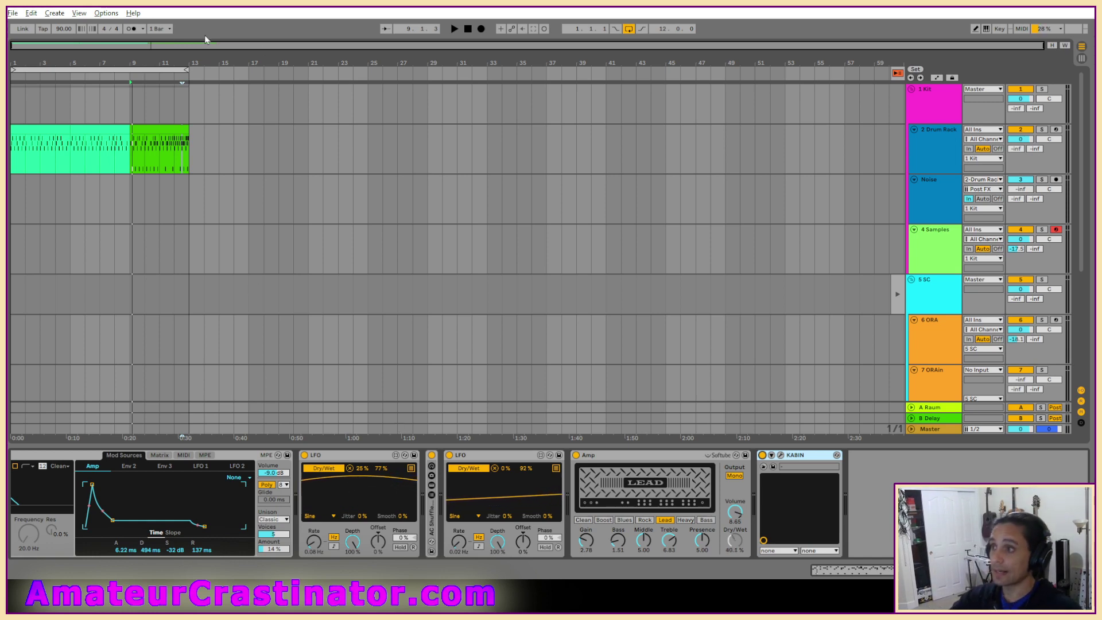
Open the Live Set dinkle.als from the dinkle Project folder in Live Recordings.
{"action": "left_click", "coordinate": [12, 13]}
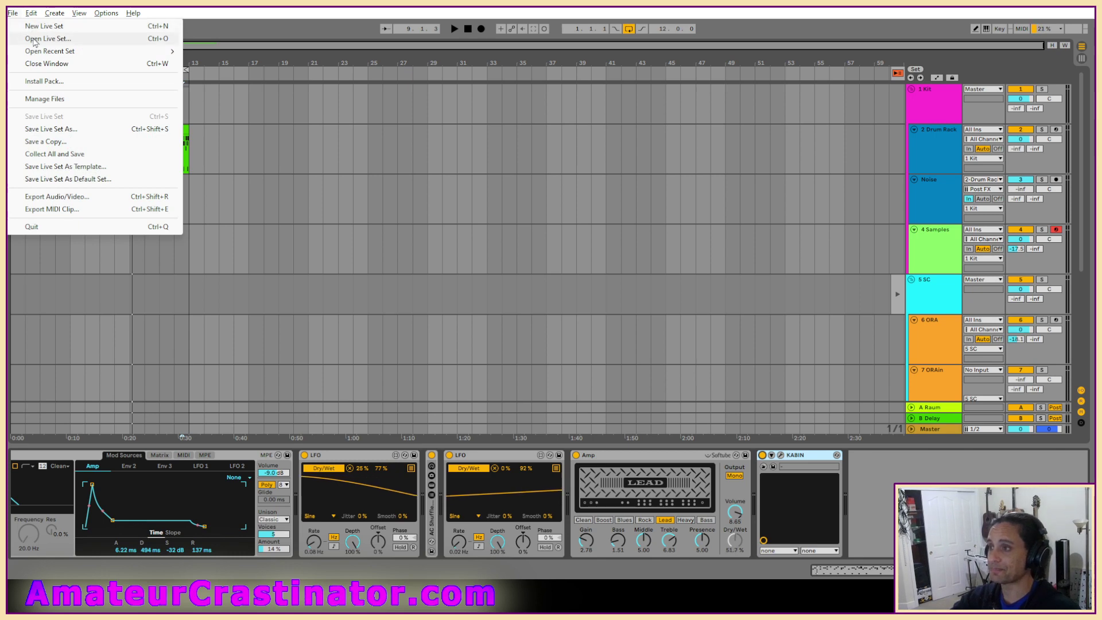
{"action": "left_click", "coordinate": [35, 41]}
{"action": "left_click", "coordinate": [223, 53]}
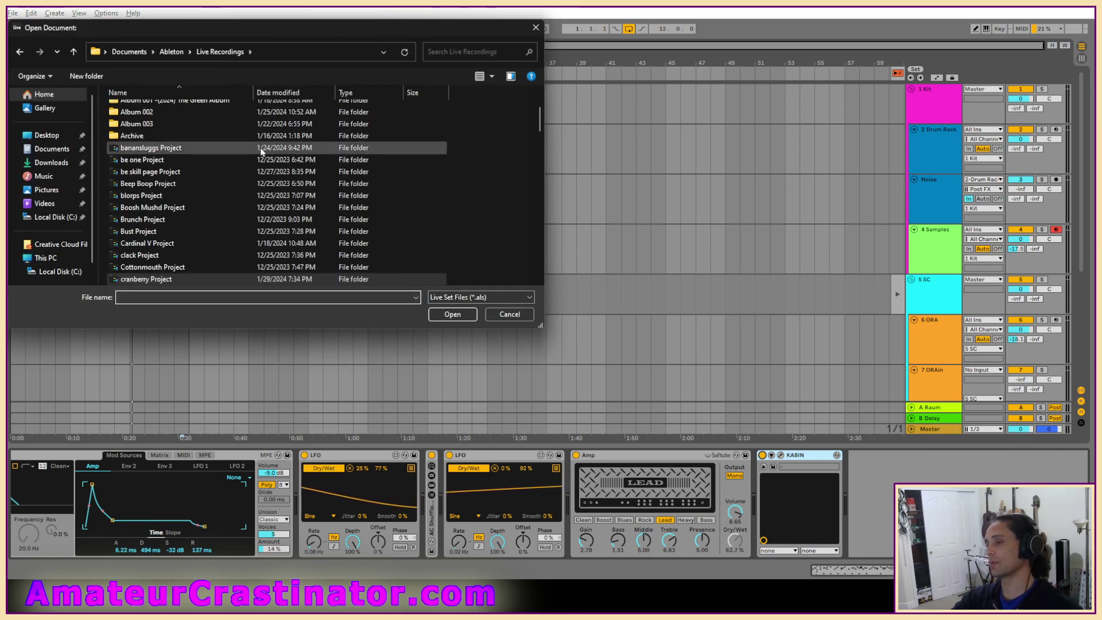
{"action": "scroll", "coordinate": [245, 224], "scroll_direction": "down", "scroll_amount": 1}
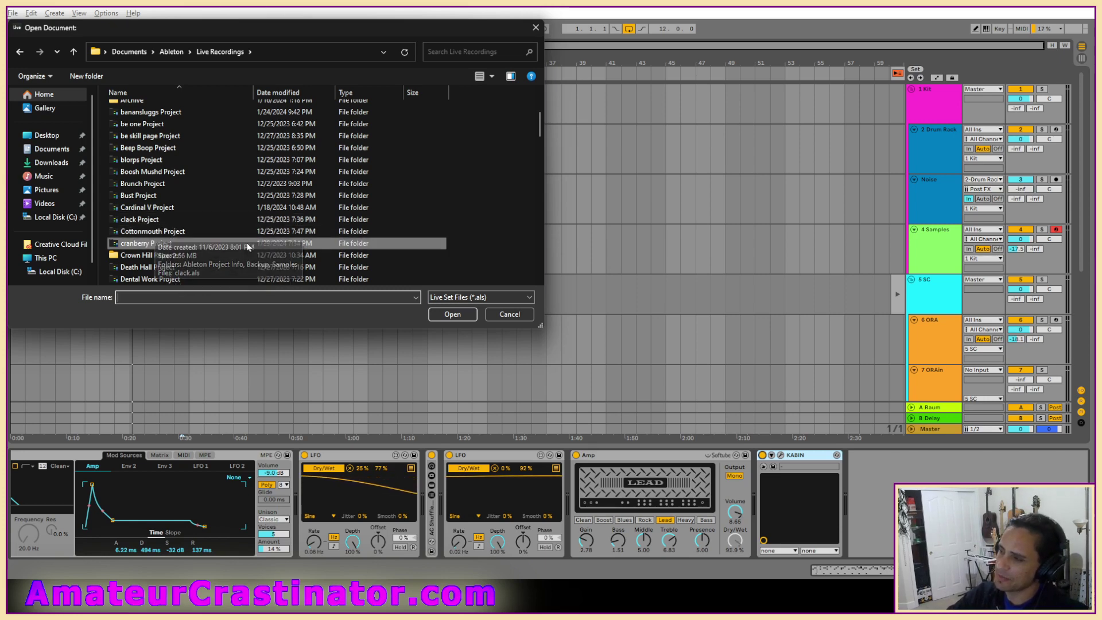
{"action": "scroll", "coordinate": [216, 235], "scroll_direction": "down", "scroll_amount": 1}
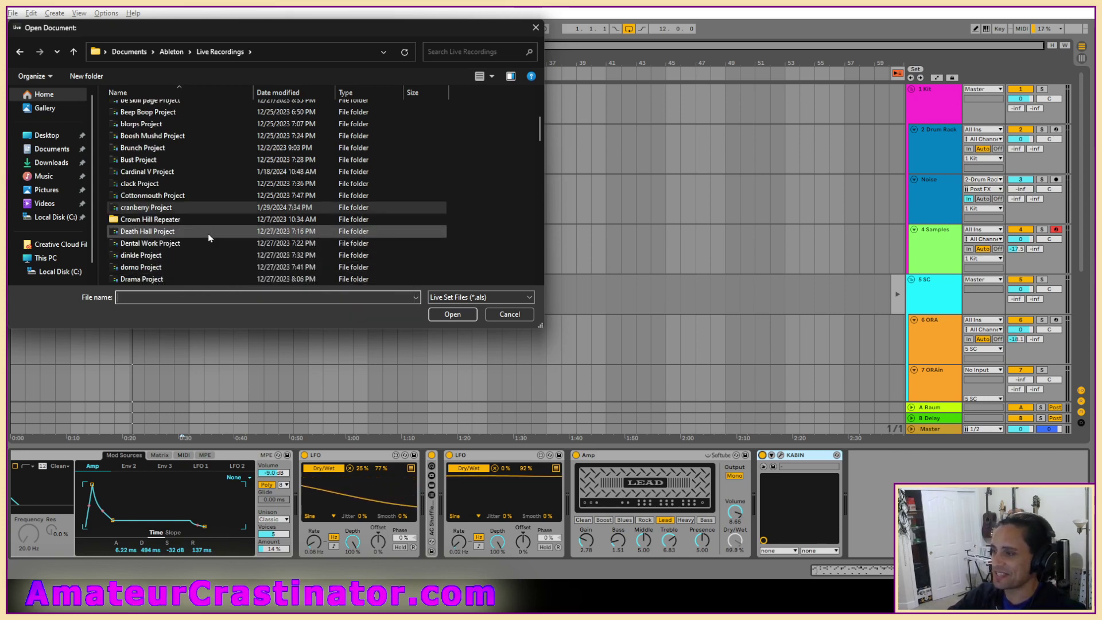
{"action": "scroll", "coordinate": [230, 247], "scroll_direction": "down", "scroll_amount": 1}
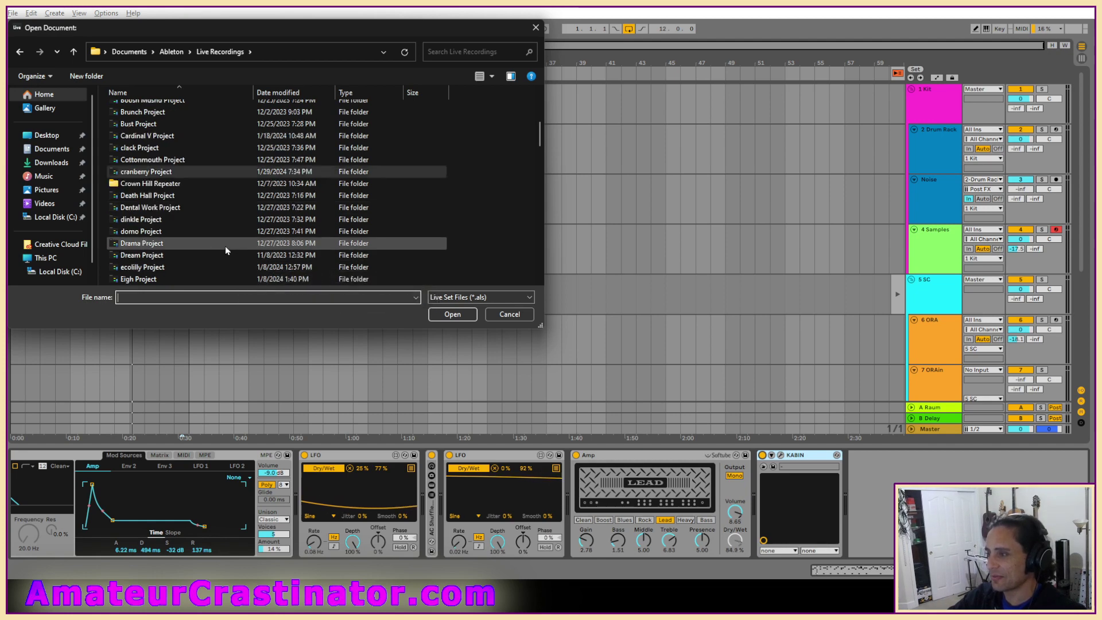
{"action": "double_click", "coordinate": [154, 222]}
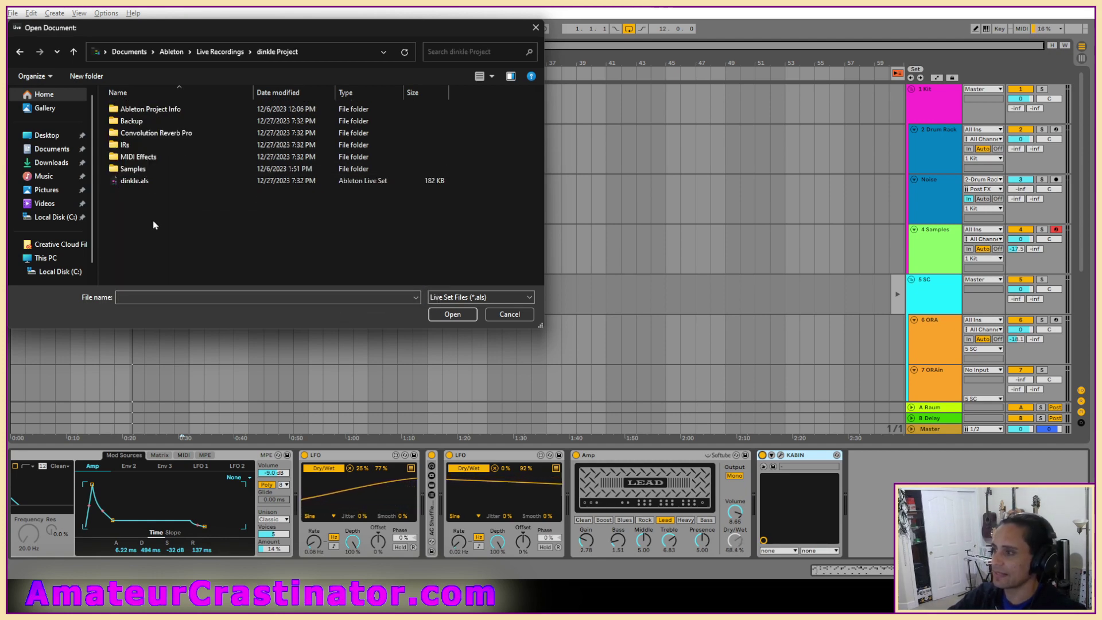
{"action": "double_click", "coordinate": [136, 182]}
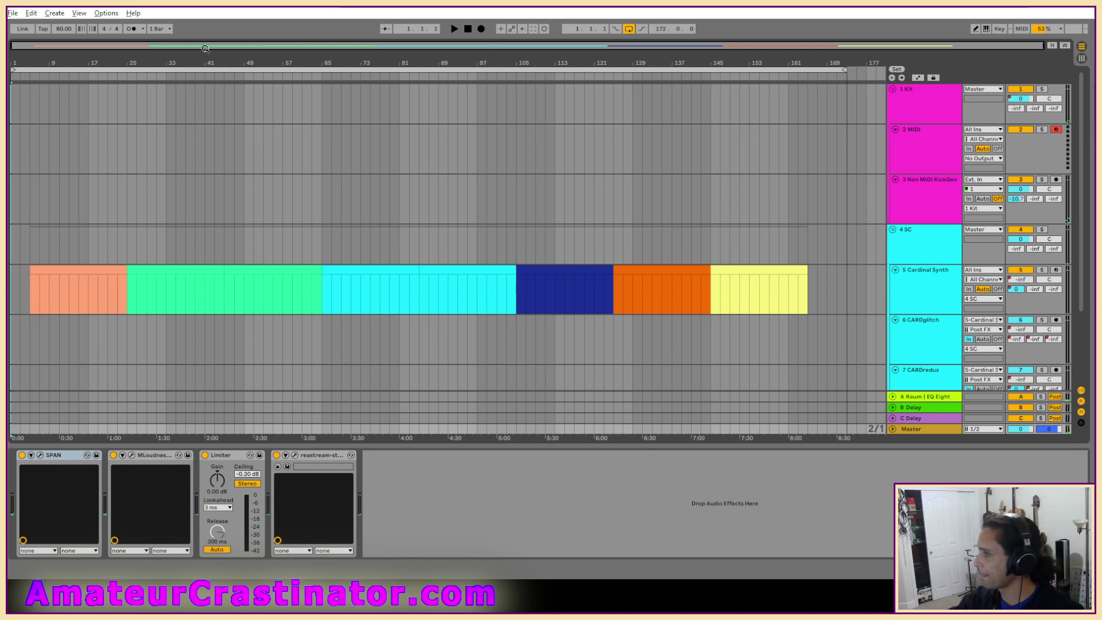
Play the arrangement from the start and inspect the device chains of the Cardinal Synth, Master, SC and CARDglitch tracks, including the Cardinal patch.
{"action": "left_click", "coordinate": [453, 28]}
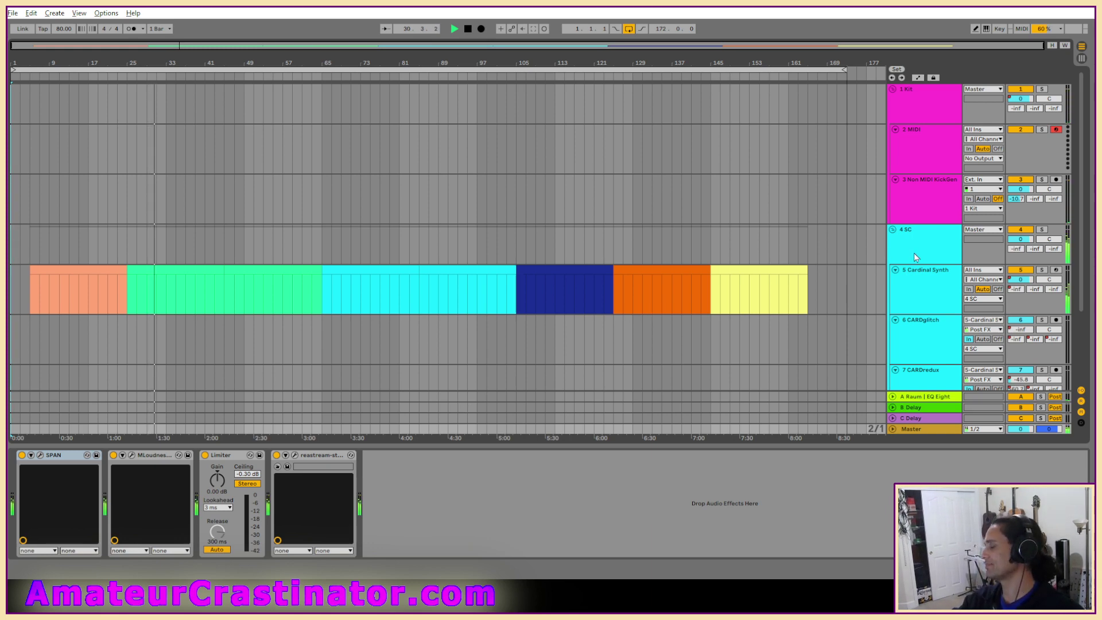
{"action": "left_click", "coordinate": [906, 302]}
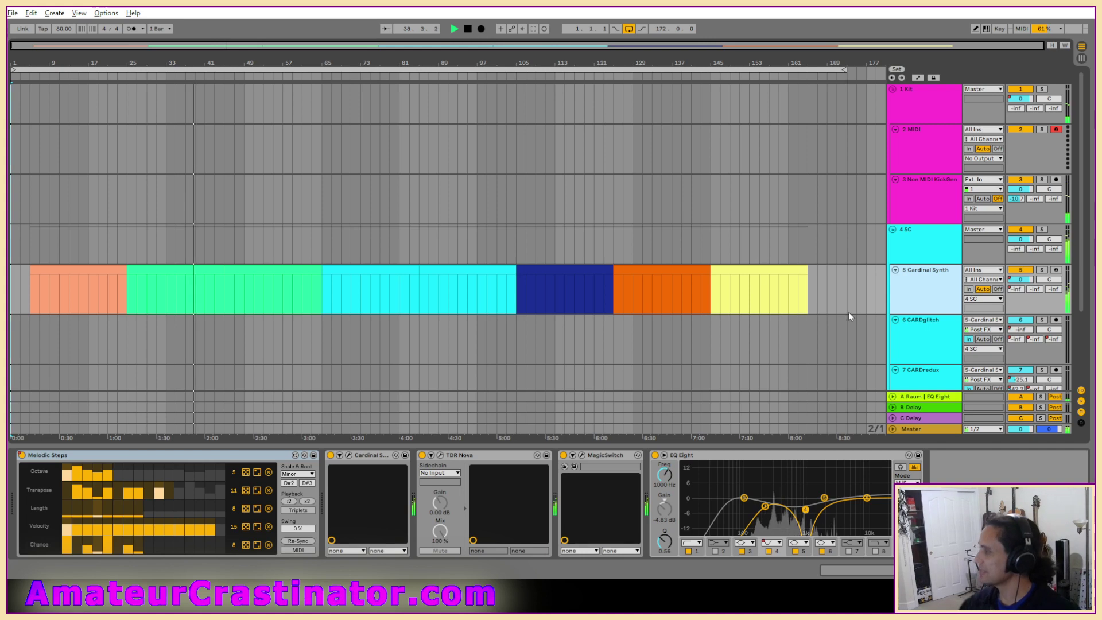
{"action": "left_click", "coordinate": [920, 429]}
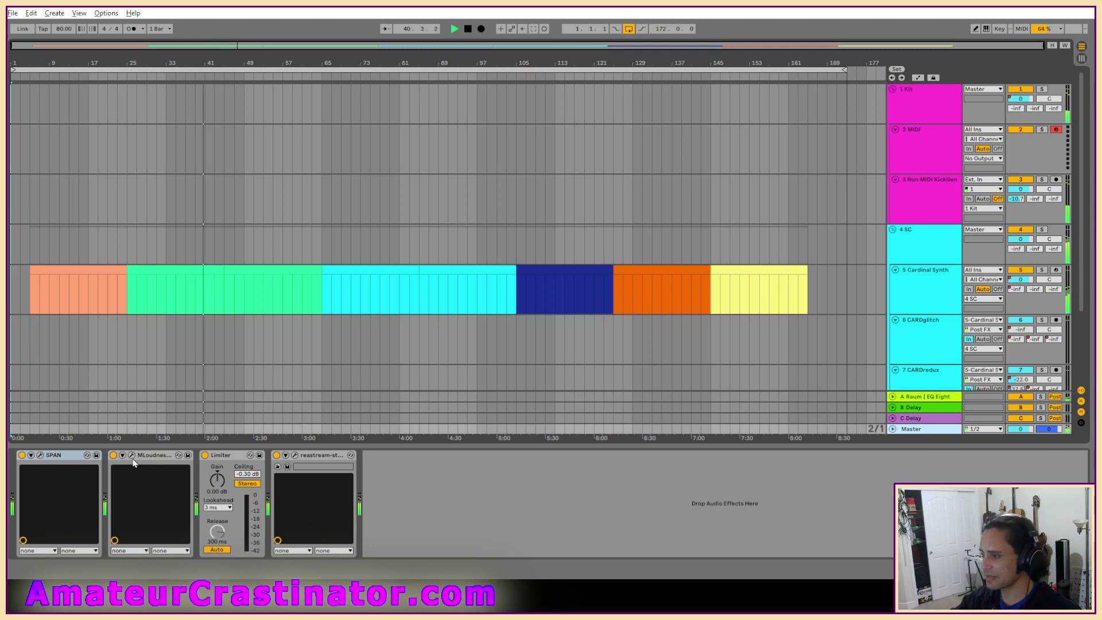
{"action": "left_click", "coordinate": [902, 246]}
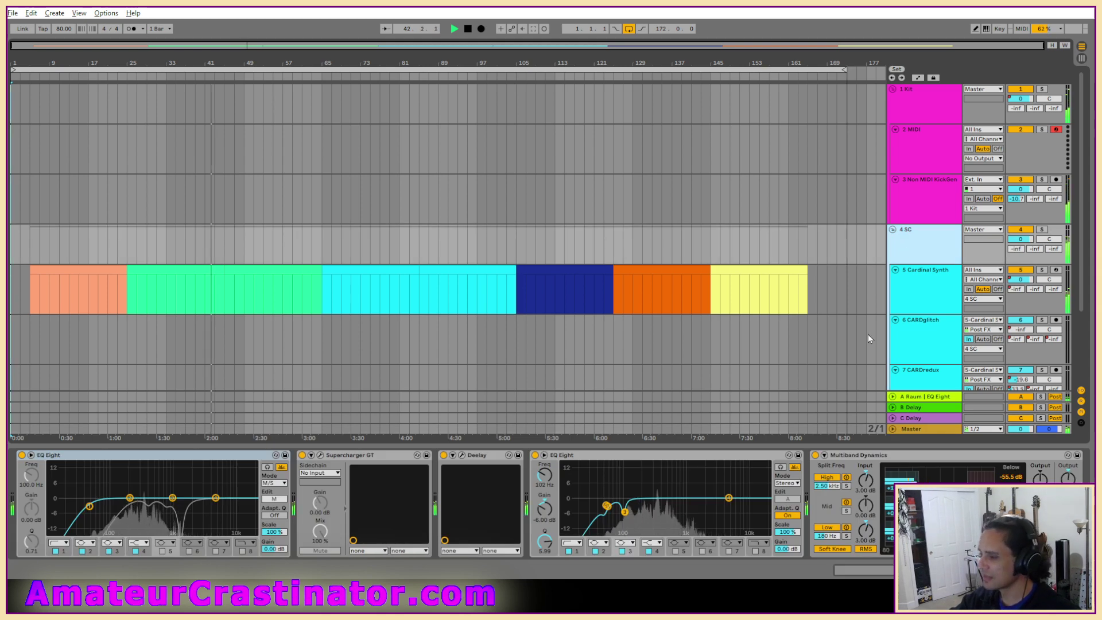
{"action": "left_click", "coordinate": [921, 304]}
{"action": "left_click", "coordinate": [349, 455]}
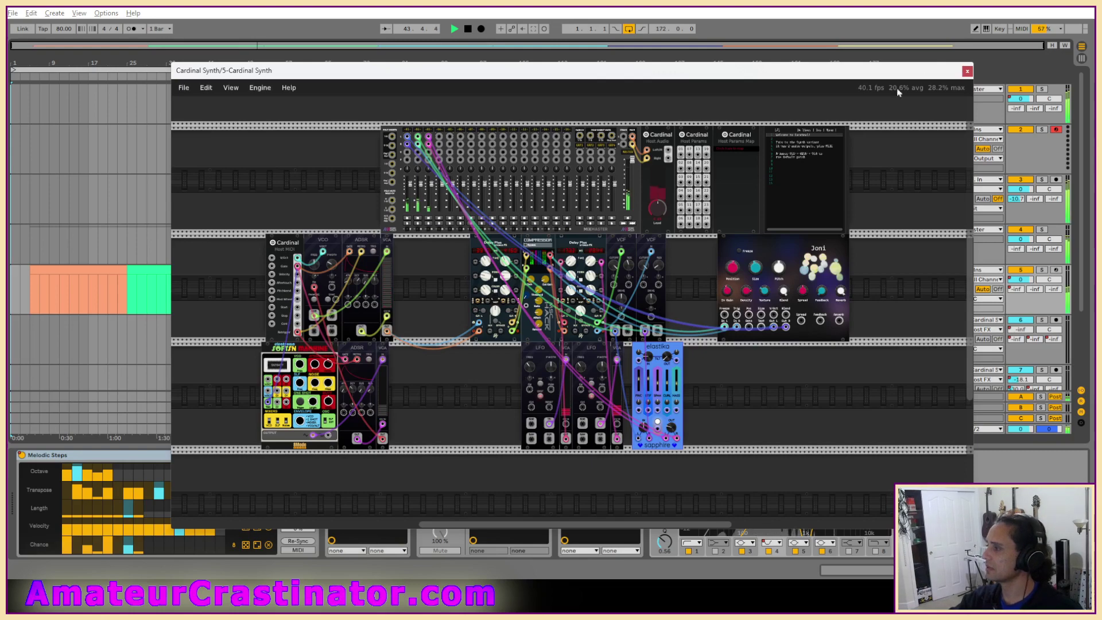
{"action": "left_click", "coordinate": [968, 71]}
{"action": "left_click", "coordinate": [921, 336]}
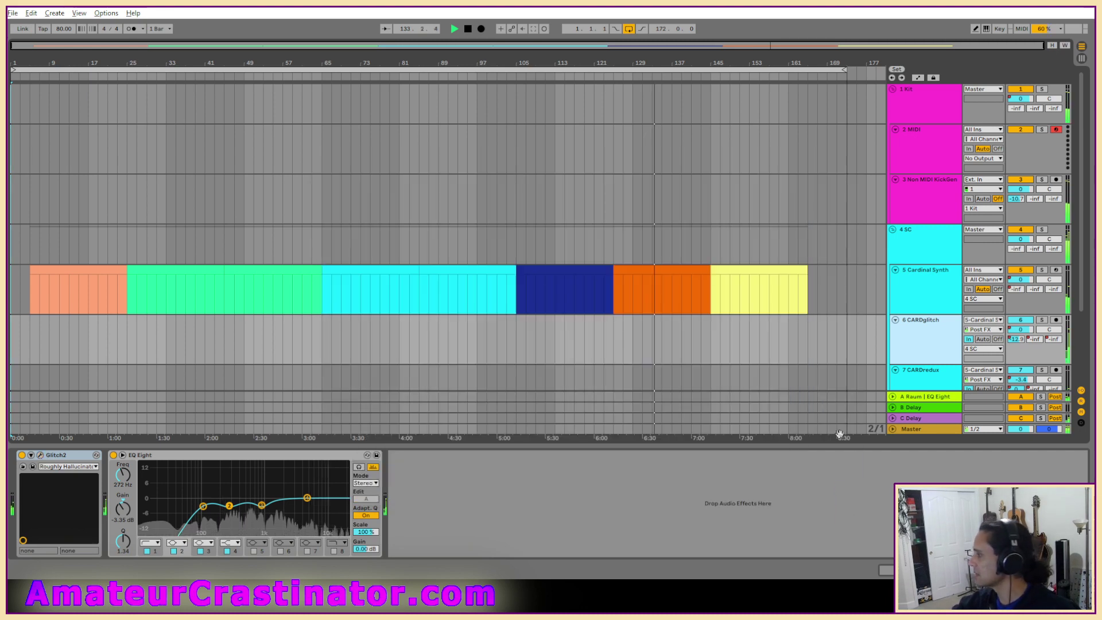
Lower the Limiter gain on the Master track to -1.60 dB, and stop playback when the song ends.
{"action": "left_click", "coordinate": [916, 431]}
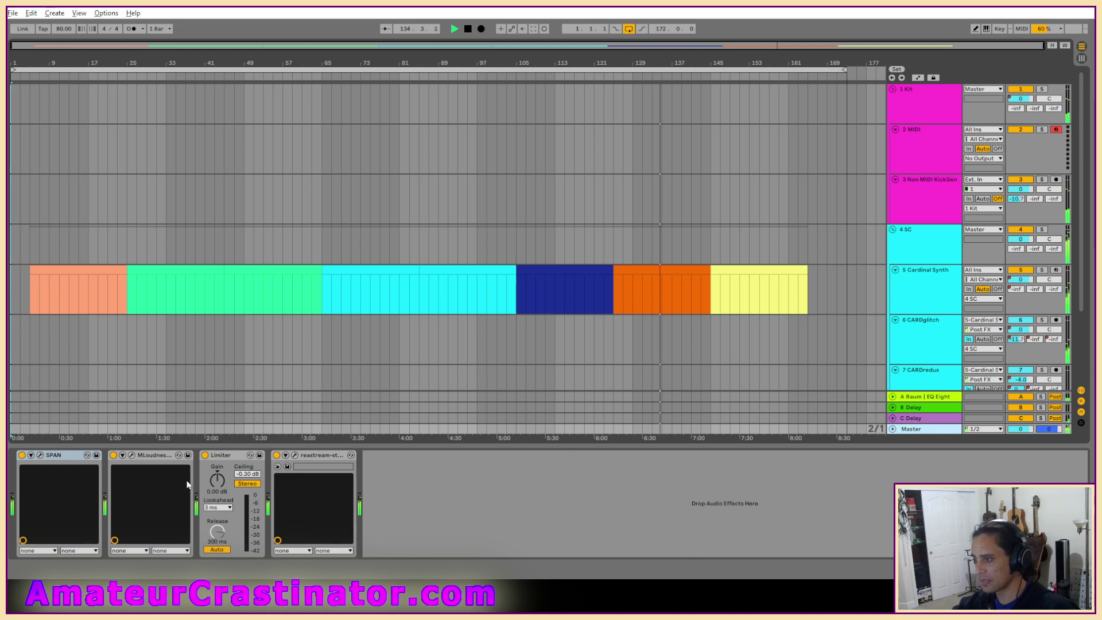
{"action": "left_click_drag", "start_coordinate": [212, 488], "coordinate": [217, 486]}
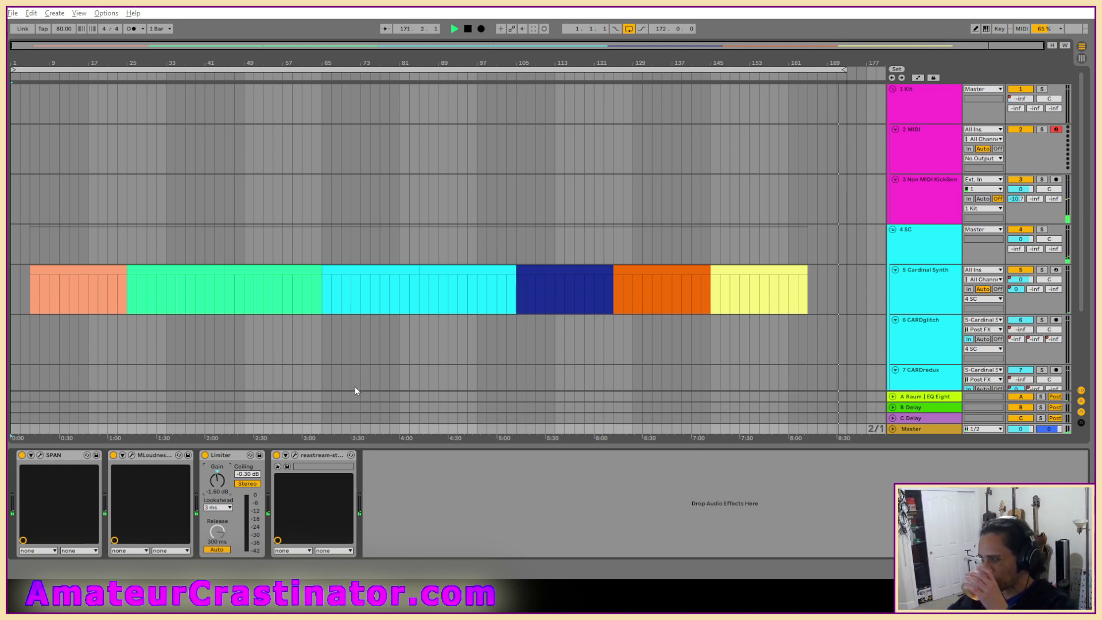
{"action": "left_click", "coordinate": [468, 29]}
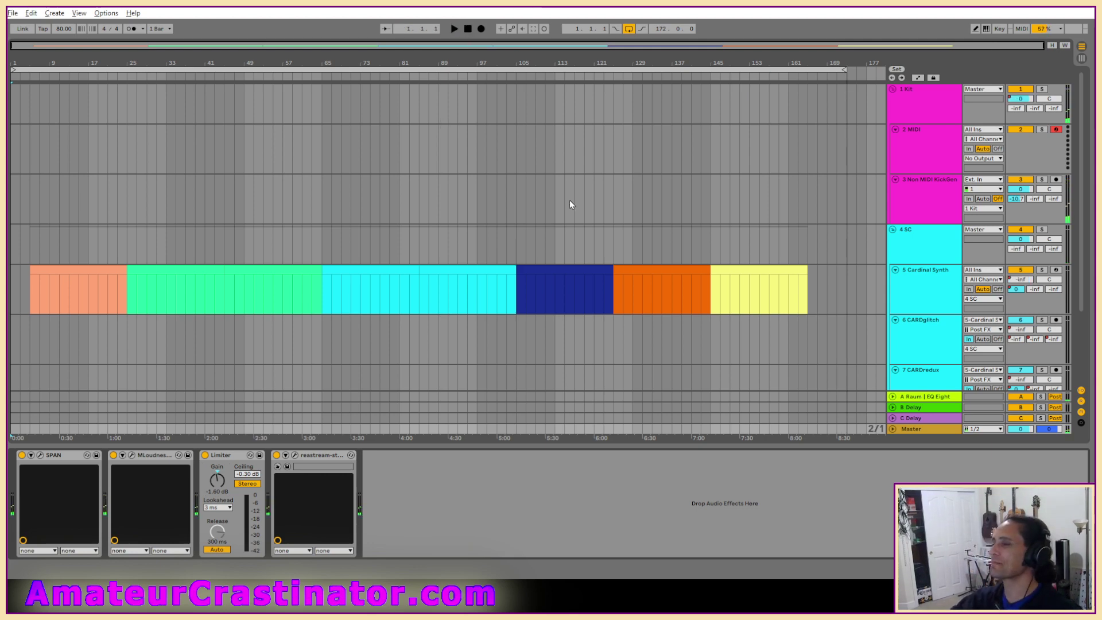
{"action": "left_click", "coordinate": [12, 14]}
{"action": "left_click", "coordinate": [36, 41]}
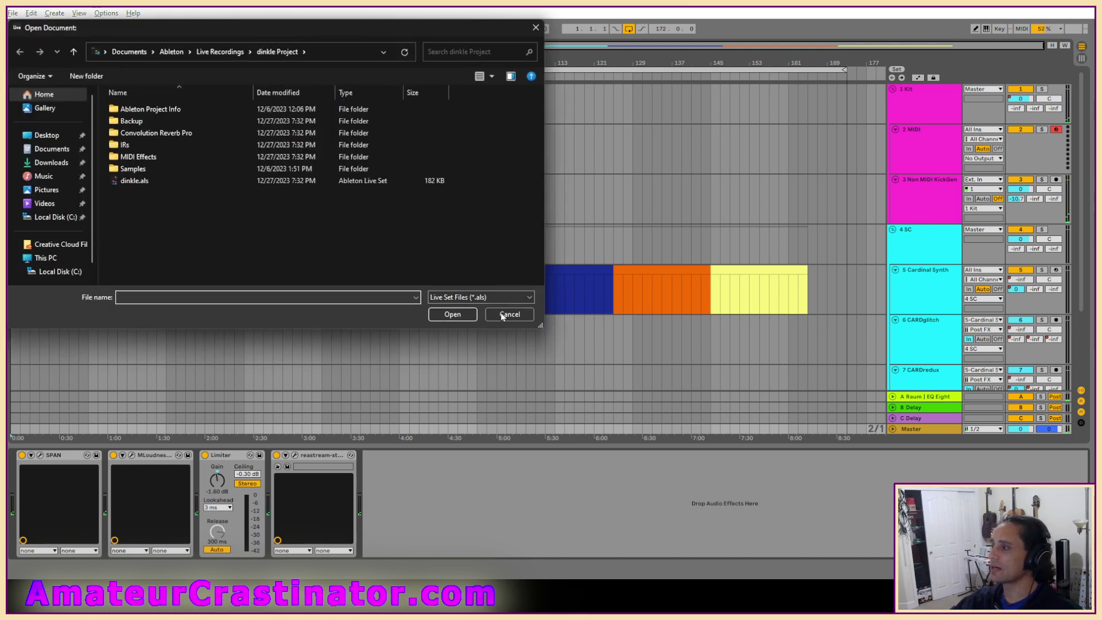
{"action": "key", "text": "Escape"}
Collect all and save the set, copying files from elsewhere, other Projects, the User Library and Factory Packs.
{"action": "left_click", "coordinate": [12, 13]}
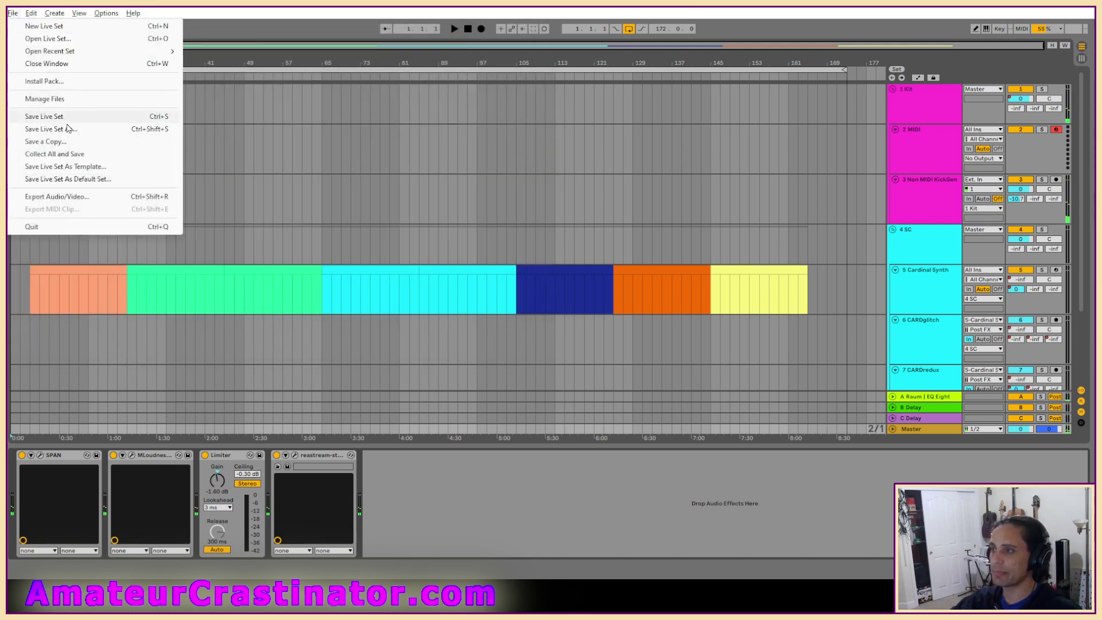
{"action": "left_click", "coordinate": [48, 155]}
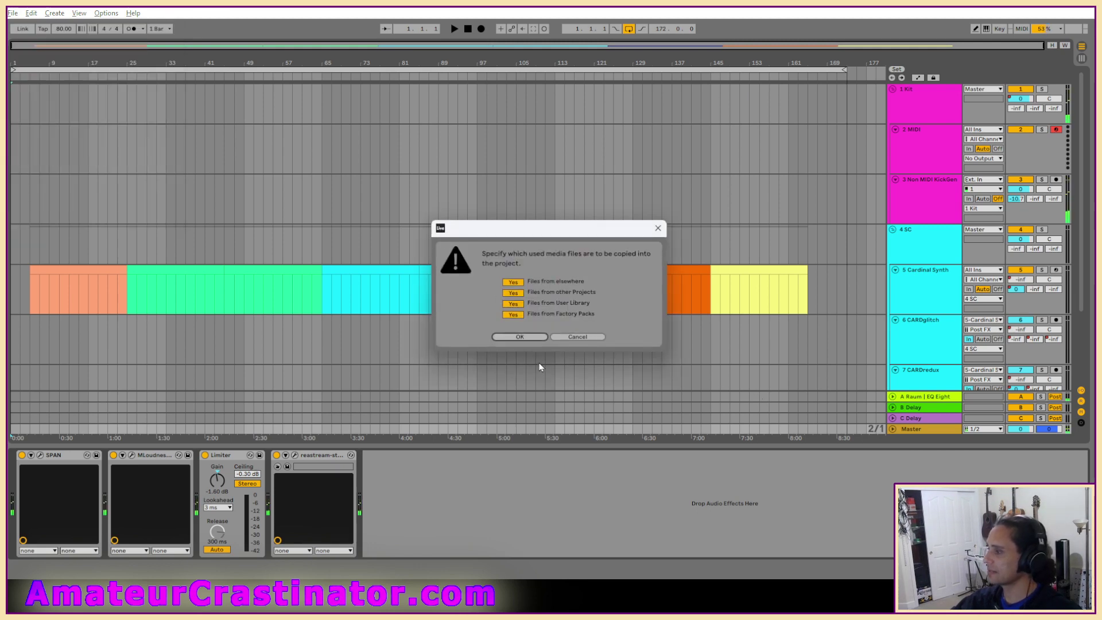
{"action": "left_click", "coordinate": [527, 339]}
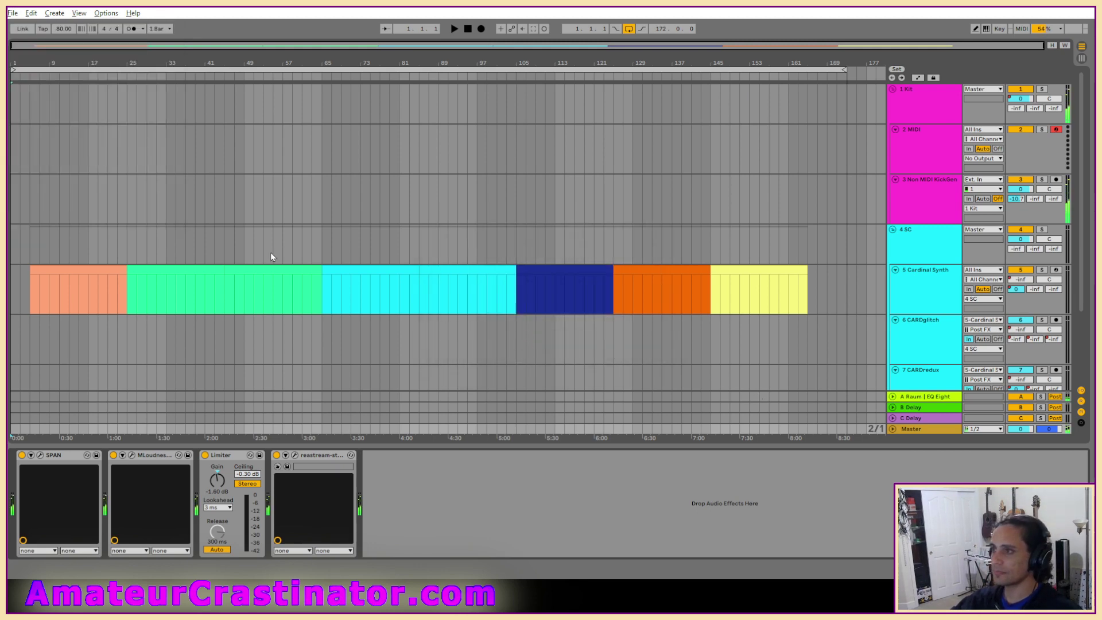
Open the Live Set Ac vs BBMB.als from the Ac vs BBMB Project folder in Live Recordings.
{"action": "left_click", "coordinate": [12, 13]}
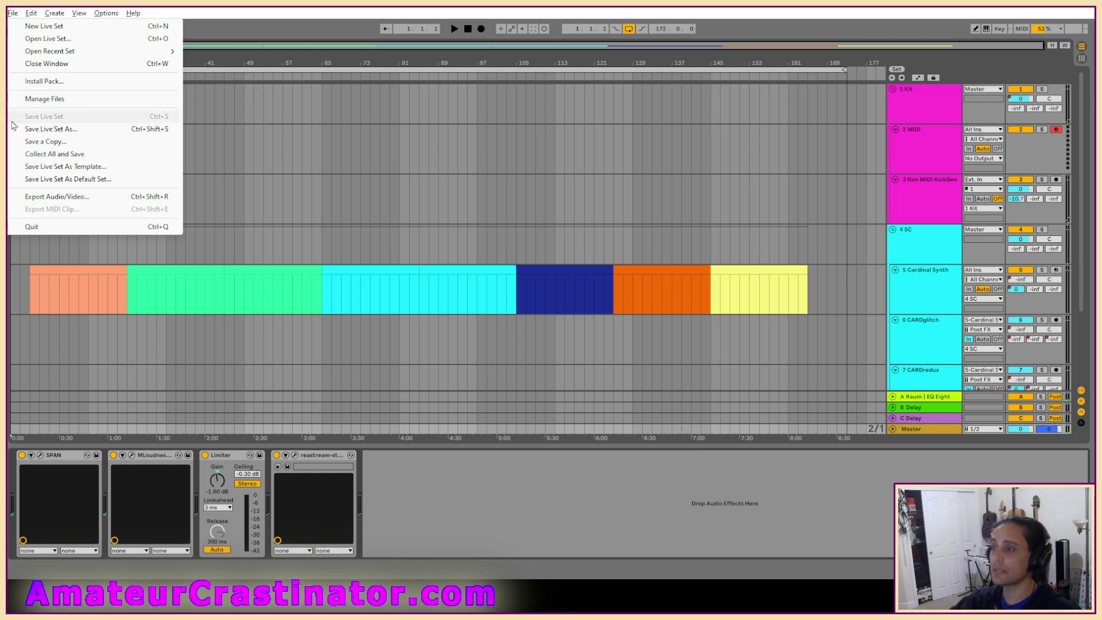
{"action": "left_click", "coordinate": [48, 38]}
{"action": "left_click", "coordinate": [220, 52]}
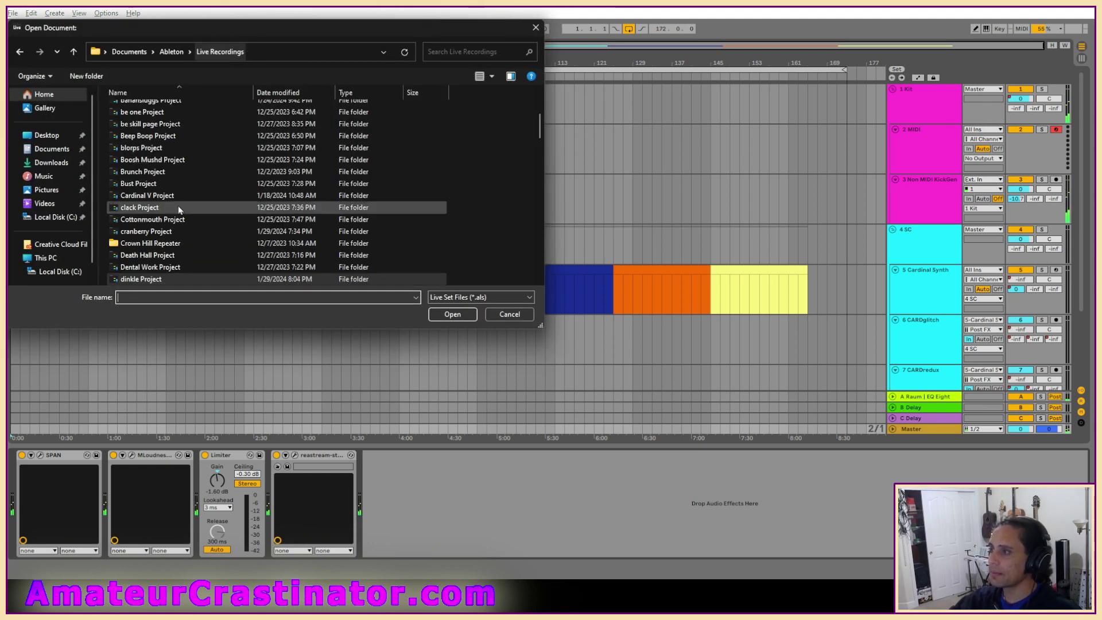
{"action": "scroll", "coordinate": [169, 174], "scroll_direction": "up", "scroll_amount": 4}
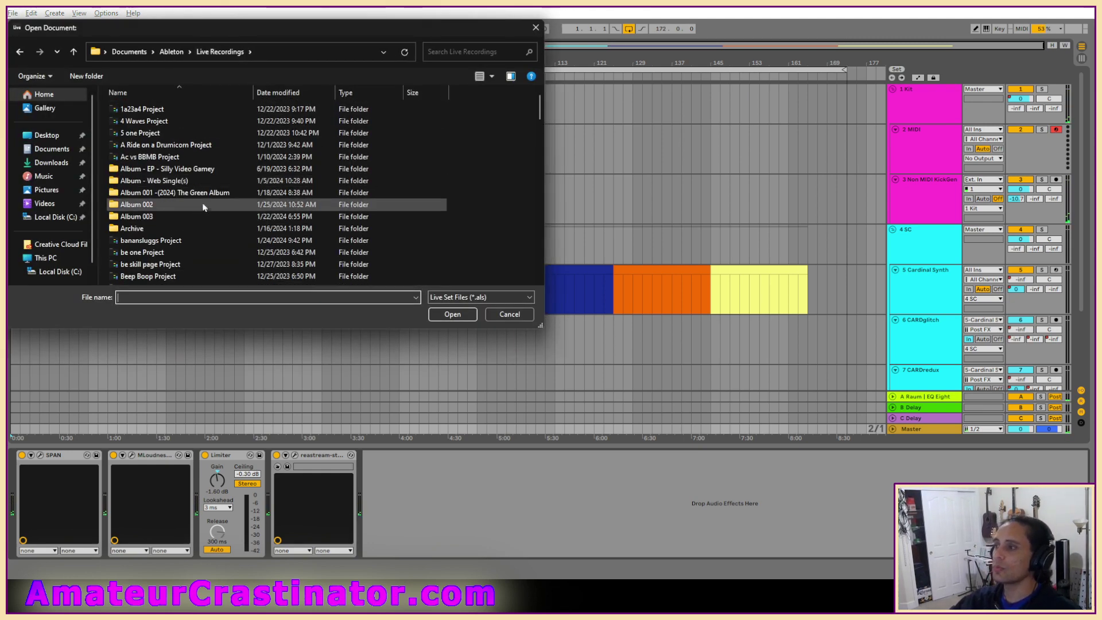
{"action": "left_click", "coordinate": [112, 160]}
{"action": "left_click", "coordinate": [112, 159]}
{"action": "double_click", "coordinate": [112, 160]}
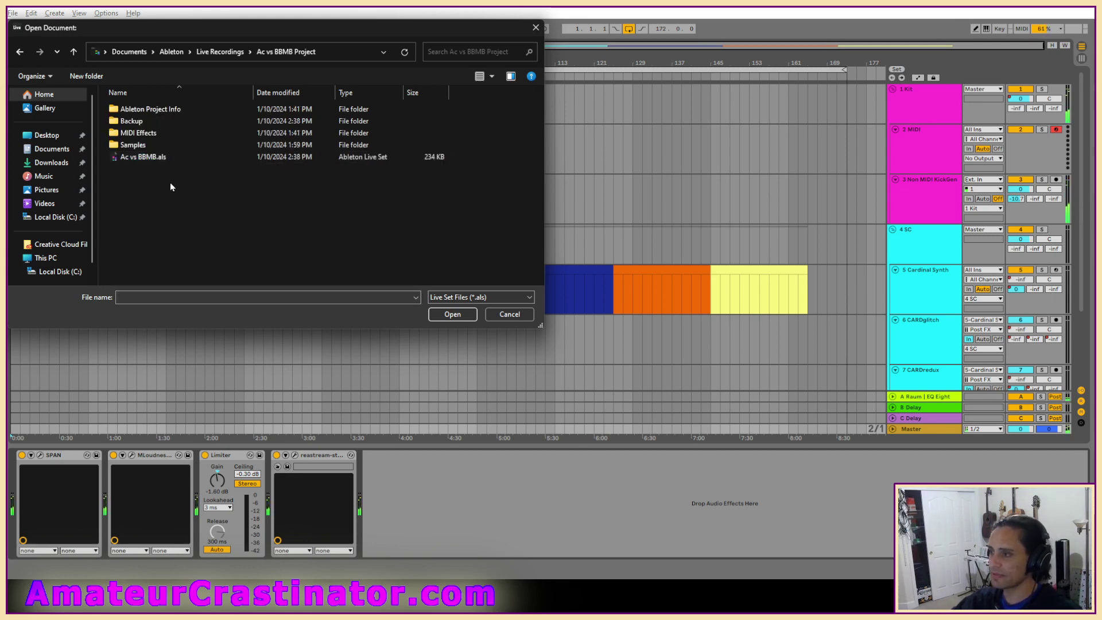
{"action": "double_click", "coordinate": [141, 157]}
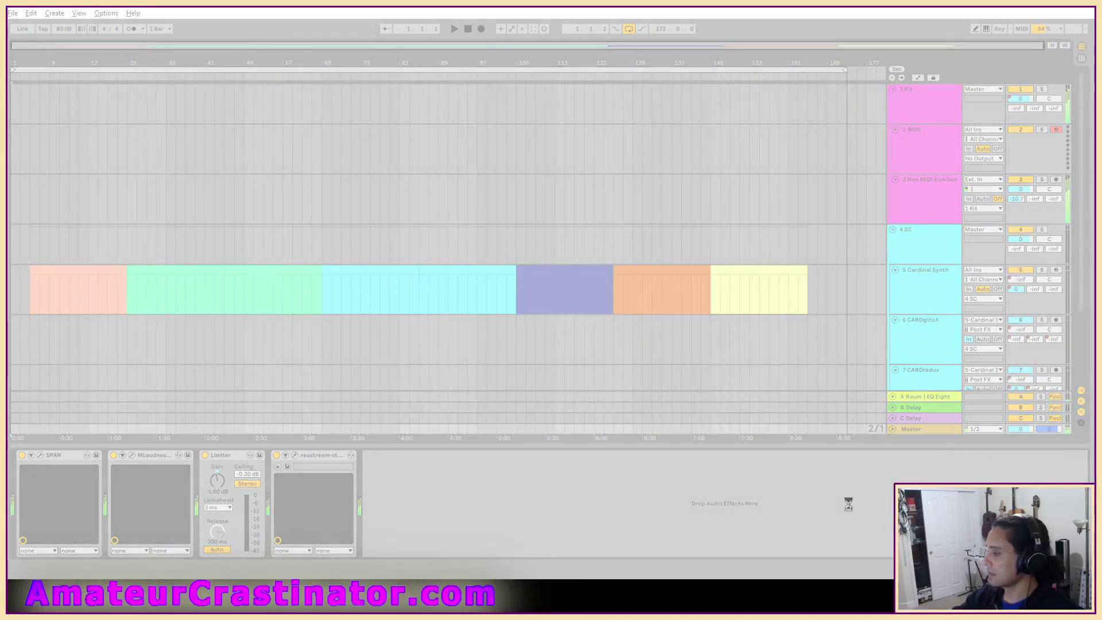
Look over the tracks and clips in the looped section from bar 191 to bar 209 of the arrangement.
{"action": "scroll", "coordinate": [735, 171], "scroll_direction": "up", "scroll_amount": 3}
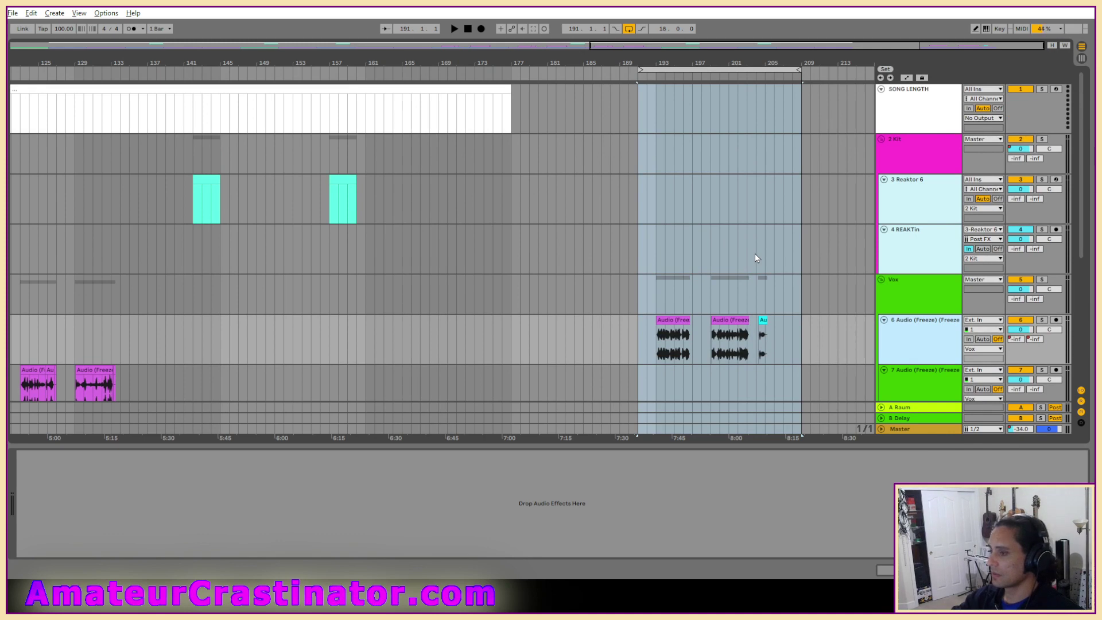
{"action": "scroll", "coordinate": [756, 258], "scroll_direction": "down", "scroll_amount": 3}
{"action": "scroll", "coordinate": [756, 258], "scroll_direction": "down", "scroll_amount": 1}
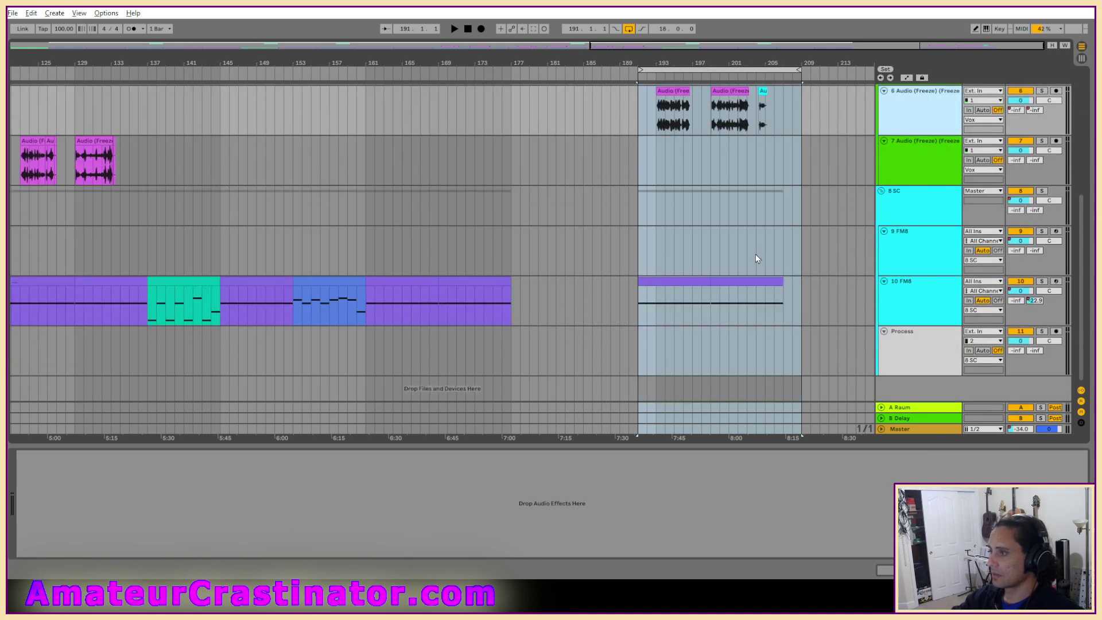
{"action": "scroll", "coordinate": [756, 253], "scroll_direction": "up", "scroll_amount": 3}
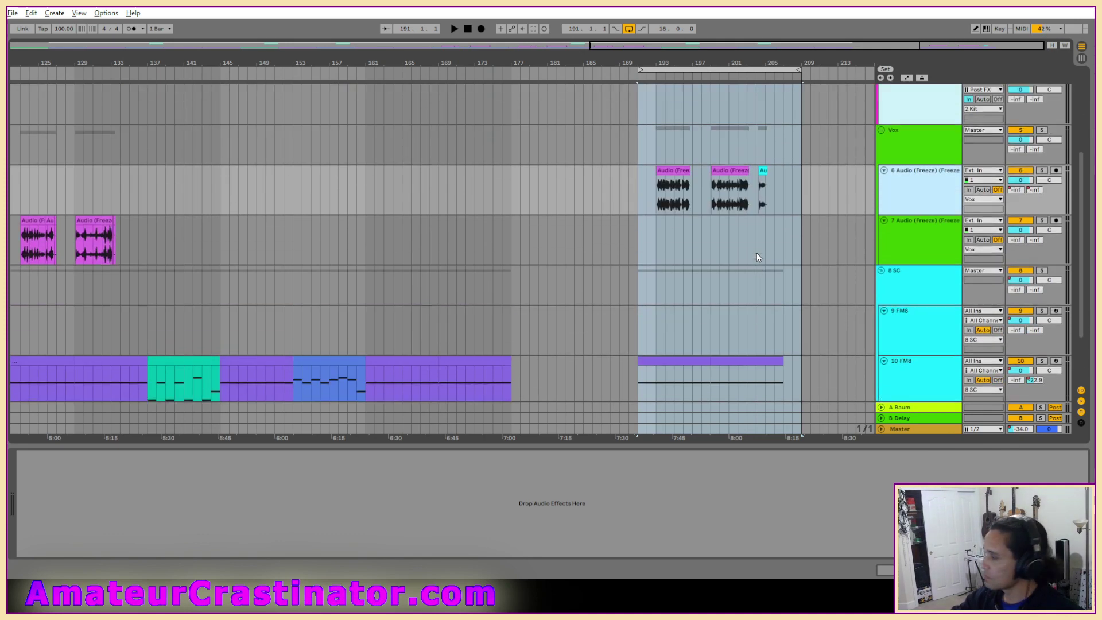
{"action": "left_click", "coordinate": [714, 339]}
{"action": "scroll", "coordinate": [755, 330], "scroll_direction": "up", "scroll_amount": 2}
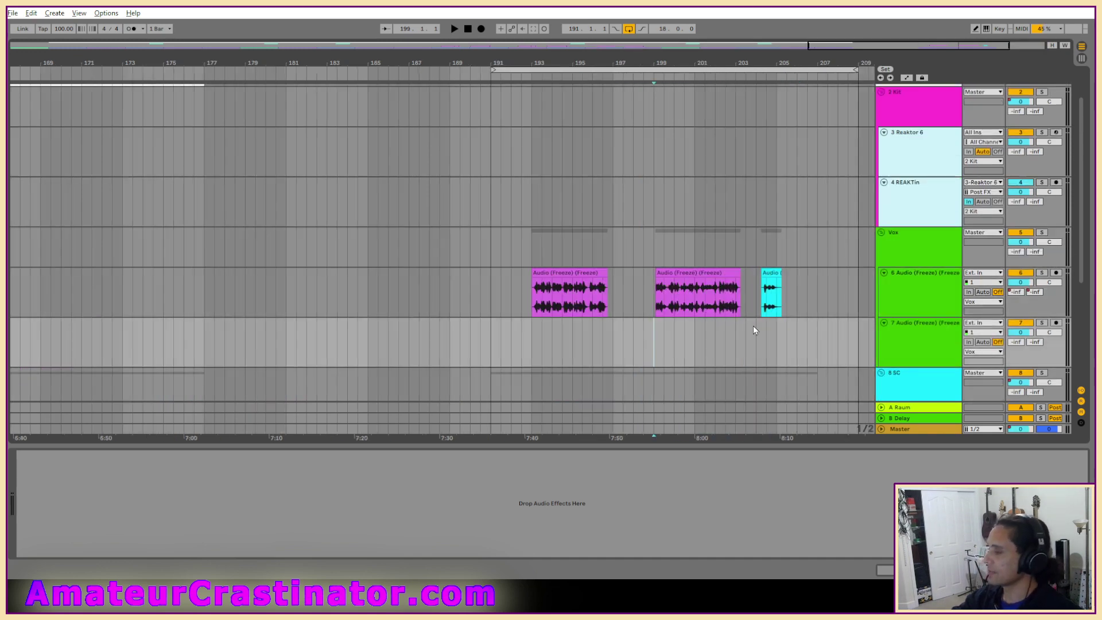
{"action": "scroll", "coordinate": [754, 330], "scroll_direction": "right", "scroll_amount": 3}
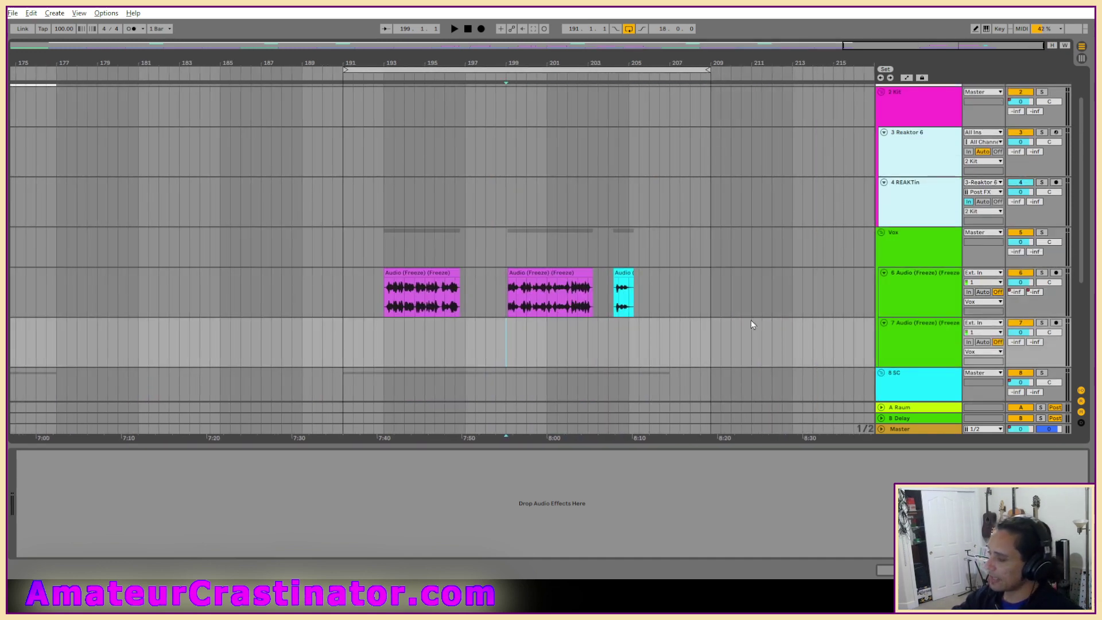
{"action": "scroll", "coordinate": [752, 325], "scroll_direction": "up", "scroll_amount": 1}
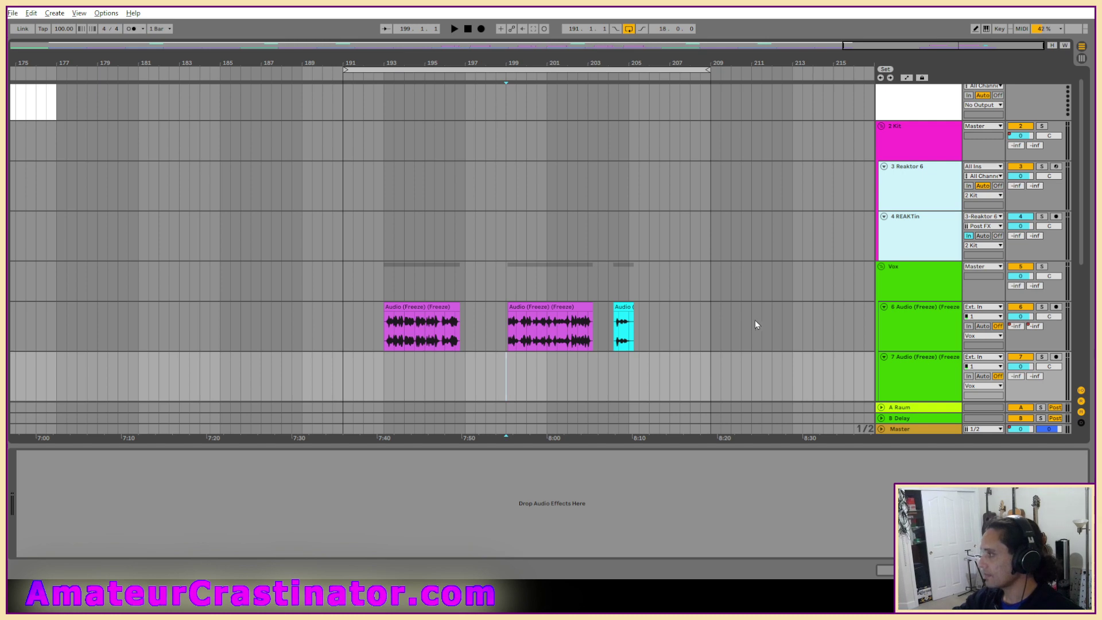
{"action": "scroll", "coordinate": [756, 325], "scroll_direction": "up", "scroll_amount": 1}
{"action": "scroll", "coordinate": [850, 337], "scroll_direction": "down", "scroll_amount": 5}
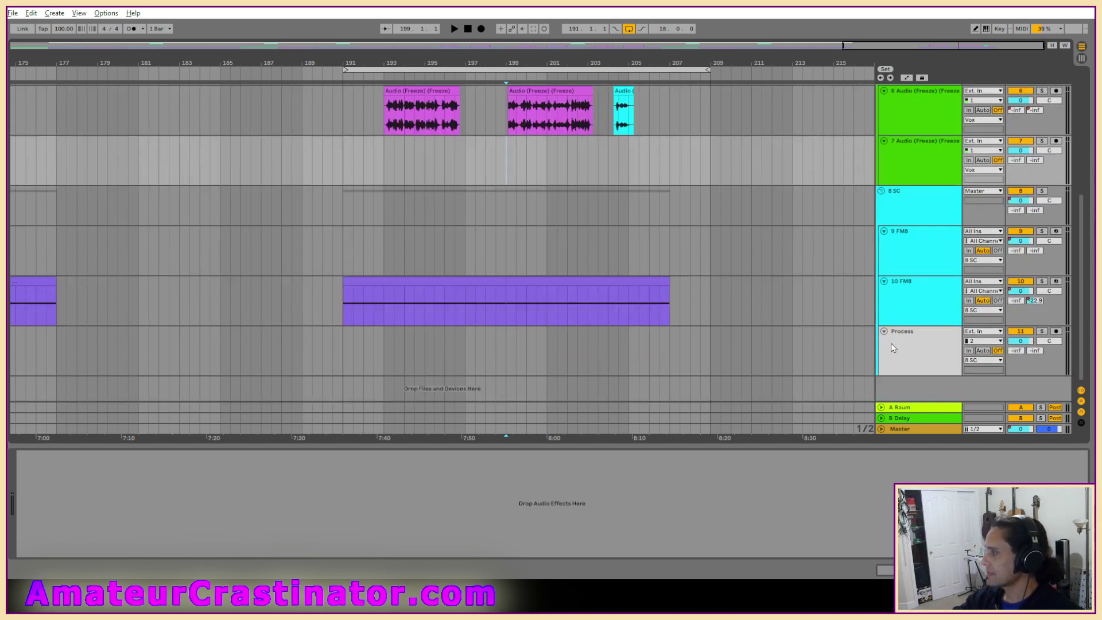
{"action": "scroll", "coordinate": [893, 347], "scroll_direction": "up", "scroll_amount": 3}
{"action": "scroll", "coordinate": [894, 348], "scroll_direction": "down", "scroll_amount": 2}
Inspect the device chains of the two FM8 tracks.
{"action": "left_click", "coordinate": [894, 337]}
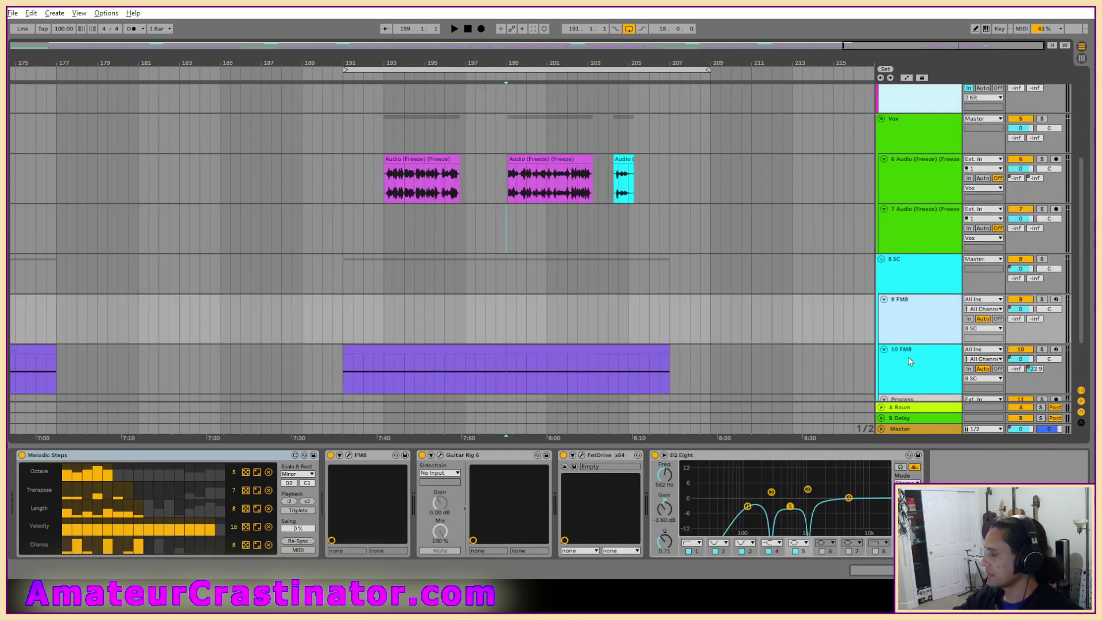
{"action": "left_click", "coordinate": [915, 369]}
{"action": "left_click", "coordinate": [909, 321]}
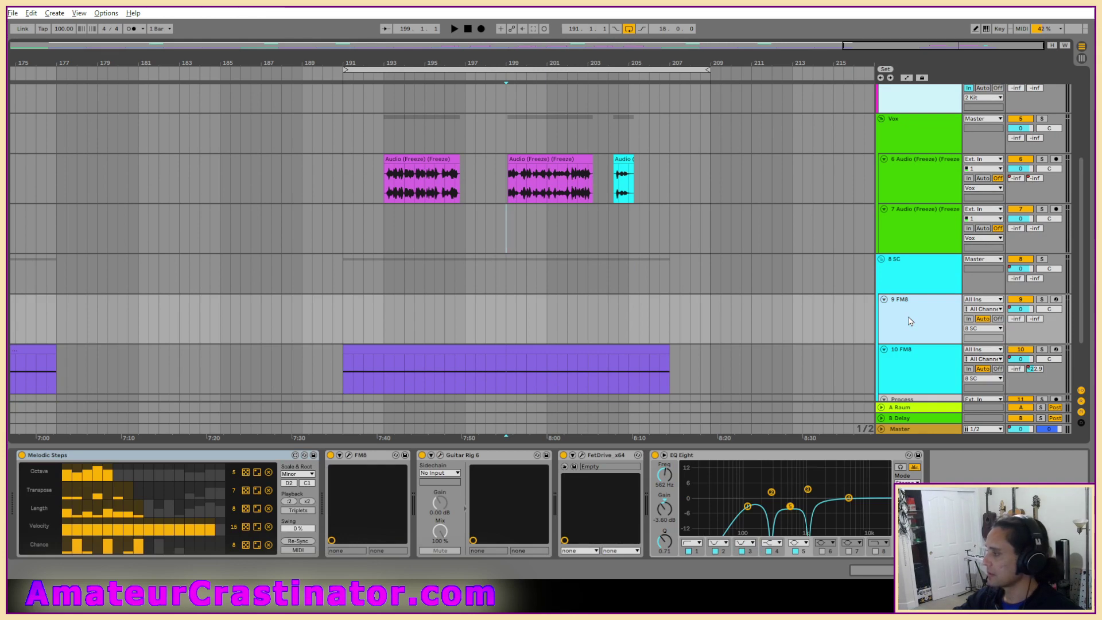
Play the arrangement from bar 191 and bring the kit and vocal tracks into view.
{"action": "left_click", "coordinate": [341, 187]}
{"action": "key", "text": "space"}
{"action": "scroll", "coordinate": [917, 297], "scroll_direction": "up", "scroll_amount": 6}
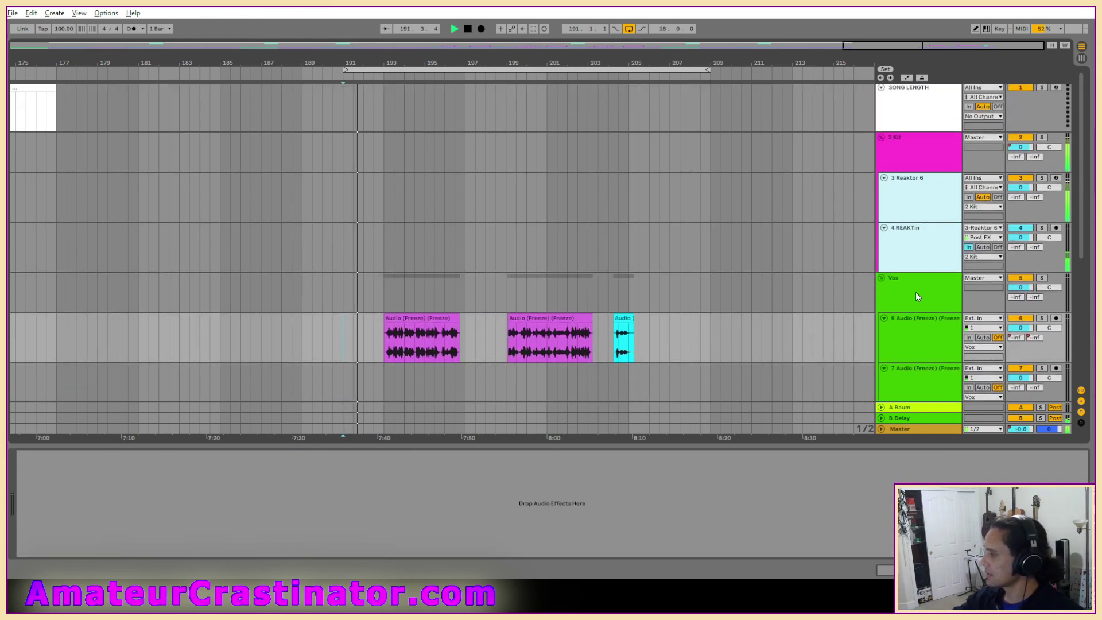
Raise the Ozone 10 Maximizer threshold on the Master track to -1.6 dB, then close the plugin window.
{"action": "left_click", "coordinate": [917, 296]}
{"action": "left_click", "coordinate": [917, 431]}
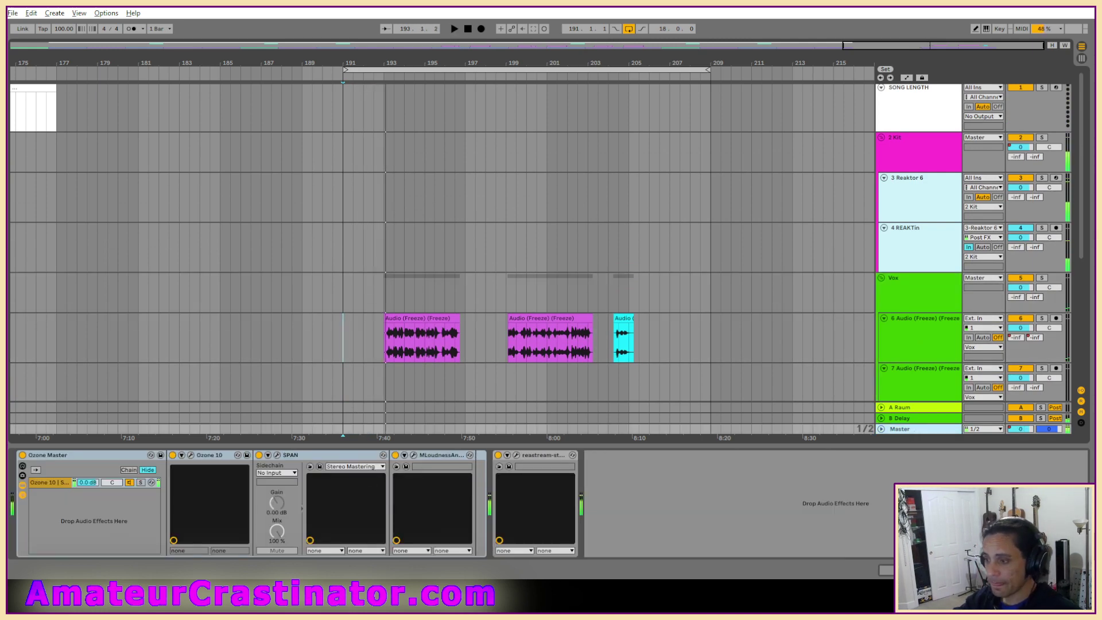
{"action": "left_click", "coordinate": [22, 486]}
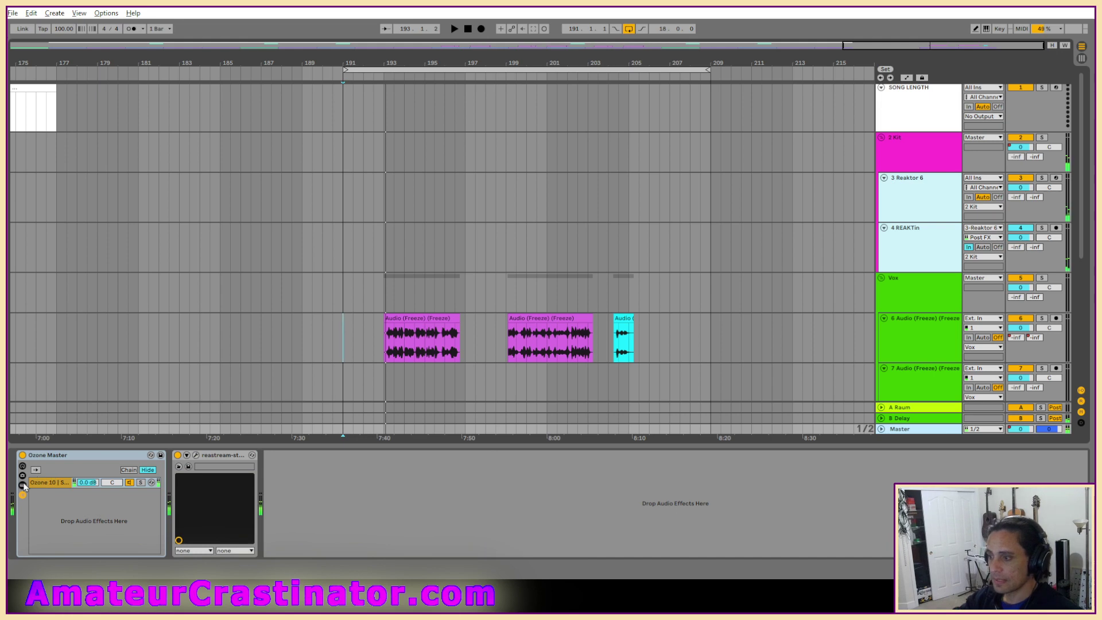
{"action": "left_click", "coordinate": [22, 486]}
{"action": "left_click", "coordinate": [22, 476]}
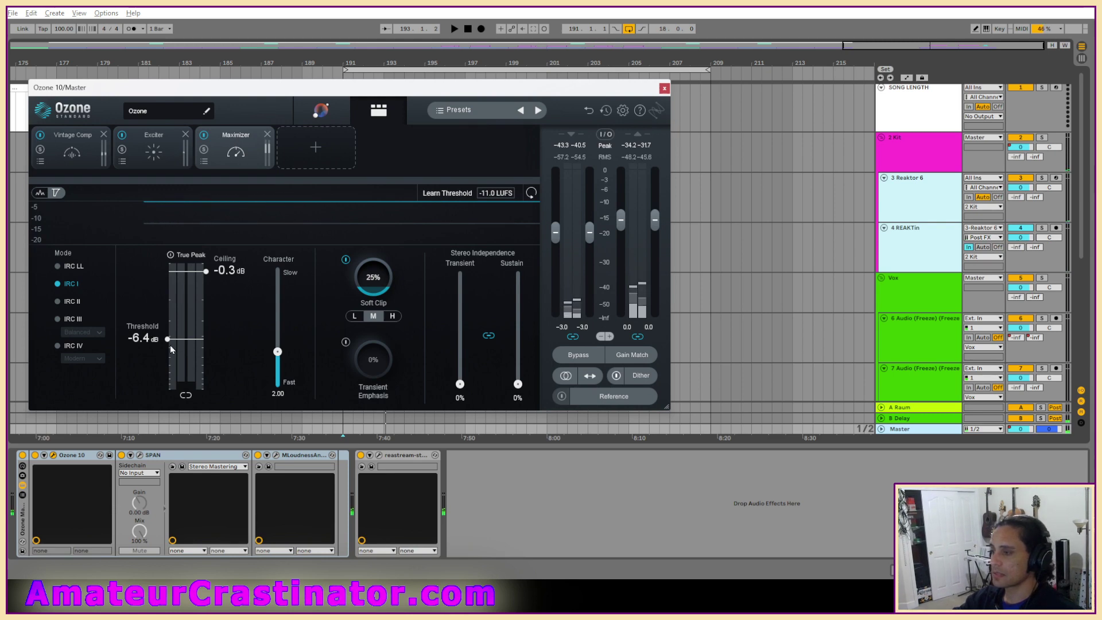
{"action": "left_click_drag", "start_coordinate": [147, 348], "coordinate": [164, 274]}
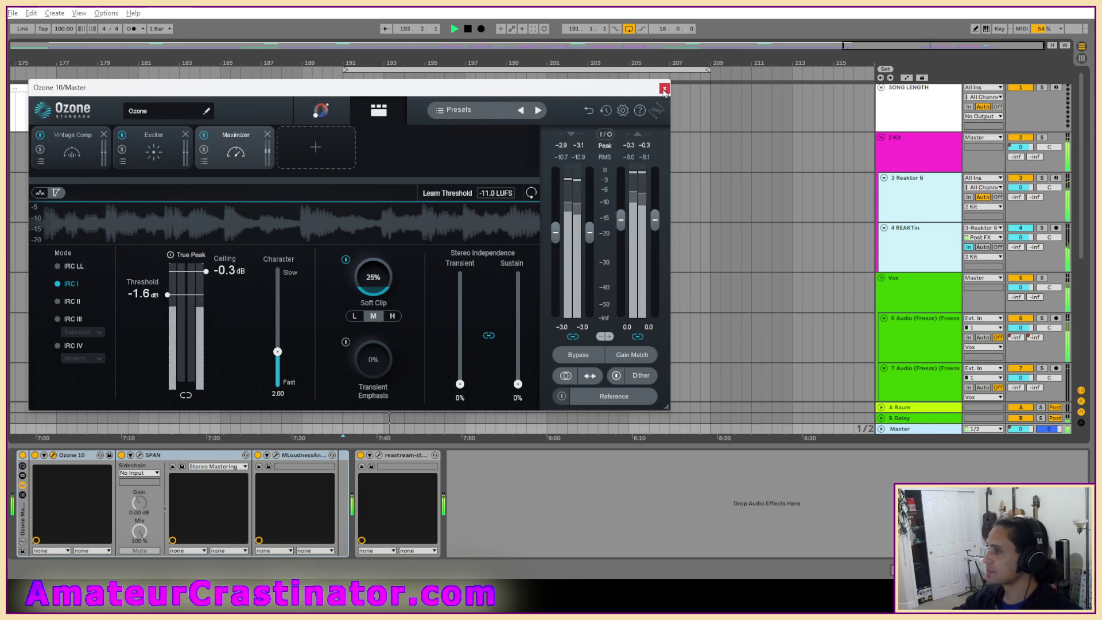
{"action": "left_click", "coordinate": [664, 90]}
Inspect the 8 SC group's device chain and the settings of its TDR Molotok compressor sidechained to Vox.
{"action": "scroll", "coordinate": [916, 267], "scroll_direction": "down", "scroll_amount": 5}
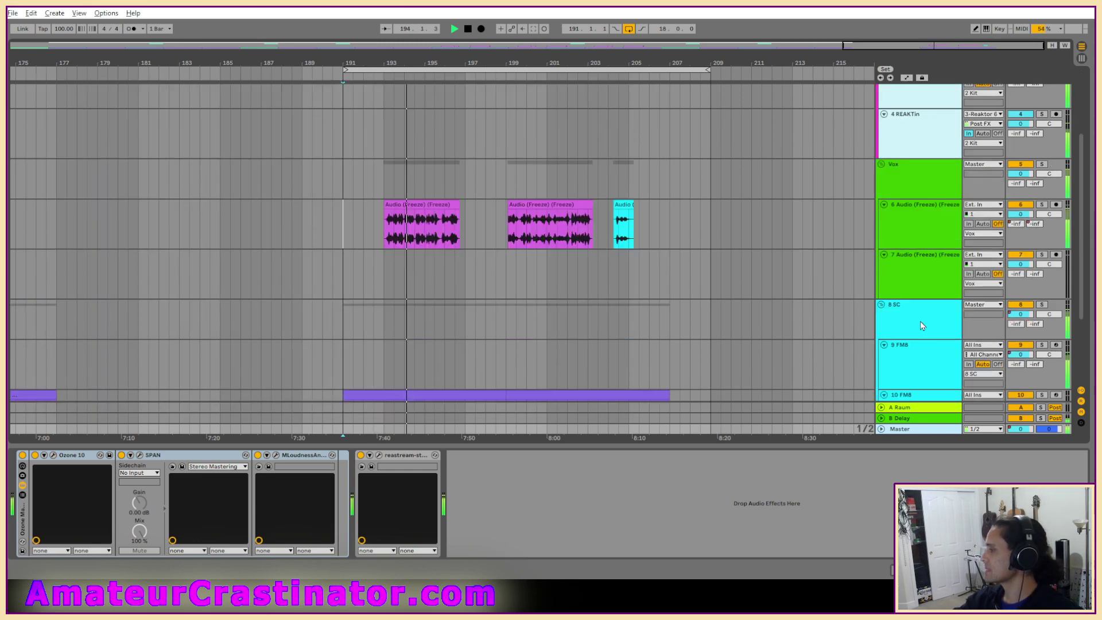
{"action": "left_click", "coordinate": [922, 251]}
{"action": "scroll", "coordinate": [923, 251], "scroll_direction": "down", "scroll_amount": 2}
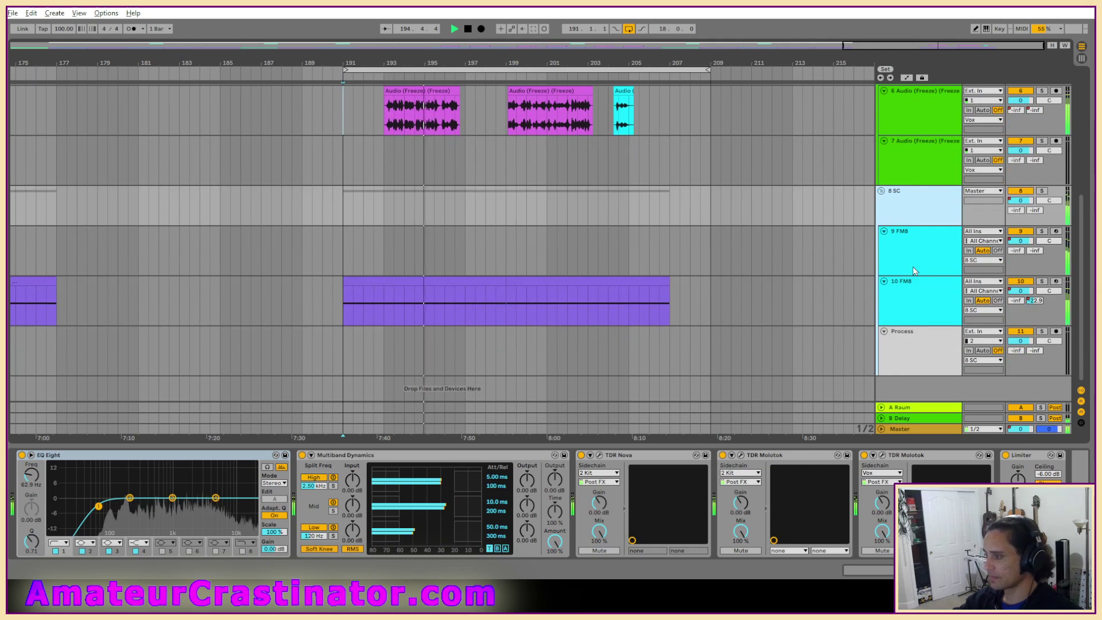
{"action": "left_click", "coordinate": [882, 455]}
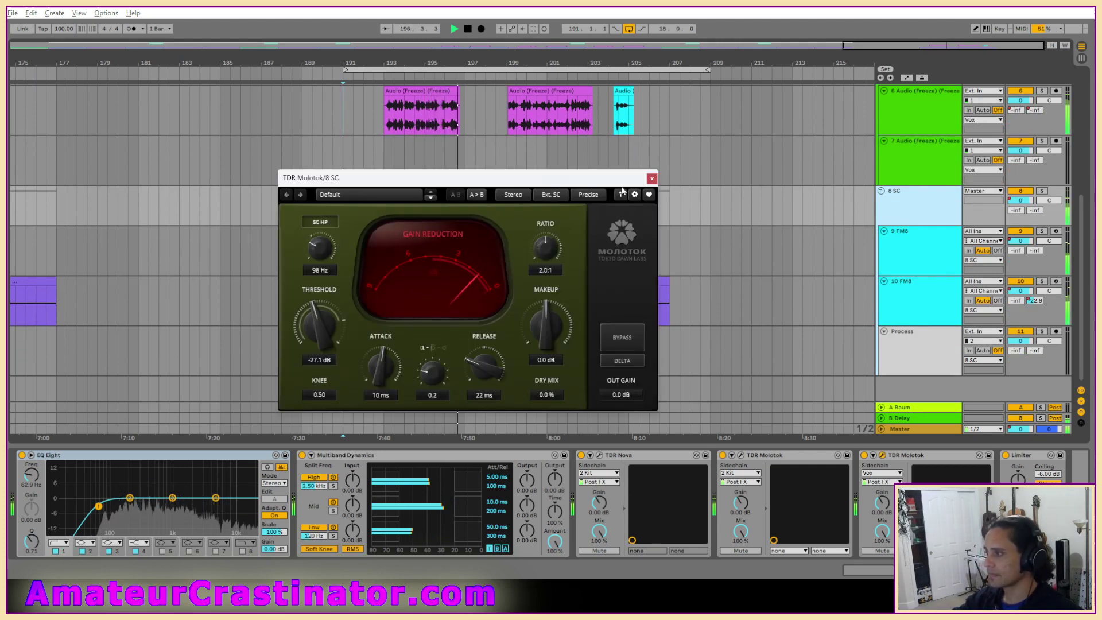
{"action": "left_click", "coordinate": [652, 178]}
Add TDR Nova to the 2 Kit group and place it before the Limiter.
{"action": "scroll", "coordinate": [915, 171], "scroll_direction": "up", "scroll_amount": 5}
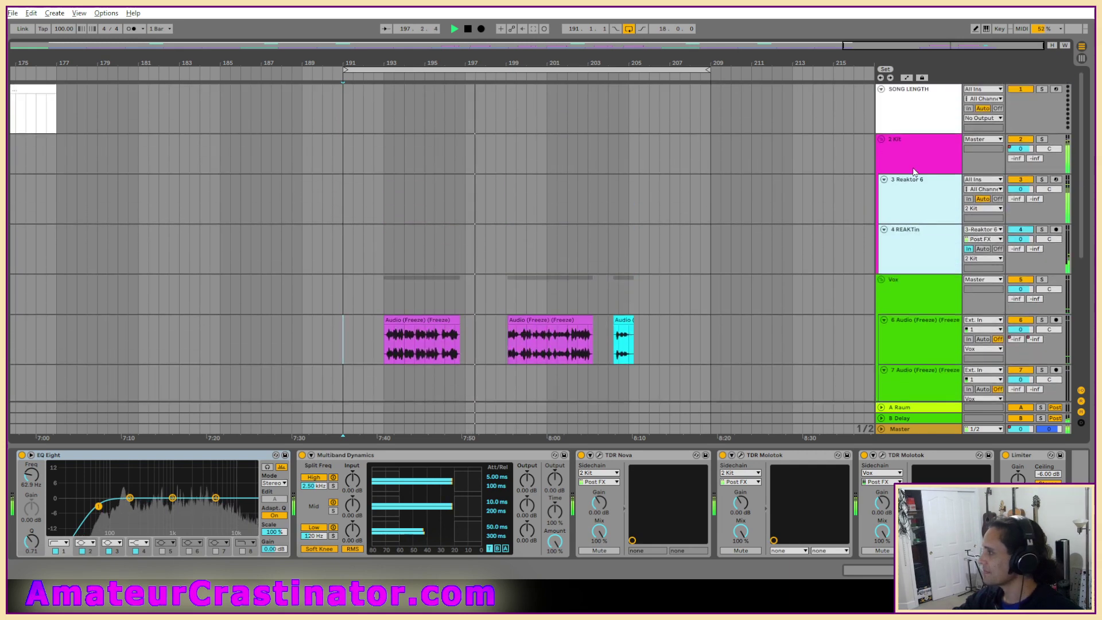
{"action": "left_click", "coordinate": [906, 149]}
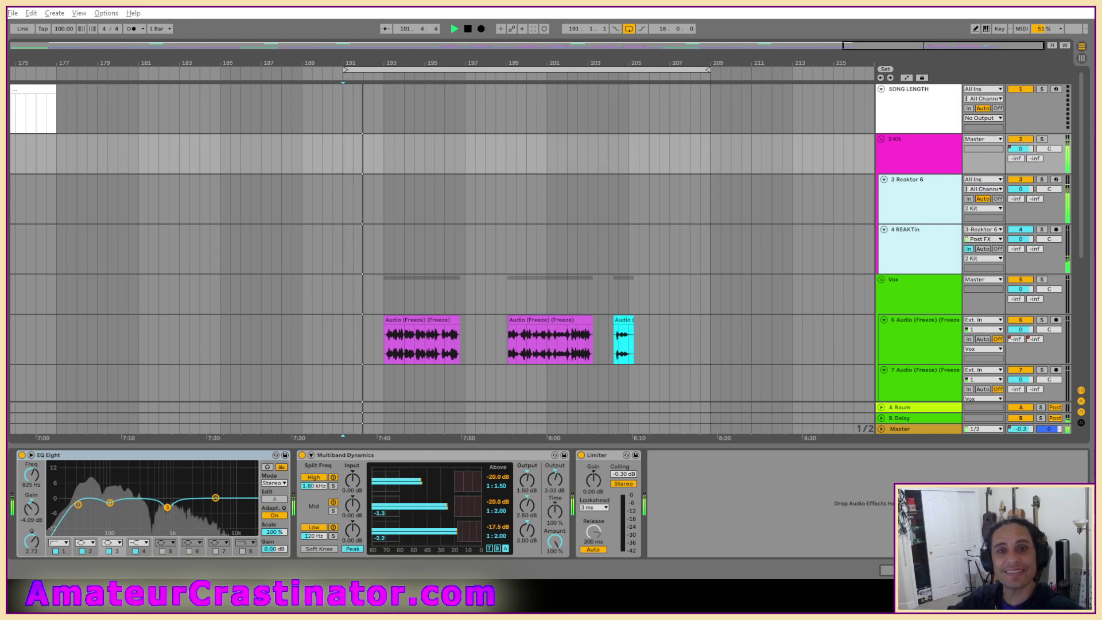
{"action": "left_click_drag", "start_coordinate": [674, 188], "coordinate": [740, 72]}
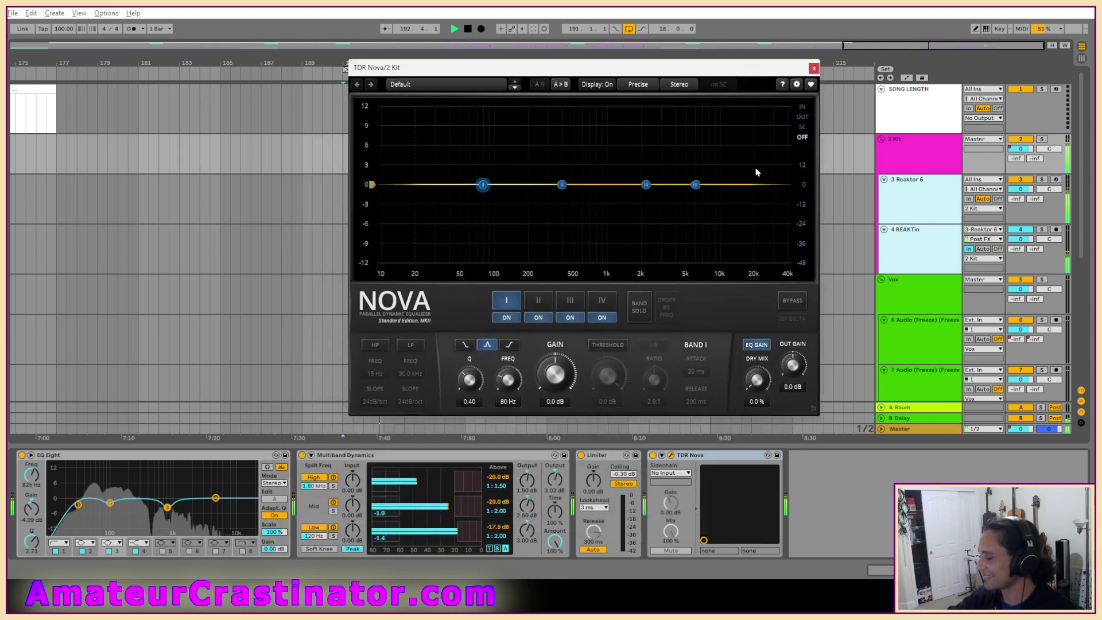
{"action": "left_click_drag", "start_coordinate": [706, 455], "coordinate": [600, 455]}
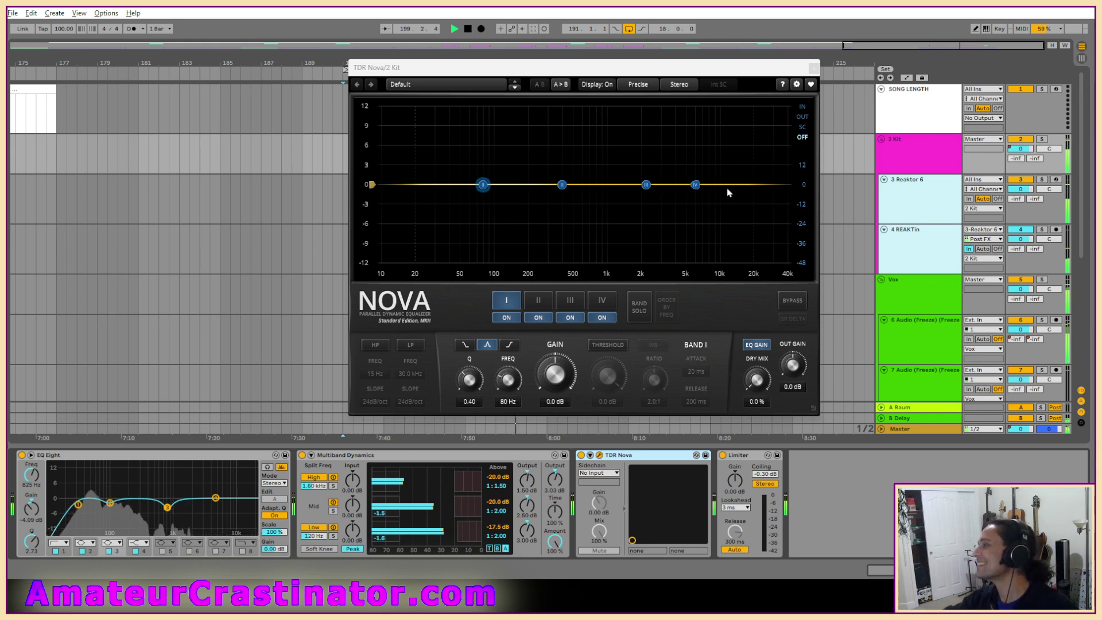
Set the kit's TDR Nova analyzer to SC and choose Vox as its sidechain input.
{"action": "left_click", "coordinate": [802, 117]}
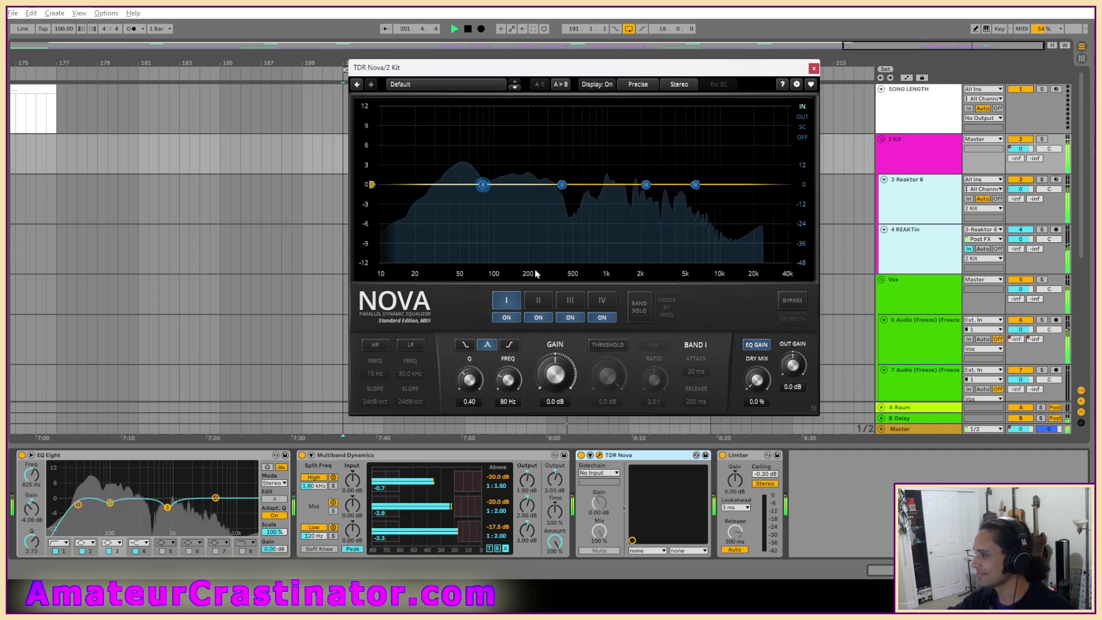
{"action": "left_click", "coordinate": [803, 127]}
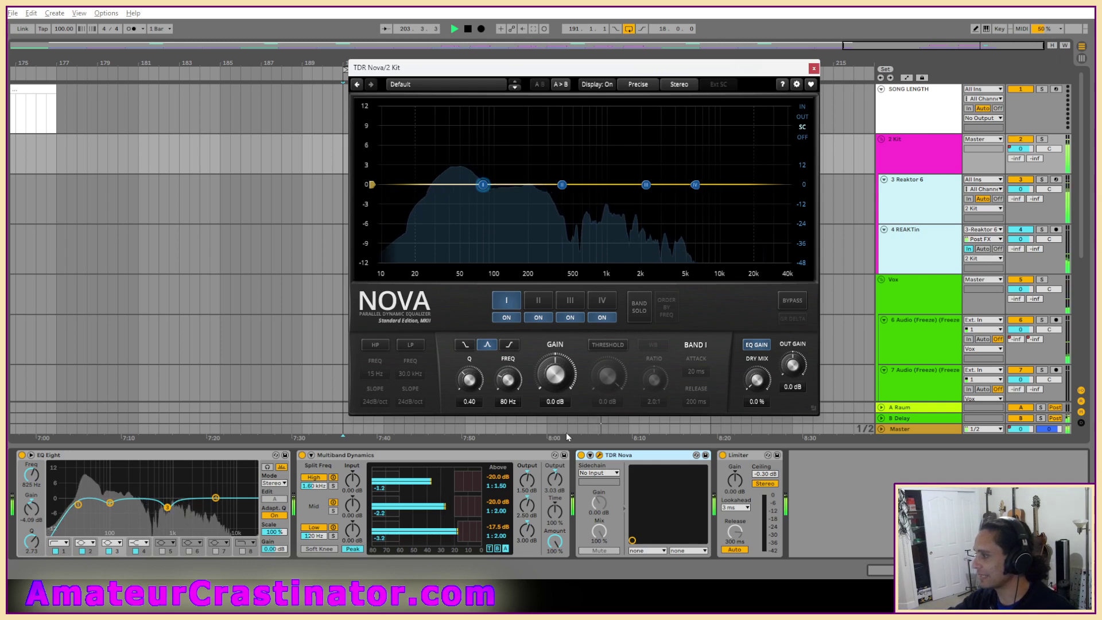
{"action": "left_click", "coordinate": [585, 473]}
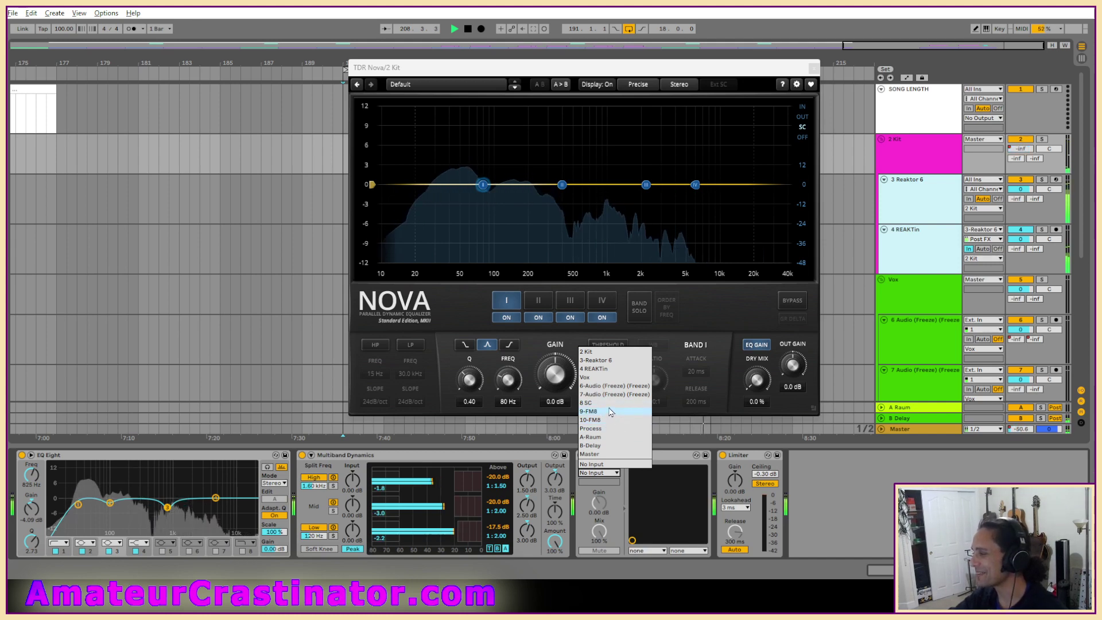
{"action": "left_click", "coordinate": [597, 377]}
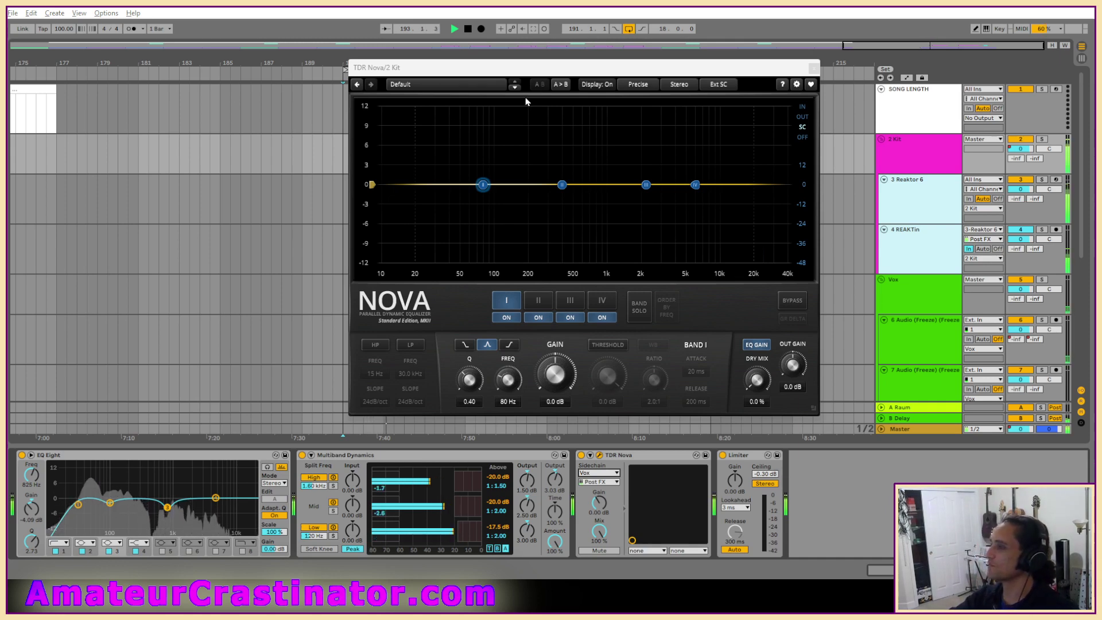
{"action": "left_click", "coordinate": [589, 67]}
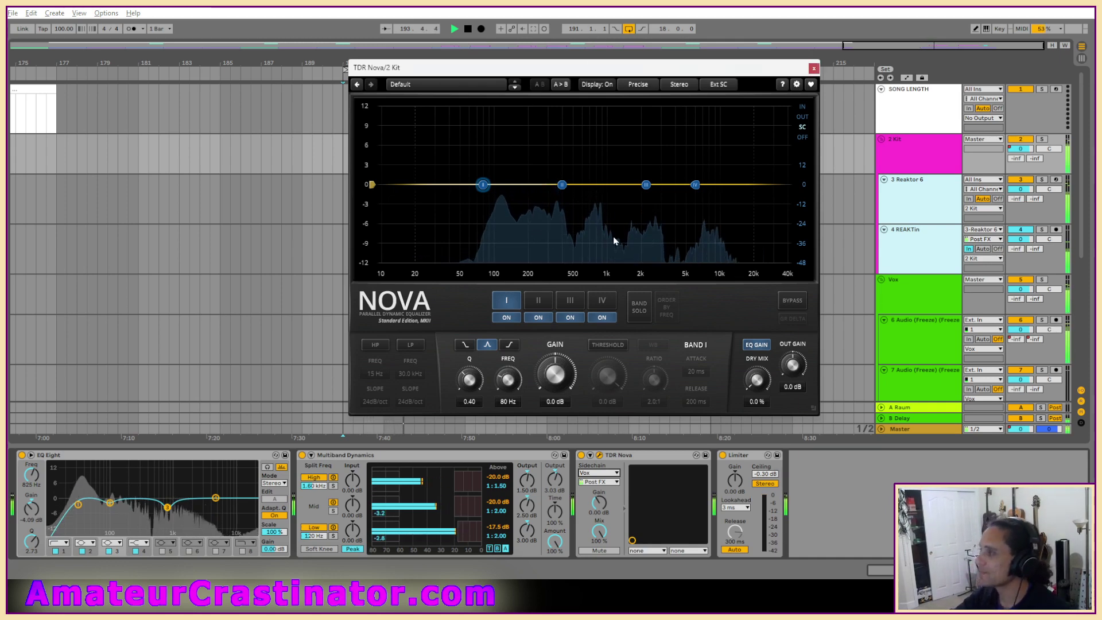
Make Nova's band I a low shelf at 143 Hz with -2.5 dB gain and Q 0.60, and enable its threshold.
{"action": "left_click", "coordinate": [465, 344]}
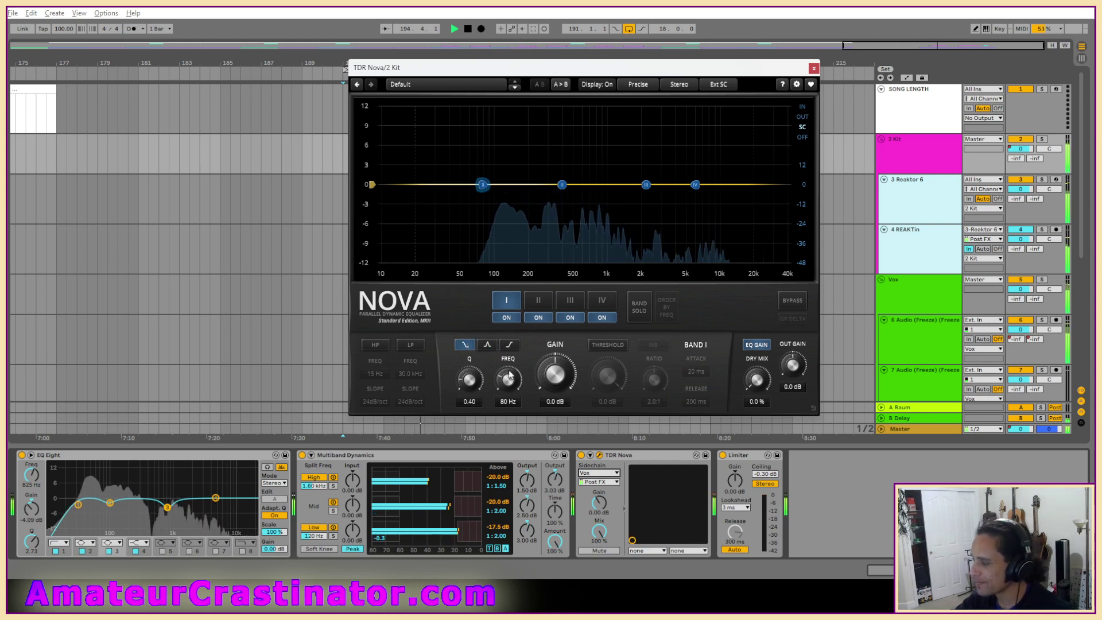
{"action": "left_click_drag", "start_coordinate": [510, 374], "coordinate": [556, 374]}
{"action": "left_click", "coordinate": [608, 344]}
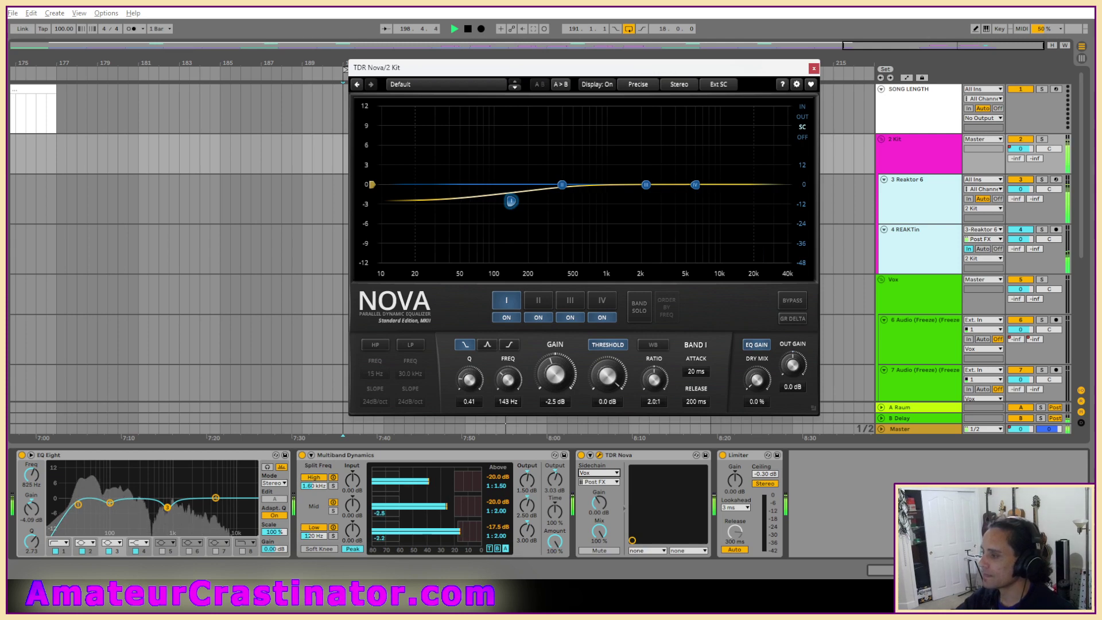
{"action": "left_click", "coordinate": [480, 402]}
{"action": "type", "text": "0."}
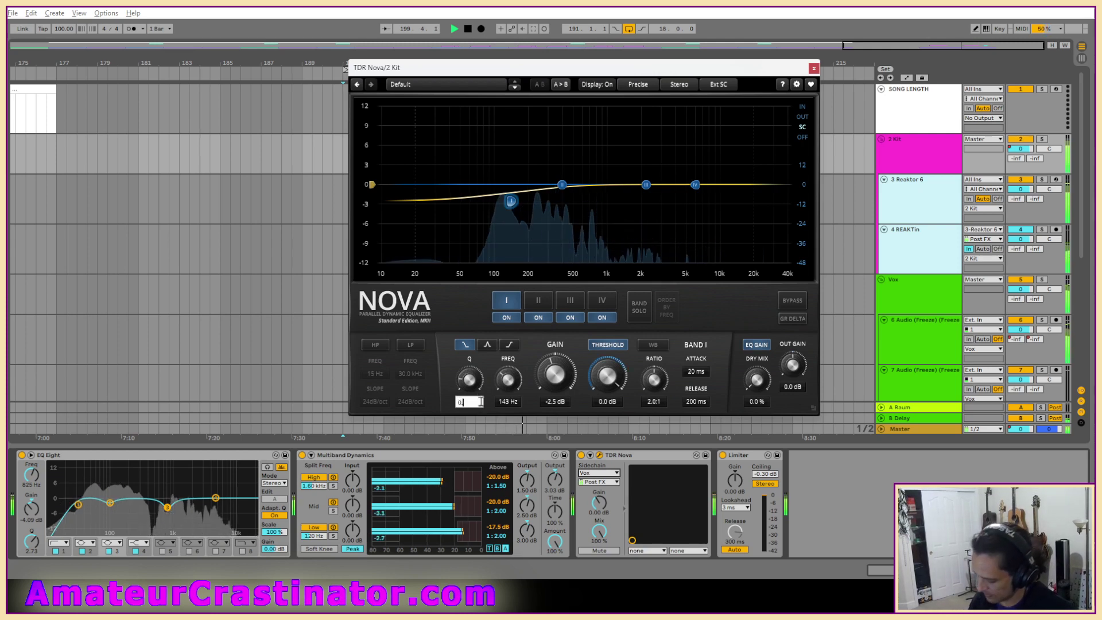
{"action": "type", "text": "6"}
{"action": "key", "text": "Return"}
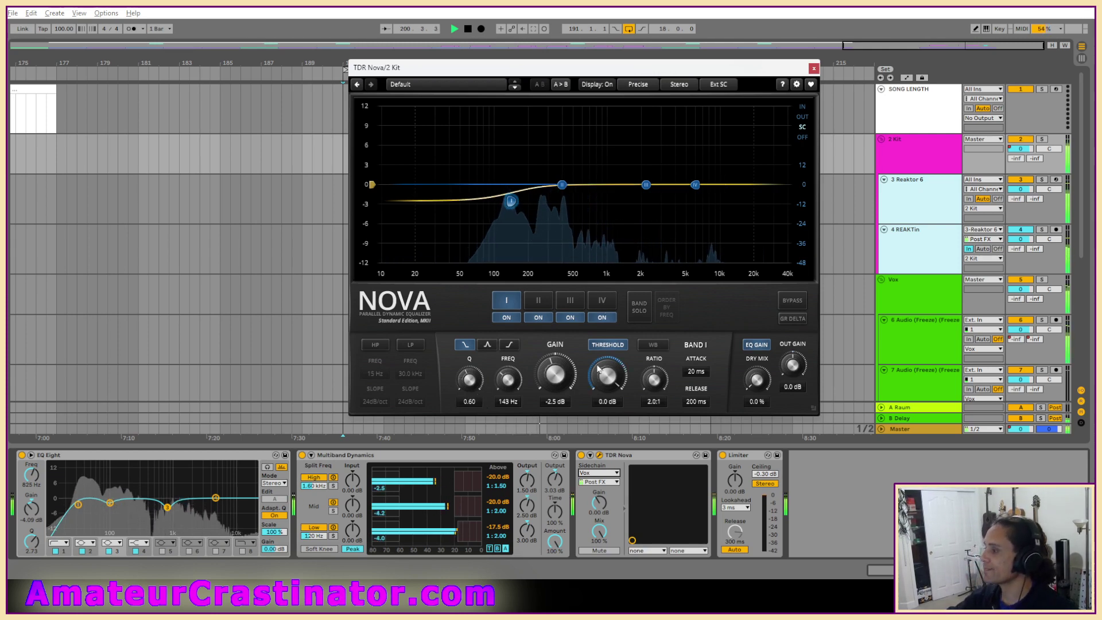
Reset band I's gain to 0.0 dB and set its threshold to -17.0 dB and ratio to 2.7:1.
{"action": "scroll", "coordinate": [609, 388], "scroll_direction": "down", "scroll_amount": 3}
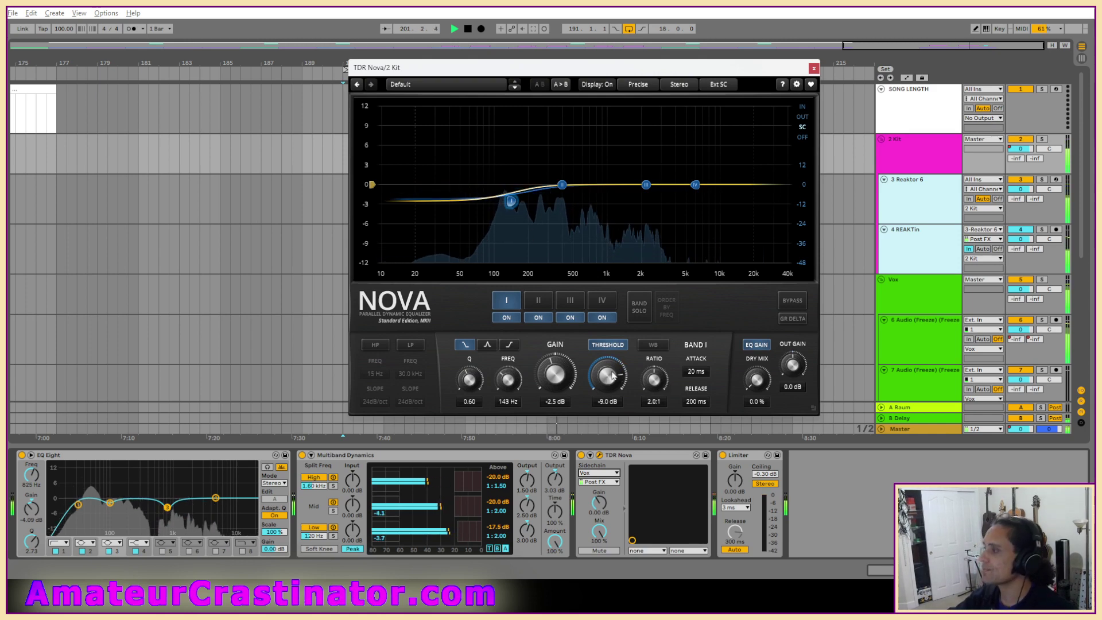
{"action": "double_click", "coordinate": [554, 376]}
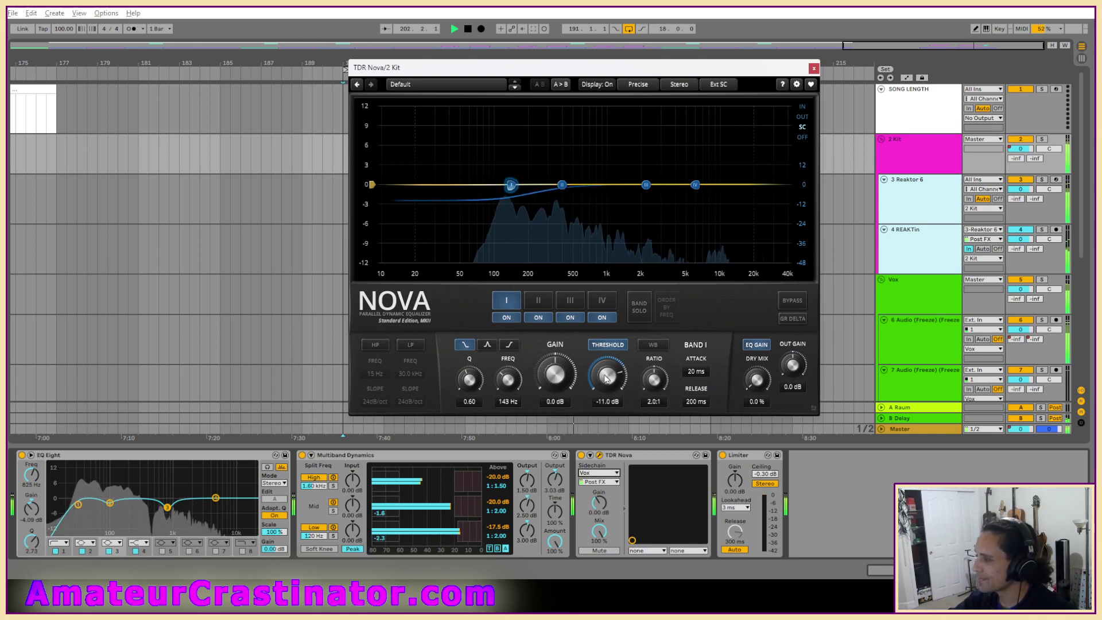
{"action": "scroll", "coordinate": [607, 378], "scroll_direction": "down", "scroll_amount": 3}
{"action": "scroll", "coordinate": [607, 378], "scroll_direction": "down", "scroll_amount": 2}
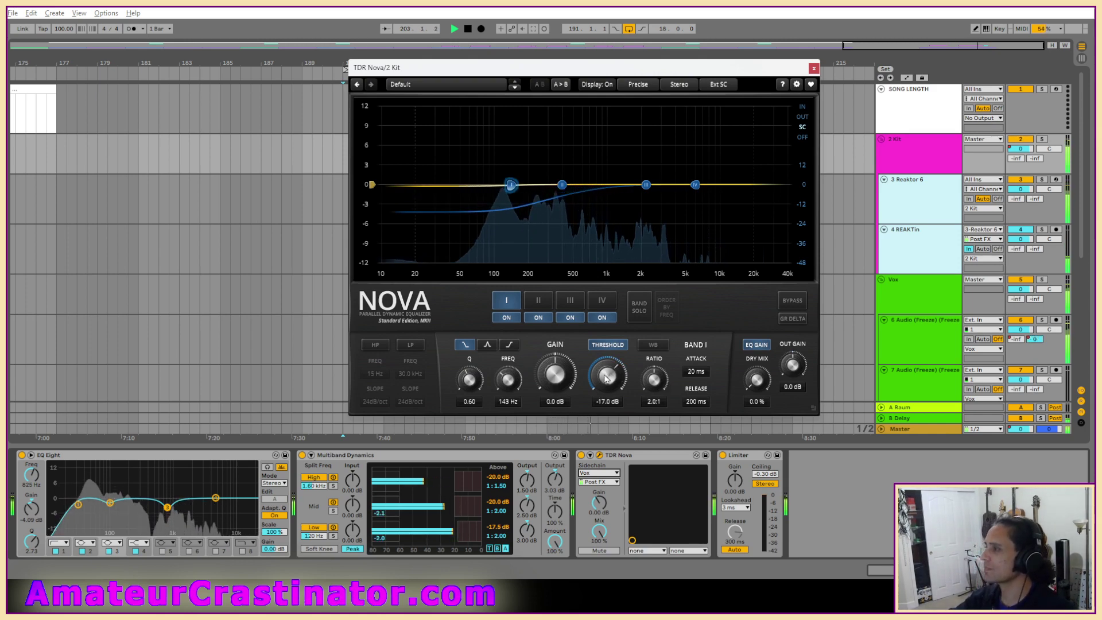
{"action": "scroll", "coordinate": [656, 381], "scroll_direction": "down", "scroll_amount": 2}
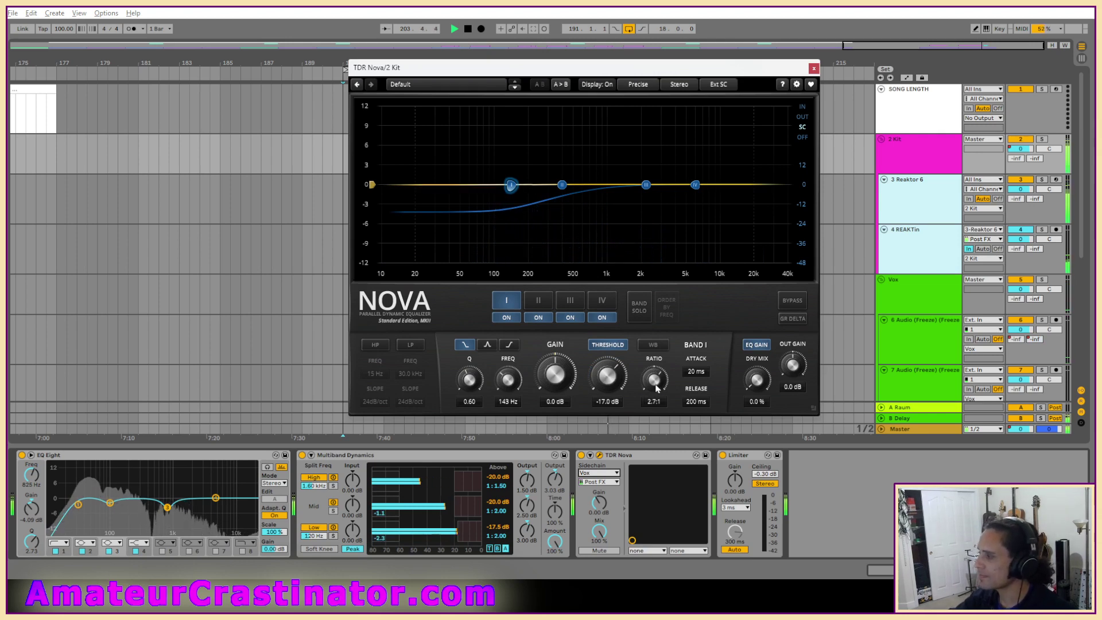
Set band II to 298 Hz with Q 3.25, and enable its threshold at -12.0 dB with a 2.7:1 ratio.
{"action": "left_click", "coordinate": [542, 300]}
{"action": "left_click_drag", "start_coordinate": [508, 380], "coordinate": [508, 382]}
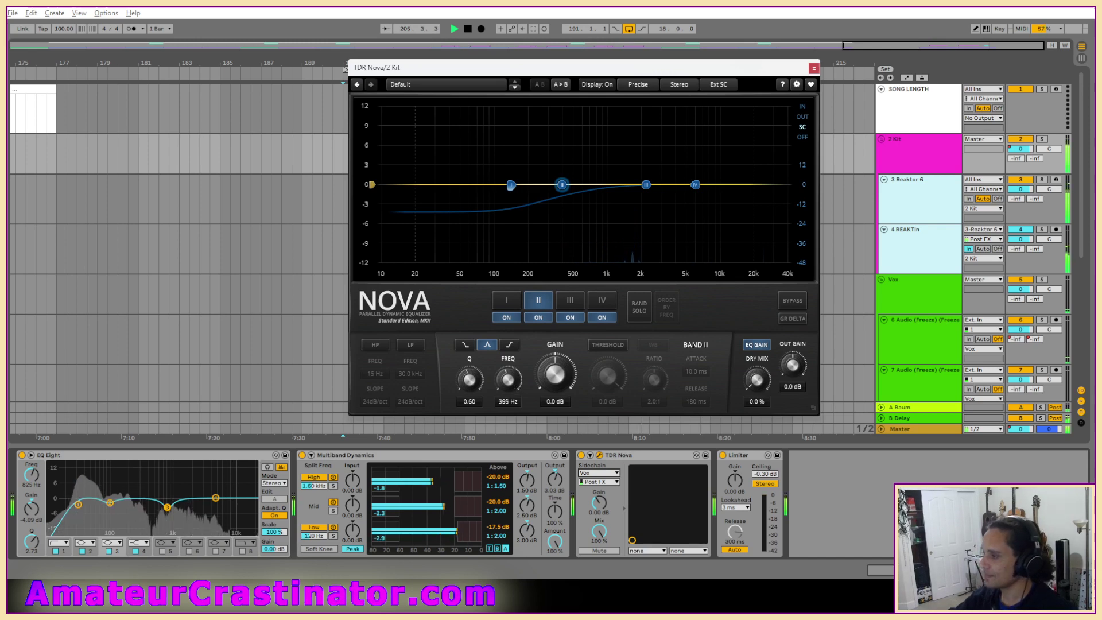
{"action": "left_click", "coordinate": [614, 346]}
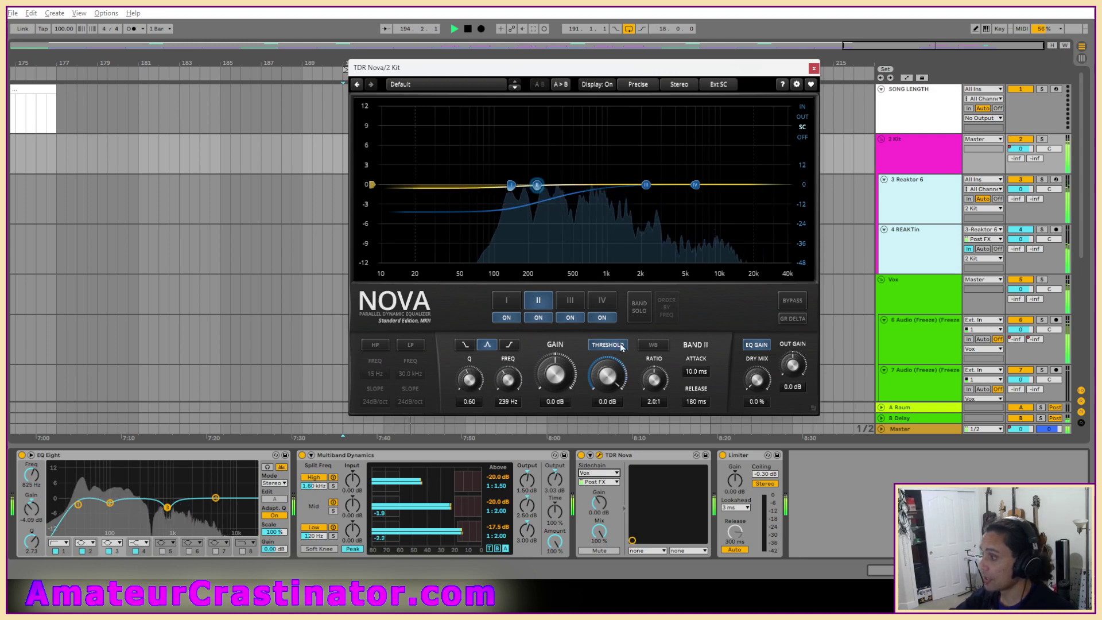
{"action": "left_click_drag", "start_coordinate": [508, 379], "coordinate": [508, 371]}
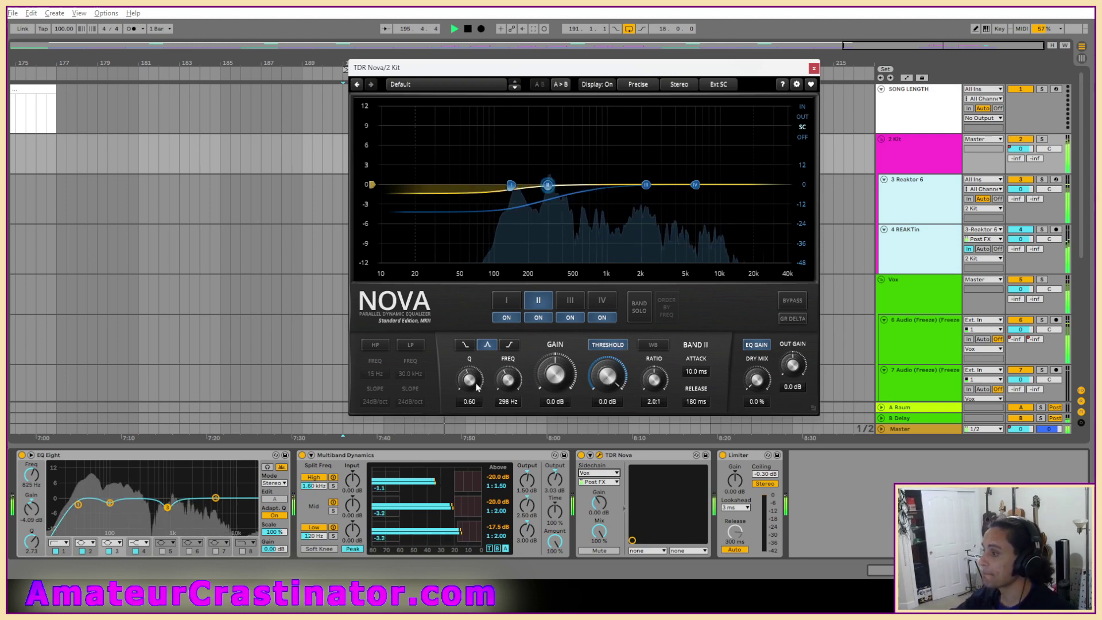
{"action": "mouse_move", "coordinate": [470, 379]}
{"action": "left_mouse_down"}
{"action": "mouse_move", "coordinate": [470, 368]}
{"action": "mouse_move", "coordinate": [470, 378]}
{"action": "left_mouse_up"}
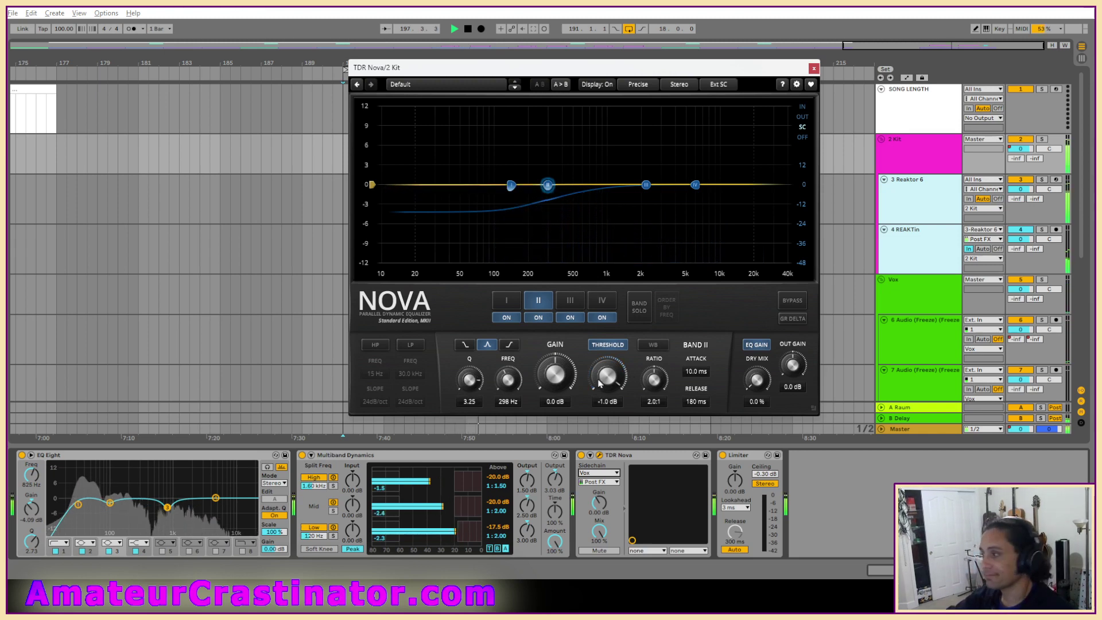
{"action": "left_click_drag", "start_coordinate": [606, 378], "coordinate": [607, 386]}
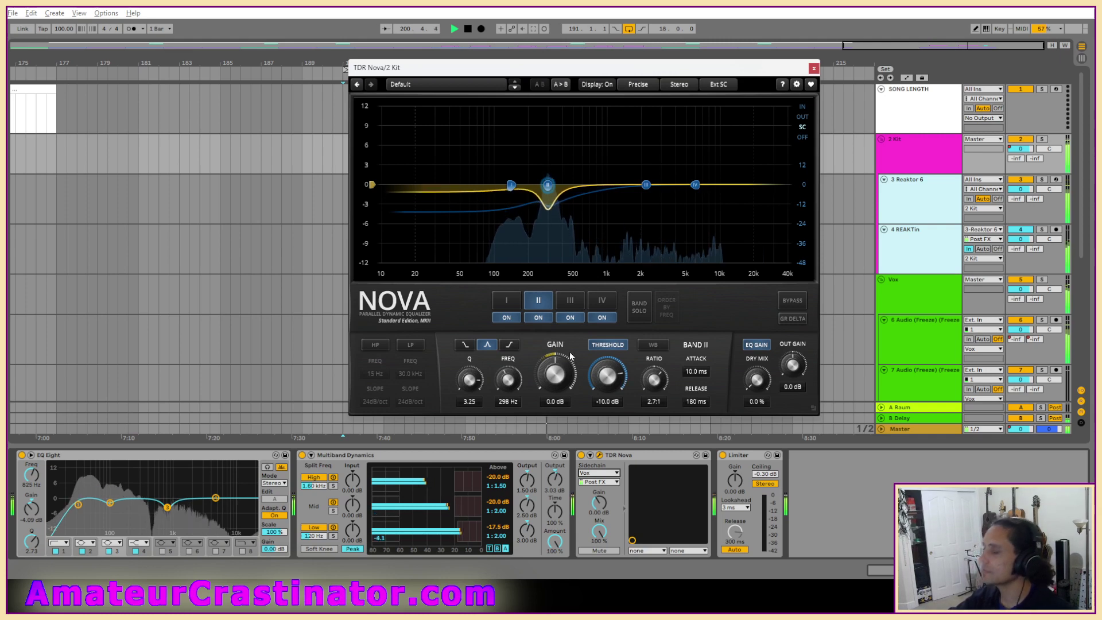
{"action": "left_click_drag", "start_coordinate": [606, 362], "coordinate": [616, 376]}
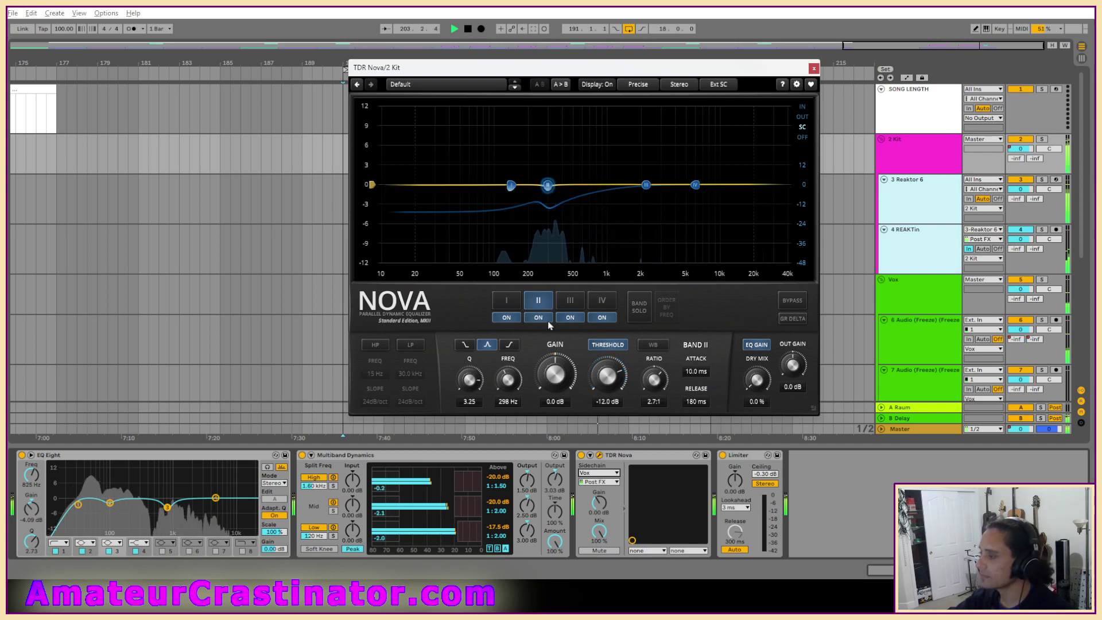
Refine band I's dynamics by setting its threshold to -26.0 dB and its ratio to 1.3:1.
{"action": "left_click", "coordinate": [507, 299]}
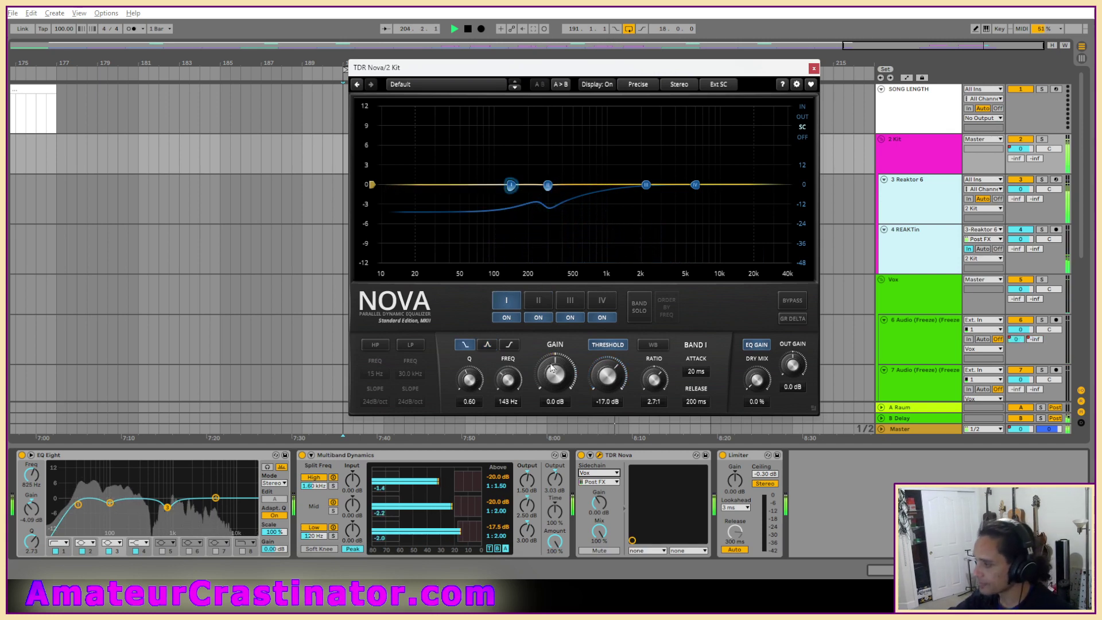
{"action": "left_click_drag", "start_coordinate": [617, 371], "coordinate": [655, 382]}
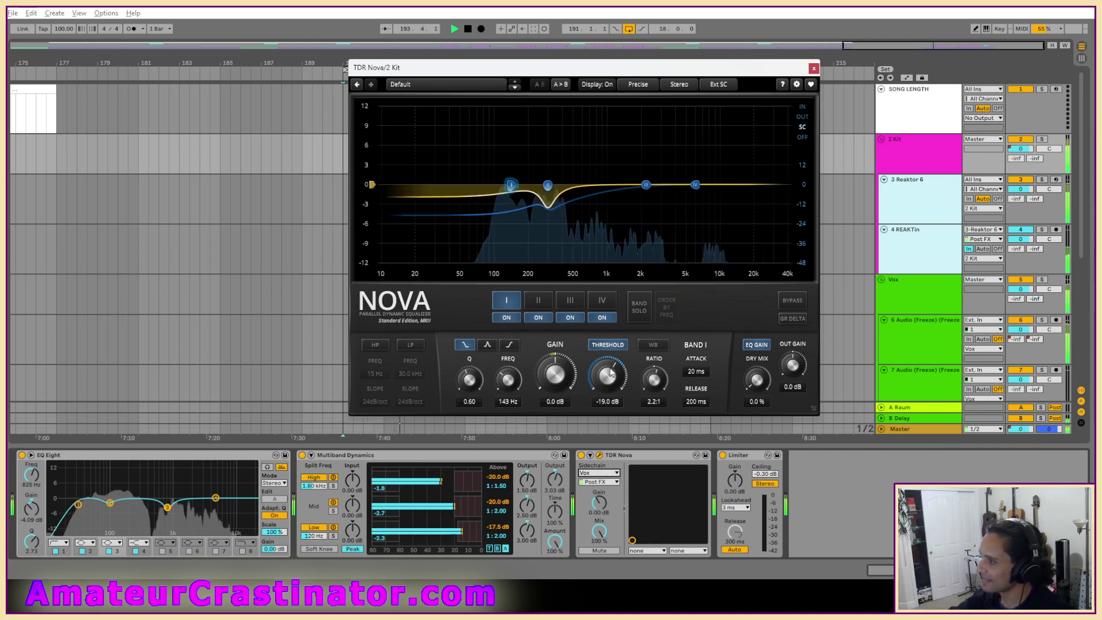
{"action": "scroll", "coordinate": [611, 372], "scroll_direction": "down", "scroll_amount": 5}
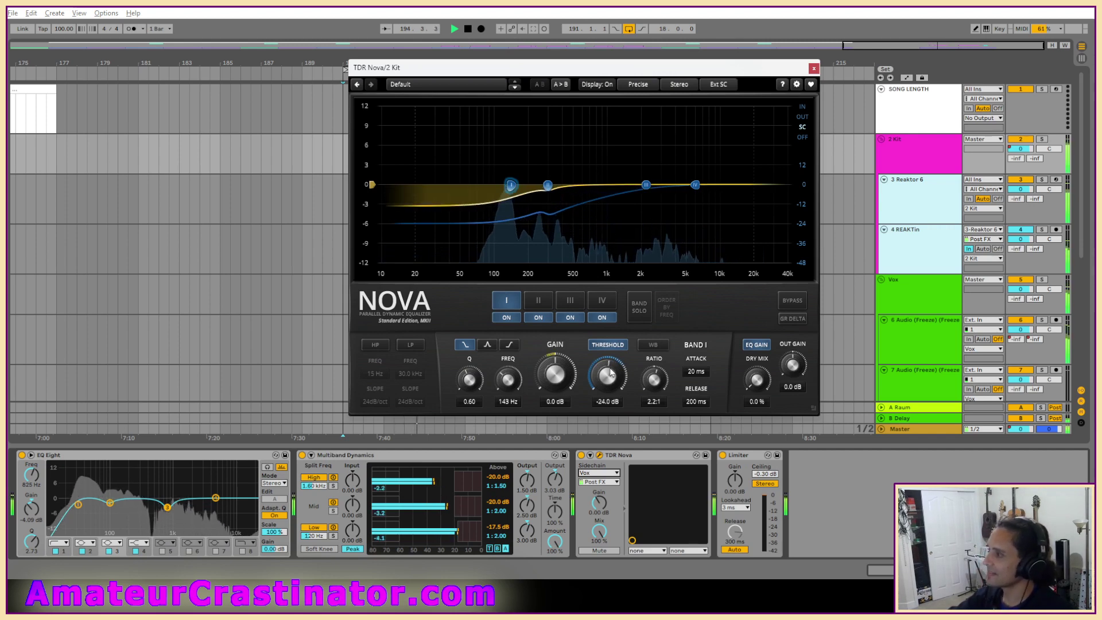
{"action": "scroll", "coordinate": [612, 373], "scroll_direction": "down", "scroll_amount": 2}
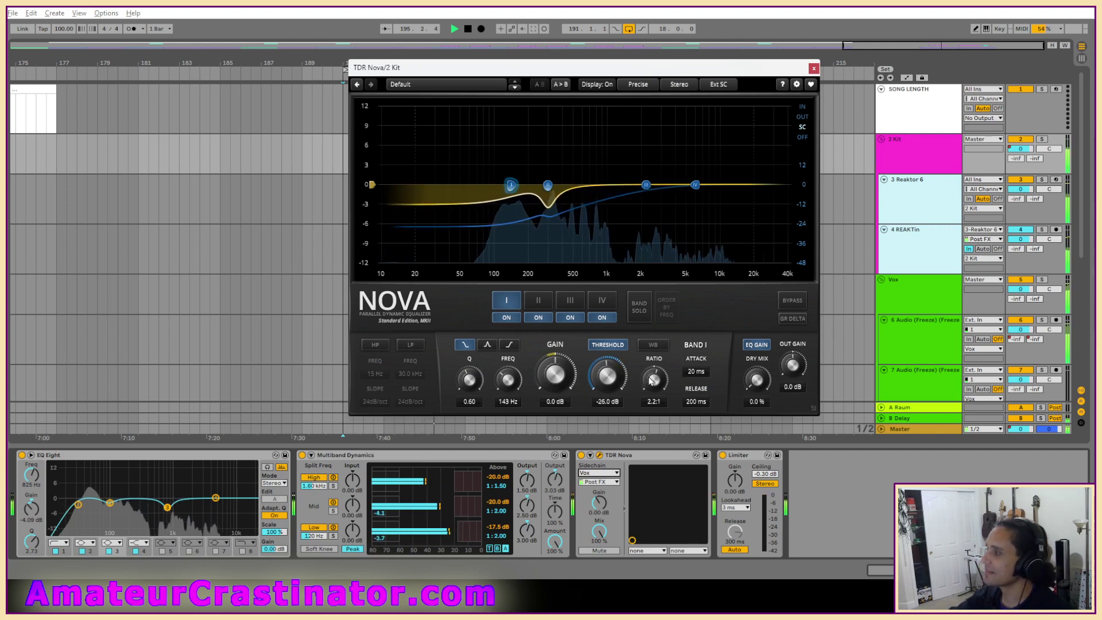
{"action": "scroll", "coordinate": [652, 379], "scroll_direction": "down", "scroll_amount": 2}
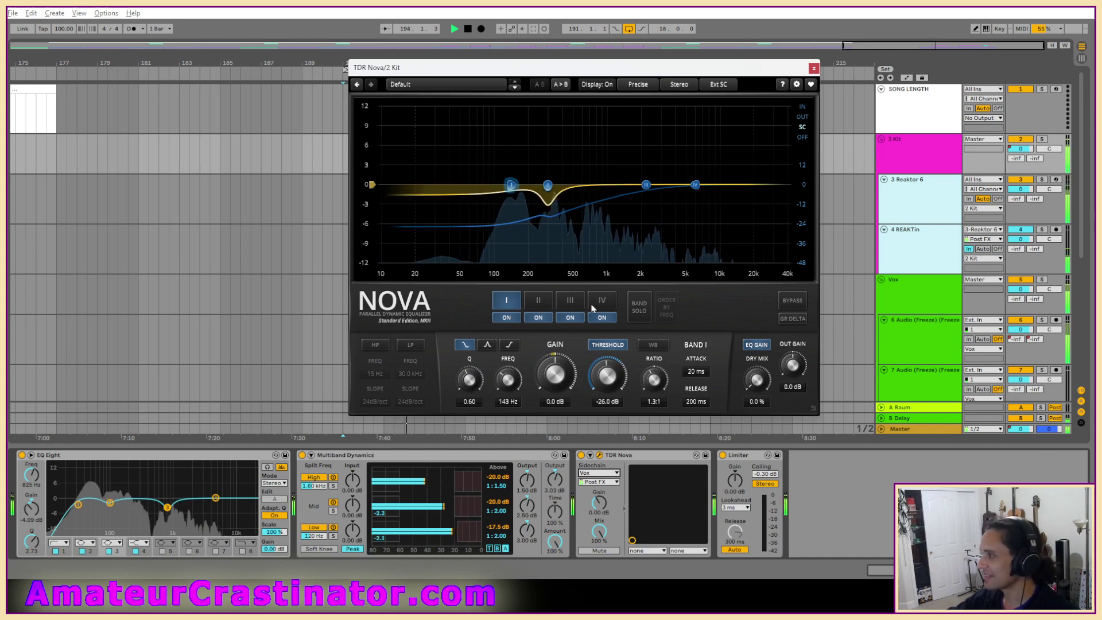
Set Nova's band III to 832 Hz with Q 4.39, and enable its threshold at -16.0 dB with a 2.3:1 ratio.
{"action": "left_click", "coordinate": [575, 300]}
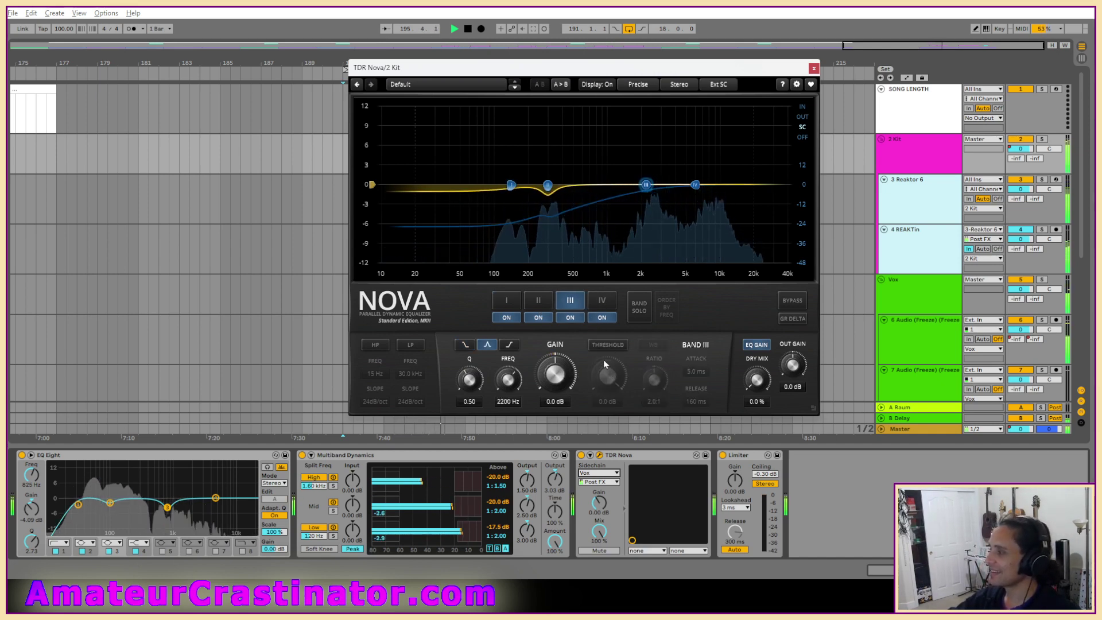
{"action": "left_click_drag", "start_coordinate": [604, 359], "coordinate": [604, 370]}
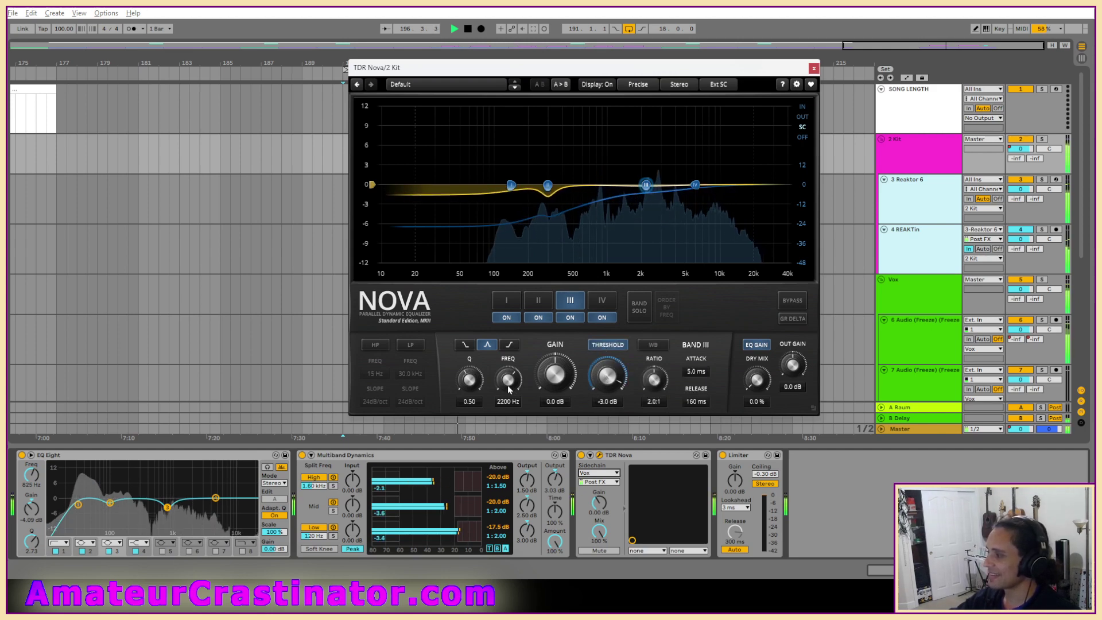
{"action": "left_click_drag", "start_coordinate": [509, 390], "coordinate": [509, 412]}
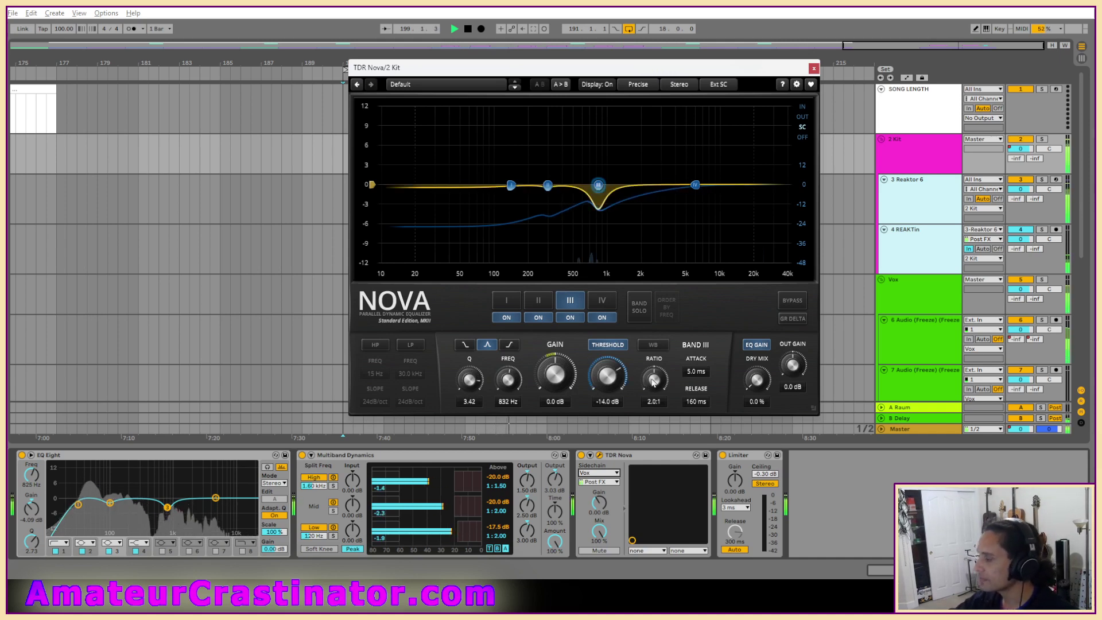
{"action": "left_click_drag", "start_coordinate": [653, 383], "coordinate": [614, 381]}
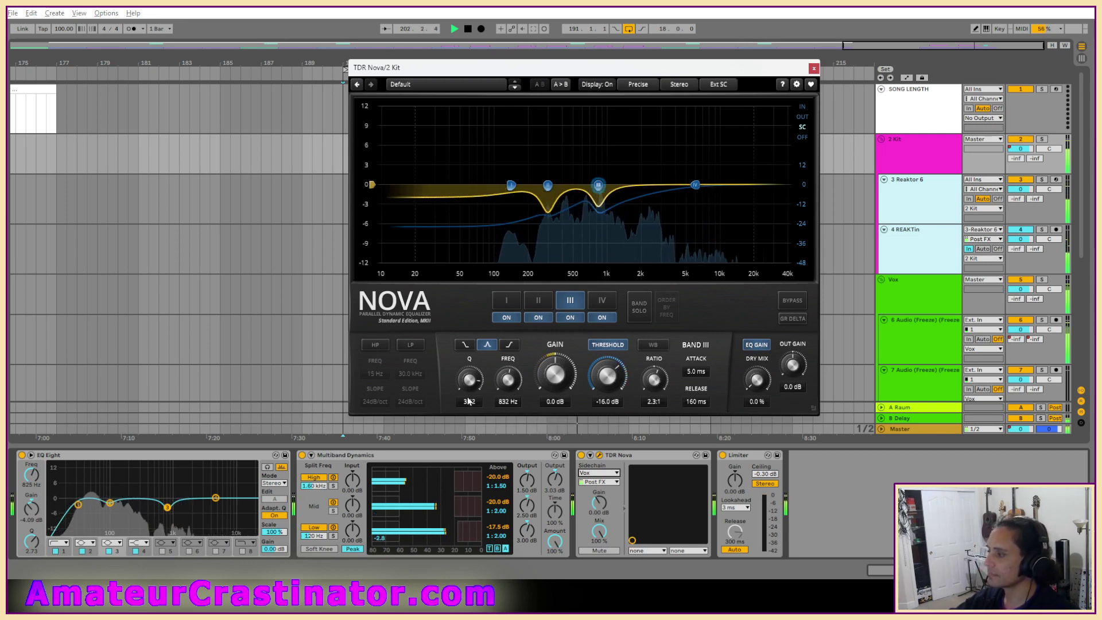
{"action": "left_click_drag", "start_coordinate": [472, 380], "coordinate": [473, 371]}
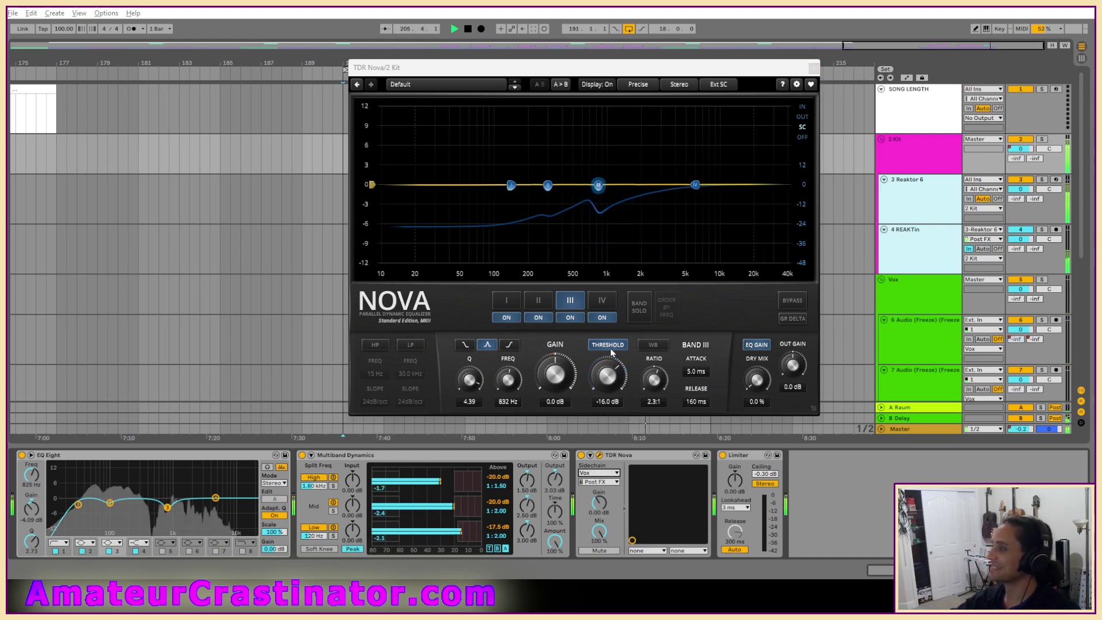
Enable band IV's threshold at -16.0 dB and lower its frequency to 2.5 kHz.
{"action": "left_click", "coordinate": [602, 300]}
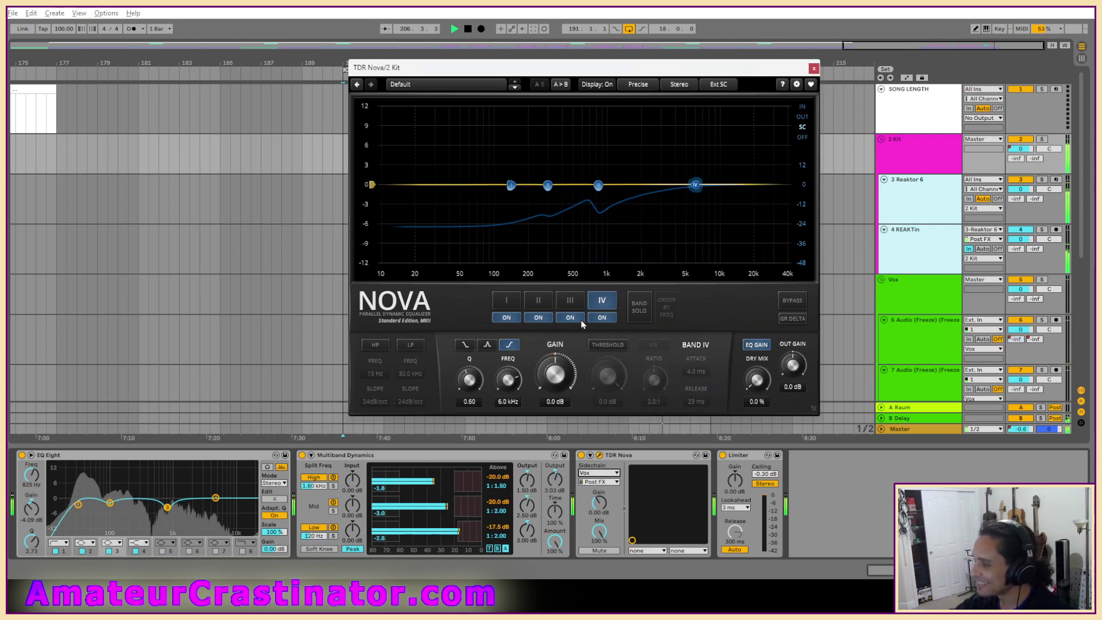
{"action": "left_click", "coordinate": [603, 347]}
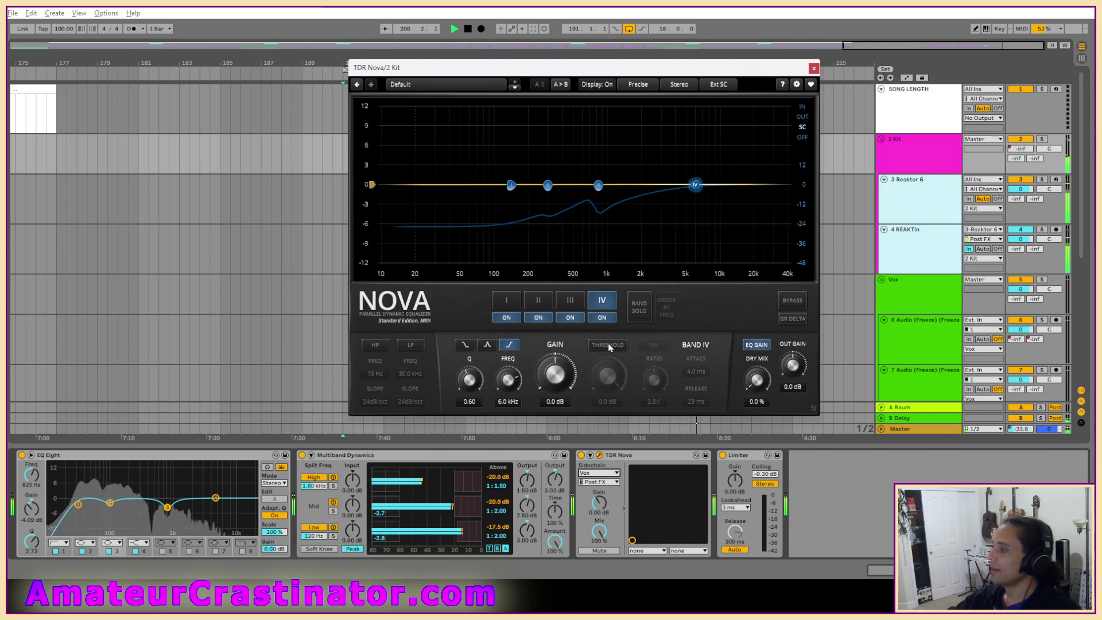
{"action": "left_click_drag", "start_coordinate": [508, 379], "coordinate": [508, 392]}
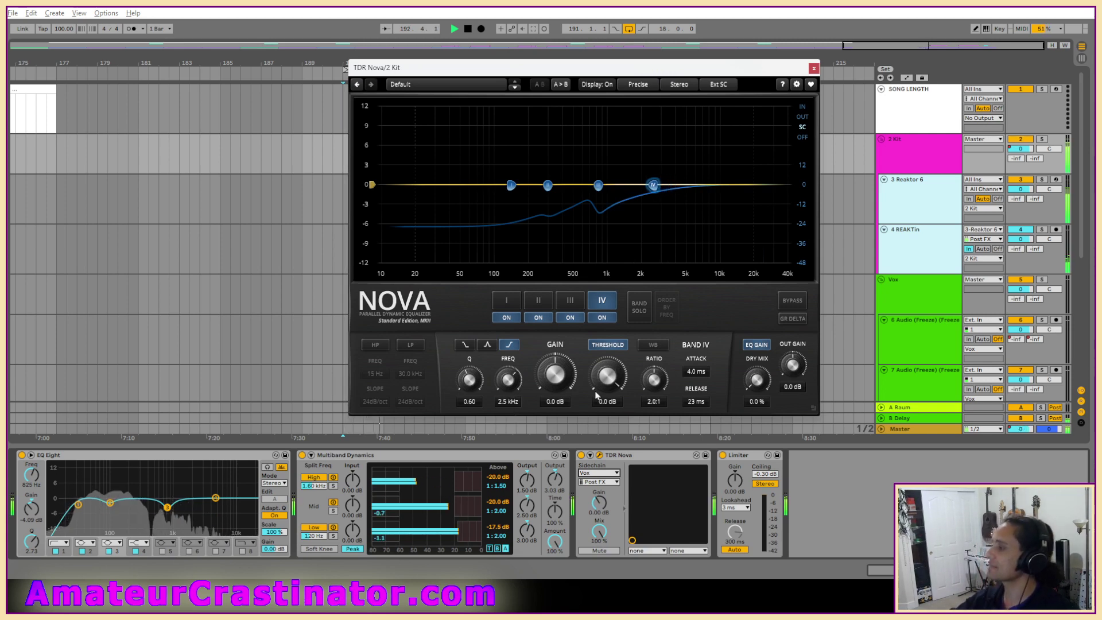
{"action": "scroll", "coordinate": [607, 380], "scroll_direction": "down", "scroll_amount": 13}
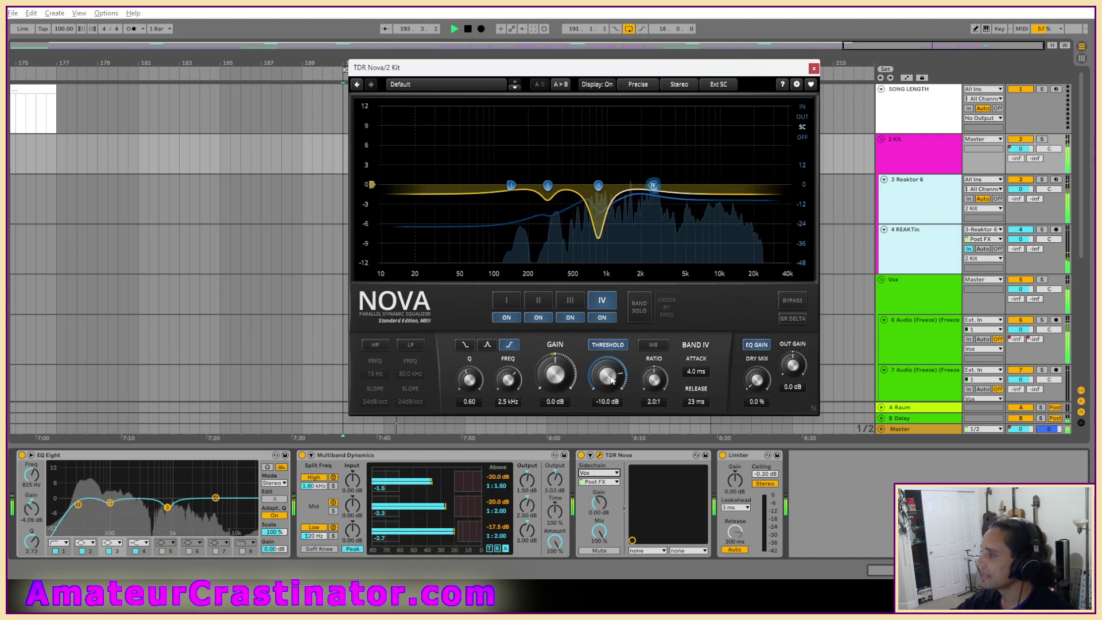
{"action": "scroll", "coordinate": [612, 380], "scroll_direction": "down", "scroll_amount": 3}
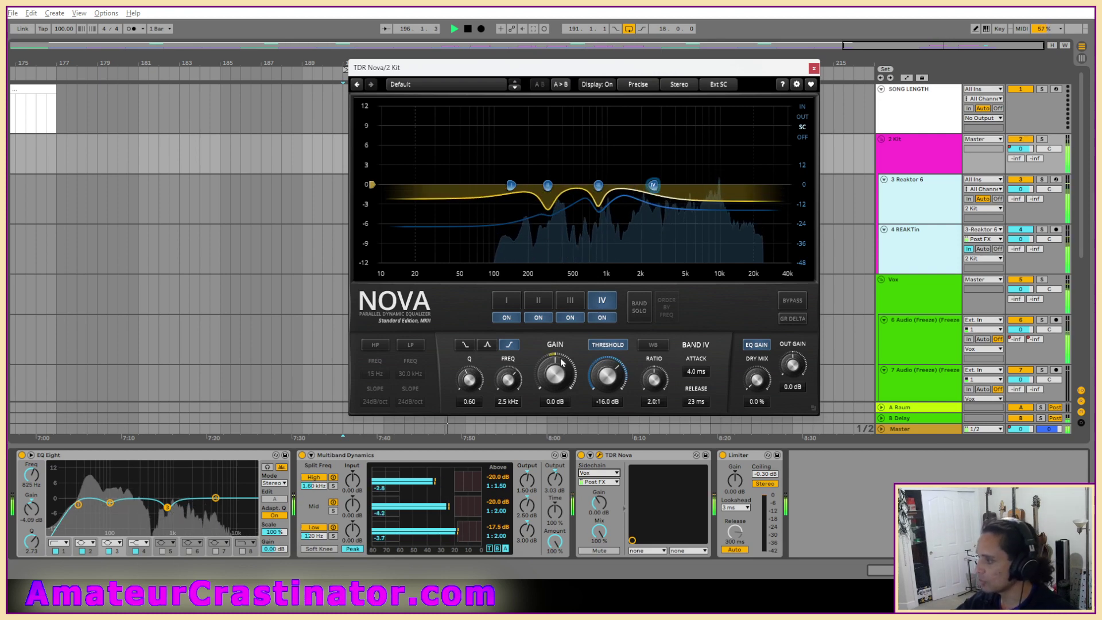
Make band IV a bell with Q 1.01, a -17.0 dB threshold and a 1.5:1 ratio, and close the Nova window.
{"action": "left_click", "coordinate": [488, 345]}
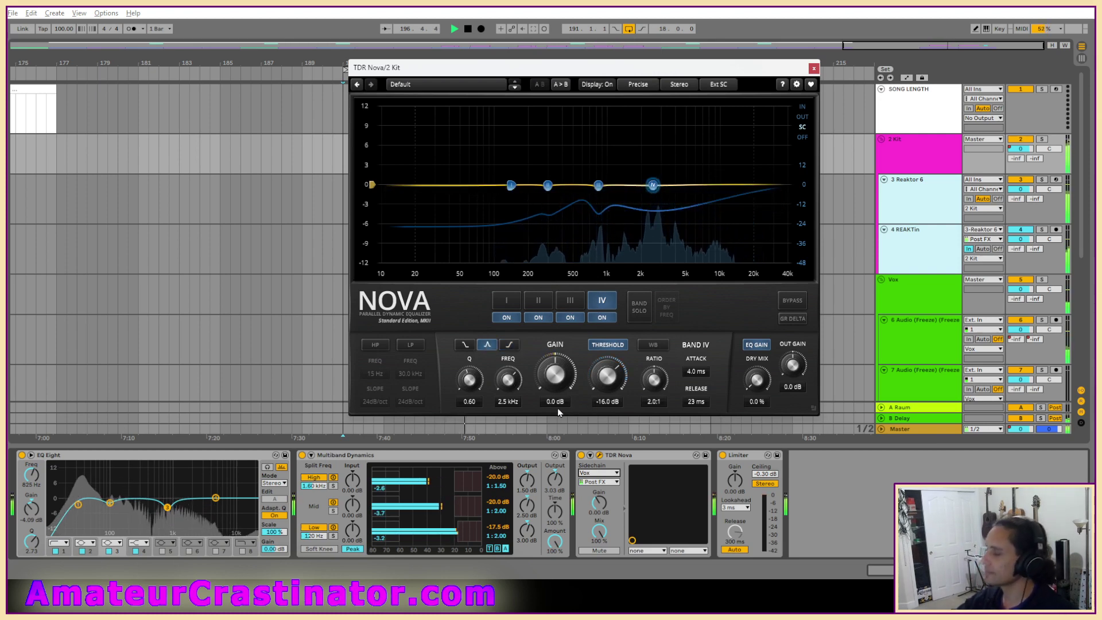
{"action": "key", "text": "space"}
{"action": "key", "text": "space"}
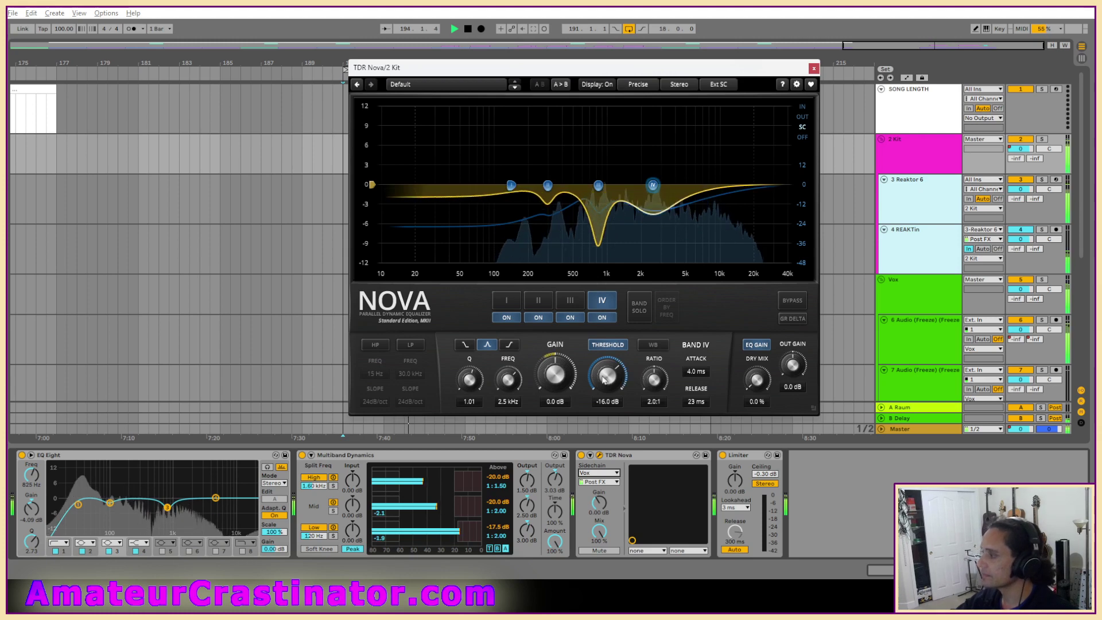
{"action": "scroll", "coordinate": [614, 380], "scroll_direction": "up", "scroll_amount": 2}
{"action": "scroll", "coordinate": [659, 380], "scroll_direction": "down", "scroll_amount": 2}
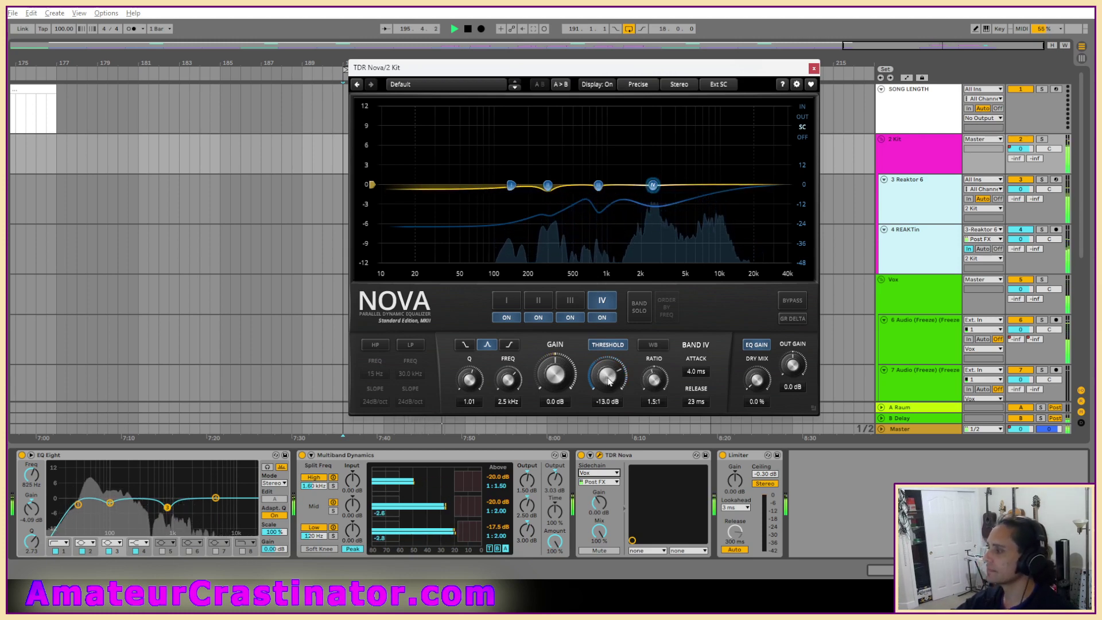
{"action": "scroll", "coordinate": [607, 379], "scroll_direction": "down", "scroll_amount": 3}
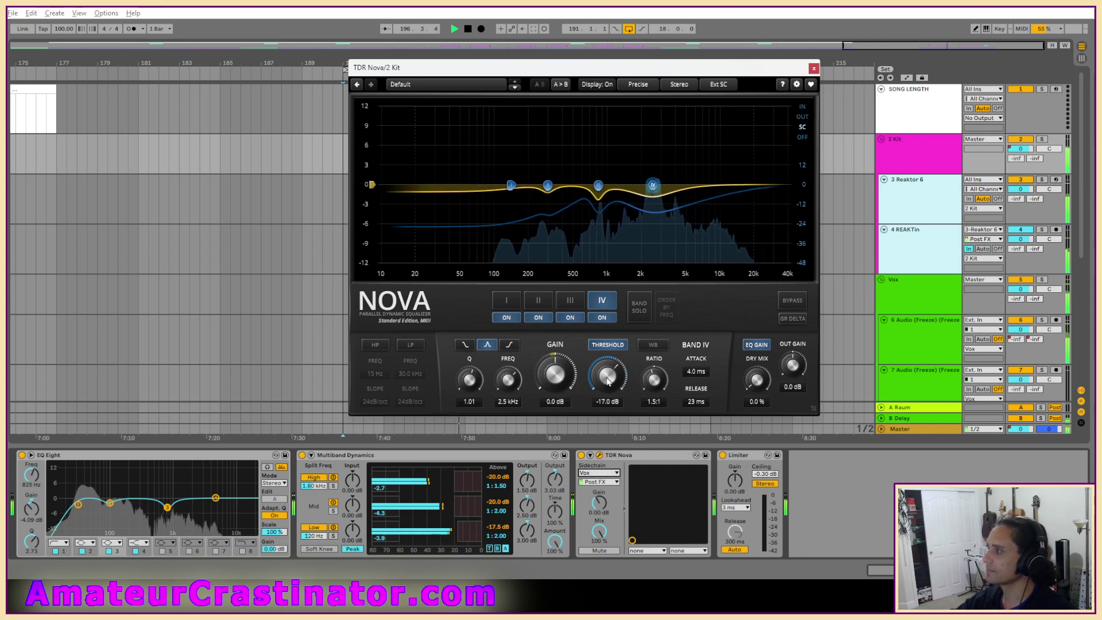
{"action": "left_click", "coordinate": [814, 68]}
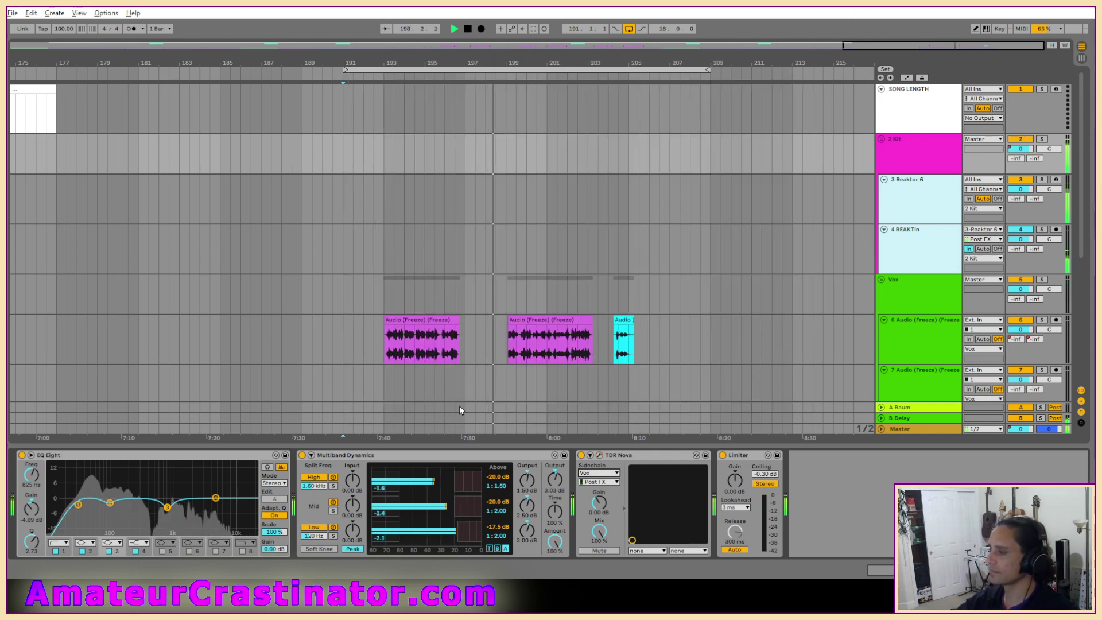
Play from the first of the final vocal clips and compare the 2 Kit group with TDR Nova bypassed and enabled.
{"action": "left_click", "coordinate": [383, 356]}
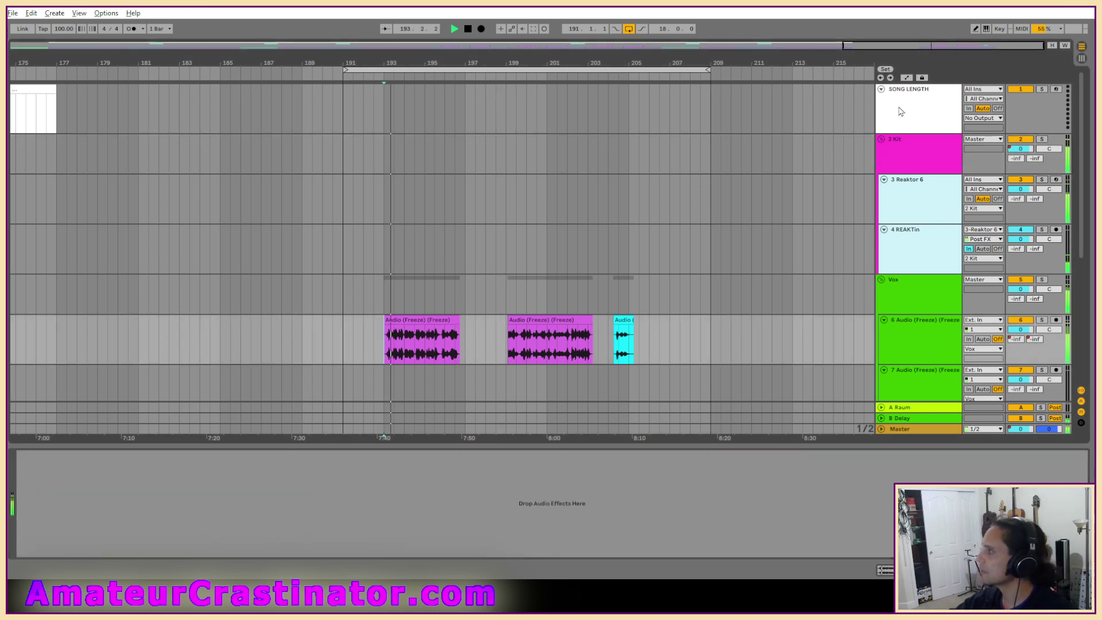
{"action": "left_click", "coordinate": [900, 158]}
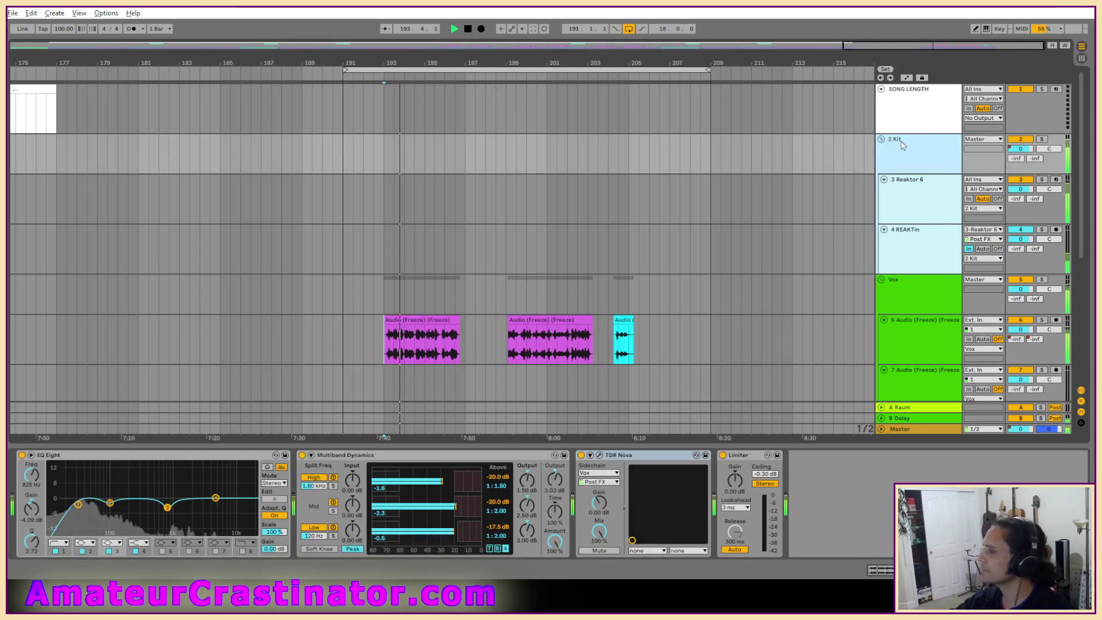
{"action": "left_click", "coordinate": [581, 456]}
{"action": "left_click", "coordinate": [581, 456]}
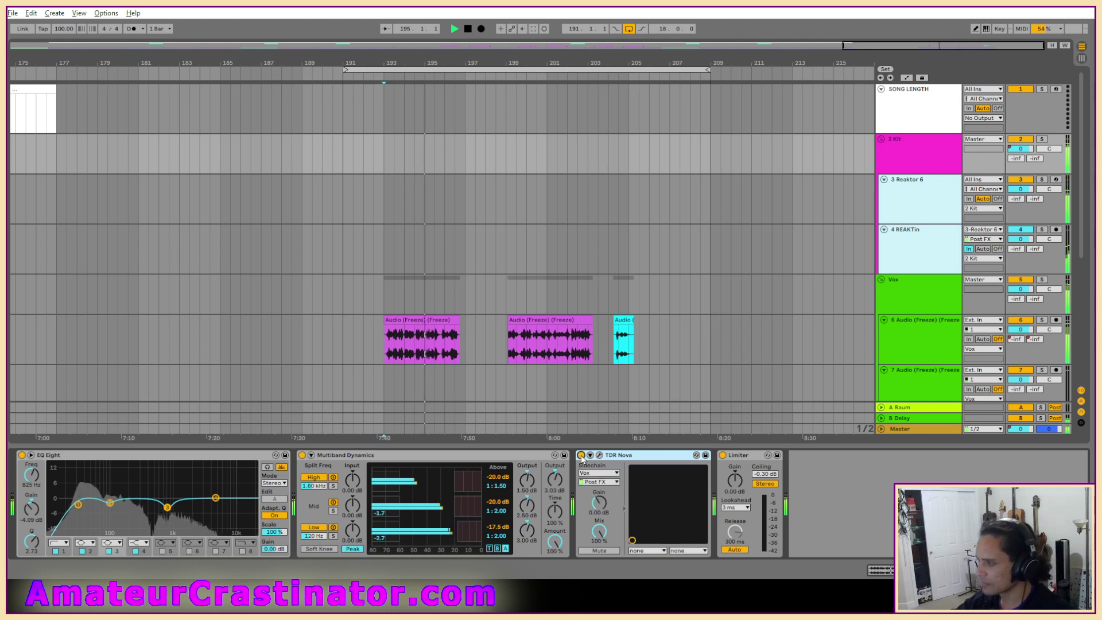
{"action": "left_click", "coordinate": [581, 455]}
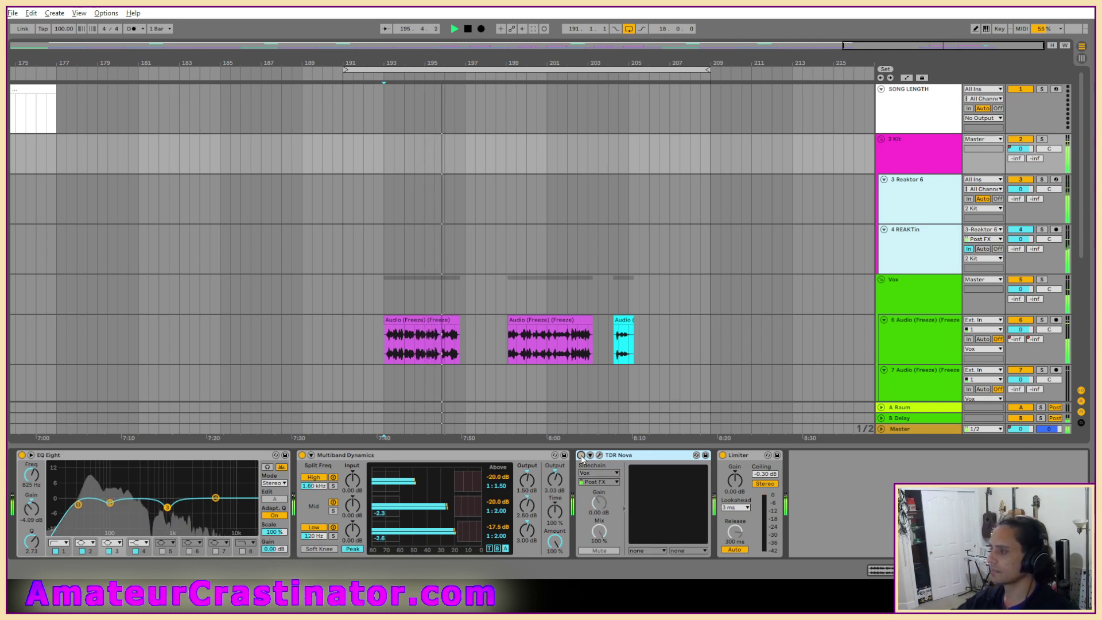
{"action": "left_click", "coordinate": [582, 455]}
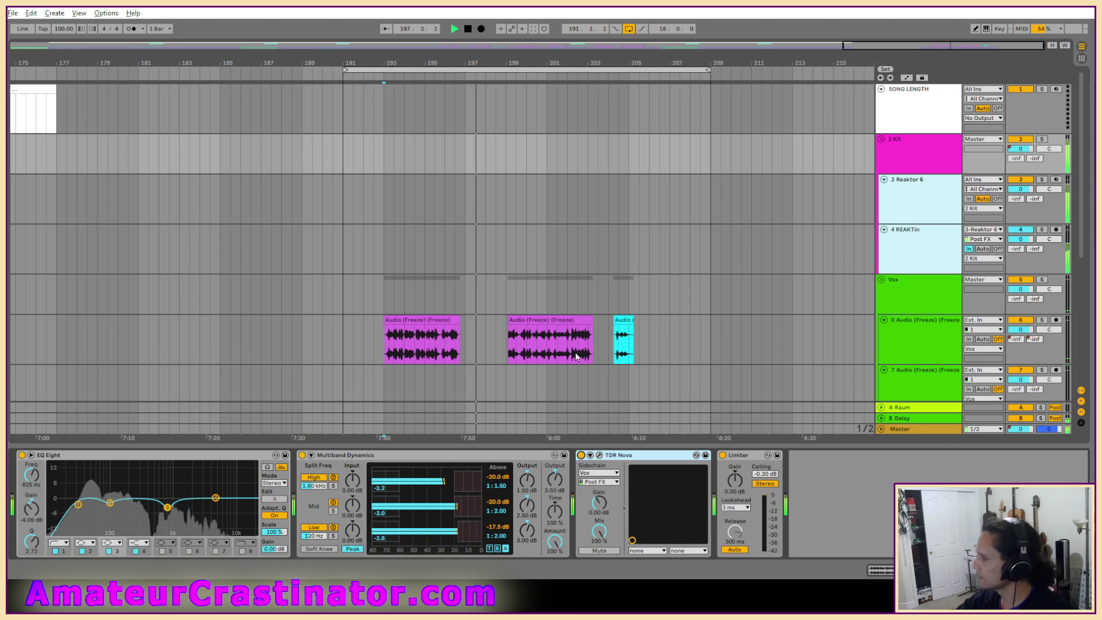
Raise the gain of the short last vocal clip on track 6 to 1.18 dB.
{"action": "double_click", "coordinate": [626, 314]}
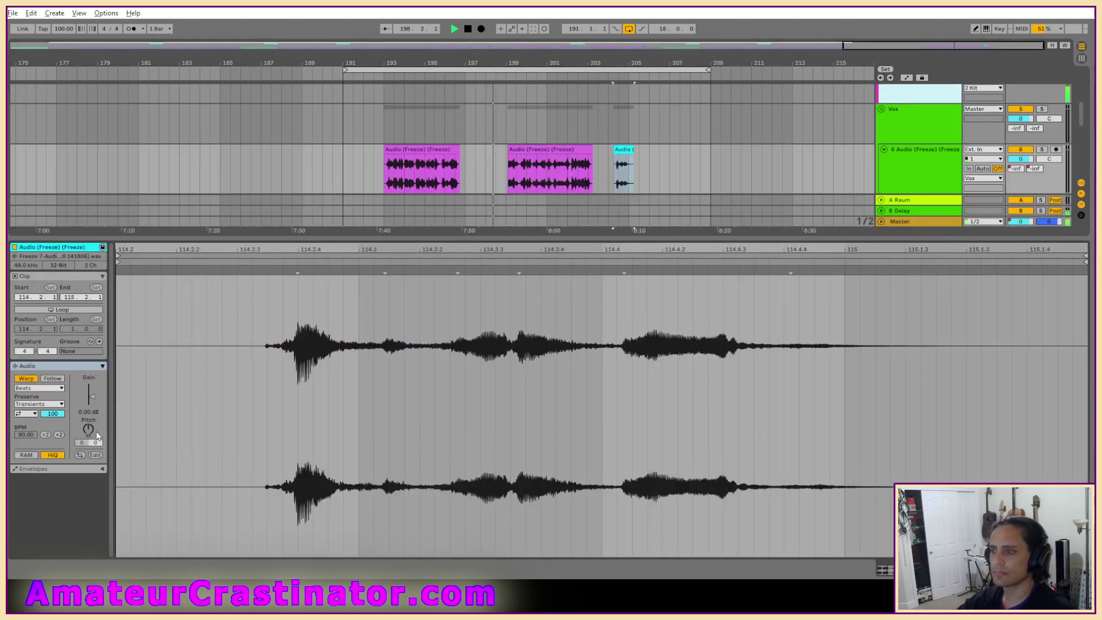
{"action": "left_click_drag", "start_coordinate": [92, 397], "coordinate": [92, 395]}
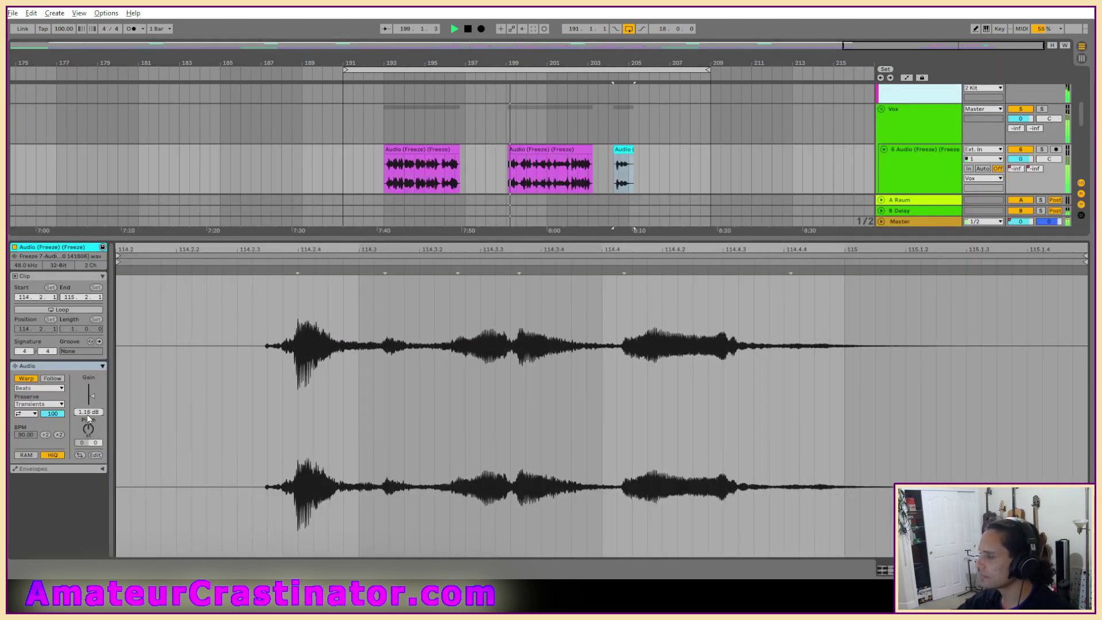
{"action": "key", "text": "shift+Tab"}
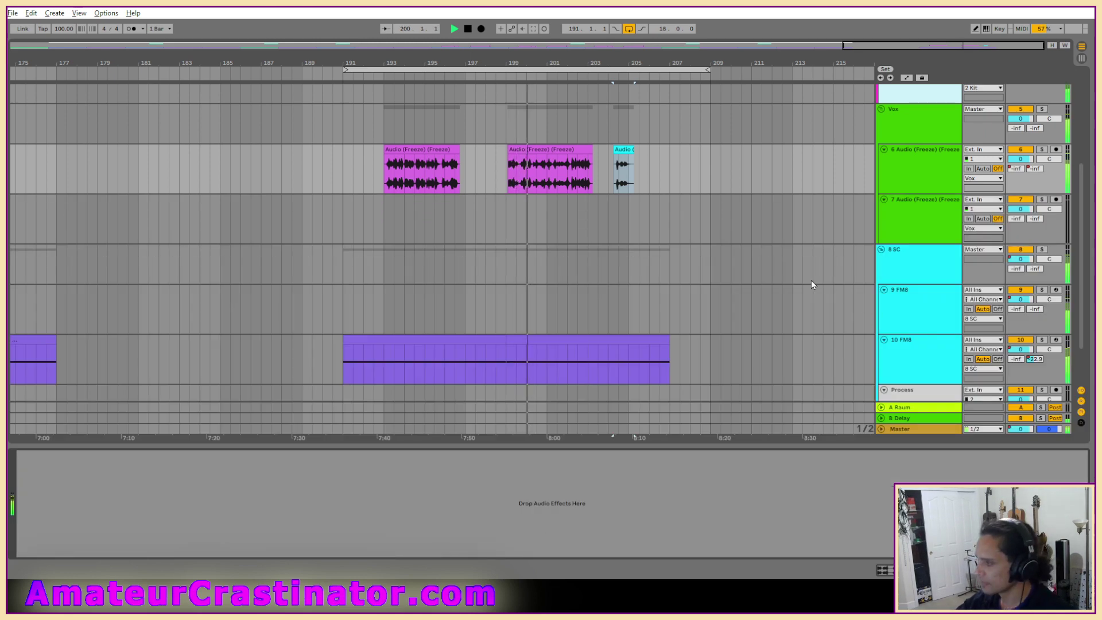
Switch the 8 SC group's EQ Eight to M/S mode, enable the side channel's low cut and raise its frequency.
{"action": "key", "text": "w"}
{"action": "scroll", "coordinate": [818, 307], "scroll_direction": "down", "scroll_amount": 2}
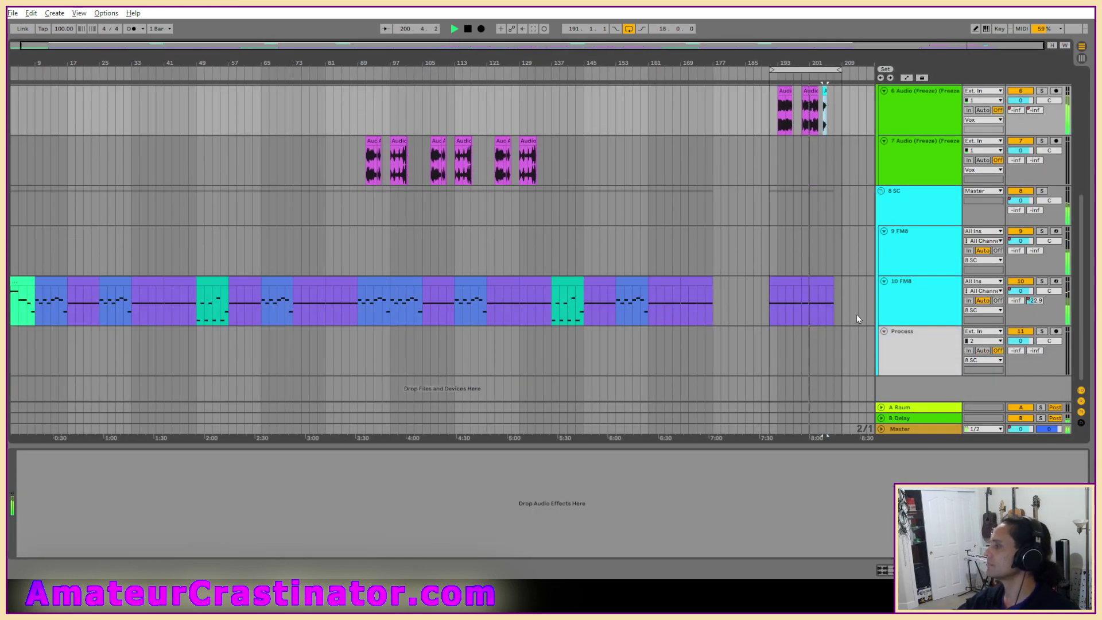
{"action": "left_click", "coordinate": [918, 289]}
{"action": "left_click", "coordinate": [914, 246]}
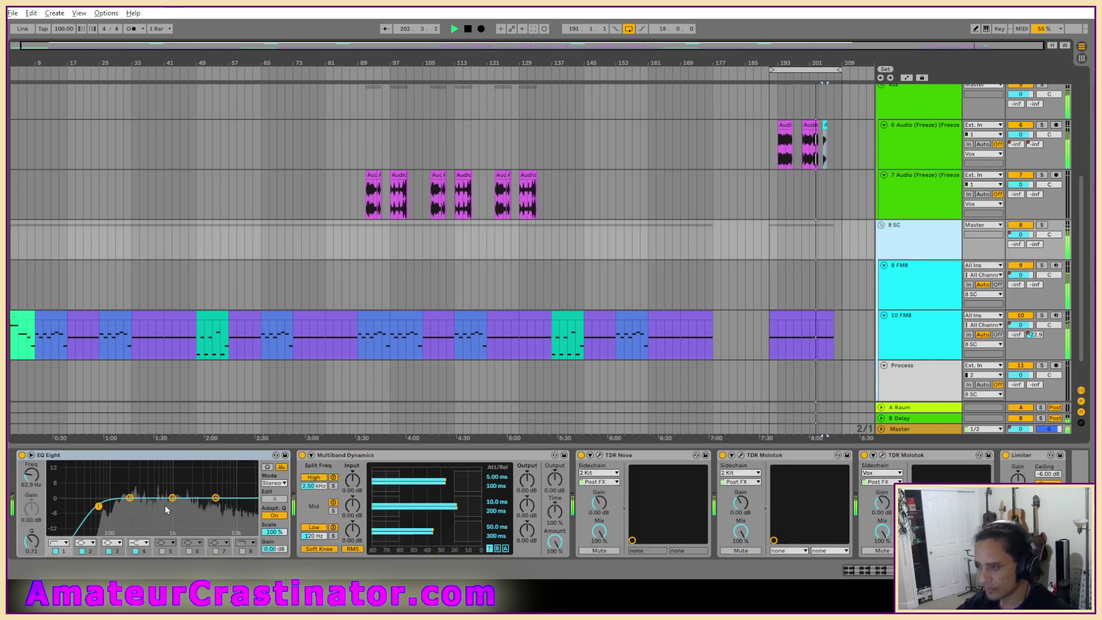
{"action": "left_click", "coordinate": [278, 484]}
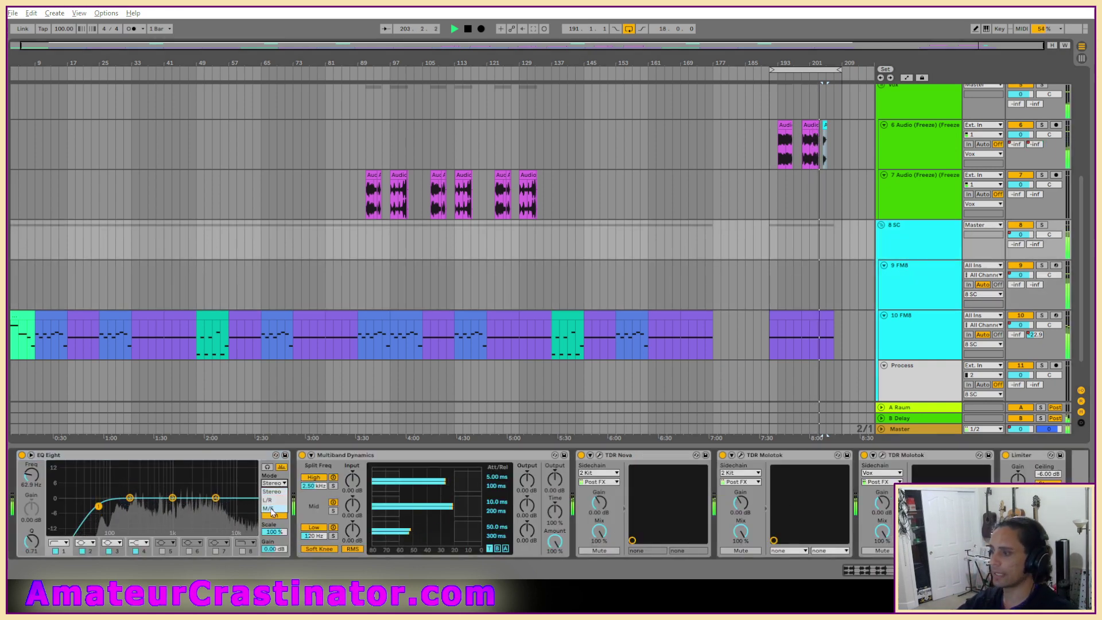
{"action": "left_click", "coordinate": [277, 512]}
{"action": "left_click", "coordinate": [274, 499]}
{"action": "left_click", "coordinate": [55, 552]}
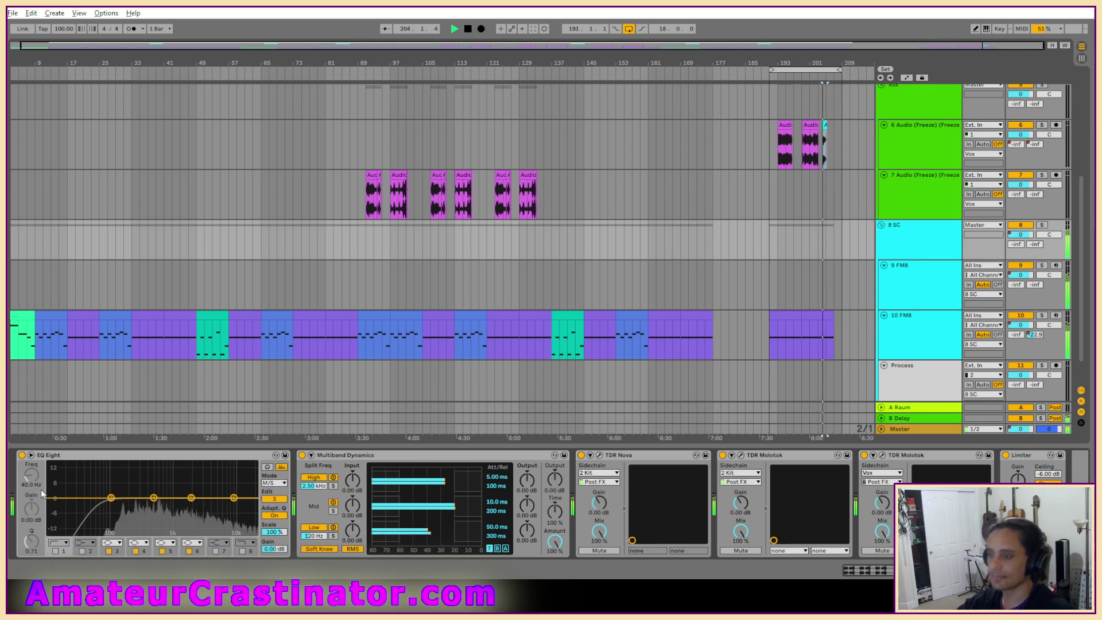
{"action": "left_click_drag", "start_coordinate": [24, 479], "coordinate": [24, 457]}
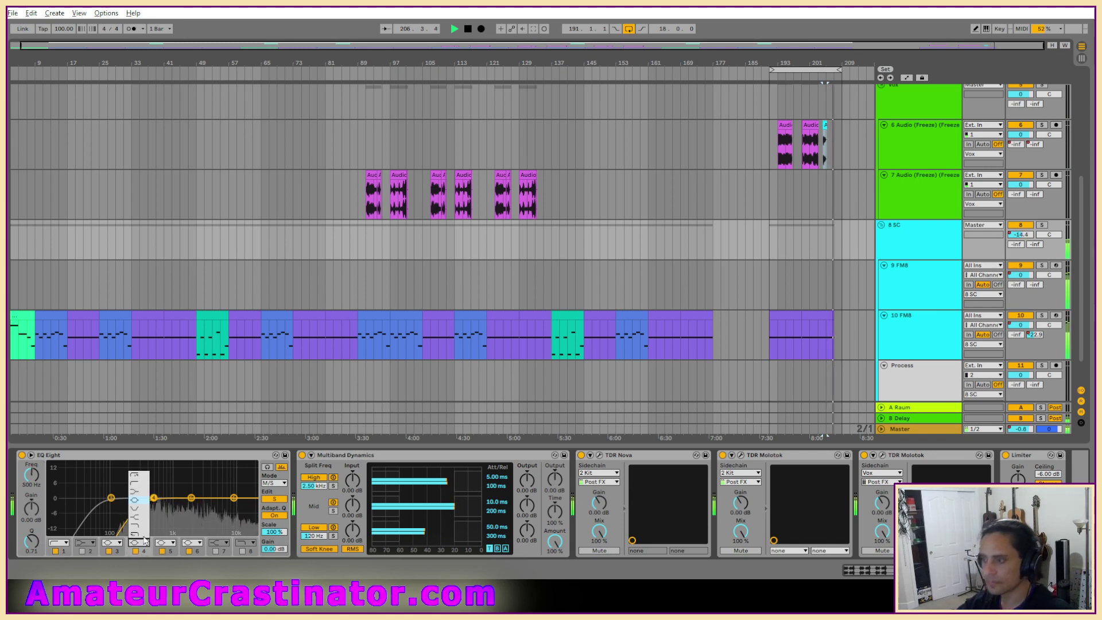
Turn side bands 4 and 5 into notches at about 417 Hz and 1.29 kHz.
{"action": "left_click_drag", "start_coordinate": [153, 504], "coordinate": [147, 500]}
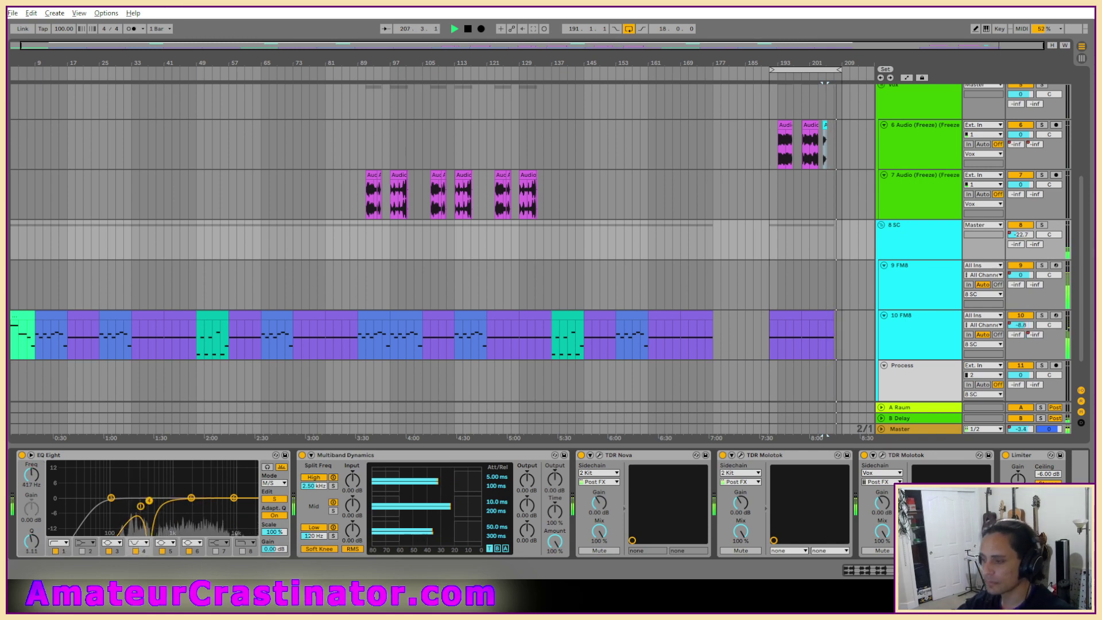
{"action": "left_click", "coordinate": [165, 543]}
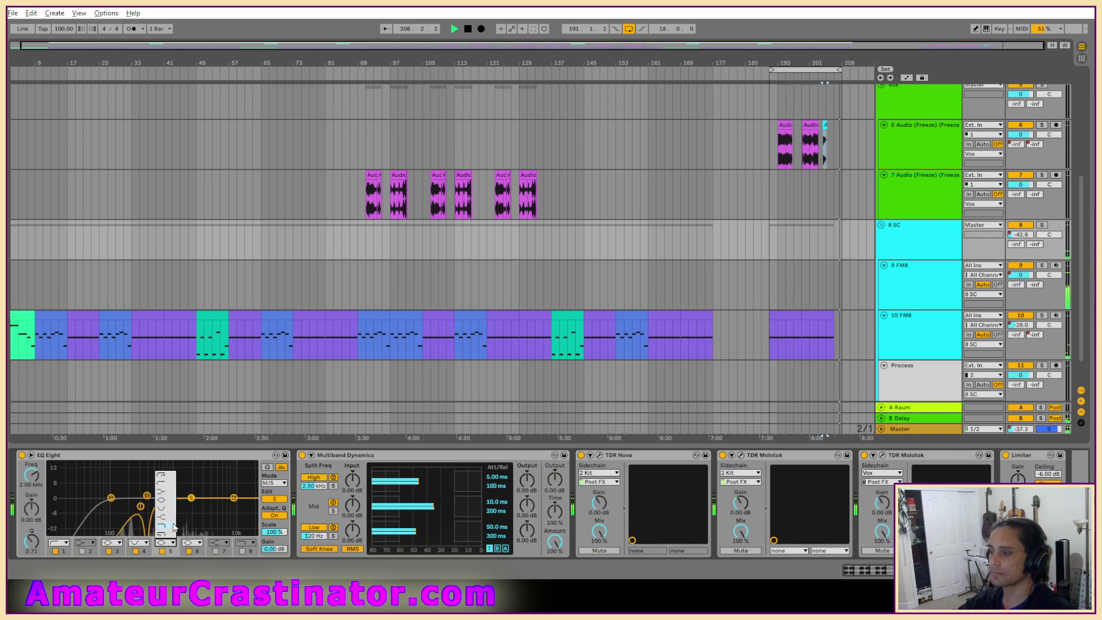
{"action": "left_click", "coordinate": [166, 508]}
{"action": "left_click_drag", "start_coordinate": [191, 506], "coordinate": [179, 500]}
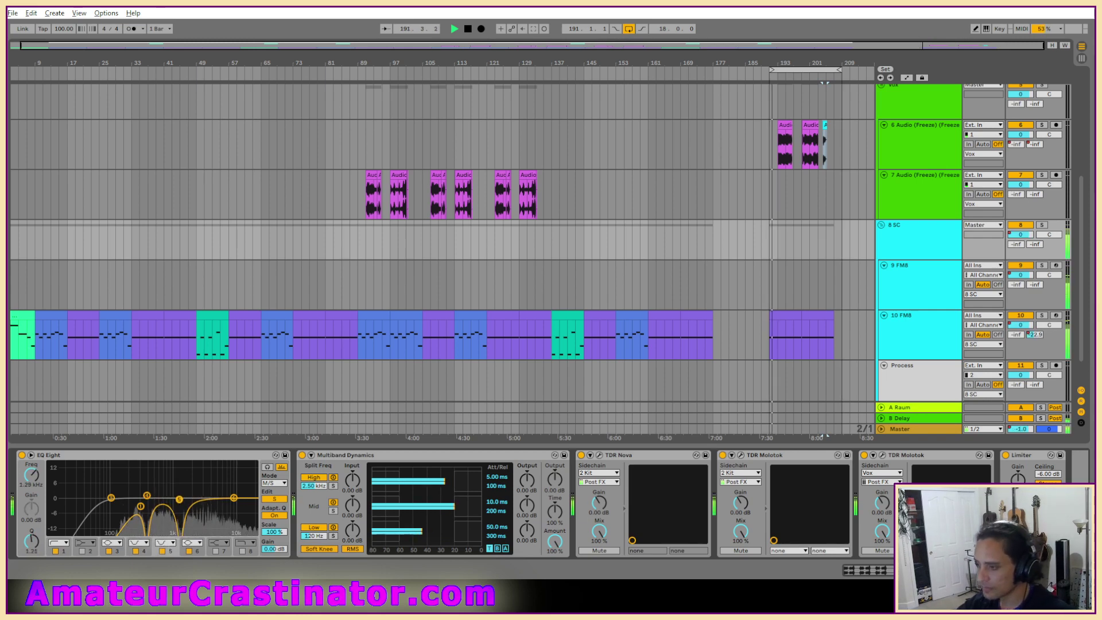
Switch the 8 SC group's EQ Eight to editing the mid channel, set its low cut to 102 Hz and cut band 2 by 1.86 dB at 218 Hz.
{"action": "left_click", "coordinate": [274, 499]}
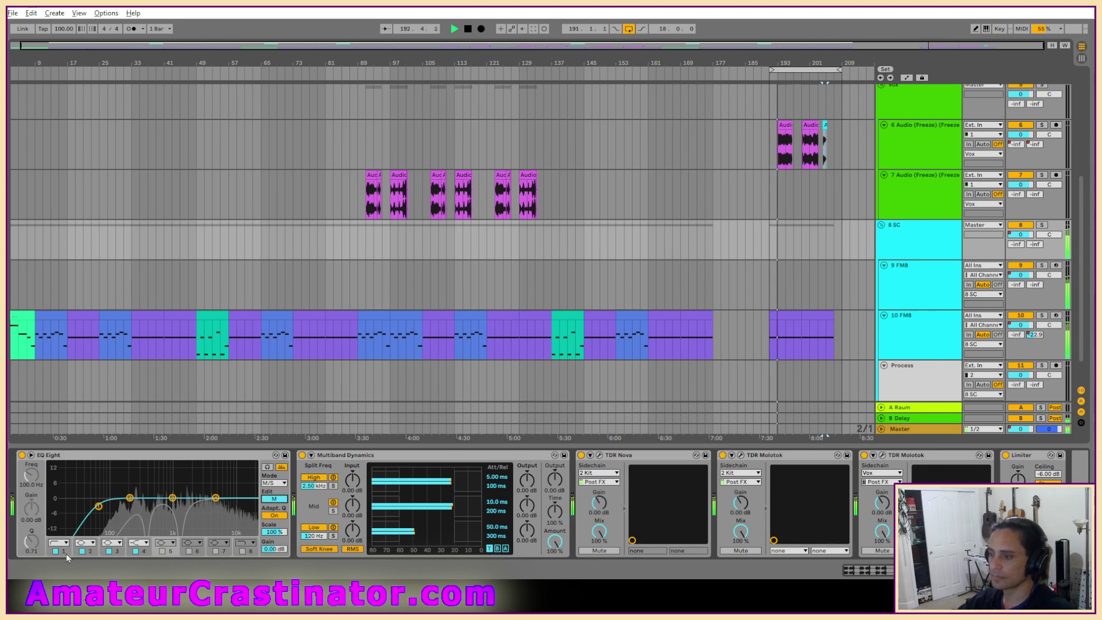
{"action": "left_click_drag", "start_coordinate": [33, 484], "coordinate": [34, 479]}
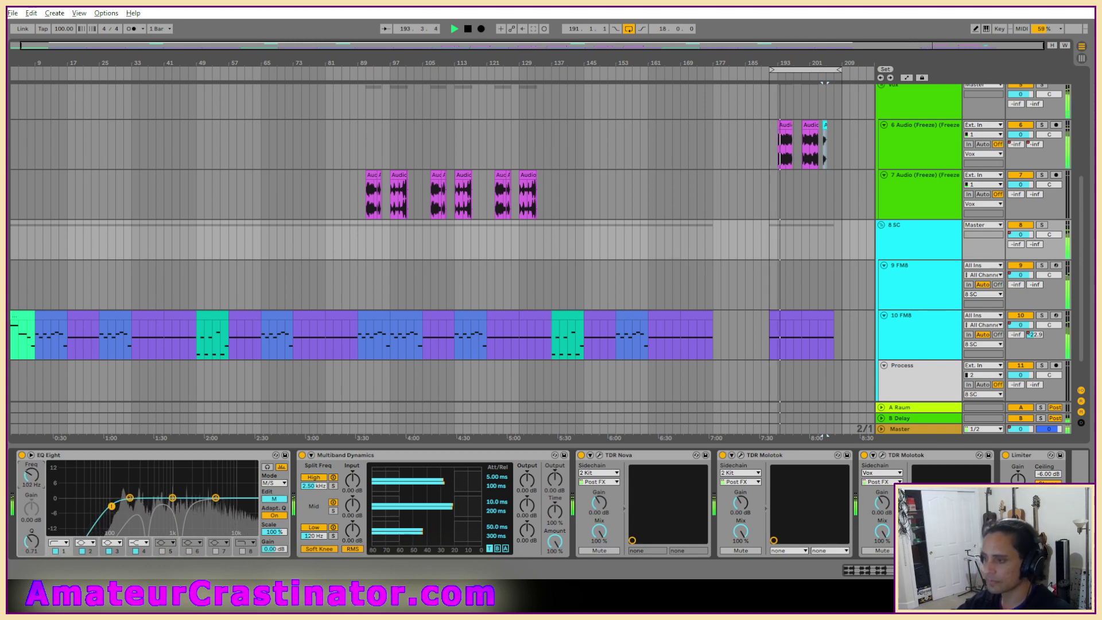
{"action": "left_click_drag", "start_coordinate": [132, 504], "coordinate": [132, 502]}
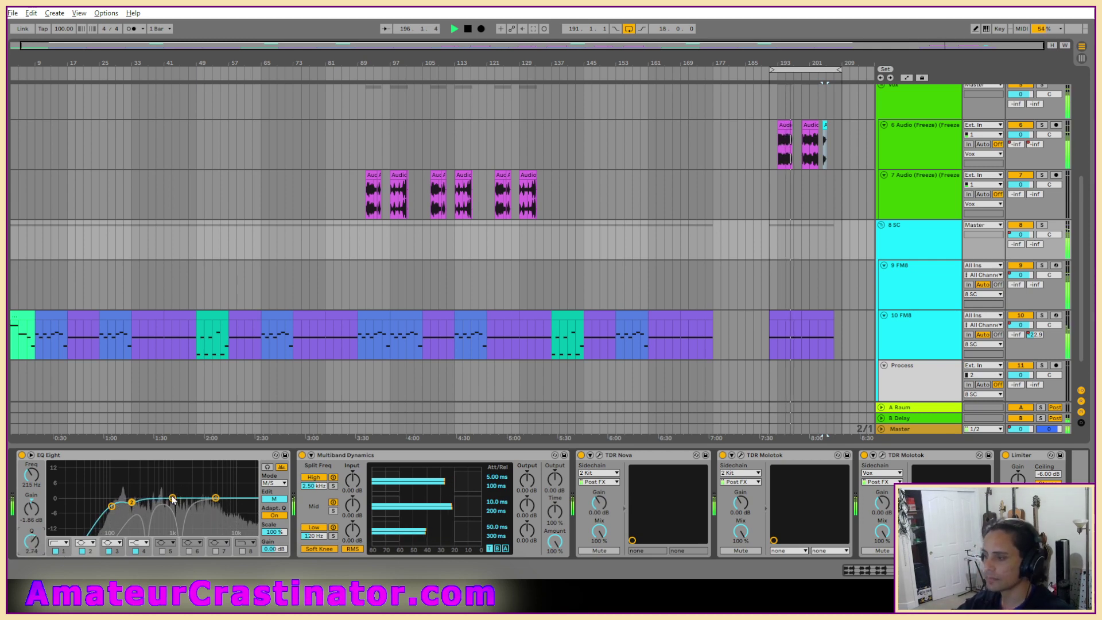
Cut mid band 3 by 3.84 dB at about 1.1 kHz with Q 1.06, and band 4 by 3.6 dB at about 7.4 kHz.
{"action": "left_click_drag", "start_coordinate": [174, 500], "coordinate": [178, 505]}
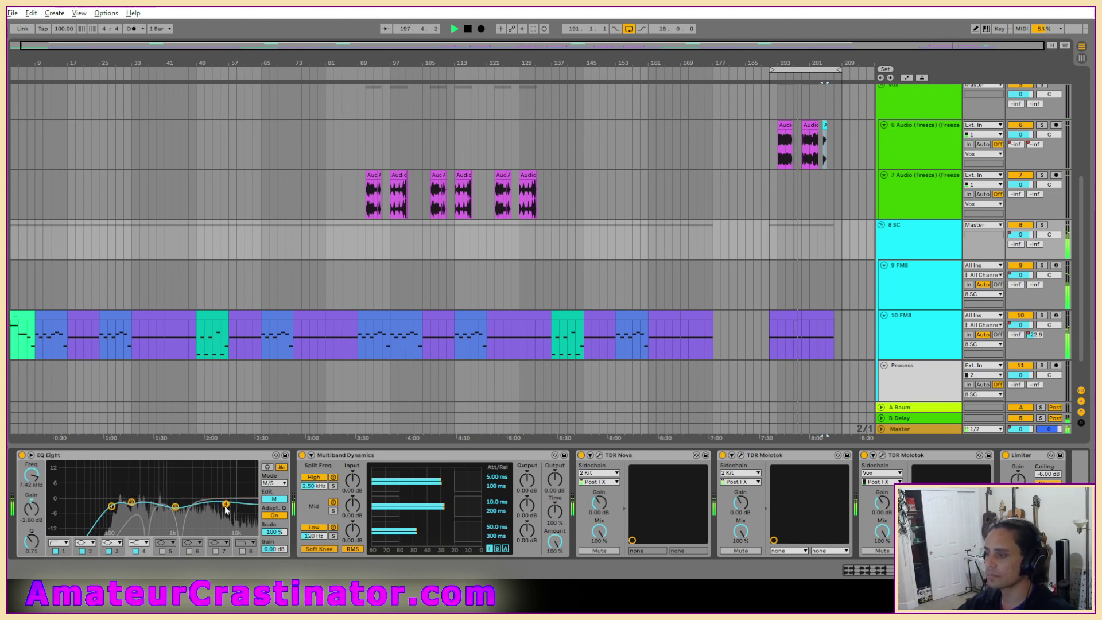
{"action": "left_click", "coordinate": [115, 552]}
{"action": "left_click_drag", "start_coordinate": [33, 542], "coordinate": [33, 540]}
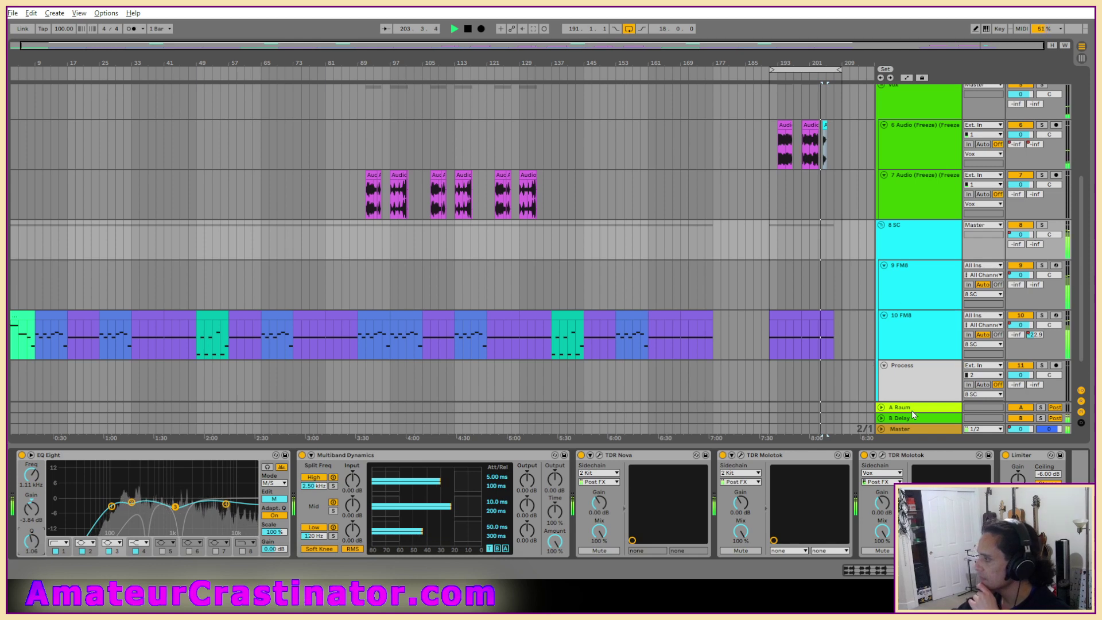
Insert La Petite Excite before the EQ Eight at the start of the Vox group's device chain.
{"action": "left_click", "coordinate": [915, 431]}
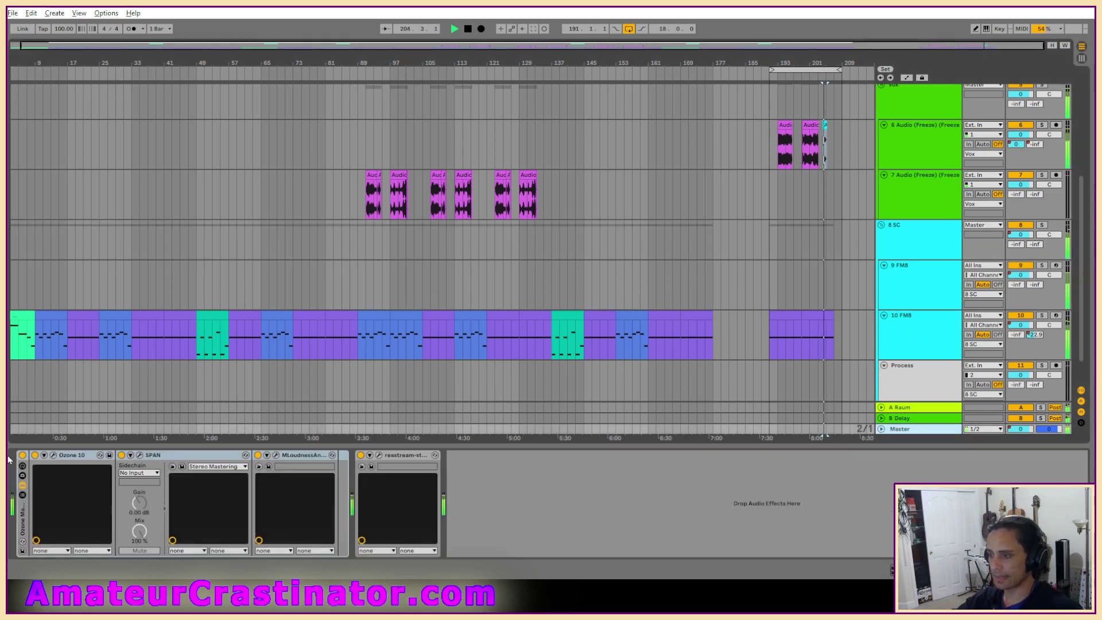
{"action": "left_click", "coordinate": [913, 225]}
{"action": "scroll", "coordinate": [919, 243], "scroll_direction": "up", "scroll_amount": 4}
{"action": "left_click", "coordinate": [912, 204]}
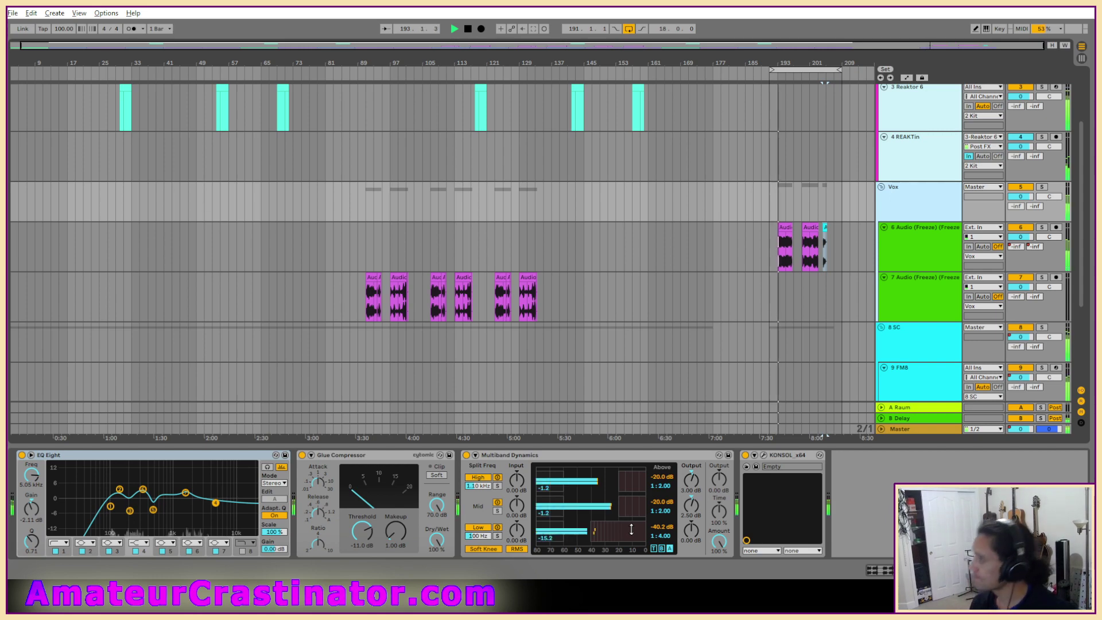
{"action": "left_click", "coordinate": [466, 457]}
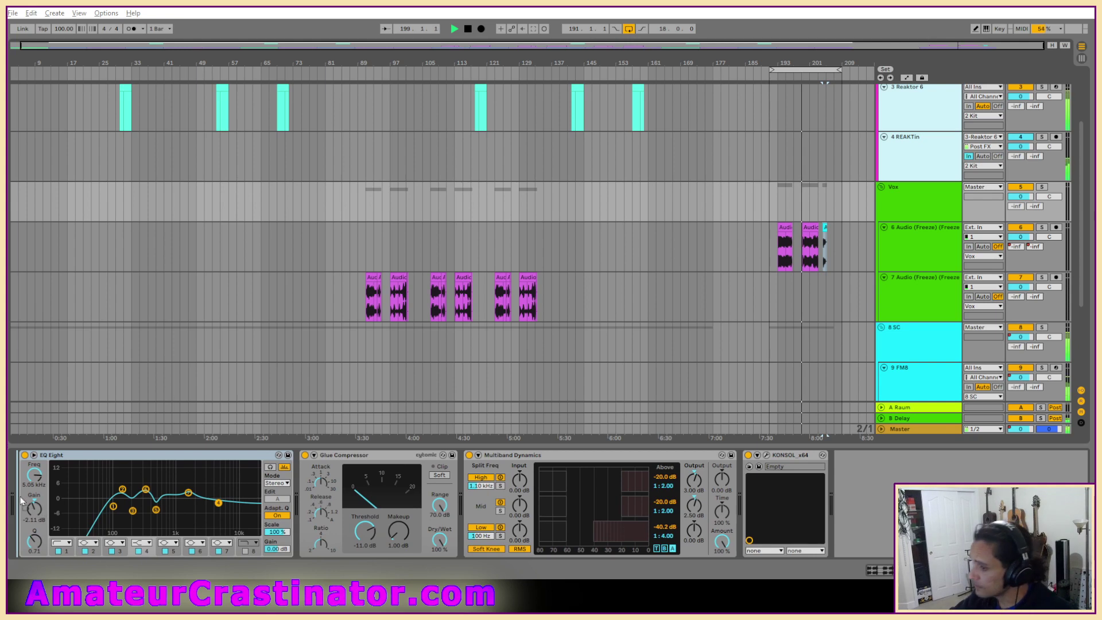
{"action": "left_click_drag", "start_coordinate": [20, 501], "coordinate": [20, 501]}
Set La Petite Excite's Input to 1.41 and Low to 2.15, and raise its High slightly.
{"action": "left_click_drag", "start_coordinate": [380, 225], "coordinate": [382, 216]}
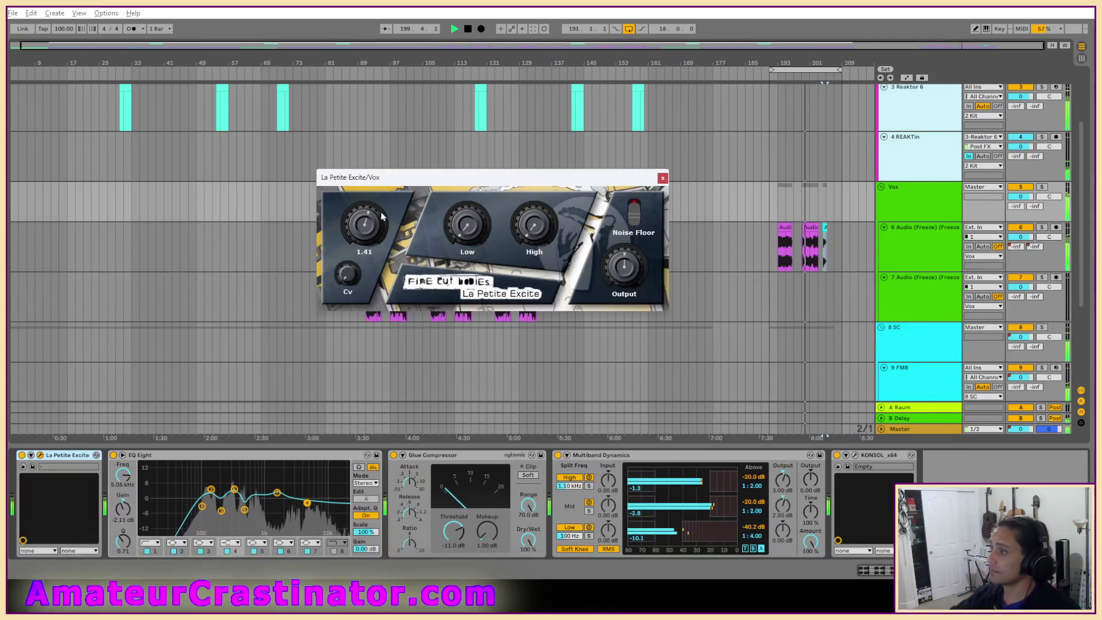
{"action": "left_click_drag", "start_coordinate": [466, 225], "coordinate": [439, 222]}
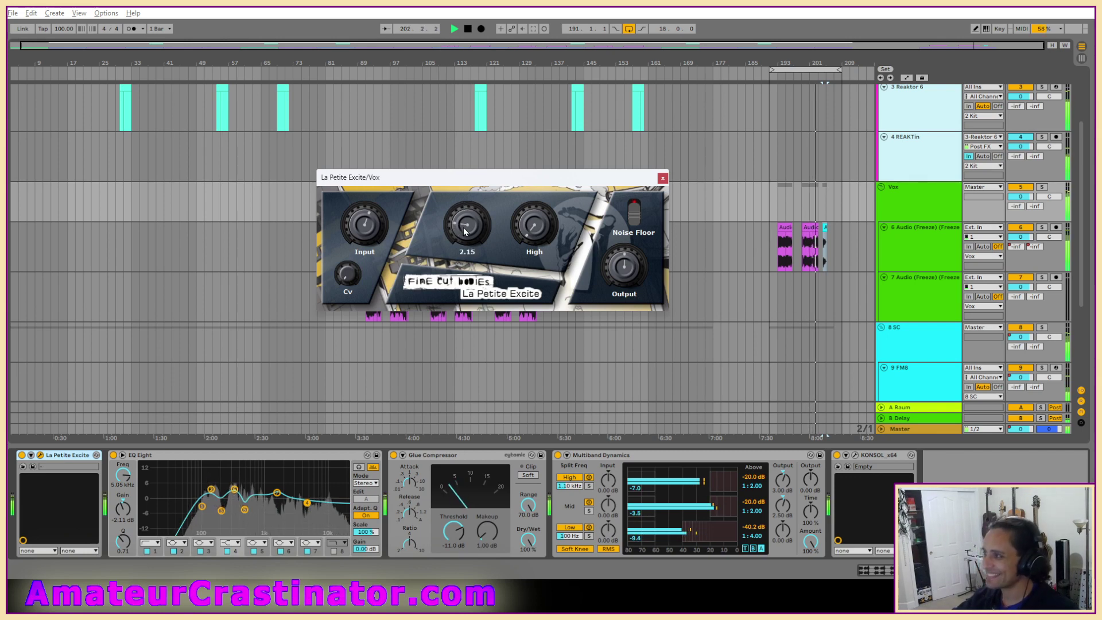
{"action": "left_click_drag", "start_coordinate": [530, 227], "coordinate": [525, 237]}
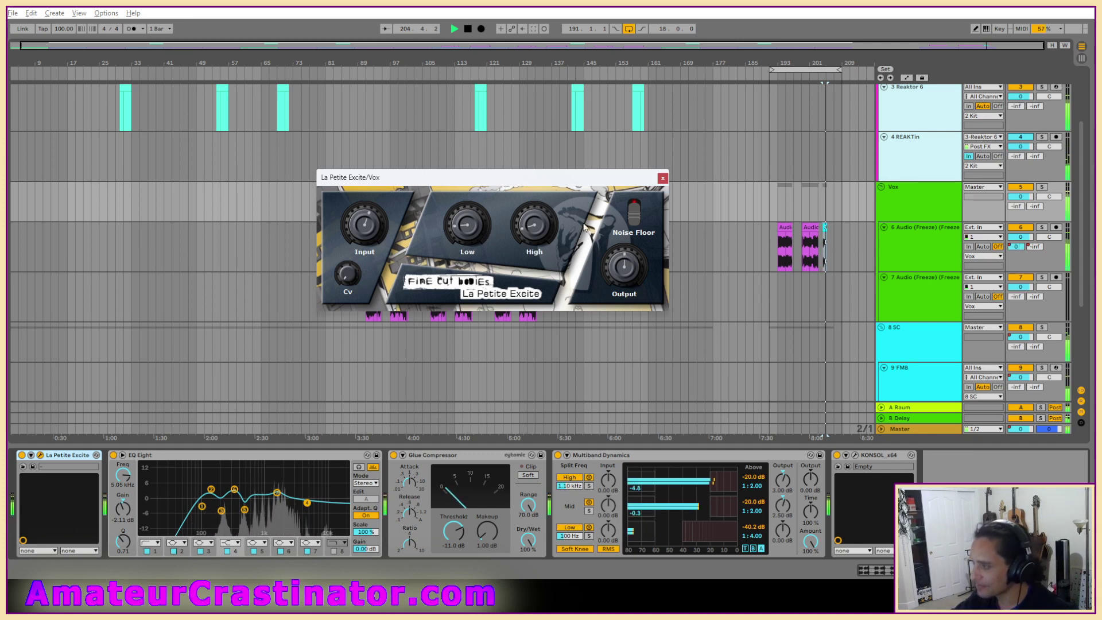
{"action": "left_click", "coordinate": [663, 178]}
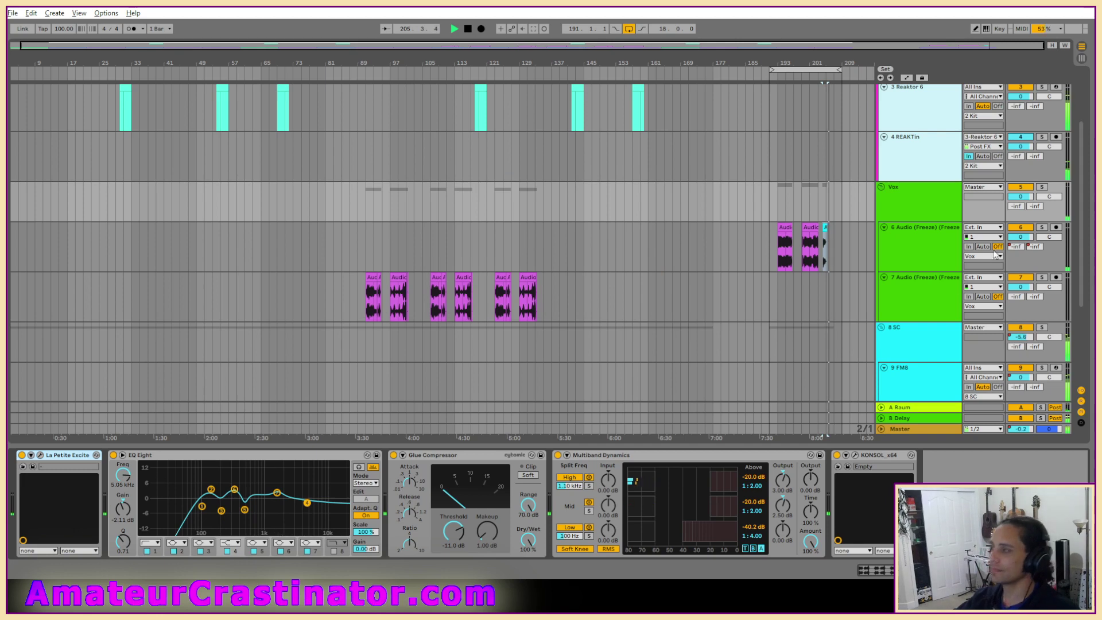
Play from the first of the final vocal clips and compare the Vox group with La Petite Excite bypassed and enabled.
{"action": "left_click", "coordinate": [780, 206]}
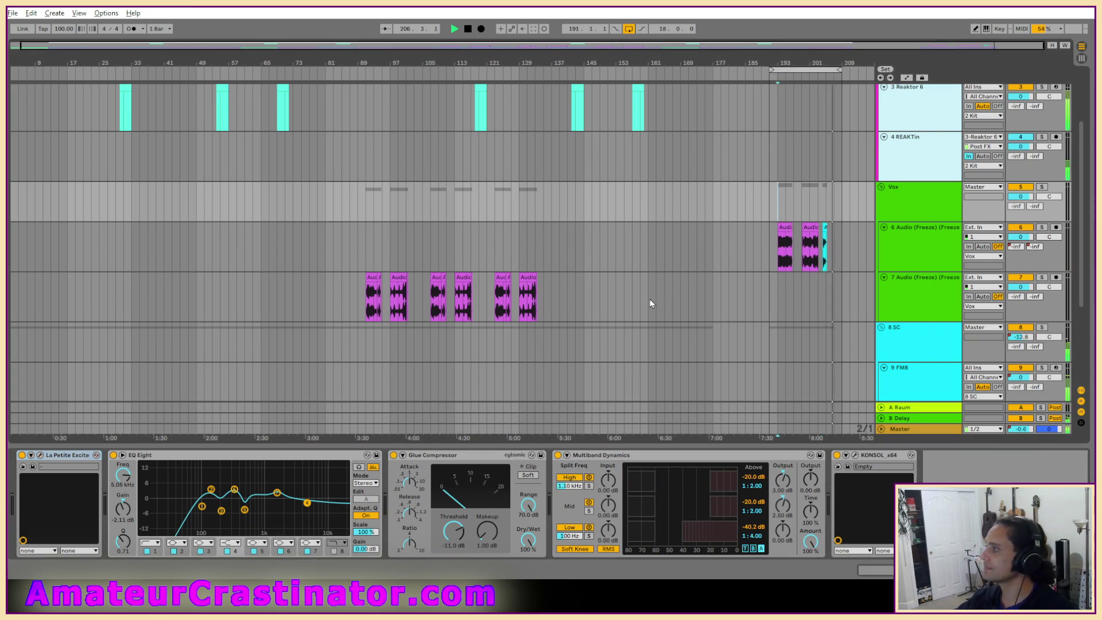
{"action": "left_click", "coordinate": [22, 454]}
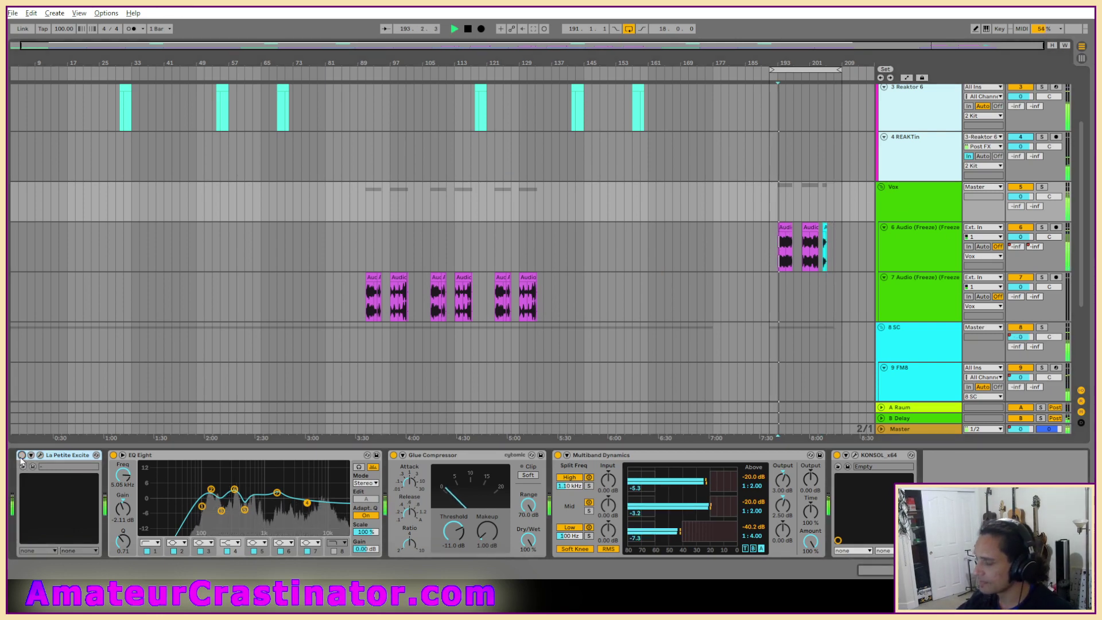
{"action": "left_click", "coordinate": [22, 456]}
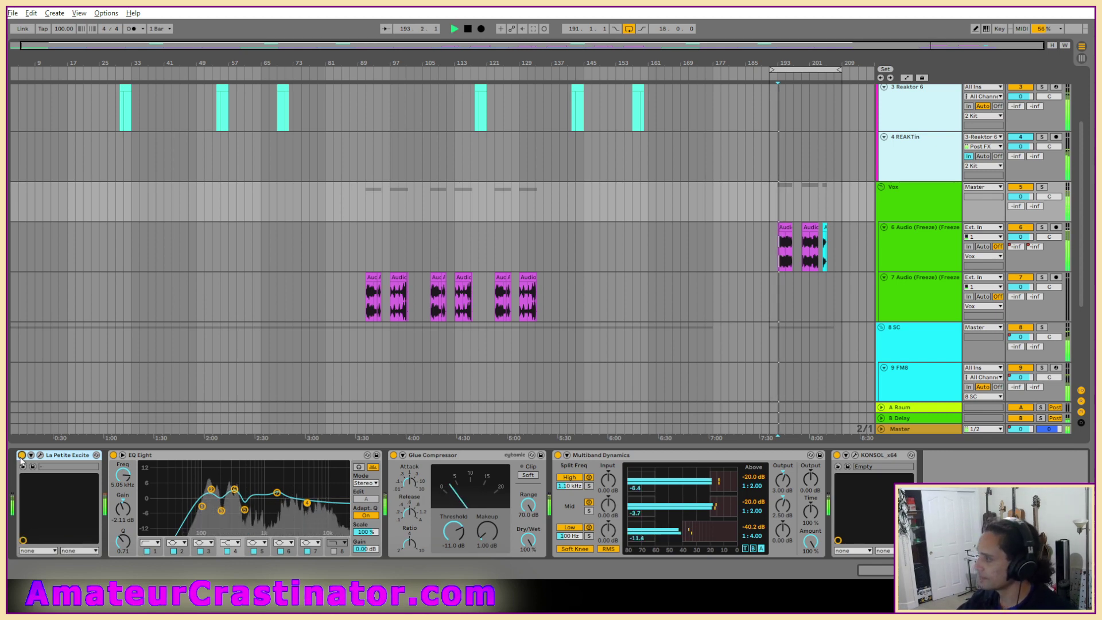
{"action": "left_click", "coordinate": [21, 456]}
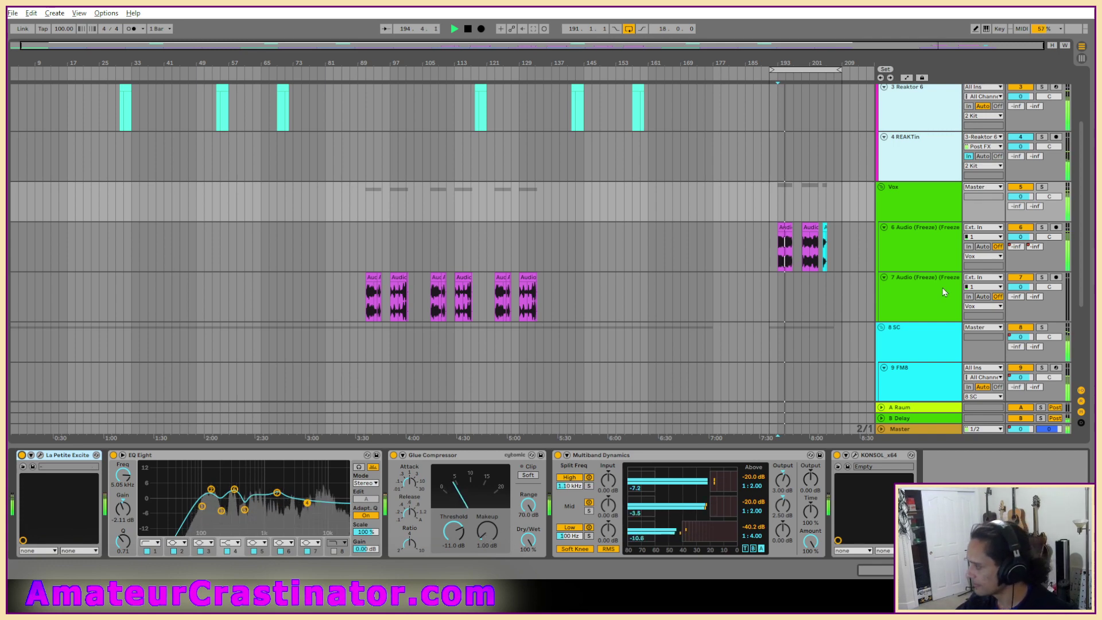
Repeat the bypass comparison of La Petite Excite on the Vox group from the second of the final vocal clips.
{"action": "left_click", "coordinate": [798, 209]}
{"action": "key", "text": "space"}
{"action": "key", "text": "space"}
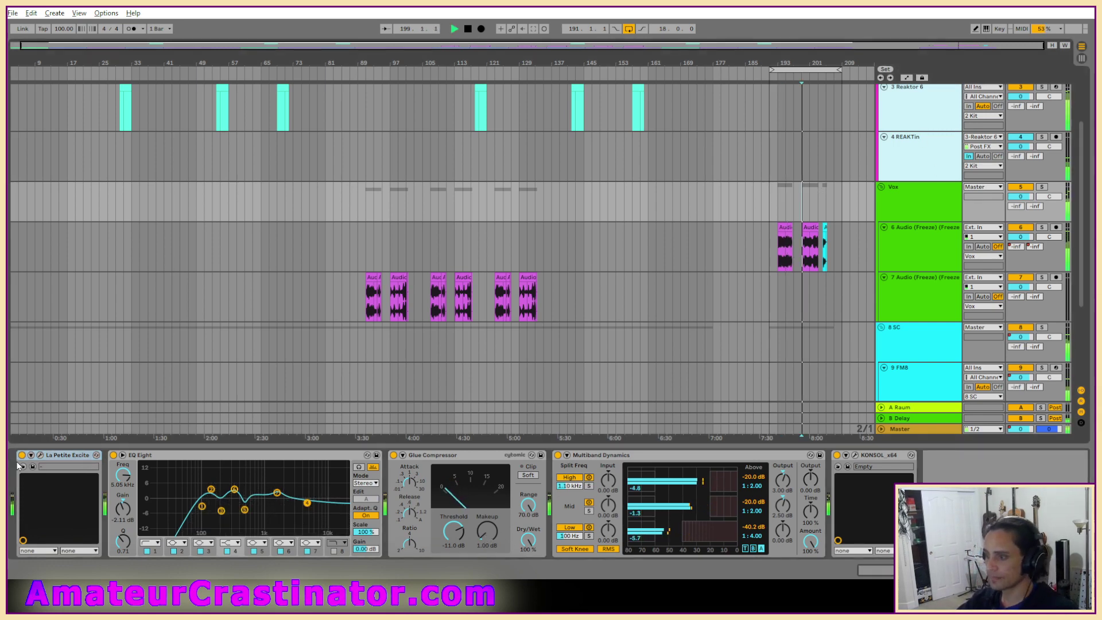
{"action": "left_click", "coordinate": [21, 455]}
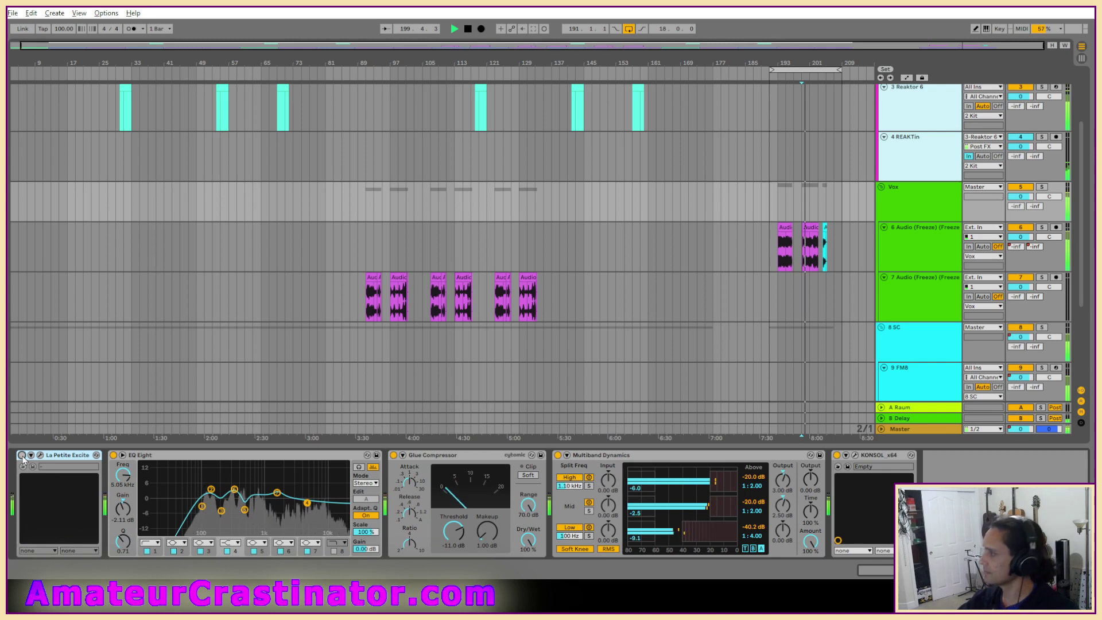
{"action": "left_click", "coordinate": [21, 455]}
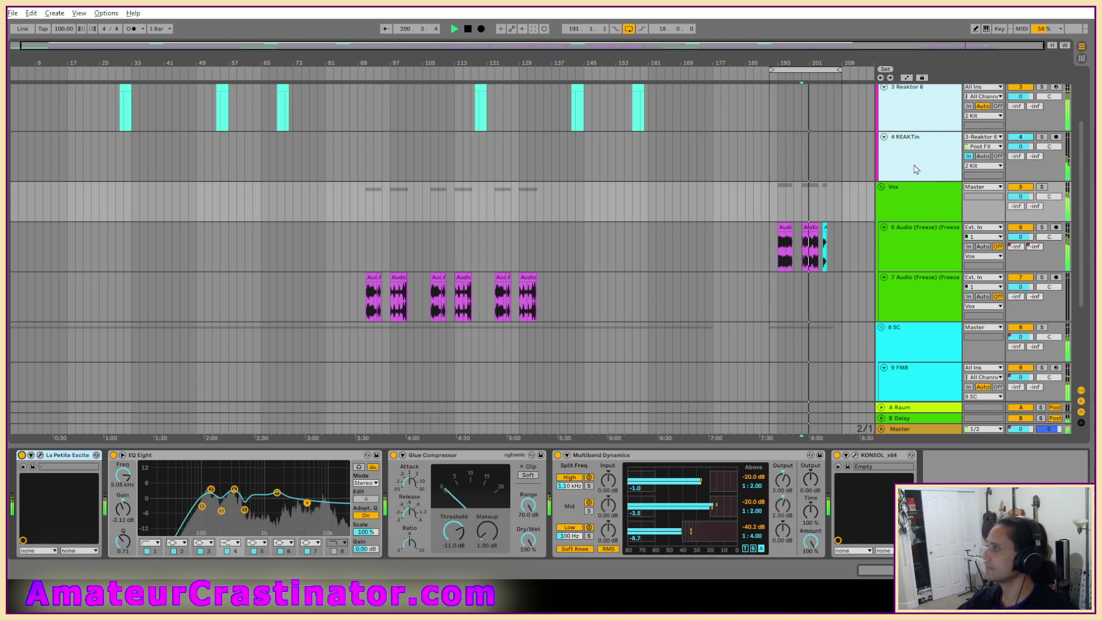
{"action": "left_click", "coordinate": [921, 211]}
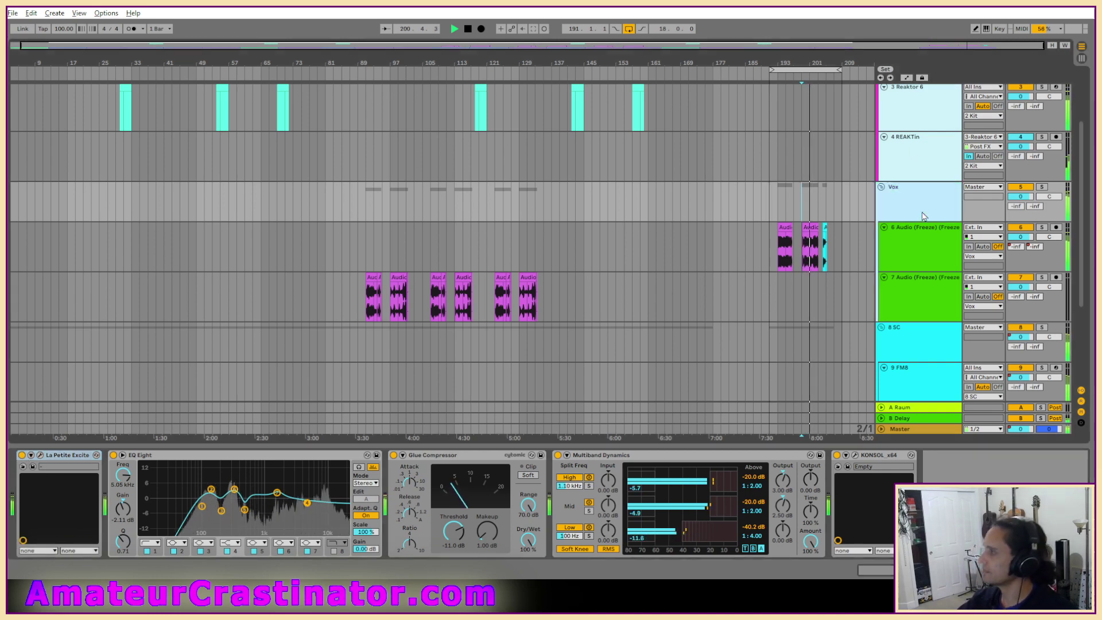
Lower the Maximizer threshold in the Master's Ozone 10 to -3.4 dB during playback and open SPAN beside it.
{"action": "left_click", "coordinate": [909, 431]}
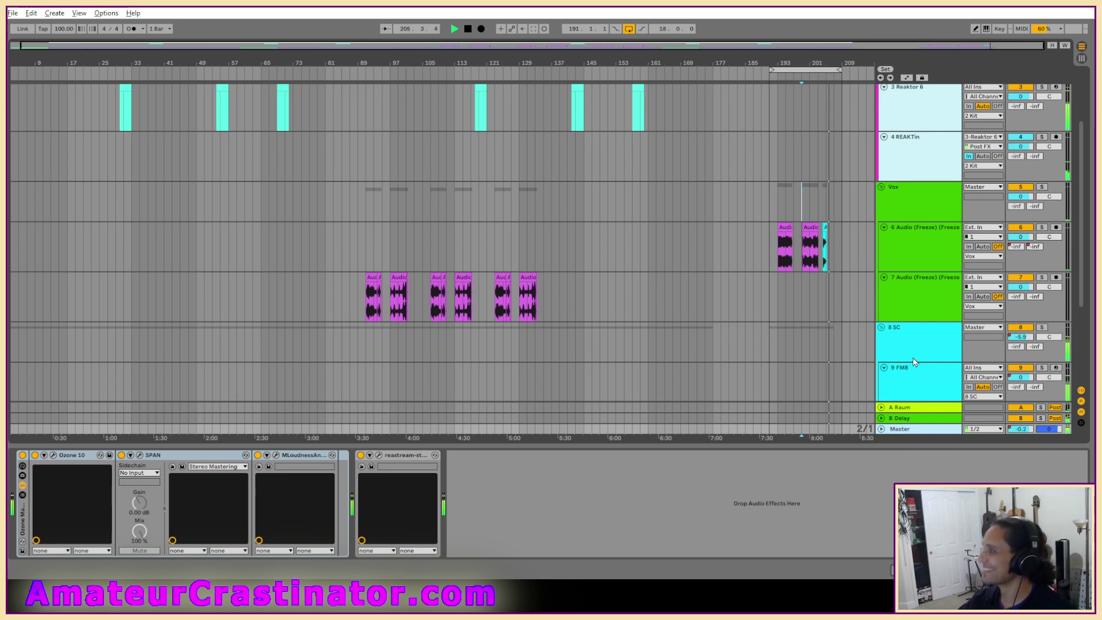
{"action": "key", "text": "space"}
{"action": "key", "text": "space"}
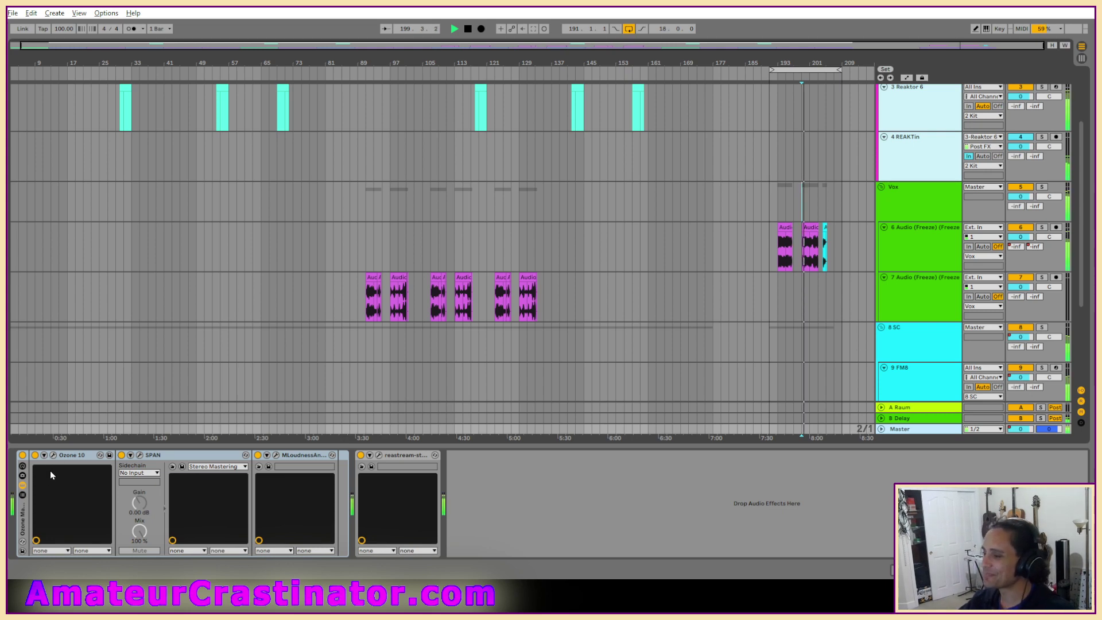
{"action": "left_click", "coordinate": [53, 454]}
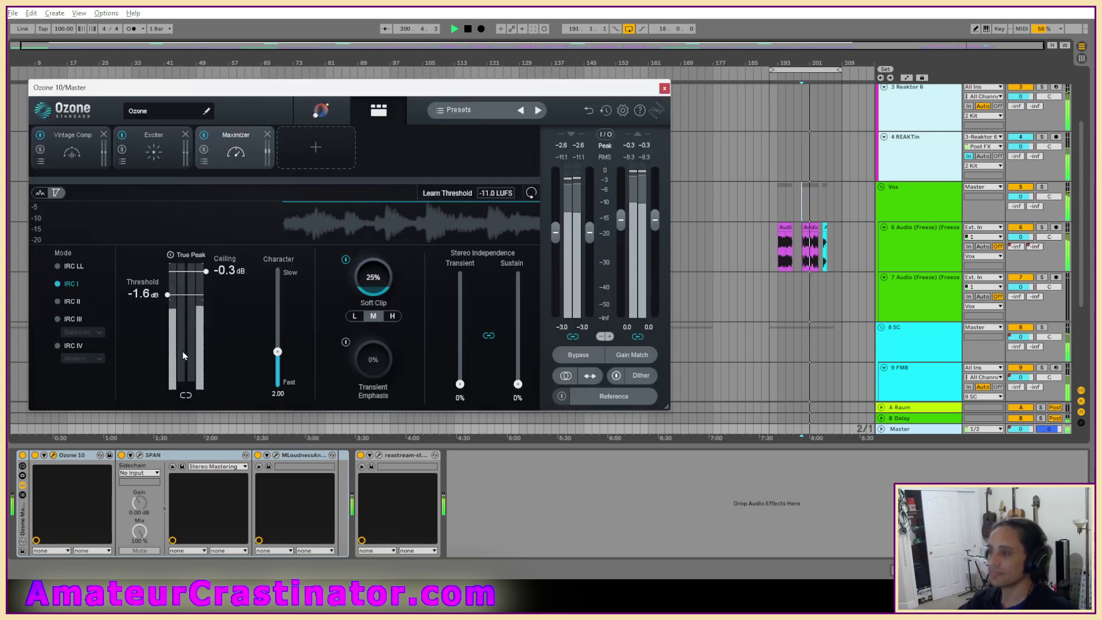
{"action": "left_click_drag", "start_coordinate": [140, 293], "coordinate": [142, 322]}
{"action": "left_click", "coordinate": [139, 454]}
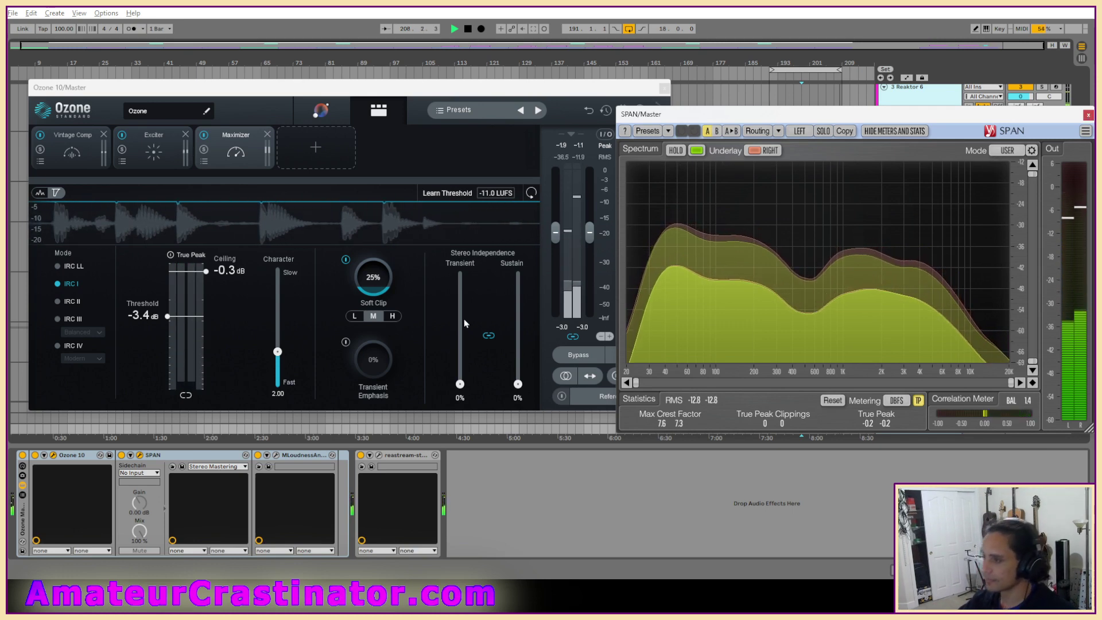
Set the Maximizer's threshold to -3.7 dB and its Soft Clip to 15%, and close both plug-in windows.
{"action": "scroll", "coordinate": [142, 325], "scroll_direction": "down", "scroll_amount": 4}
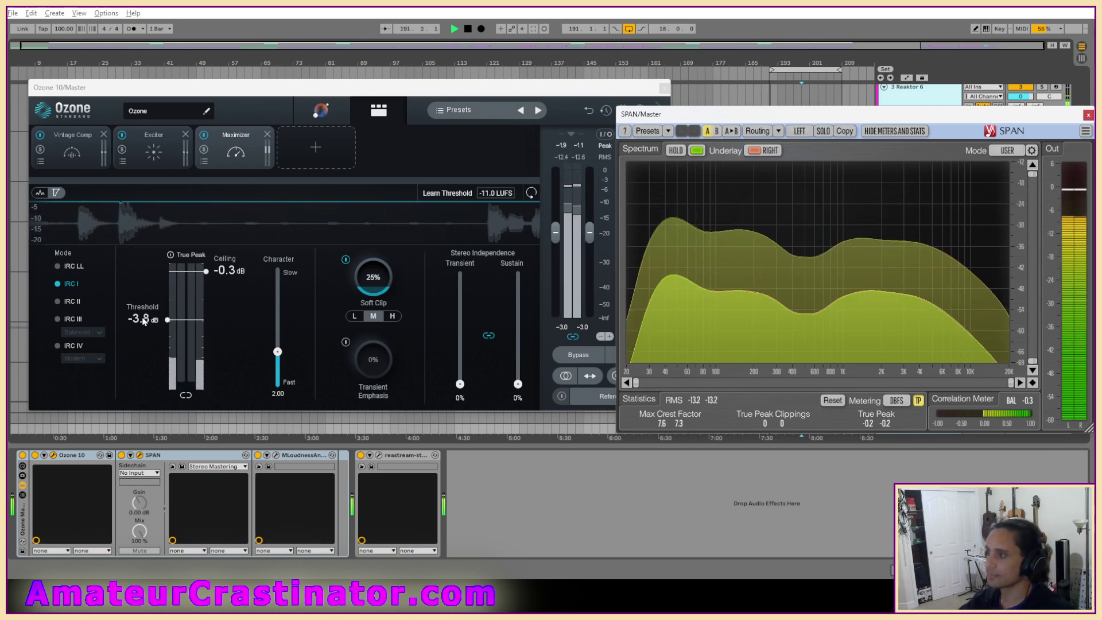
{"action": "scroll", "coordinate": [144, 320], "scroll_direction": "down", "scroll_amount": 4}
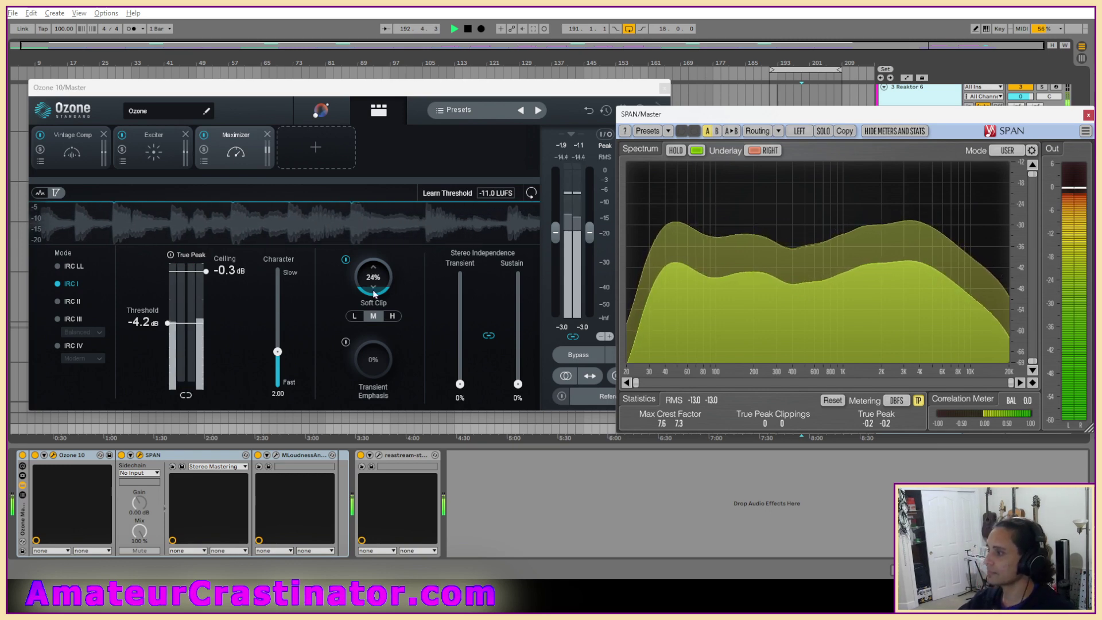
{"action": "scroll", "coordinate": [373, 287], "scroll_direction": "down", "scroll_amount": 4}
{"action": "scroll", "coordinate": [373, 287], "scroll_direction": "down", "scroll_amount": 5}
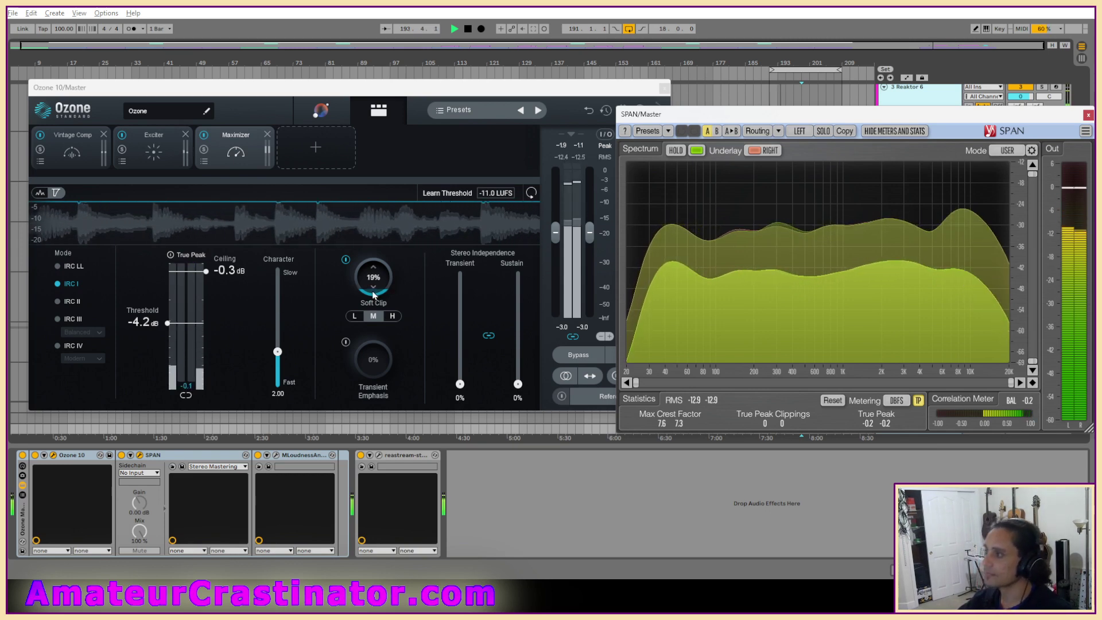
{"action": "scroll", "coordinate": [374, 293], "scroll_direction": "down", "scroll_amount": 1}
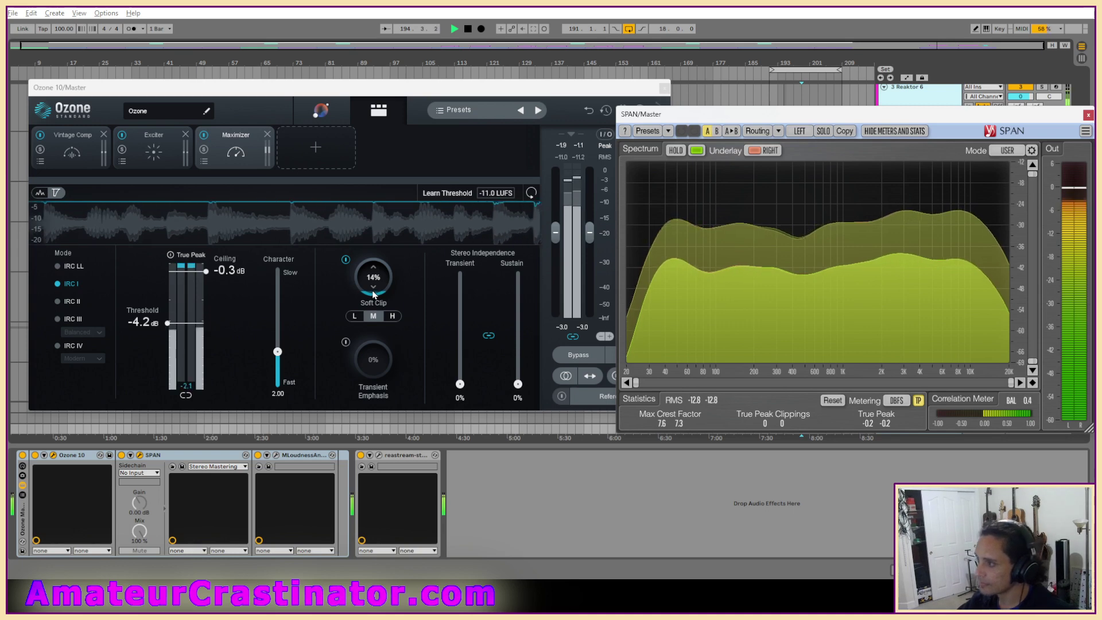
{"action": "scroll", "coordinate": [154, 331], "scroll_direction": "down", "scroll_amount": 4}
{"action": "scroll", "coordinate": [155, 330], "scroll_direction": "up", "scroll_amount": 9}
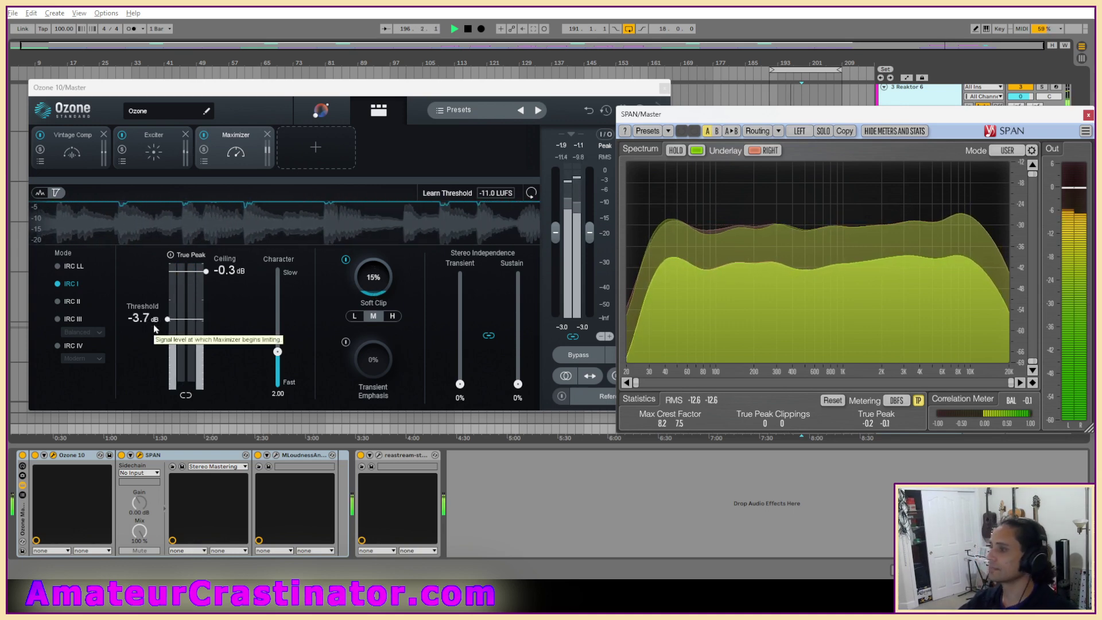
{"action": "left_click", "coordinate": [1089, 116]}
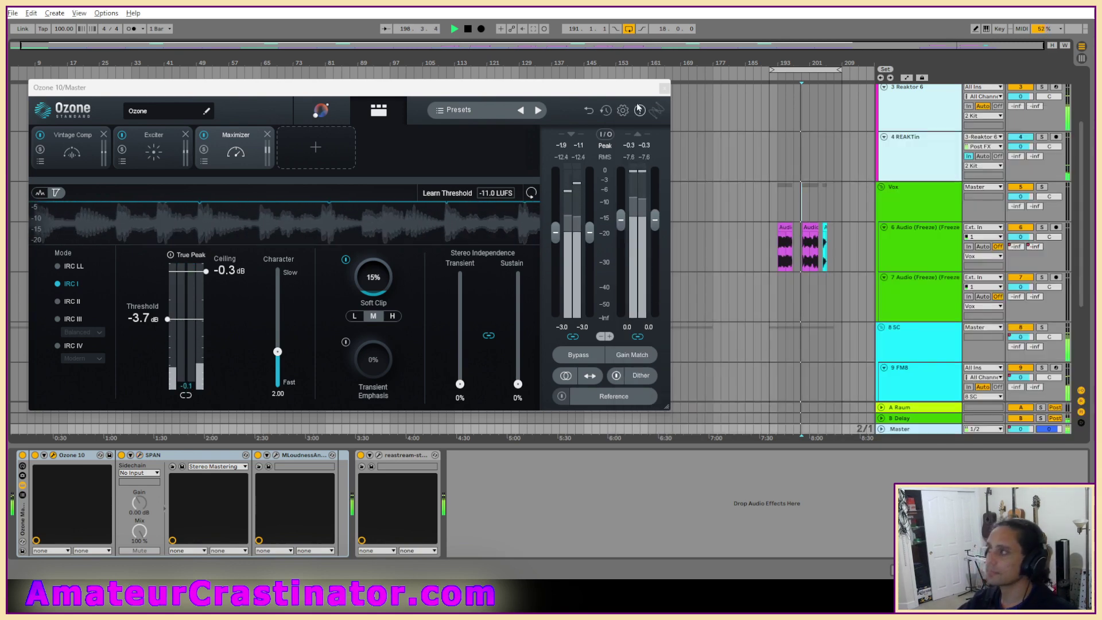
{"action": "left_click", "coordinate": [664, 88]}
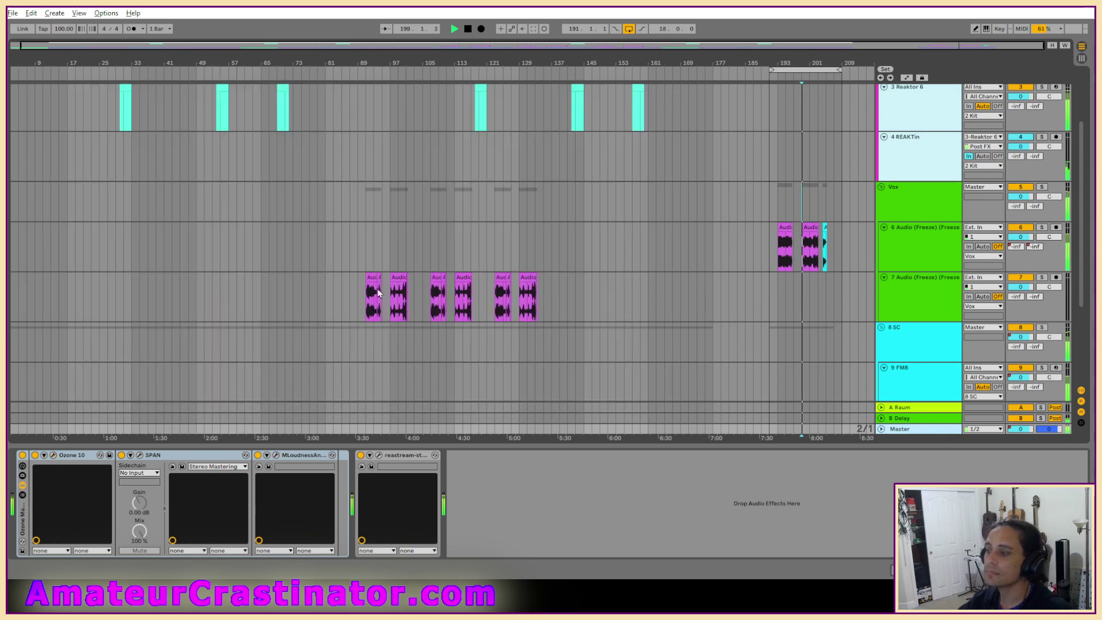
Reset the Master's MLoudnessAnalyzer measurement and apply auto-gain for the -14 LUFS target, closing the analyzer and stopping playback.
{"action": "left_click", "coordinate": [276, 456]}
{"action": "left_click_drag", "start_coordinate": [804, 142], "coordinate": [498, 143]}
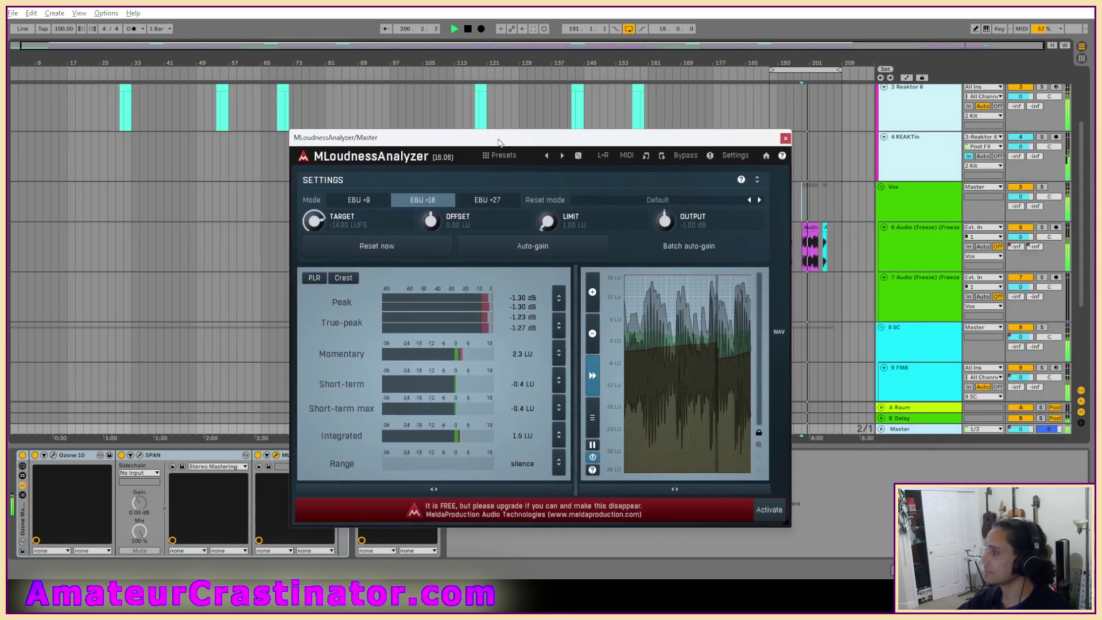
{"action": "left_click", "coordinate": [414, 253]}
{"action": "left_click", "coordinate": [503, 252]}
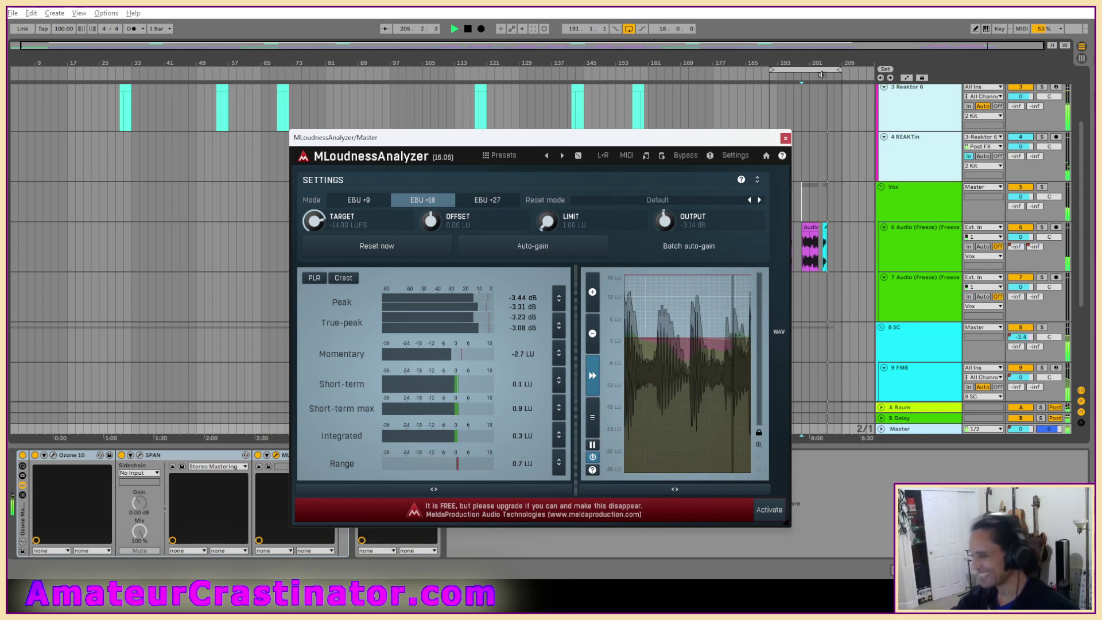
{"action": "left_click", "coordinate": [786, 138]}
{"action": "key", "text": "space"}
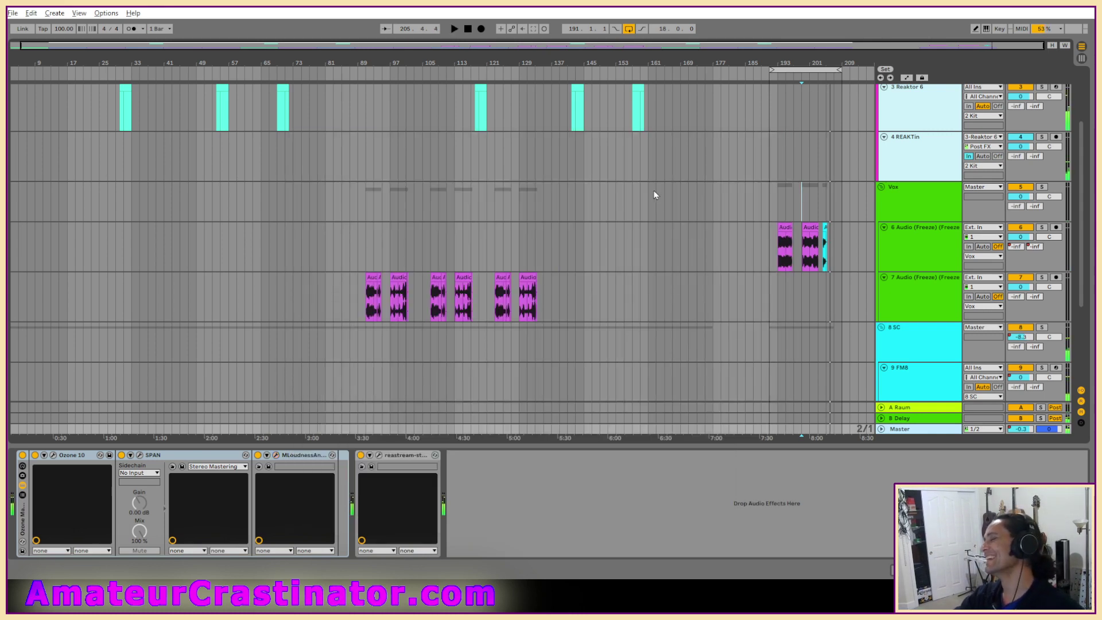
Open the banansluggs set from its project folder in Live Recordings.
{"action": "left_click", "coordinate": [13, 13]}
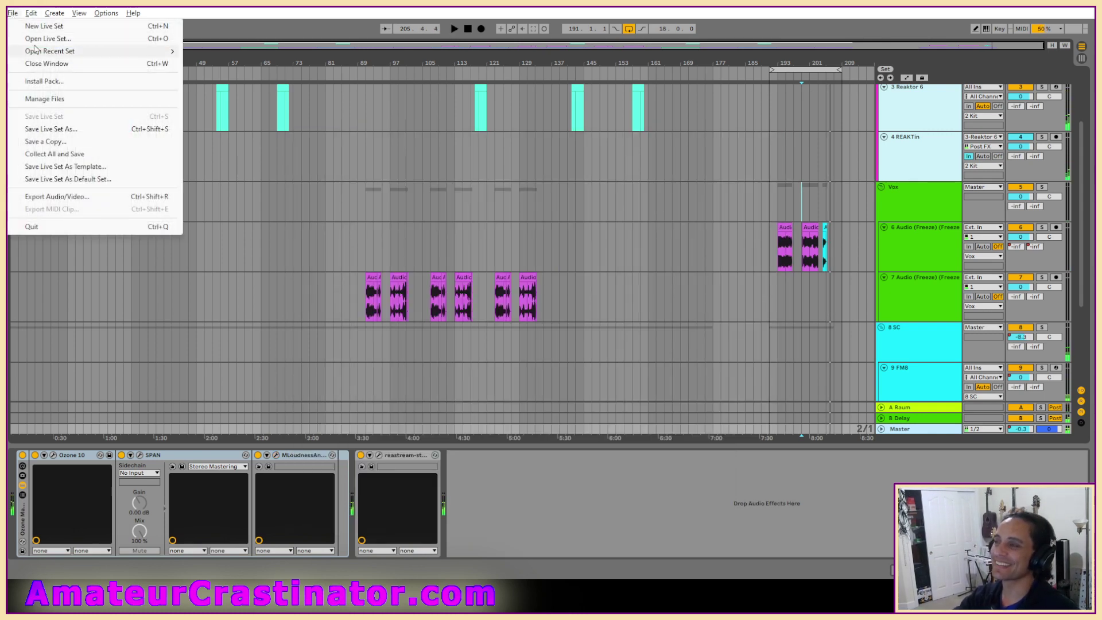
{"action": "left_click", "coordinate": [39, 41]}
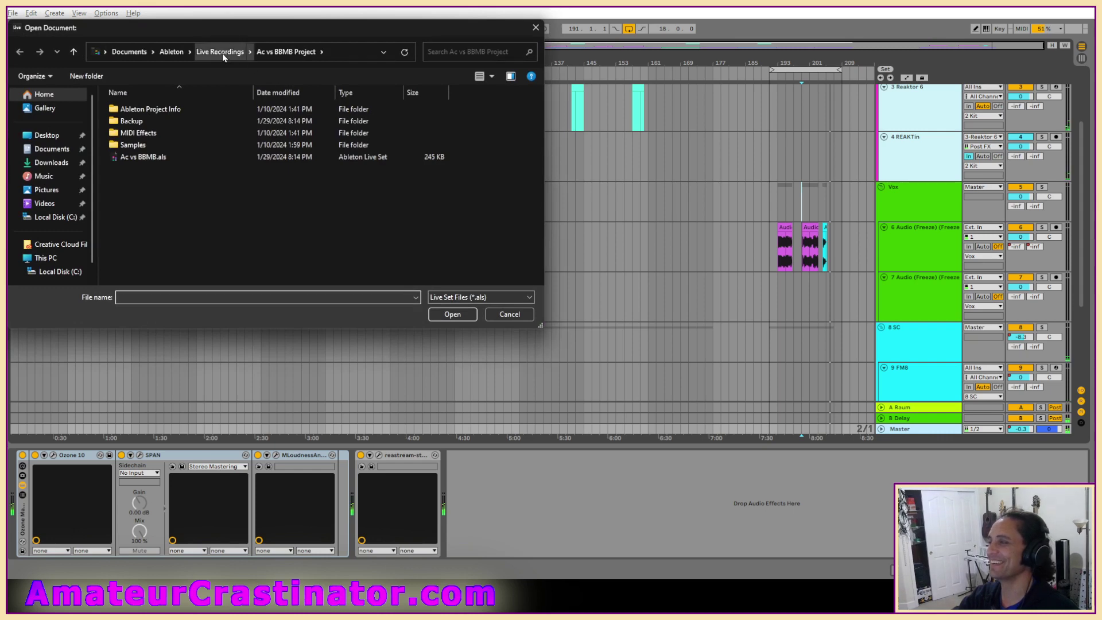
{"action": "left_click", "coordinate": [221, 52]}
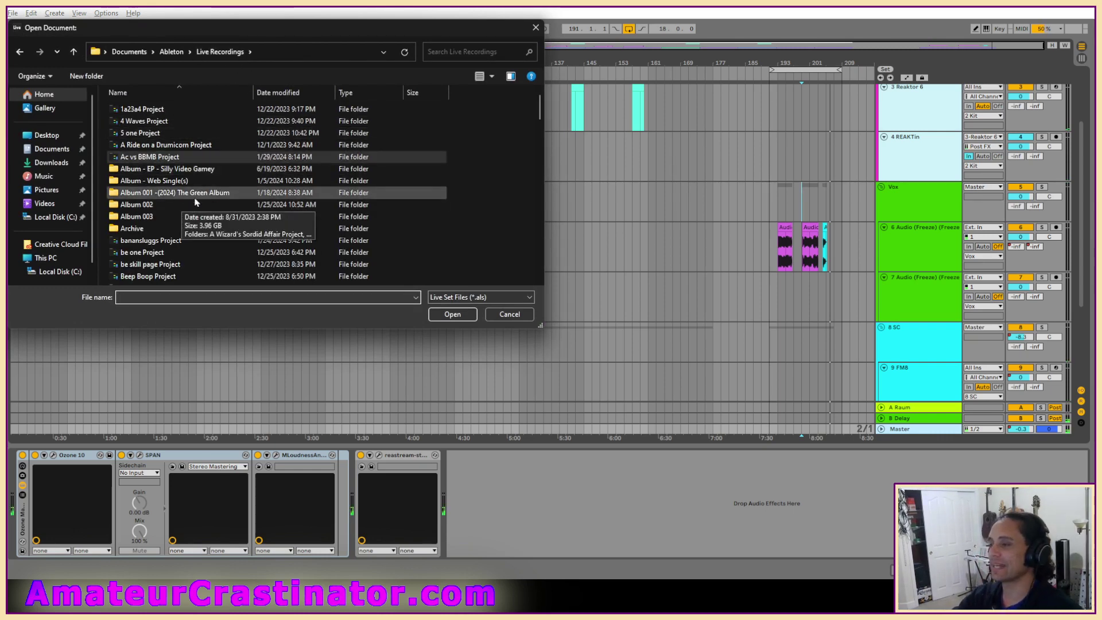
{"action": "double_click", "coordinate": [144, 241]}
{"action": "double_click", "coordinate": [136, 138]}
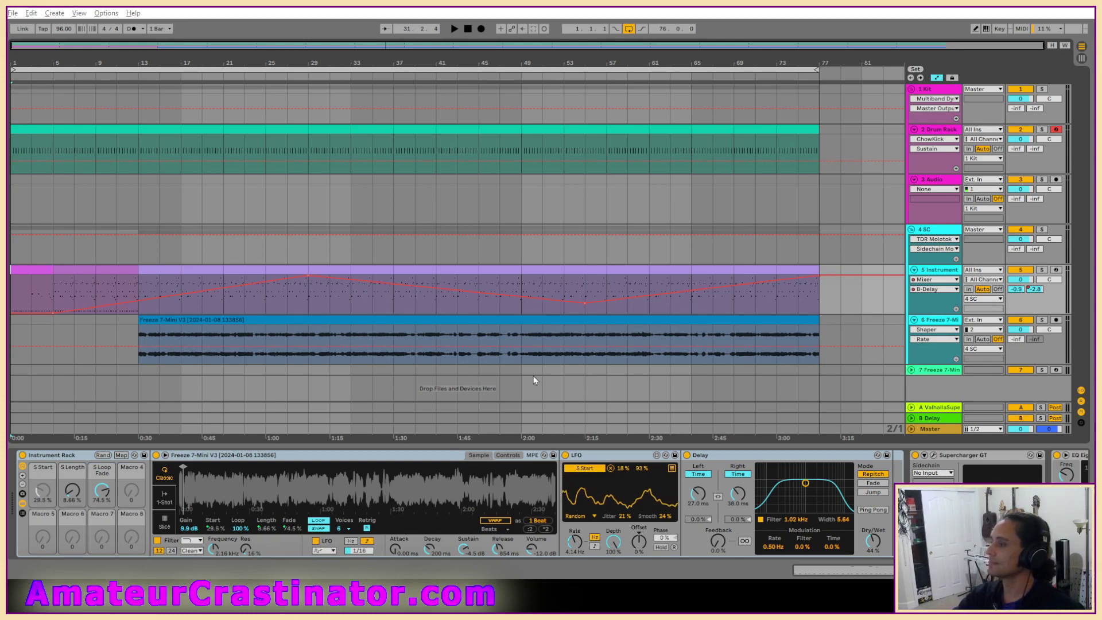
Reopen the banansluggs set without saving the changes just made to it.
{"action": "key", "text": "F9"}
{"action": "left_click", "coordinate": [468, 30]}
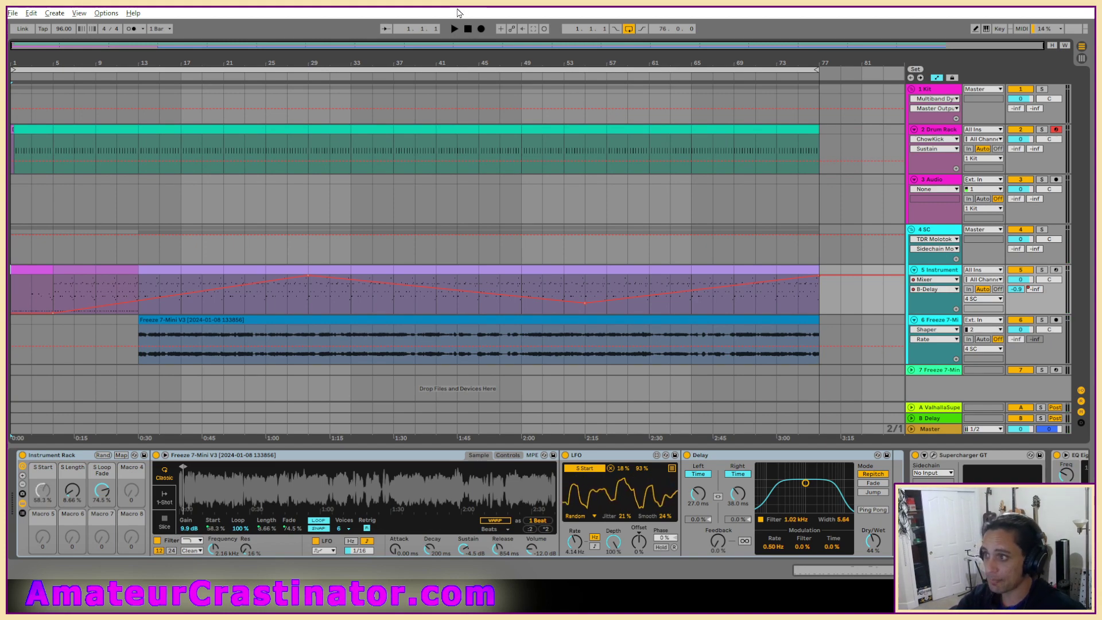
{"action": "left_click", "coordinate": [12, 13]}
{"action": "left_click", "coordinate": [35, 34]}
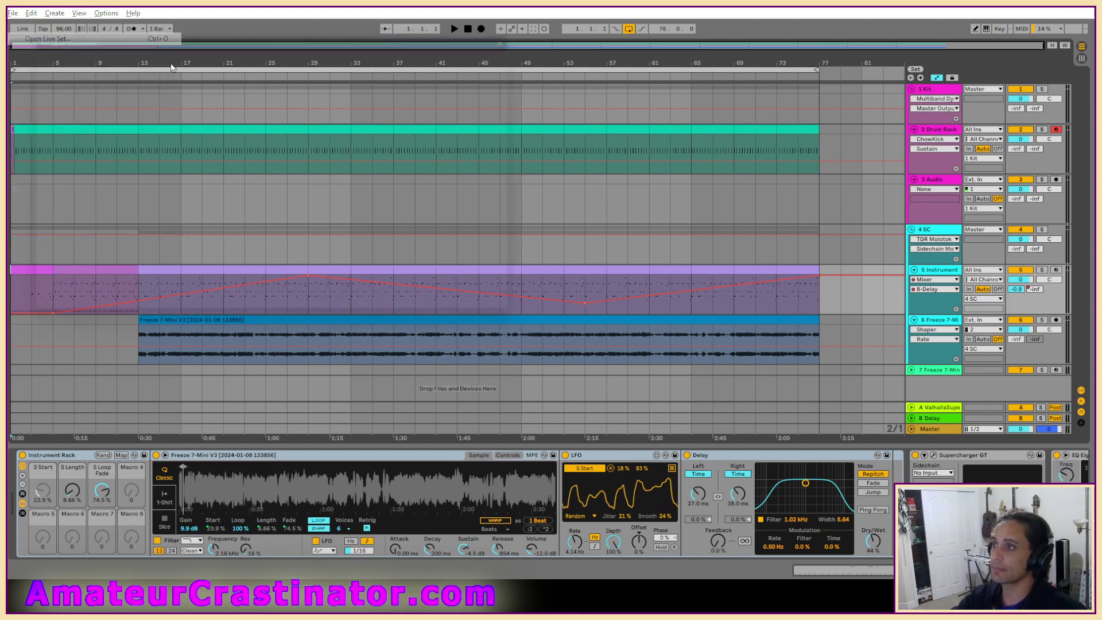
{"action": "double_click", "coordinate": [124, 135]}
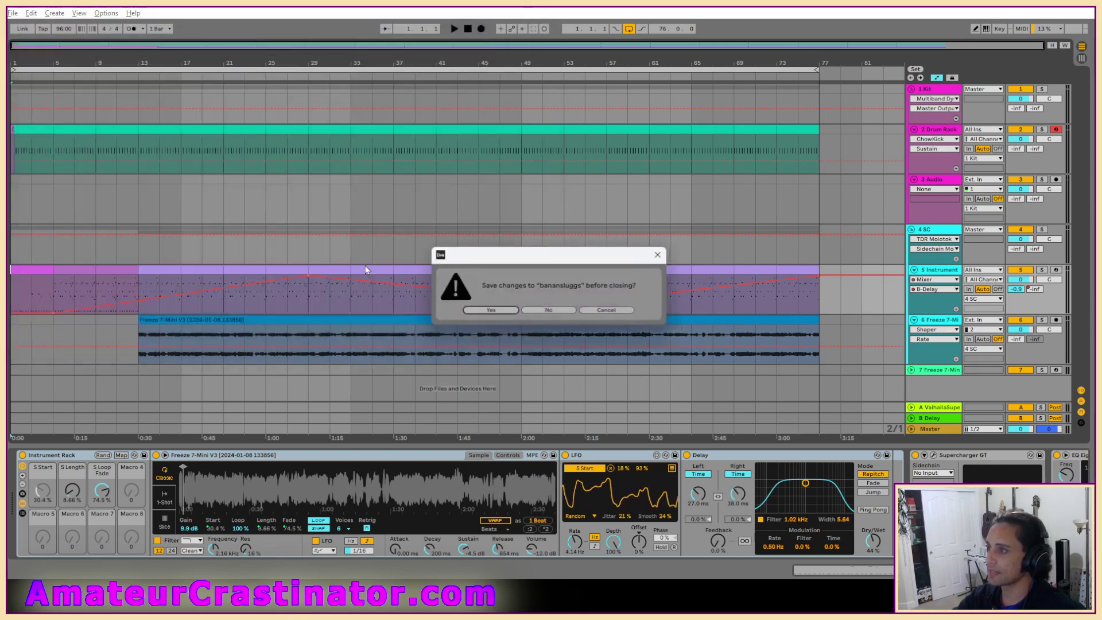
{"action": "left_click", "coordinate": [547, 311]}
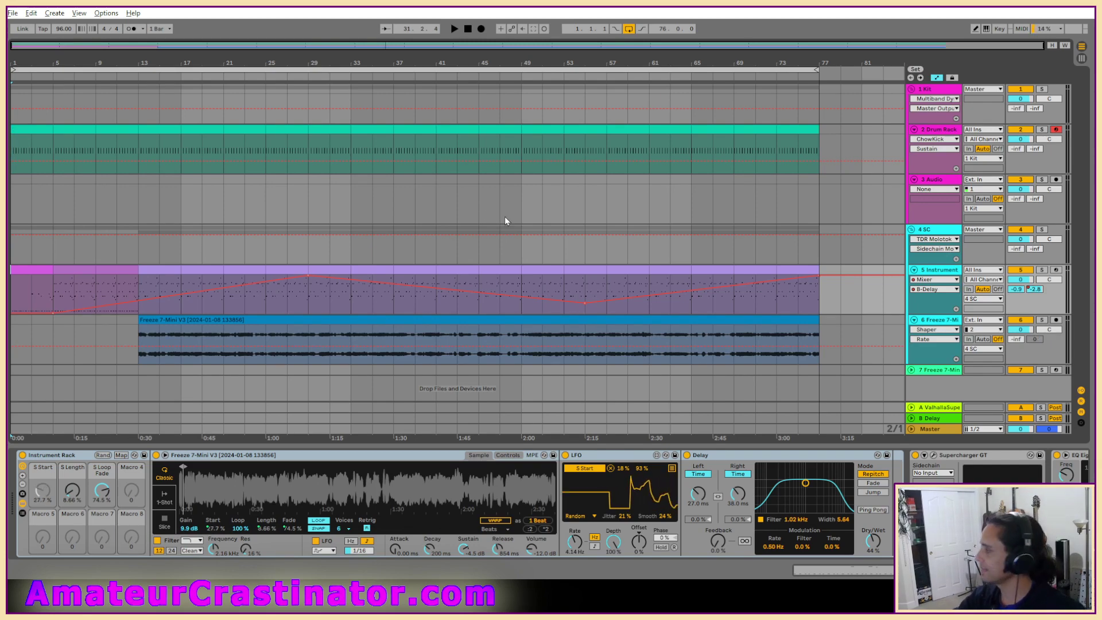
Hide the automation and play the set while inspecting the devices on the Drum Rack, SC group and Instrument Rack tracks.
{"action": "key", "text": "a"}
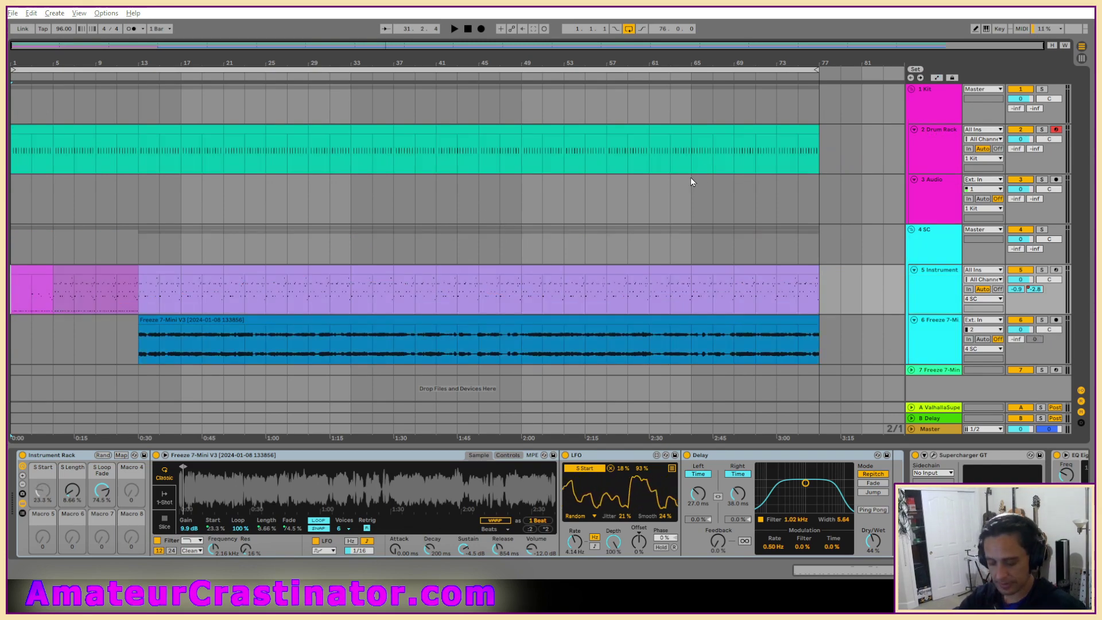
{"action": "left_click", "coordinate": [933, 151]}
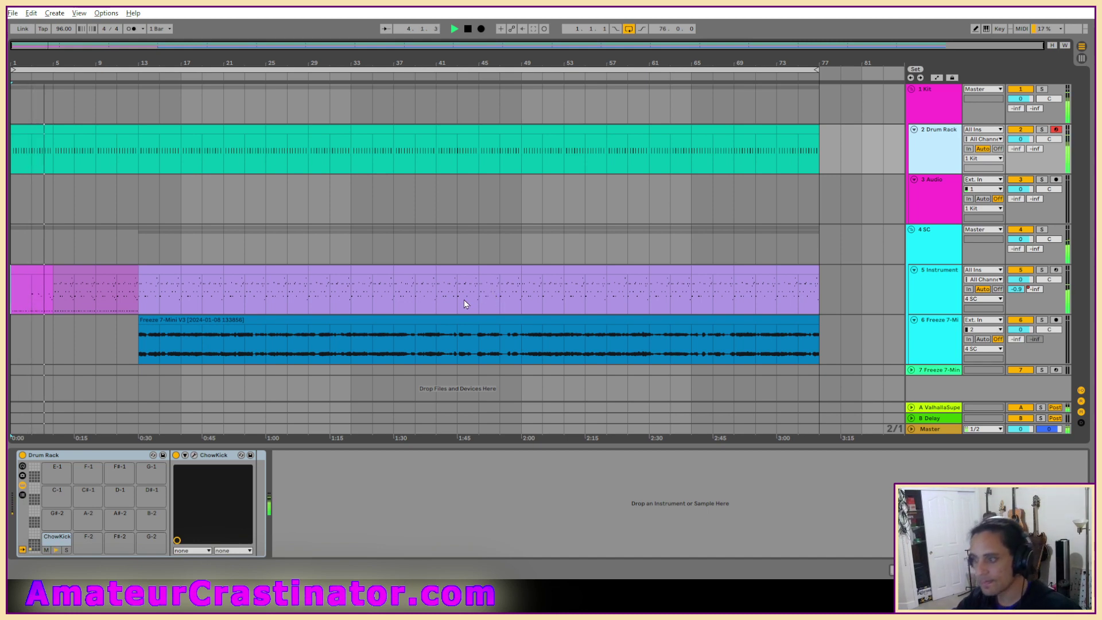
{"action": "left_click", "coordinate": [940, 252]}
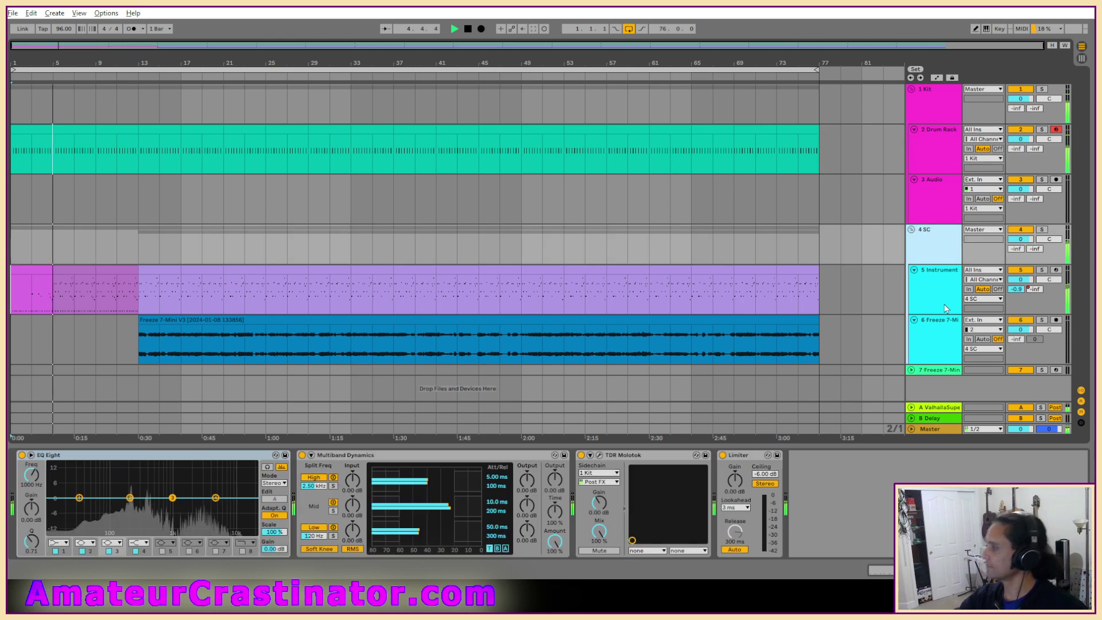
{"action": "left_click", "coordinate": [944, 302]}
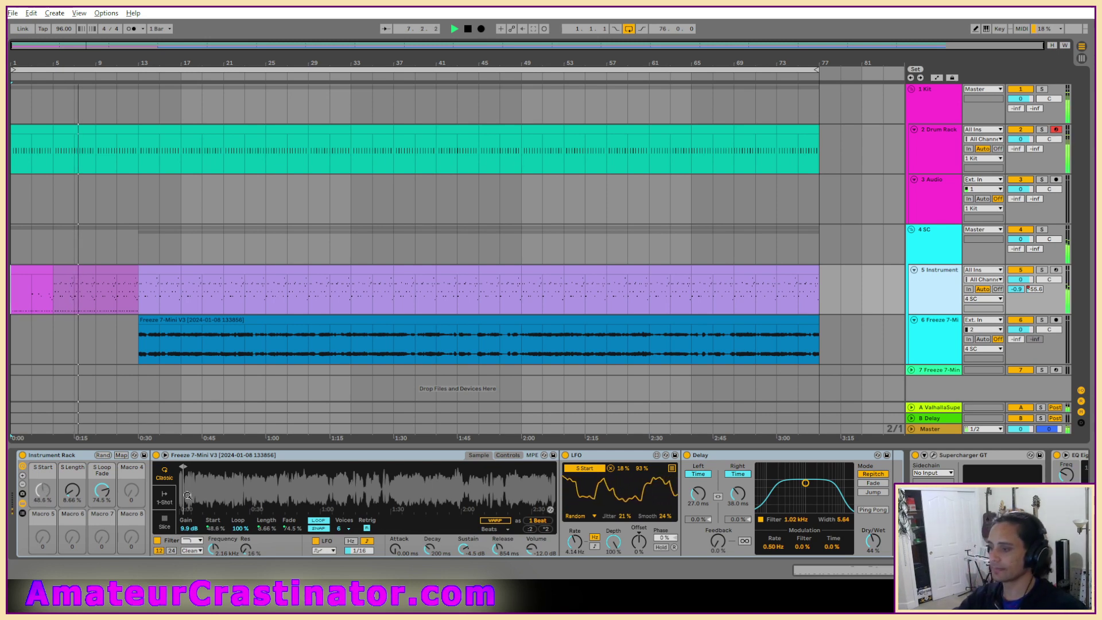
On the Instrument Rack track, set S Loop Fade to 91.1% and Simpler's filter frequency to 1.44 kHz, sustain to -15 dB and release to 3.46 s.
{"action": "left_click_drag", "start_coordinate": [190, 487], "coordinate": [190, 551]}
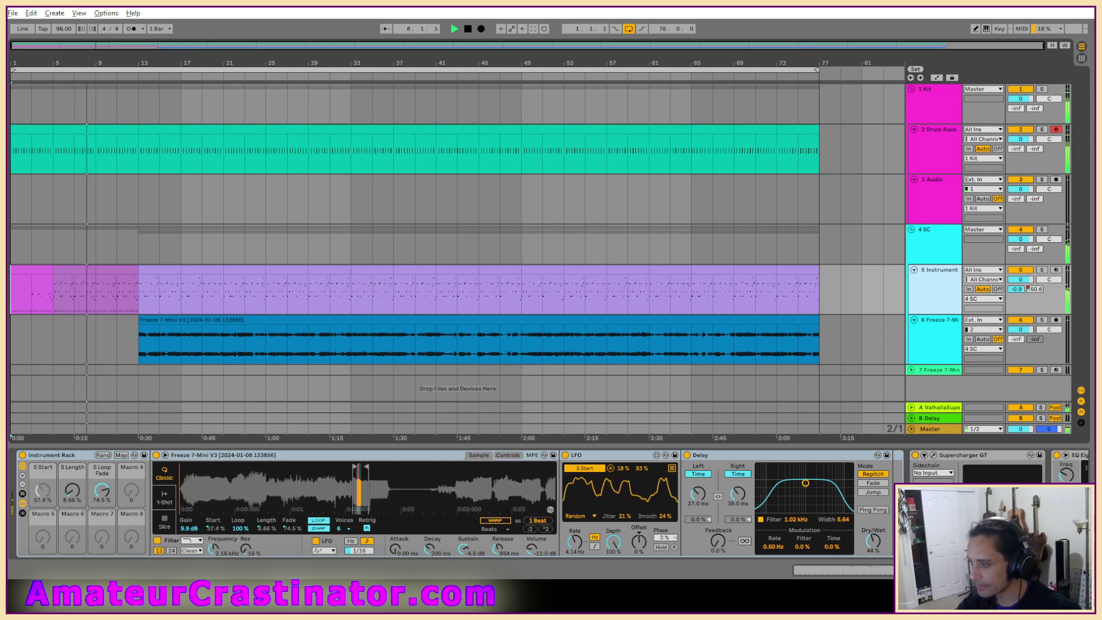
{"action": "left_click_drag", "start_coordinate": [345, 480], "coordinate": [244, 469]}
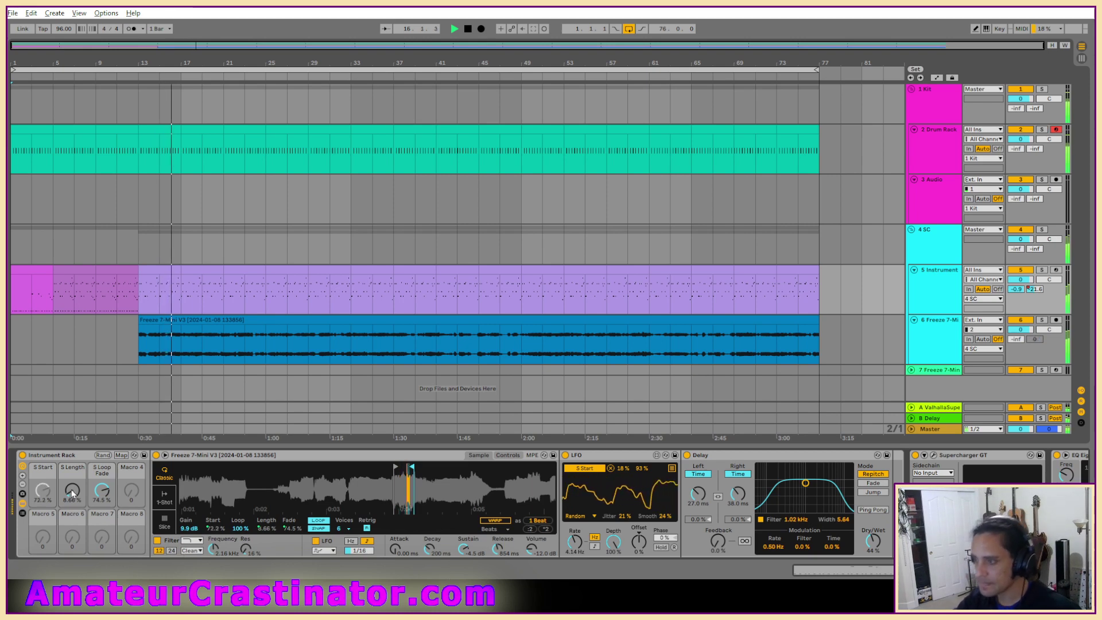
{"action": "left_click_drag", "start_coordinate": [101, 492], "coordinate": [102, 475]}
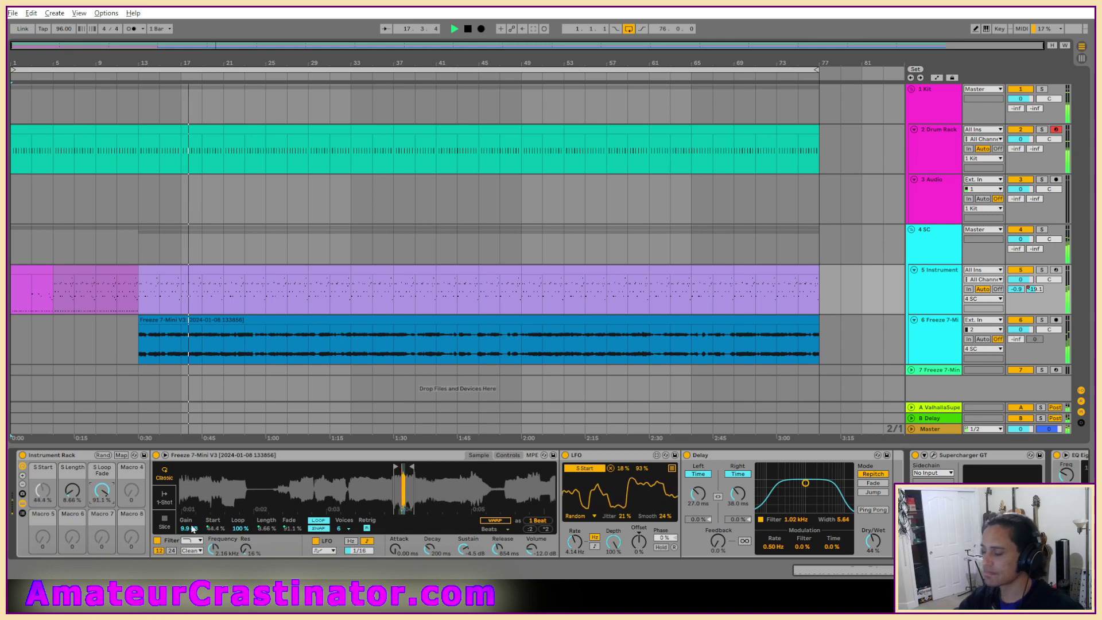
{"action": "left_click_drag", "start_coordinate": [508, 550], "coordinate": [430, 559]}
{"action": "left_click_drag", "start_coordinate": [501, 554], "coordinate": [500, 551]}
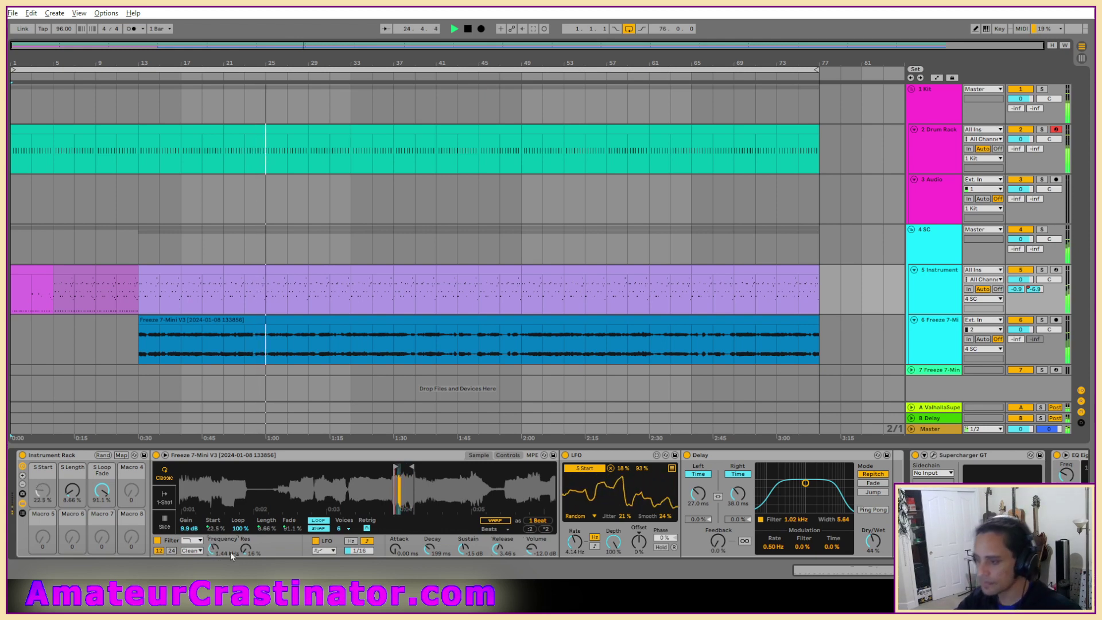
Set the rack's S Length to 30.0% and S Loop Fade to 90.9%, and the LFO's S Start modulation range to 21–81%.
{"action": "scroll", "coordinate": [390, 494], "scroll_direction": "right", "scroll_amount": 5}
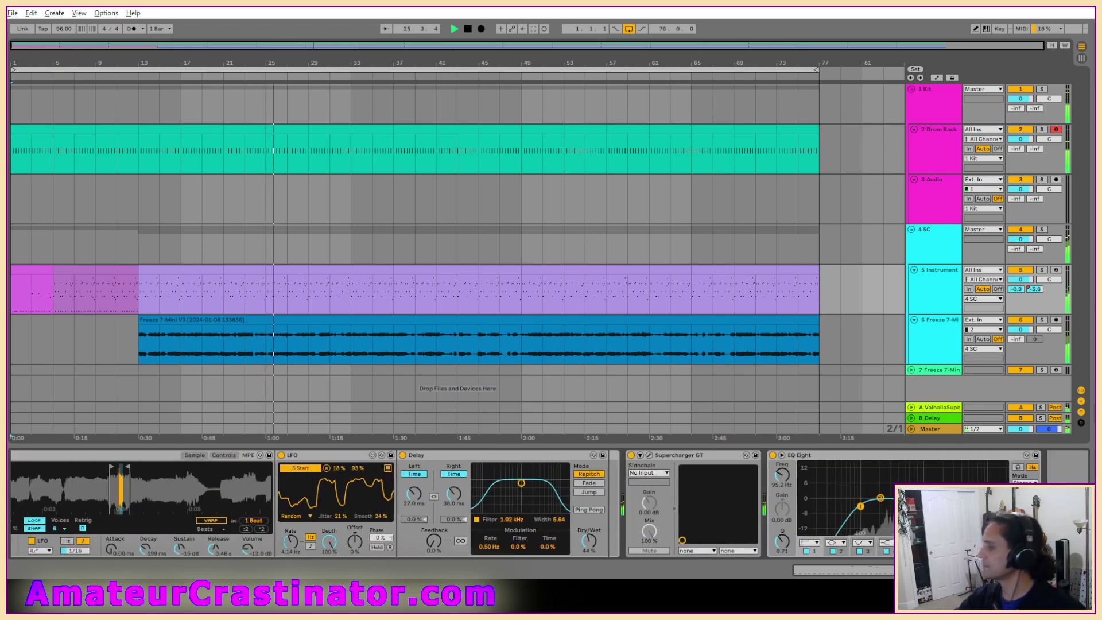
{"action": "scroll", "coordinate": [805, 504], "scroll_direction": "right", "scroll_amount": 1}
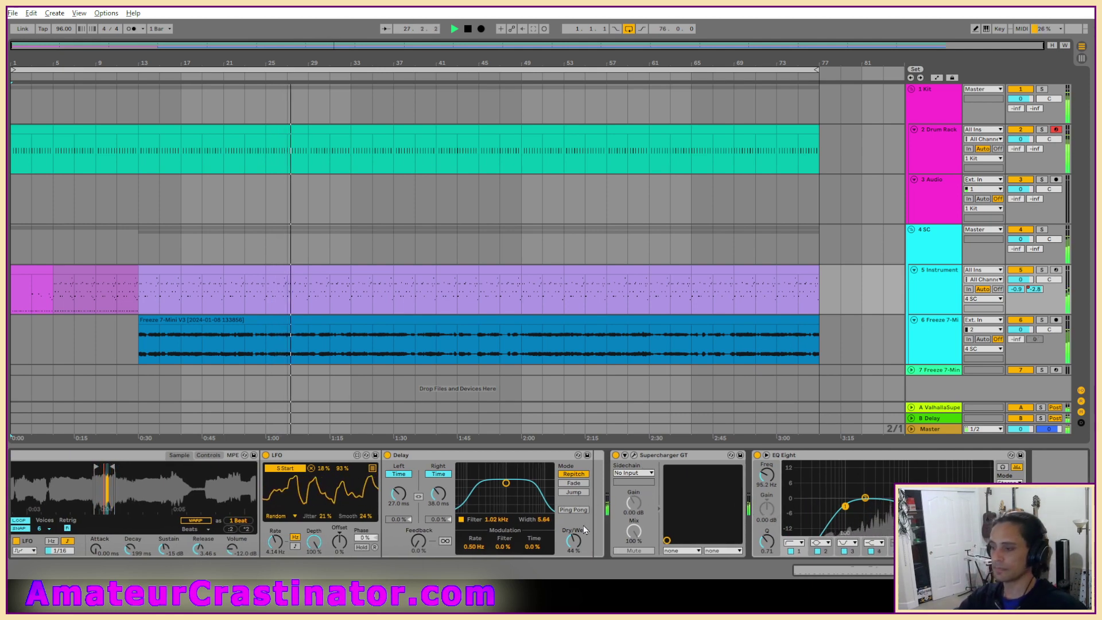
{"action": "scroll", "coordinate": [671, 520], "scroll_direction": "left", "scroll_amount": 1}
{"action": "scroll", "coordinate": [688, 521], "scroll_direction": "left", "scroll_amount": 4}
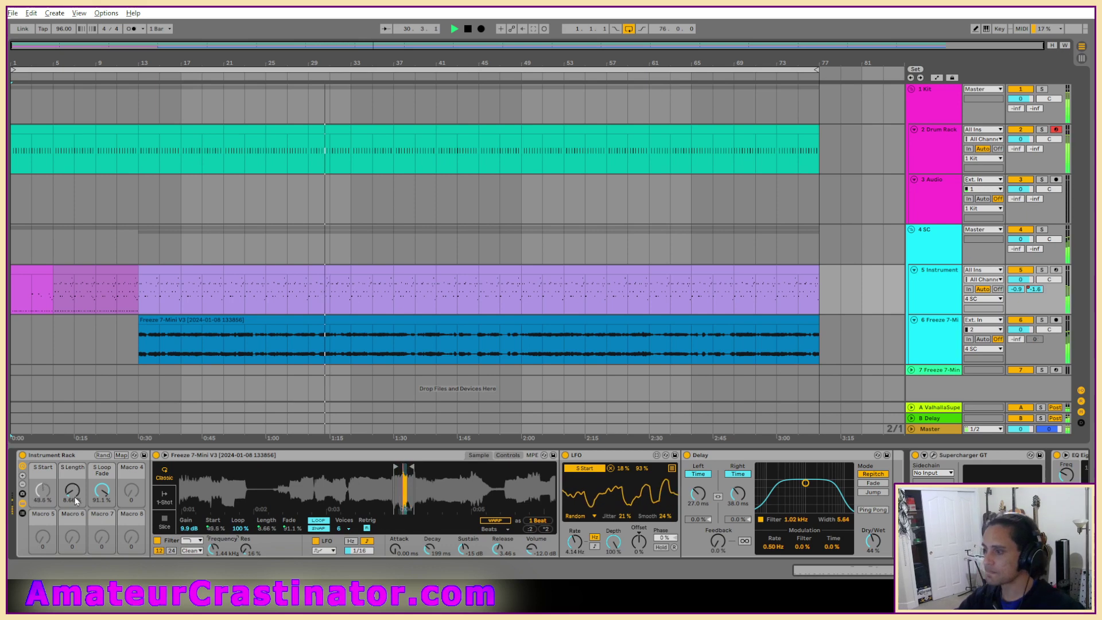
{"action": "left_click_drag", "start_coordinate": [75, 497], "coordinate": [102, 493]}
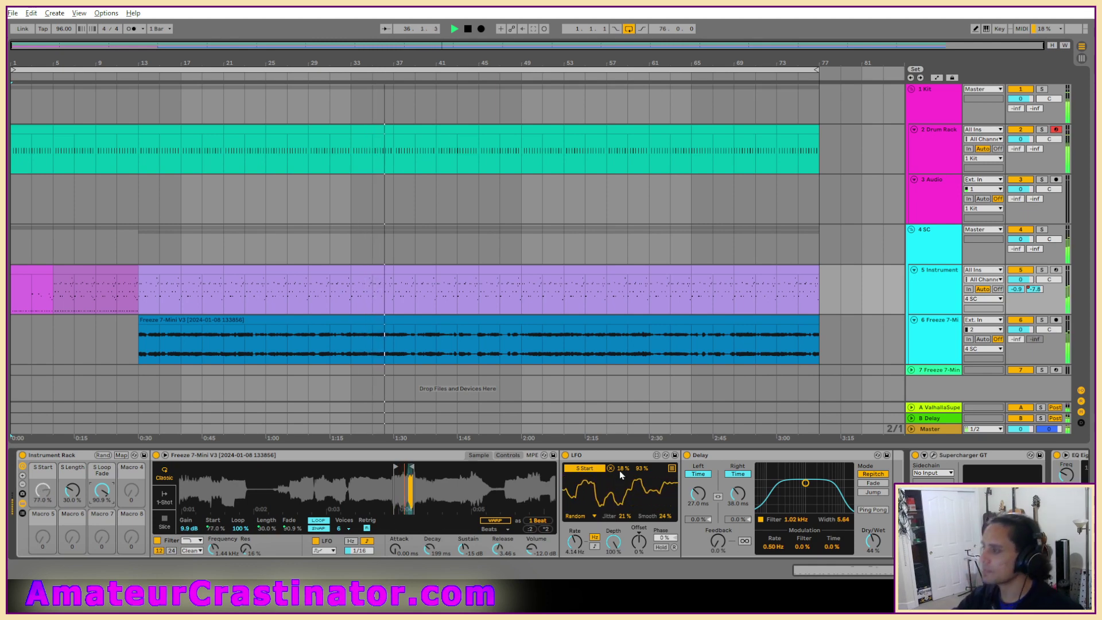
{"action": "left_click_drag", "start_coordinate": [624, 470], "coordinate": [642, 476]}
Try a different Input Trim in Supercharger GT on the Instrument Rack track and close its window.
{"action": "scroll", "coordinate": [642, 476], "scroll_direction": "down", "scroll_amount": 5}
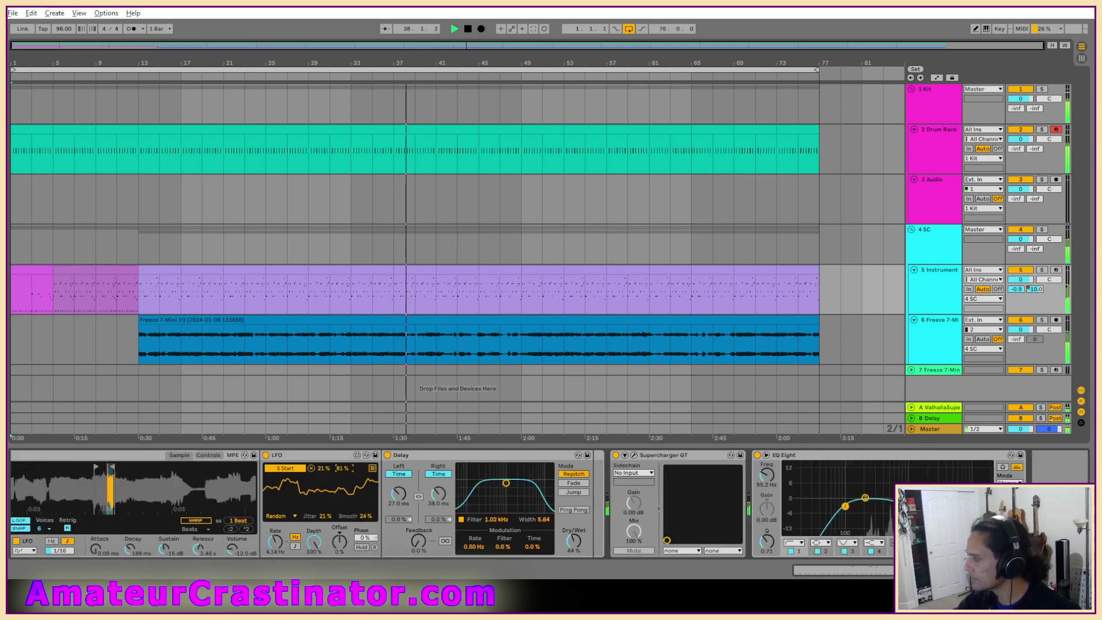
{"action": "left_click", "coordinate": [634, 455]}
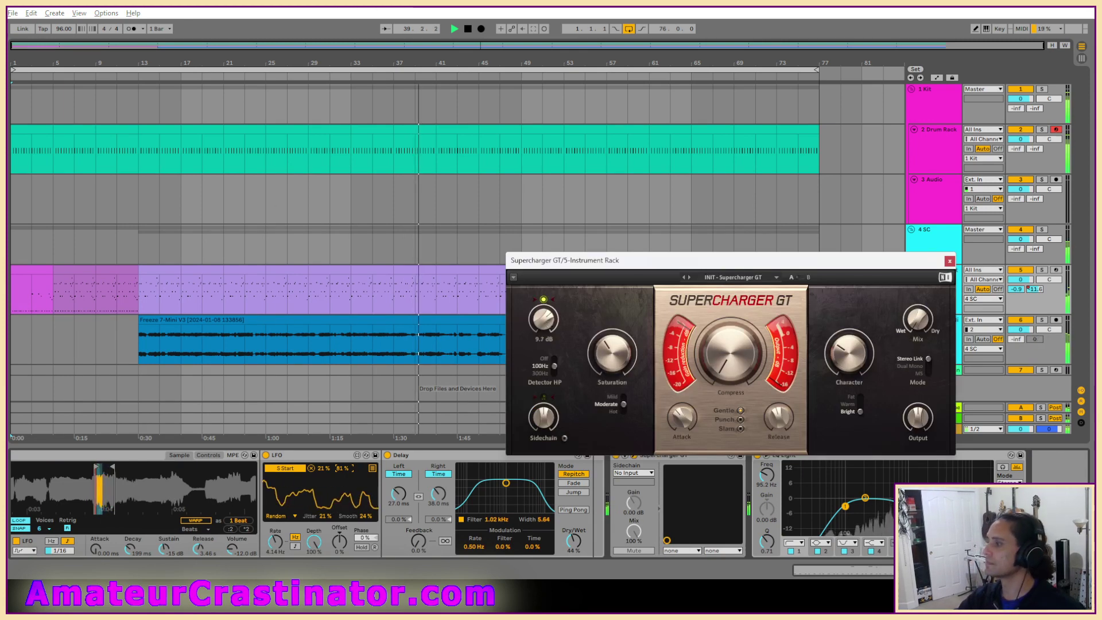
{"action": "left_click_drag", "start_coordinate": [543, 320], "coordinate": [544, 306]}
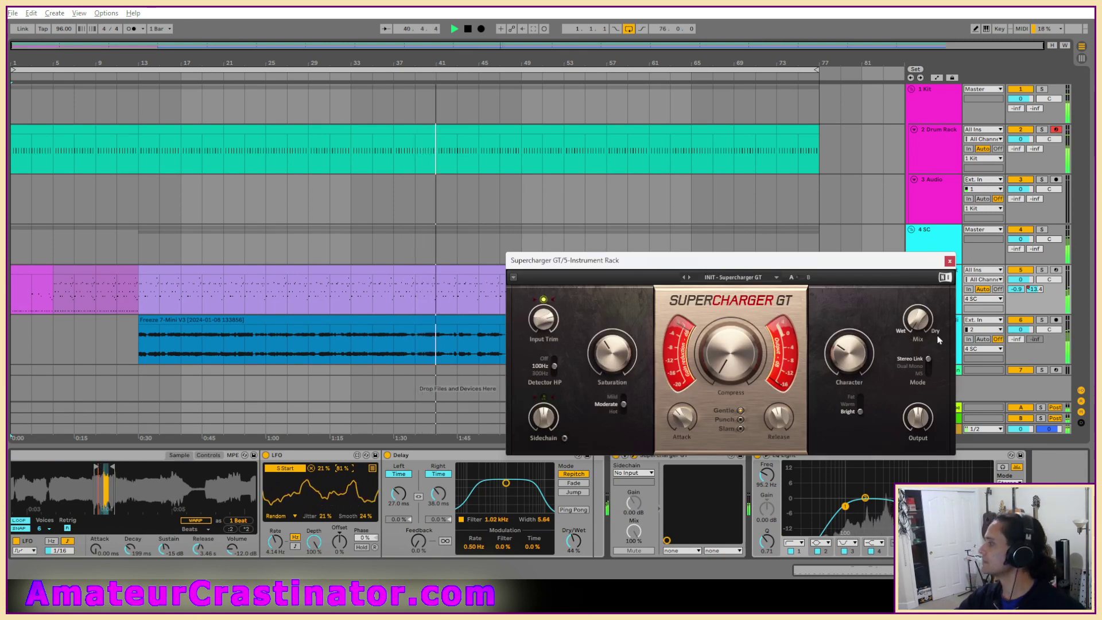
{"action": "left_click", "coordinate": [950, 261]}
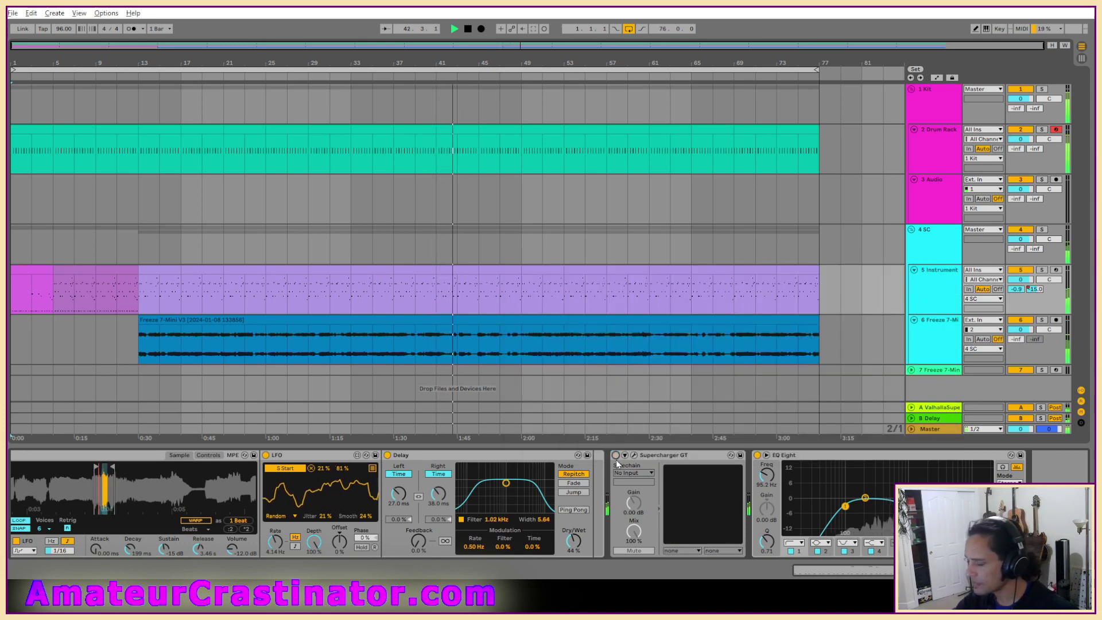
Delete Supercharger GT from the Instrument Rack track and raise Simpler's volume to -4.33 dB.
{"action": "left_click", "coordinate": [616, 455]}
{"action": "left_click", "coordinate": [656, 456]}
{"action": "key", "text": "Delete"}
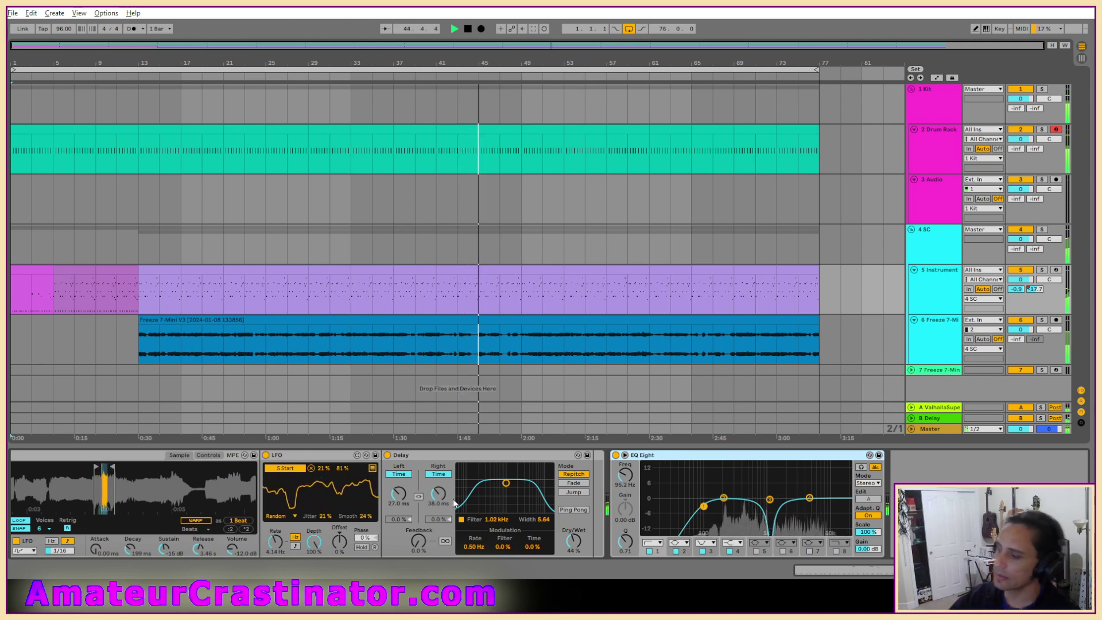
{"action": "mouse_move", "coordinate": [230, 553]}
{"action": "left_mouse_down"}
{"action": "mouse_move", "coordinate": [229, 543]}
{"action": "mouse_move", "coordinate": [235, 553]}
{"action": "left_mouse_up"}
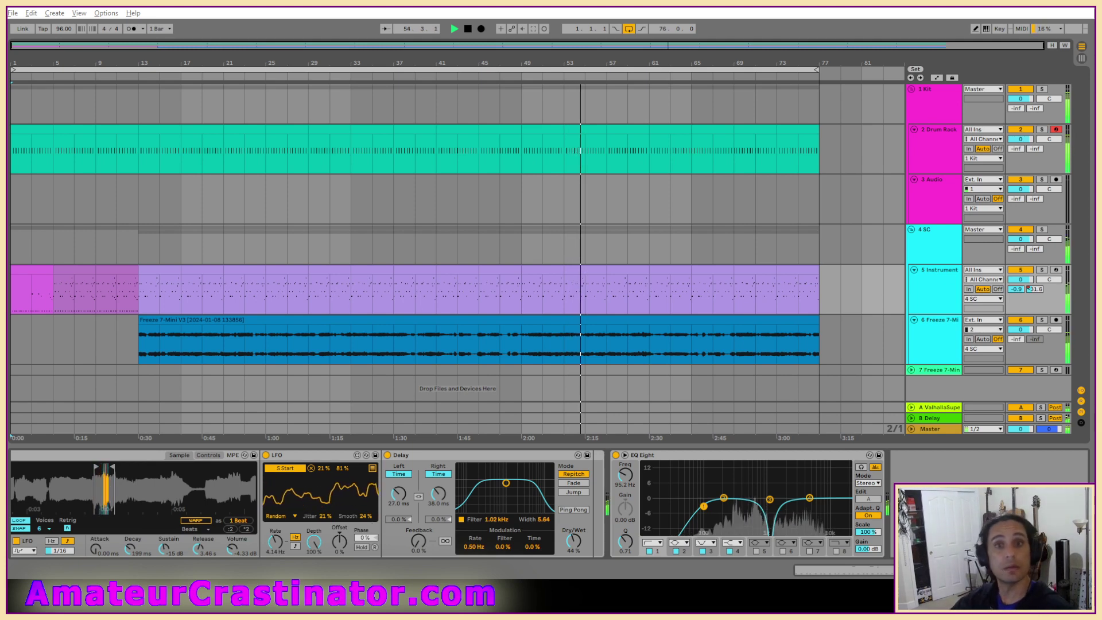
Add a second Delay after the first and switch both its sides to free time, 26.0 ms left and 35.5 ms right.
{"action": "left_click_drag", "start_coordinate": [584, 481], "coordinate": [607, 499]}
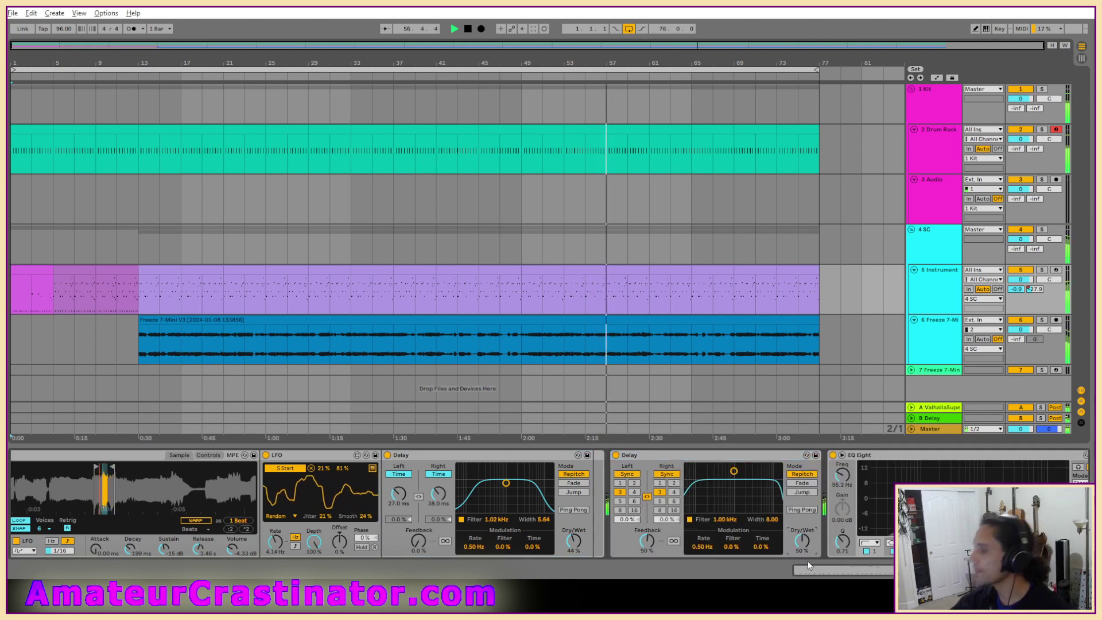
{"action": "left_click_drag", "start_coordinate": [809, 542], "coordinate": [809, 597]}
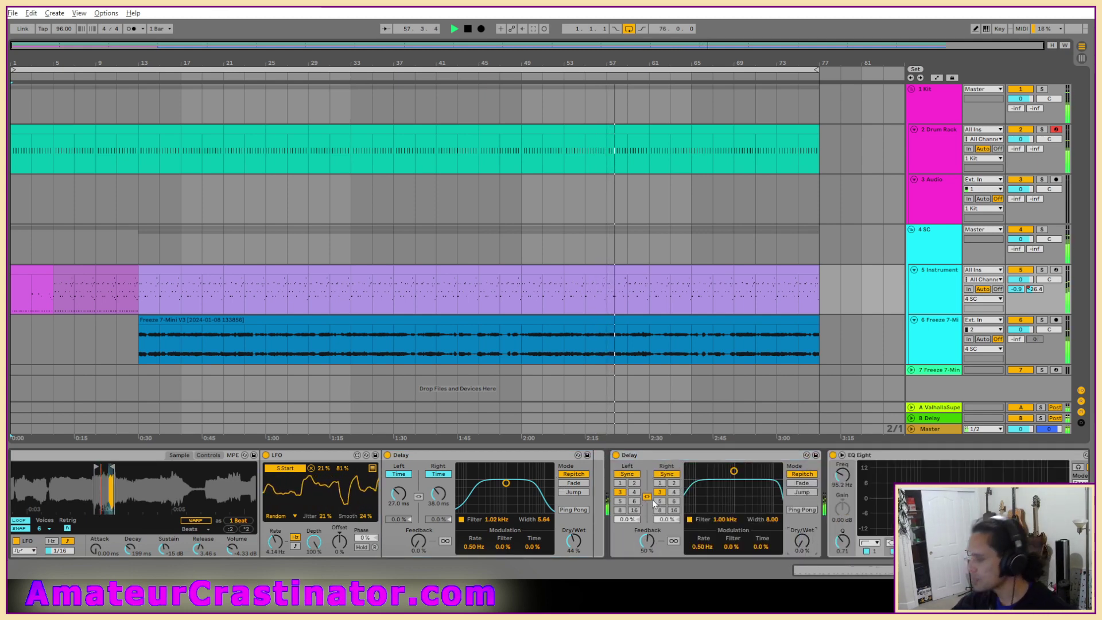
{"action": "left_click", "coordinate": [666, 474]}
{"action": "left_click", "coordinate": [628, 475]}
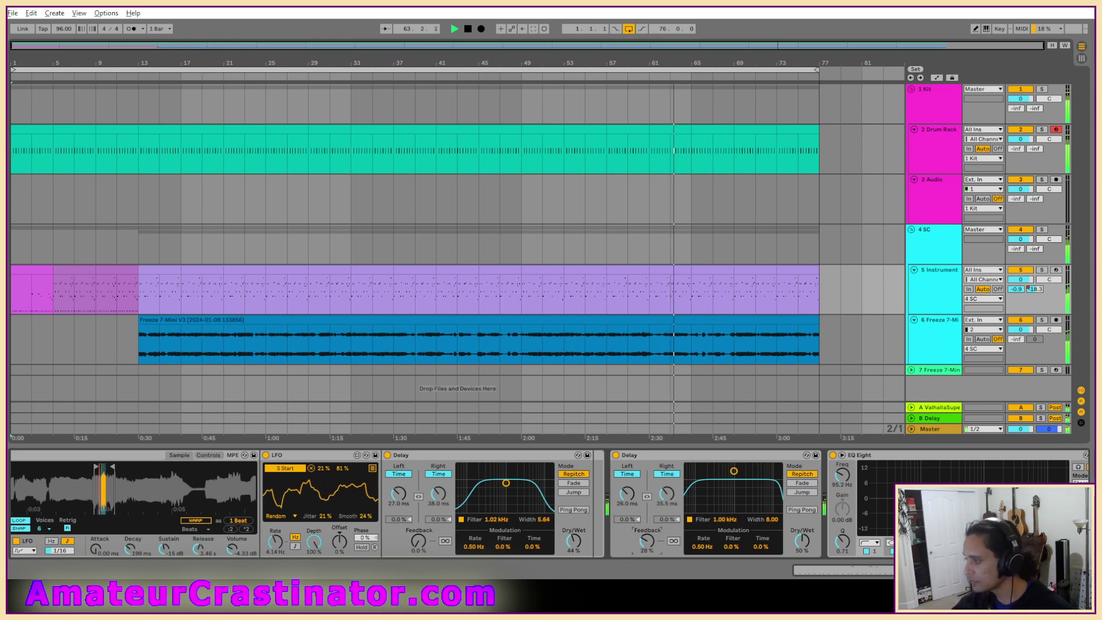
Set the second Delay's feedback to 34%, filter to 2.19 kHz with width 5.42, modulation rate to 0.08 Hz, time modulation to 14% and Dry/Wet to 28%.
{"action": "left_click_drag", "start_coordinate": [648, 544], "coordinate": [648, 532]}
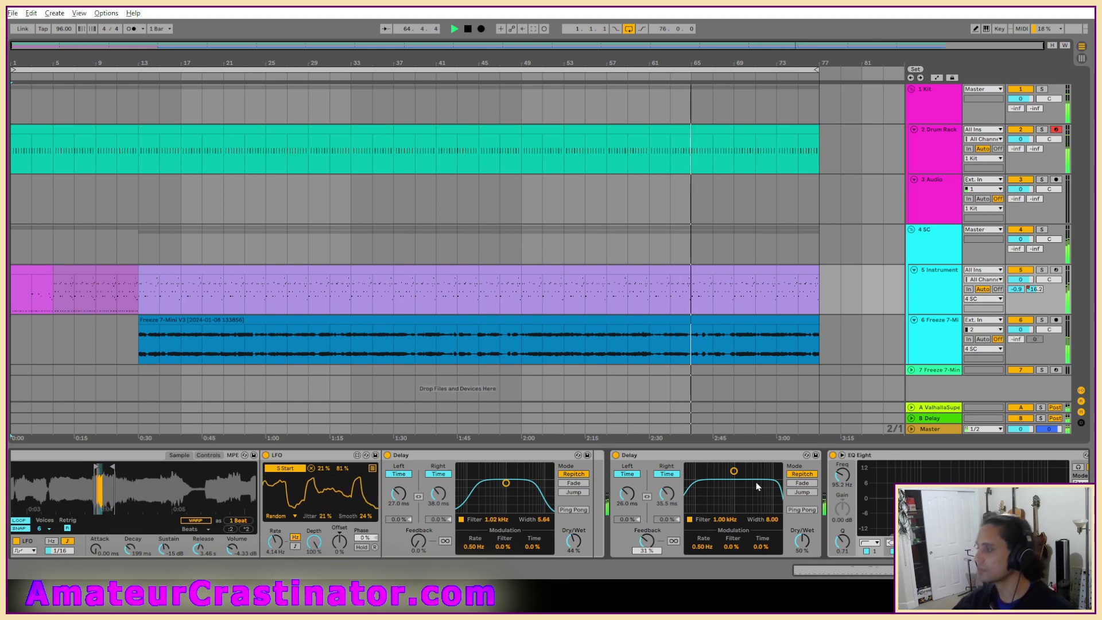
{"action": "left_click_drag", "start_coordinate": [733, 475], "coordinate": [747, 481]}
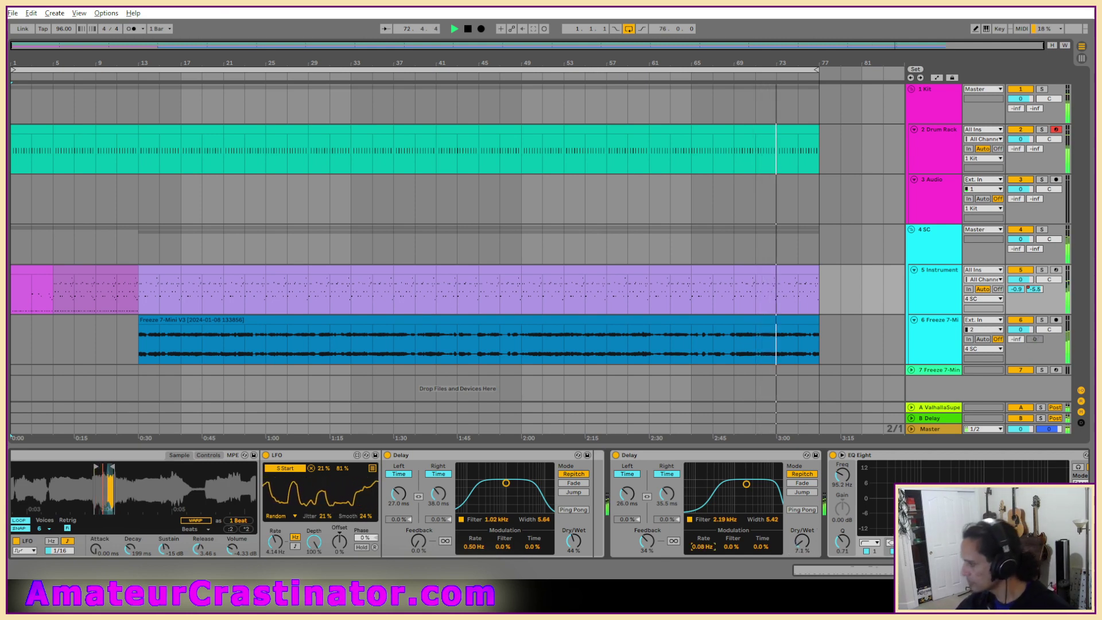
{"action": "left_click_drag", "start_coordinate": [702, 549], "coordinate": [762, 542]}
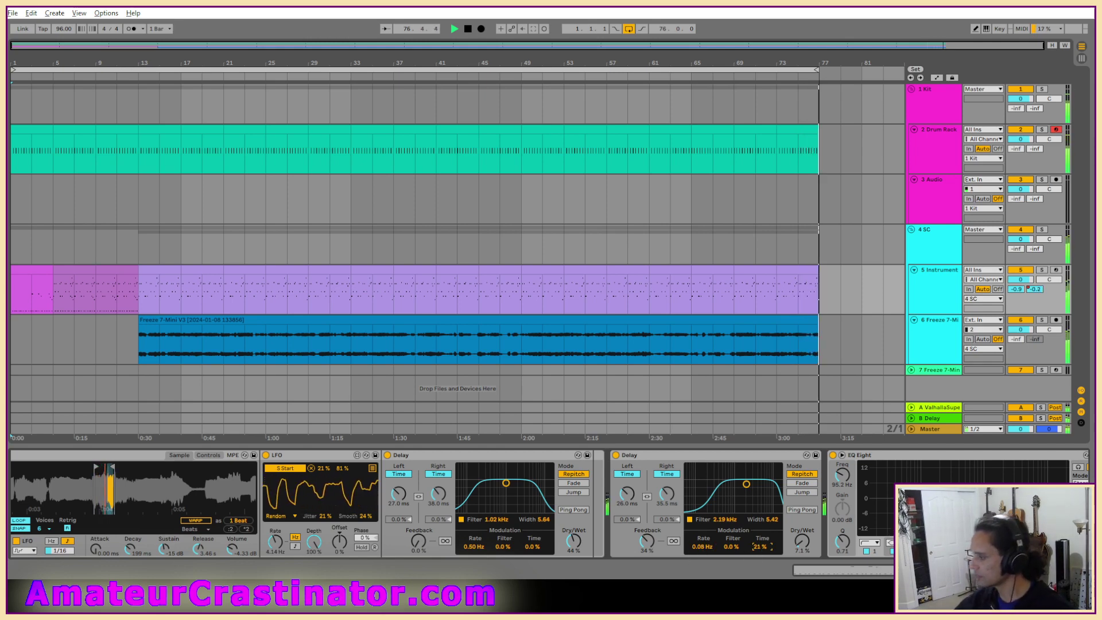
{"action": "left_click_drag", "start_coordinate": [764, 553], "coordinate": [764, 555]}
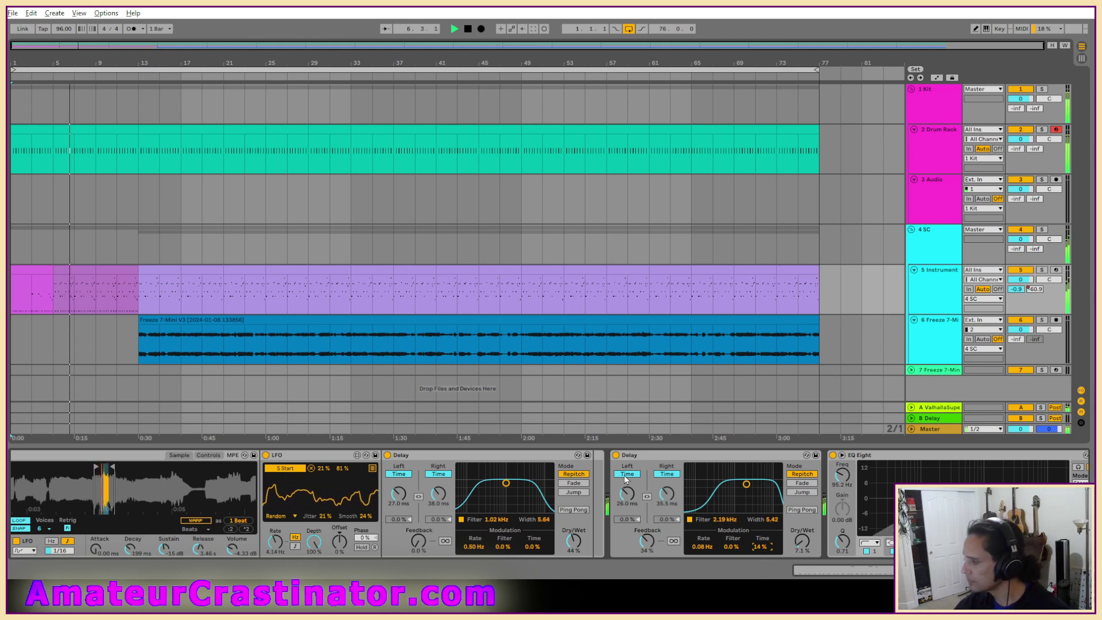
{"action": "mouse_move", "coordinate": [802, 542]}
{"action": "left_mouse_down"}
{"action": "mouse_move", "coordinate": [802, 529]}
{"action": "mouse_move", "coordinate": [806, 543]}
{"action": "left_mouse_up"}
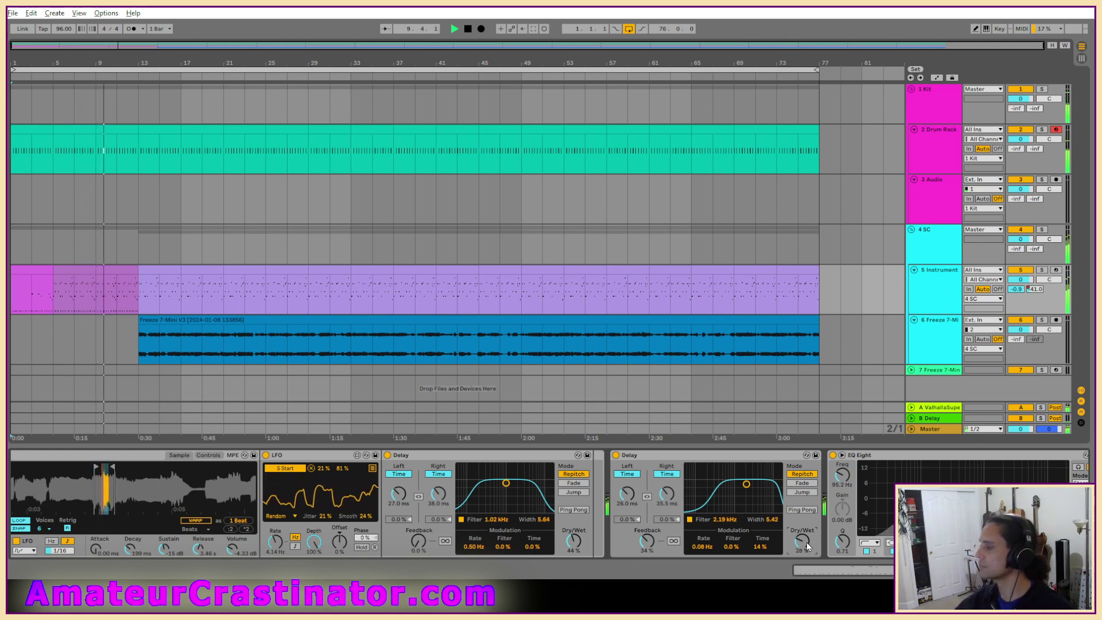
{"action": "scroll", "coordinate": [964, 517], "scroll_direction": "right", "scroll_amount": 2}
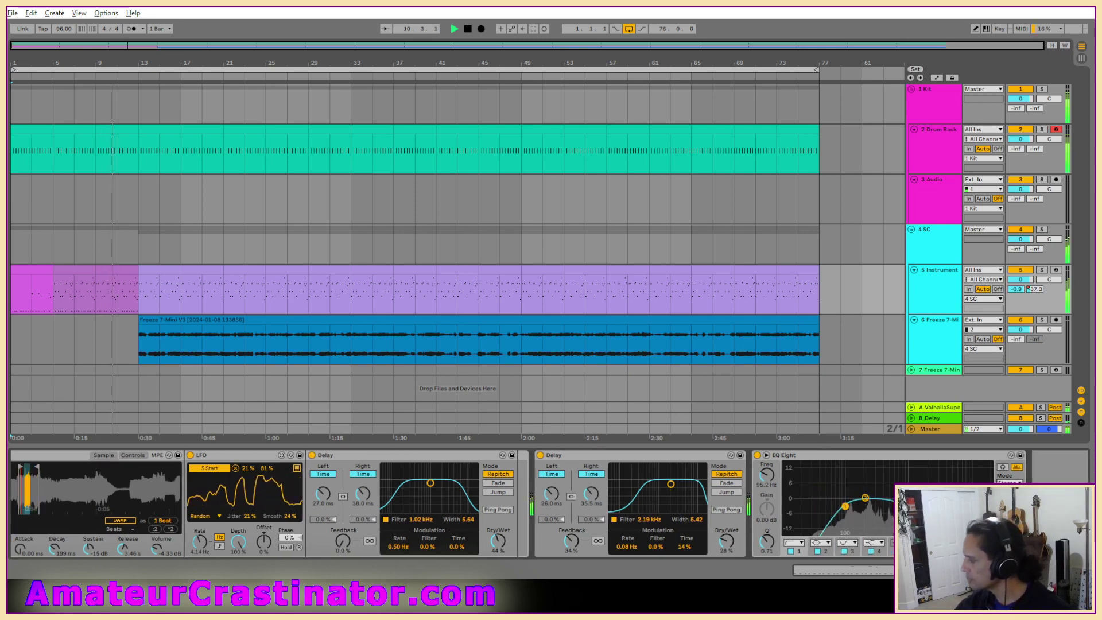
Switch EQ Eight on the Instrument Rack track to M/S mode, edit its side channel and low-cut it at 177 Hz with band 1.
{"action": "left_click", "coordinate": [1010, 483]}
{"action": "left_click", "coordinate": [1010, 508]}
{"action": "left_click", "coordinate": [1009, 500]}
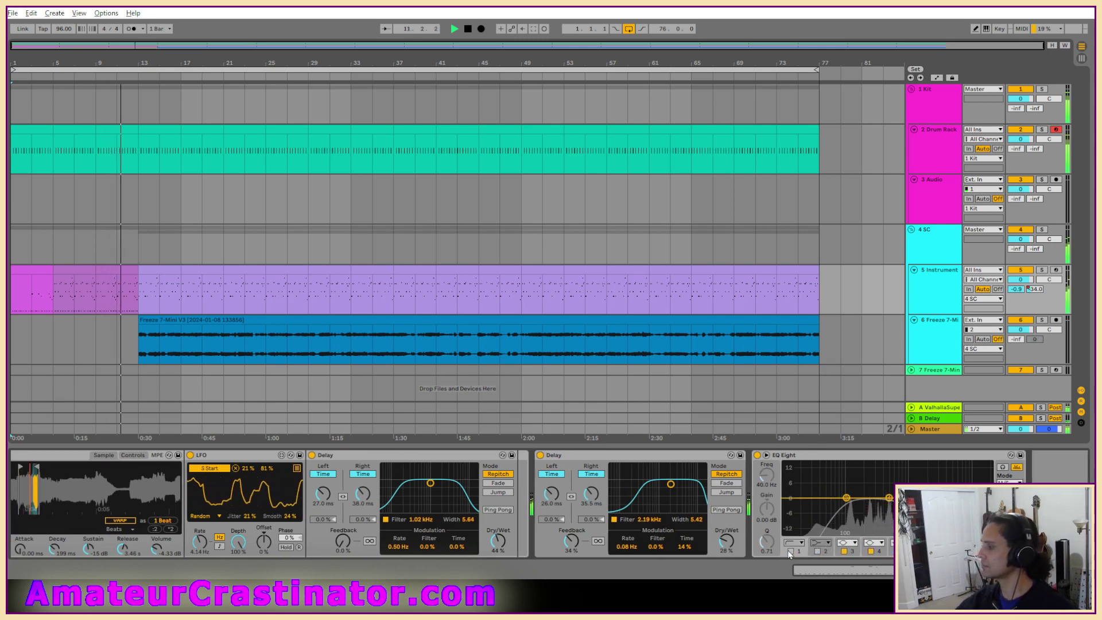
{"action": "left_click", "coordinate": [791, 552]}
{"action": "left_click_drag", "start_coordinate": [768, 475], "coordinate": [767, 456]}
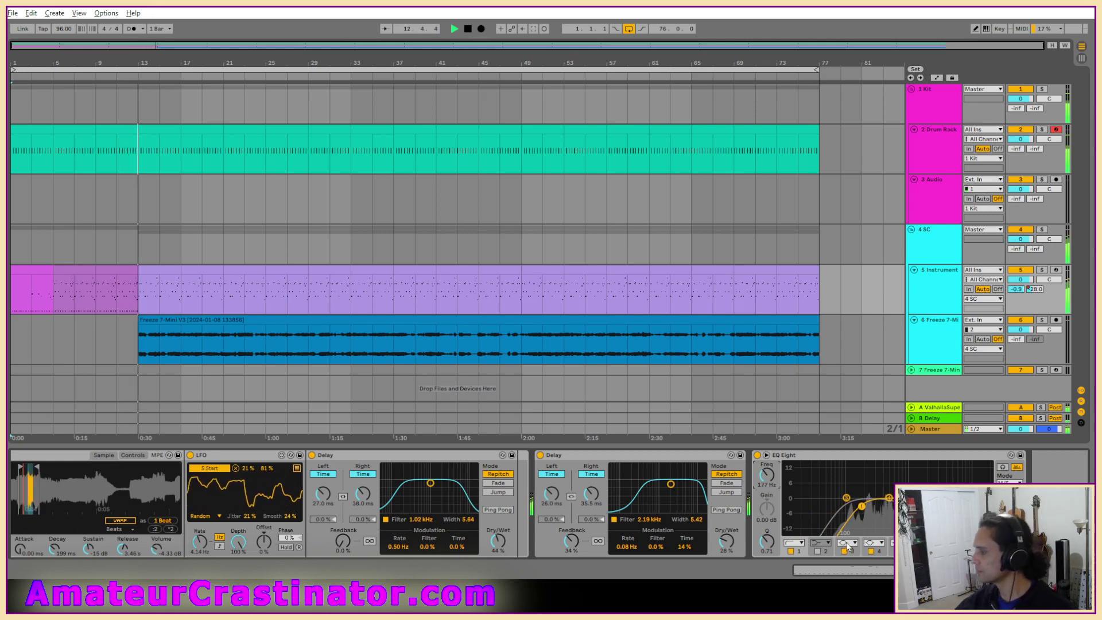
Make side bands 4 and 5 notches, with band 5 at 1.29 kHz and Q 1.49, and boost band 6 by 2.11 dB at 4.95 kHz.
{"action": "left_click", "coordinate": [874, 543]}
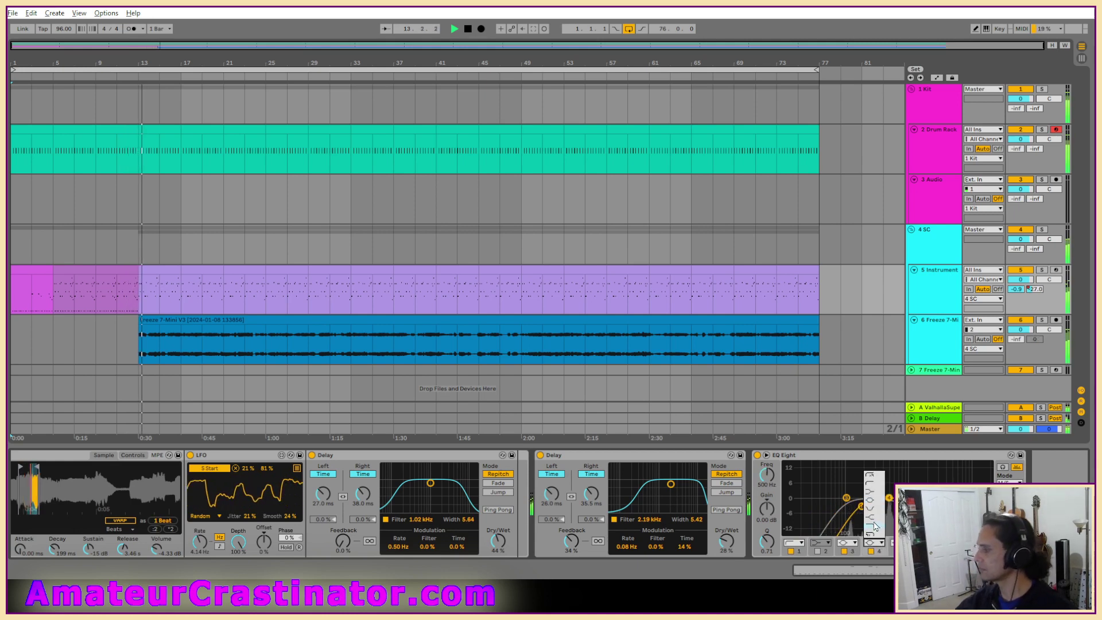
{"action": "left_click", "coordinate": [871, 509]}
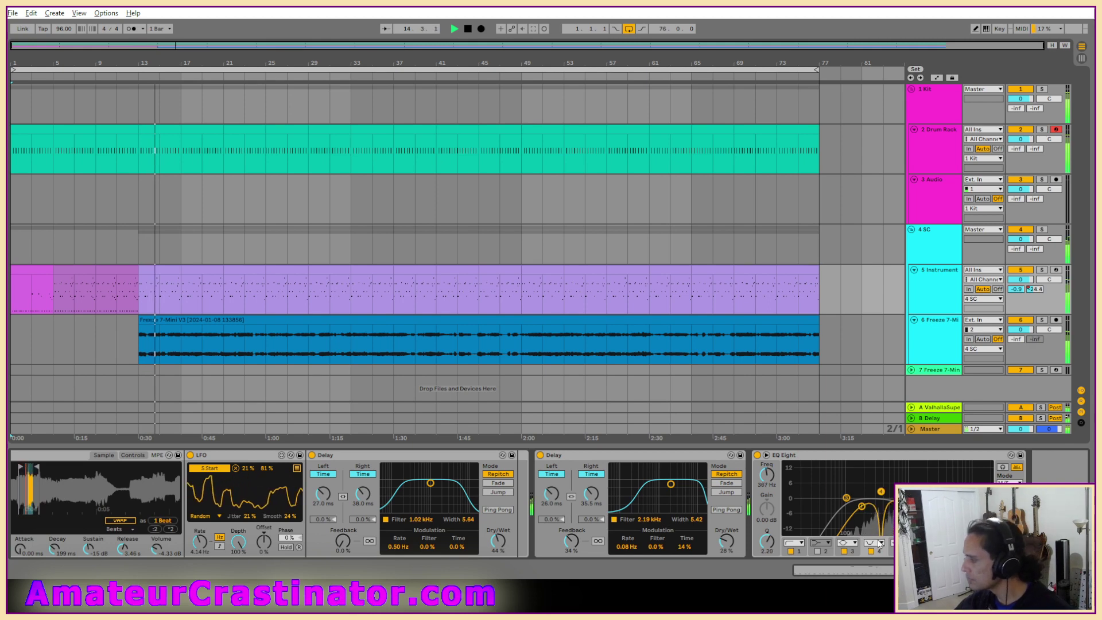
{"action": "left_click", "coordinate": [901, 543]}
{"action": "left_click", "coordinate": [899, 508]}
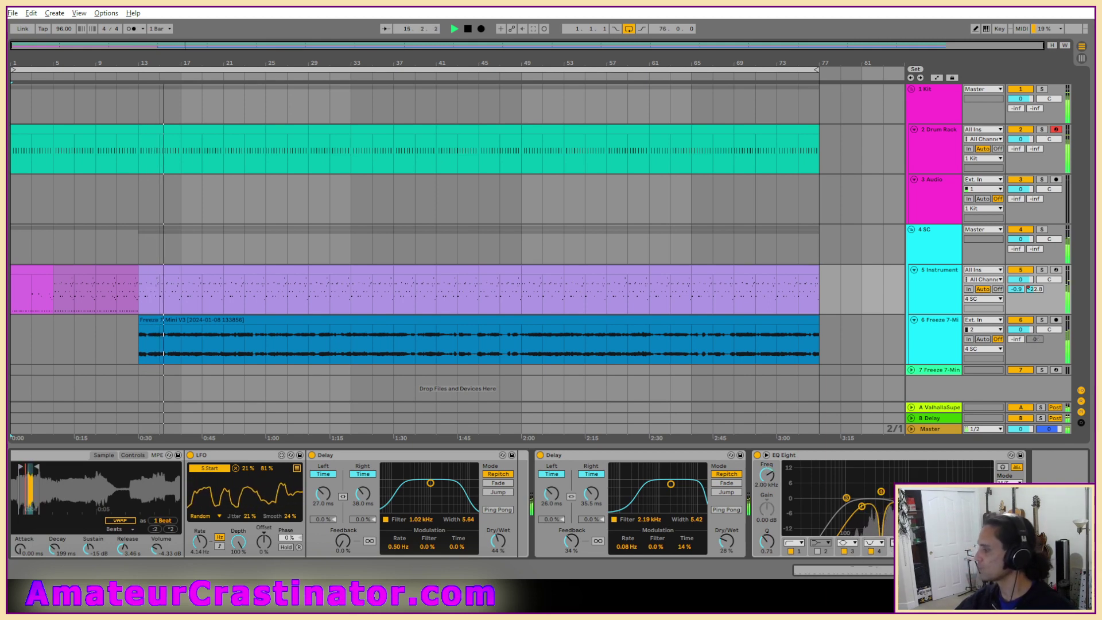
{"action": "left_click_drag", "start_coordinate": [929, 498], "coordinate": [916, 494]}
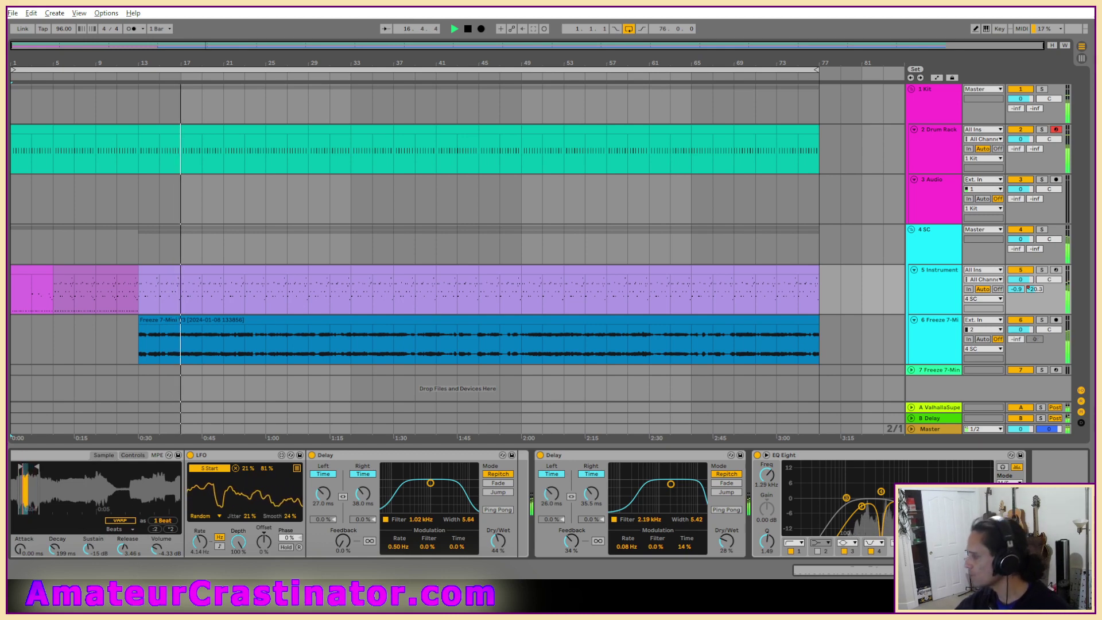
{"action": "left_click_drag", "start_coordinate": [952, 499], "coordinate": [952, 494]}
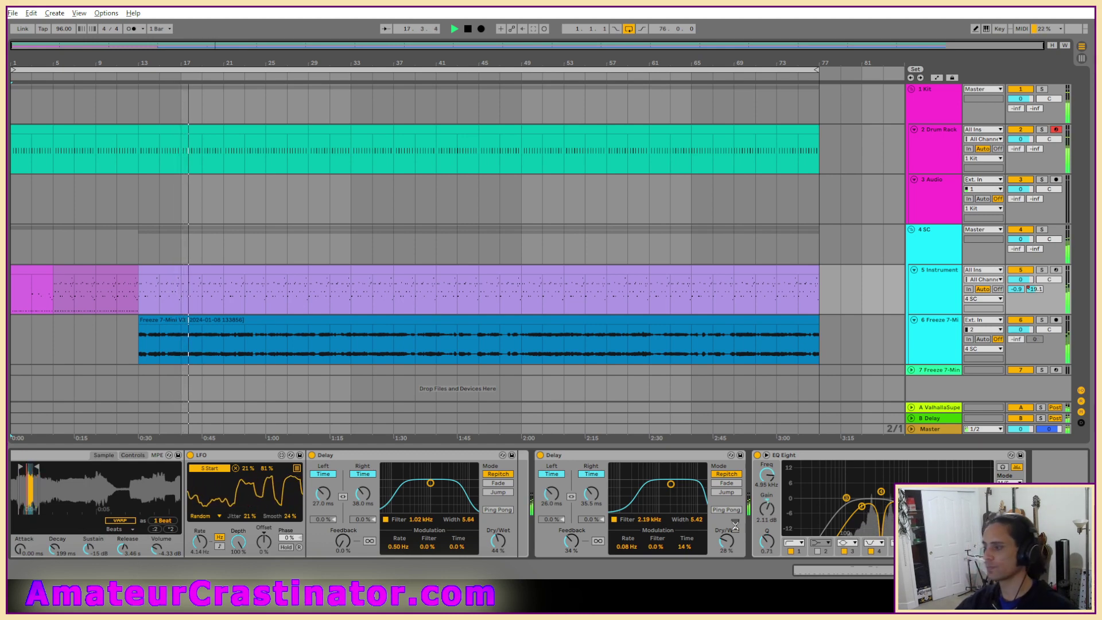
Delete the second Delay and switch EQ Eight to editing the mid channel.
{"action": "left_click", "coordinate": [341, 476]}
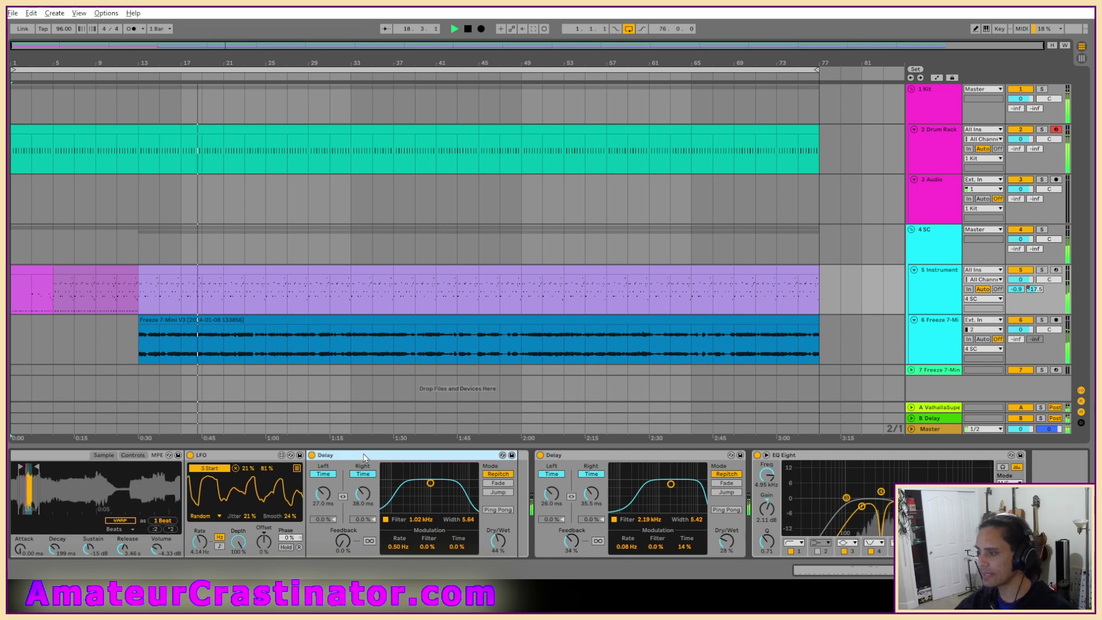
{"action": "left_click", "coordinate": [623, 457]}
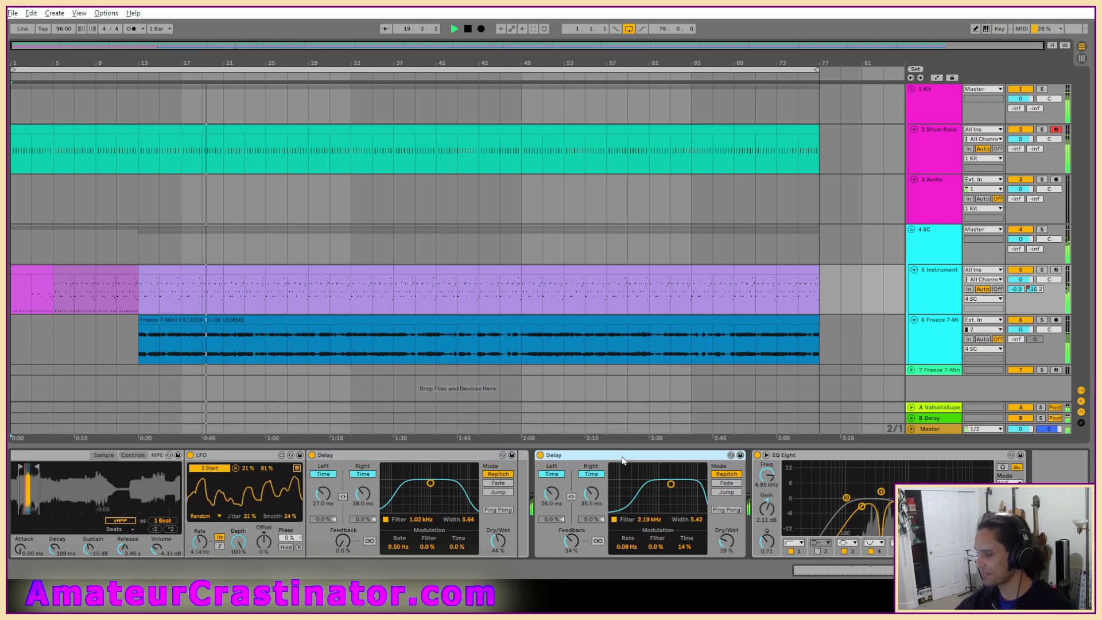
{"action": "key", "text": "Delete"}
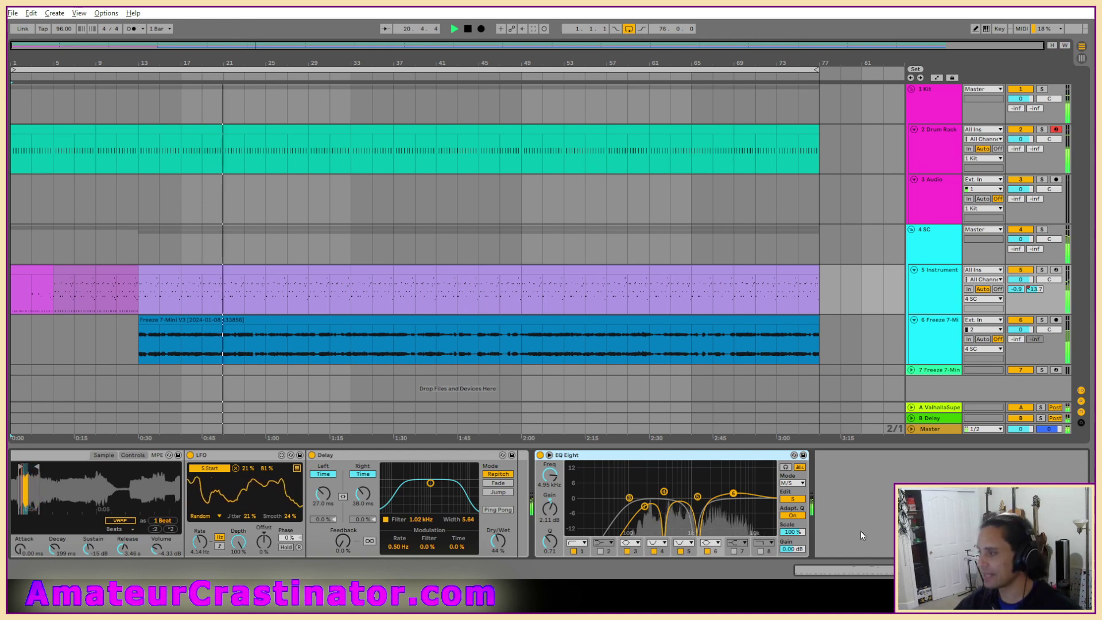
{"action": "left_click", "coordinate": [793, 499]}
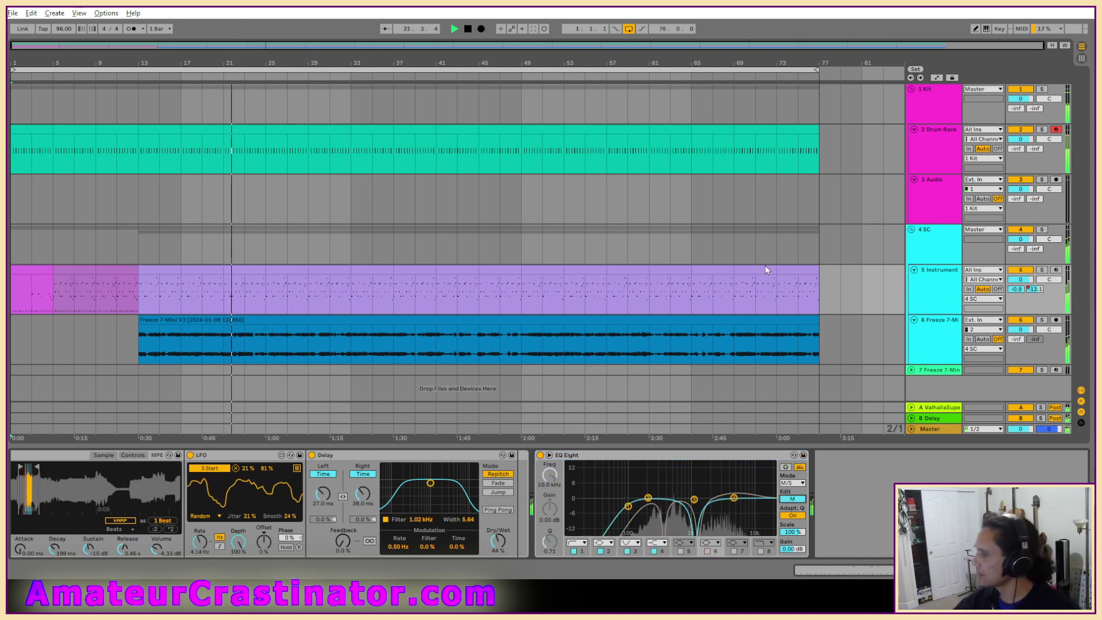
Show automation lanes, lower the Instrument Rack track's send A to -inf and open ValhallaSupermassive on return A.
{"action": "key", "text": "a"}
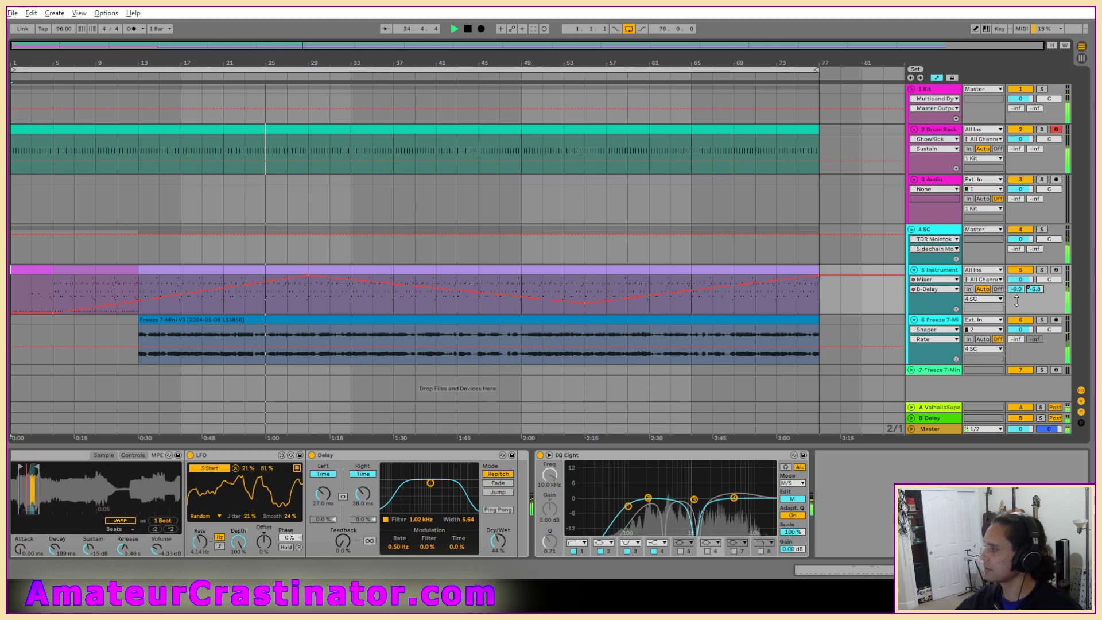
{"action": "left_click_drag", "start_coordinate": [1017, 290], "coordinate": [1017, 344]}
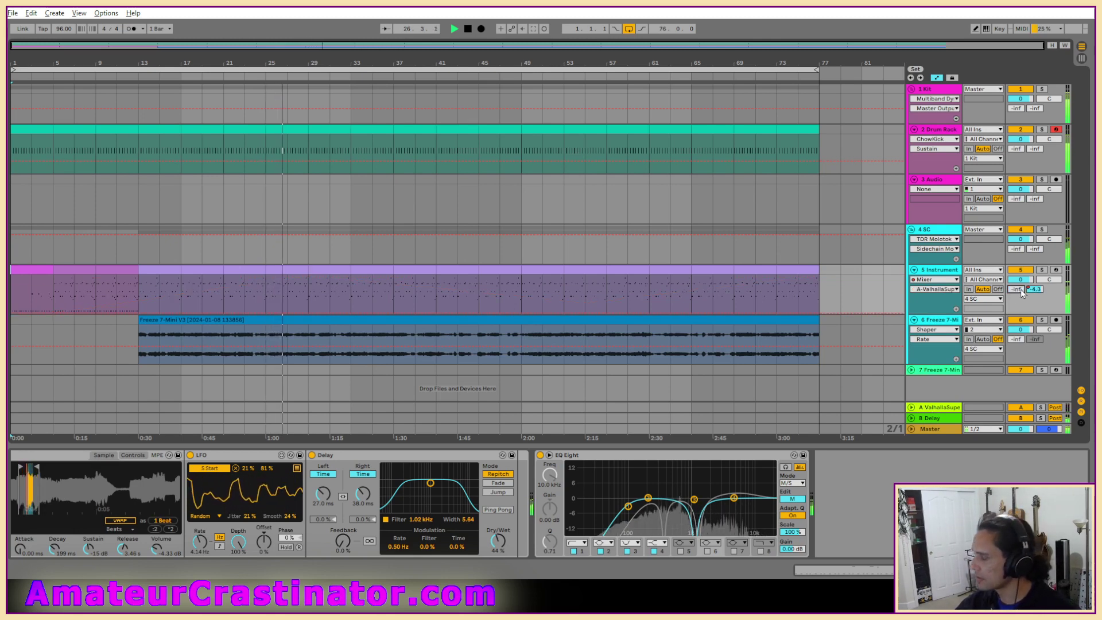
{"action": "left_click", "coordinate": [940, 410]}
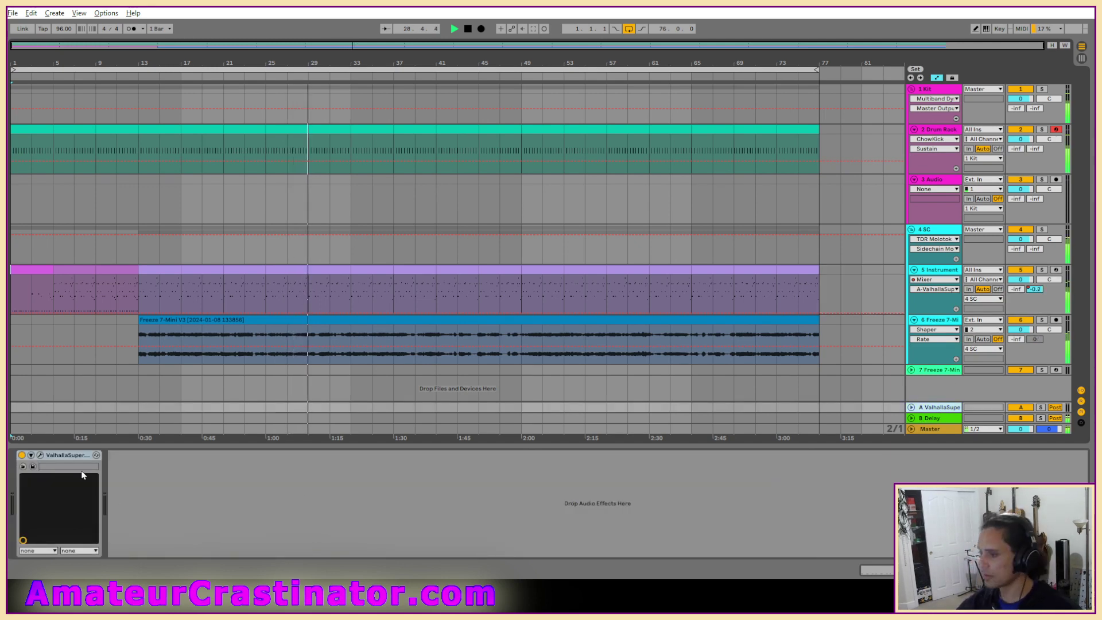
{"action": "left_click", "coordinate": [40, 454]}
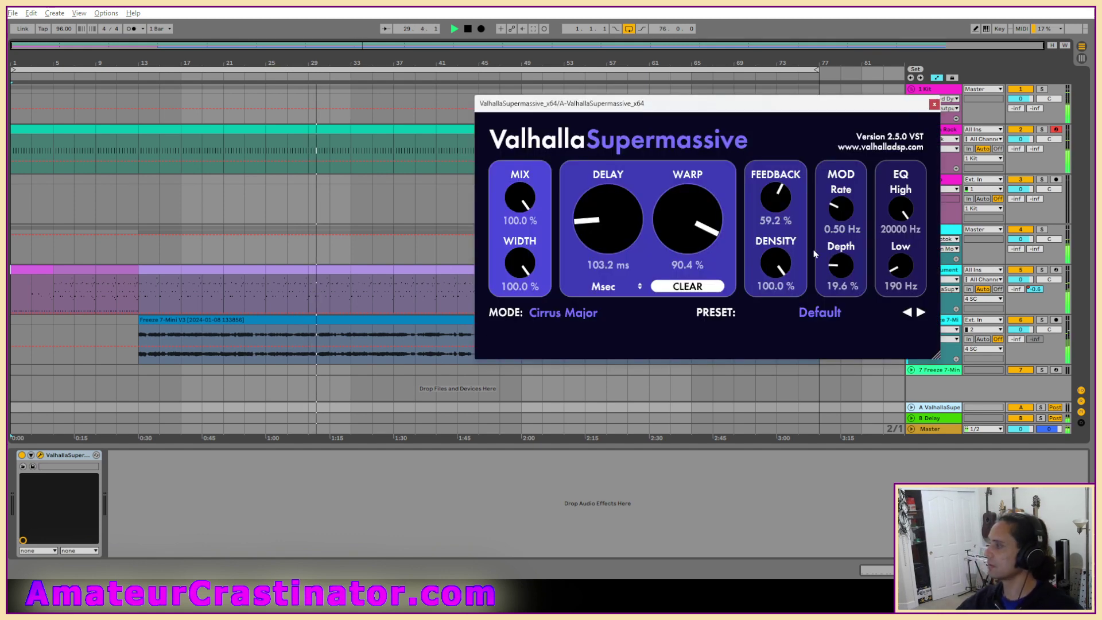
Raise the frozen audio track's send A to 0 dB and set Supermassive's delay to 76.8 ms, warp 75.2%, feedback 70.4%, EQ high 15960 Hz and low 60 Hz.
{"action": "left_click_drag", "start_coordinate": [1016, 339], "coordinate": [1016, 276]}
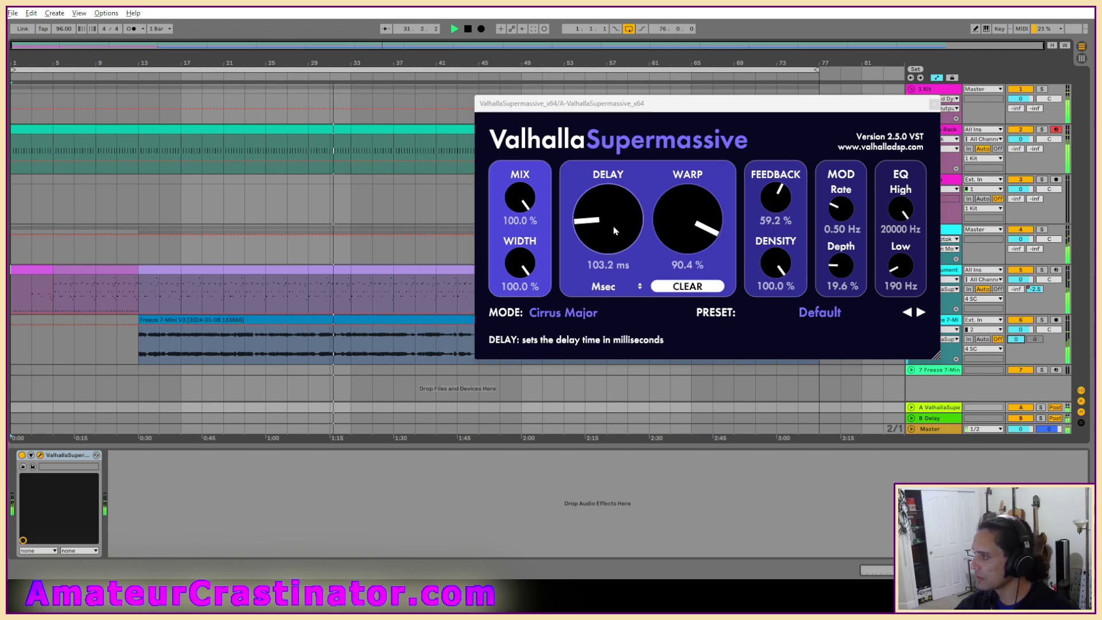
{"action": "left_click_drag", "start_coordinate": [610, 223], "coordinate": [613, 238]}
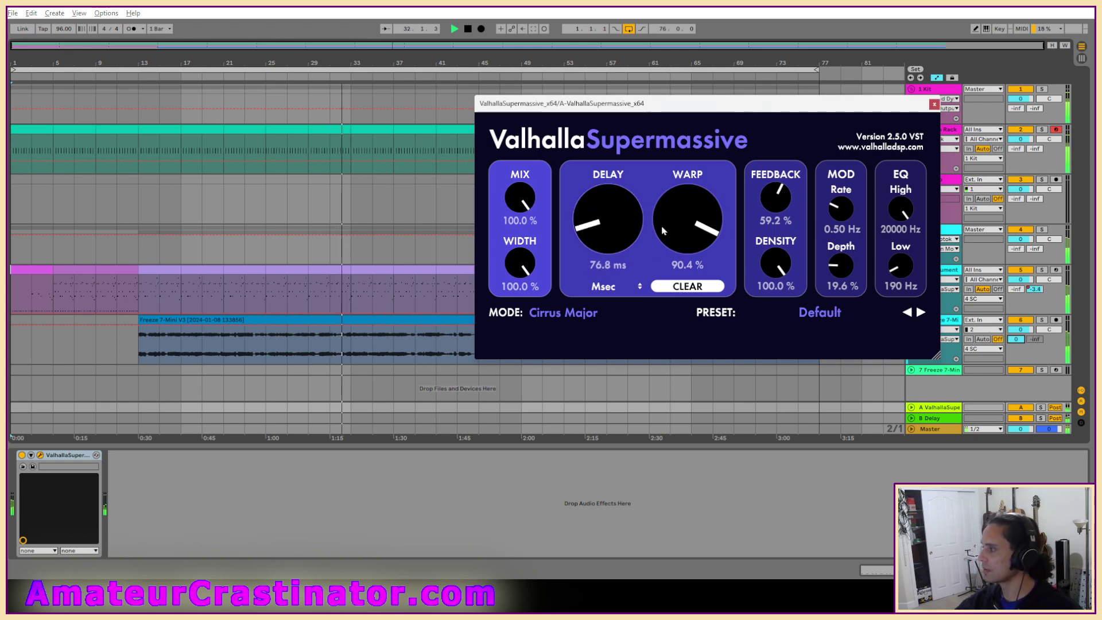
{"action": "left_click_drag", "start_coordinate": [689, 221], "coordinate": [689, 227]}
{"action": "left_click_drag", "start_coordinate": [777, 205], "coordinate": [779, 197]}
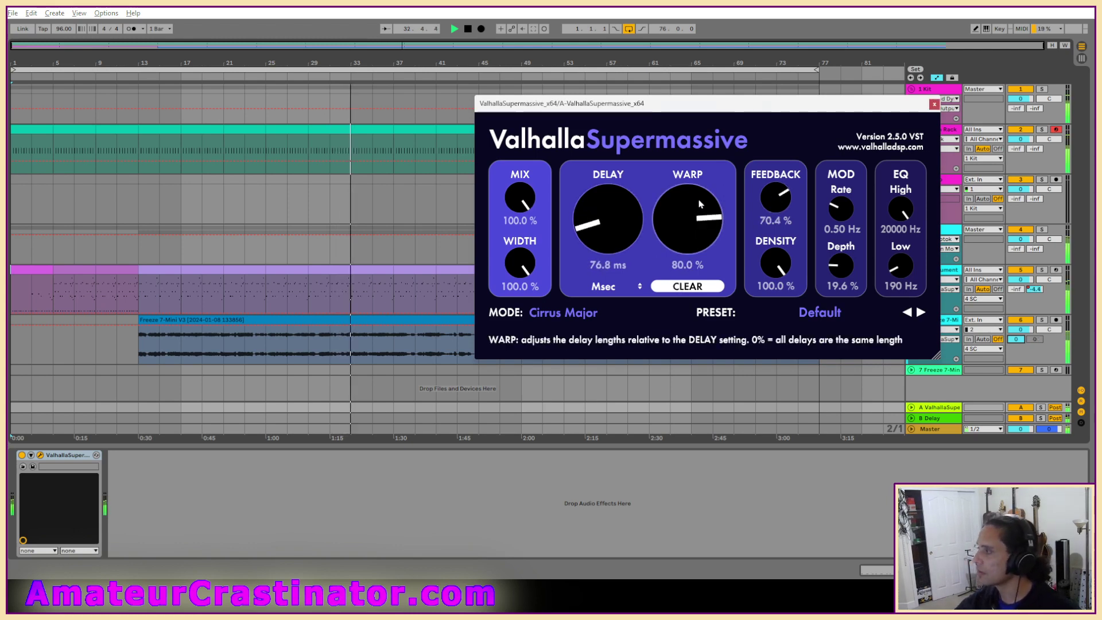
{"action": "left_click_drag", "start_coordinate": [689, 222], "coordinate": [689, 227]}
{"action": "left_click_drag", "start_coordinate": [901, 267], "coordinate": [904, 277]}
{"action": "left_click_drag", "start_coordinate": [901, 209], "coordinate": [901, 246]}
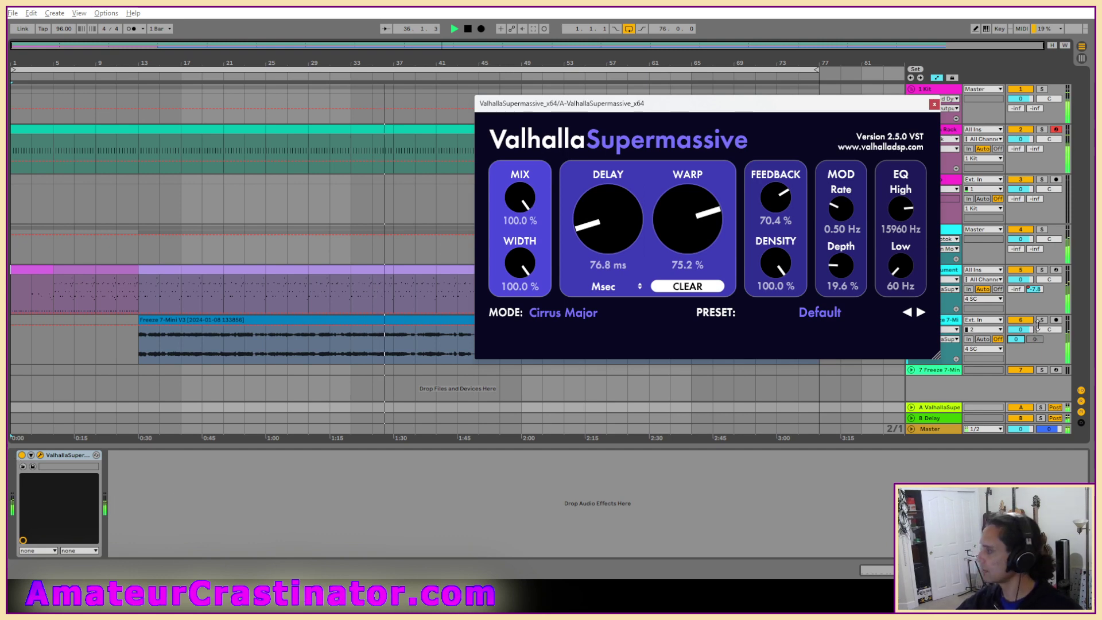
Reset the frozen track's send A to -inf, set the Instrument Rack track's send A to -1.3 dB, and close Supermassive with its mix at 76.8%.
{"action": "left_click", "coordinate": [1018, 341]}
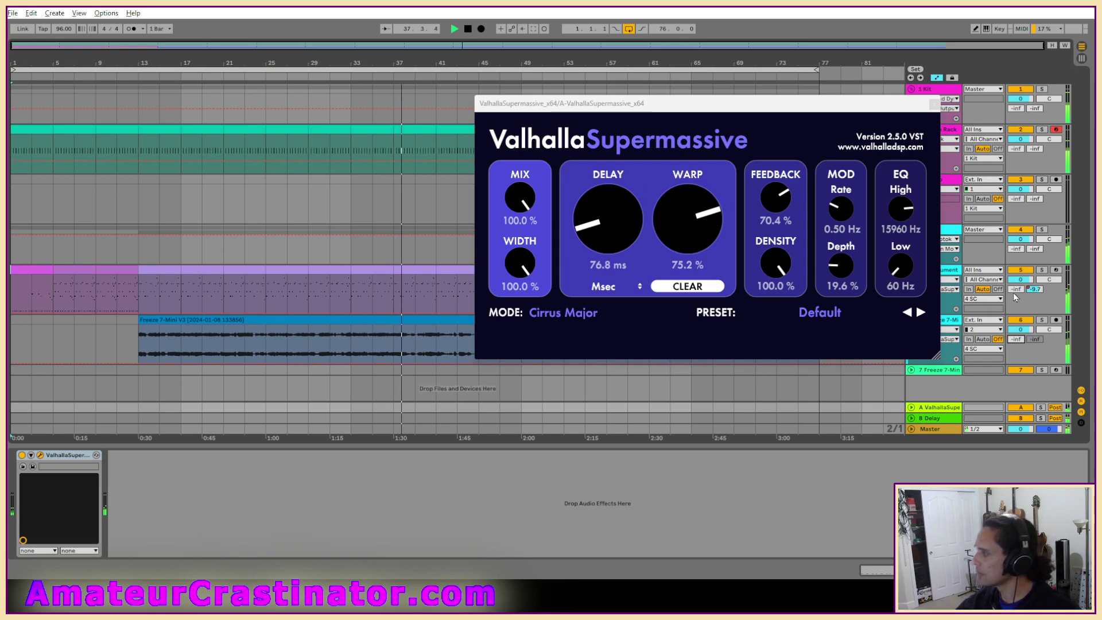
{"action": "left_click_drag", "start_coordinate": [1014, 291], "coordinate": [1014, 230]}
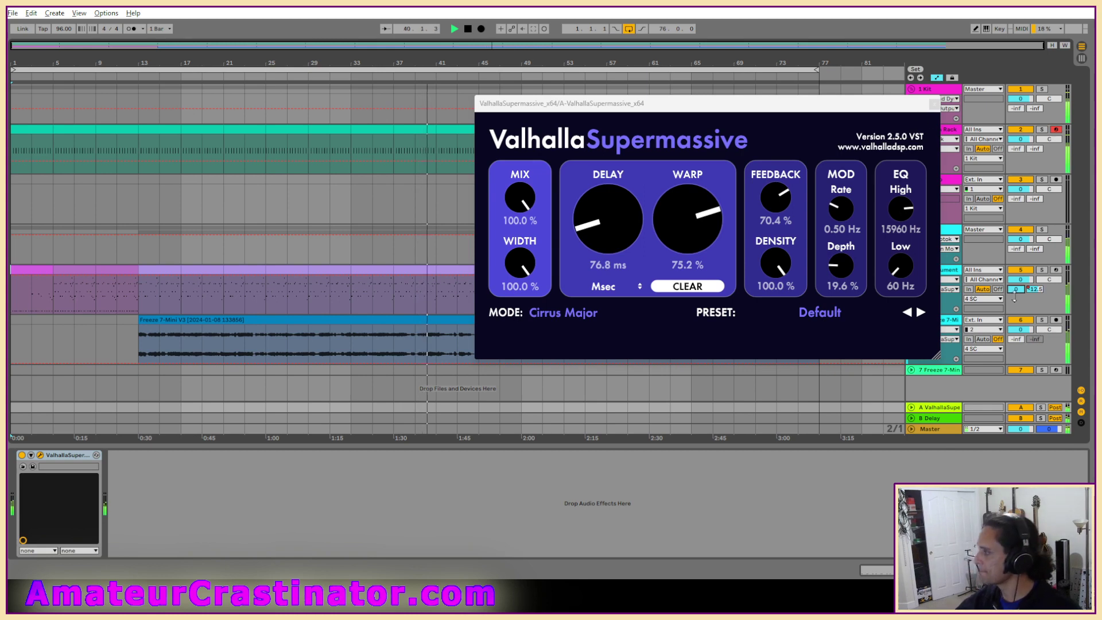
{"action": "left_click_drag", "start_coordinate": [521, 198], "coordinate": [524, 232]}
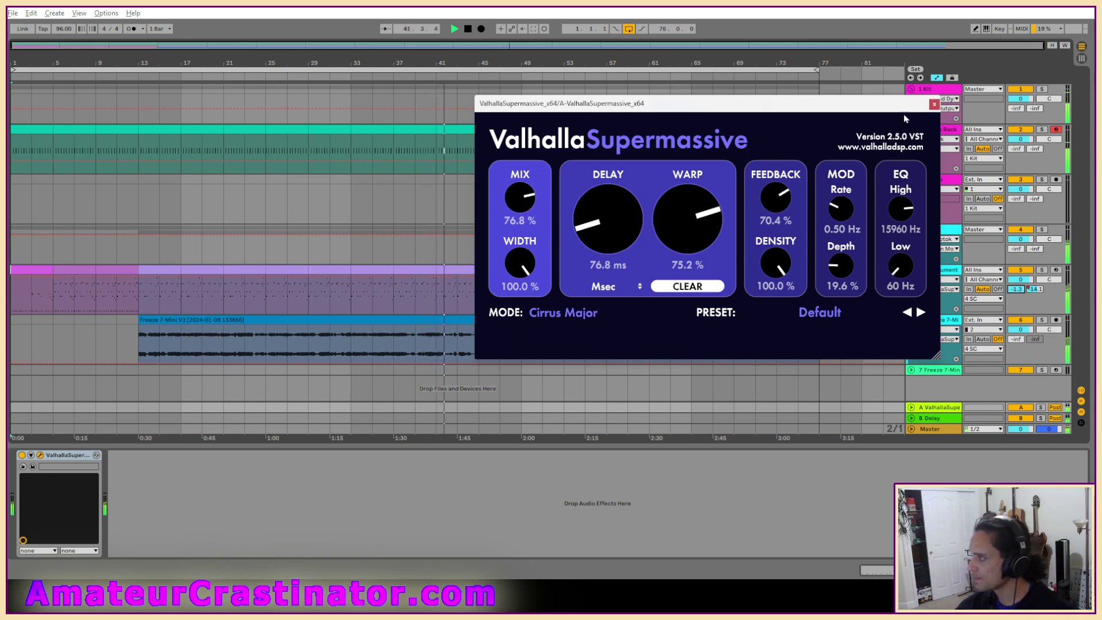
{"action": "left_click", "coordinate": [934, 104]}
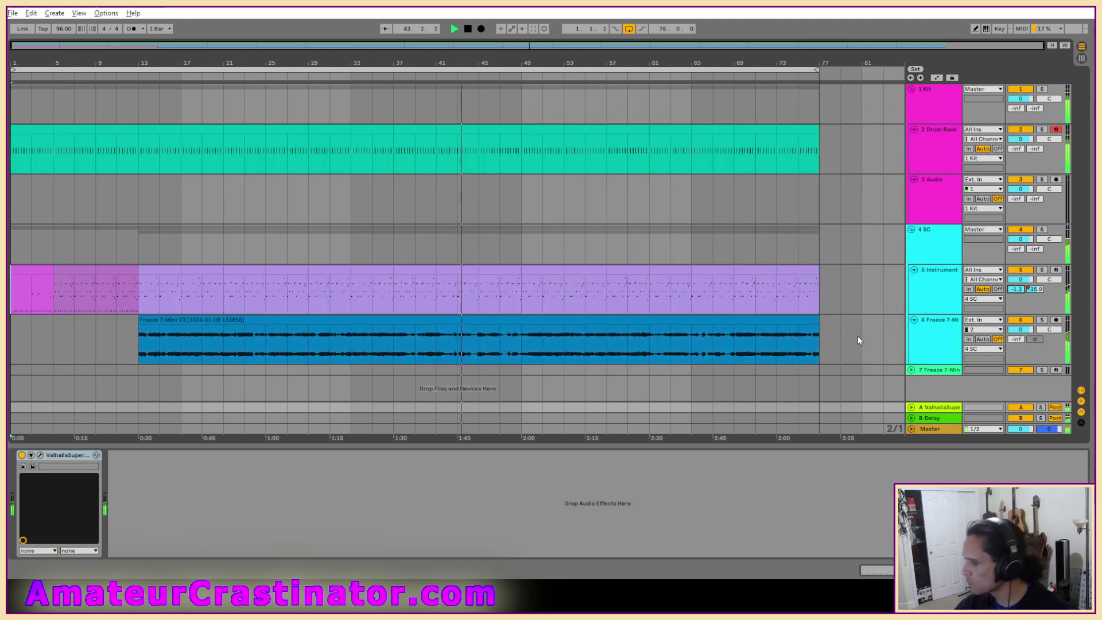
Show the Instrument Rack's chain list on track 5 and add Wavetable as a second chain below the Simpler chain.
{"action": "left_click", "coordinate": [919, 303]}
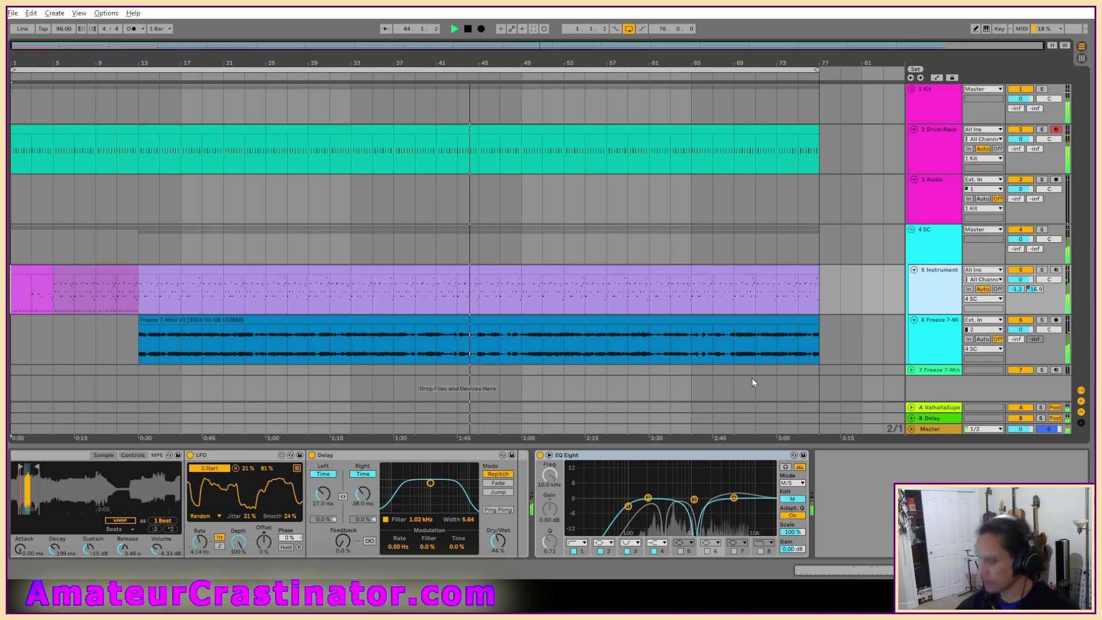
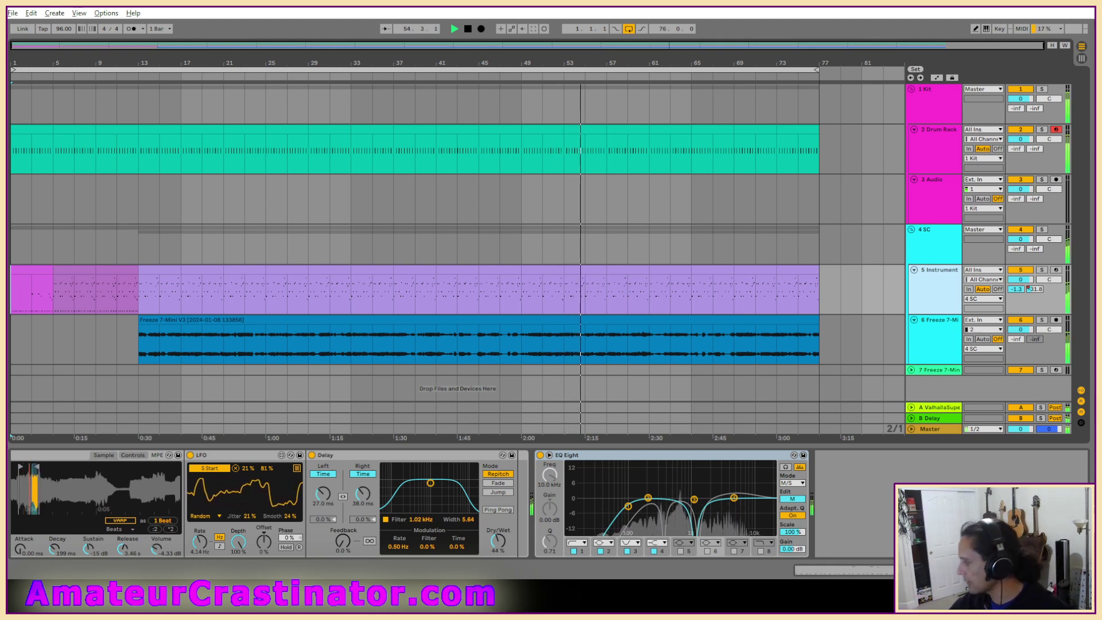
{"action": "scroll", "coordinate": [150, 508], "scroll_direction": "left", "scroll_amount": 5}
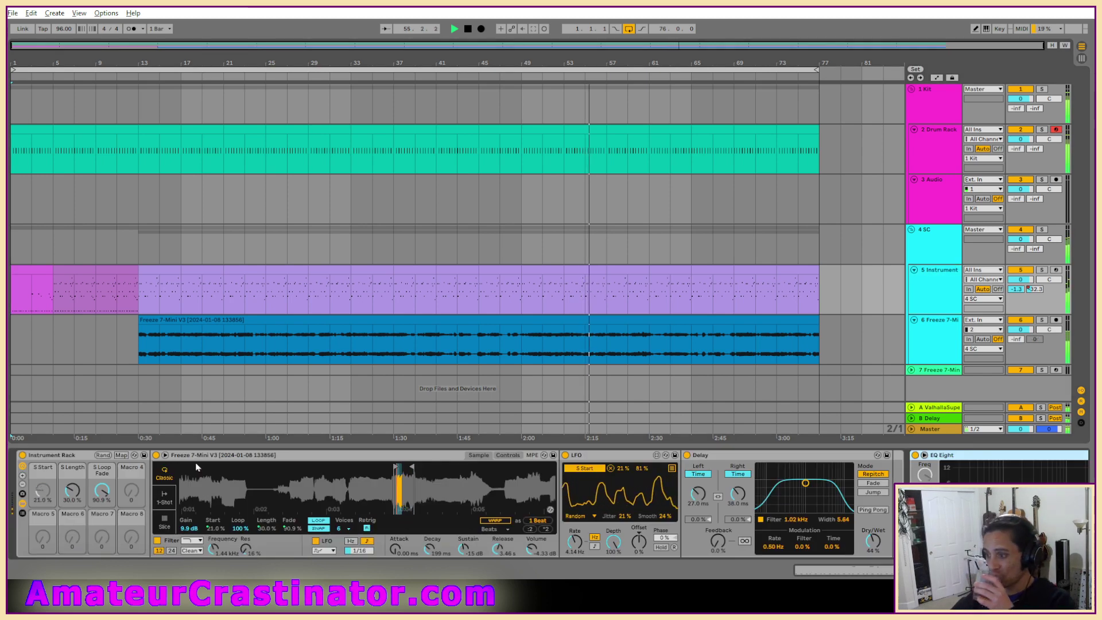
{"action": "left_click", "coordinate": [332, 460]}
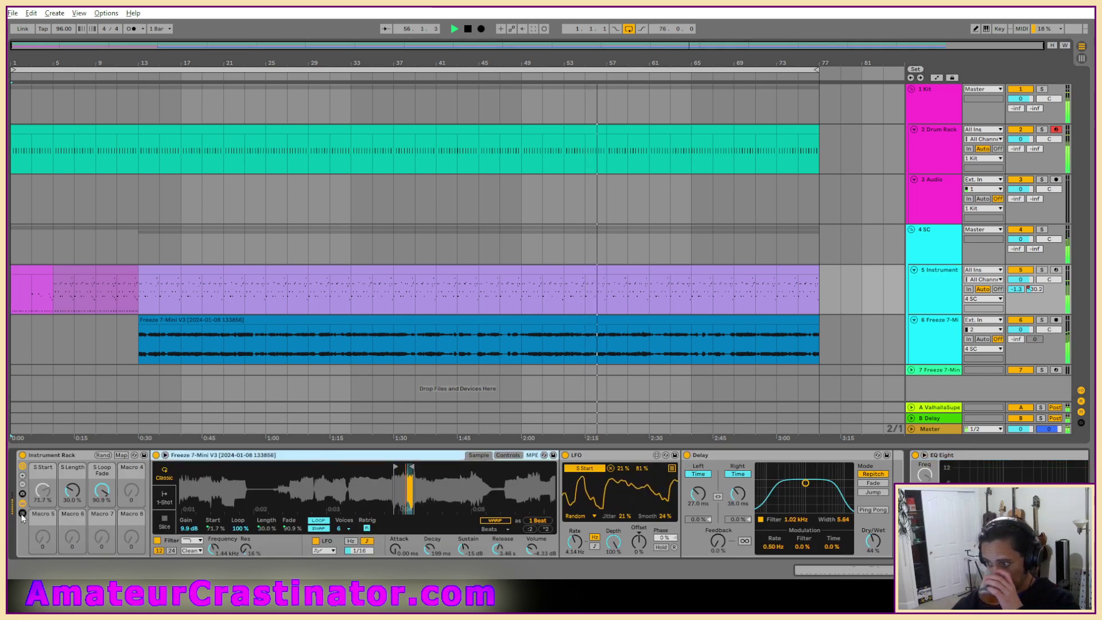
{"action": "left_click", "coordinate": [22, 513]}
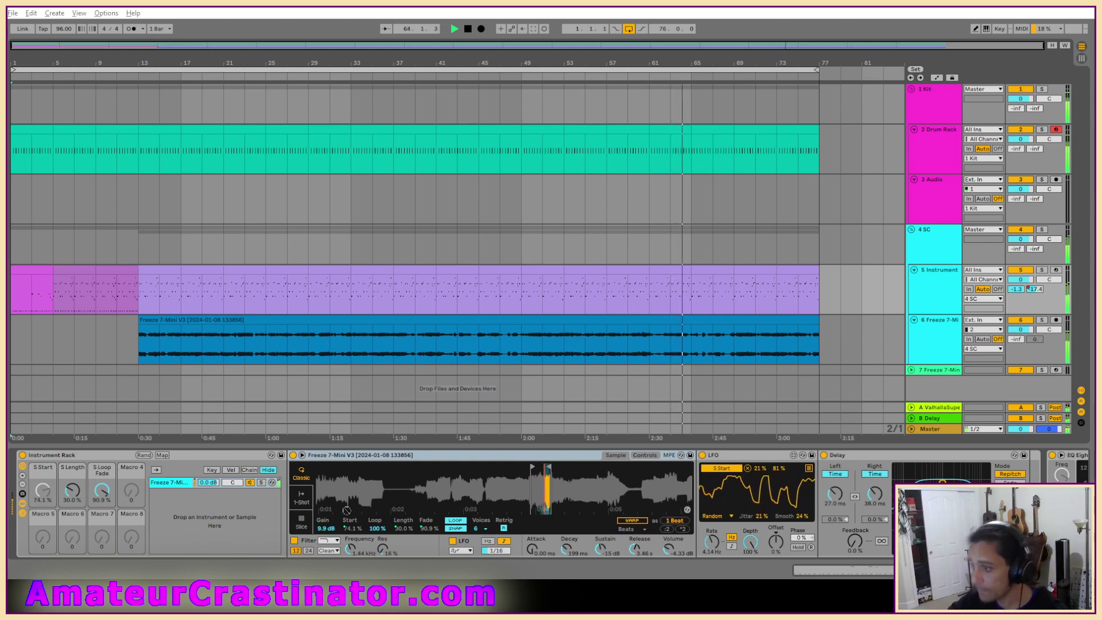
{"action": "left_click_drag", "start_coordinate": [347, 511], "coordinate": [216, 515]}
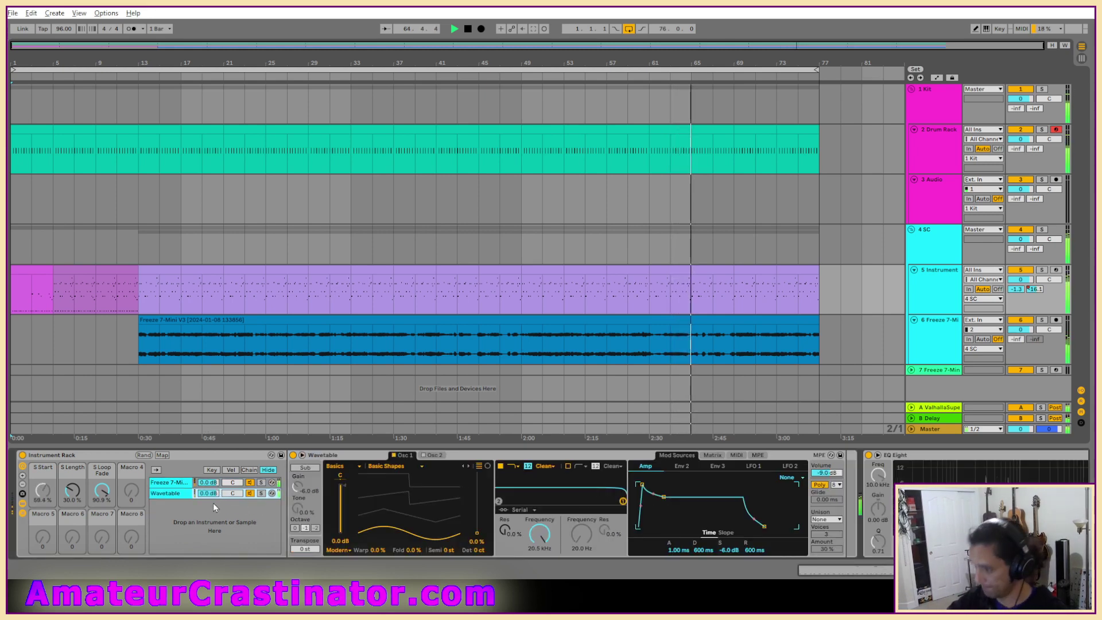
Set Wavetable's oscillator 1 to the Retro category's Echoes table at 65% position, tuned to -12 semitones.
{"action": "left_click", "coordinate": [377, 466]}
{"action": "left_click", "coordinate": [342, 467]}
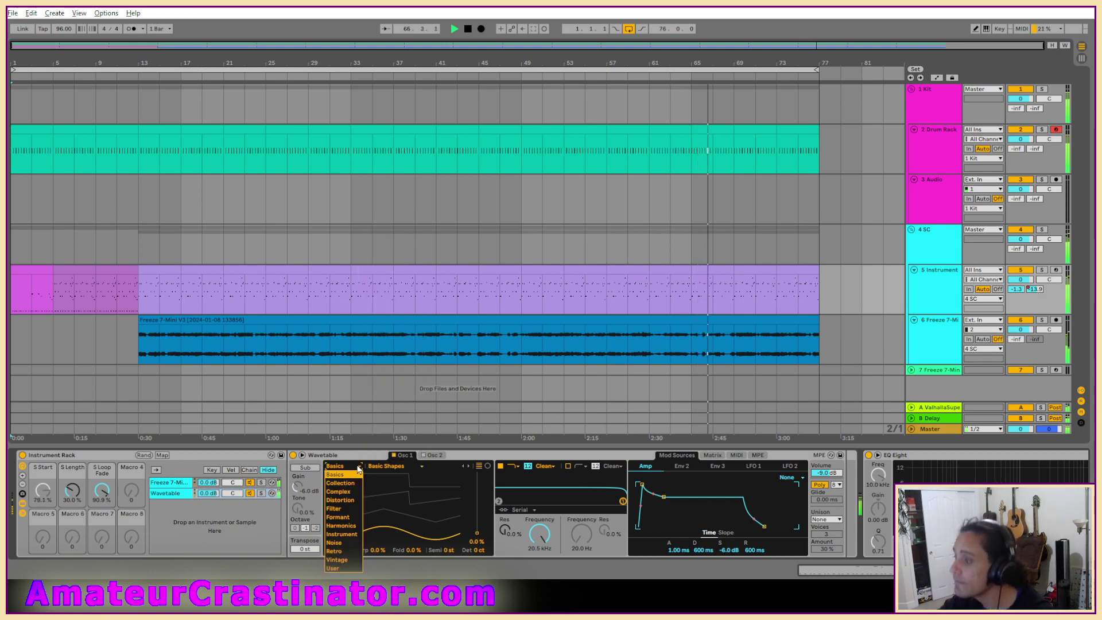
{"action": "left_click", "coordinate": [332, 551]}
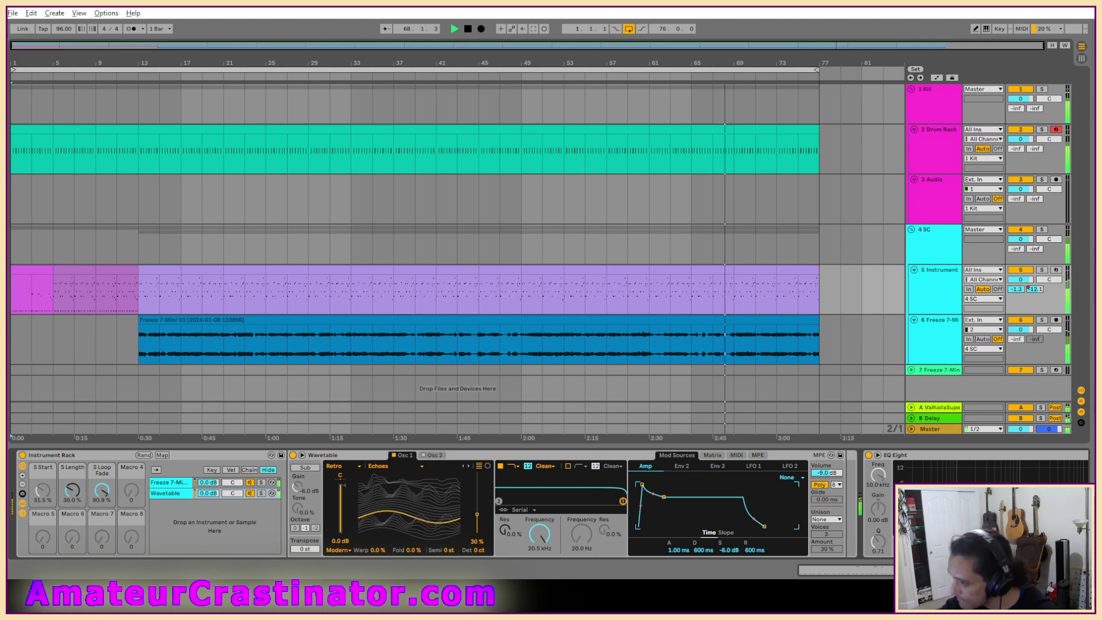
{"action": "left_click", "coordinate": [454, 551]}
{"action": "type", "text": "-12"}
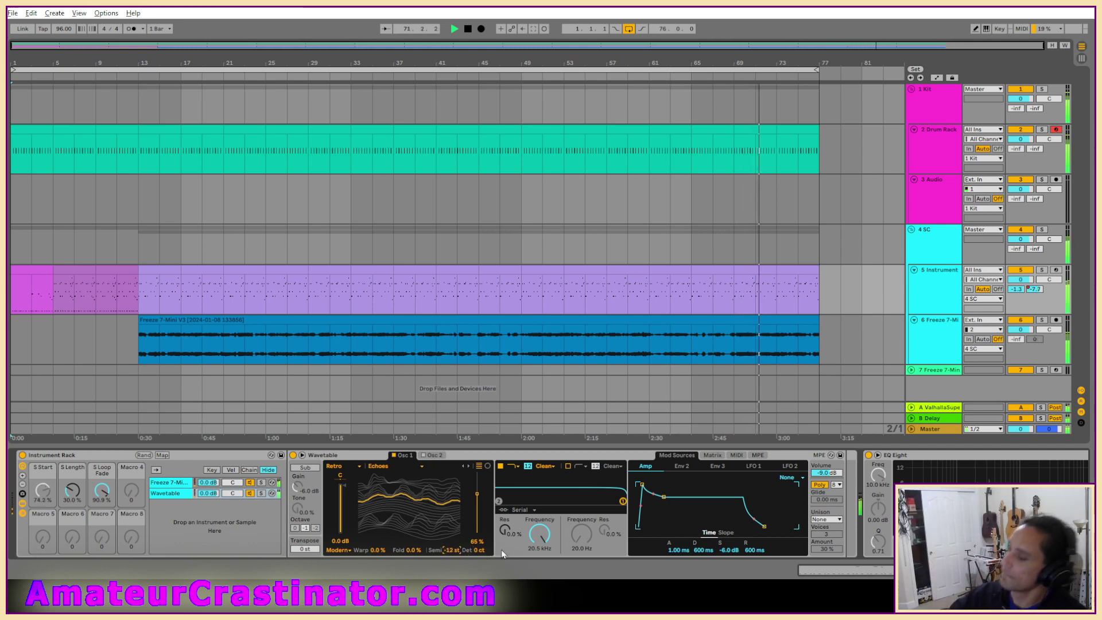
Set Wavetable's first filter to 426 Hz with 25% resonance, and the amp envelope's sustain to -47 dB and release to 471 ms.
{"action": "left_click_drag", "start_coordinate": [540, 534], "coordinate": [540, 597]}
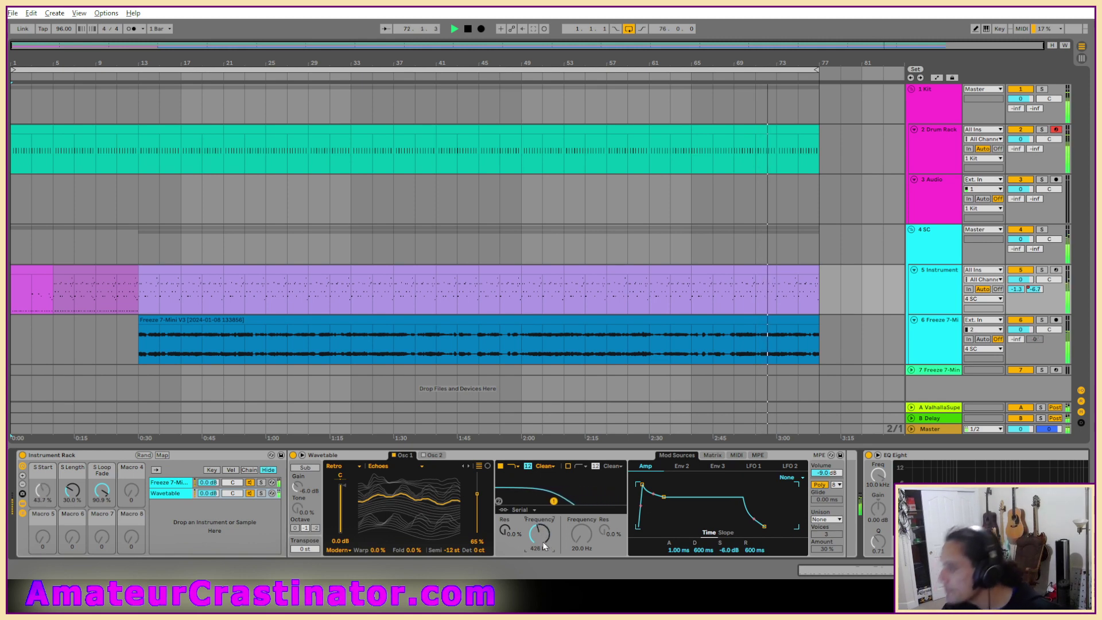
{"action": "left_click_drag", "start_coordinate": [505, 531], "coordinate": [505, 507]}
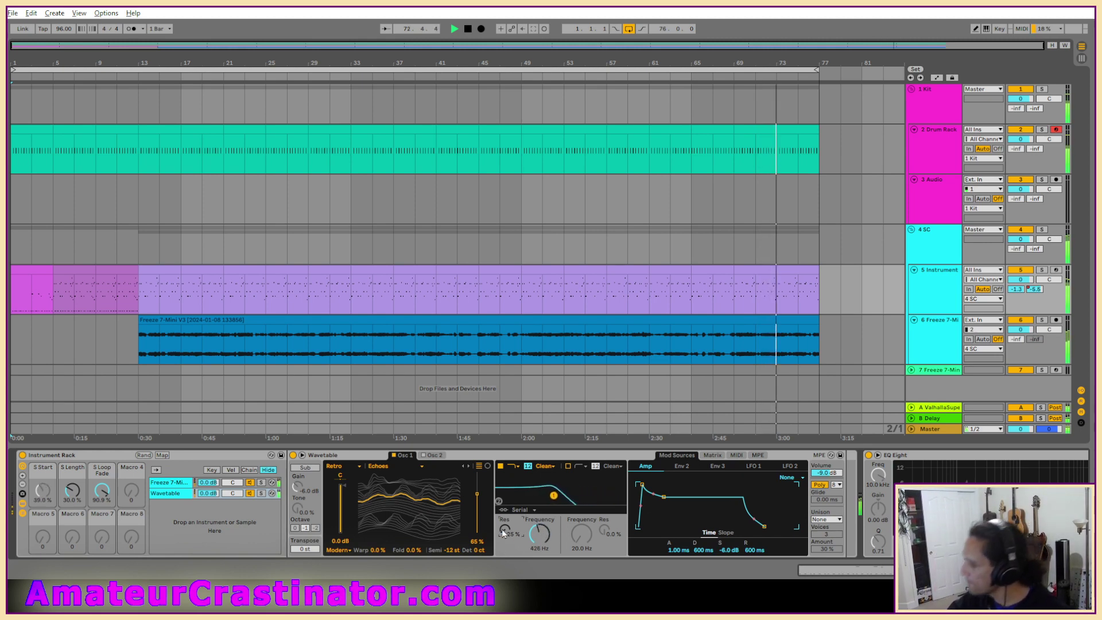
{"action": "left_click_drag", "start_coordinate": [730, 551], "coordinate": [730, 600]}
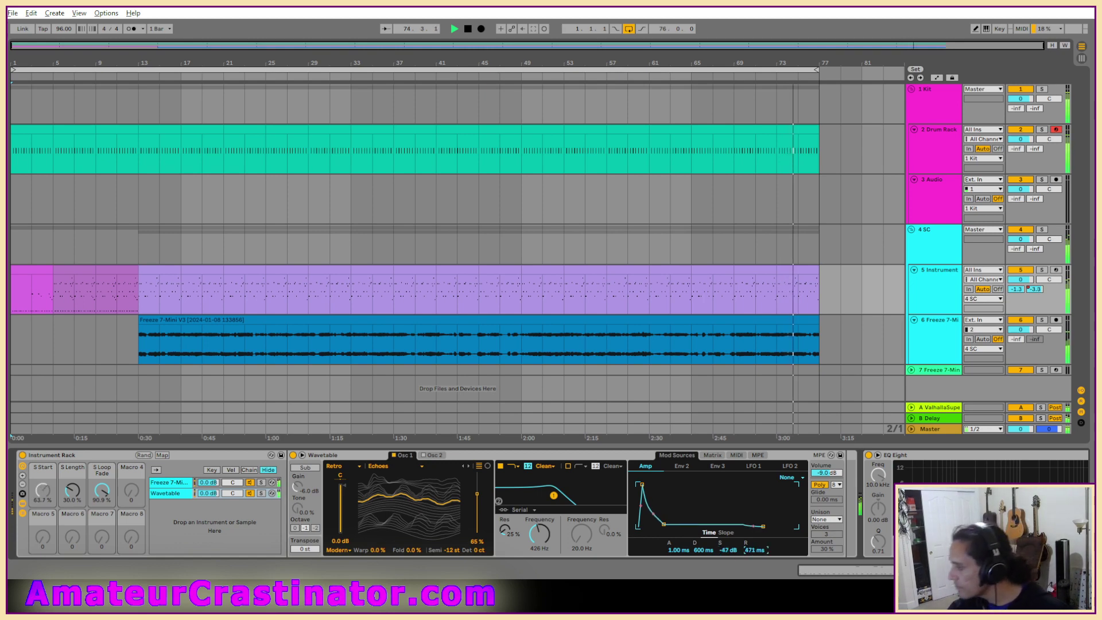
Set Wavetable's amp envelope to 344 ms decay, -77 dB sustain and 424 ms release, and Env 2 to 167 ms decay and 84.6 ms release.
{"action": "left_click_drag", "start_coordinate": [729, 554], "coordinate": [700, 554]}
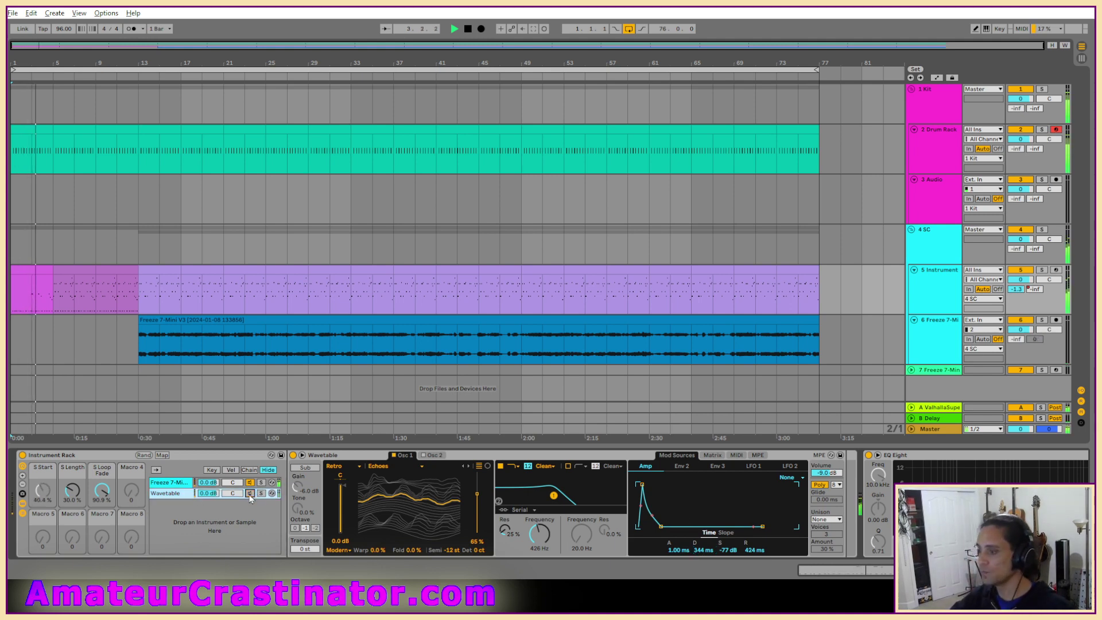
{"action": "left_click", "coordinate": [683, 467]}
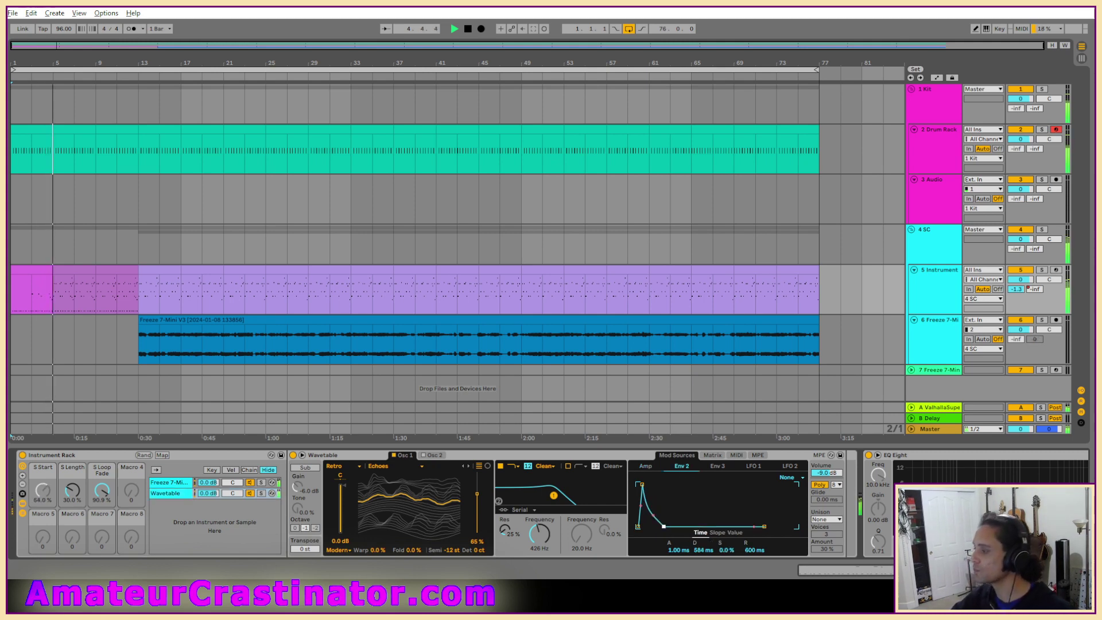
{"action": "left_click_drag", "start_coordinate": [696, 550], "coordinate": [696, 555]}
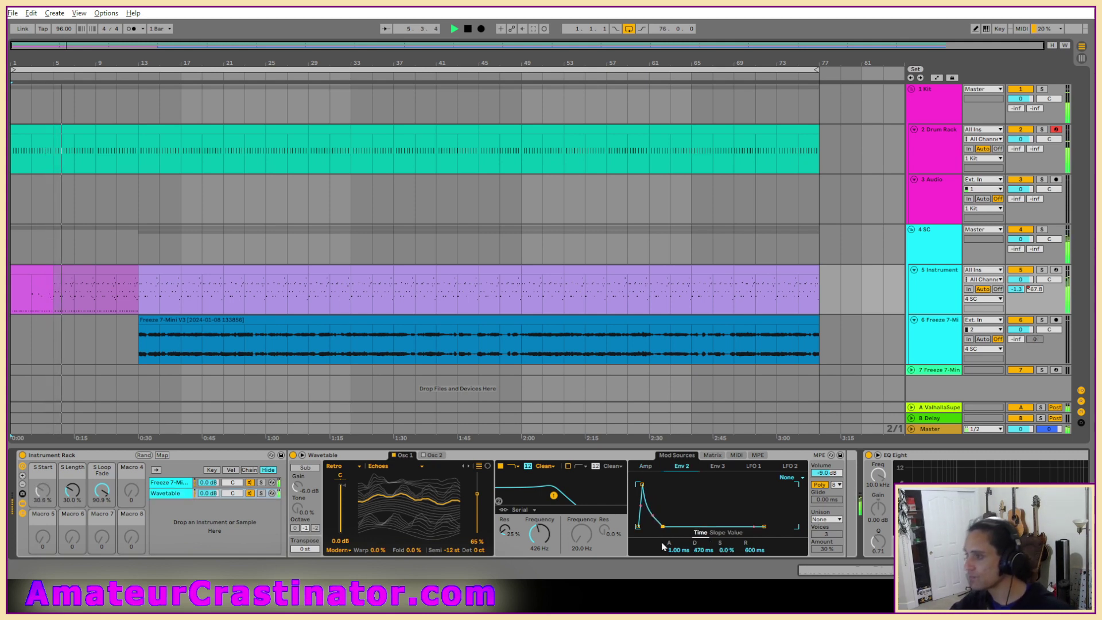
{"action": "left_click_drag", "start_coordinate": [698, 552], "coordinate": [755, 557]}
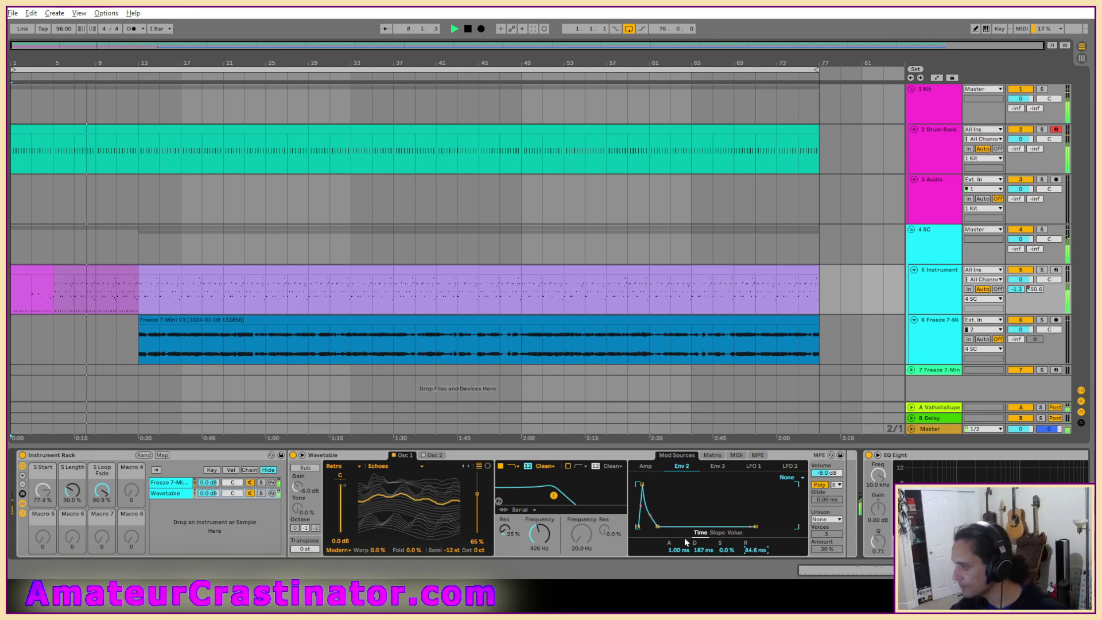
Route Env 2 to Wavetable's Filter 1 frequency in the modulation matrix with an amount of 14.
{"action": "left_click", "coordinate": [720, 457]}
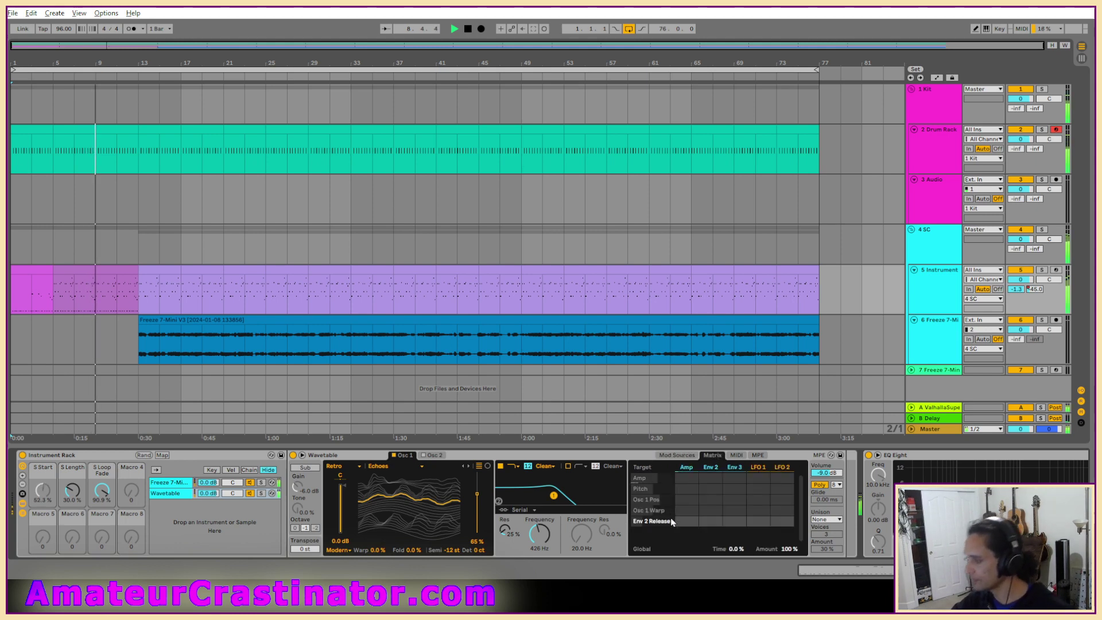
{"action": "left_click", "coordinate": [541, 534]}
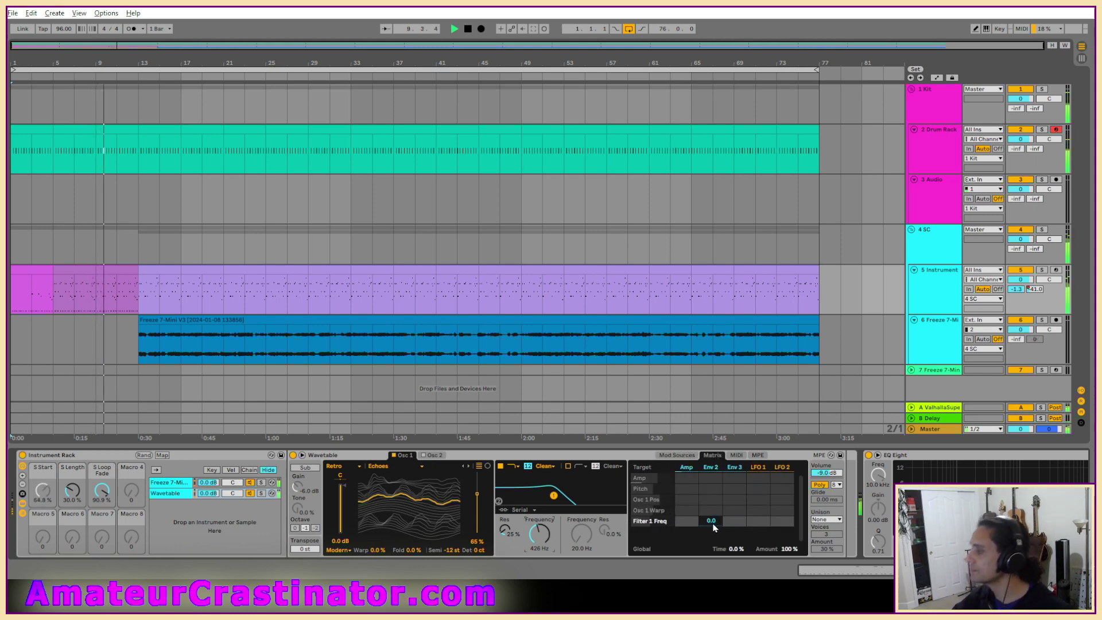
{"action": "left_click_drag", "start_coordinate": [711, 520], "coordinate": [712, 519]}
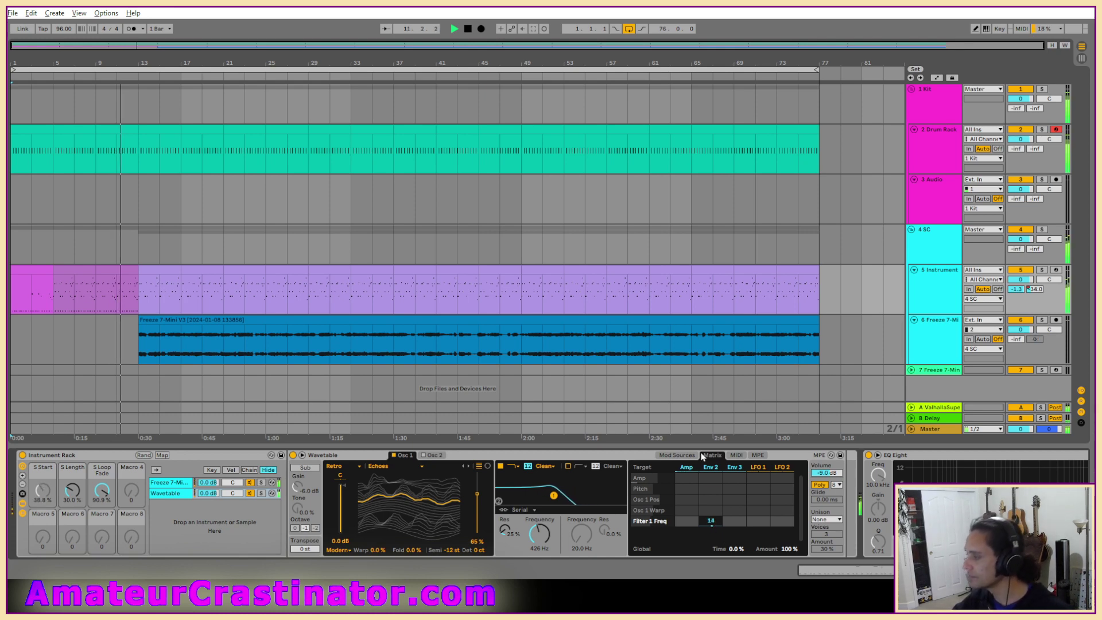
Set Env 2's decay to 231 ms and release to 165 ms, raise Filter 1's resonance to 29%, and compare the sound with the Wavetable chain muted.
{"action": "left_click", "coordinate": [677, 455]}
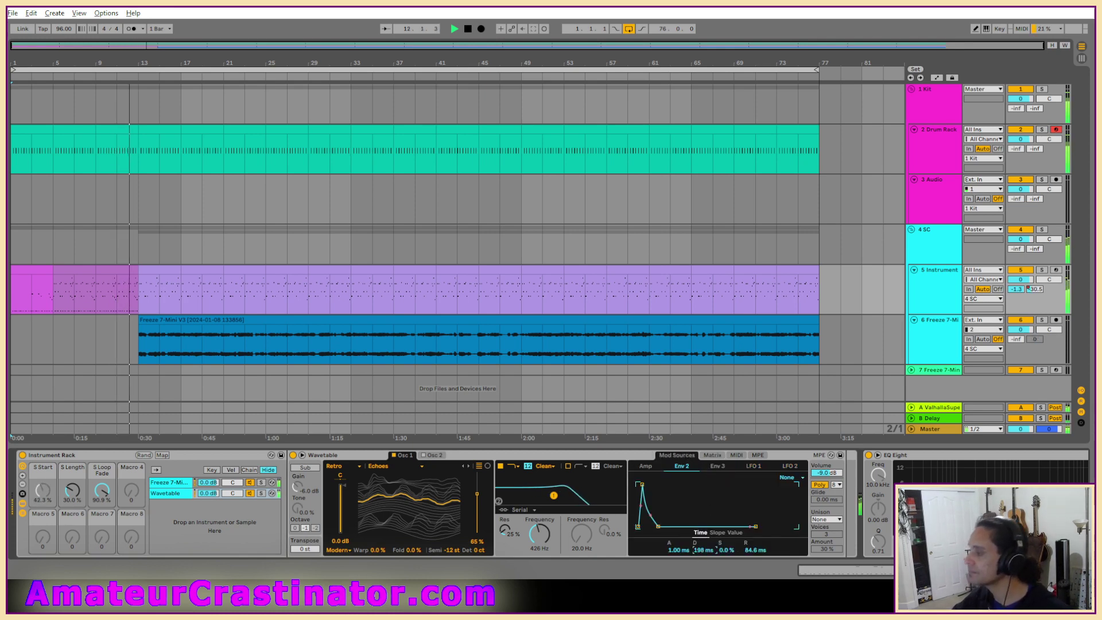
{"action": "left_click_drag", "start_coordinate": [752, 549], "coordinate": [751, 544]}
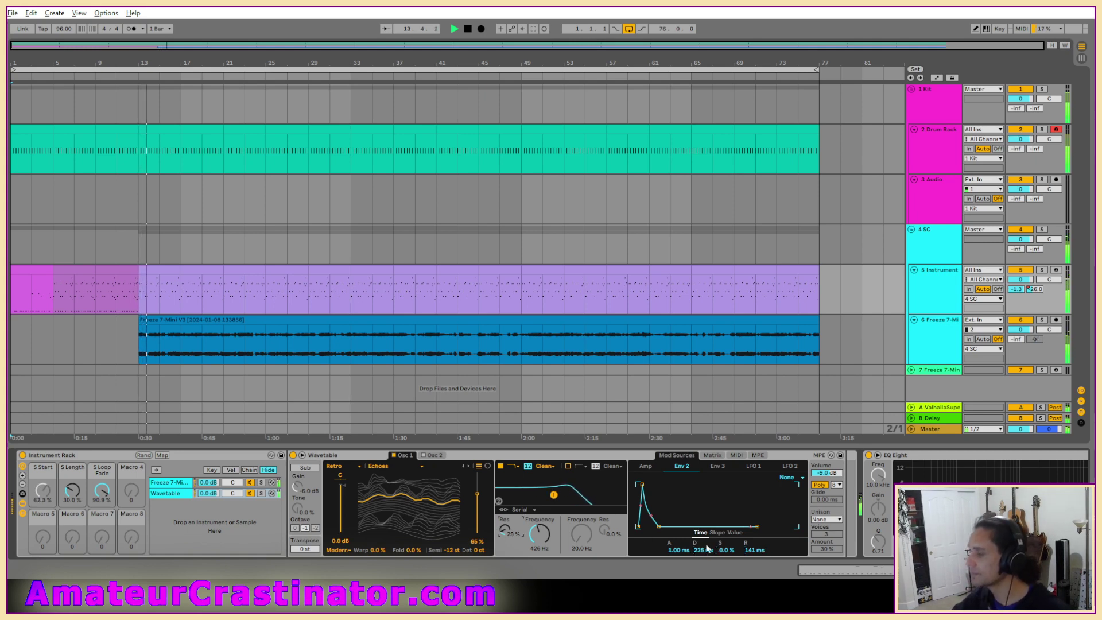
{"action": "left_click_drag", "start_coordinate": [696, 549], "coordinate": [696, 548]}
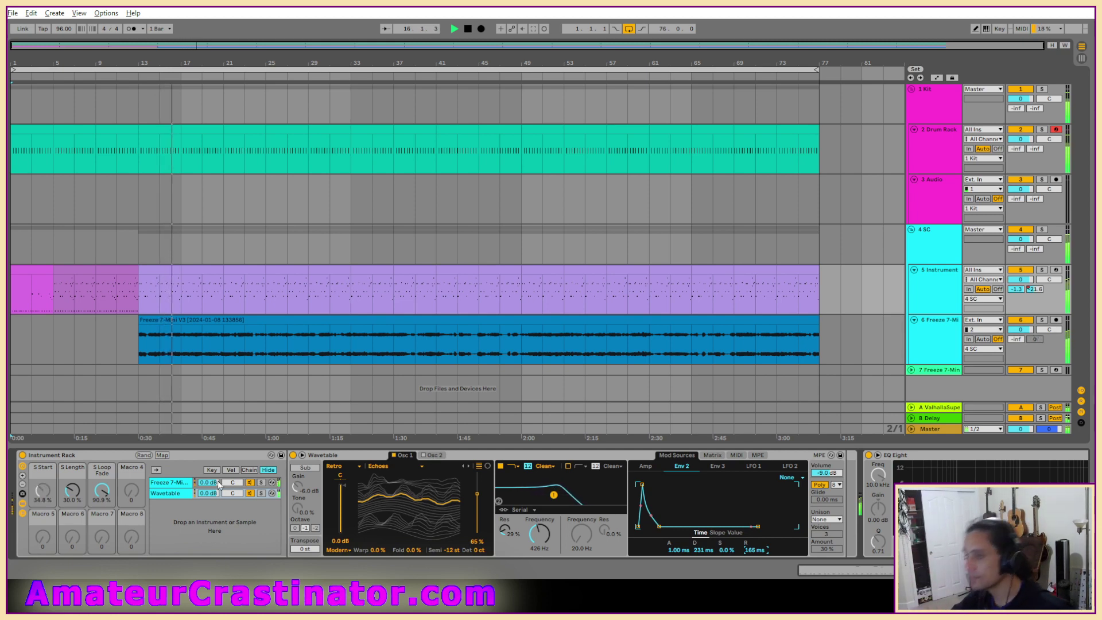
{"action": "left_click", "coordinate": [250, 495]}
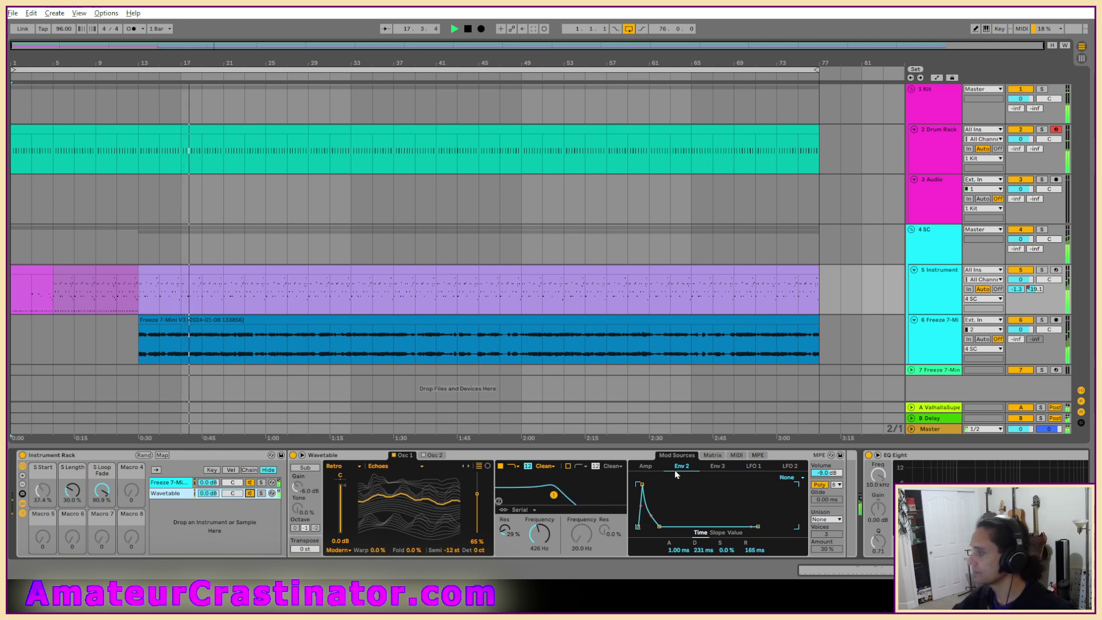
Set Wavetable's amp envelope decay to 227 ms and release to 400 ms, its volume to -9.8 dB, and its unison mode to Classic.
{"action": "left_click", "coordinate": [646, 466]}
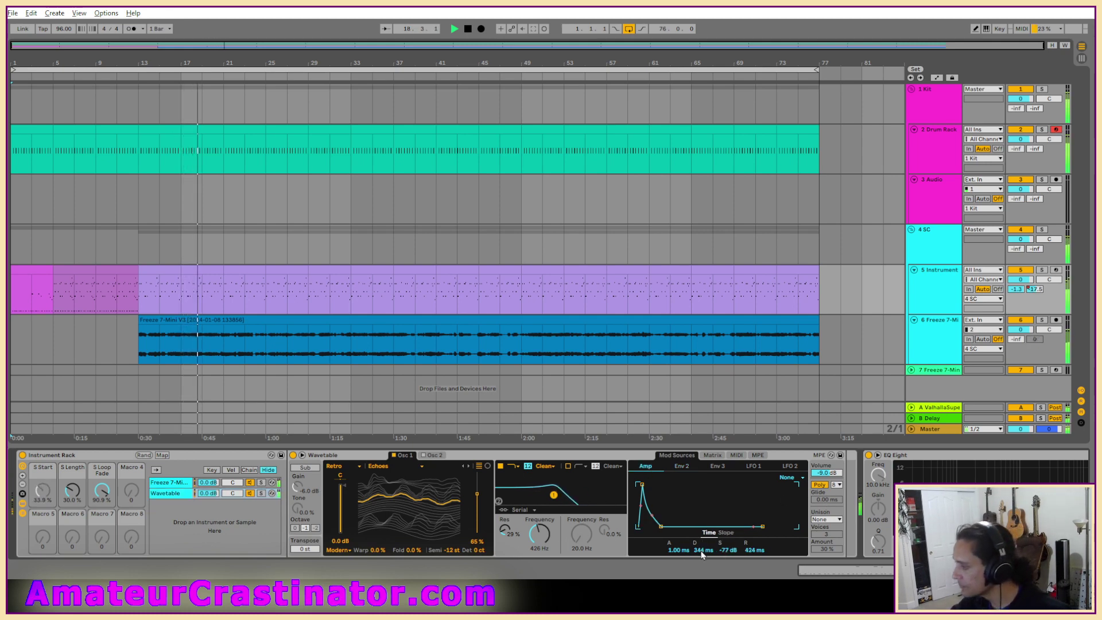
{"action": "left_click_drag", "start_coordinate": [703, 554], "coordinate": [703, 568]}
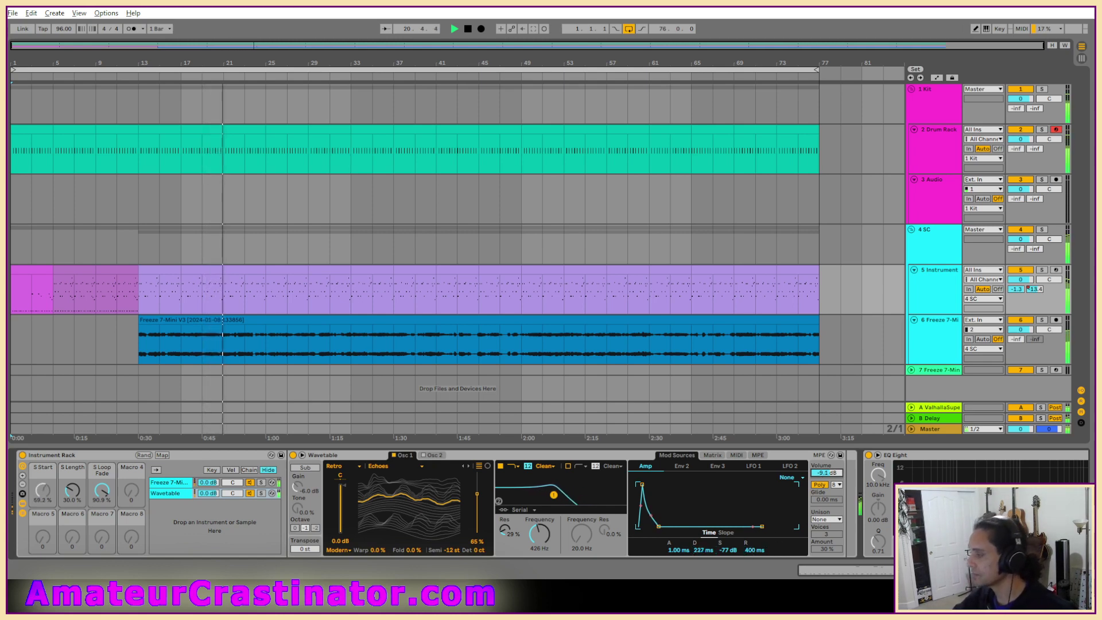
{"action": "left_click_drag", "start_coordinate": [823, 474], "coordinate": [822, 478]}
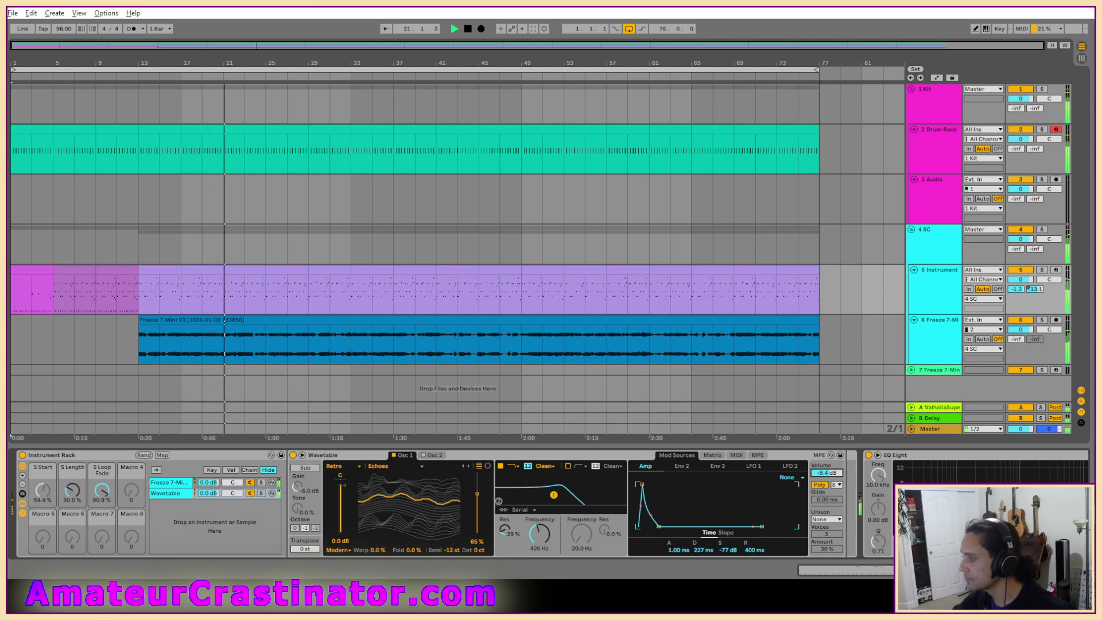
{"action": "left_click", "coordinate": [827, 519]}
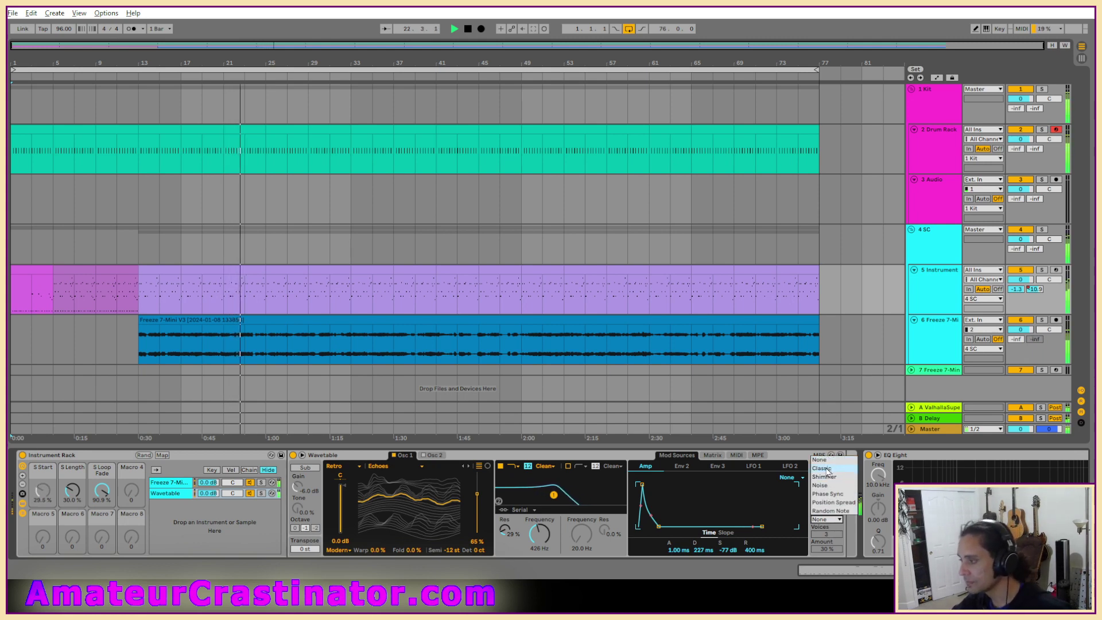
{"action": "left_click", "coordinate": [826, 468]}
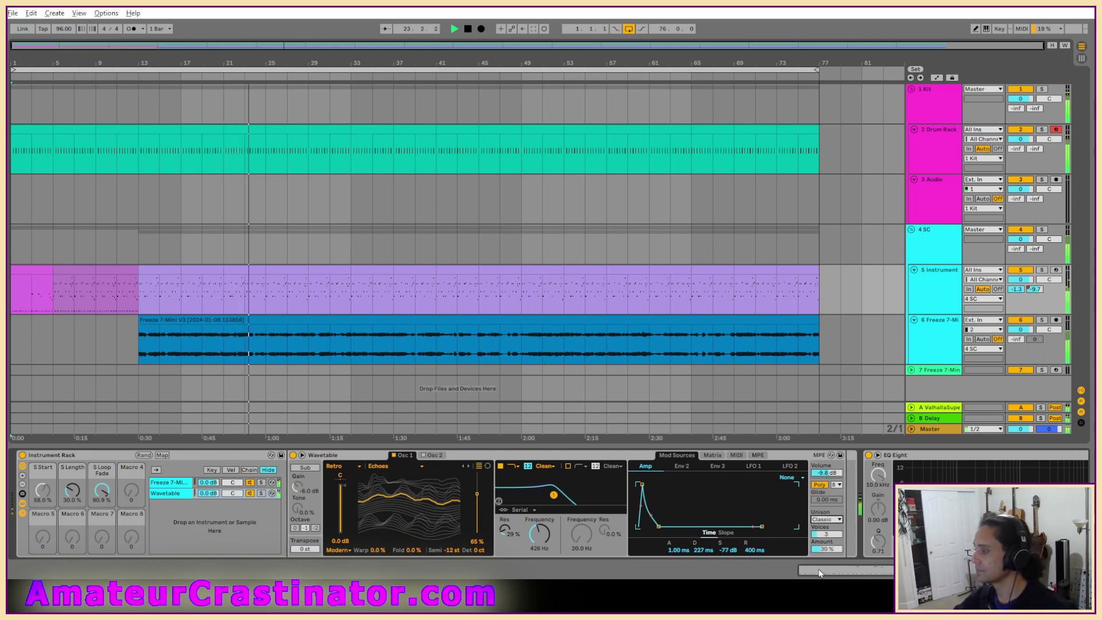
Turn on Wavetable's oscillator 2 and set it to the Retro category's Harmonics 1 table at 35% position.
{"action": "left_click", "coordinate": [432, 456]}
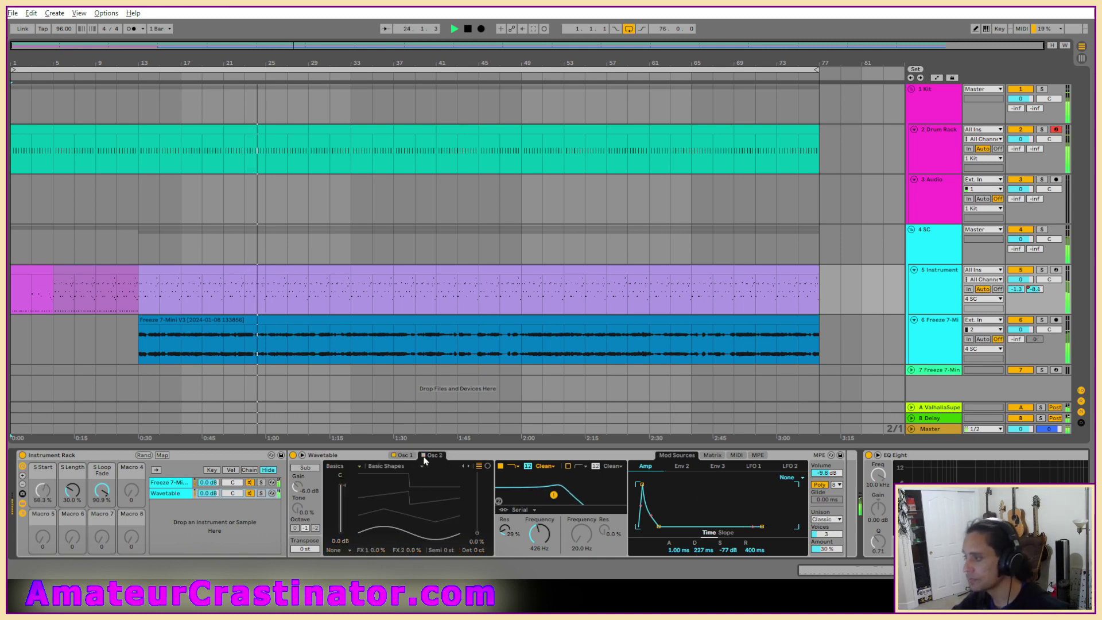
{"action": "left_click", "coordinate": [402, 466]}
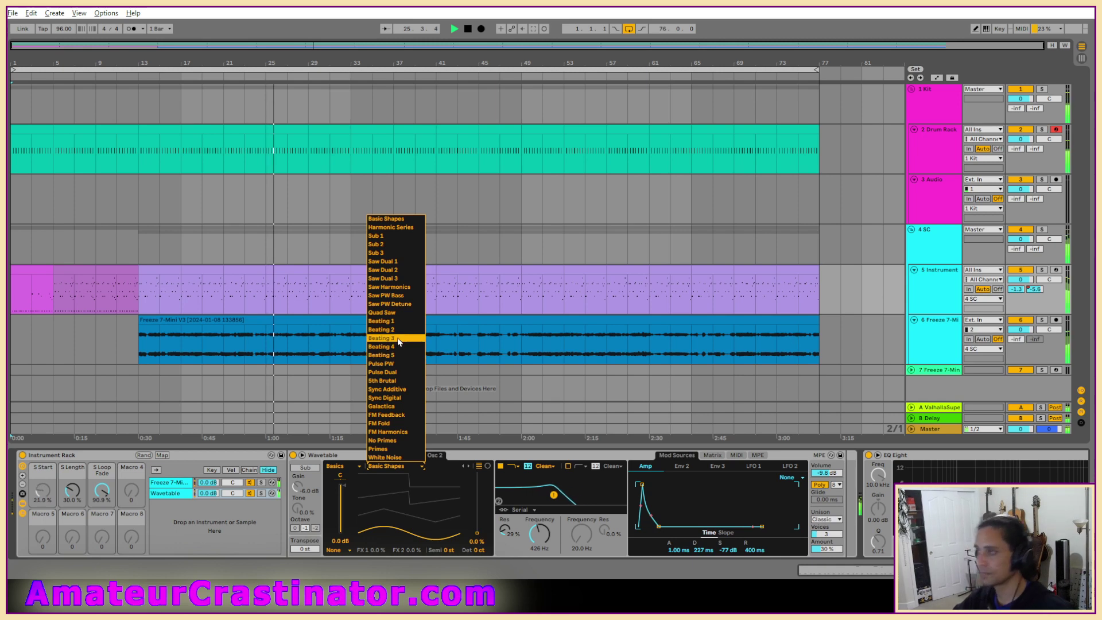
{"action": "left_click", "coordinate": [335, 471]}
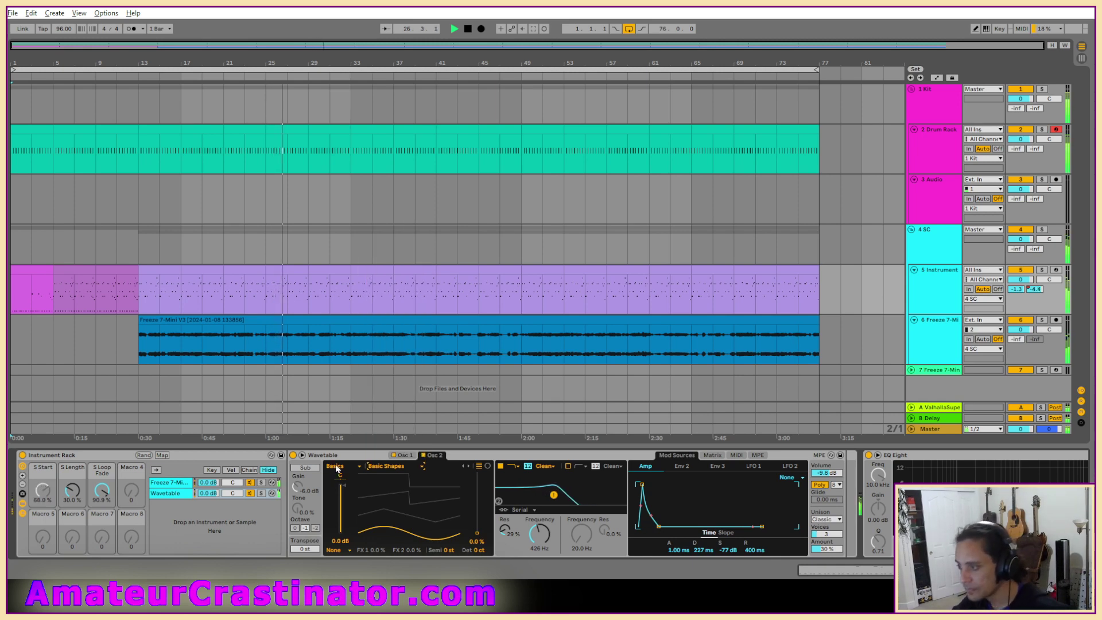
{"action": "left_click", "coordinate": [338, 466]}
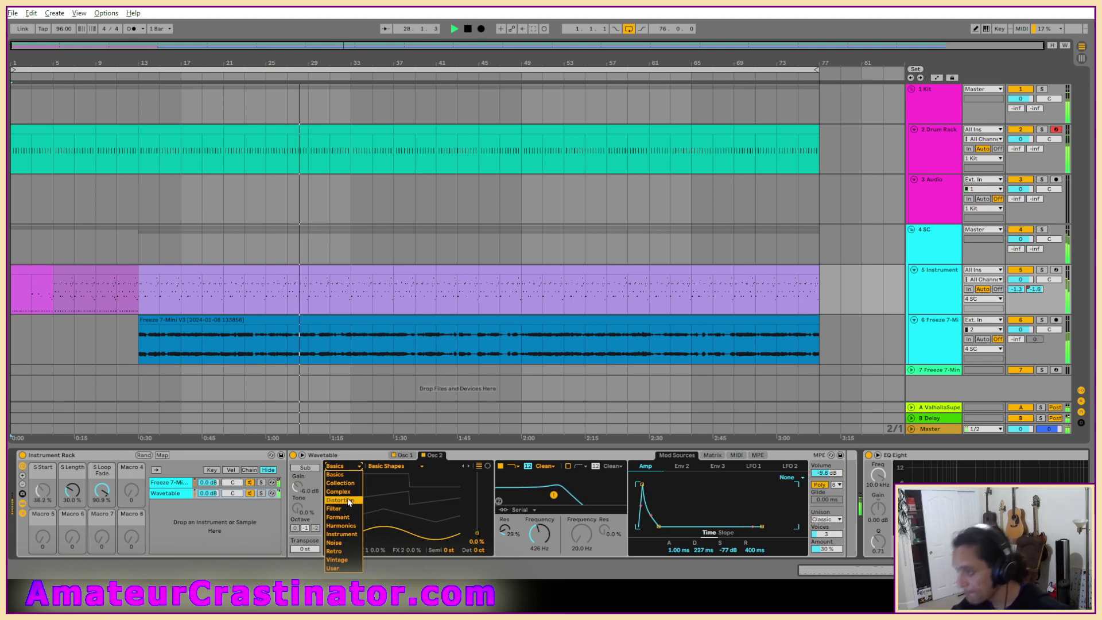
{"action": "left_click", "coordinate": [351, 552]}
{"action": "left_click", "coordinate": [391, 466]}
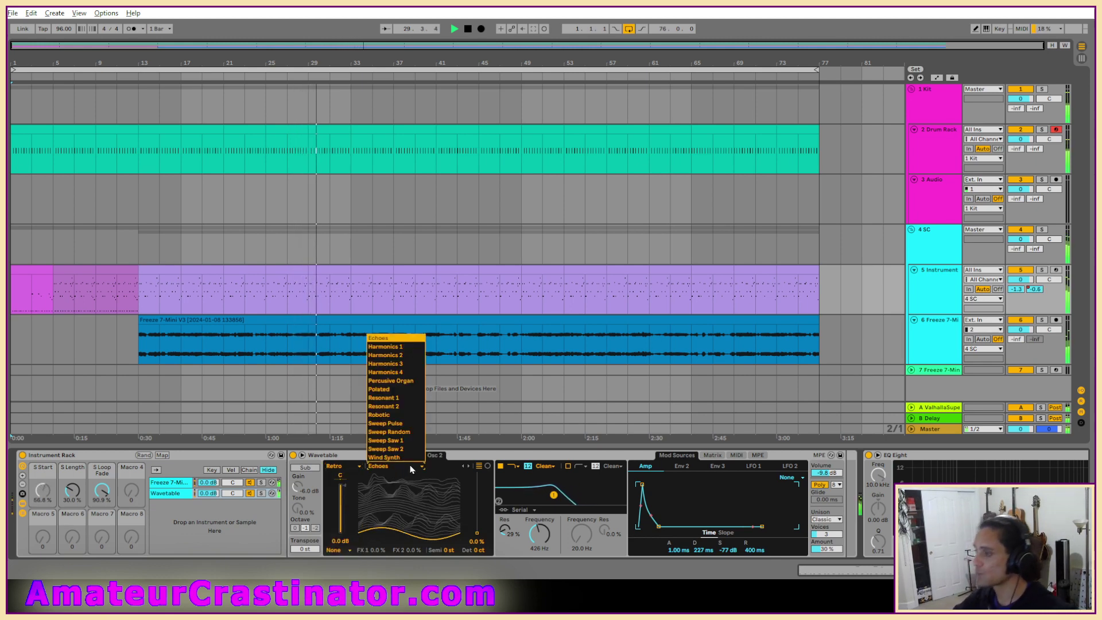
{"action": "left_click", "coordinate": [396, 342]}
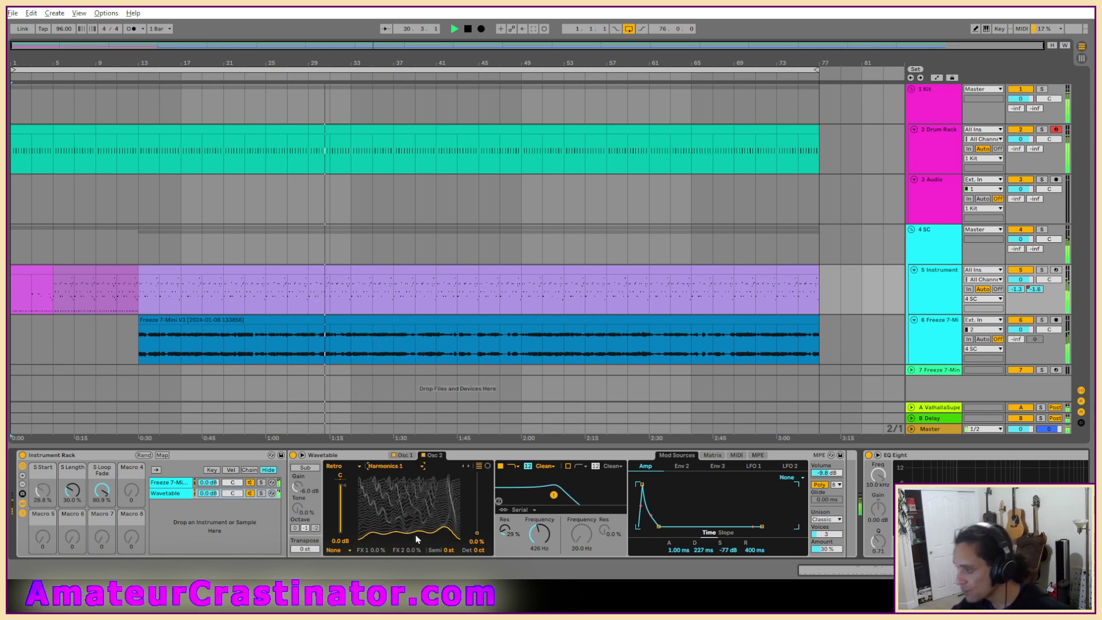
{"action": "left_click_drag", "start_coordinate": [456, 488], "coordinate": [455, 469]}
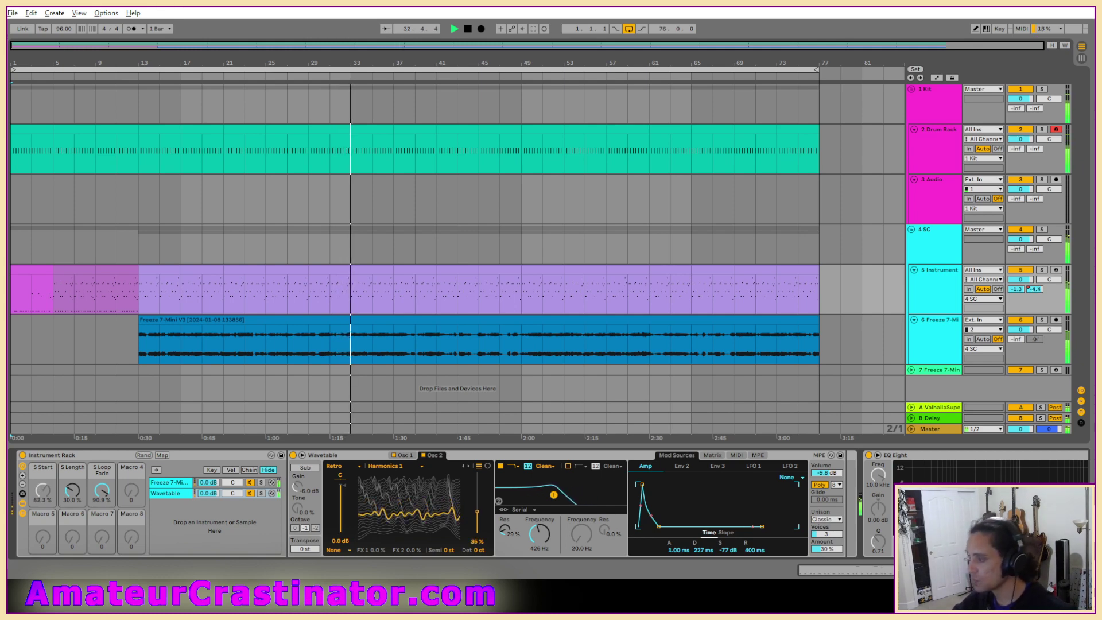
Set MIDI key modulation of Wavetable's Filter 1 frequency to 67 and the filter's frequency to 438 Hz.
{"action": "left_click", "coordinate": [713, 456]}
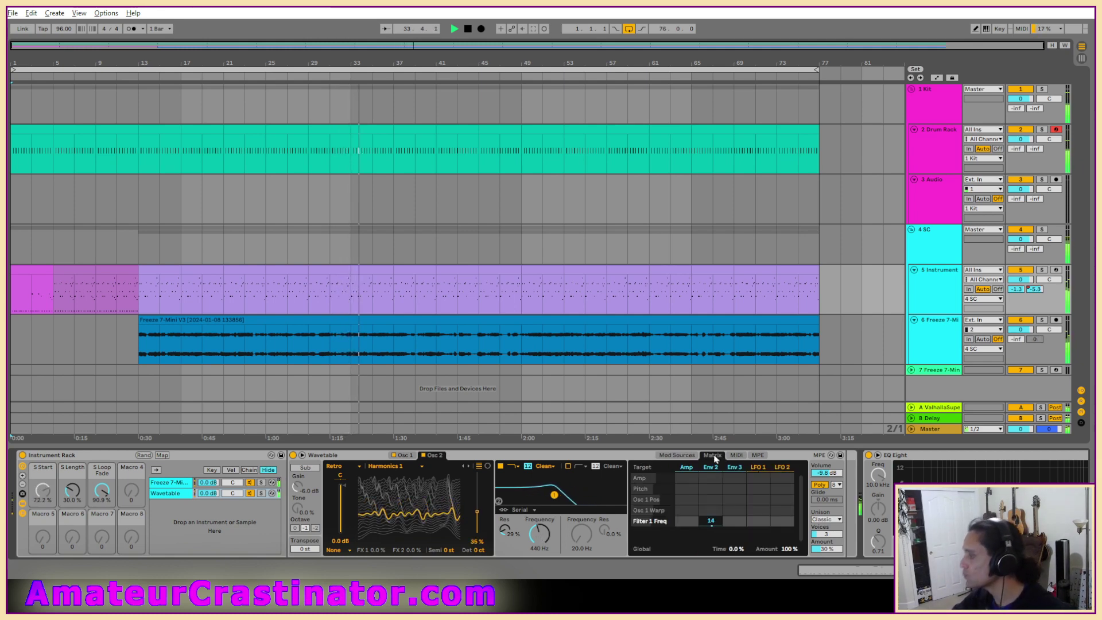
{"action": "left_click", "coordinate": [736, 455]}
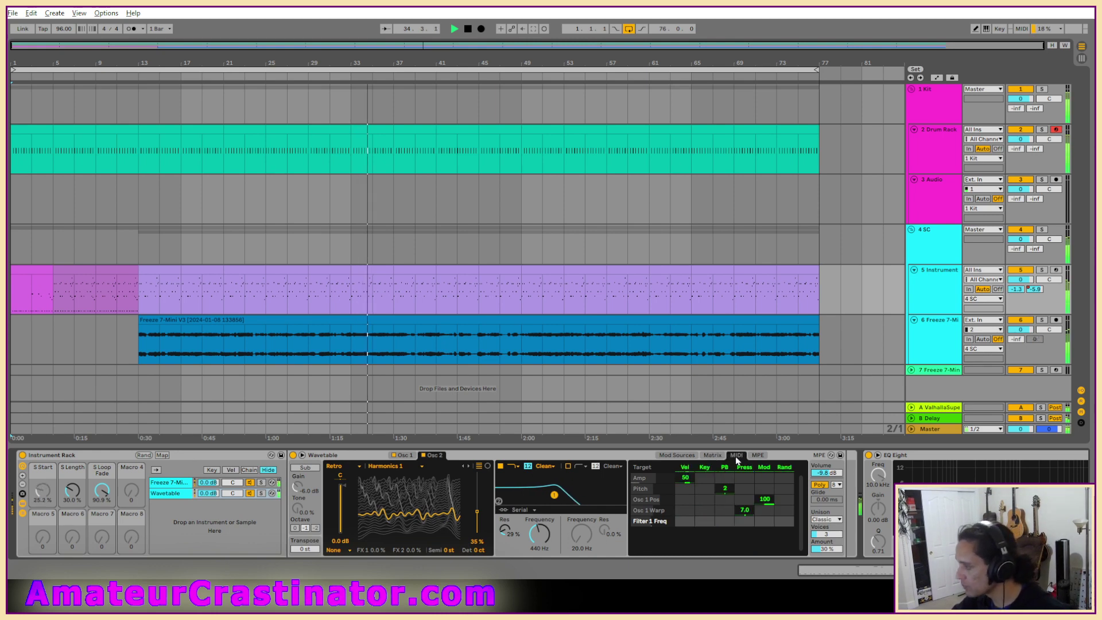
{"action": "left_click_drag", "start_coordinate": [708, 529], "coordinate": [708, 502]}
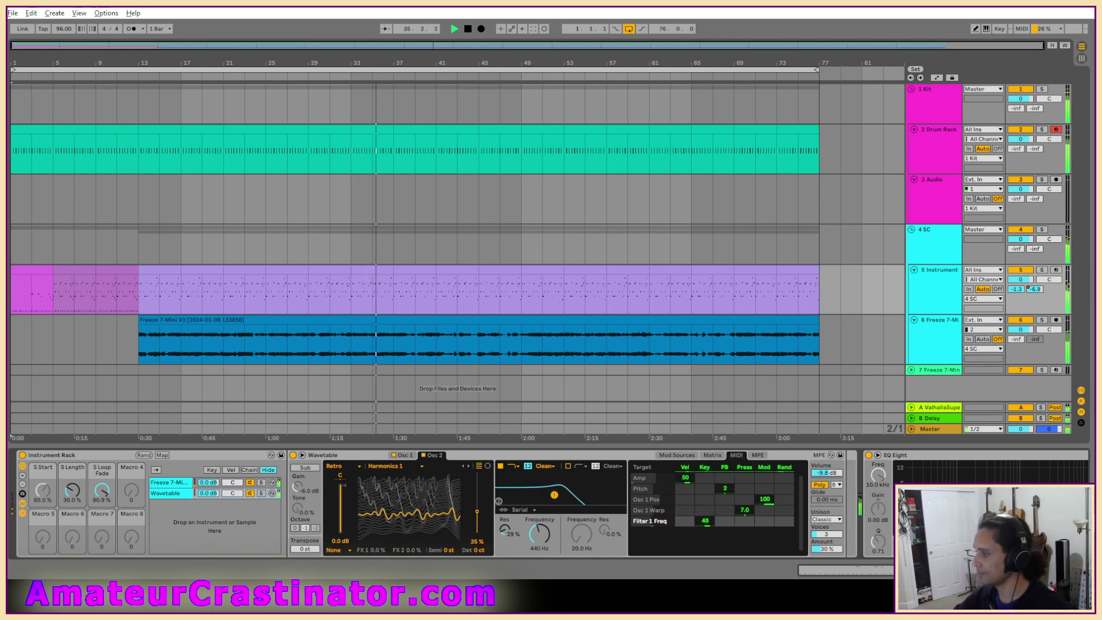
{"action": "left_click_drag", "start_coordinate": [540, 535], "coordinate": [539, 538]}
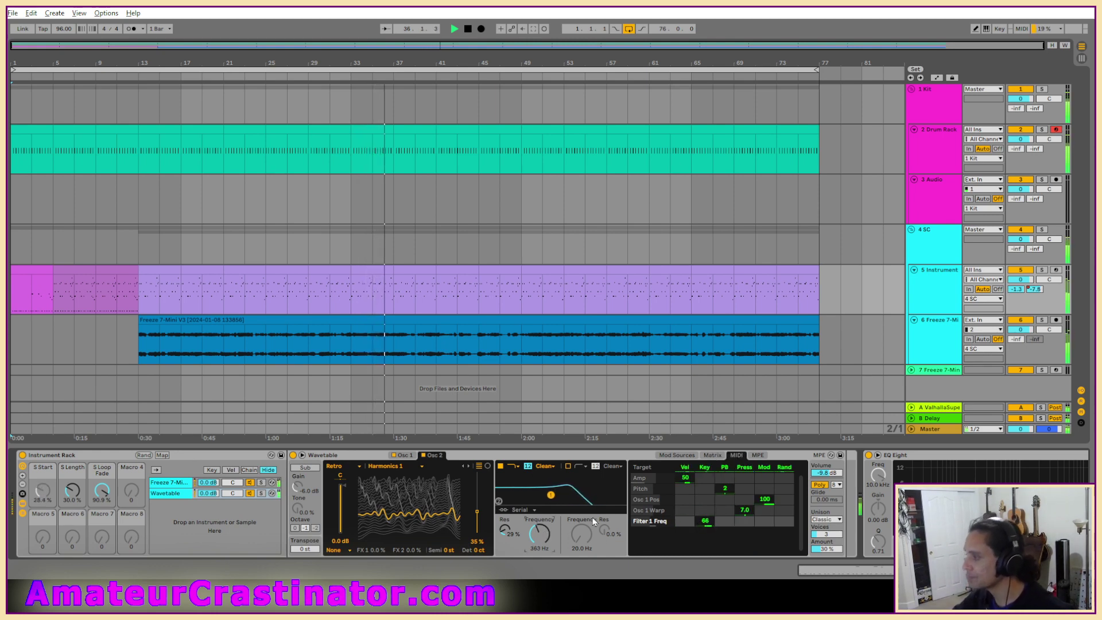
{"action": "left_click_drag", "start_coordinate": [707, 524], "coordinate": [707, 522]}
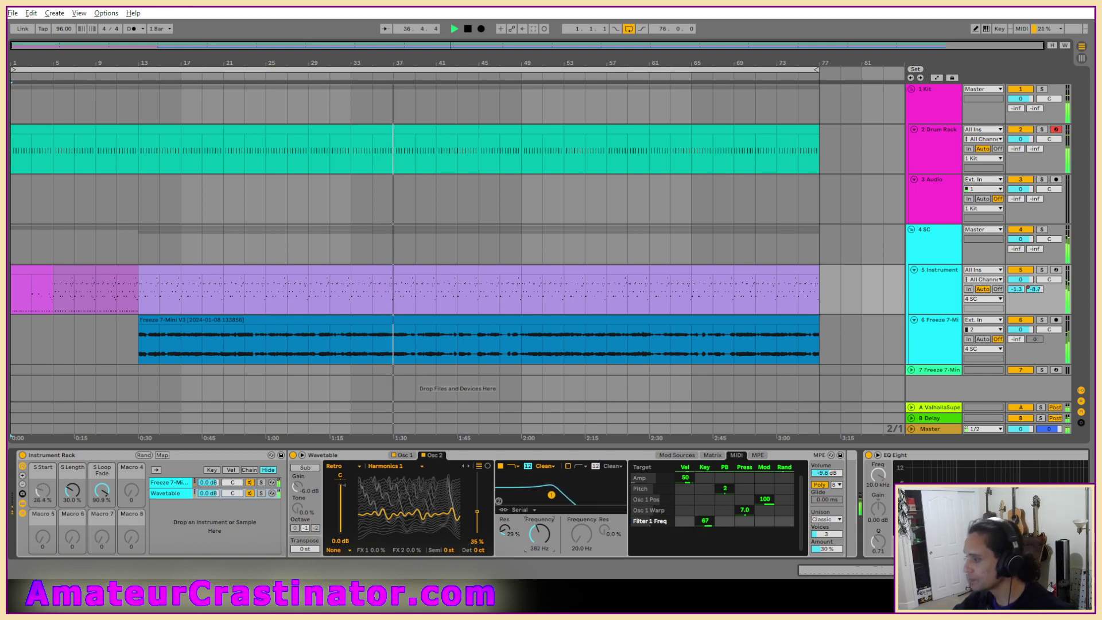
{"action": "left_click_drag", "start_coordinate": [534, 538], "coordinate": [534, 533]}
Adjust Env 2's modulation of Filter 1, set Env 2's decay to 281 ms and release to 181 ms, and lower the filter frequency to 392 Hz.
{"action": "left_click", "coordinate": [713, 455]}
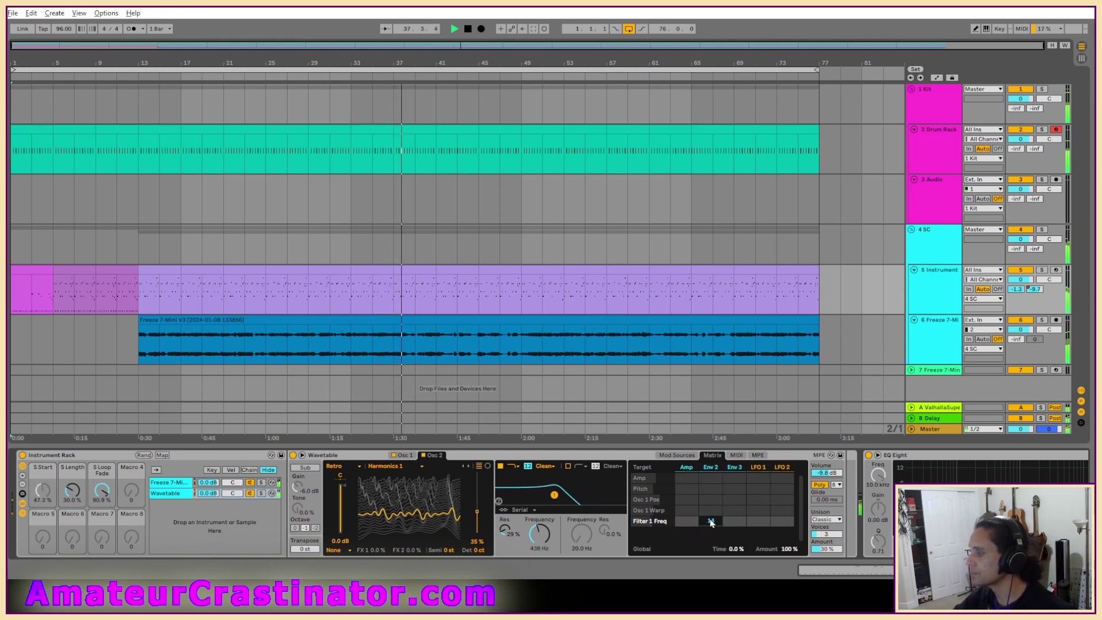
{"action": "left_click_drag", "start_coordinate": [712, 522], "coordinate": [701, 552]}
{"action": "left_click", "coordinate": [679, 455]}
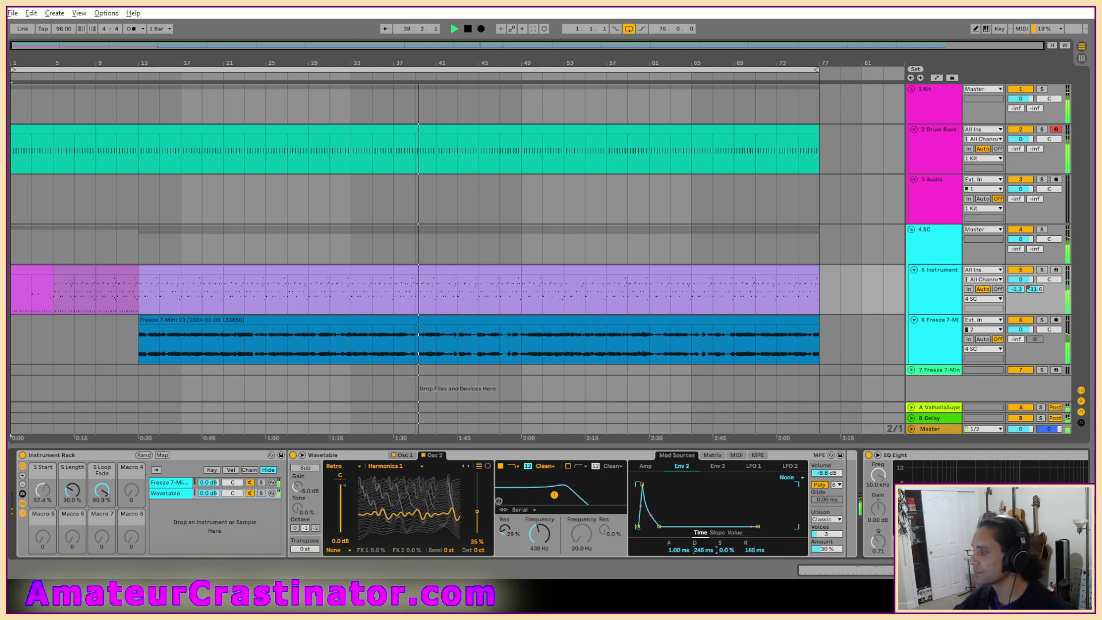
{"action": "left_click_drag", "start_coordinate": [540, 535], "coordinate": [539, 536]}
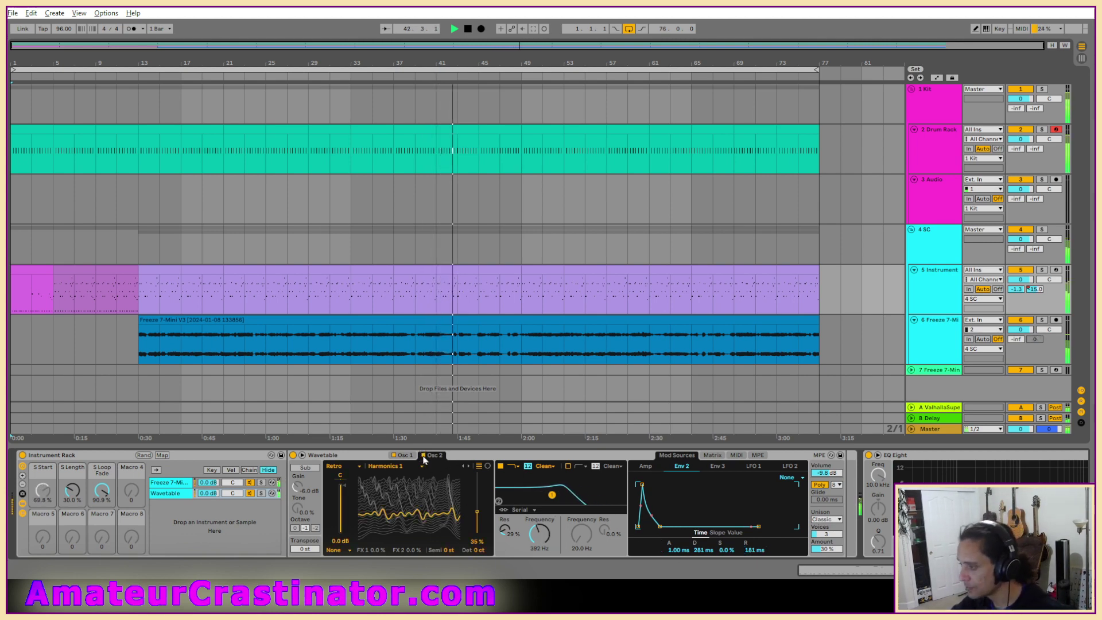
Set oscillator 2's effect mode to Modern, try Warp at 100% and Fold at 80%, and return both to 0%.
{"action": "left_click", "coordinate": [349, 550]}
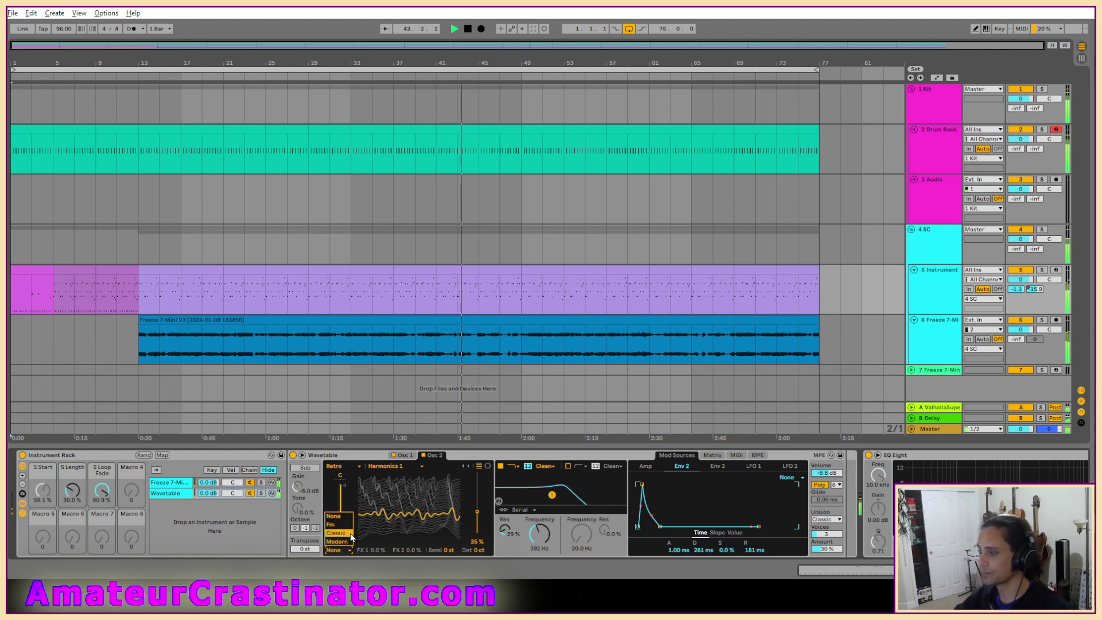
{"action": "left_click", "coordinate": [347, 542]}
{"action": "left_click_drag", "start_coordinate": [378, 550], "coordinate": [378, 493]}
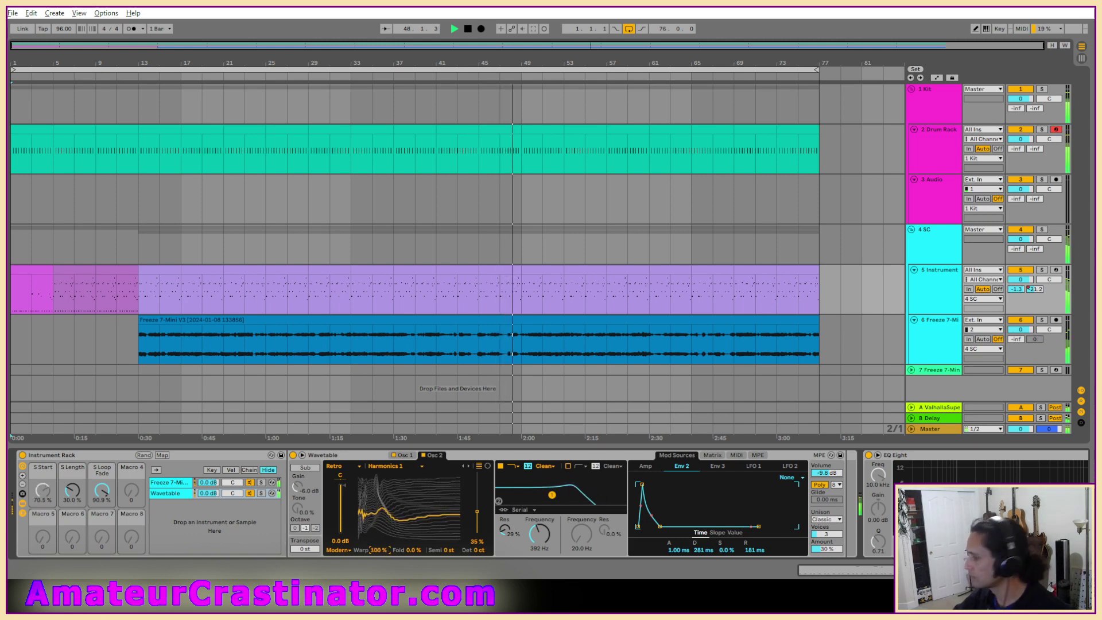
{"action": "left_click_drag", "start_coordinate": [378, 550], "coordinate": [414, 500]}
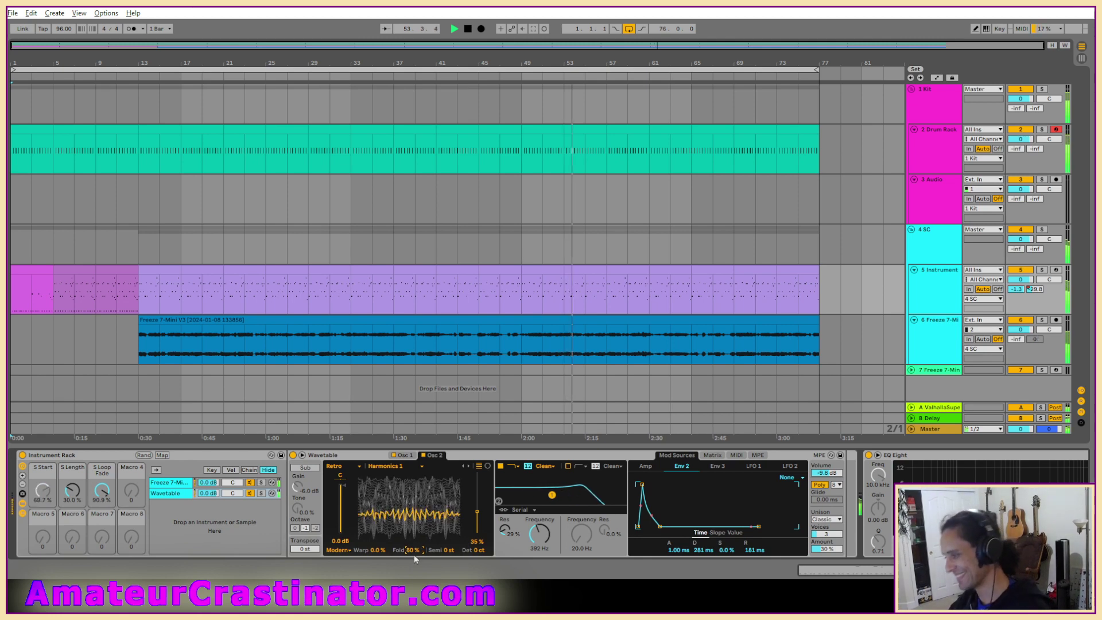
{"action": "left_click_drag", "start_coordinate": [415, 551], "coordinate": [414, 603]}
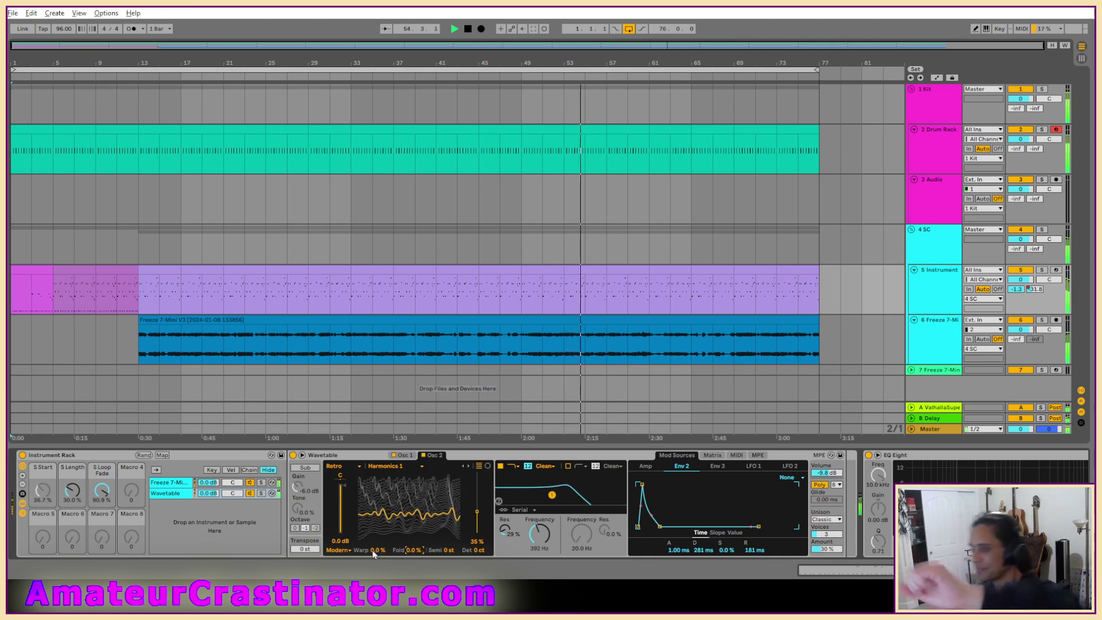
Try the Fm effect mode on Wavetable's oscillator 2, adjusting its Tune and Amt, and return the mode to Modern.
{"action": "left_click", "coordinate": [339, 550]}
{"action": "left_click", "coordinate": [339, 525]}
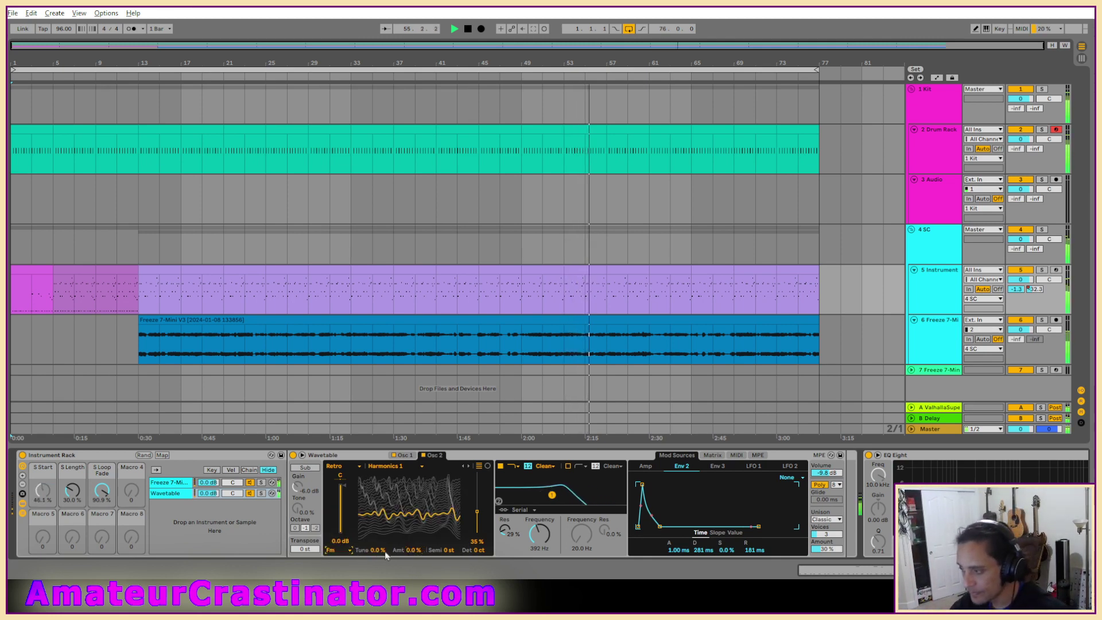
{"action": "left_click_drag", "start_coordinate": [376, 550], "coordinate": [376, 597]}
{"action": "mouse_move", "coordinate": [415, 555]}
{"action": "left_mouse_down"}
{"action": "mouse_move", "coordinate": [415, 520]}
{"action": "mouse_move", "coordinate": [416, 580]}
{"action": "mouse_move", "coordinate": [415, 526]}
{"action": "mouse_move", "coordinate": [413, 551]}
{"action": "left_mouse_up"}
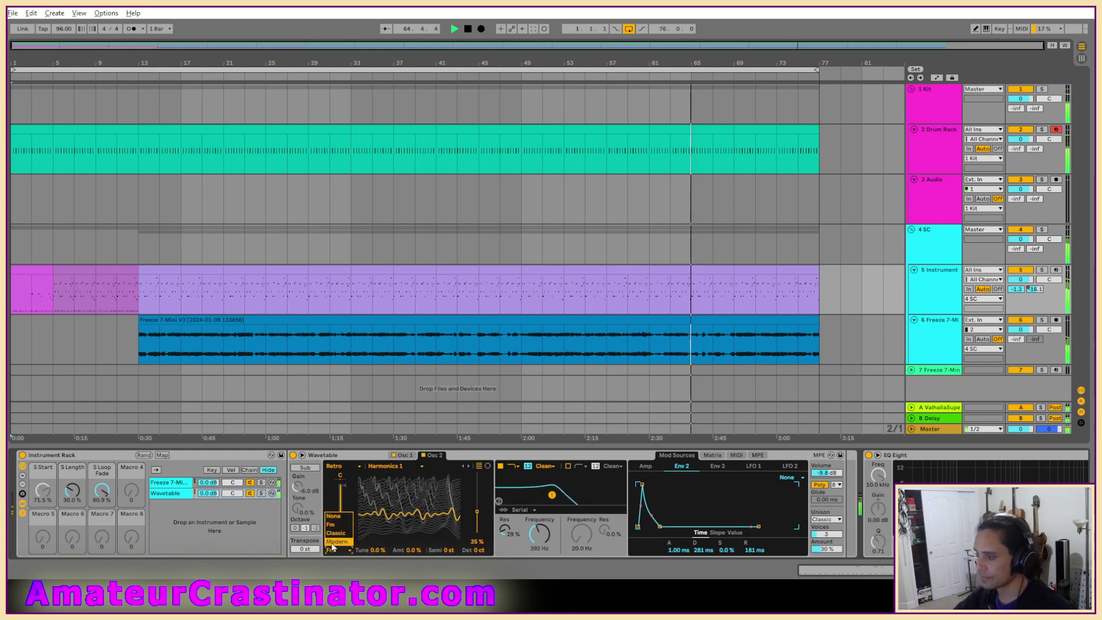
{"action": "left_click", "coordinate": [337, 541]}
Set oscillator 1's Fold to 10%, try Warp at -57% with the Wavetable chain soloed, reset Warp to 0% and unsolo.
{"action": "left_click", "coordinate": [402, 455]}
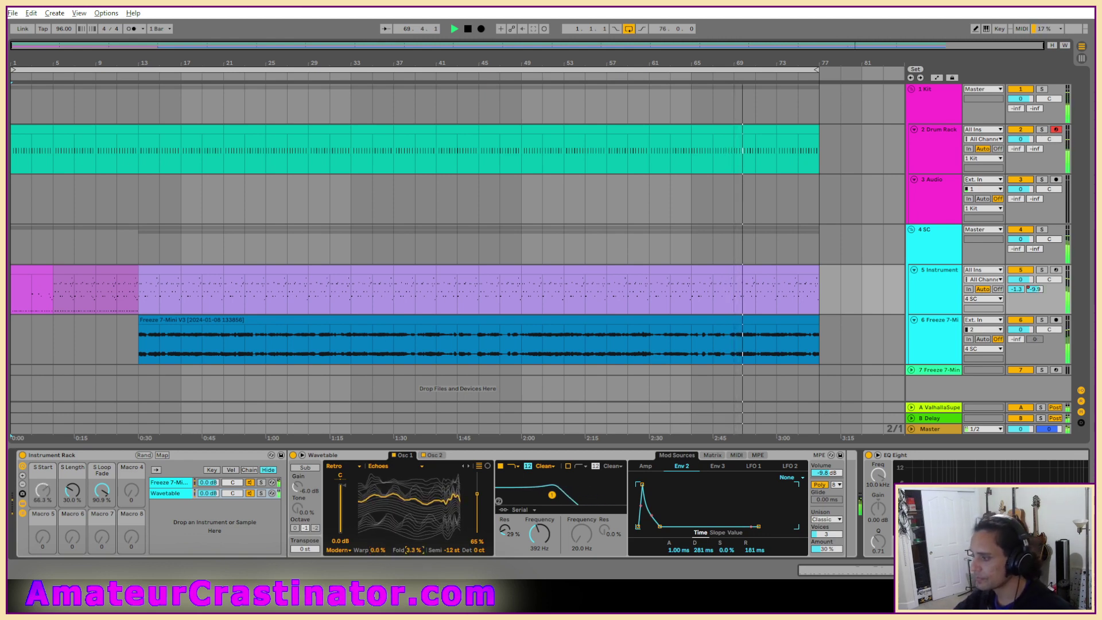
{"action": "left_click_drag", "start_coordinate": [412, 550], "coordinate": [412, 538]}
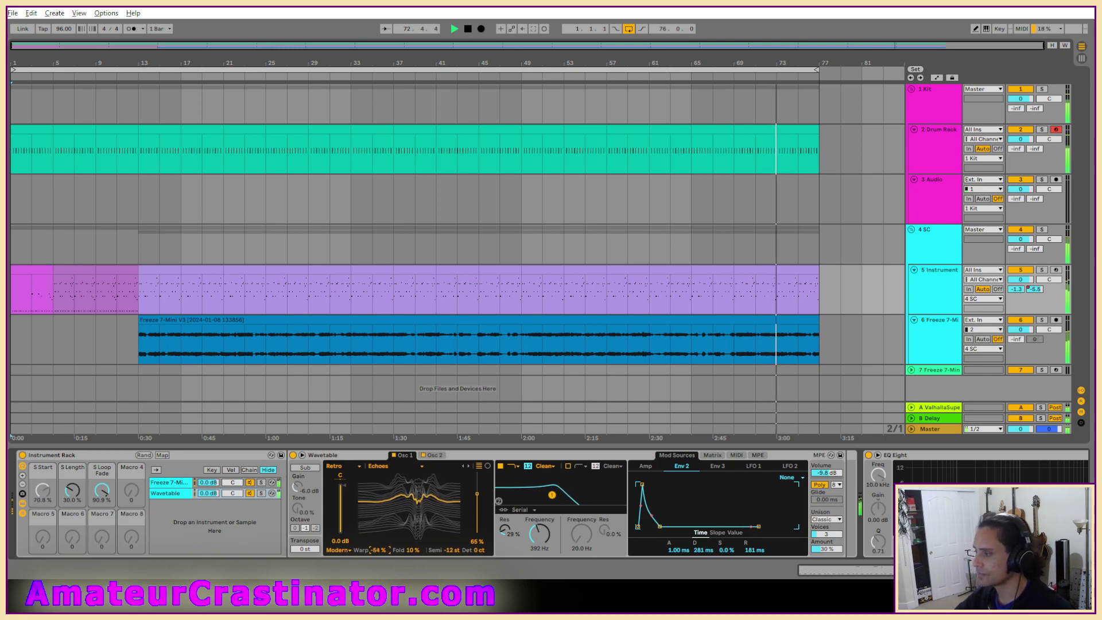
{"action": "left_click", "coordinate": [262, 494]}
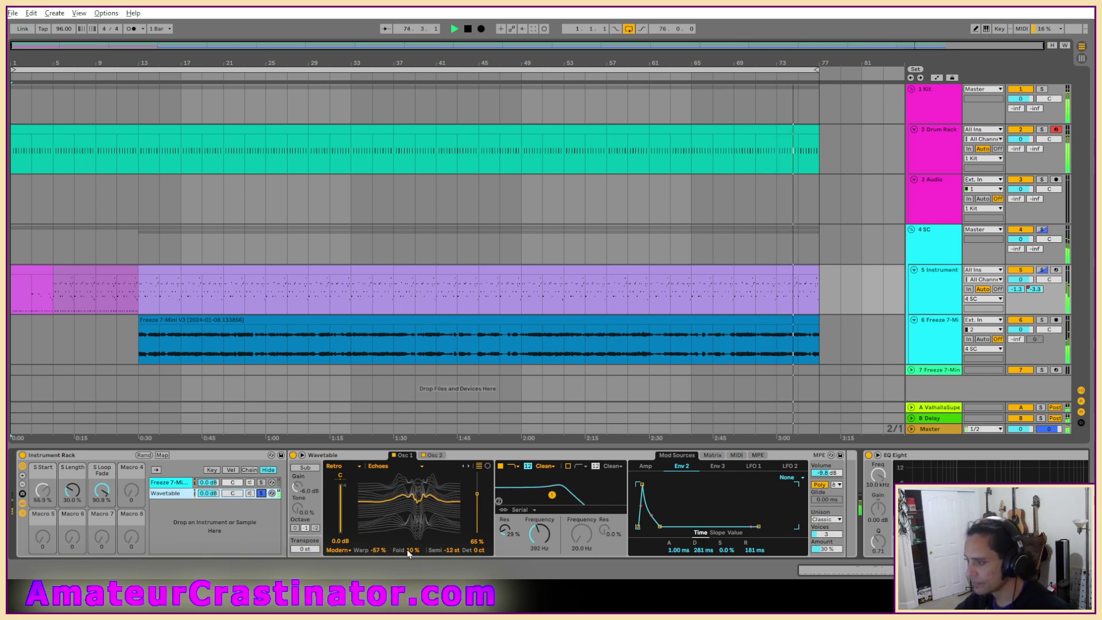
{"action": "double_click", "coordinate": [378, 551]}
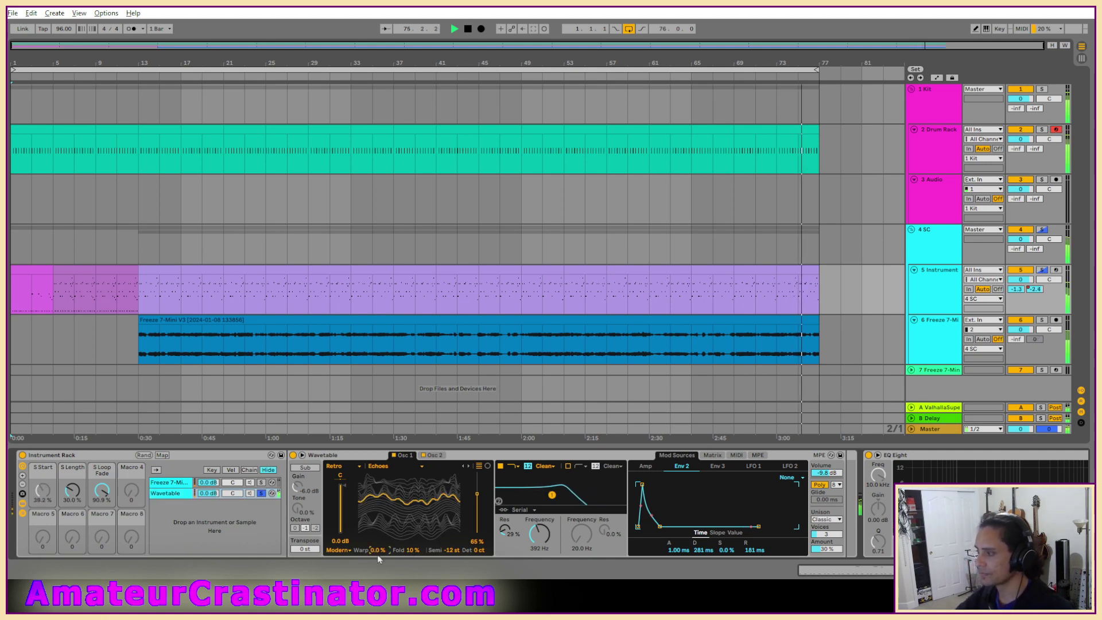
{"action": "left_click", "coordinate": [262, 494]}
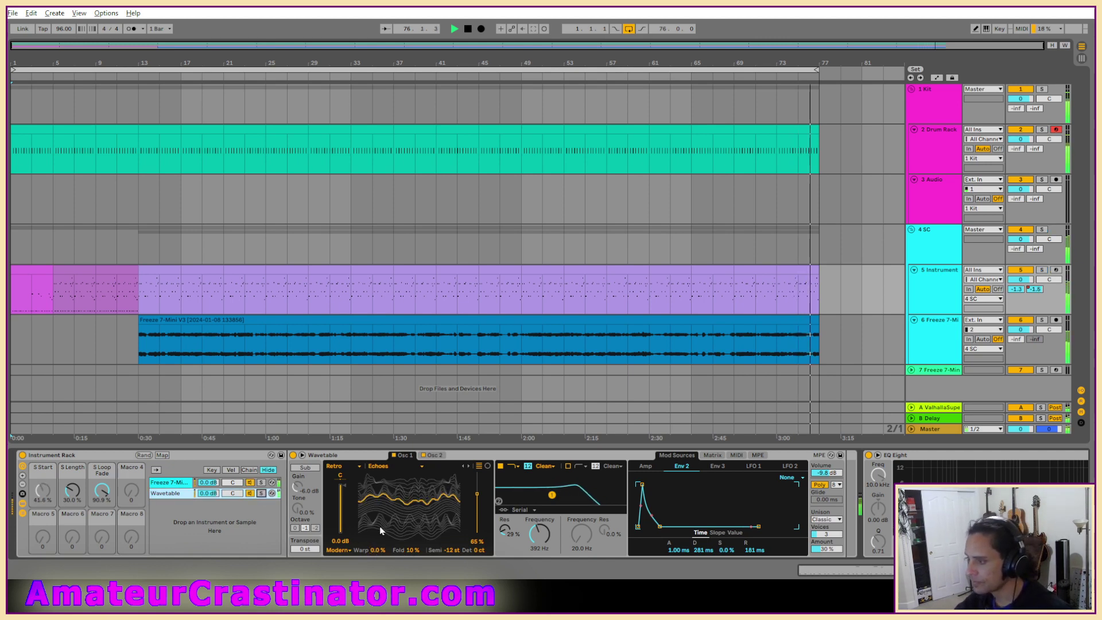
Turn on Wavetable's sub oscillator, compare the sound with and without it, and set its tone to 75%.
{"action": "left_click", "coordinate": [432, 456]}
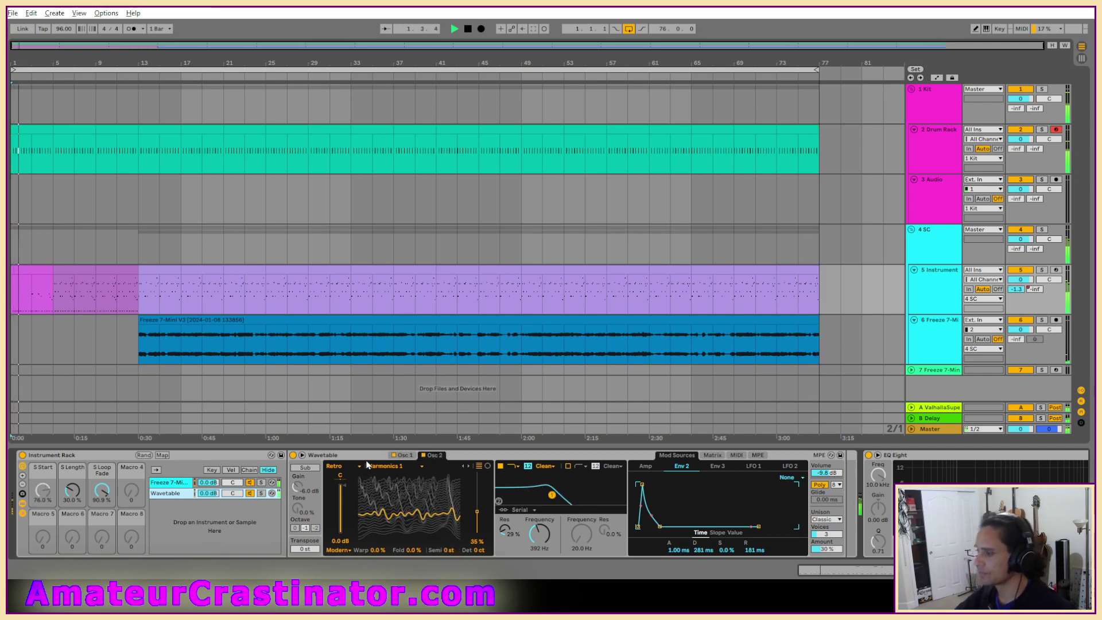
{"action": "left_click", "coordinate": [408, 454]}
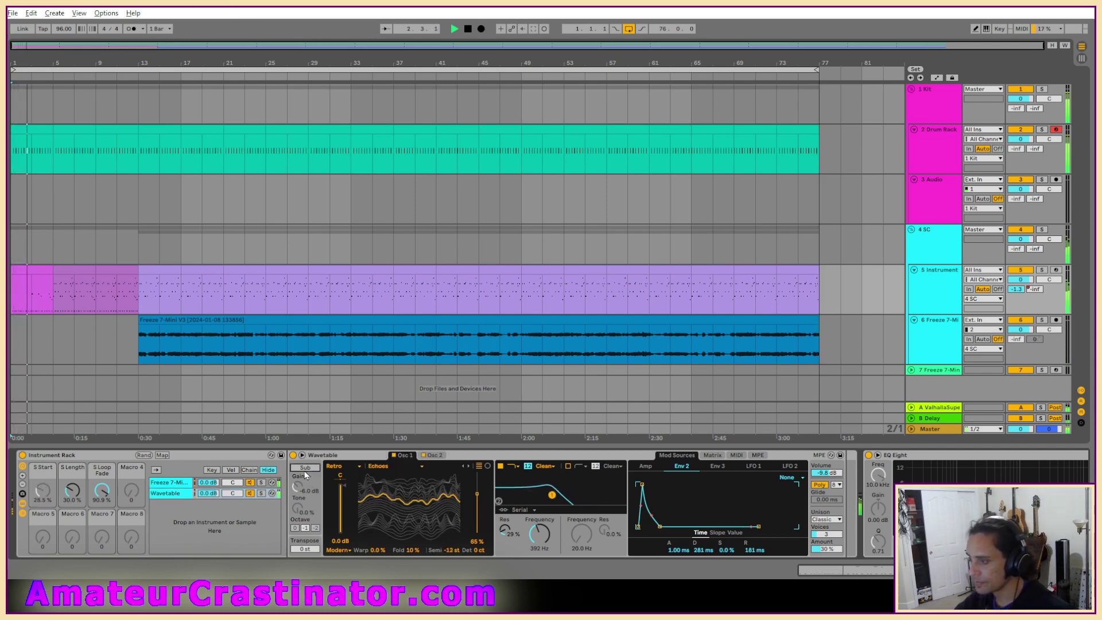
{"action": "left_click", "coordinate": [305, 470]}
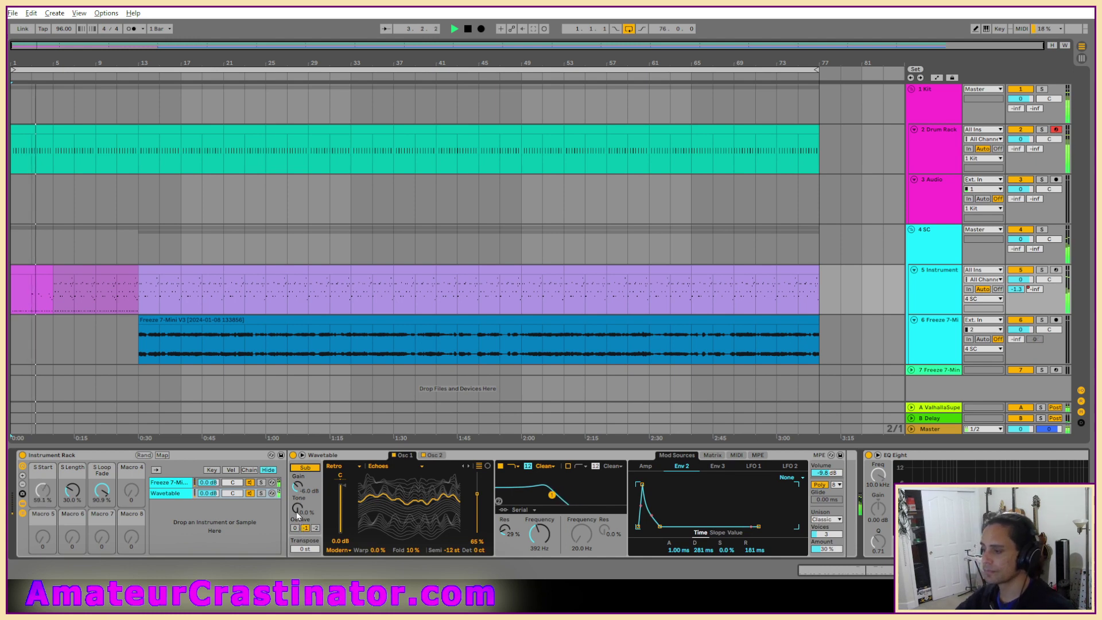
{"action": "left_click", "coordinate": [314, 469]}
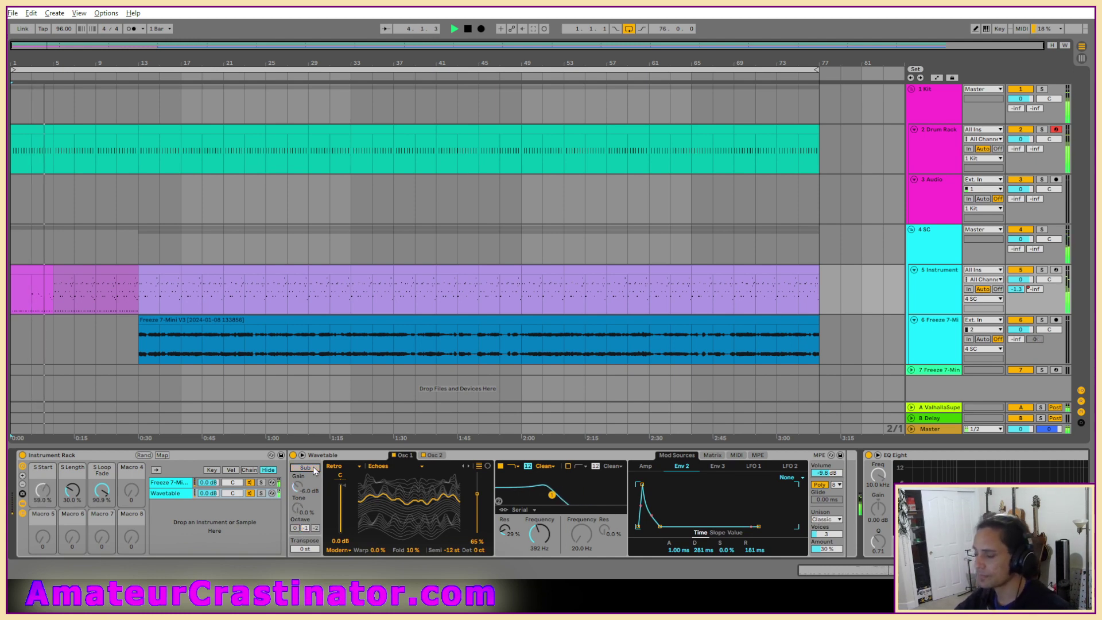
{"action": "left_click", "coordinate": [314, 469]}
{"action": "mouse_move", "coordinate": [297, 507]}
{"action": "left_mouse_down"}
{"action": "mouse_move", "coordinate": [297, 482]}
{"action": "mouse_move", "coordinate": [297, 504]}
{"action": "left_mouse_up"}
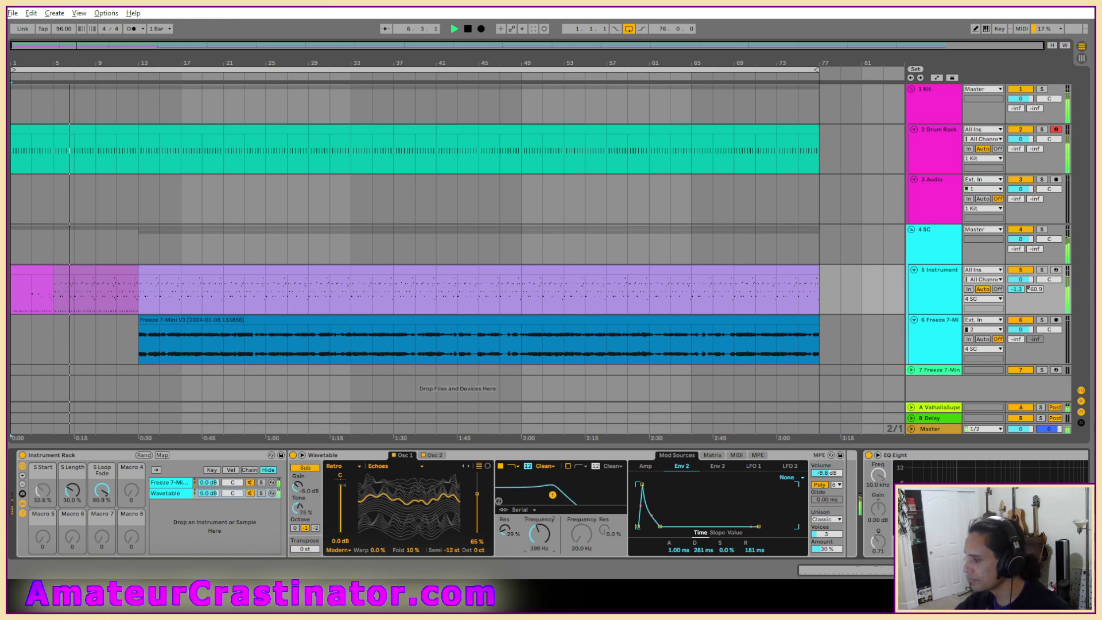
Raise Wavetable's Filter 1 frequency to 2.63 kHz and turn the sub oscillator off.
{"action": "left_click_drag", "start_coordinate": [544, 535], "coordinate": [544, 516]}
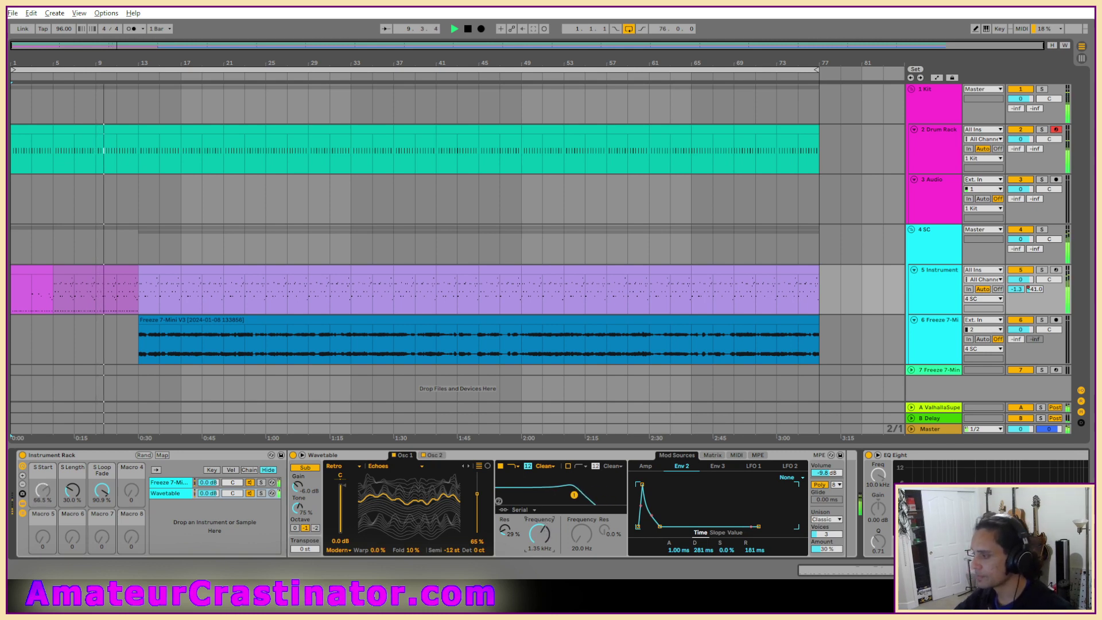
{"action": "left_click_drag", "start_coordinate": [544, 535], "coordinate": [544, 532]}
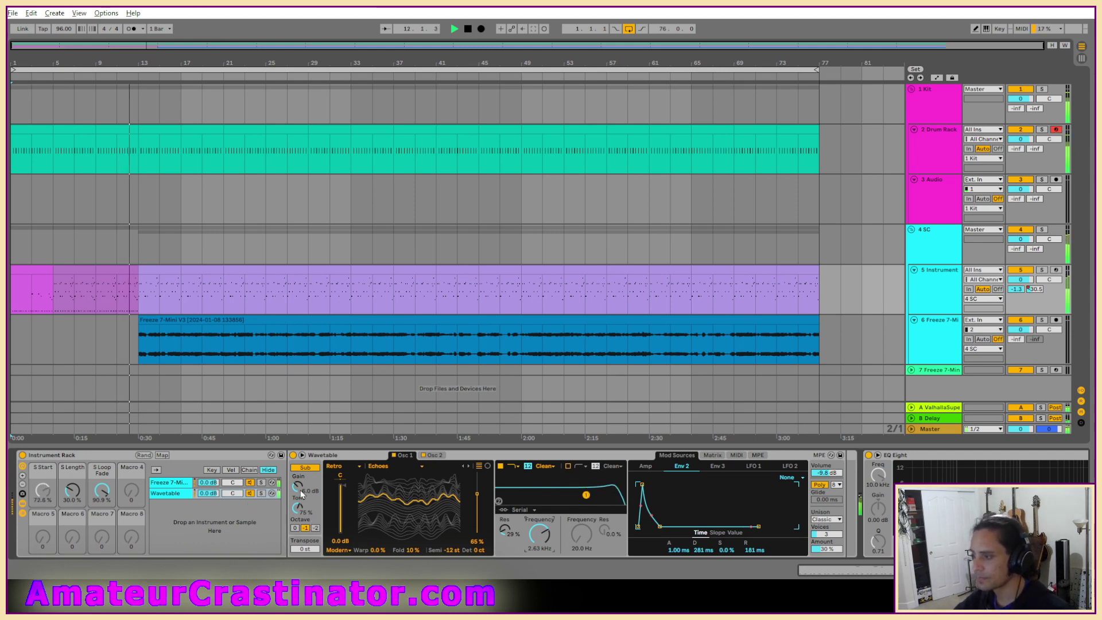
{"action": "left_click", "coordinate": [307, 468]}
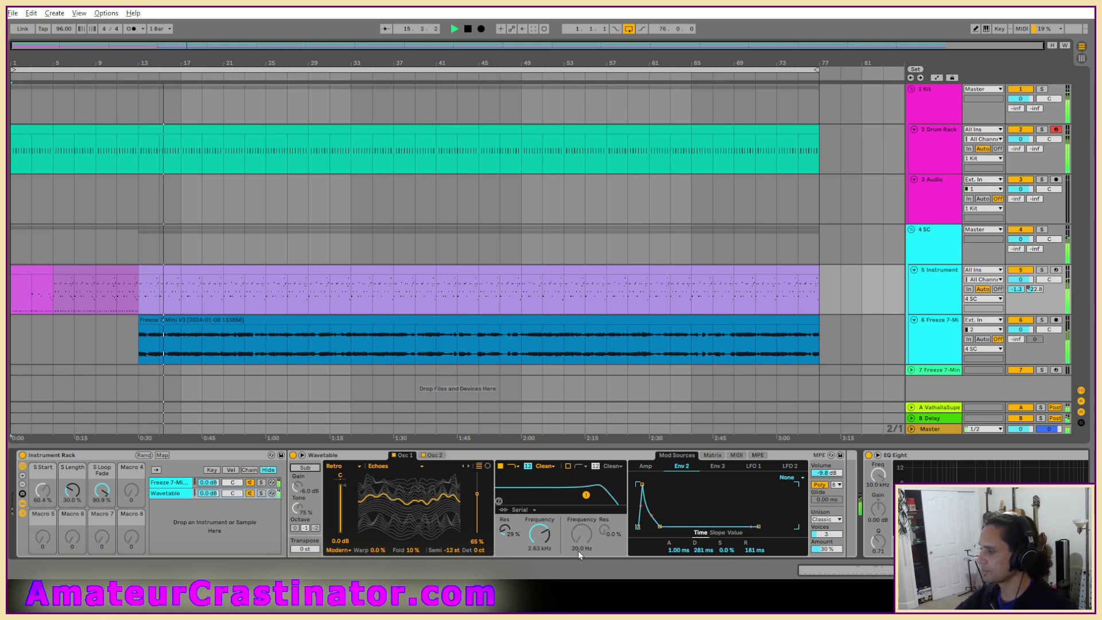
Turn on Wavetable's Filter 2, try 176 Hz, set its frequency to 371 Hz, and compare the sound with the filter bypassed.
{"action": "left_click", "coordinate": [568, 466]}
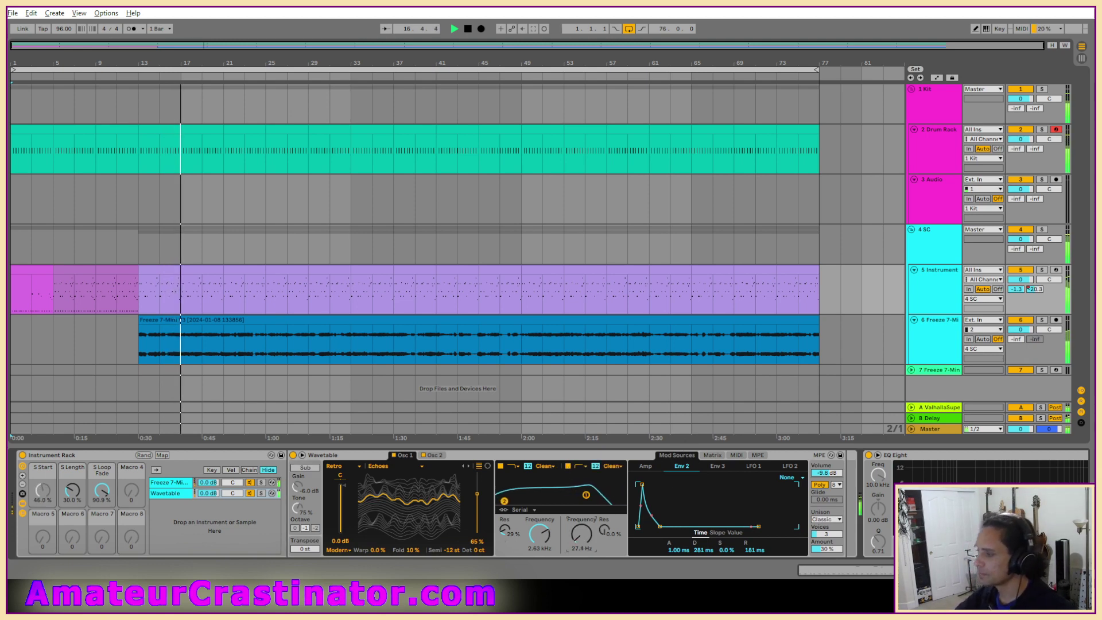
{"action": "left_click_drag", "start_coordinate": [582, 534], "coordinate": [584, 535]}
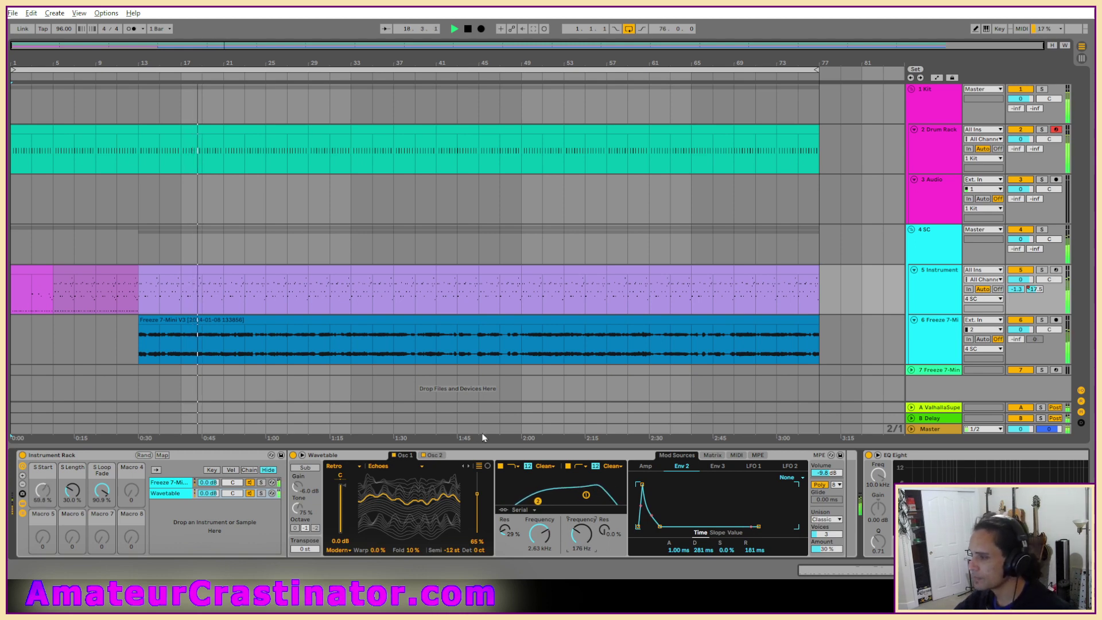
{"action": "key", "text": "space"}
{"action": "key", "text": "space"}
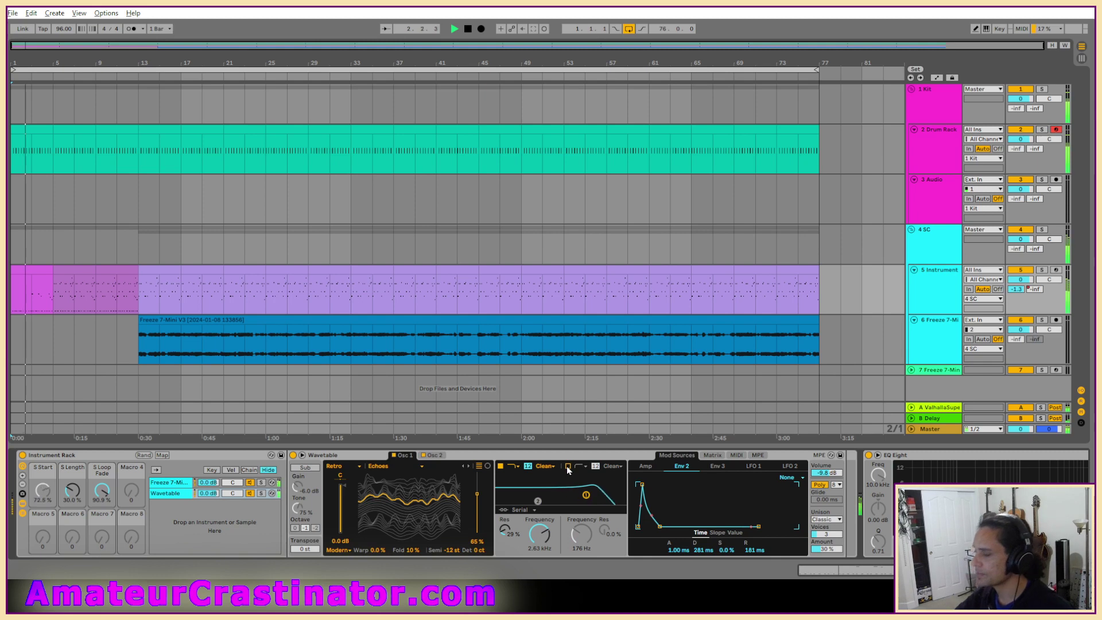
{"action": "left_click_drag", "start_coordinate": [583, 546], "coordinate": [583, 539]}
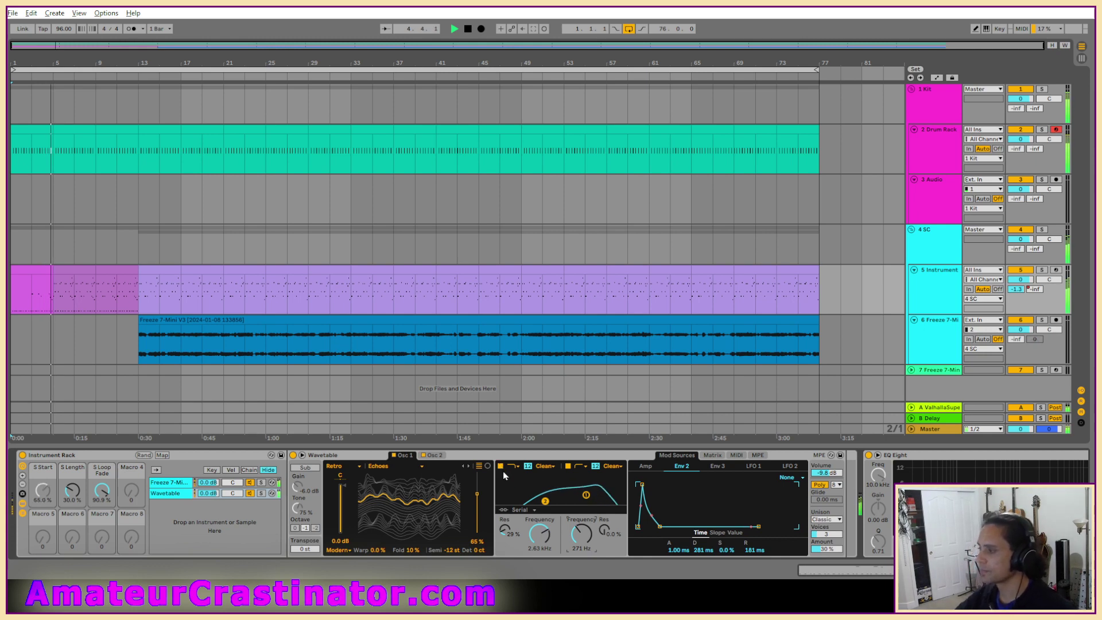
{"action": "left_click", "coordinate": [569, 467]}
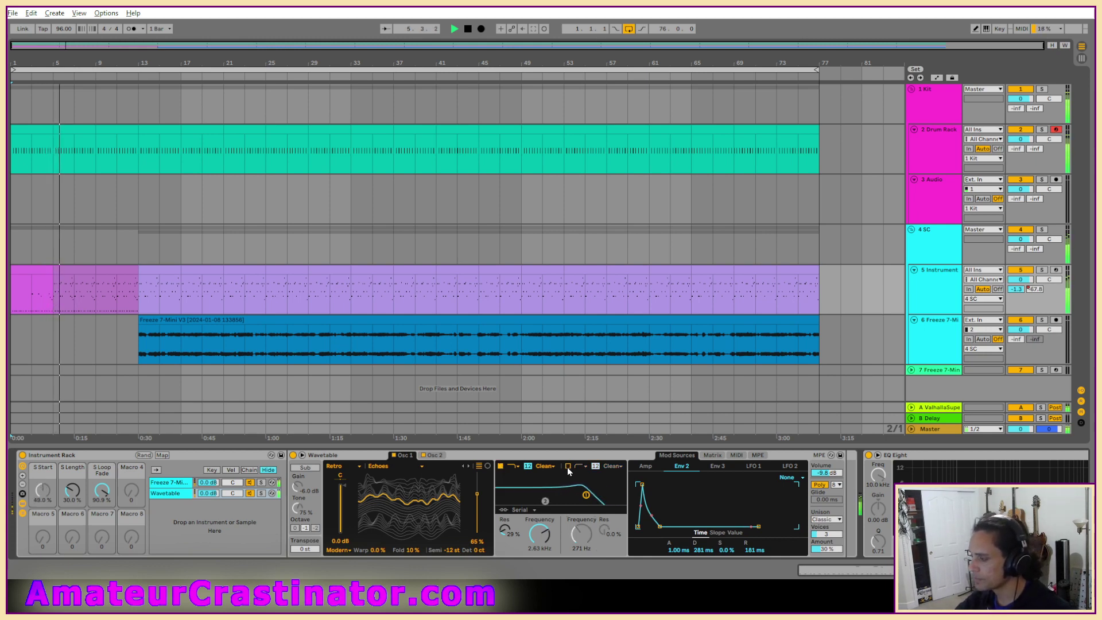
{"action": "left_click", "coordinate": [569, 467]}
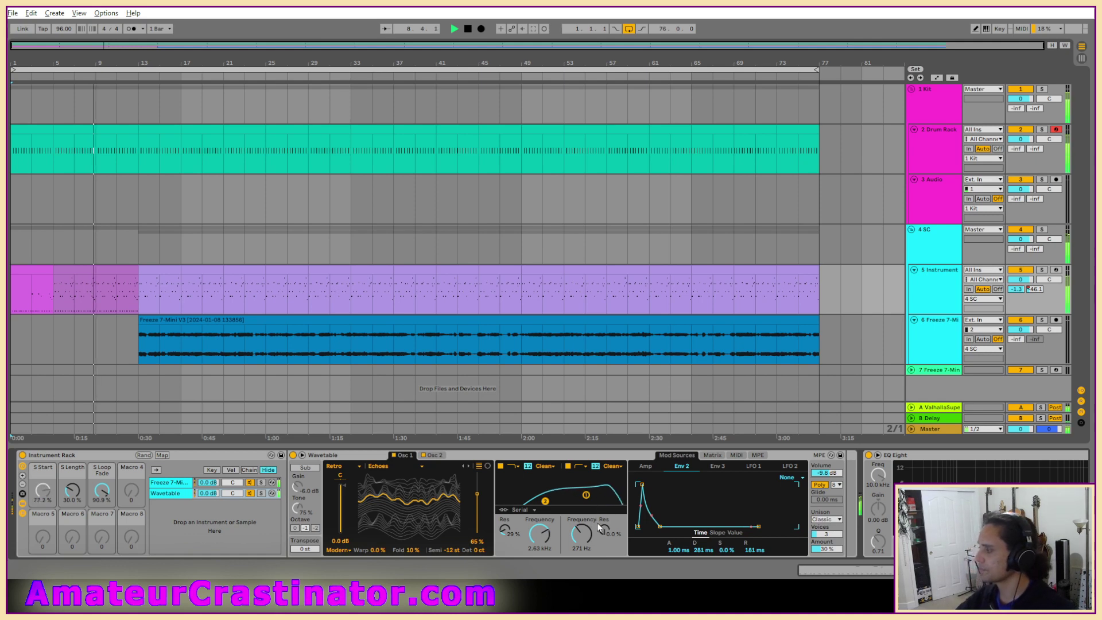
Toggle the Wavetable chain off and on to compare, and reset the 5 Instrument track's first send to -inf.
{"action": "left_click", "coordinate": [251, 494]}
{"action": "left_click", "coordinate": [251, 494]}
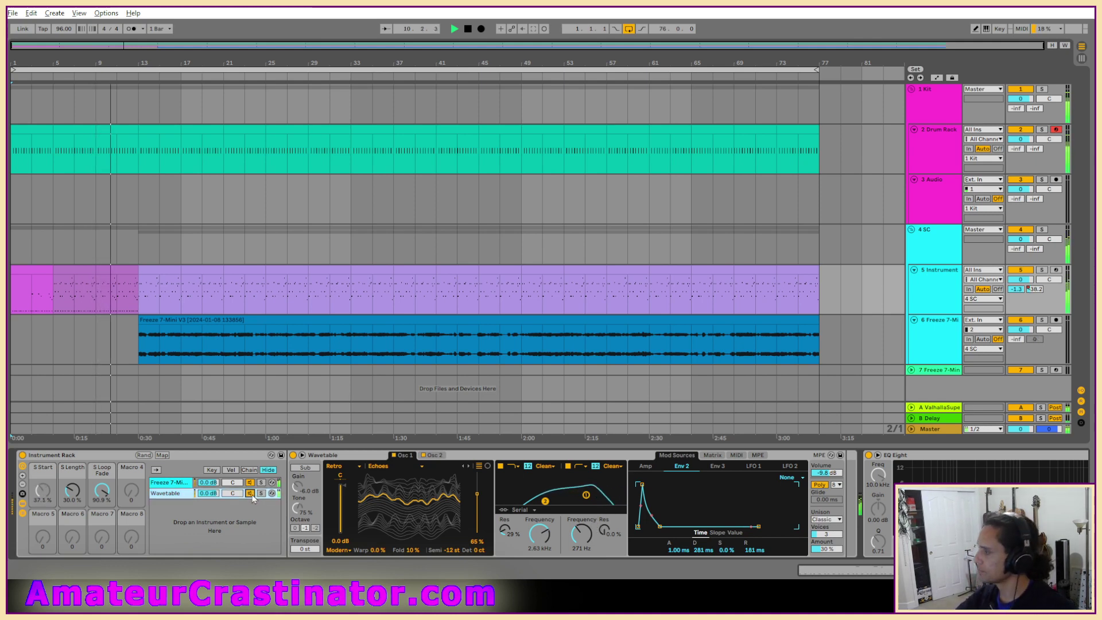
{"action": "left_click", "coordinate": [924, 257]}
{"action": "left_click", "coordinate": [928, 284]}
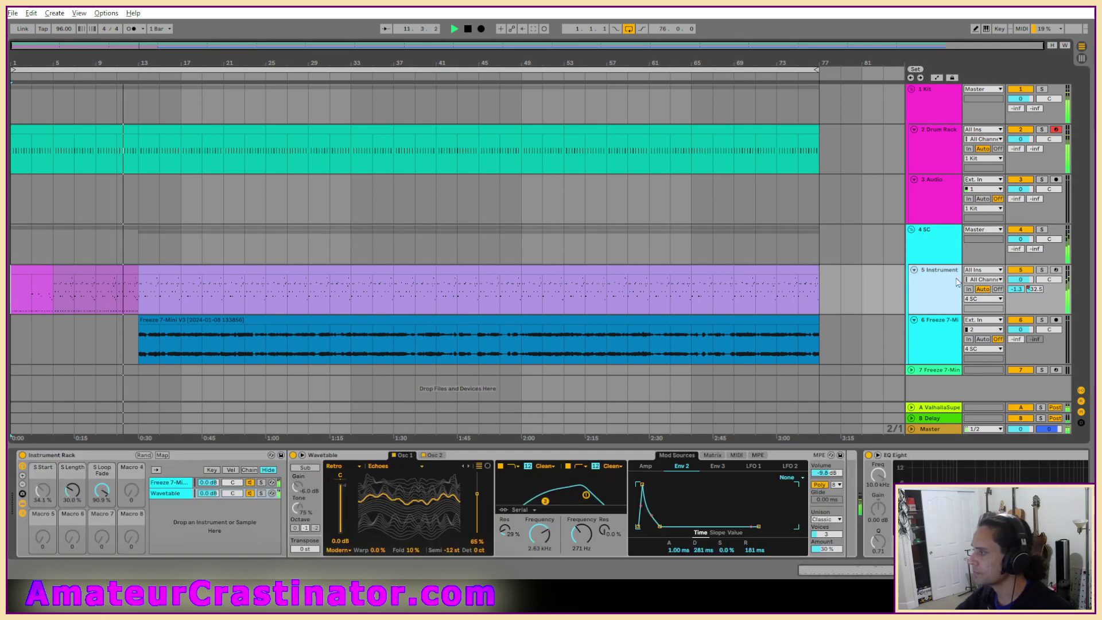
{"action": "double_click", "coordinate": [1018, 289]}
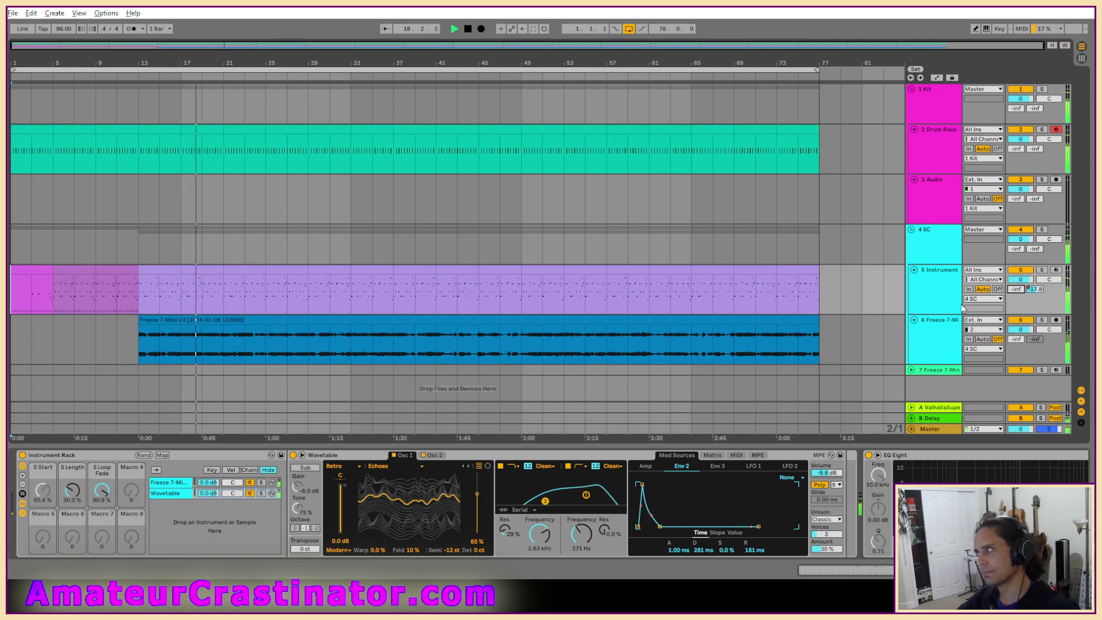
Open the 5 Instrument track's MIDI clip spanning bars 5 to 9 and bring its low E2 notes into view.
{"action": "left_click", "coordinate": [933, 303]}
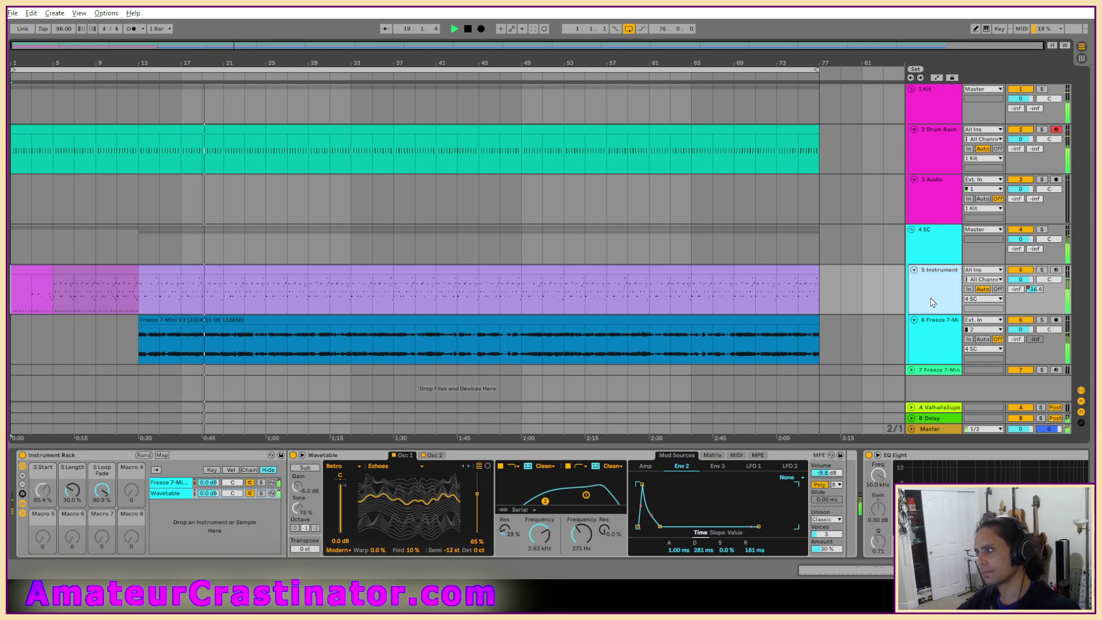
{"action": "left_click", "coordinate": [36, 280]}
{"action": "double_click", "coordinate": [74, 281]}
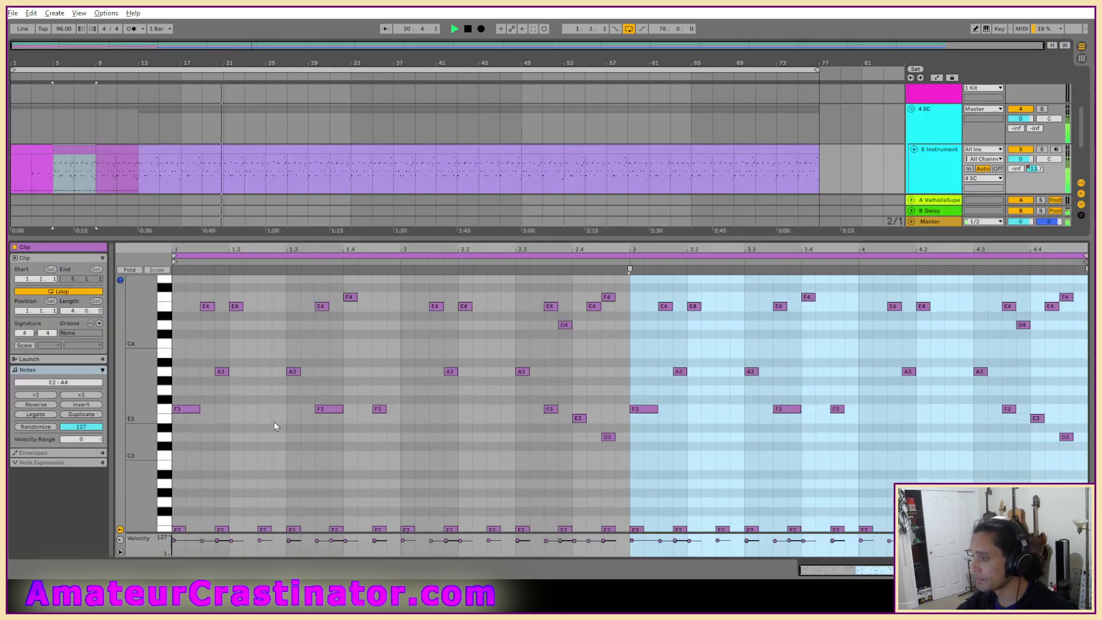
{"action": "scroll", "coordinate": [274, 426], "scroll_direction": "down", "scroll_amount": 3}
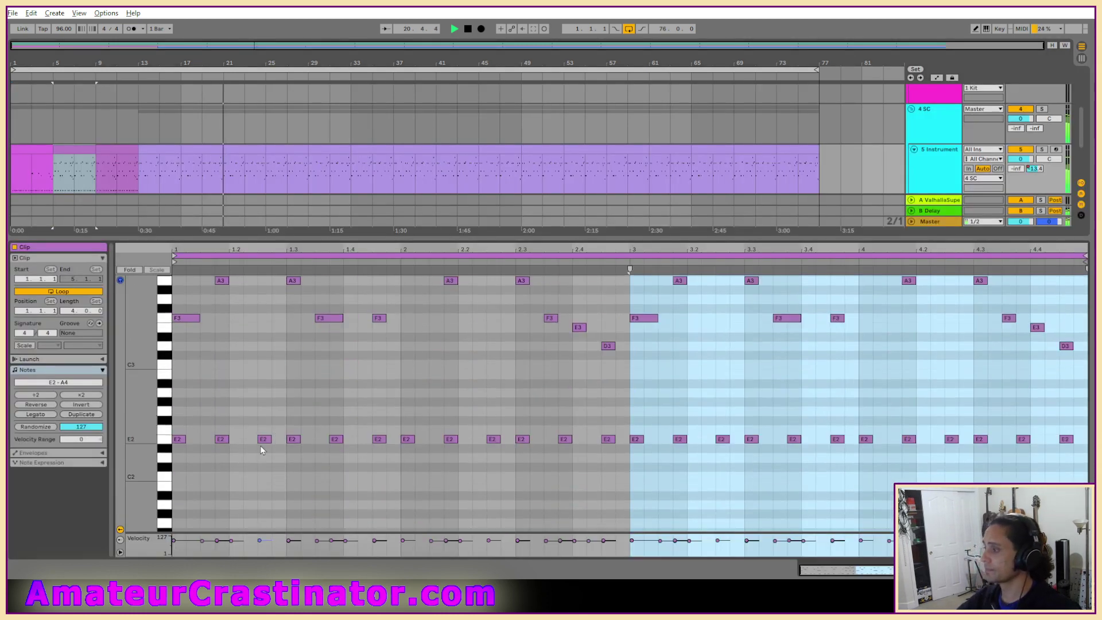
Select all E2 notes in the clip, transpose them up to C3, and lower them to A2.
{"action": "left_click", "coordinate": [162, 442]}
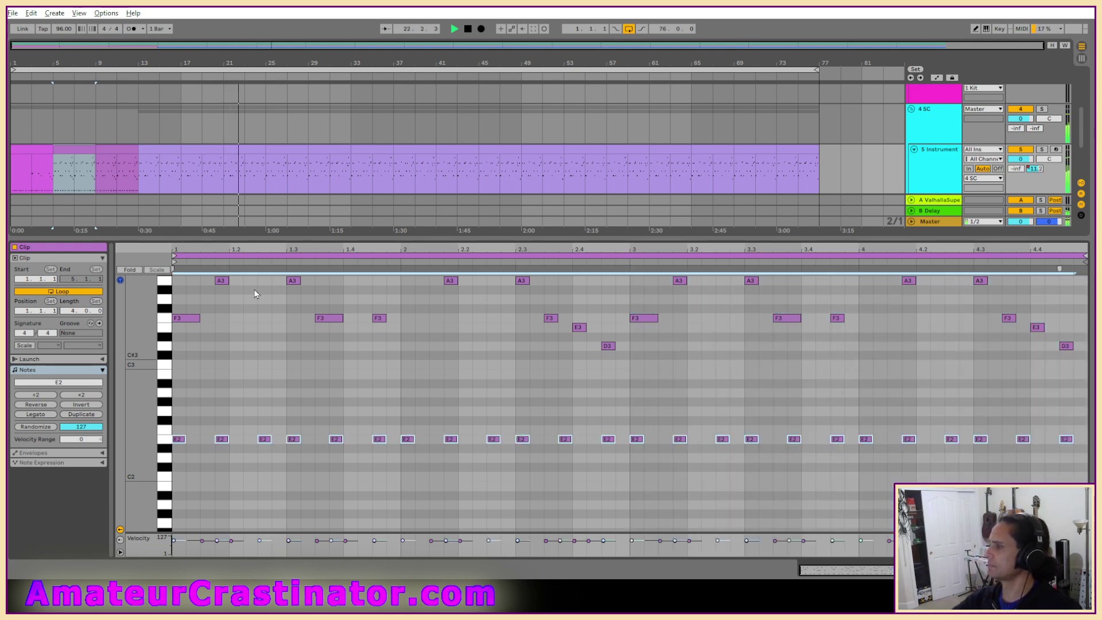
{"action": "scroll", "coordinate": [677, 321], "scroll_direction": "up", "scroll_amount": 4}
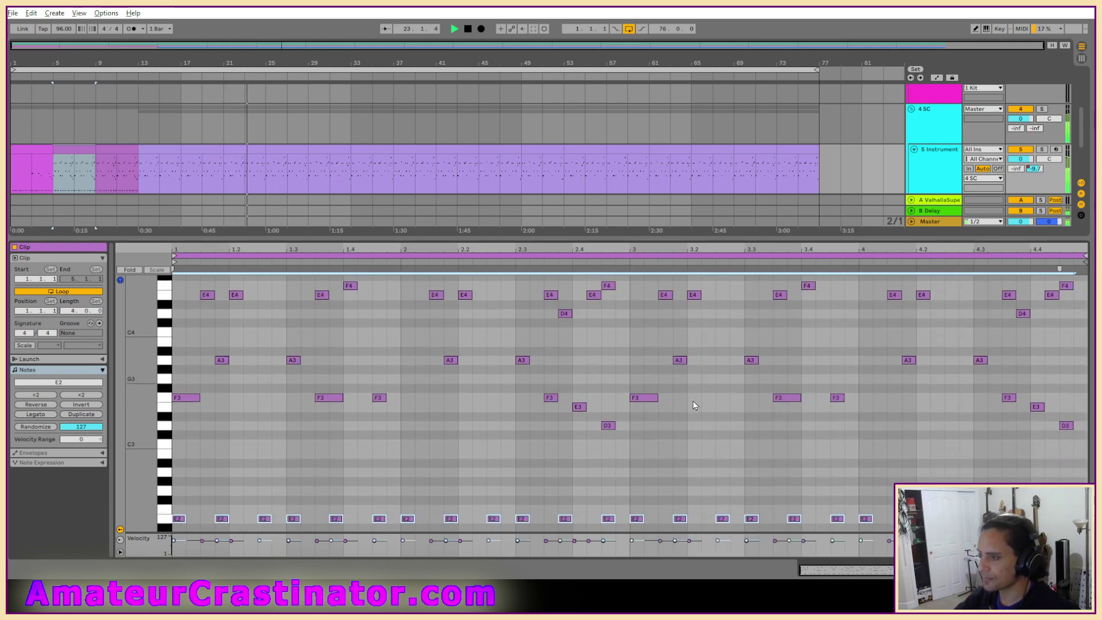
{"action": "key", "text": "Up"}
{"action": "key", "text": "Up"}
{"action": "key", "text": "Up"}
{"action": "key", "text": "Up"}
{"action": "key", "text": "Up"}
{"action": "key", "text": "Up"}
{"action": "key", "text": "Up"}
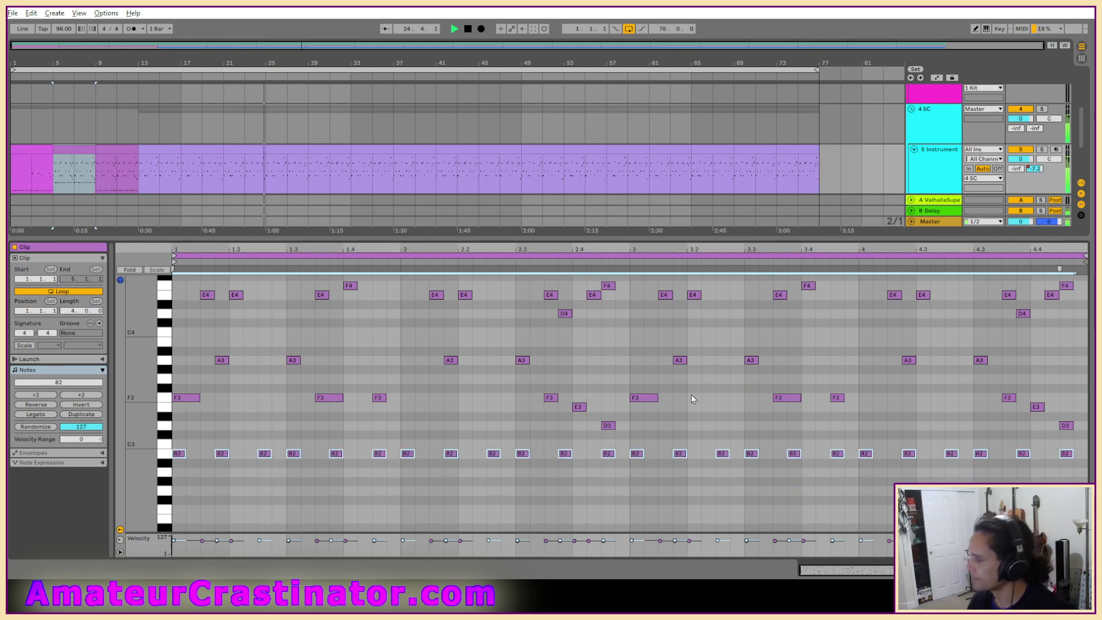
{"action": "key", "text": "Up"}
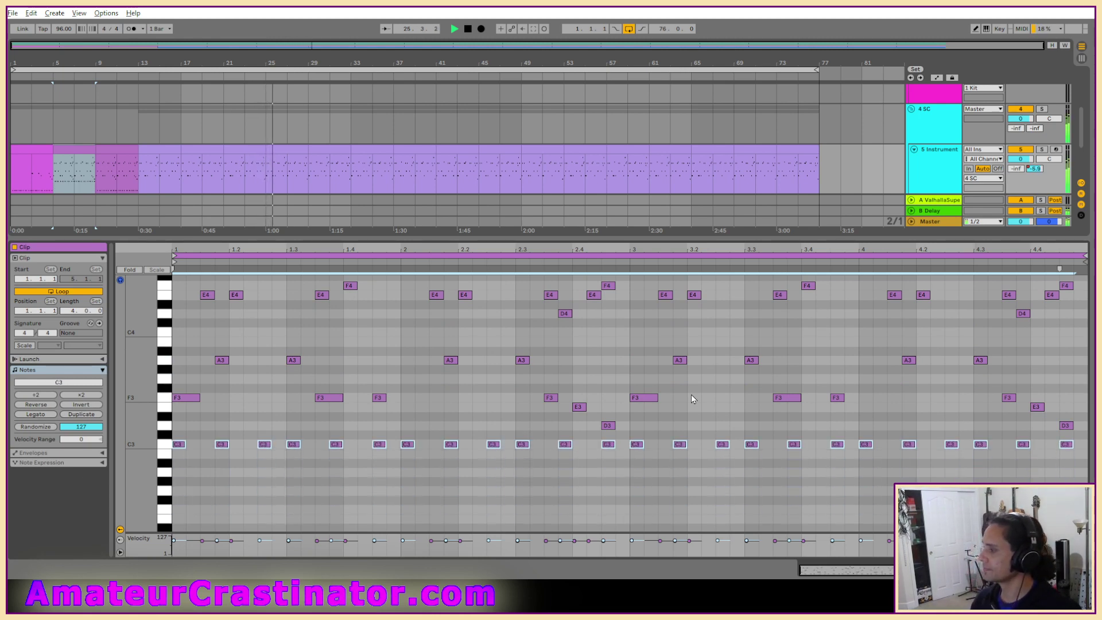
{"action": "key", "text": "Down"}
{"action": "key", "text": "Down"}
{"action": "key", "text": "Down"}
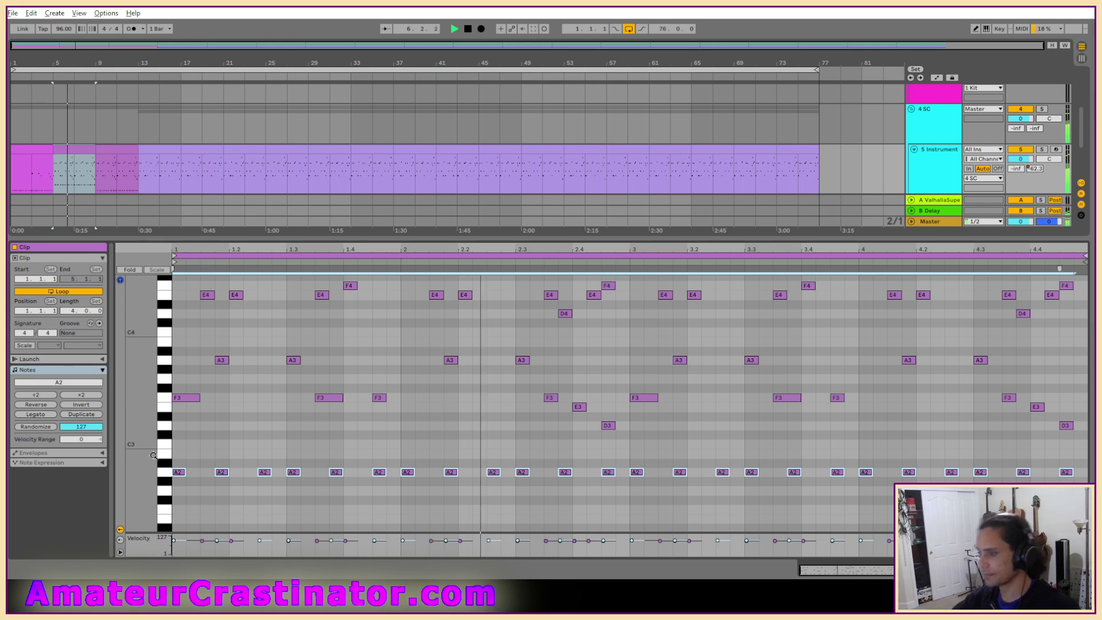
Try the clip without its A2 notes, restore them, and transpose them up to C3.
{"action": "key", "text": "Delete"}
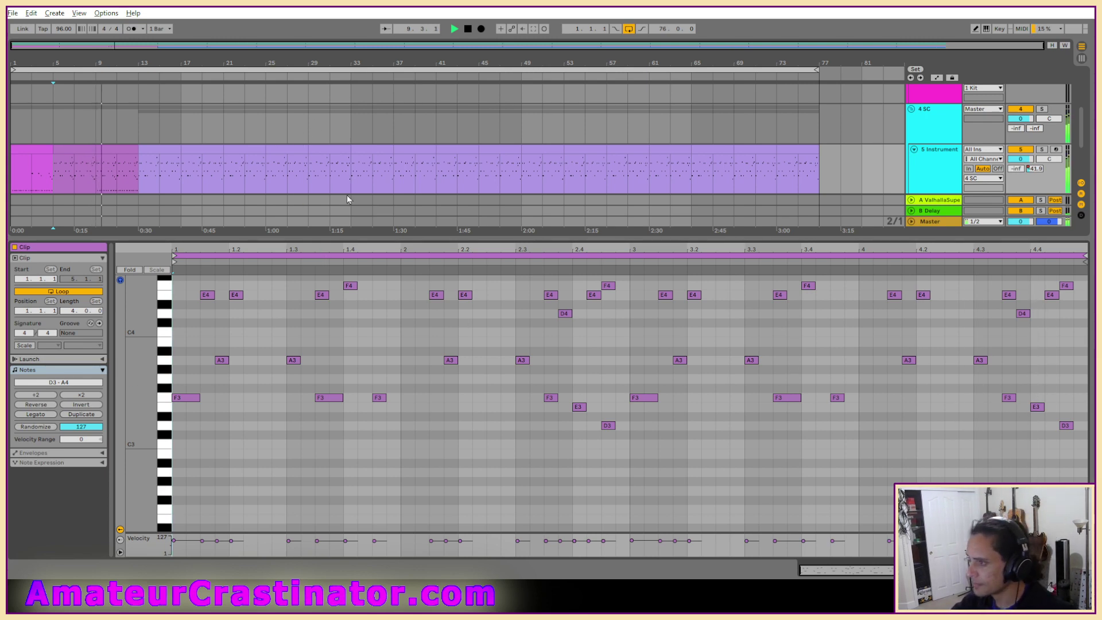
{"action": "key", "text": "ctrl+v"}
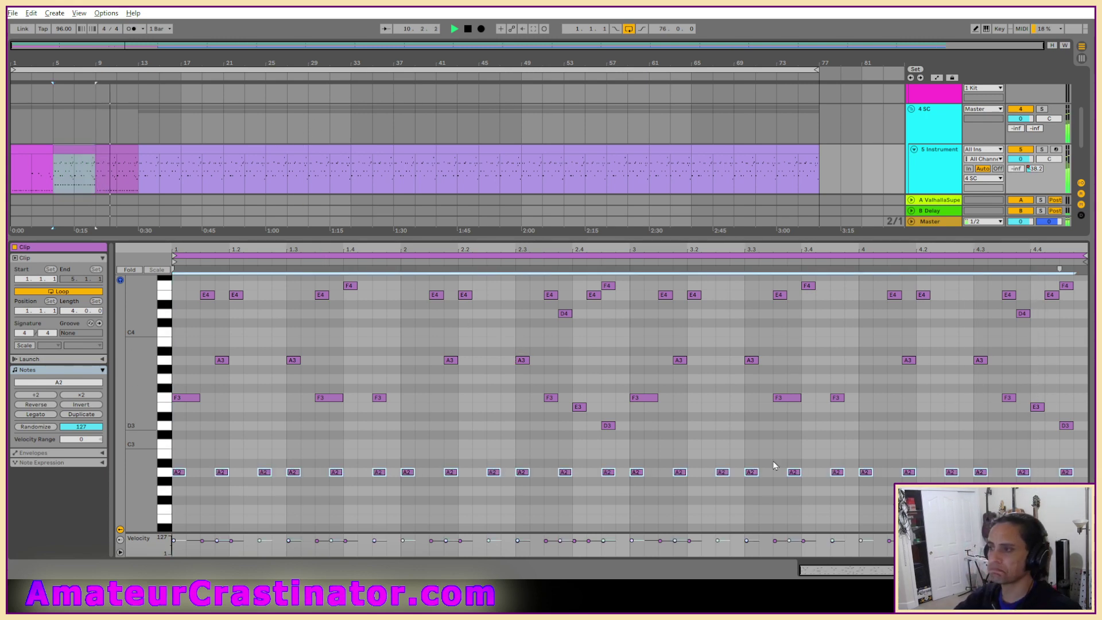
{"action": "key", "text": "Up"}
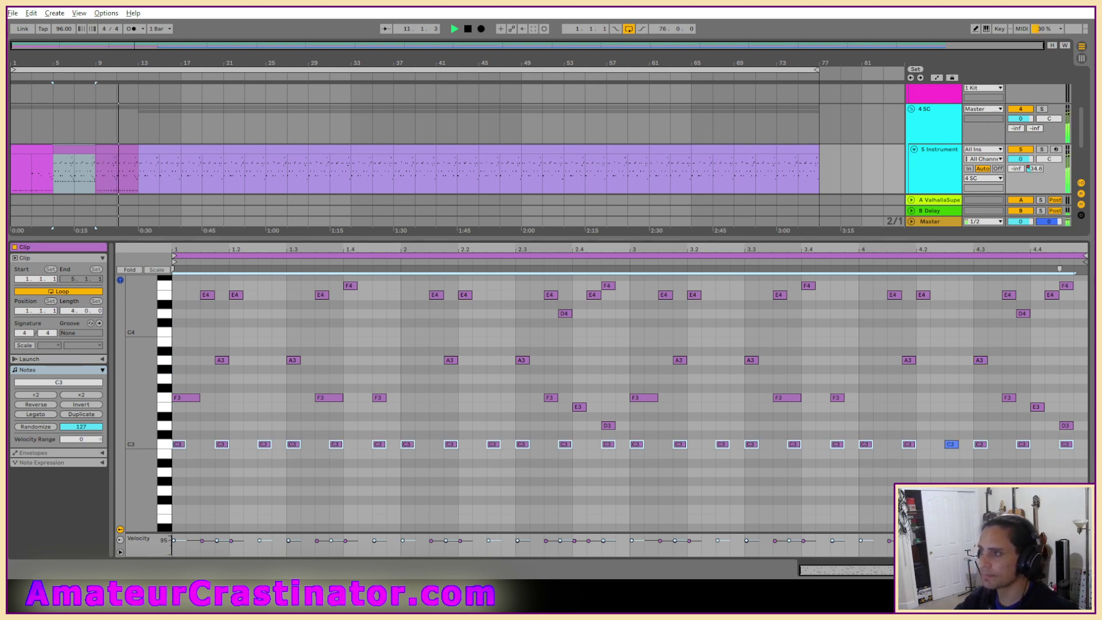
Transpose the clip's selected C3 notes down to F#2 and return to the 5 Instrument track's devices.
{"action": "key", "text": "Down"}
{"action": "key", "text": "Down"}
{"action": "key", "text": "Down"}
{"action": "key", "text": "Down"}
{"action": "key", "text": "Down"}
{"action": "key", "text": "Down"}
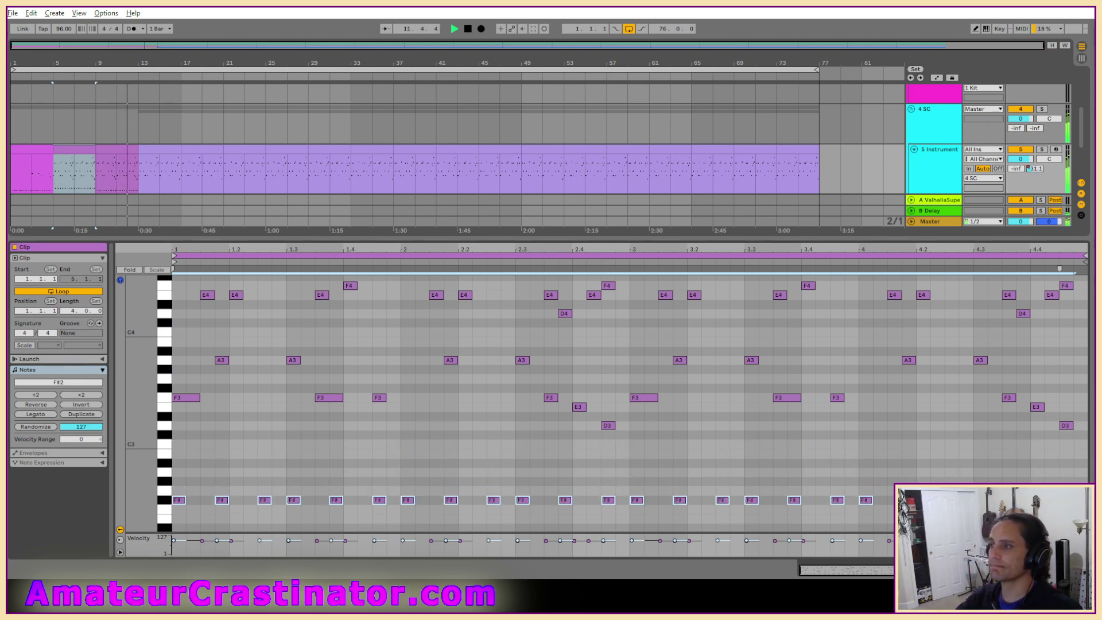
{"action": "key", "text": "shift+Tab"}
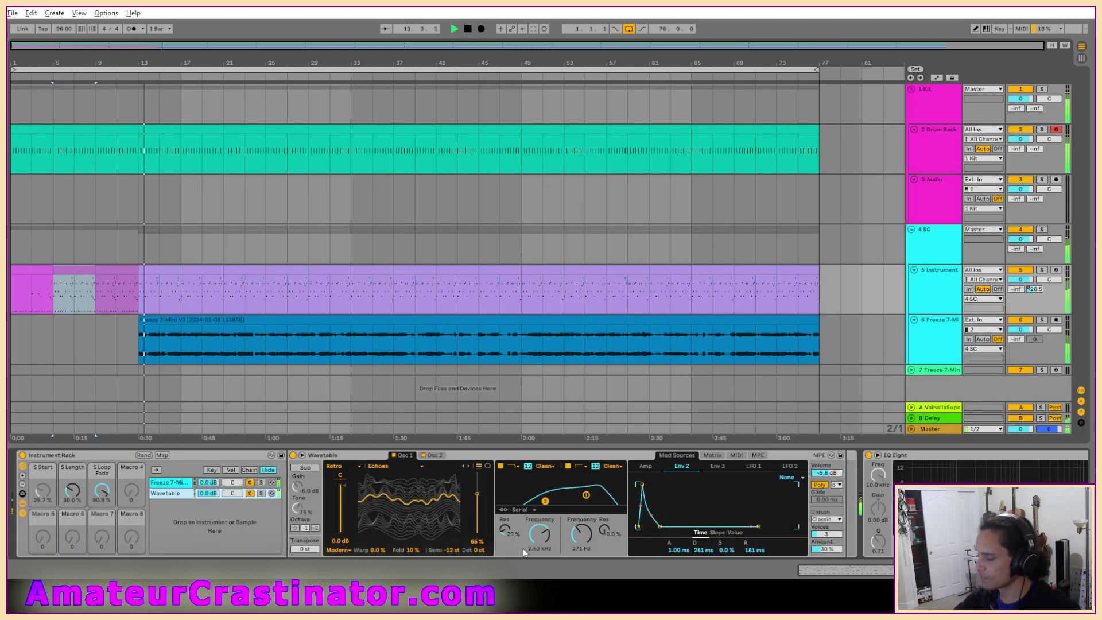
Lower the Wavetable chain's volume to about -12.1 dB, reselect the Freeze 7-Mini chain, and restart playback.
{"action": "left_click", "coordinate": [170, 482]}
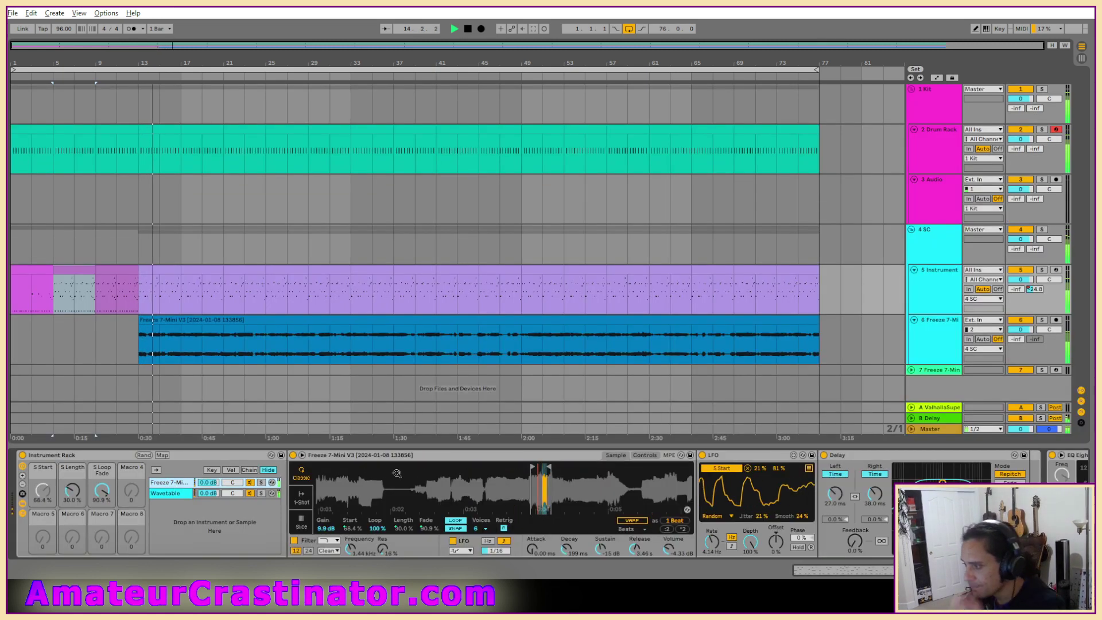
{"action": "left_click_drag", "start_coordinate": [212, 493], "coordinate": [212, 518]}
{"action": "left_click", "coordinate": [169, 483]}
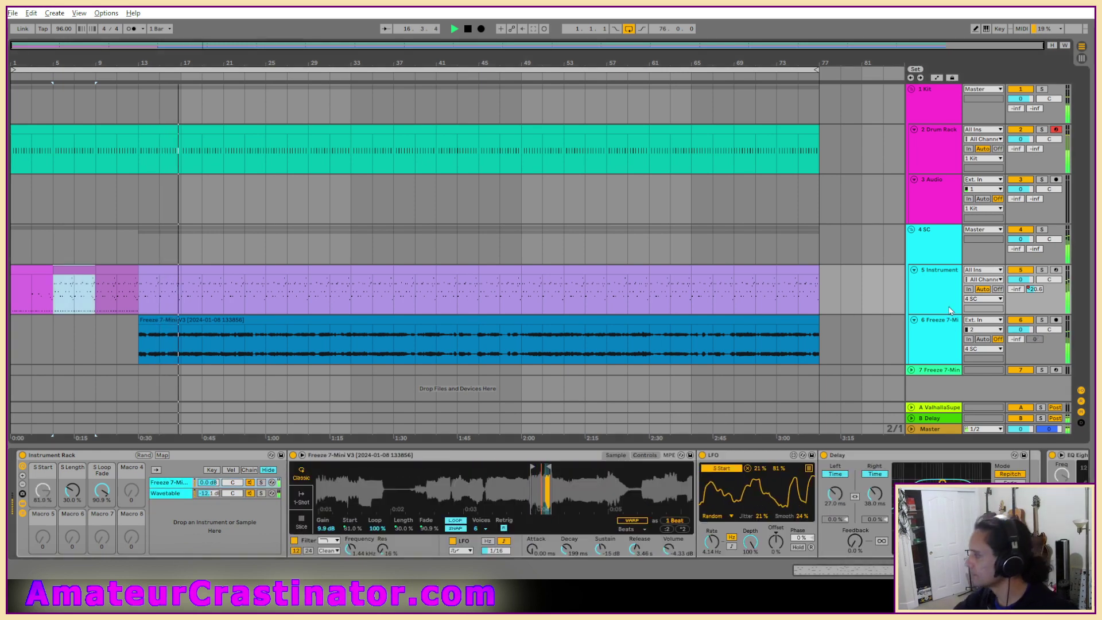
{"action": "mouse_move", "coordinate": [1015, 289]}
{"action": "left_mouse_down"}
{"action": "mouse_move", "coordinate": [1015, 229]}
{"action": "mouse_move", "coordinate": [1016, 290]}
{"action": "left_mouse_up"}
{"action": "key", "text": "space"}
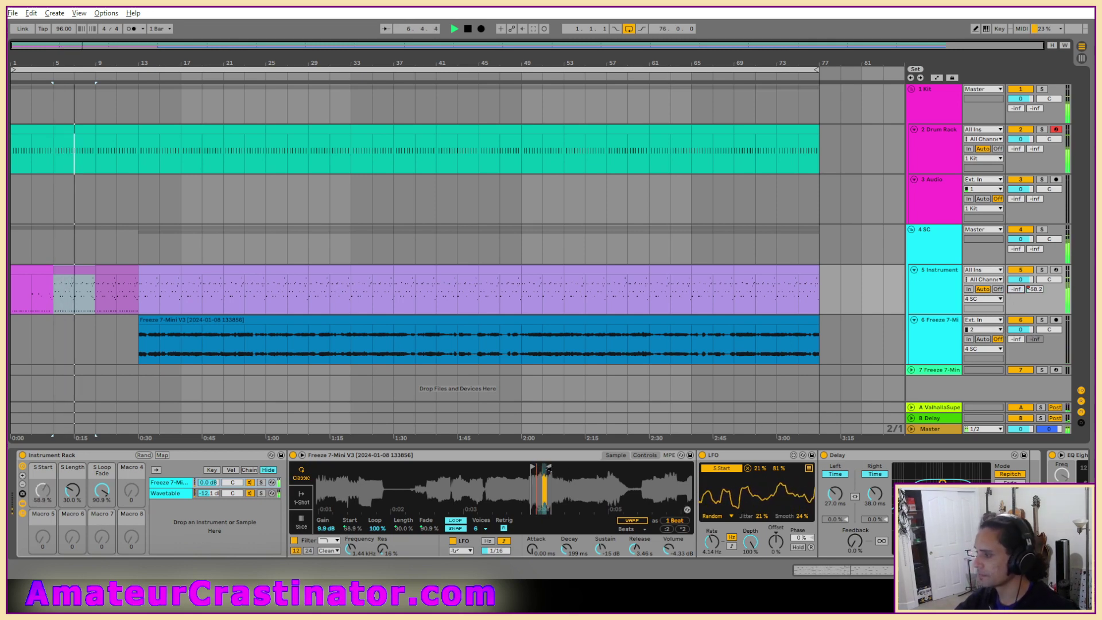
Extend the Freeze 7-Mini sample region to 4 bars with S Length at 100%, and reset the Wavetable chain's volume to 0 dB.
{"action": "left_click_drag", "start_coordinate": [549, 469], "coordinate": [712, 472]}
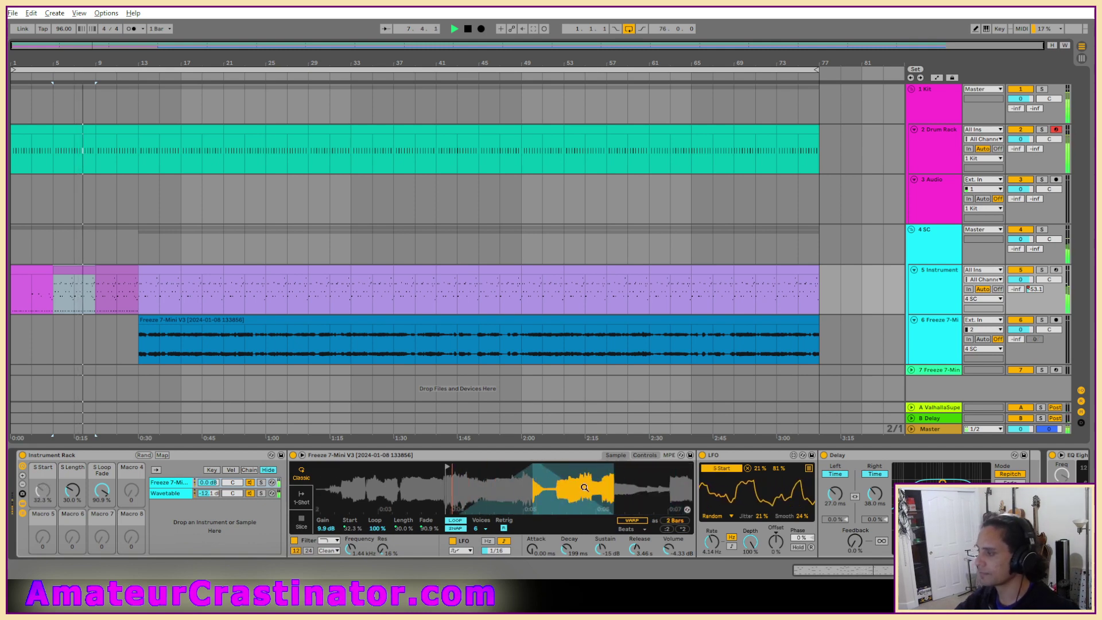
{"action": "left_click_drag", "start_coordinate": [352, 528], "coordinate": [352, 522]}
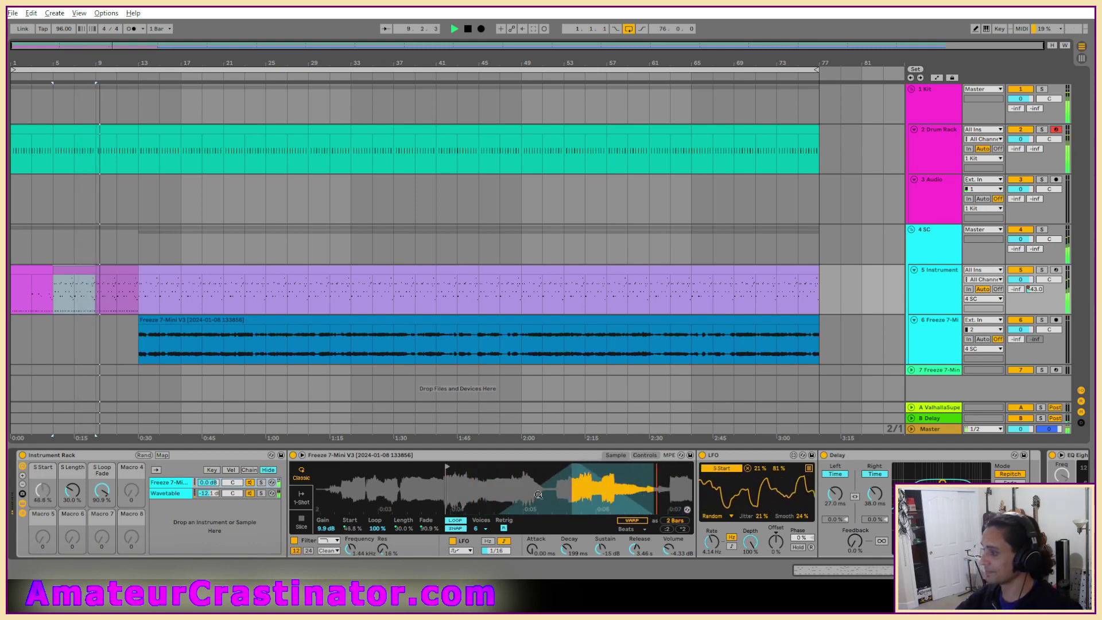
{"action": "left_click_drag", "start_coordinate": [421, 502], "coordinate": [387, 500]}
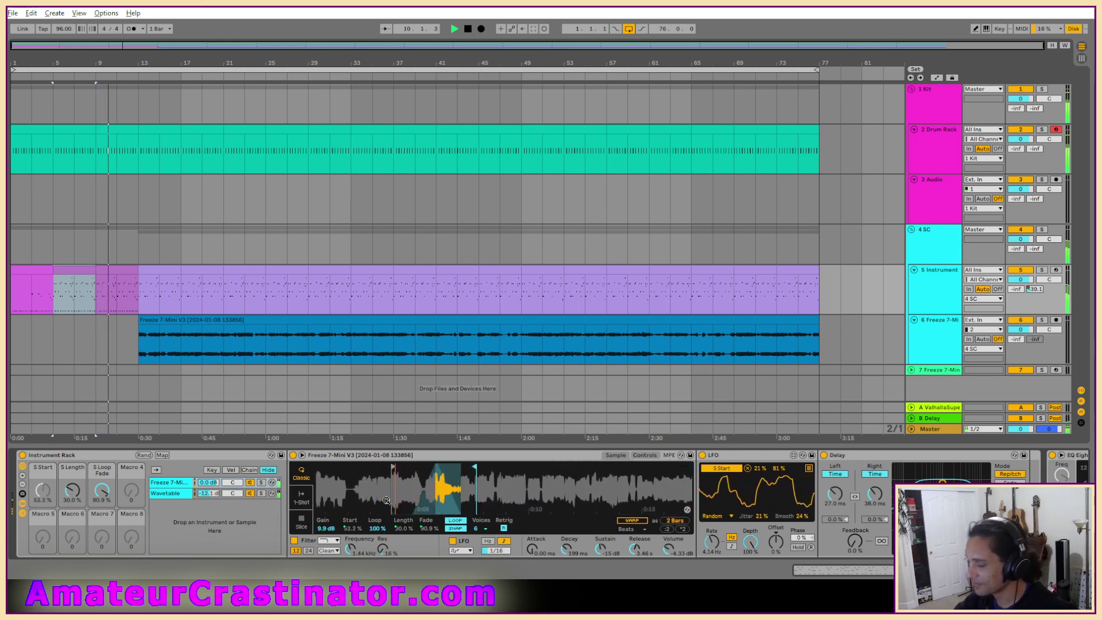
{"action": "left_click_drag", "start_coordinate": [475, 467], "coordinate": [608, 467]}
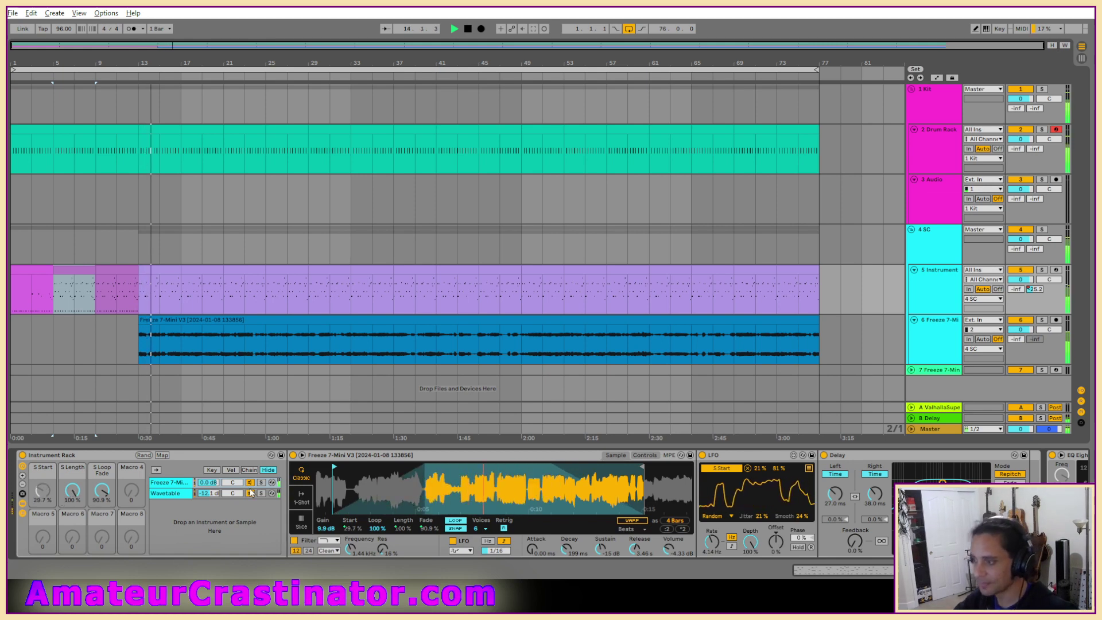
{"action": "left_click", "coordinate": [208, 494]}
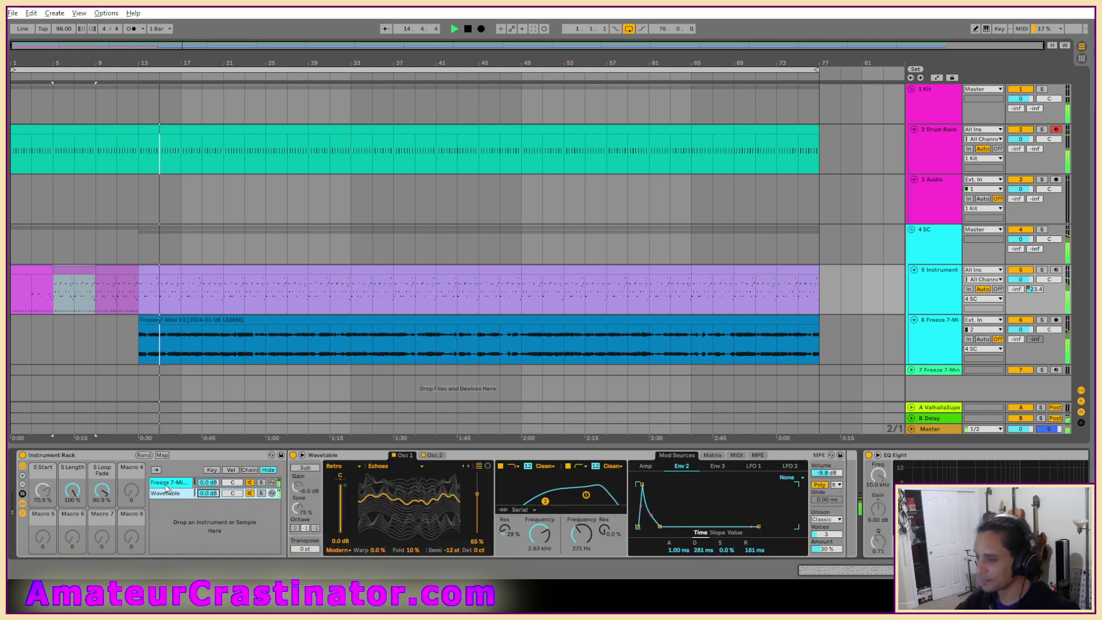
{"action": "left_click", "coordinate": [169, 484]}
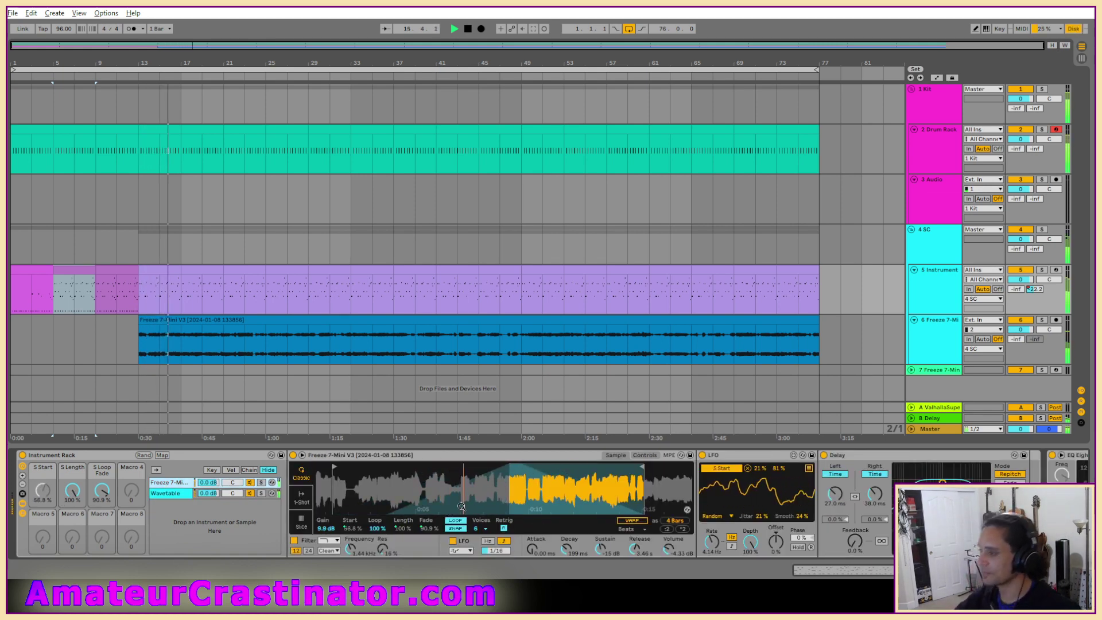
Extend the Freeze 7-Mini sample region to 56 bars, and set the S Length macro to 25.0% and S Loop Fade to about 53.6%.
{"action": "mouse_move", "coordinate": [462, 507]}
{"action": "left_mouse_down"}
{"action": "mouse_move", "coordinate": [365, 481]}
{"action": "mouse_move", "coordinate": [636, 466]}
{"action": "left_mouse_up"}
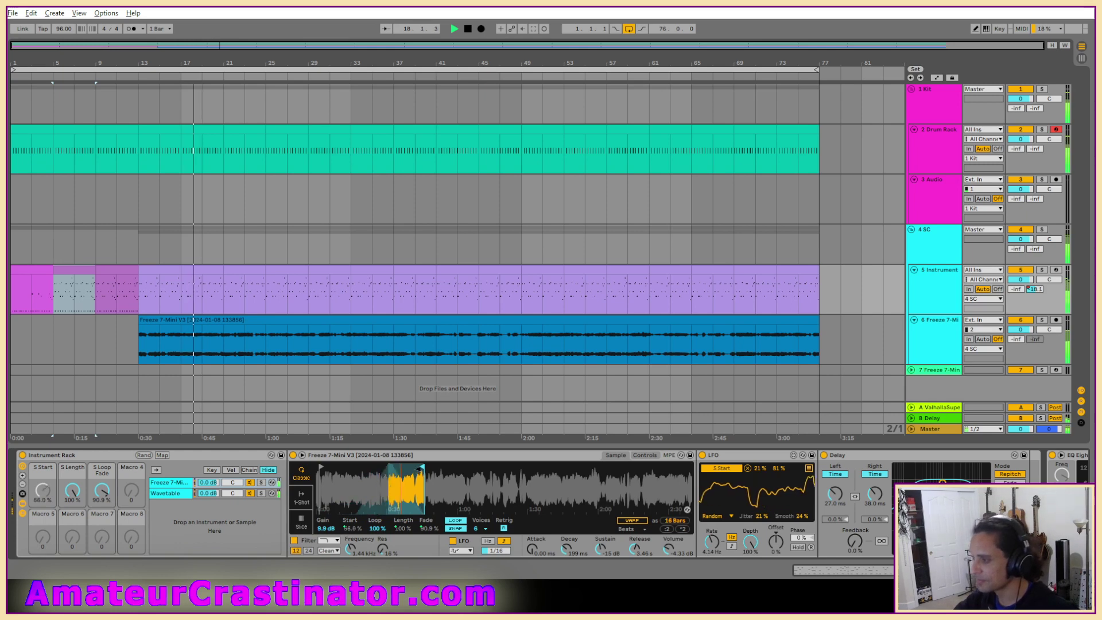
{"action": "mouse_move", "coordinate": [423, 466]}
{"action": "left_mouse_down"}
{"action": "mouse_move", "coordinate": [658, 467]}
{"action": "mouse_move", "coordinate": [607, 466]}
{"action": "mouse_move", "coordinate": [627, 466]}
{"action": "left_mouse_up"}
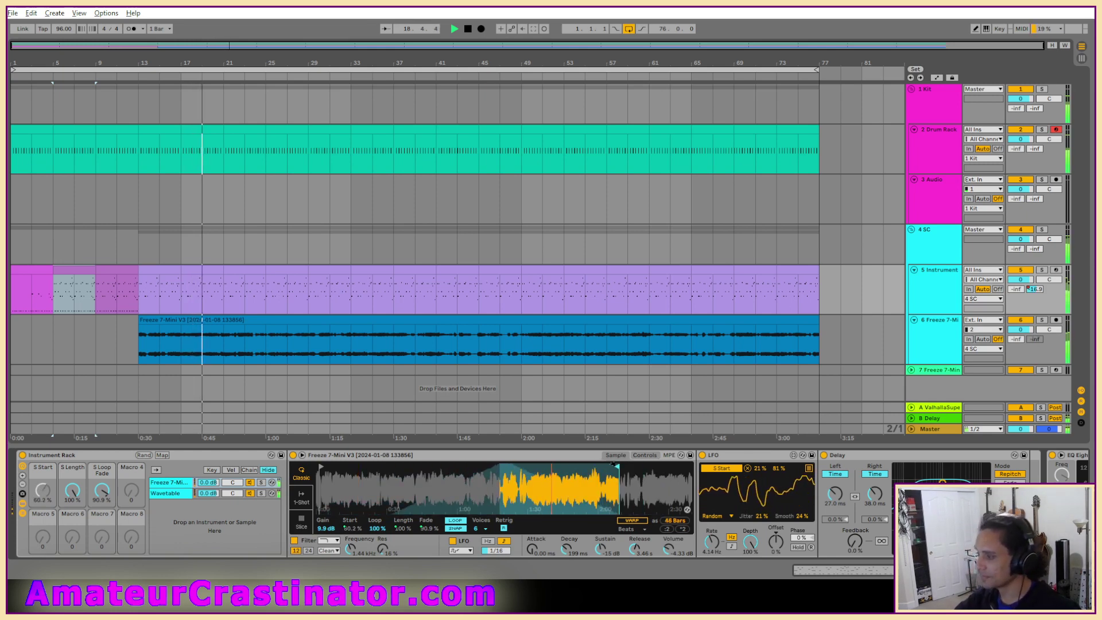
{"action": "left_click_drag", "start_coordinate": [80, 492], "coordinate": [80, 526]}
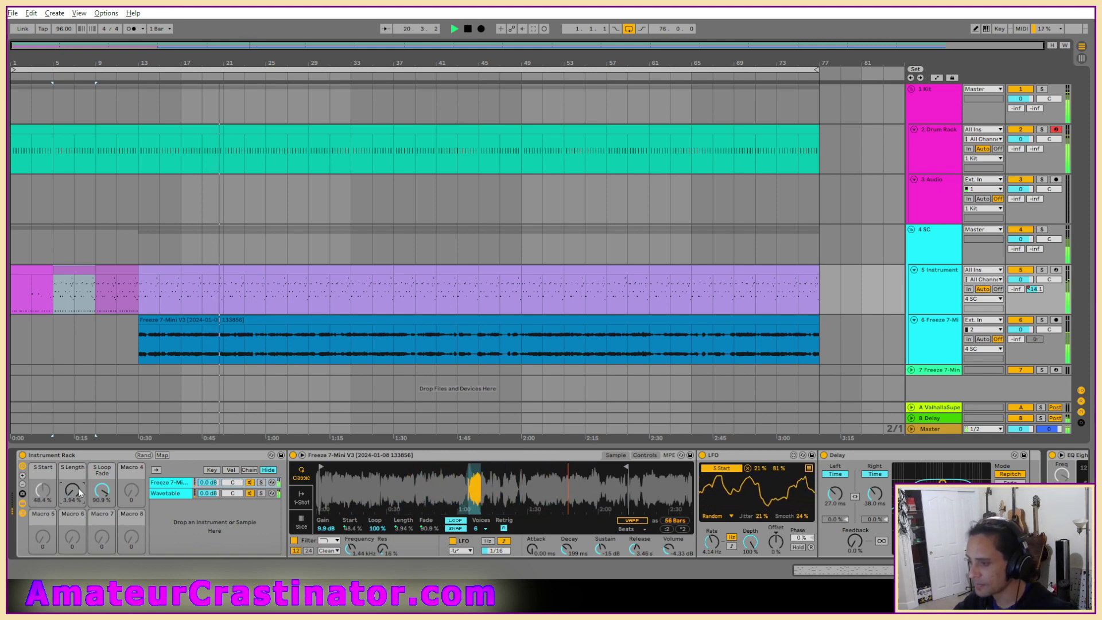
{"action": "left_click_drag", "start_coordinate": [73, 491], "coordinate": [73, 487]}
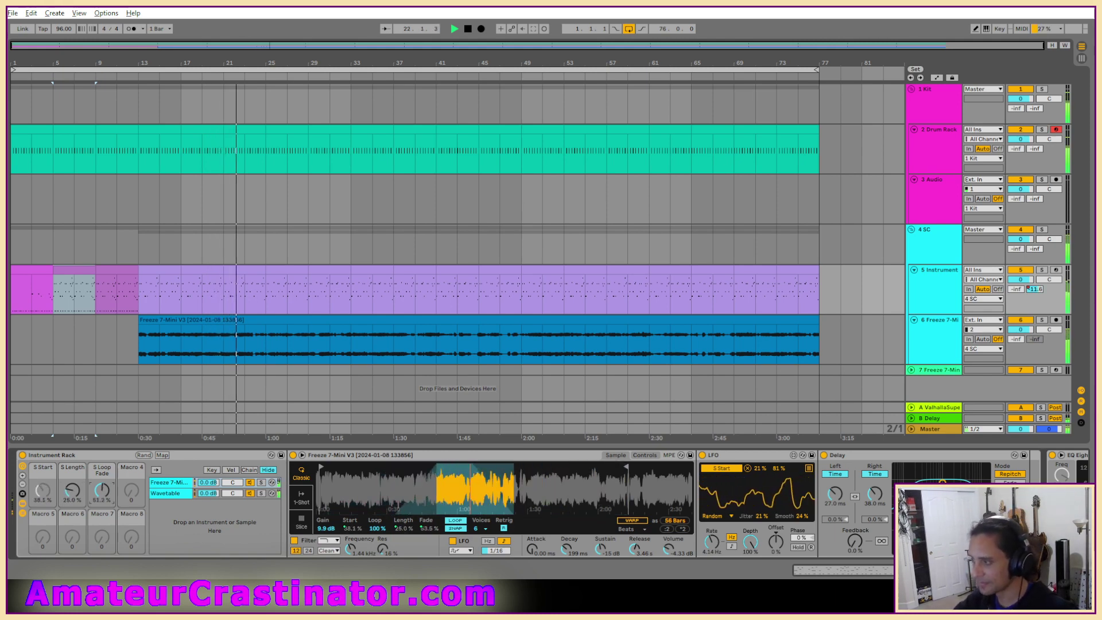
{"action": "left_click_drag", "start_coordinate": [106, 495], "coordinate": [105, 470]}
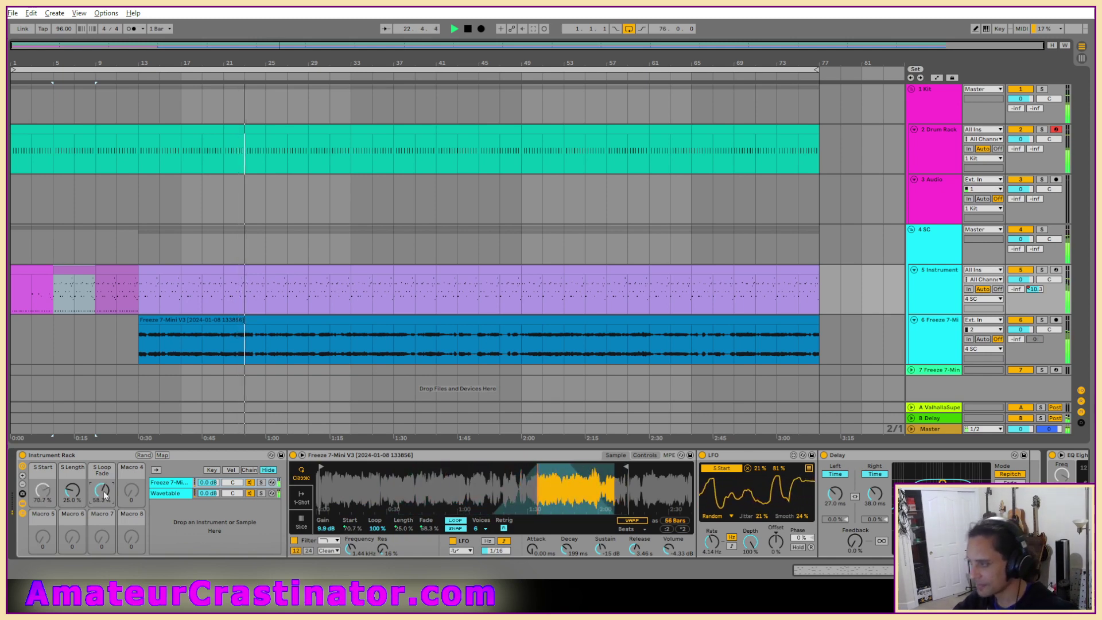
{"action": "left_click_drag", "start_coordinate": [102, 491], "coordinate": [102, 494]}
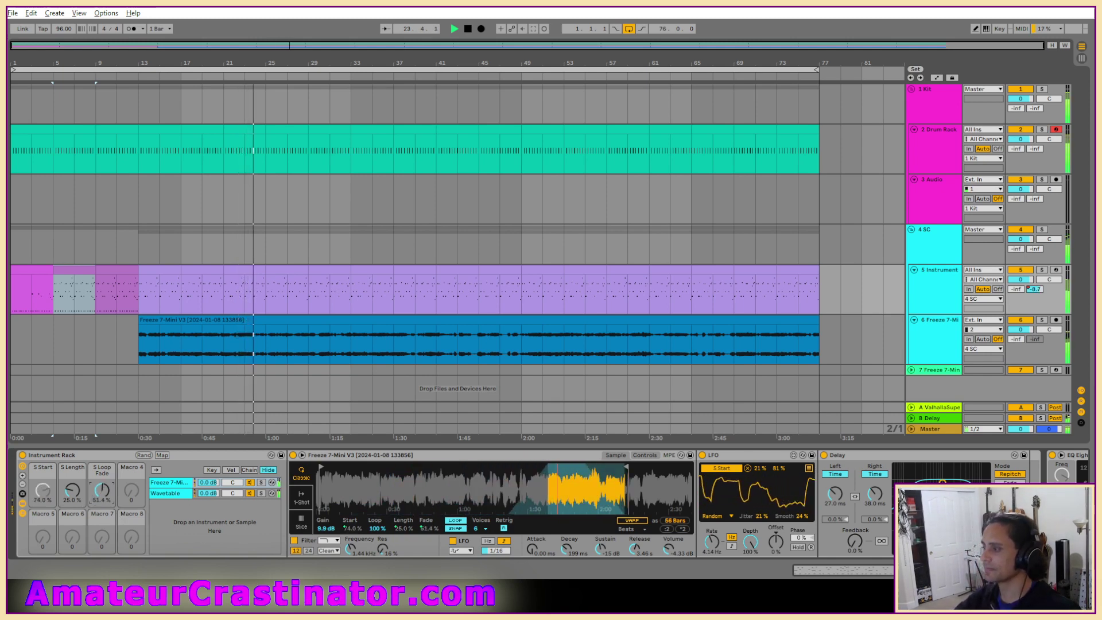
Solo the track and its Freeze 7-Mini chain, and set the LFO's mapping range to 12–70%, jitter to 8% and rate to 30.6 Hz.
{"action": "key", "text": "s"}
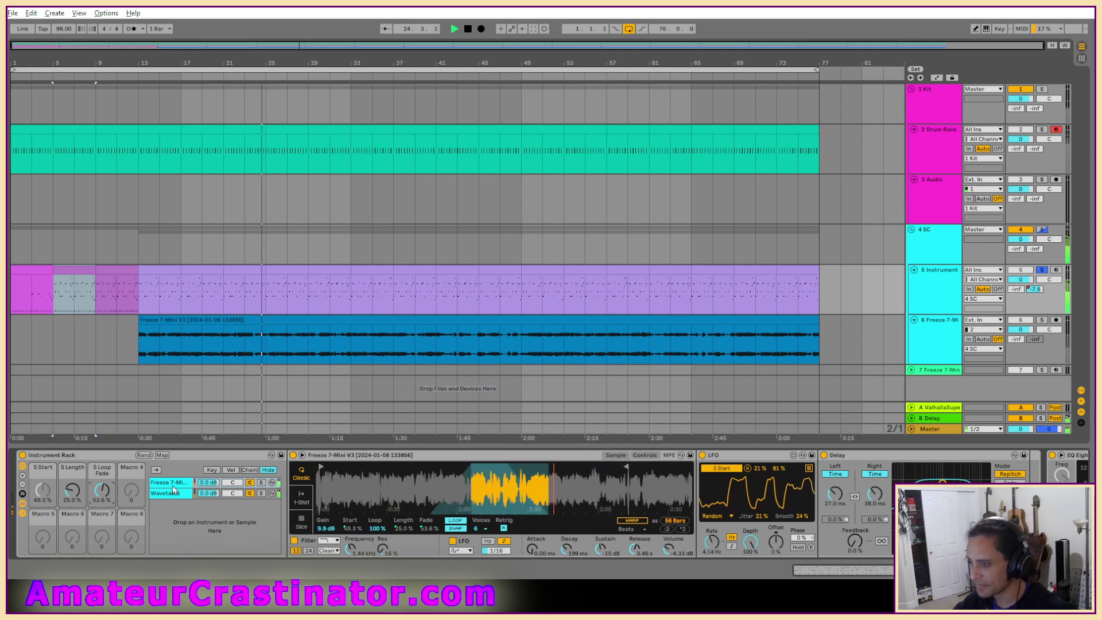
{"action": "left_click", "coordinate": [261, 482]}
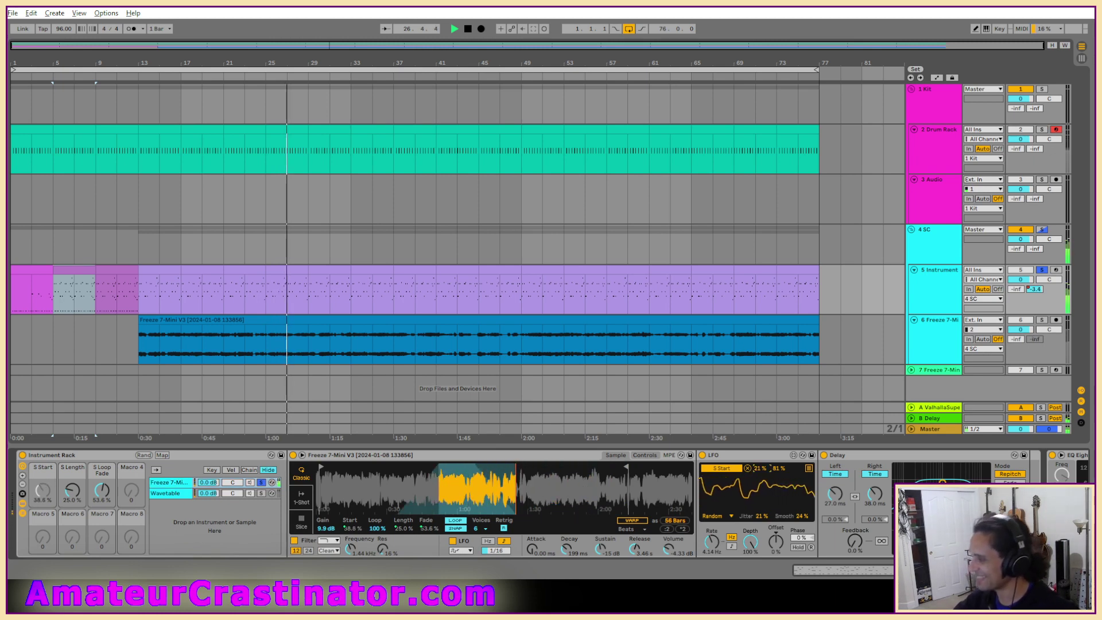
{"action": "left_click_drag", "start_coordinate": [760, 469], "coordinate": [782, 476]}
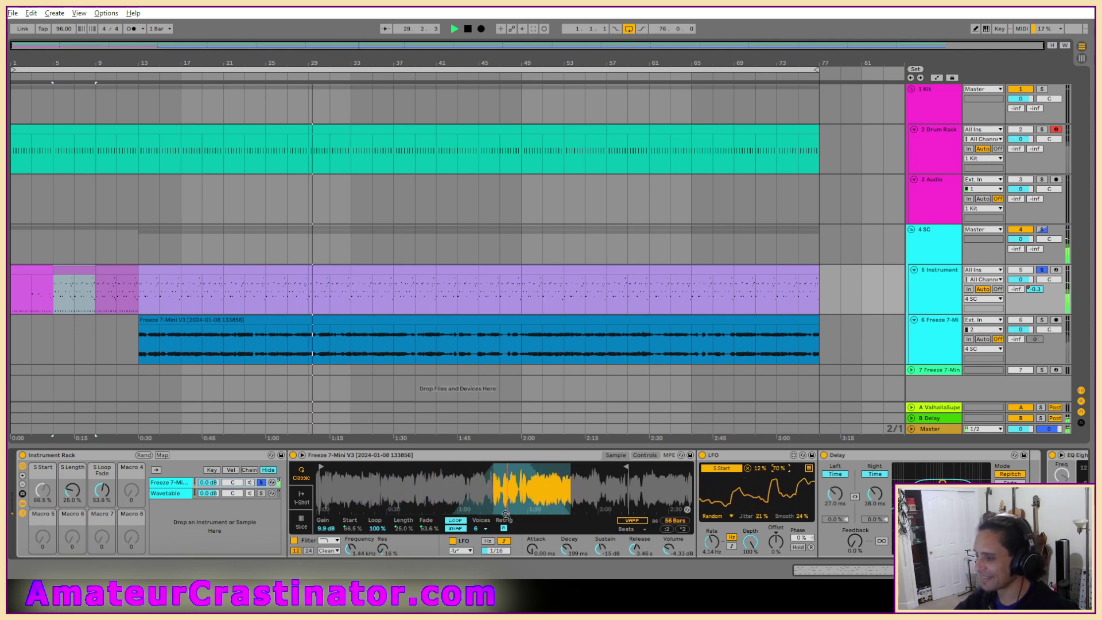
{"action": "left_click_drag", "start_coordinate": [712, 542], "coordinate": [712, 548]}
{"action": "left_click_drag", "start_coordinate": [762, 516], "coordinate": [762, 522]}
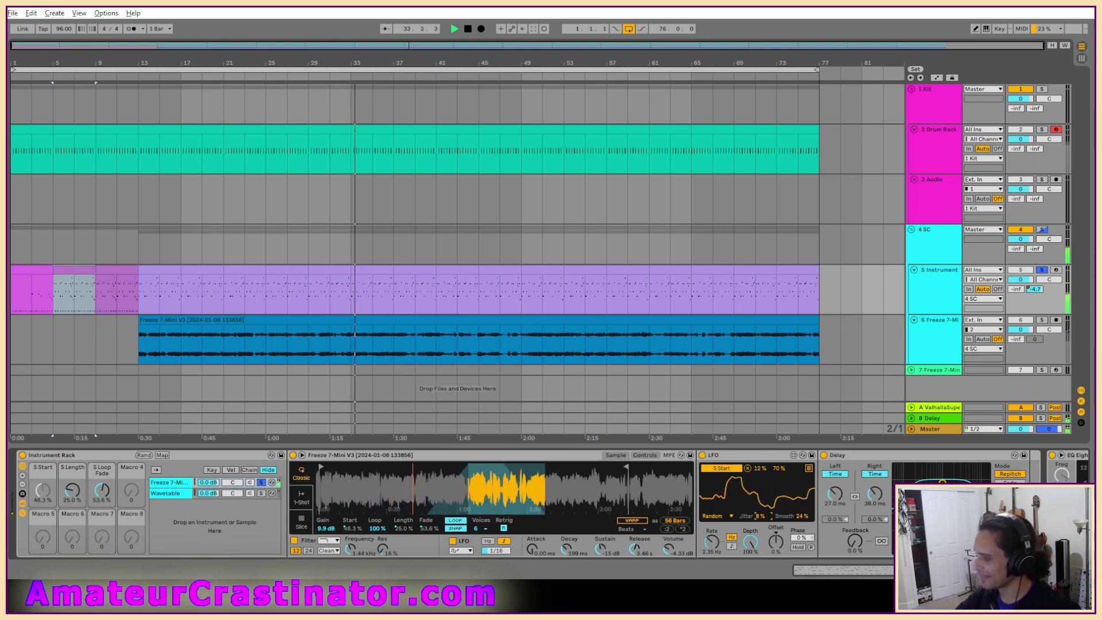
{"action": "left_click_drag", "start_coordinate": [706, 549], "coordinate": [706, 552]}
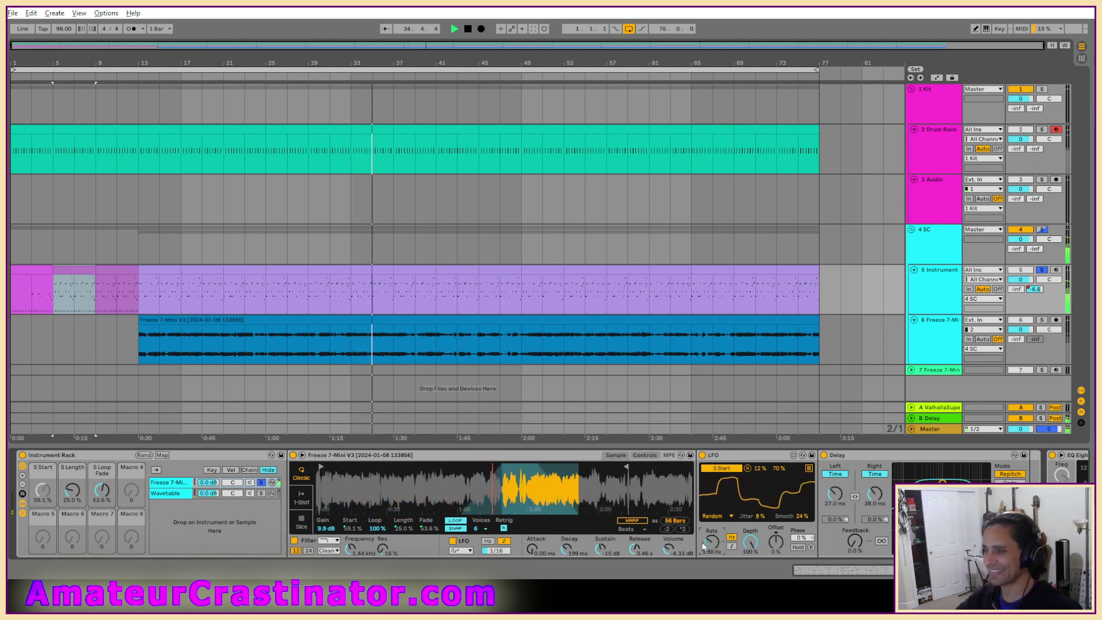
{"action": "left_click_drag", "start_coordinate": [700, 542], "coordinate": [700, 534]}
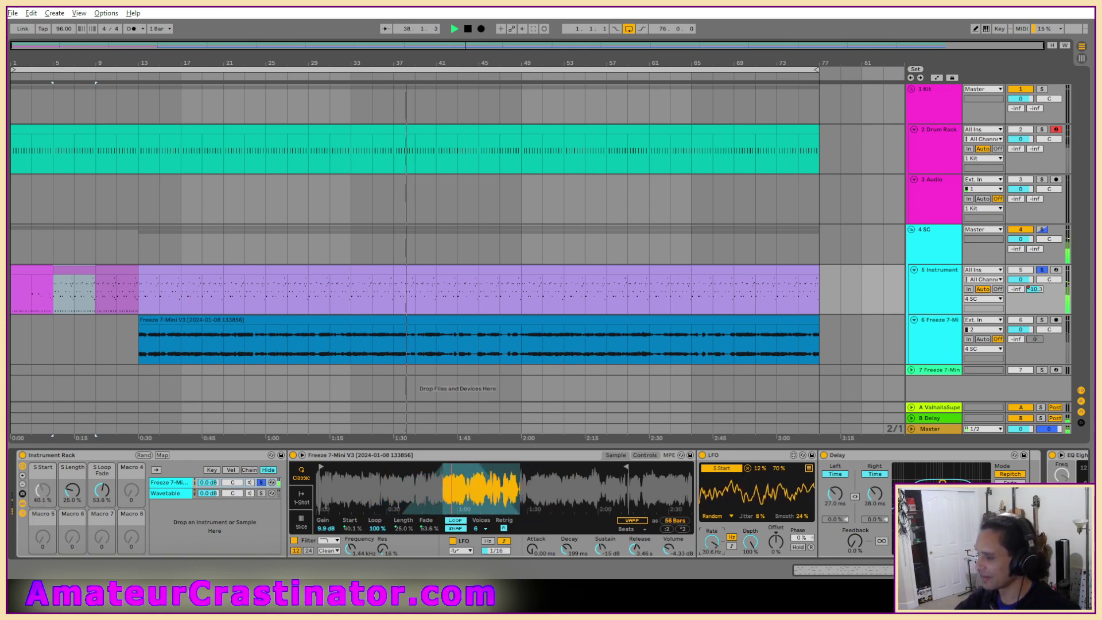
Set the sampler's filter frequency to about 2.28 kHz with higher resonance, and extend the sample region to the full 64 bars.
{"action": "left_click_drag", "start_coordinate": [352, 552], "coordinate": [383, 534]}
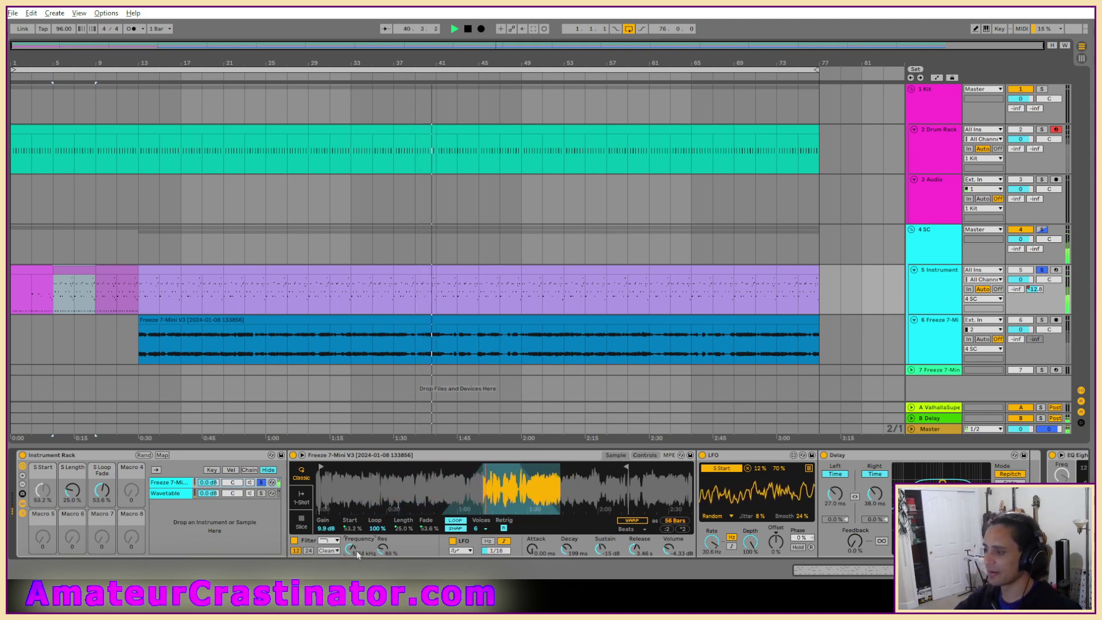
{"action": "left_click_drag", "start_coordinate": [351, 550], "coordinate": [392, 546]}
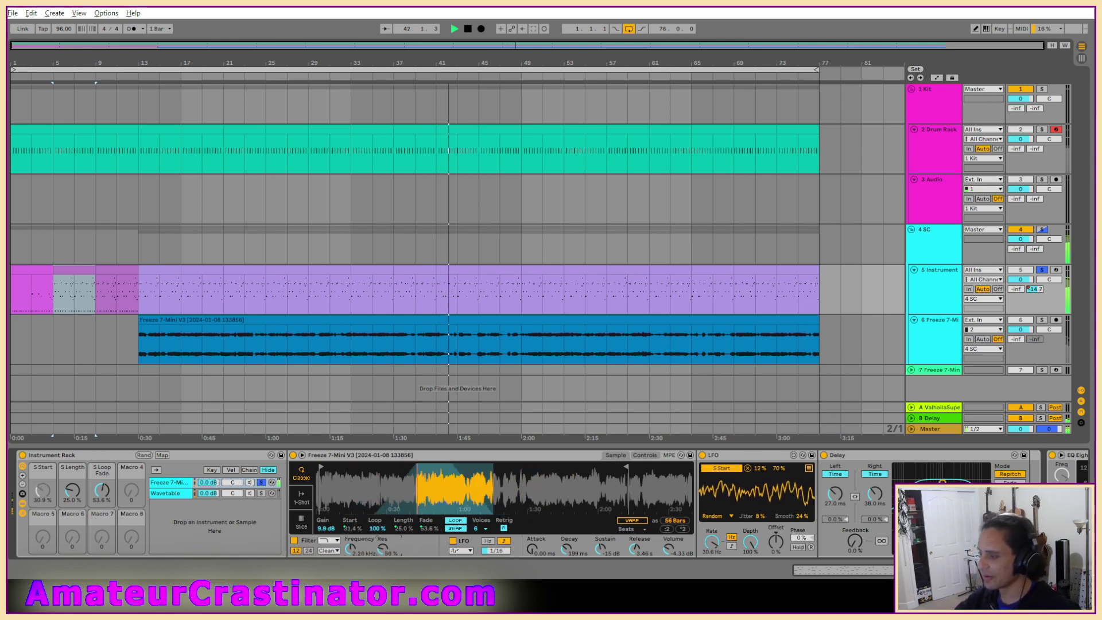
{"action": "left_click_drag", "start_coordinate": [423, 460], "coordinate": [318, 467]}
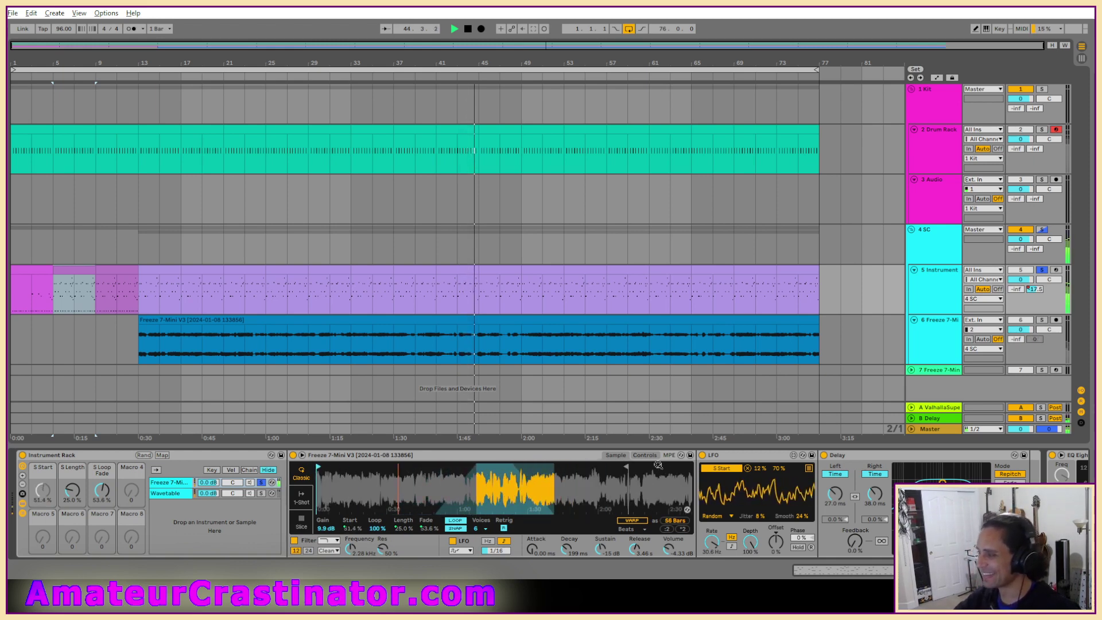
{"action": "left_click_drag", "start_coordinate": [626, 468], "coordinate": [690, 467]}
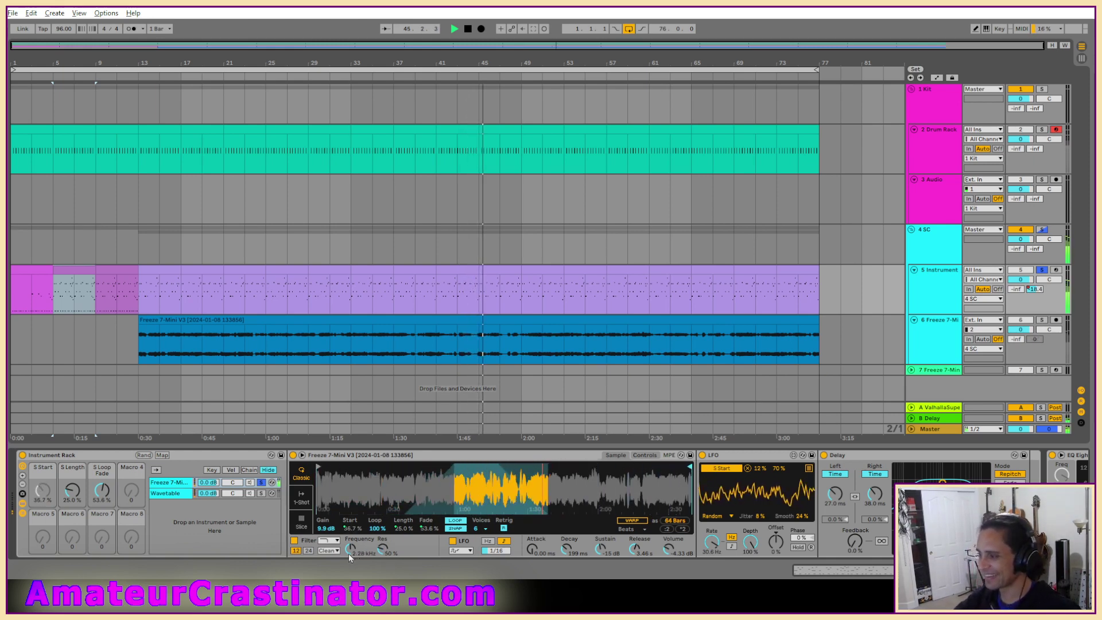
Shorten the sample region to 2 bars with S Length at about 20.9%, and unsolo the track and the Freeze 7-Mini chain.
{"action": "left_click_drag", "start_coordinate": [73, 489], "coordinate": [74, 505]}
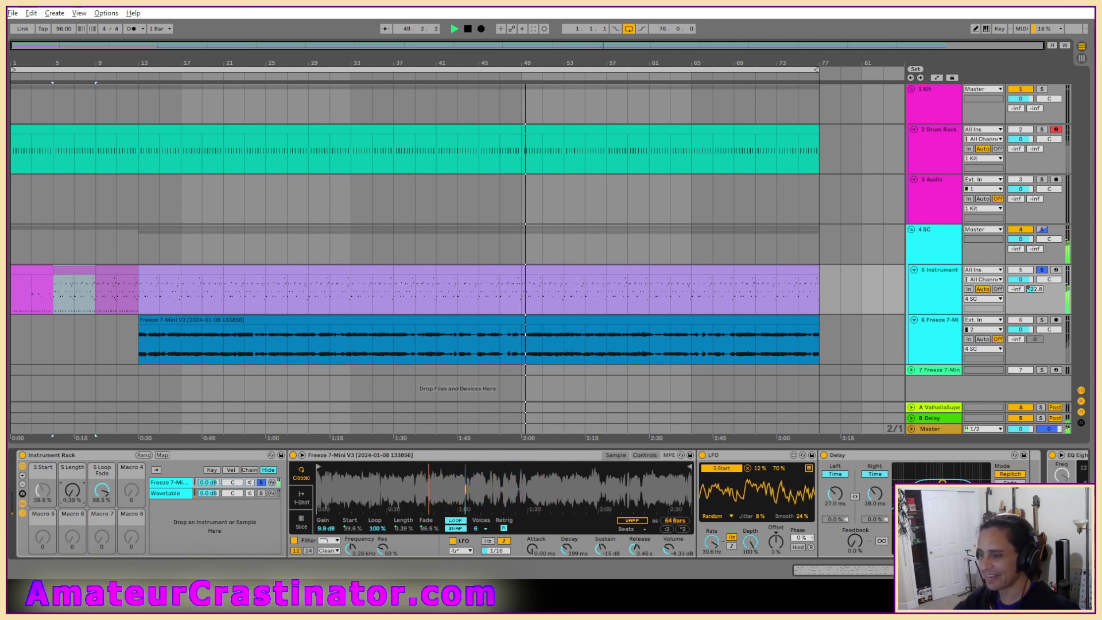
{"action": "left_click_drag", "start_coordinate": [70, 497], "coordinate": [70, 491]}
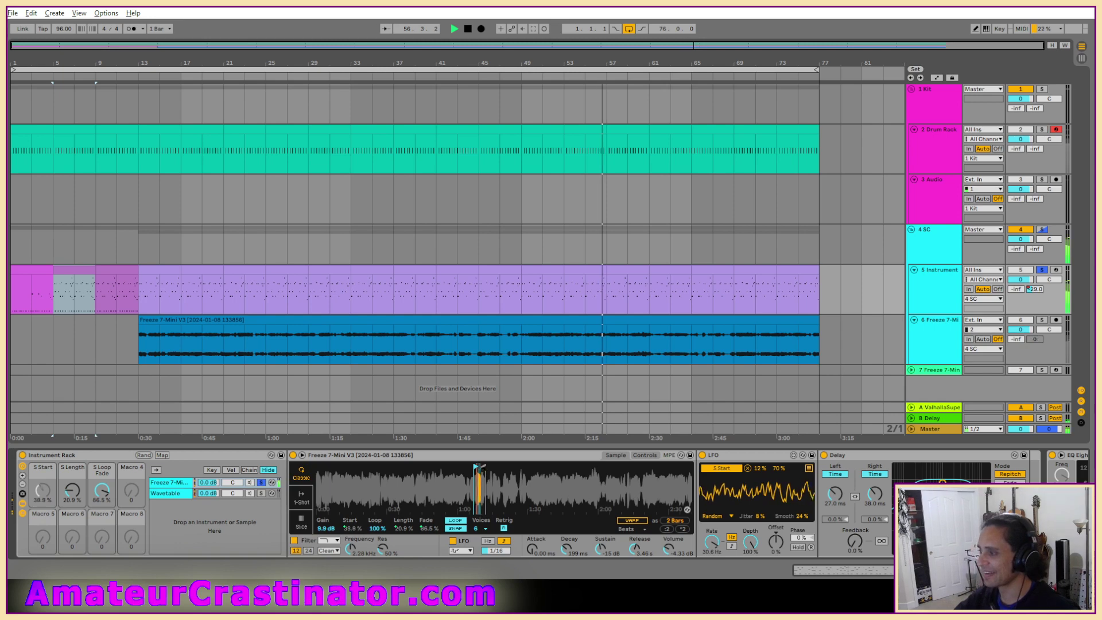
{"action": "key", "text": "s"}
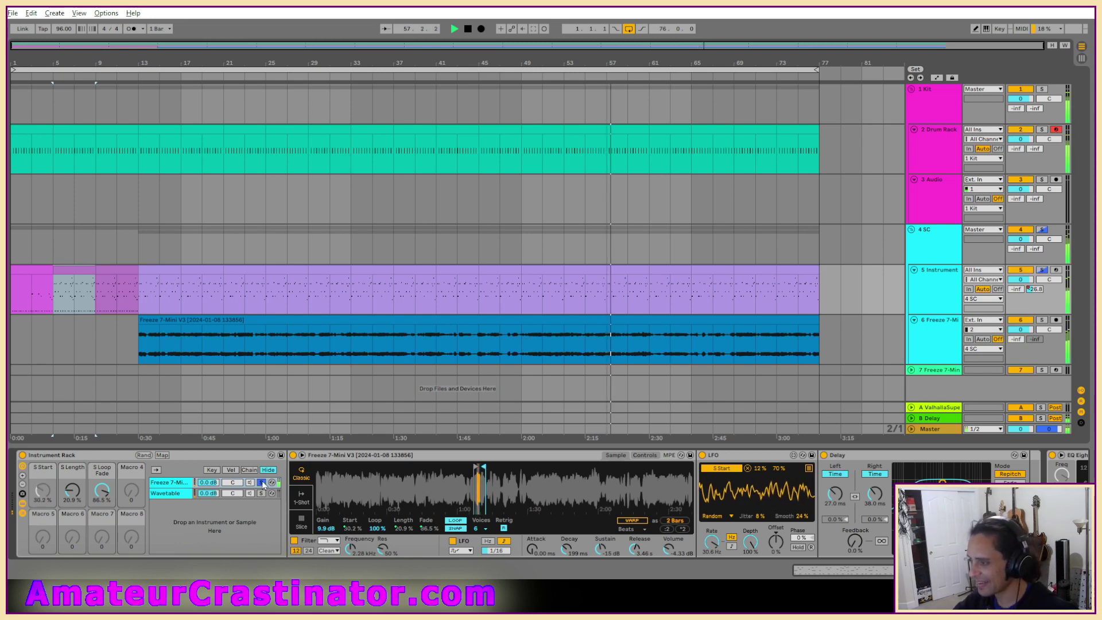
{"action": "left_click", "coordinate": [262, 483]}
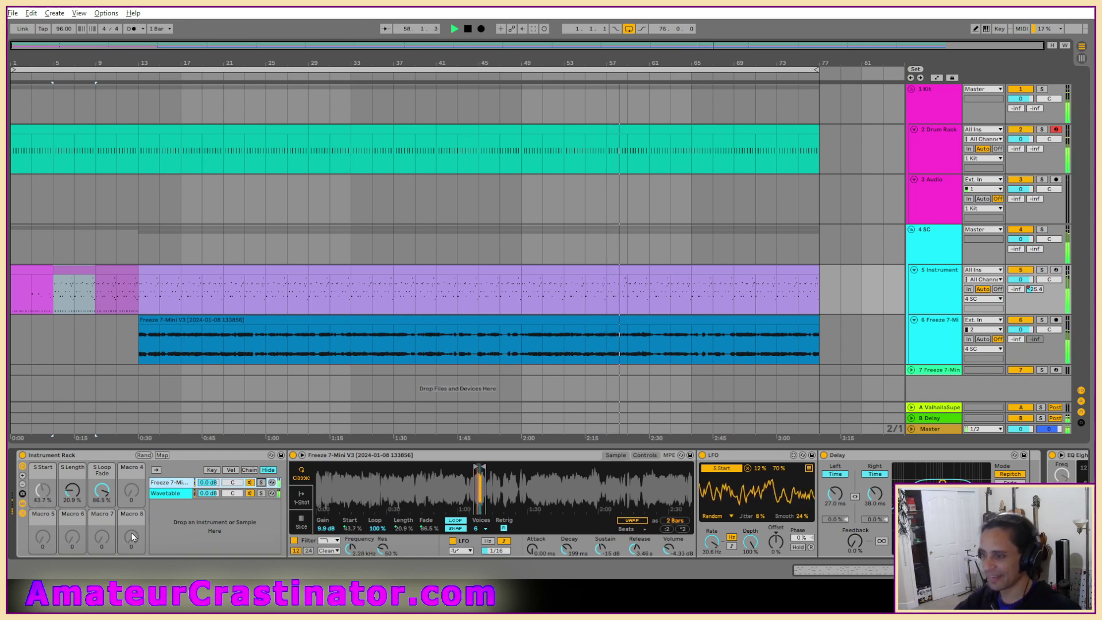
Set S Length to 31.4%, S Loop Fade to 68.9% and the LFO rate to about 2.96 Hz, and switch off the Freeze 7-Mini chain.
{"action": "left_click_drag", "start_coordinate": [107, 493], "coordinate": [73, 491]}
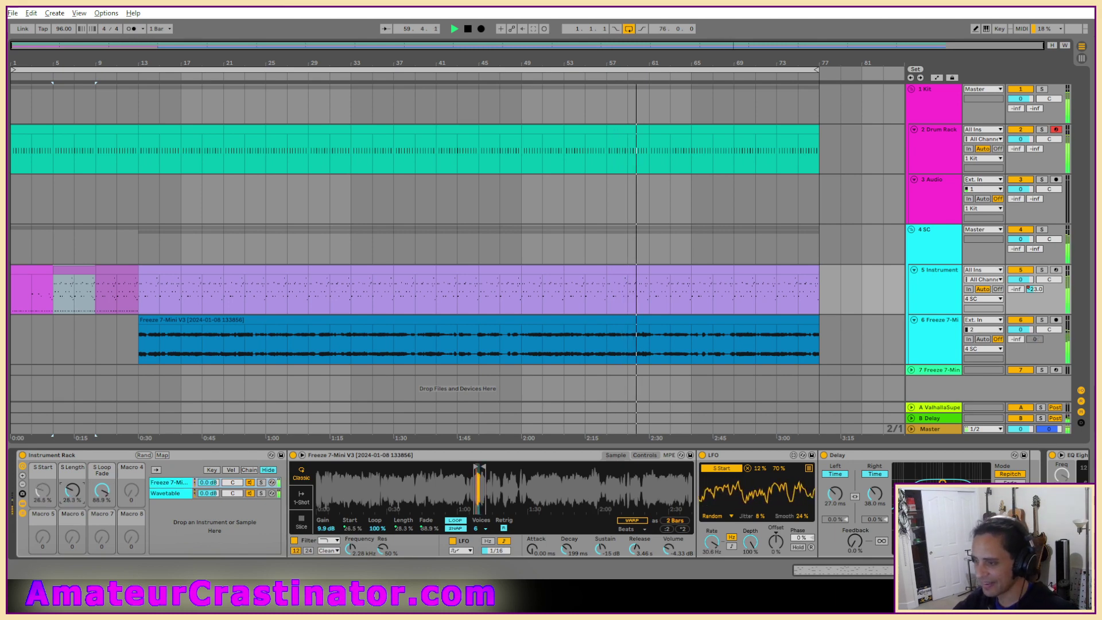
{"action": "left_click", "coordinate": [166, 485]}
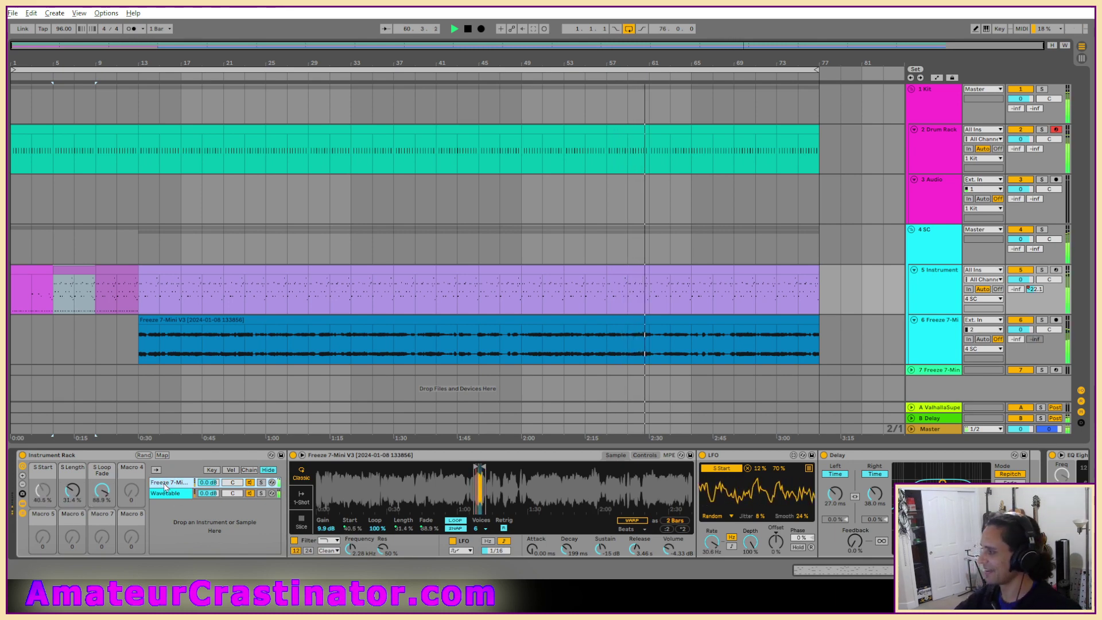
{"action": "mouse_move", "coordinate": [958, 570]}
{"action": "left_mouse_down"}
{"action": "mouse_move", "coordinate": [983, 570]}
{"action": "mouse_move", "coordinate": [956, 570]}
{"action": "left_mouse_up"}
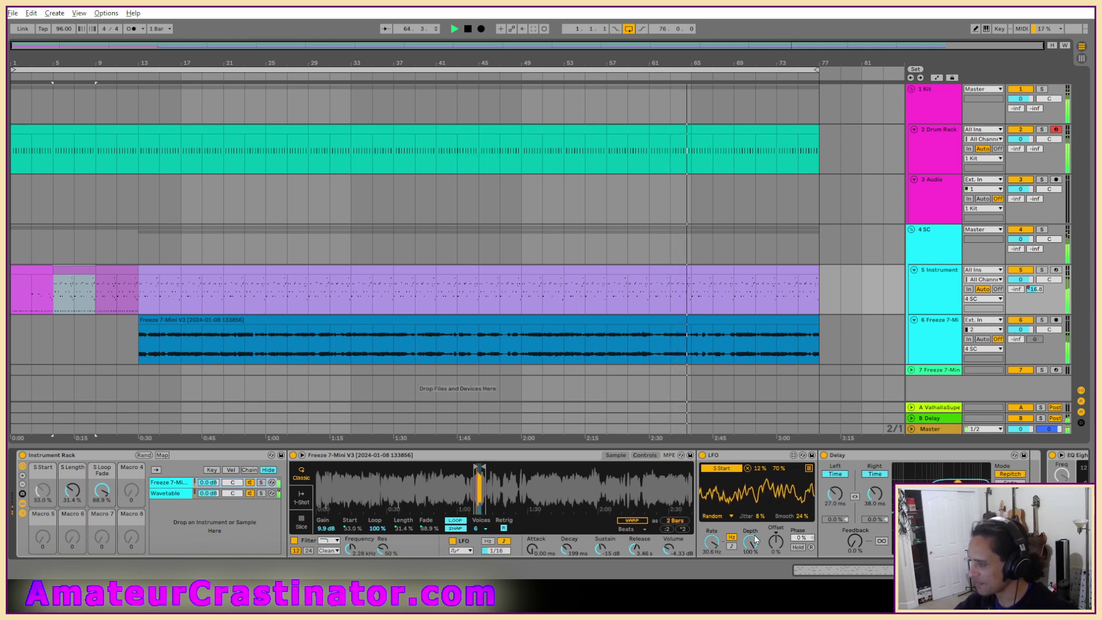
{"action": "left_click_drag", "start_coordinate": [712, 542], "coordinate": [713, 550]}
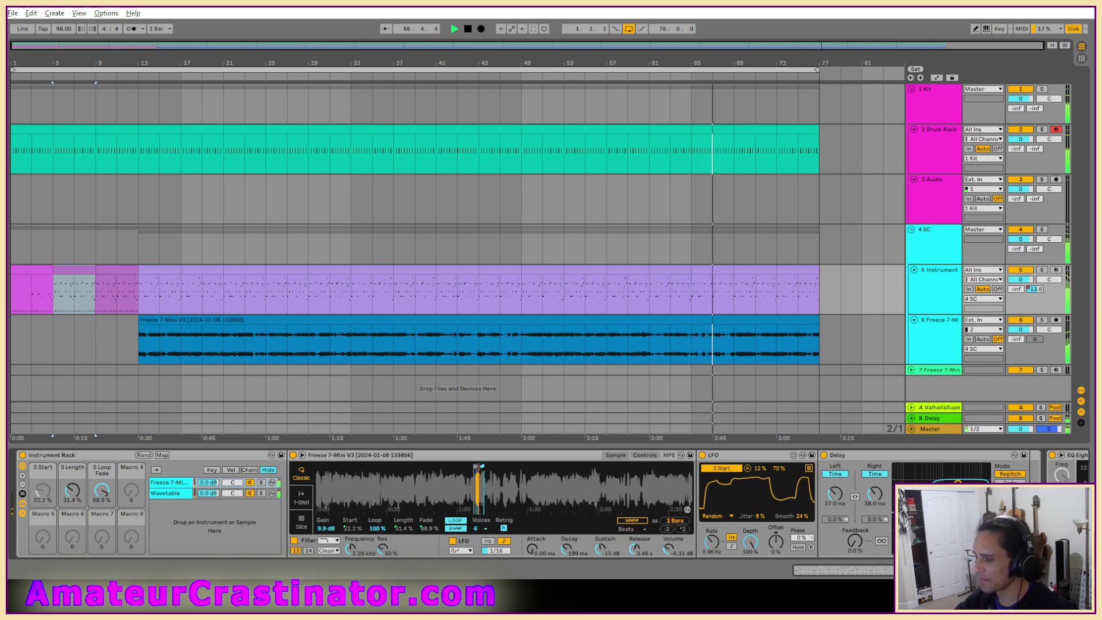
{"action": "left_click", "coordinate": [250, 482]}
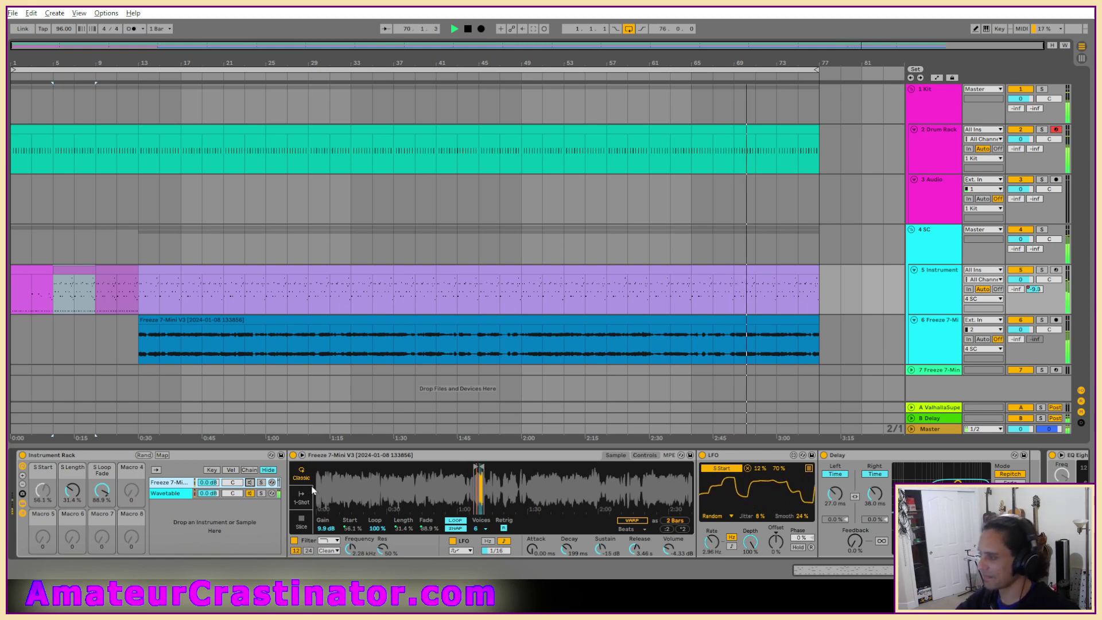
Open the modulation matrix of the Wavetable chain's synth and reset Osc 1's Semi value to 0 st.
{"action": "left_click", "coordinate": [178, 495]}
{"action": "scroll", "coordinate": [616, 516], "scroll_direction": "right", "scroll_amount": 4}
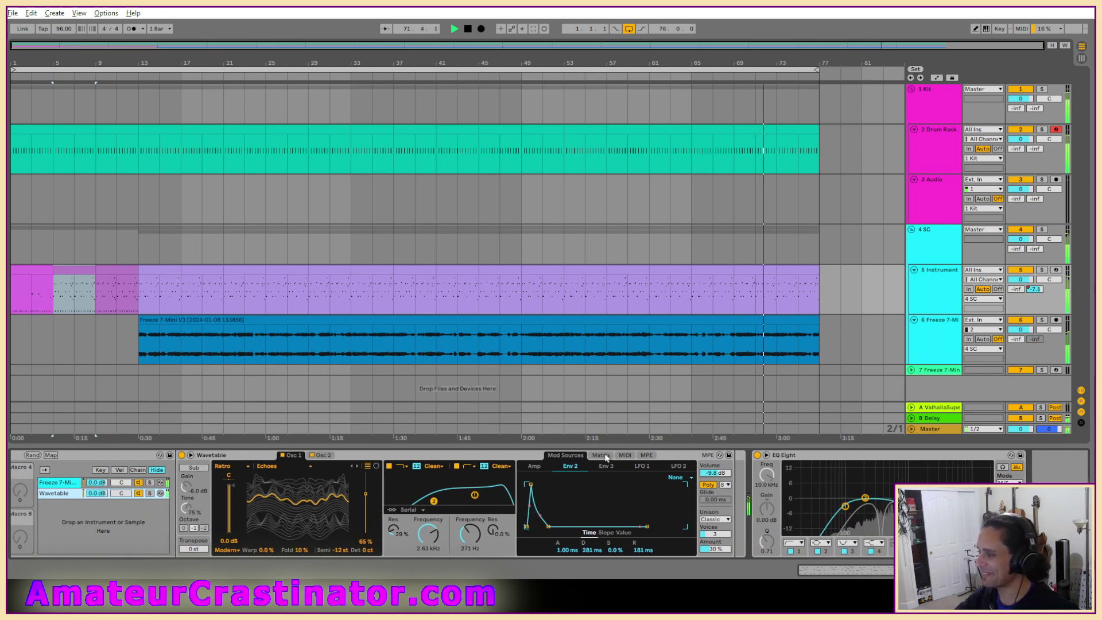
{"action": "left_click", "coordinate": [601, 456]}
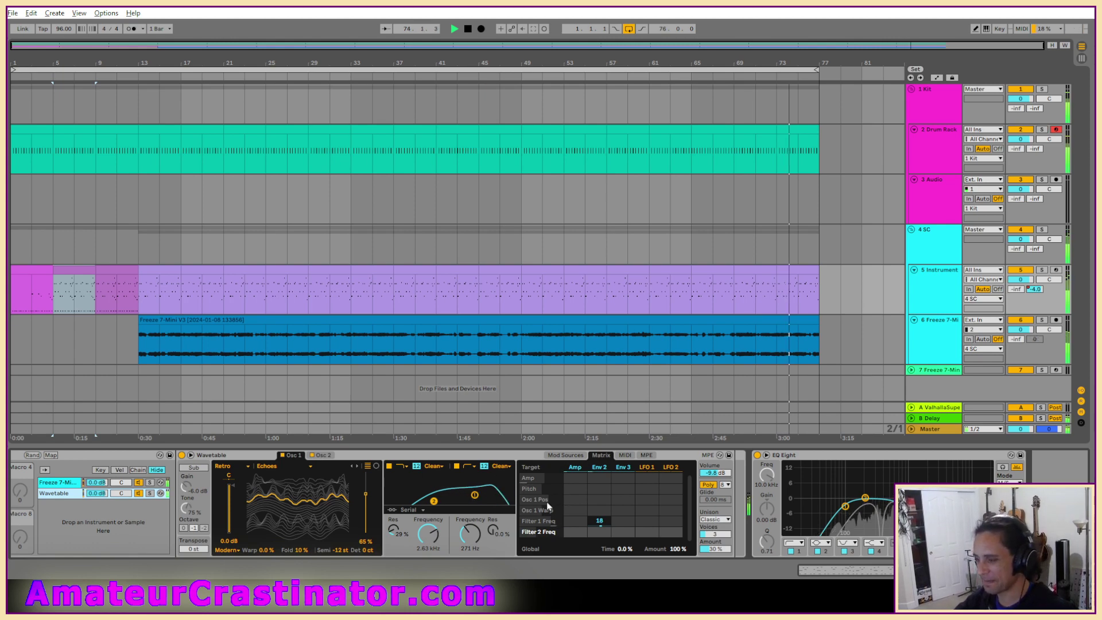
{"action": "double_click", "coordinate": [338, 551]}
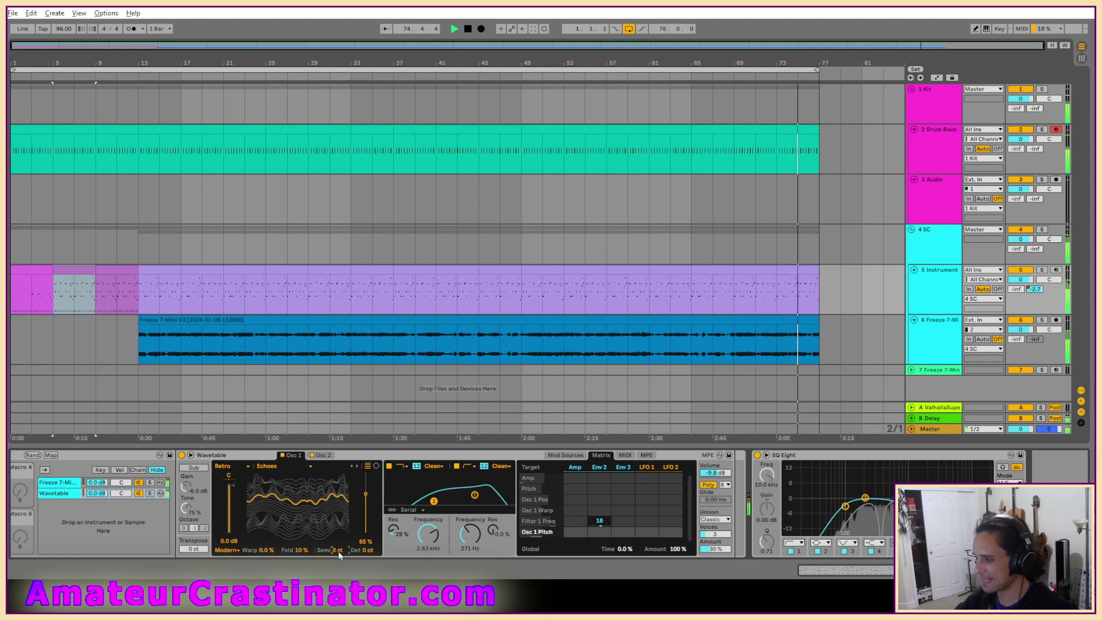
Examine the looped region of the Freeze 7-Mini V3 sample and listen to the soloed Instrument track from its first clip.
{"action": "scroll", "coordinate": [374, 527], "scroll_direction": "up", "scroll_amount": 3}
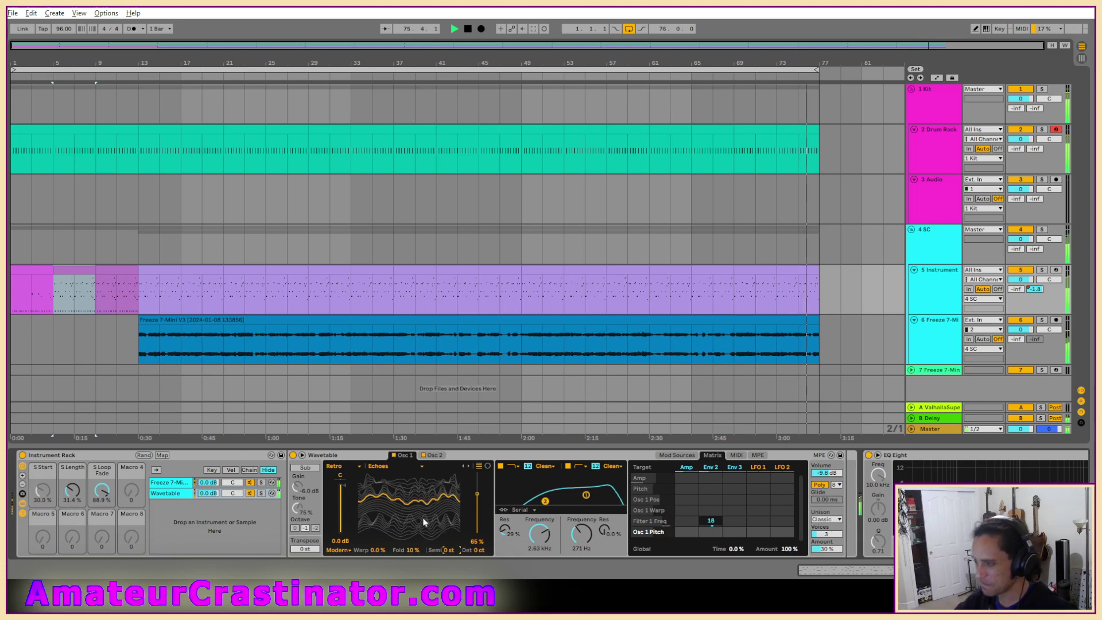
{"action": "left_click", "coordinate": [168, 483]}
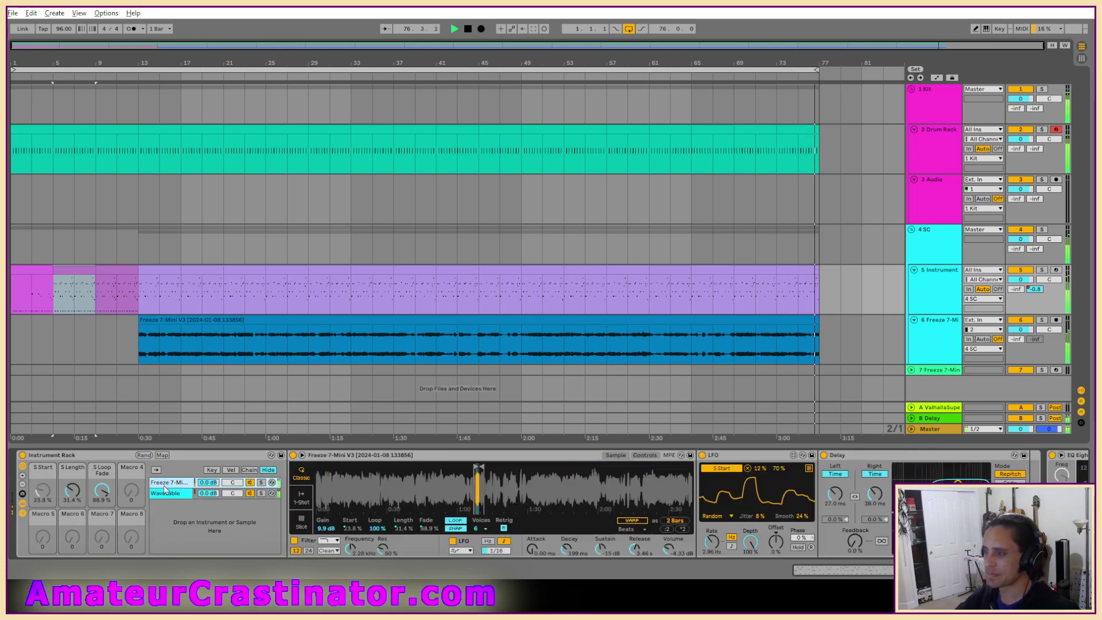
{"action": "left_click_drag", "start_coordinate": [490, 472], "coordinate": [410, 537]}
{"action": "left_click_drag", "start_coordinate": [482, 510], "coordinate": [578, 505]}
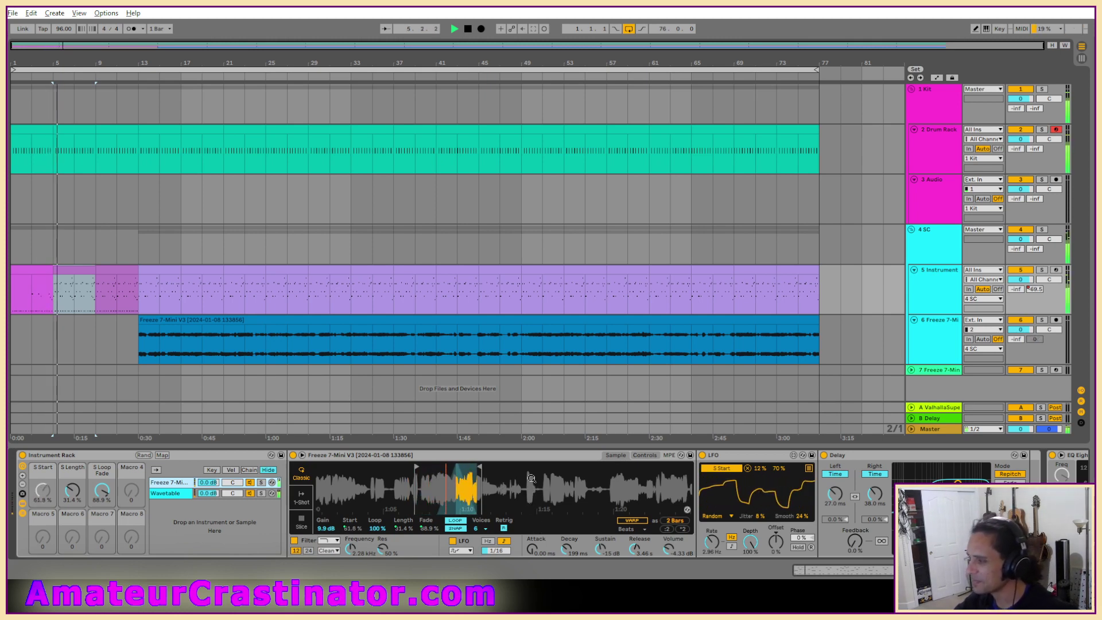
{"action": "key", "text": "s"}
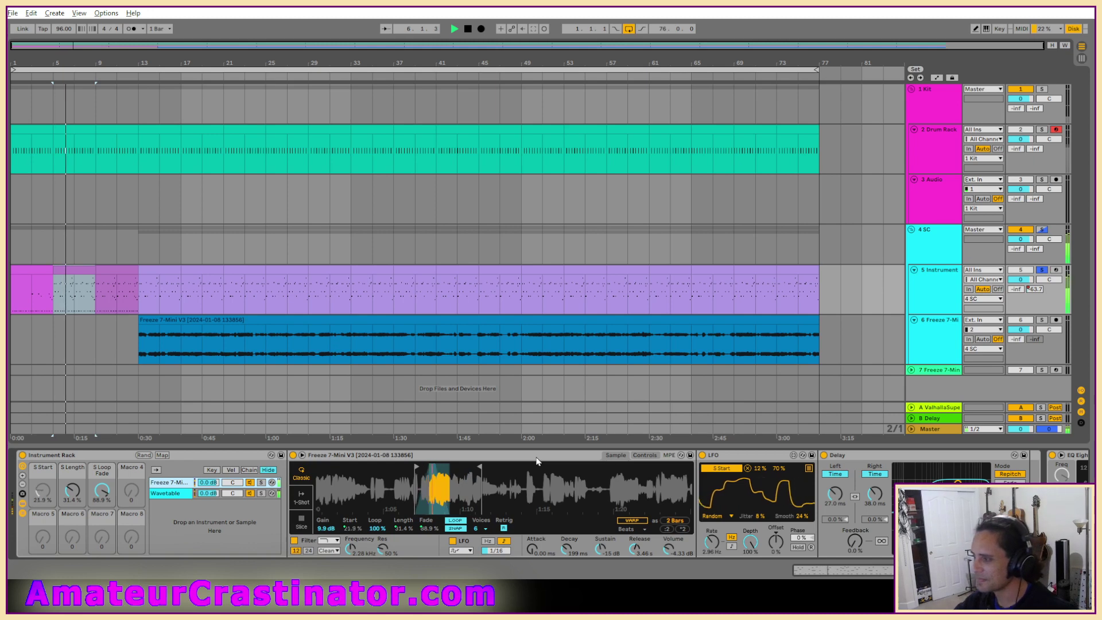
{"action": "left_click", "coordinate": [35, 271]}
{"action": "key", "text": "space"}
{"action": "key", "text": "space"}
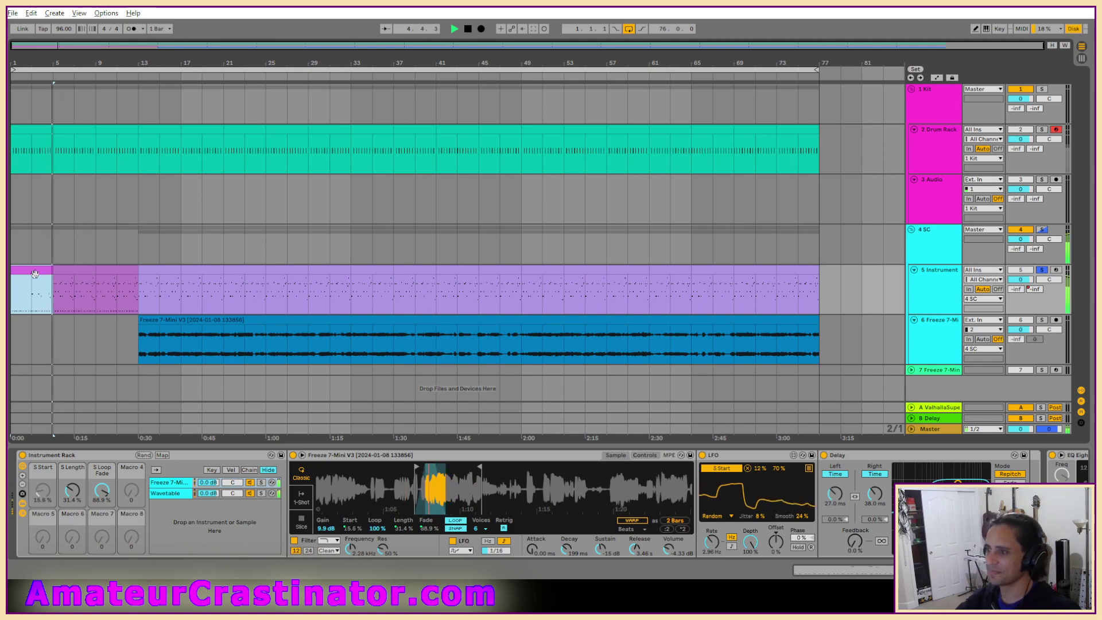
Delete the higher melody notes from the first Instrument clip, keeping the E2 notes, and unsolo the track.
{"action": "double_click", "coordinate": [61, 273]}
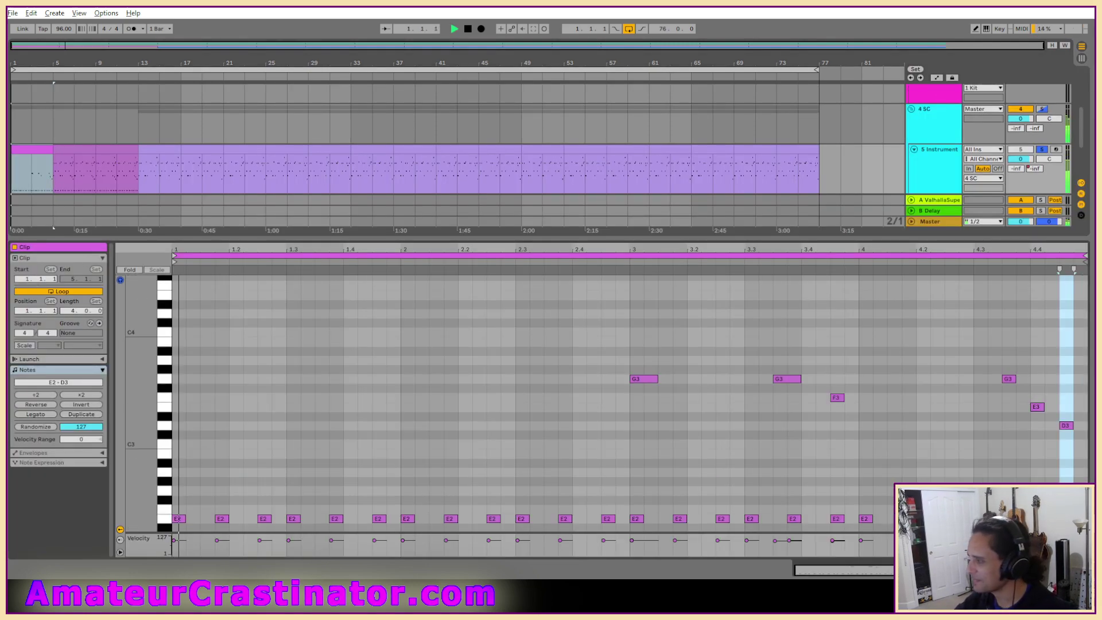
{"action": "key", "text": "shift+Tab"}
{"action": "left_click", "coordinate": [23, 271]}
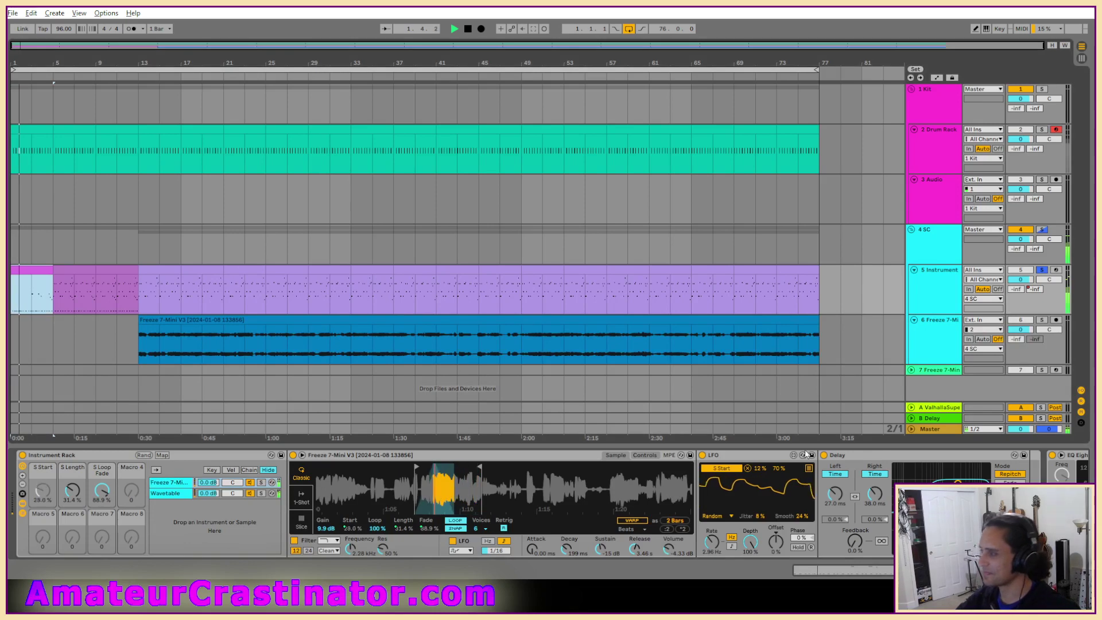
{"action": "double_click", "coordinate": [32, 272]}
{"action": "left_click_drag", "start_coordinate": [586, 313], "coordinate": [1089, 441]}
{"action": "key", "text": "Delete"}
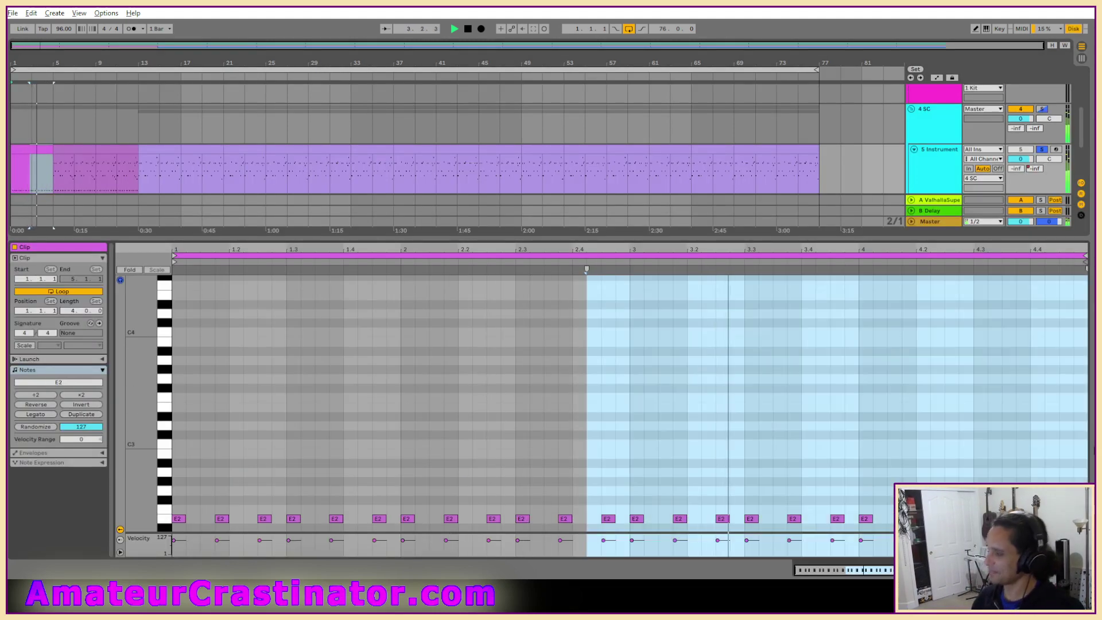
{"action": "key", "text": "shift+Tab"}
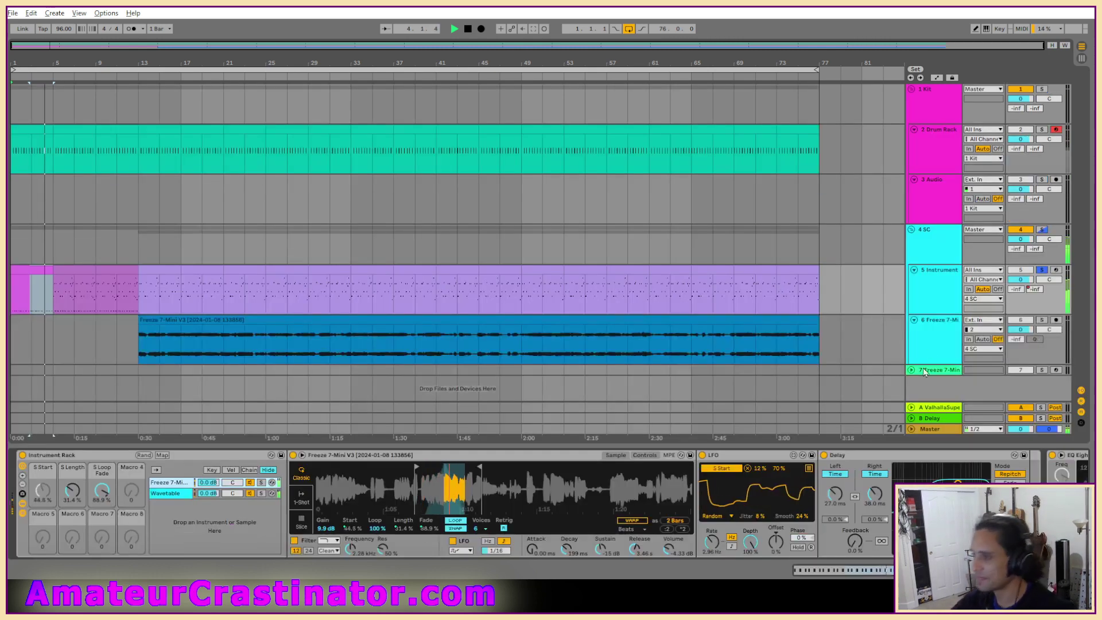
{"action": "key", "text": "s"}
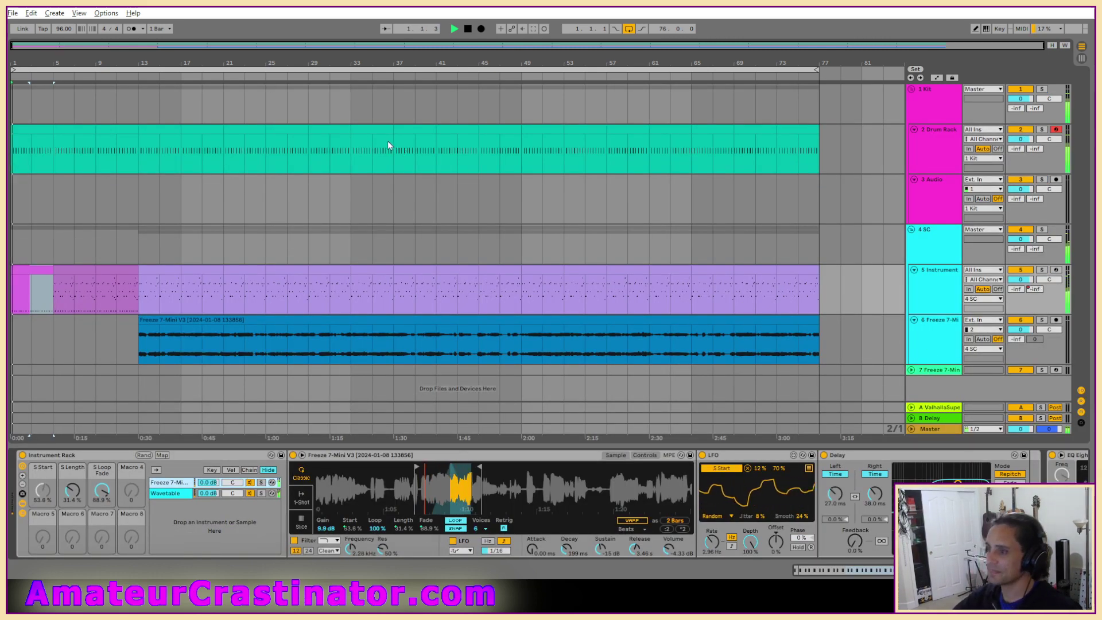
Duplicate the first Instrument clip repeatedly to fill the track up to bar 77.
{"action": "left_click", "coordinate": [28, 269]}
{"action": "key", "text": "ctrl+d"}
{"action": "key", "text": "ctrl+d"}
{"action": "key", "text": "ctrl+d"}
{"action": "key", "text": "ctrl+d"}
{"action": "key", "text": "ctrl+d"}
{"action": "key", "text": "ctrl+d"}
{"action": "key", "text": "ctrl+d"}
{"action": "key", "text": "ctrl+d"}
{"action": "key", "text": "ctrl+d"}
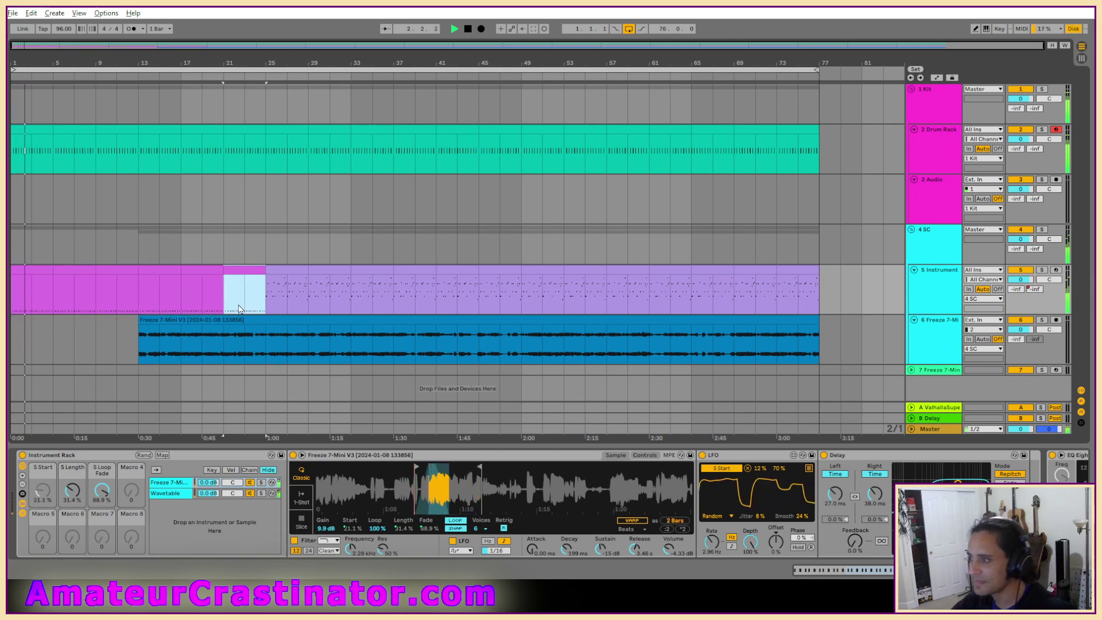
{"action": "key", "text": "ctrl+d"}
{"action": "key", "text": "ctrl+d"}
{"action": "key", "text": "ctrl+d"}
{"action": "key", "text": "ctrl+d"}
{"action": "key", "text": "ctrl+d"}
{"action": "key", "text": "ctrl+d"}
{"action": "key", "text": "ctrl+d"}
{"action": "key", "text": "ctrl+d"}
{"action": "key", "text": "ctrl+d"}
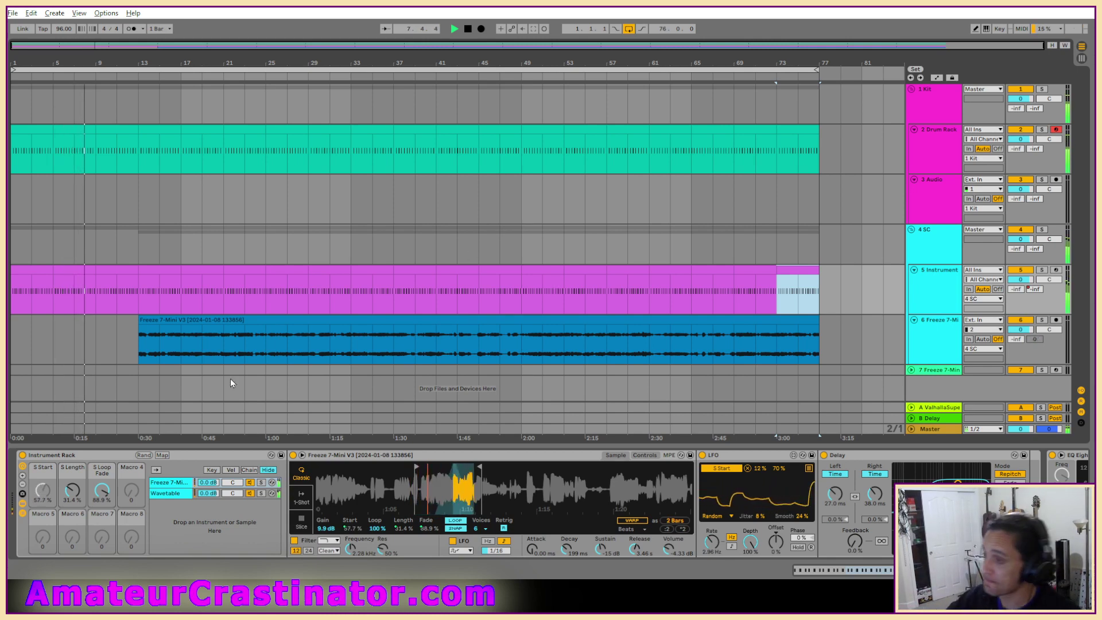
Add a fade-in about two bars long to the Freeze 7-Mini audio clip, and show the Instrument track's Delay and EQ Eight.
{"action": "left_click", "coordinate": [148, 335]}
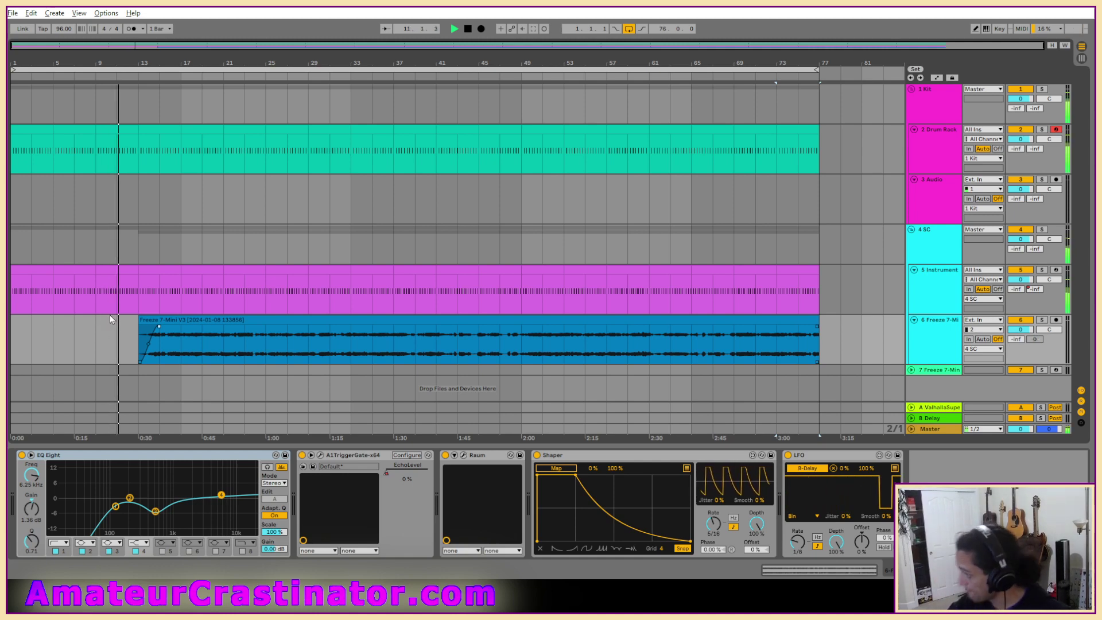
{"action": "left_click", "coordinate": [914, 301]}
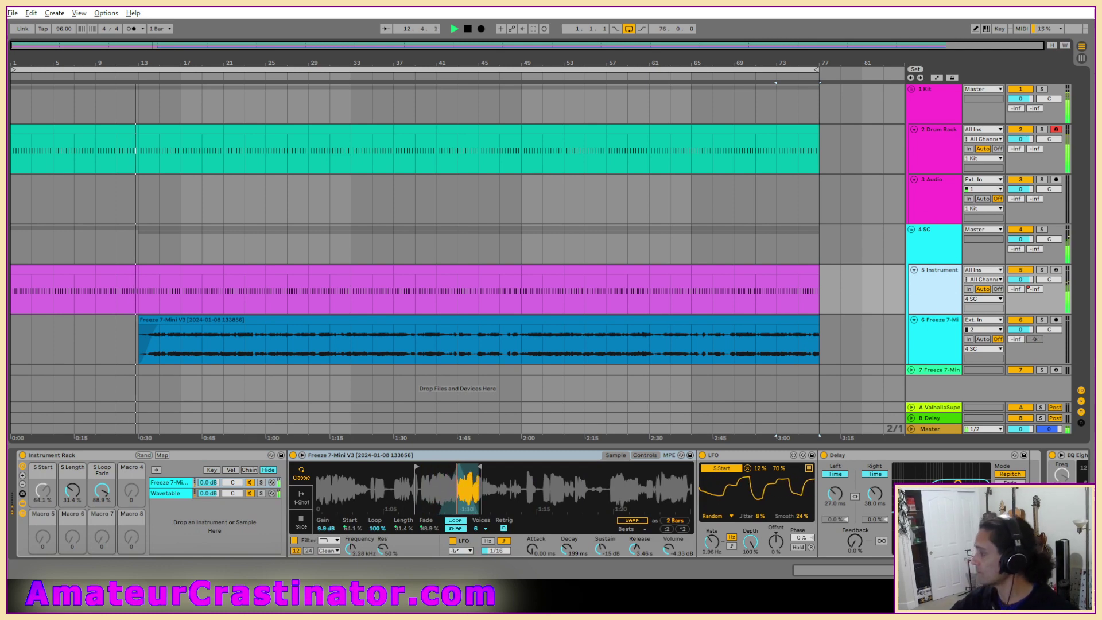
{"action": "left_click", "coordinate": [1028, 570]}
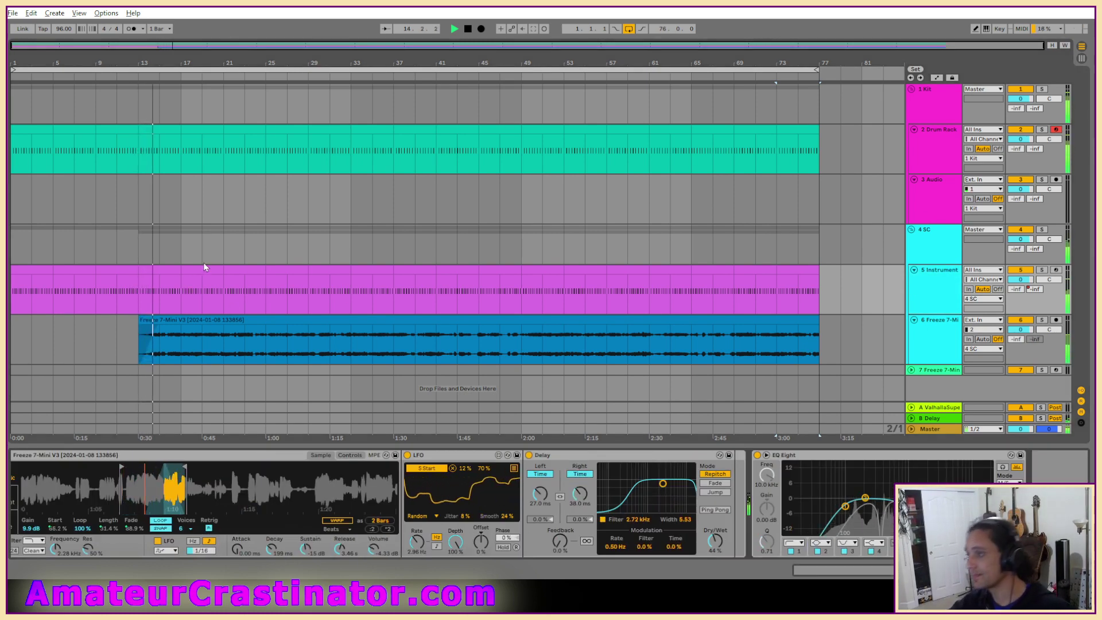
Transpose all notes in the Instrument clip at bar 17 up to A2.
{"action": "double_click", "coordinate": [202, 281]}
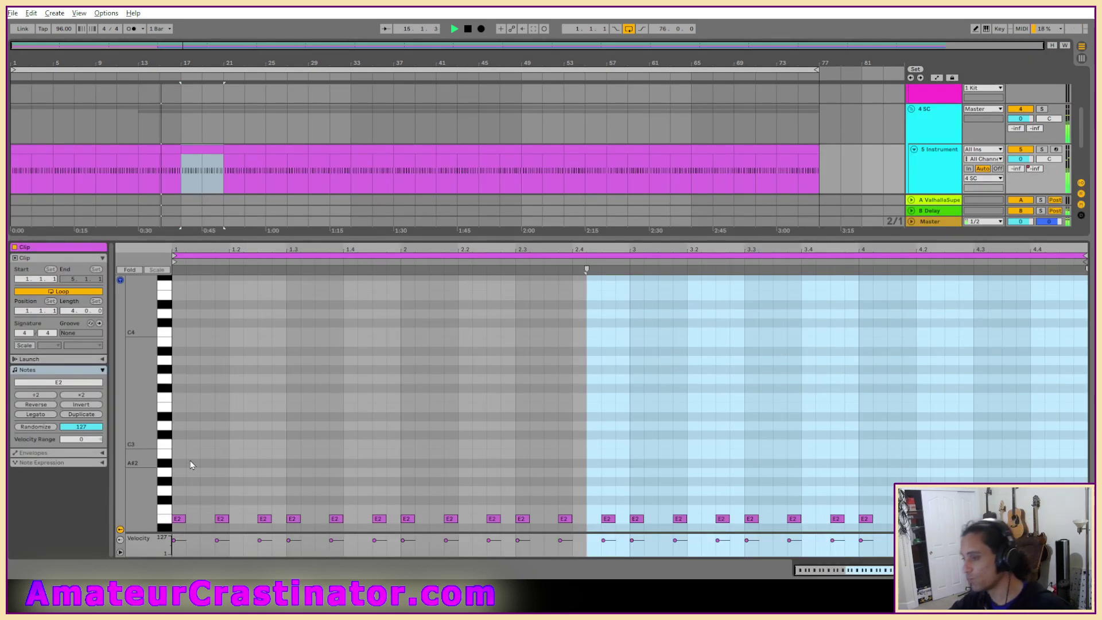
{"action": "key", "text": "ctrl+a"}
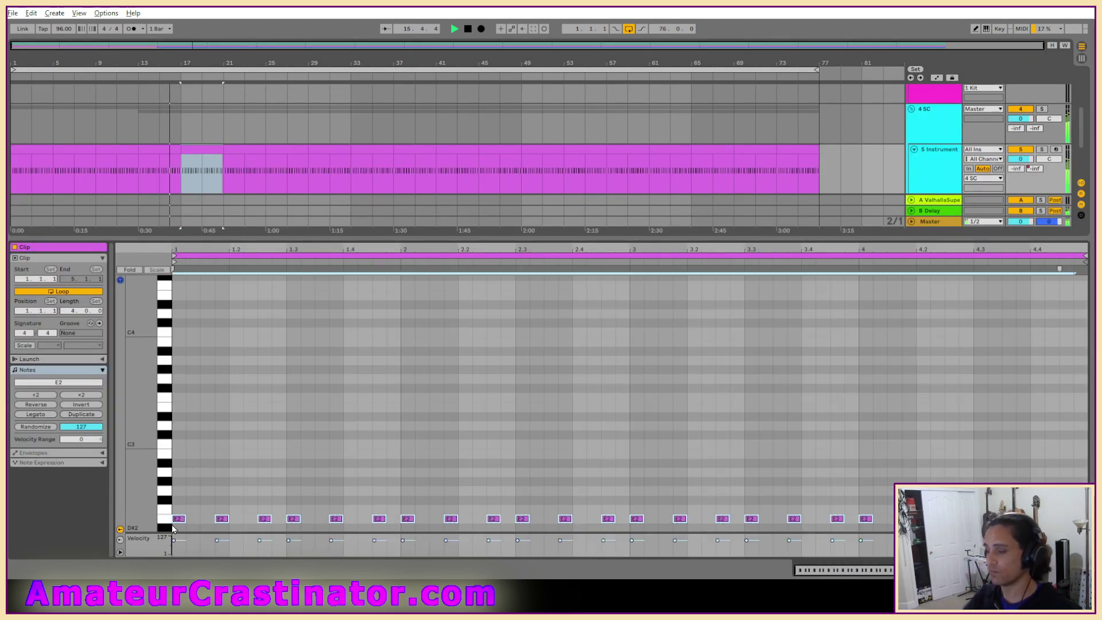
{"action": "key", "text": "Up"}
{"action": "key", "text": "Up"}
{"action": "key", "text": "Up"}
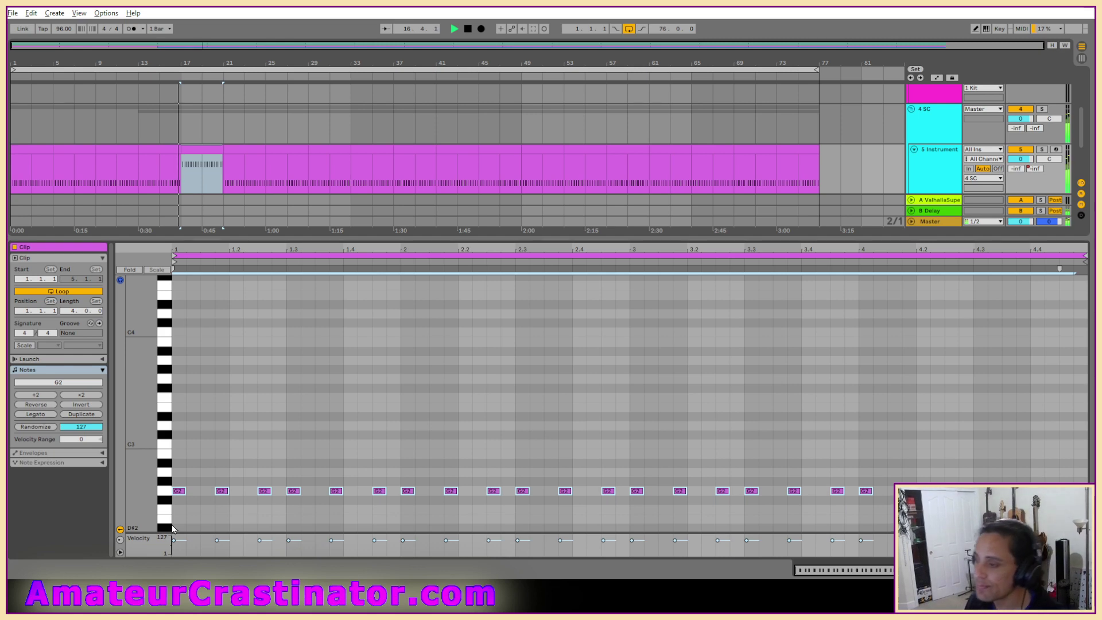
{"action": "key", "text": "Up"}
{"action": "key", "text": "Up"}
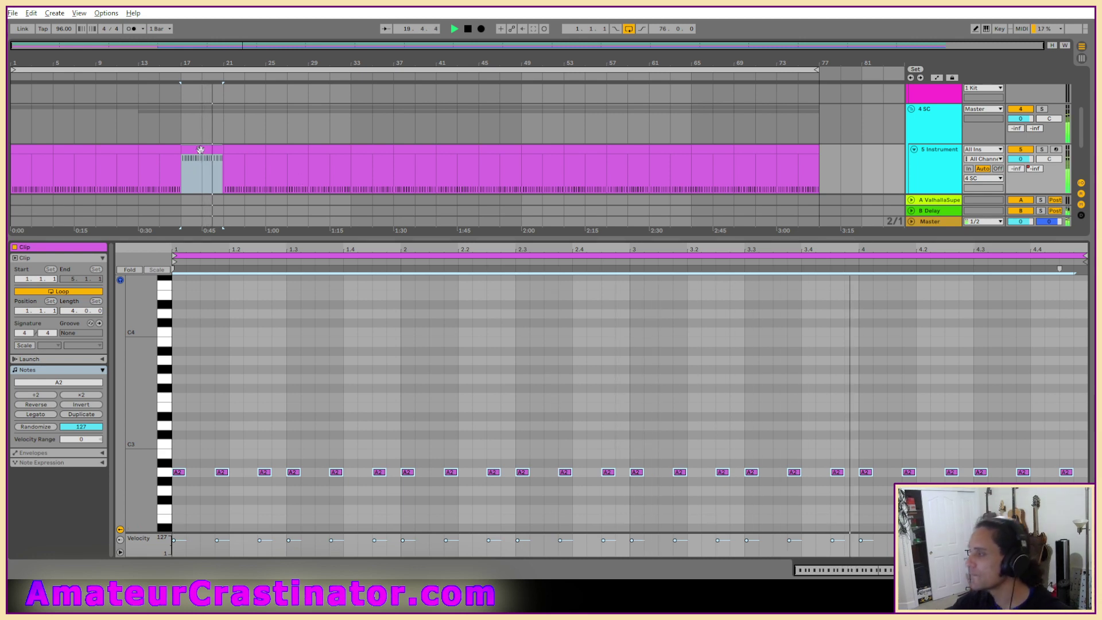
Color the transposed A2 clip at bar 17 teal green.
{"action": "left_click", "coordinate": [163, 151]}
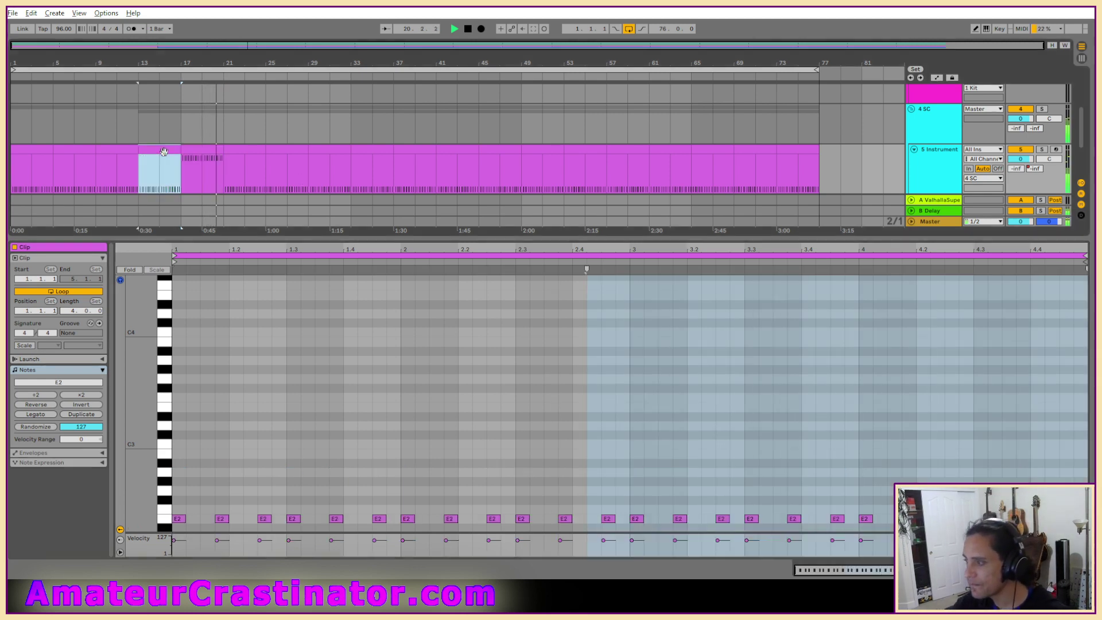
{"action": "left_click", "coordinate": [245, 151]}
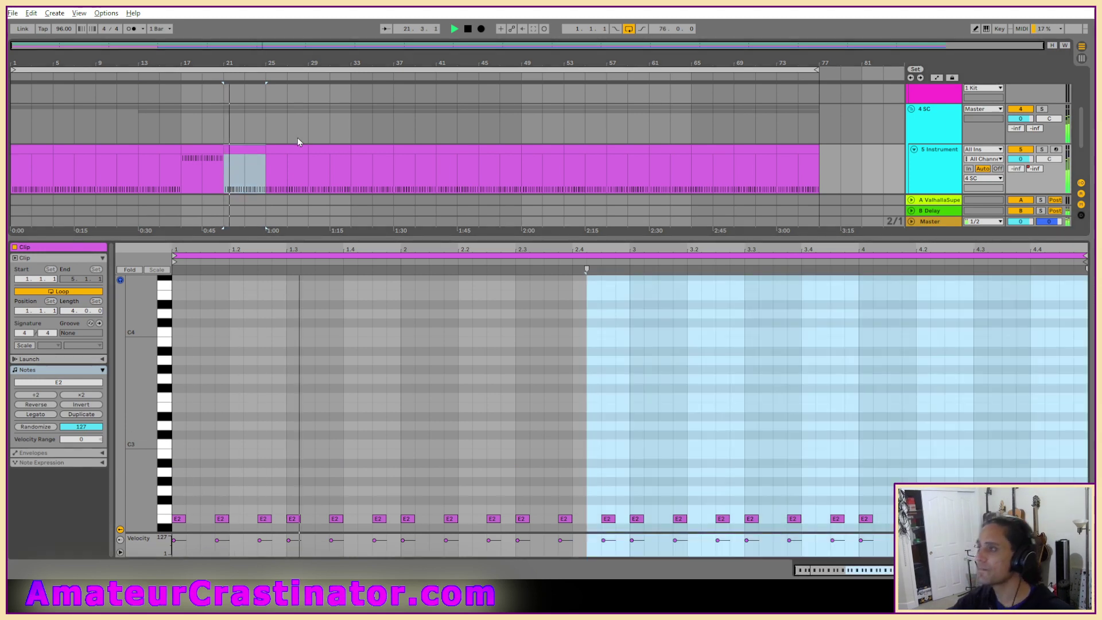
{"action": "left_click", "coordinate": [201, 166]}
{"action": "right_click", "coordinate": [214, 155]}
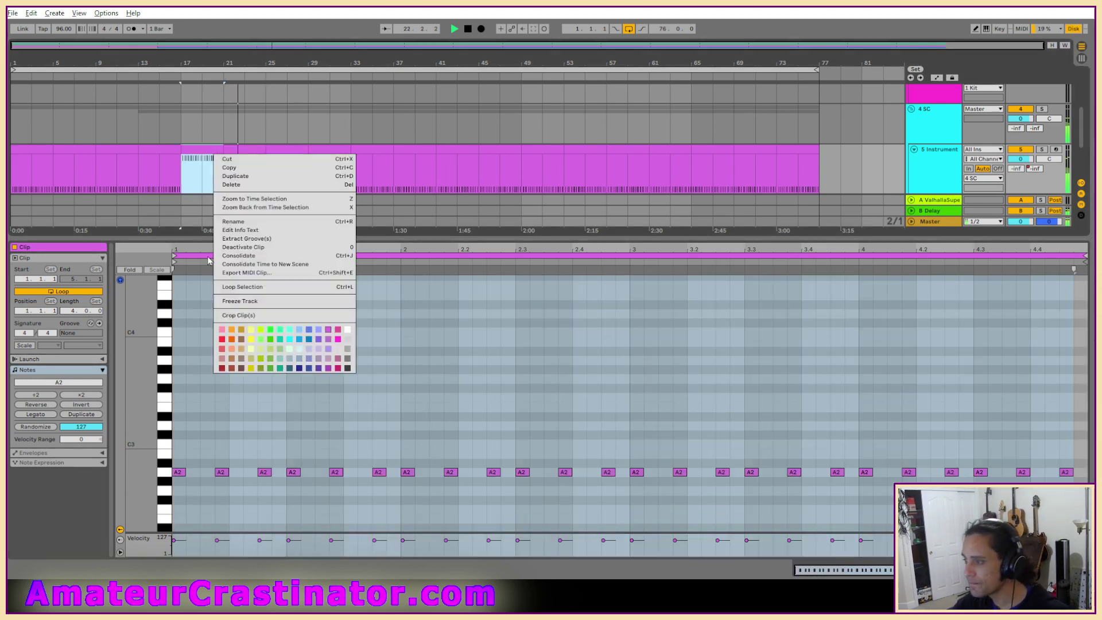
{"action": "left_click", "coordinate": [283, 331]}
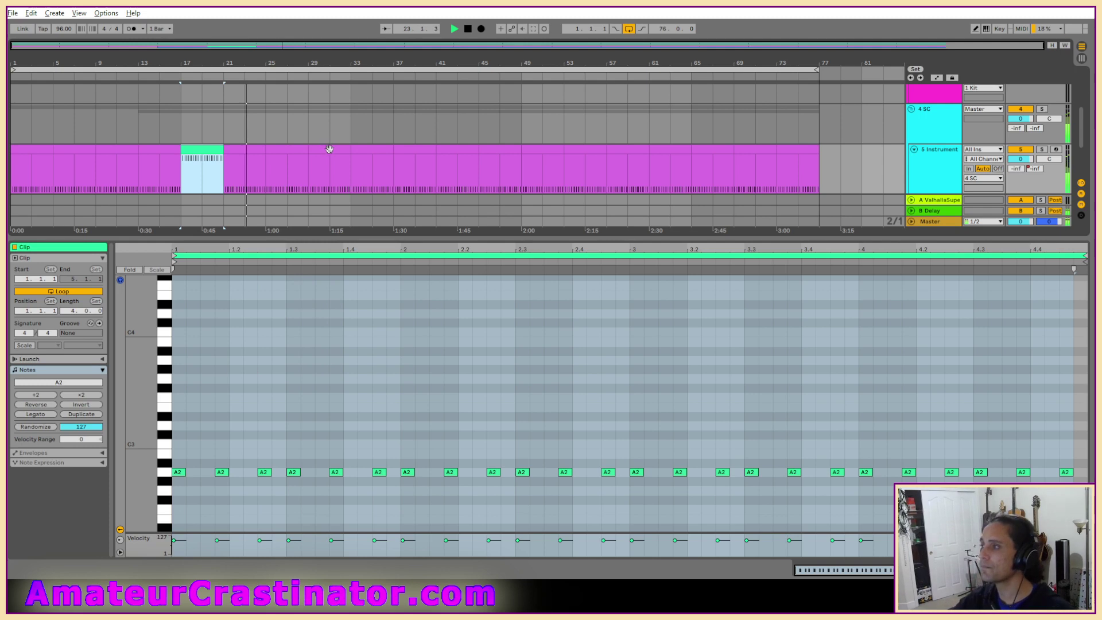
Transpose all notes in the Instrument clip at bar 29 down to D2.
{"action": "left_click", "coordinate": [327, 152]}
{"action": "left_click", "coordinate": [207, 472]}
{"action": "key", "text": "ctrl+a"}
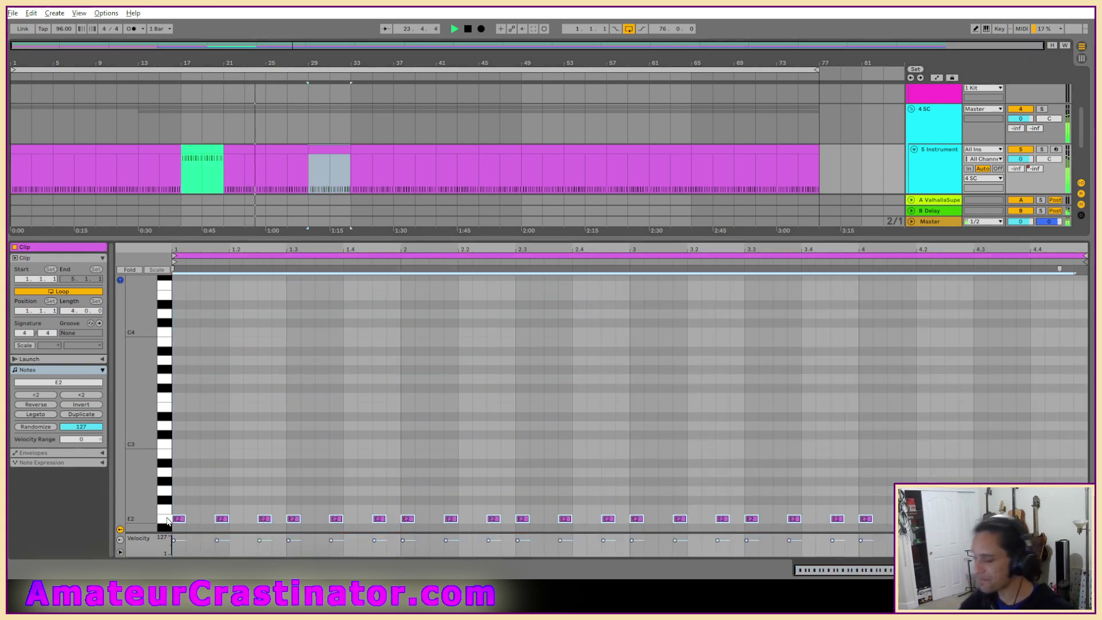
{"action": "key", "text": "Down"}
{"action": "key", "text": "Down"}
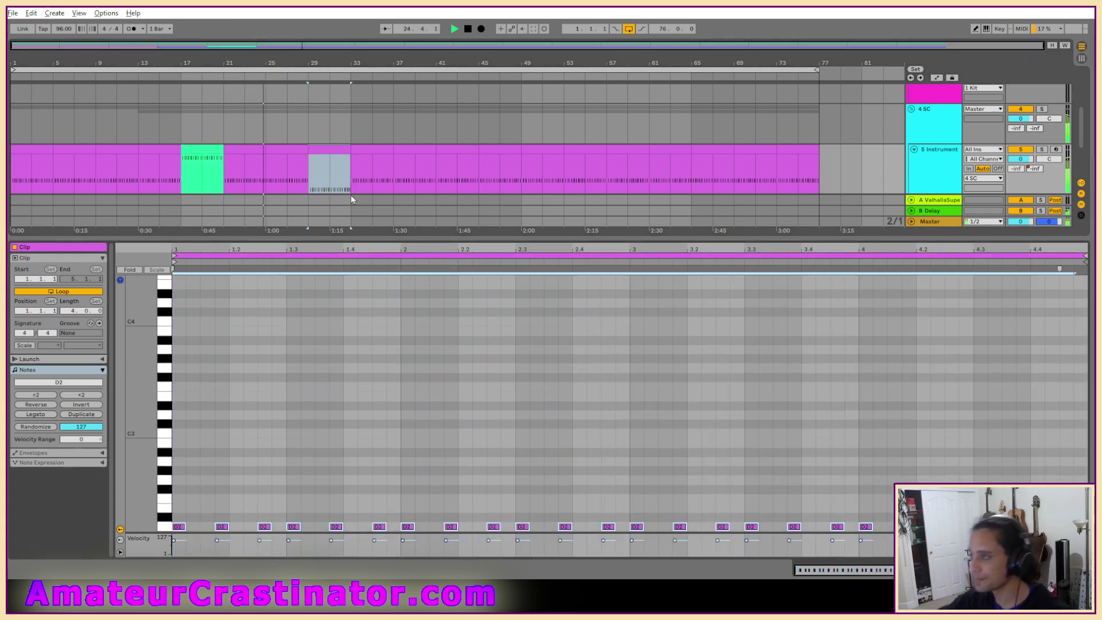
Color the D2 clip at bar 29 bright green and duplicate it twice, through to bar 41.
{"action": "right_click", "coordinate": [327, 147]}
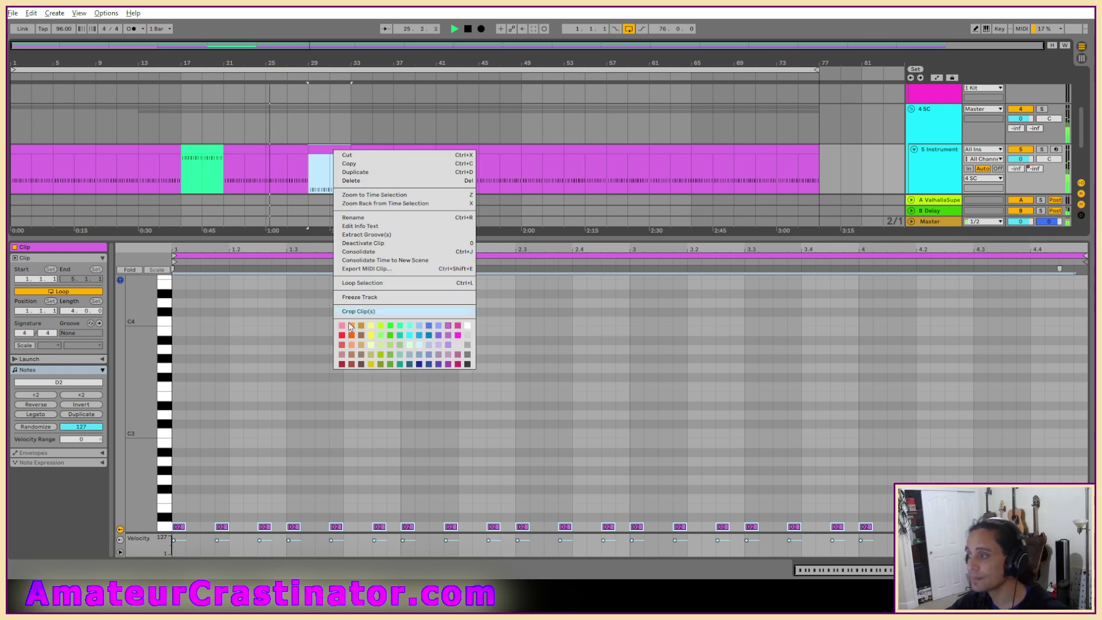
{"action": "left_click", "coordinate": [391, 339]}
{"action": "left_click", "coordinate": [385, 188]}
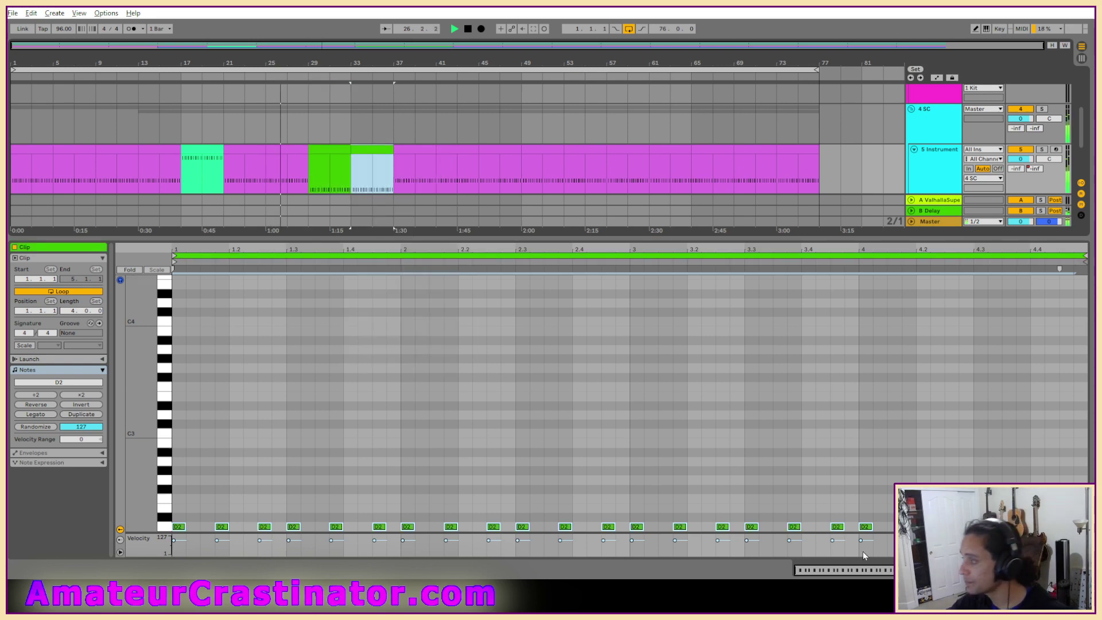
{"action": "key", "text": "ctrl+d"}
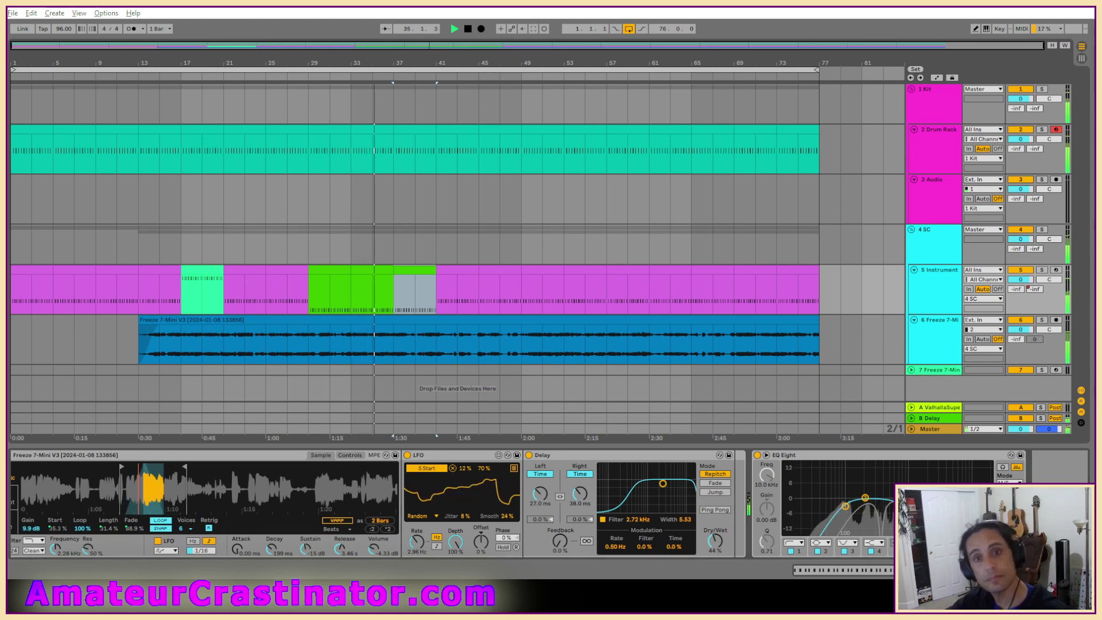
Try a FetDrive effect before the Instrument track's EQ Eight, with more drive and a brighter tone.
{"action": "left_click_drag", "start_coordinate": [735, 426], "coordinate": [765, 509]}
{"action": "mouse_move", "coordinate": [729, 188]}
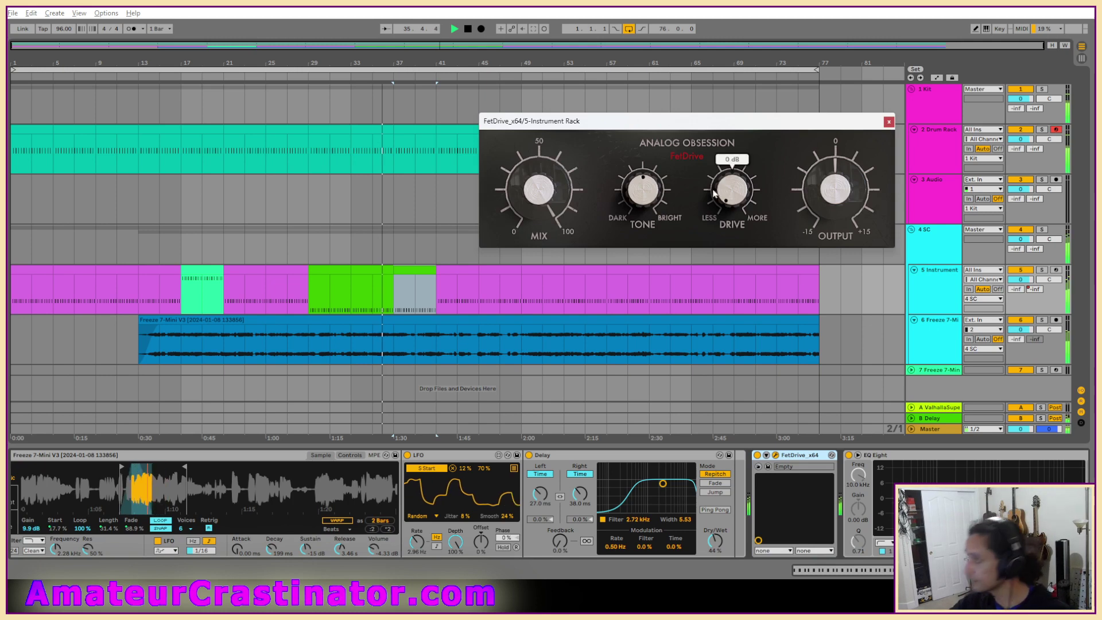
{"action": "scroll", "coordinate": [644, 190], "scroll_direction": "up", "scroll_amount": 6}
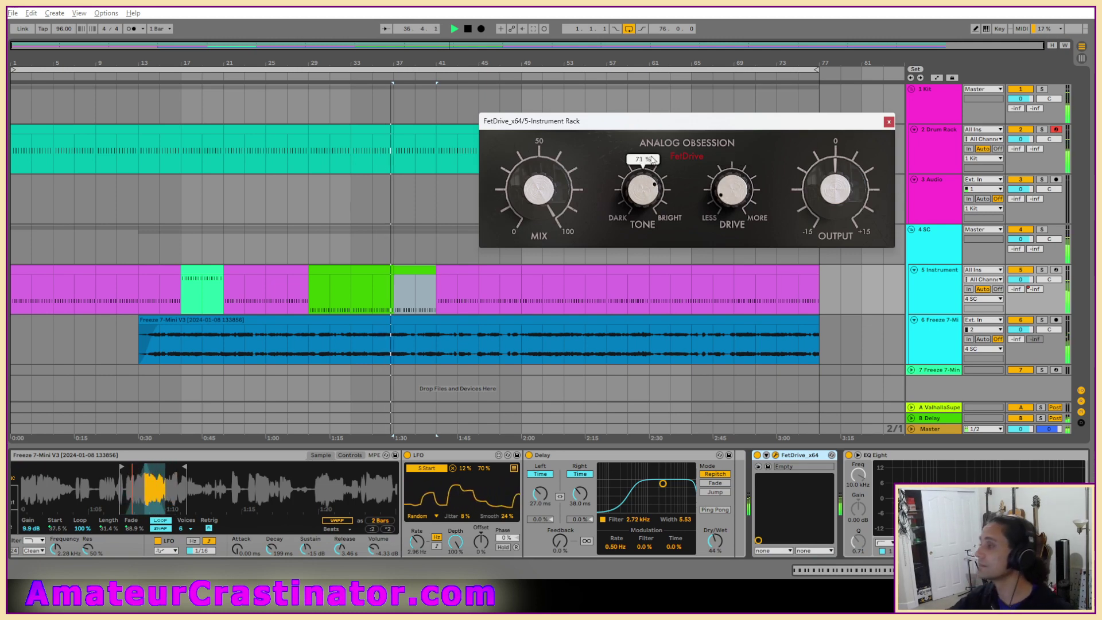
{"action": "scroll", "coordinate": [731, 190], "scroll_direction": "up", "scroll_amount": 2}
{"action": "scroll", "coordinate": [803, 191], "scroll_direction": "up", "scroll_amount": 3}
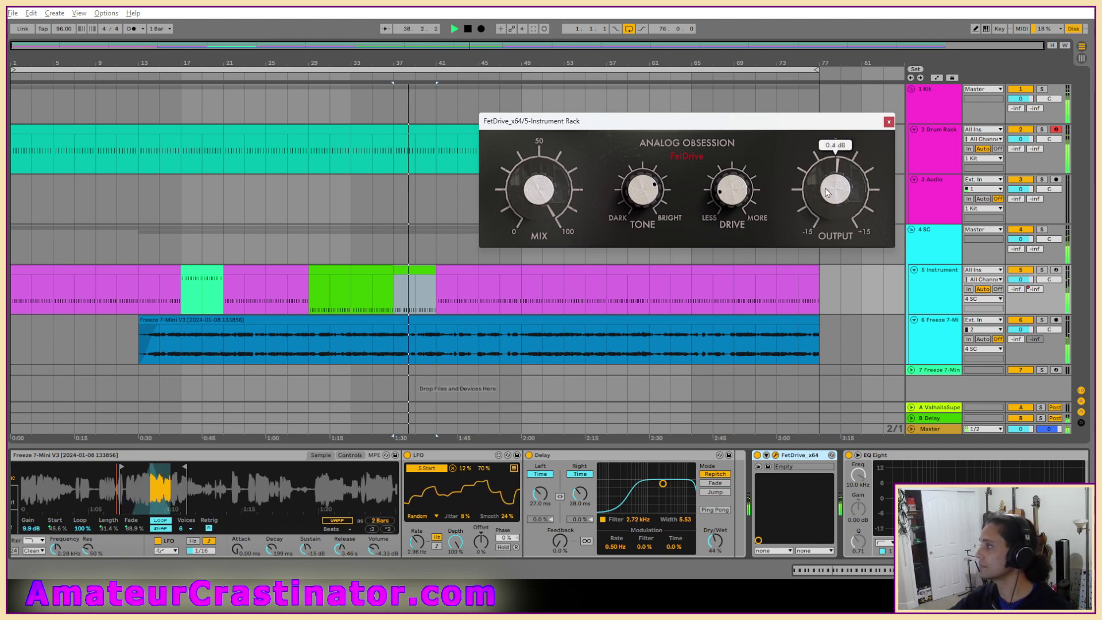
{"action": "scroll", "coordinate": [729, 195], "scroll_direction": "up", "scroll_amount": 3}
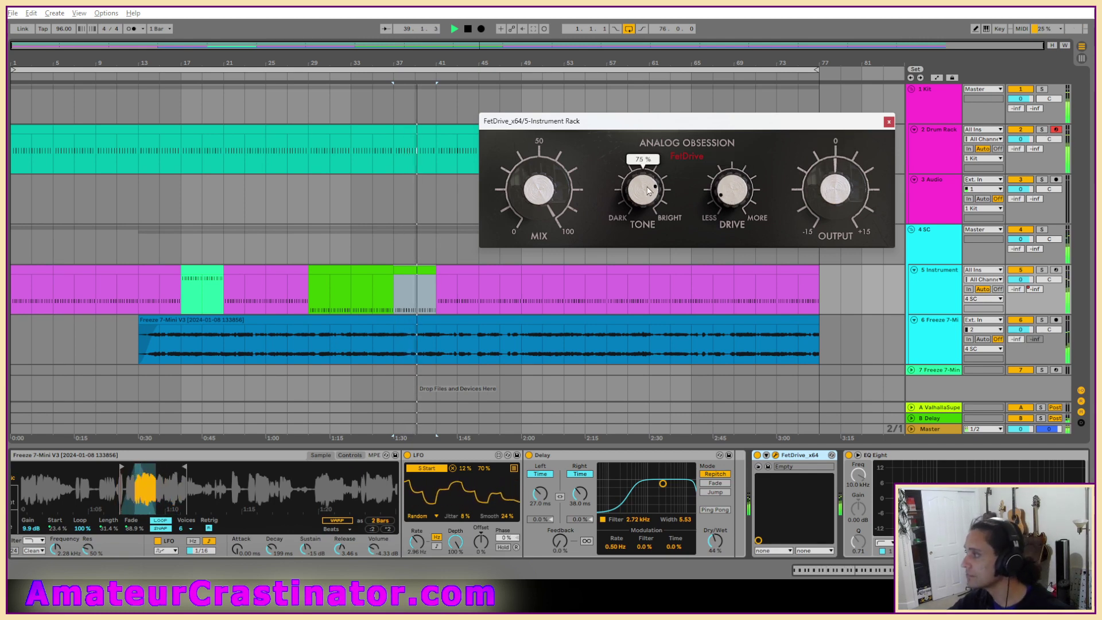
{"action": "scroll", "coordinate": [650, 179], "scroll_direction": "up", "scroll_amount": 2}
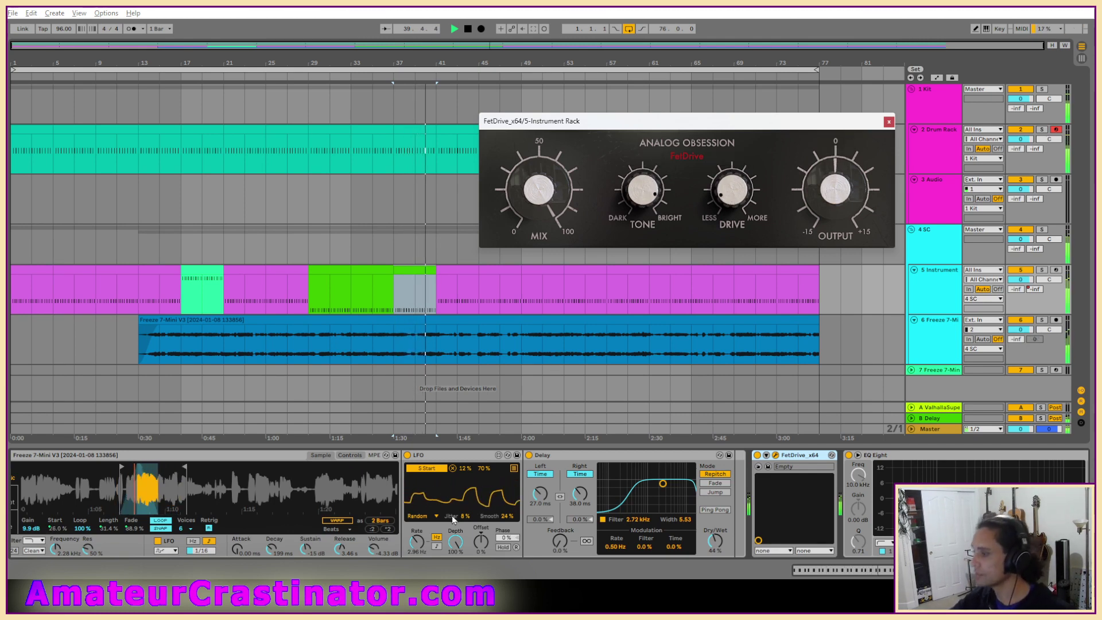
Lower the Freeze 7-Mini sampler's volume to -12.0 dB and remove the FetDrive effect from the Instrument track.
{"action": "scroll", "coordinate": [373, 550], "scroll_direction": "down", "scroll_amount": 5}
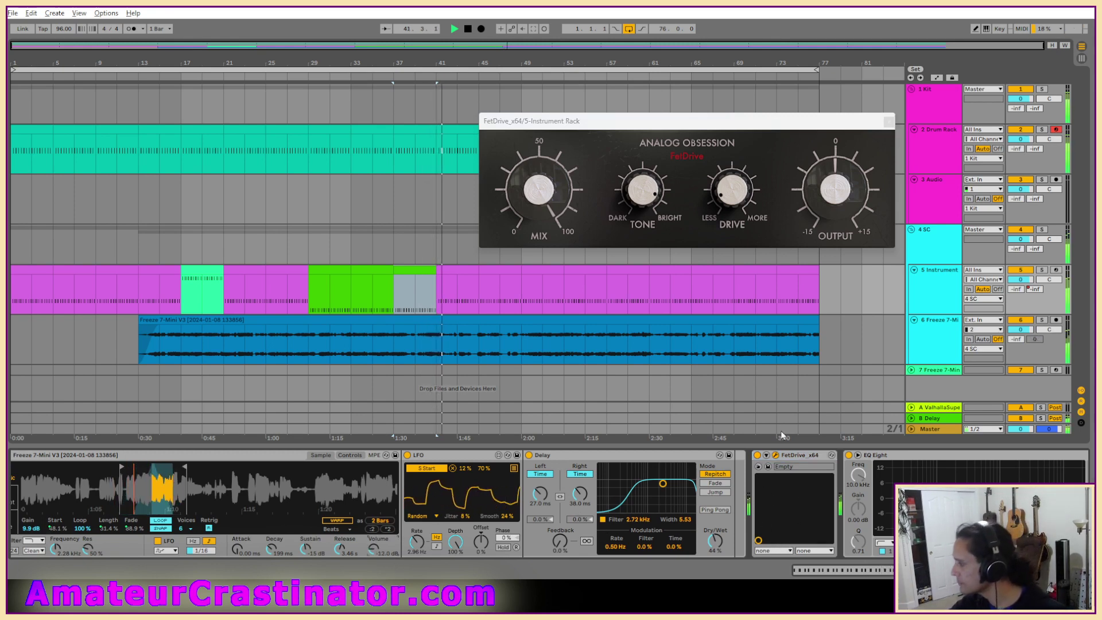
{"action": "left_click", "coordinate": [801, 456]}
{"action": "key", "text": "Delete"}
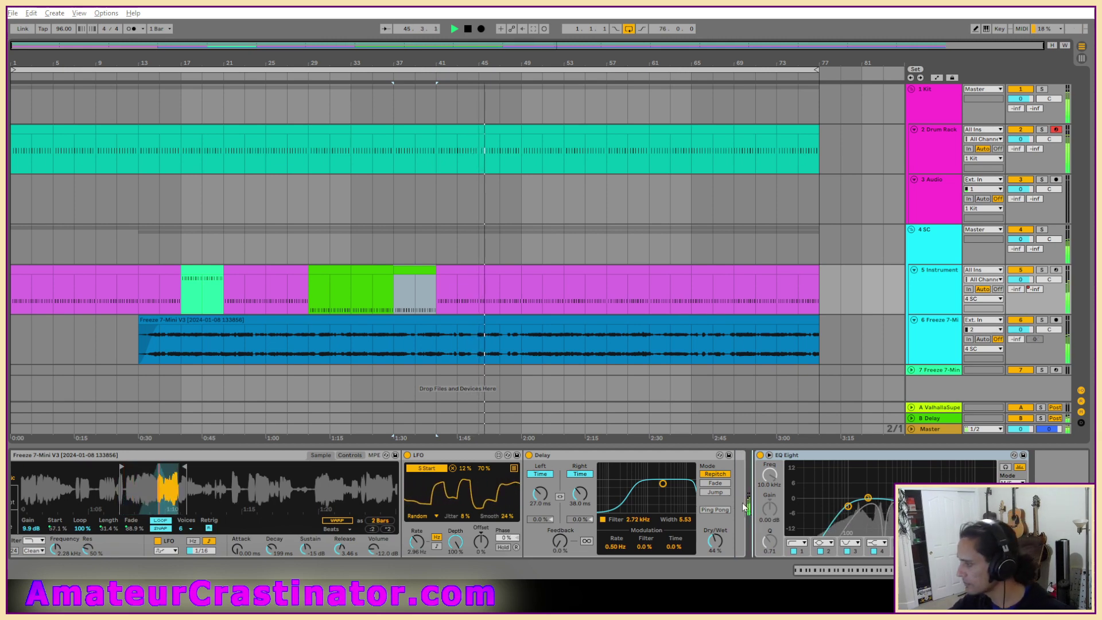
Add LevelingTool before the EQ Eight with 60.9% drive, 100 Hz SC HPF, 55.0 ms attack, 42.2 ms release, 9:1 ratio and 50.0% peak reduction.
{"action": "left_click_drag", "start_coordinate": [744, 504], "coordinate": [745, 503]}
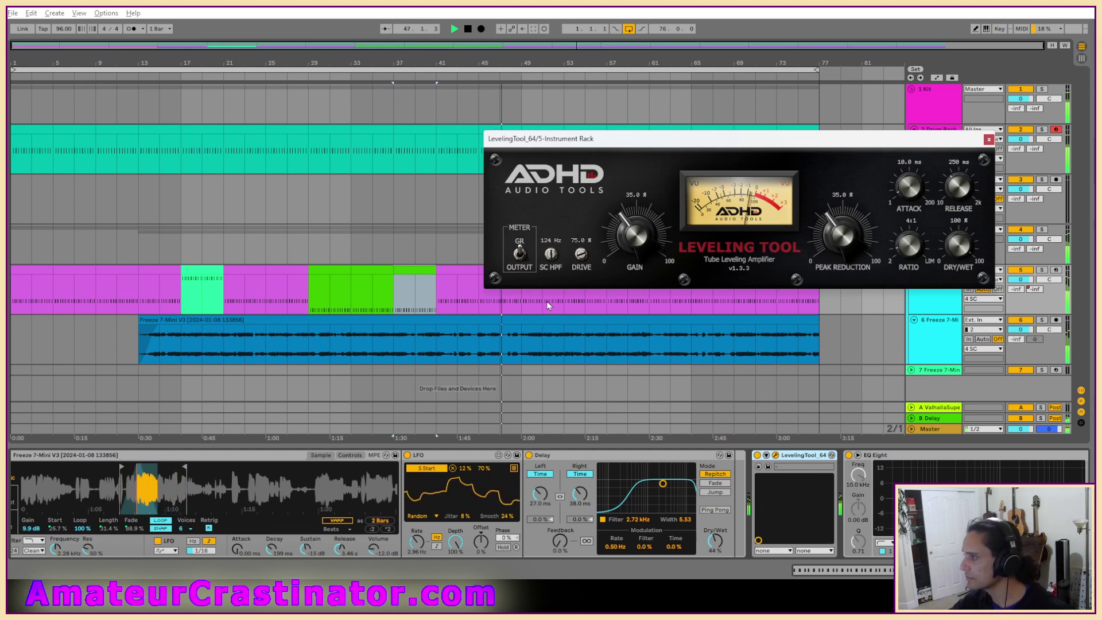
{"action": "left_click_drag", "start_coordinate": [581, 256], "coordinate": [584, 273]}
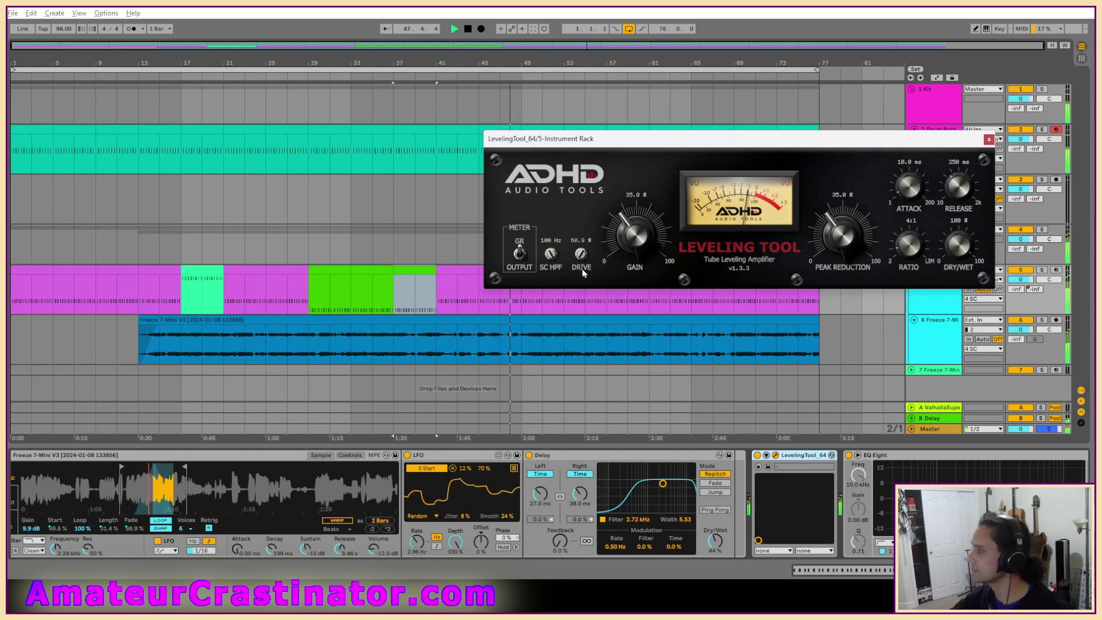
{"action": "left_click_drag", "start_coordinate": [913, 190], "coordinate": [910, 189]}
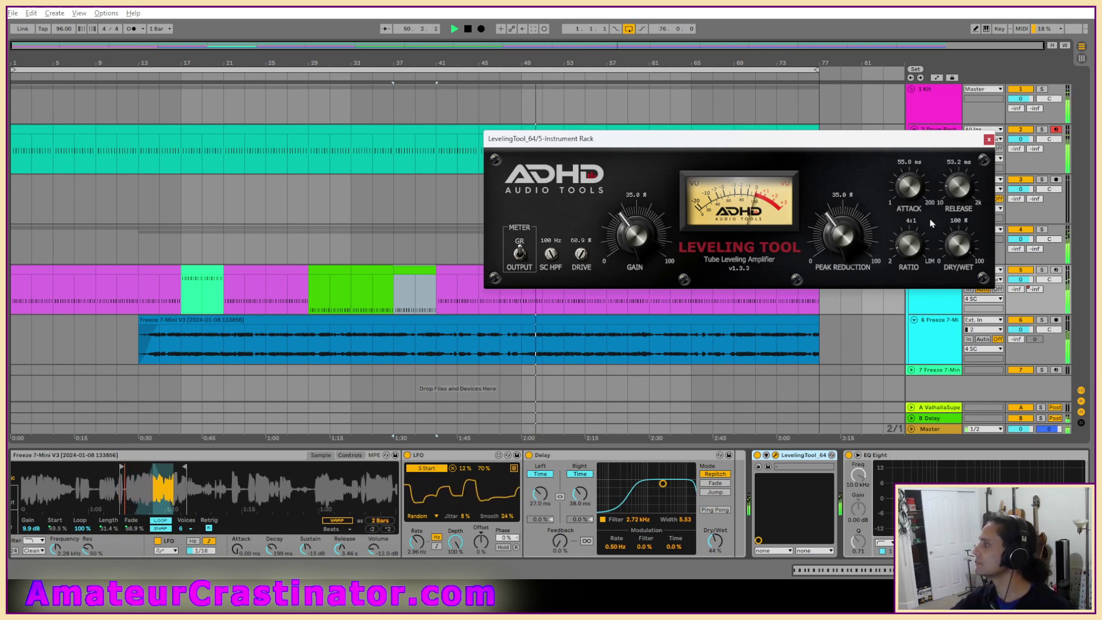
{"action": "left_click_drag", "start_coordinate": [843, 236], "coordinate": [846, 240]}
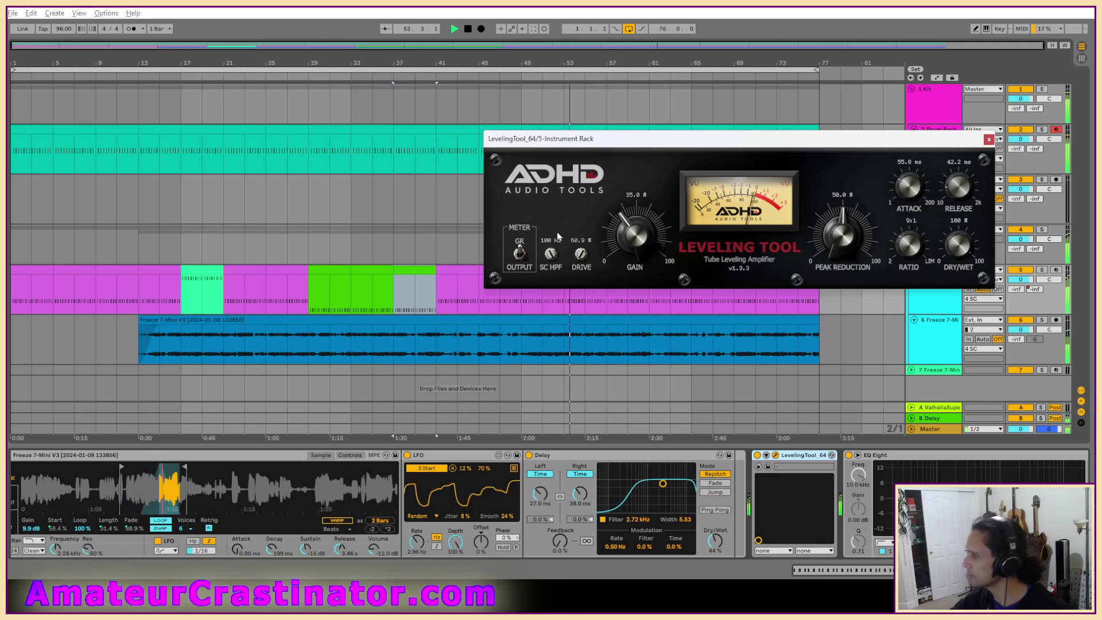
Compare the soloed Instrument track with LevelingTool bypassed and active, then close the plug-in window.
{"action": "left_click", "coordinate": [758, 456]}
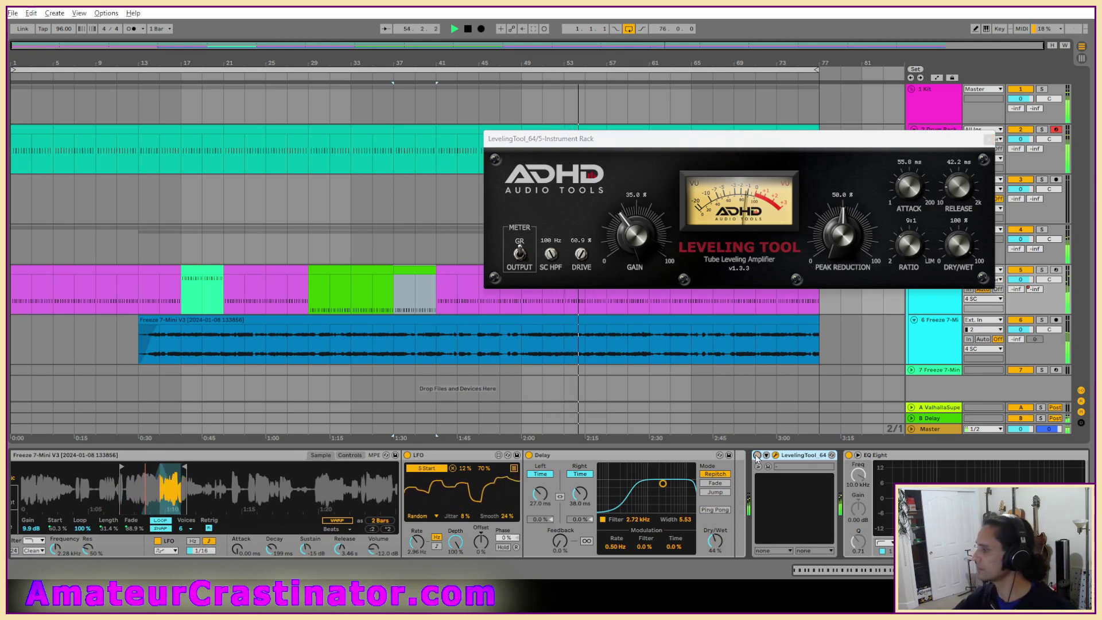
{"action": "key", "text": "s"}
{"action": "left_click", "coordinate": [757, 456]}
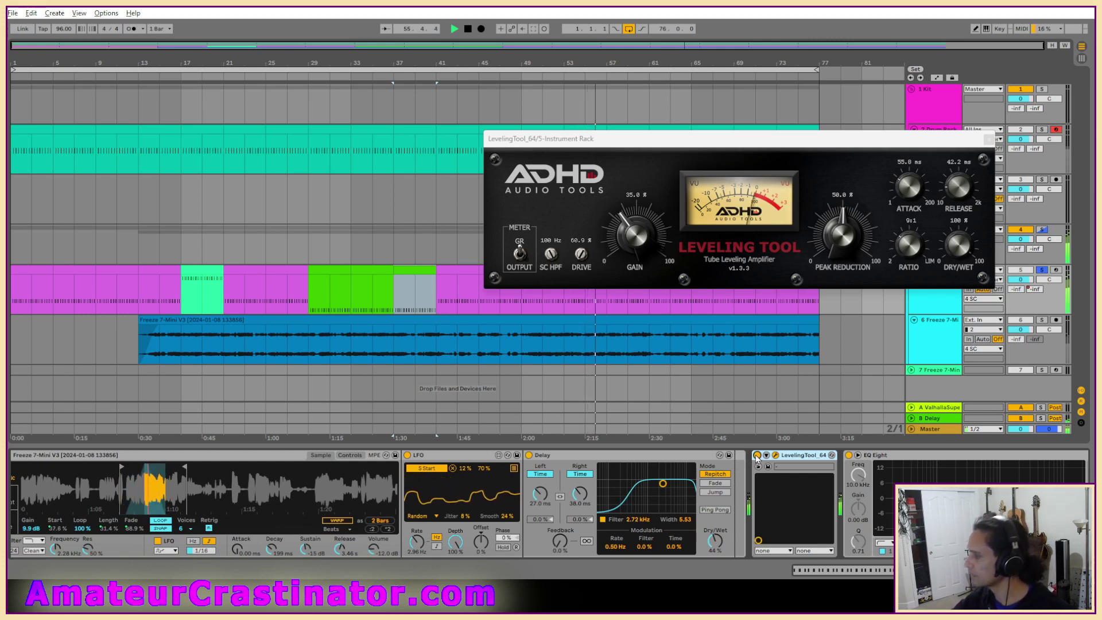
{"action": "left_click", "coordinate": [757, 456]}
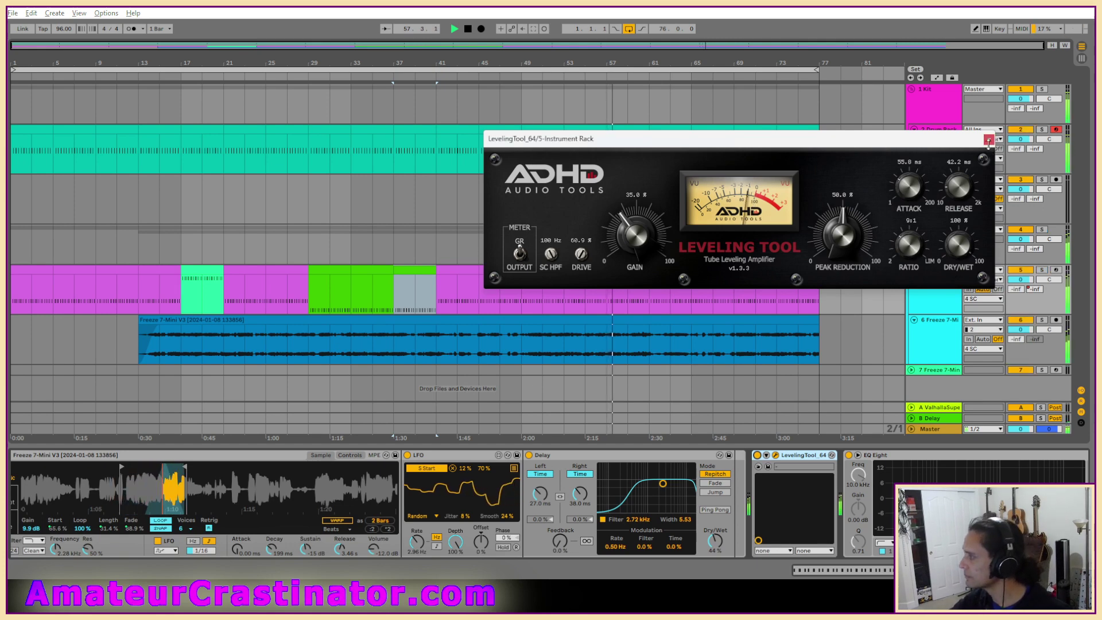
{"action": "left_click", "coordinate": [989, 140]}
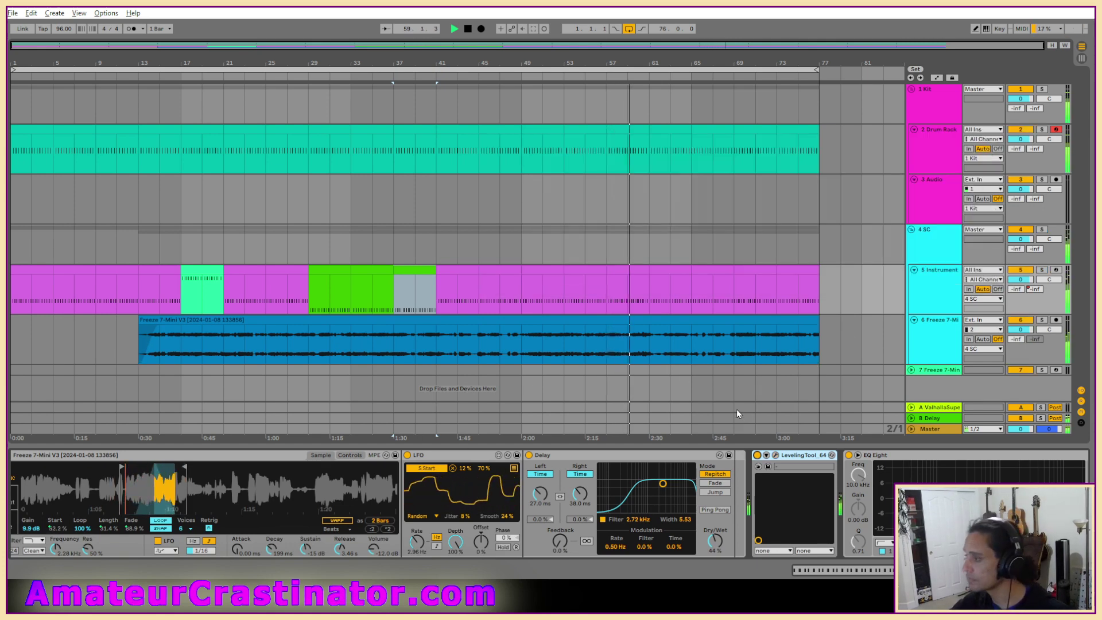
Copy the A2 clip at bar 17 of the Instrument track to bar 61 and check the original's notes.
{"action": "left_click_drag", "start_coordinate": [198, 269], "coordinate": [672, 270]}
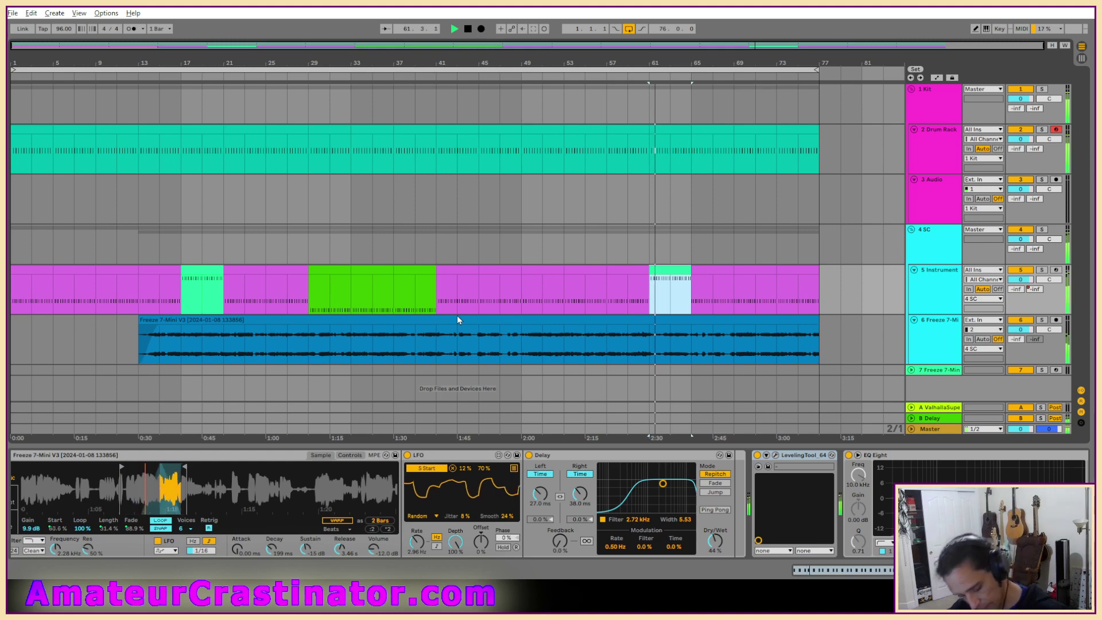
{"action": "double_click", "coordinate": [184, 270]}
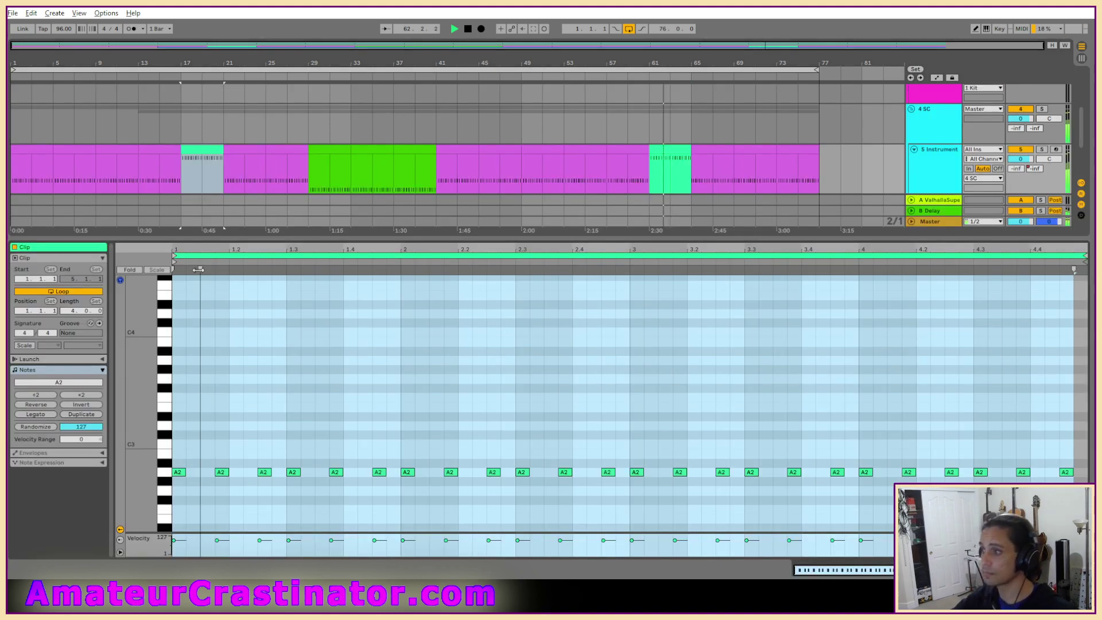
{"action": "left_click", "coordinate": [970, 571]}
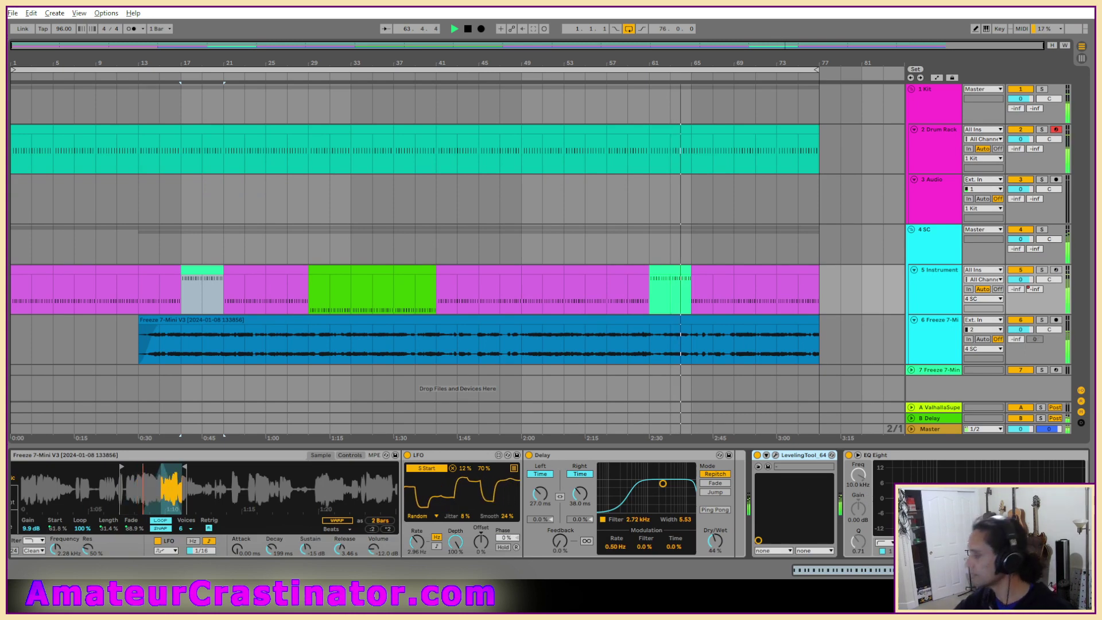
Add Glitch2 after LevelingTool on the Instrument track, initialize its sequence and set the length to 8 beats.
{"action": "scroll", "coordinate": [835, 516], "scroll_direction": "right", "scroll_amount": 3}
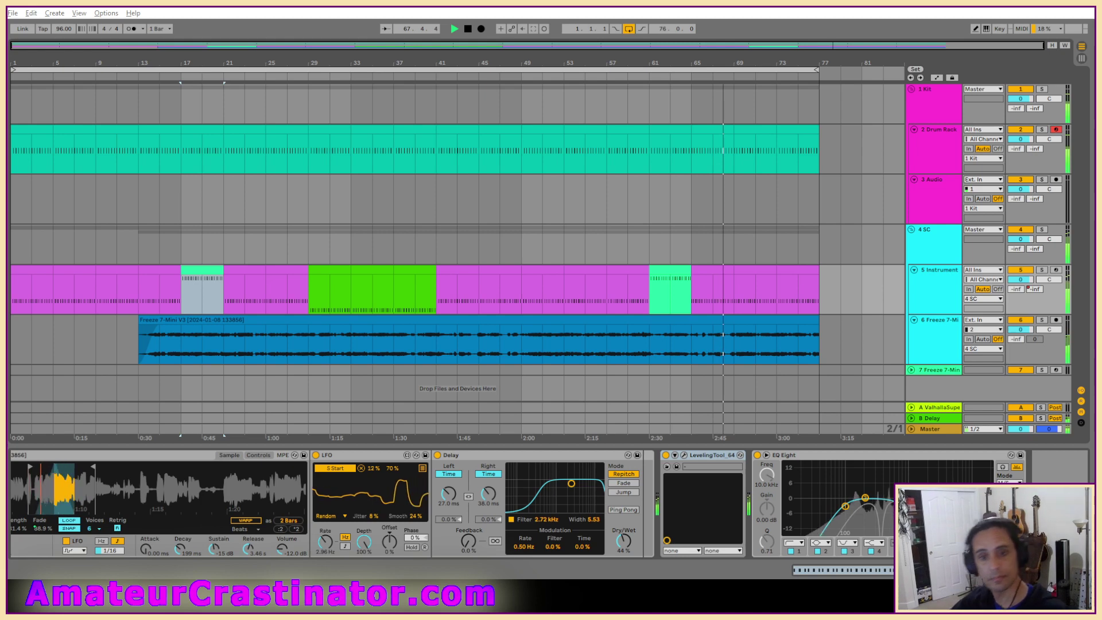
{"action": "left_click_drag", "start_coordinate": [698, 486], "coordinate": [749, 480]}
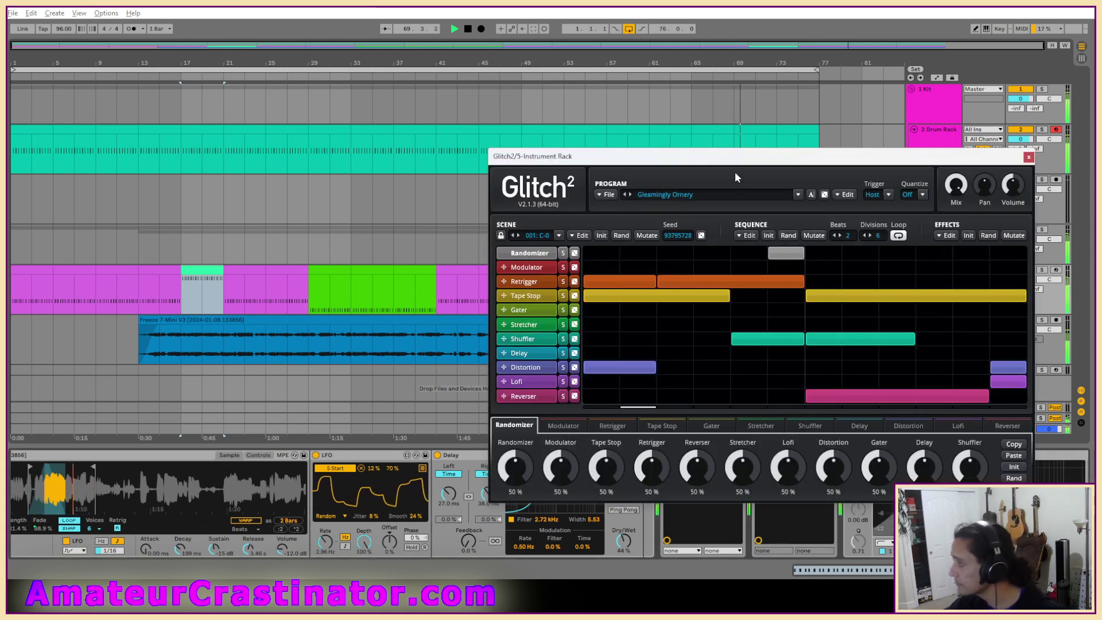
{"action": "left_click", "coordinate": [840, 235]}
{"action": "left_click", "coordinate": [768, 235]}
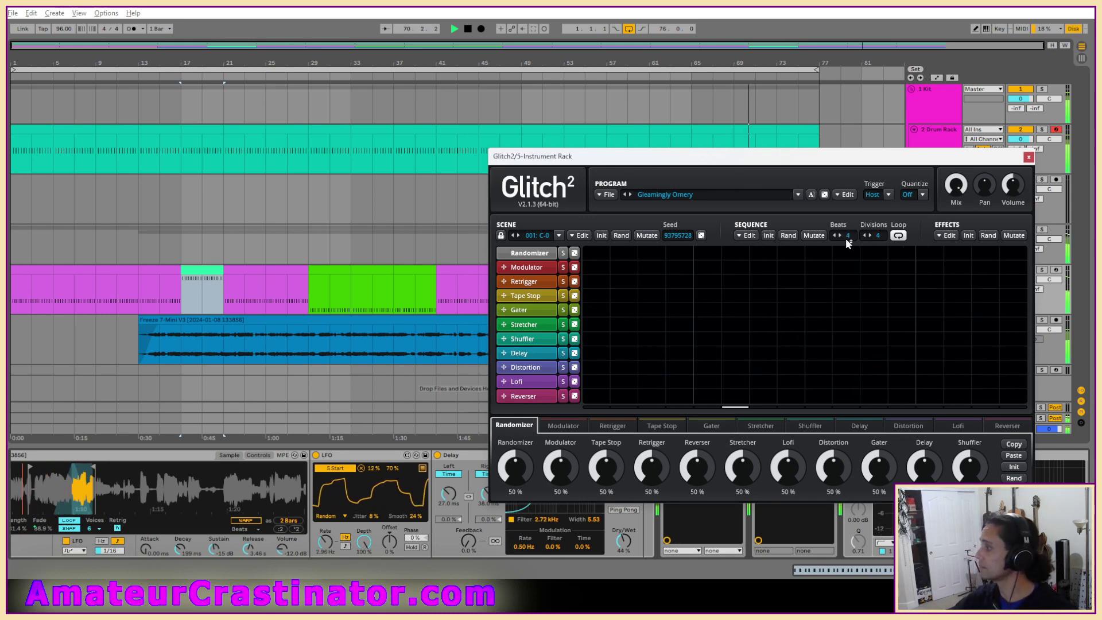
{"action": "left_click_drag", "start_coordinate": [851, 237], "coordinate": [851, 218]}
{"action": "left_click_drag", "start_coordinate": [804, 157], "coordinate": [573, 99]}
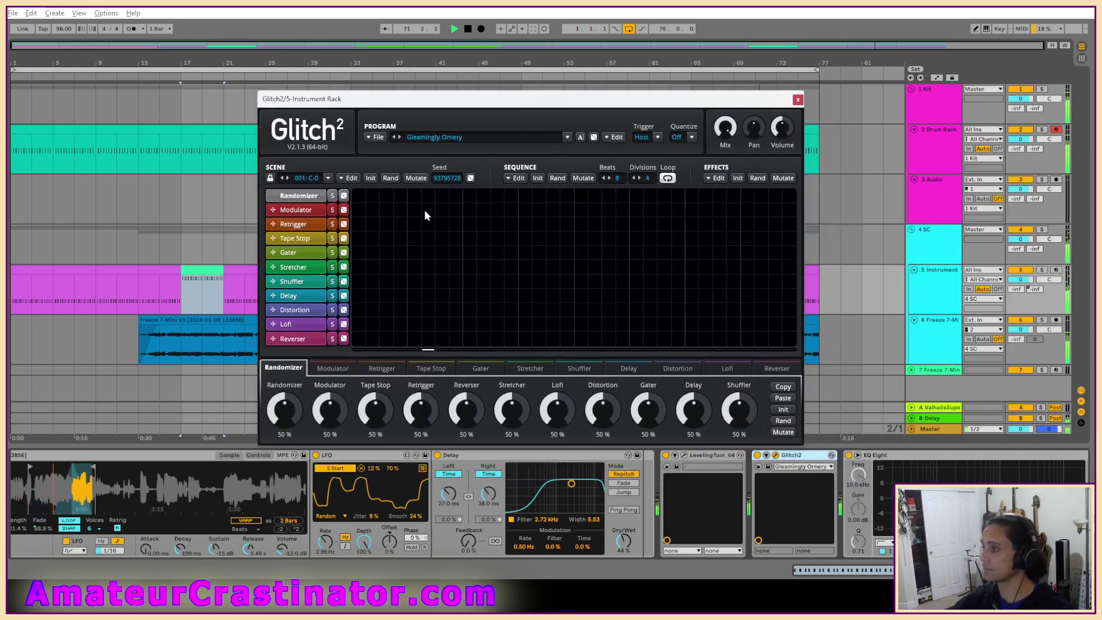
Draw half-beat Randomizer blocks on the second half of every beat, plus one on the first half of beat eight.
{"action": "left_click", "coordinate": [356, 199]}
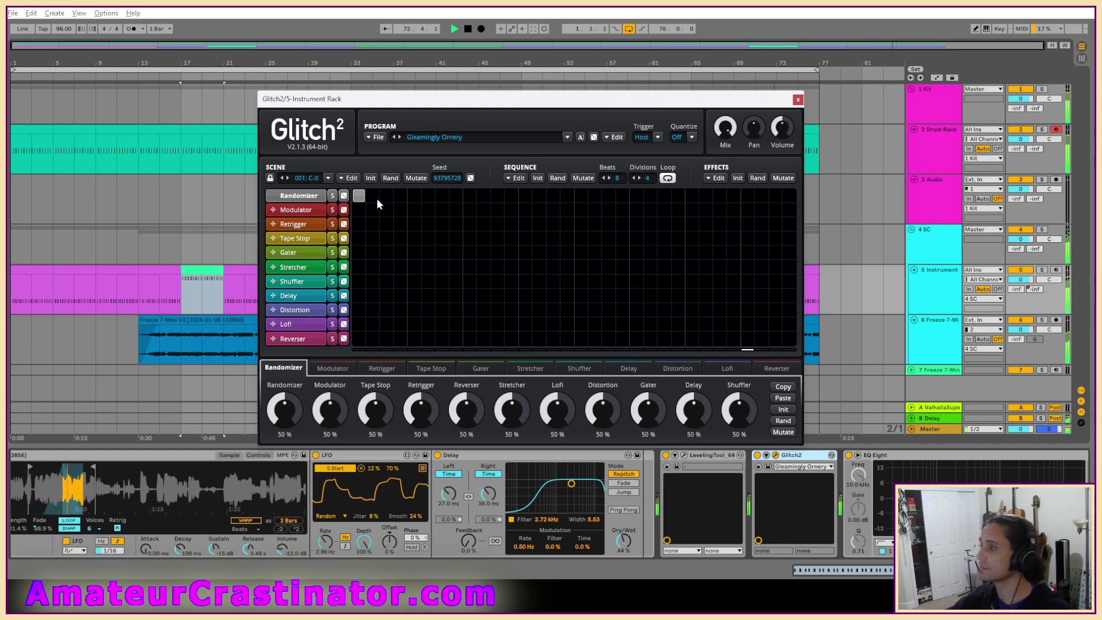
{"action": "left_click_drag", "start_coordinate": [374, 196], "coordinate": [362, 201]}
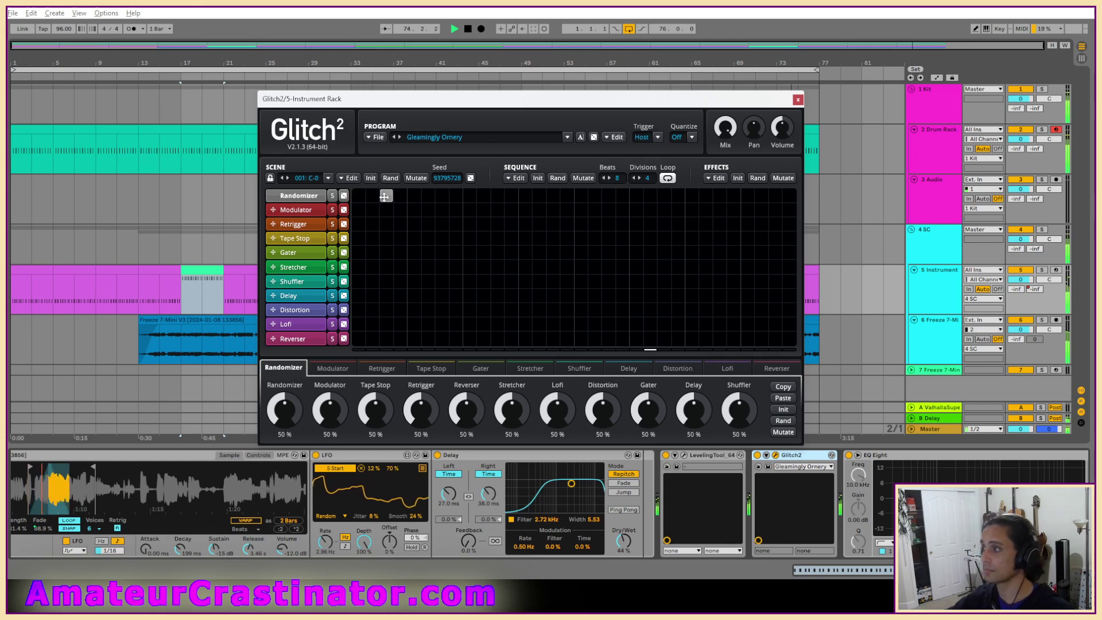
{"action": "left_click", "coordinate": [500, 197]}
{"action": "left_click_drag", "start_coordinate": [552, 197], "coordinate": [619, 198]}
{"action": "left_click", "coordinate": [674, 197]}
{"action": "left_click", "coordinate": [665, 197]}
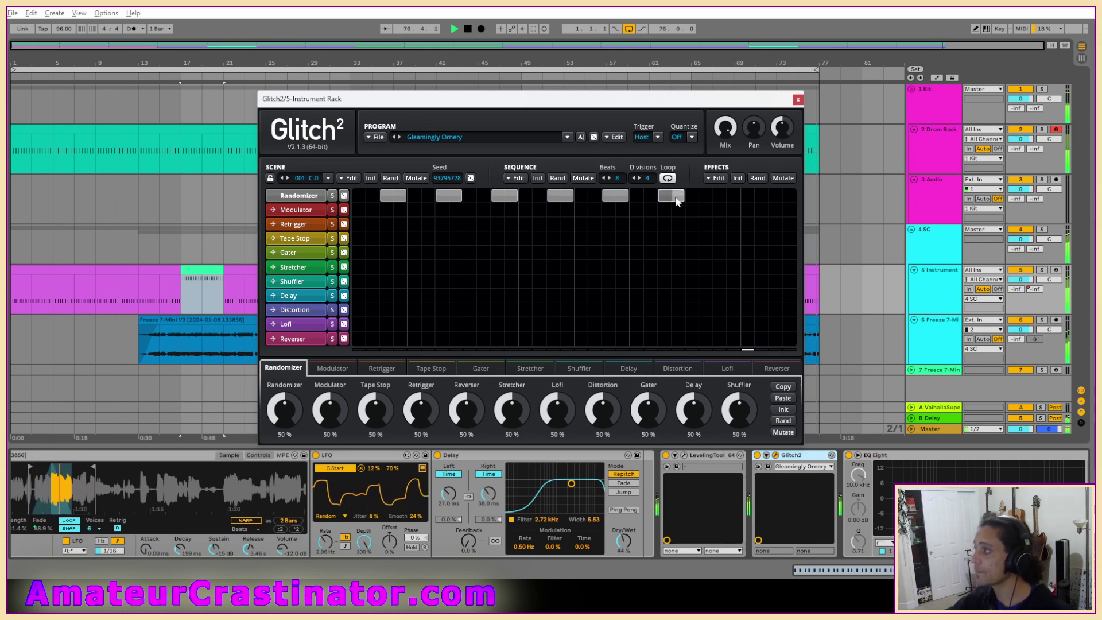
{"action": "left_click_drag", "start_coordinate": [718, 198], "coordinate": [789, 198]}
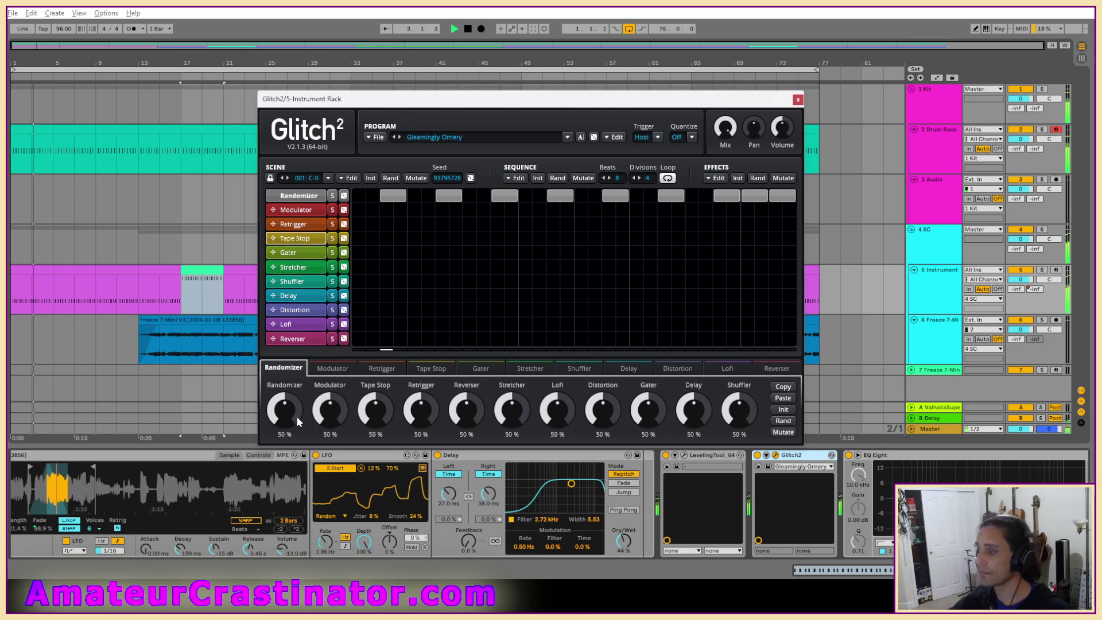
Set the Randomizer chances of Randomizer, Modulator, Tape Stop, Retrigger, Reverser, Gater, Delay and Shuffler to 0%.
{"action": "left_click_drag", "start_coordinate": [292, 411], "coordinate": [290, 459]}
{"action": "left_click_drag", "start_coordinate": [331, 411], "coordinate": [385, 460]}
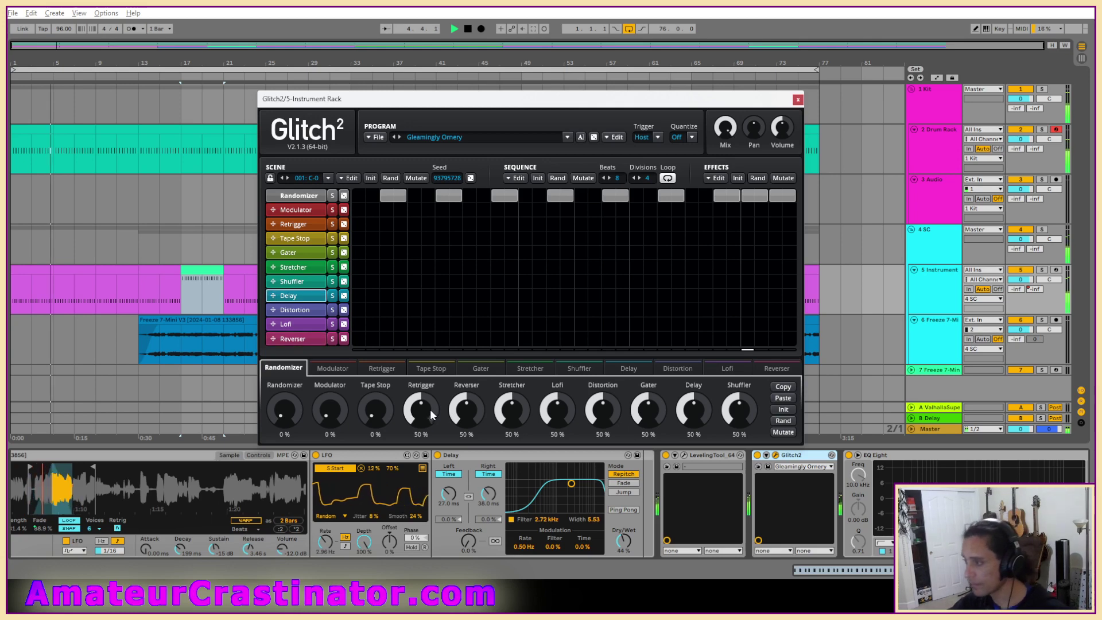
{"action": "left_click_drag", "start_coordinate": [429, 409], "coordinate": [487, 423]}
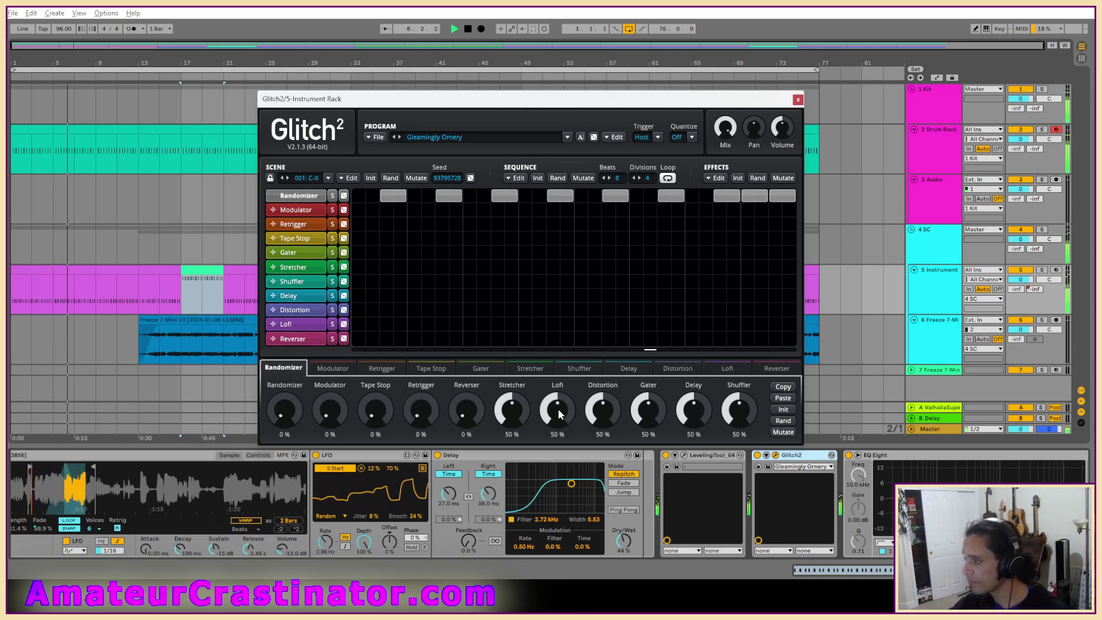
{"action": "left_click_drag", "start_coordinate": [649, 411], "coordinate": [686, 453]}
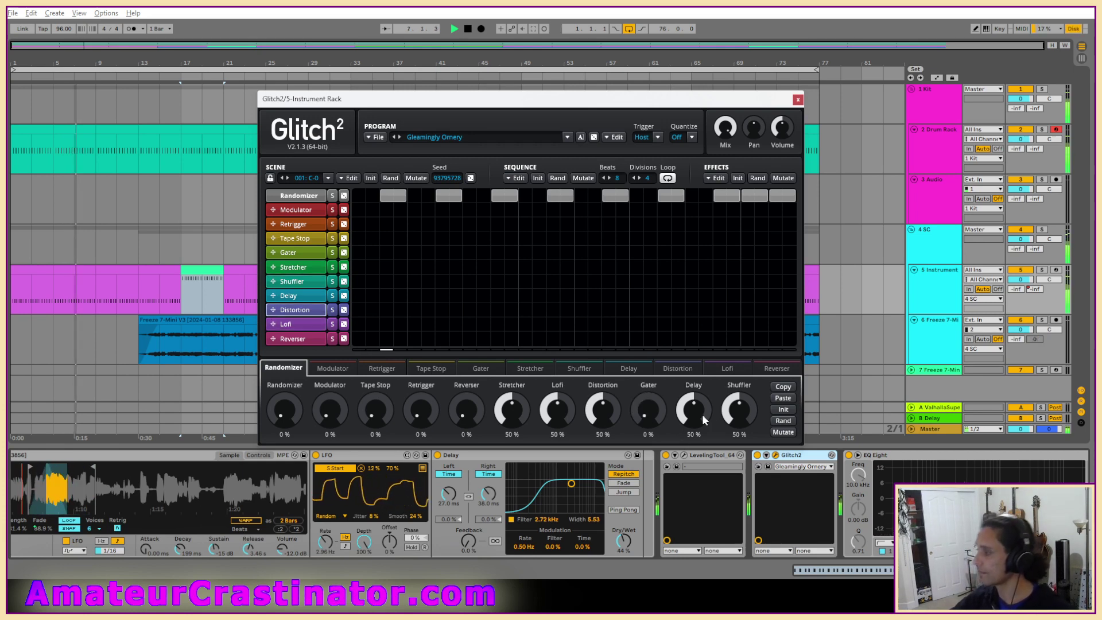
{"action": "left_click_drag", "start_coordinate": [701, 414], "coordinate": [702, 454]}
{"action": "left_click_drag", "start_coordinate": [739, 411], "coordinate": [739, 453]}
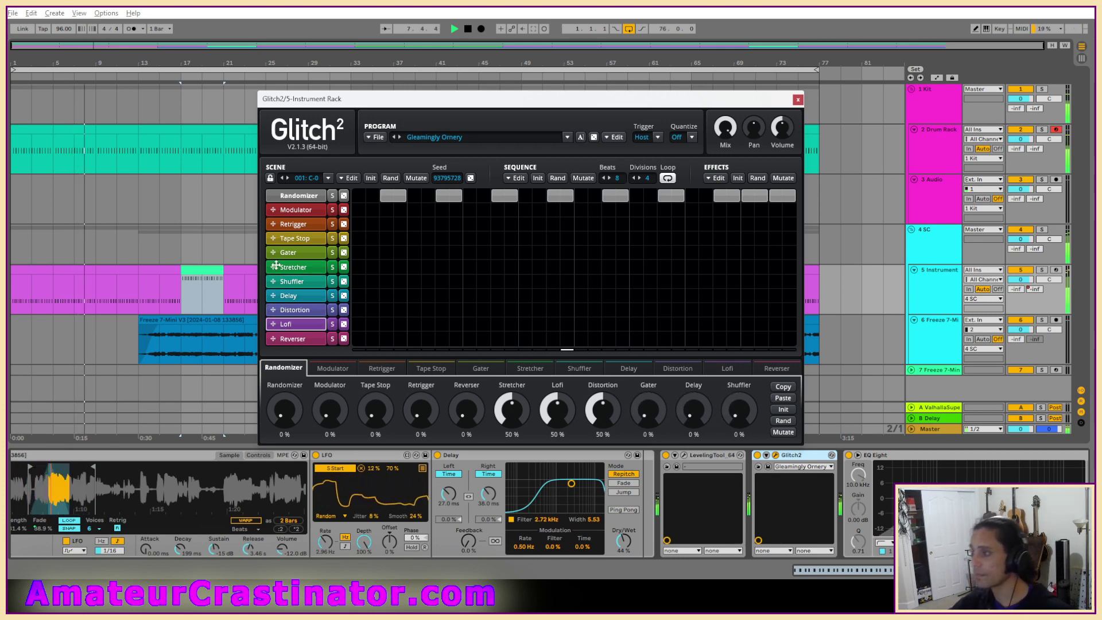
Set Glitch2's Lofi effect to Original Bit, 1971 Hz frequency, -3120 Hz FM depth, 19.85 ms attack and 45.72 ms release.
{"action": "left_click", "coordinate": [293, 322]}
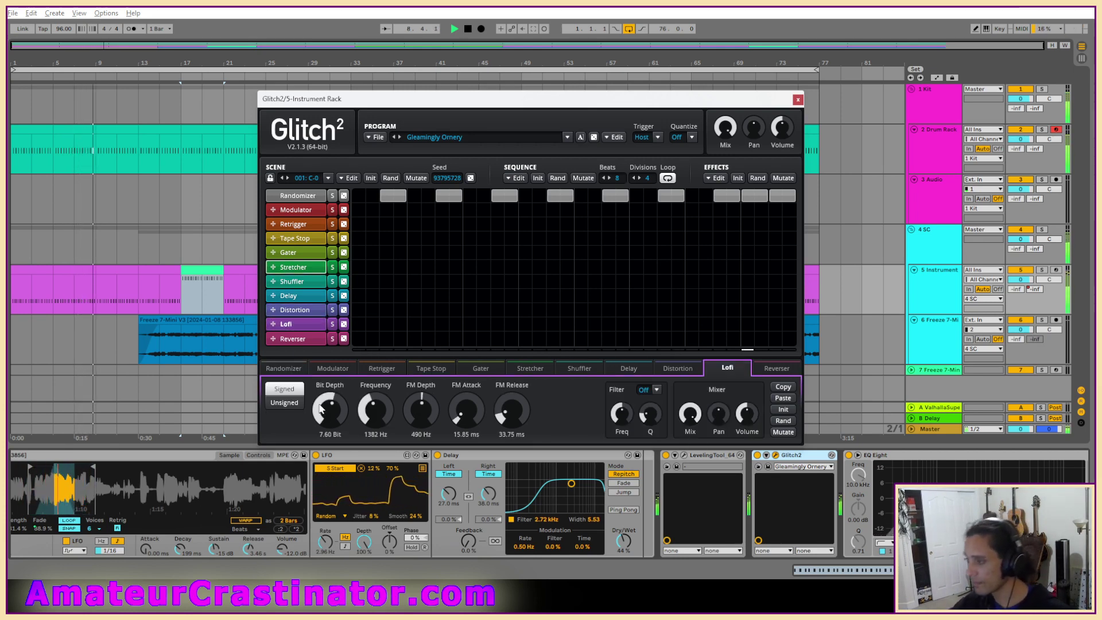
{"action": "left_click_drag", "start_coordinate": [335, 414], "coordinate": [335, 376]}
{"action": "left_click_drag", "start_coordinate": [328, 417], "coordinate": [329, 396]}
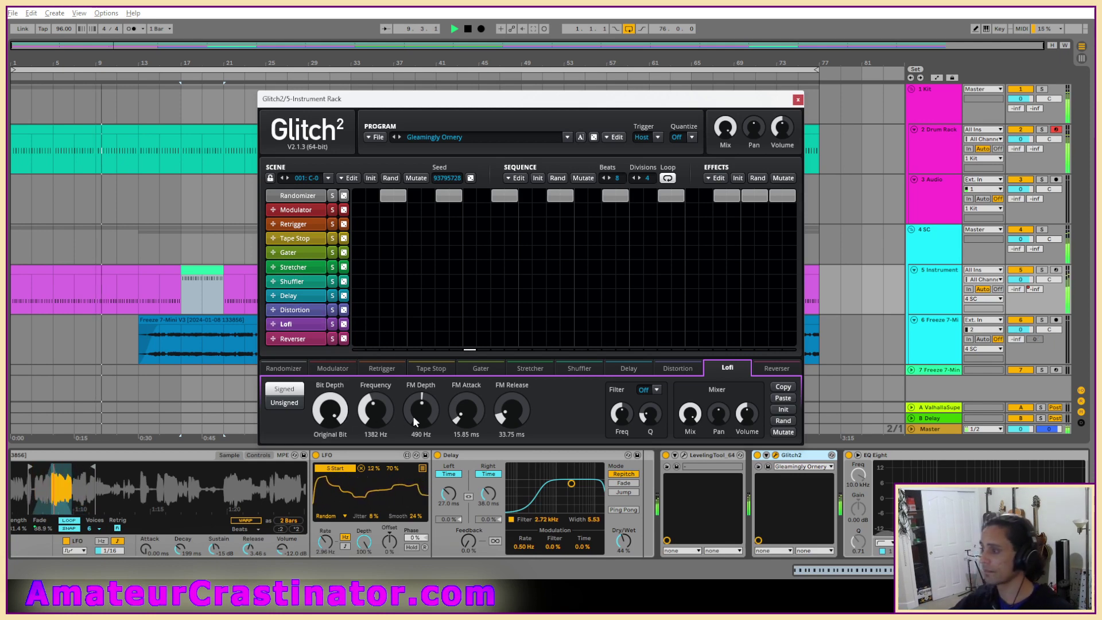
{"action": "left_click_drag", "start_coordinate": [413, 417], "coordinate": [386, 407]}
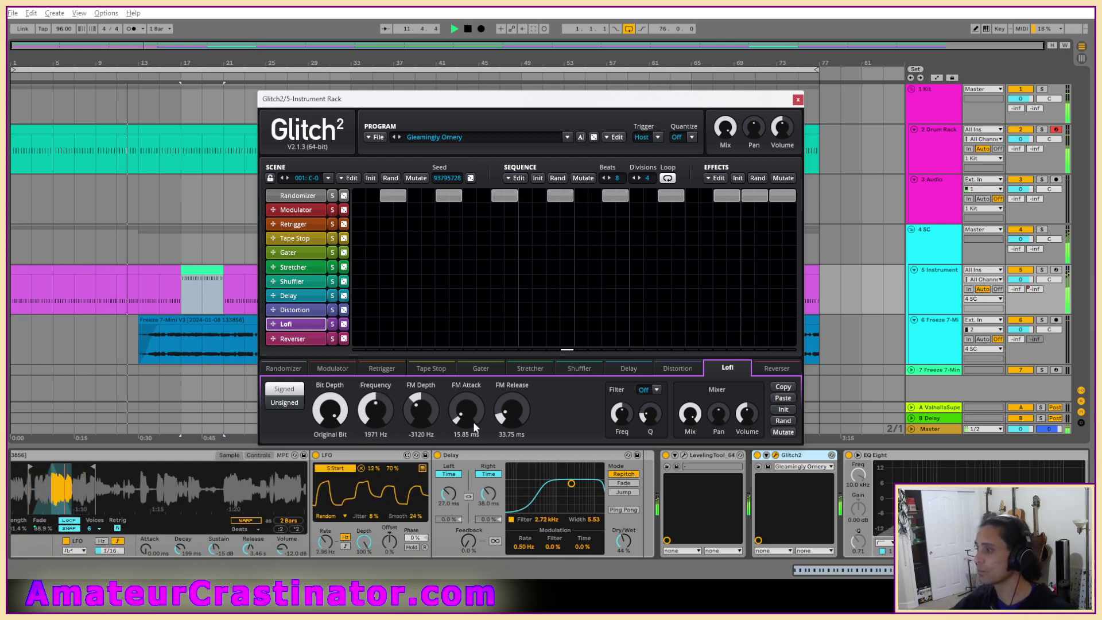
{"action": "left_click_drag", "start_coordinate": [474, 419], "coordinate": [518, 413]}
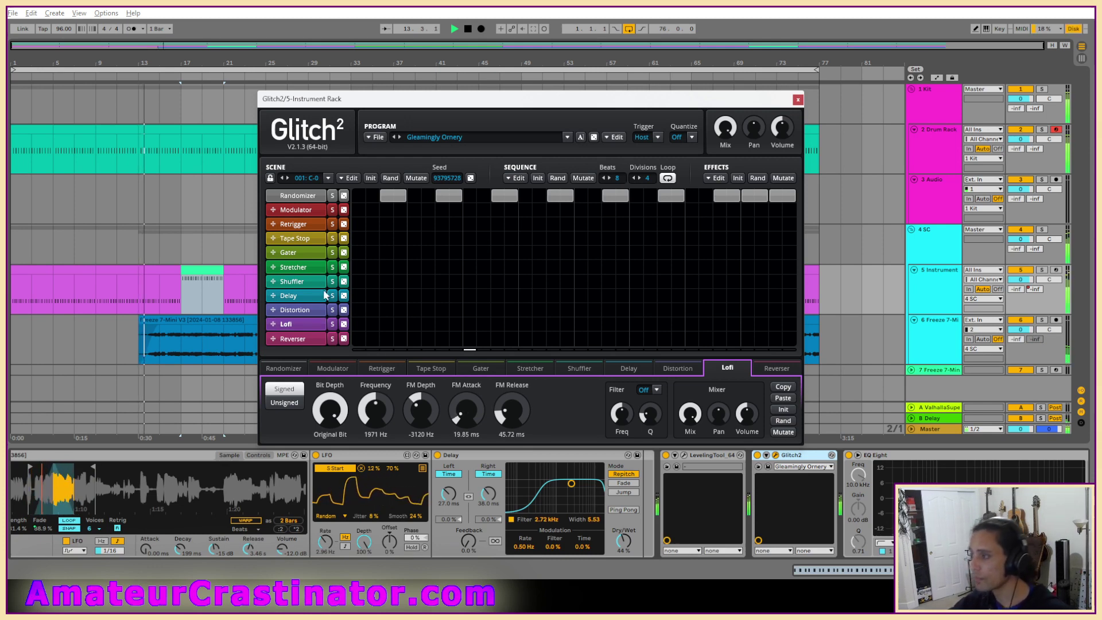
Set Glitch2's Stretcher effect to 51.3% speed, +/- 1.0% jitter and 25.2 ms GM depth.
{"action": "left_click", "coordinate": [305, 269]}
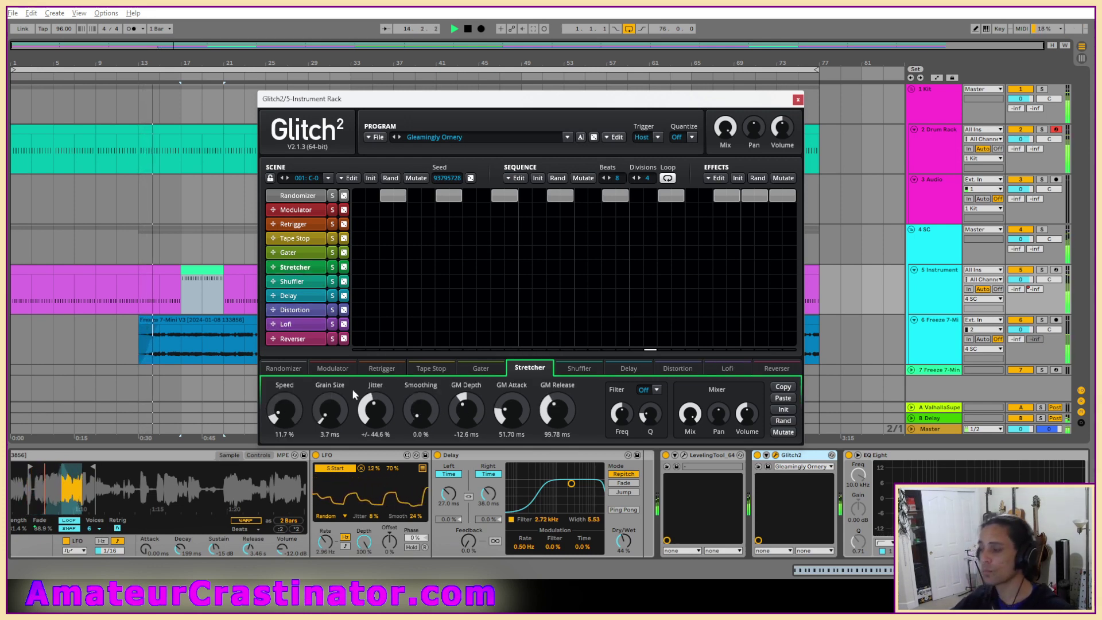
{"action": "left_click_drag", "start_coordinate": [284, 411], "coordinate": [284, 399]}
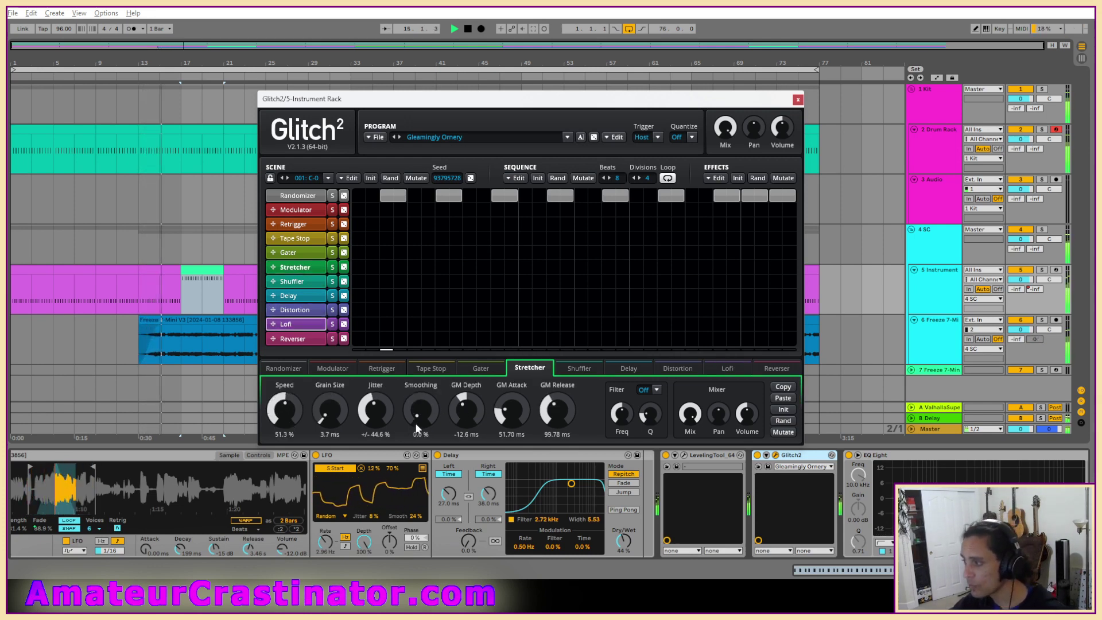
{"action": "left_click_drag", "start_coordinate": [378, 415], "coordinate": [378, 426]}
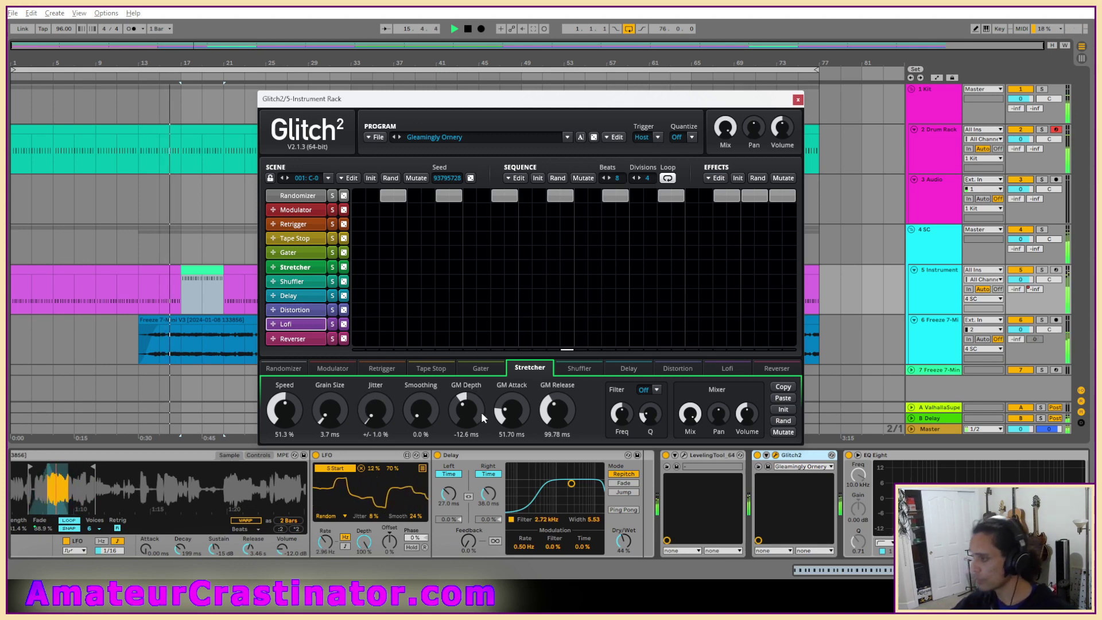
{"action": "mouse_move", "coordinate": [481, 412]}
{"action": "left_mouse_down"}
{"action": "mouse_move", "coordinate": [482, 402]}
{"action": "mouse_move", "coordinate": [464, 408]}
{"action": "left_mouse_up"}
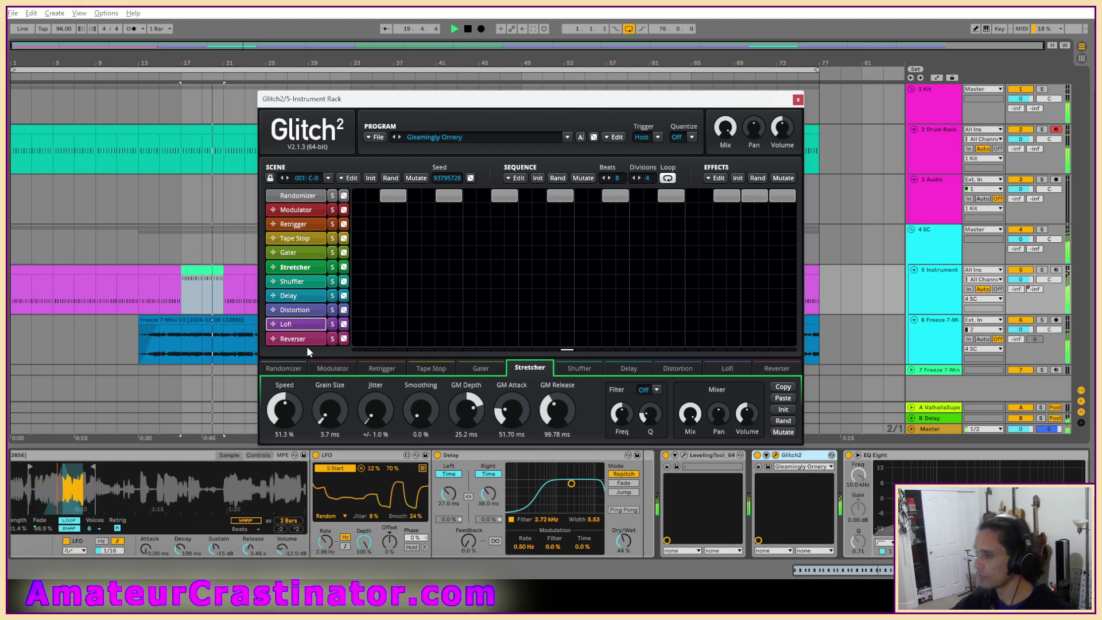
Set Glitch2's Distortion to 33.8% drive, 40.8% tone, 43.8% wet and 7.5% dry, and close the plug-in window.
{"action": "left_click", "coordinate": [293, 324]}
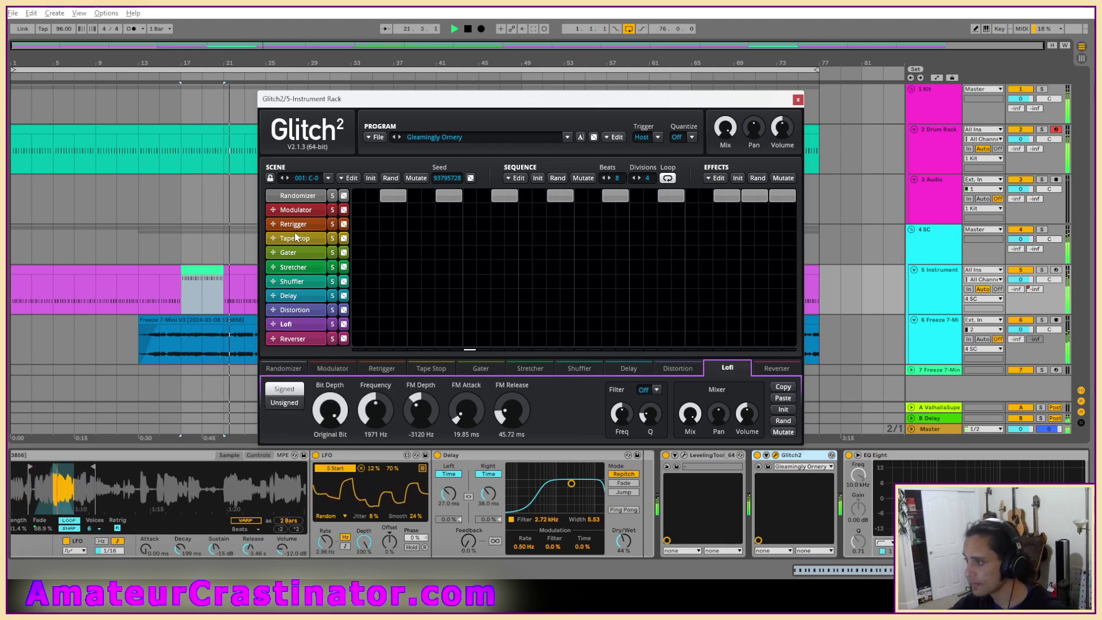
{"action": "left_click", "coordinate": [313, 314]}
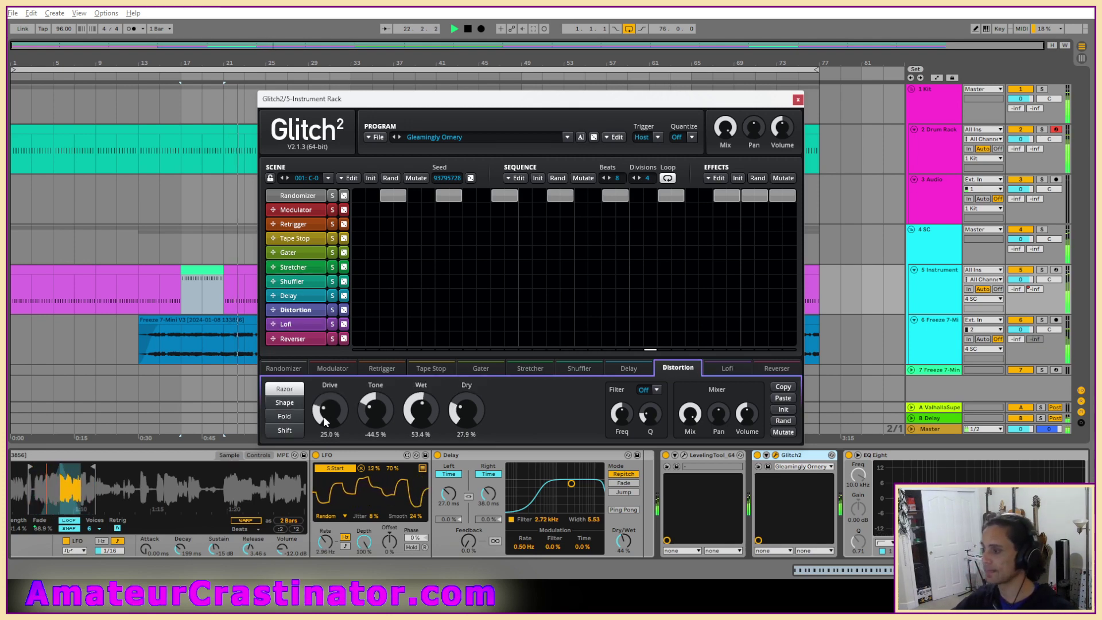
{"action": "left_click_drag", "start_coordinate": [331, 415], "coordinate": [384, 373]}
{"action": "left_click_drag", "start_coordinate": [427, 418], "coordinate": [470, 436]}
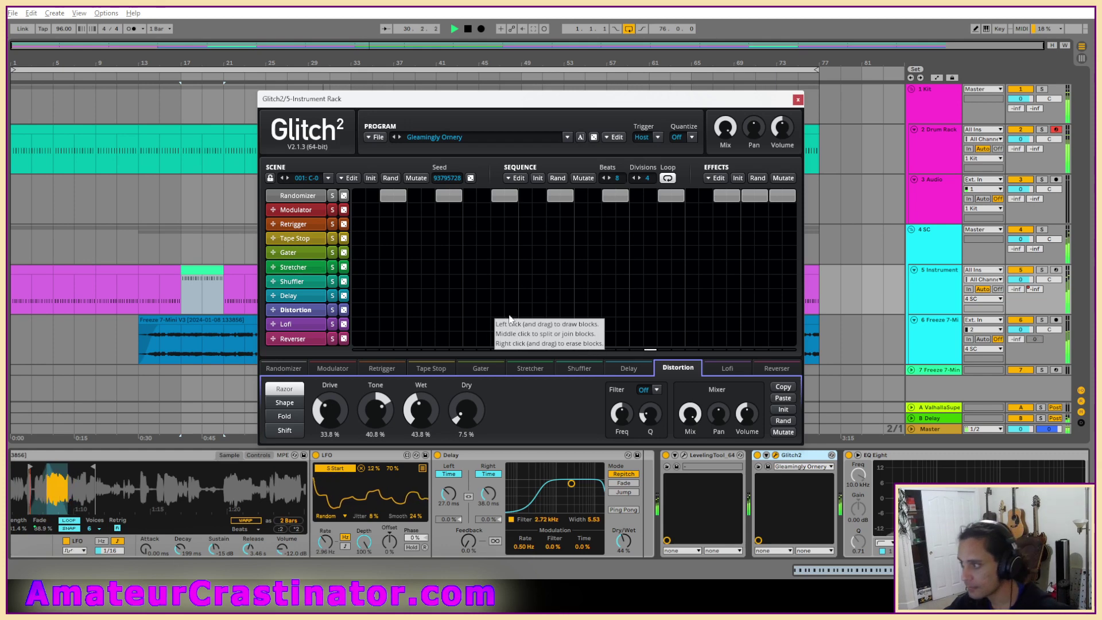
{"action": "left_click", "coordinate": [798, 100]}
Transpose all D2 notes up to F2 in the Instrument clip starting at bar 29.
{"action": "double_click", "coordinate": [339, 273]}
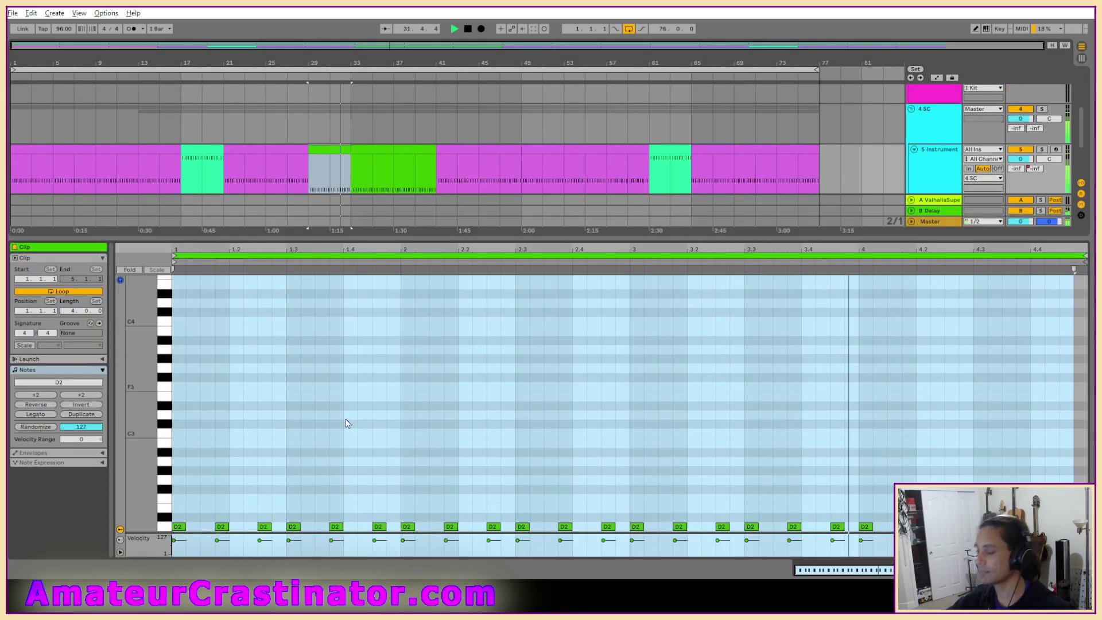
{"action": "left_click", "coordinate": [165, 526]}
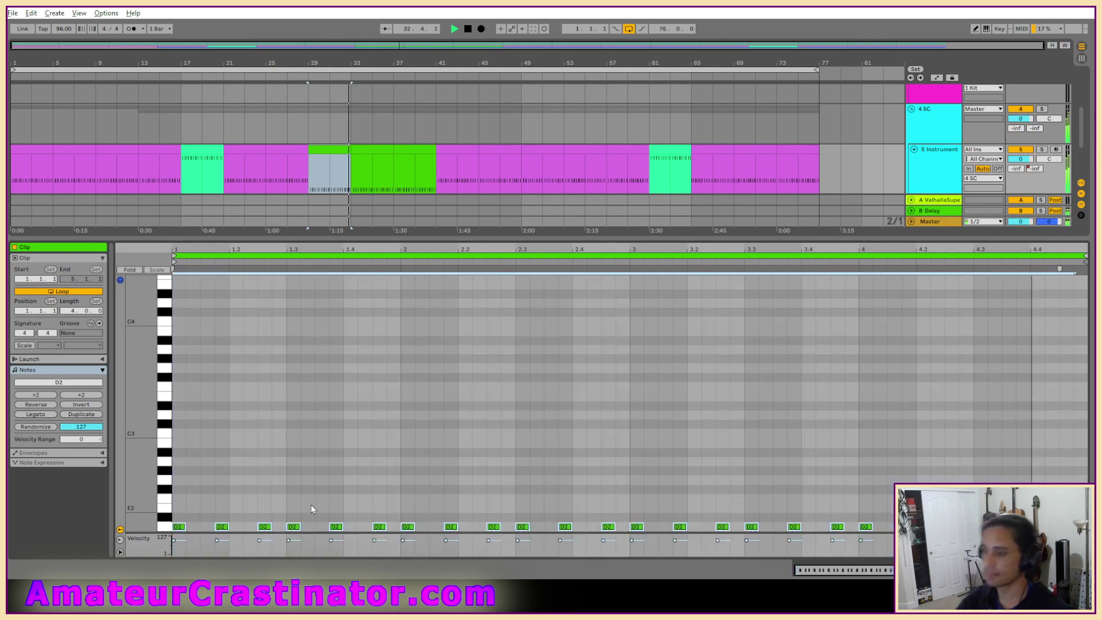
{"action": "key", "text": "Up"}
{"action": "key", "text": "Up"}
{"action": "key", "text": "Up"}
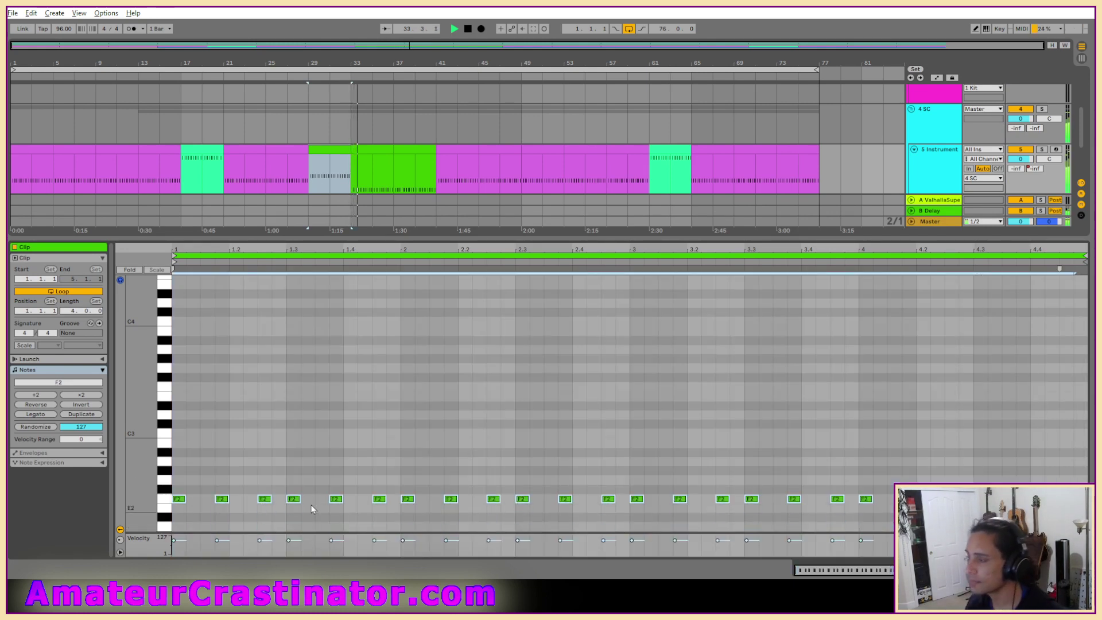
Duplicate the transposed bar 29 clip twice to fill the Instrument track up to bar 41, and return to the track's devices.
{"action": "left_click", "coordinate": [330, 150]}
{"action": "key", "text": "ctrl+d"}
{"action": "key", "text": "ctrl+d"}
{"action": "key", "text": "shift+Tab"}
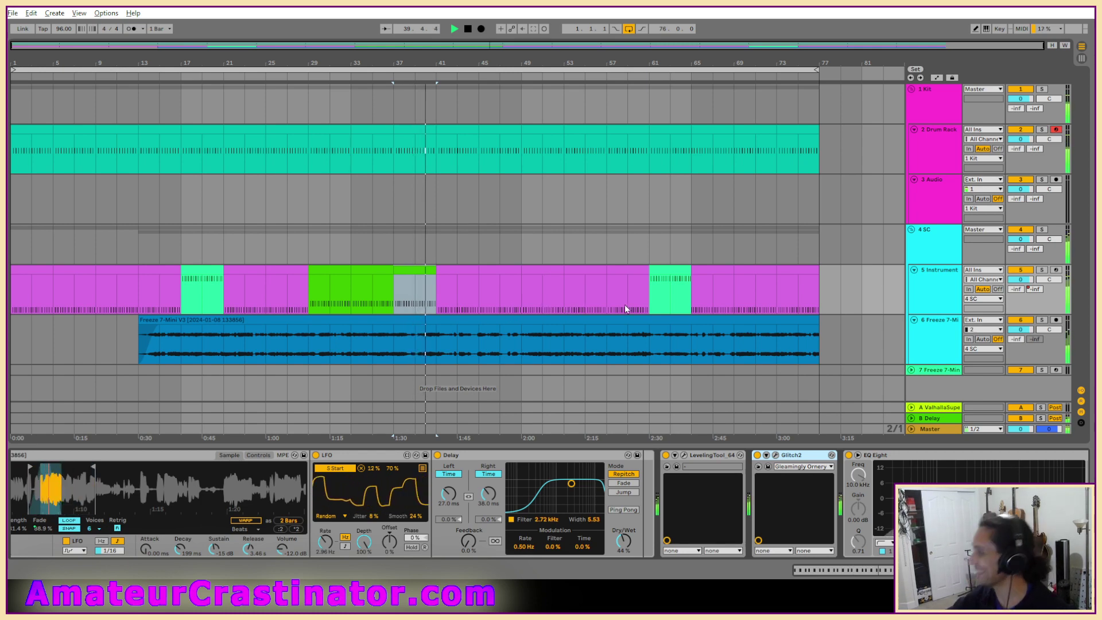
Compare the mix with the Freeze 7-Mini audio track soloed and muted, restore it, and select the Instrument track again.
{"action": "left_click", "coordinate": [940, 349]}
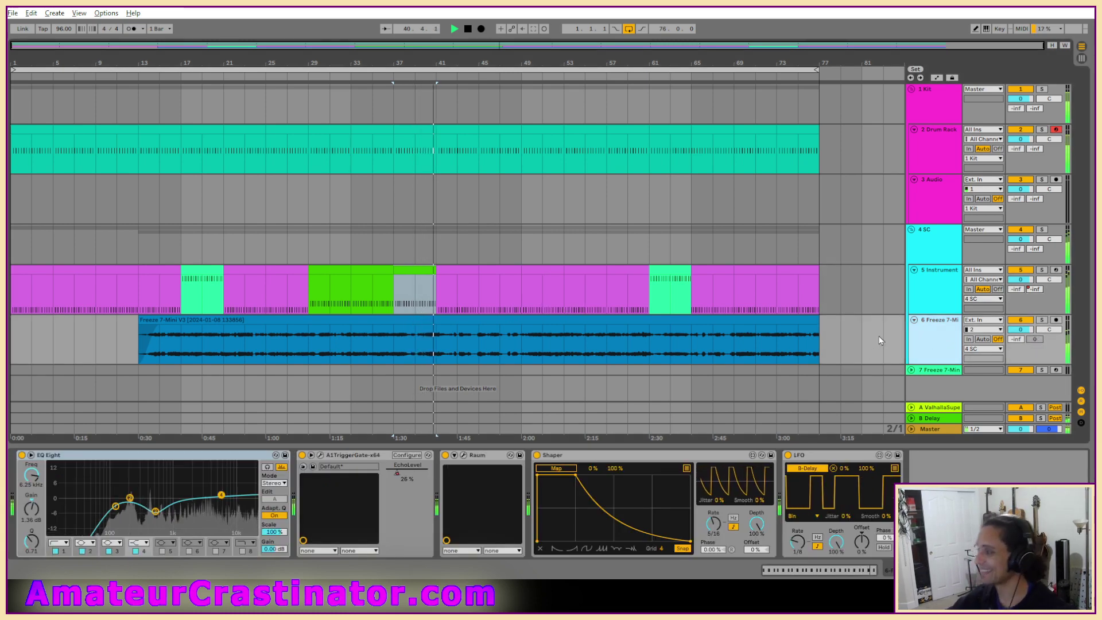
{"action": "key", "text": "s"}
{"action": "key", "text": "s"}
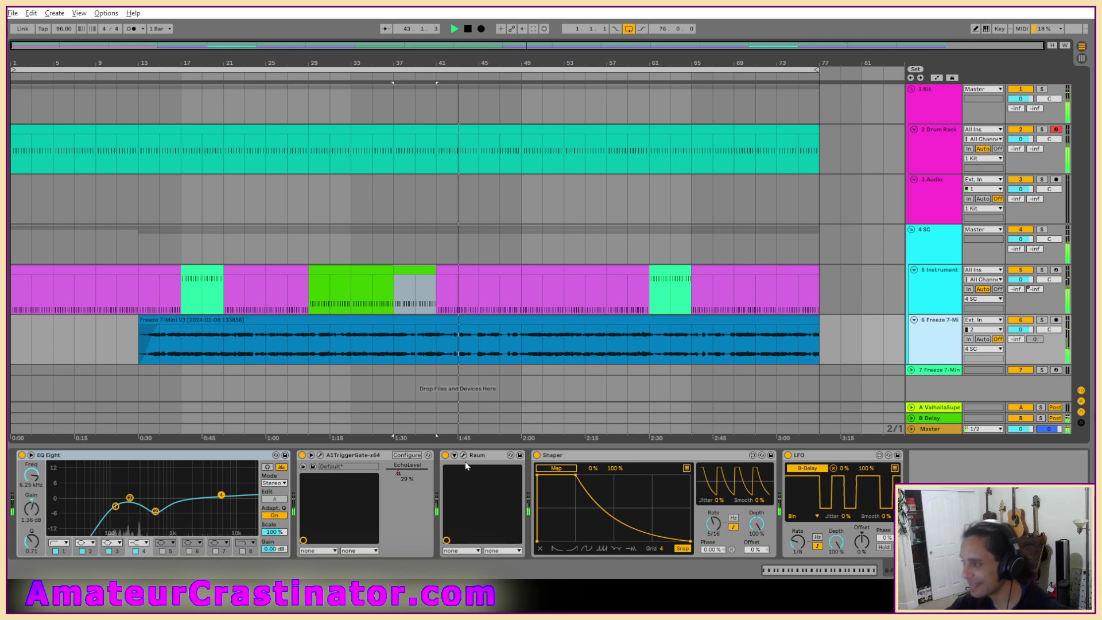
{"action": "left_click", "coordinate": [1021, 320]}
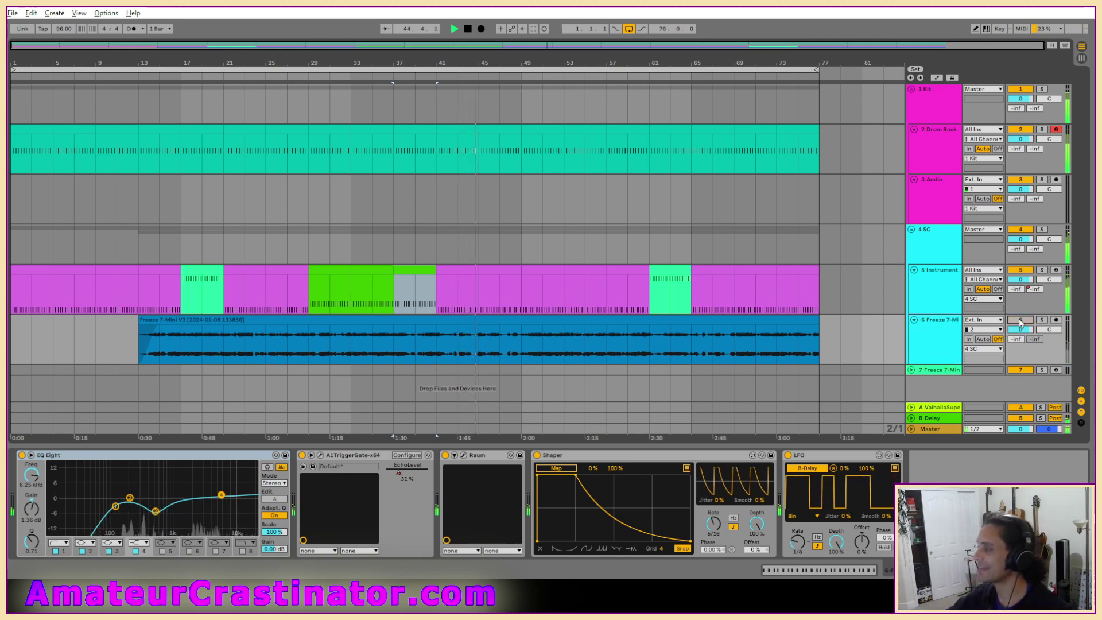
{"action": "left_click", "coordinate": [1021, 321]}
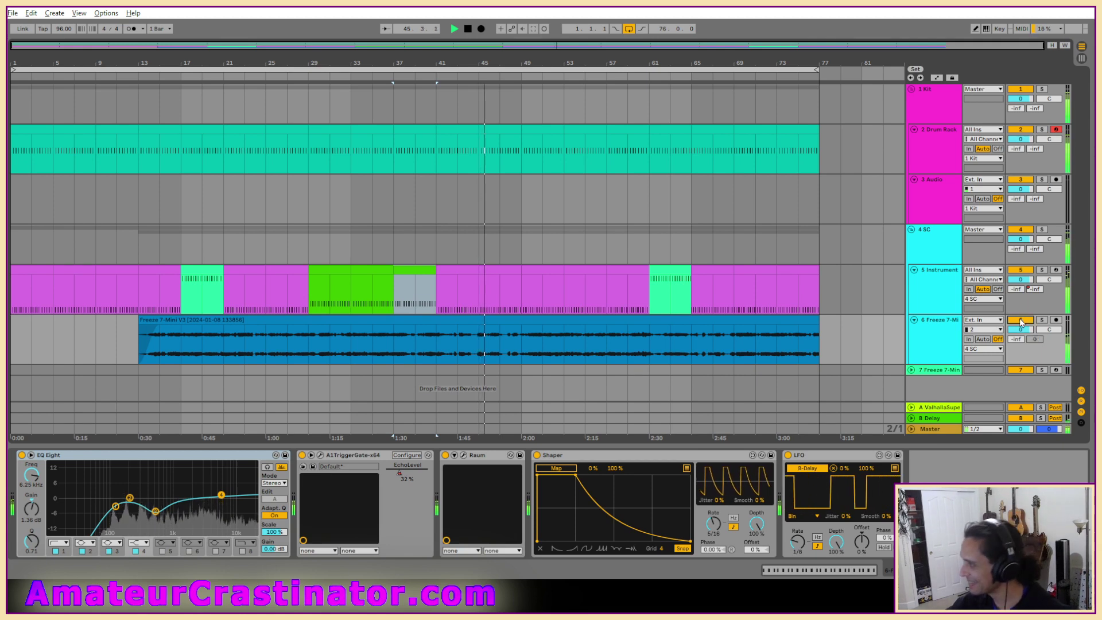
{"action": "left_click", "coordinate": [919, 349]}
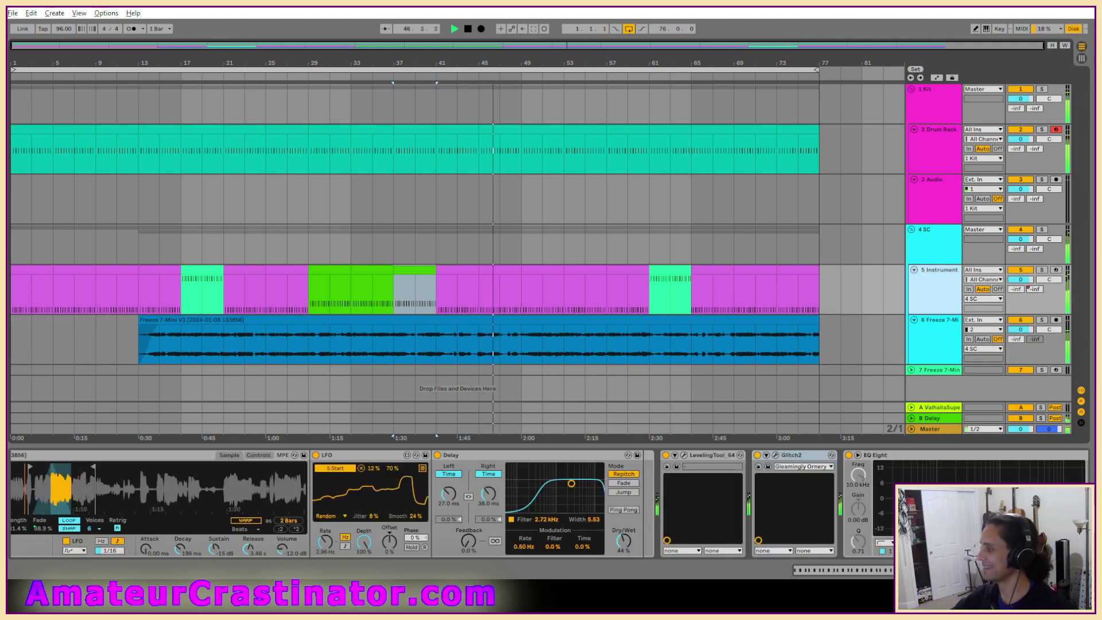
Insert a Lead-model Amp after Glitch2 with gain 3.57, bass 0.71, middle 3.49, treble 4.05 and presence 3.81.
{"action": "left_click", "coordinate": [1011, 570]}
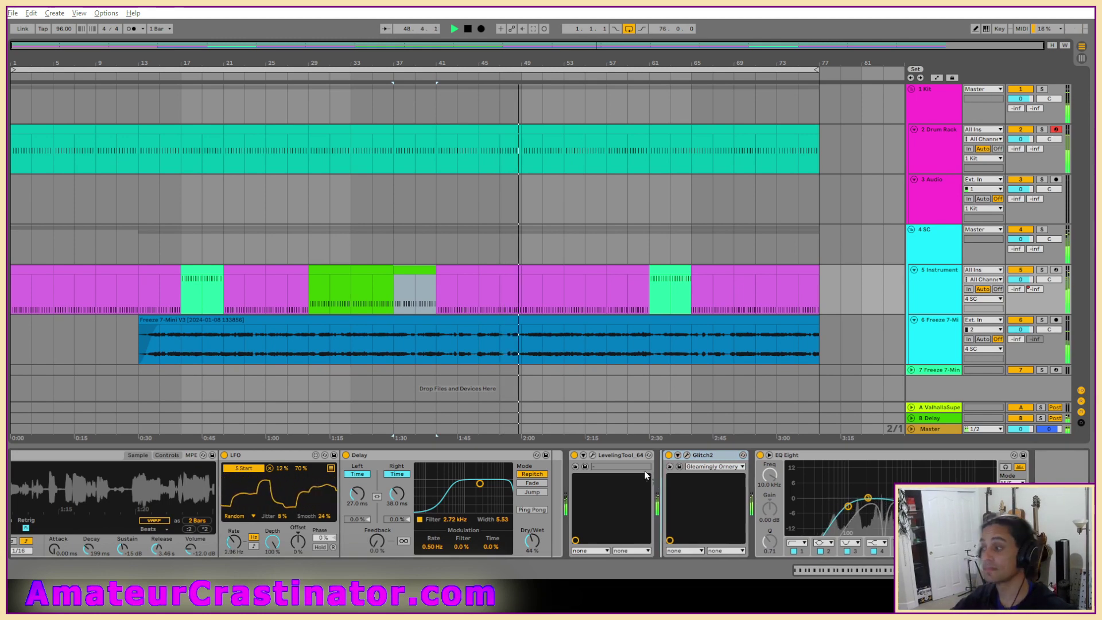
{"action": "left_click_drag", "start_coordinate": [646, 473], "coordinate": [752, 508]}
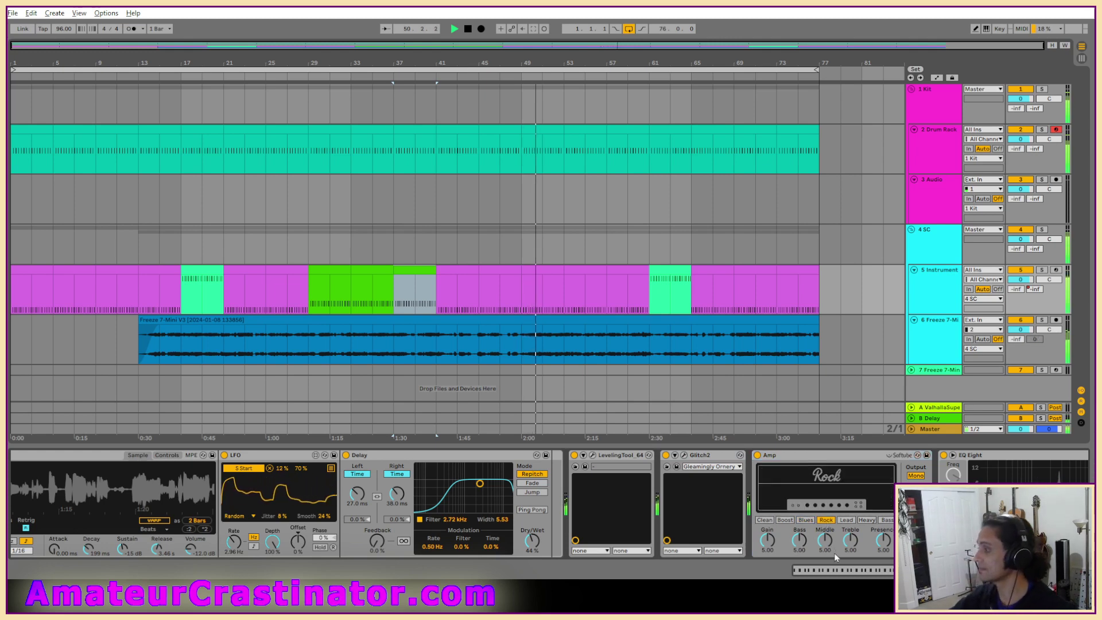
{"action": "left_click", "coordinate": [846, 520]}
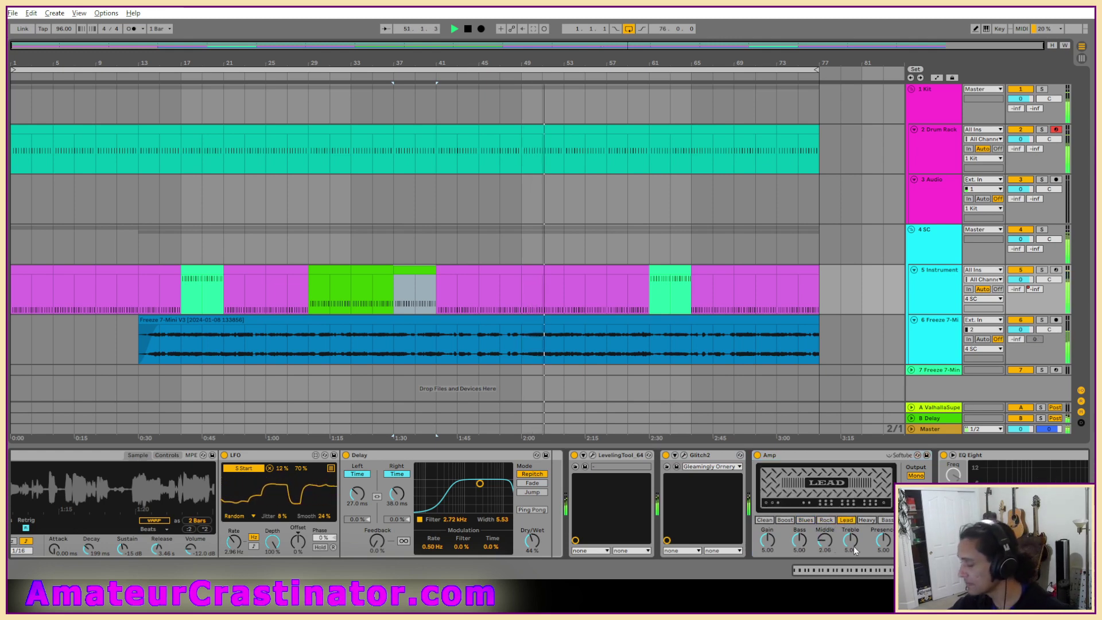
{"action": "left_click_drag", "start_coordinate": [769, 539], "coordinate": [770, 541]}
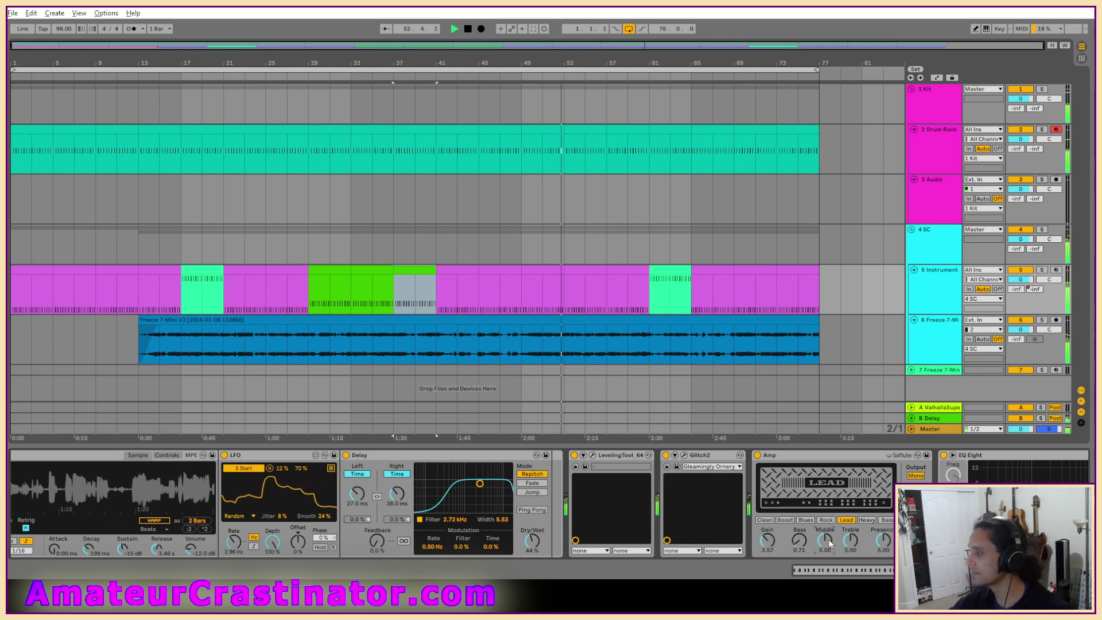
{"action": "left_click_drag", "start_coordinate": [828, 543], "coordinate": [851, 546]}
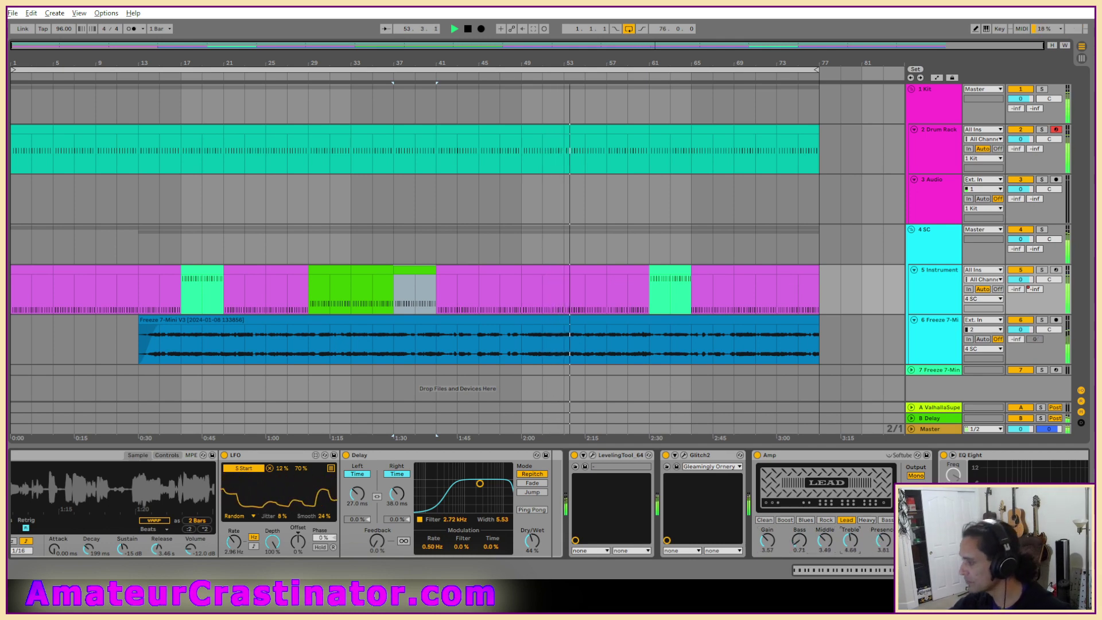
Audition the Rock, Blues and Lead models of the Amp and choose Rock.
{"action": "left_click", "coordinate": [828, 521]}
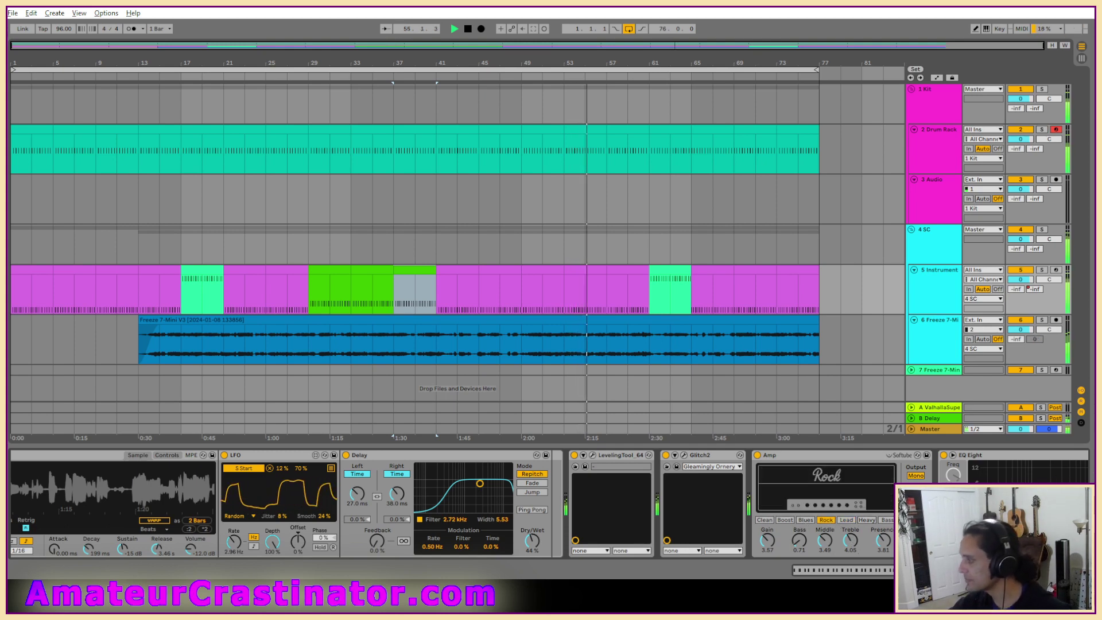
{"action": "left_click", "coordinate": [807, 521]}
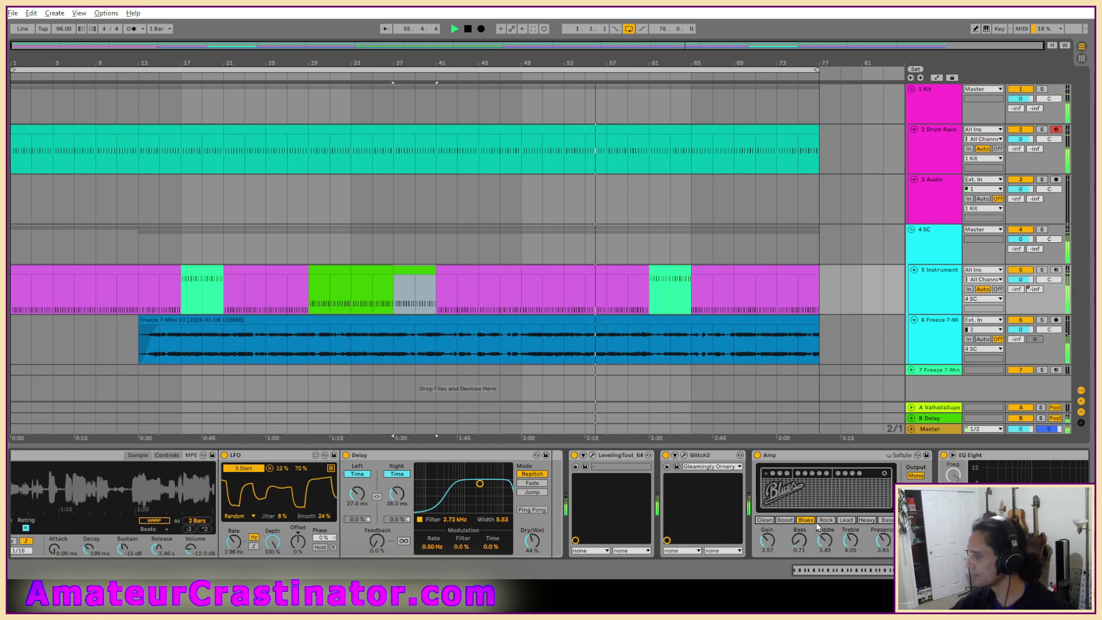
{"action": "left_click", "coordinate": [827, 521]}
{"action": "left_click", "coordinate": [847, 521]}
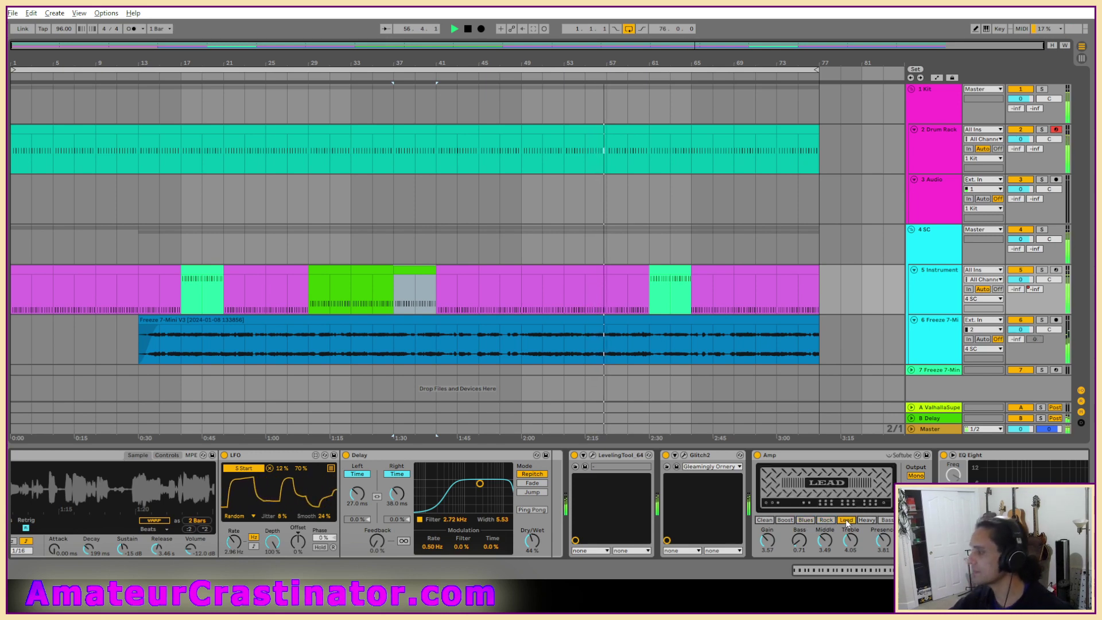
{"action": "left_click", "coordinate": [829, 522]}
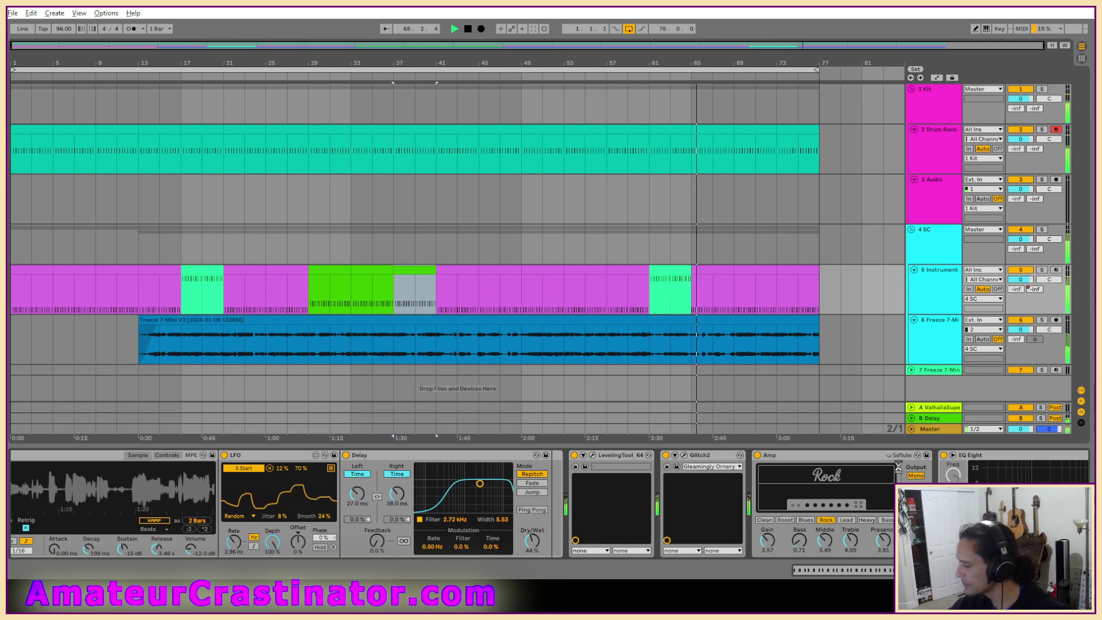
Select the SC group, stop playback, and open the Live Set be one.als from the be one Project folder.
{"action": "left_click", "coordinate": [929, 261]}
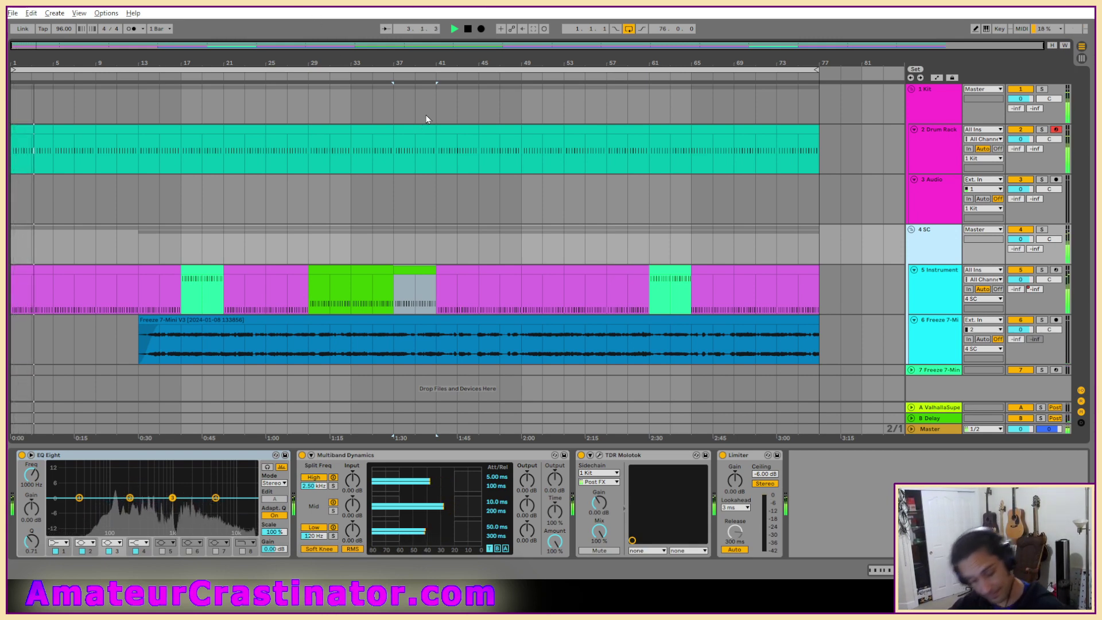
{"action": "key", "text": "space"}
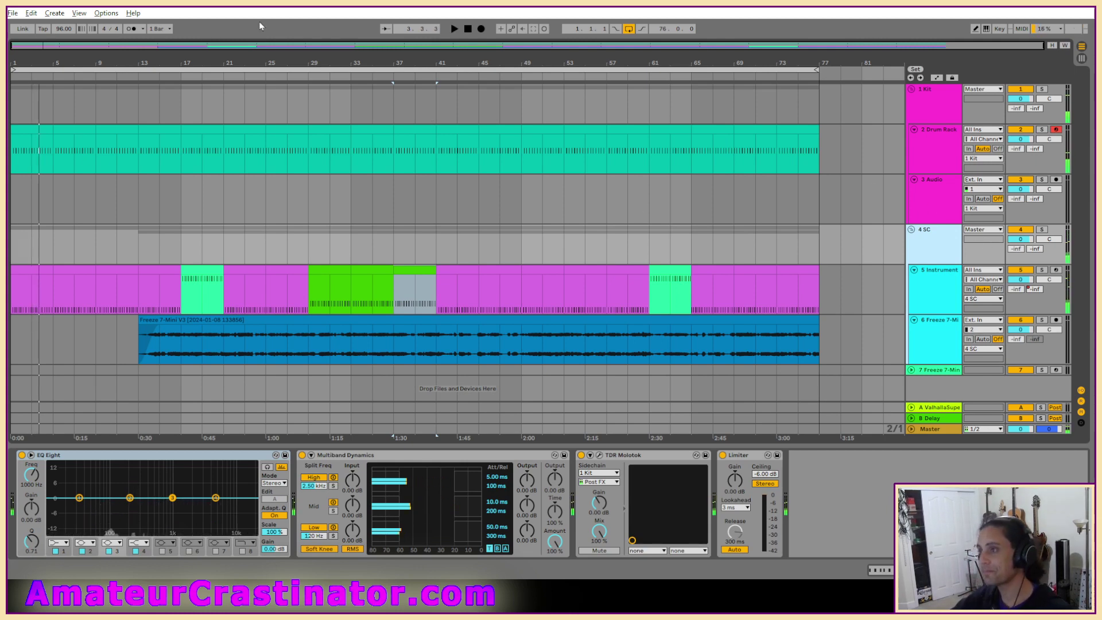
{"action": "left_click", "coordinate": [12, 12]}
{"action": "left_click", "coordinate": [36, 39]}
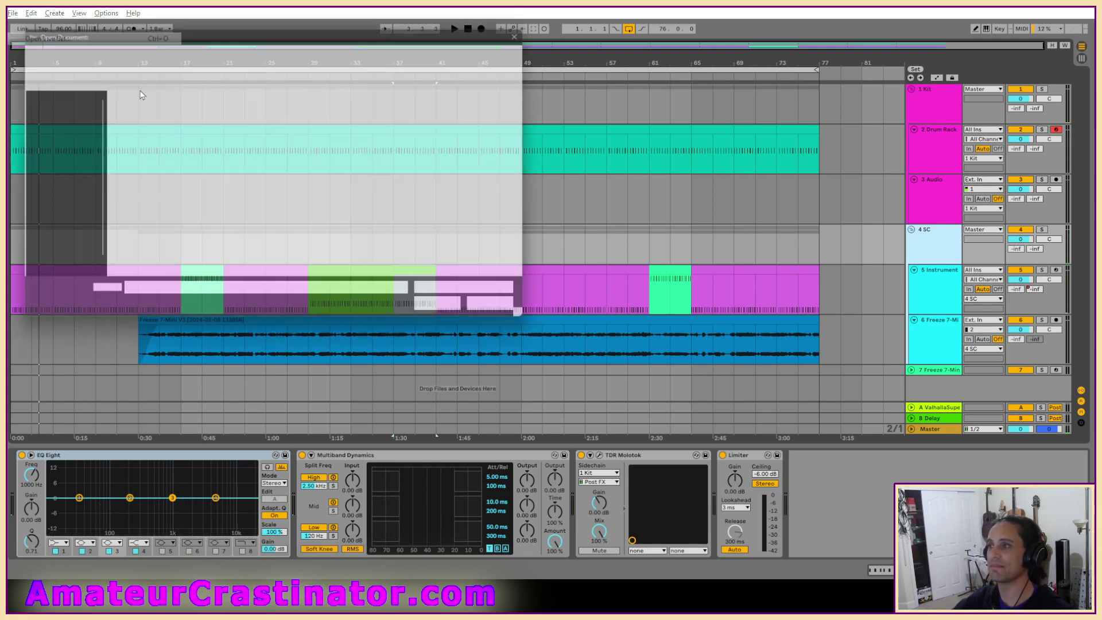
{"action": "scroll", "coordinate": [397, 252], "scroll_direction": "down", "scroll_amount": 2}
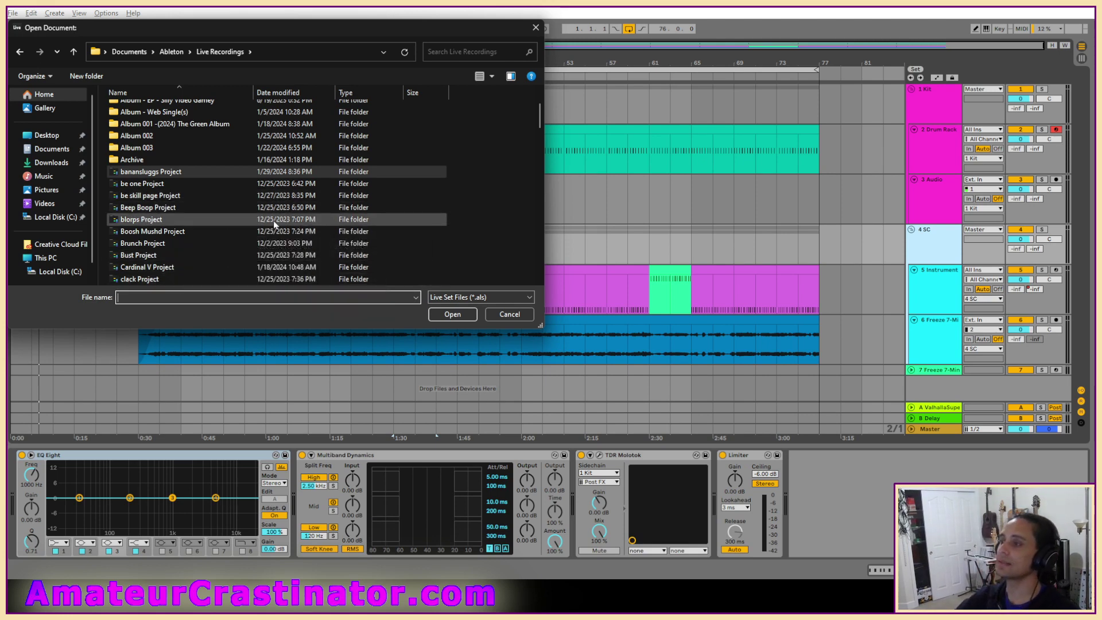
{"action": "scroll", "coordinate": [258, 220], "scroll_direction": "up", "scroll_amount": 1}
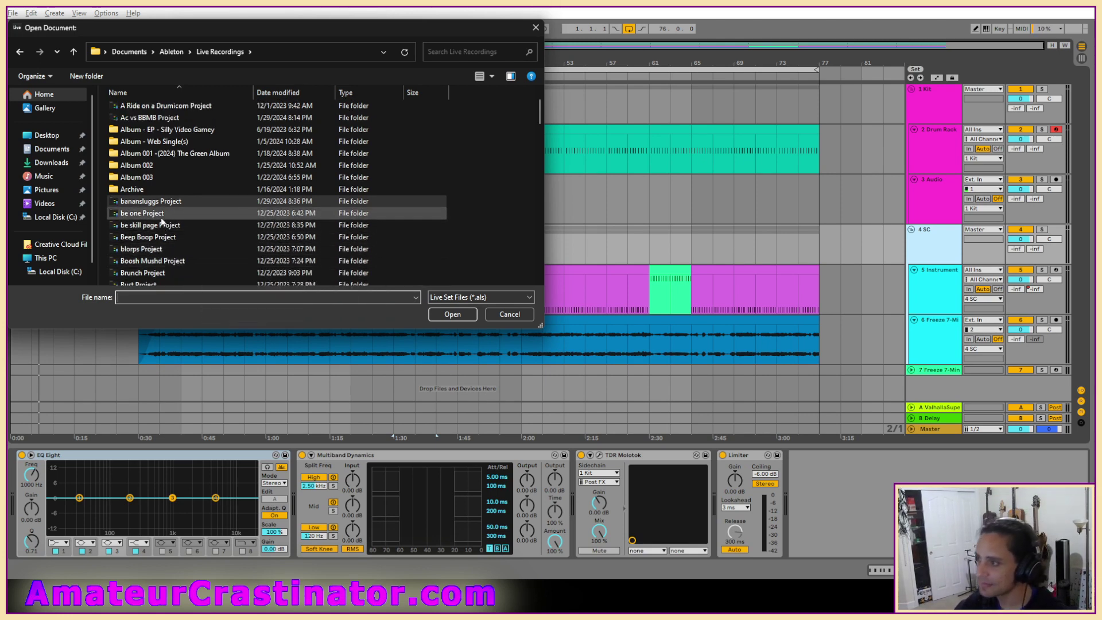
{"action": "double_click", "coordinate": [162, 221]}
{"action": "double_click", "coordinate": [136, 145]}
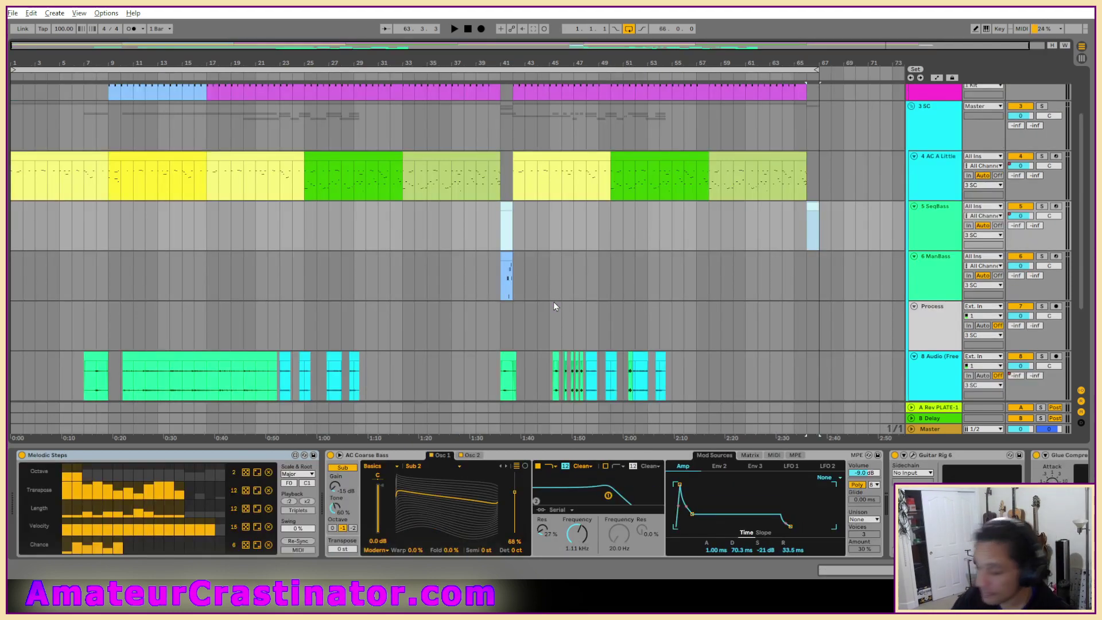
Play the be one arrangement from the start and review its tracks.
{"action": "left_click", "coordinate": [467, 29]}
{"action": "key", "text": "space"}
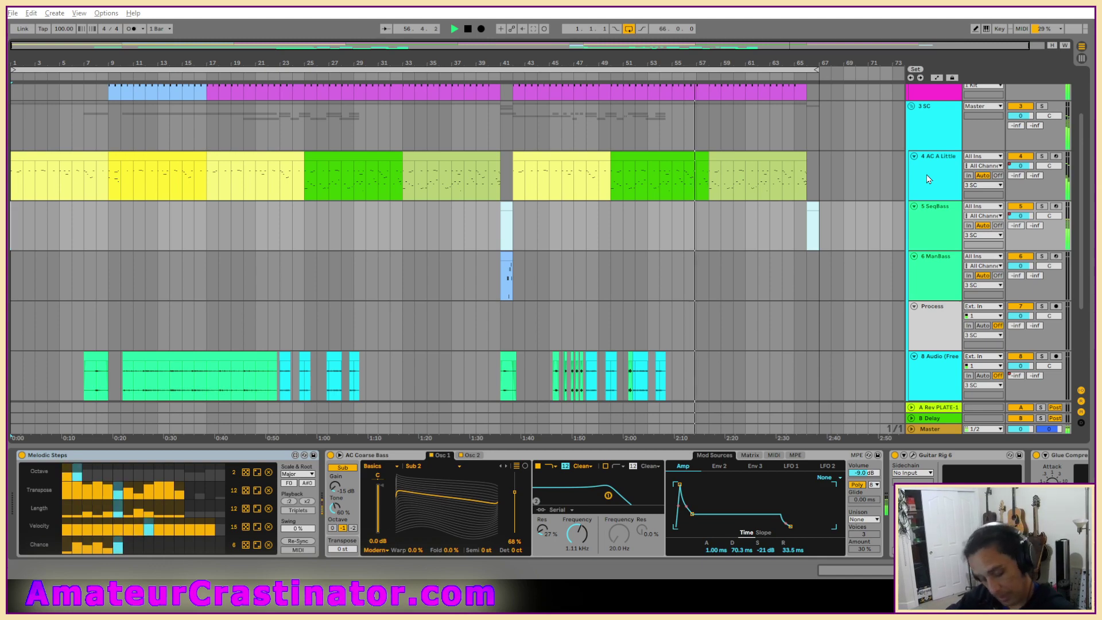
{"action": "scroll", "coordinate": [886, 213], "scroll_direction": "up", "scroll_amount": 3}
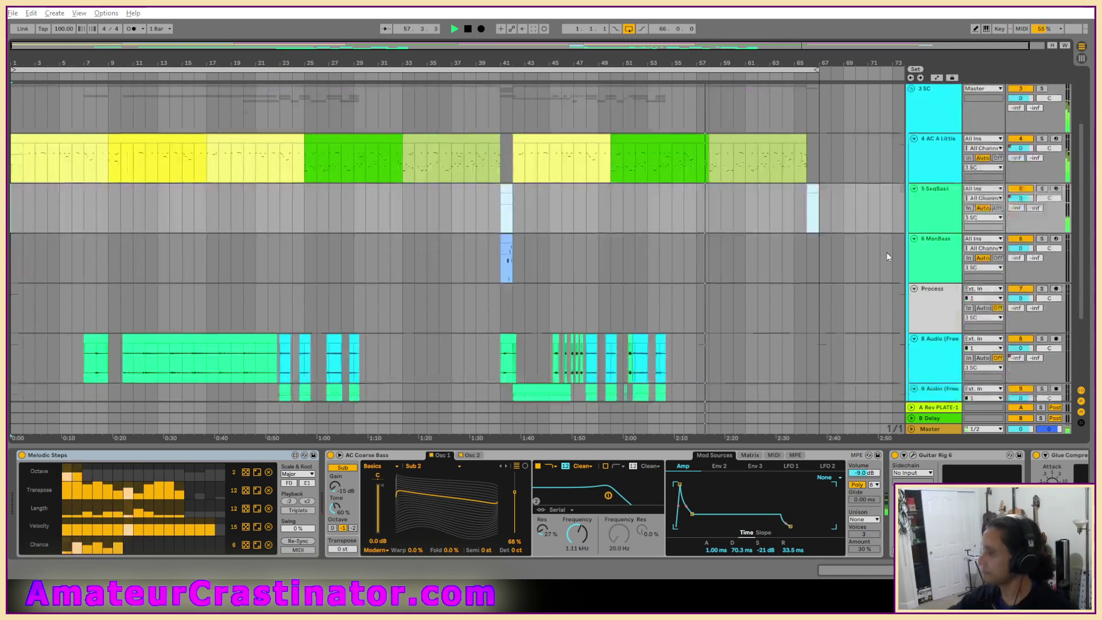
{"action": "scroll", "coordinate": [889, 239], "scroll_direction": "up", "scroll_amount": 1}
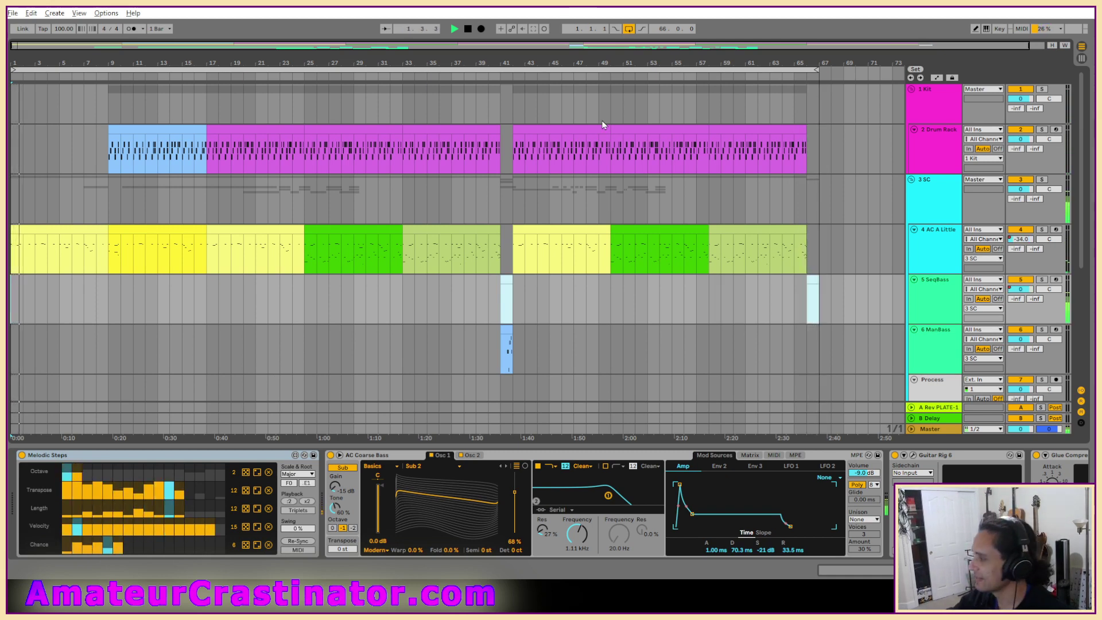
Stop playback and open the Live Set be skill page.als from the be skill page Project folder.
{"action": "left_click", "coordinate": [12, 13]}
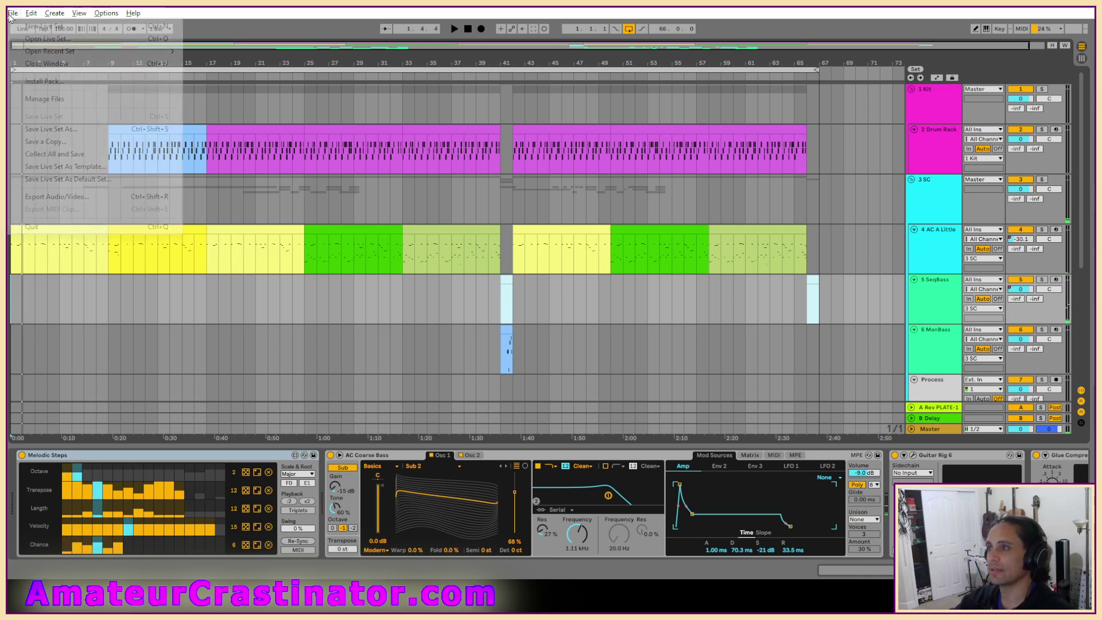
{"action": "left_click", "coordinate": [41, 39]}
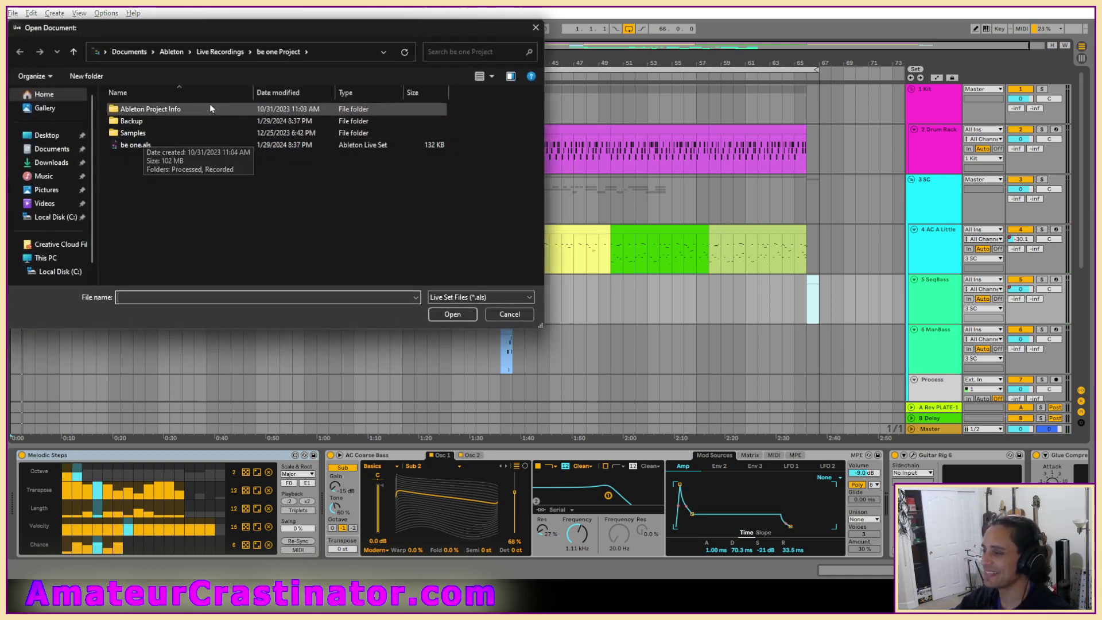
{"action": "left_click", "coordinate": [221, 55]}
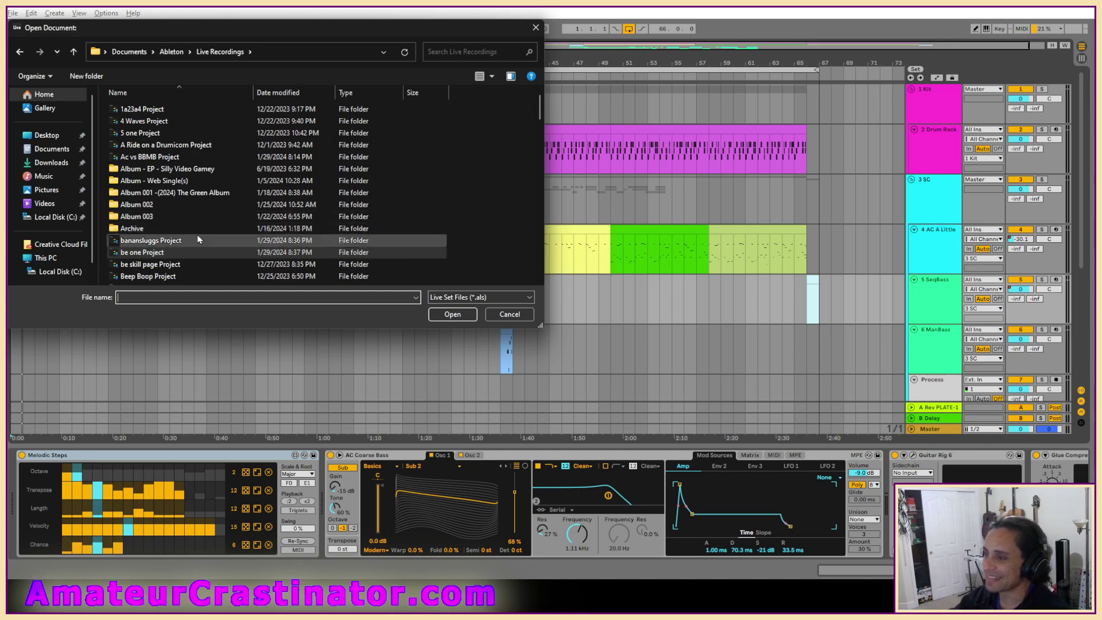
{"action": "scroll", "coordinate": [216, 247], "scroll_direction": "down", "scroll_amount": 2}
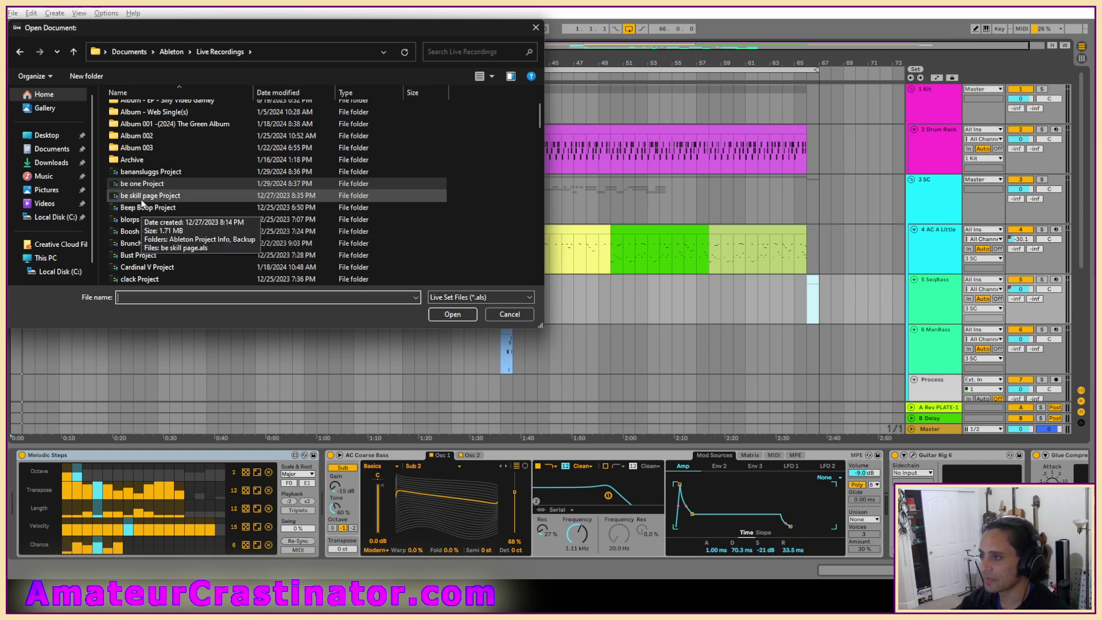
{"action": "double_click", "coordinate": [142, 199]}
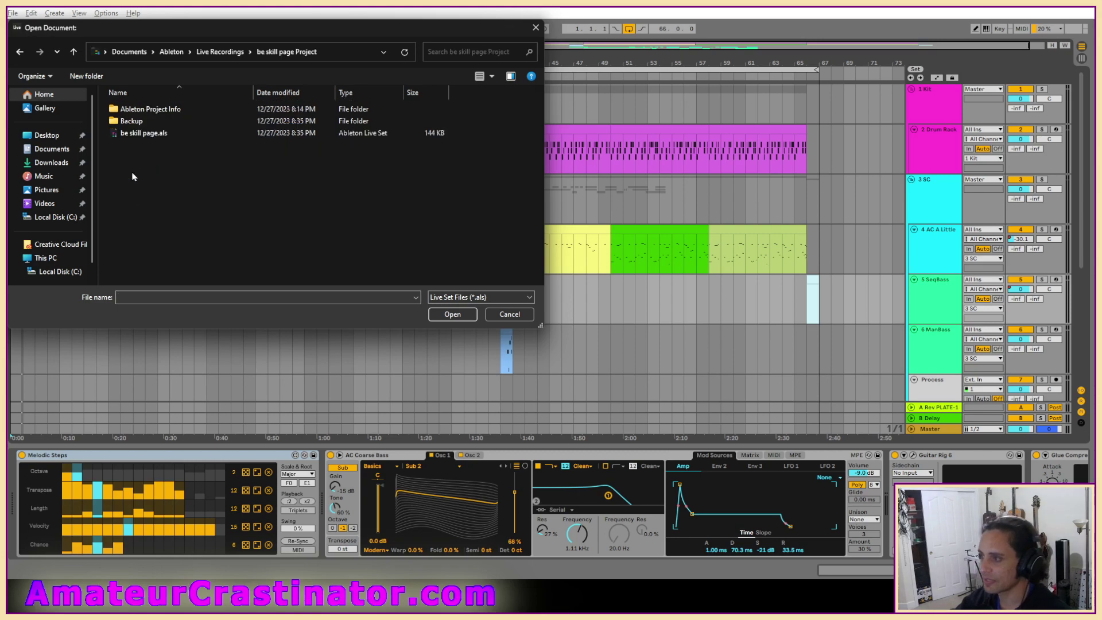
{"action": "double_click", "coordinate": [138, 133]}
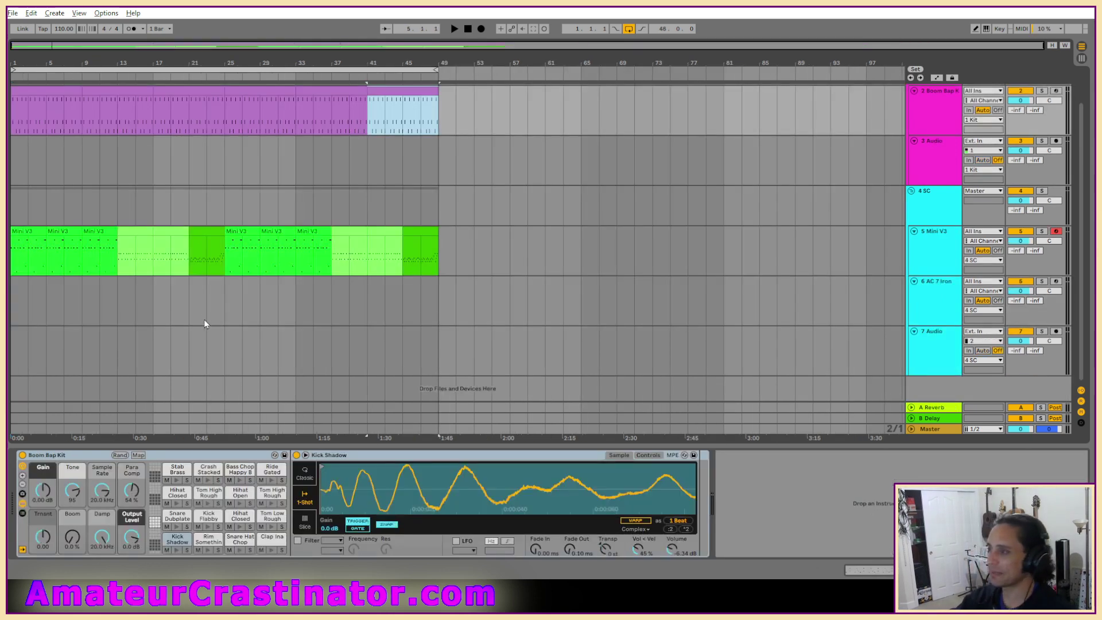
Play the be skill page arrangement and review the devices on the Boom Bap Kit, Mini V3, AC 7 Iron and Audio tracks.
{"action": "left_click", "coordinate": [472, 32]}
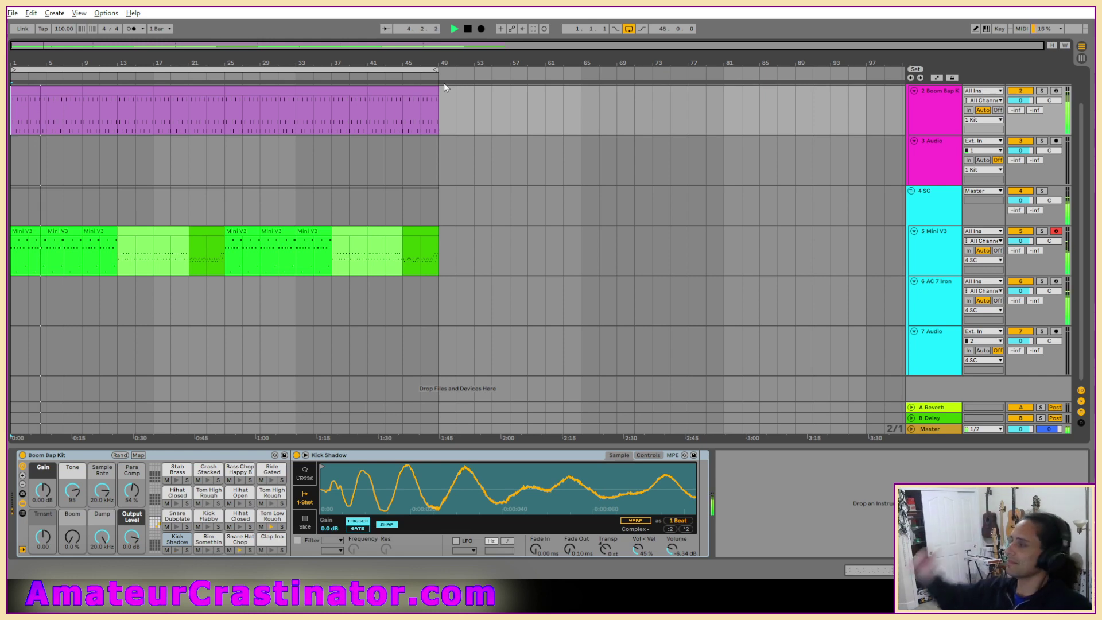
{"action": "left_click", "coordinate": [950, 109]}
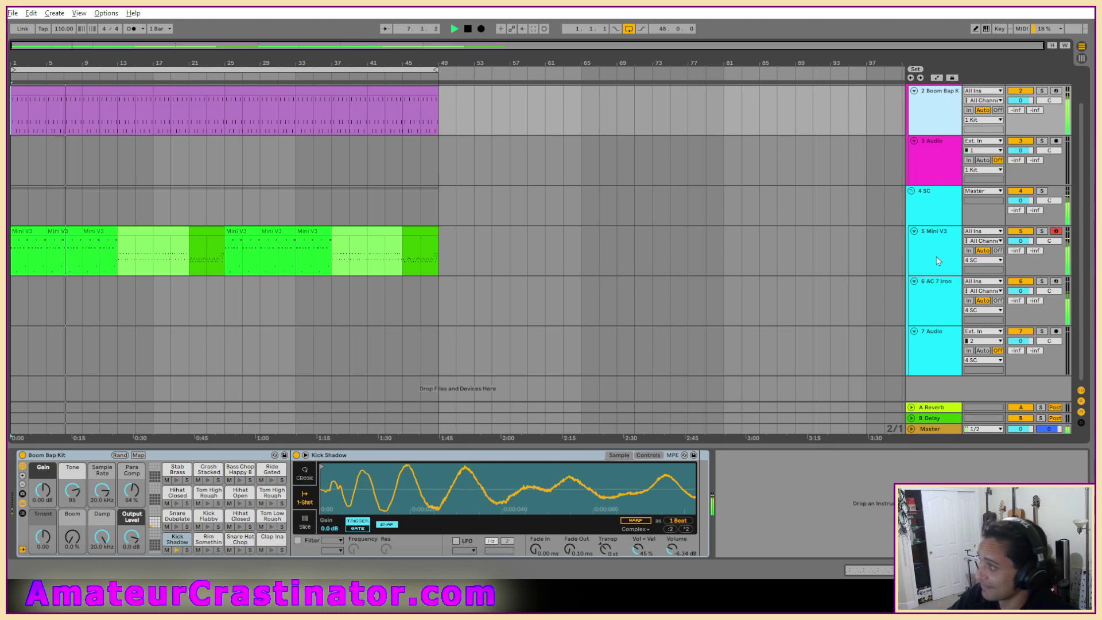
{"action": "left_click", "coordinate": [933, 272]}
{"action": "left_click", "coordinate": [931, 298]}
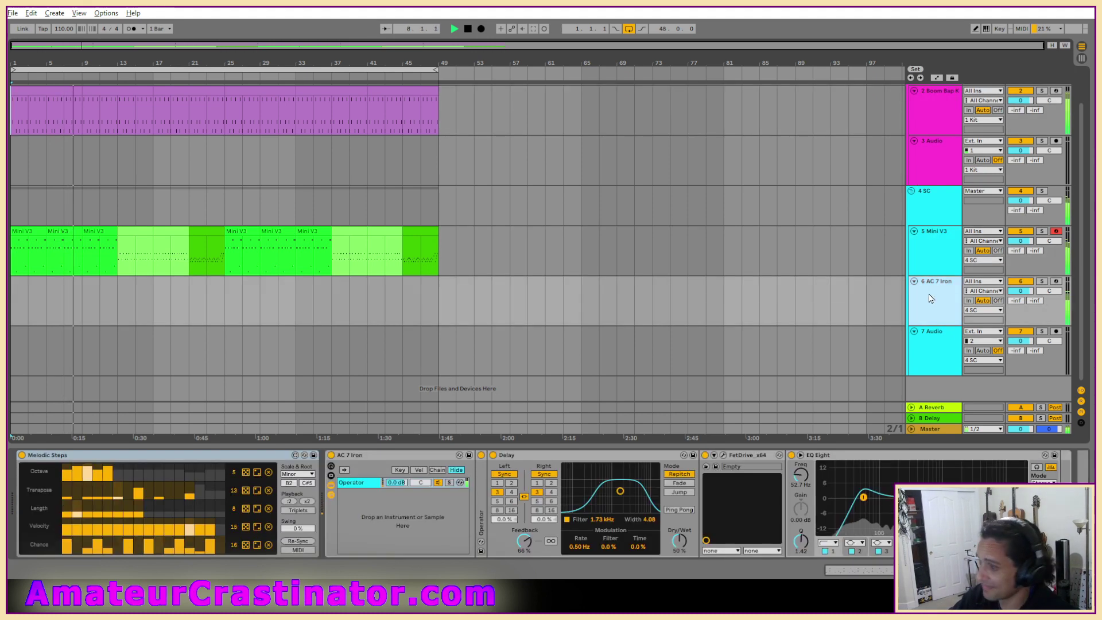
{"action": "left_click", "coordinate": [946, 357]}
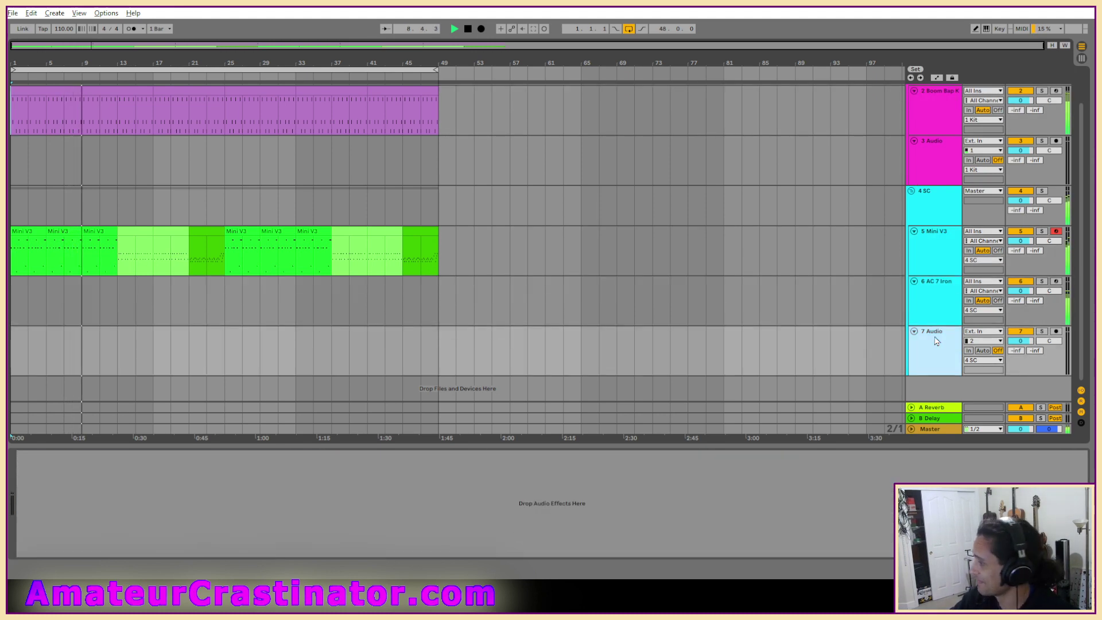
{"action": "left_click", "coordinate": [936, 272]}
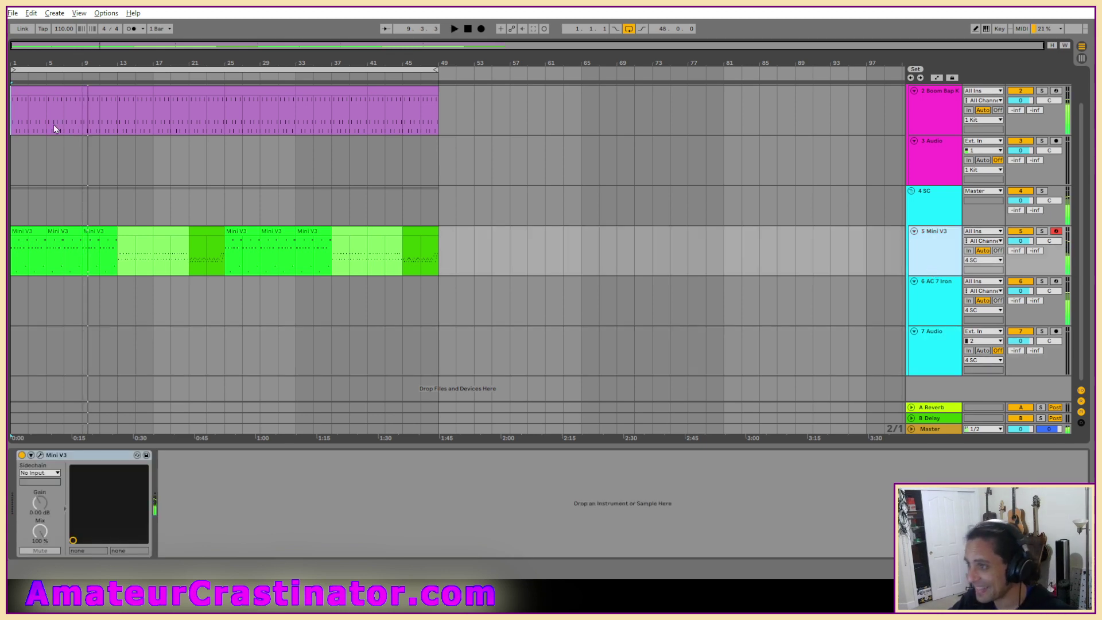
Open the Live Set in the Cardinal V Project folder under Live Recordings.
{"action": "left_click", "coordinate": [11, 14]}
{"action": "left_click", "coordinate": [34, 34]}
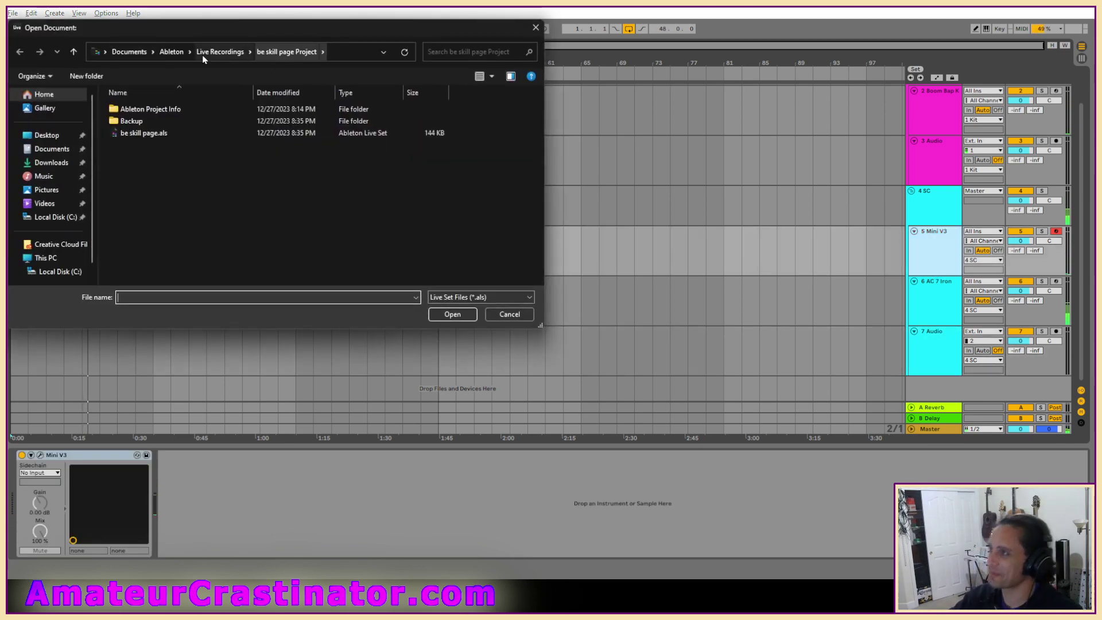
{"action": "scroll", "coordinate": [241, 267], "scroll_direction": "down", "scroll_amount": 2}
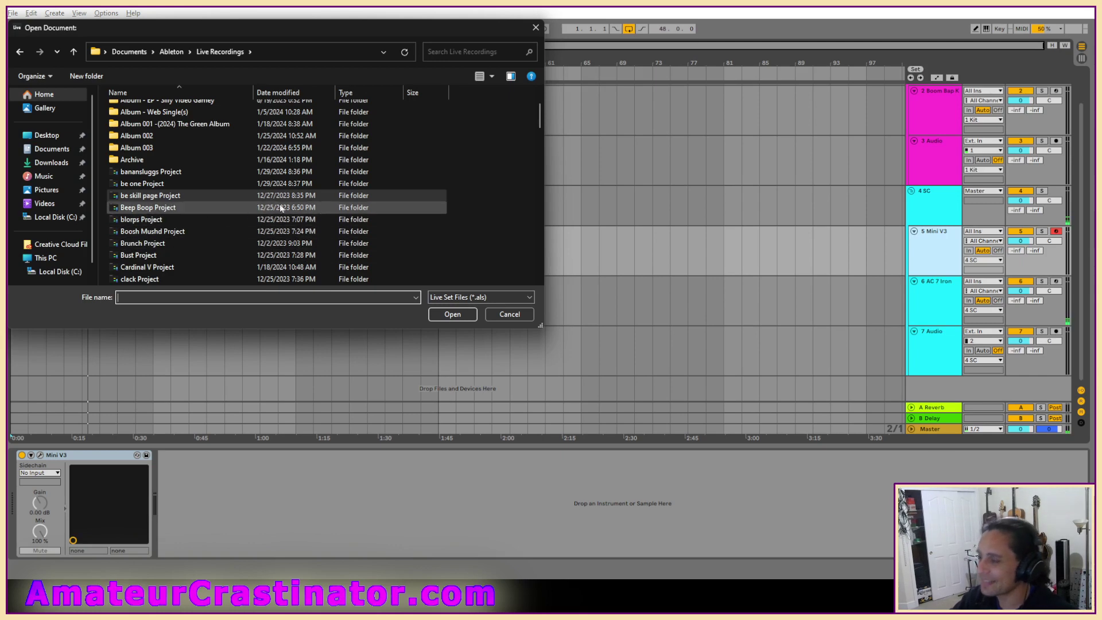
{"action": "scroll", "coordinate": [234, 219], "scroll_direction": "down", "scroll_amount": 1}
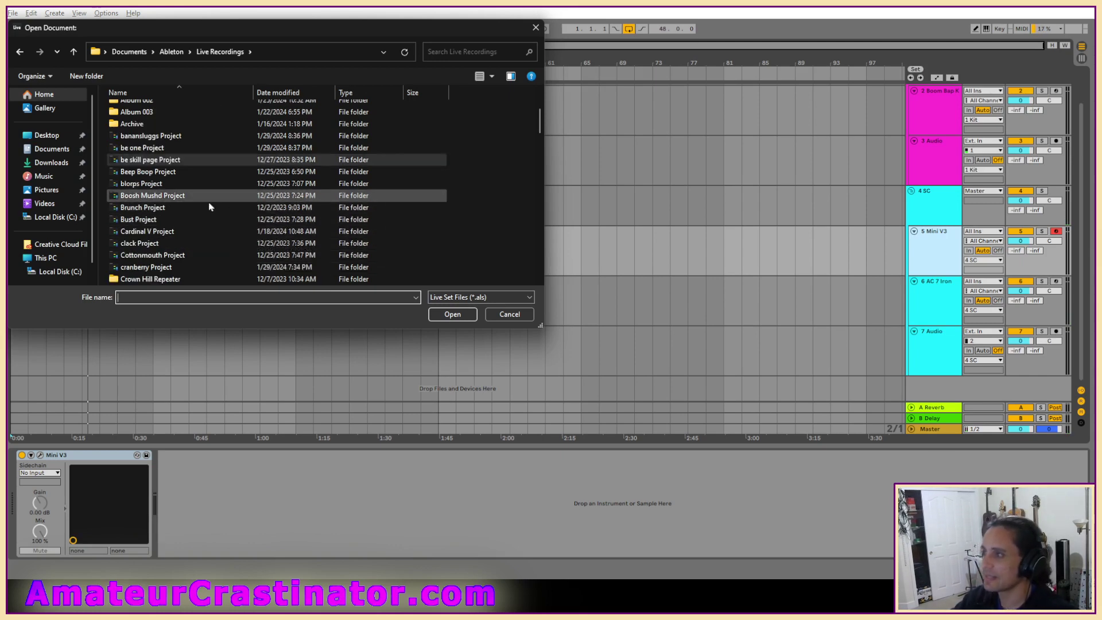
{"action": "scroll", "coordinate": [205, 208], "scroll_direction": "down", "scroll_amount": 1}
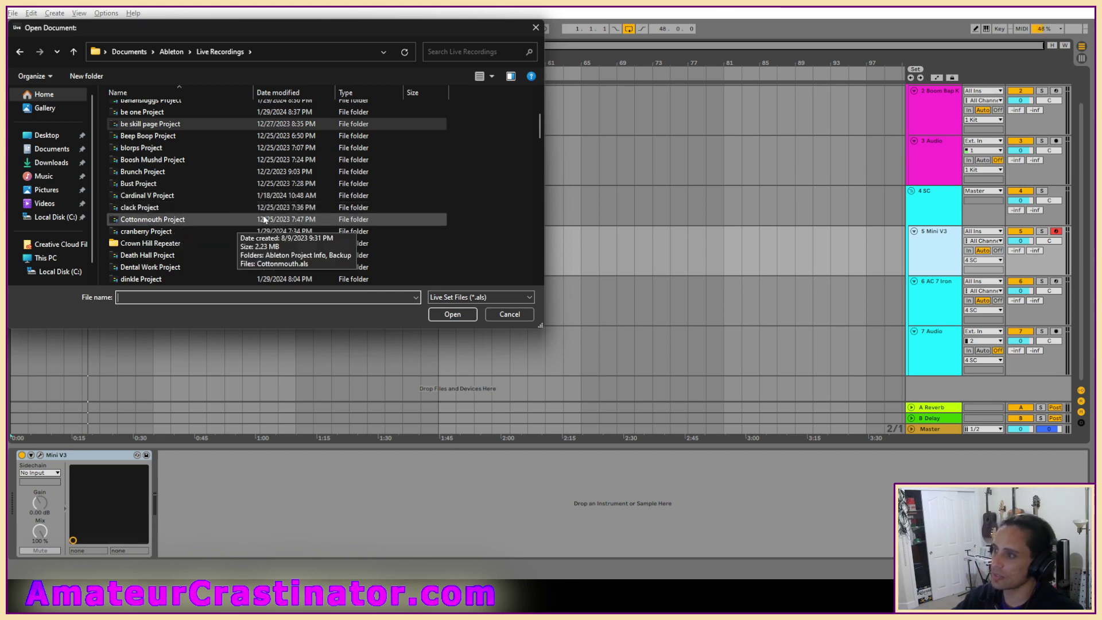
{"action": "double_click", "coordinate": [157, 196]}
{"action": "double_click", "coordinate": [144, 146]}
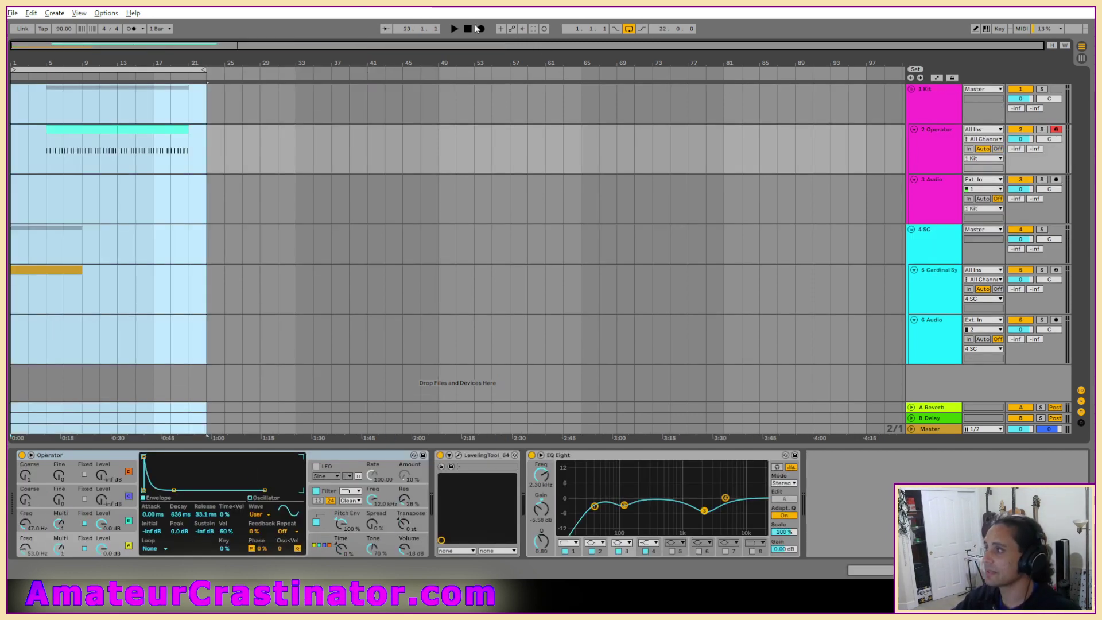
Play the arrangement from the start and review the Cardinal Synth patch and the Operator track's devices.
{"action": "left_click", "coordinate": [469, 28]}
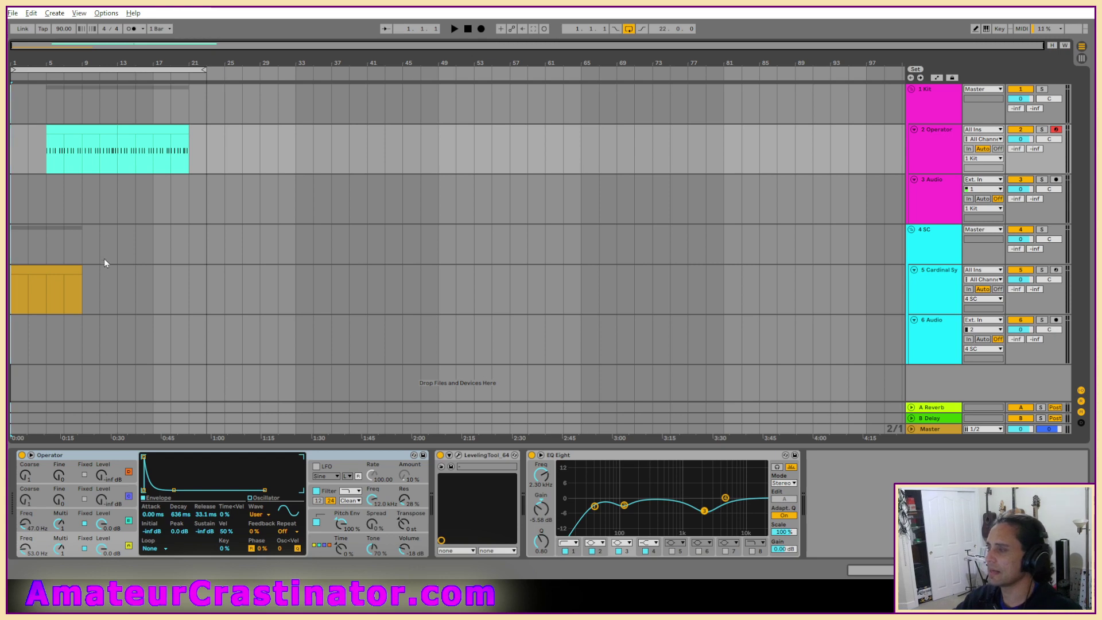
{"action": "left_click", "coordinate": [943, 292]}
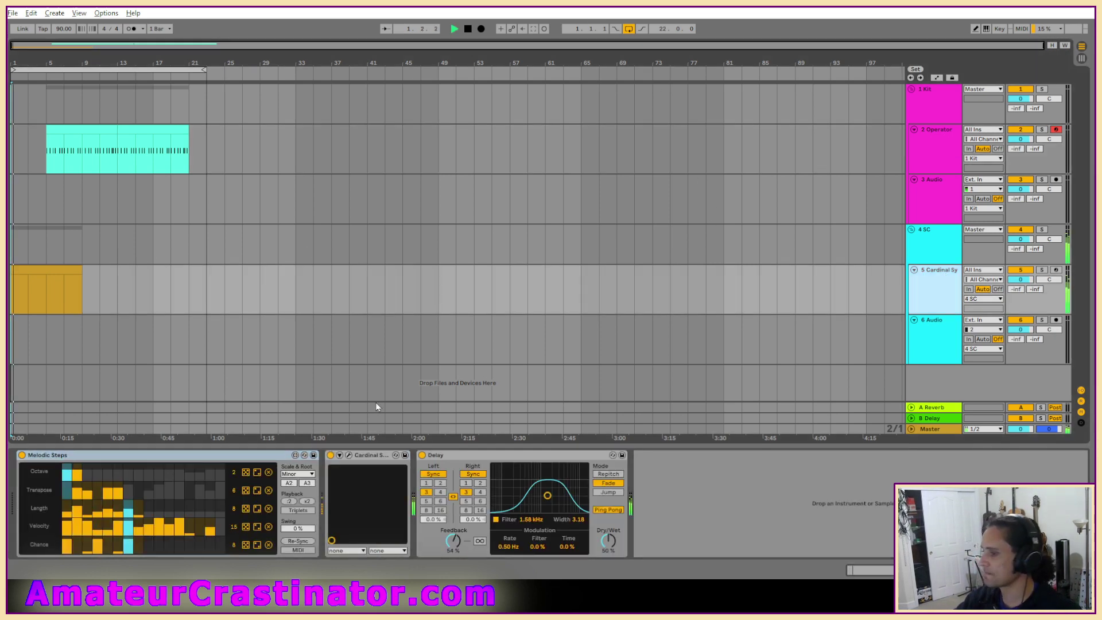
{"action": "left_click", "coordinate": [349, 456]}
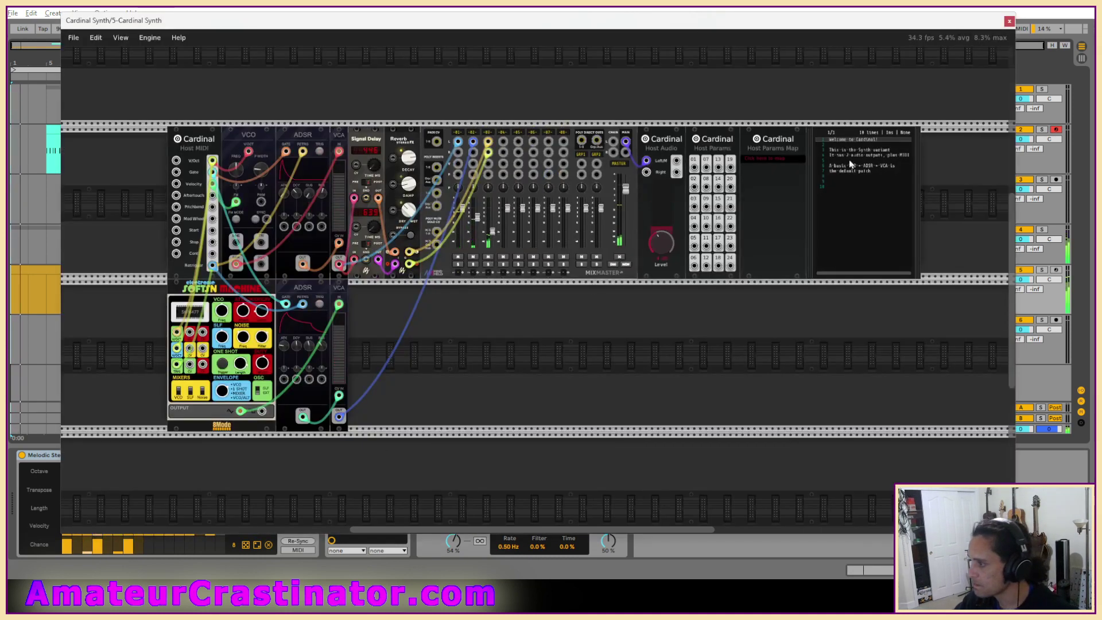
{"action": "left_click", "coordinate": [1009, 21]}
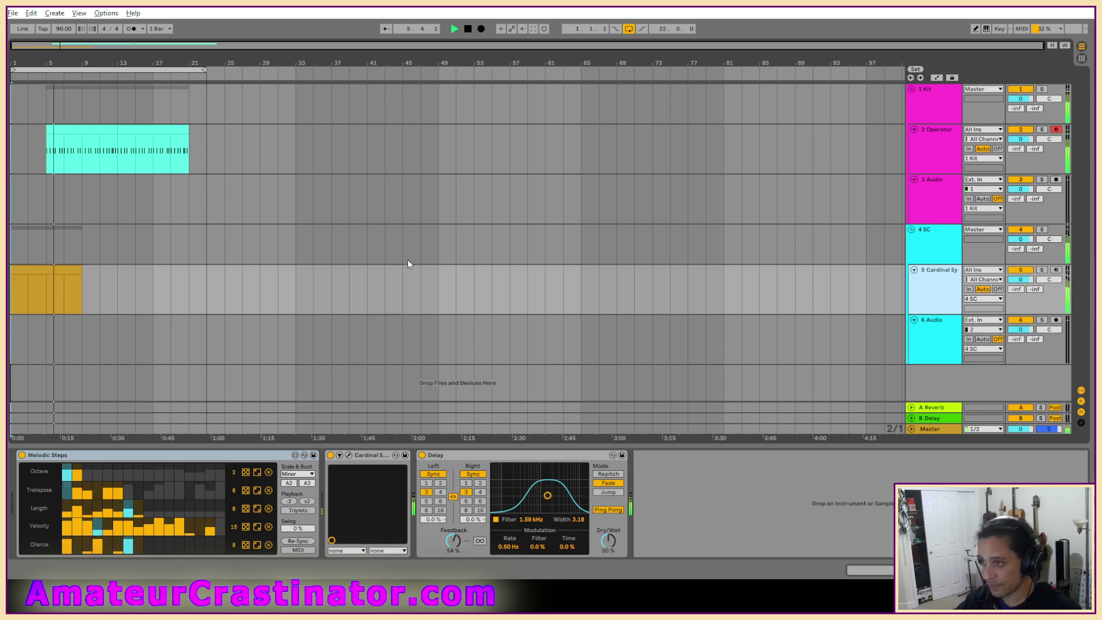
{"action": "left_click", "coordinate": [922, 132]}
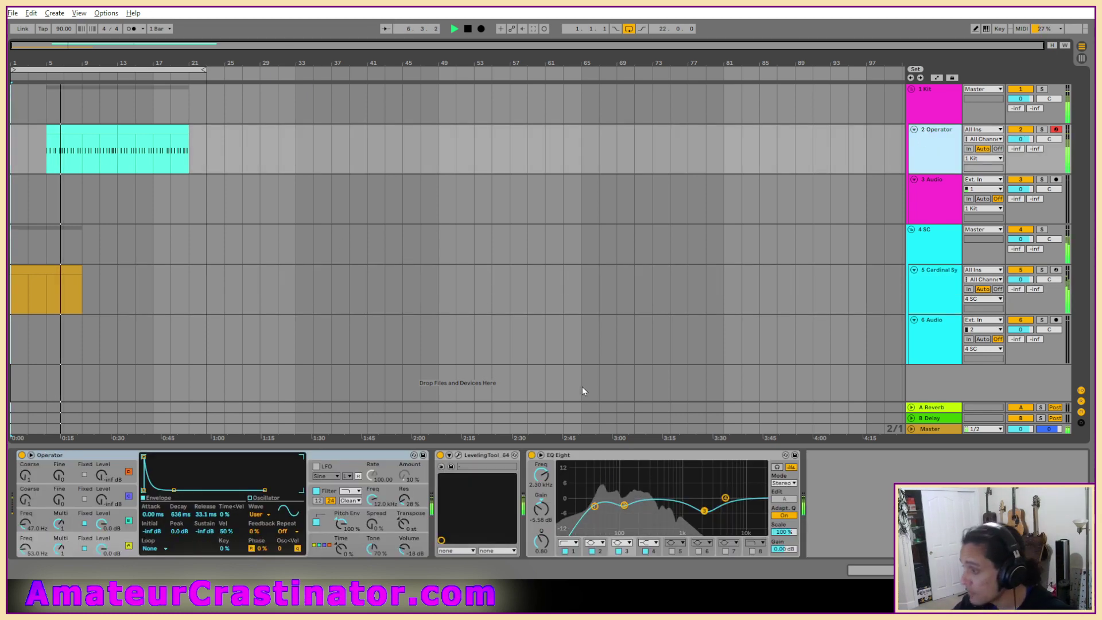
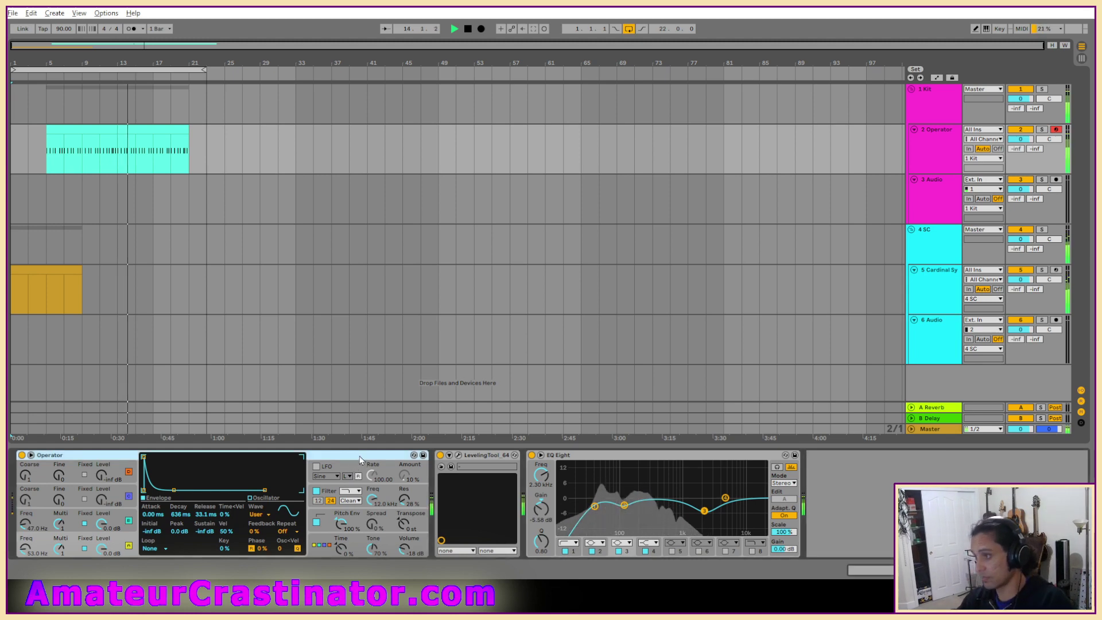
Replace track 2's Operator with the Lo-Ski drum rack and move the first clip's C3 notes down two octaves to Kick.
{"action": "key", "text": "Delete"}
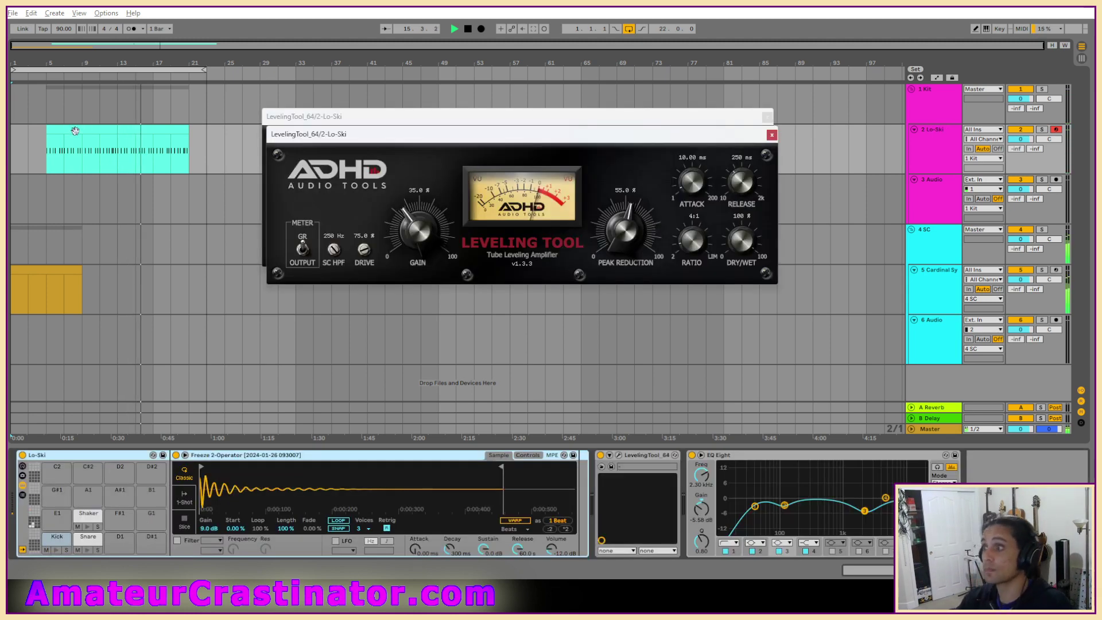
{"action": "left_click", "coordinate": [111, 150]}
{"action": "left_click", "coordinate": [165, 285]}
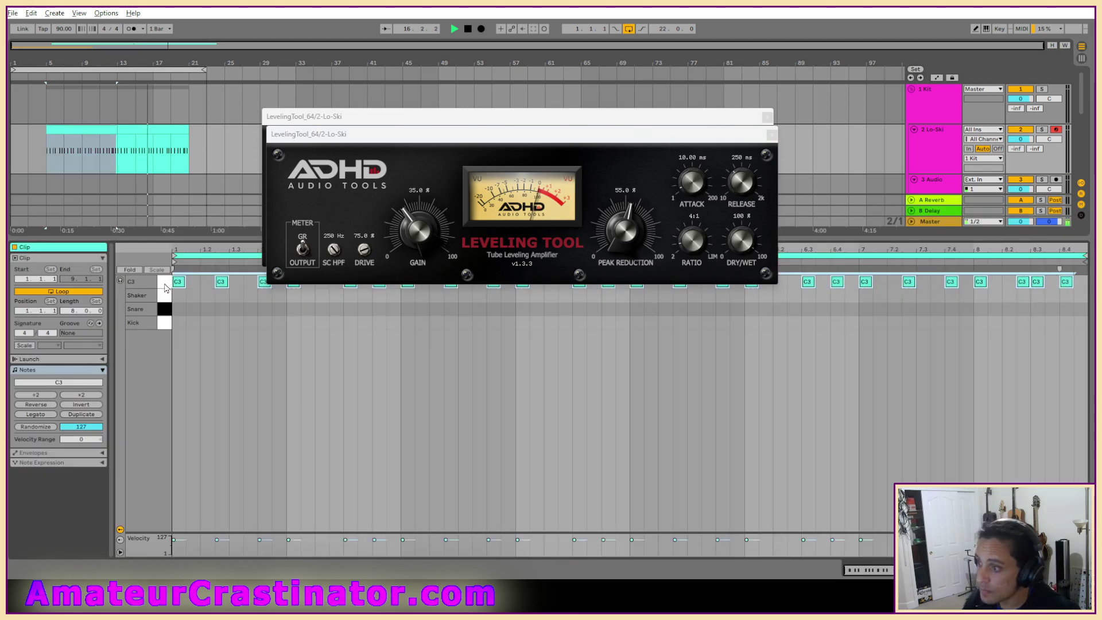
{"action": "key", "text": "shift+Down"}
{"action": "key", "text": "shift+Down"}
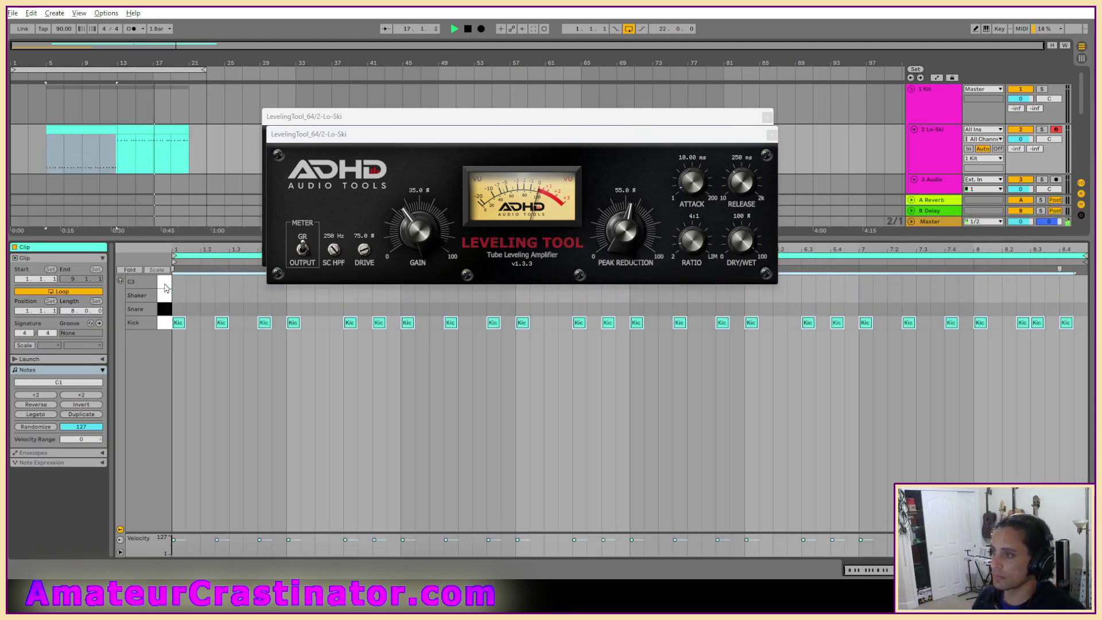
Duplicate the first Lo-Ski clip over the second one and close both Leveling Tool windows.
{"action": "left_click", "coordinate": [92, 126]}
{"action": "key", "text": "ctrl+d"}
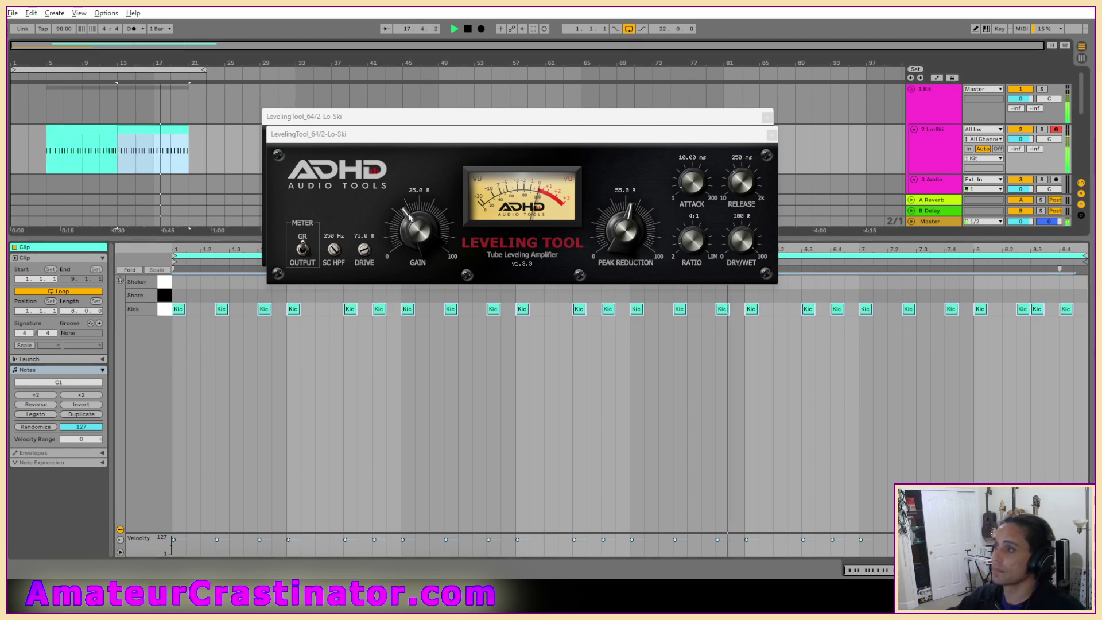
{"action": "left_click", "coordinate": [772, 135]}
{"action": "left_click", "coordinate": [768, 117]}
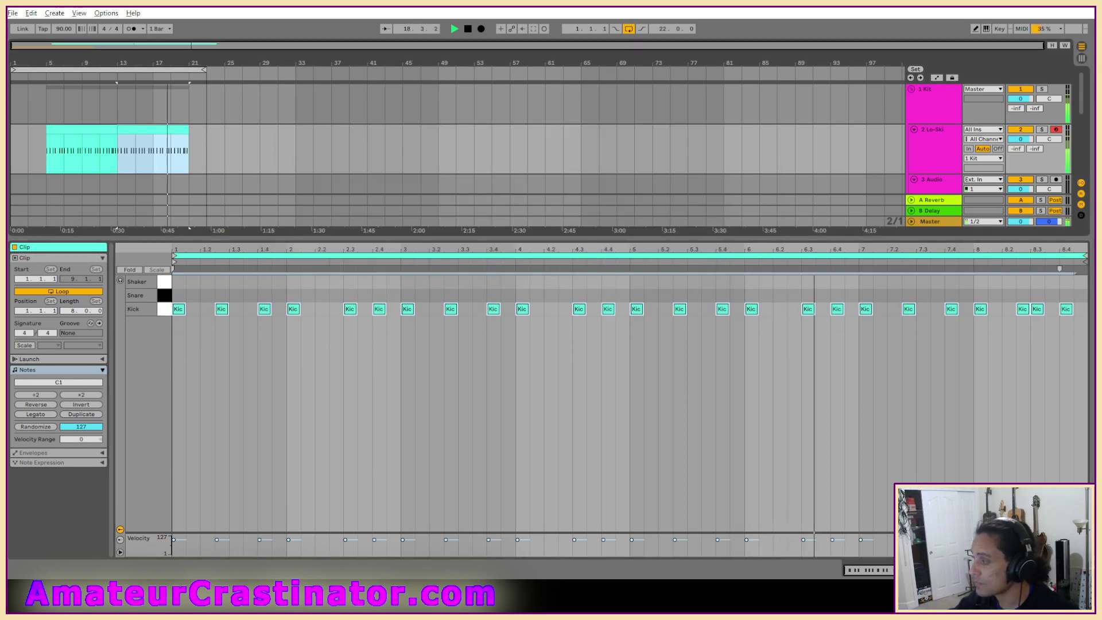
Delete the LevelingTool device from the Lo-Ski track's device chain.
{"action": "key", "text": "shift+Tab"}
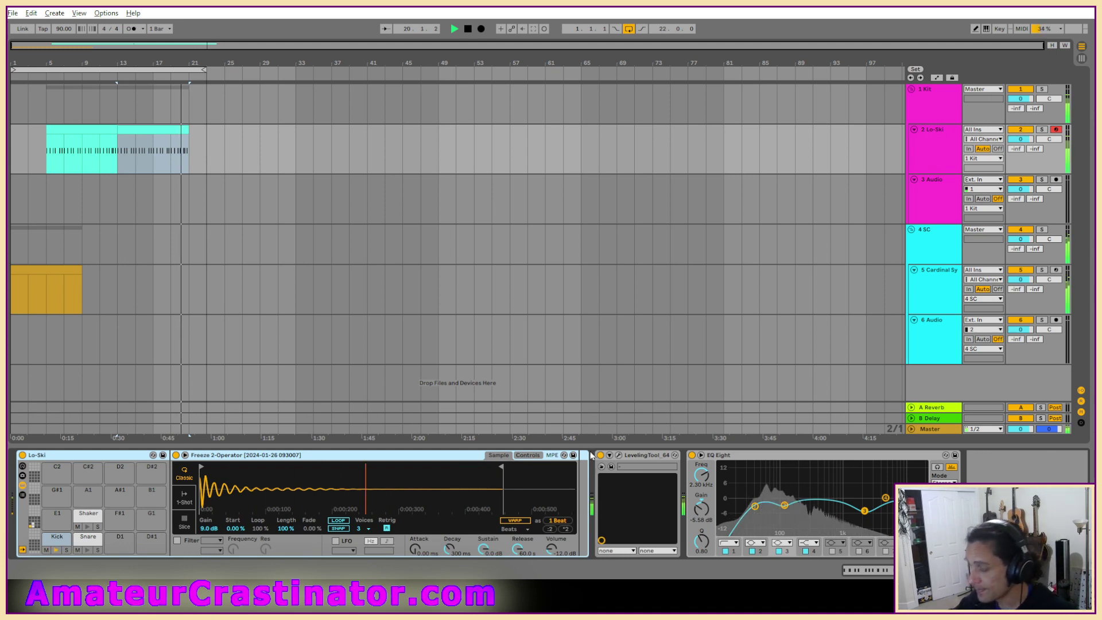
{"action": "left_click", "coordinate": [639, 462]}
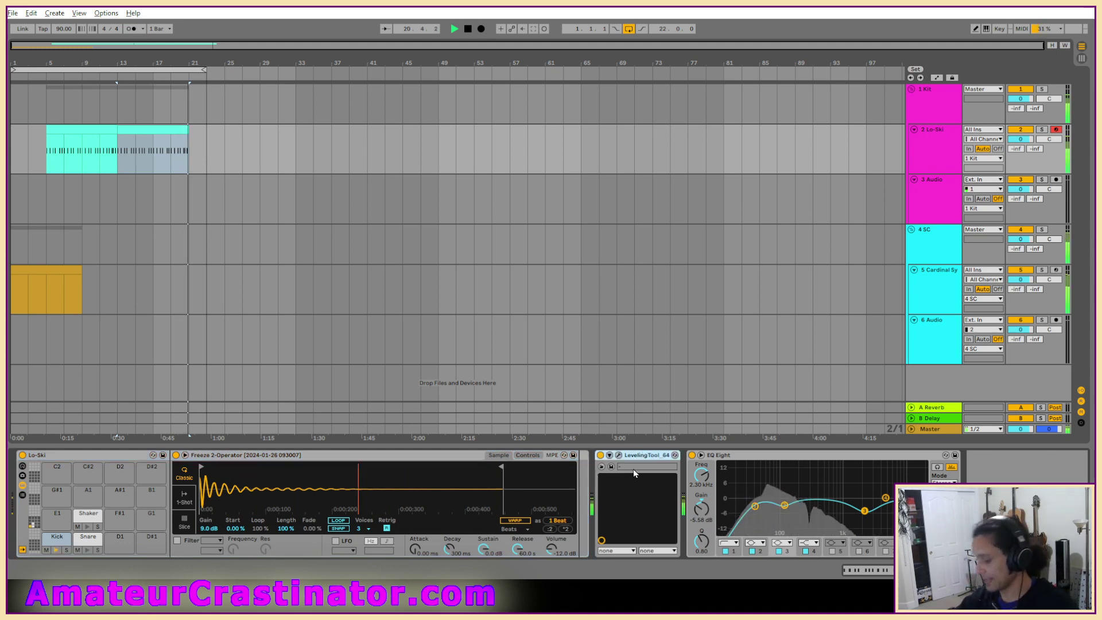
{"action": "key", "text": "Delete"}
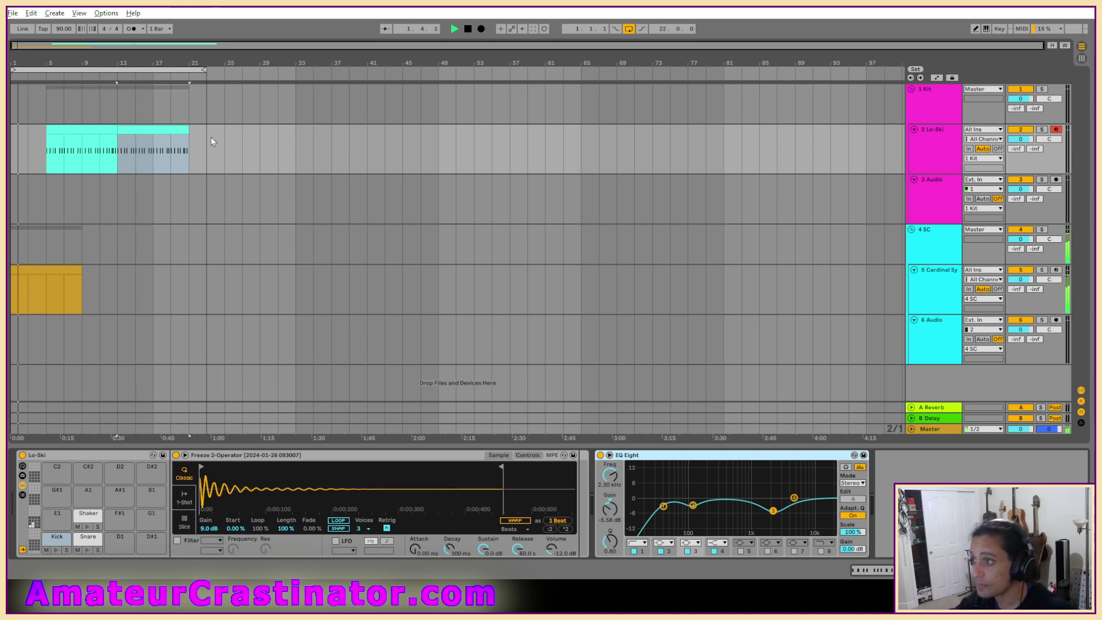
Duplicate the Lo-Ski section from bar 5 to bar 23 three times and extend the arrangement loop to 74 bars.
{"action": "left_click_drag", "start_coordinate": [206, 146], "coordinate": [47, 147]}
{"action": "key", "text": "ctrl+d"}
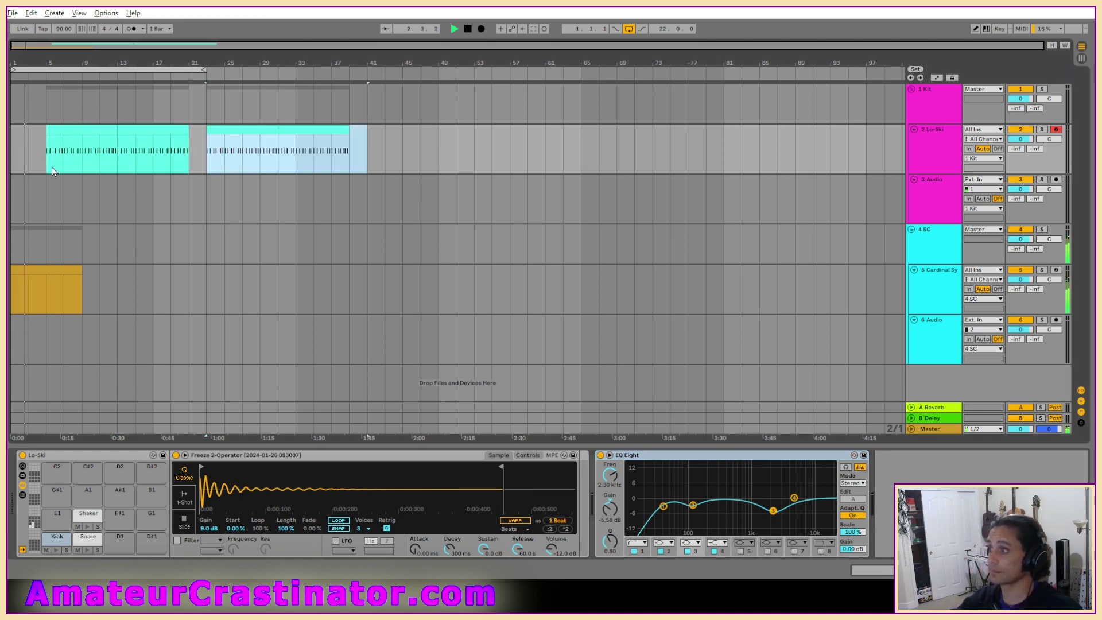
{"action": "key", "text": "ctrl+d"}
{"action": "key", "text": "ctrl+d"}
{"action": "left_click_drag", "start_coordinate": [204, 70], "coordinate": [670, 71]}
{"action": "left_click", "coordinate": [345, 165]}
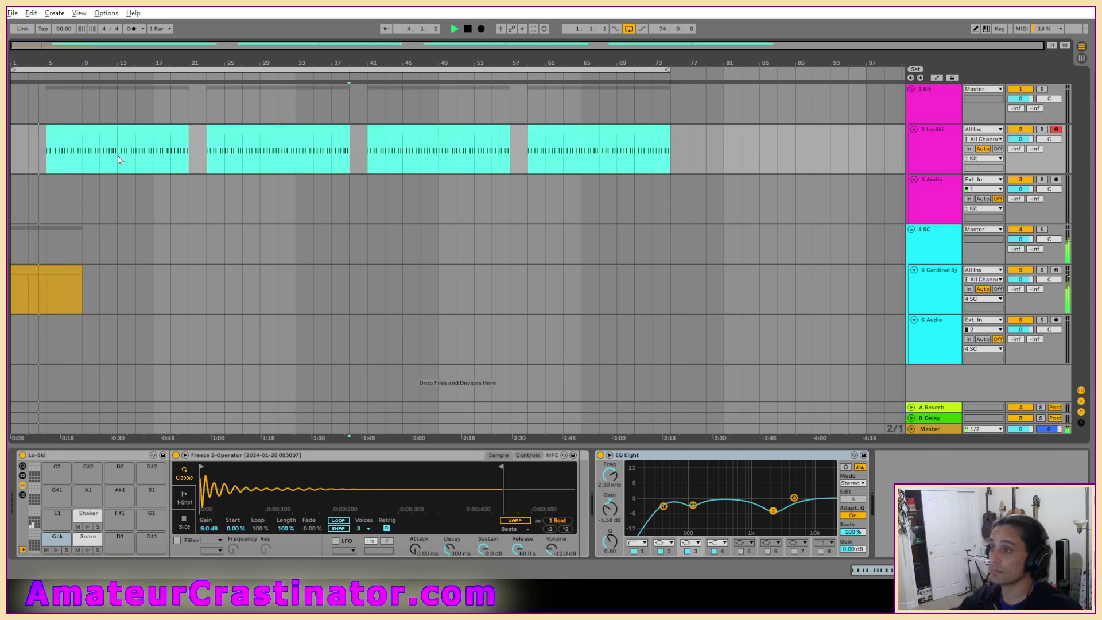
In the Lo-Ski clip starting at bar 13, add Snare notes at 1.2 and 1.3.
{"action": "left_click", "coordinate": [131, 131]}
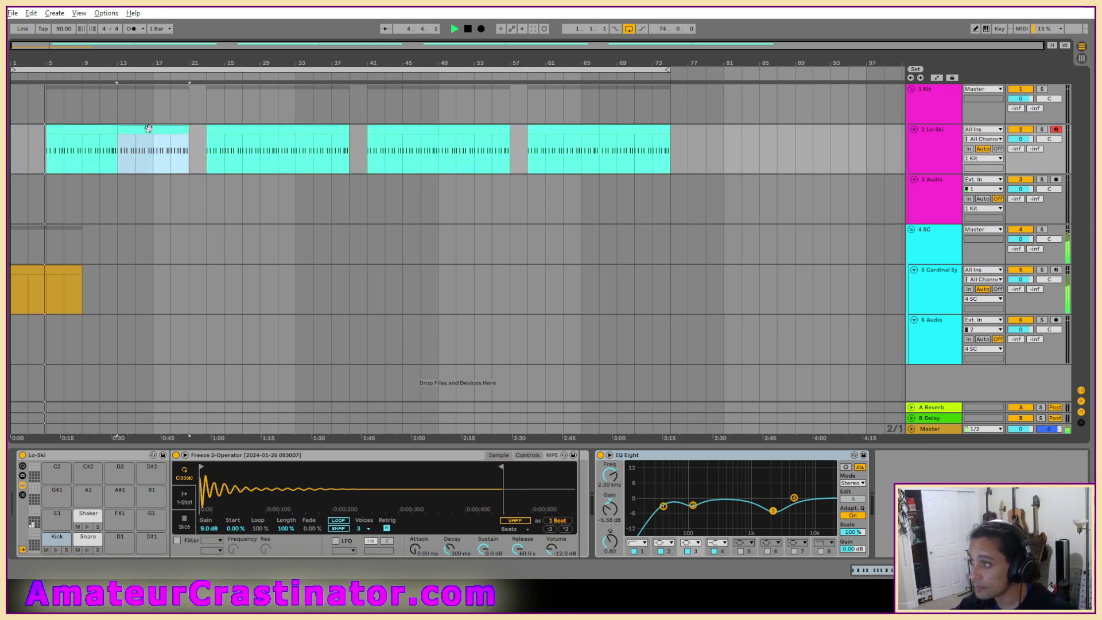
{"action": "double_click", "coordinate": [148, 129]}
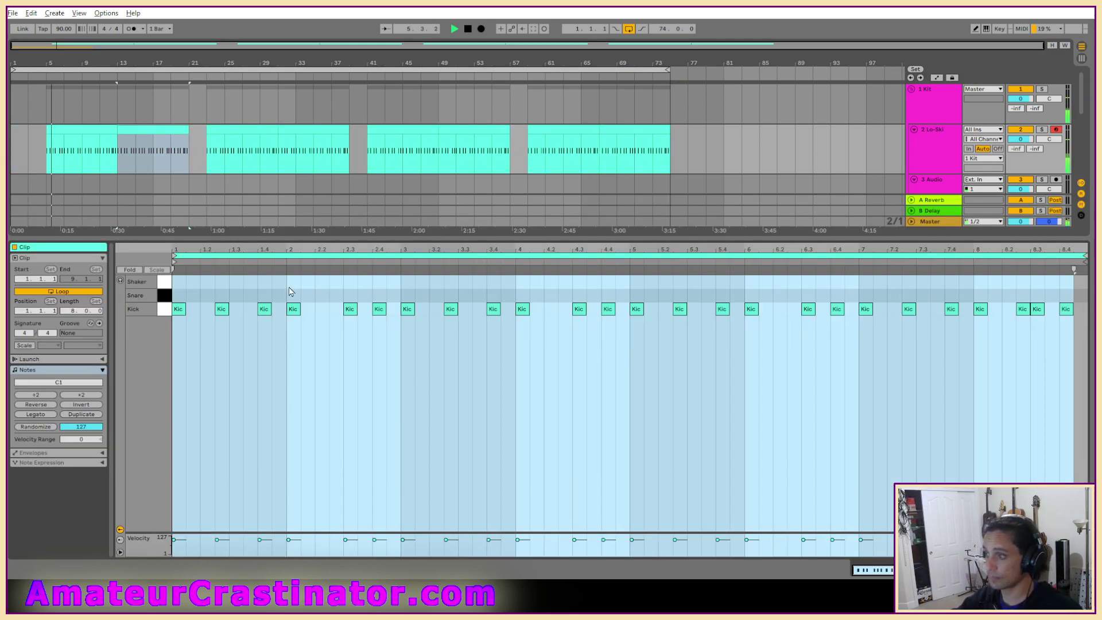
{"action": "double_click", "coordinate": [206, 296]}
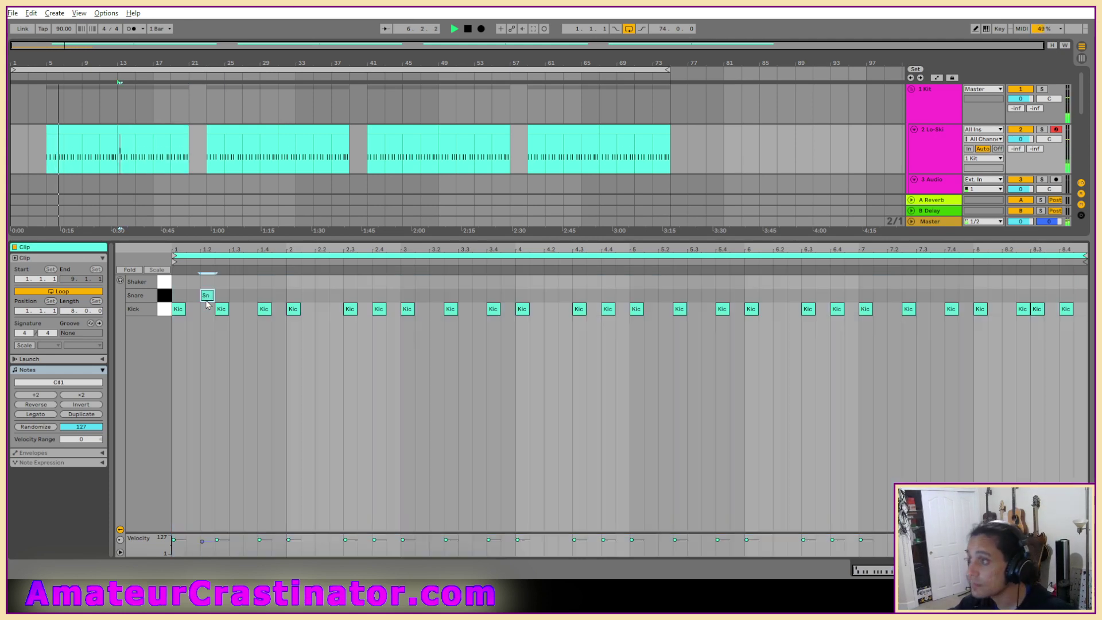
{"action": "double_click", "coordinate": [236, 296]}
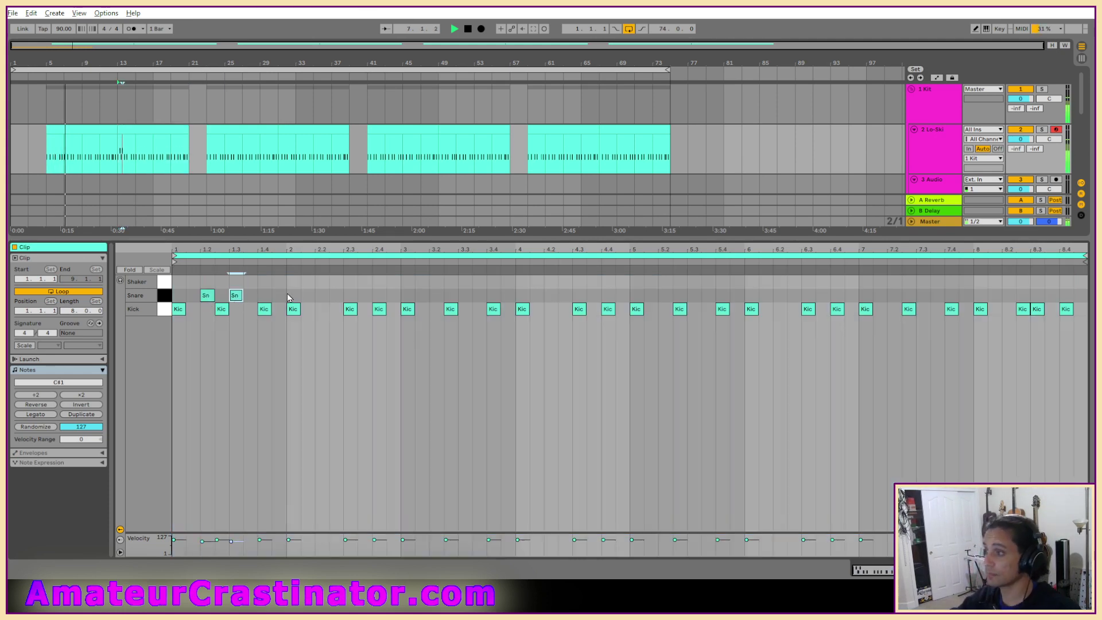
Try repeating the first bar's two Snare notes across the following bars, and undo the duplicates.
{"action": "left_click_drag", "start_coordinate": [286, 297], "coordinate": [174, 287]}
{"action": "key", "text": "ctrl+d"}
{"action": "key", "text": "ctrl+d"}
{"action": "key", "text": "ctrl+d"}
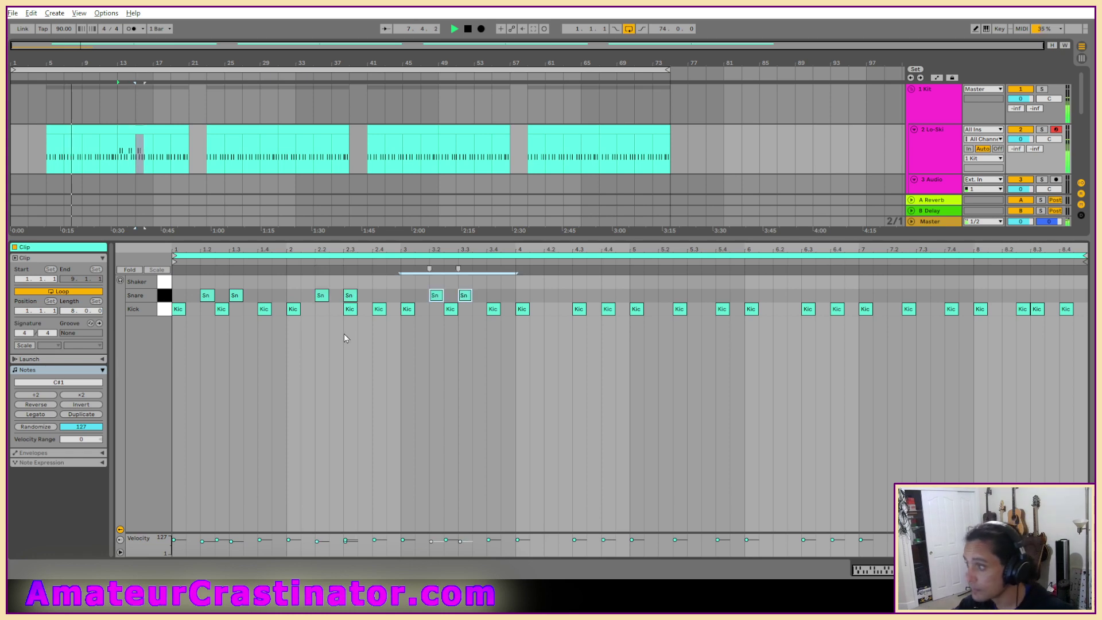
{"action": "key", "text": "ctrl+z"}
{"action": "key", "text": "ctrl+z"}
{"action": "key", "text": "ctrl+z"}
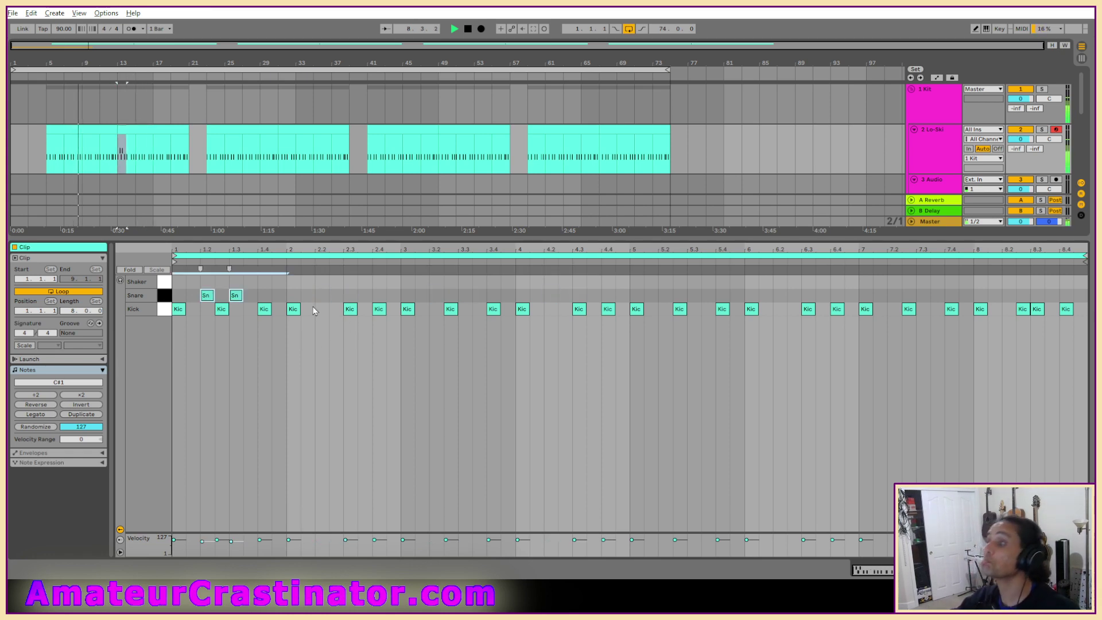
Add Snare notes at 2.2, 3.1.3, 3.3 and 4.2, and duplicate the four-bar Snare pattern into bars 5 to 8.
{"action": "double_click", "coordinate": [322, 296]}
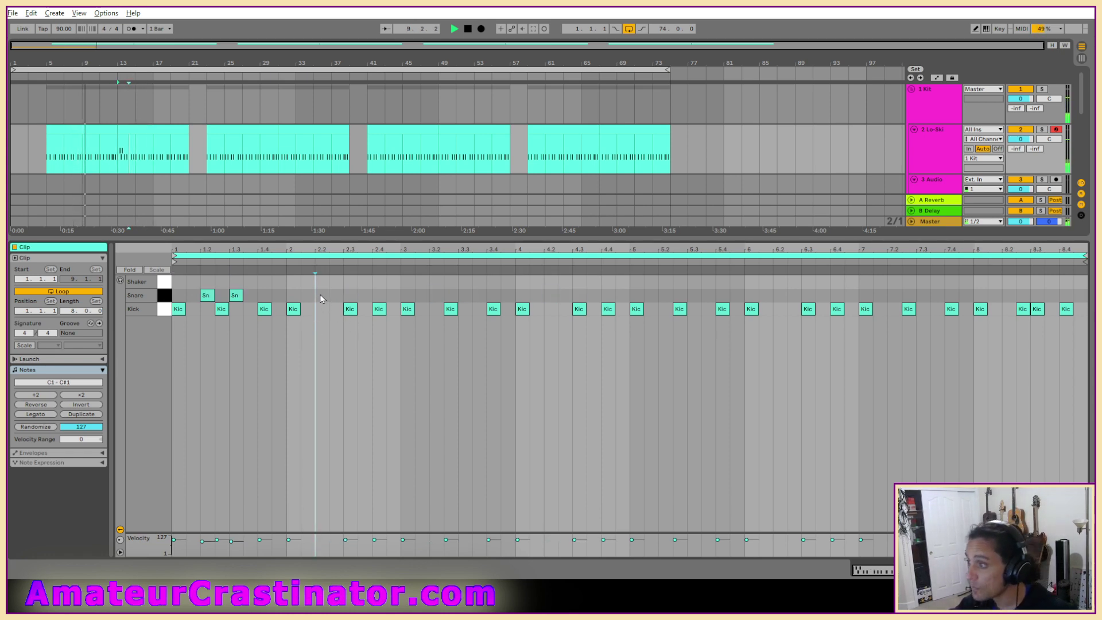
{"action": "left_click", "coordinate": [430, 298]}
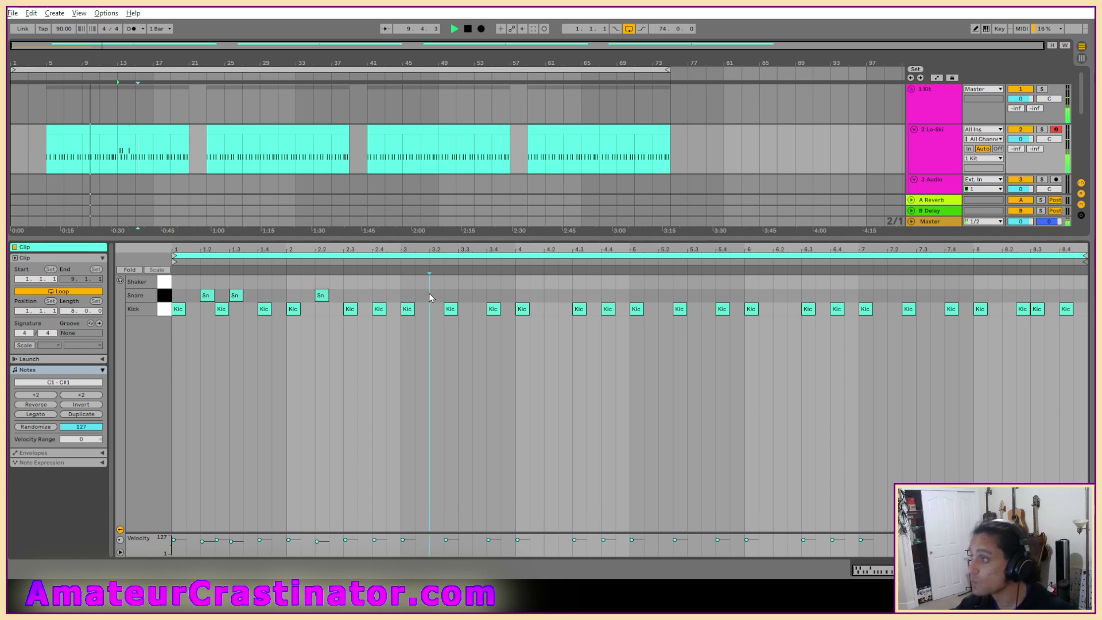
{"action": "double_click", "coordinate": [464, 297]}
{"action": "double_click", "coordinate": [551, 295]}
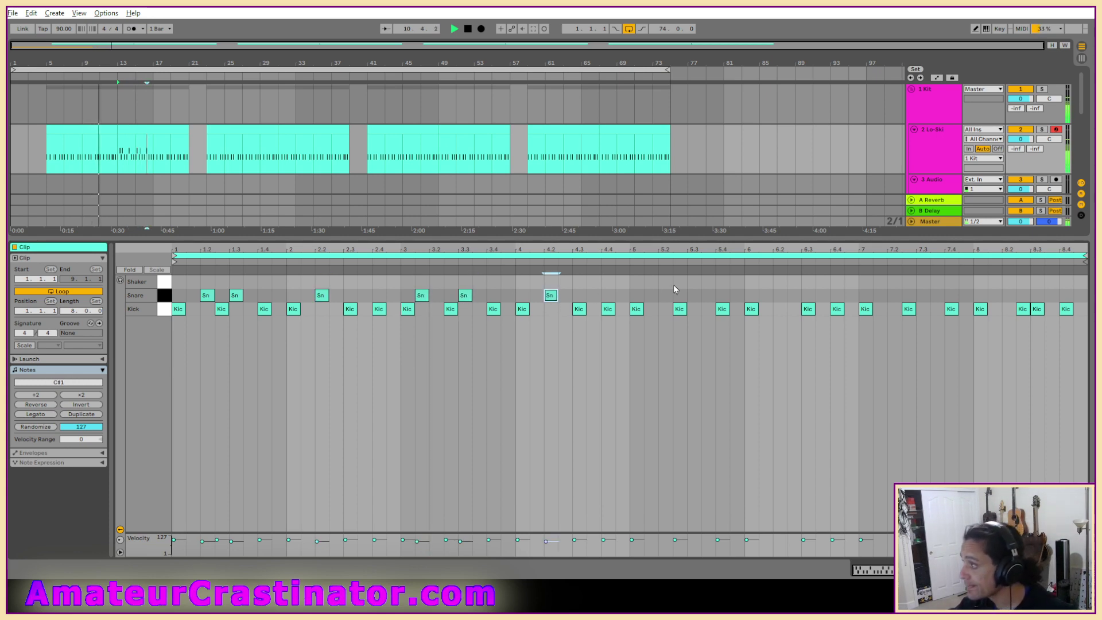
{"action": "left_click_drag", "start_coordinate": [630, 296], "coordinate": [172, 293]}
{"action": "key", "text": "ctrl+d"}
{"action": "left_click", "coordinate": [1069, 380]}
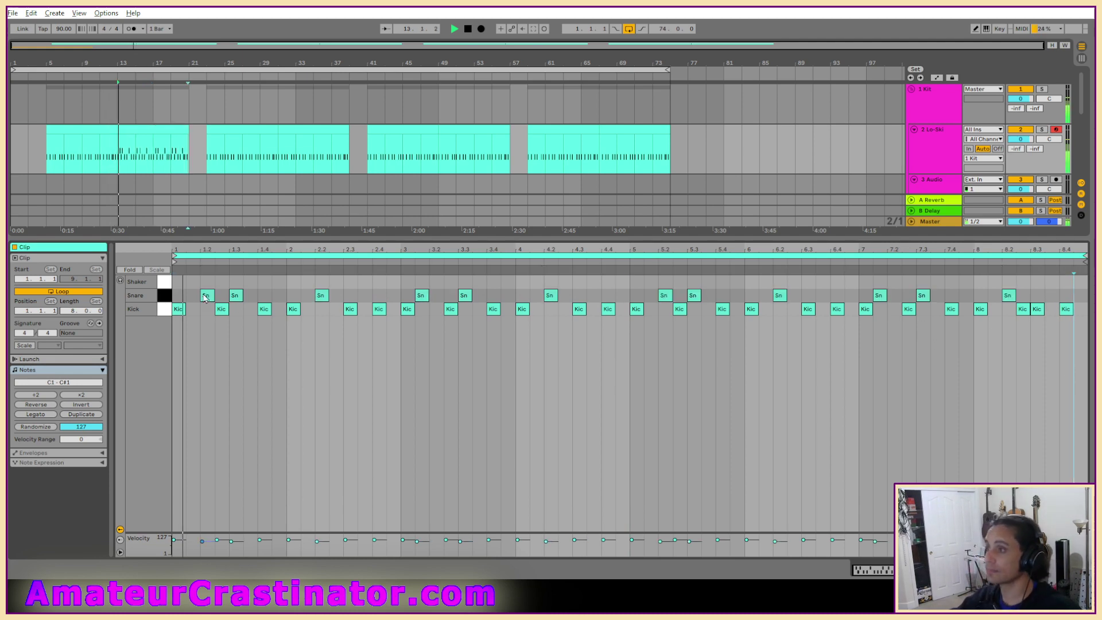
Colour the Lo-Ski clip starting at bar 13 cyan.
{"action": "left_click", "coordinate": [150, 131]}
{"action": "right_click", "coordinate": [151, 132]}
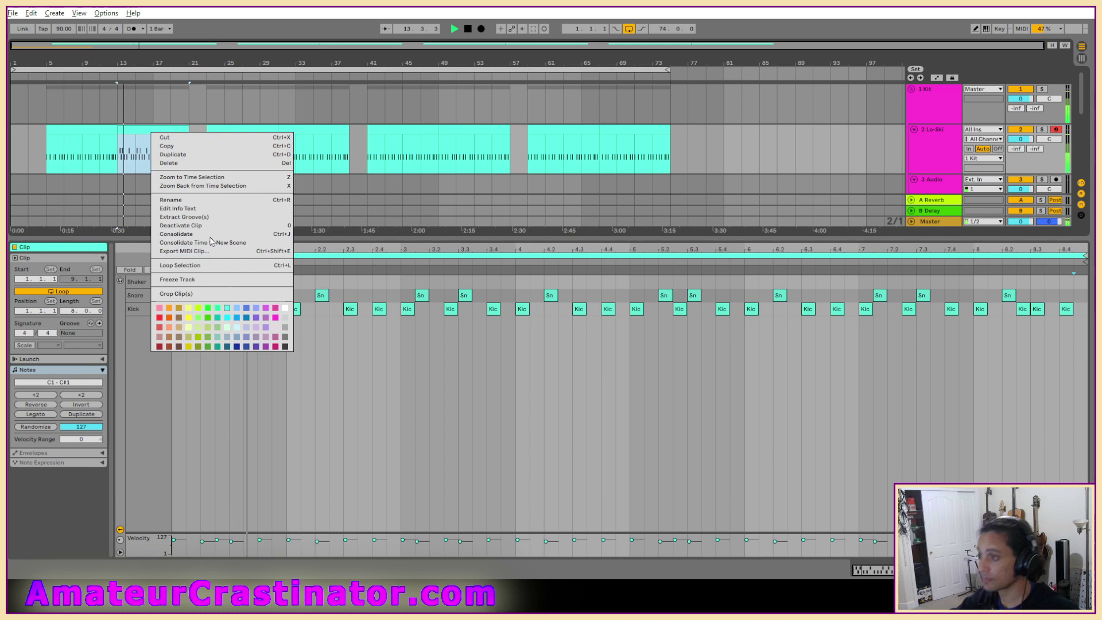
{"action": "left_click", "coordinate": [219, 311]}
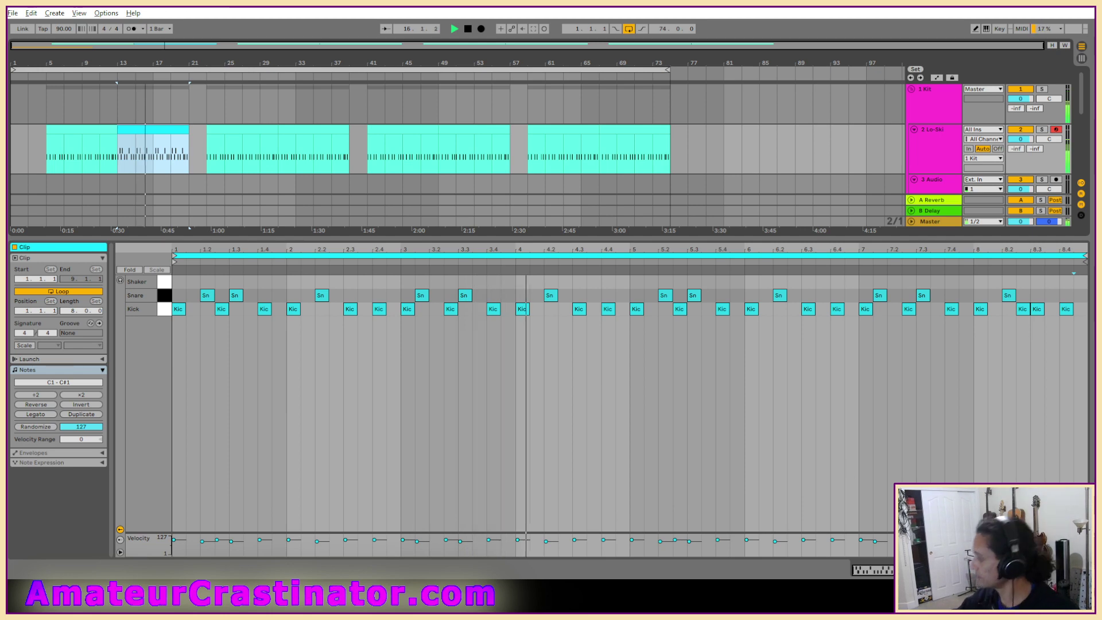
Paste copies of the cyan Snare clip over the Lo-Ski clips at bars 23, 31, 49 and 65, with the Kick-only clip at bar 41.
{"action": "key", "text": "shift+Tab"}
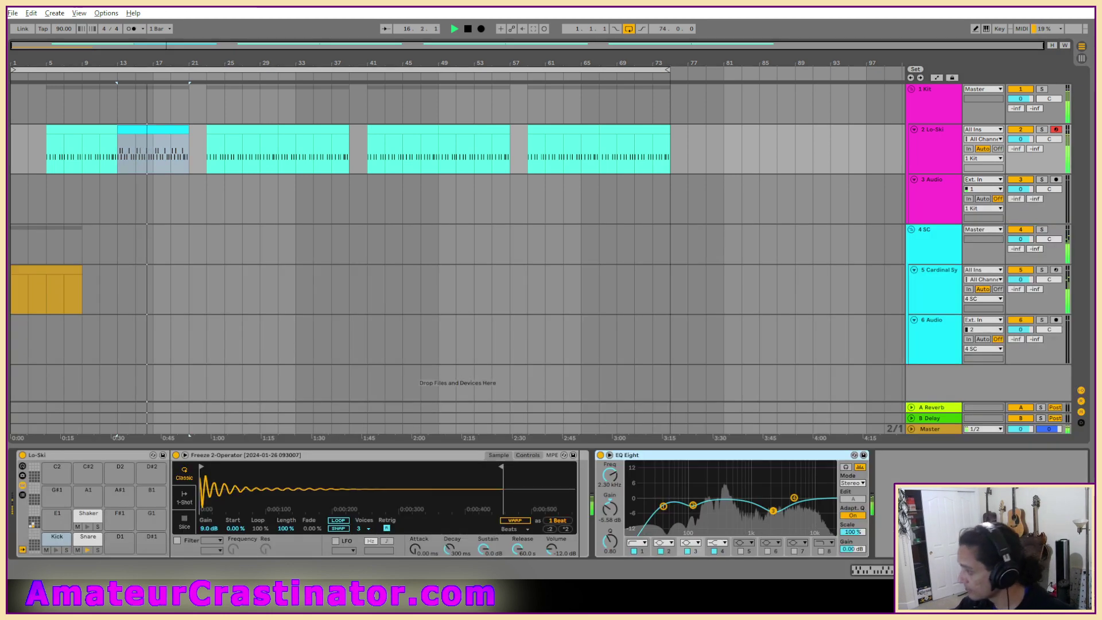
{"action": "left_click", "coordinate": [169, 134]}
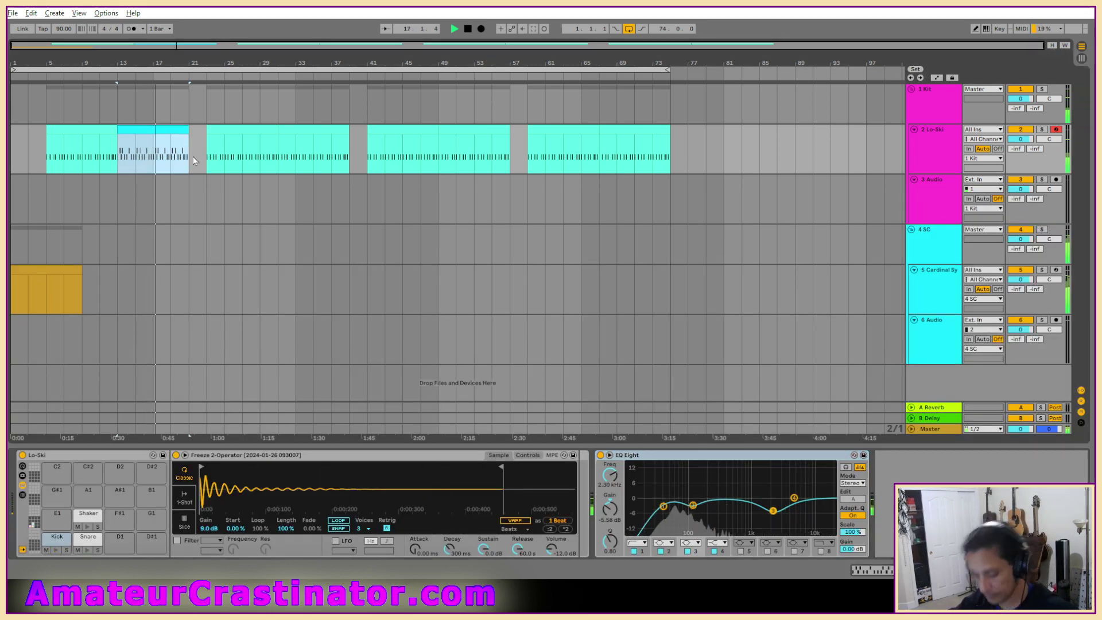
{"action": "left_click", "coordinate": [234, 132]}
{"action": "left_click", "coordinate": [419, 131]}
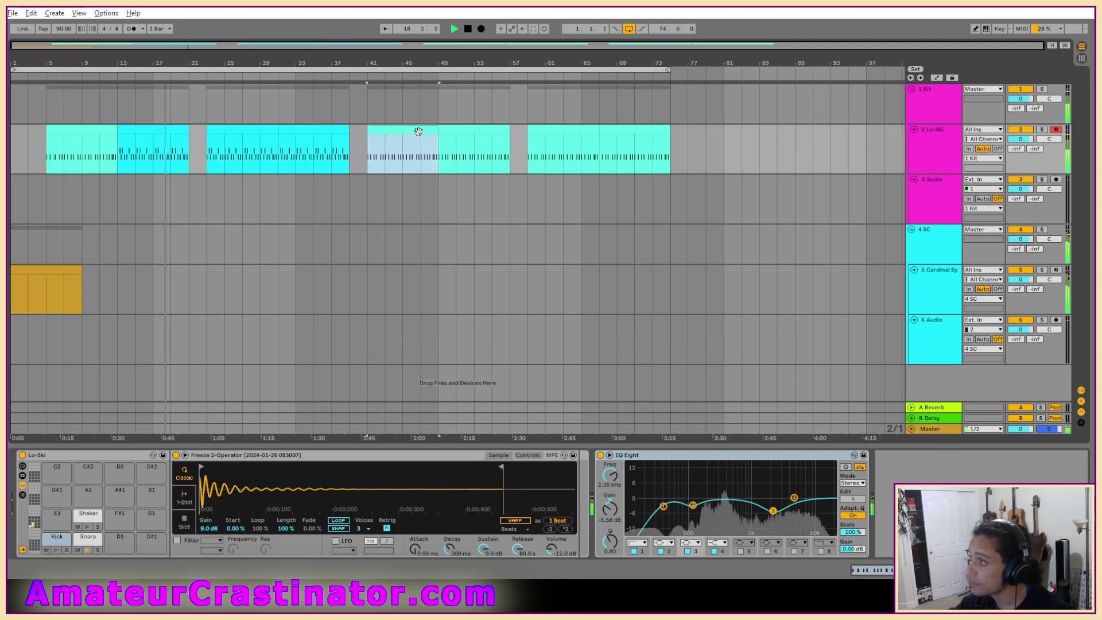
{"action": "left_click", "coordinate": [460, 130]}
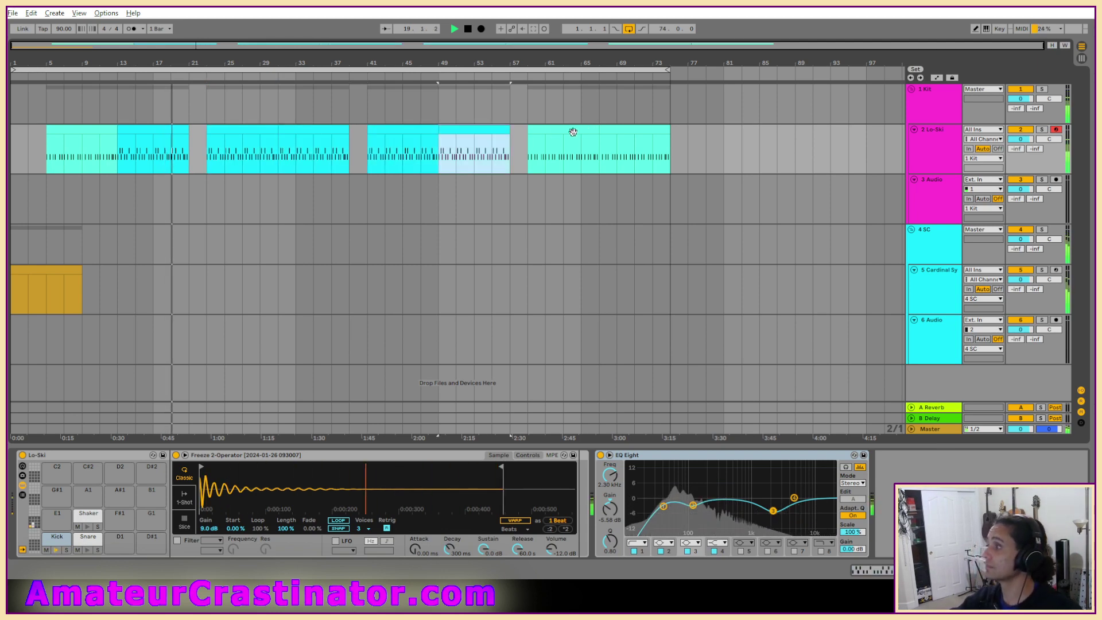
{"action": "left_click", "coordinate": [635, 132]}
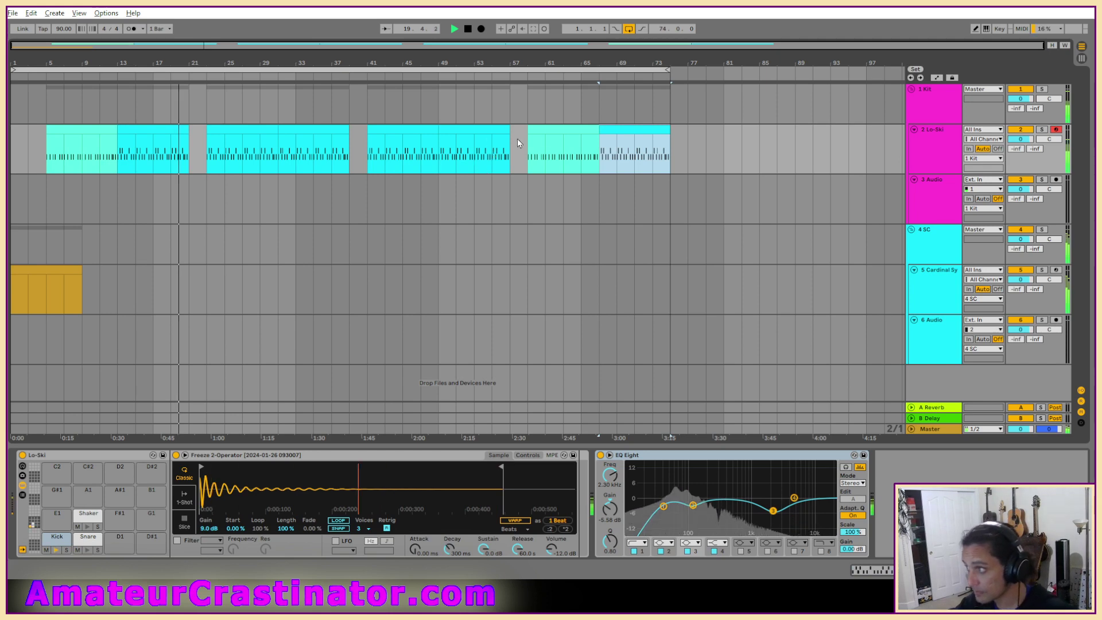
{"action": "left_click", "coordinate": [563, 129]}
{"action": "left_click", "coordinate": [388, 130]}
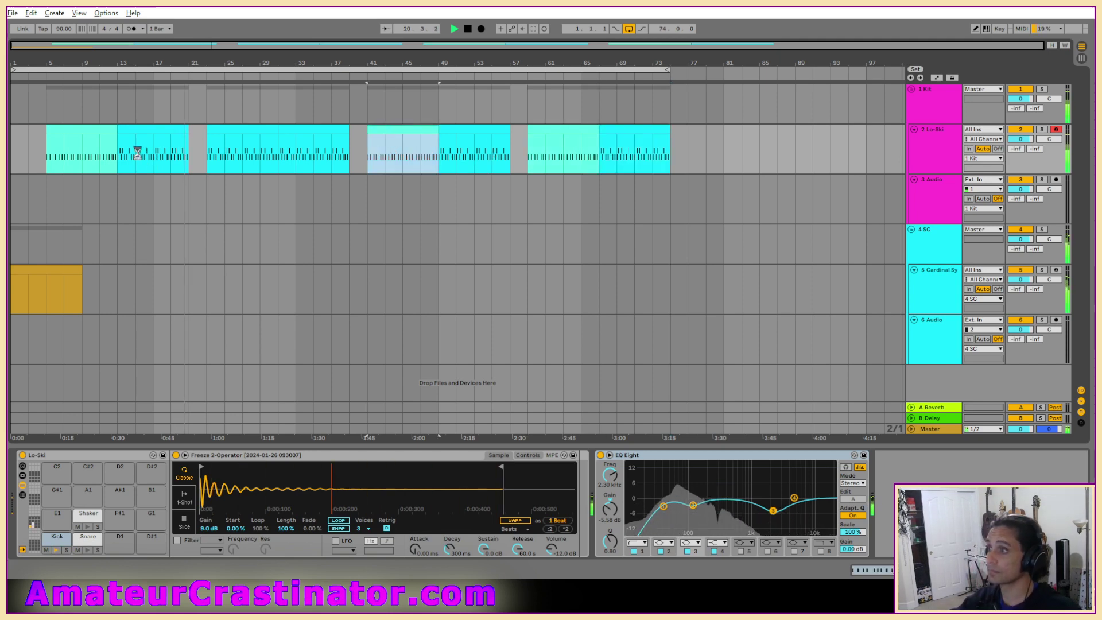
On the Shaker pad's Delay, set the time to 1 sixteenth and the filter to 4.21 kHz with width 4.64.
{"action": "left_click", "coordinate": [87, 527]}
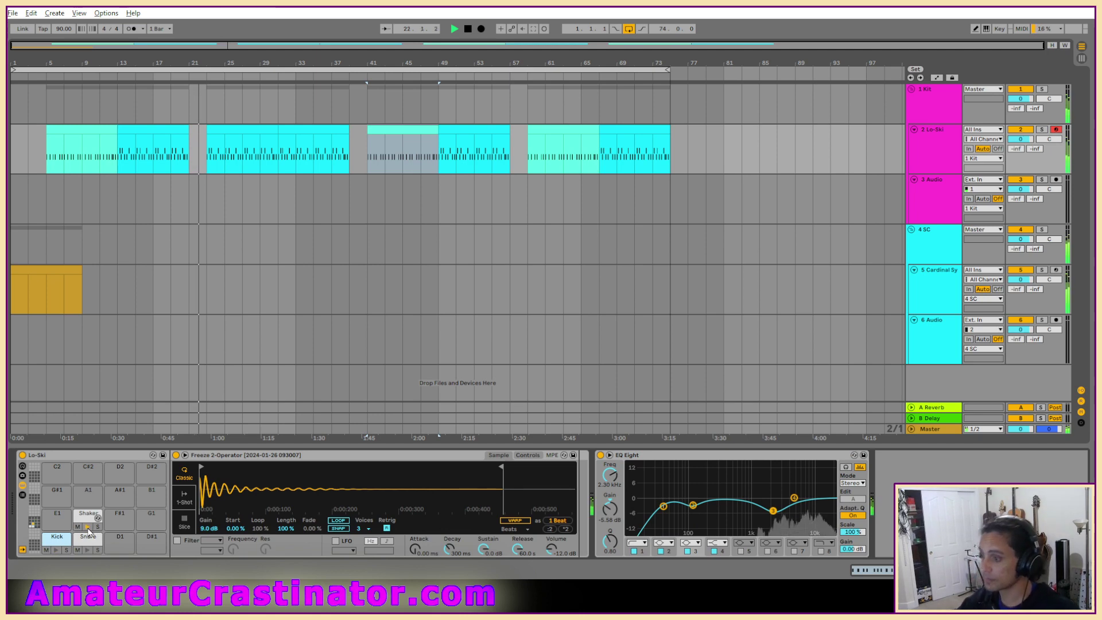
{"action": "left_click", "coordinate": [89, 517]}
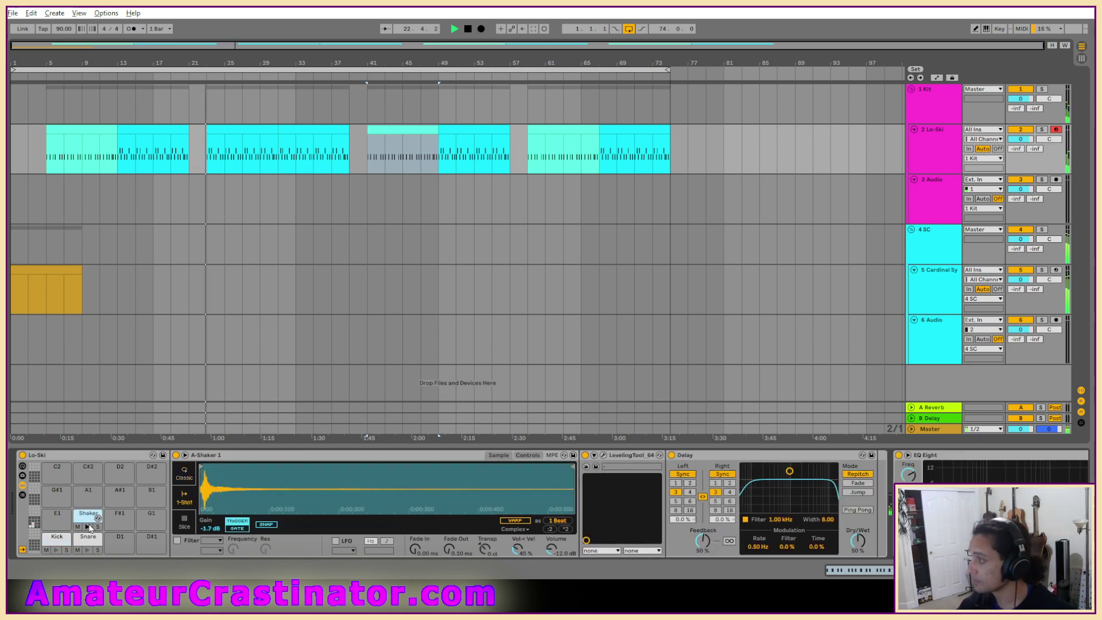
{"action": "left_click", "coordinate": [689, 484]}
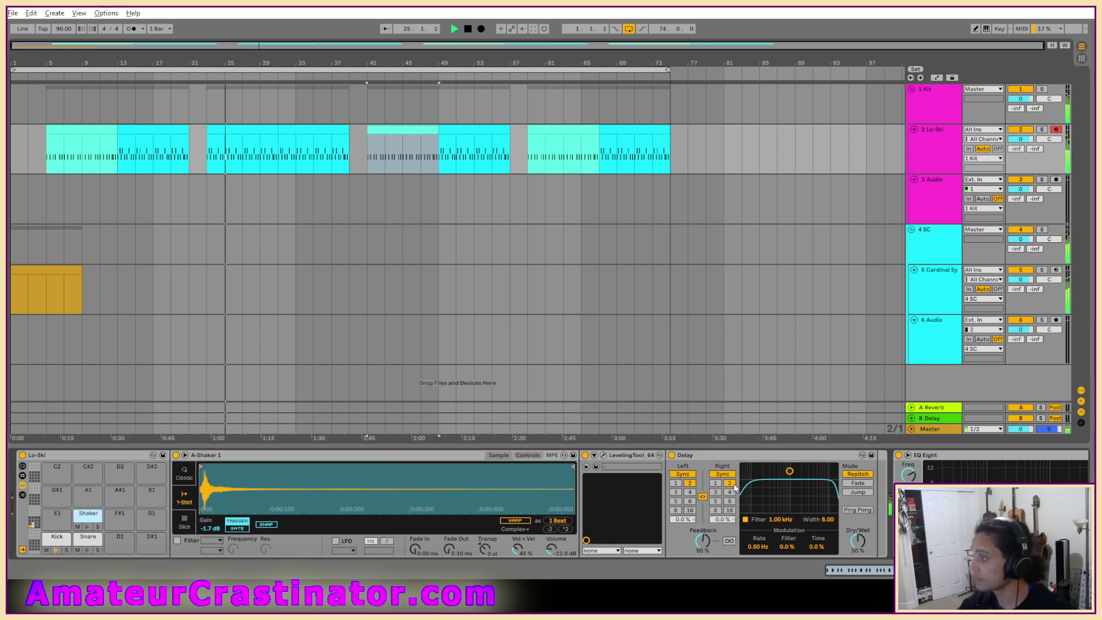
{"action": "left_click_drag", "start_coordinate": [792, 474], "coordinate": [814, 492]}
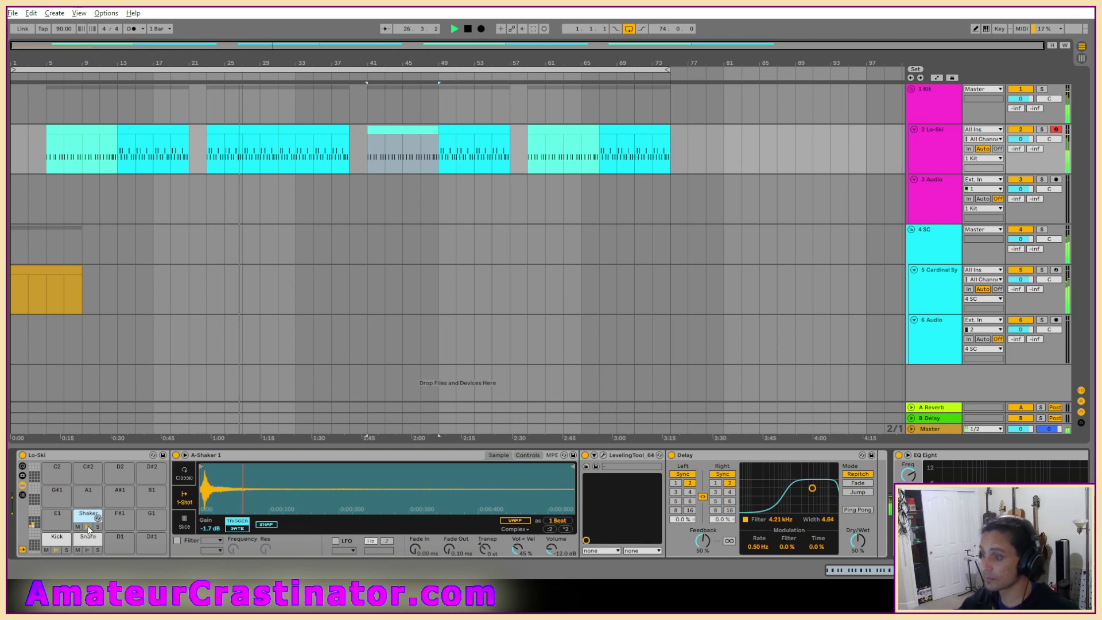
{"action": "left_click", "coordinate": [718, 484]}
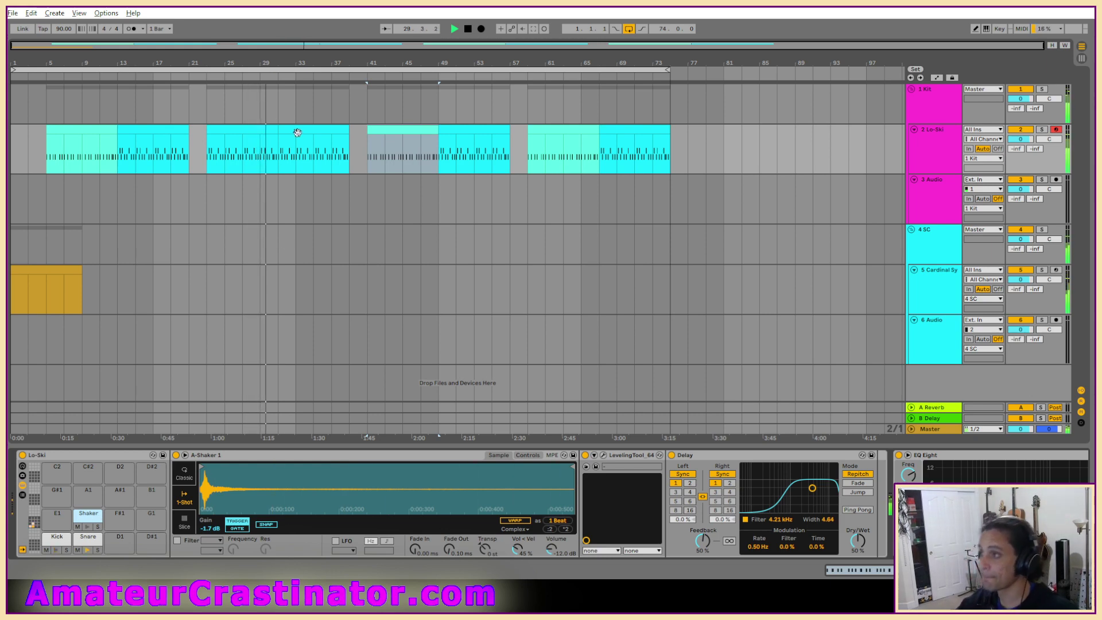
In the Lo-Ski clip starting at bar 23, add Shaker notes at 1.1.3, 1.3.3 and 1.4.3.
{"action": "double_click", "coordinate": [256, 130]}
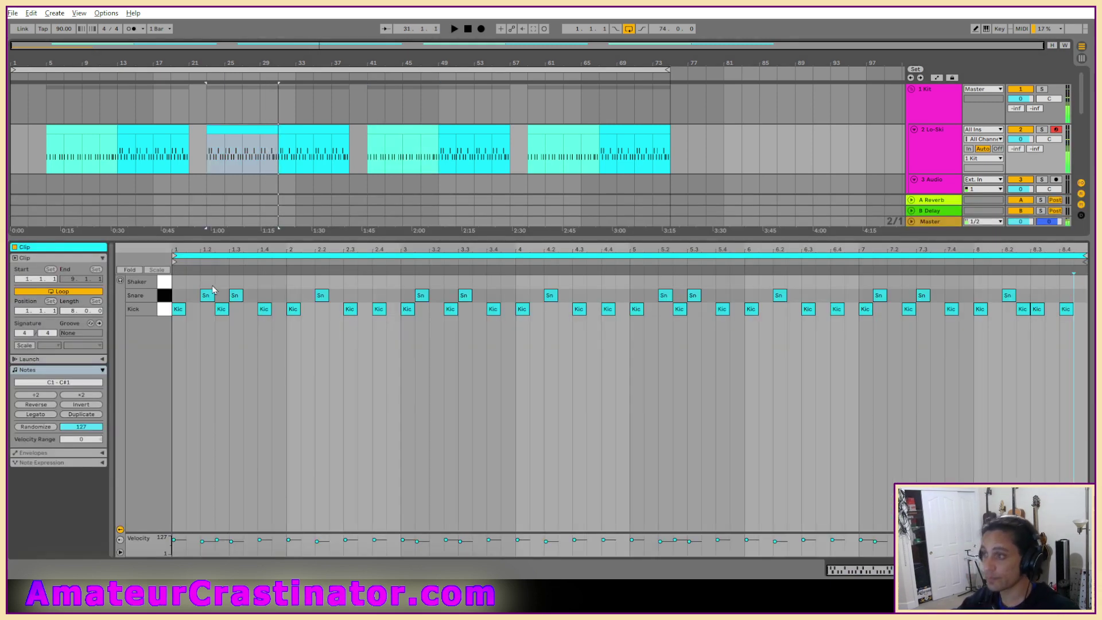
{"action": "double_click", "coordinate": [192, 282]}
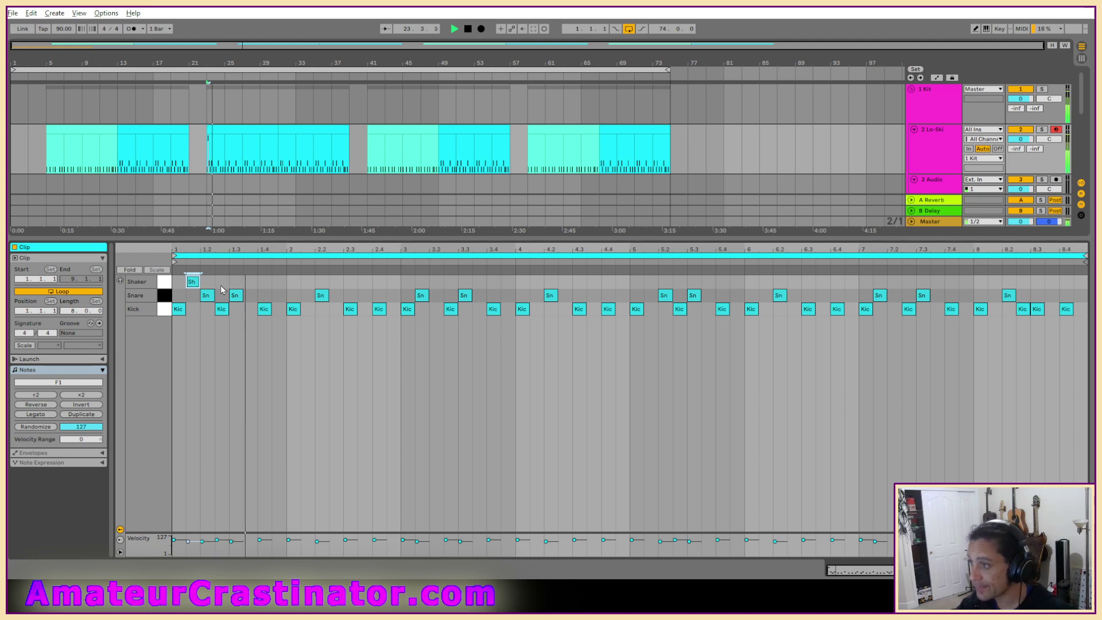
{"action": "double_click", "coordinate": [249, 281]}
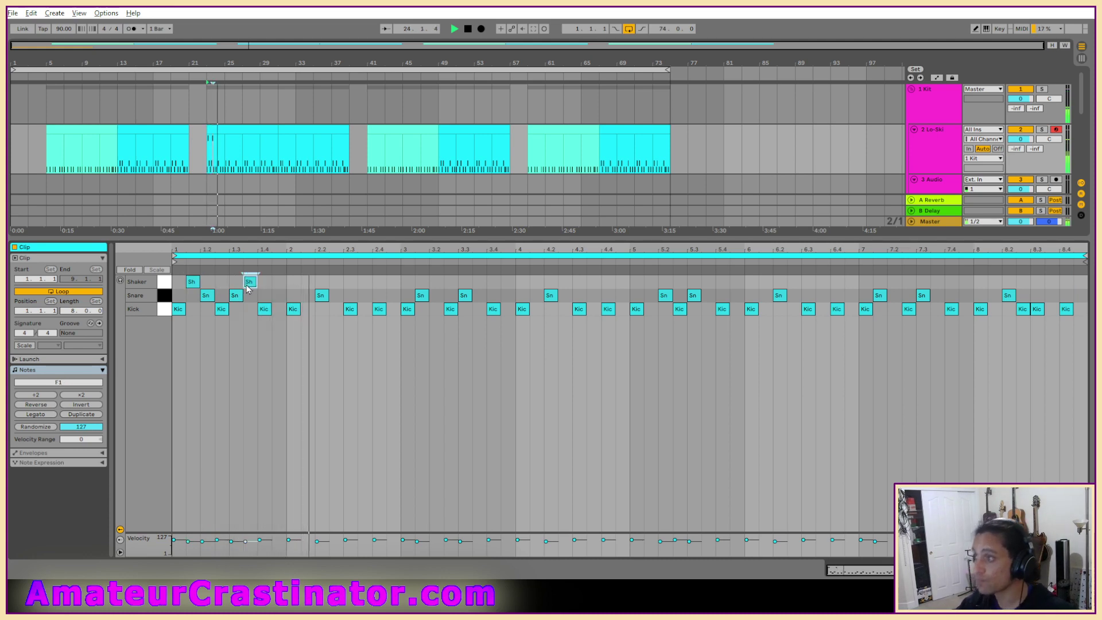
{"action": "double_click", "coordinate": [278, 281]}
Repeat the Shaker pattern in every bar through bar 8 and add extra Shaker notes at 3.2 and 6.2.
{"action": "left_click_drag", "start_coordinate": [293, 287], "coordinate": [401, 288]}
{"action": "key", "text": "ctrl+d"}
{"action": "key", "text": "ctrl+d"}
{"action": "key", "text": "ctrl+d"}
{"action": "key", "text": "ctrl+d"}
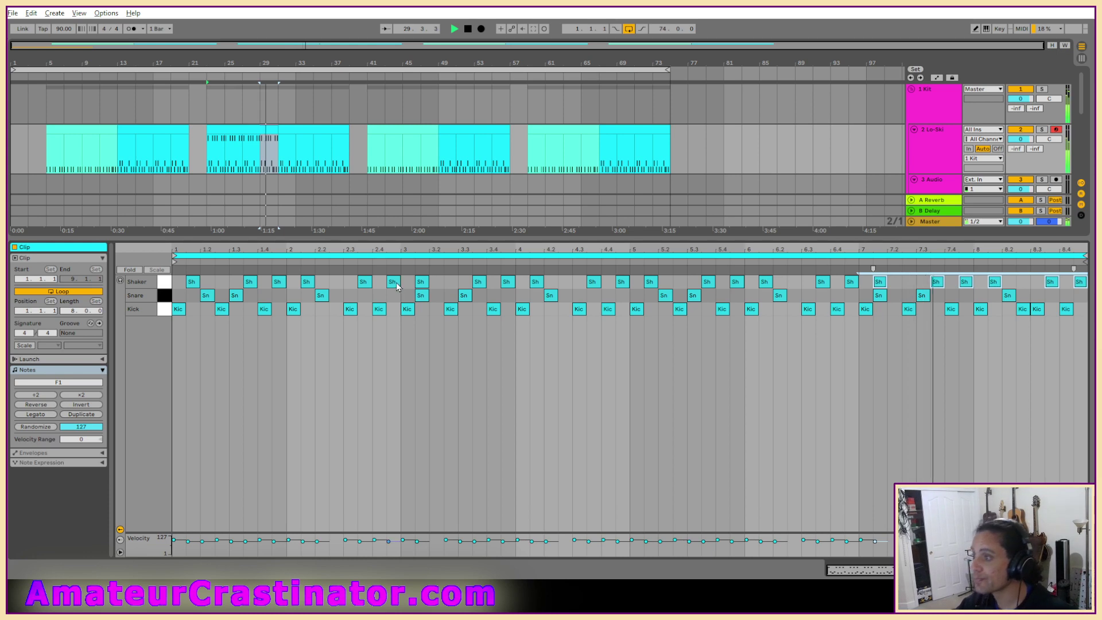
{"action": "left_click", "coordinate": [438, 288]}
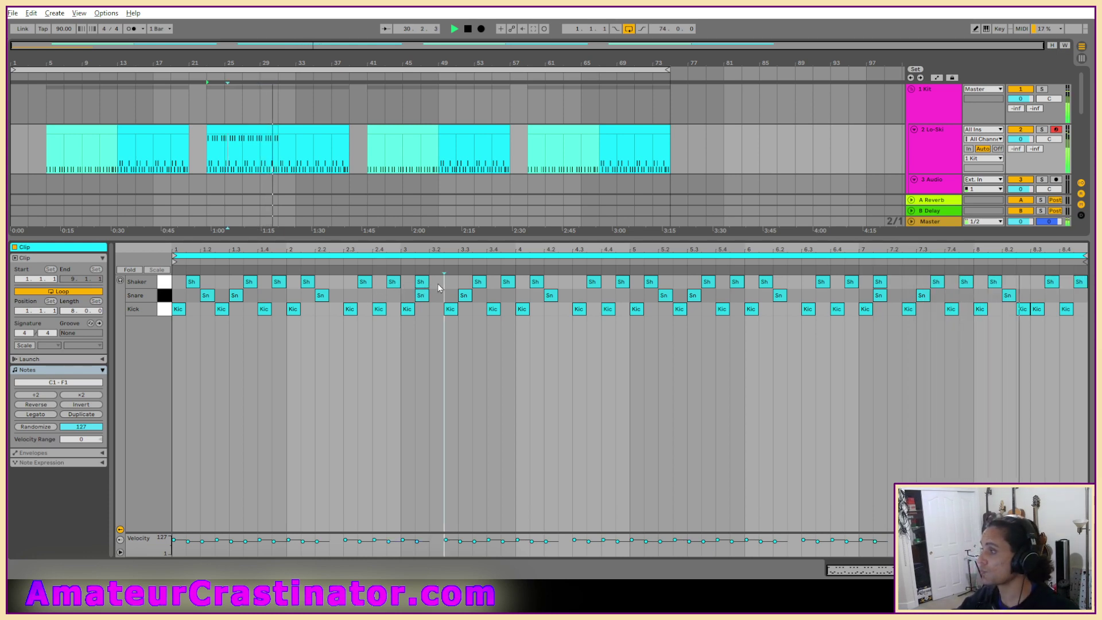
{"action": "double_click", "coordinate": [437, 281]}
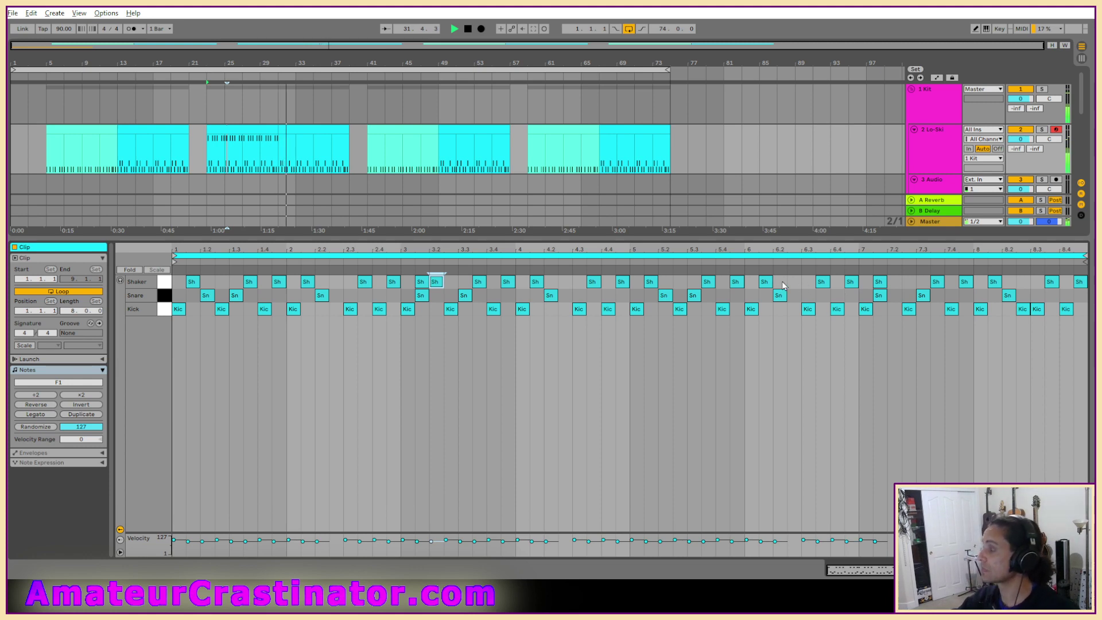
{"action": "left_click", "coordinate": [236, 128]}
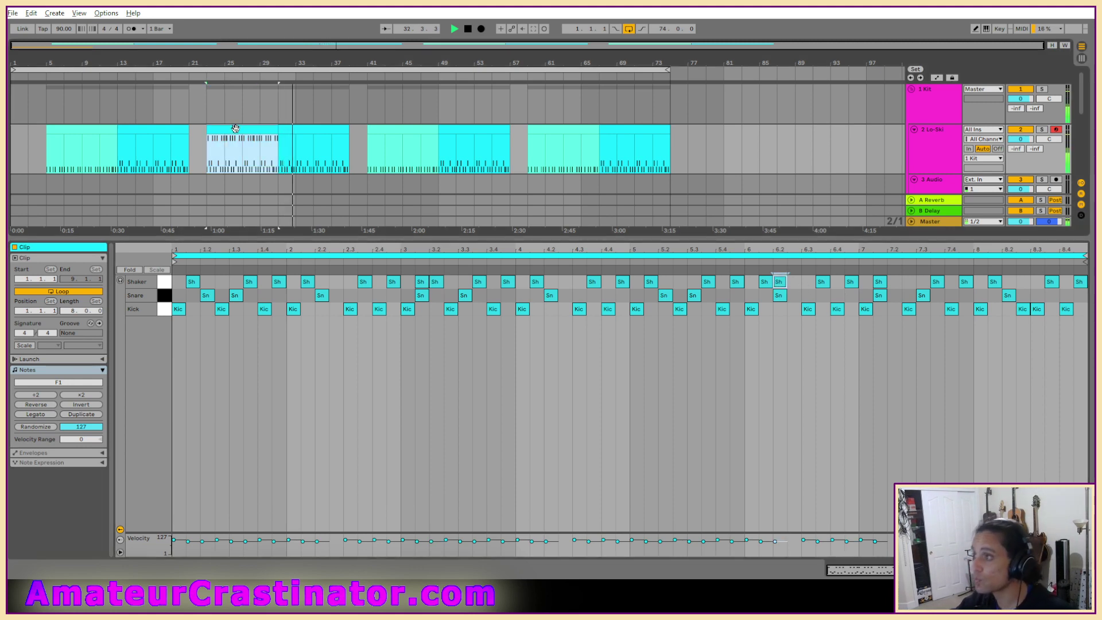
{"action": "right_click", "coordinate": [253, 139]}
{"action": "left_click", "coordinate": [328, 325]}
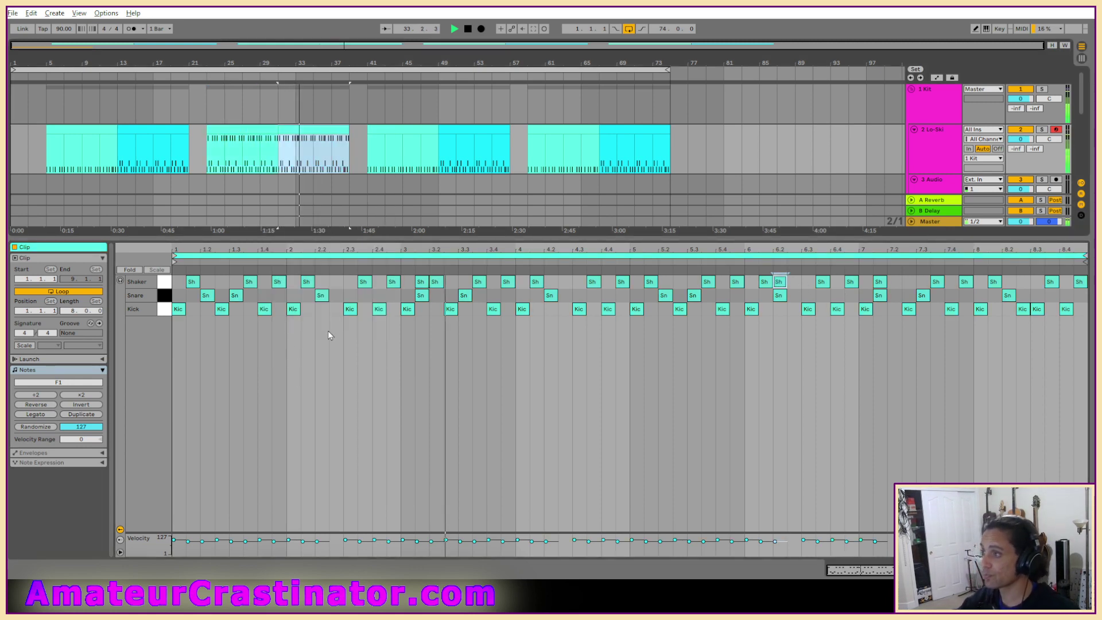
Colour the Lo-Ski clip at bar 23 blue and copy it over the clips at bars 31, 49 and 65.
{"action": "right_click", "coordinate": [241, 132]}
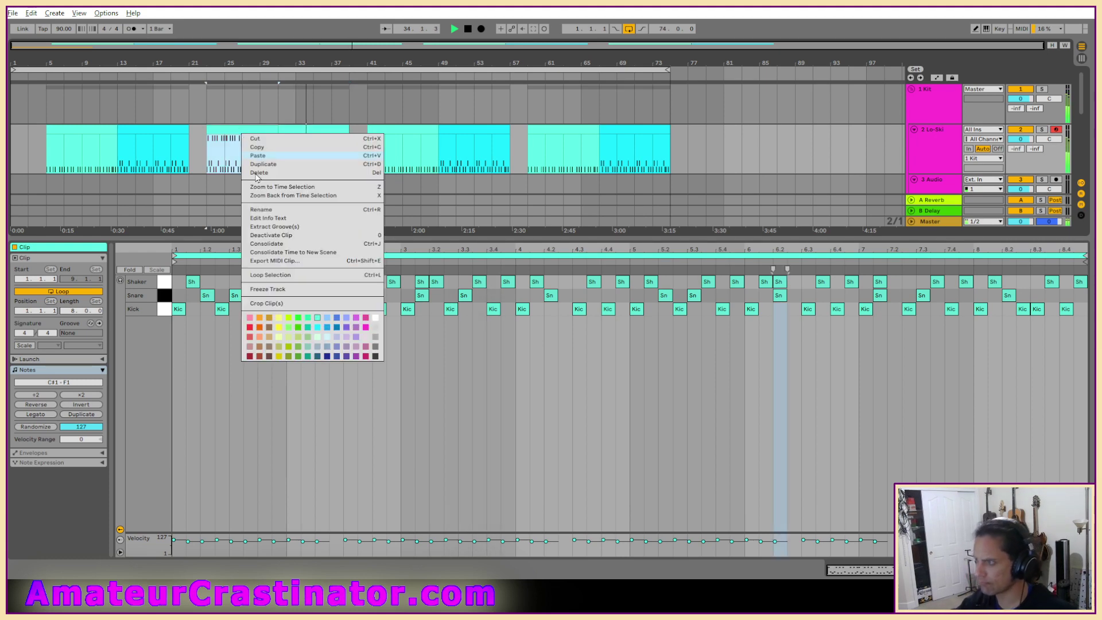
{"action": "left_click", "coordinate": [327, 328]}
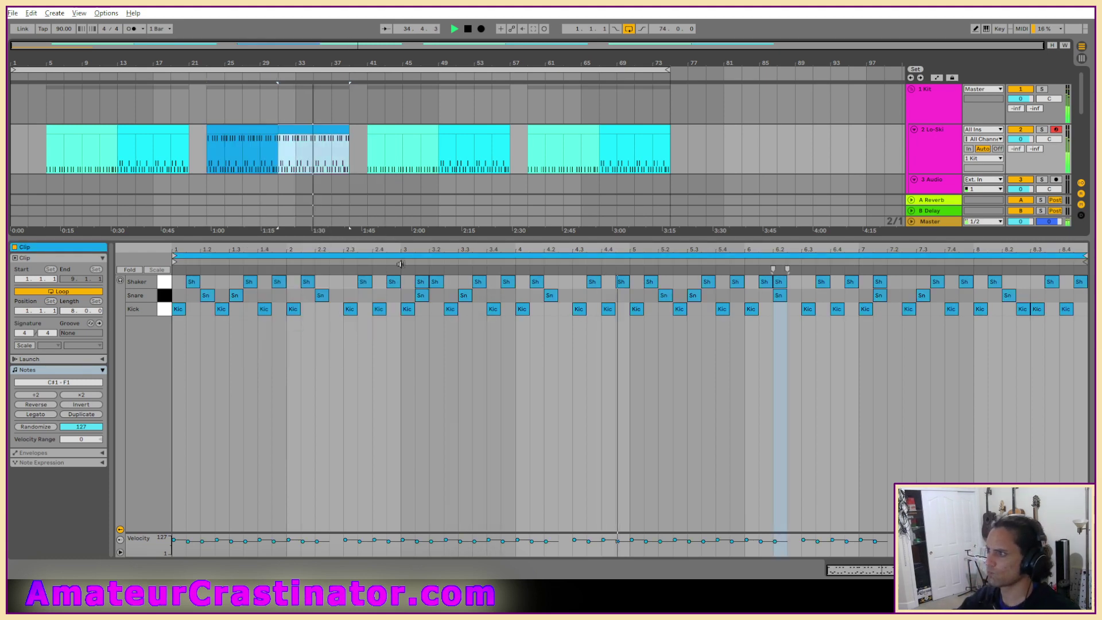
{"action": "left_click", "coordinate": [441, 129]}
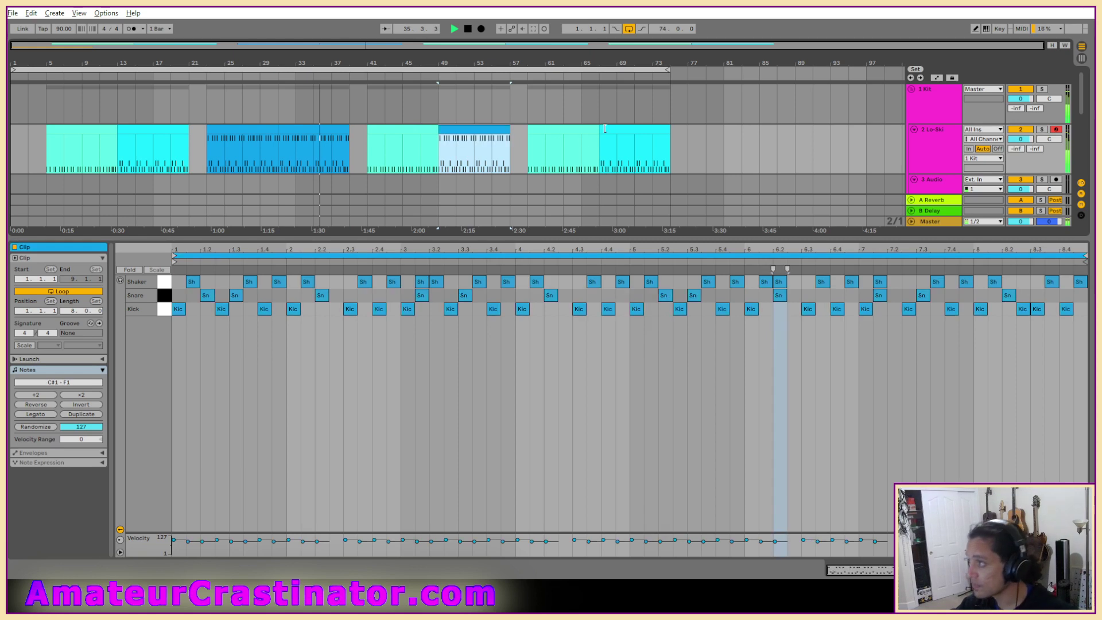
{"action": "left_click", "coordinate": [632, 127]}
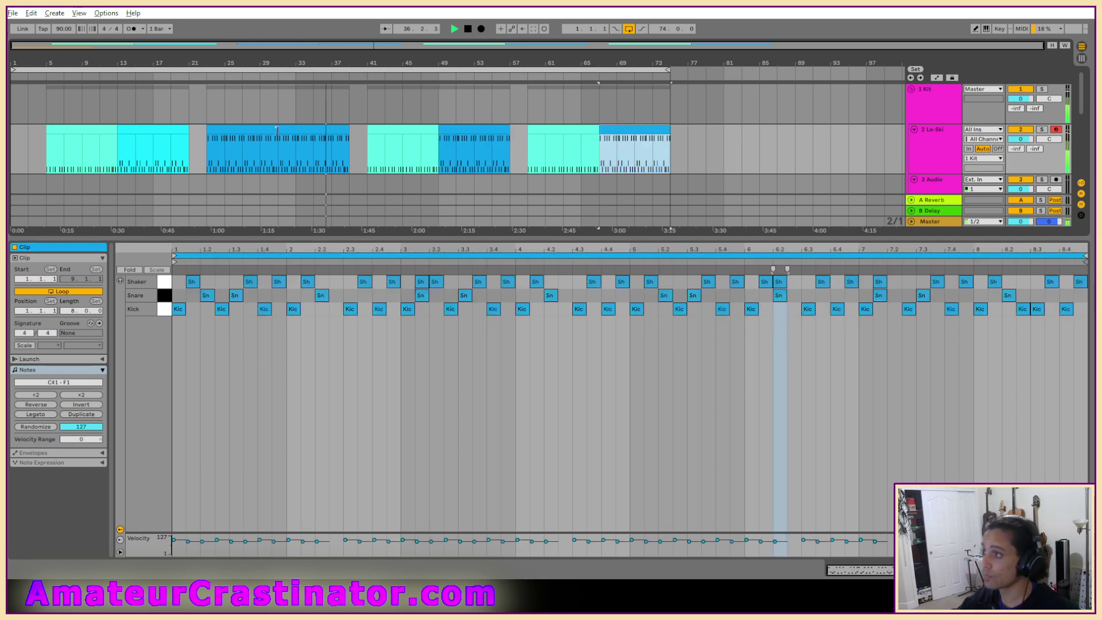
Copy all Shaker notes from the blue Lo-Ski clip at bar 31 into the Kick-only clip at bar 41, starting at 1.1.3.
{"action": "left_click", "coordinate": [163, 284]}
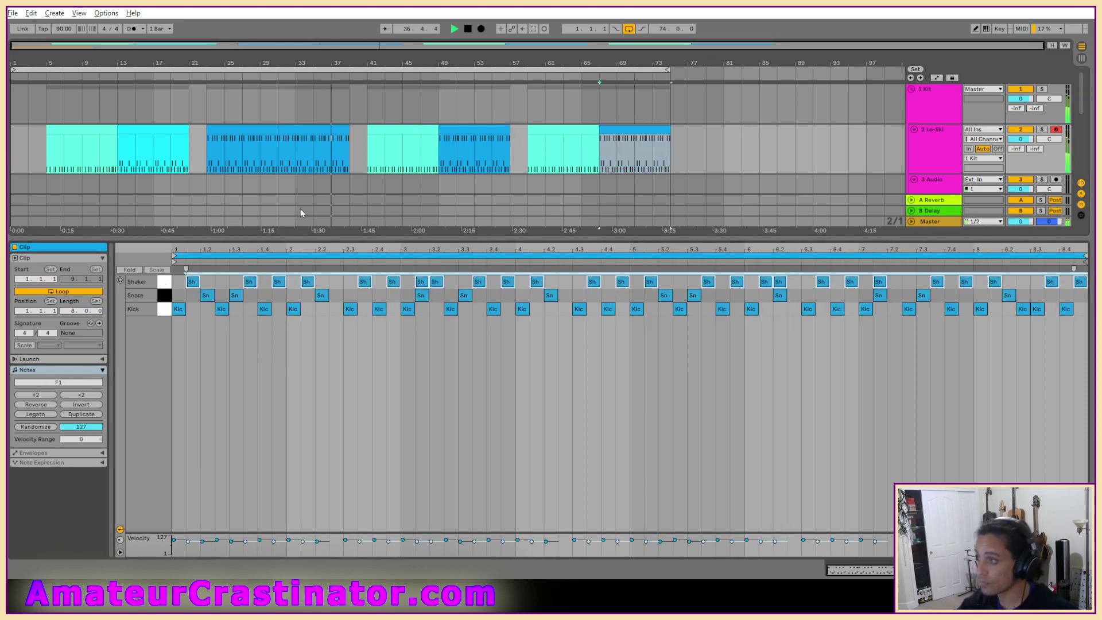
{"action": "left_click", "coordinate": [394, 132]}
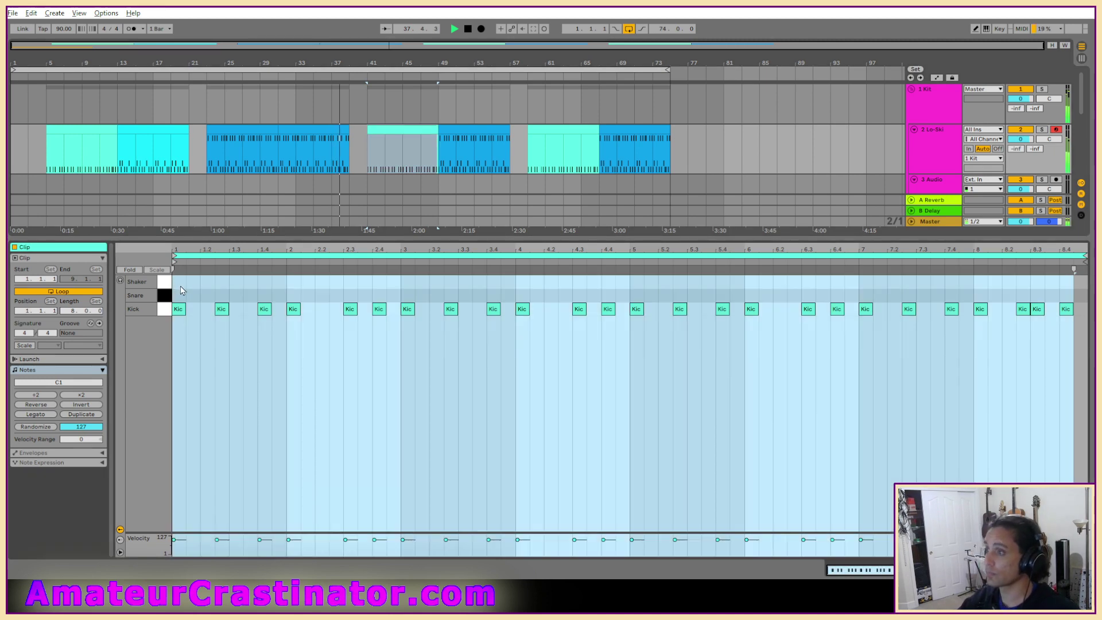
{"action": "left_click", "coordinate": [184, 288]}
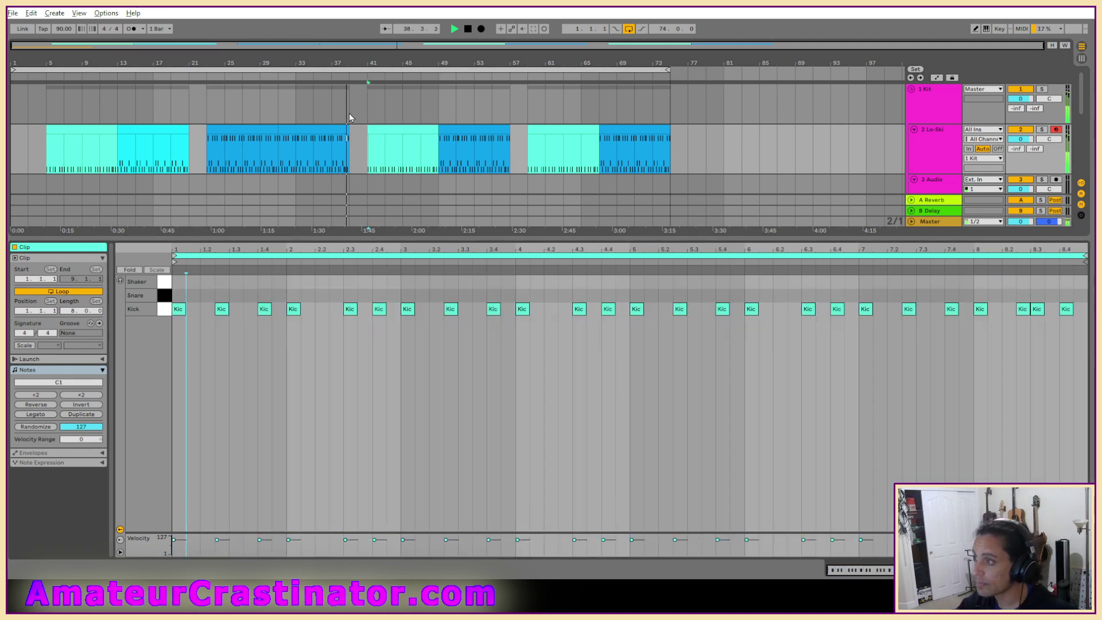
{"action": "left_click", "coordinate": [322, 125]}
{"action": "left_click", "coordinate": [167, 282]}
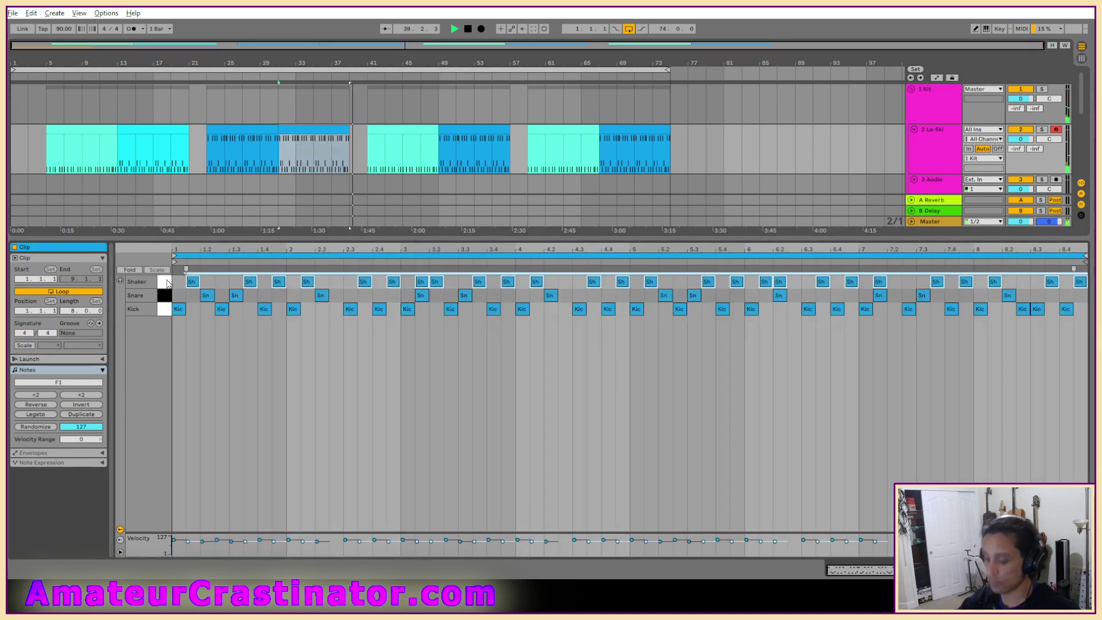
{"action": "left_click", "coordinate": [393, 131]}
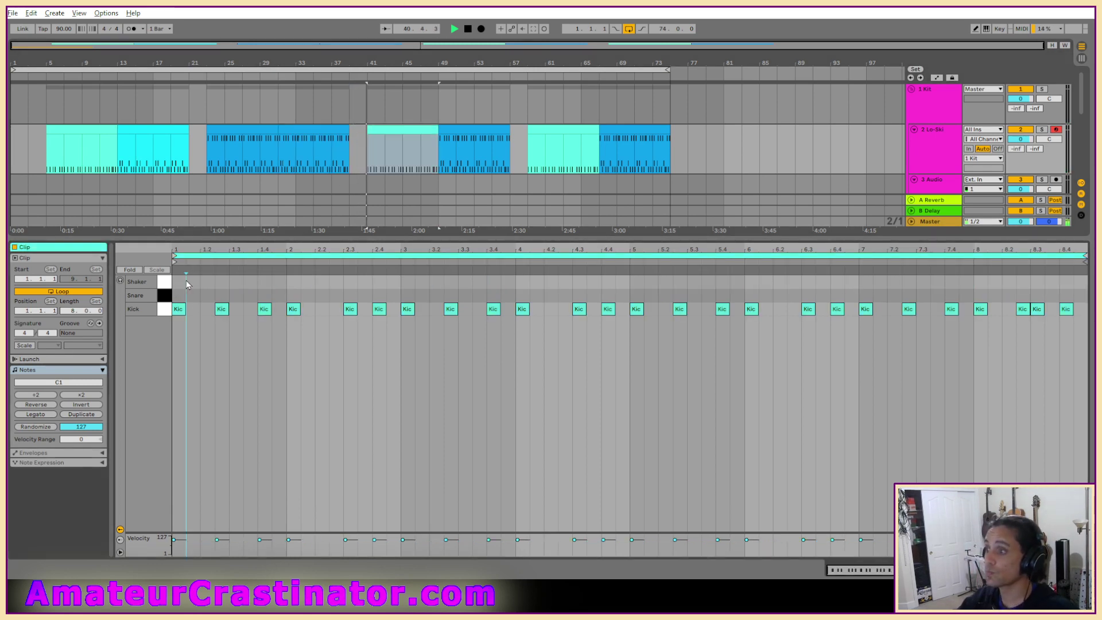
{"action": "key", "text": "ctrl+v"}
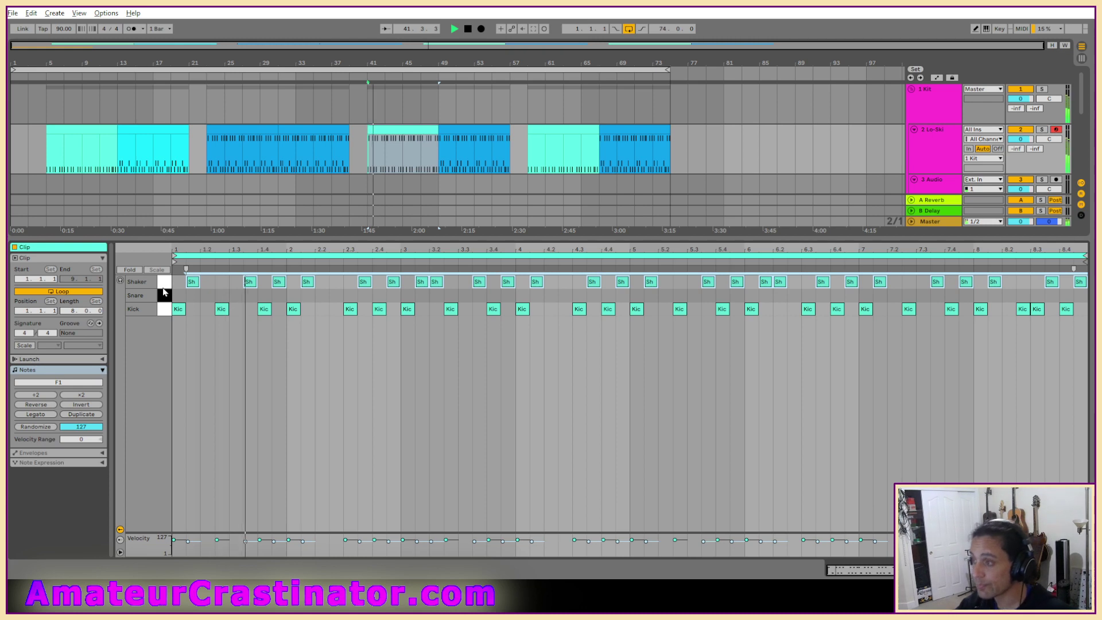
Colour the Lo-Ski clip at bar 41 green and copy it over the clip at bar 59.
{"action": "right_click", "coordinate": [413, 128]}
{"action": "left_click", "coordinate": [469, 323]}
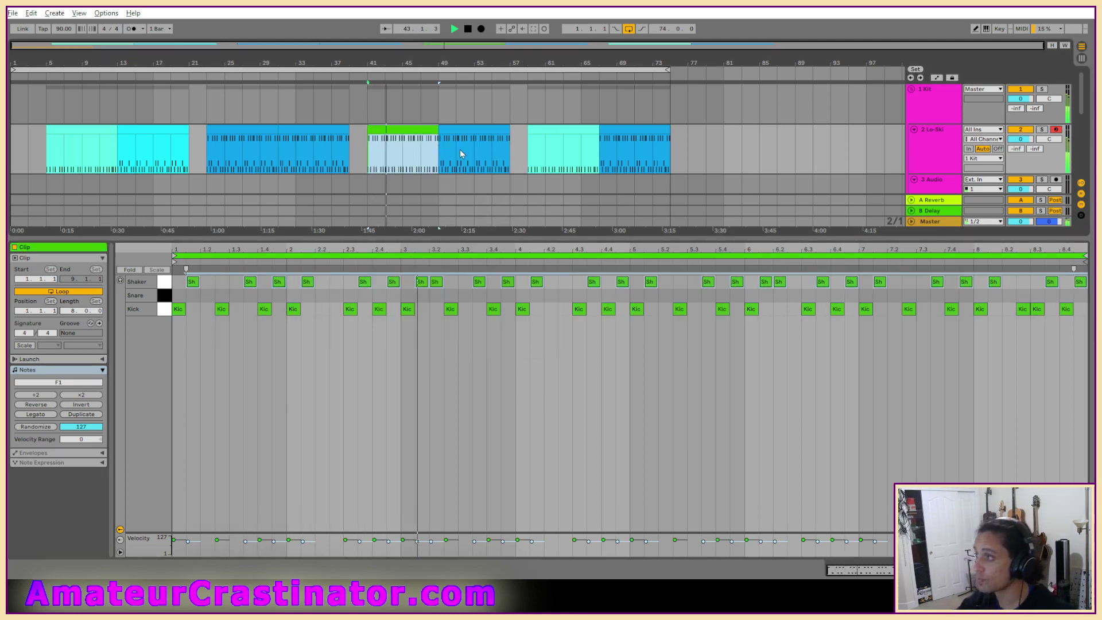
{"action": "left_click", "coordinate": [556, 129]}
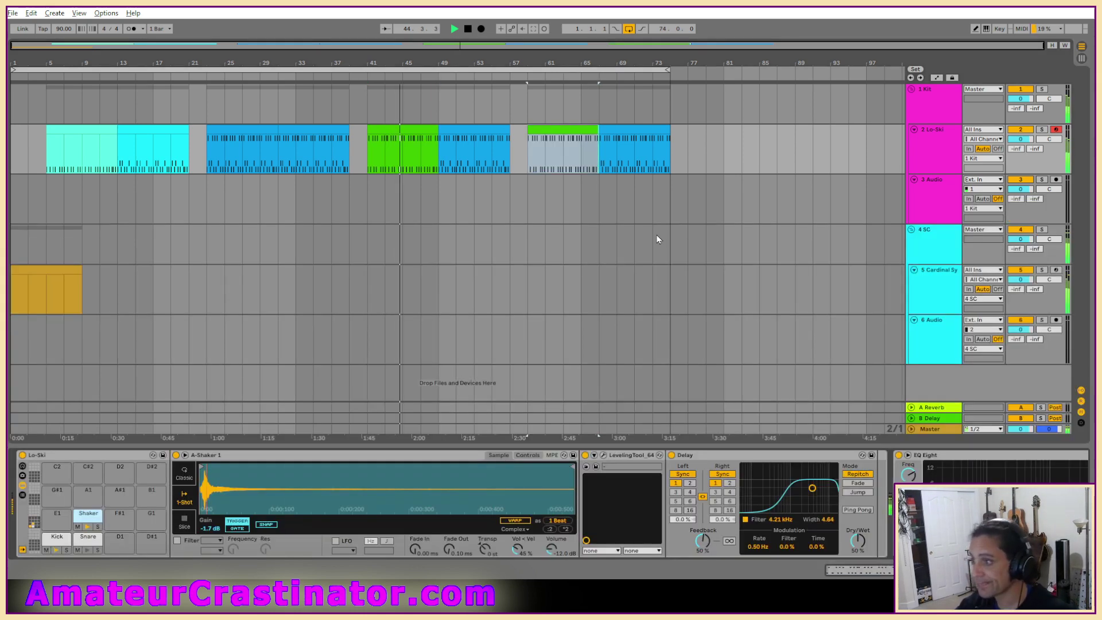
{"action": "left_click", "coordinate": [943, 305]}
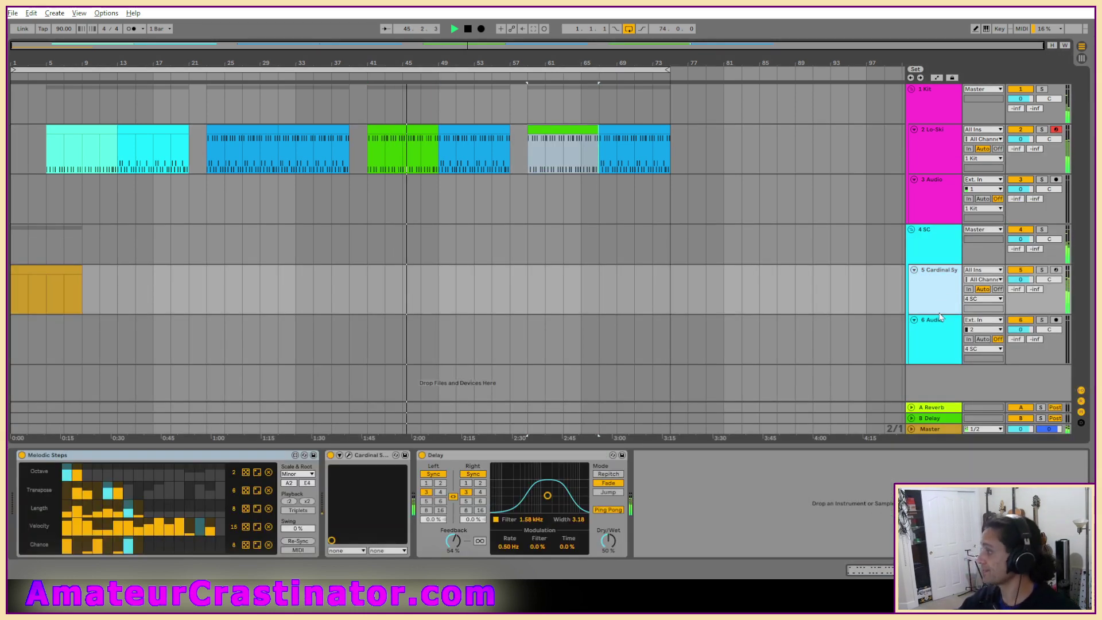
{"action": "key", "text": "a"}
{"action": "key", "text": "a"}
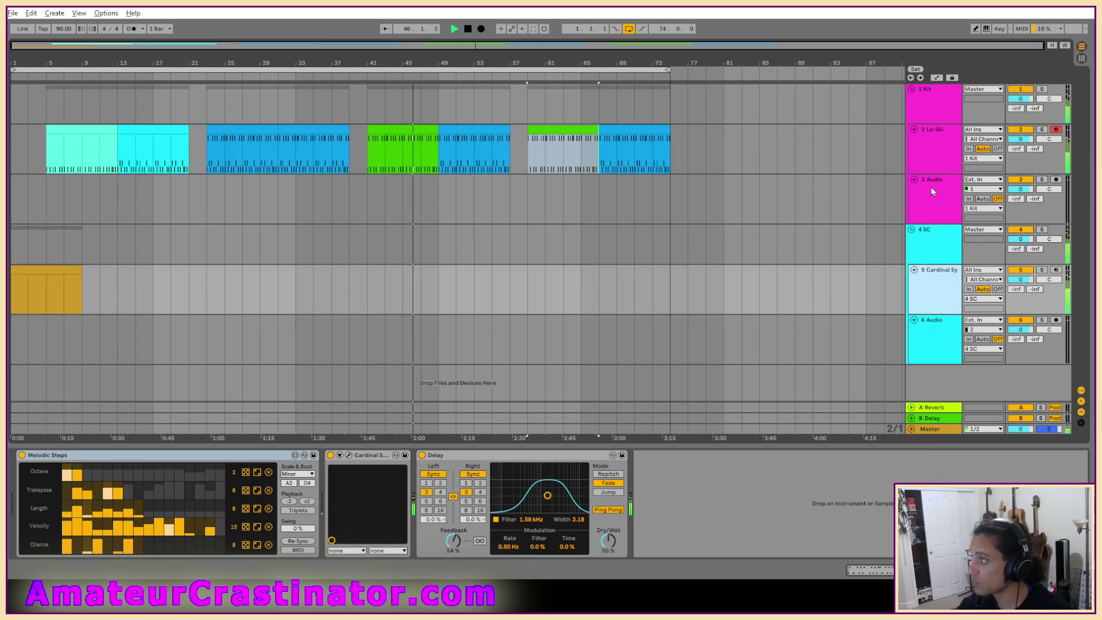
Bypass and delete the EQ Eight on the Kick pad of the Lo-Ski drum rack.
{"action": "left_click", "coordinate": [932, 166]}
{"action": "left_click", "coordinate": [57, 539]}
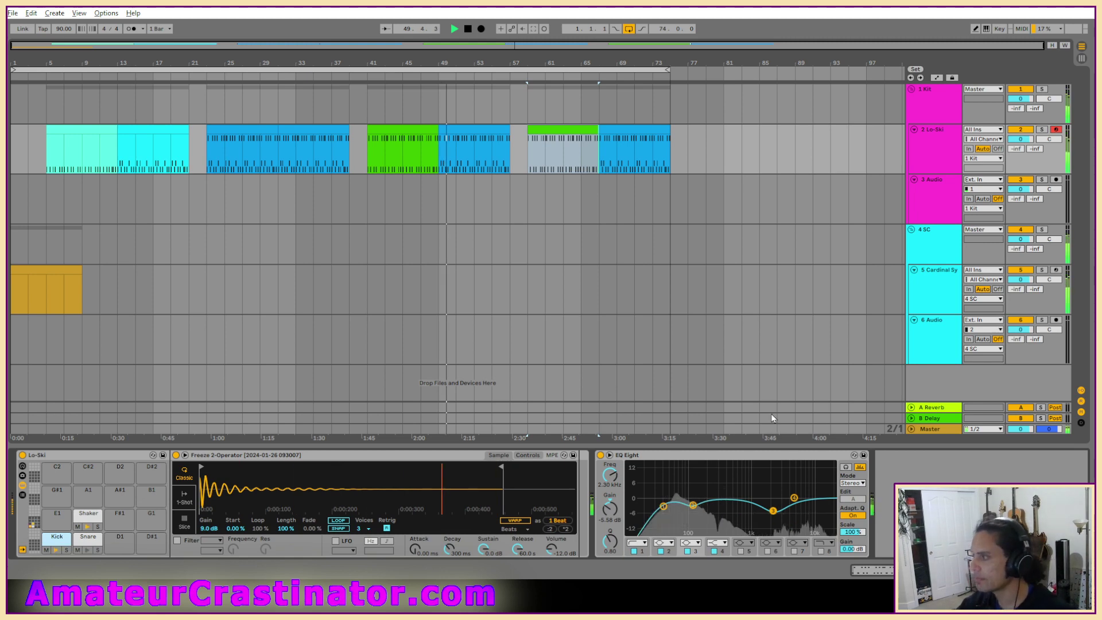
{"action": "left_click", "coordinate": [942, 109]}
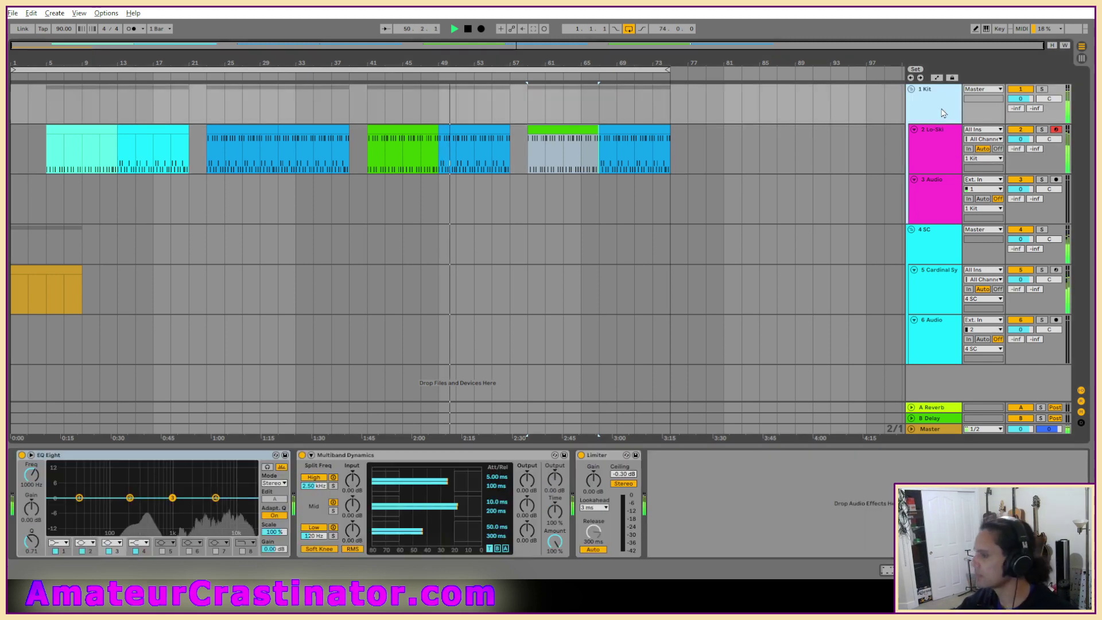
{"action": "left_click", "coordinate": [930, 162]}
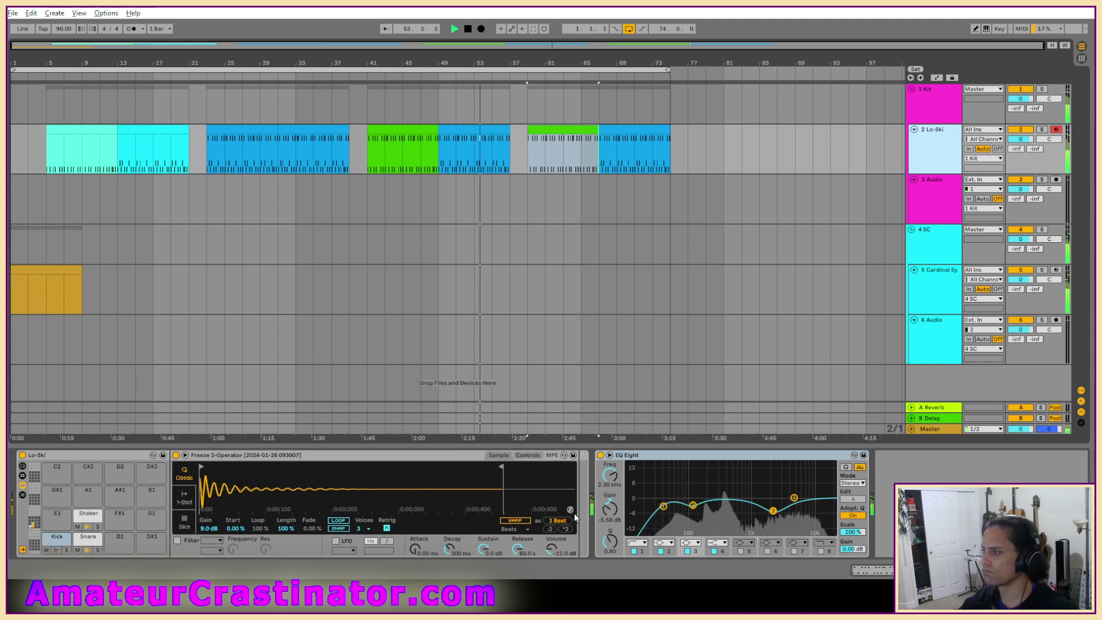
{"action": "left_click", "coordinate": [600, 454]}
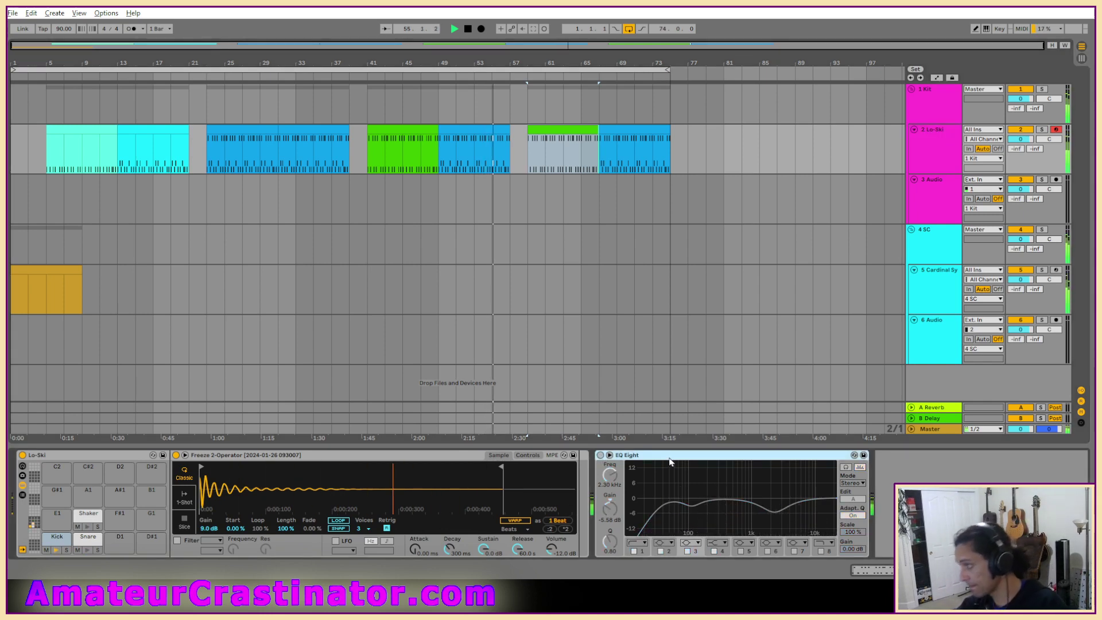
{"action": "key", "text": "Delete"}
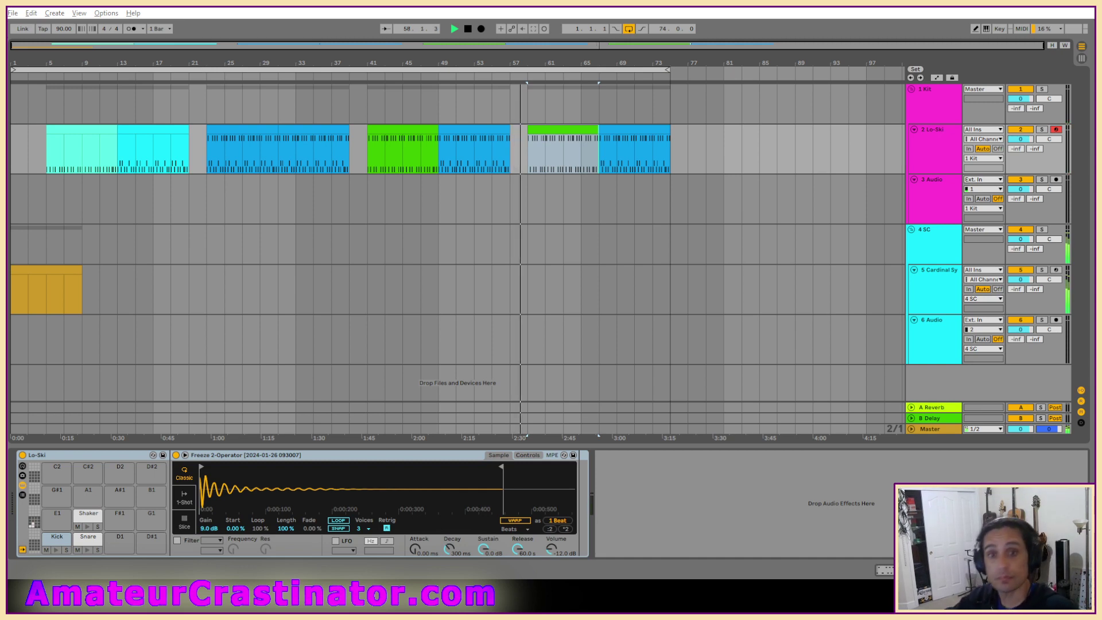
Add LevelingTool_64 to the Kick with 43.8 ms attack, 122 ms release and 33% peak reduction, and shorten the Kick sample's decay to 223 ms.
{"action": "left_click_drag", "start_coordinate": [580, 494], "coordinate": [583, 498]}
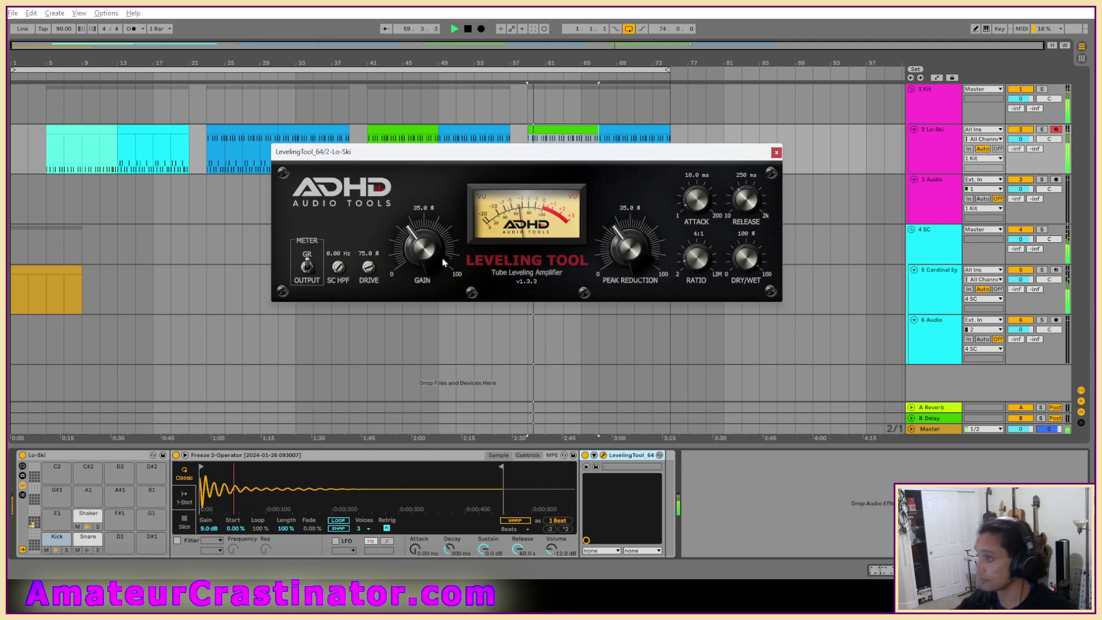
{"action": "left_click_drag", "start_coordinate": [698, 211], "coordinate": [748, 202]}
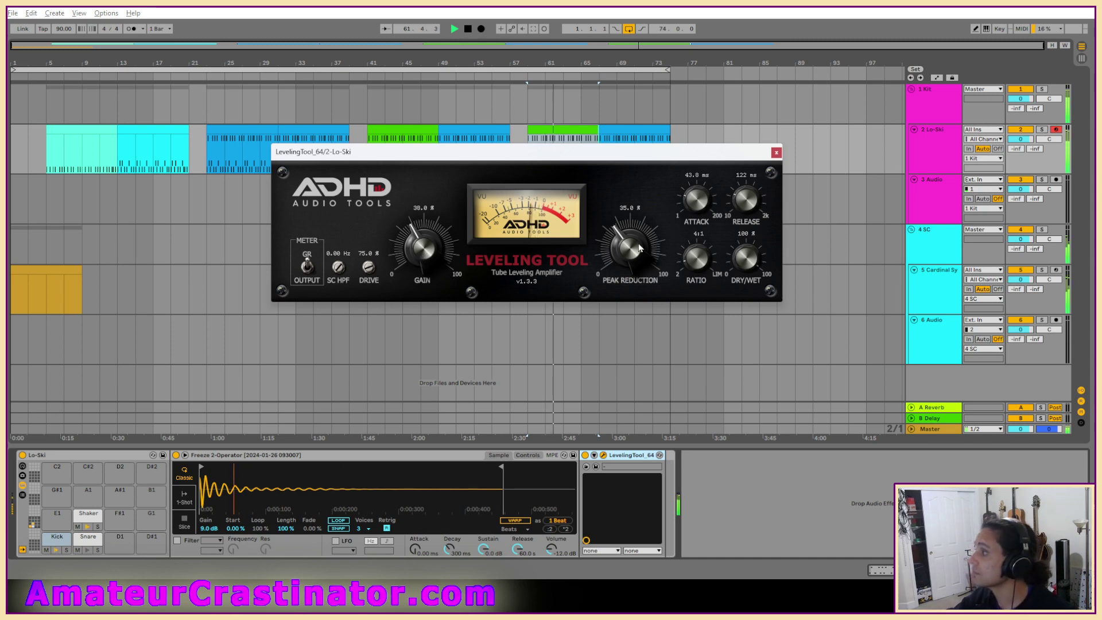
{"action": "left_click_drag", "start_coordinate": [628, 253], "coordinate": [631, 248]}
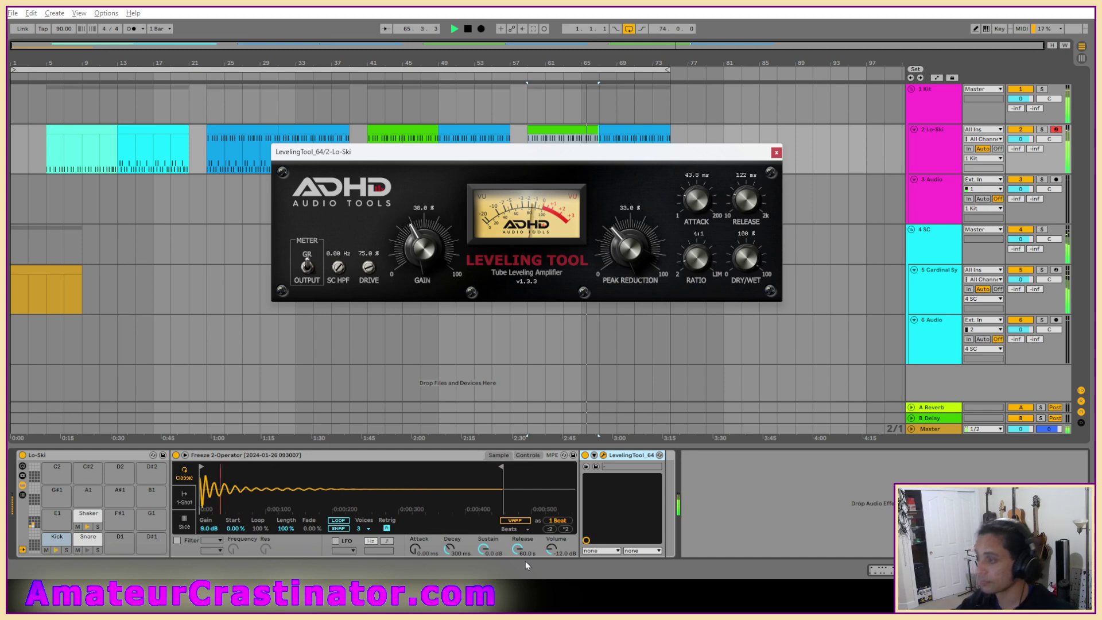
{"action": "left_click_drag", "start_coordinate": [484, 548], "coordinate": [519, 561]}
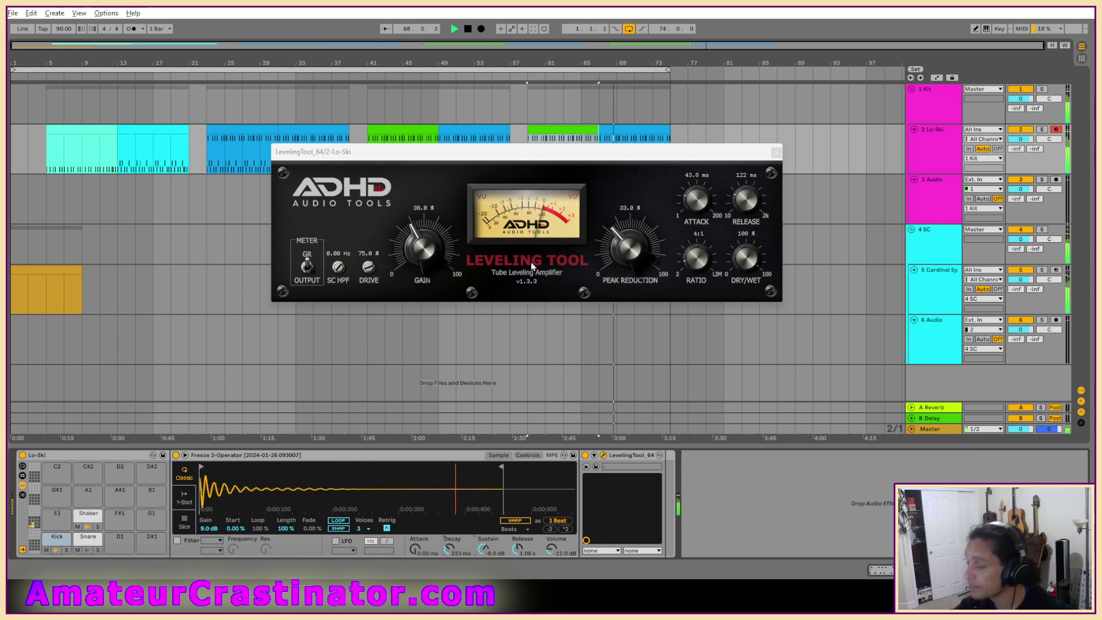
Set the Leveling Tool's drive to 100%, compare it against bypass, and lower its gain to about 32.3%.
{"action": "left_click_drag", "start_coordinate": [361, 276], "coordinate": [374, 243]}
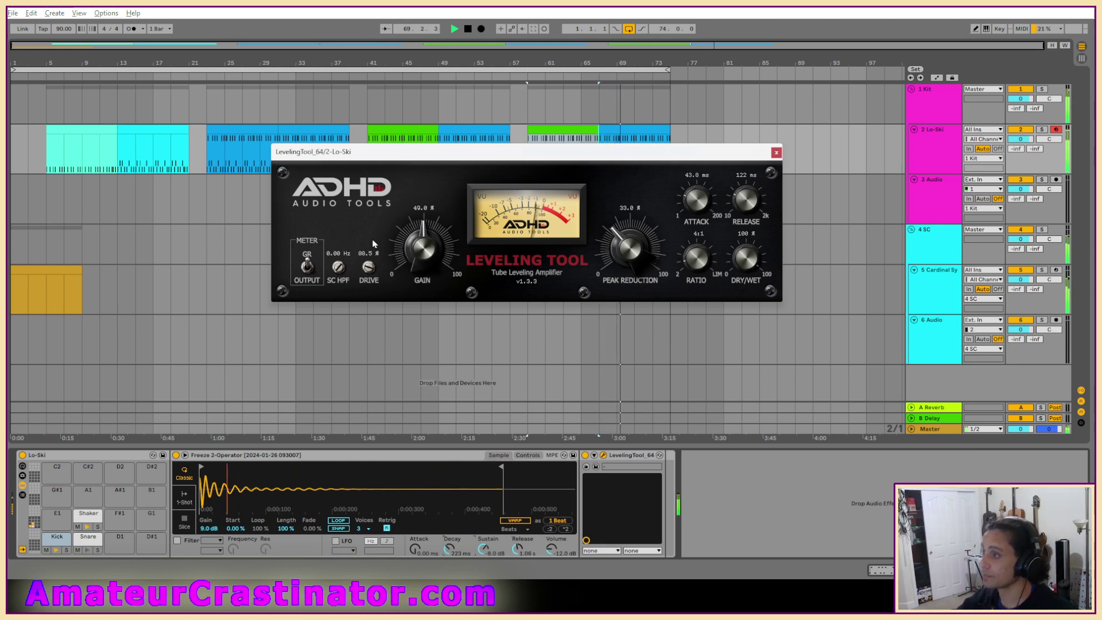
{"action": "left_click", "coordinate": [585, 455]}
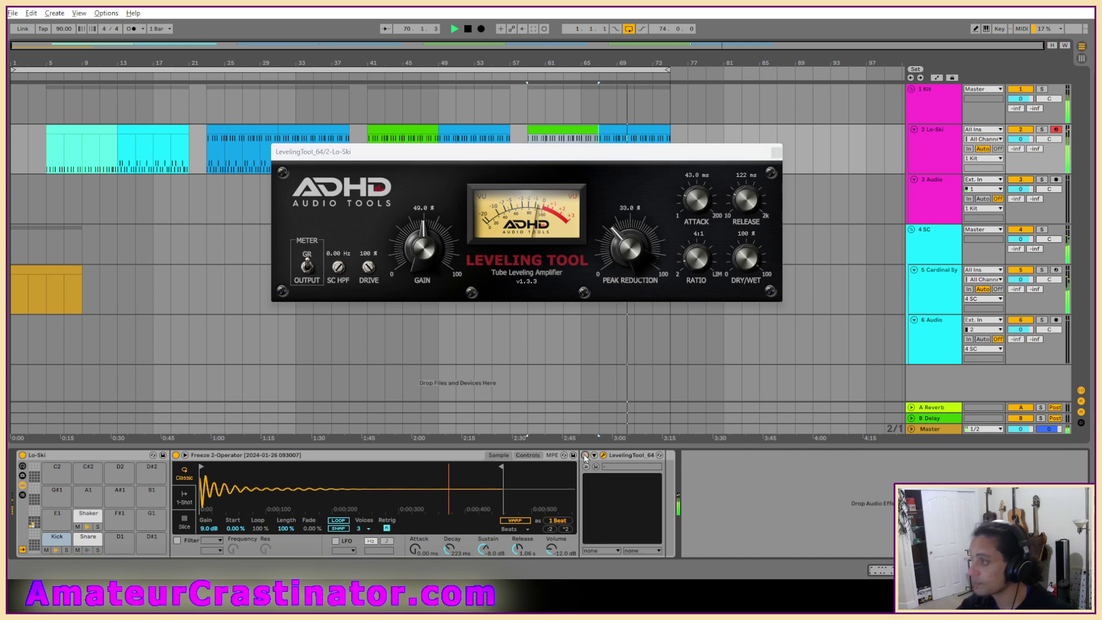
{"action": "left_click", "coordinate": [585, 455]}
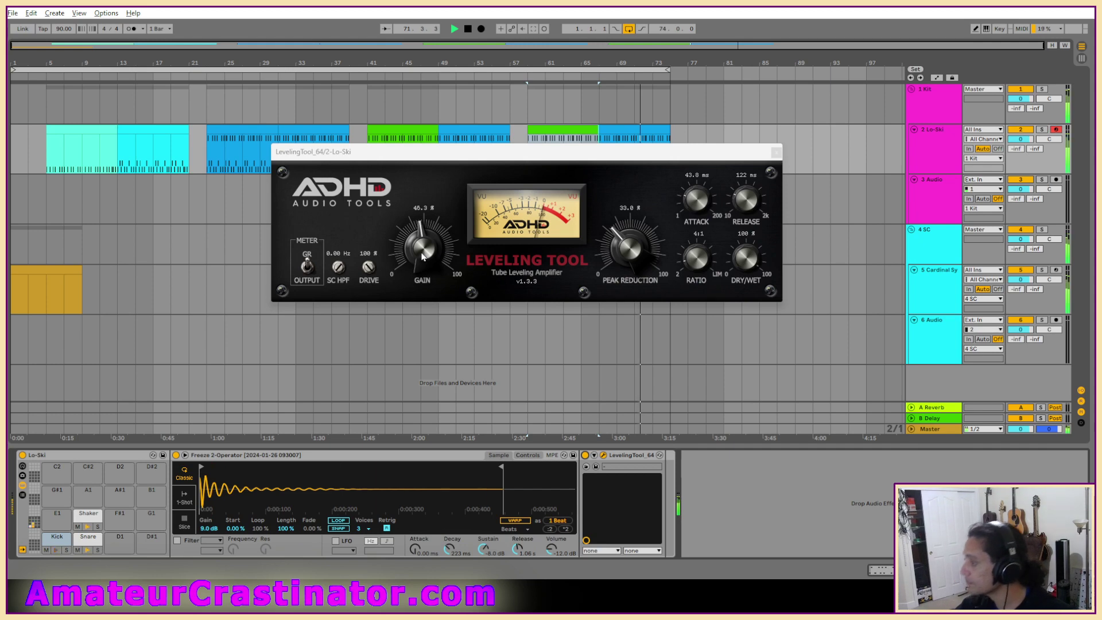
{"action": "scroll", "coordinate": [422, 257], "scroll_direction": "down", "scroll_amount": 3}
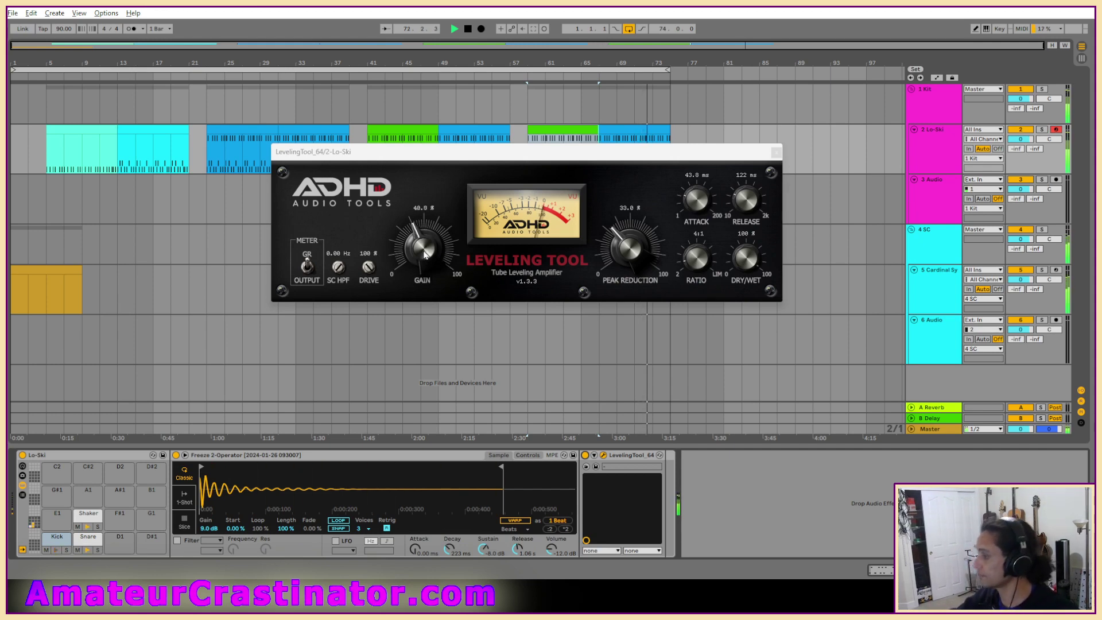
{"action": "scroll", "coordinate": [425, 255], "scroll_direction": "down", "scroll_amount": 1}
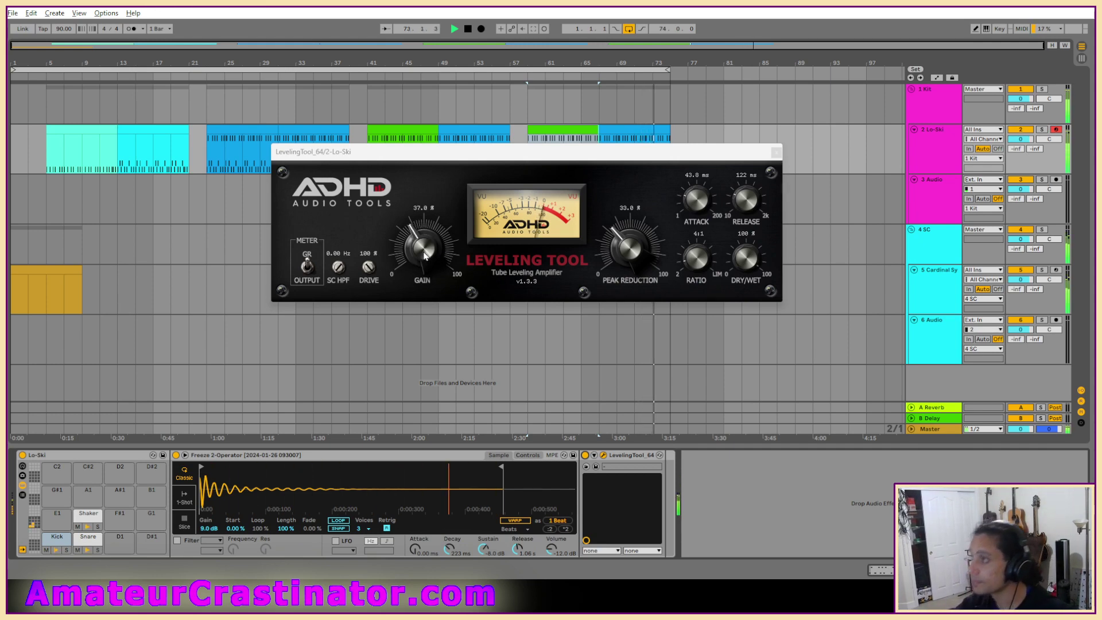
{"action": "scroll", "coordinate": [425, 258], "scroll_direction": "down", "scroll_amount": 1}
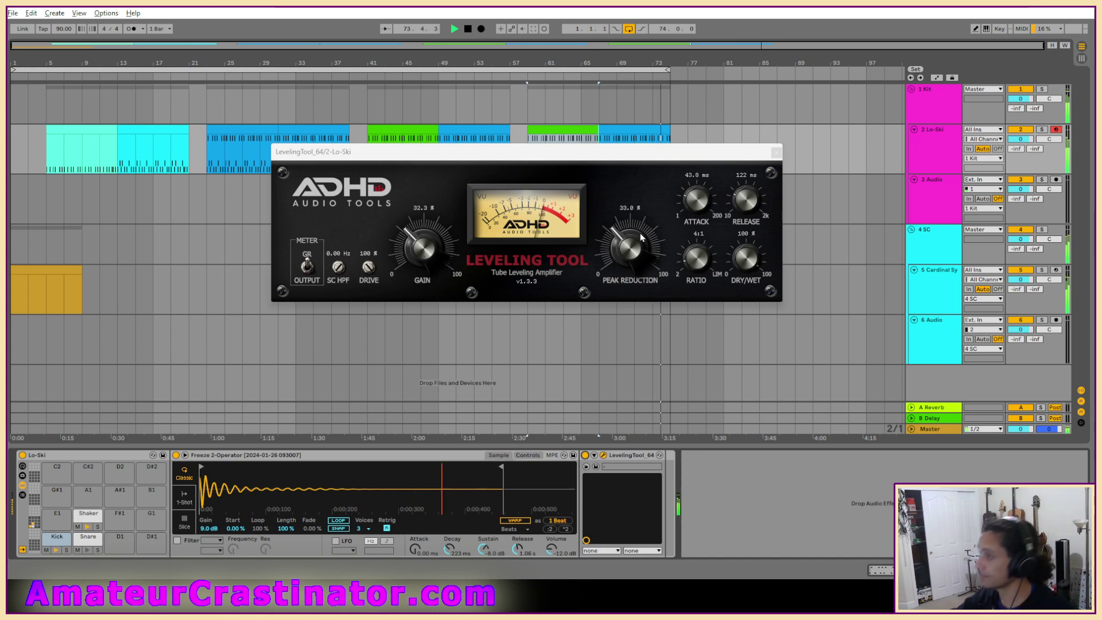
{"action": "left_click", "coordinate": [773, 158]}
Add a Saturator at the start of the Kit group's effects and set its curve to Sinoid Fold.
{"action": "left_click", "coordinate": [945, 114]}
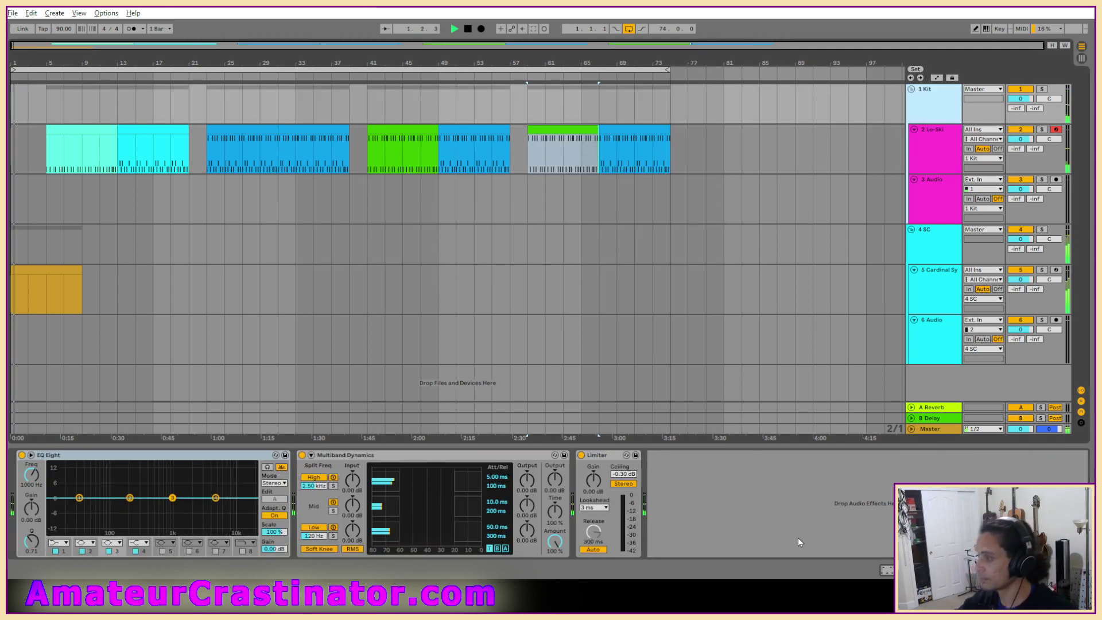
{"action": "left_click", "coordinate": [773, 511]}
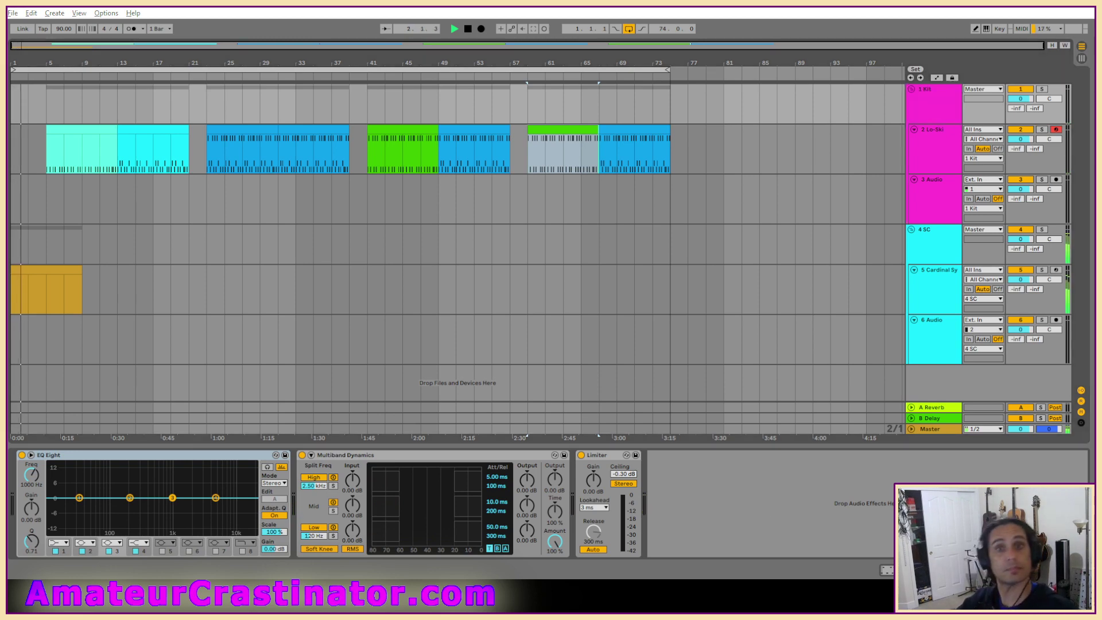
{"action": "mouse_move", "coordinate": [8, 477]}
{"action": "left_mouse_down"}
{"action": "mouse_move", "coordinate": [48, 481]}
{"action": "mouse_move", "coordinate": [25, 483]}
{"action": "left_mouse_up"}
{"action": "left_click", "coordinate": [76, 514]}
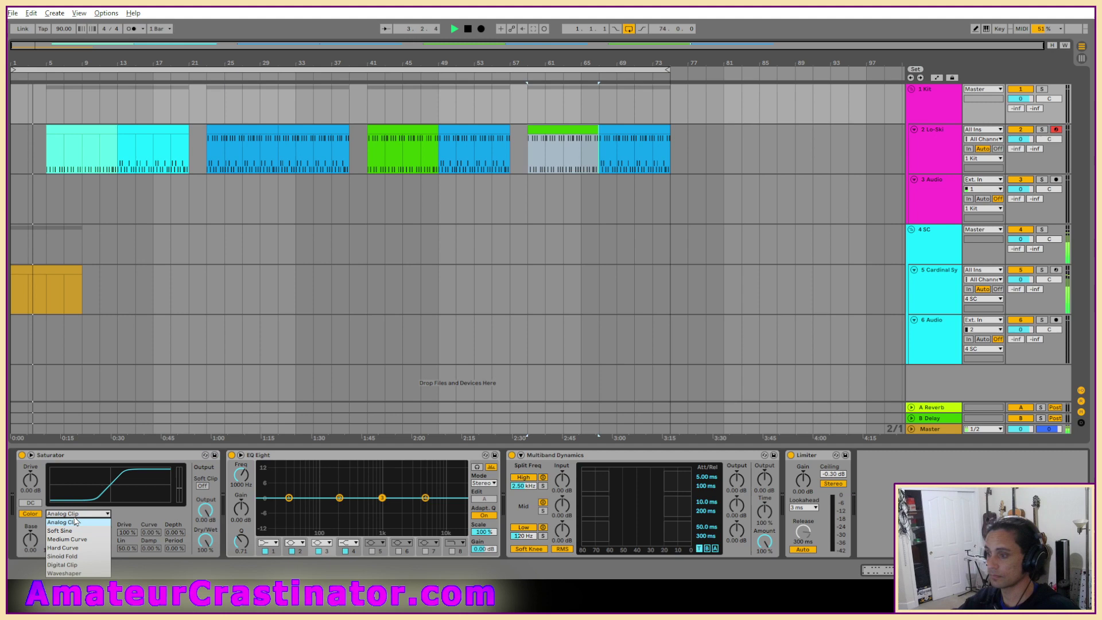
{"action": "left_click", "coordinate": [63, 556]}
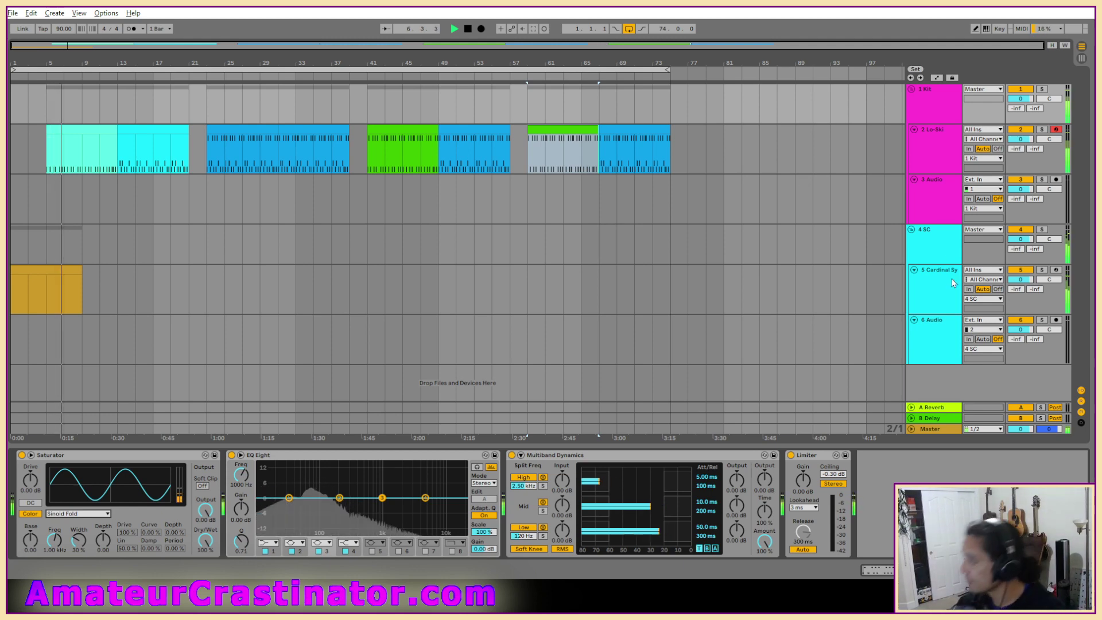
Insert a new MIDI track with Wavetable below the Cardinal Synth track.
{"action": "left_click", "coordinate": [927, 296]}
{"action": "left_click", "coordinate": [932, 341]}
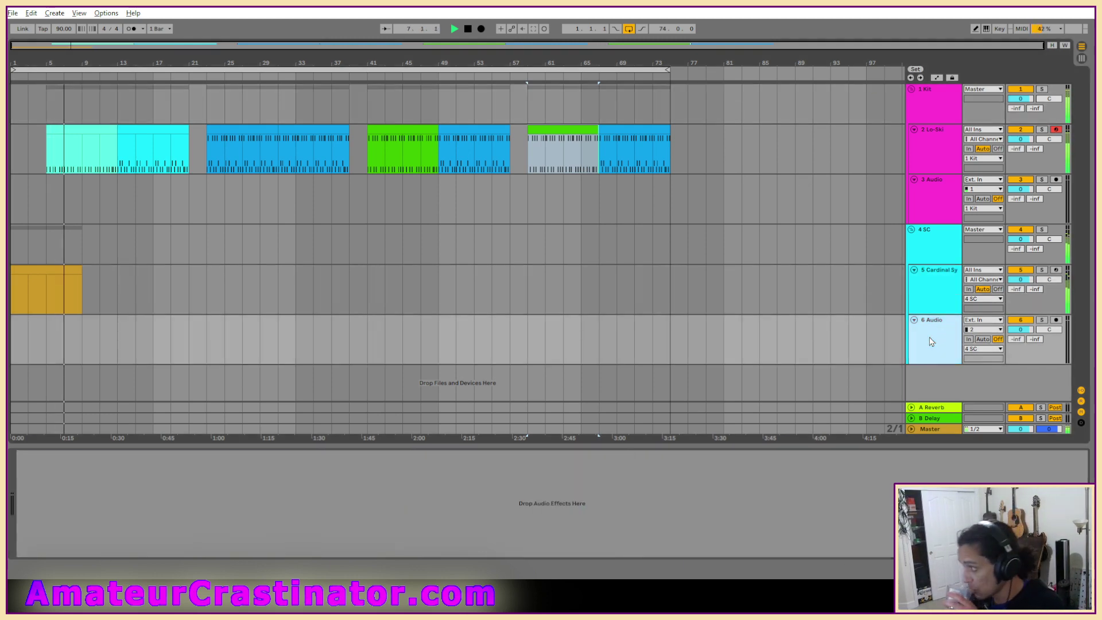
{"action": "left_click", "coordinate": [949, 297]}
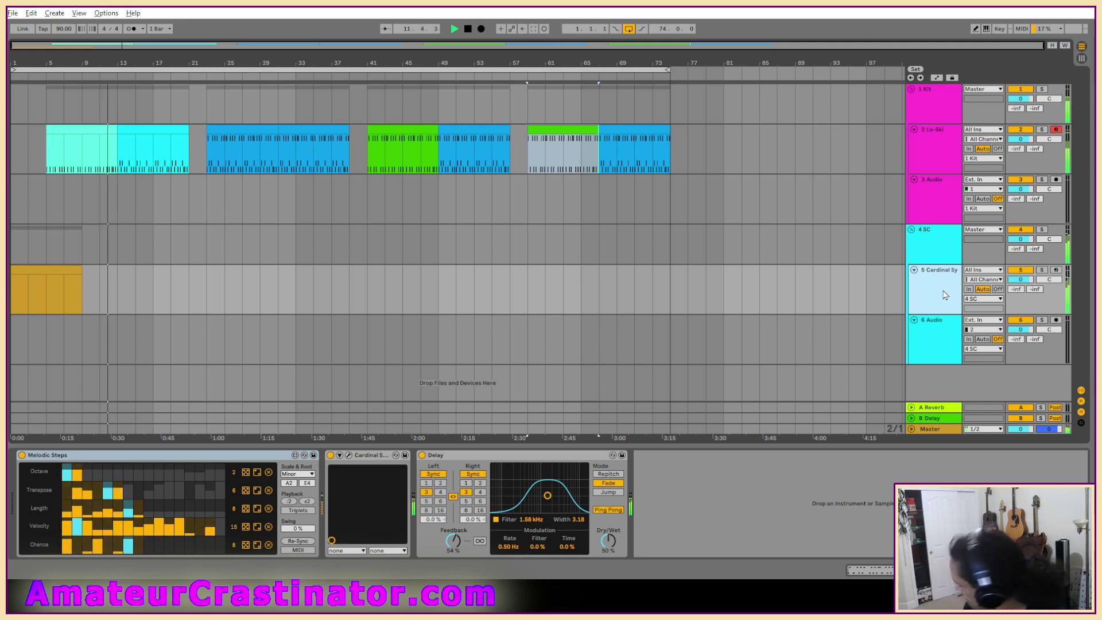
{"action": "key", "text": "alt+Tab"}
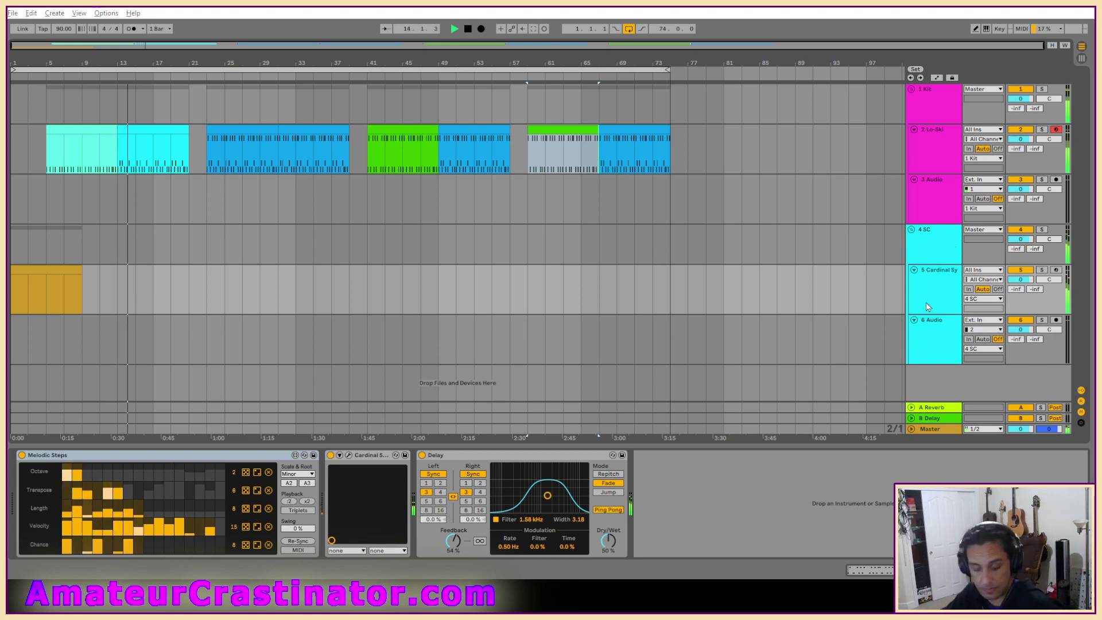
{"action": "key", "text": "ctrl+shift+t"}
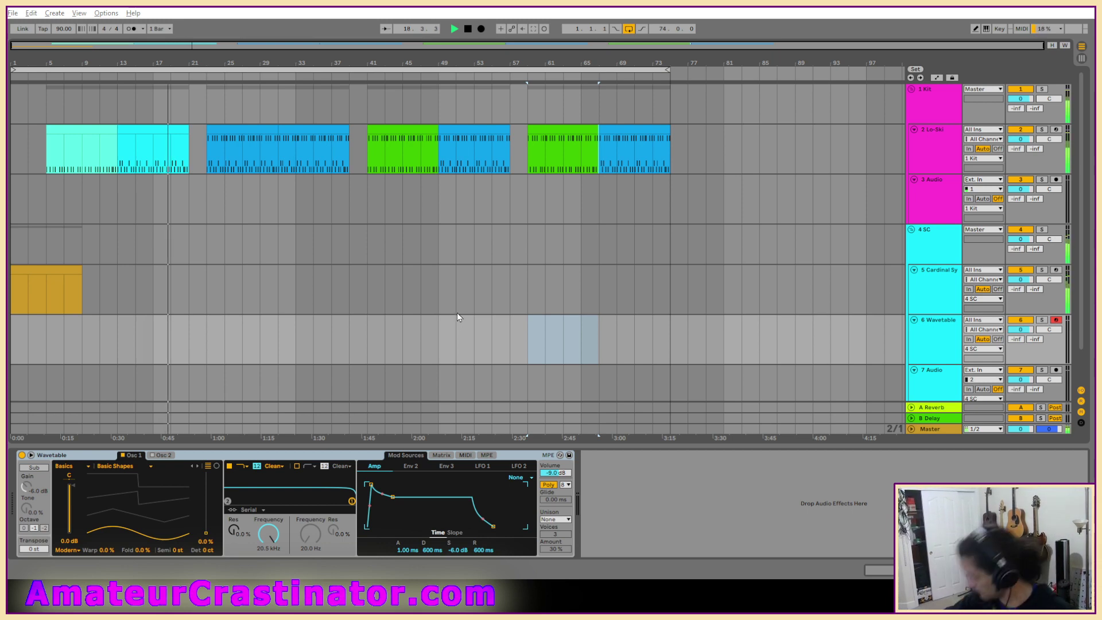
Set the 3 Audio track's input to 2-Lo-Ski, Post FX, and switch its monitoring to In.
{"action": "left_click", "coordinate": [944, 195]}
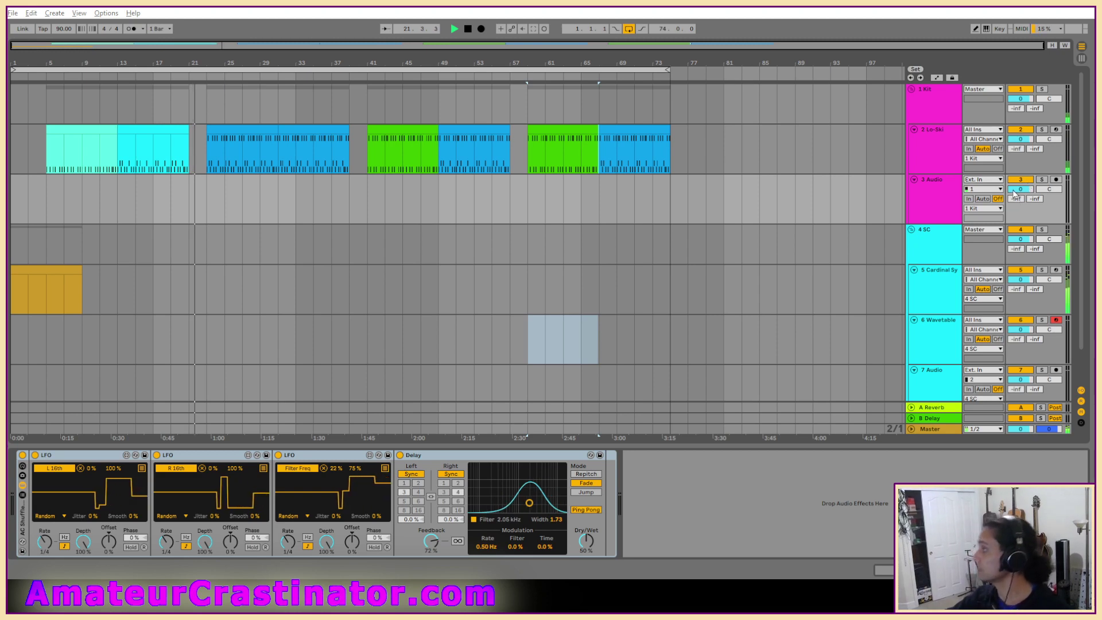
{"action": "left_click", "coordinate": [991, 180]}
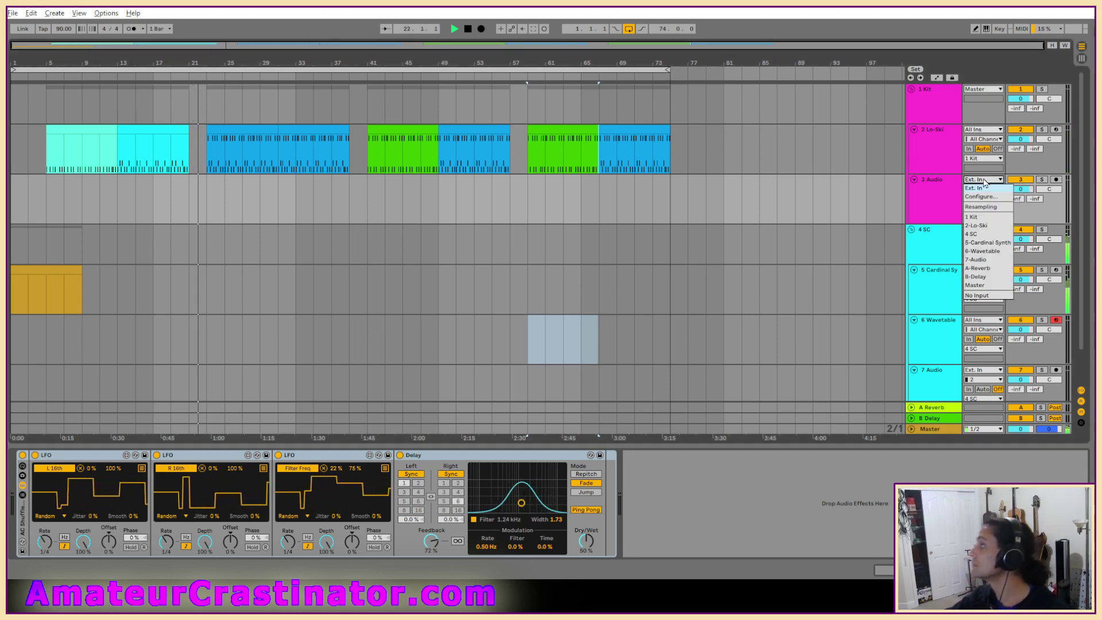
{"action": "left_click", "coordinate": [980, 226]}
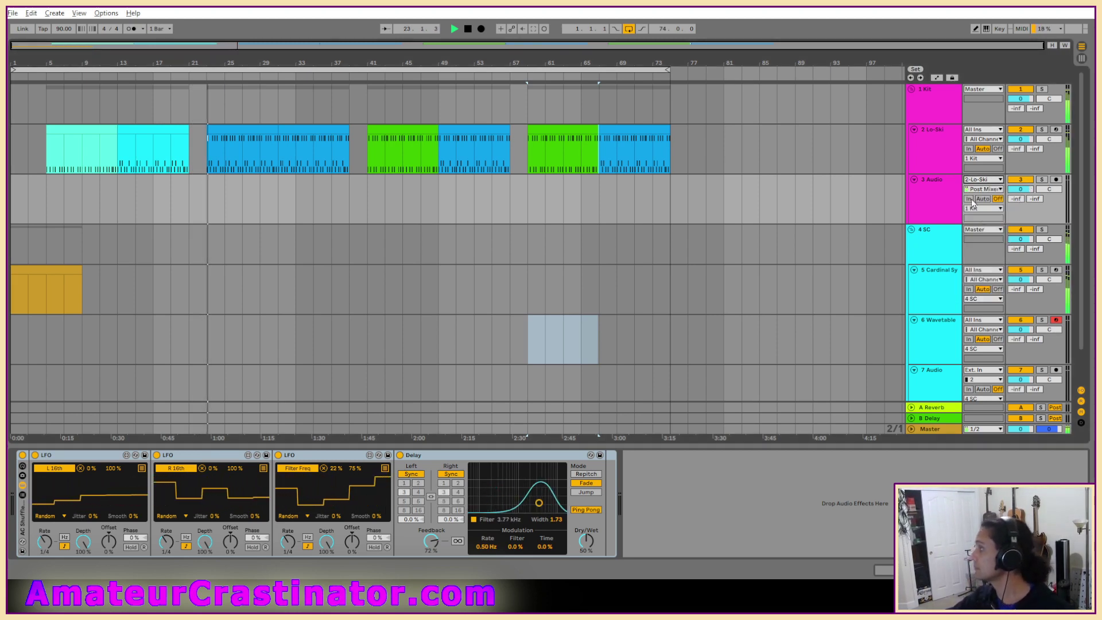
{"action": "left_click", "coordinate": [986, 189]}
{"action": "left_click", "coordinate": [1009, 201]}
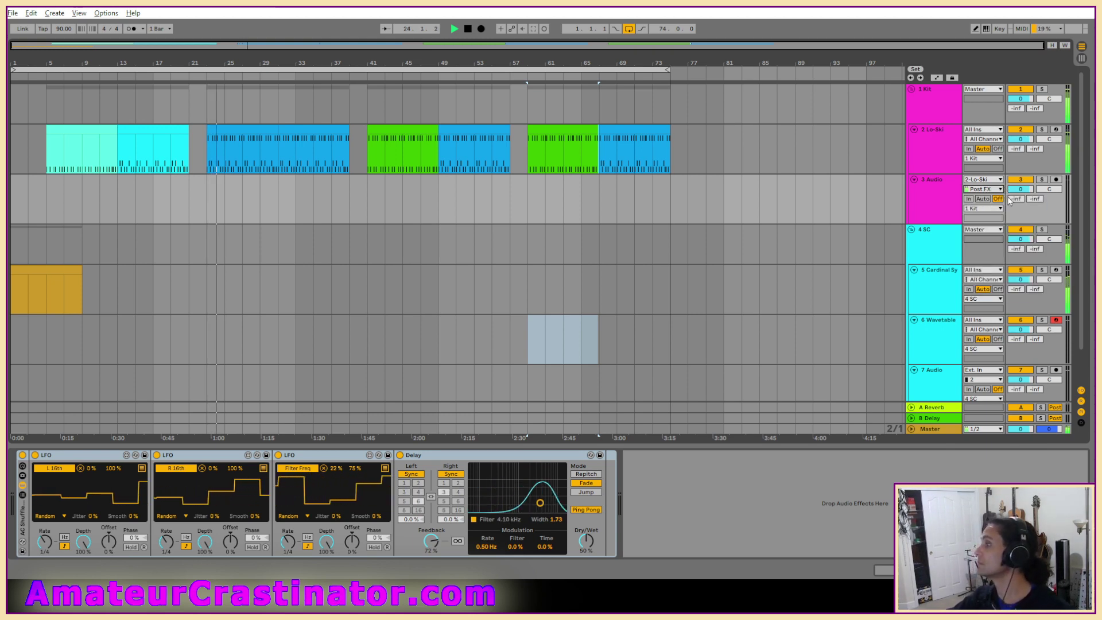
{"action": "left_click", "coordinate": [969, 199]}
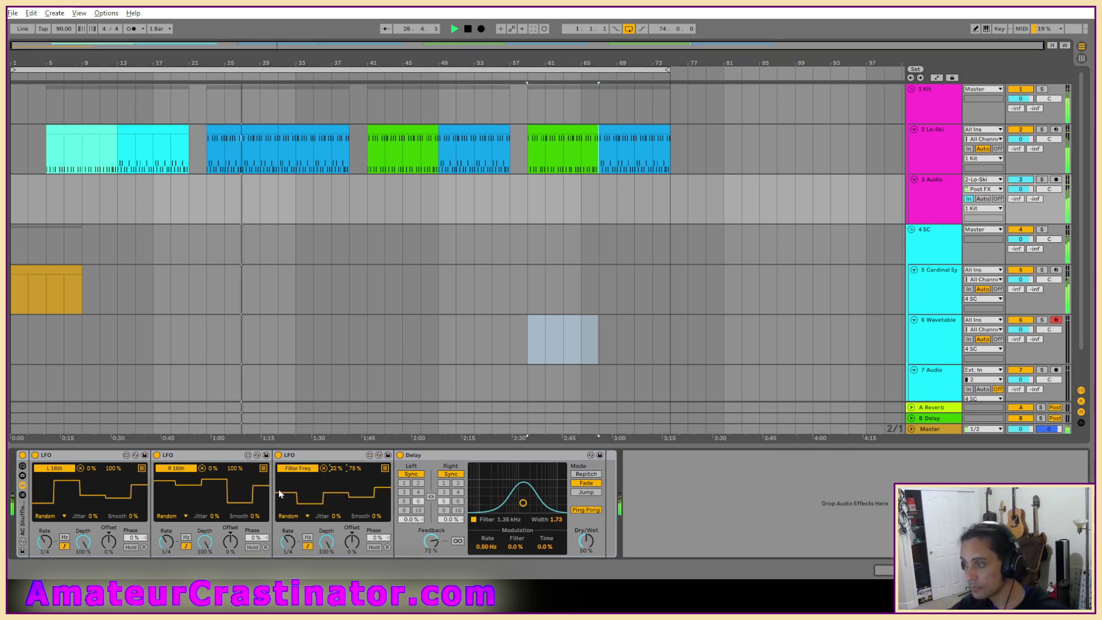
Set the 3 Audio track's Delay to 100% Dry/Wet and filter width 1.93, with the Filter Freq LFO minimum at 33%.
{"action": "left_click_drag", "start_coordinate": [594, 552], "coordinate": [593, 517]}
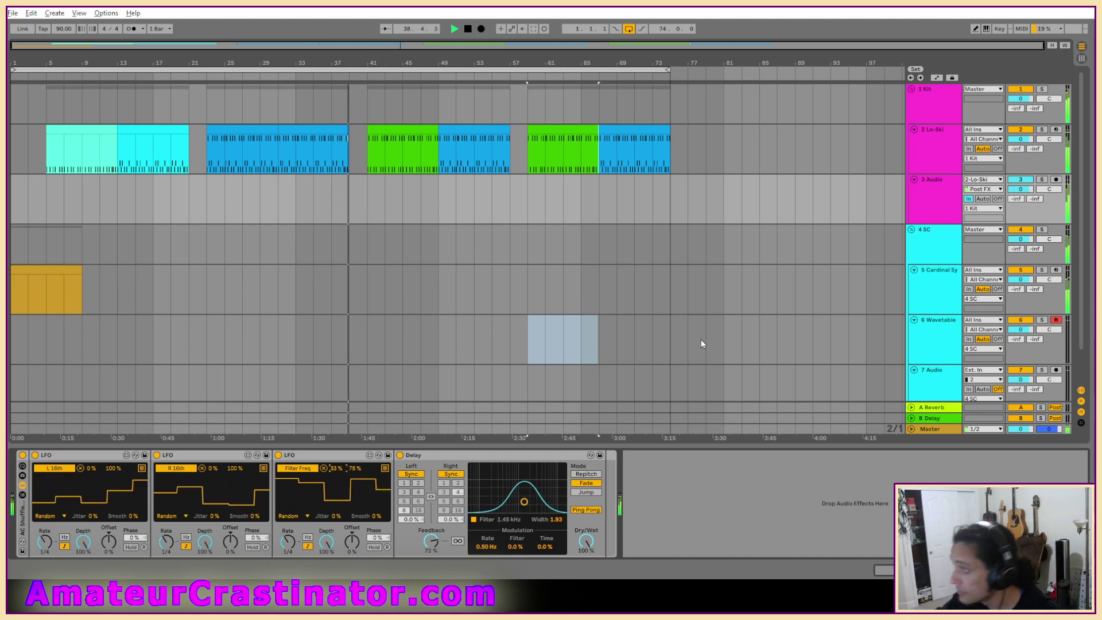
{"action": "left_click", "coordinate": [943, 208]}
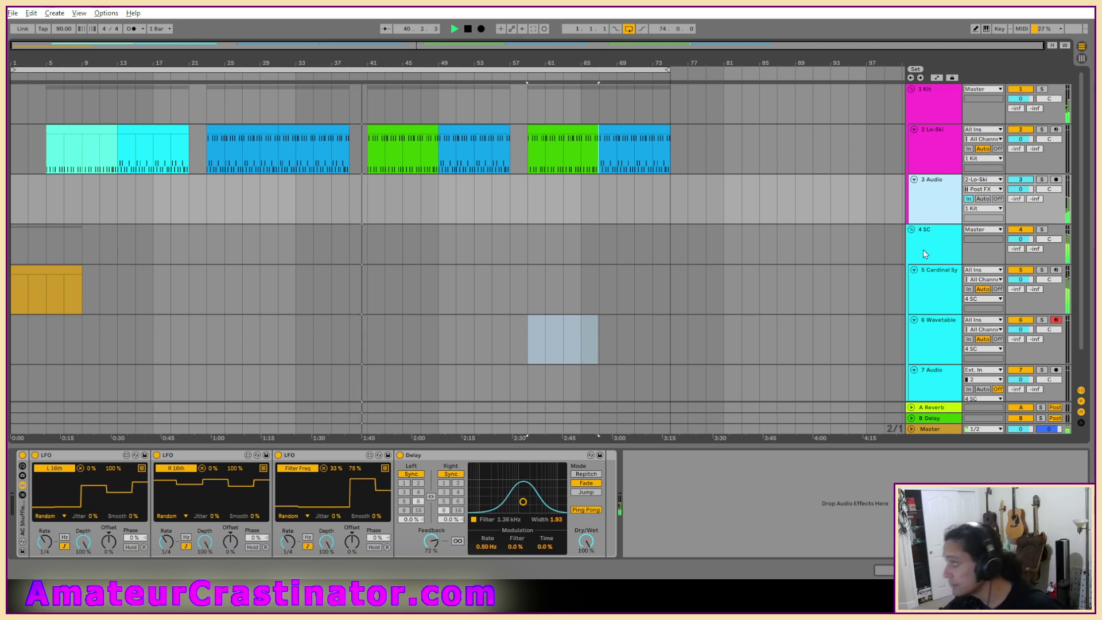
{"action": "left_click", "coordinate": [939, 356]}
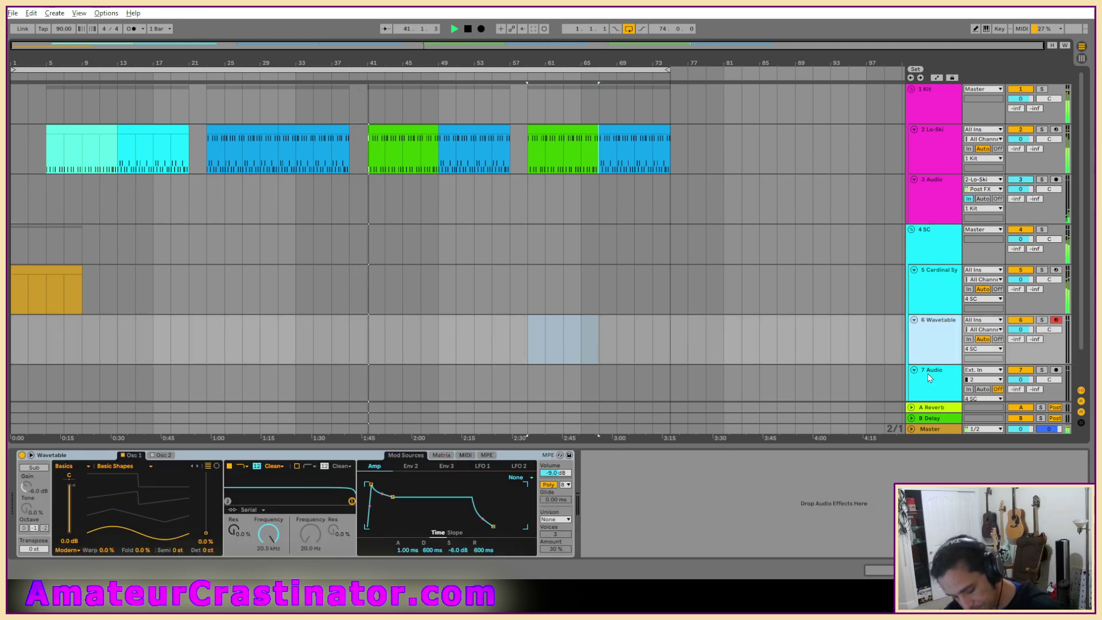
Set the Wavetable track's filter to 1.63 kHz with 26% resonance and place Melodic Steps in front of the instrument.
{"action": "left_click", "coordinate": [939, 289]}
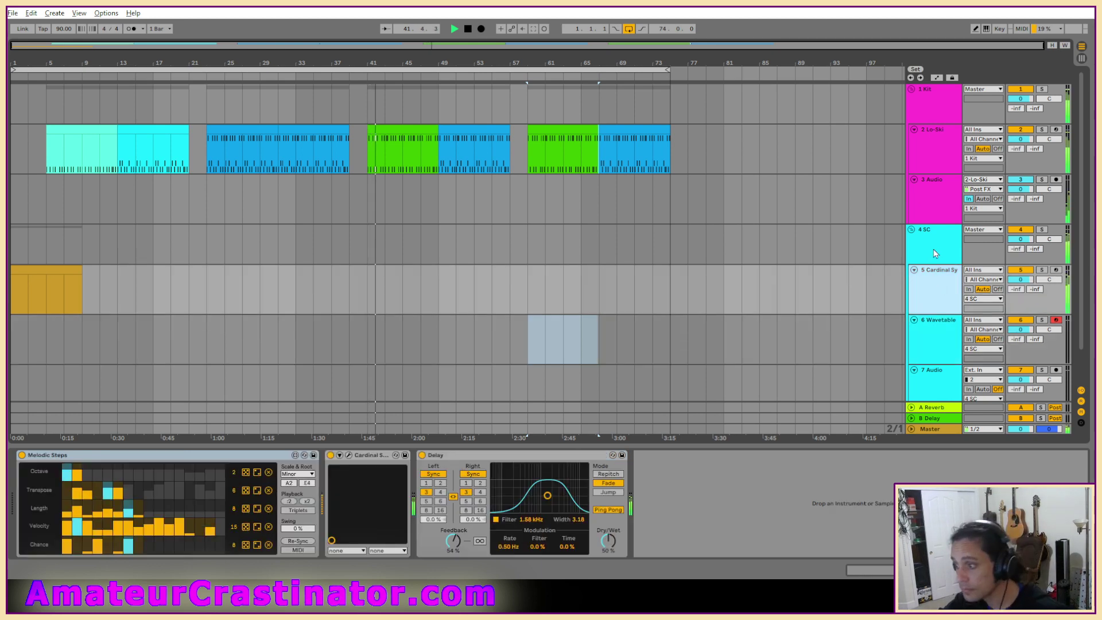
{"action": "left_click", "coordinate": [921, 342]}
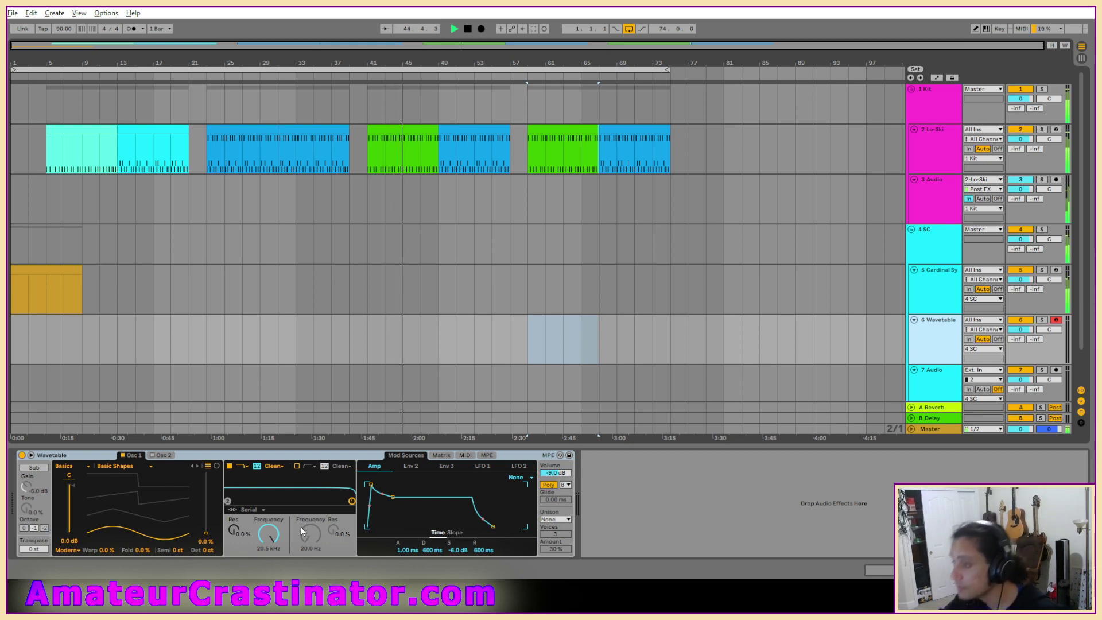
{"action": "left_click_drag", "start_coordinate": [268, 534], "coordinate": [268, 573]}
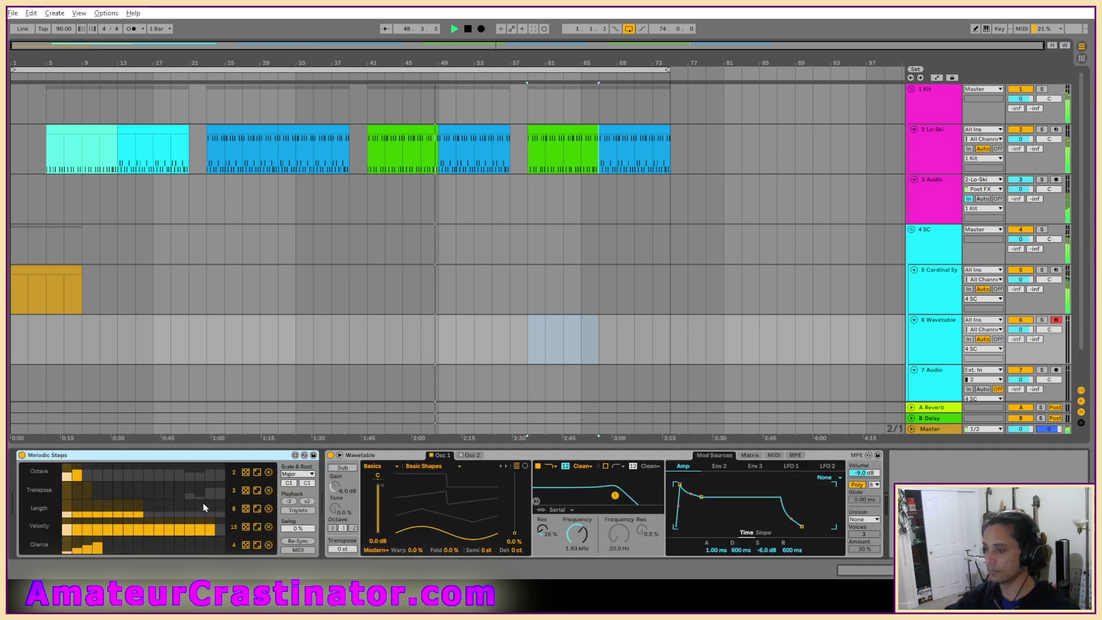
Set the root of Melodic Steps on the Wavetable track to E1 and its scale to Minor.
{"action": "left_click_drag", "start_coordinate": [292, 485], "coordinate": [291, 482]}
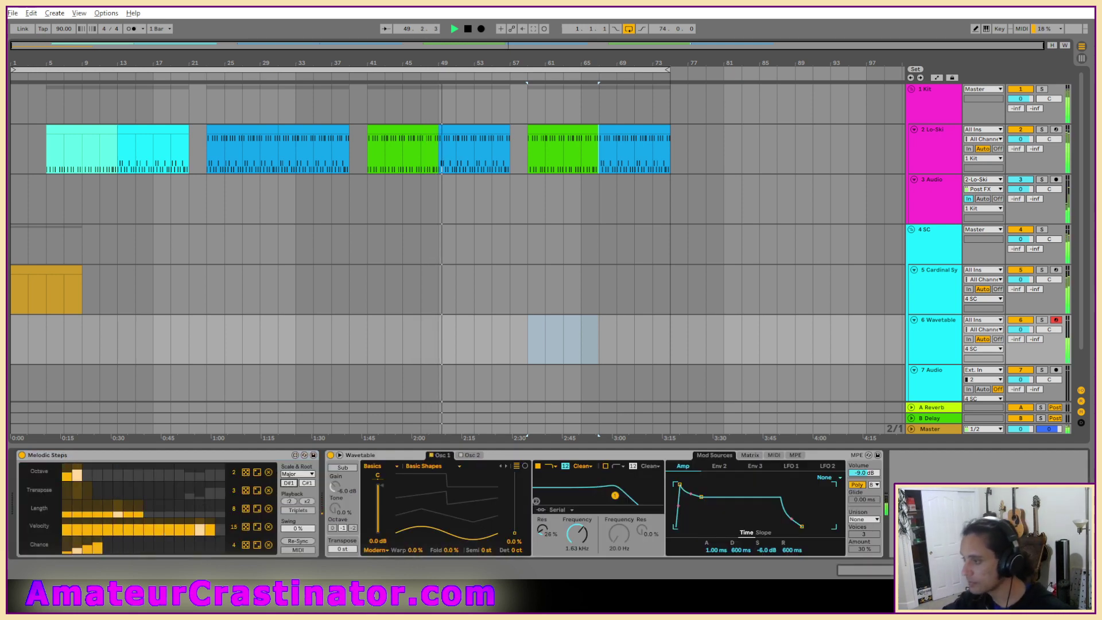
{"action": "left_click", "coordinate": [298, 474]}
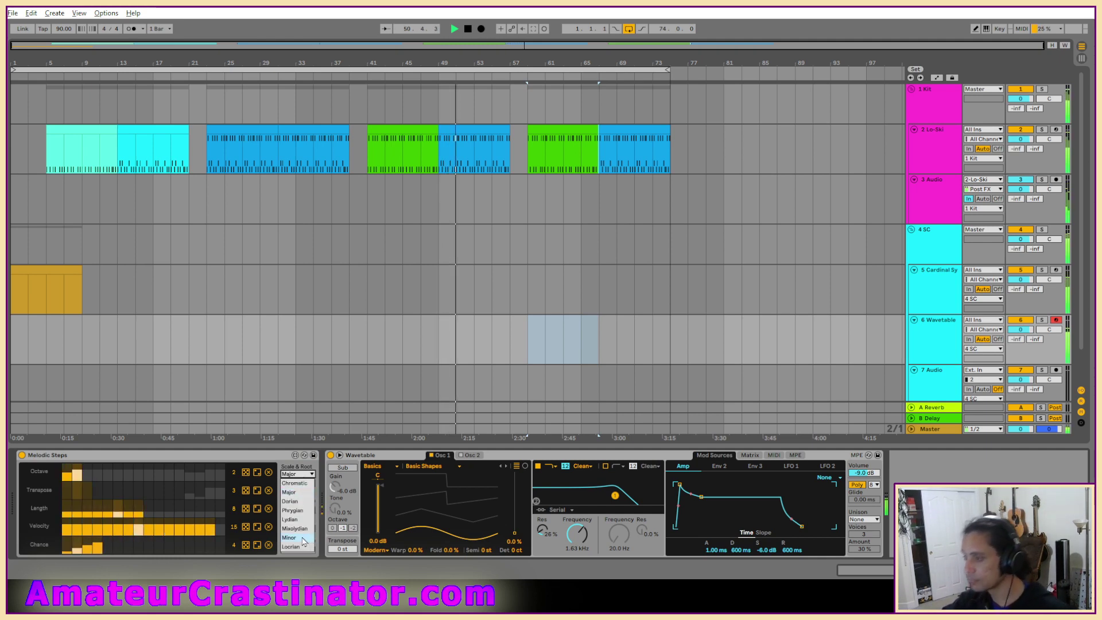
{"action": "left_click", "coordinate": [304, 540]}
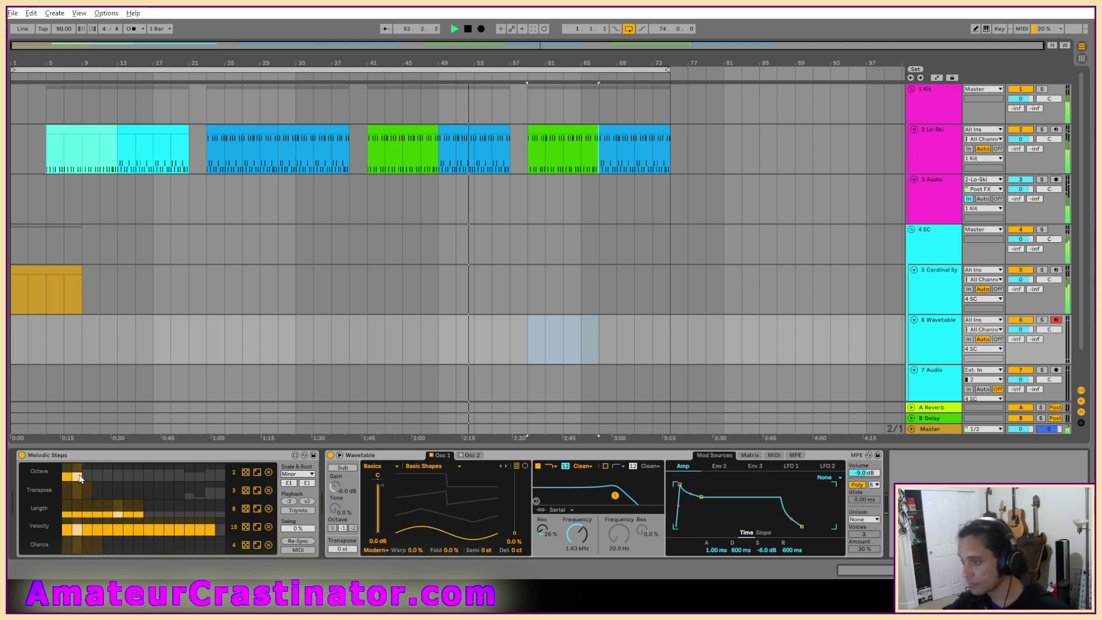
Lower Wavetable's filter frequency to 640 Hz and shape its Amp envelope with 147 ms decay, -20 dB sustain and 93.1 ms release.
{"action": "left_click_drag", "start_coordinate": [583, 534], "coordinate": [583, 554]}
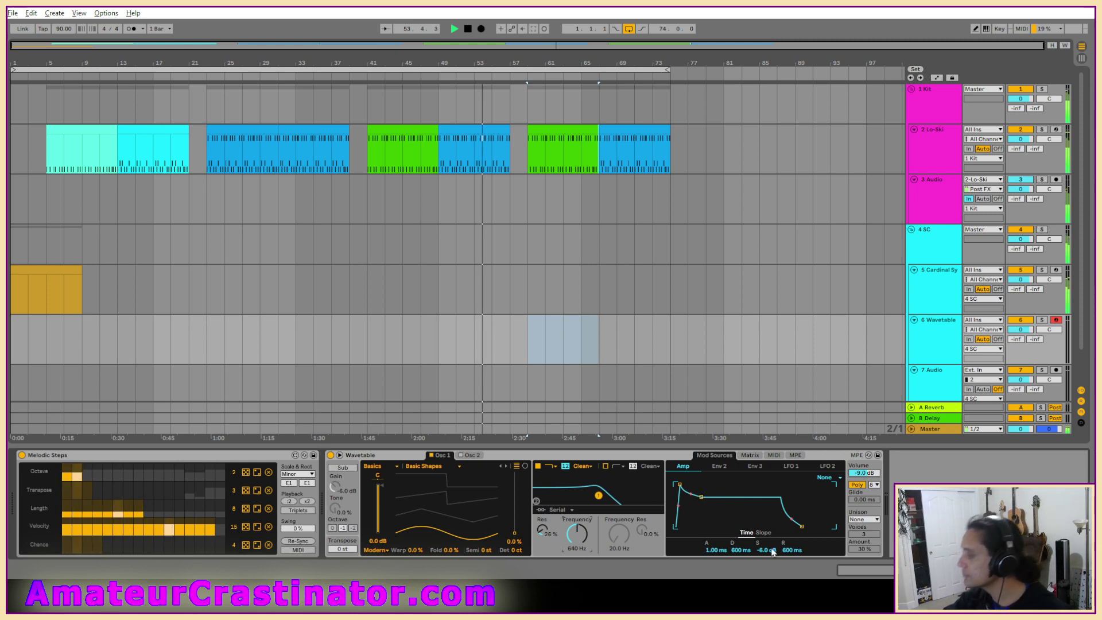
{"action": "left_click_drag", "start_coordinate": [767, 550], "coordinate": [791, 586]}
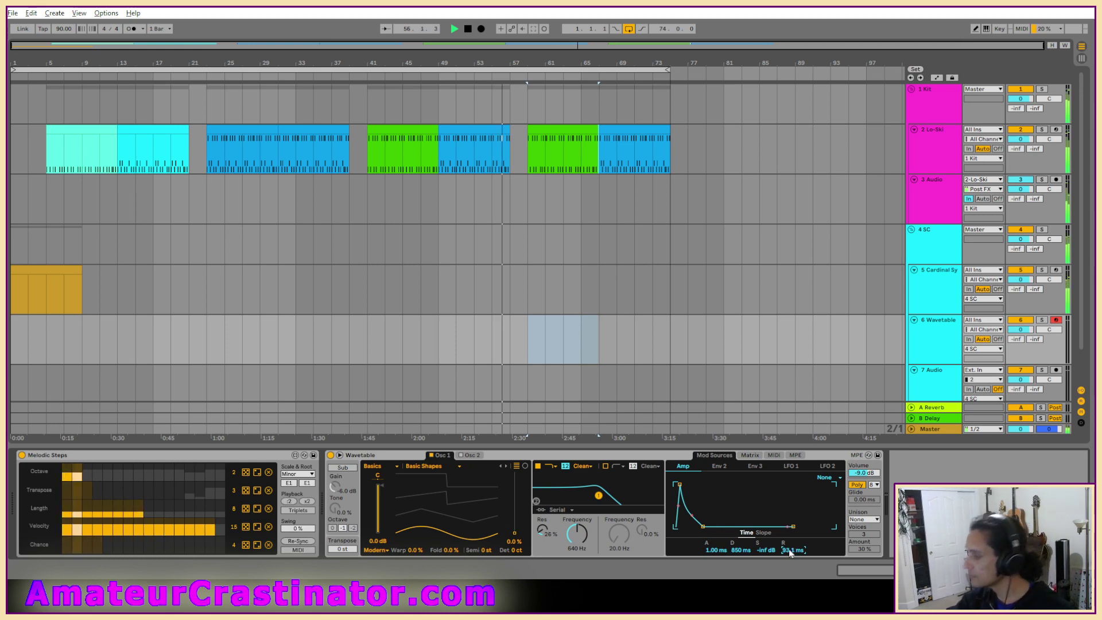
{"action": "left_click_drag", "start_coordinate": [766, 551], "coordinate": [735, 581]}
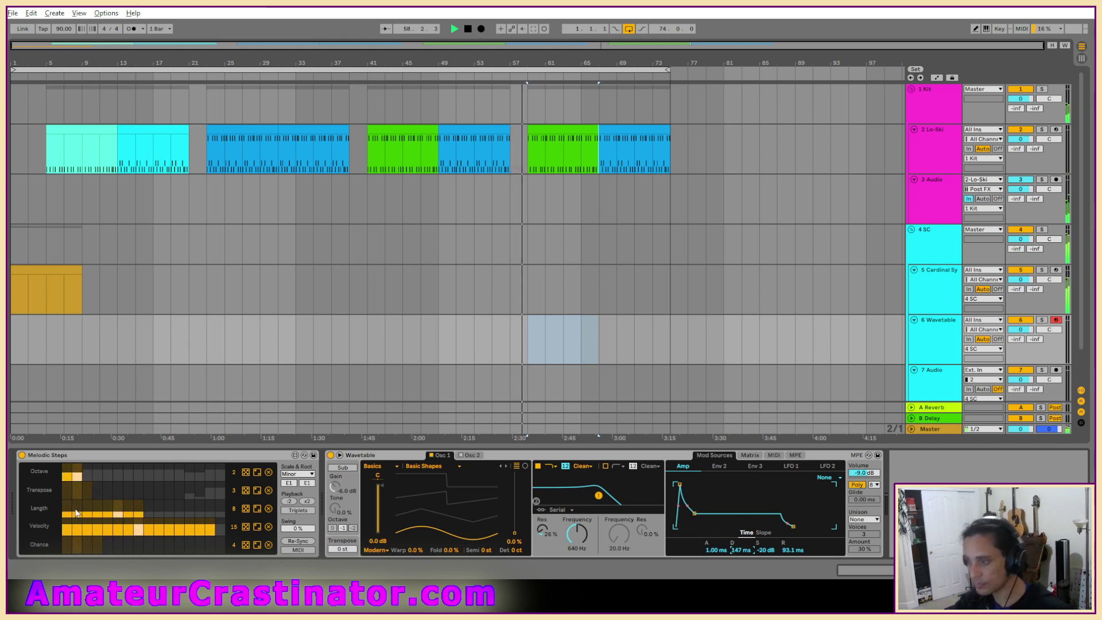
Vary the third to seventh Length steps in Melodic Steps, making the fourth the longest.
{"action": "left_click", "coordinate": [86, 517]}
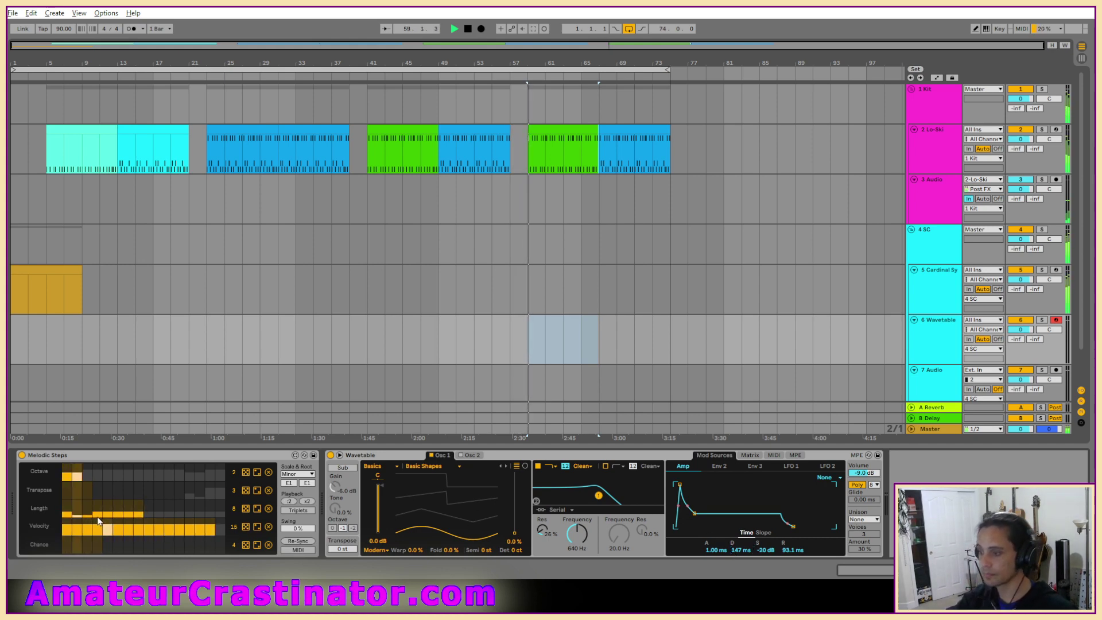
{"action": "left_click", "coordinate": [97, 510]}
{"action": "left_click", "coordinate": [107, 516]}
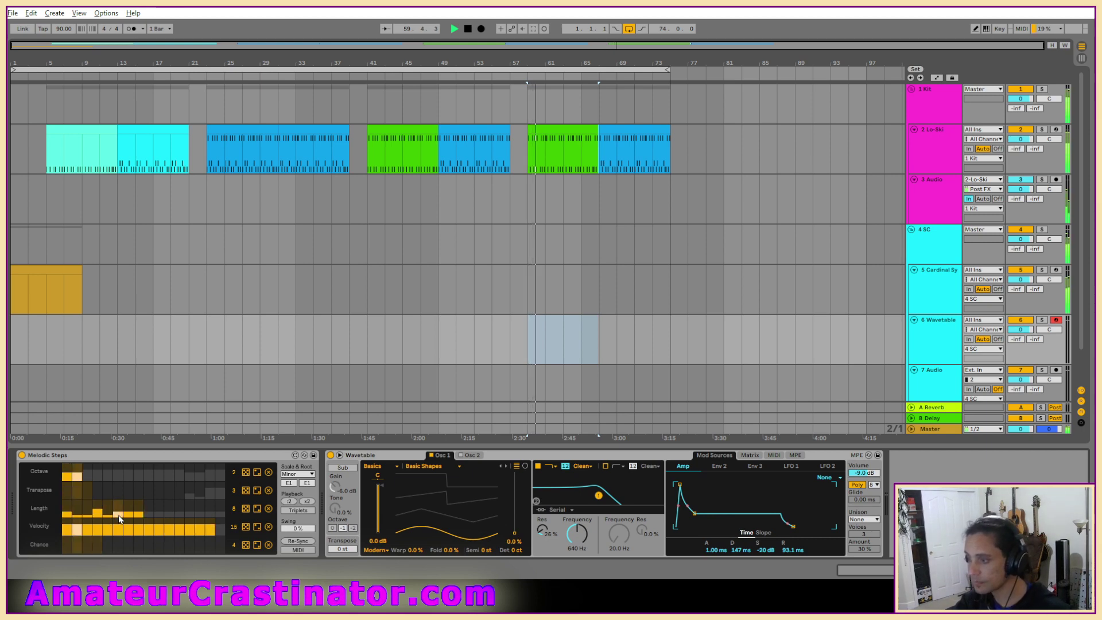
{"action": "left_click", "coordinate": [118, 510]}
{"action": "left_click", "coordinate": [128, 510]}
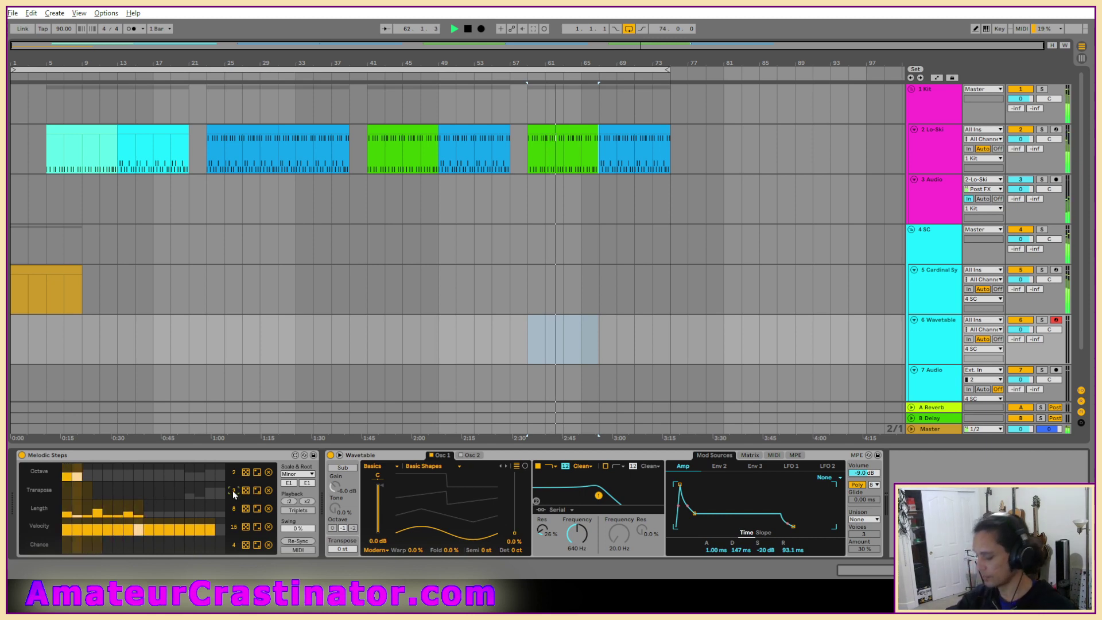
Extend the Transpose row to 7 steps, lower the root to D1, and raise the third and sixth Transpose steps.
{"action": "left_click_drag", "start_coordinate": [233, 490], "coordinate": [233, 476]}
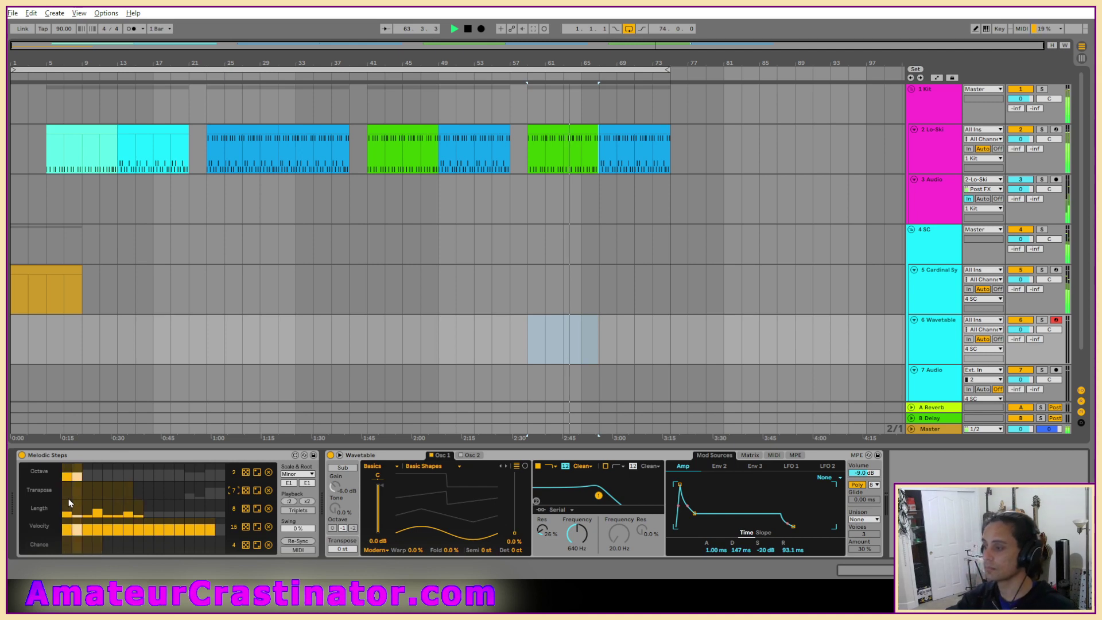
{"action": "left_click_drag", "start_coordinate": [289, 483], "coordinate": [288, 490]}
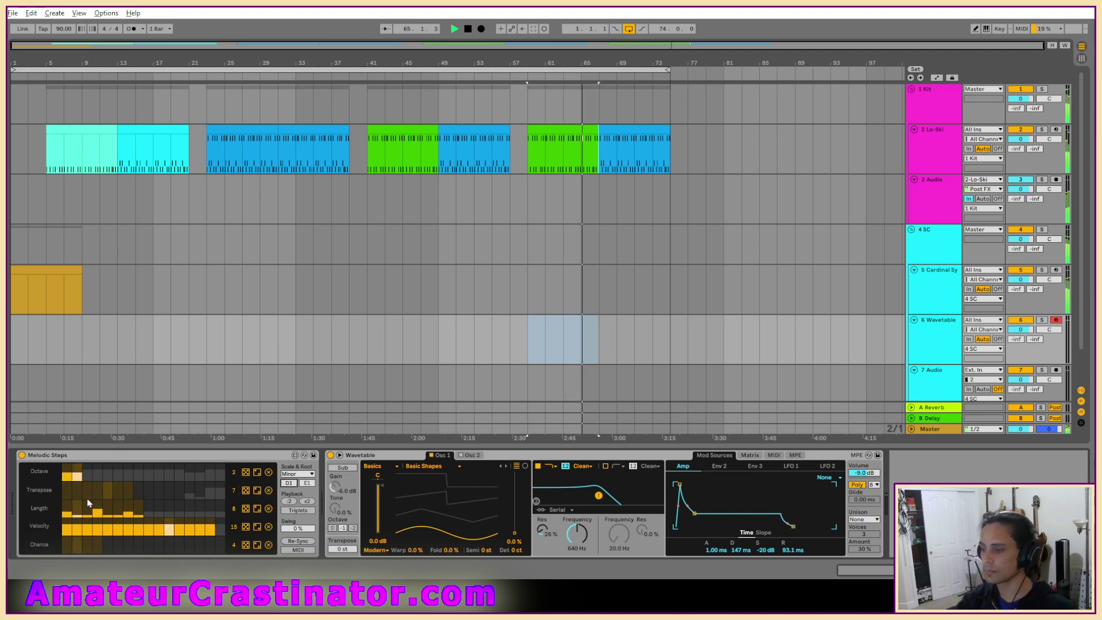
{"action": "left_click", "coordinate": [87, 498]}
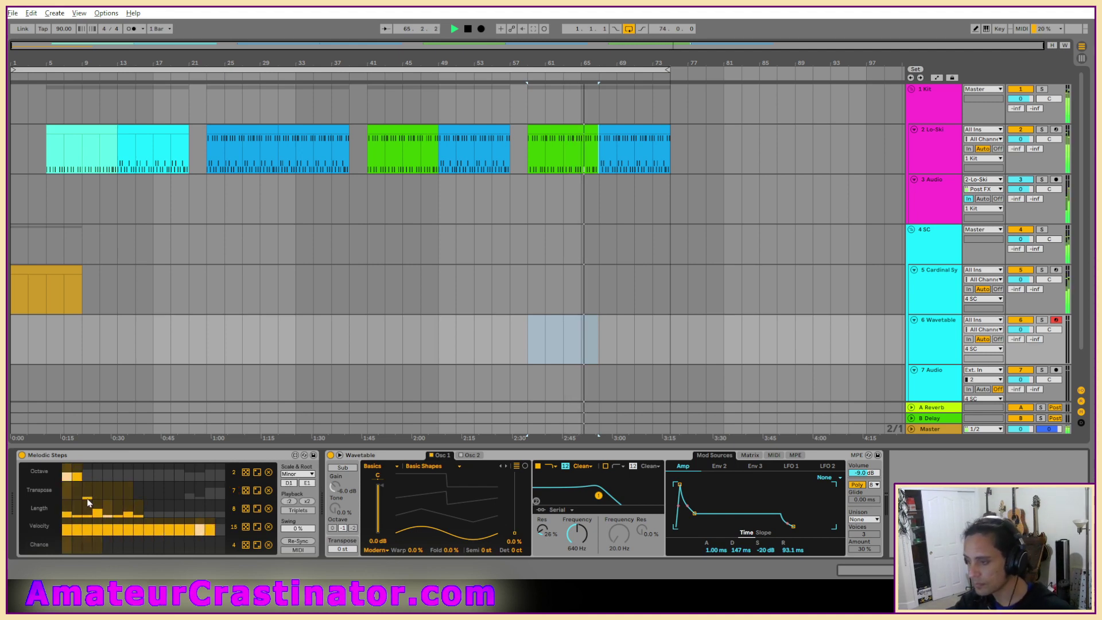
{"action": "left_click", "coordinate": [120, 489]}
{"action": "left_click_drag", "start_coordinate": [120, 492], "coordinate": [120, 491]}
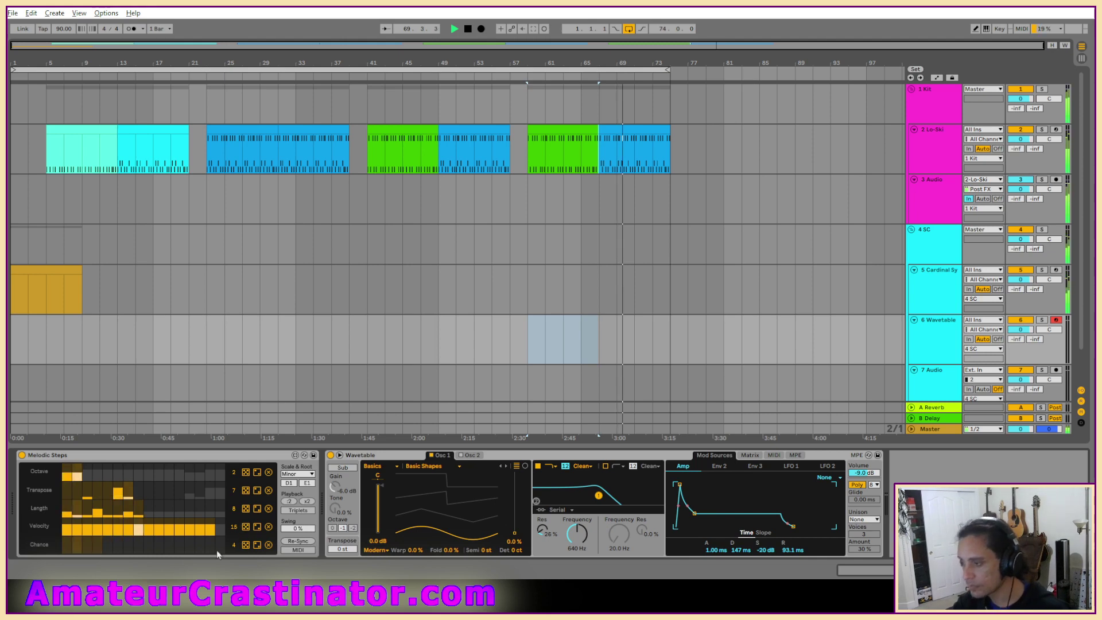
Extend the Chance row of Melodic Steps to 8 steps and draw varying probabilities across it.
{"action": "left_click_drag", "start_coordinate": [235, 545], "coordinate": [235, 534]}
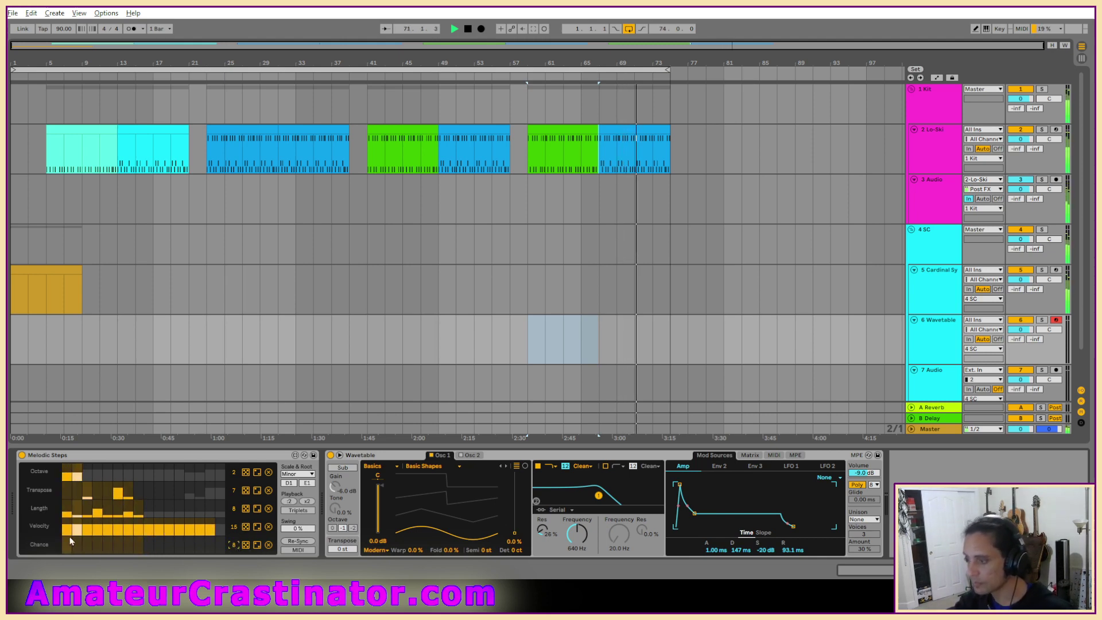
{"action": "mouse_move", "coordinate": [68, 547]}
{"action": "left_mouse_down"}
{"action": "mouse_move", "coordinate": [67, 532]}
{"action": "mouse_move", "coordinate": [100, 542]}
{"action": "mouse_move", "coordinate": [129, 534]}
{"action": "left_mouse_up"}
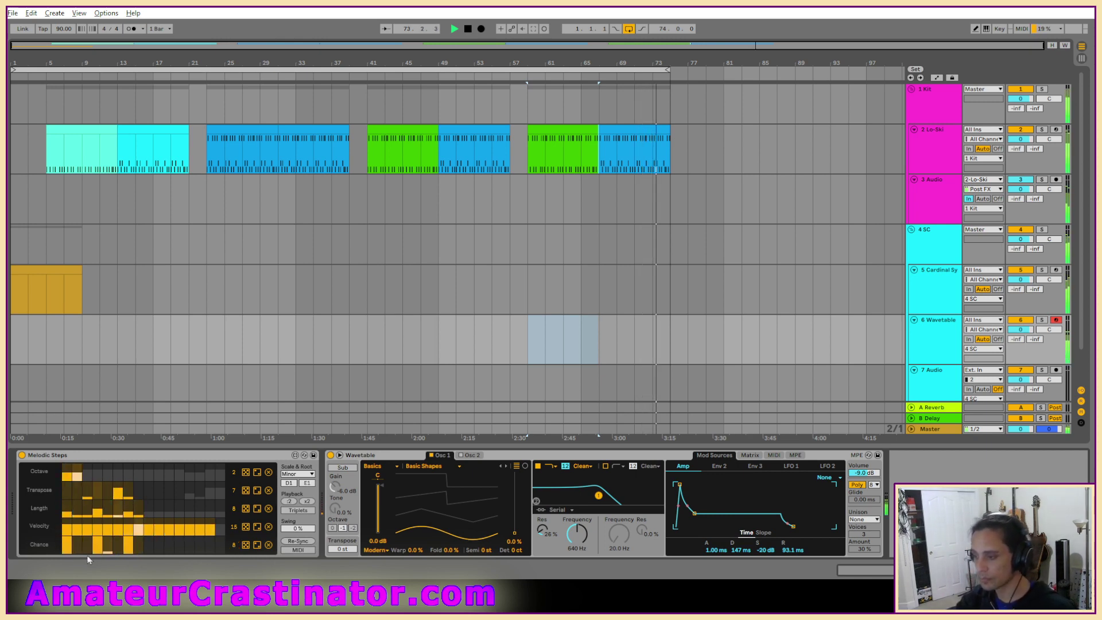
Set Wavetable's oscillator 1 position to 83%, Amp attack to 3.77 ms and filter frequency to 463 Hz.
{"action": "left_click_drag", "start_coordinate": [448, 531], "coordinate": [436, 501]}
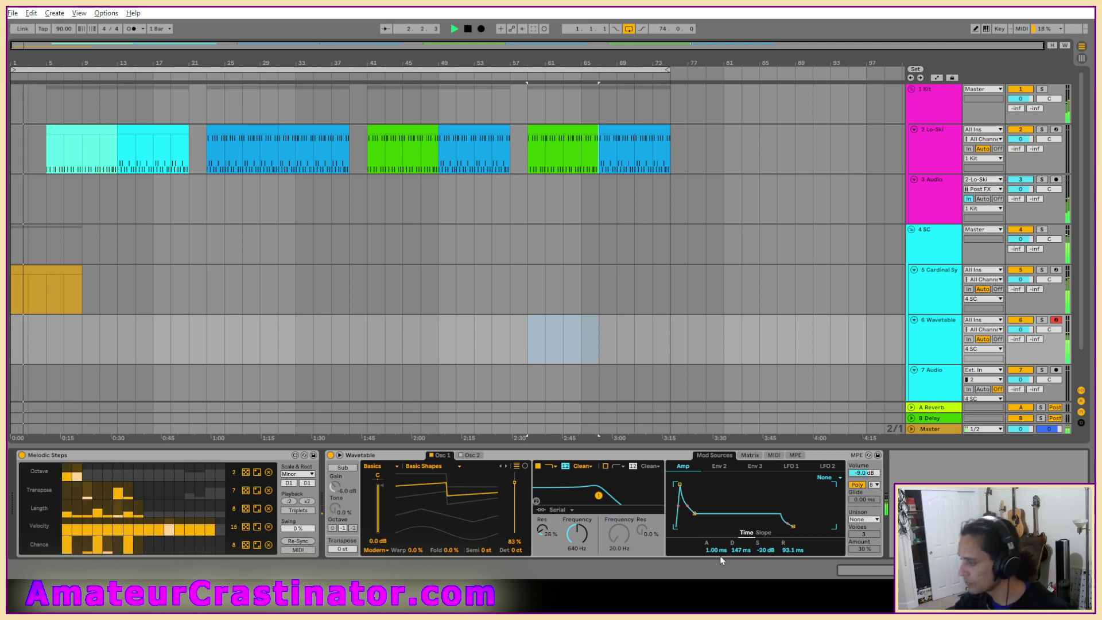
{"action": "left_click_drag", "start_coordinate": [717, 551], "coordinate": [717, 536]}
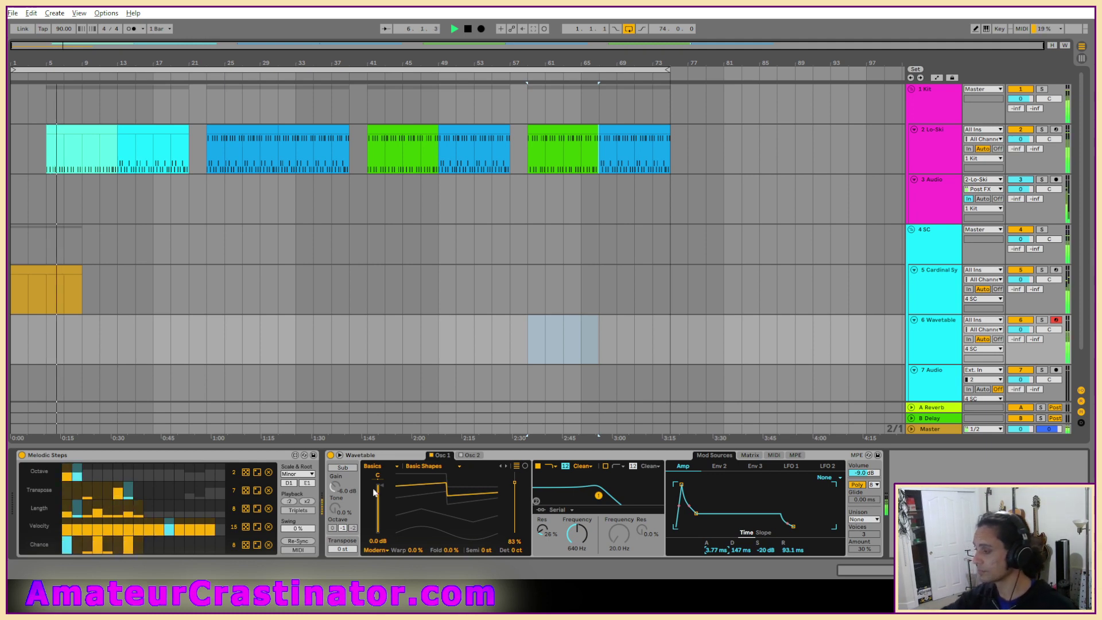
{"action": "mouse_move", "coordinate": [584, 534]}
{"action": "left_mouse_down"}
{"action": "mouse_move", "coordinate": [584, 518]}
{"action": "mouse_move", "coordinate": [585, 531]}
{"action": "left_mouse_up"}
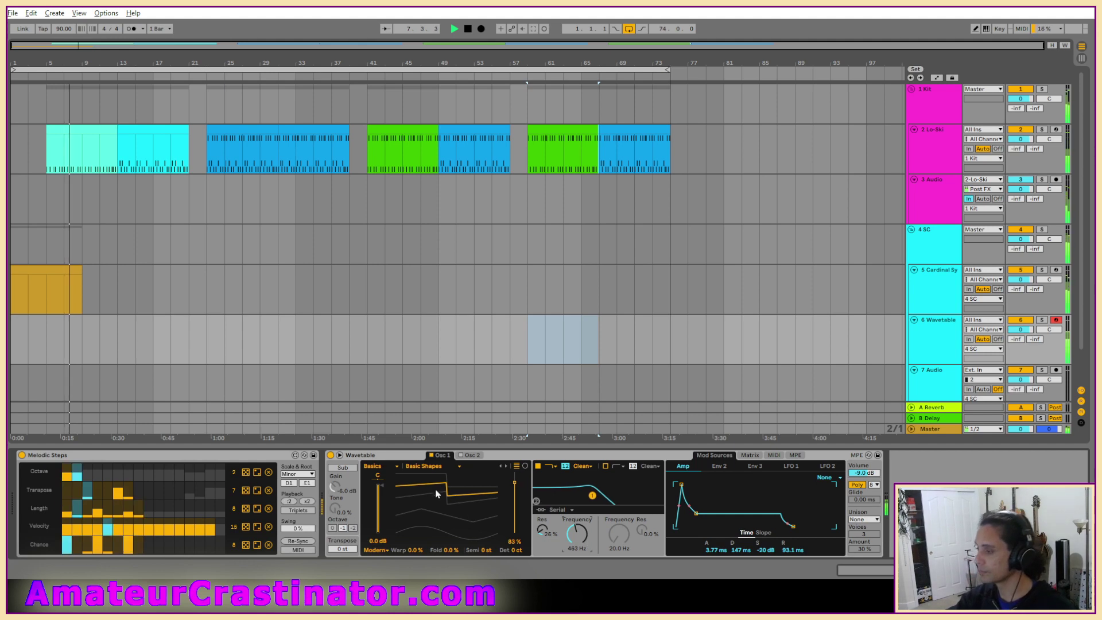
Change oscillator 1's wavetable to Sub 1 and set its wavetable position to 37%.
{"action": "left_click_drag", "start_coordinate": [435, 491], "coordinate": [467, 474]}
{"action": "left_click", "coordinate": [442, 468]}
{"action": "left_click", "coordinate": [441, 468]}
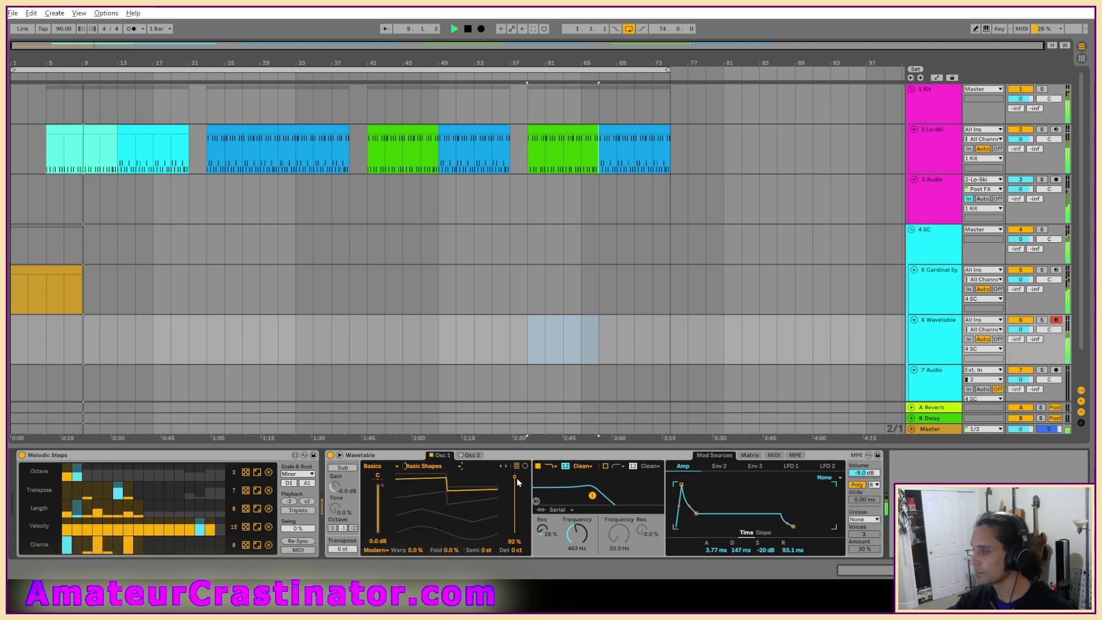
{"action": "left_click", "coordinate": [507, 468]}
{"action": "left_click", "coordinate": [507, 468]}
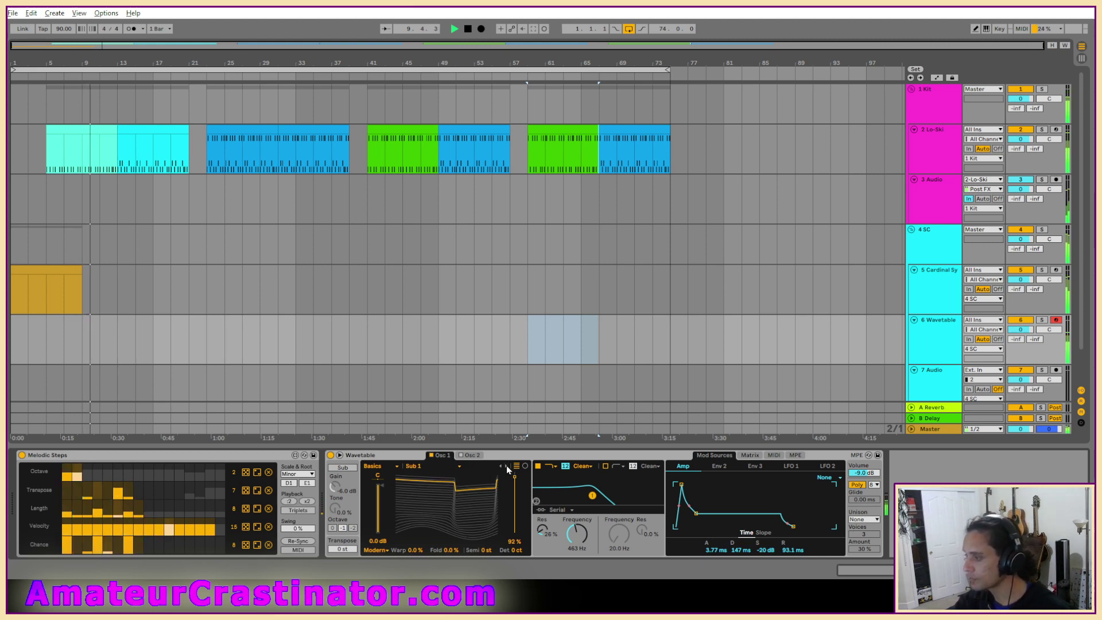
{"action": "mouse_move", "coordinate": [515, 477]}
{"action": "left_mouse_down"}
{"action": "mouse_move", "coordinate": [516, 512]}
{"action": "mouse_move", "coordinate": [515, 486]}
{"action": "left_mouse_up"}
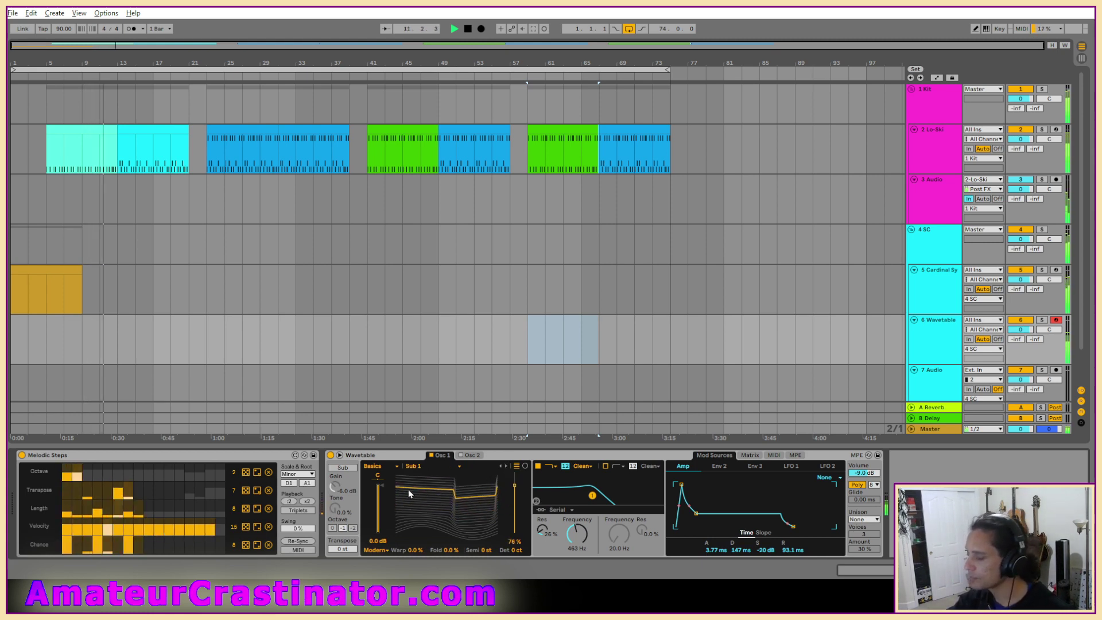
{"action": "left_click_drag", "start_coordinate": [409, 489], "coordinate": [409, 514]}
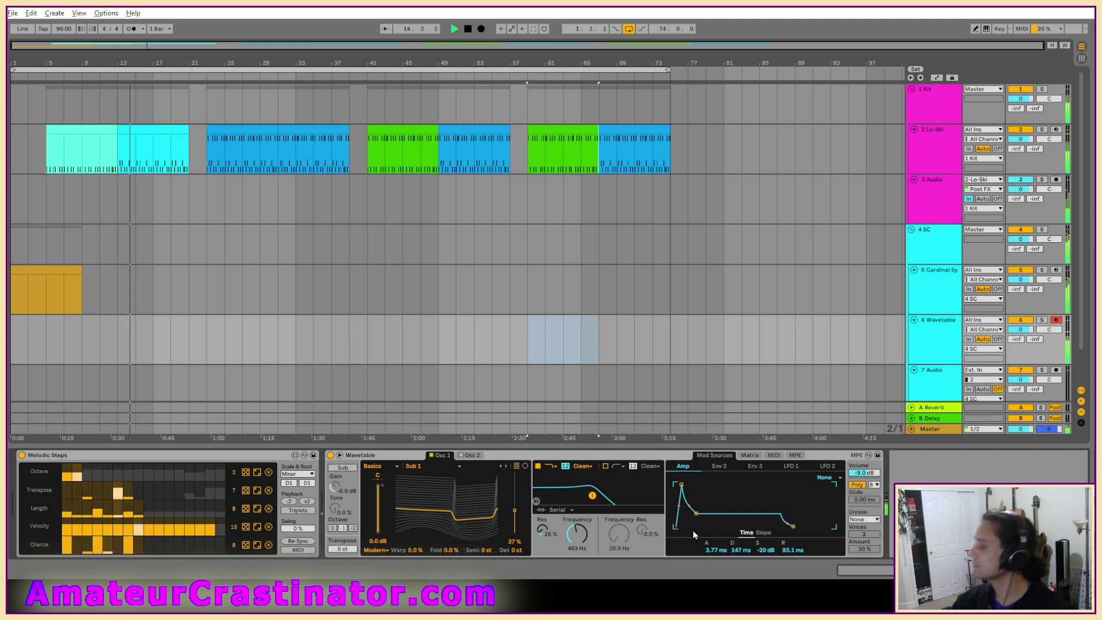
Shape Env 2 with a shorter decay and 0% sustain, and route it to Osc 1 Pos at -17 and to Osc 1 Warp.
{"action": "left_click", "coordinate": [719, 465]}
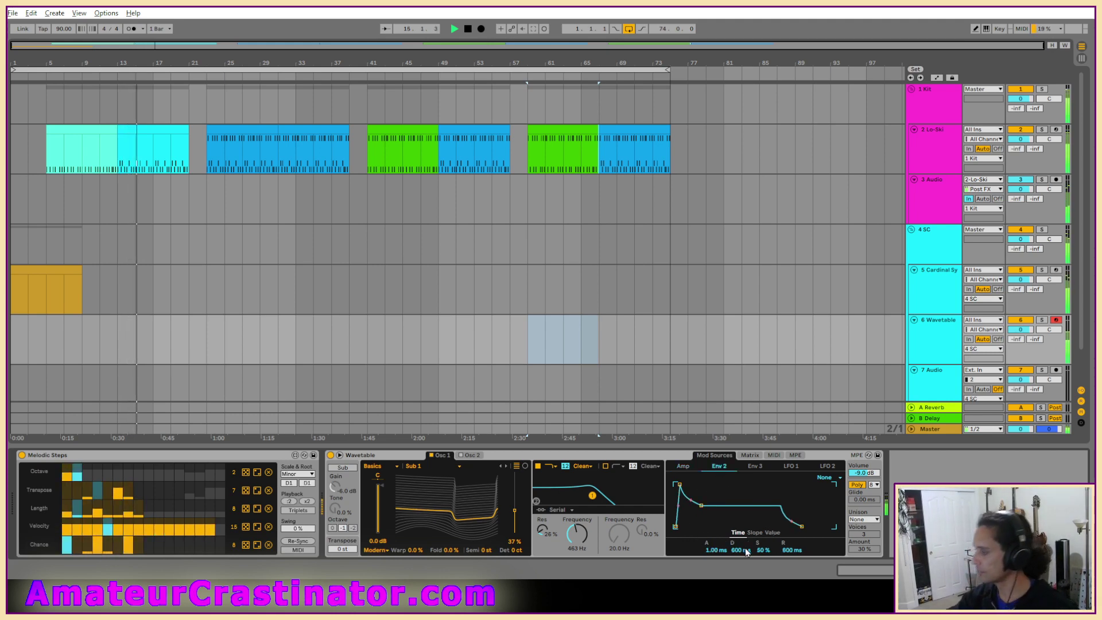
{"action": "left_click_drag", "start_coordinate": [762, 551], "coordinate": [745, 562]}
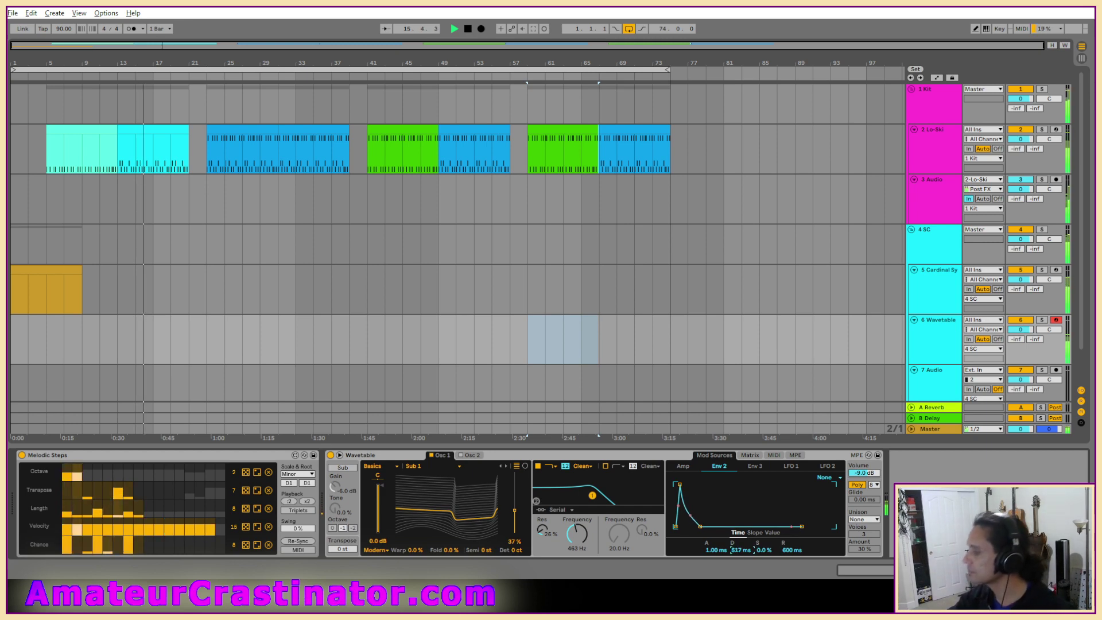
{"action": "left_click", "coordinate": [750, 455]}
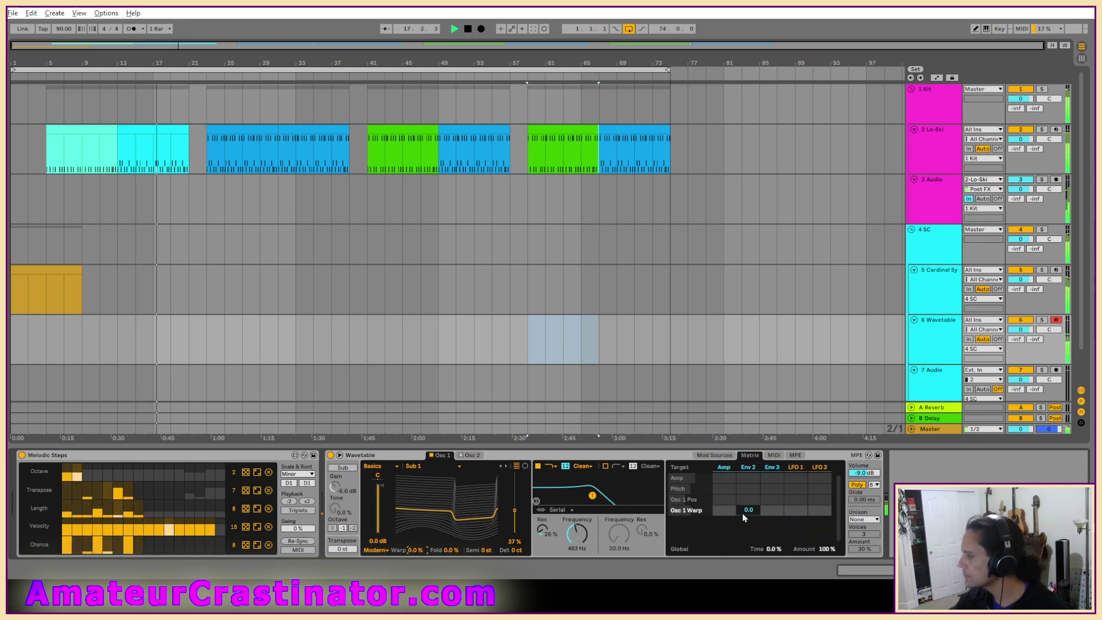
{"action": "left_click_drag", "start_coordinate": [743, 514], "coordinate": [748, 492]}
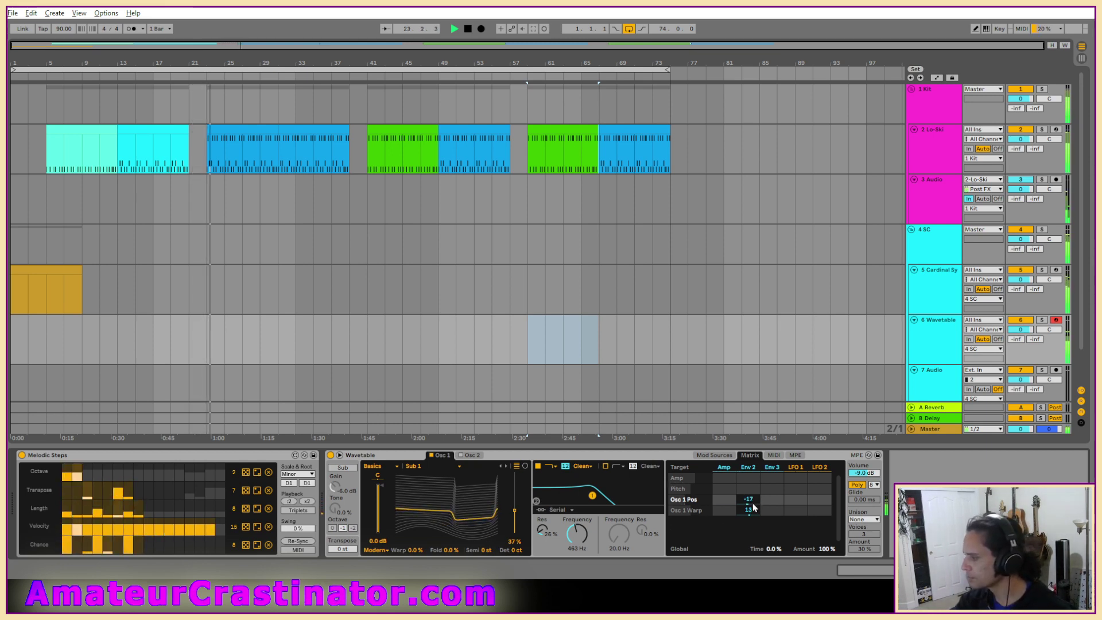
Shorten Env 2's decay further and set its modulation of Osc 1 Warp to 36.
{"action": "left_click", "coordinate": [748, 467]}
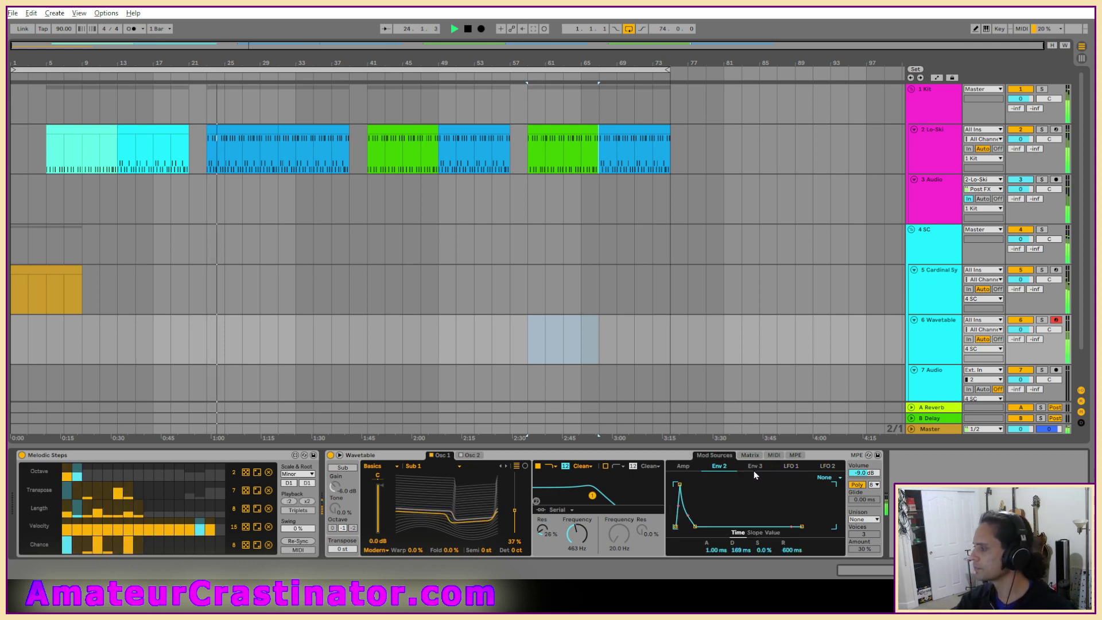
{"action": "left_click_drag", "start_coordinate": [741, 550], "coordinate": [741, 564]}
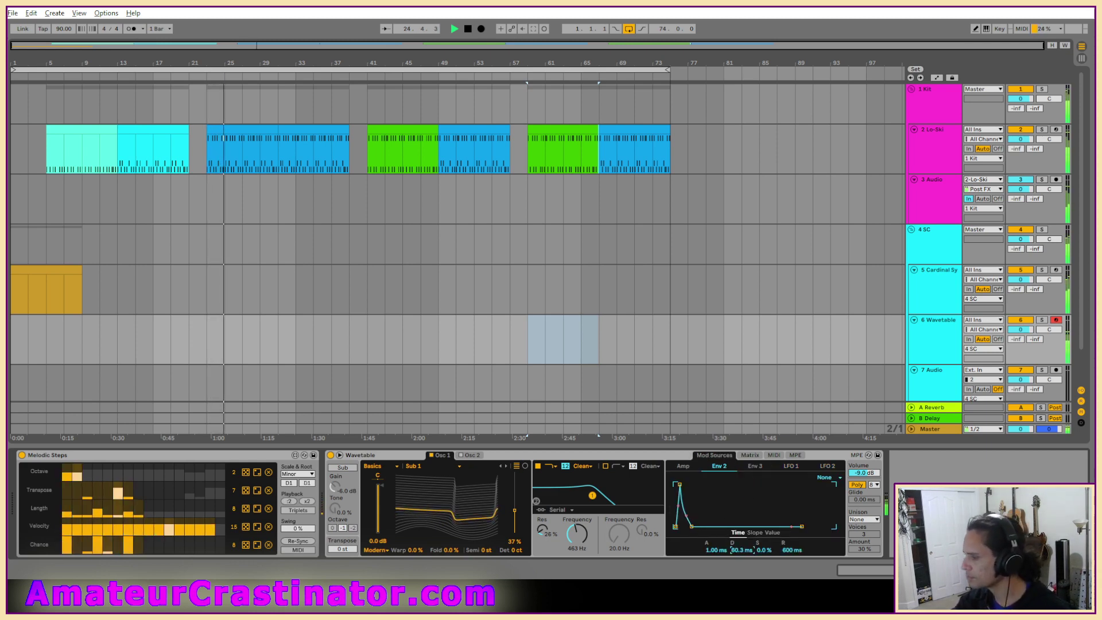
{"action": "left_click", "coordinate": [751, 456]}
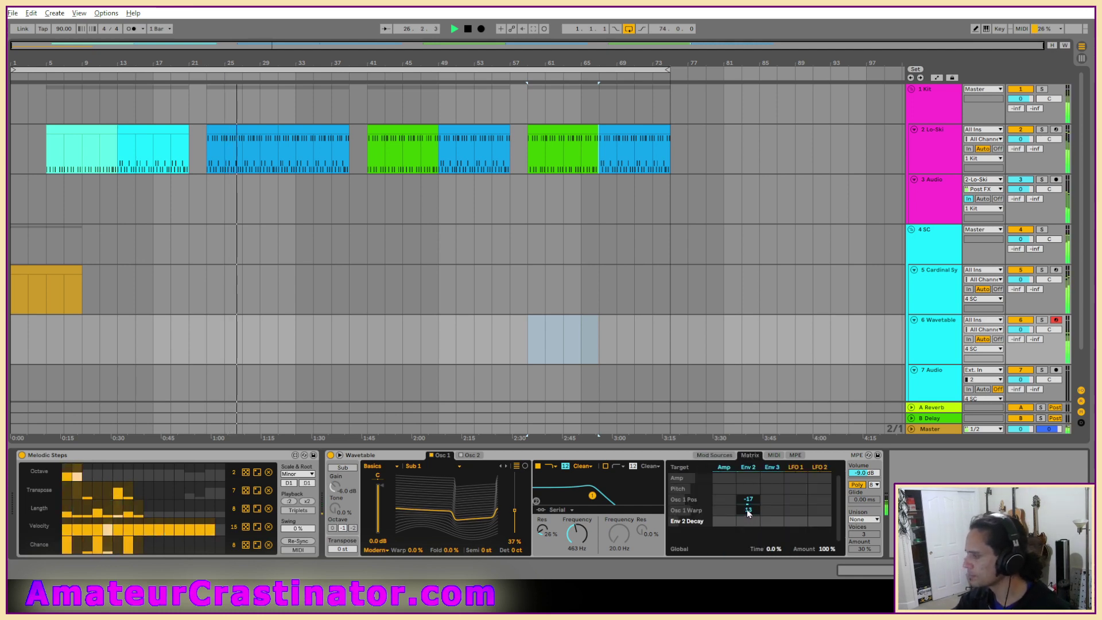
{"action": "left_click_drag", "start_coordinate": [749, 510], "coordinate": [749, 506]}
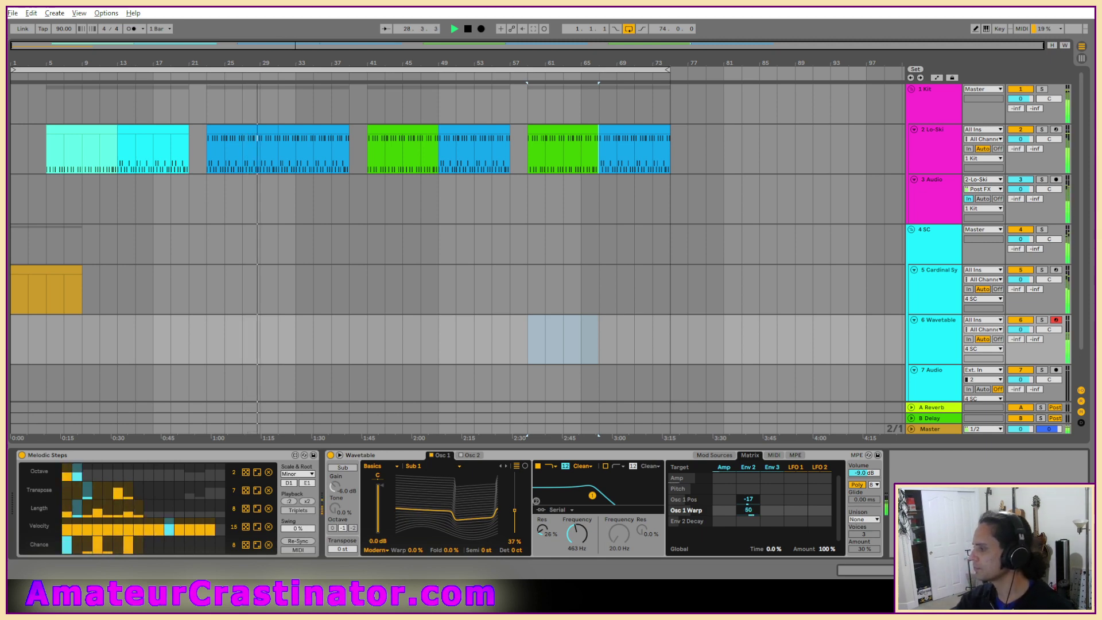
{"action": "left_click_drag", "start_coordinate": [748, 510], "coordinate": [749, 511]}
Enable Wavetable's oscillator 2 and load the Sub 2 wavetable into it.
{"action": "left_click", "coordinate": [470, 457]}
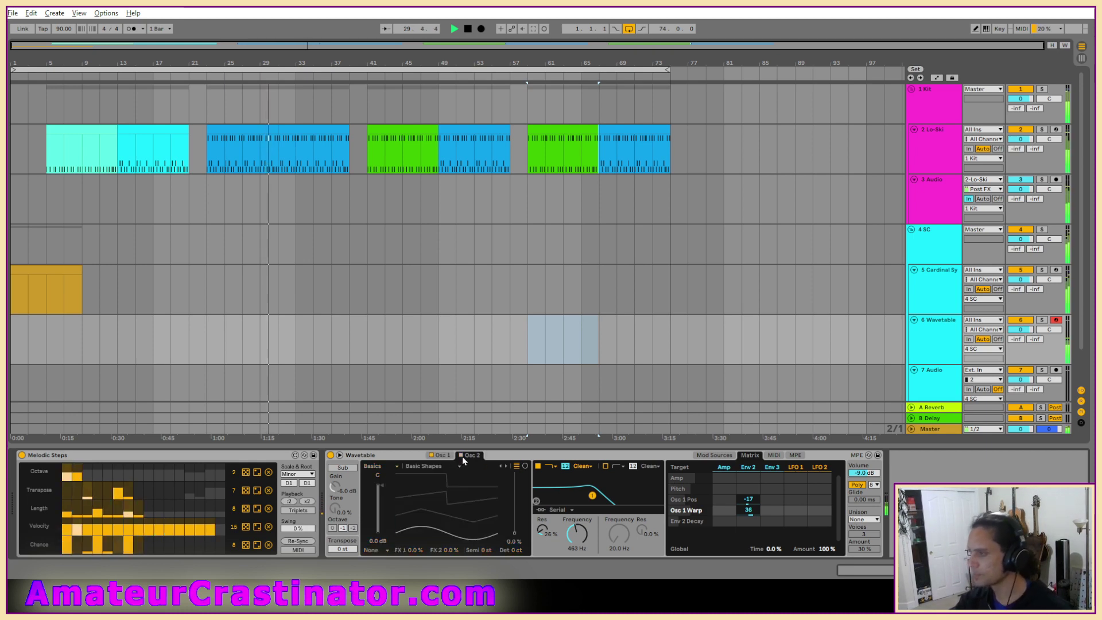
{"action": "left_click", "coordinate": [431, 466]}
{"action": "left_click", "coordinate": [415, 246]}
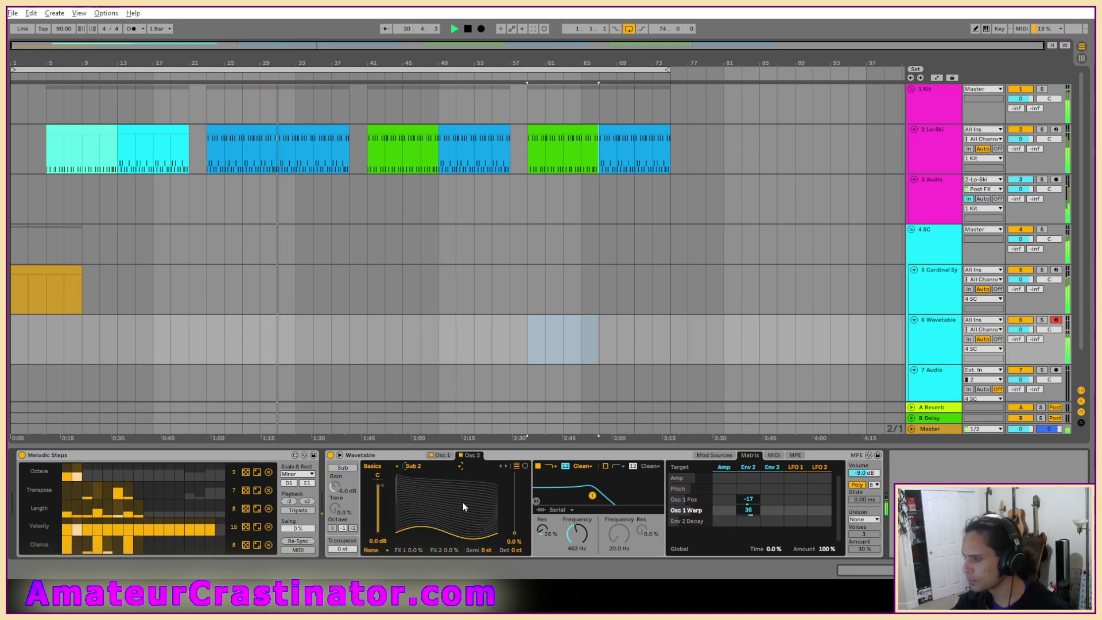
Set oscillator 2's position to 82%, then filter 1 to 531 Hz and 42% resonance, with Env 2 modulating them by 6.7 and 5.5.
{"action": "left_click_drag", "start_coordinate": [401, 493], "coordinate": [401, 475]}
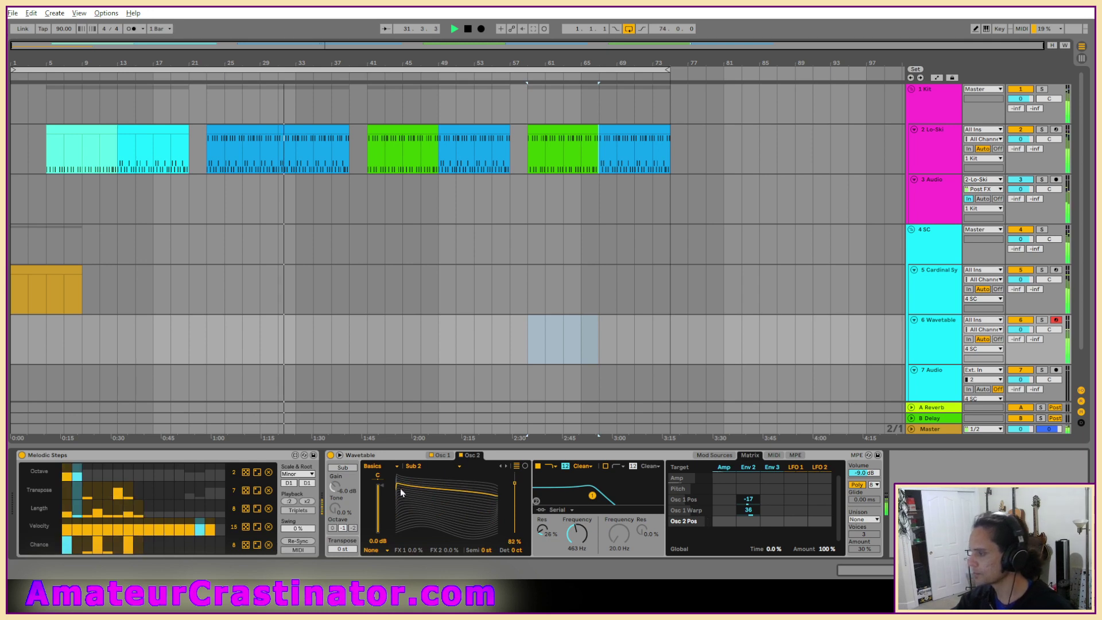
{"action": "left_click", "coordinate": [568, 537]}
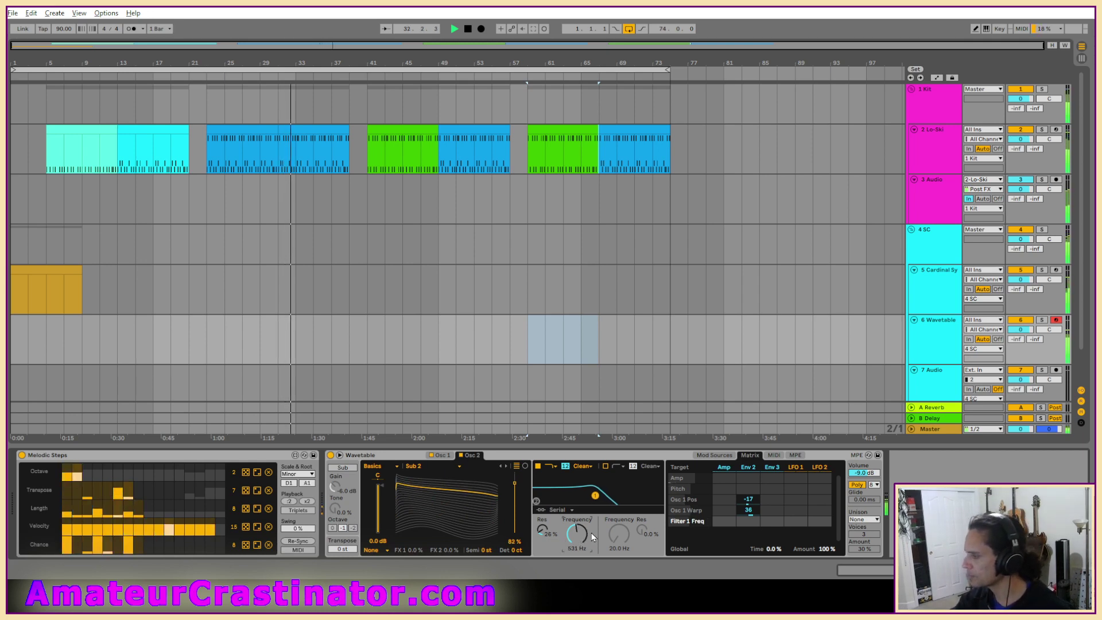
{"action": "left_click", "coordinate": [744, 523]}
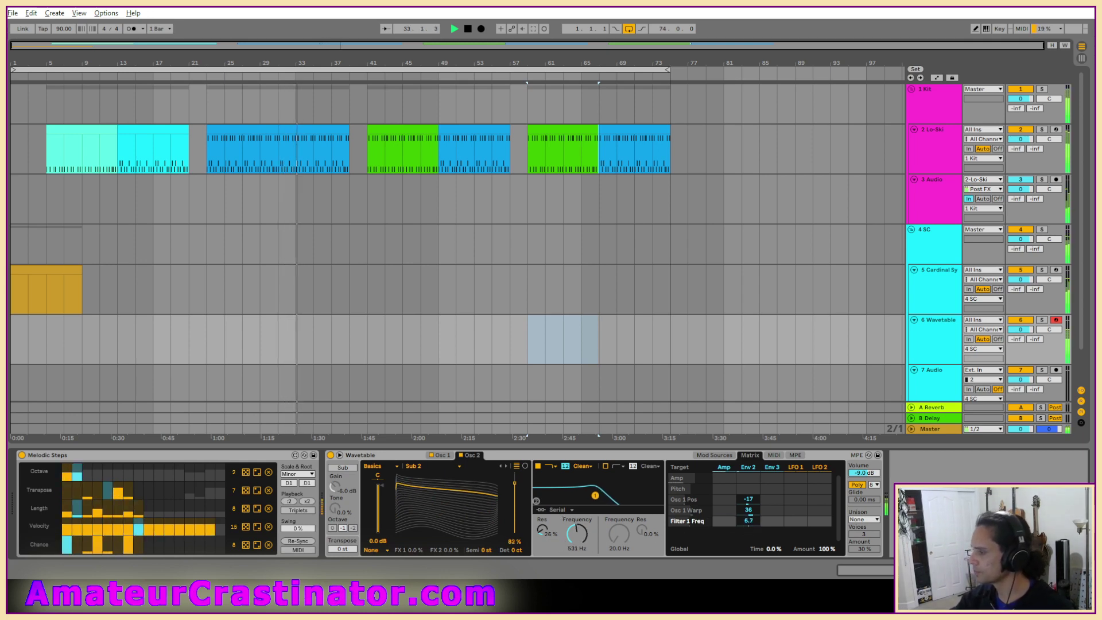
{"action": "left_click_drag", "start_coordinate": [542, 530], "coordinate": [540, 535]}
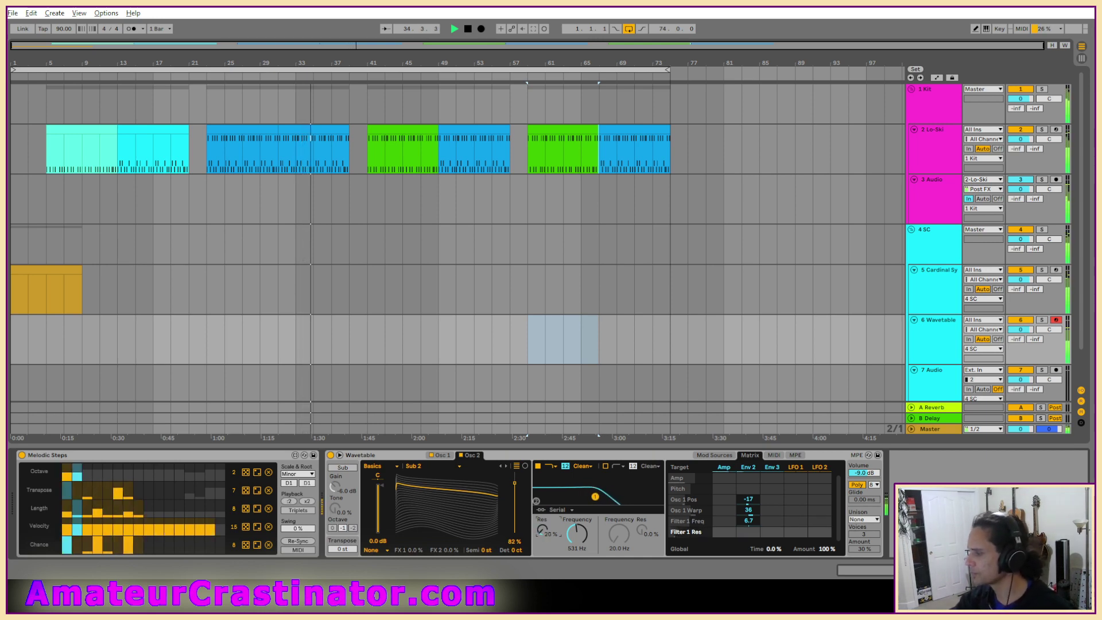
{"action": "left_click_drag", "start_coordinate": [746, 534], "coordinate": [746, 529]}
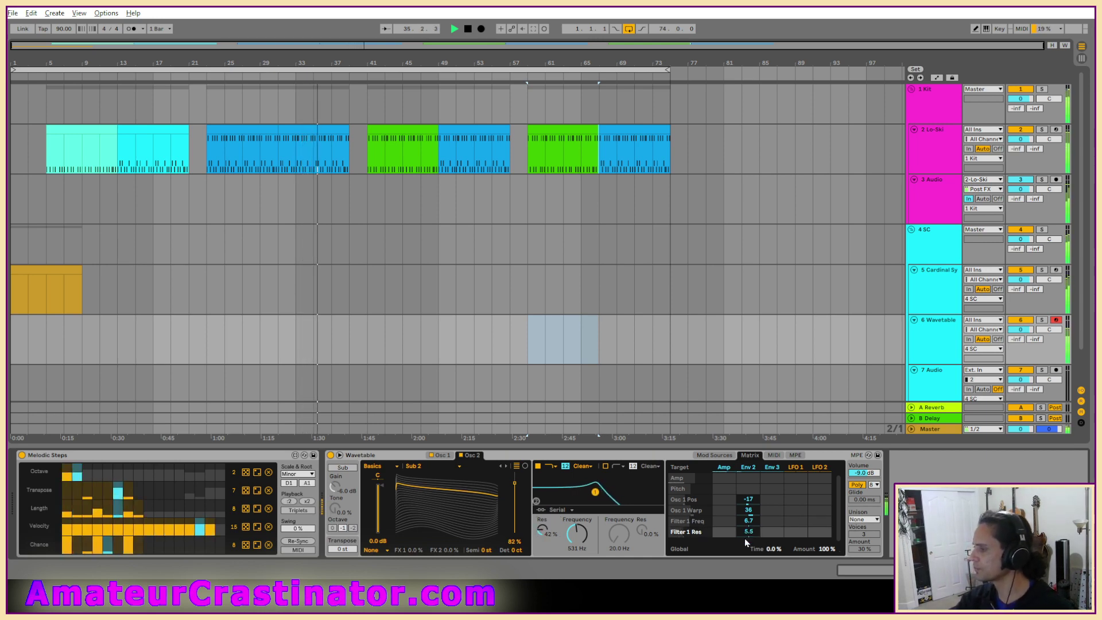
Set oscillator 2's position to 83% and switch its effect mode to Modern with 0% warp and 85% fold.
{"action": "mouse_move", "coordinate": [426, 490]}
{"action": "left_mouse_down"}
{"action": "mouse_move", "coordinate": [426, 537]}
{"action": "mouse_move", "coordinate": [425, 494]}
{"action": "left_mouse_up"}
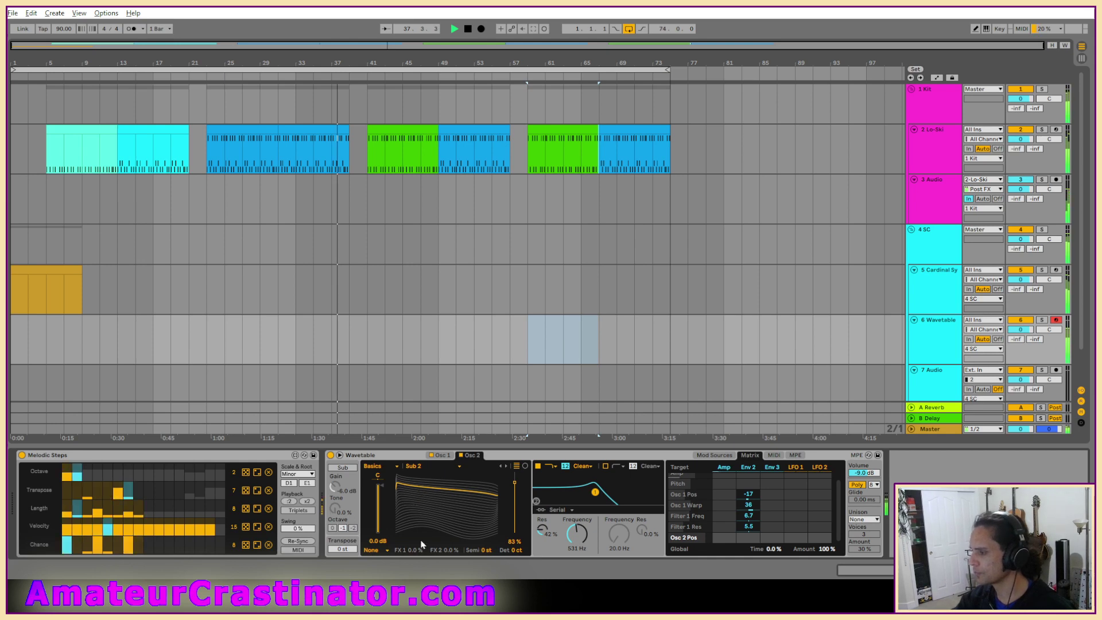
{"action": "left_click", "coordinate": [371, 550]}
{"action": "left_click", "coordinate": [374, 542]}
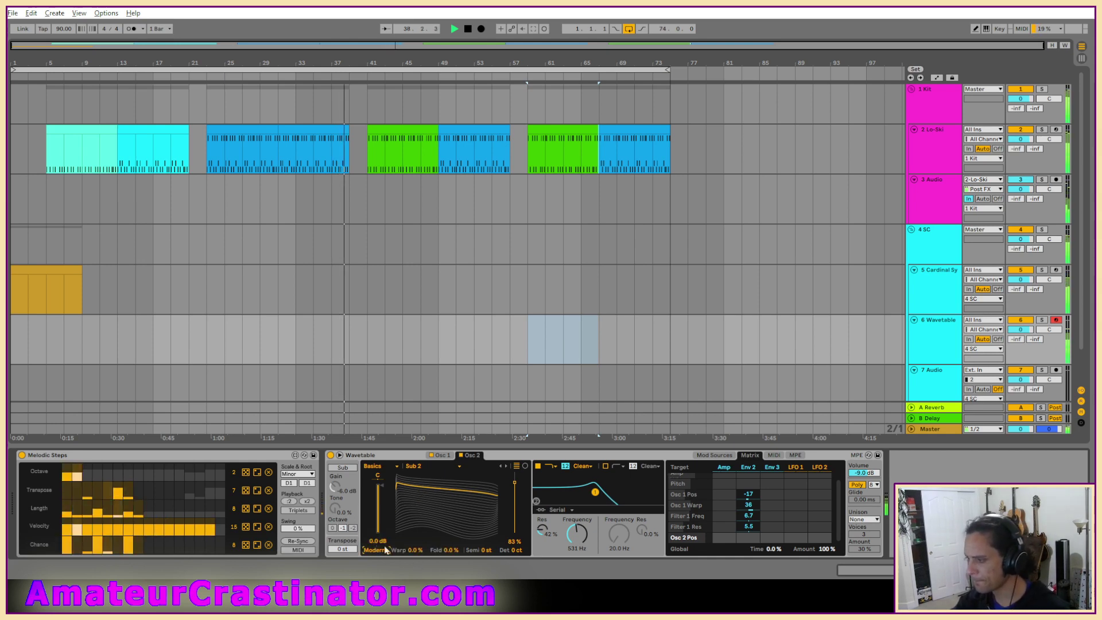
{"action": "mouse_move", "coordinate": [415, 550]}
{"action": "left_mouse_down"}
{"action": "mouse_move", "coordinate": [414, 536]}
{"action": "mouse_move", "coordinate": [414, 563]}
{"action": "mouse_move", "coordinate": [415, 537]}
{"action": "left_mouse_up"}
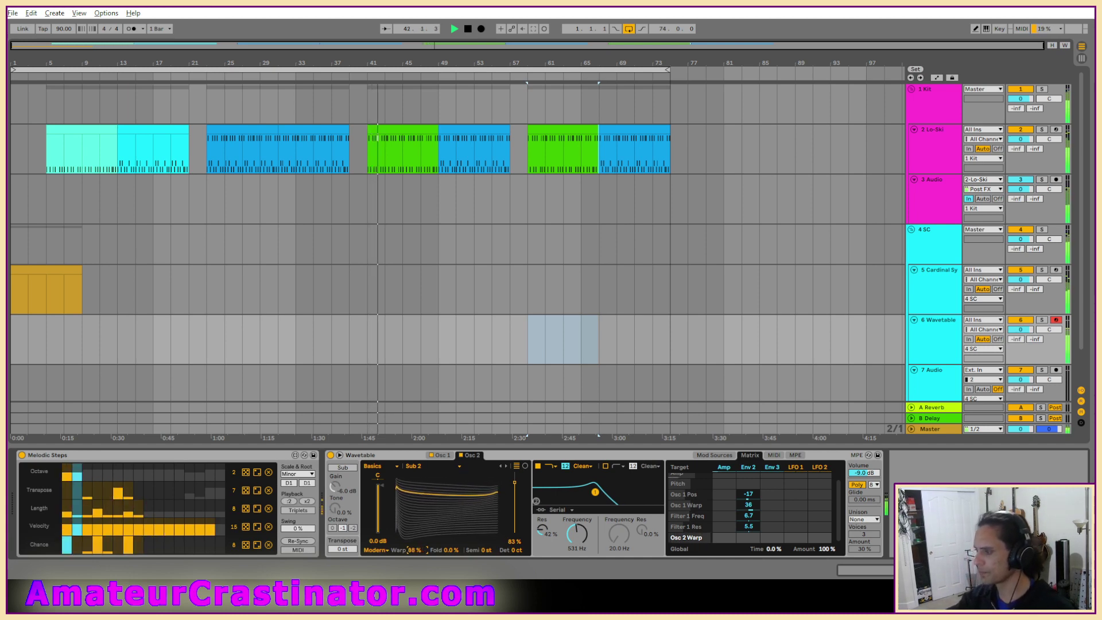
{"action": "double_click", "coordinate": [415, 550]}
{"action": "left_click_drag", "start_coordinate": [454, 553], "coordinate": [453, 516]}
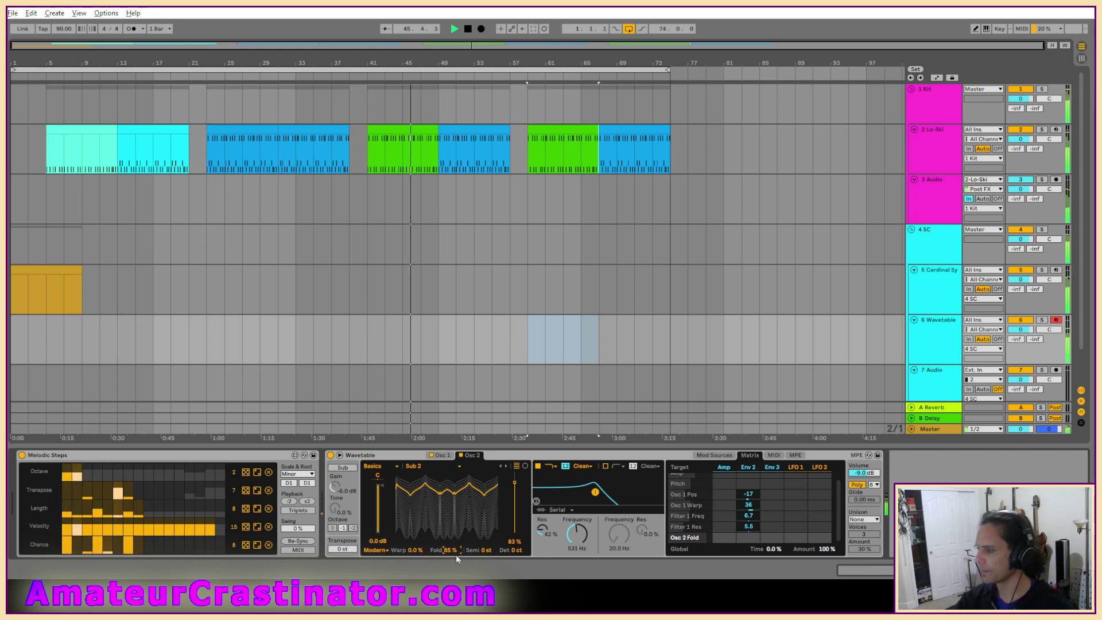
Set oscillator 1's wavetable position to 44% and enable the sub oscillator with its tone at 75%.
{"action": "left_click", "coordinate": [442, 455]}
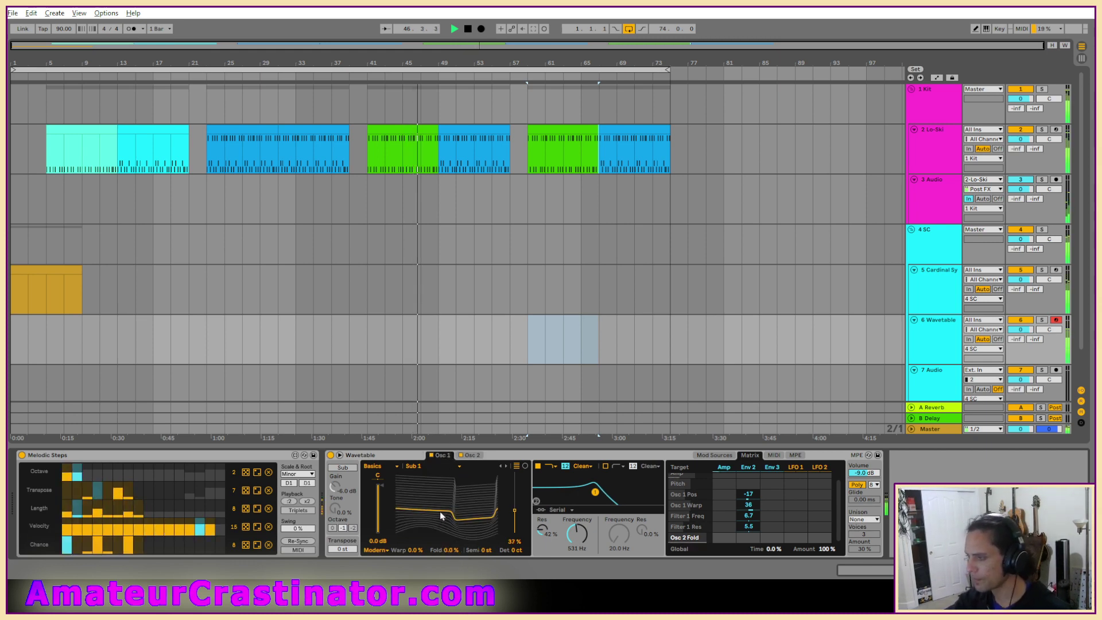
{"action": "left_click_drag", "start_coordinate": [440, 513], "coordinate": [401, 501]}
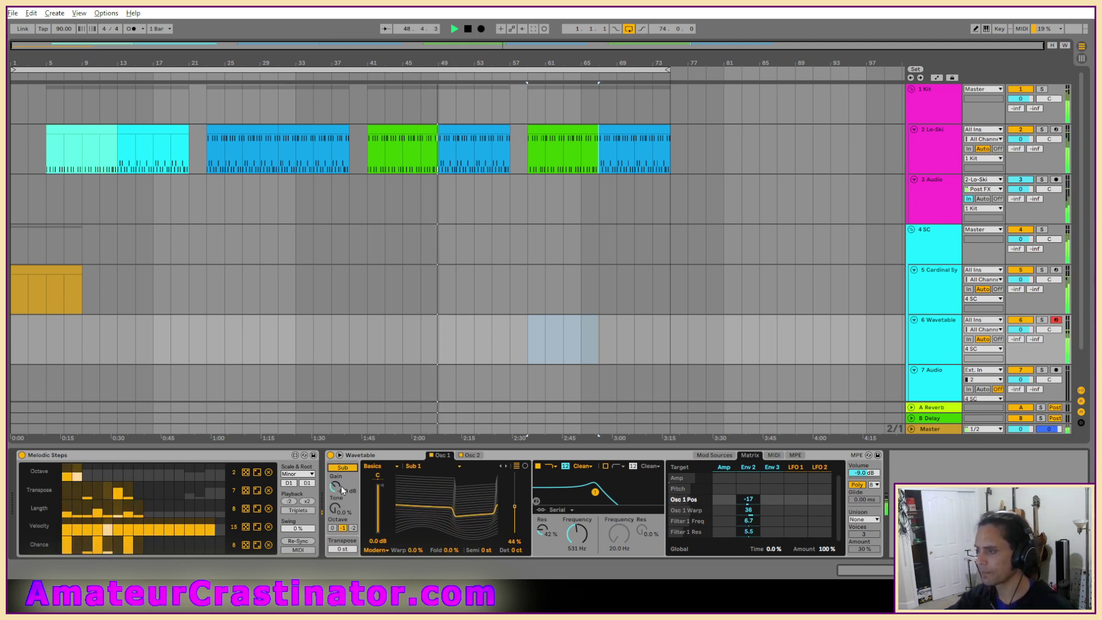
{"action": "left_click_drag", "start_coordinate": [333, 513], "coordinate": [333, 494]}
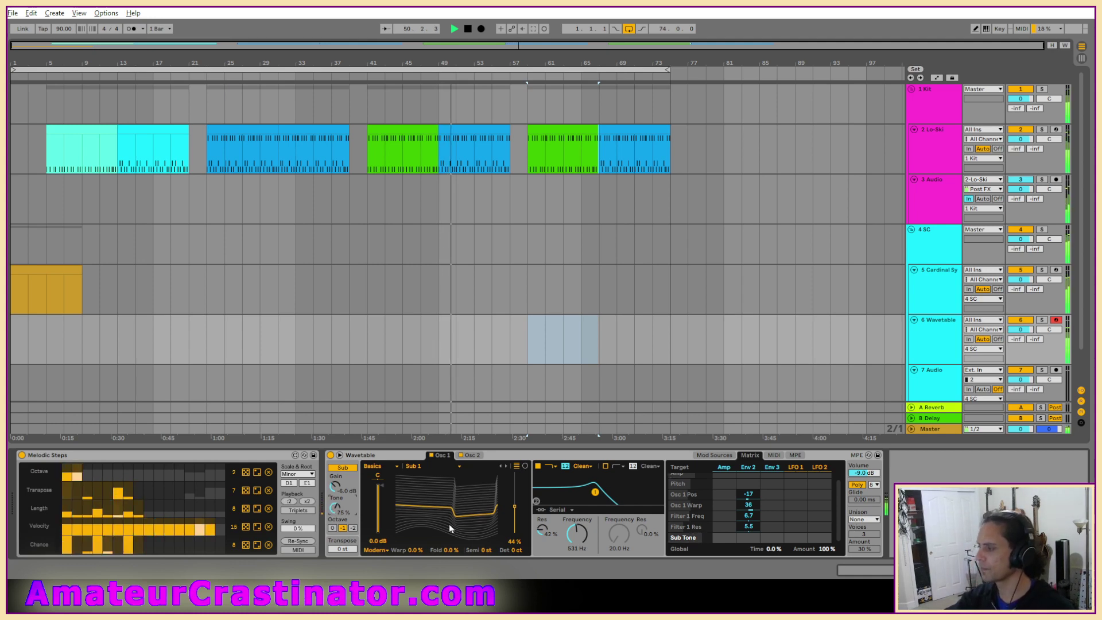
Set the amp envelope to 174 ms decay, -30 dB sustain and 68.5 ms release, and filter 1 to 1.03 kHz with 36% resonance.
{"action": "left_click", "coordinate": [724, 468]}
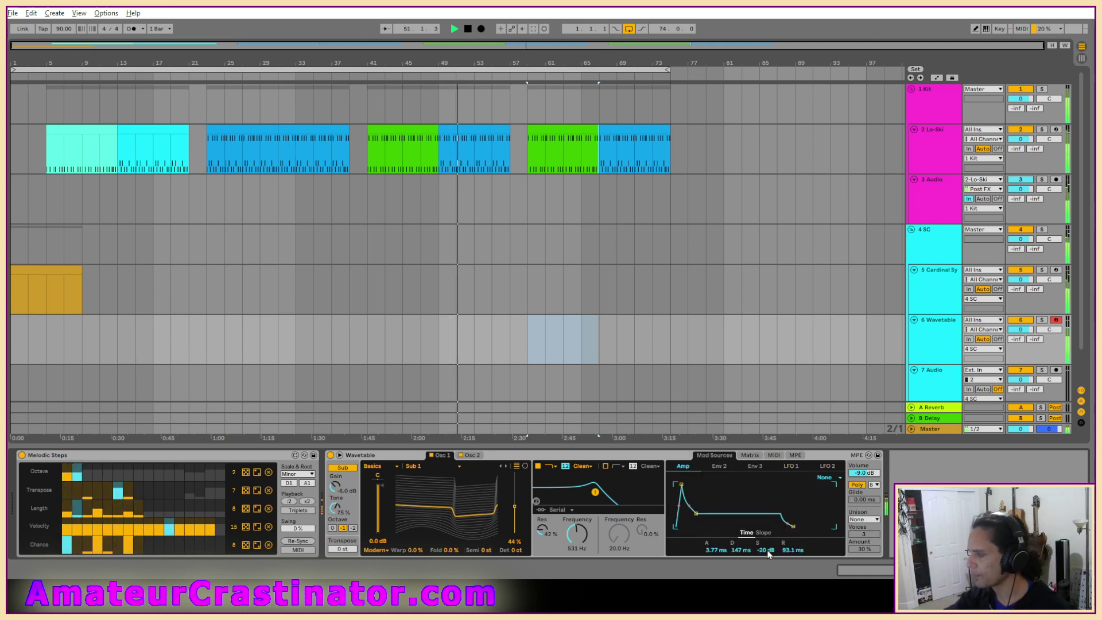
{"action": "left_click_drag", "start_coordinate": [765, 550], "coordinate": [740, 560]}
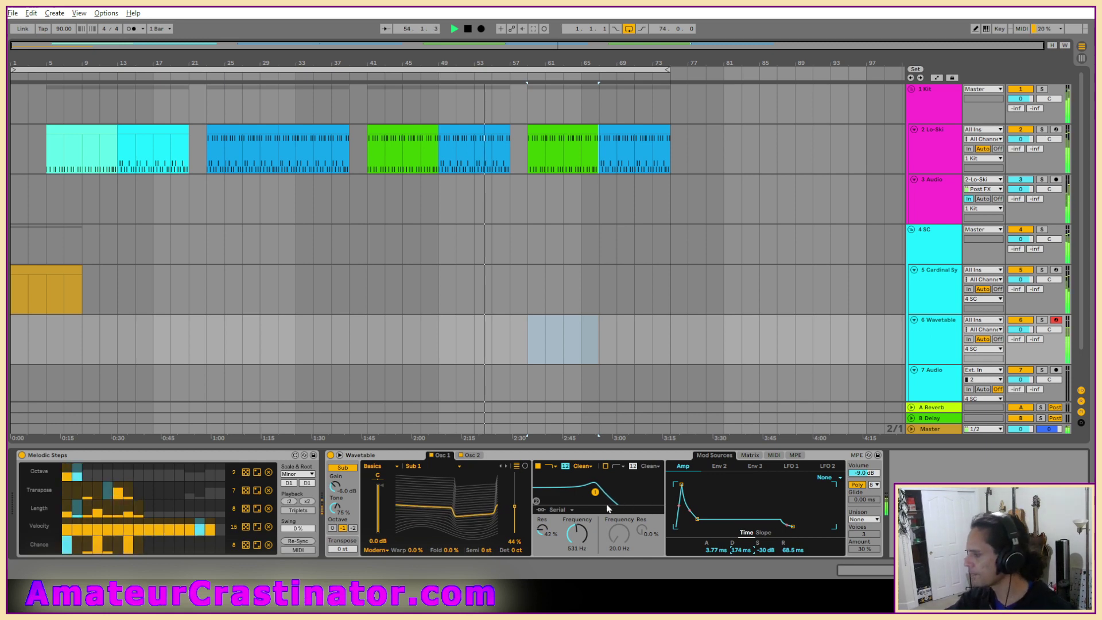
{"action": "left_click_drag", "start_coordinate": [577, 534], "coordinate": [543, 532]}
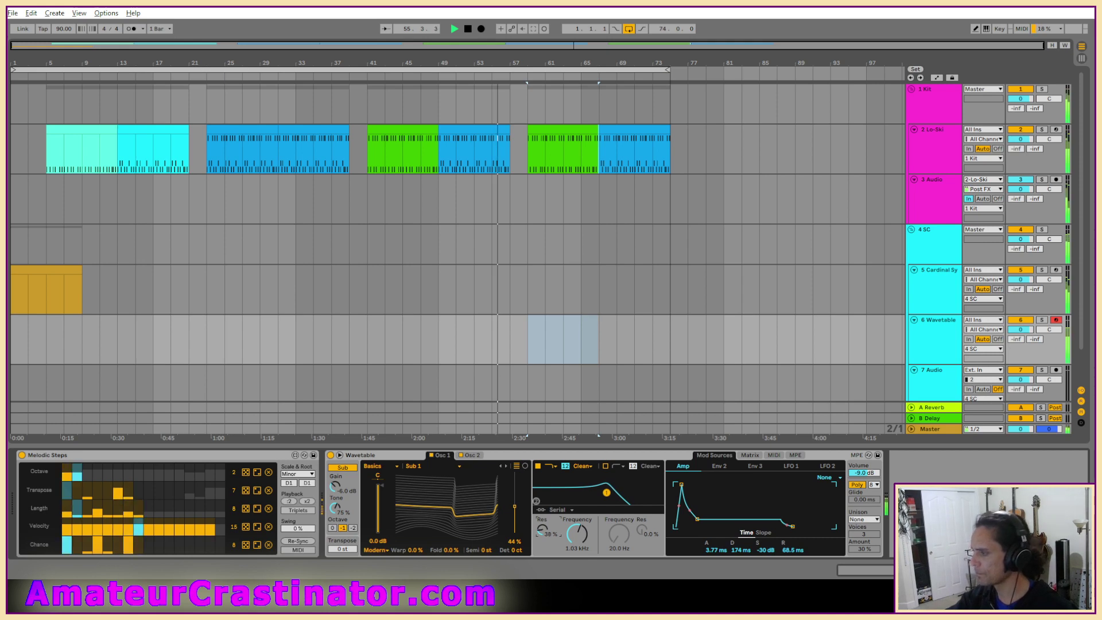
Lower filter 1's frequency to 546 Hz and set Env 2's decay to 71.2 ms.
{"action": "left_click", "coordinate": [749, 456]}
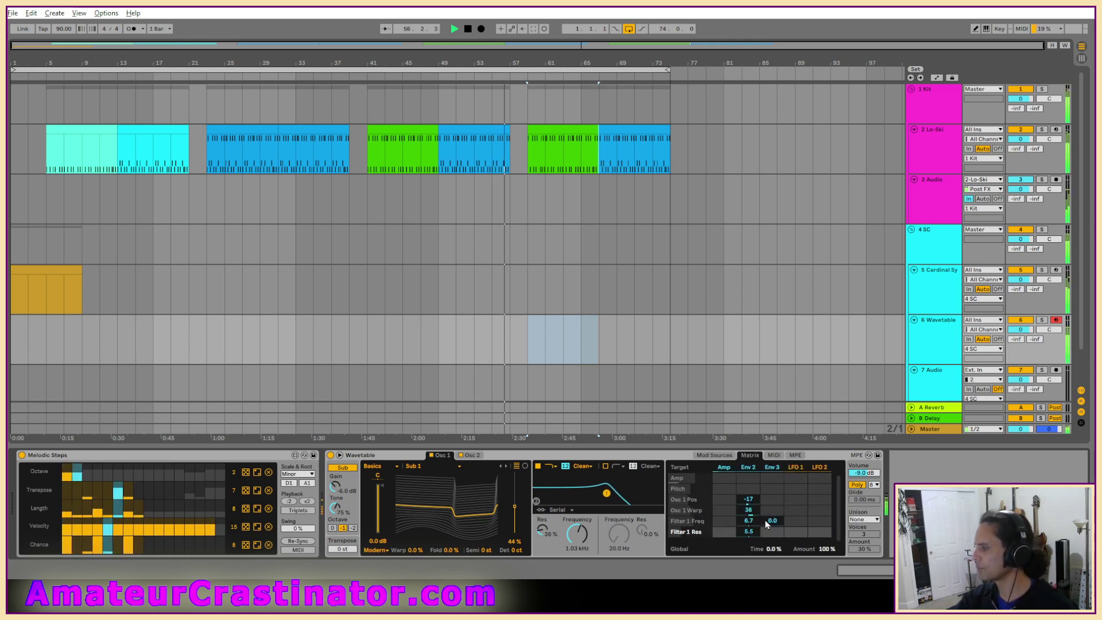
{"action": "left_click_drag", "start_coordinate": [749, 522], "coordinate": [730, 551]}
{"action": "left_click", "coordinate": [748, 467]}
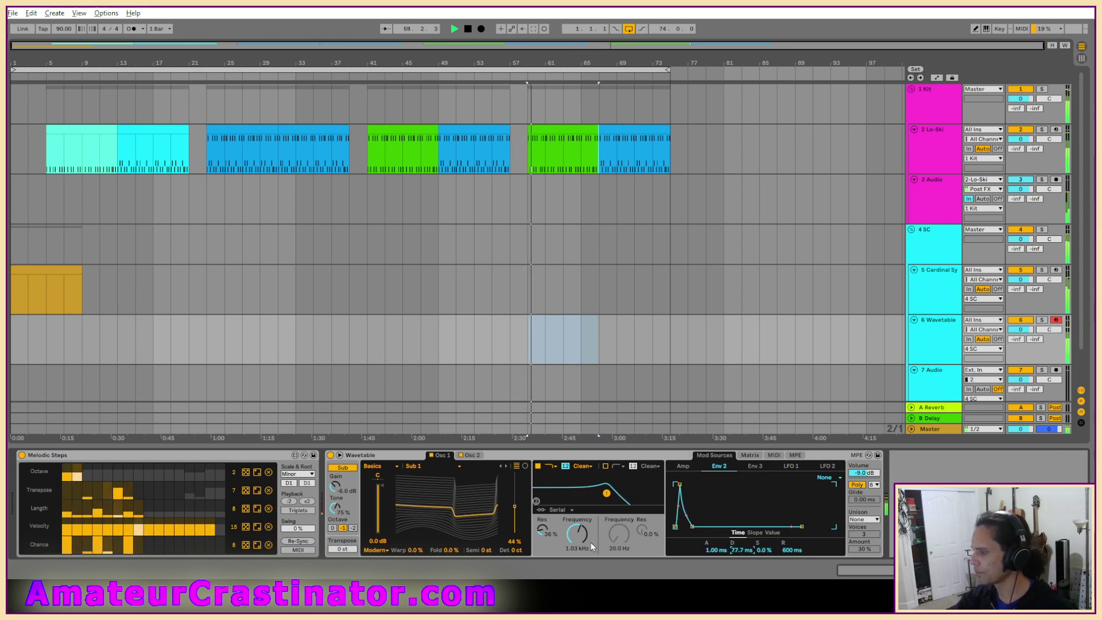
{"action": "left_click_drag", "start_coordinate": [578, 534], "coordinate": [577, 545]}
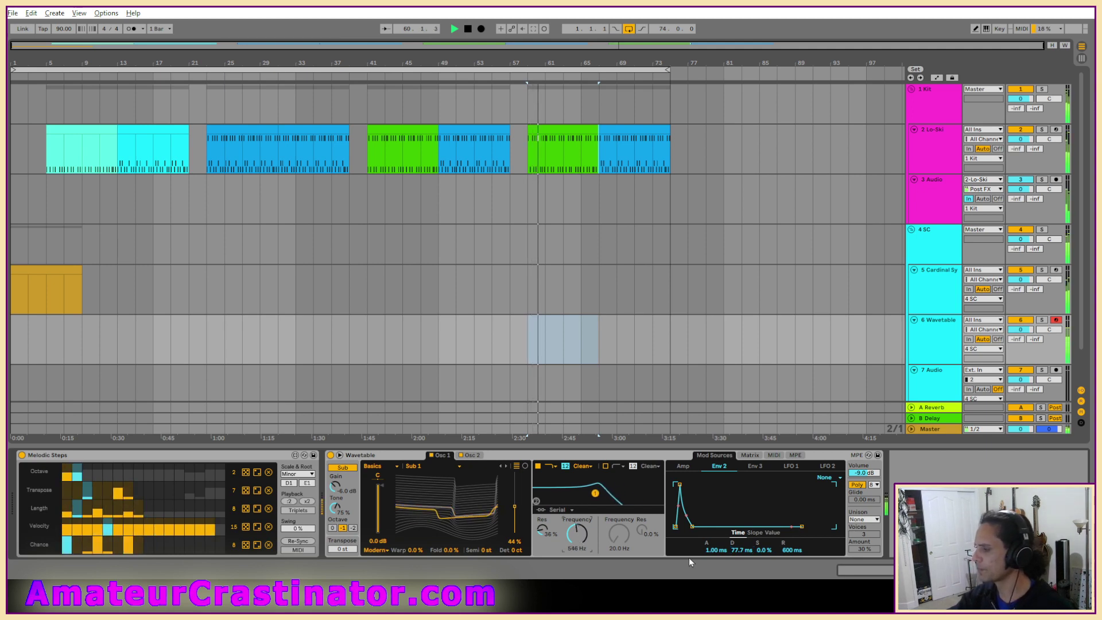
{"action": "left_click_drag", "start_coordinate": [740, 551], "coordinate": [742, 554]}
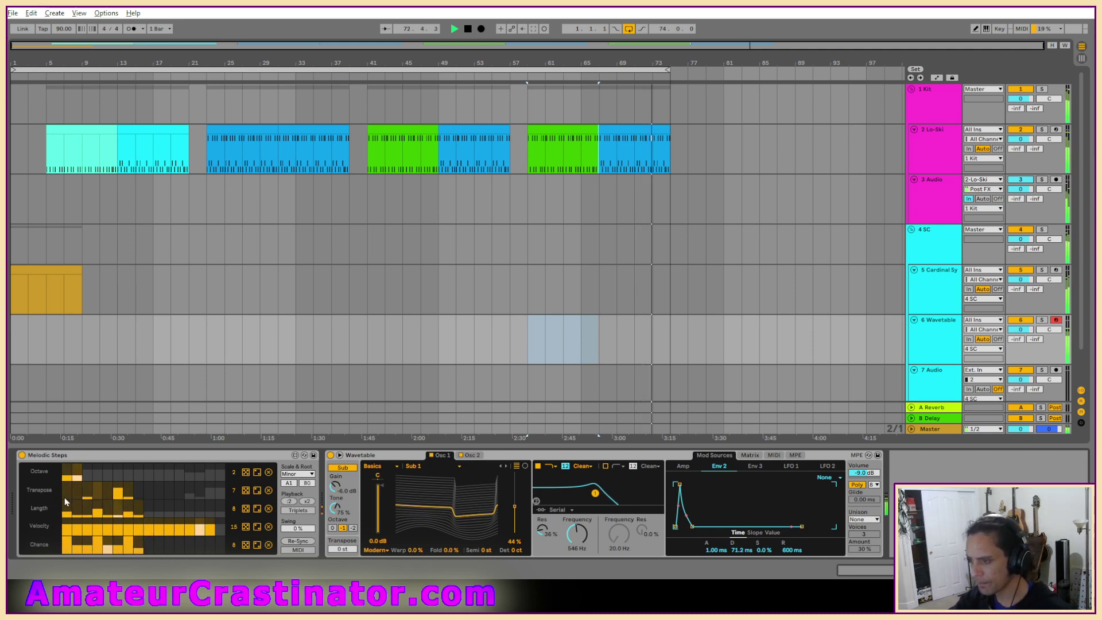
Redraw the transpose pattern in the Wavetable track's Melodic Steps, raising its low steps.
{"action": "left_click_drag", "start_coordinate": [69, 497], "coordinate": [115, 494]}
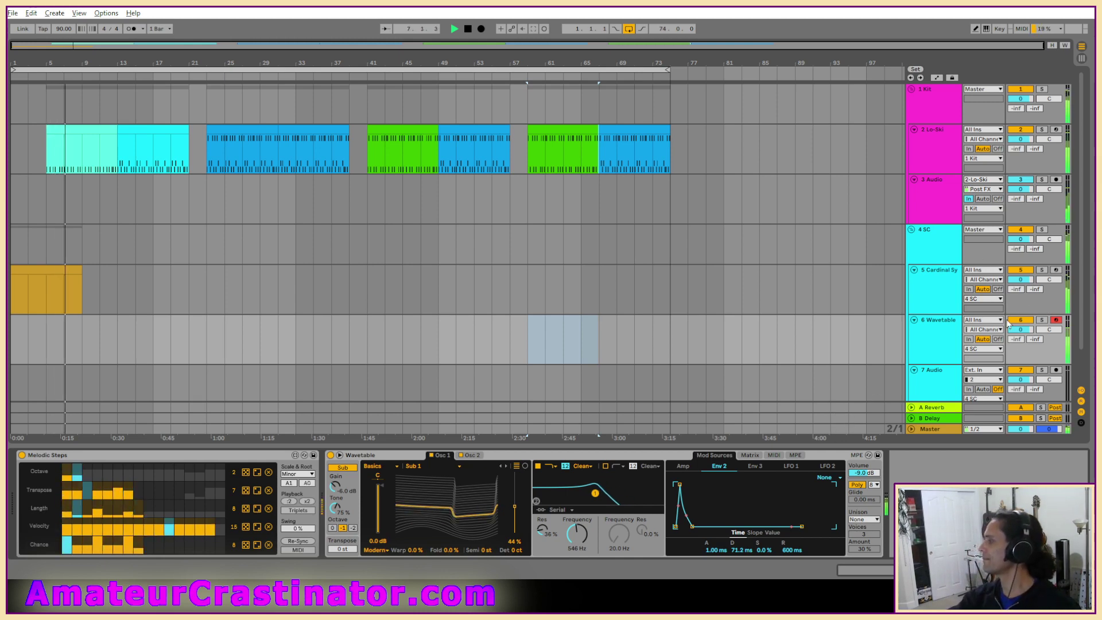
Delete the Reverb device from return track A.
{"action": "left_click", "coordinate": [936, 408]}
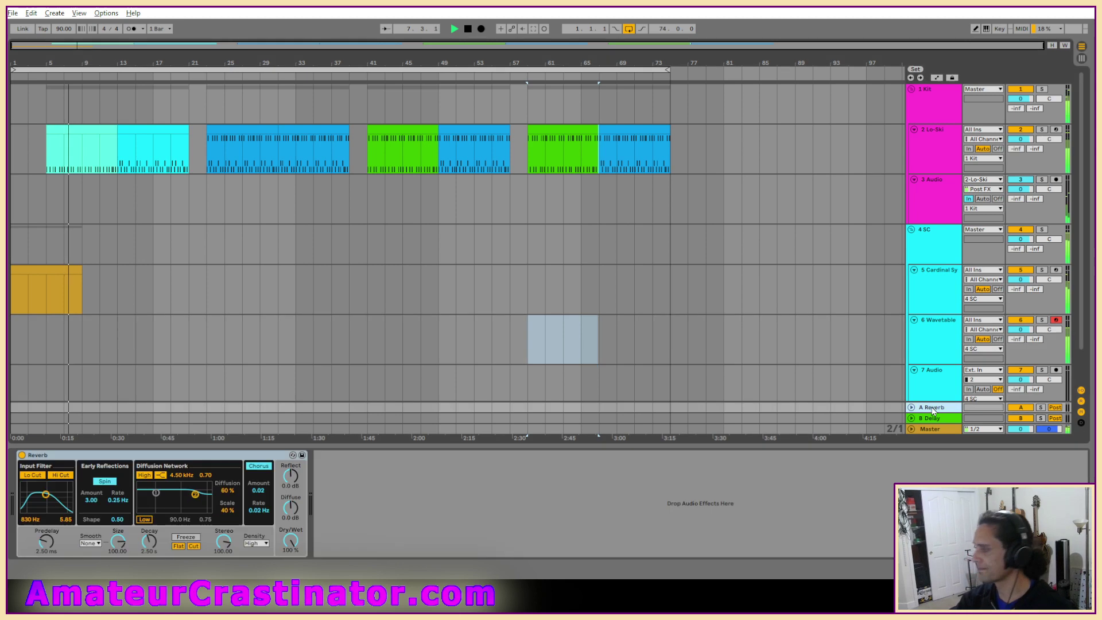
{"action": "left_click", "coordinate": [247, 454]}
{"action": "key", "text": "Delete"}
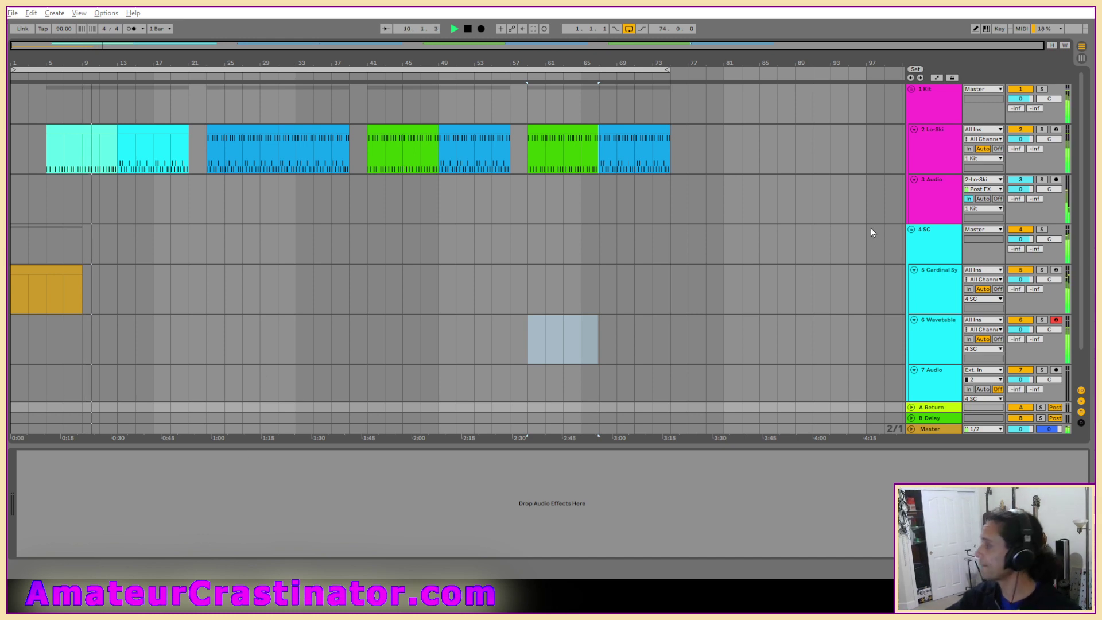
Replace the Delay device on the Cardinal Synth track with Guitar Rig 6.
{"action": "left_click", "coordinate": [939, 287]}
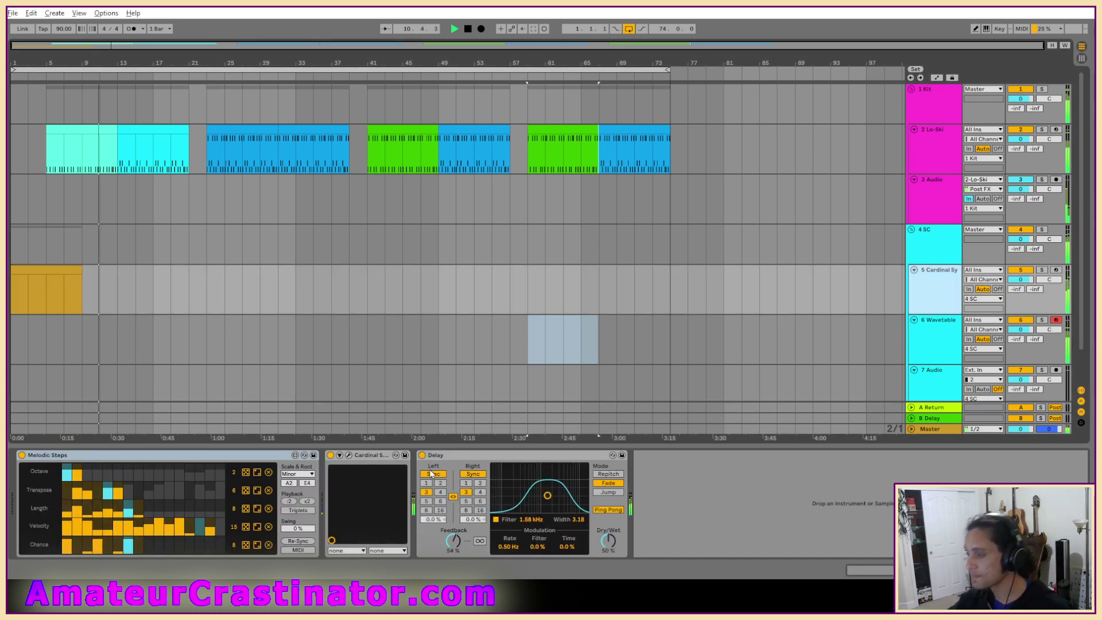
{"action": "left_click", "coordinate": [480, 457]}
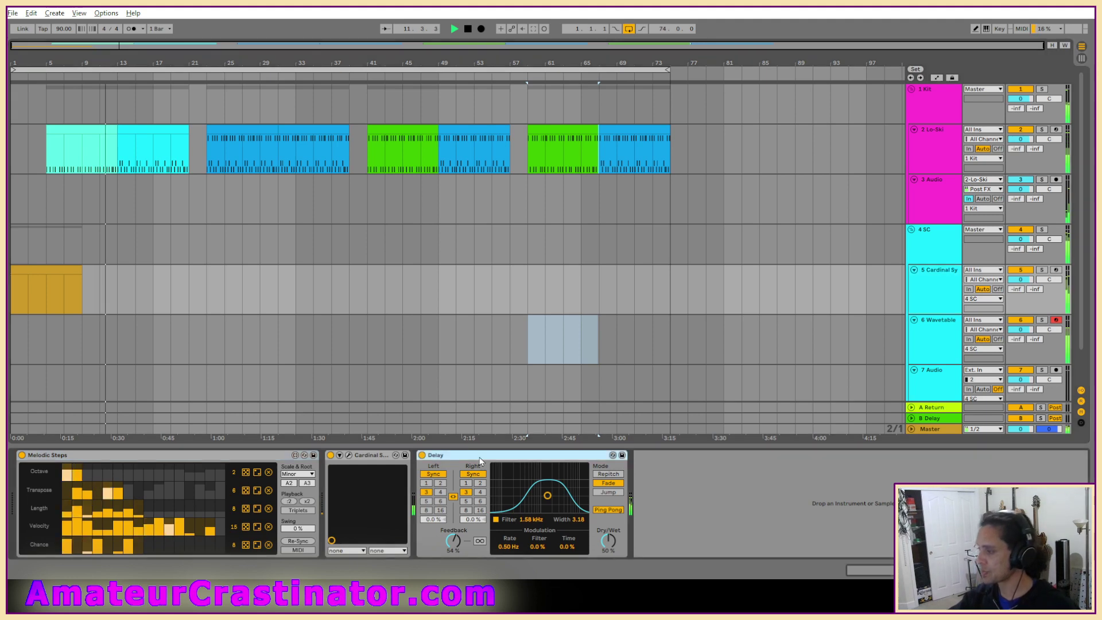
{"action": "key", "text": "Delete"}
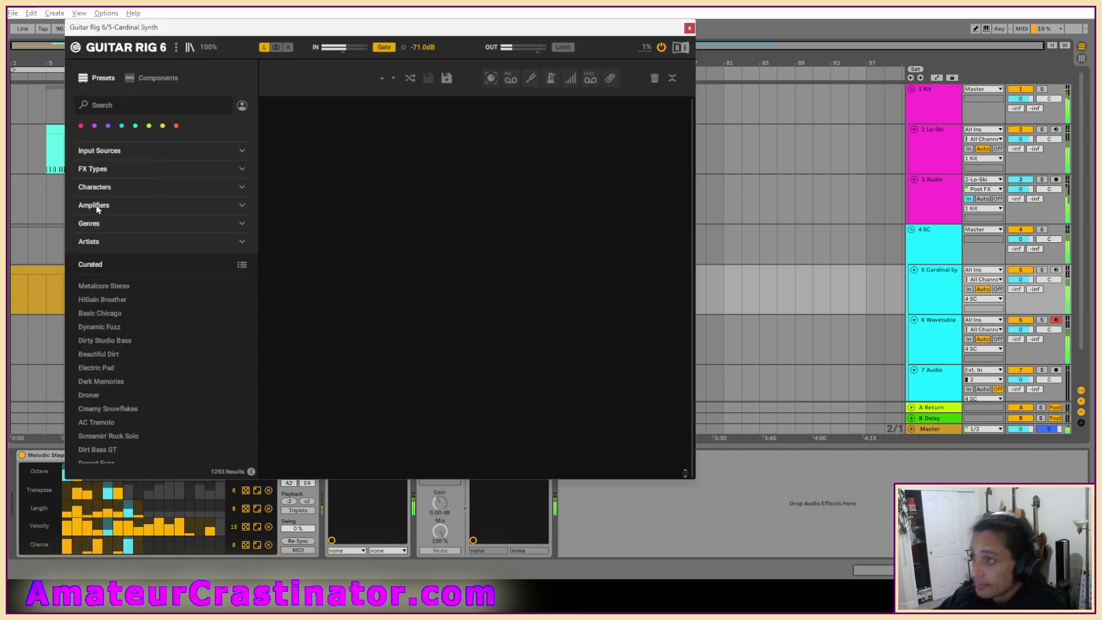
Filter the Guitar Rig presets to the Delay effect type and its Modulated subtype.
{"action": "left_click", "coordinate": [120, 205]}
{"action": "left_click", "coordinate": [154, 184]}
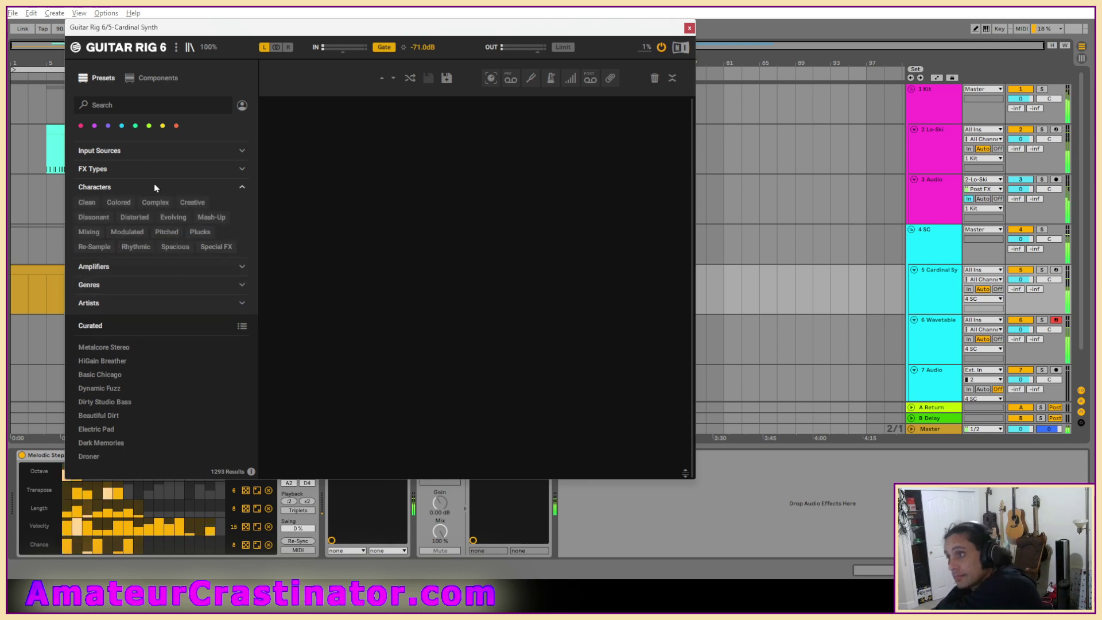
{"action": "left_click", "coordinate": [170, 168]}
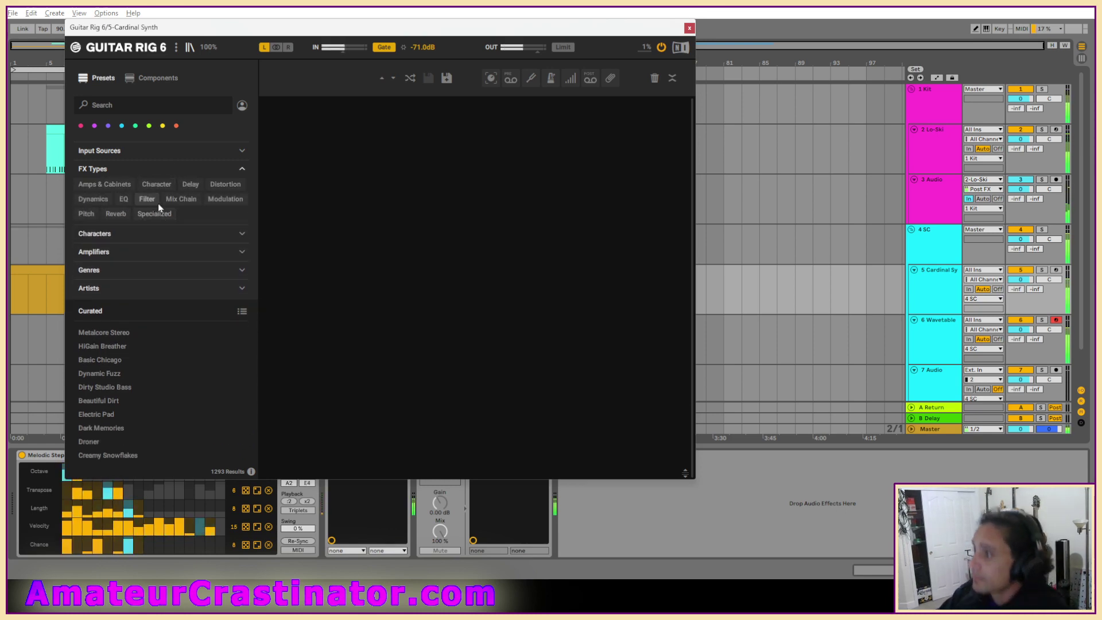
{"action": "left_click", "coordinate": [192, 184]}
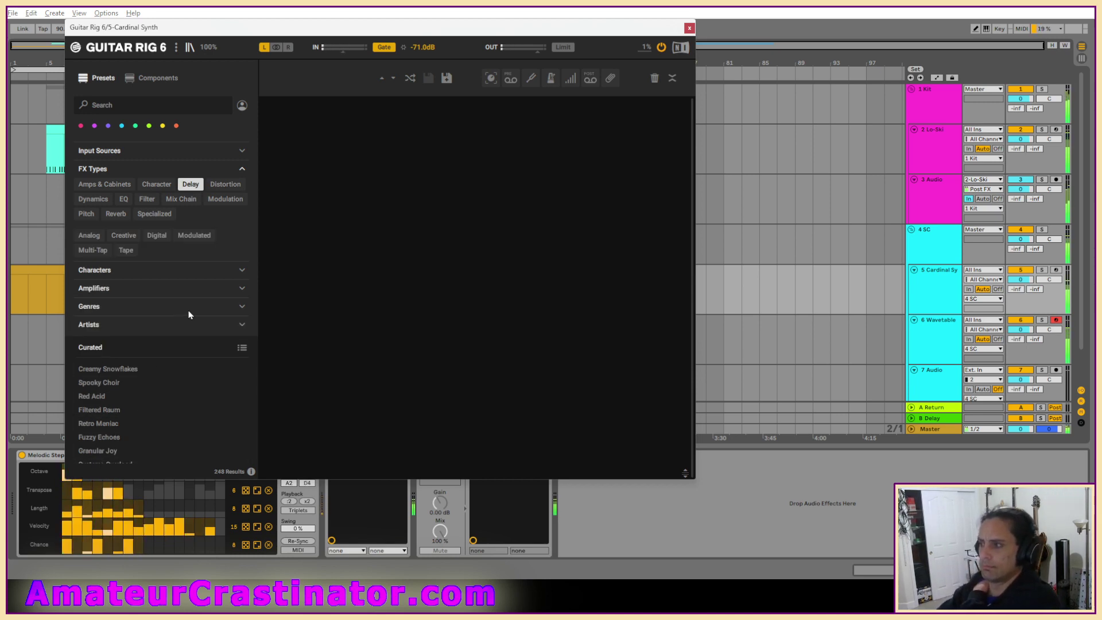
{"action": "left_click", "coordinate": [184, 246]}
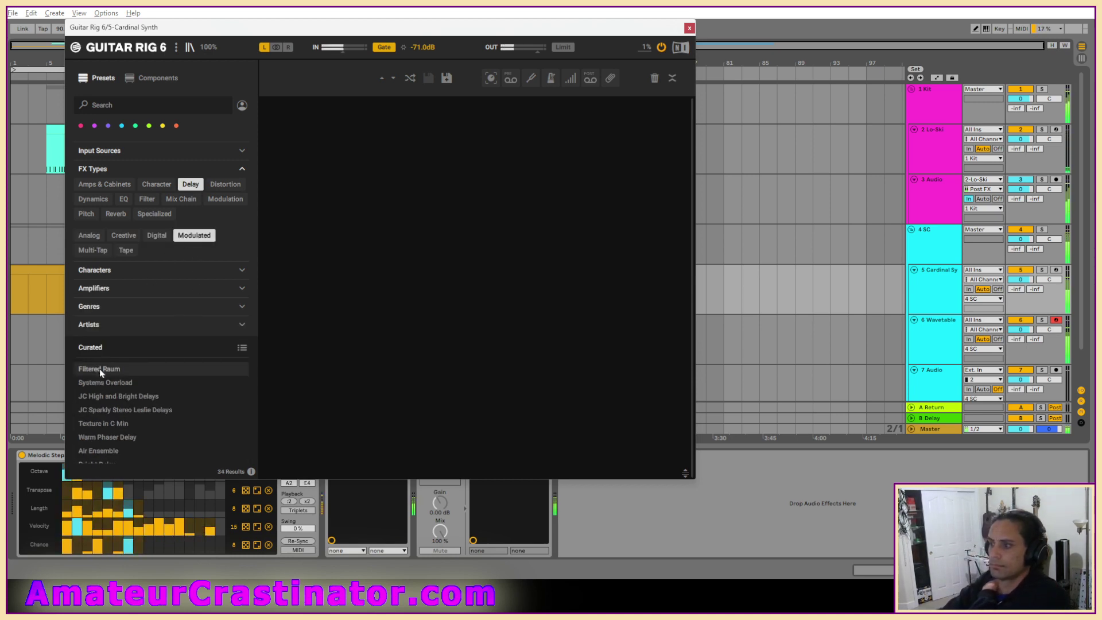
Audition the Guitar Rig presets Filtered Raum, Systems Overload and JC High and Bright Delays.
{"action": "left_click", "coordinate": [98, 369]}
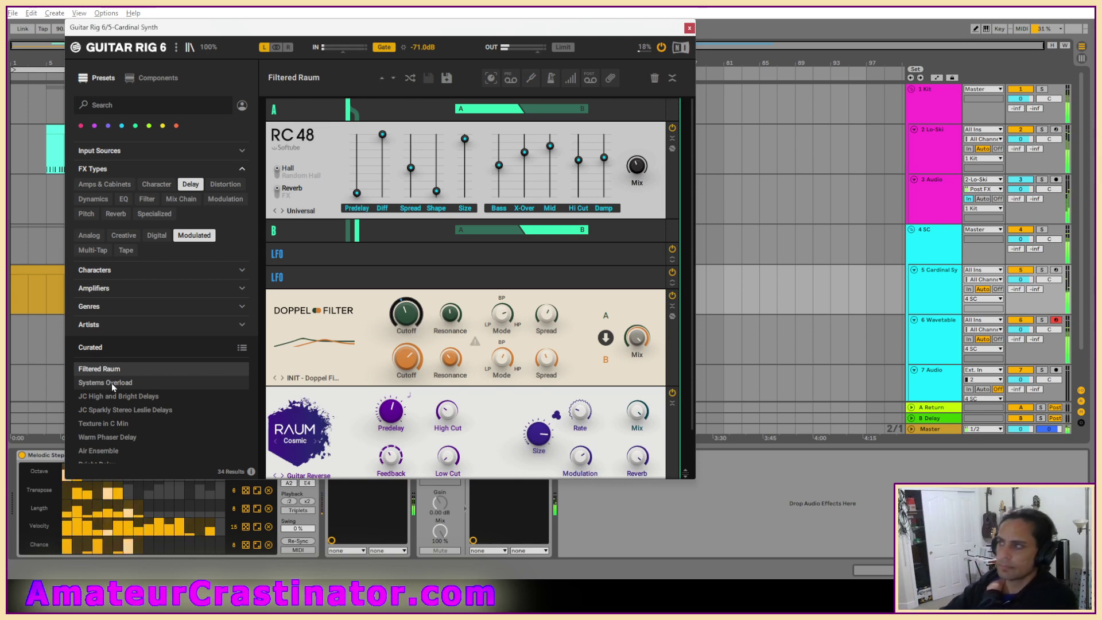
{"action": "left_click", "coordinate": [111, 384]}
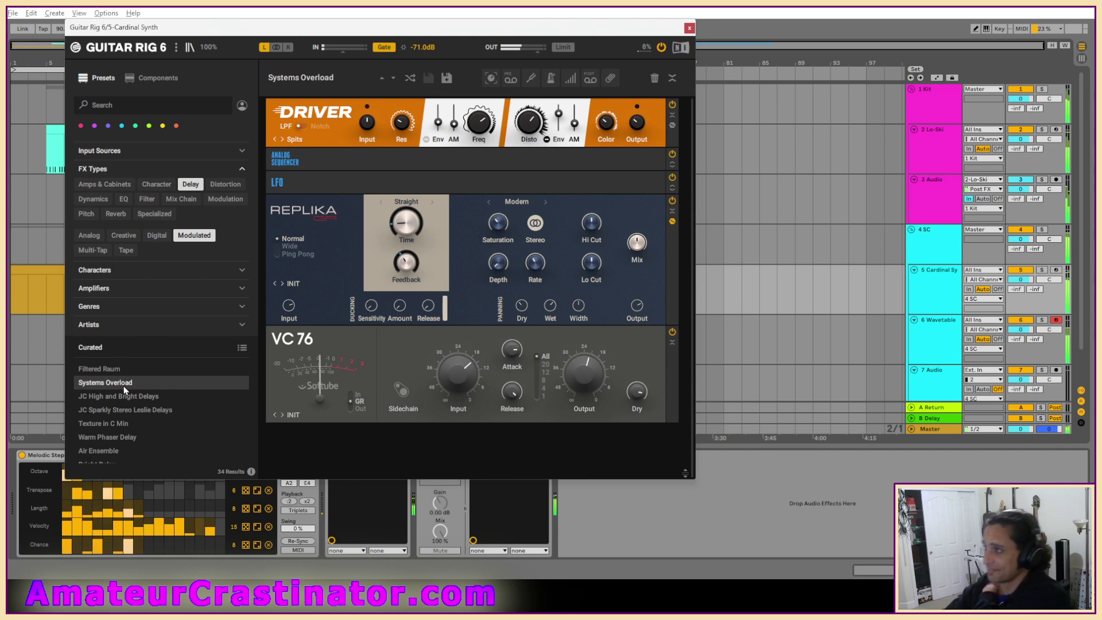
{"action": "left_click", "coordinate": [120, 398]}
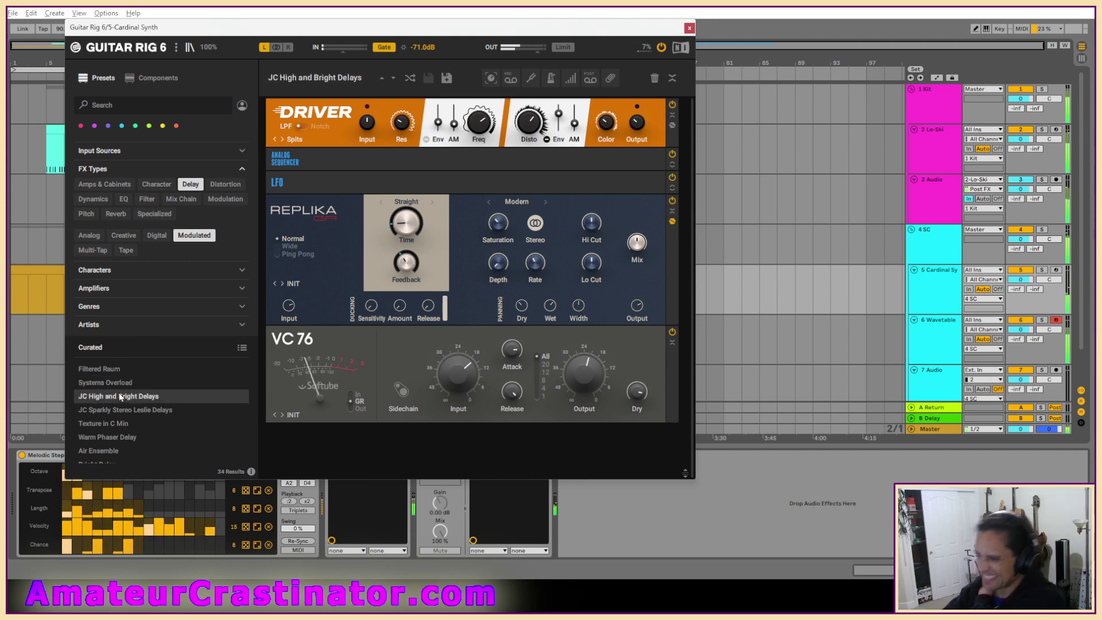
{"action": "scroll", "coordinate": [144, 405], "scroll_direction": "down", "scroll_amount": 1}
{"action": "scroll", "coordinate": [143, 402], "scroll_direction": "up", "scroll_amount": 1}
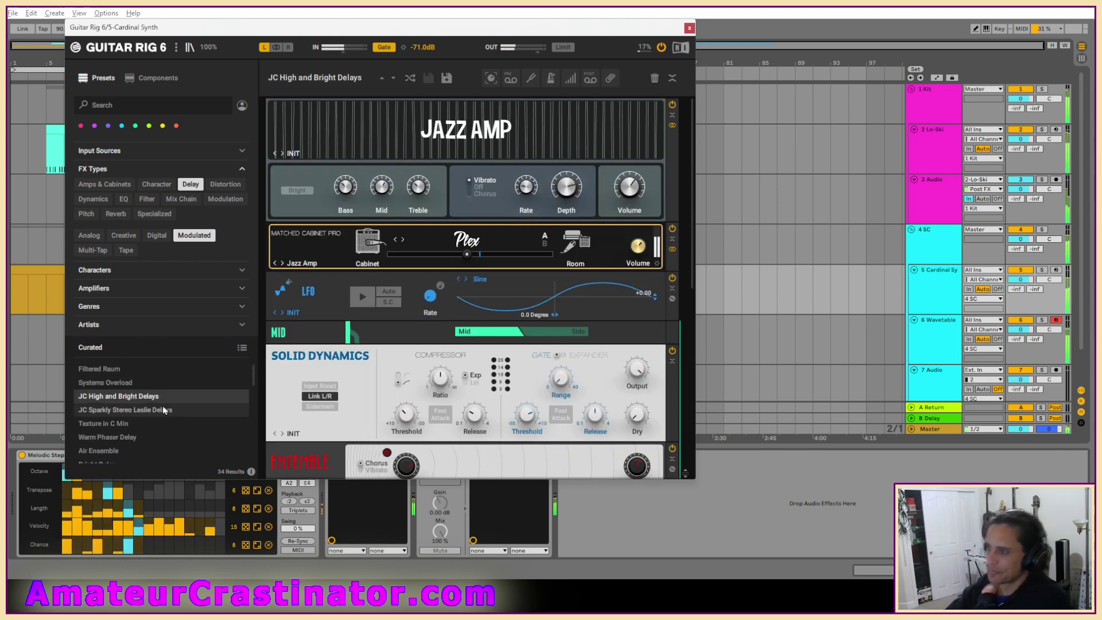
Sort the filtered Guitar Rig presets alphabetically and load the Air Ensemble preset.
{"action": "left_click", "coordinate": [115, 347]}
{"action": "left_click", "coordinate": [119, 374]}
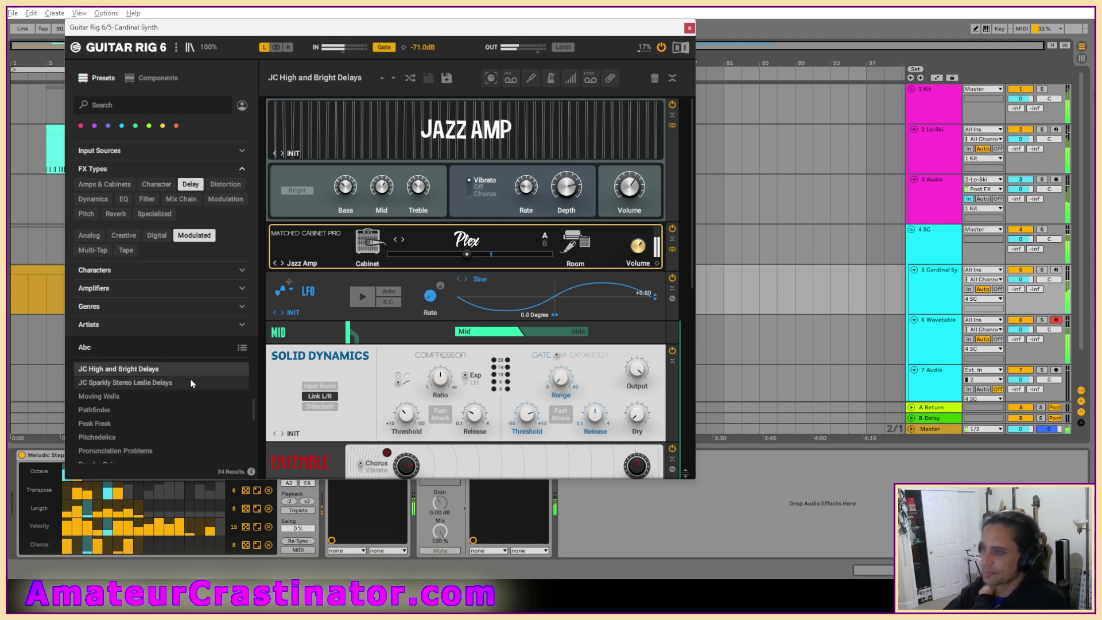
{"action": "left_click", "coordinate": [136, 373]}
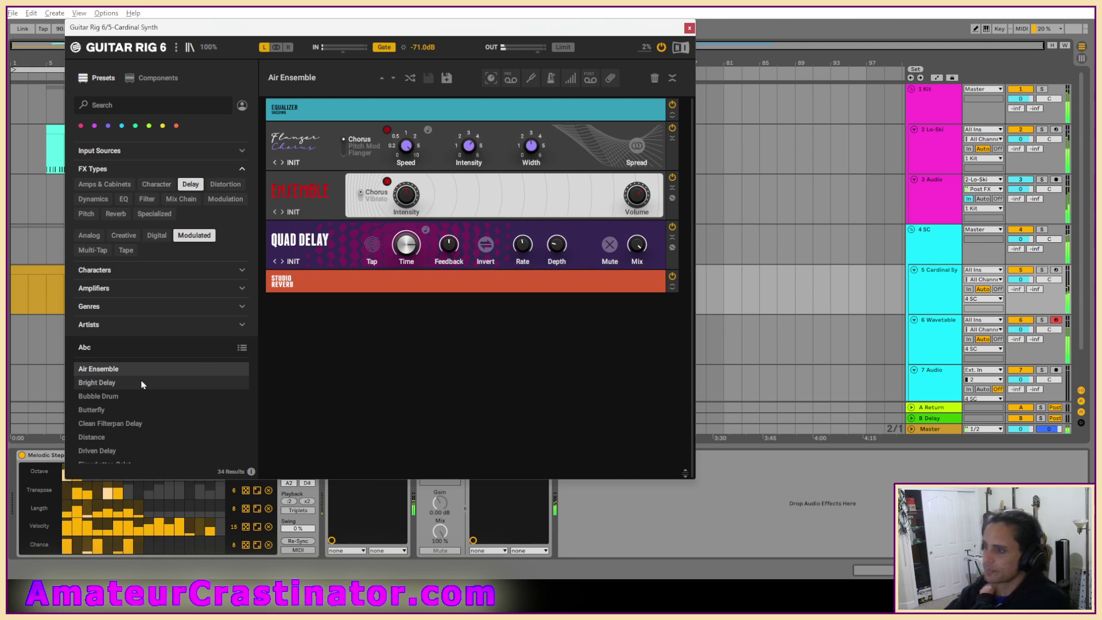
Audition the Guitar Rig presets Bright Delay, Bubble Drum, Butterfly, Clean Filterpan Delay and Distance.
{"action": "left_click", "coordinate": [143, 385]}
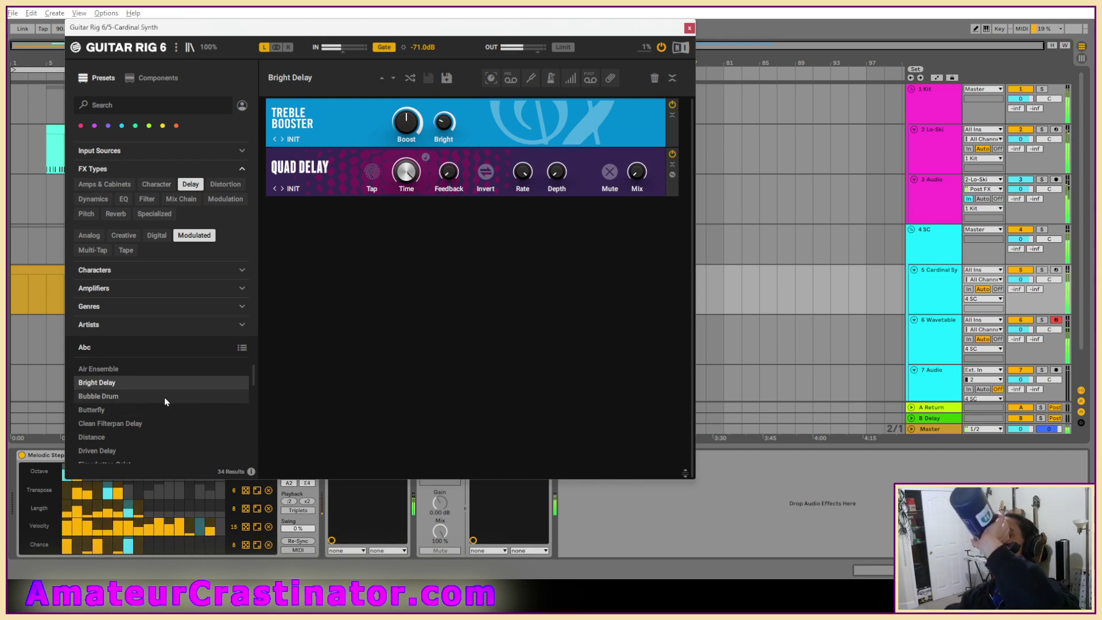
{"action": "left_click", "coordinate": [108, 401]}
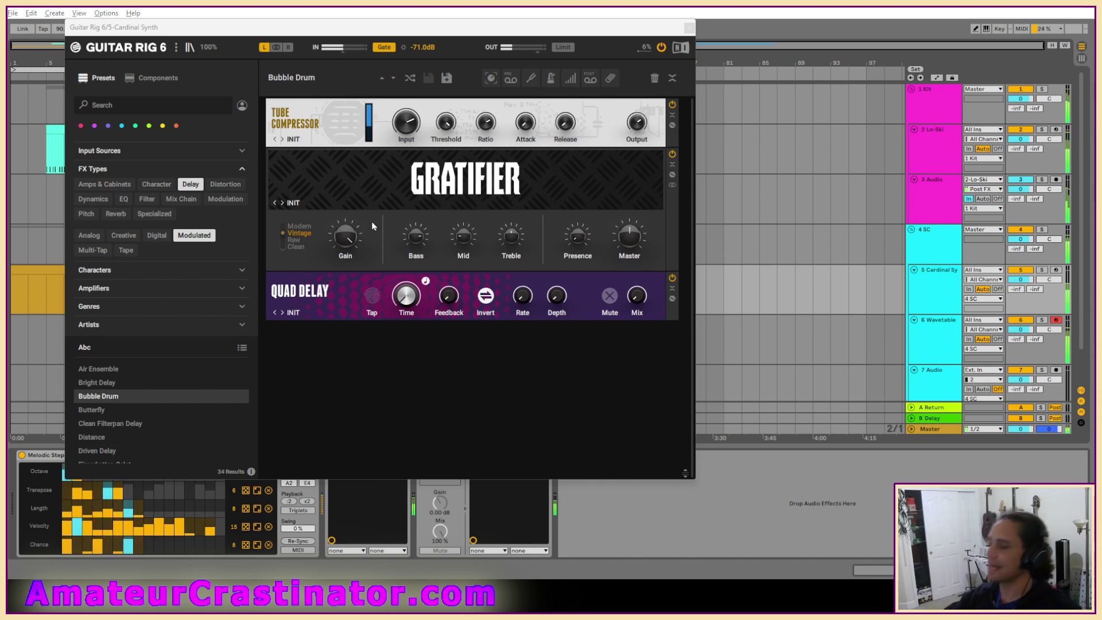
{"action": "left_click", "coordinate": [95, 411]}
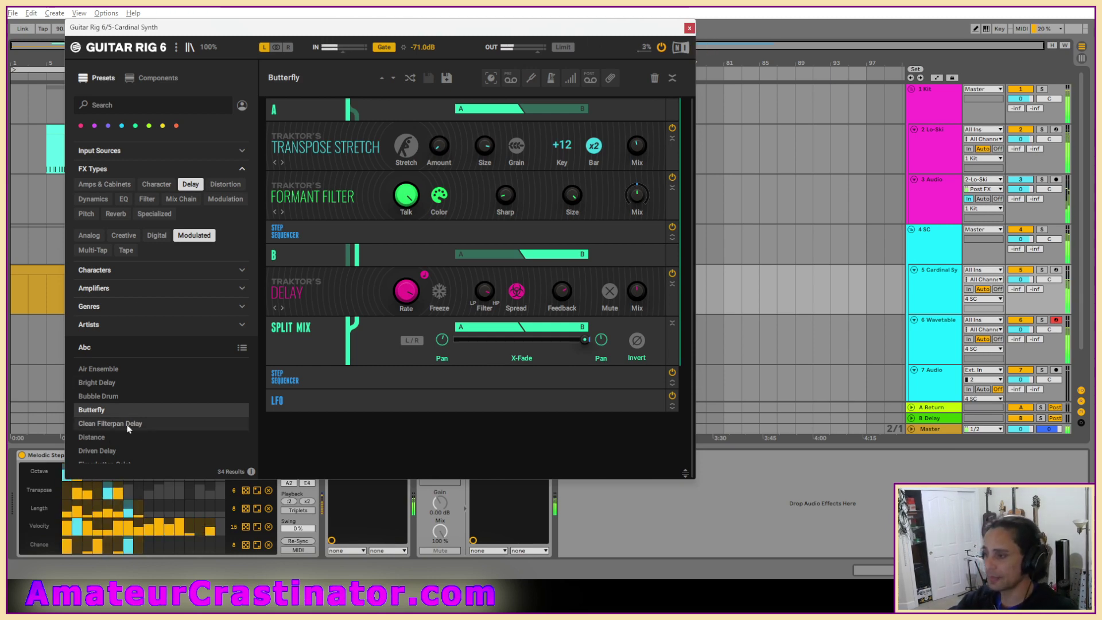
{"action": "left_click", "coordinate": [148, 423]}
{"action": "scroll", "coordinate": [150, 419], "scroll_direction": "down", "scroll_amount": 2}
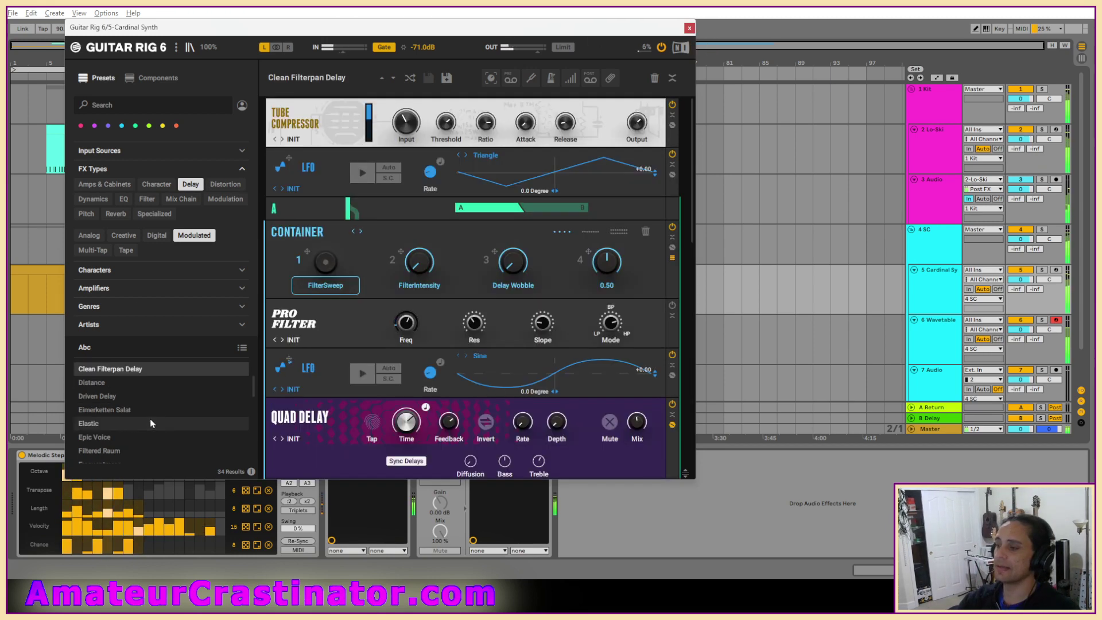
{"action": "left_click", "coordinate": [118, 381]}
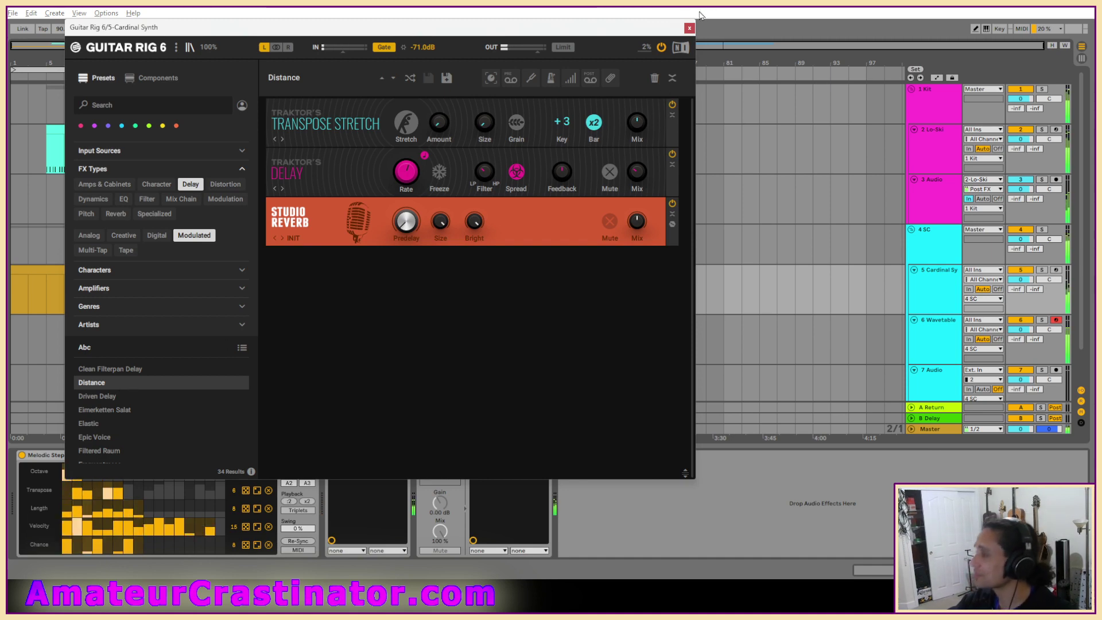
{"action": "left_click", "coordinate": [689, 28]}
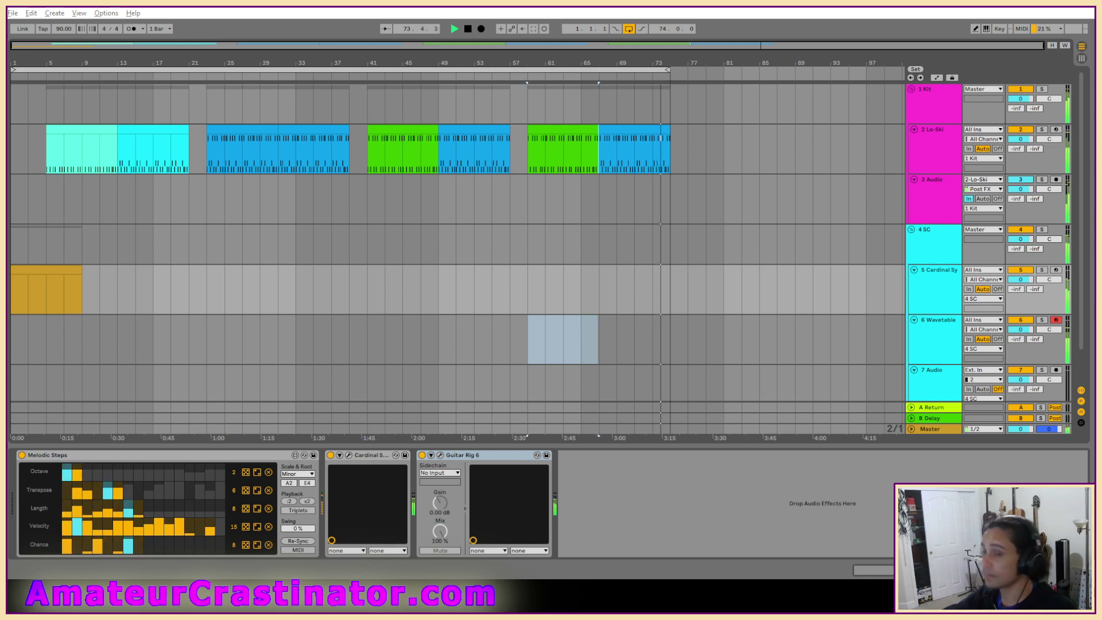
Insert a Delay device before Guitar Rig 6 with Feedback and Dry/Wet at 0% and its filter turned off.
{"action": "left_click", "coordinate": [644, 487]}
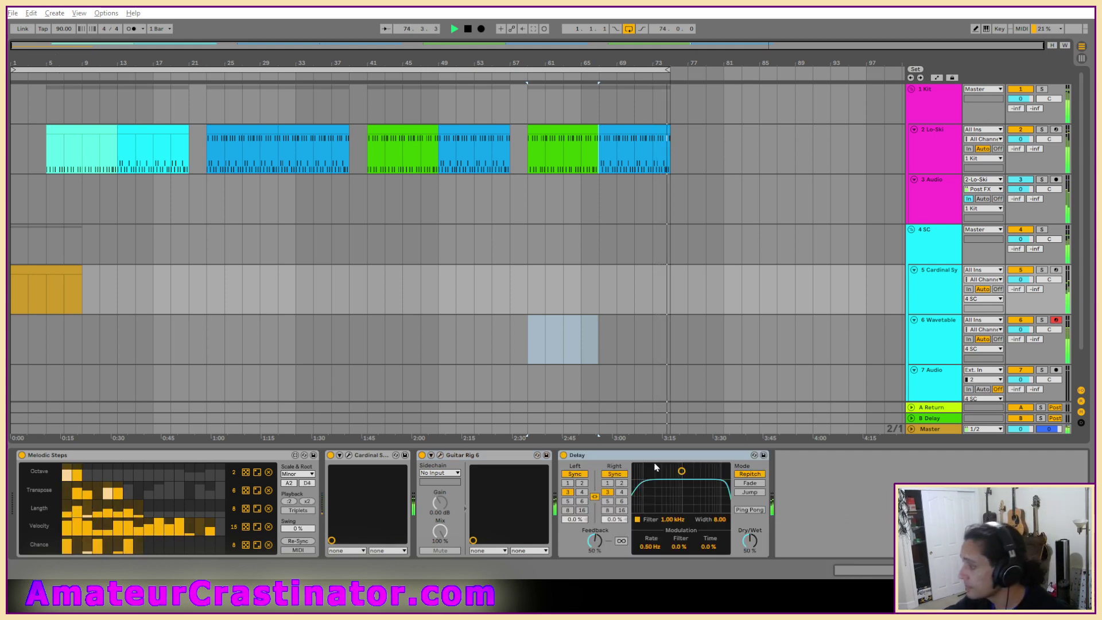
{"action": "left_click_drag", "start_coordinate": [649, 457], "coordinate": [428, 491]}
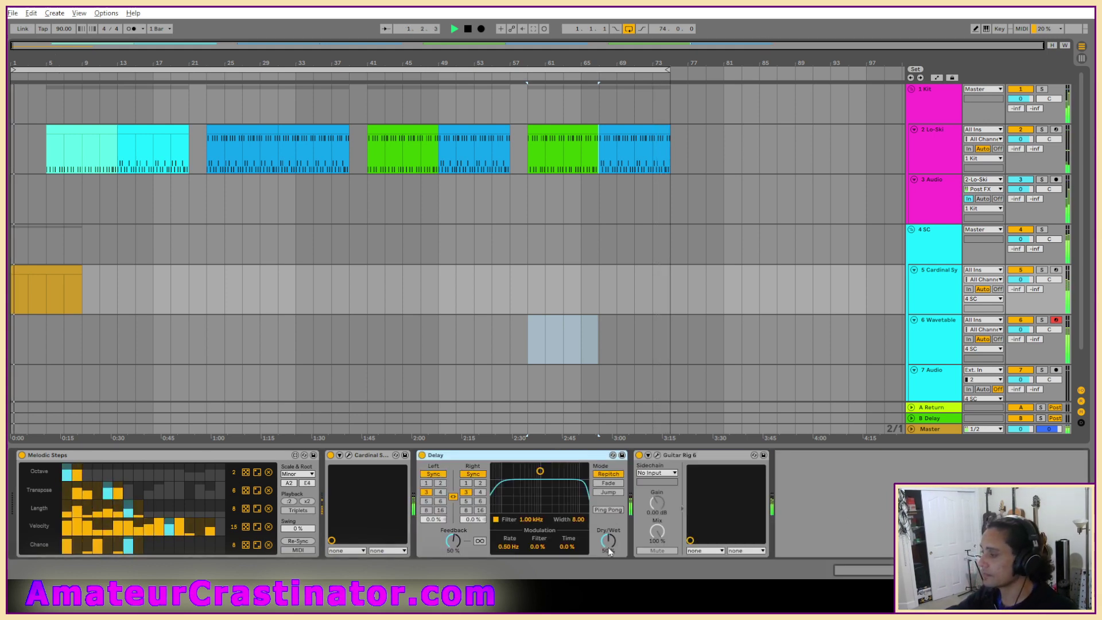
{"action": "mouse_move", "coordinate": [453, 540]}
{"action": "left_mouse_down"}
{"action": "mouse_move", "coordinate": [453, 559]}
{"action": "mouse_move", "coordinate": [465, 543]}
{"action": "left_mouse_up"}
{"action": "left_click", "coordinate": [496, 520]}
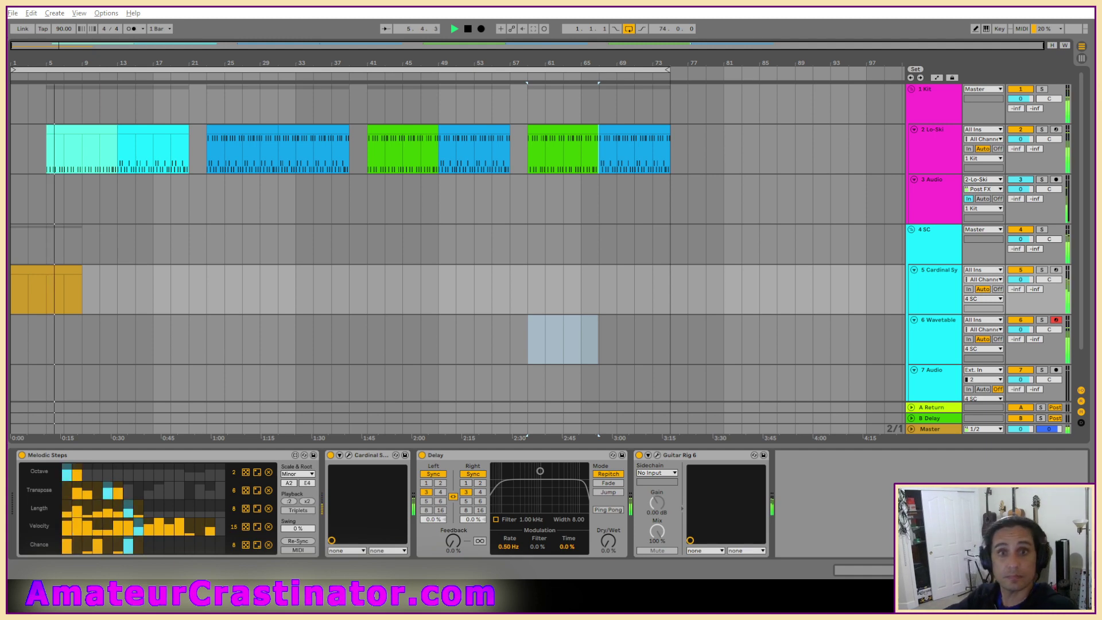
Insert an LFO before the Delay and set it to the Bin waveform with a tempo-synced rate of 1/4.
{"action": "left_click_drag", "start_coordinate": [308, 425], "coordinate": [420, 494]}
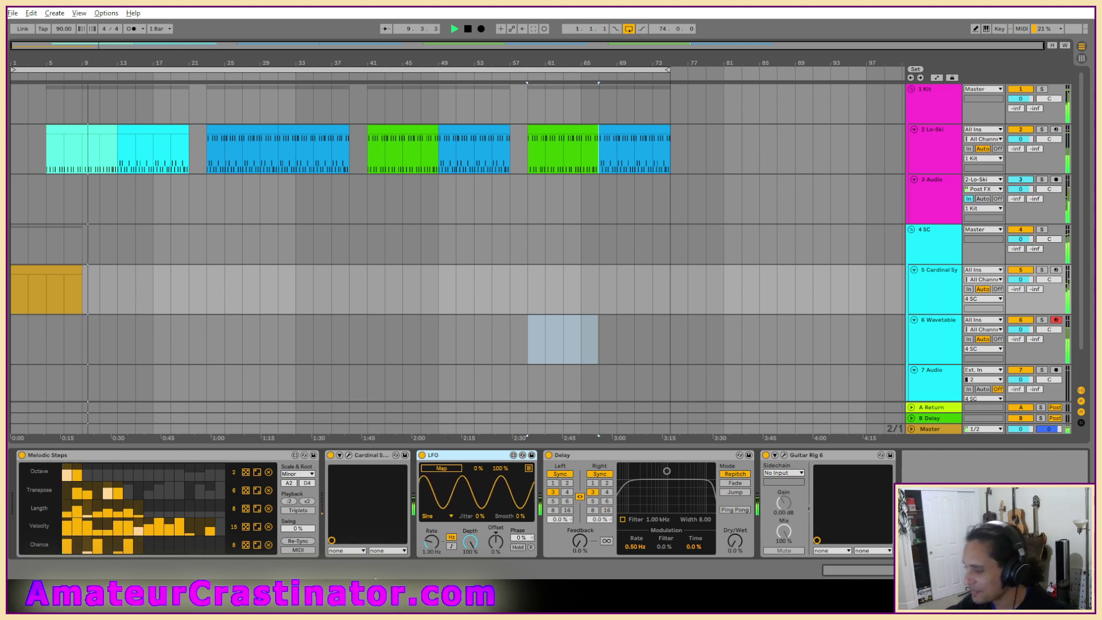
{"action": "left_click", "coordinate": [439, 517]}
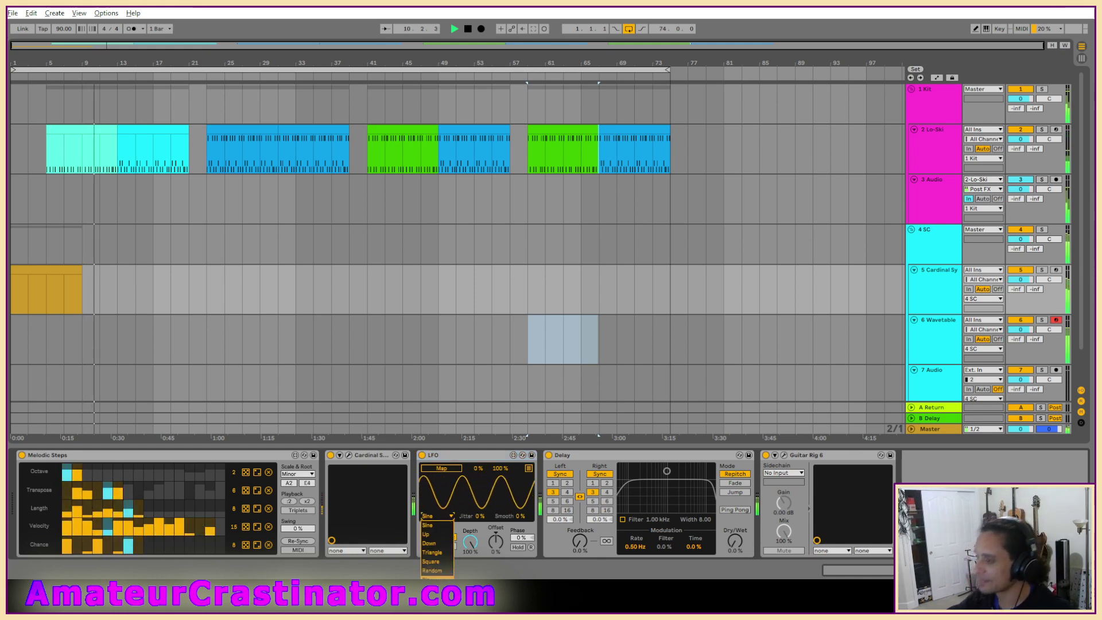
{"action": "left_click", "coordinate": [437, 575]}
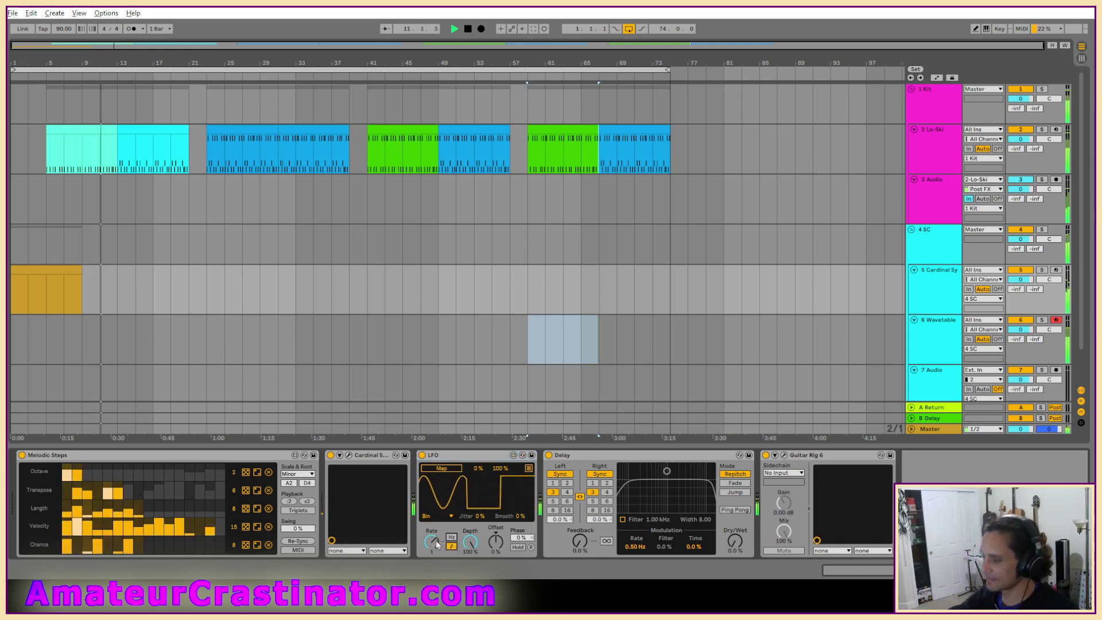
{"action": "left_click", "coordinate": [452, 546]}
{"action": "left_click_drag", "start_coordinate": [436, 544], "coordinate": [436, 540]}
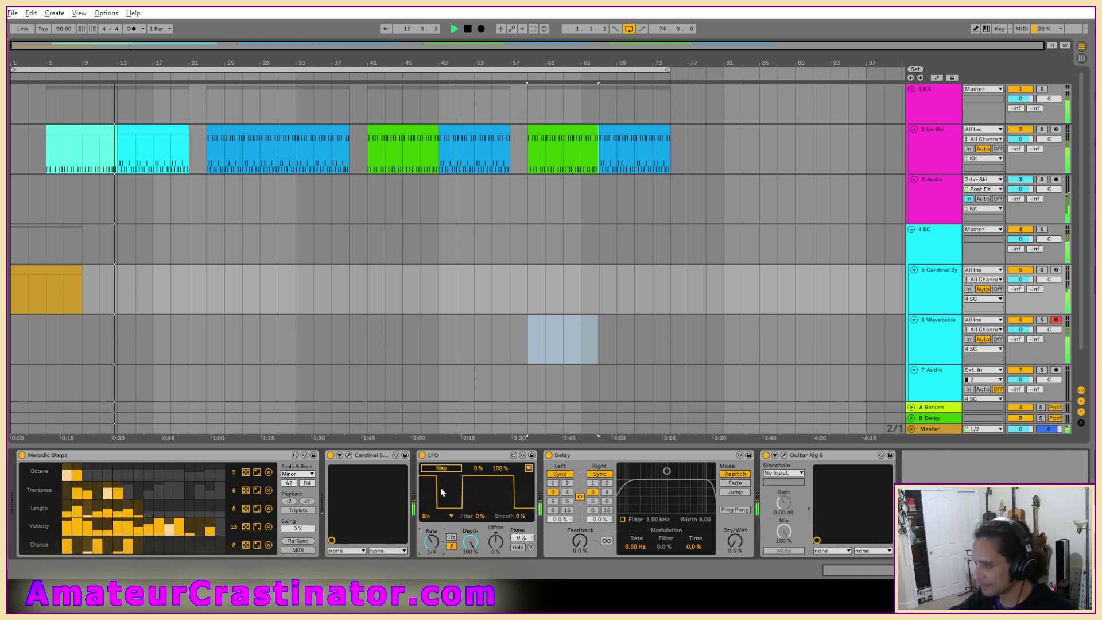
Map the LFO to the Delay's Dry/Wet with a 50% maximum and set both synced delay times to 2.
{"action": "left_click", "coordinate": [501, 471]}
{"action": "type", "text": "50"}
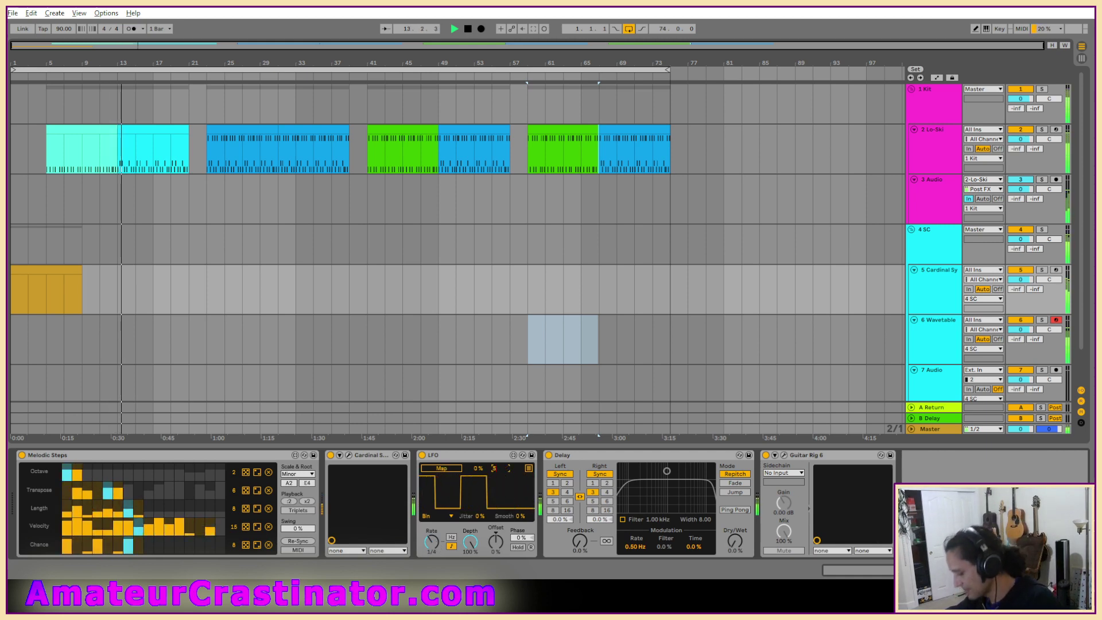
{"action": "key", "text": "Return"}
{"action": "left_click", "coordinate": [456, 469]}
{"action": "left_click", "coordinate": [734, 541]}
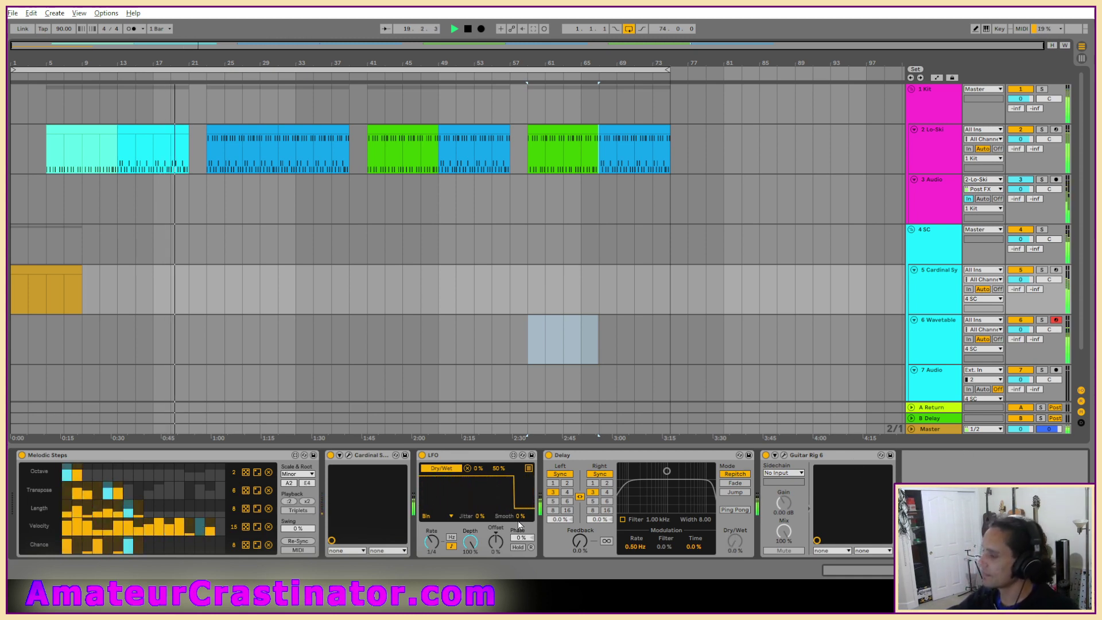
{"action": "left_click", "coordinate": [607, 484]}
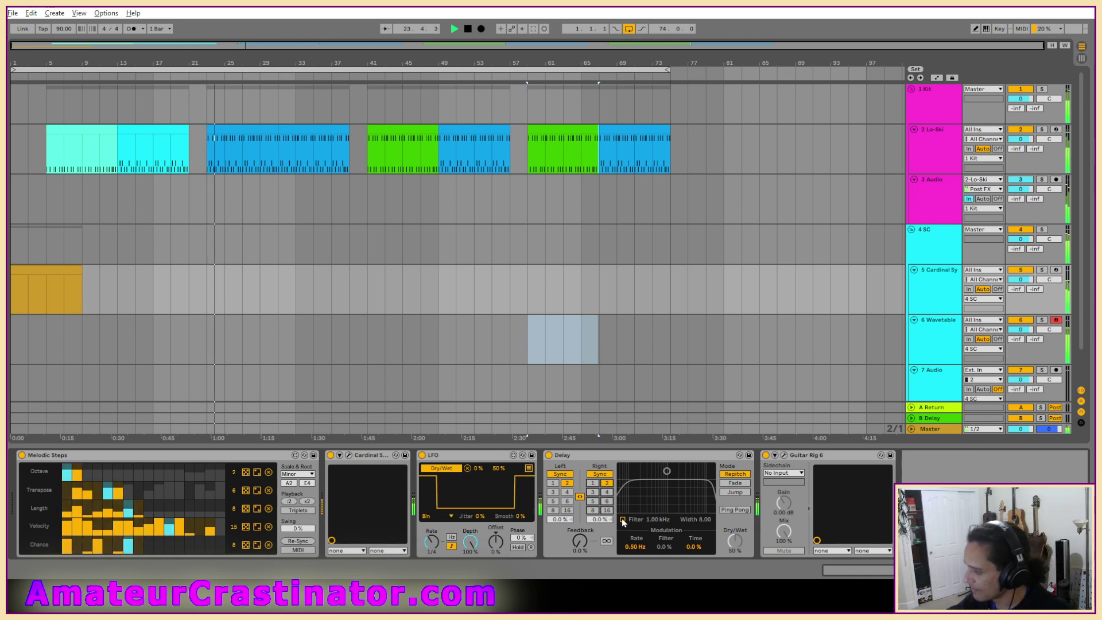
{"action": "left_click", "coordinate": [735, 510]}
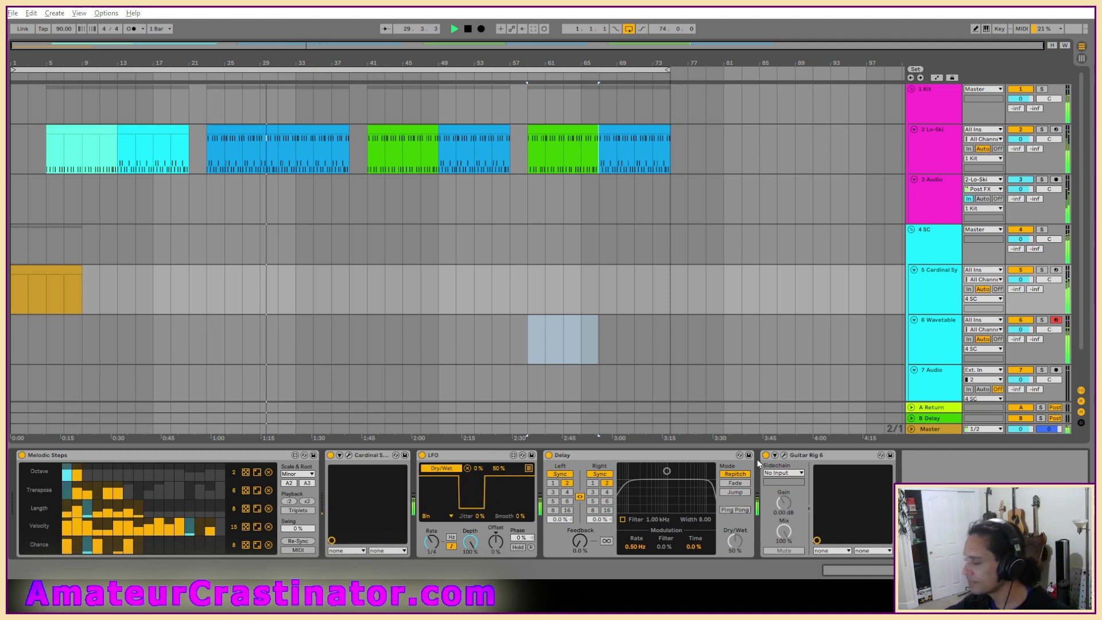
Audition the Guitar Rig preset Eimerketten Salat, and load the Elastic preset.
{"action": "left_click", "coordinate": [785, 454]}
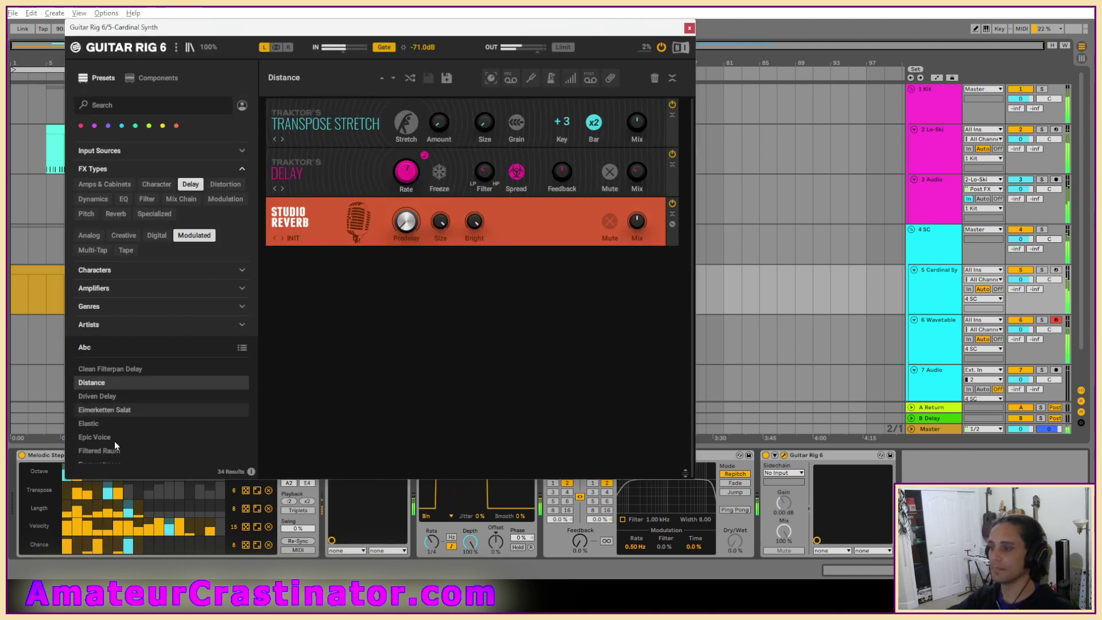
{"action": "left_click", "coordinate": [104, 405]}
{"action": "left_click", "coordinate": [106, 410]}
{"action": "scroll", "coordinate": [107, 415], "scroll_direction": "down", "scroll_amount": 1}
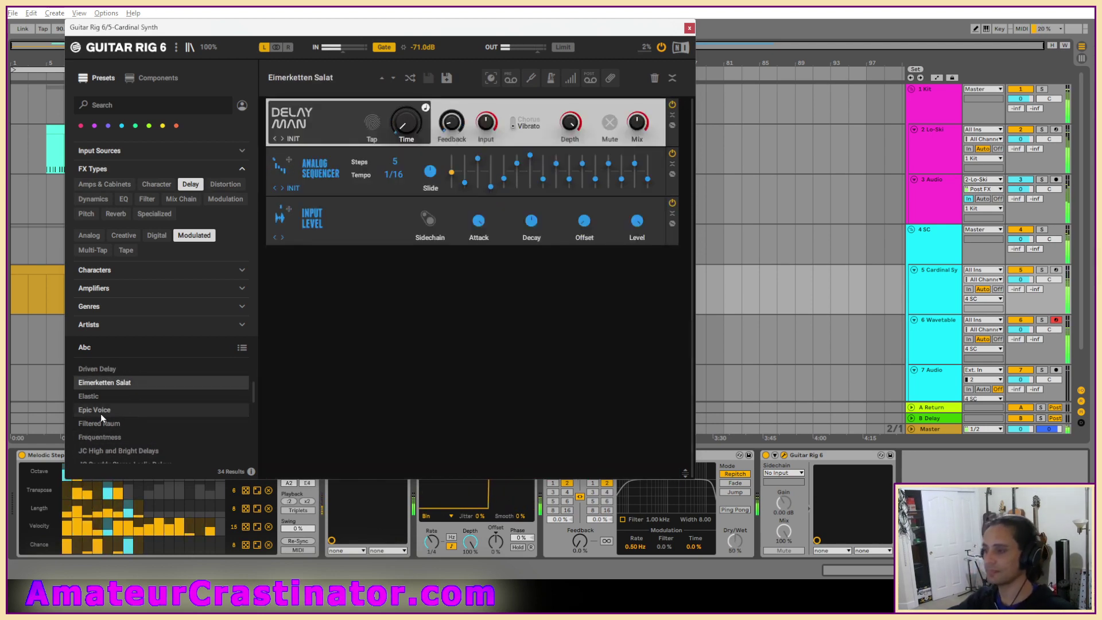
{"action": "left_click", "coordinate": [131, 402]}
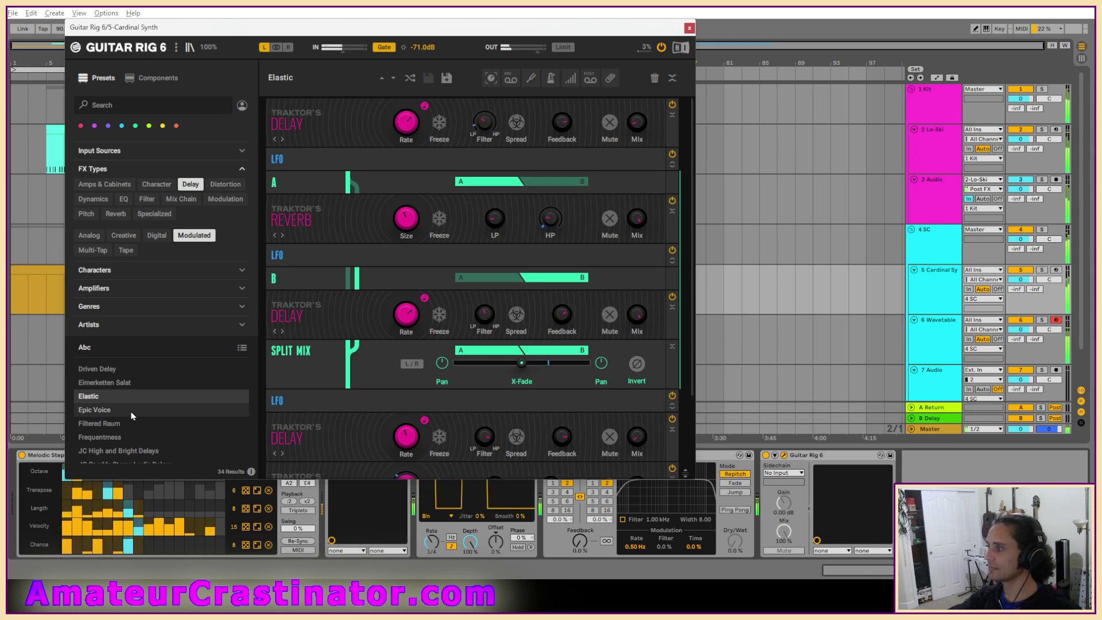
Turn off tempo sync on the LFO modulating the Split Mix X-Fade, and switch the Guitar Rig 6 device on.
{"action": "scroll", "coordinate": [374, 390], "scroll_direction": "down", "scroll_amount": 3}
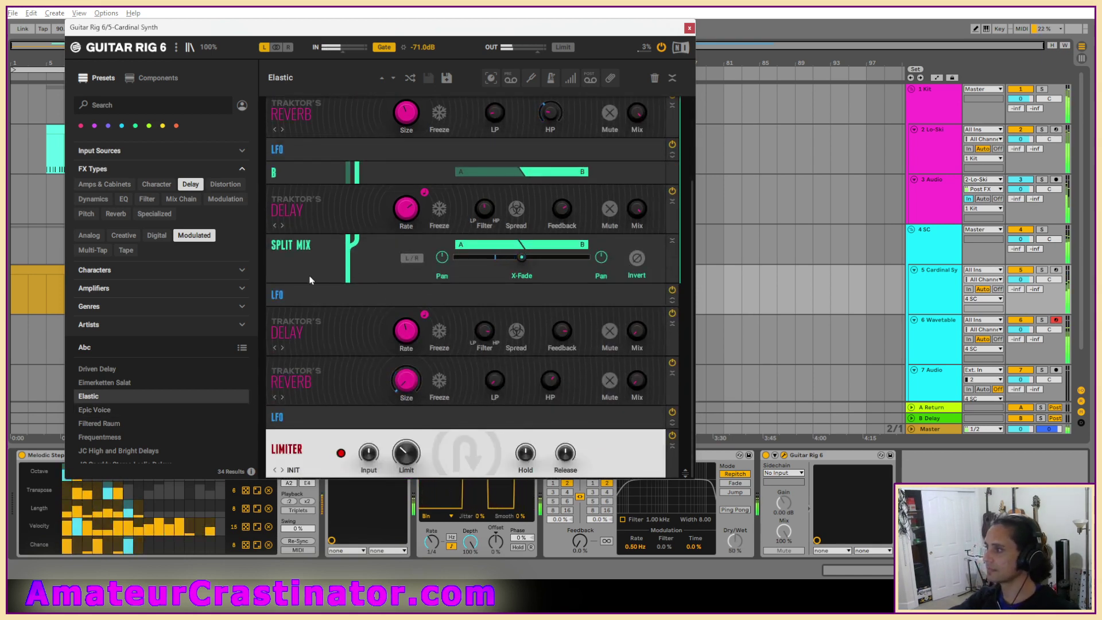
{"action": "left_click", "coordinate": [672, 300]}
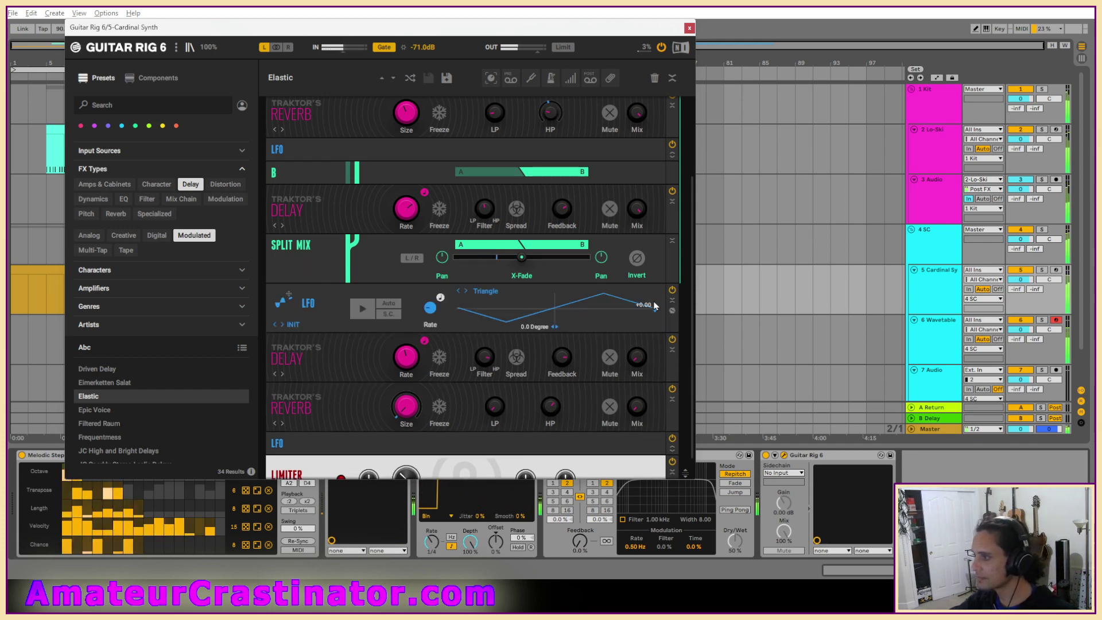
{"action": "left_click", "coordinate": [672, 310]}
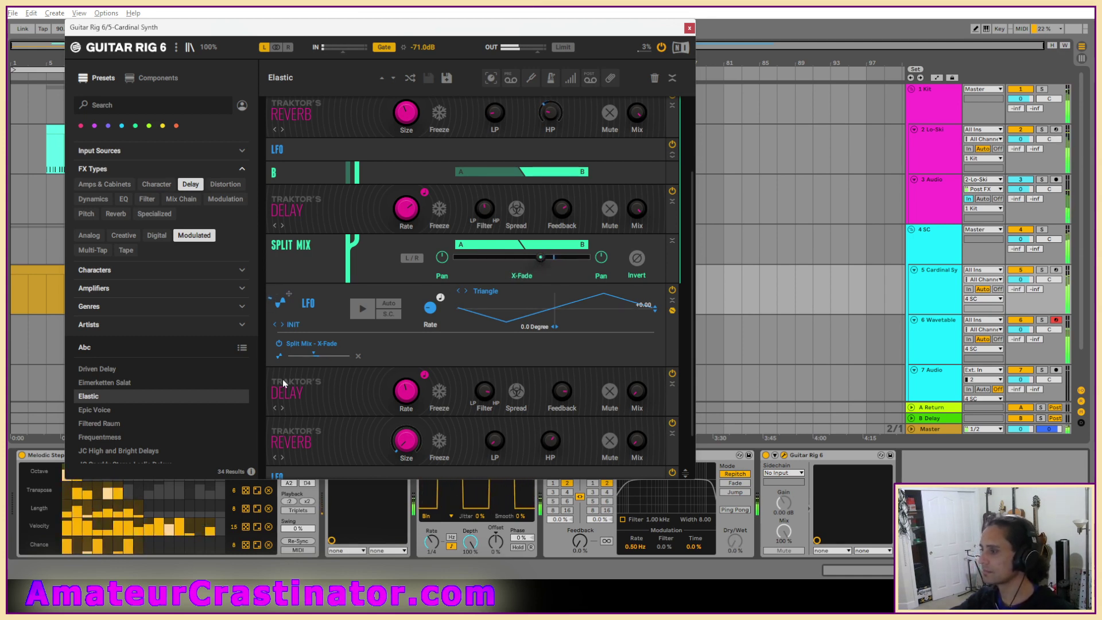
{"action": "left_click", "coordinate": [439, 298]}
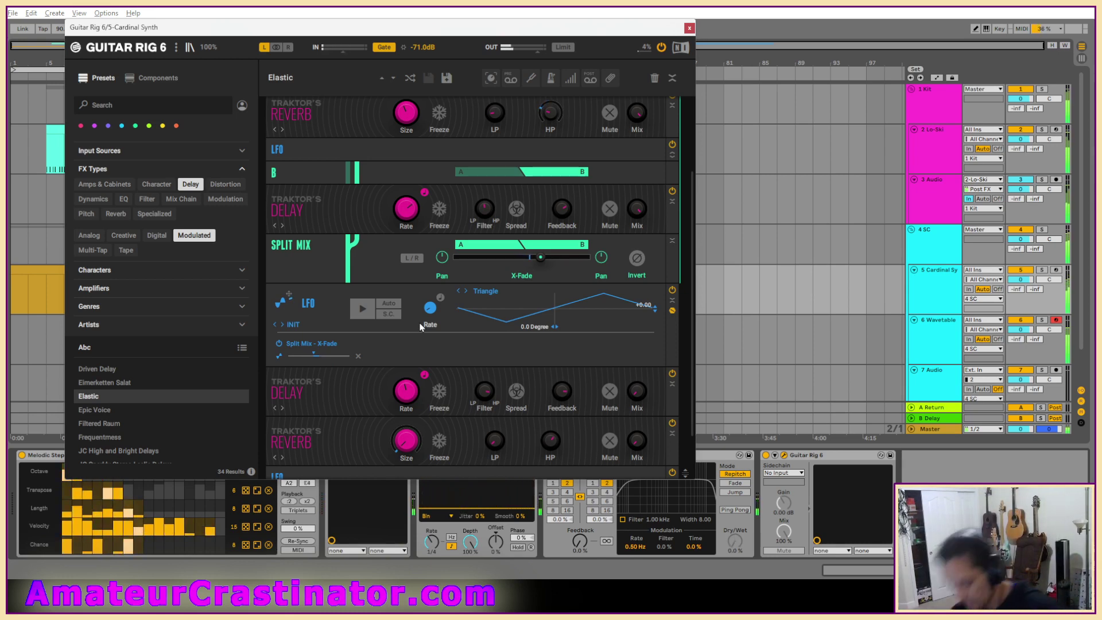
{"action": "left_click", "coordinate": [689, 28]}
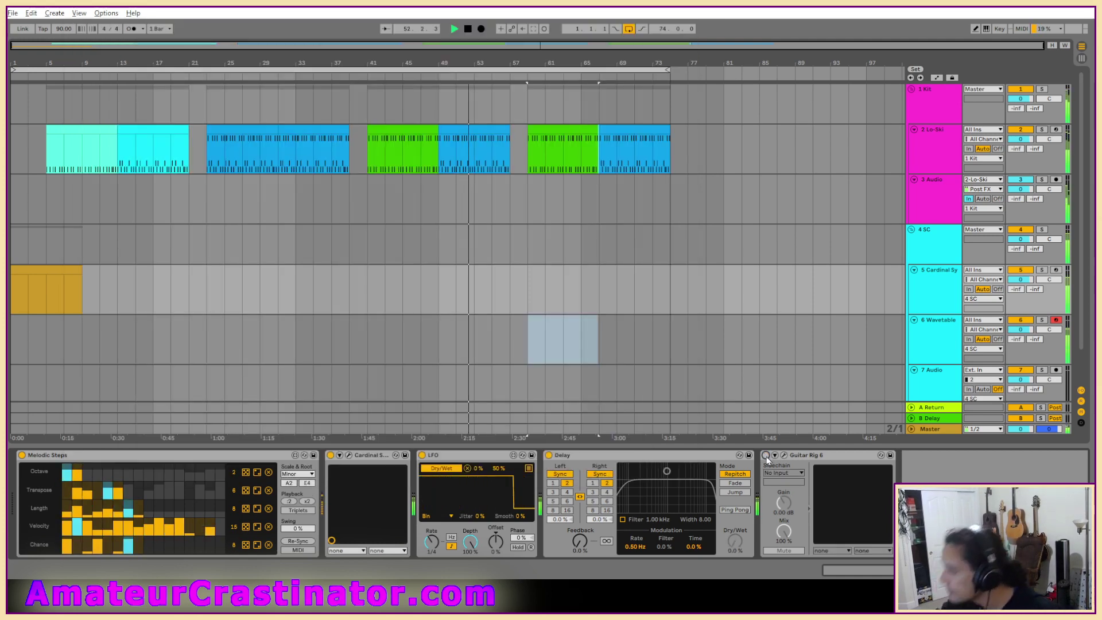
{"action": "left_click", "coordinate": [766, 455]}
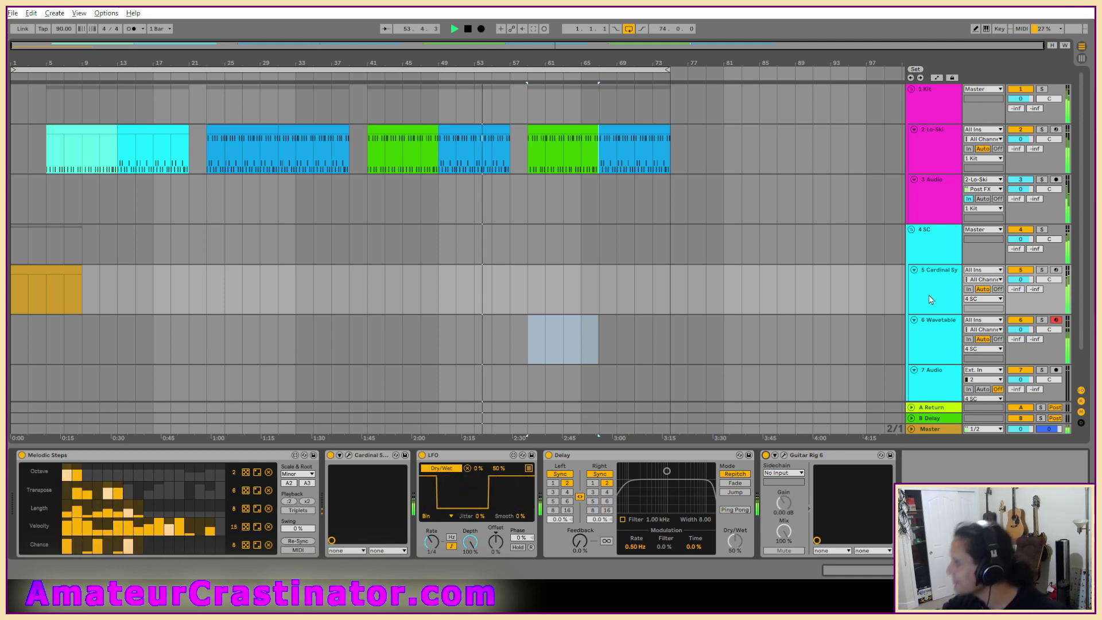
Rename the Wavetable track as Bass.
{"action": "left_click", "coordinate": [926, 348]}
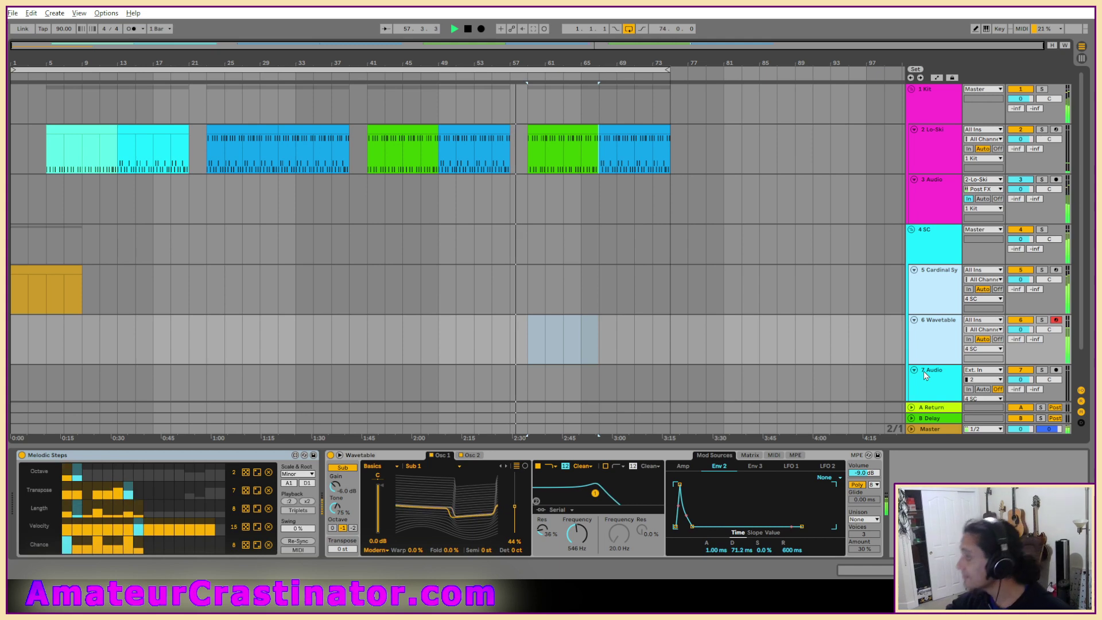
{"action": "left_click", "coordinate": [939, 301]}
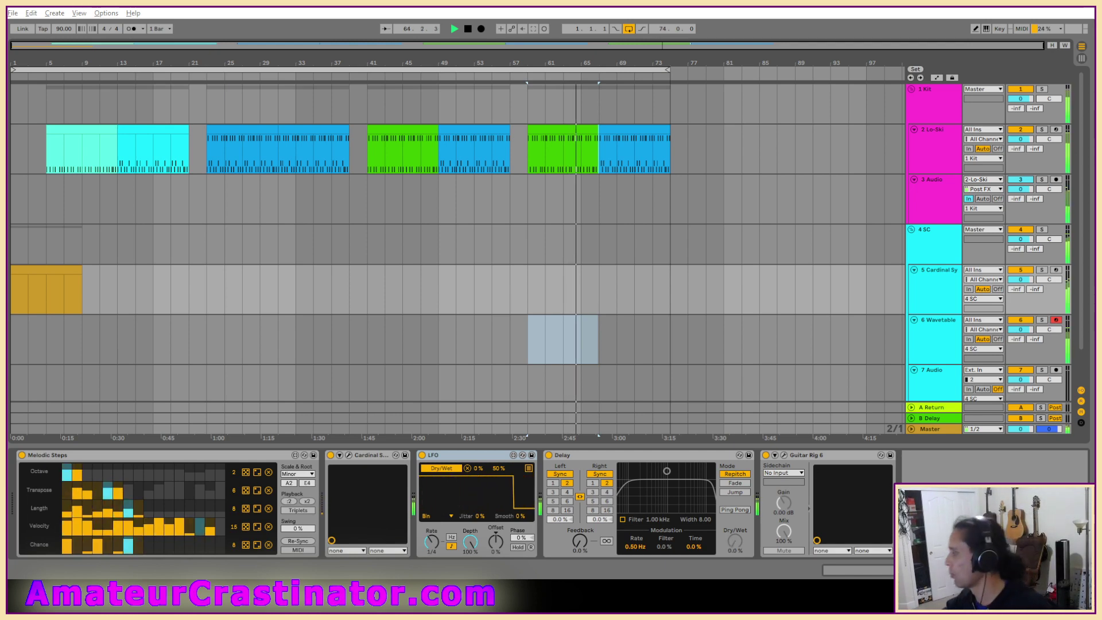
{"action": "left_click", "coordinate": [943, 338]}
{"action": "key", "text": "ctrl+r"}
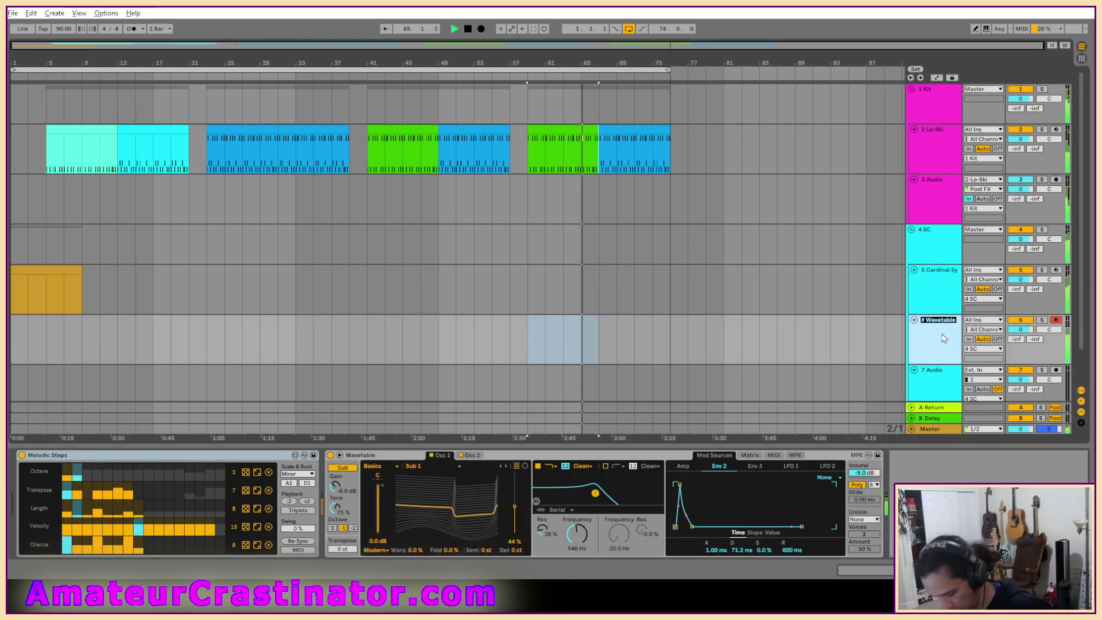
{"action": "type", "text": "Ba"}
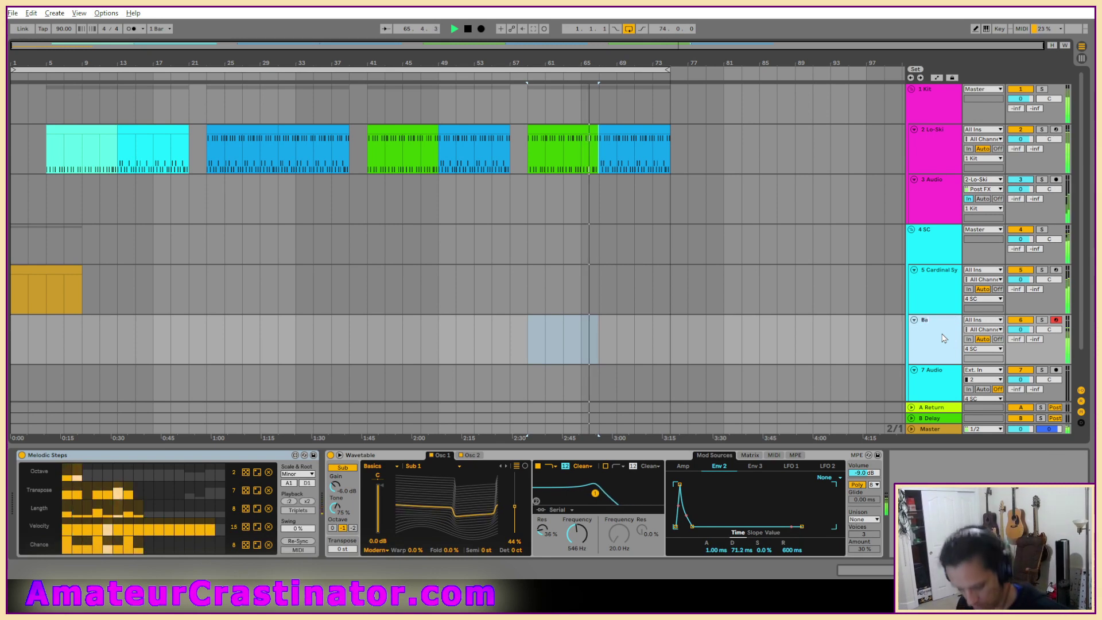
{"action": "type", "text": "ss"}
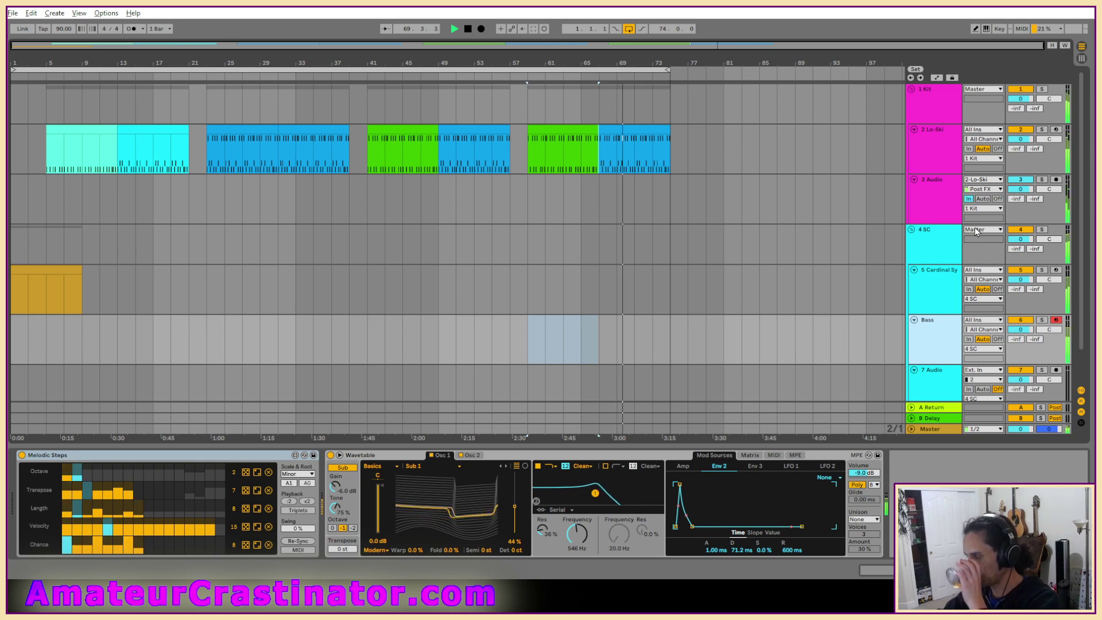
Move the Audio track directly below the Cardinal Synth track and colour both tracks light purple.
{"action": "left_click", "coordinate": [946, 283]}
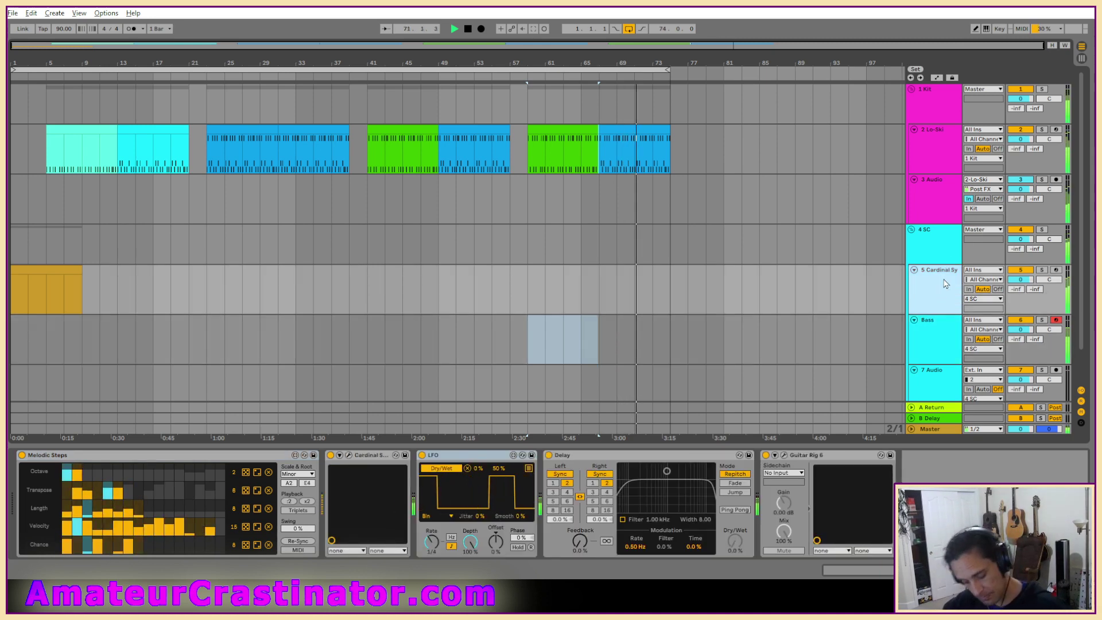
{"action": "key", "text": "ctrl+t"}
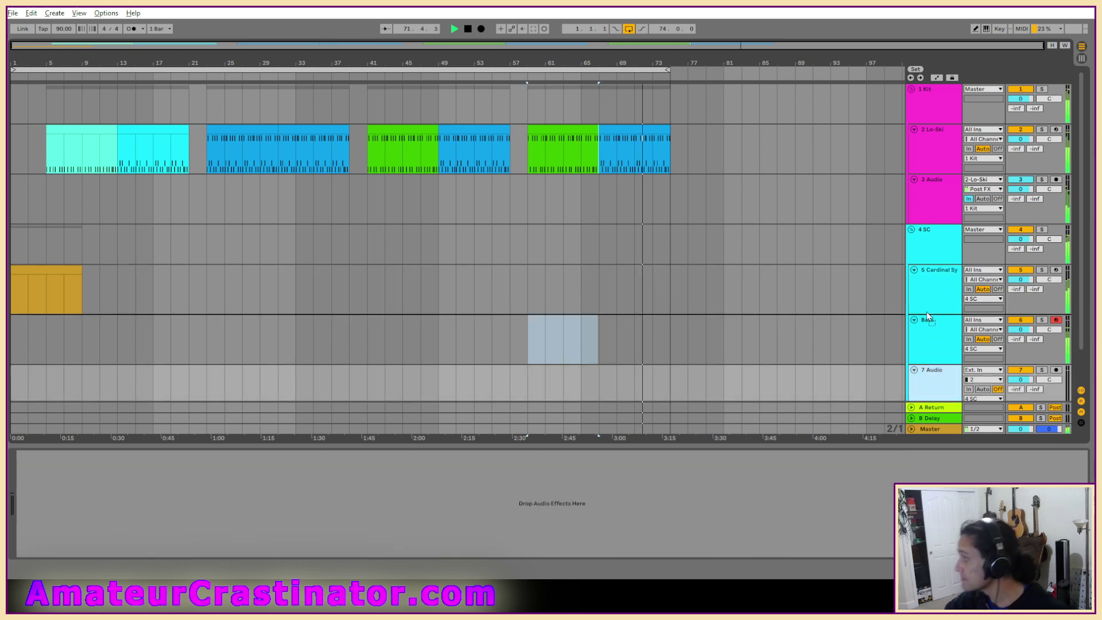
{"action": "left_click", "coordinate": [939, 297]}
{"action": "right_click", "coordinate": [939, 297]}
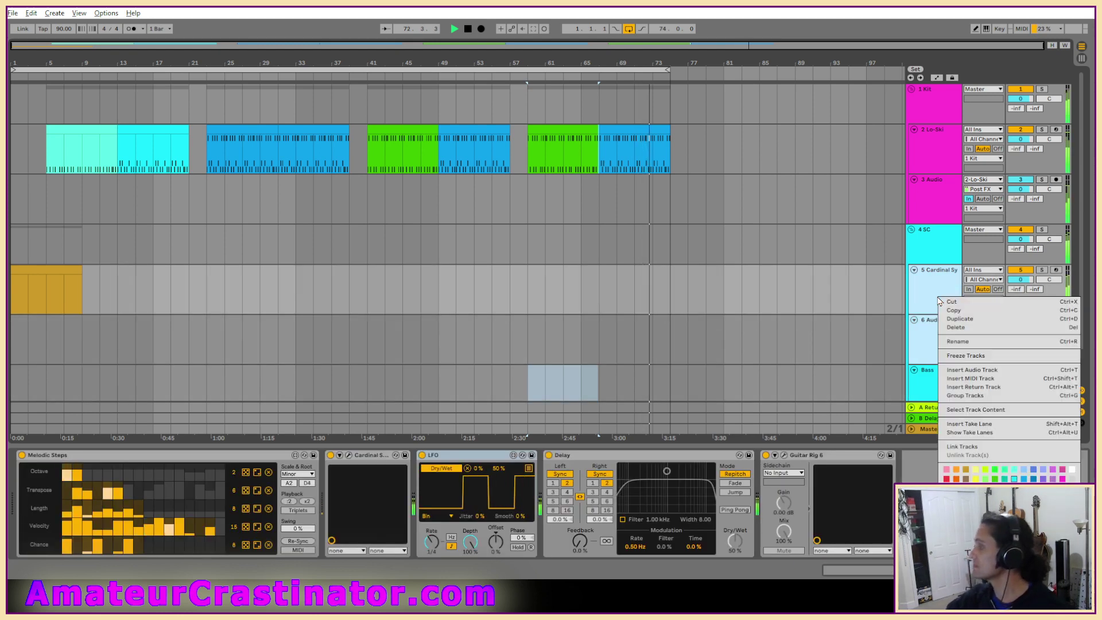
{"action": "left_click", "coordinate": [941, 355]}
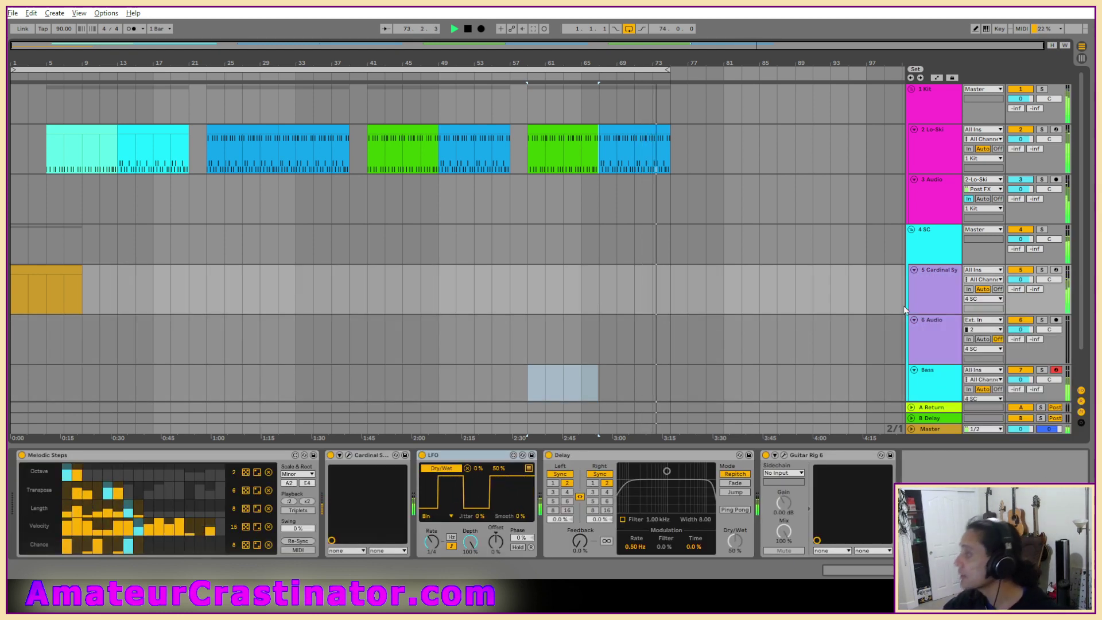
Rename the audio track below Cardinal Synth as CARDin.
{"action": "left_click", "coordinate": [941, 355]}
{"action": "type", "text": "C"}
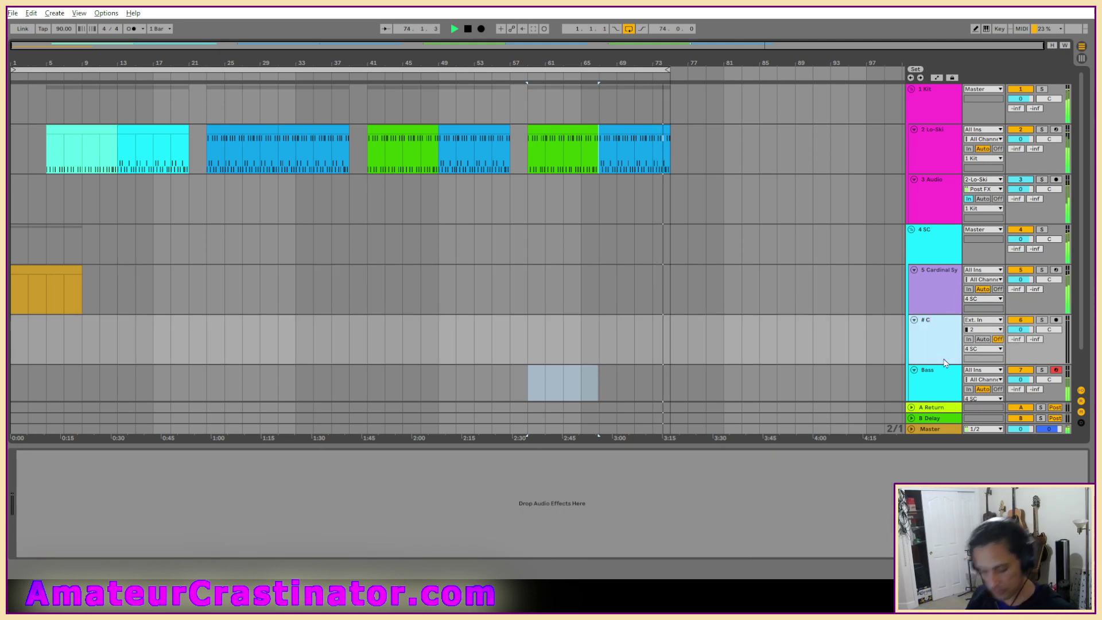
{"action": "type", "text": "ARDin"}
{"action": "key", "text": "Return"}
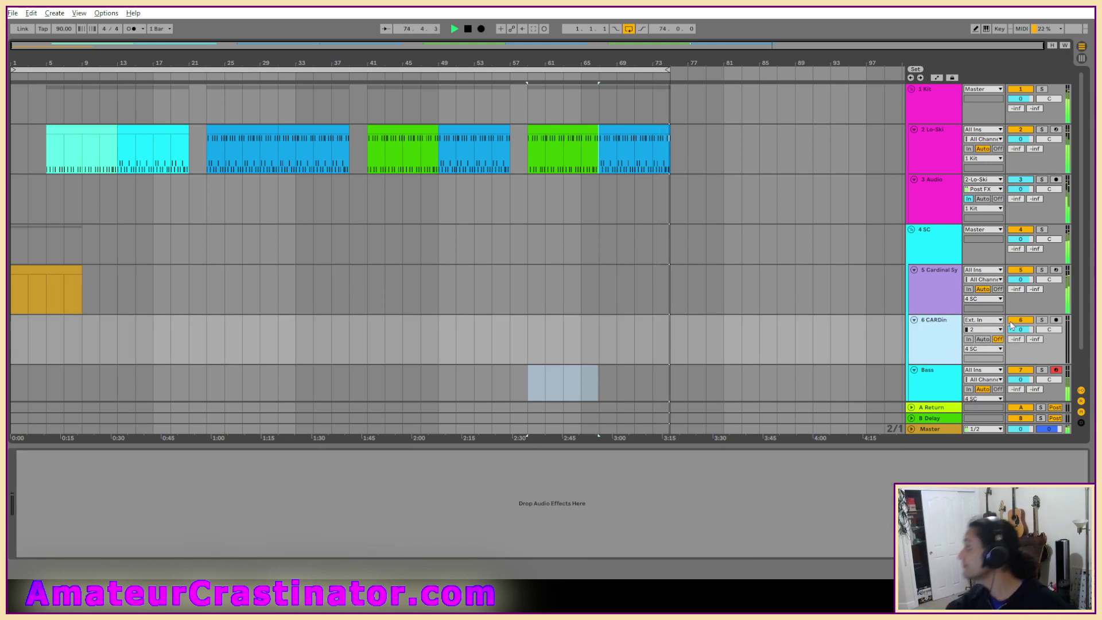
Route the Cardinal Synth track into the CARDin track as its audio input, tapped Post FX.
{"action": "left_click", "coordinate": [985, 320]}
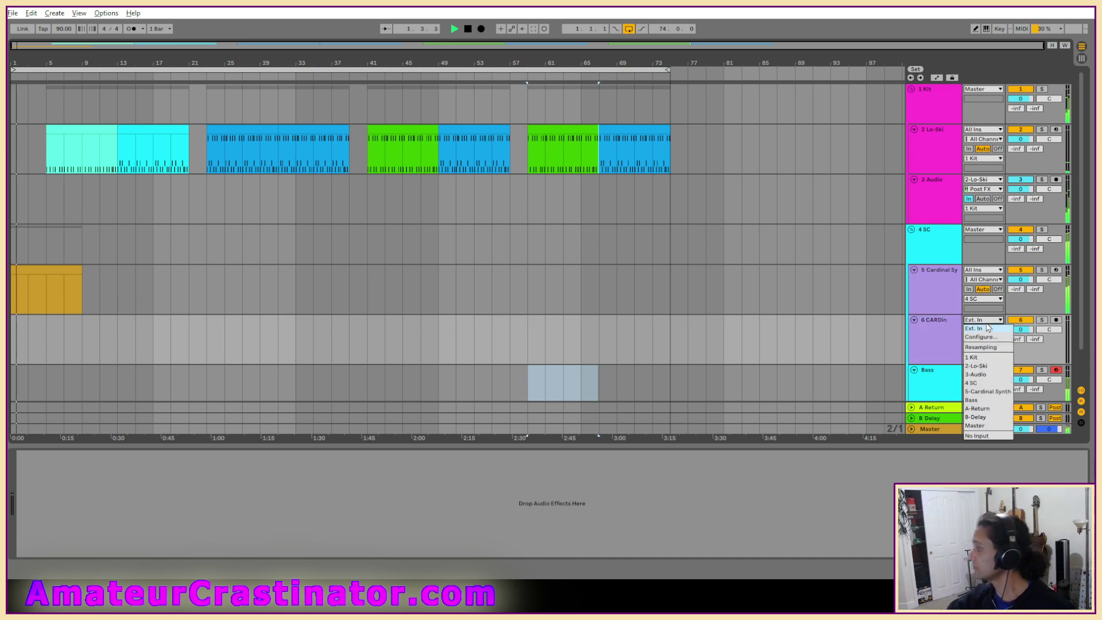
{"action": "left_click", "coordinate": [986, 392]}
{"action": "left_click", "coordinate": [980, 355]}
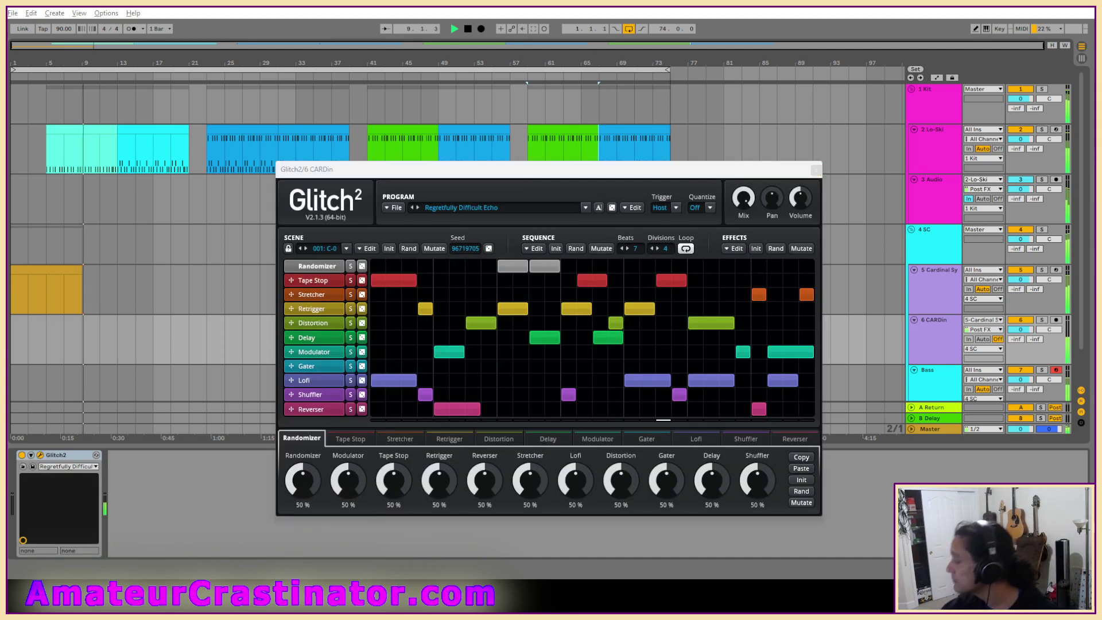
Close the Glitch2 plug-in window and select the CARDin track.
{"action": "left_click", "coordinate": [817, 170]}
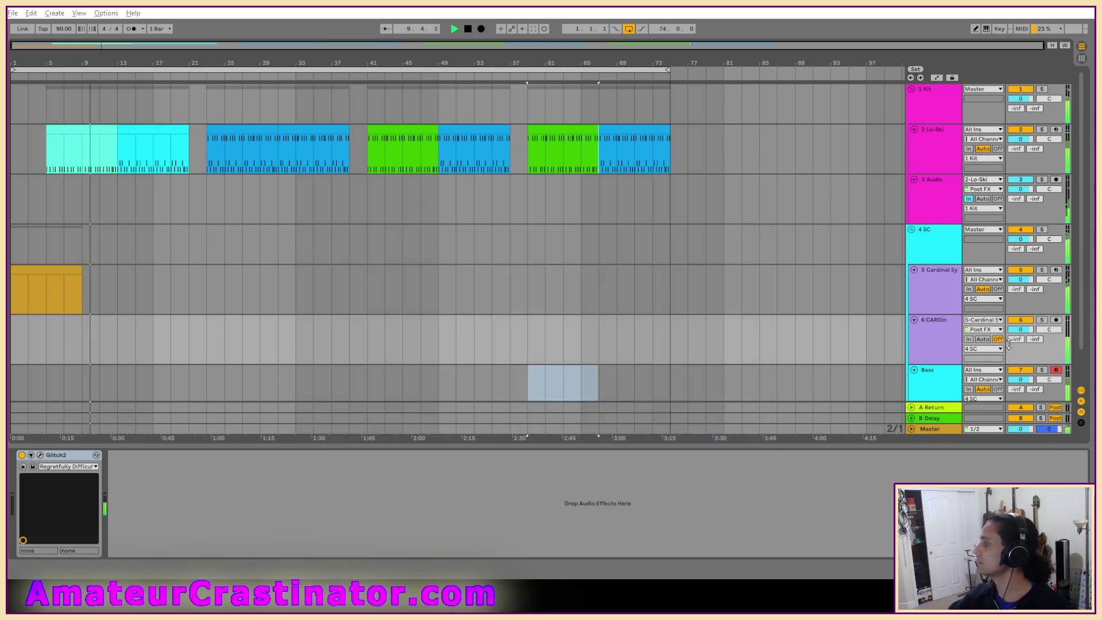
{"action": "scroll", "coordinate": [1009, 343], "scroll_direction": "down", "scroll_amount": 1}
{"action": "left_click", "coordinate": [940, 314]}
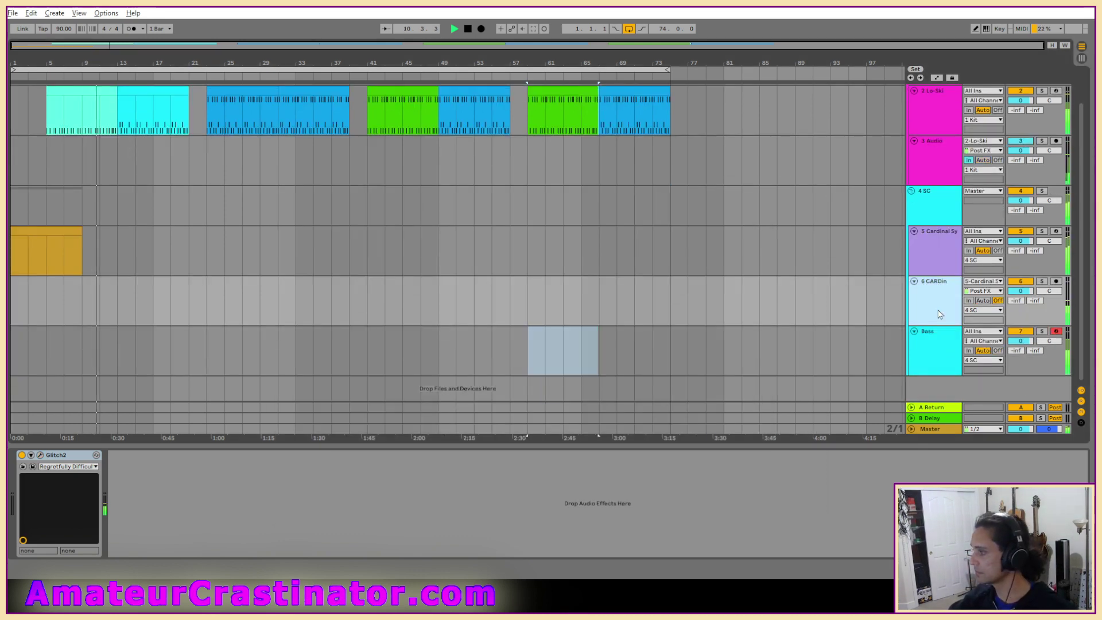
Open Glitch2 on 6 CARDin, set monitoring to Off on the Cardinal Synth track and In on CARDin, and lower CARDin's volume to -15.3 dB.
{"action": "left_click", "coordinate": [39, 454]}
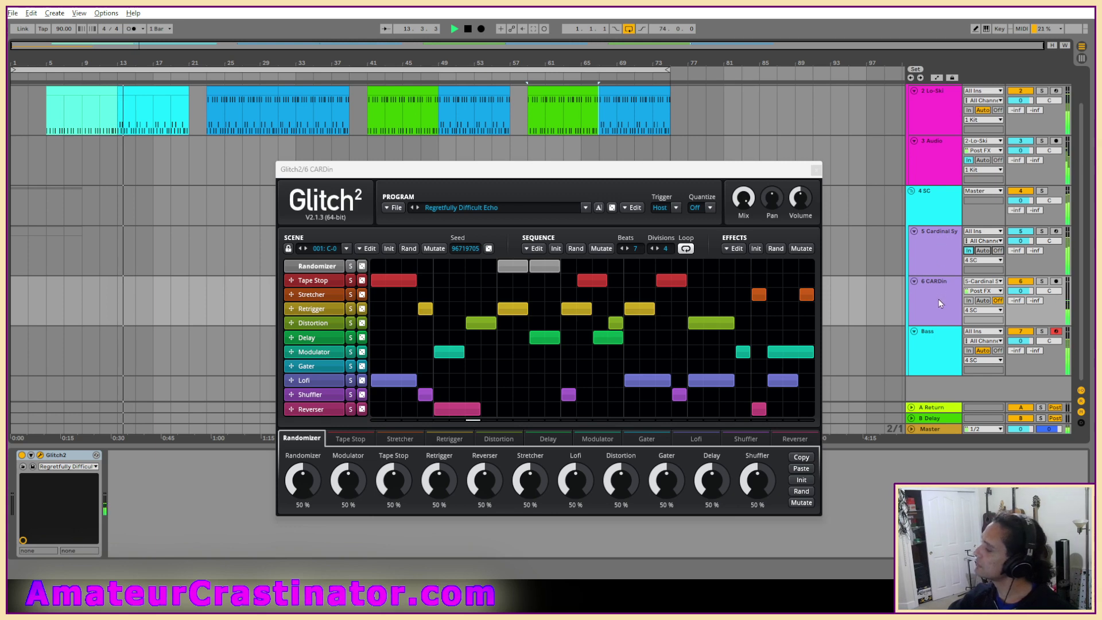
{"action": "left_click", "coordinate": [998, 251]}
{"action": "left_click", "coordinate": [969, 301]}
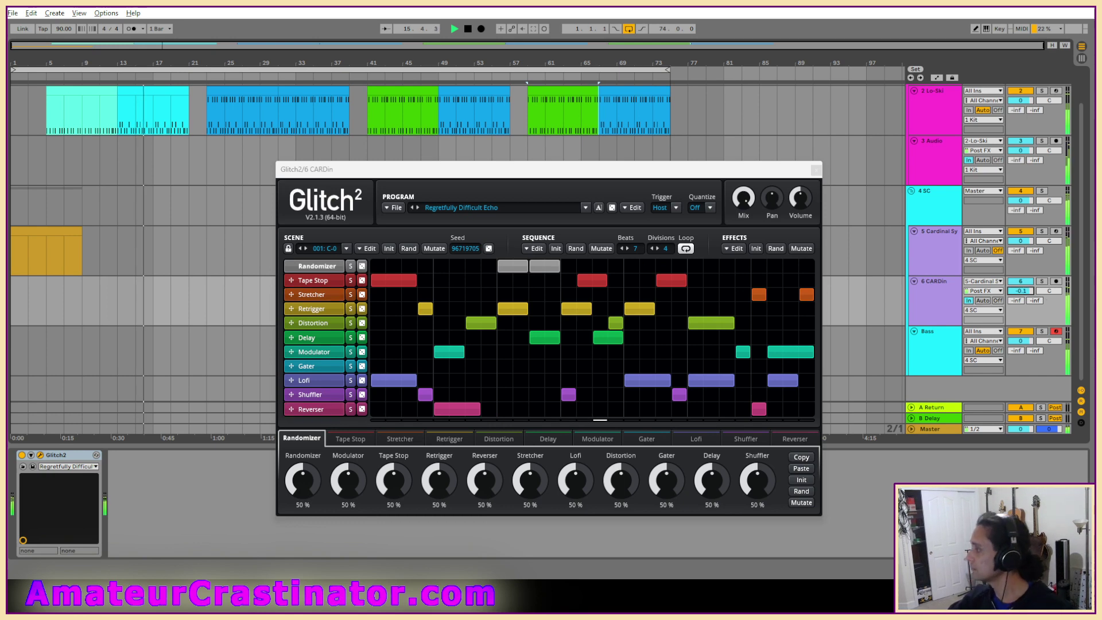
{"action": "left_click_drag", "start_coordinate": [1022, 291], "coordinate": [1022, 304]}
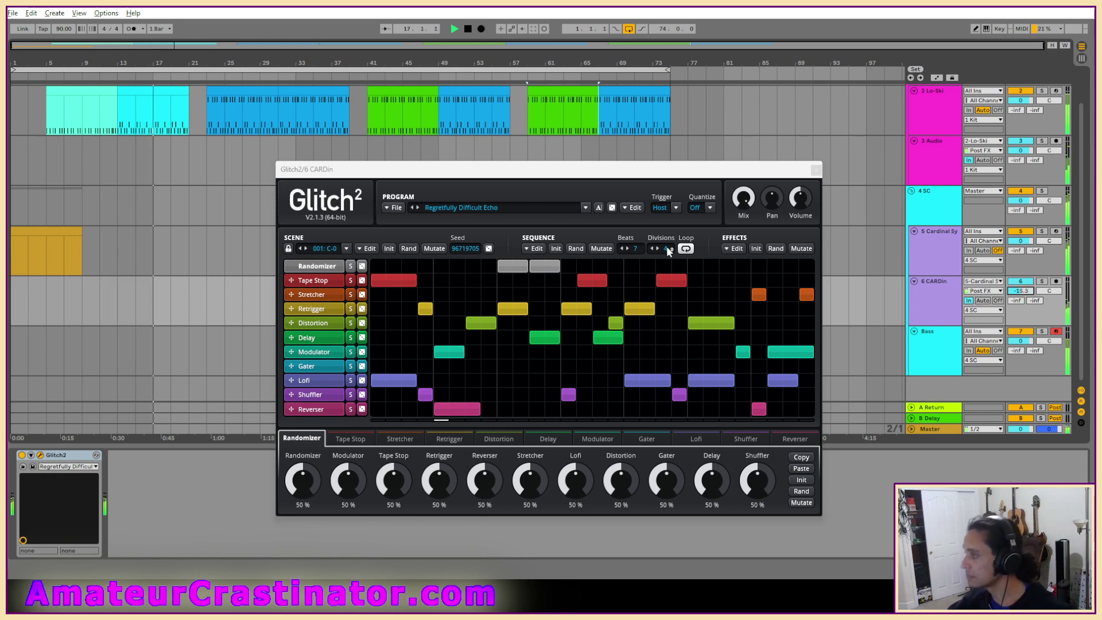
Clear the Glitch2 sequence, extend it to 8 beats, and fill the whole Shuffler lane with one block.
{"action": "left_click", "coordinate": [557, 248]}
{"action": "scroll", "coordinate": [639, 252], "scroll_direction": "up", "scroll_amount": 4}
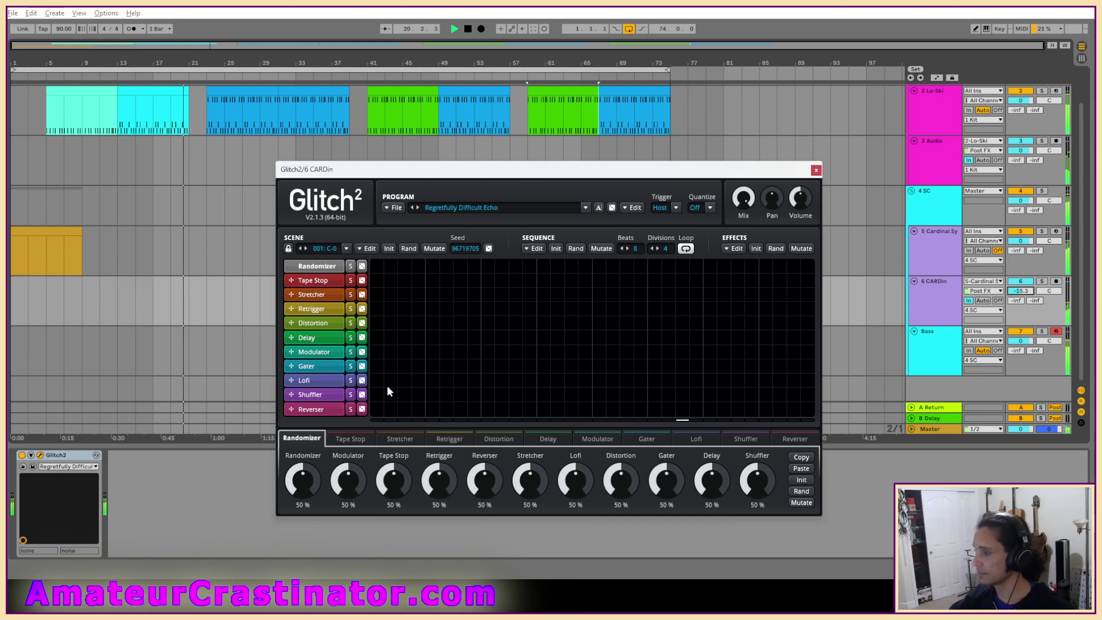
{"action": "left_click_drag", "start_coordinate": [379, 396], "coordinate": [814, 396]}
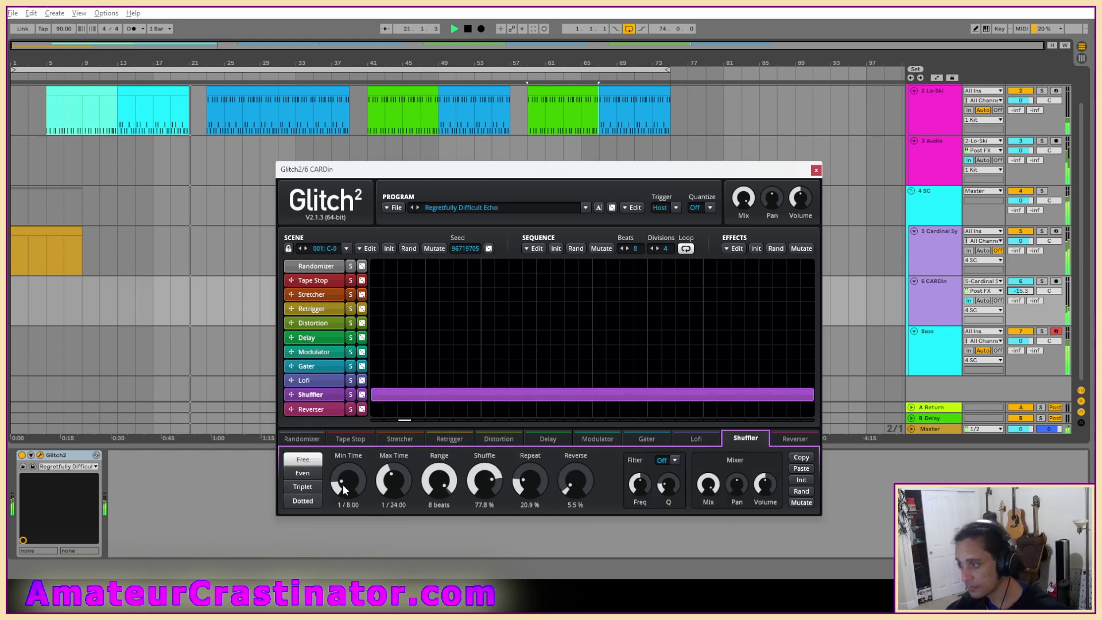
Set the Shuffler to Even with Min Time 1 beat, Max Time 1/16th, Range 5 beats, Repeat 34.5% and Reverse 18.3%.
{"action": "left_click", "coordinate": [308, 475]}
{"action": "left_click_drag", "start_coordinate": [347, 487], "coordinate": [347, 425]}
{"action": "left_click_drag", "start_coordinate": [393, 481], "coordinate": [453, 495]}
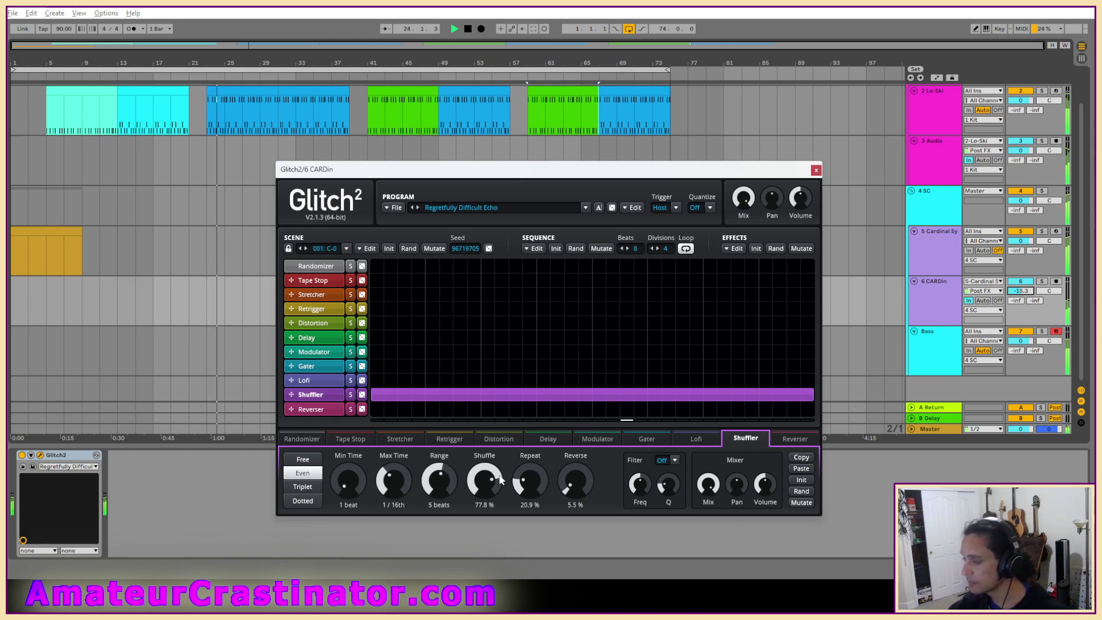
{"action": "left_click_drag", "start_coordinate": [530, 482], "coordinate": [561, 478]}
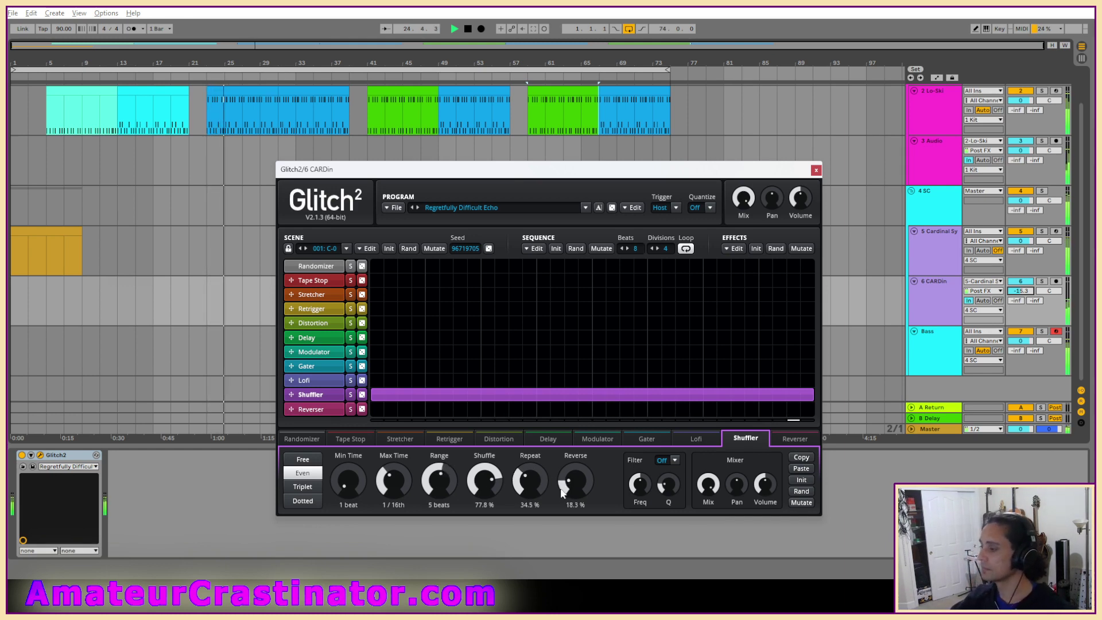
Insert EQ Eight before Glitch2 on the CARDin track and make band 1 a low-cut filter at 277 Hz.
{"action": "left_click", "coordinate": [225, 532]}
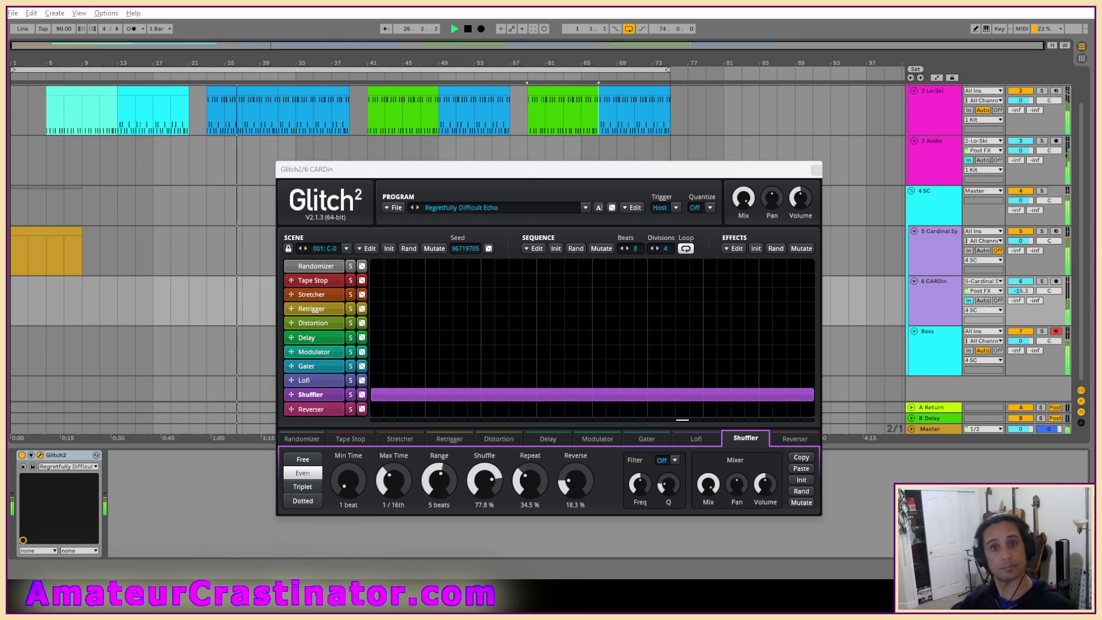
{"action": "mouse_move", "coordinate": [8, 481]}
{"action": "left_mouse_down"}
{"action": "mouse_move", "coordinate": [36, 484]}
{"action": "mouse_move", "coordinate": [24, 492]}
{"action": "left_mouse_up"}
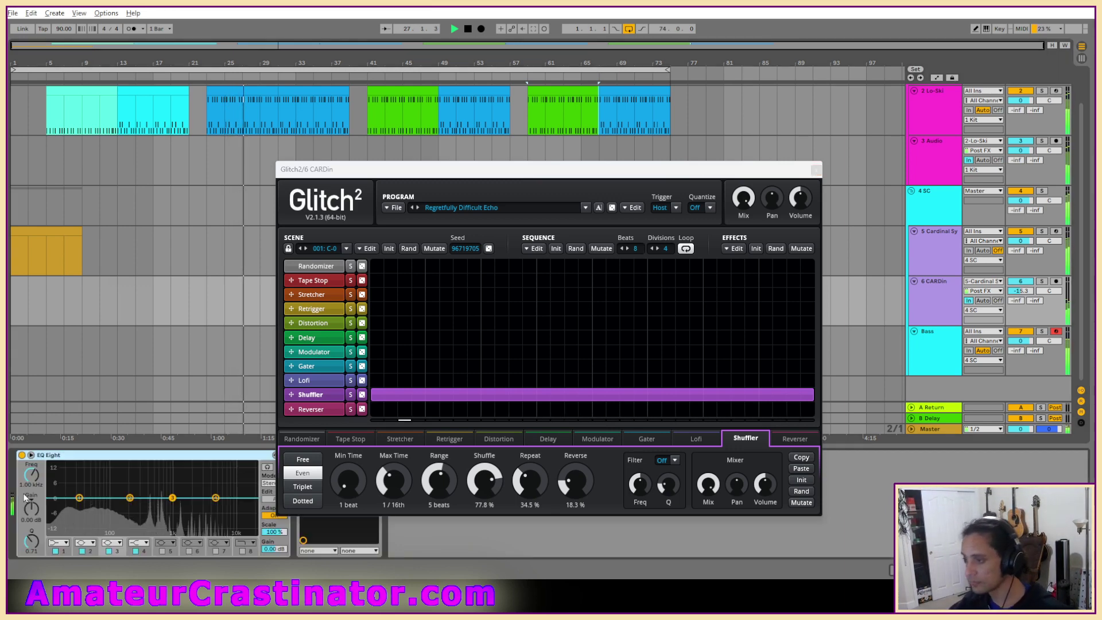
{"action": "left_click", "coordinate": [59, 543]}
{"action": "left_click", "coordinate": [75, 573]}
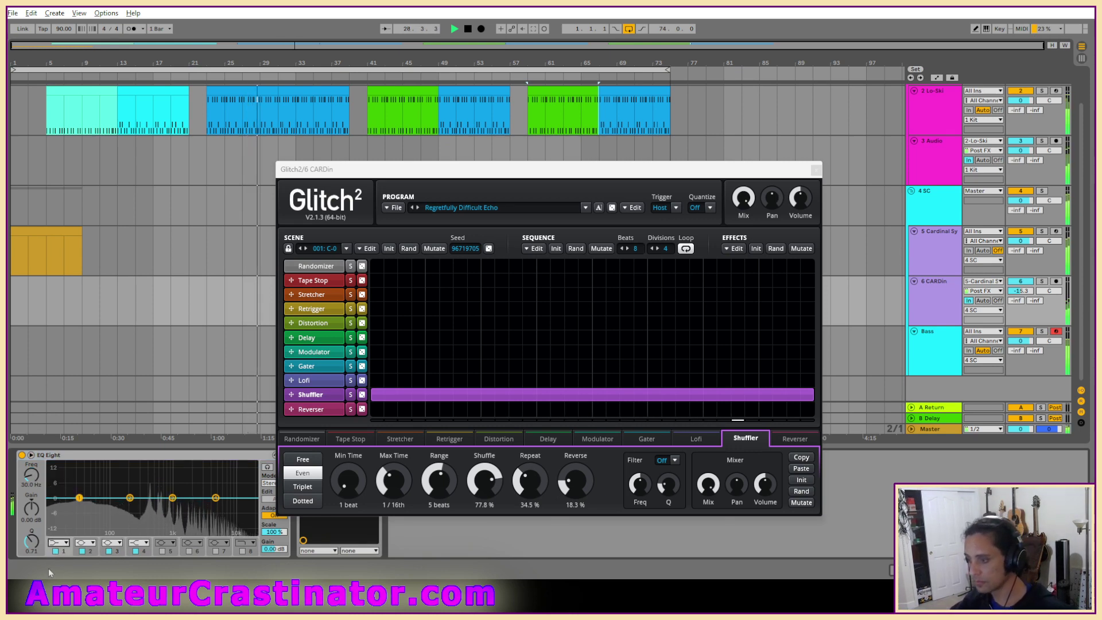
{"action": "left_click", "coordinate": [57, 544]}
{"action": "left_click", "coordinate": [54, 484]}
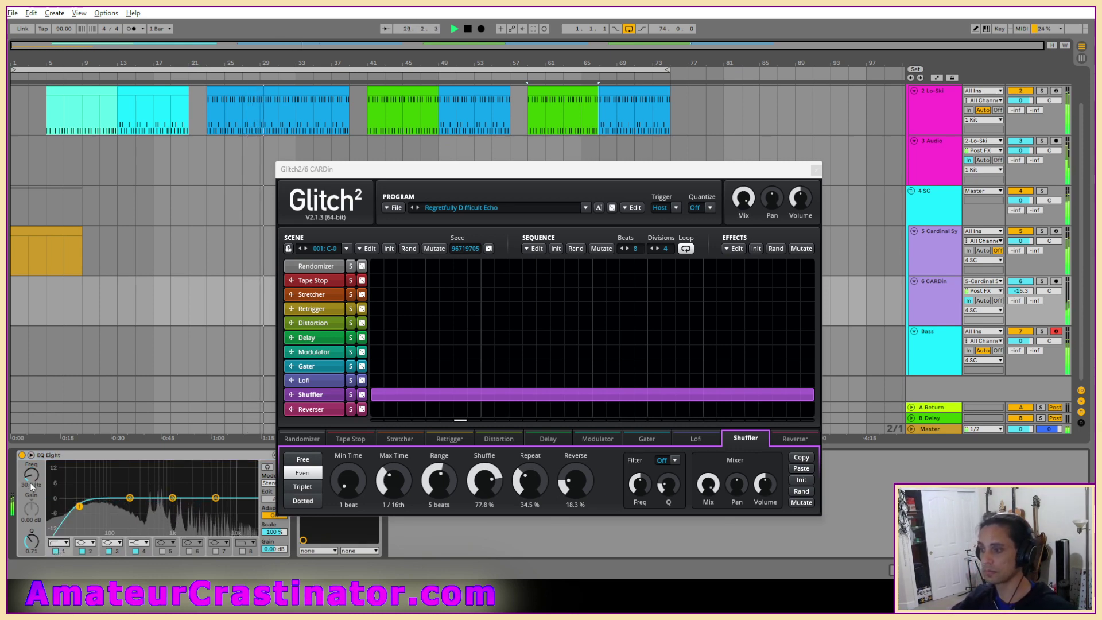
{"action": "left_click_drag", "start_coordinate": [80, 506], "coordinate": [138, 507]}
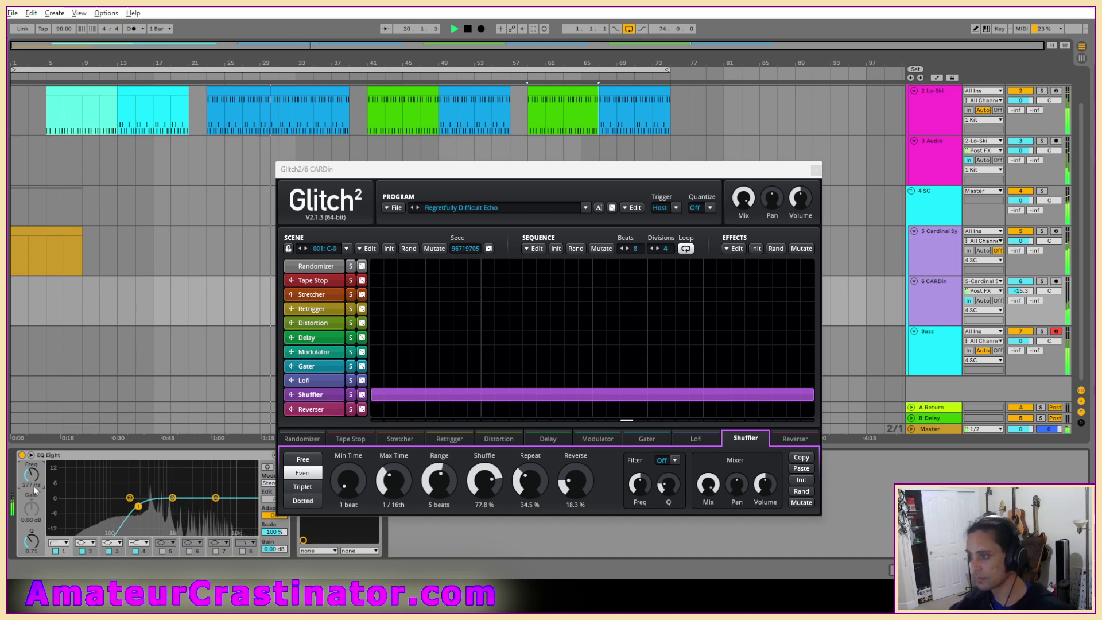
Set the Octave lane of Melodic Steps on the Cardinal Synth track to 12 steps.
{"action": "left_click", "coordinate": [938, 240]}
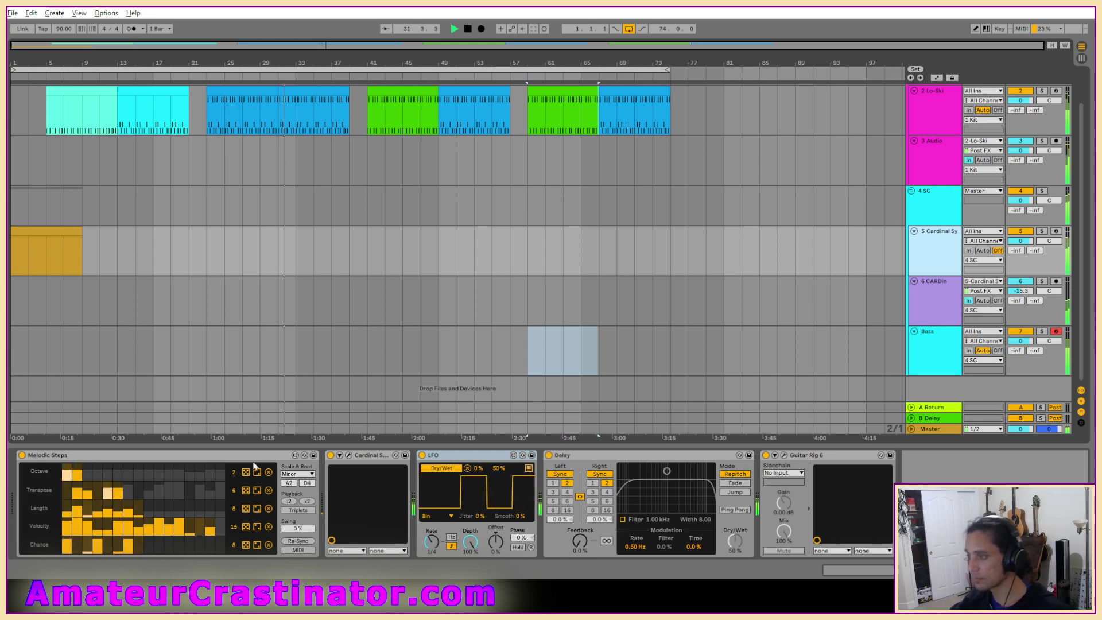
{"action": "left_click", "coordinate": [233, 473]}
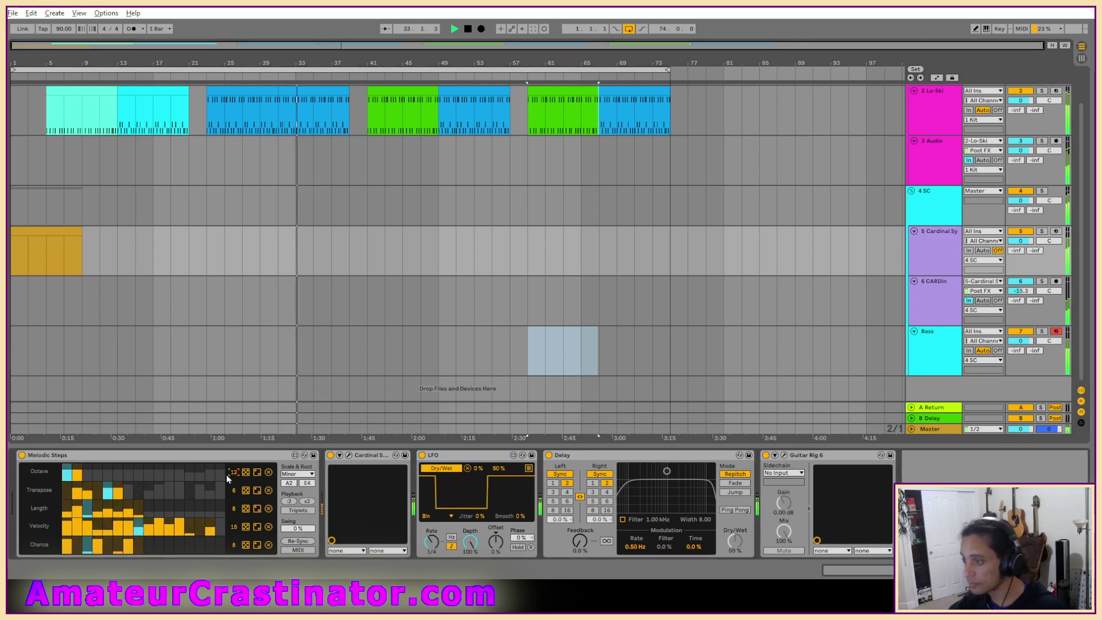
{"action": "type", "text": "12"}
{"action": "key", "text": "Return"}
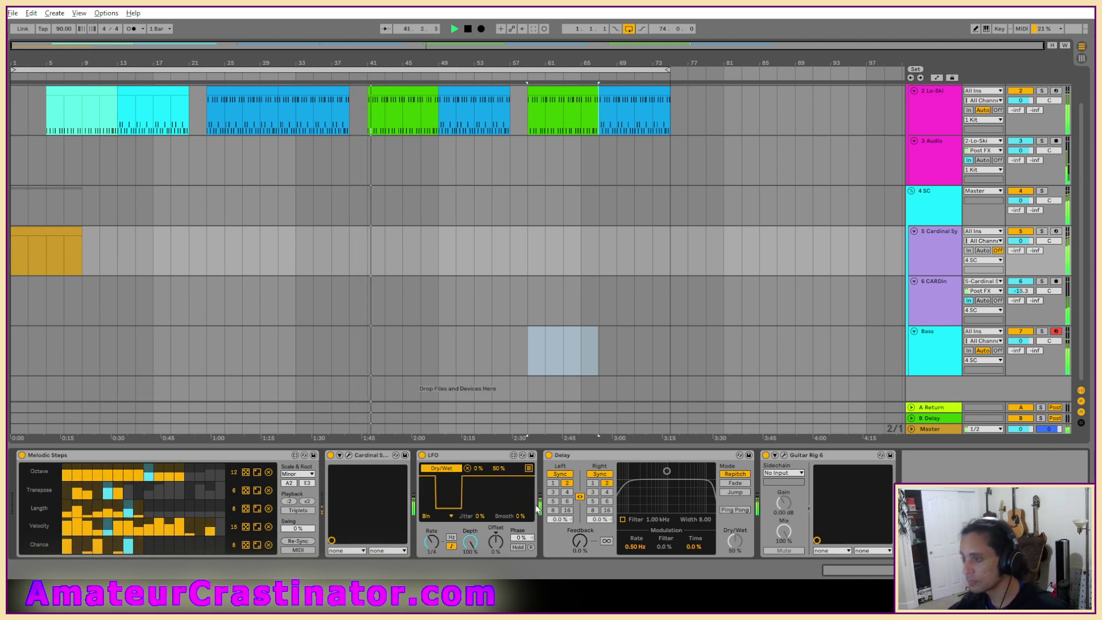
Inspect the Guitar Rig 6 effect chain on the Cardinal Synth track and close its window.
{"action": "left_click", "coordinate": [785, 454]}
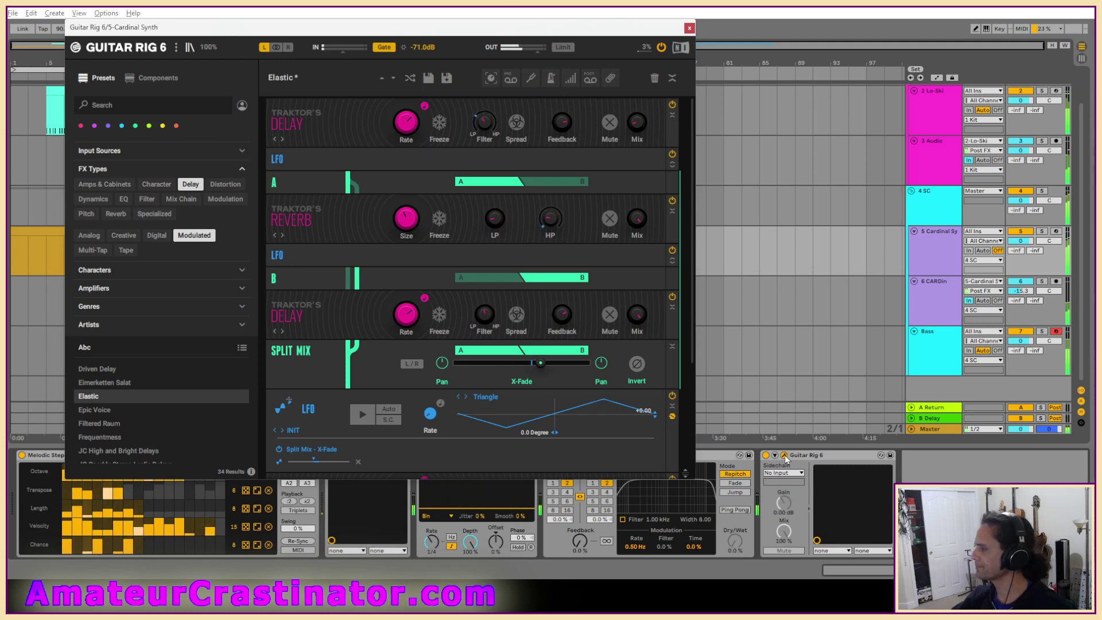
{"action": "left_click", "coordinate": [689, 26]}
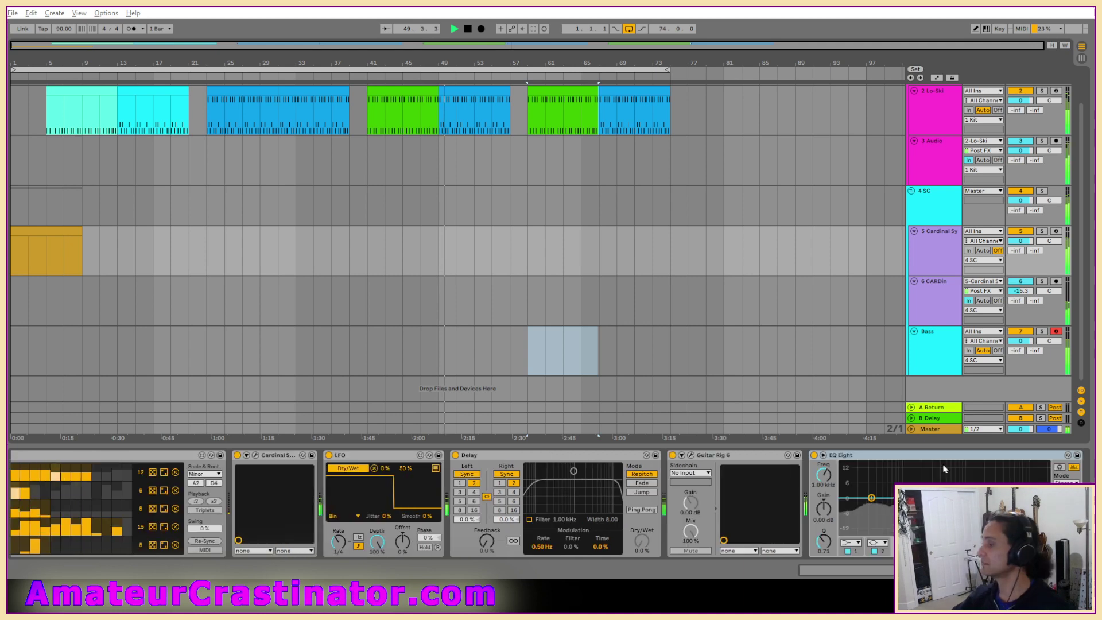
Make band 1 of the Cardinal Synth track's EQ Eight a low cut around 160 Hz and move the EQ before the LFO.
{"action": "left_click", "coordinate": [850, 543]}
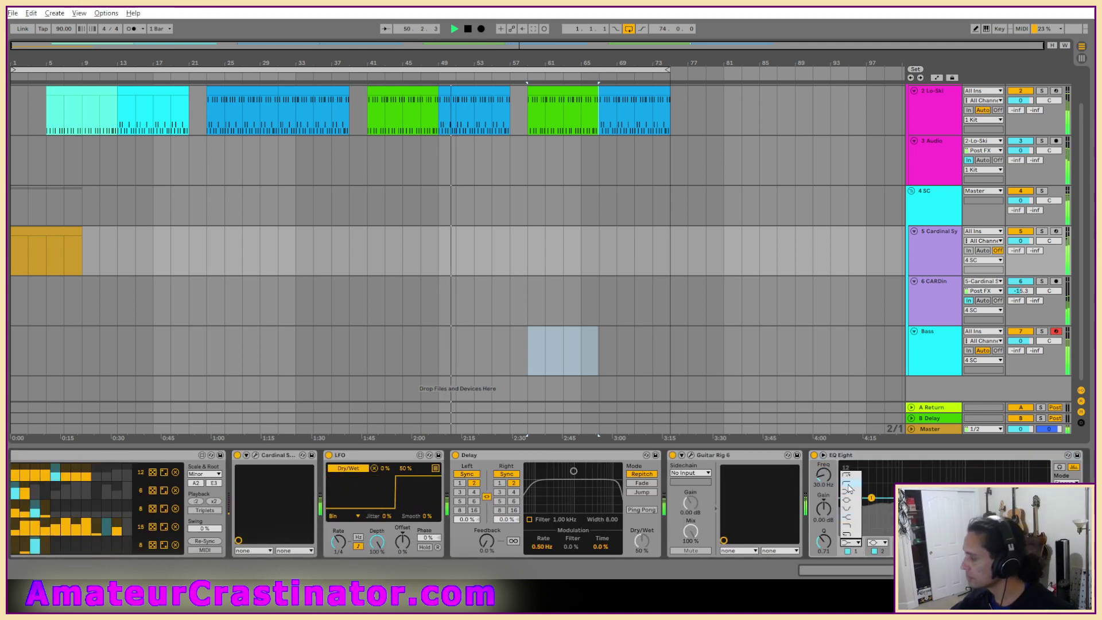
{"action": "left_click", "coordinate": [847, 483]}
{"action": "left_click_drag", "start_coordinate": [824, 476], "coordinate": [824, 452]}
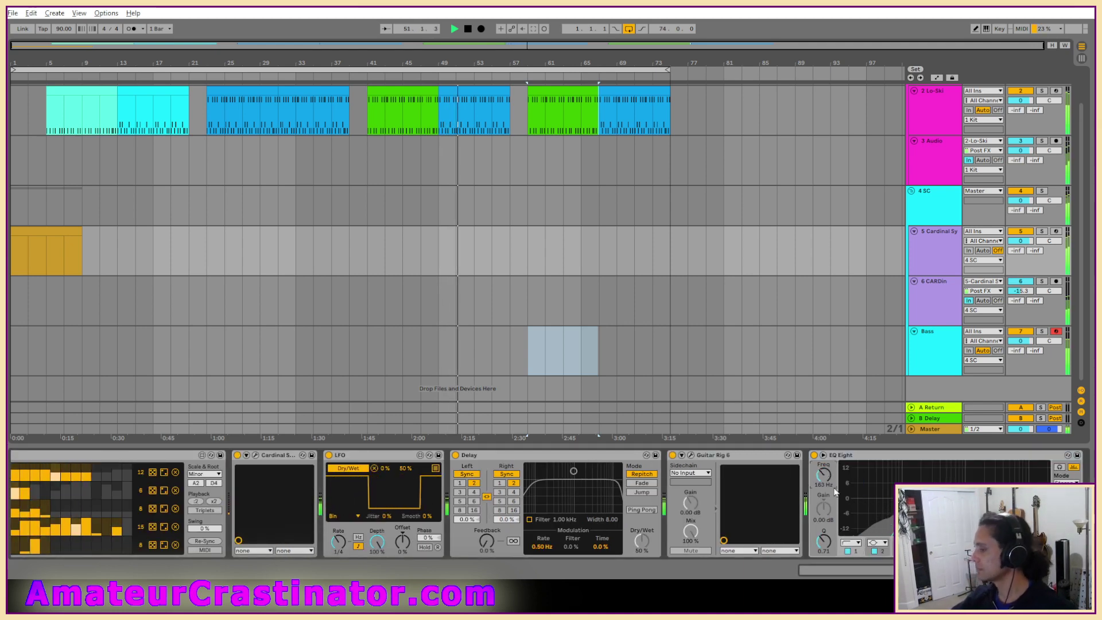
{"action": "mouse_move", "coordinate": [924, 456]}
{"action": "left_mouse_down"}
{"action": "mouse_move", "coordinate": [310, 501]}
{"action": "mouse_move", "coordinate": [340, 492]}
{"action": "left_mouse_up"}
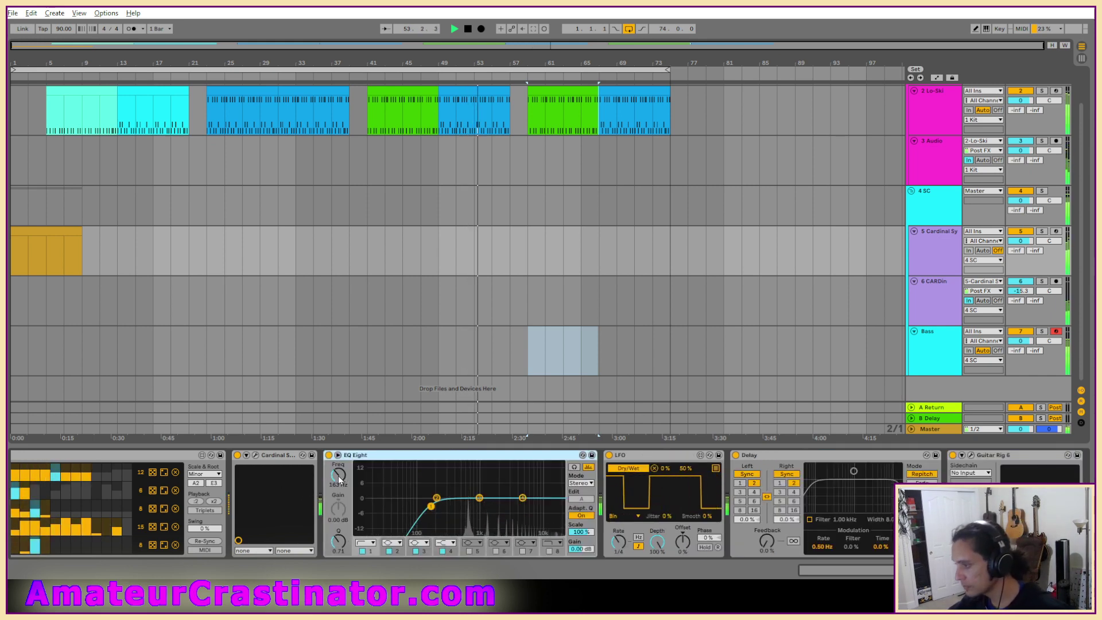
{"action": "left_click_drag", "start_coordinate": [339, 475], "coordinate": [339, 470]}
Dip EQ Eight band 2 by 2.60 dB at 198 Hz with a higher Q, and band 3 by 3.10 dB at 1.19 kHz with Q 1.86.
{"action": "left_click_drag", "start_coordinate": [437, 497], "coordinate": [437, 504]}
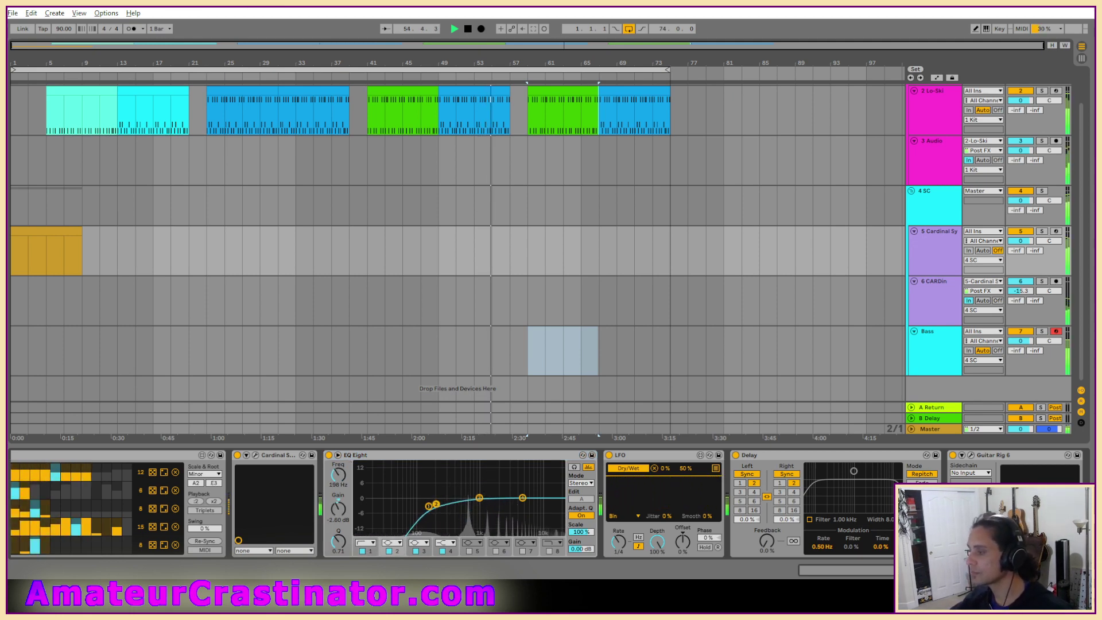
{"action": "left_click_drag", "start_coordinate": [339, 542], "coordinate": [339, 522]}
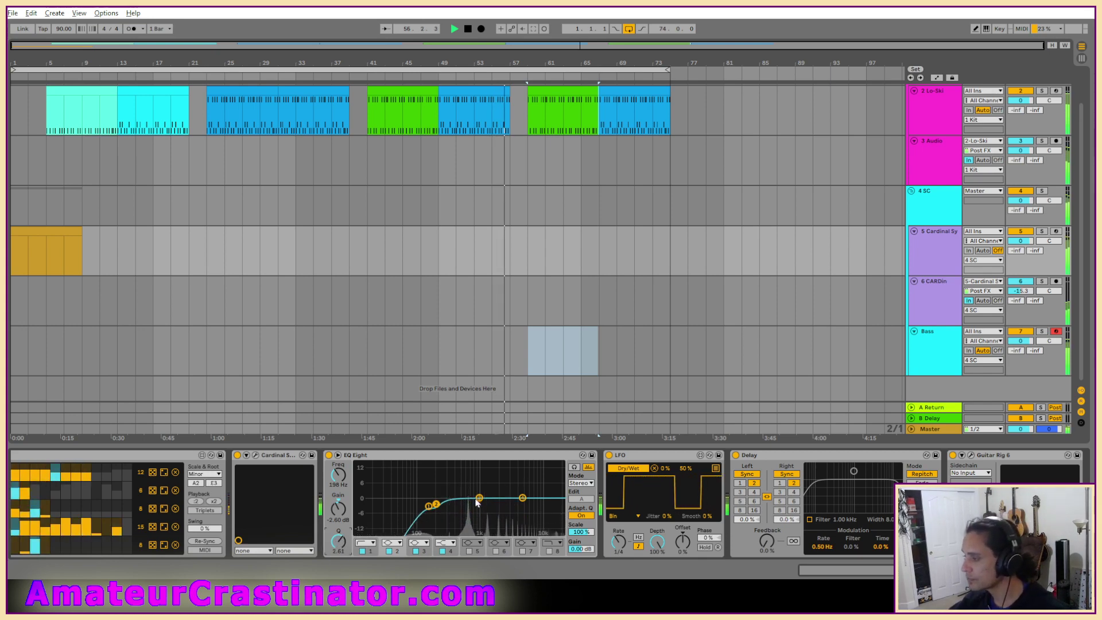
{"action": "left_click_drag", "start_coordinate": [479, 498], "coordinate": [484, 506]}
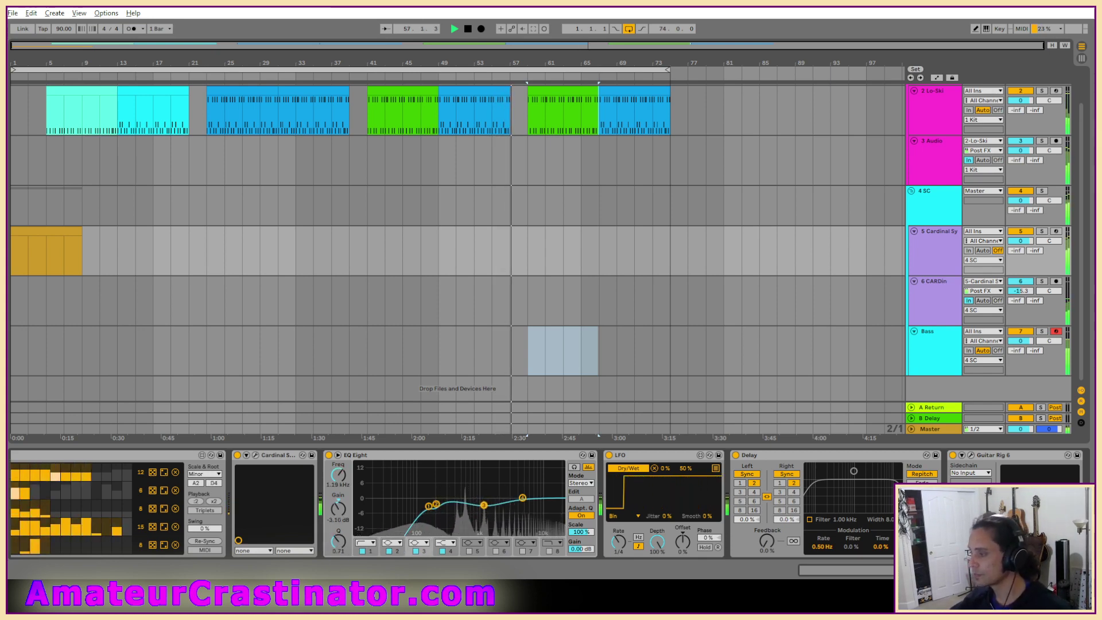
{"action": "left_click_drag", "start_coordinate": [339, 542], "coordinate": [338, 527]}
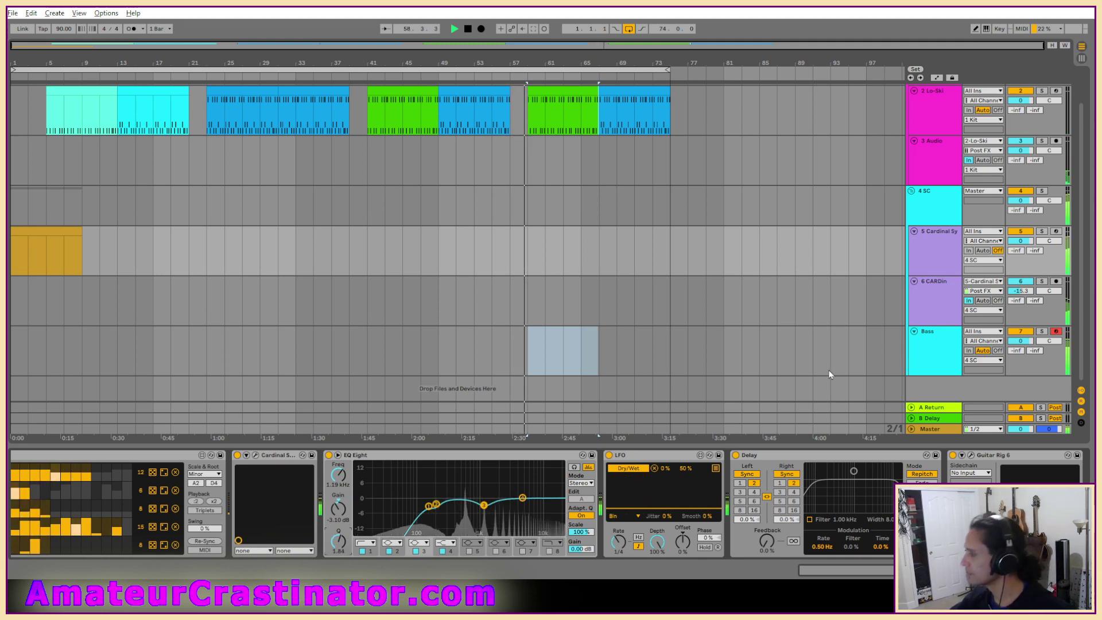
Add Guitar Rig 6 to the end of the Bass track's device chain and load the Plex amplifier into its rack.
{"action": "left_click", "coordinate": [813, 362]}
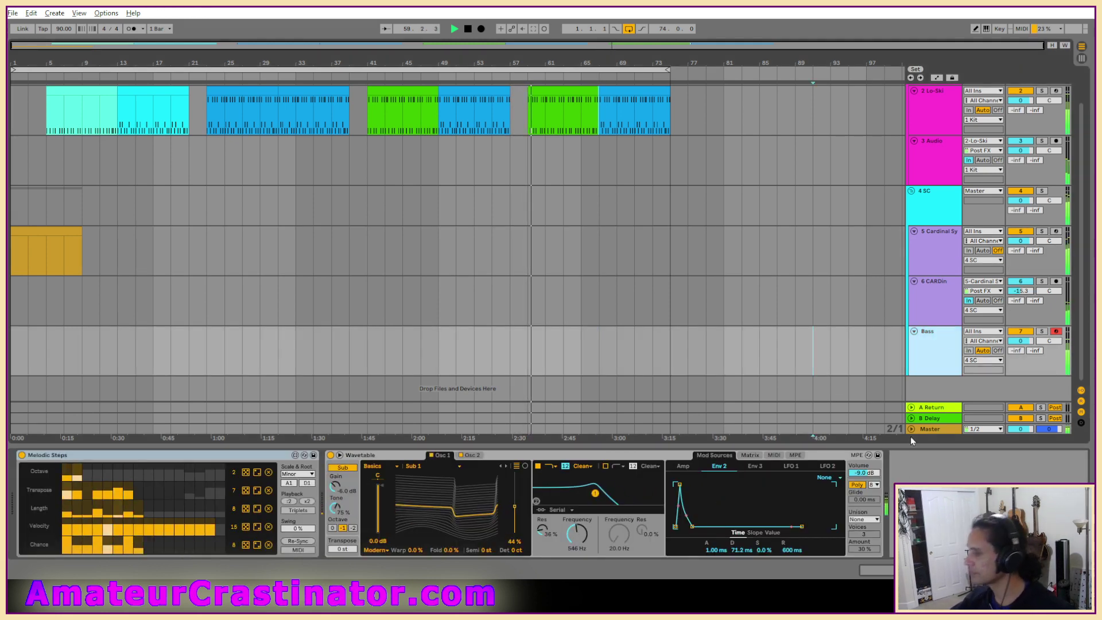
{"action": "left_click", "coordinate": [911, 498]}
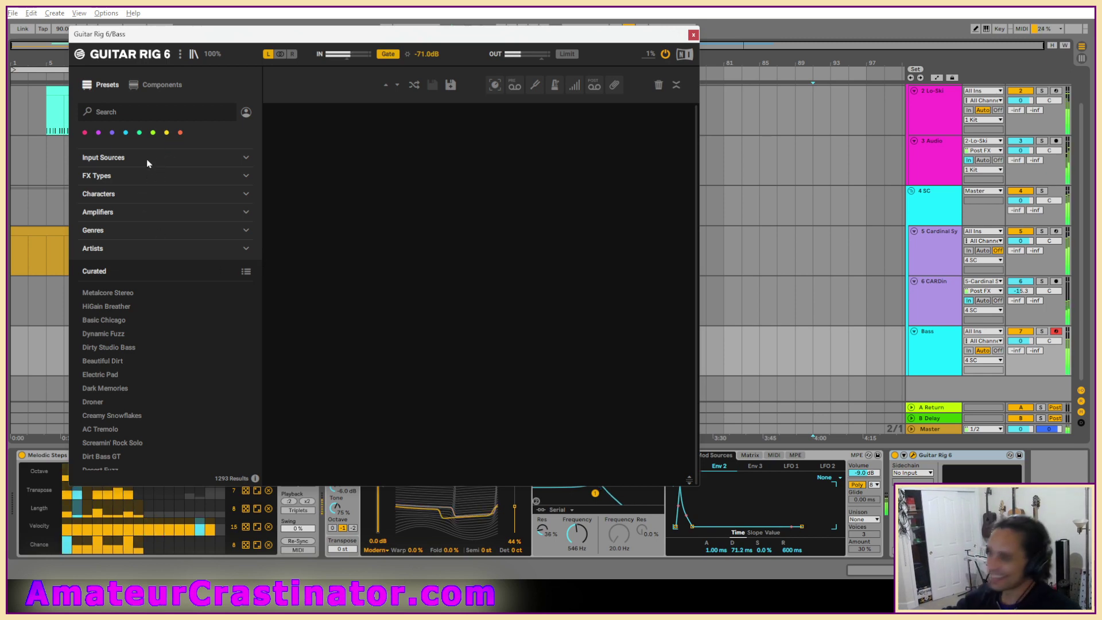
{"action": "left_click", "coordinate": [157, 87]}
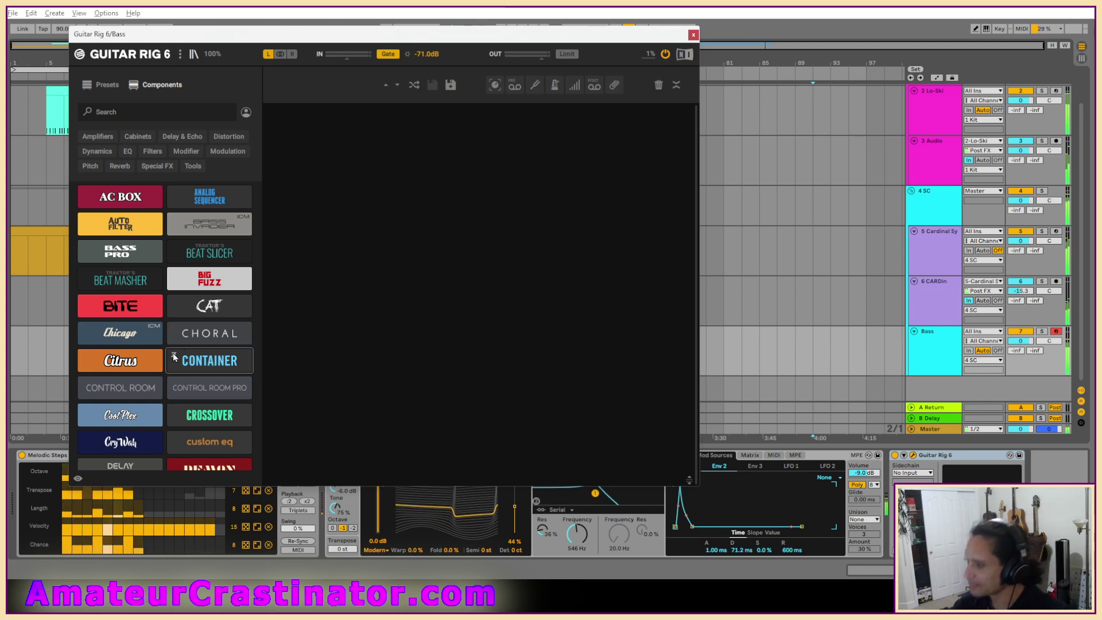
{"action": "left_click", "coordinate": [99, 138]}
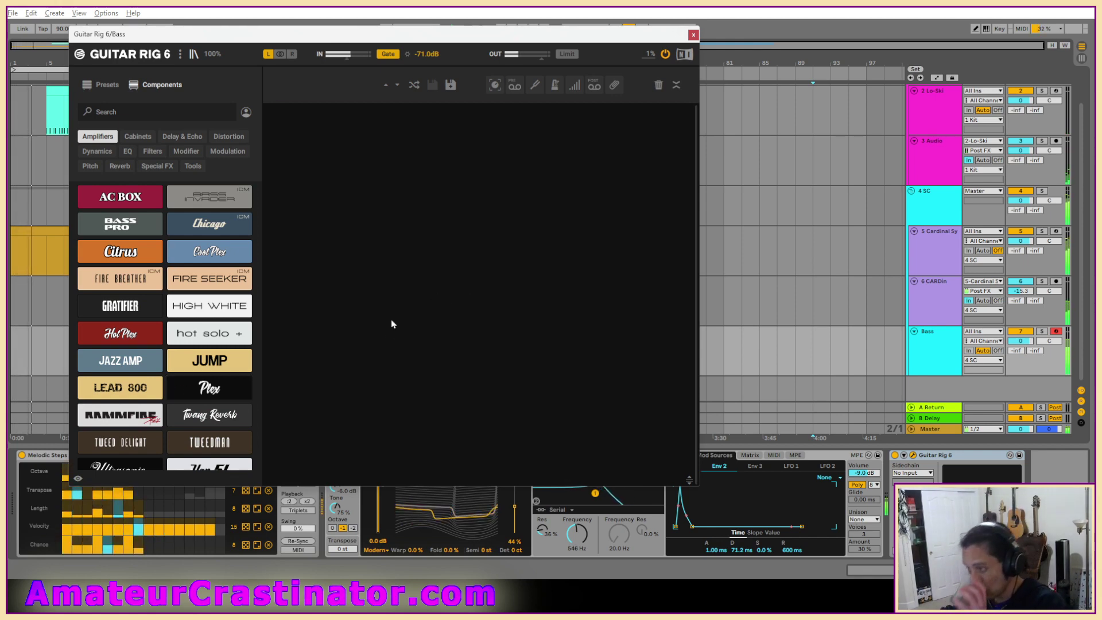
{"action": "left_click_drag", "start_coordinate": [194, 390], "coordinate": [422, 326]}
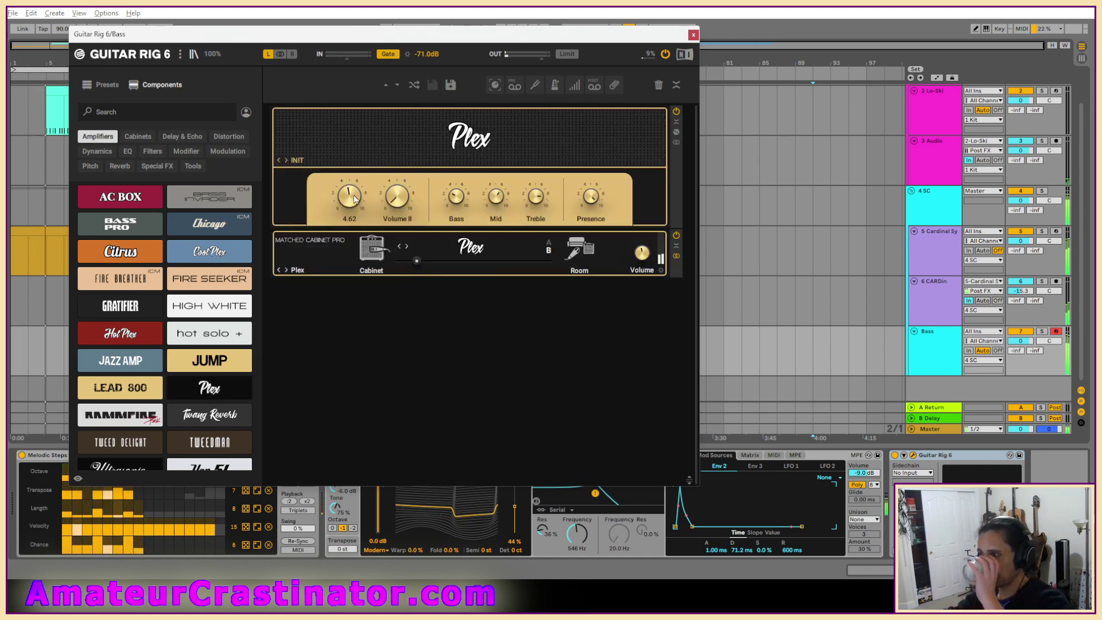
Set the Plex amp's Volume II to 3.40, adjust Volume I, and move the matched cabinet's slider to its minimum.
{"action": "left_click_drag", "start_coordinate": [396, 199], "coordinate": [396, 138]}
{"action": "left_click_drag", "start_coordinate": [350, 198], "coordinate": [350, 212]}
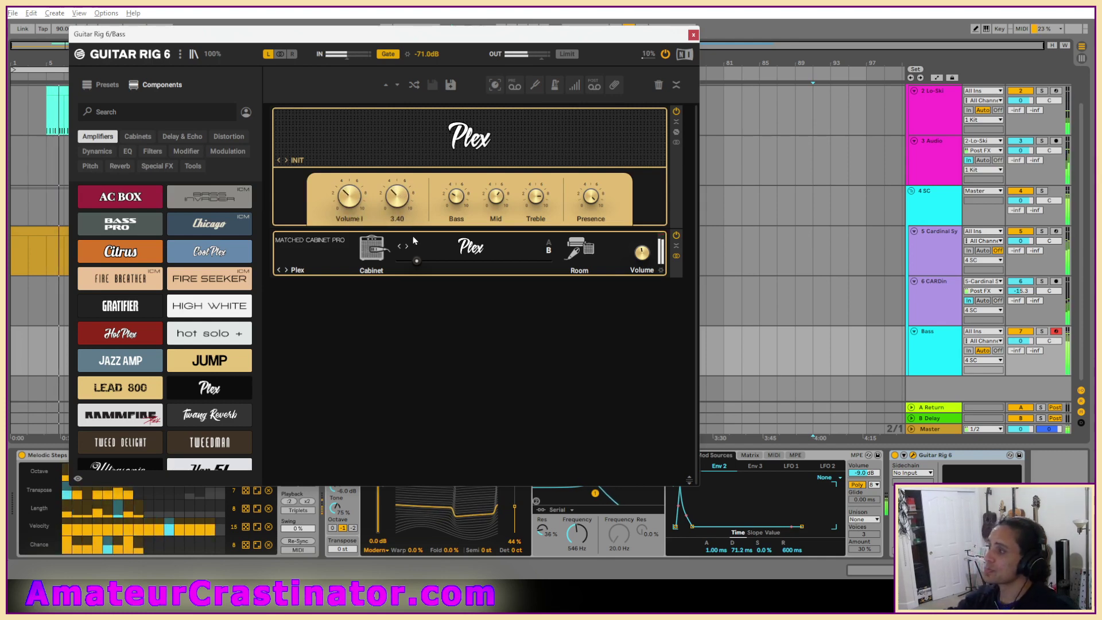
{"action": "left_click_drag", "start_coordinate": [417, 260], "coordinate": [397, 261]}
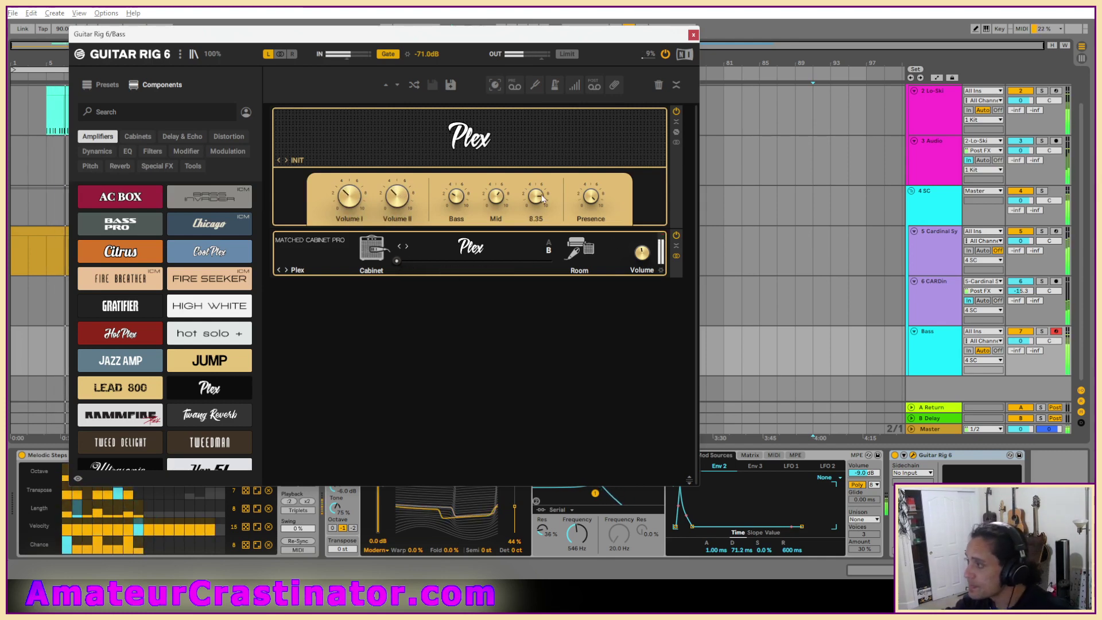
Reduce the Plex amp's Presence and Treble, raise its Bass slightly, and trim the matched cabinet's volume.
{"action": "left_click_drag", "start_coordinate": [591, 197], "coordinate": [591, 281]}
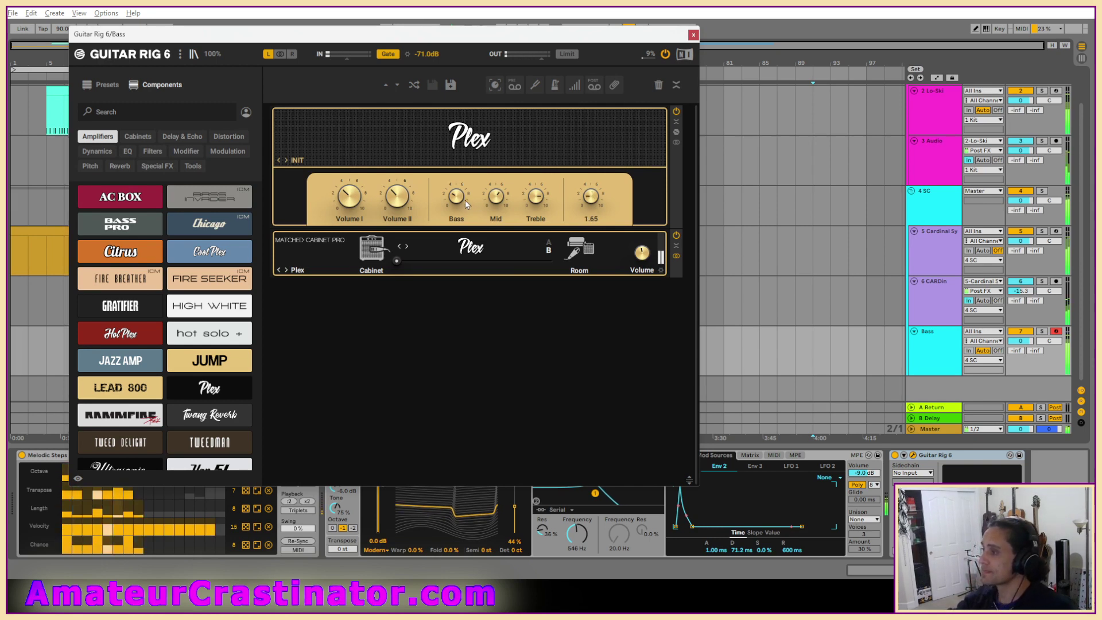
{"action": "left_click_drag", "start_coordinate": [456, 197], "coordinate": [457, 191]}
{"action": "left_click_drag", "start_coordinate": [536, 196], "coordinate": [535, 244]}
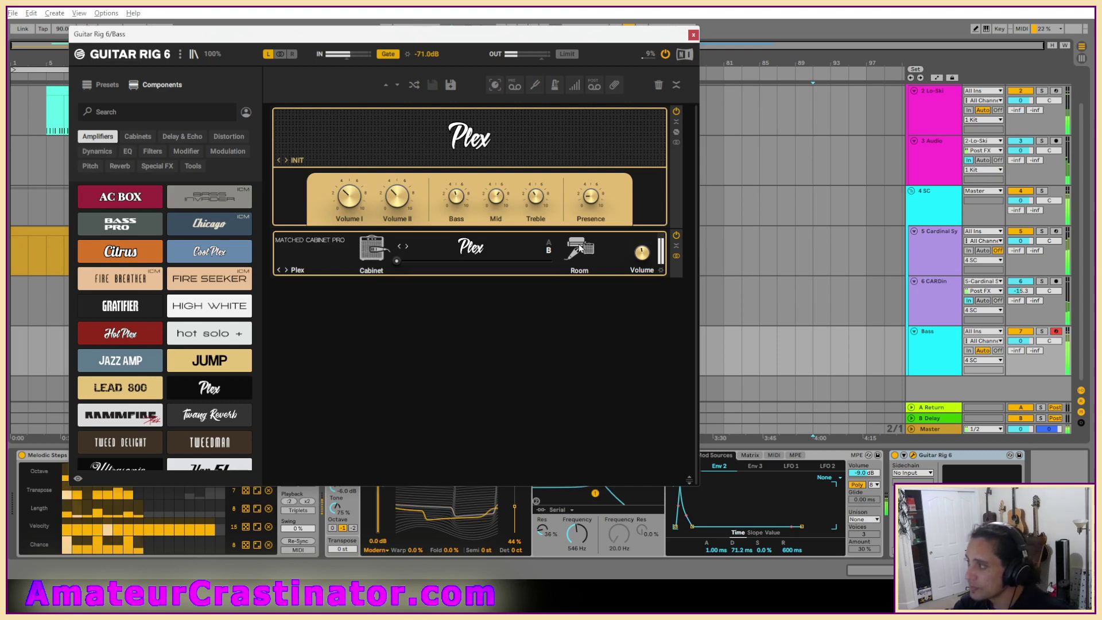
{"action": "left_click_drag", "start_coordinate": [594, 199], "coordinate": [594, 201]}
{"action": "left_click_drag", "start_coordinate": [643, 253], "coordinate": [643, 259]}
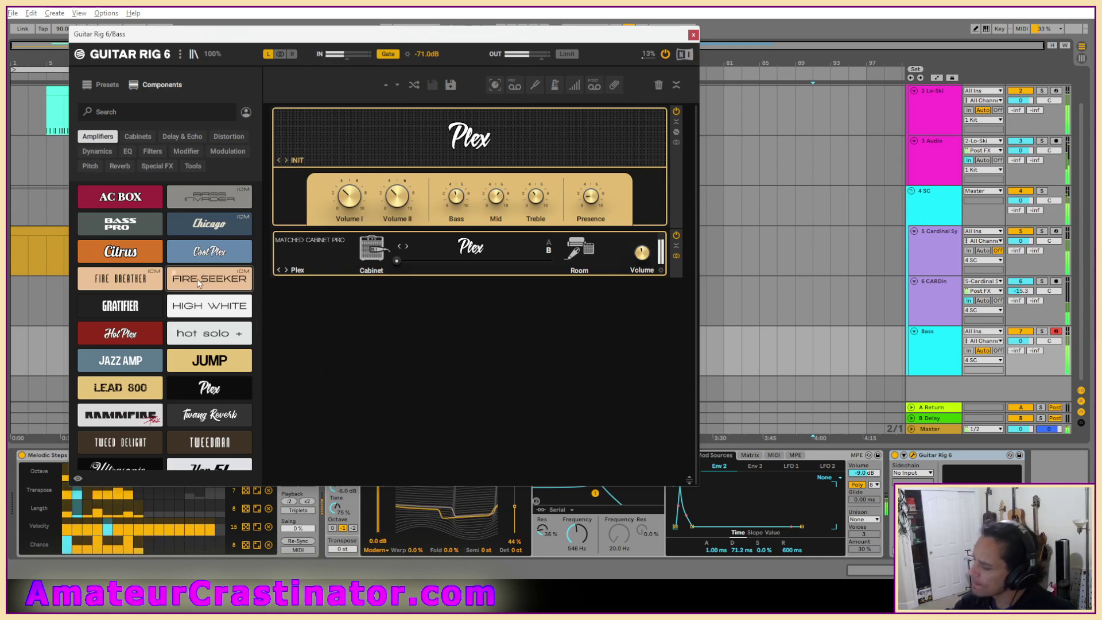
Add the Dirt distortion after the matched cabinet in the Guitar Rig 6 rack and adjust its Mix.
{"action": "left_click", "coordinate": [229, 137]}
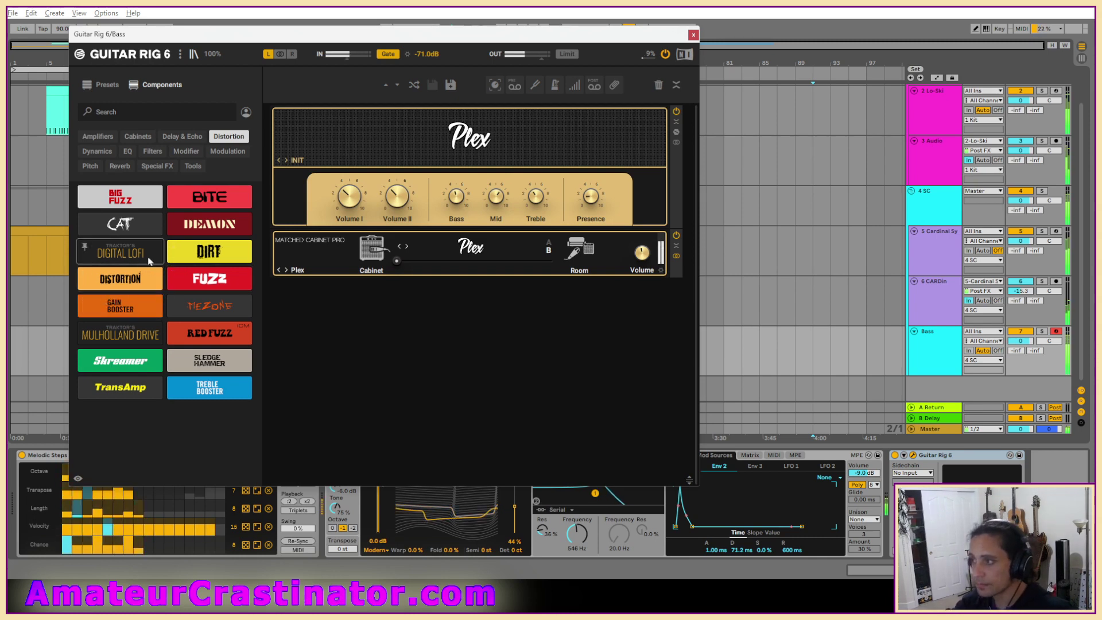
{"action": "left_click_drag", "start_coordinate": [200, 254], "coordinate": [346, 320]}
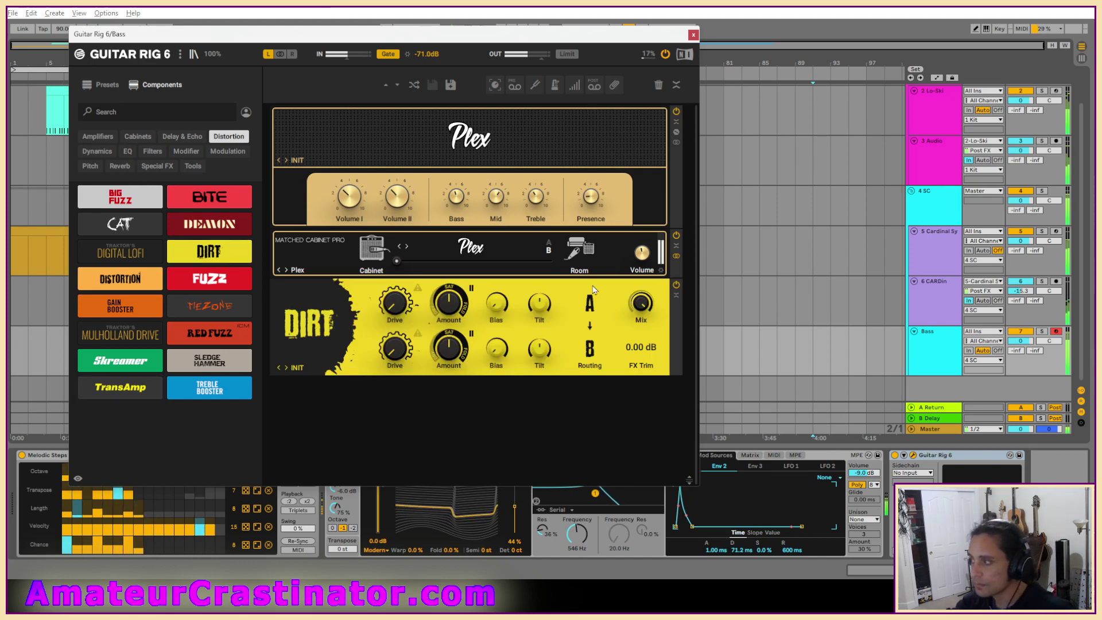
{"action": "left_click_drag", "start_coordinate": [641, 303], "coordinate": [641, 313]}
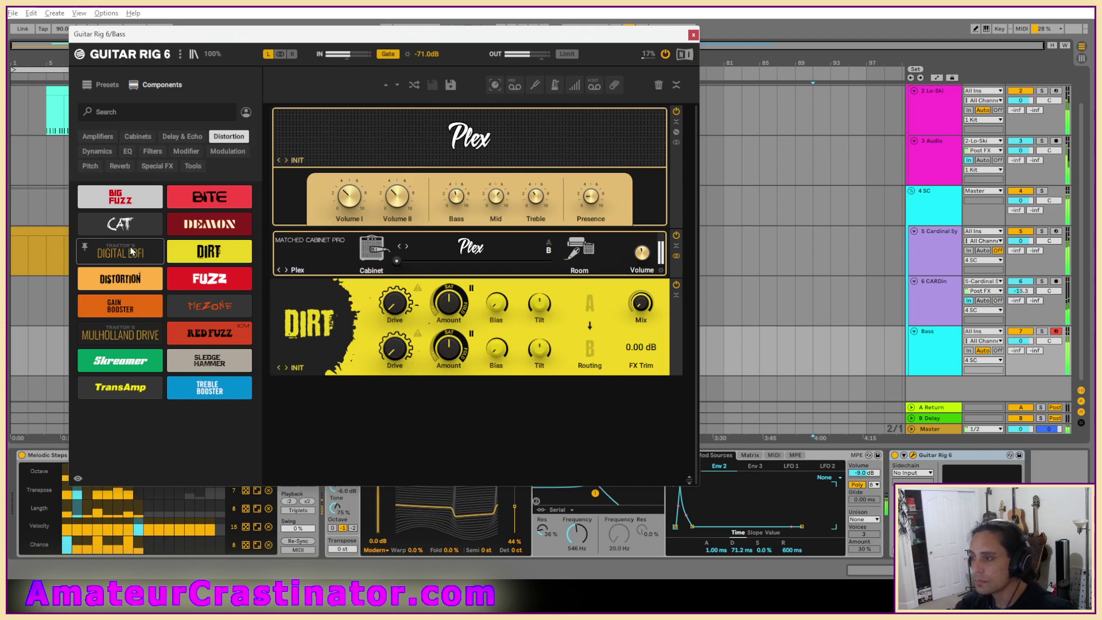
Insert Traktor's Digital LoFi between the matched cabinet and Dirt, then adjust its Sample Rate, Crush and Smooth and lower its Mix.
{"action": "left_click_drag", "start_coordinate": [133, 255], "coordinate": [477, 292]}
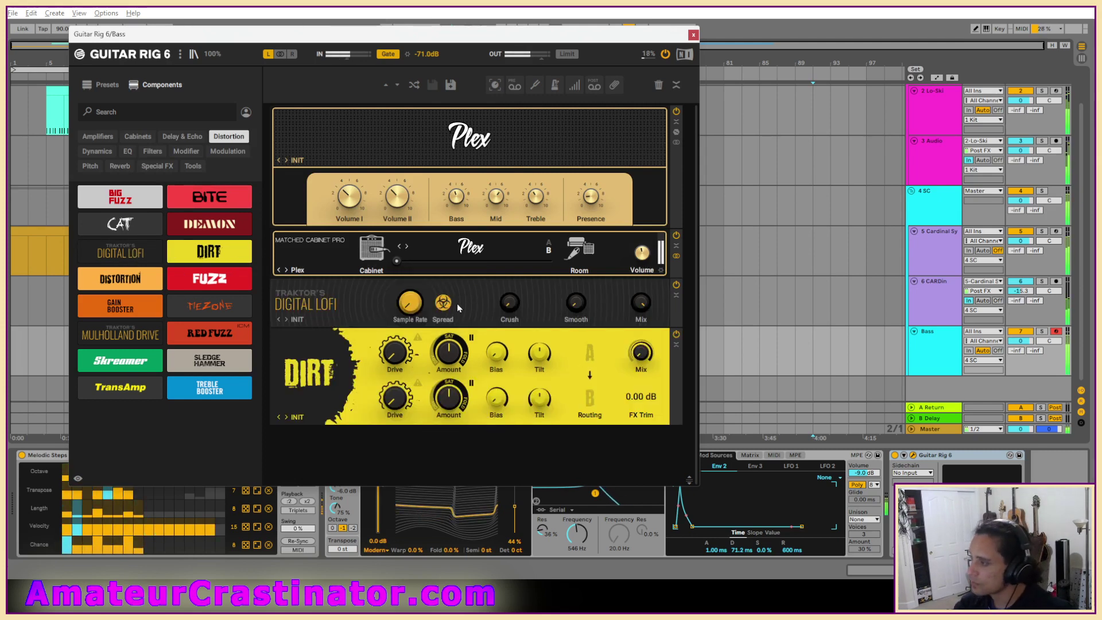
{"action": "left_click_drag", "start_coordinate": [419, 304], "coordinate": [419, 253]}
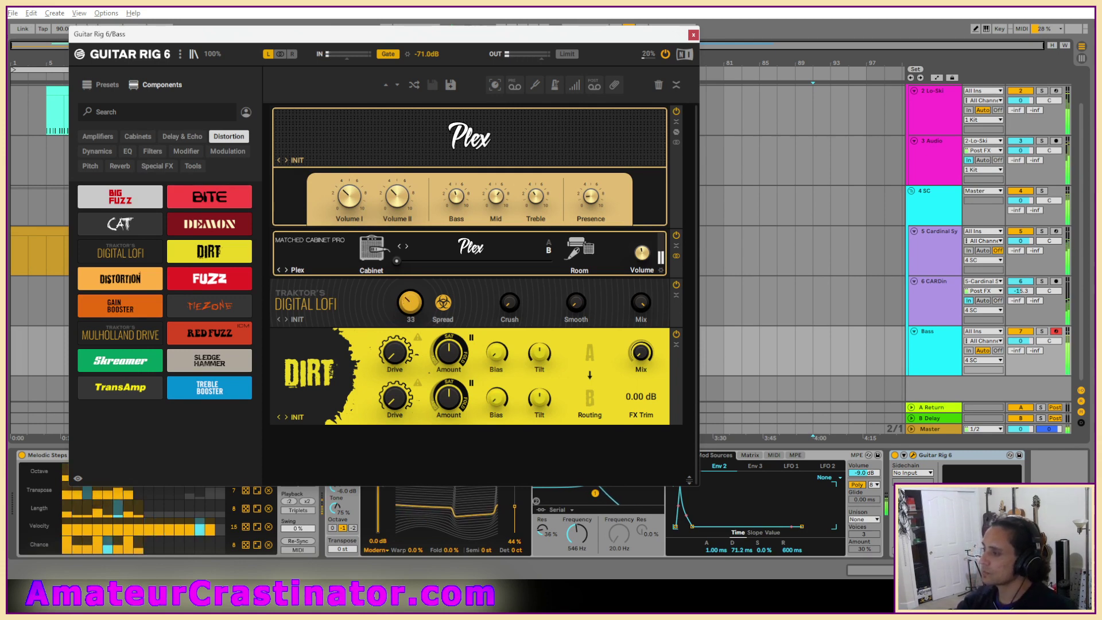
{"action": "left_click_drag", "start_coordinate": [509, 303], "coordinate": [510, 330]}
{"action": "mouse_move", "coordinate": [410, 302]}
{"action": "left_mouse_down"}
{"action": "mouse_move", "coordinate": [411, 271]}
{"action": "mouse_move", "coordinate": [411, 305]}
{"action": "left_mouse_up"}
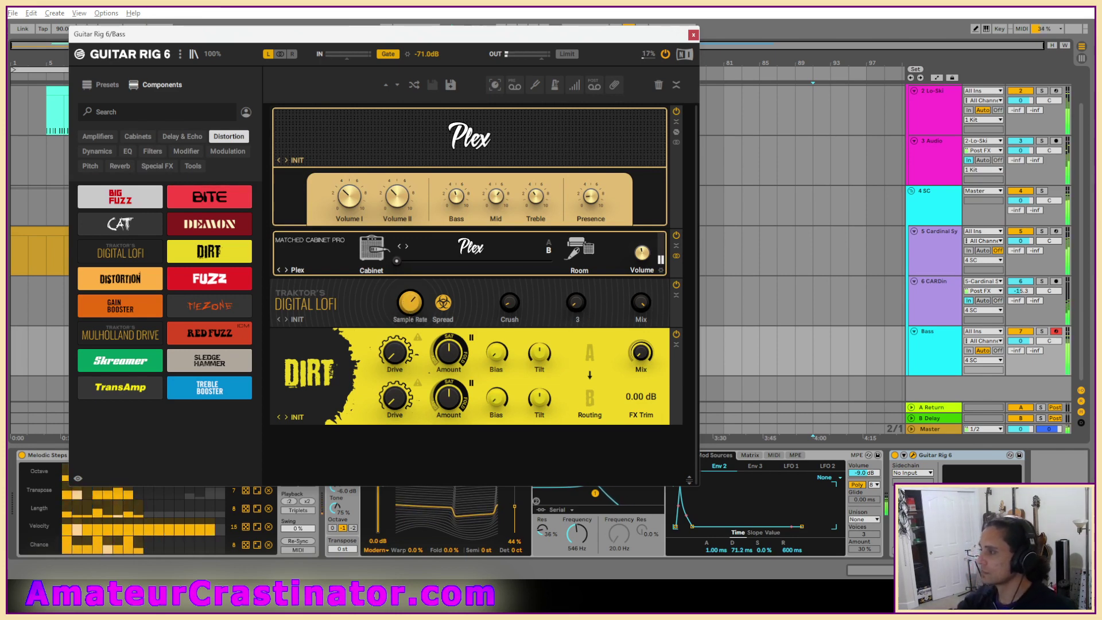
{"action": "left_click_drag", "start_coordinate": [642, 303], "coordinate": [642, 345]}
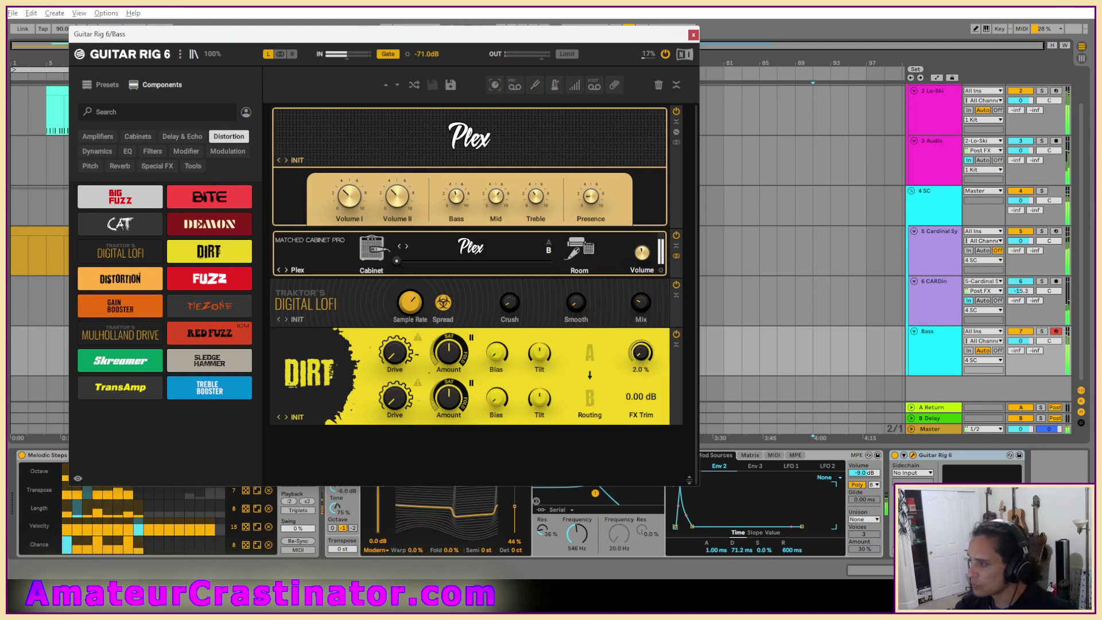
Set Dirt's stage B Drive to 20.1%, raise its Amount, set its Tilt to 60.0%, adjust the Mix, and set FX Trim to -4.27 dB.
{"action": "left_click_drag", "start_coordinate": [642, 353], "coordinate": [641, 301]}
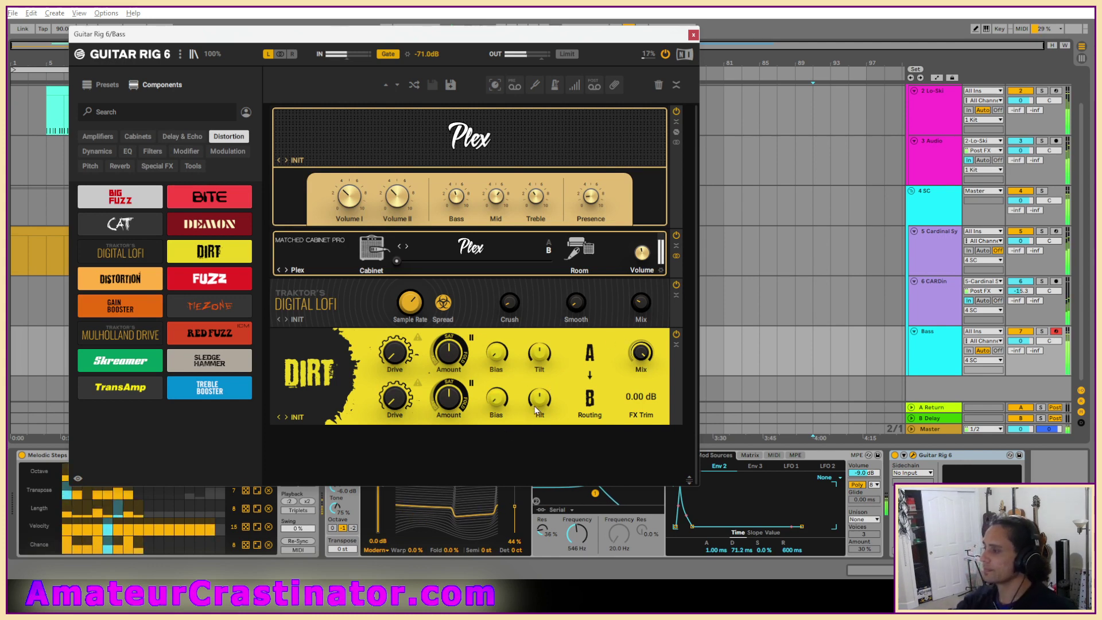
{"action": "left_click_drag", "start_coordinate": [449, 399], "coordinate": [449, 403]}
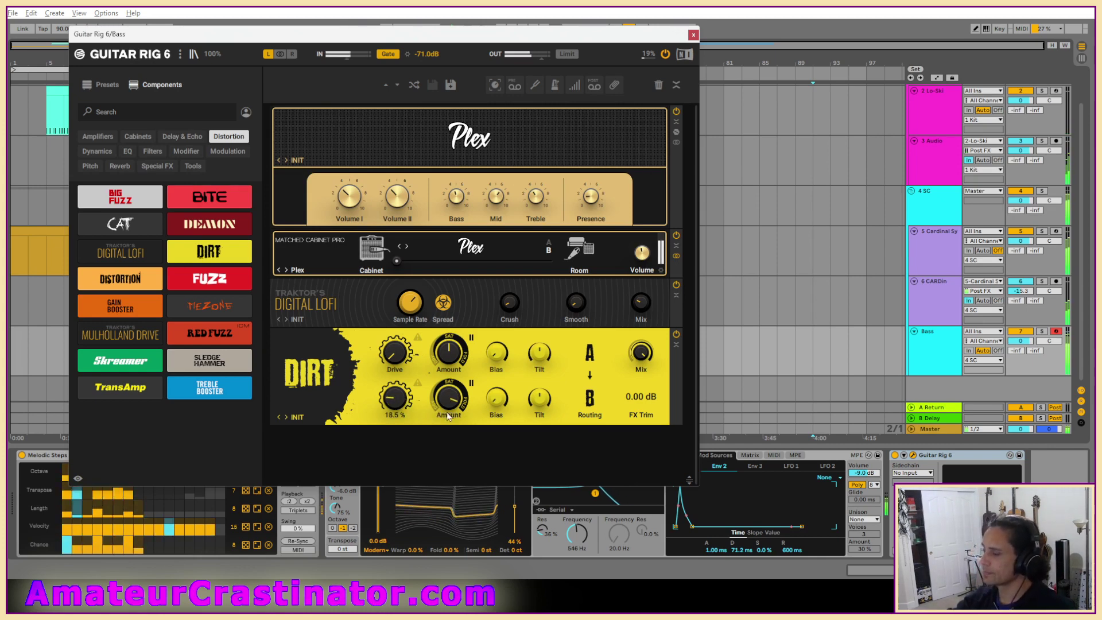
{"action": "left_click_drag", "start_coordinate": [534, 401], "coordinate": [534, 378]}
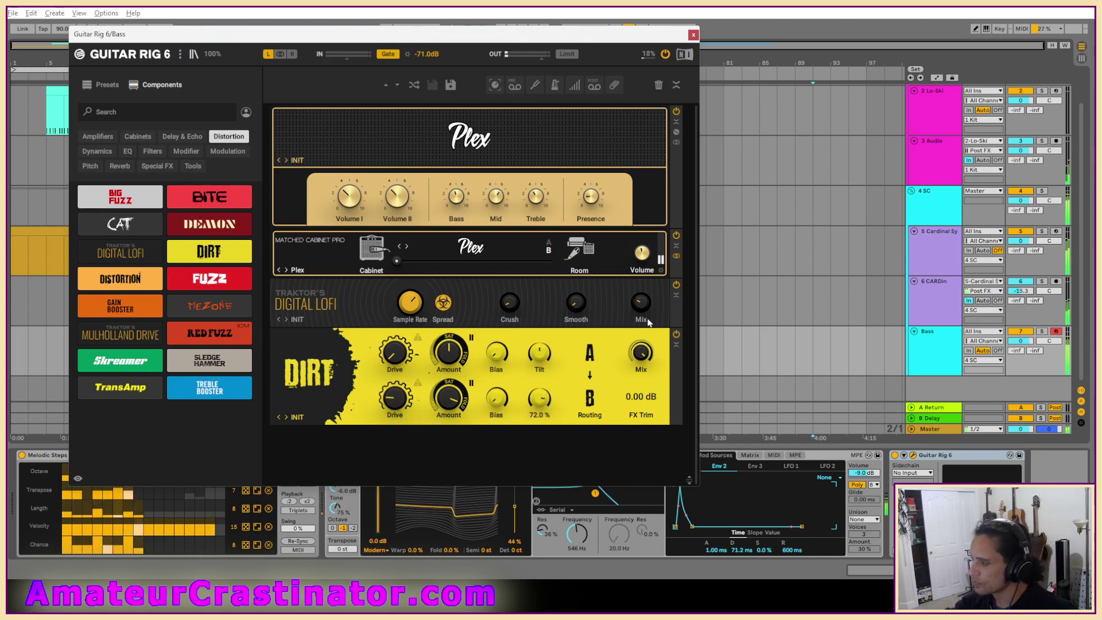
{"action": "left_click_drag", "start_coordinate": [641, 353], "coordinate": [641, 353]}
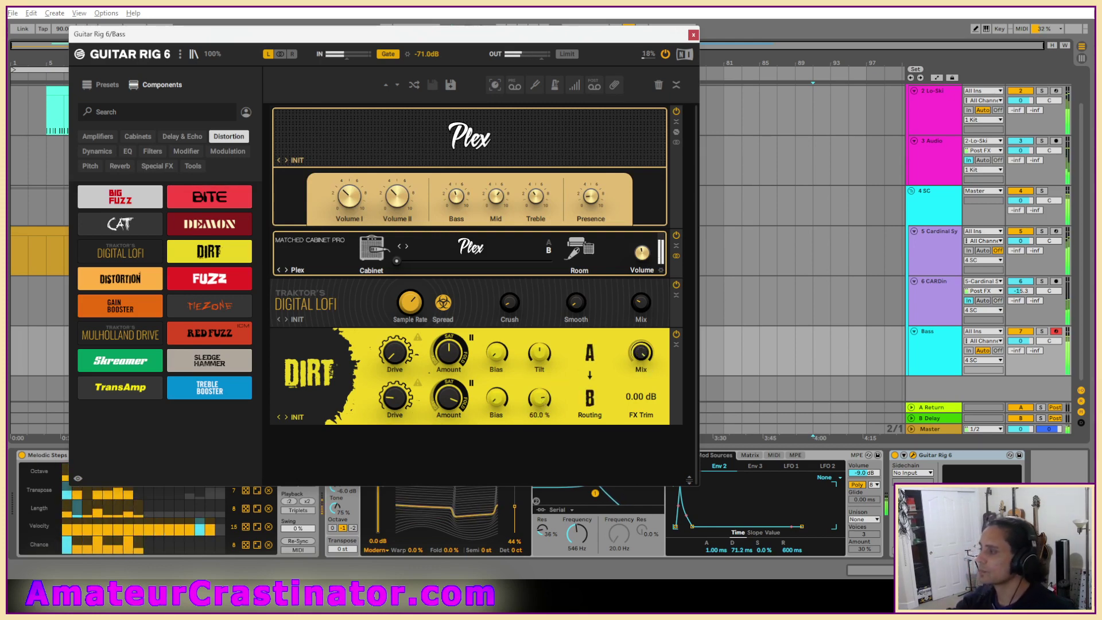
{"action": "left_click_drag", "start_coordinate": [394, 406], "coordinate": [394, 404]}
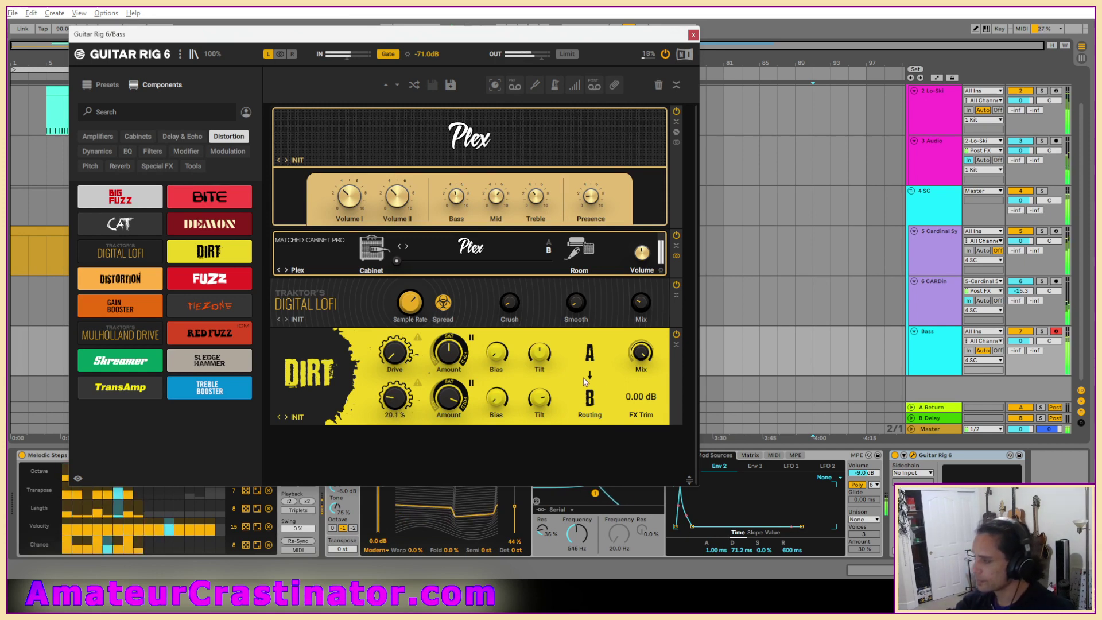
{"action": "left_click_drag", "start_coordinate": [634, 397], "coordinate": [634, 405]}
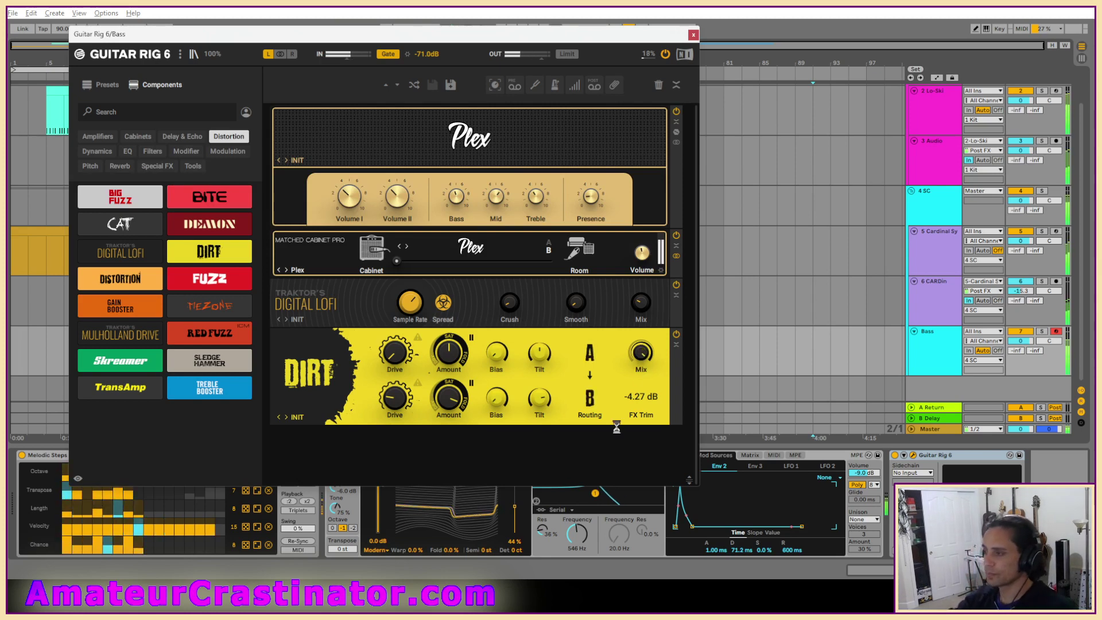
Set Digital LoFi's Mix to 16, then compare the Bass sound with Guitar Rig 6 bypassed and active.
{"action": "left_click_drag", "start_coordinate": [643, 300], "coordinate": [643, 300]}
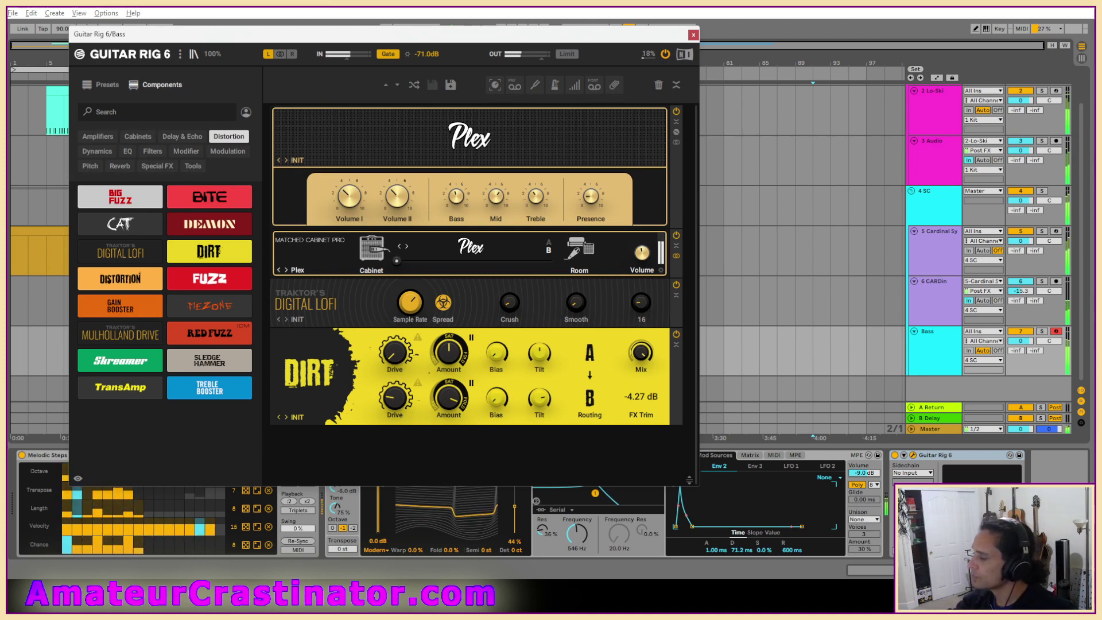
{"action": "left_click", "coordinate": [897, 463]}
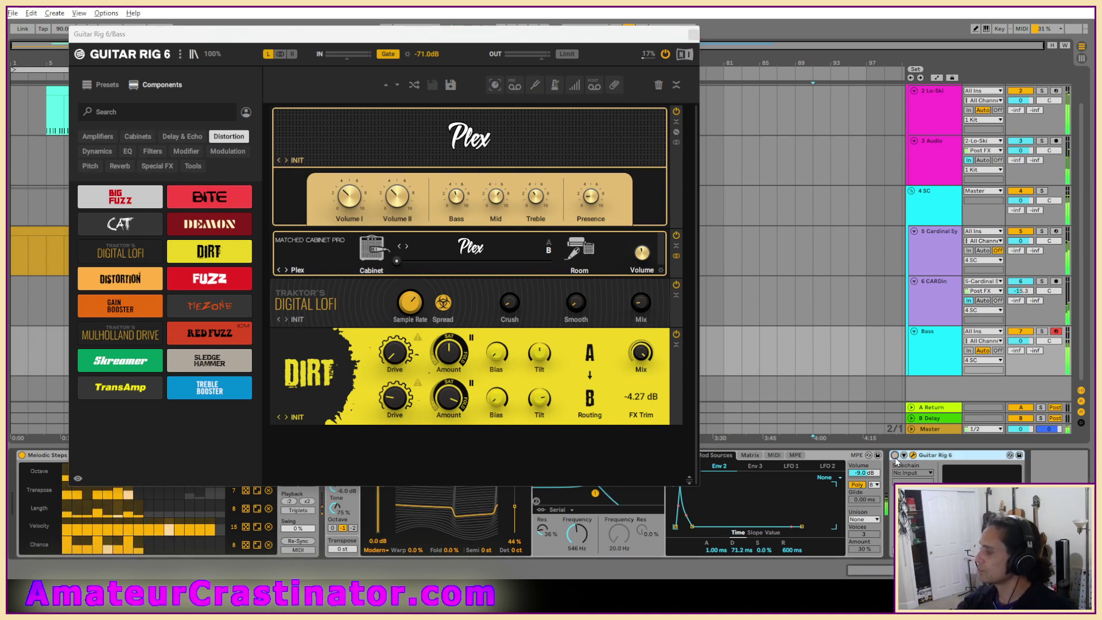
{"action": "left_click", "coordinate": [895, 455]}
Add Solid EQ after Dirt at the end of the Guitar Rig 6 rack and reduce its HF gain.
{"action": "left_click", "coordinate": [128, 152]}
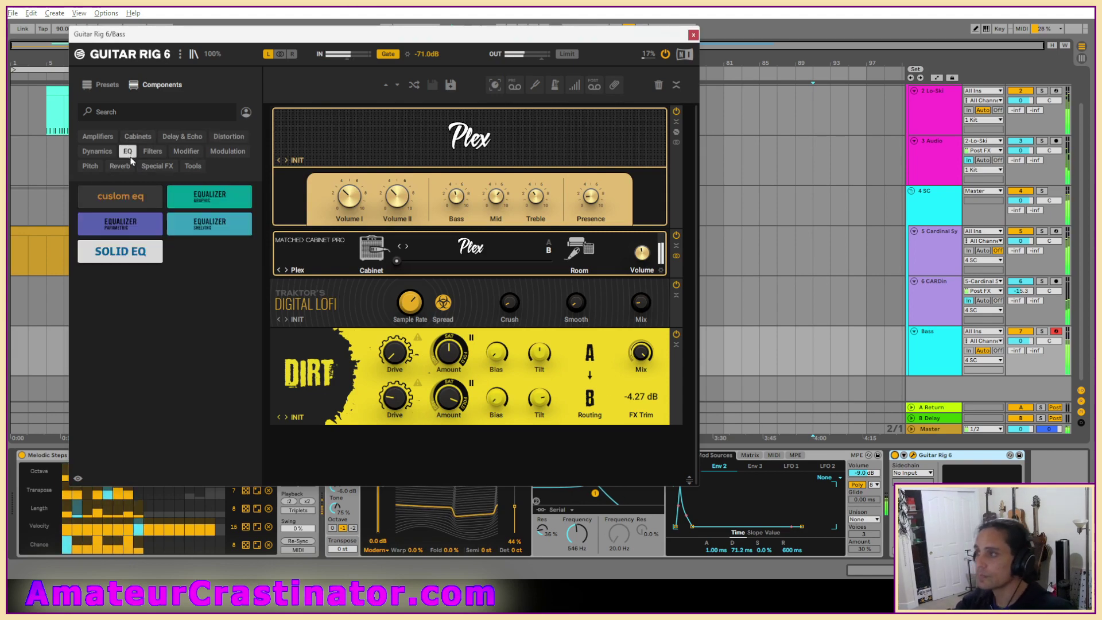
{"action": "left_click_drag", "start_coordinate": [120, 251], "coordinate": [490, 455]}
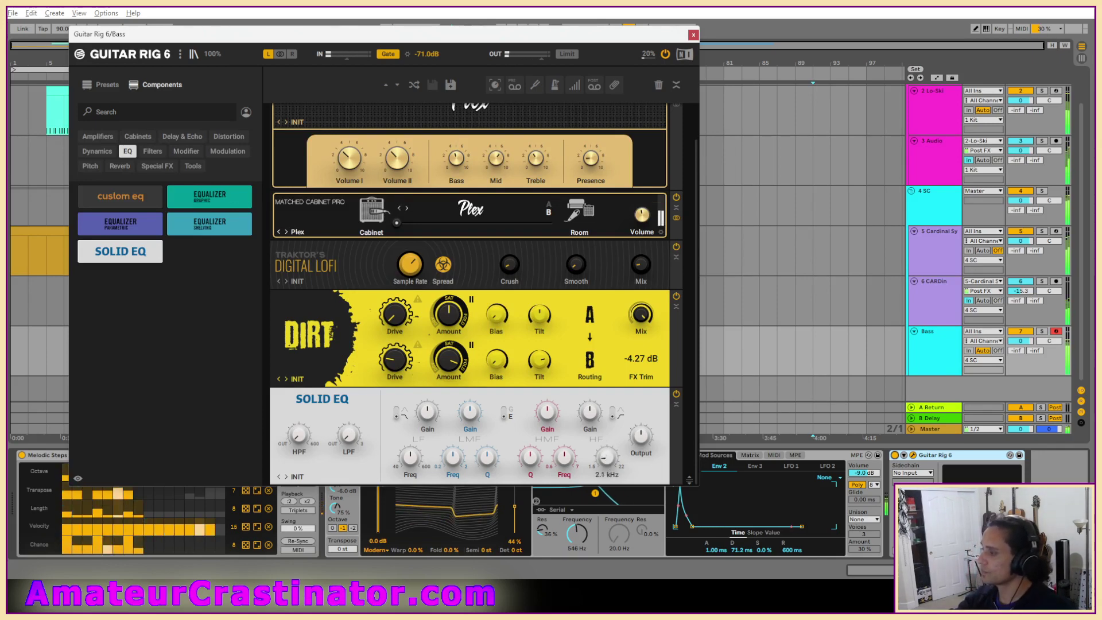
{"action": "left_click_drag", "start_coordinate": [590, 411], "coordinate": [590, 429]}
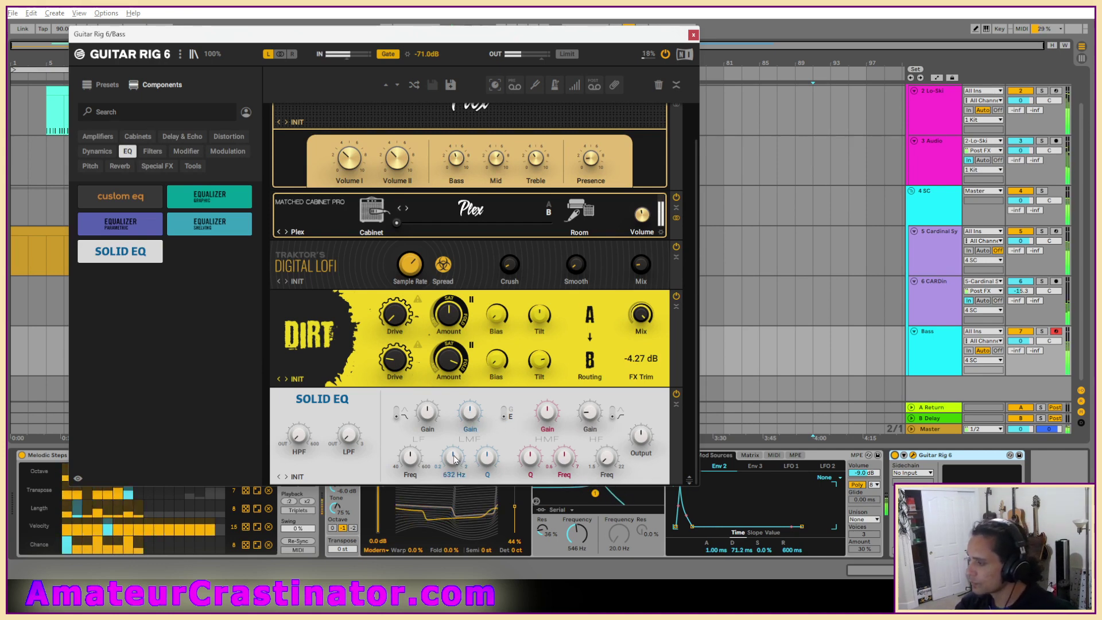
Sweep Solid EQ's LMF frequency with a 20.0 dB boost, then settle on a low frequency with a modest gain and higher Q.
{"action": "left_click_drag", "start_coordinate": [453, 457], "coordinate": [453, 461]}
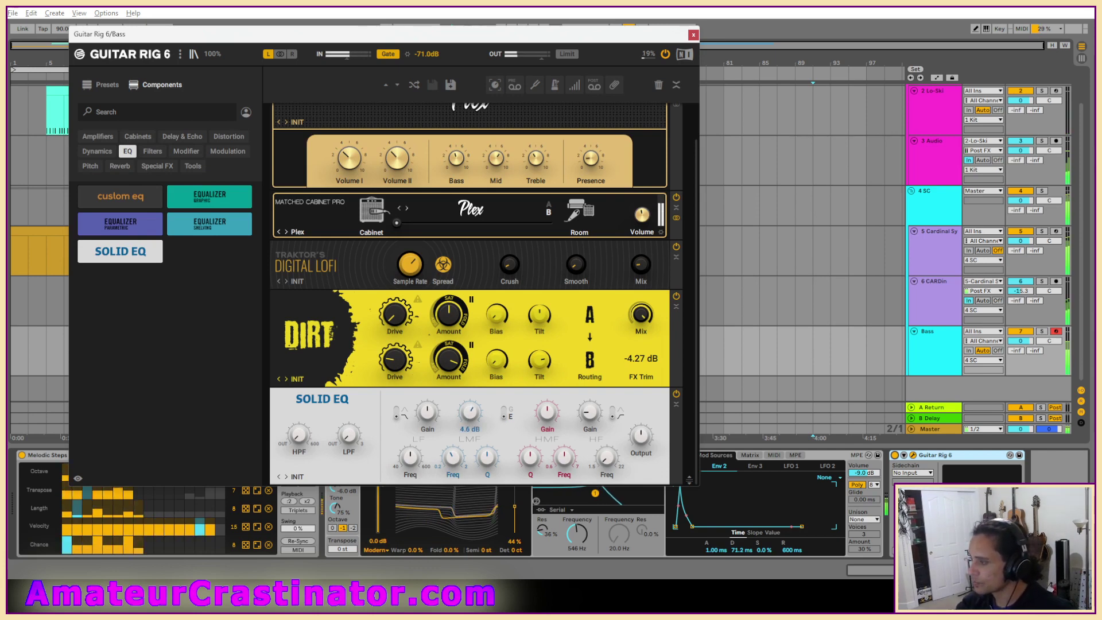
{"action": "left_click_drag", "start_coordinate": [470, 411], "coordinate": [470, 397]}
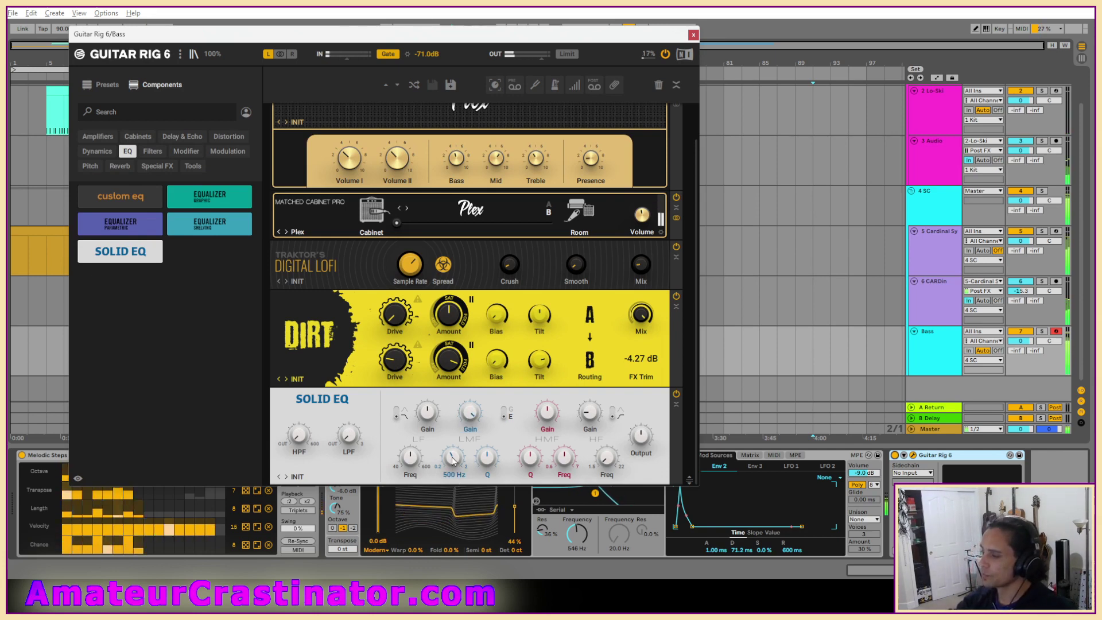
{"action": "left_click_drag", "start_coordinate": [453, 458], "coordinate": [453, 452]}
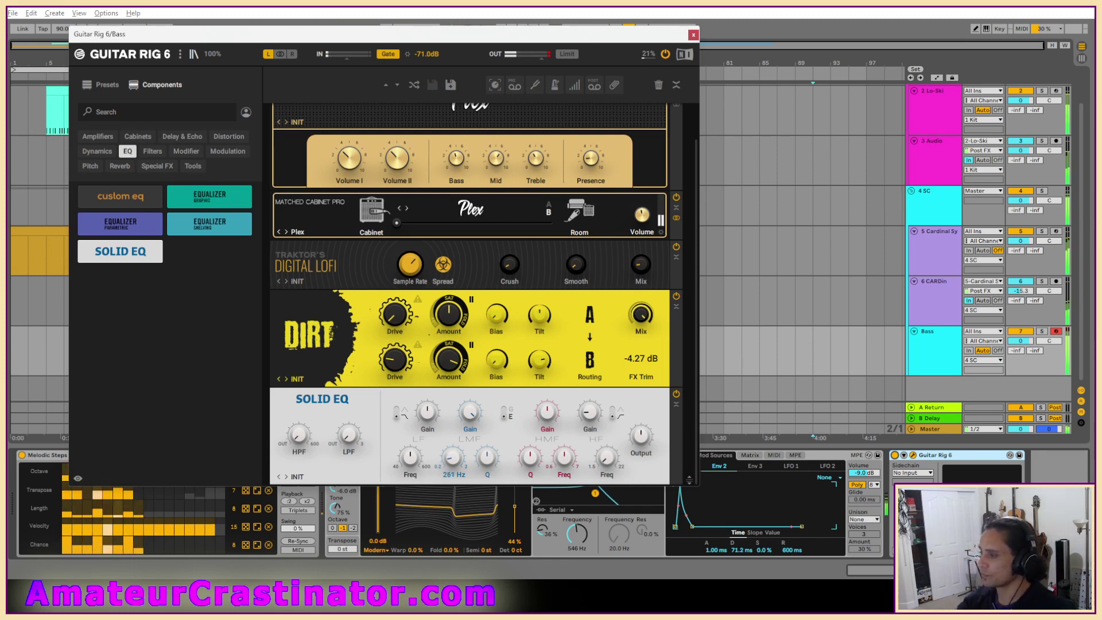
{"action": "left_click_drag", "start_coordinate": [453, 458], "coordinate": [453, 457]}
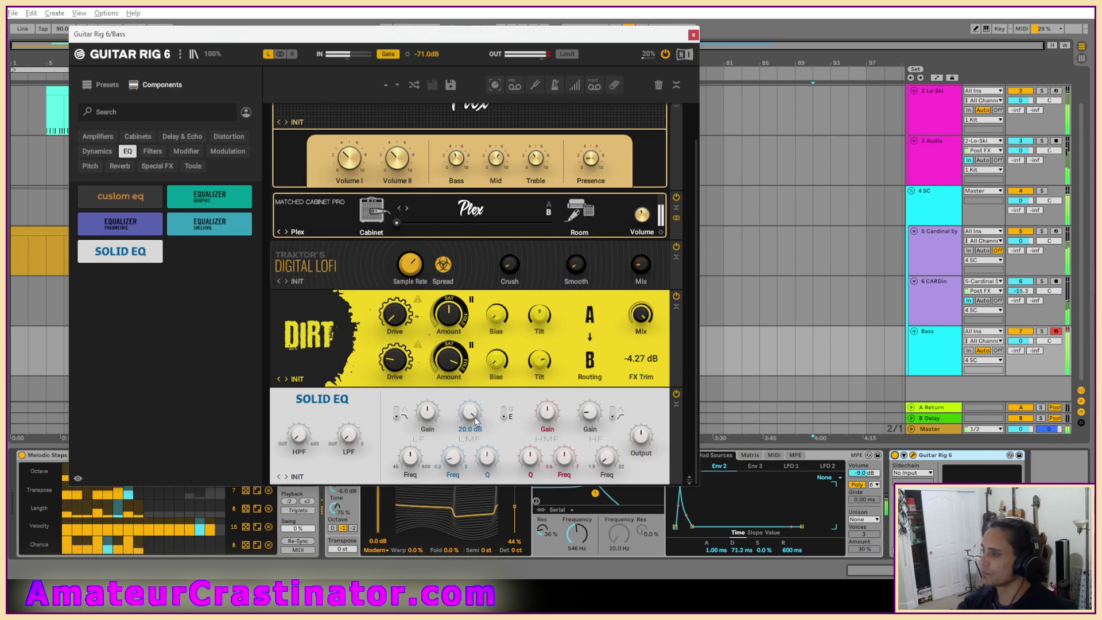
{"action": "left_click_drag", "start_coordinate": [468, 414], "coordinate": [453, 459]}
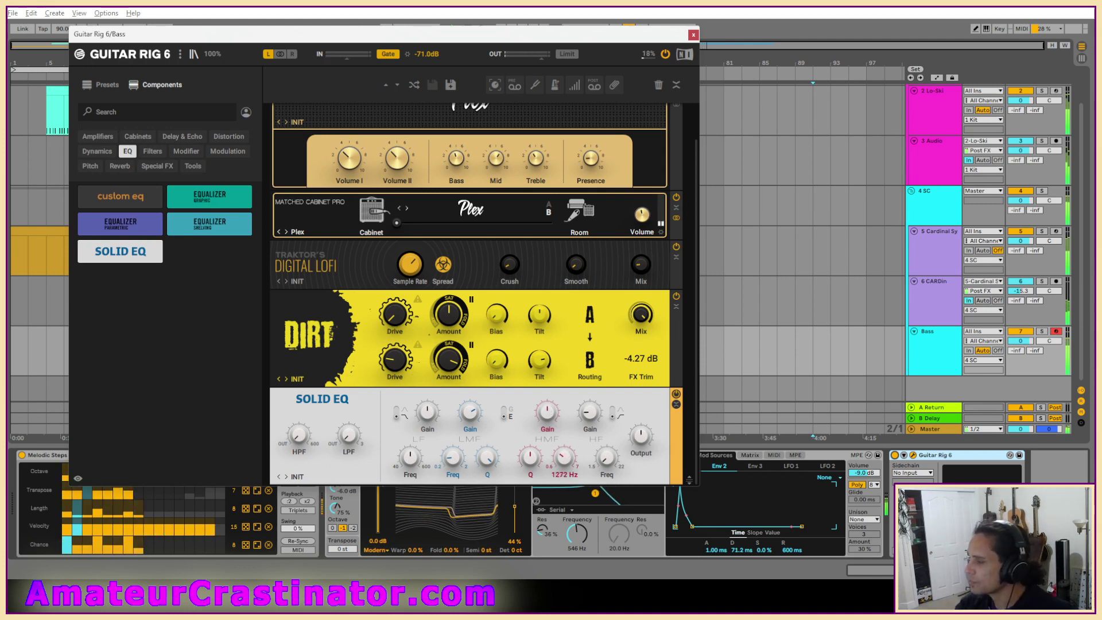
Lower Solid EQ's HMF gain slightly, adjust that band's frequency and Q, and close the Guitar Rig 6 window.
{"action": "left_click_drag", "start_coordinate": [564, 458], "coordinate": [564, 461]}
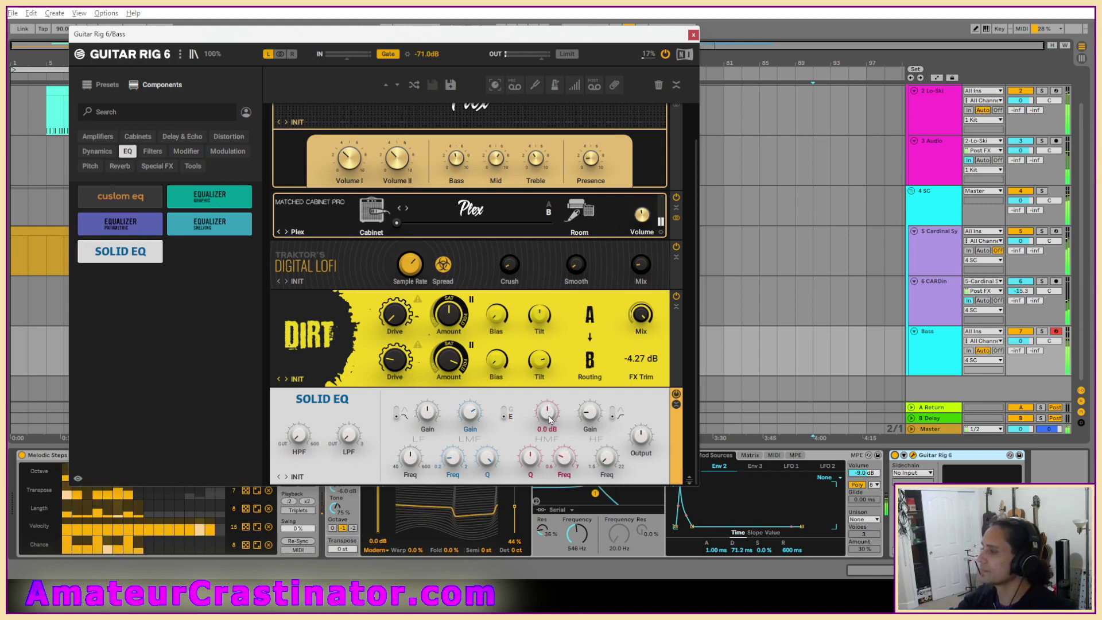
{"action": "left_click_drag", "start_coordinate": [550, 420], "coordinate": [530, 461]}
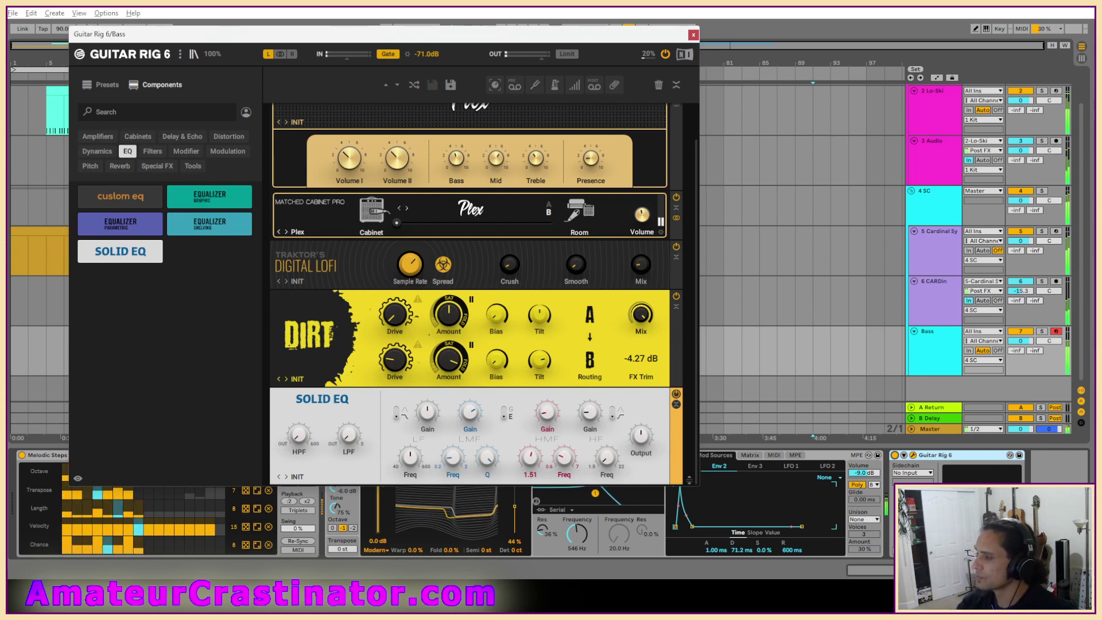
{"action": "left_click_drag", "start_coordinate": [548, 419], "coordinate": [547, 414]}
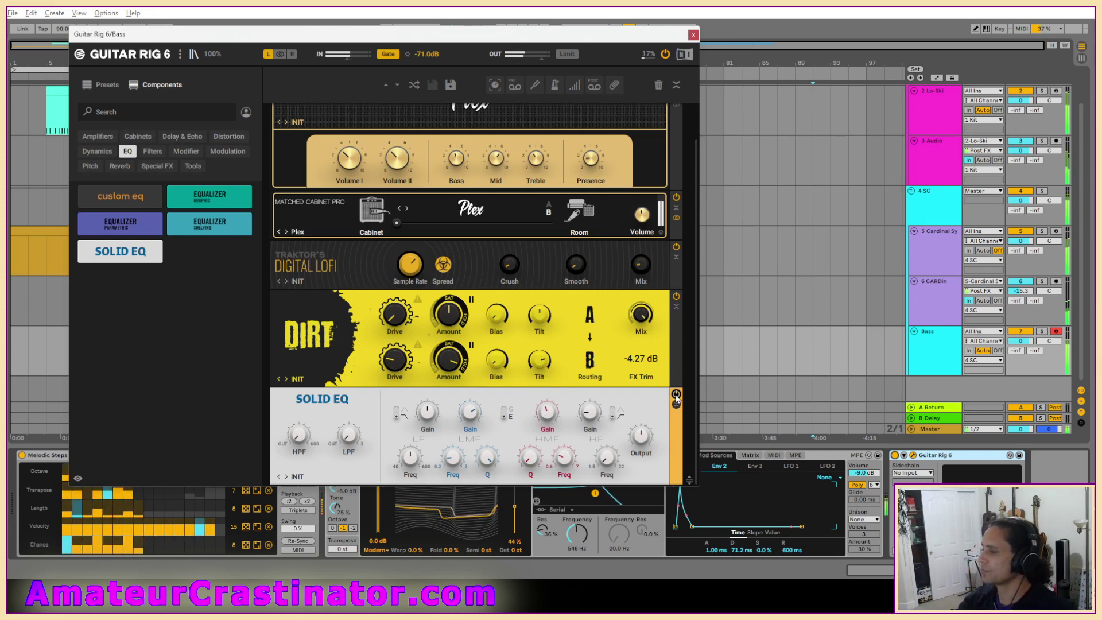
{"action": "left_click", "coordinate": [693, 35]}
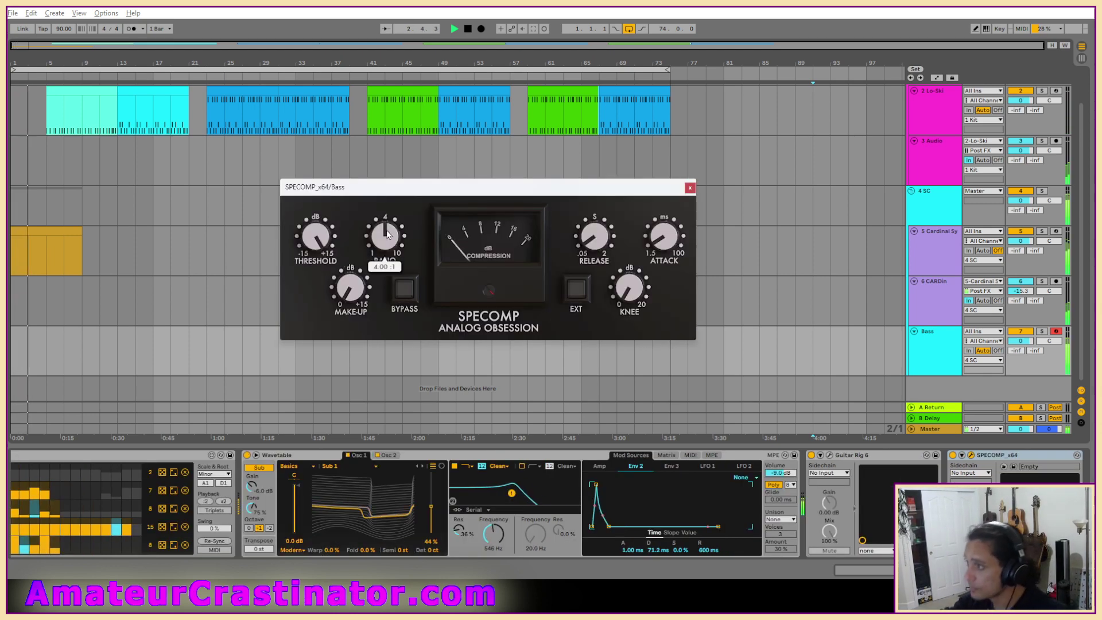
Shorten the release and lower the threshold of the SPECOMP compressor on the Bass track.
{"action": "left_click_drag", "start_coordinate": [595, 234], "coordinate": [598, 241]}
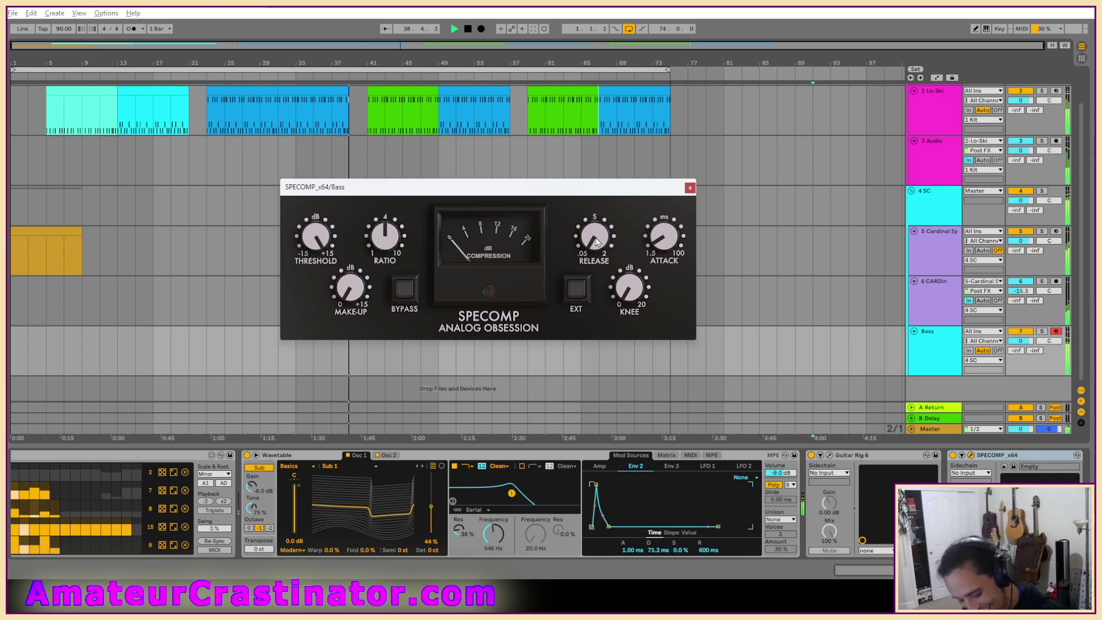
{"action": "mouse_move", "coordinate": [597, 242]}
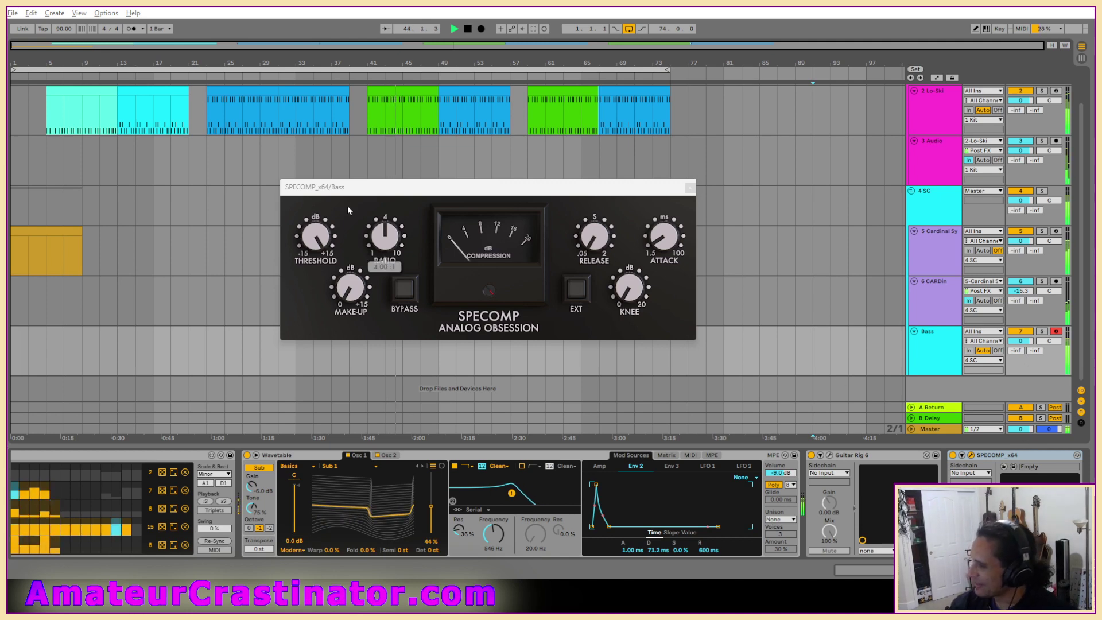
{"action": "mouse_move", "coordinate": [319, 239]}
{"action": "left_mouse_down"}
{"action": "mouse_move", "coordinate": [334, 237]}
{"action": "mouse_move", "coordinate": [320, 237]}
{"action": "left_mouse_up"}
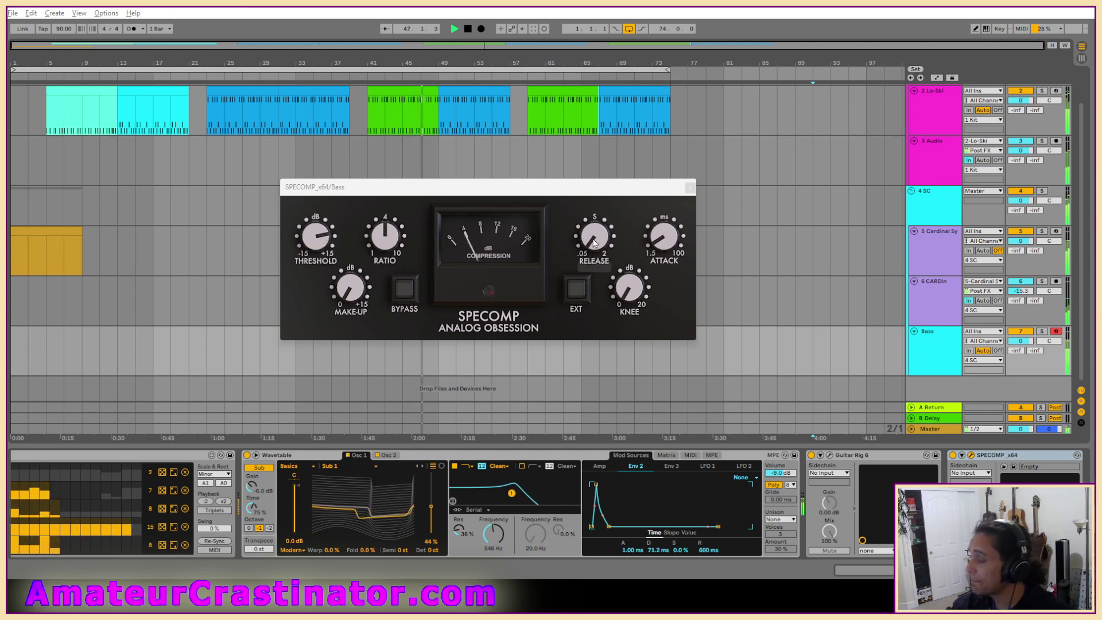
{"action": "left_click_drag", "start_coordinate": [595, 242], "coordinate": [594, 245]}
Lengthen SPECOMP's attack and fine-tune its threshold to 5.7 dB.
{"action": "mouse_move", "coordinate": [664, 240]}
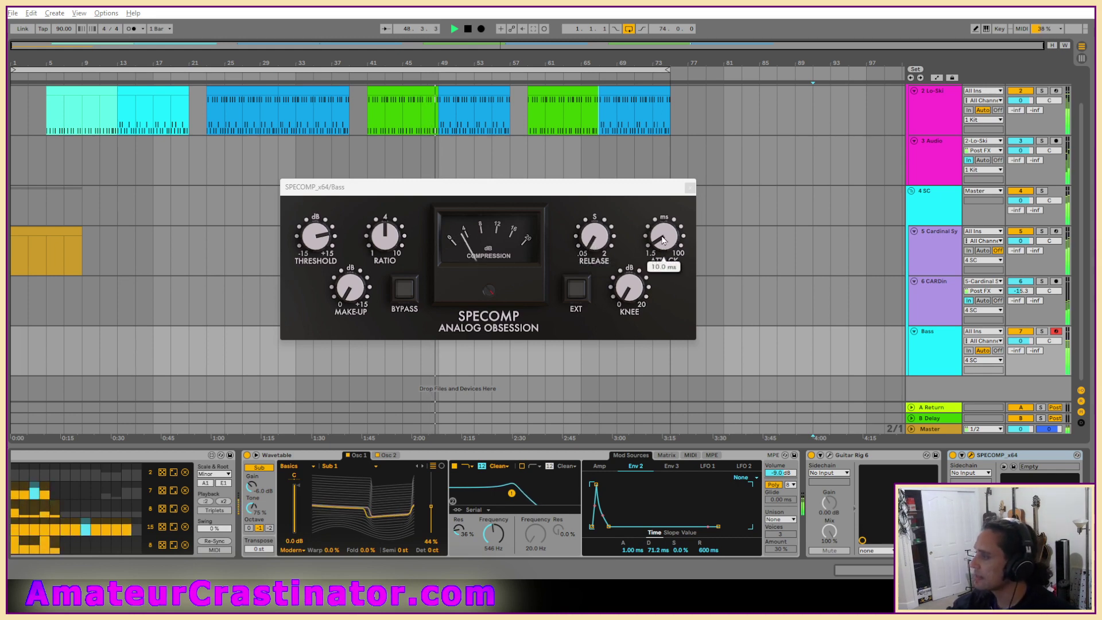
{"action": "scroll", "coordinate": [663, 241], "scroll_direction": "up", "scroll_amount": 7}
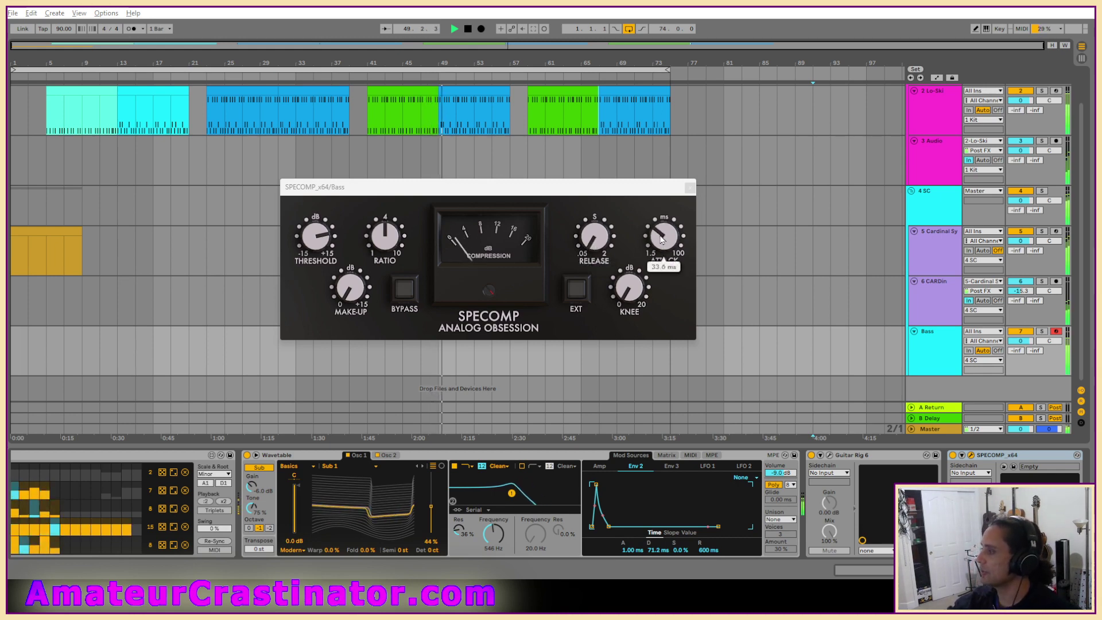
{"action": "scroll", "coordinate": [662, 240], "scroll_direction": "up", "scroll_amount": 3}
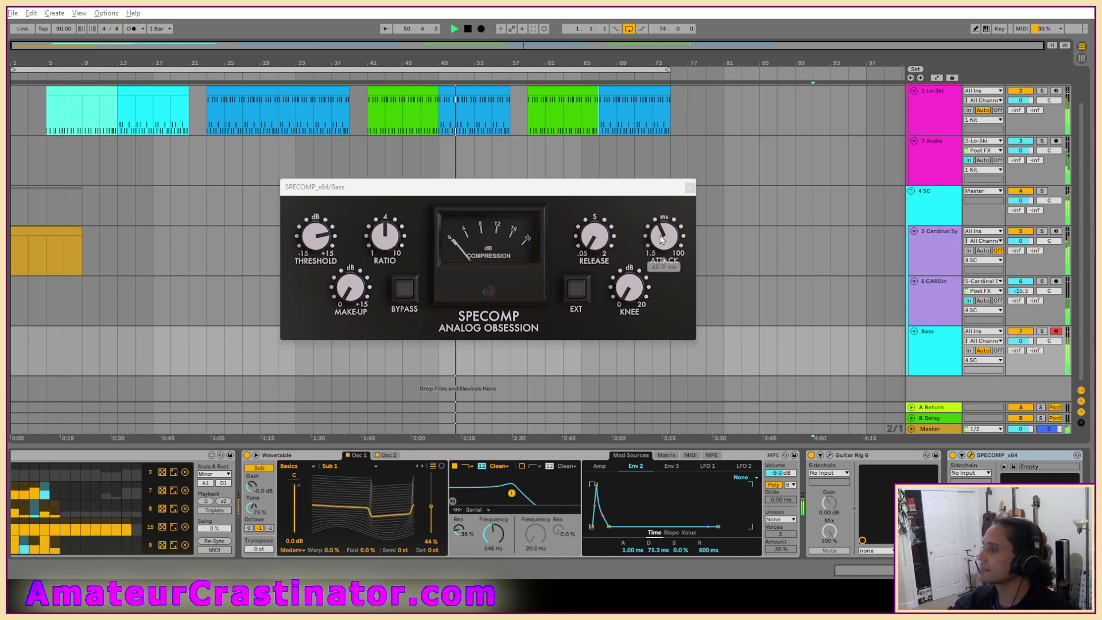
{"action": "mouse_move", "coordinate": [317, 241]}
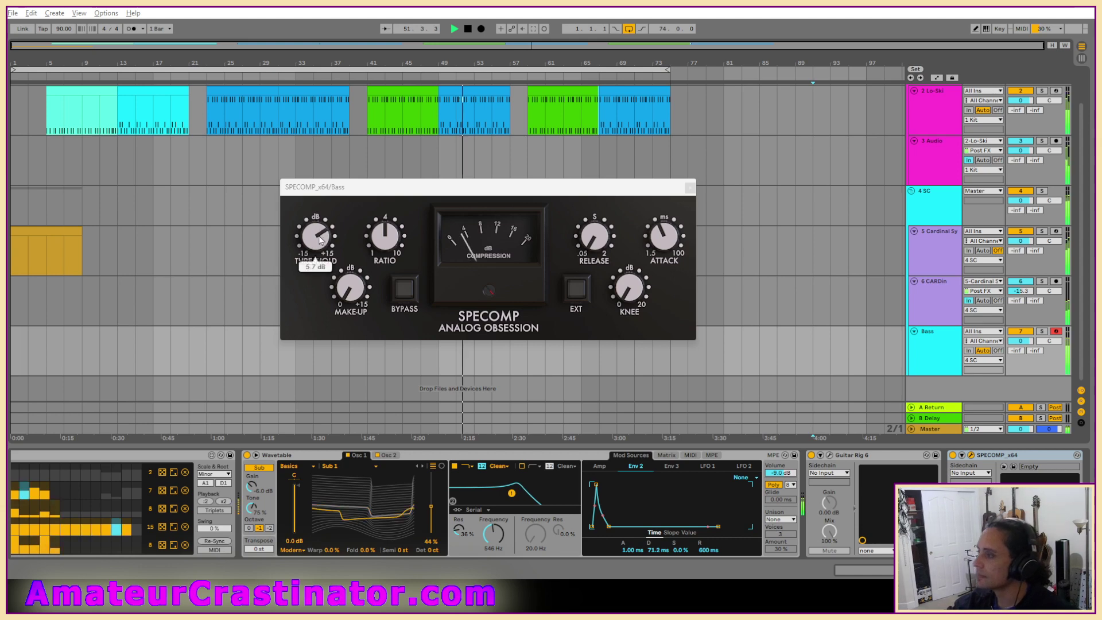
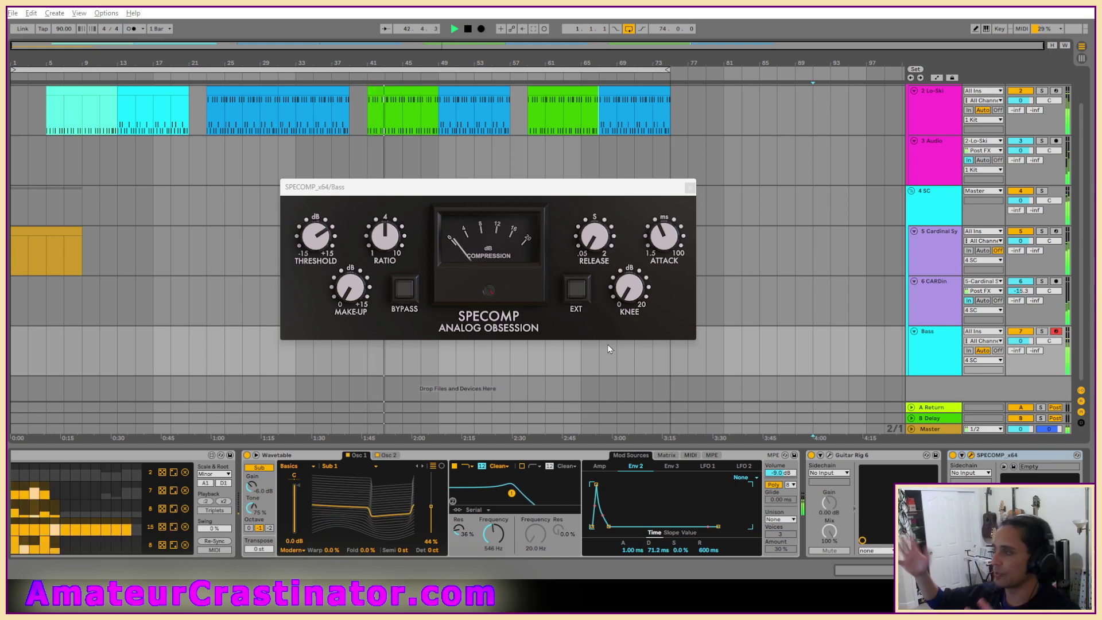
Close the SPECOMP compressor window, place the insert marker on the SC group track and stop playback.
{"action": "mouse_move", "coordinate": [584, 241]}
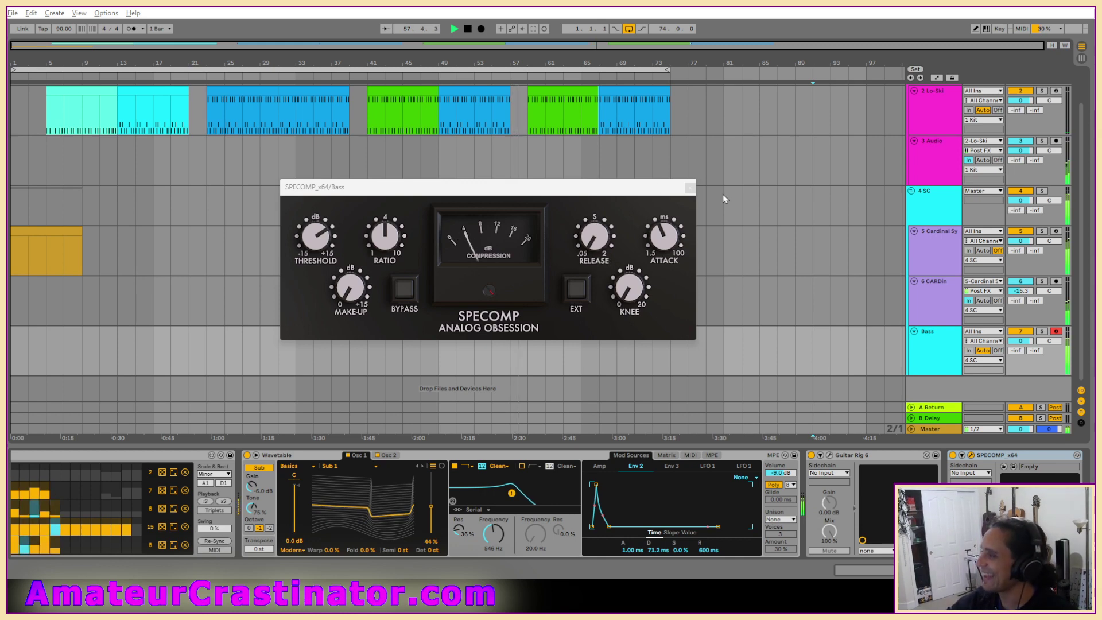
{"action": "left_click", "coordinate": [690, 189]}
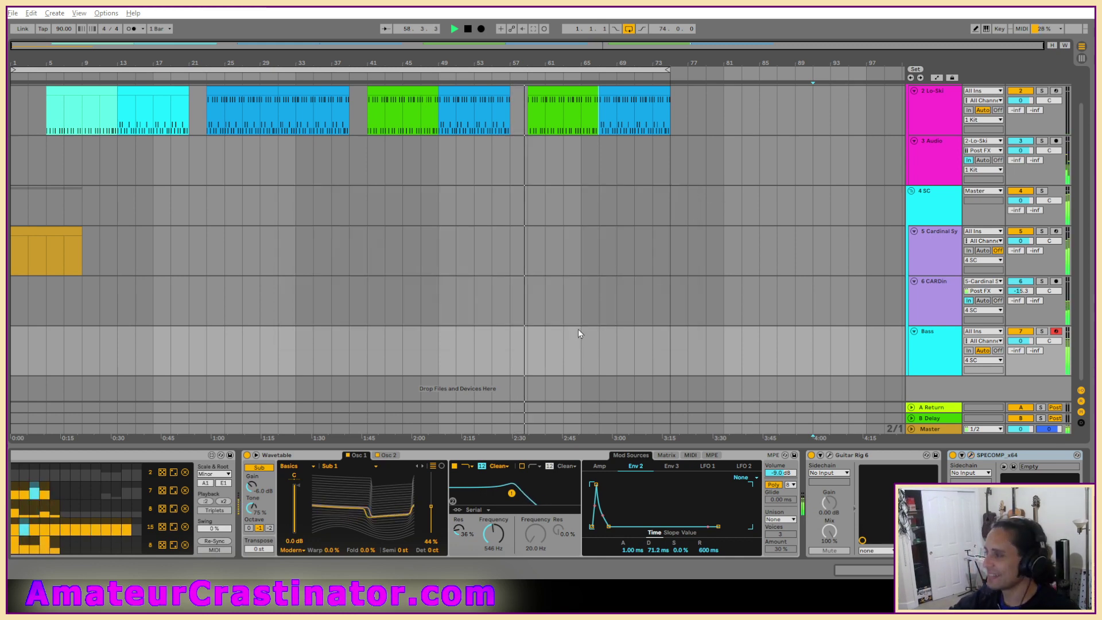
{"action": "left_click", "coordinate": [527, 217]}
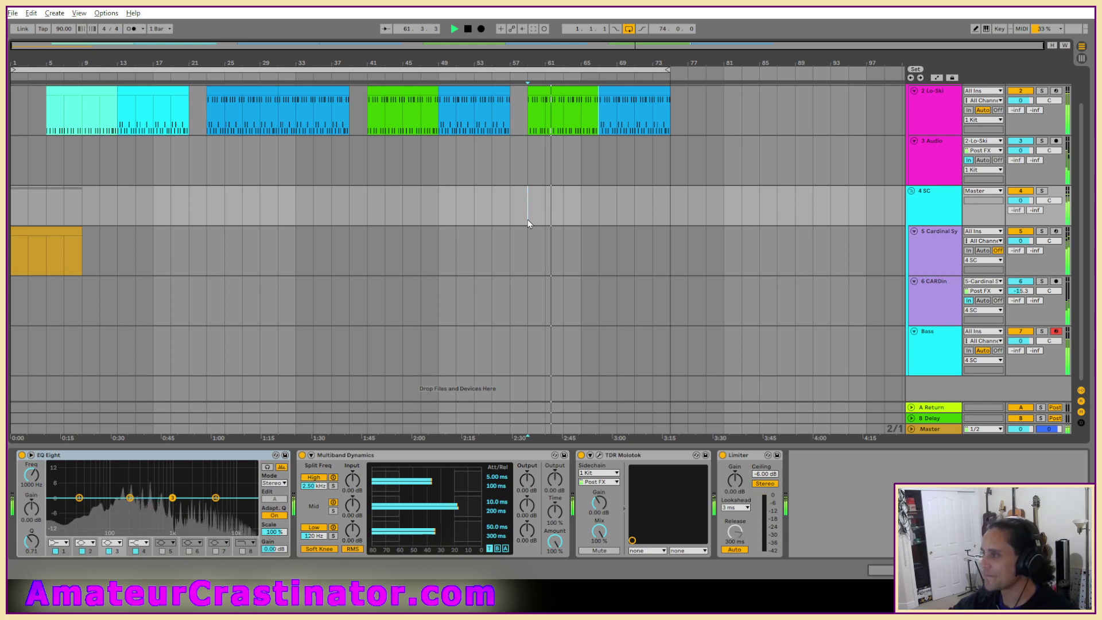
{"action": "key", "text": "space"}
Open the Live Set stored in the clack Project folder under Live Recordings.
{"action": "left_click", "coordinate": [12, 13]}
{"action": "left_click", "coordinate": [46, 38]}
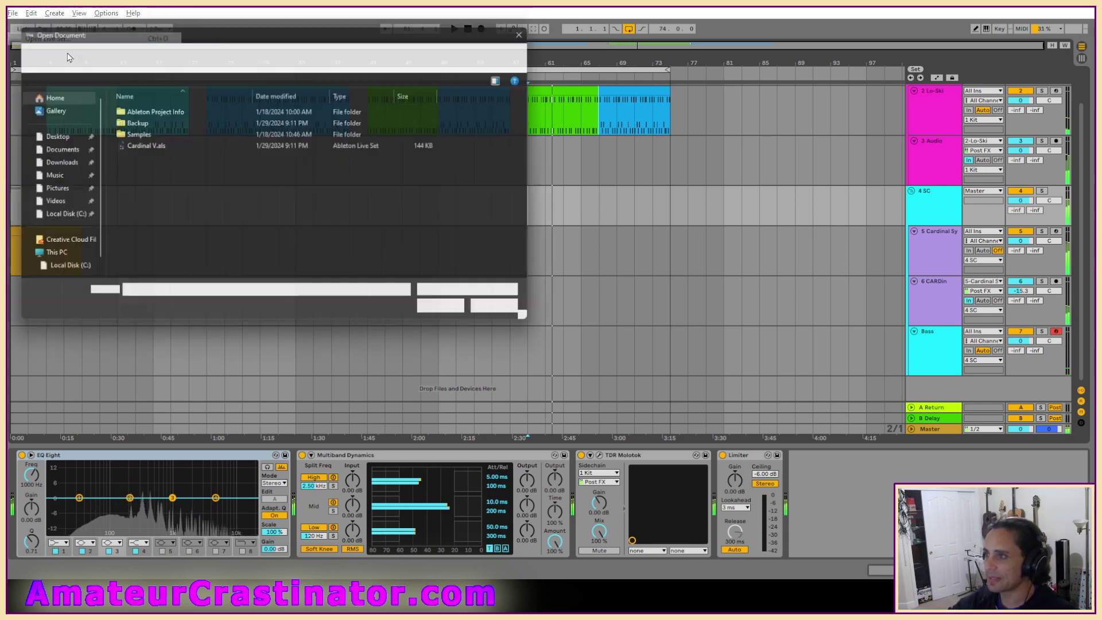
{"action": "left_click", "coordinate": [233, 53]}
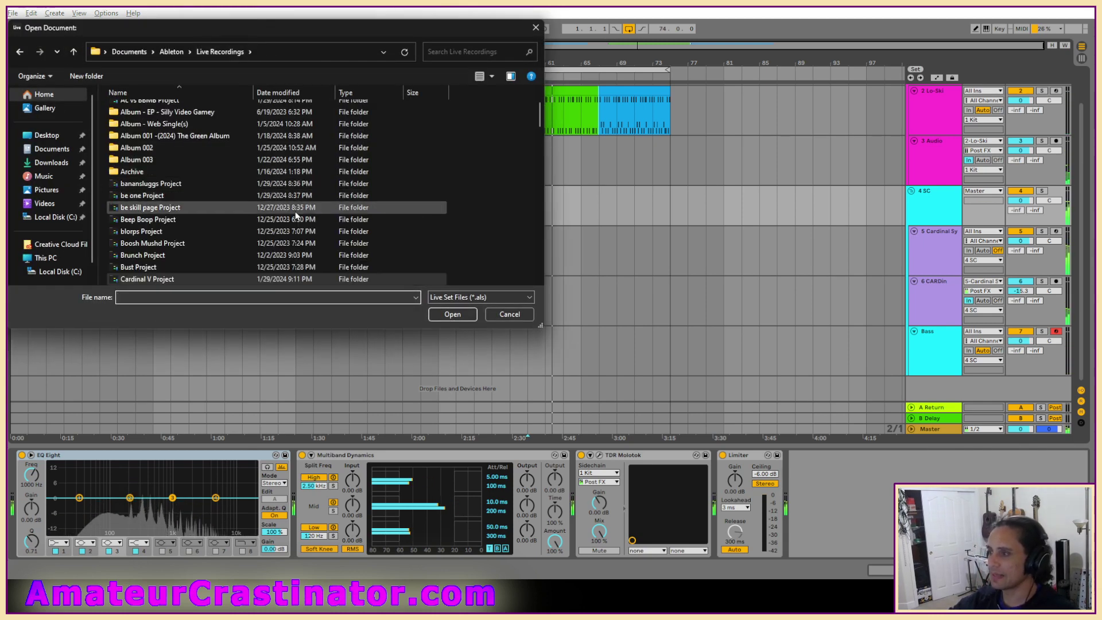
{"action": "scroll", "coordinate": [232, 219], "scroll_direction": "down", "scroll_amount": 4}
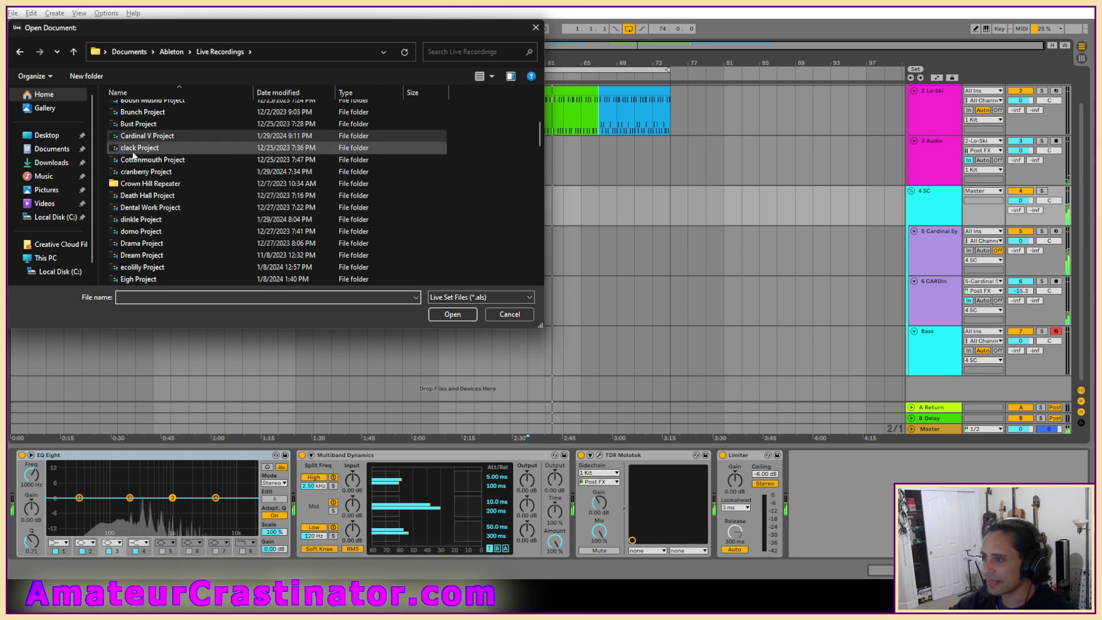
{"action": "double_click", "coordinate": [143, 148]}
{"action": "double_click", "coordinate": [142, 147]}
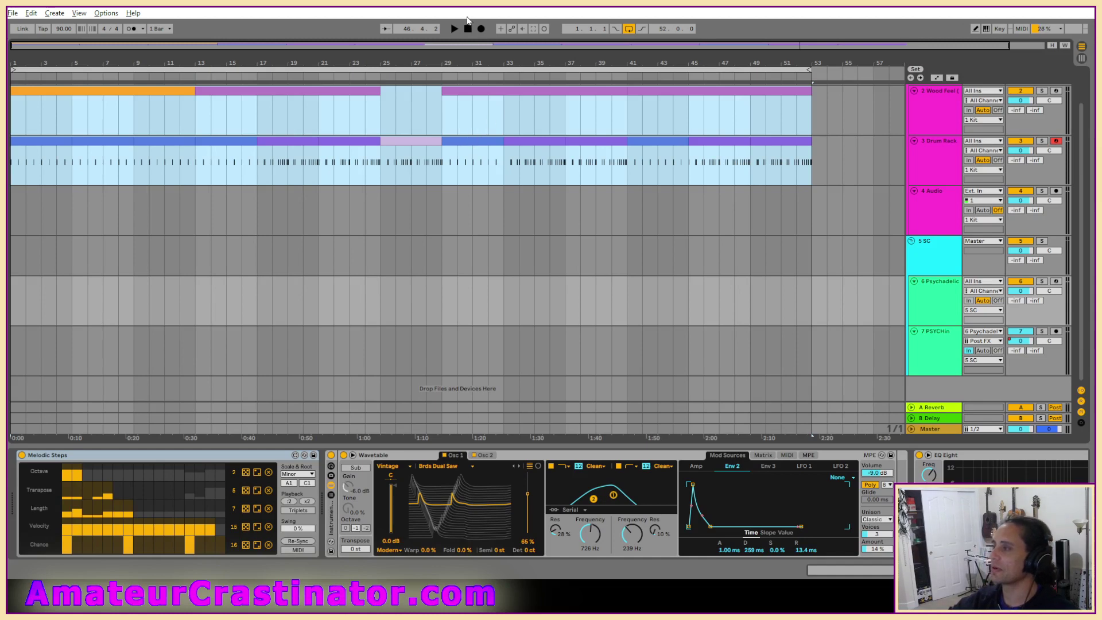
Return the transport to the beginning and play the set from bar 1 with the Audio track selected.
{"action": "left_click", "coordinate": [469, 30]}
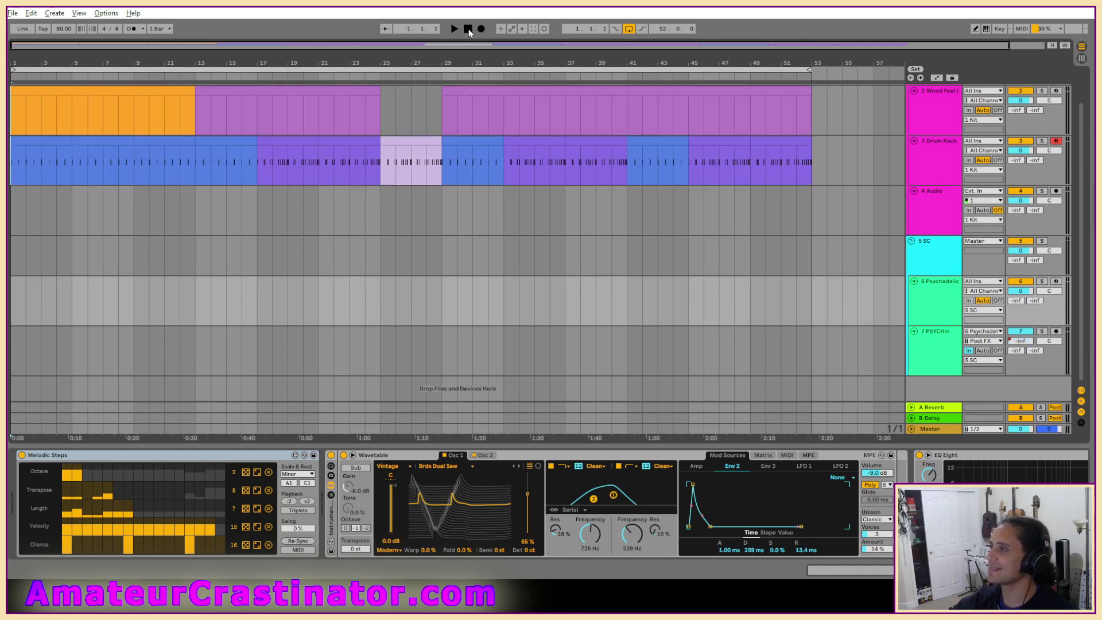
{"action": "left_click", "coordinate": [15, 216]}
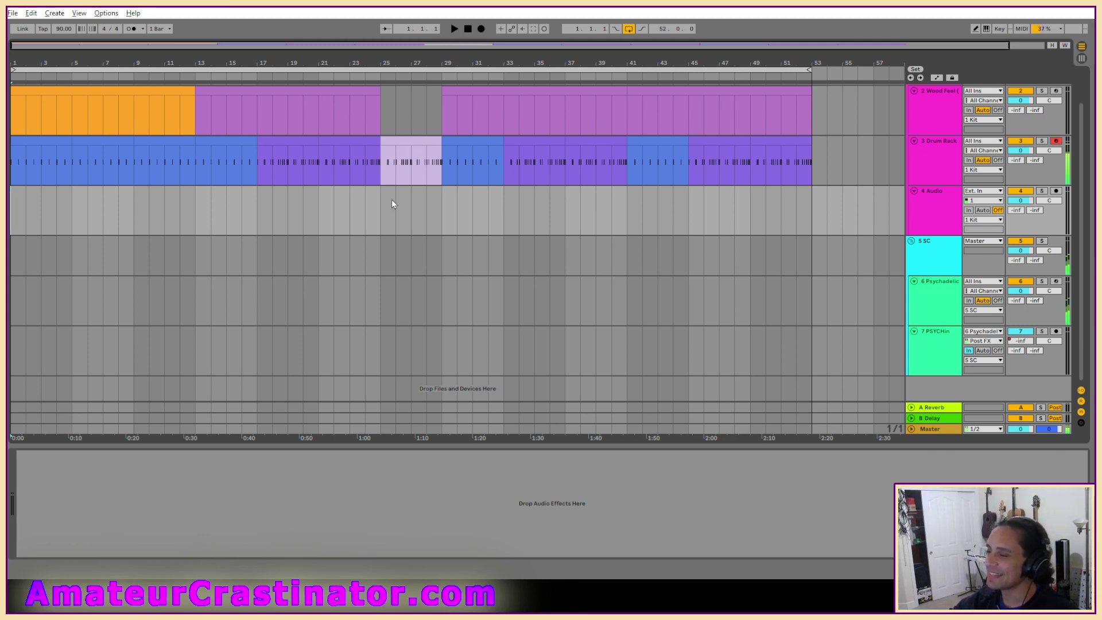
{"action": "key", "text": "space"}
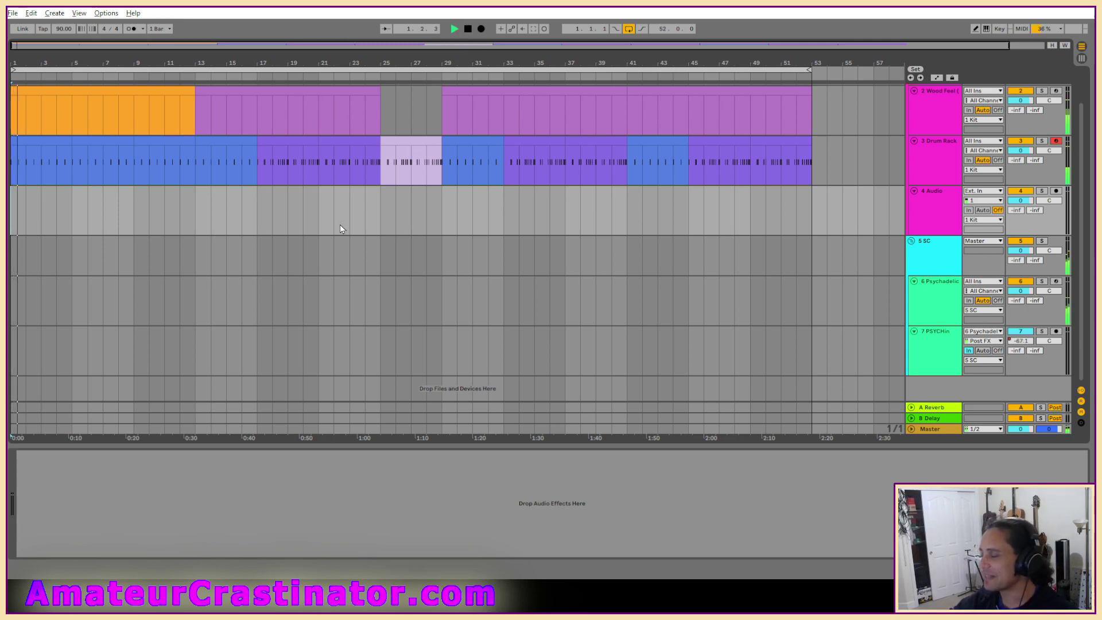
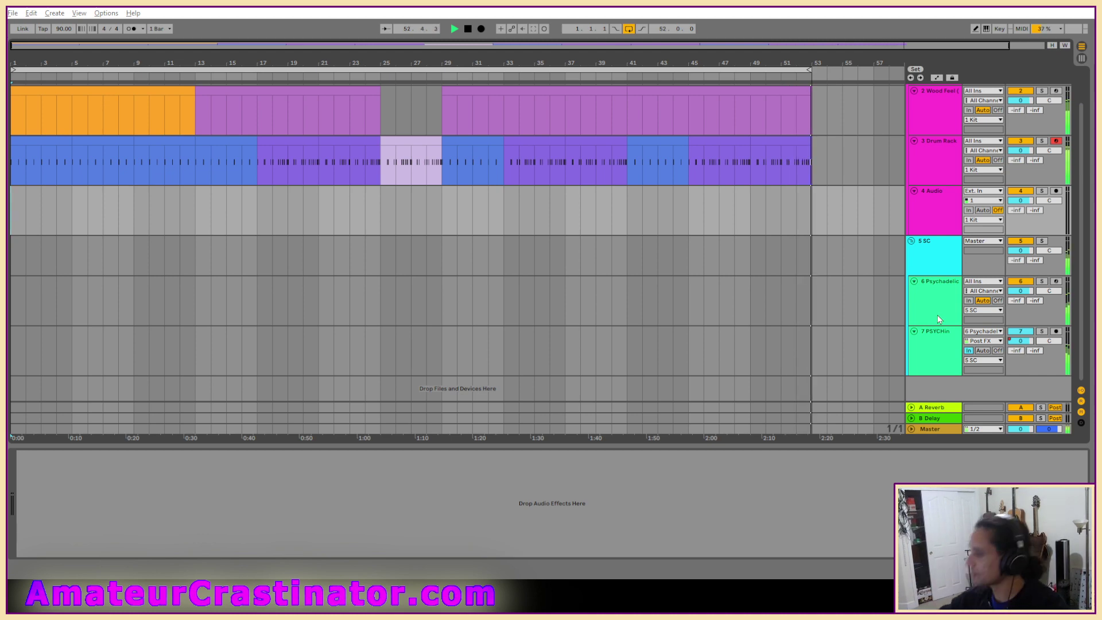
Add a MIDI track below PSYCHin with the AC 1987 Wavetable preset and select it.
{"action": "left_click", "coordinate": [941, 364]}
{"action": "key", "text": "ctrl+shift+t"}
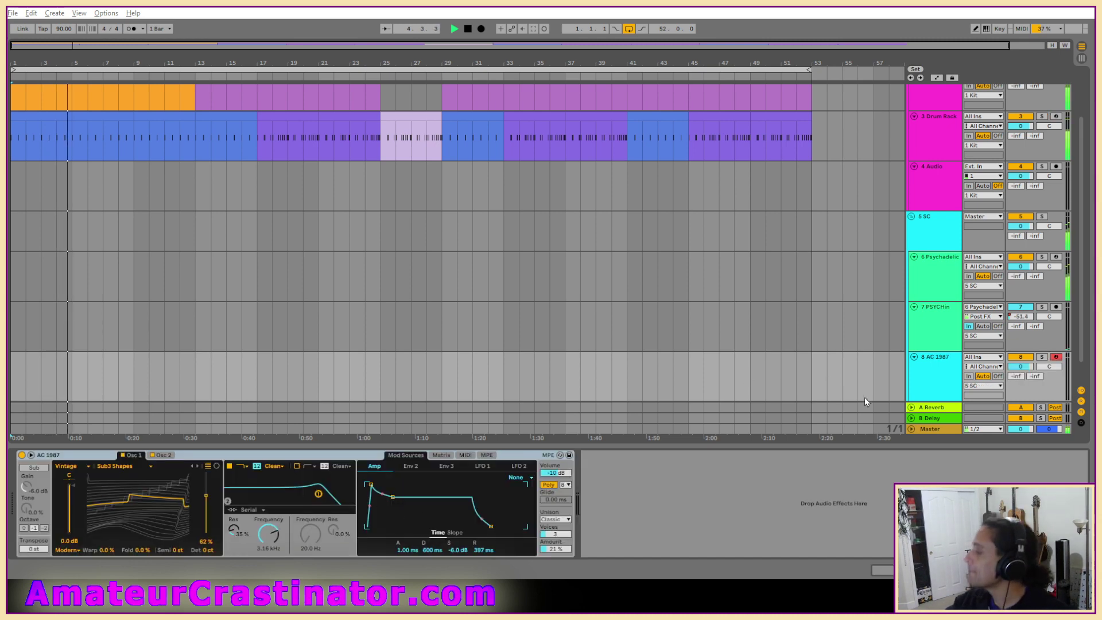
{"action": "left_click", "coordinate": [932, 357]}
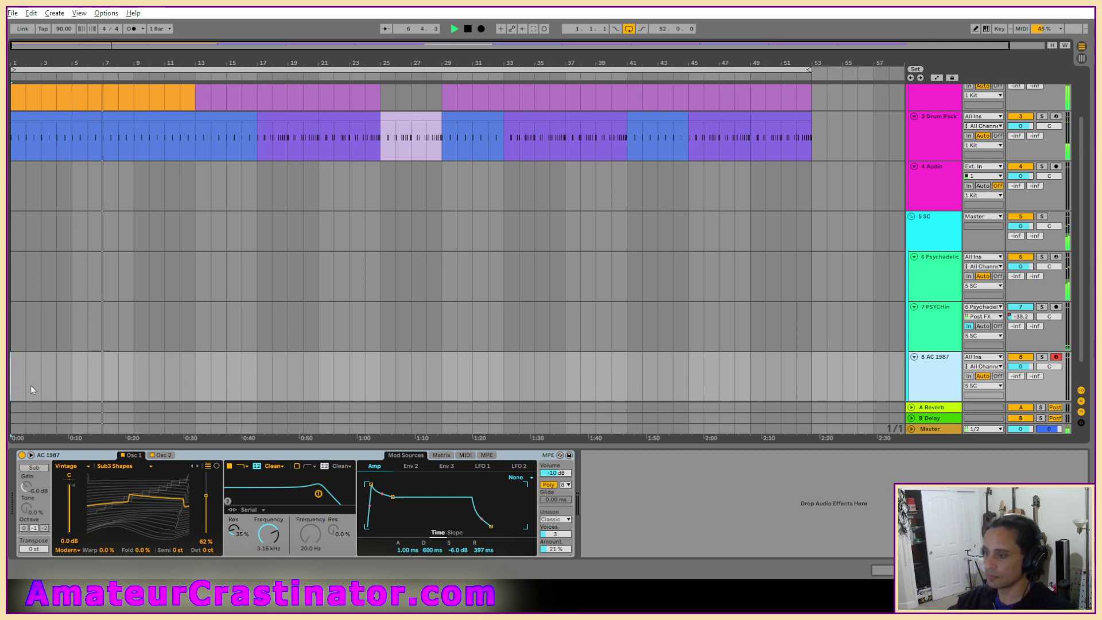
Create an empty four-bar MIDI clip at bar 1 on the AC 1987 track and open its notes around C1.
{"action": "left_click_drag", "start_coordinate": [16, 384], "coordinate": [81, 384]}
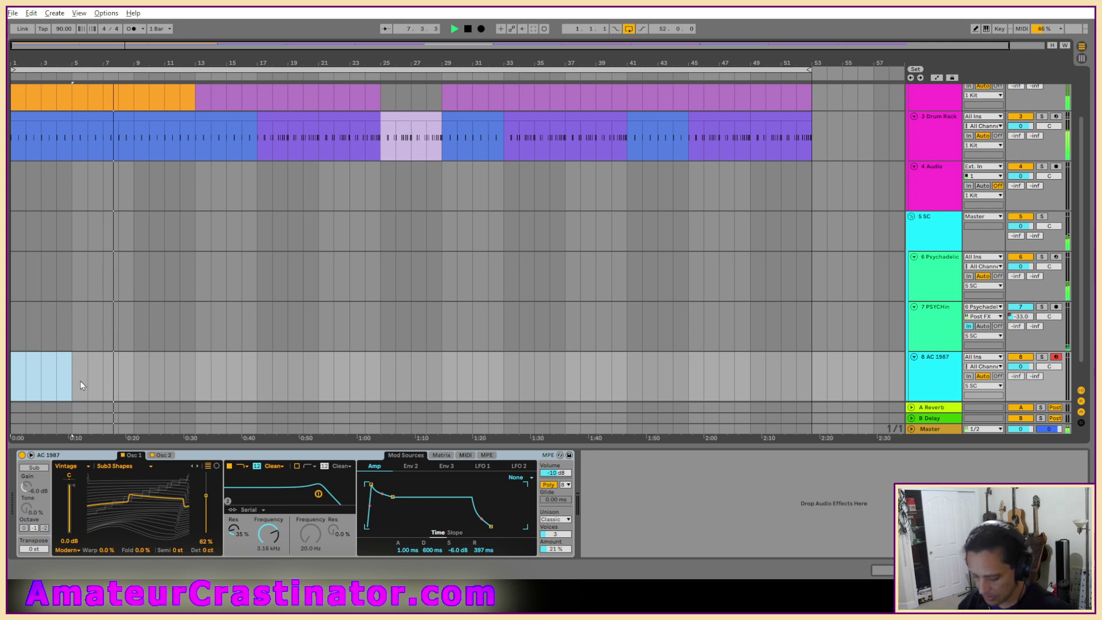
{"action": "key", "text": "ctrl+shift+m"}
{"action": "double_click", "coordinate": [51, 361]}
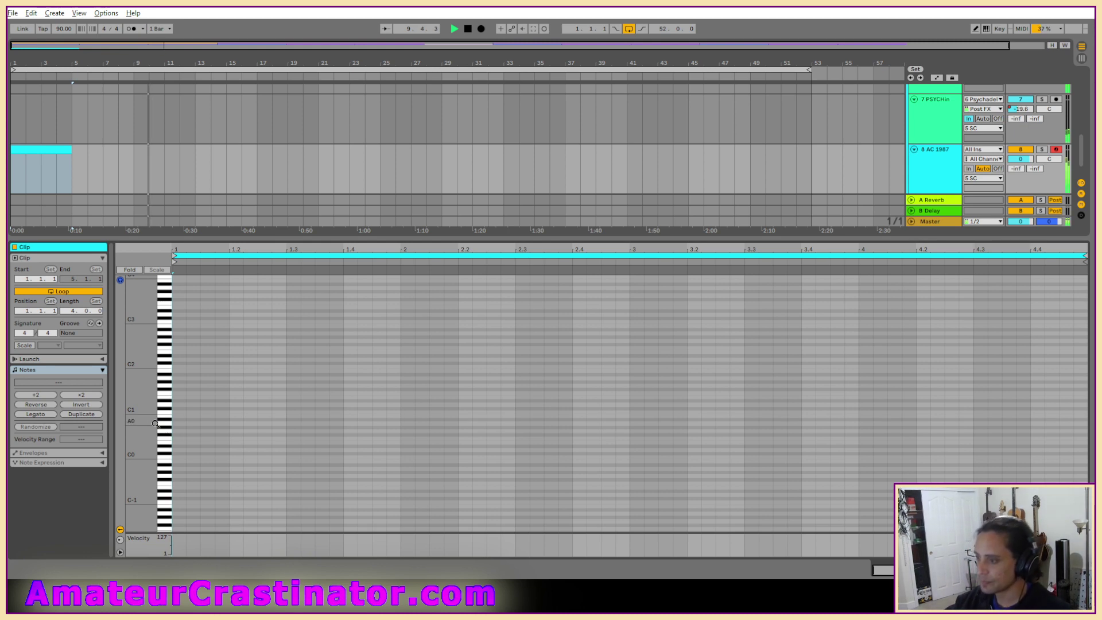
{"action": "left_click_drag", "start_coordinate": [155, 424], "coordinate": [142, 448]}
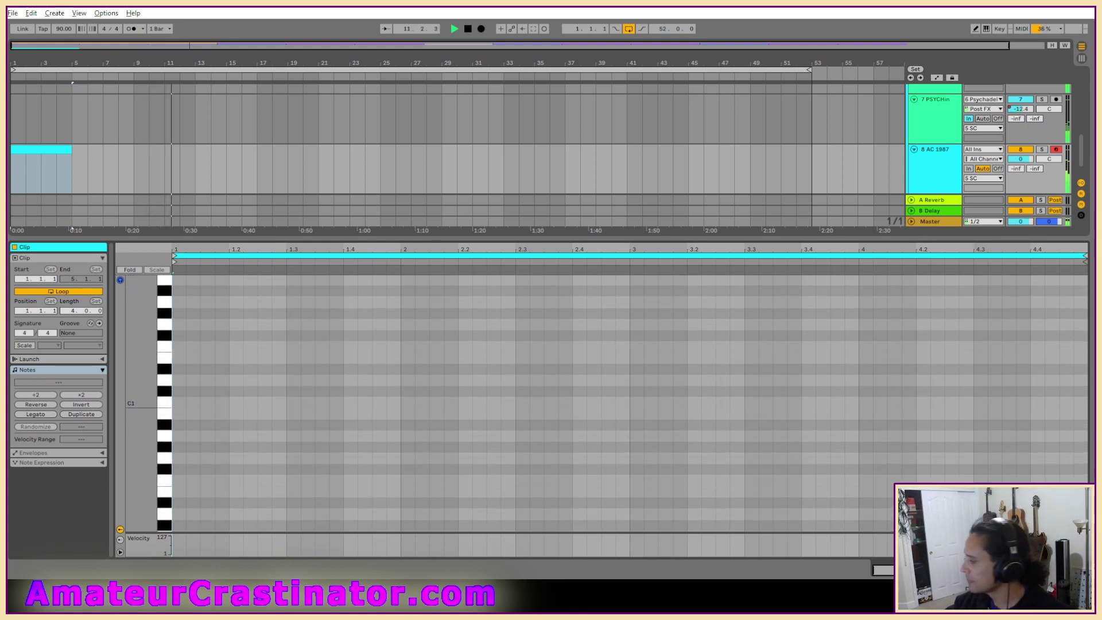
Check the Psychadelic track's devices, then reopen the AC 1987 clip and audition the D1 key.
{"action": "key", "text": "shift+Tab"}
{"action": "left_click", "coordinate": [945, 249]}
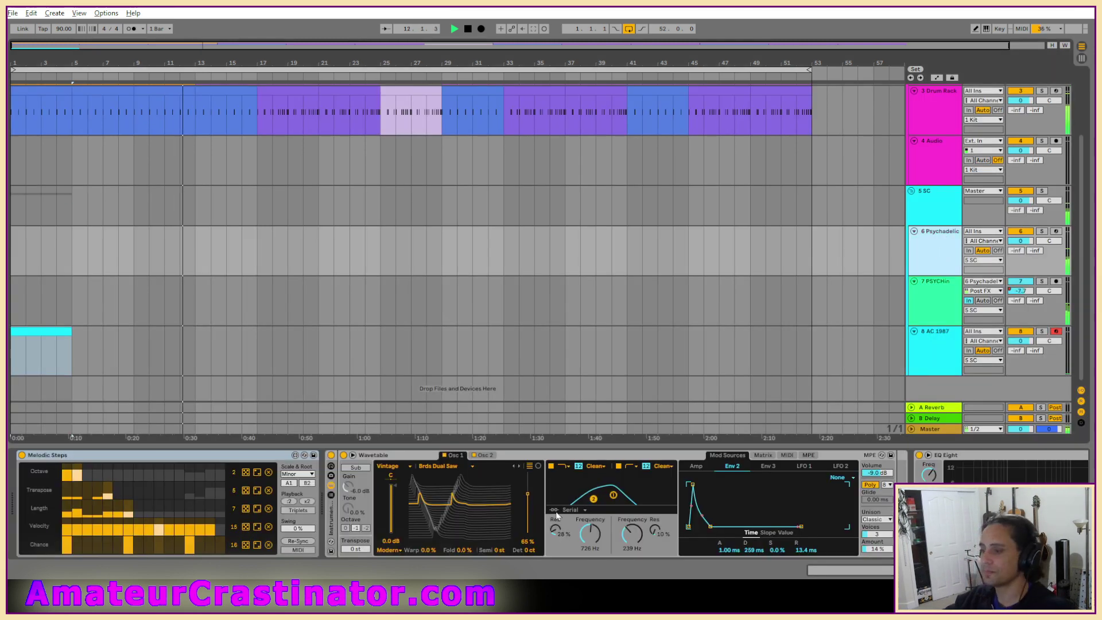
{"action": "left_click", "coordinate": [926, 356]}
{"action": "left_click", "coordinate": [31, 329]}
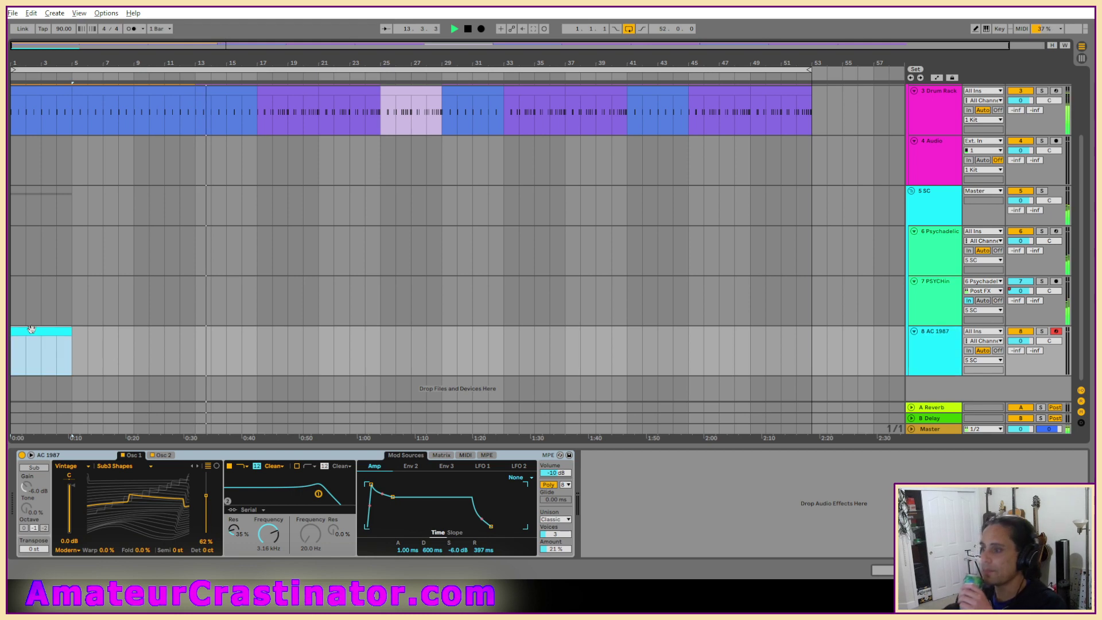
{"action": "double_click", "coordinate": [32, 329]}
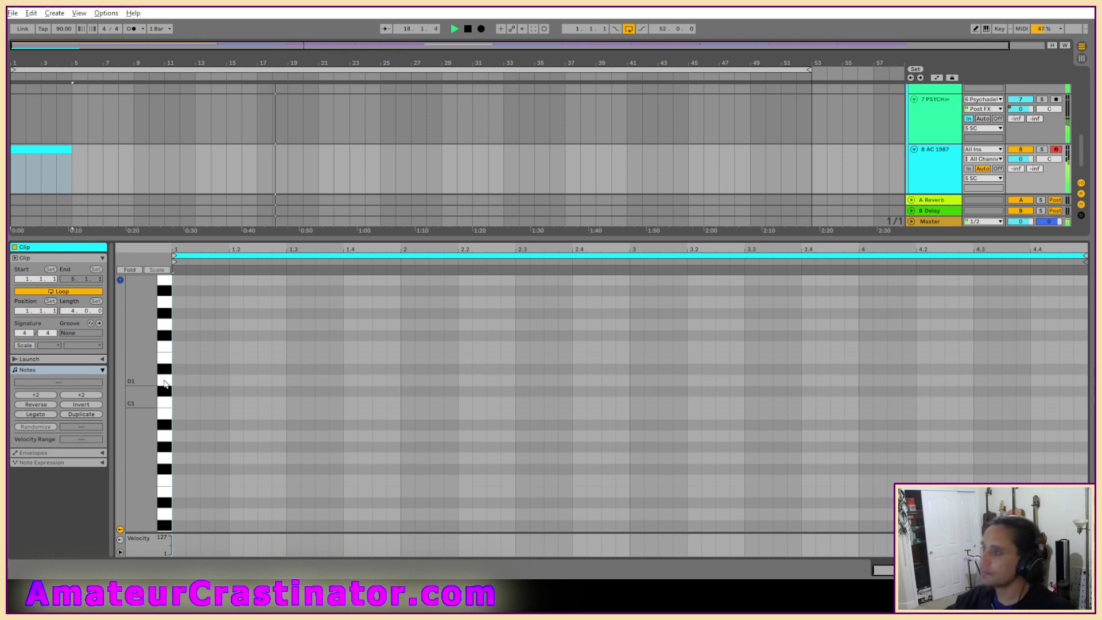
{"action": "left_click", "coordinate": [164, 385]}
{"action": "left_click", "coordinate": [164, 385]}
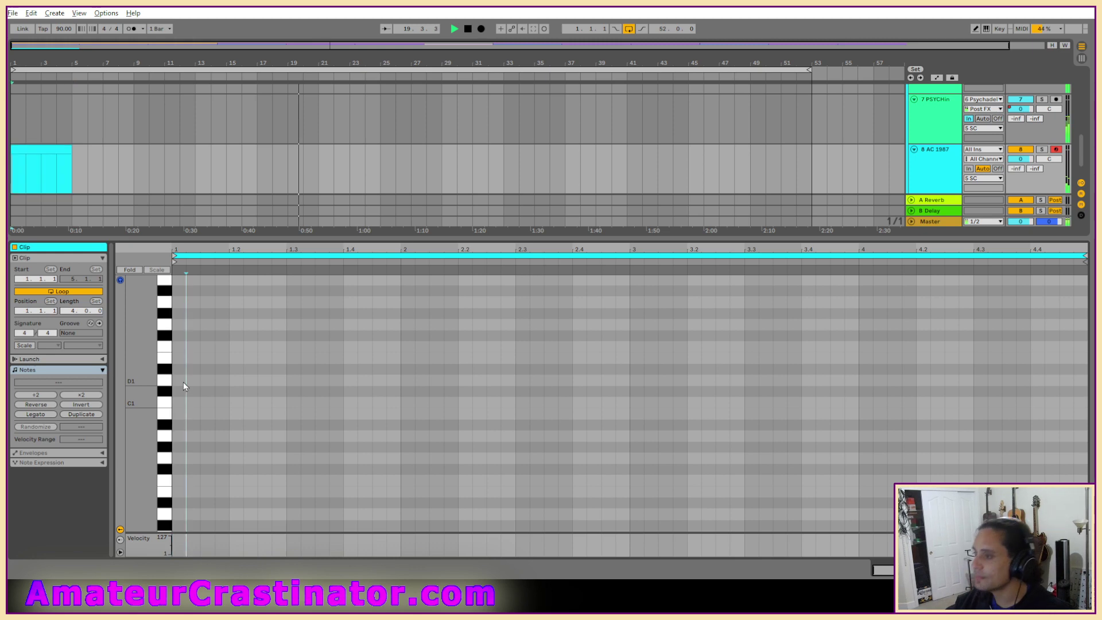
Draw four consecutive sixteenth notes on D1 across the first beat of the AC 1987 clip.
{"action": "double_click", "coordinate": [182, 380]}
{"action": "double_click", "coordinate": [207, 381]}
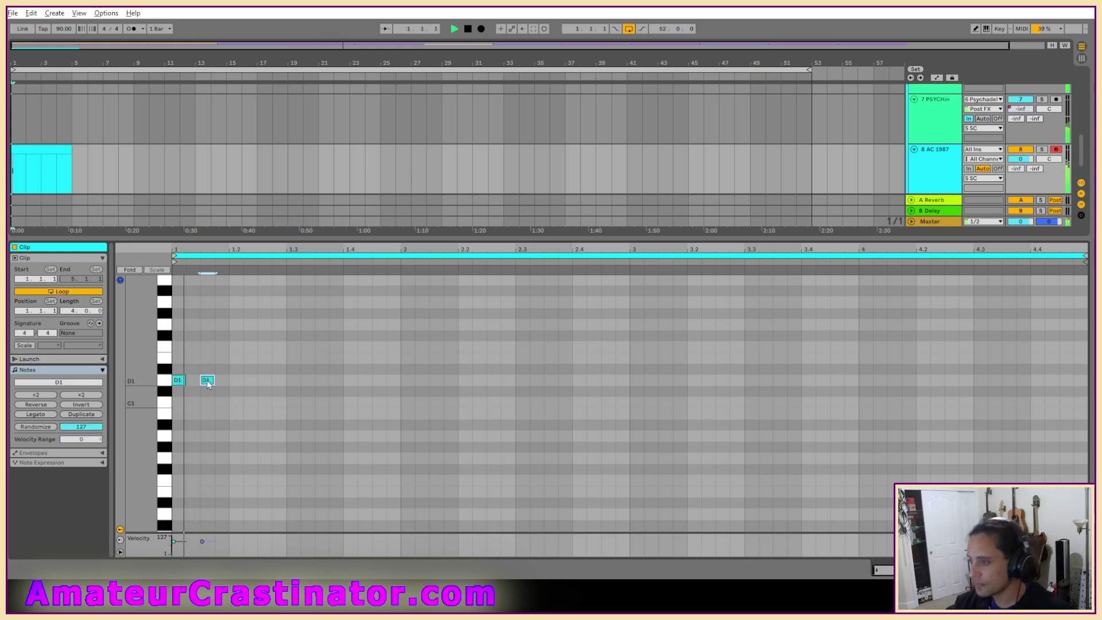
{"action": "double_click", "coordinate": [198, 382]}
{"action": "double_click", "coordinate": [220, 379]}
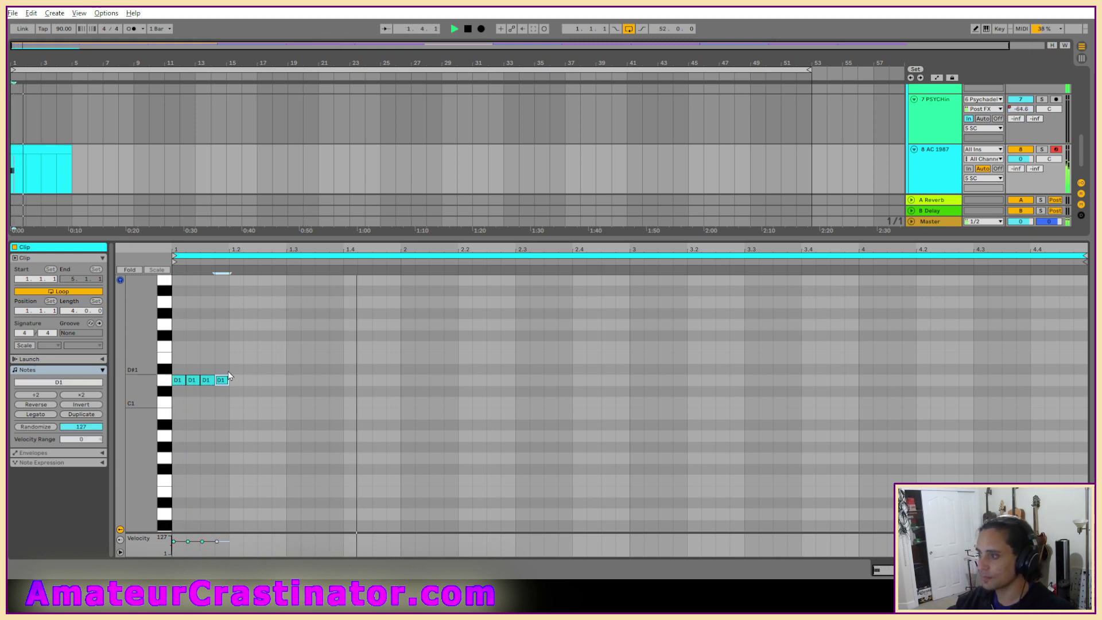
Duplicate the four D1 notes repeatedly until they fill the four-bar clip.
{"action": "left_click_drag", "start_coordinate": [226, 371], "coordinate": [126, 414]}
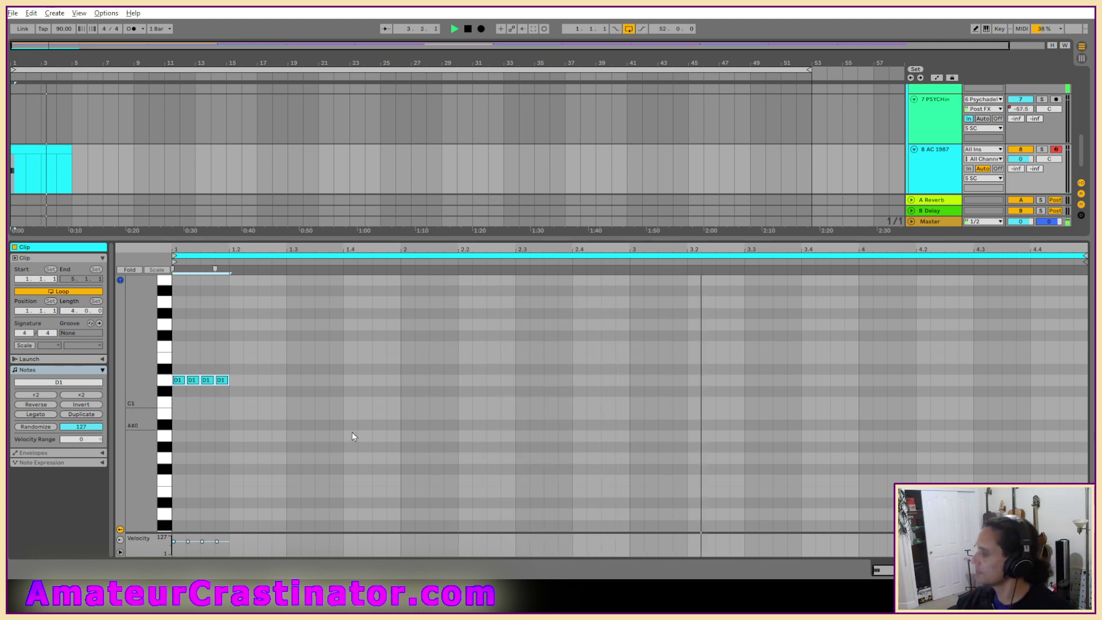
{"action": "key", "text": "ctrl+d"}
{"action": "key", "text": "ctrl+d"}
{"action": "key", "text": "ctrl+d"}
{"action": "key", "text": "ctrl+d"}
{"action": "key", "text": "ctrl+d"}
{"action": "key", "text": "ctrl+d"}
{"action": "key", "text": "ctrl+d"}
{"action": "key", "text": "ctrl+d"}
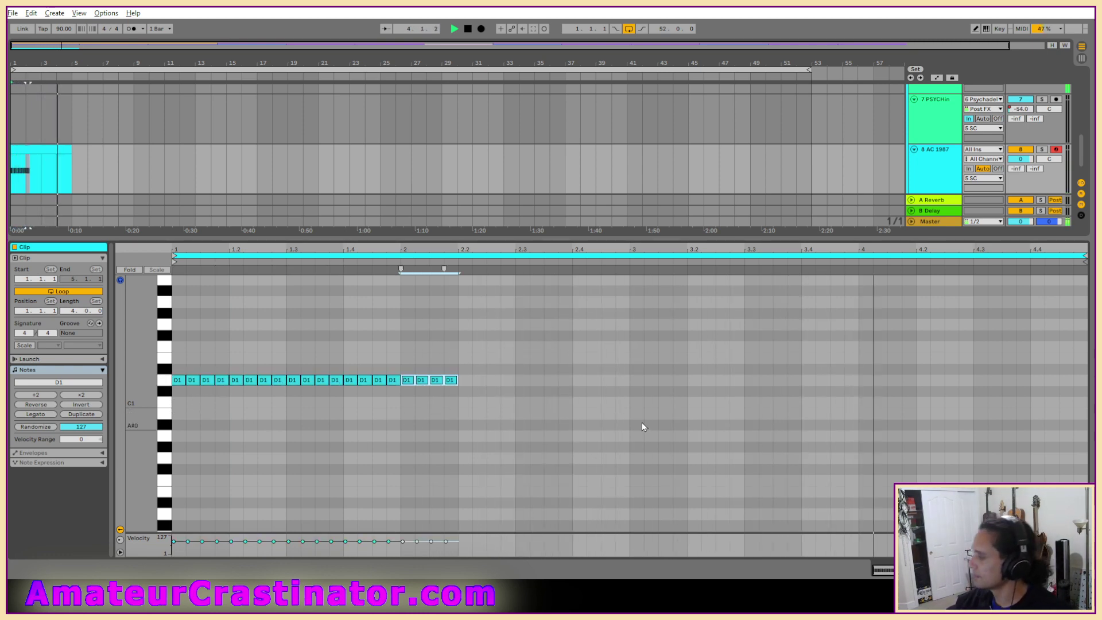
{"action": "key", "text": "ctrl+d"}
{"action": "key", "text": "ctrl+d"}
{"action": "key", "text": "ctrl+d"}
{"action": "key", "text": "ctrl+d"}
{"action": "key", "text": "ctrl+d"}
{"action": "key", "text": "ctrl+d"}
{"action": "key", "text": "ctrl+d"}
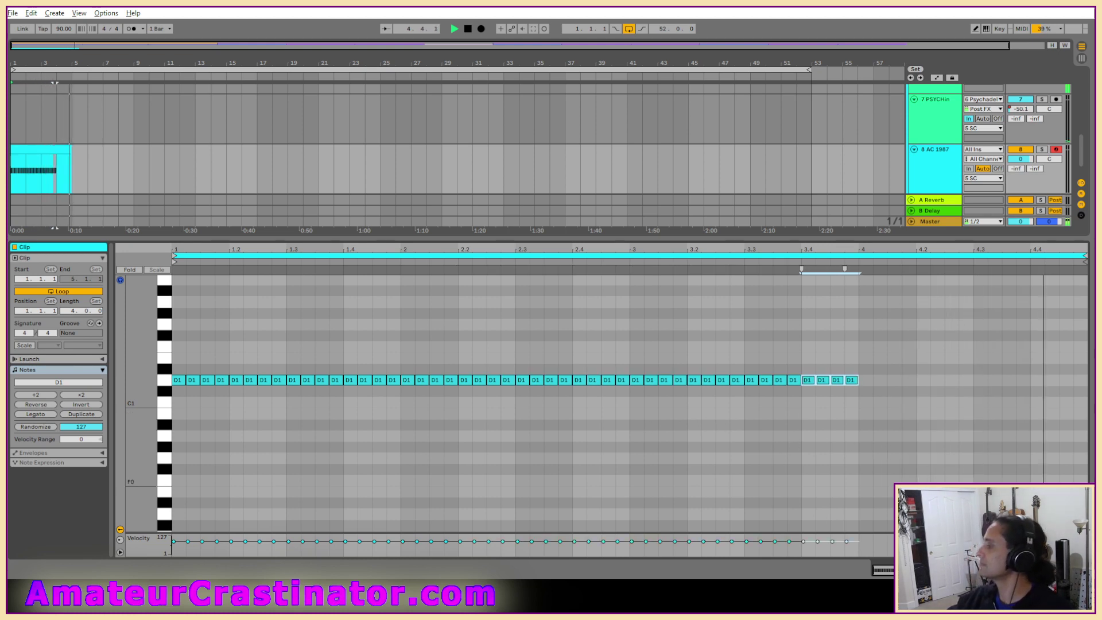
Set the AC 1987 amp envelope to 347 ms decay, -14 dB sustain and 117 ms release, then restart playback.
{"action": "key", "text": "shift+Tab"}
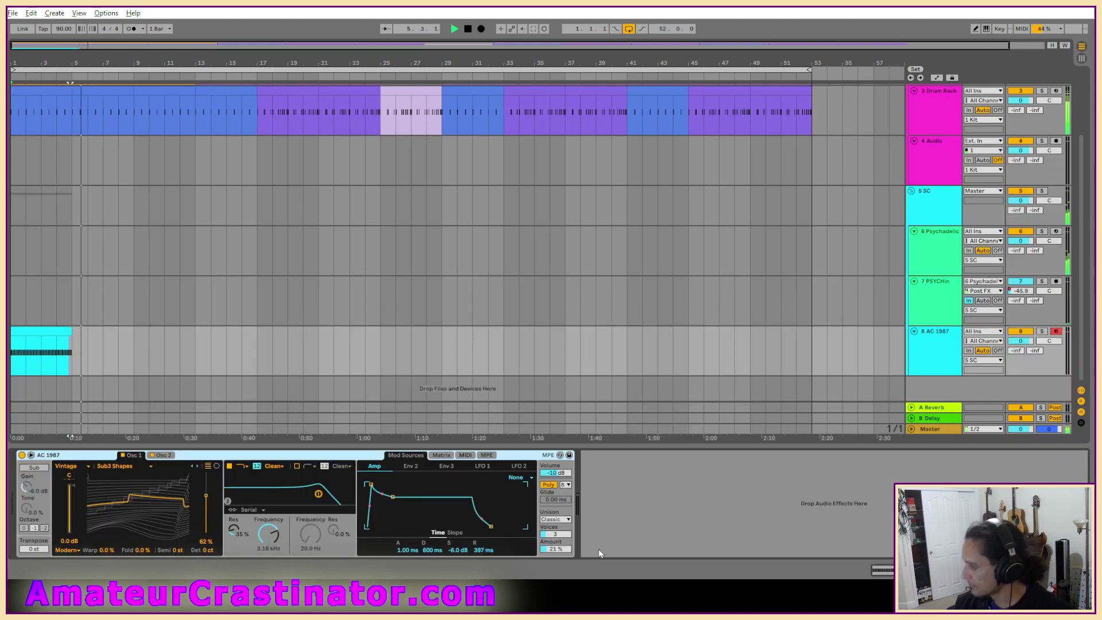
{"action": "left_click_drag", "start_coordinate": [484, 550], "coordinate": [458, 594]}
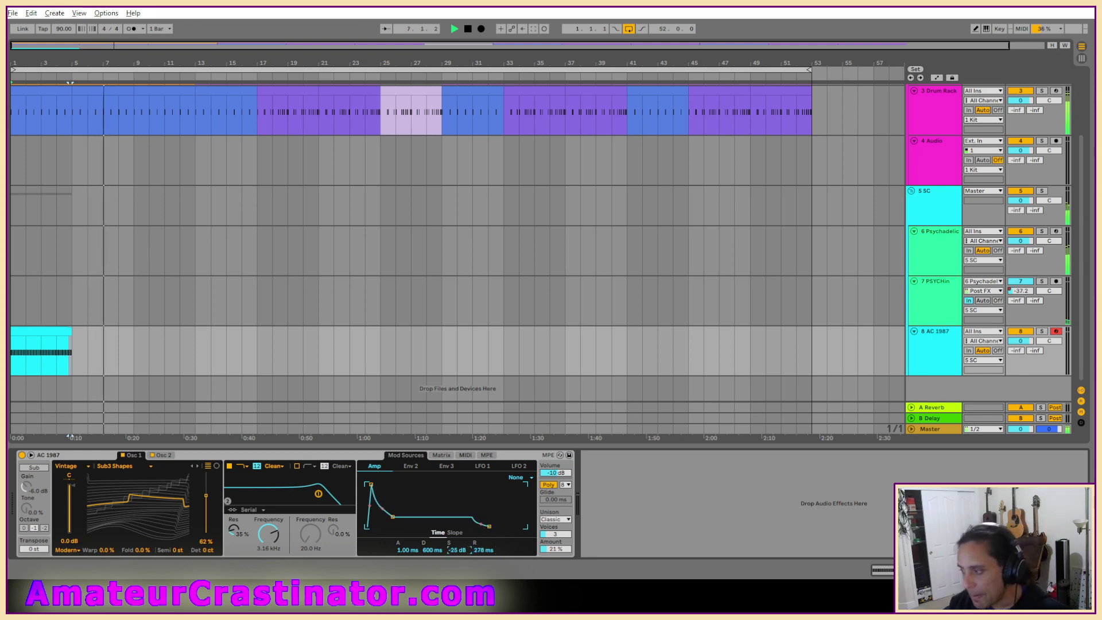
{"action": "left_click_drag", "start_coordinate": [432, 550], "coordinate": [485, 563]}
{"action": "key", "text": "space"}
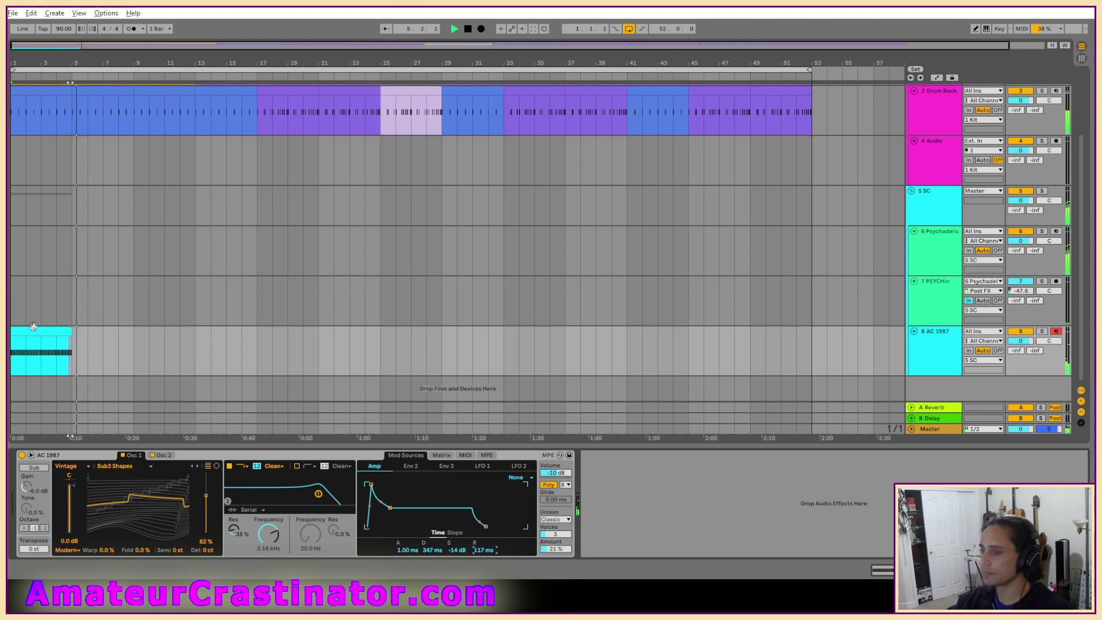
Reopen the AC 1987 clip and lower the six D1 notes between 1.2.3 and 1.4 to B0.
{"action": "left_click", "coordinate": [33, 326]}
{"action": "double_click", "coordinate": [33, 326]}
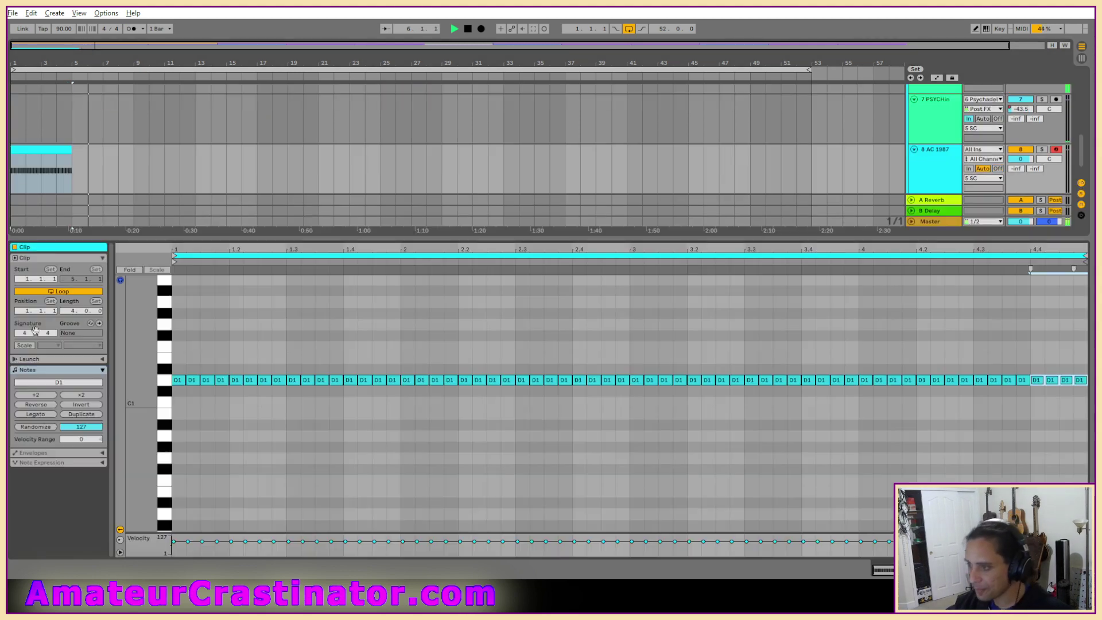
{"action": "left_click_drag", "start_coordinate": [289, 363], "coordinate": [397, 391]}
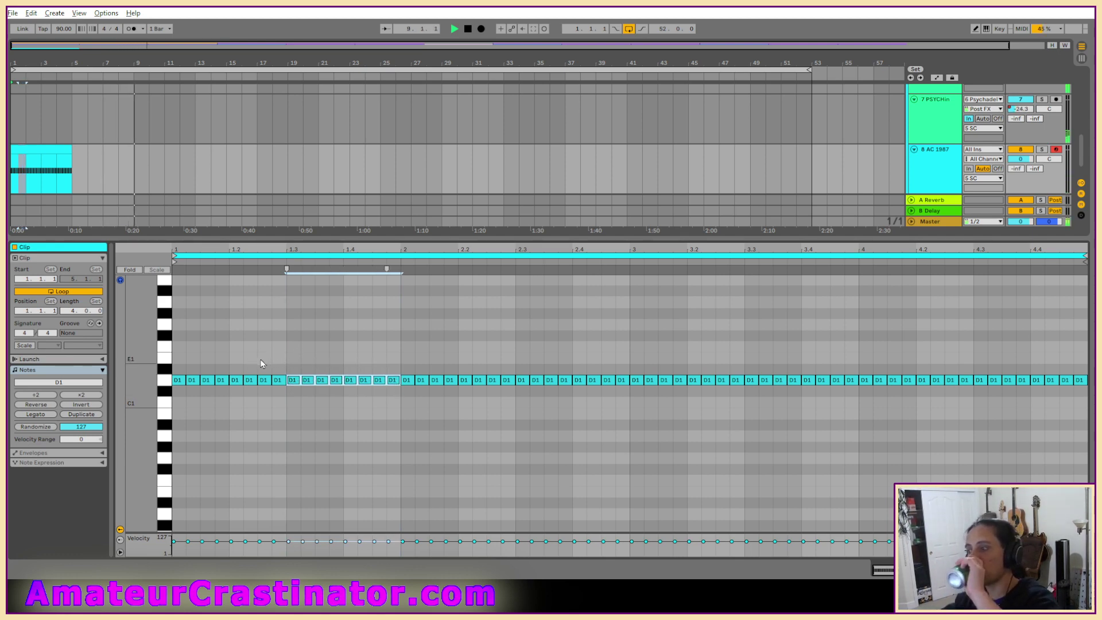
{"action": "left_click_drag", "start_coordinate": [260, 359], "coordinate": [368, 412]}
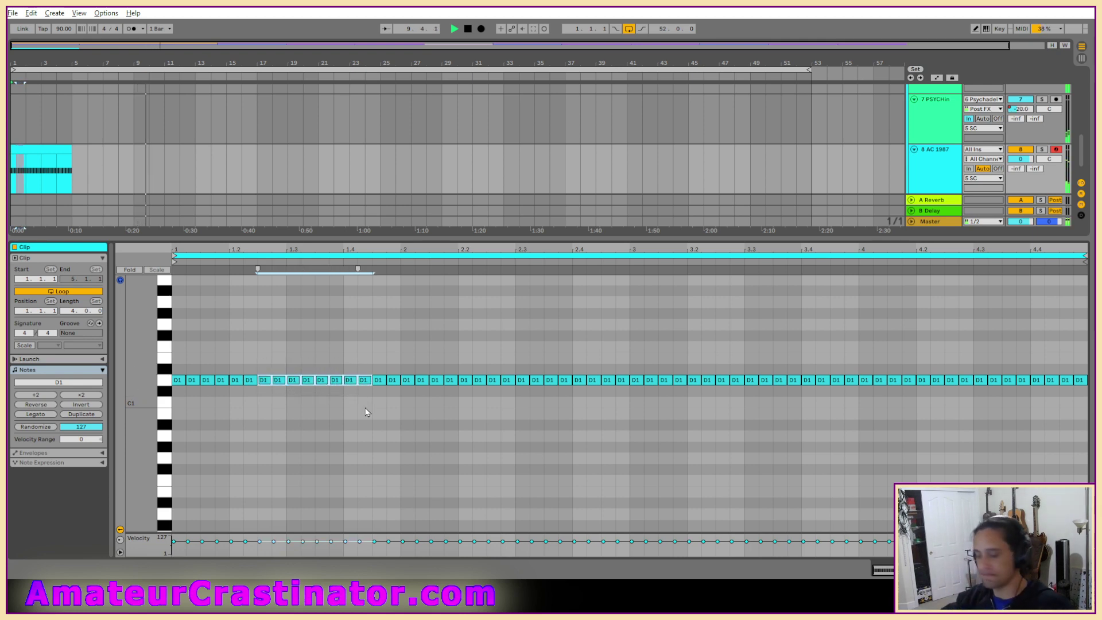
{"action": "left_click_drag", "start_coordinate": [341, 351], "coordinate": [263, 419]}
{"action": "key", "text": "Down"}
{"action": "key", "text": "Down"}
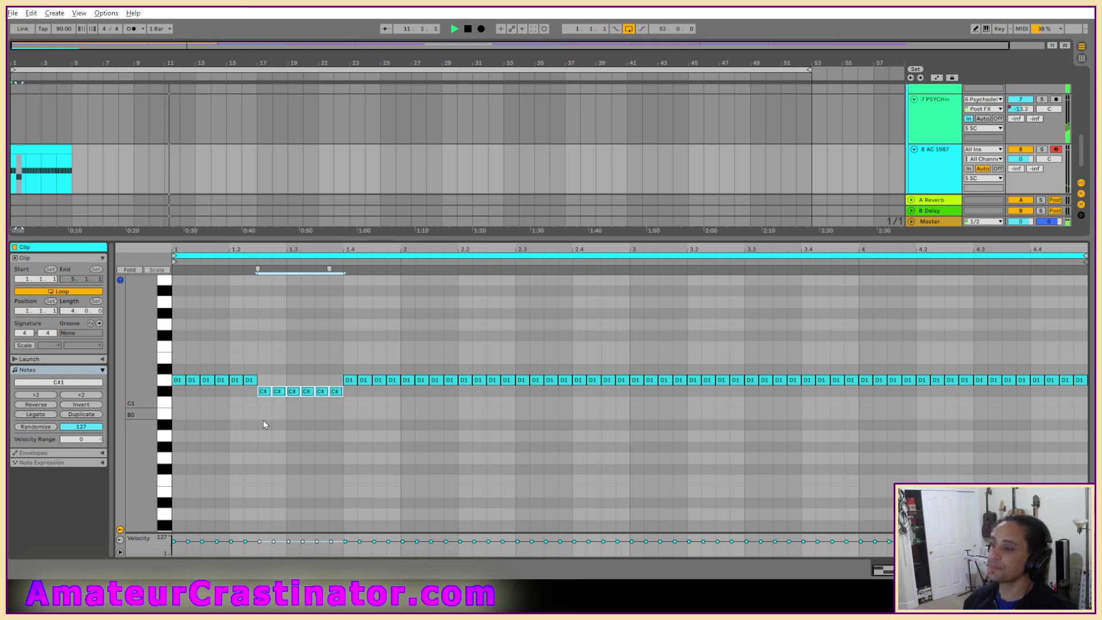
{"action": "key", "text": "Down"}
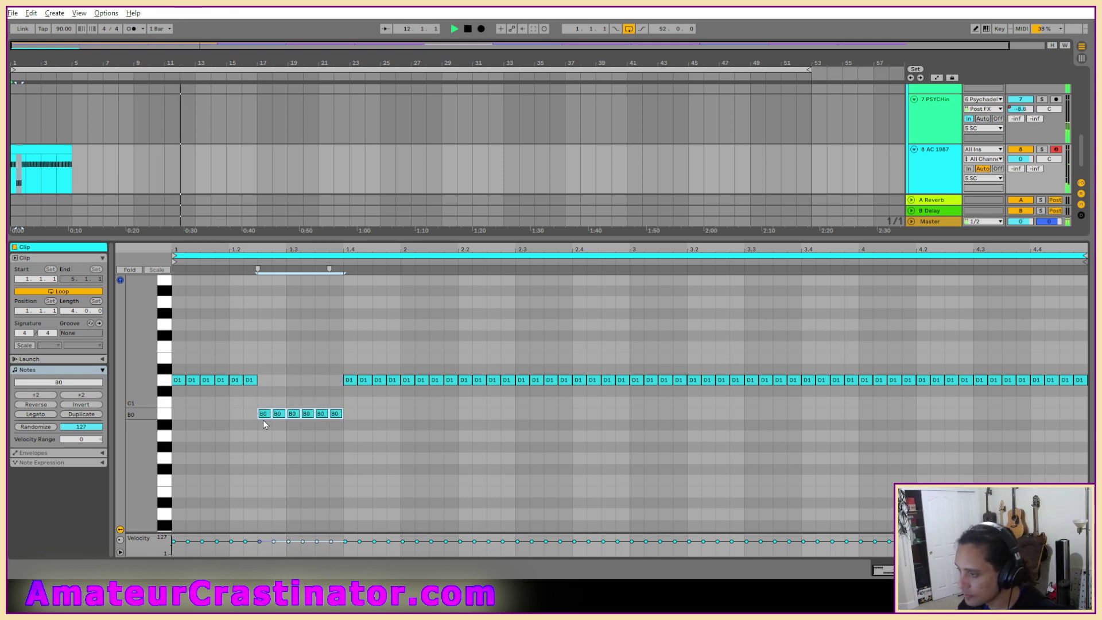
Lower the four notes on beat 1.4 to C1 and the four notes on beat 2.2 to B0.
{"action": "left_click_drag", "start_coordinate": [341, 339], "coordinate": [394, 406]}
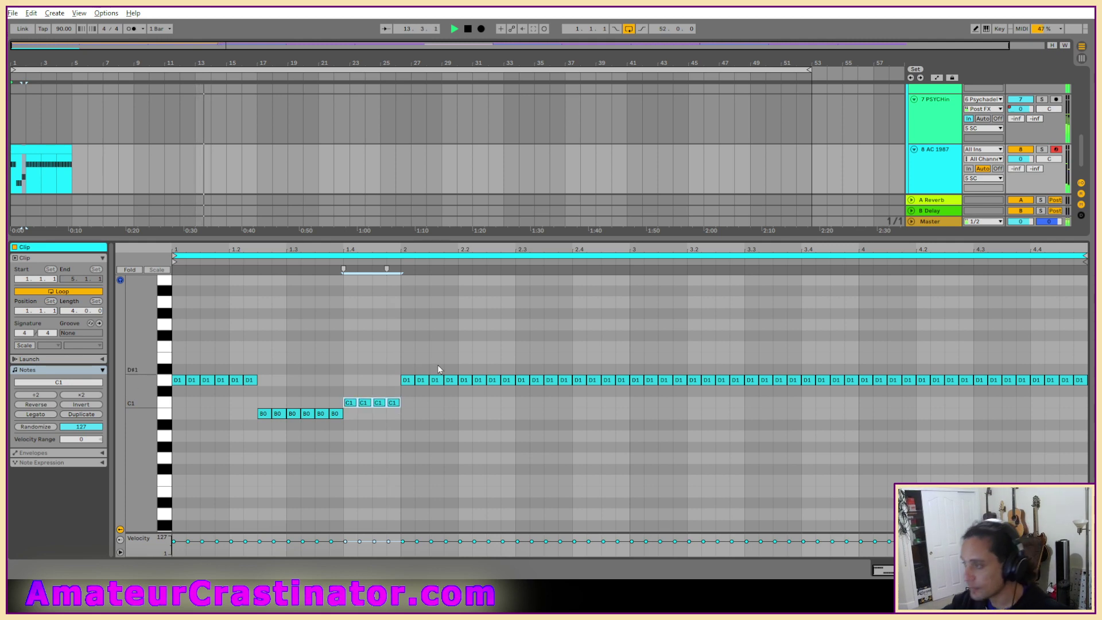
{"action": "left_click", "coordinate": [465, 372]}
{"action": "left_click_drag", "start_coordinate": [457, 373], "coordinate": [511, 421]}
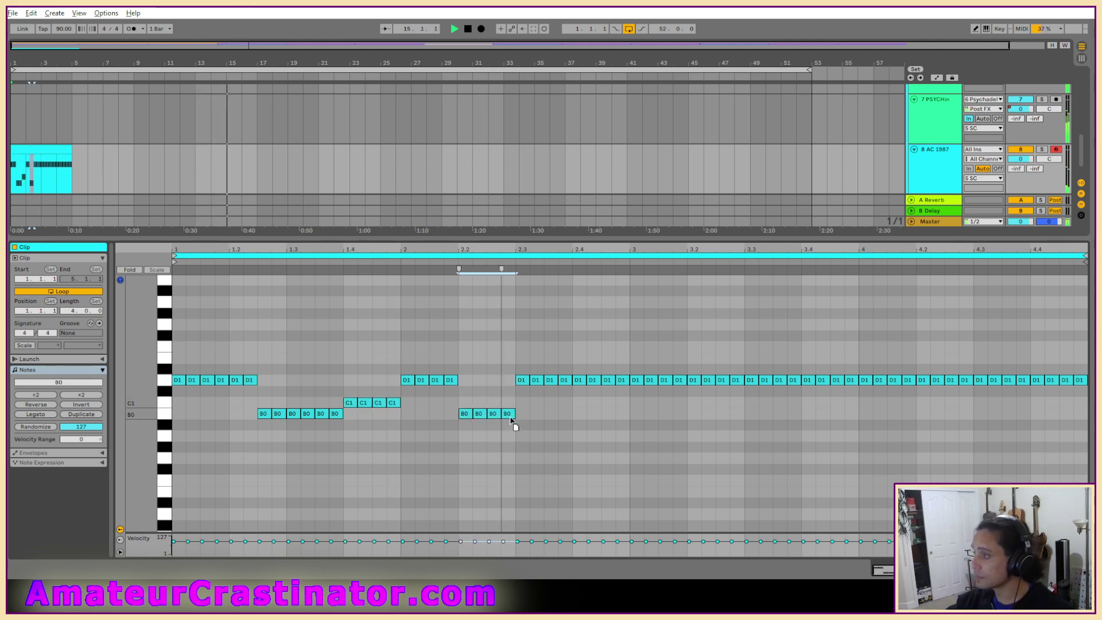
Lower the four D1 notes on beat 2.3 to C1 and raise the four notes on beat 2.4 to E1.
{"action": "left_click", "coordinate": [517, 423]}
{"action": "left_click_drag", "start_coordinate": [516, 373], "coordinate": [568, 404]}
{"action": "left_click_drag", "start_coordinate": [574, 374], "coordinate": [625, 365]}
Undo the pitch changes made to the notes on beats 2.2, 2.3 and 2.4.
{"action": "key", "text": "ctrl+z"}
{"action": "key", "text": "ctrl+z"}
{"action": "key", "text": "ctrl+z"}
{"action": "key", "text": "ctrl+z"}
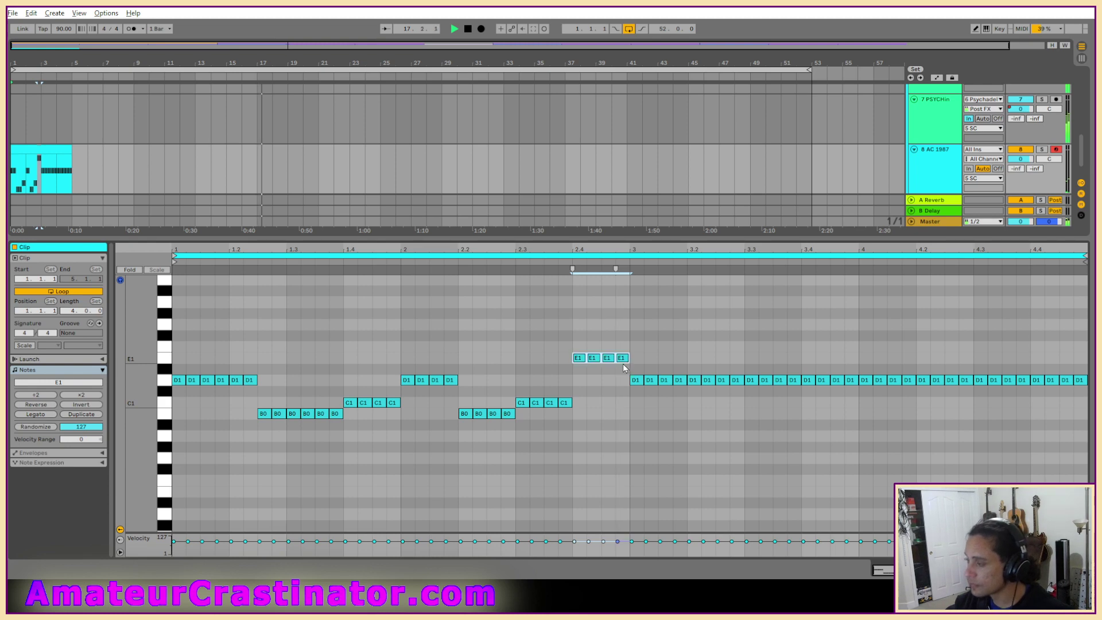
Lower the six notes between 2.2.3 and 2.4 to B0, raise the four notes on beat 2.4 to E1, and restart playback.
{"action": "left_click_drag", "start_coordinate": [493, 360], "coordinate": [572, 421]}
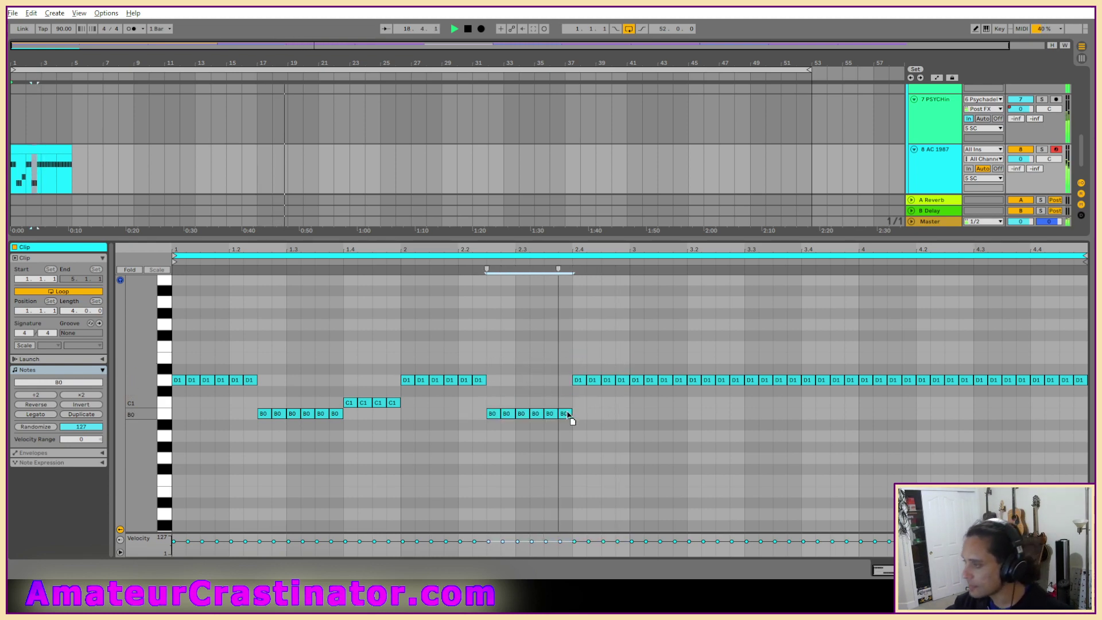
{"action": "left_click_drag", "start_coordinate": [573, 366], "coordinate": [625, 361]}
{"action": "key", "text": "space"}
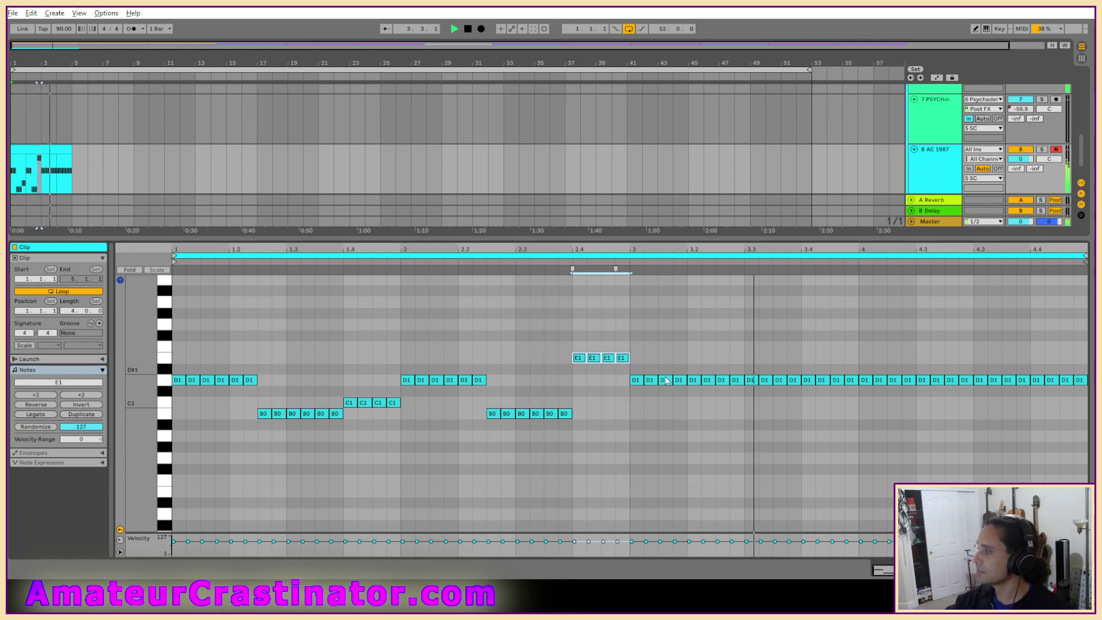
Delete all the D1 notes in bars 3 and 4 of the clip.
{"action": "left_click_drag", "start_coordinate": [639, 353], "coordinate": [1084, 403]}
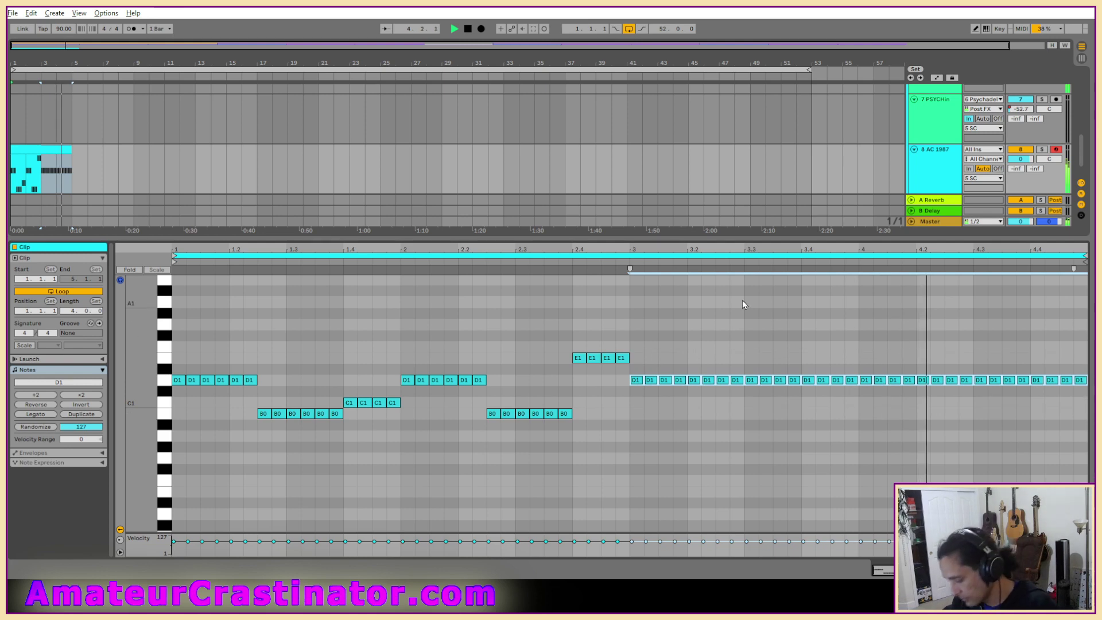
{"action": "key", "text": "Delete"}
{"action": "key", "text": "ctrl+a"}
{"action": "key", "text": "ctrl+d"}
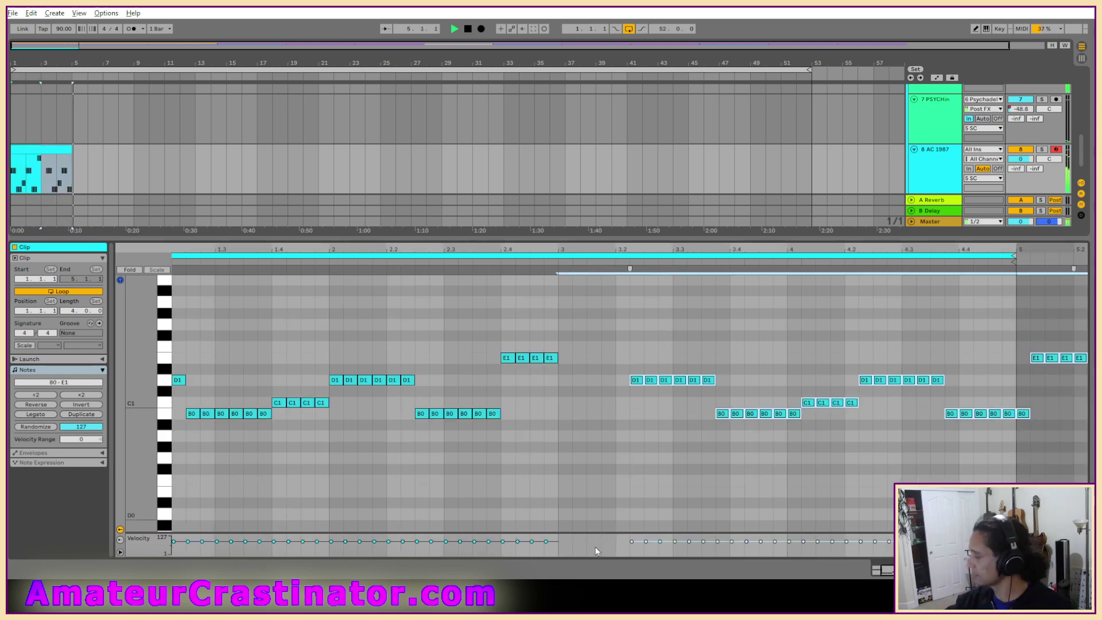
{"action": "key", "text": "ctrl+z"}
Duplicate the complete two-bar note pattern into bars 3 and 4 of the clip, and stop playback.
{"action": "left_click_drag", "start_coordinate": [552, 318], "coordinate": [99, 463]}
{"action": "scroll", "coordinate": [680, 421], "scroll_direction": "down", "scroll_amount": 2}
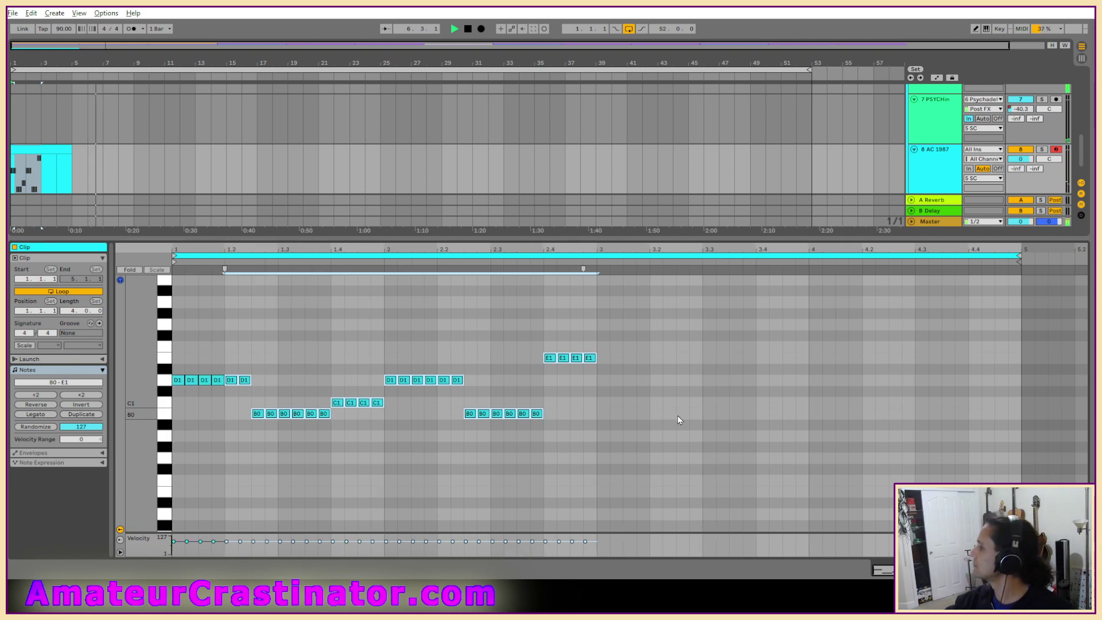
{"action": "left_click", "coordinate": [594, 345]}
{"action": "left_click_drag", "start_coordinate": [205, 451], "coordinate": [171, 456]}
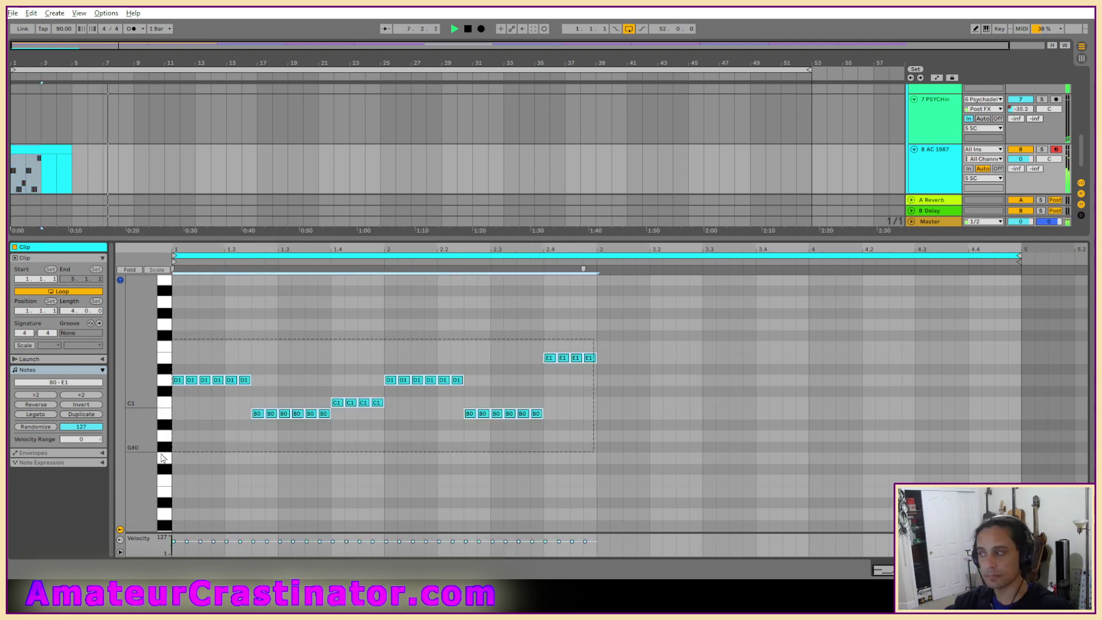
{"action": "key", "text": "ctrl+d"}
{"action": "key", "text": "space"}
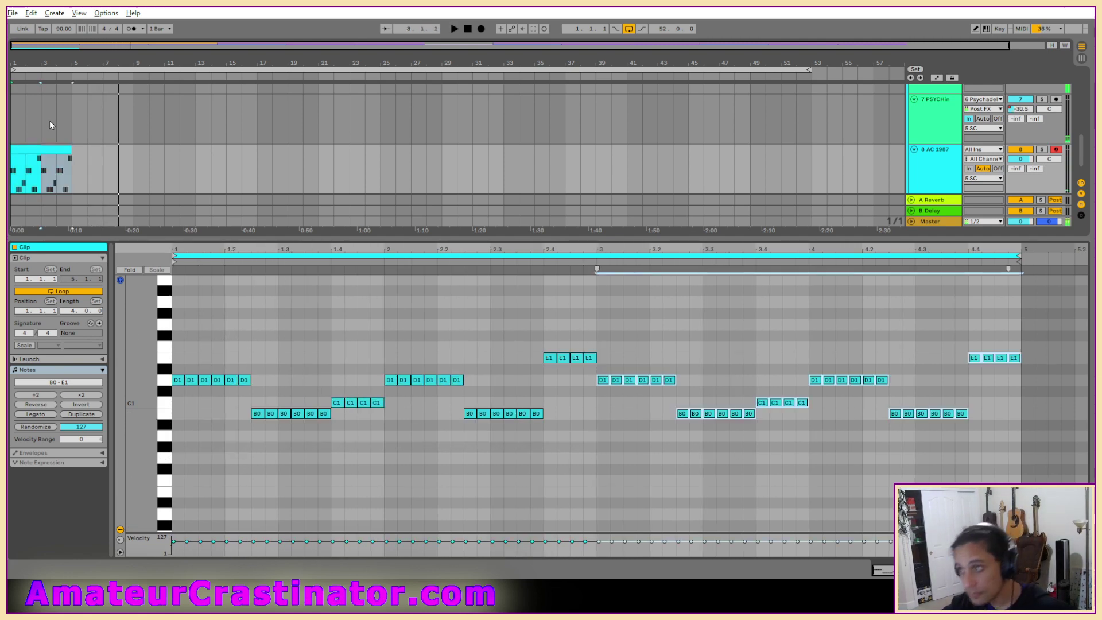
Duplicate the four-bar AC 1987 clip along its track until it reaches bar 53, with playback running.
{"action": "left_click", "coordinate": [44, 150]}
{"action": "key", "text": "ctrl+d"}
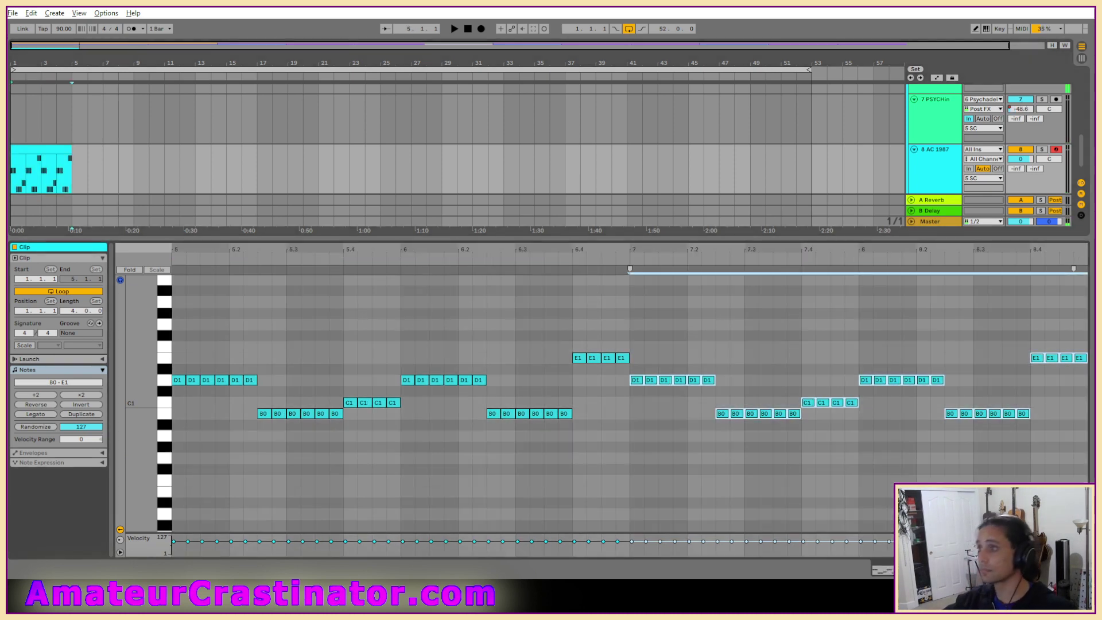
{"action": "left_click", "coordinate": [25, 148]}
{"action": "key", "text": "space"}
{"action": "key", "text": "ctrl+d"}
{"action": "key", "text": "ctrl+d"}
{"action": "key", "text": "ctrl+d"}
{"action": "key", "text": "ctrl+d"}
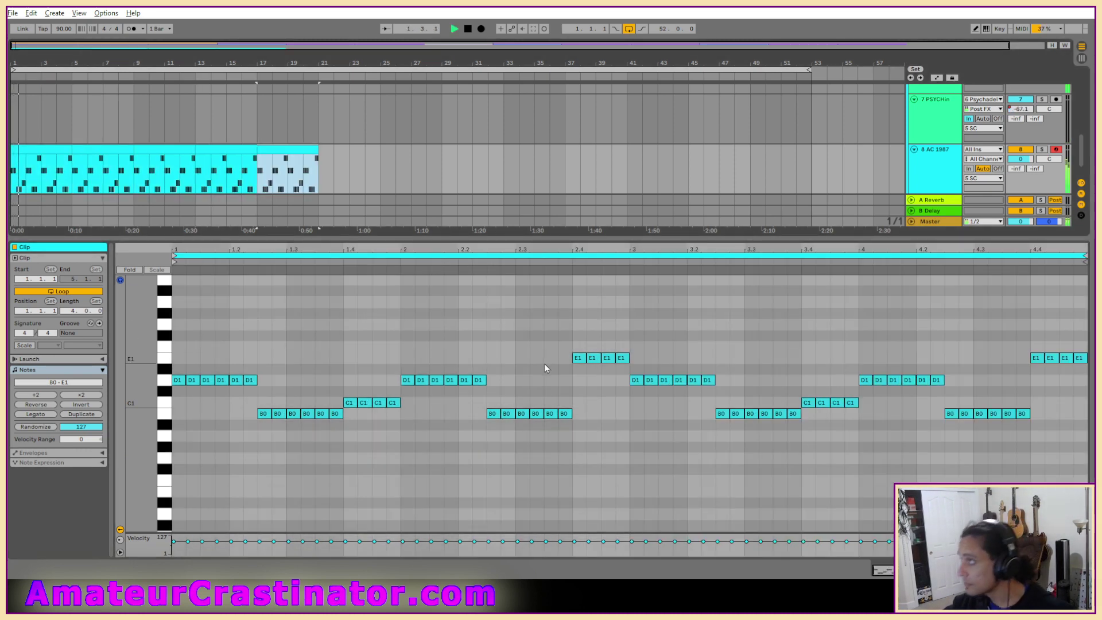
{"action": "key", "text": "ctrl+d"}
{"action": "key", "text": "ctrl+d"}
{"action": "key", "text": "ctrl+d"}
{"action": "key", "text": "ctrl+d"}
{"action": "key", "text": "ctrl+d"}
{"action": "key", "text": "ctrl+d"}
{"action": "key", "text": "ctrl+d"}
{"action": "key", "text": "ctrl+d"}
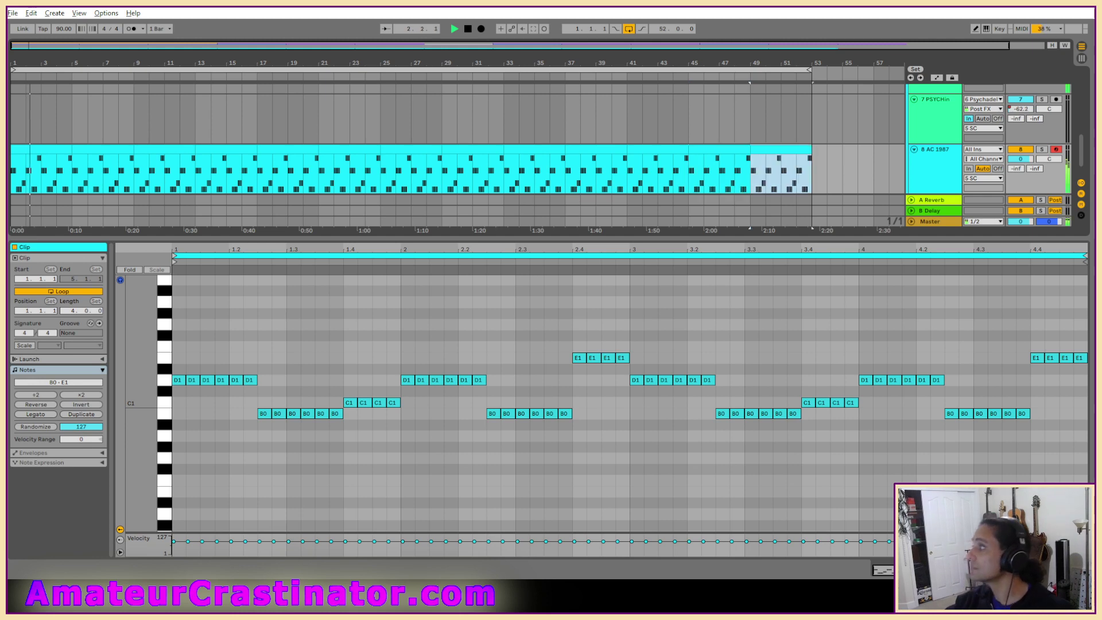
Set the AC 1987 amp envelope to 326 ms decay, -22 dB sustain and 90.9 ms release.
{"action": "key", "text": "shift+Tab"}
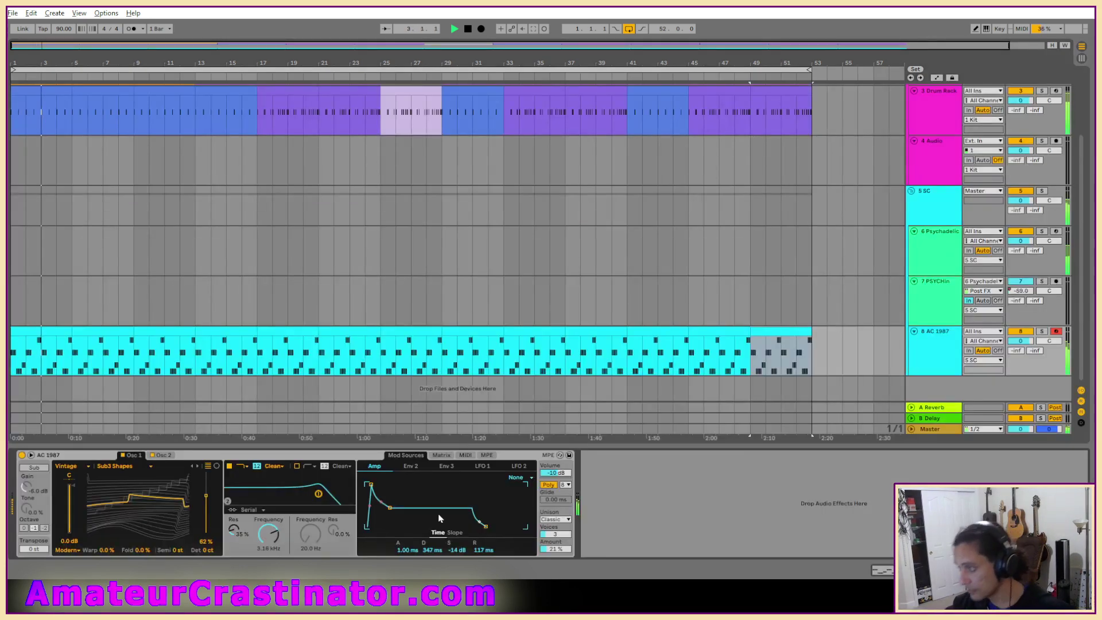
{"action": "left_click_drag", "start_coordinate": [482, 550], "coordinate": [465, 557]}
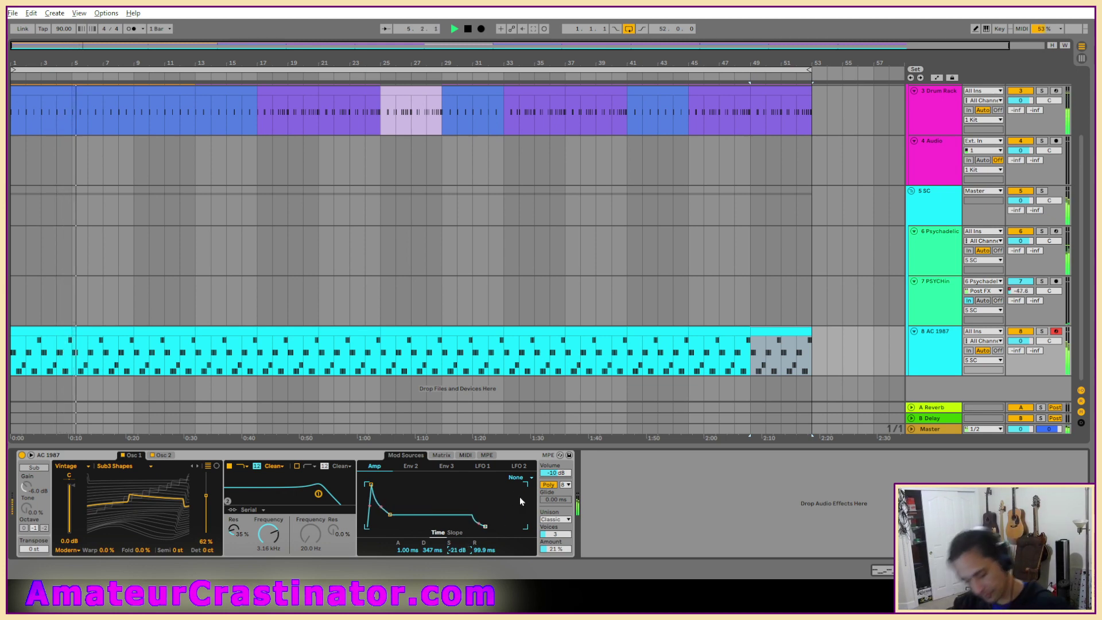
{"action": "left_click_drag", "start_coordinate": [483, 550], "coordinate": [431, 555]}
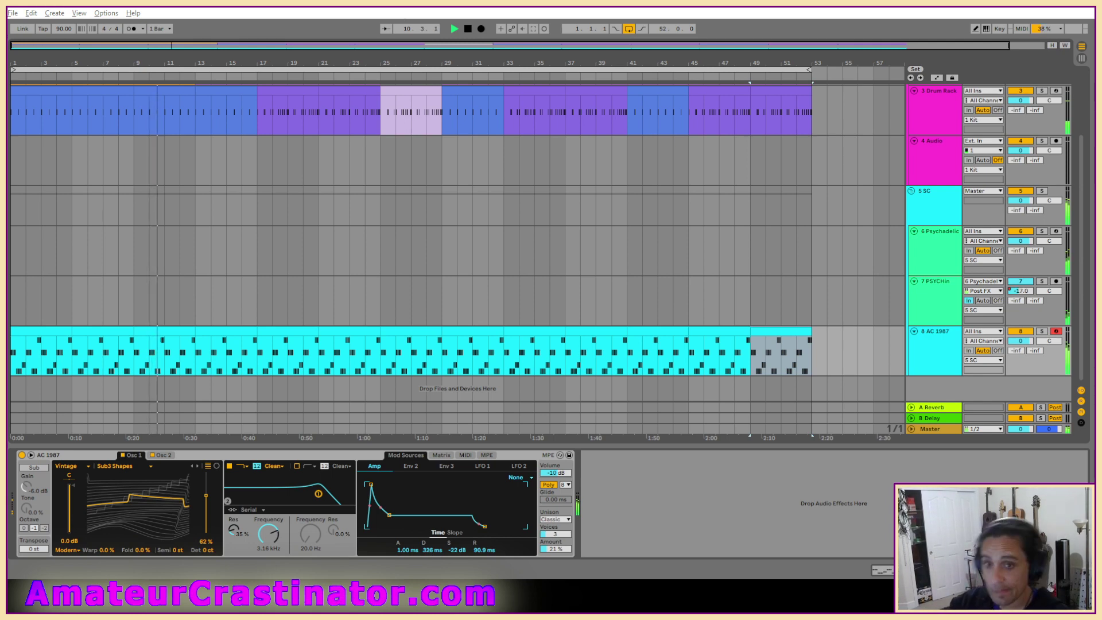
Add an EQ Eight after the AC 1987 instrument and make band 1 a low cut at 37.4 Hz.
{"action": "key", "text": "ctrl+v"}
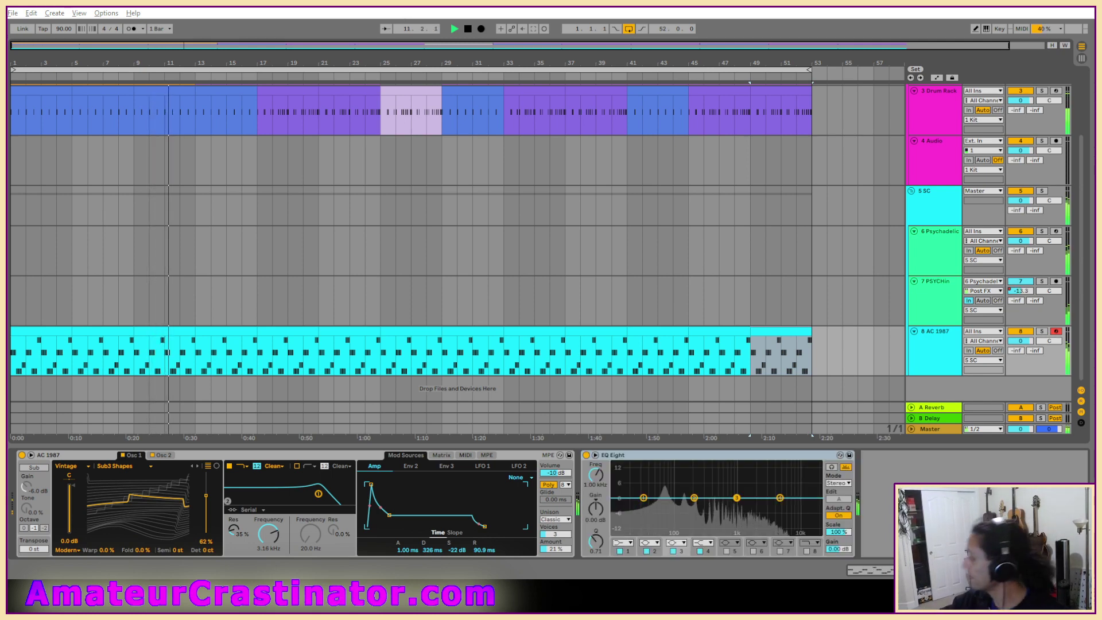
{"action": "left_click", "coordinate": [623, 543]}
{"action": "left_click", "coordinate": [618, 477]}
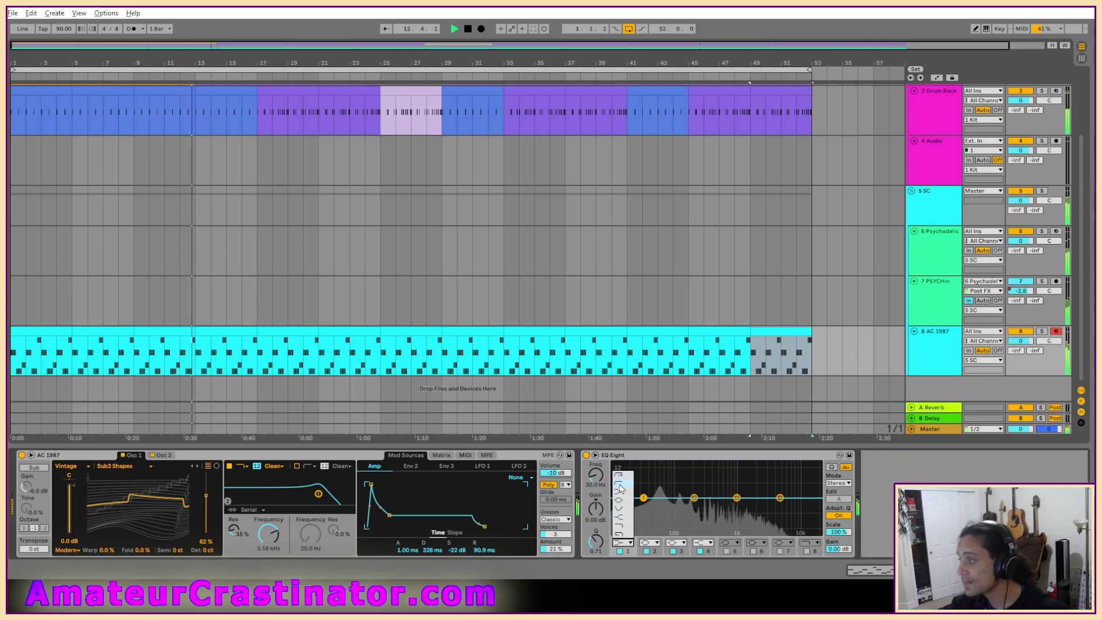
{"action": "left_click_drag", "start_coordinate": [596, 475], "coordinate": [596, 478]}
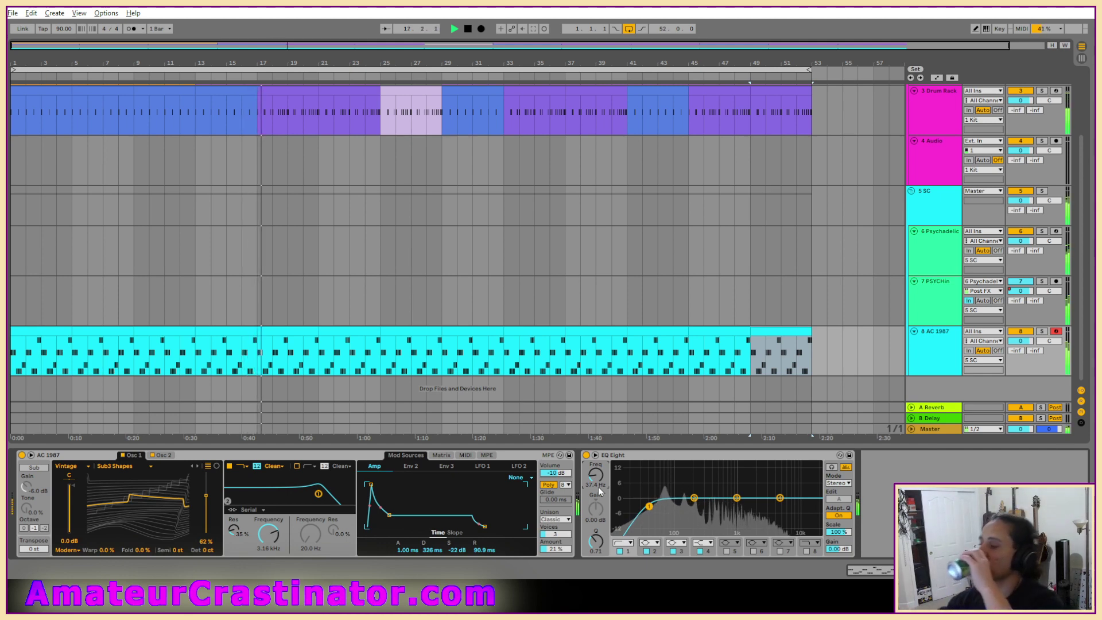
Set EQ Eight band 2 to 144 Hz, 3 dB gain and Q 0.79, and high shelf band 4 to 587 Hz at -5.83 dB.
{"action": "left_click_drag", "start_coordinate": [779, 498], "coordinate": [684, 481]}
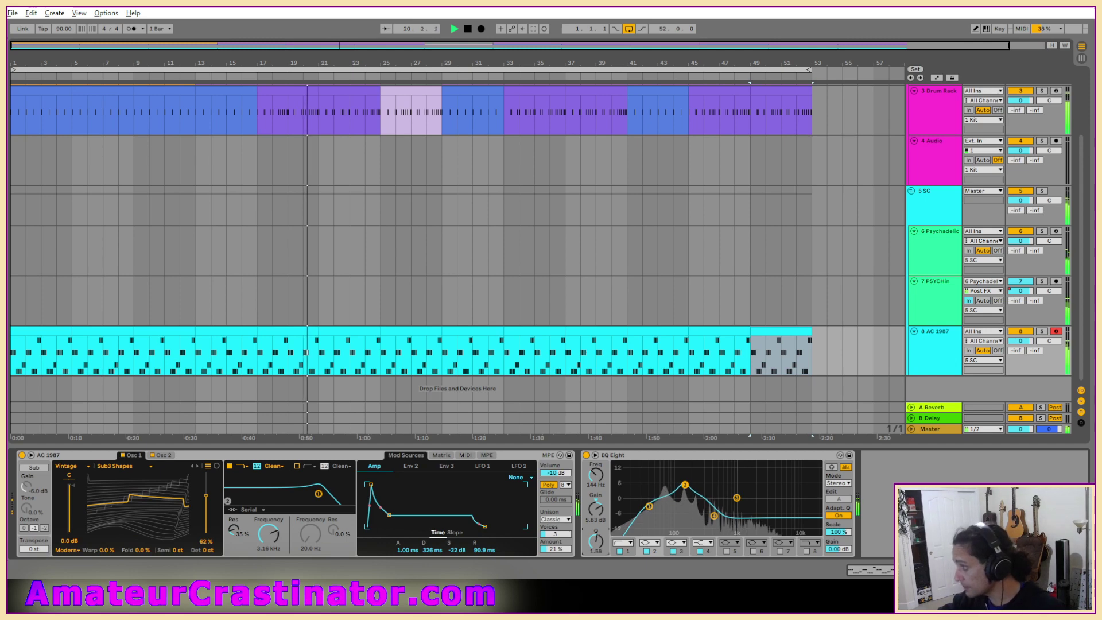
{"action": "left_click_drag", "start_coordinate": [596, 541], "coordinate": [596, 557]}
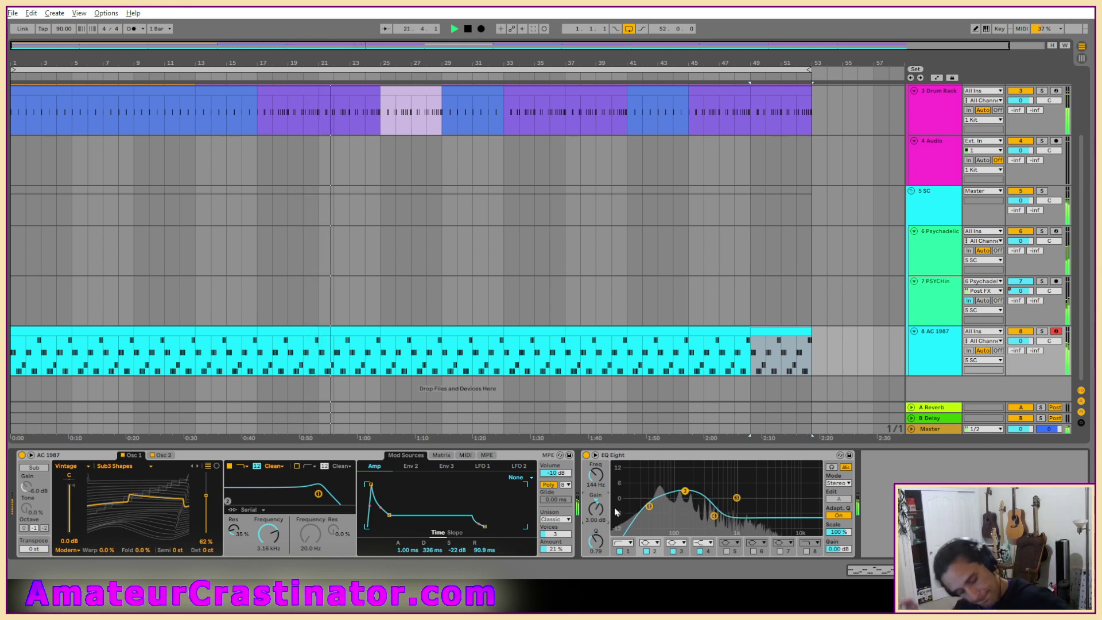
{"action": "type", "text": "3"}
{"action": "key", "text": "Return"}
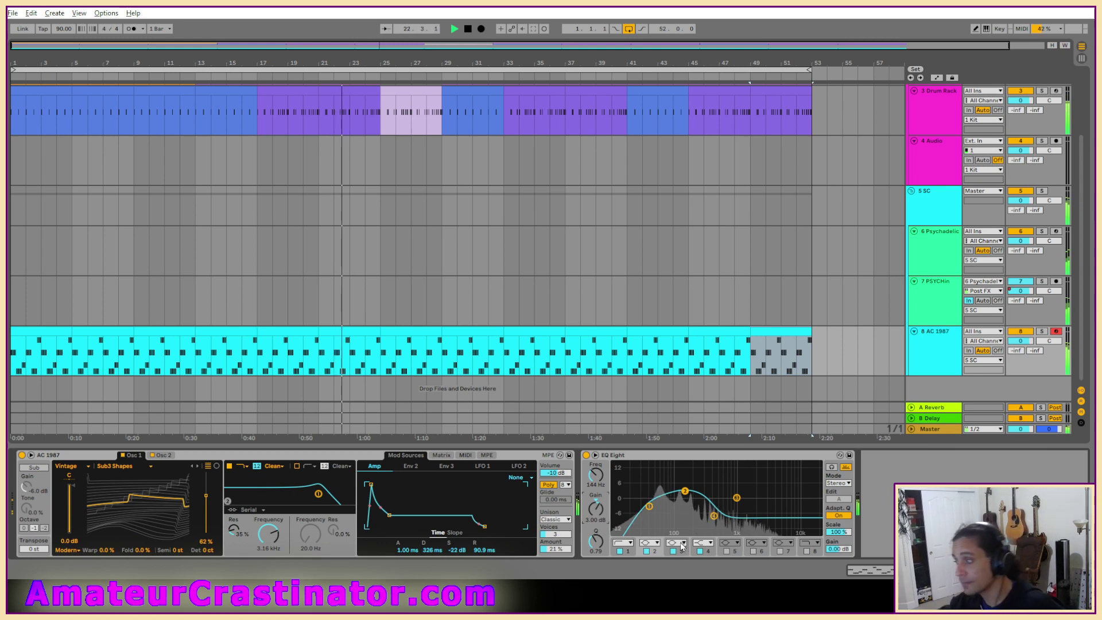
{"action": "left_click_drag", "start_coordinate": [715, 516], "coordinate": [725, 513]}
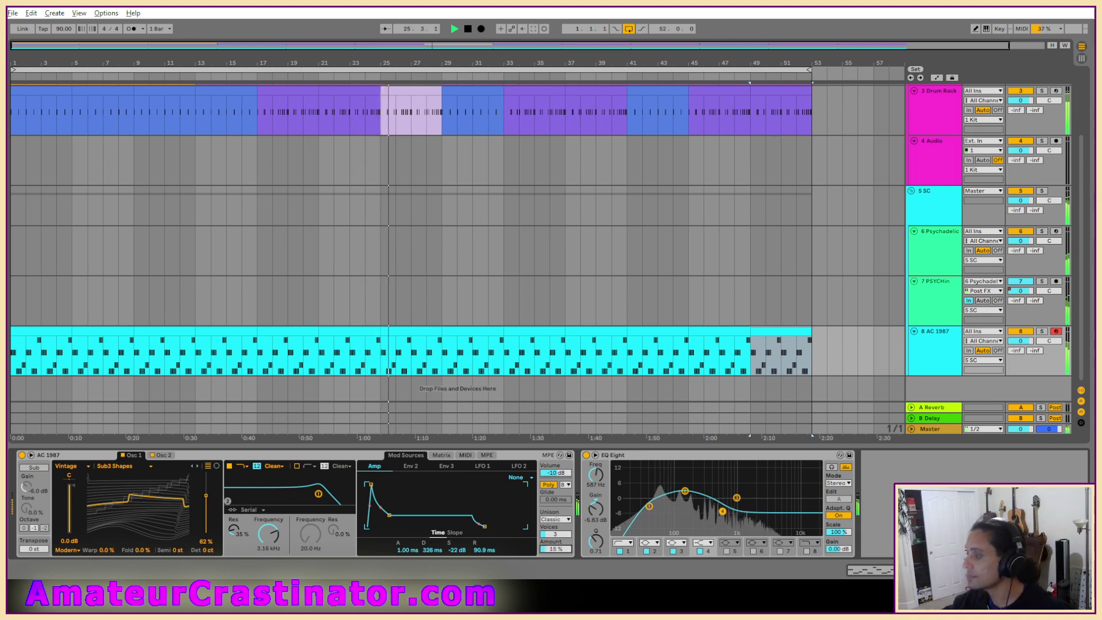
Set the AC 1987 unison amount to 9.2% and its amp envelope to 229 ms decay, -18 dB sustain and about 83 ms release.
{"action": "left_click_drag", "start_coordinate": [556, 549], "coordinate": [556, 556]}
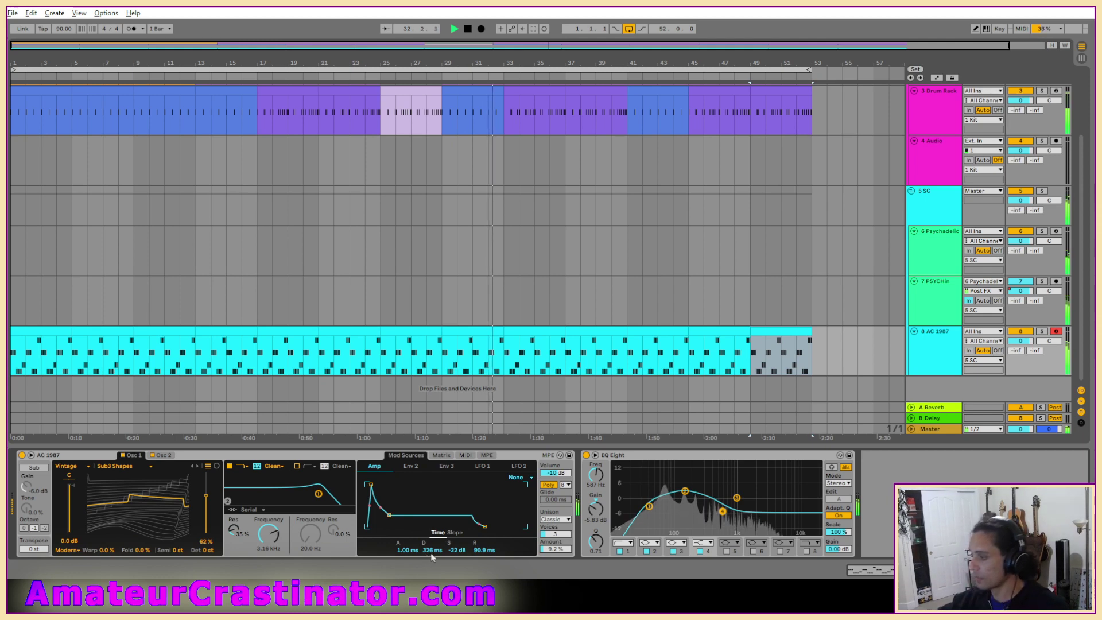
{"action": "mouse_move", "coordinate": [433, 553]}
{"action": "left_mouse_down"}
{"action": "mouse_move", "coordinate": [432, 574]}
{"action": "mouse_move", "coordinate": [458, 540]}
{"action": "mouse_move", "coordinate": [484, 553]}
{"action": "mouse_move", "coordinate": [434, 553]}
{"action": "left_mouse_up"}
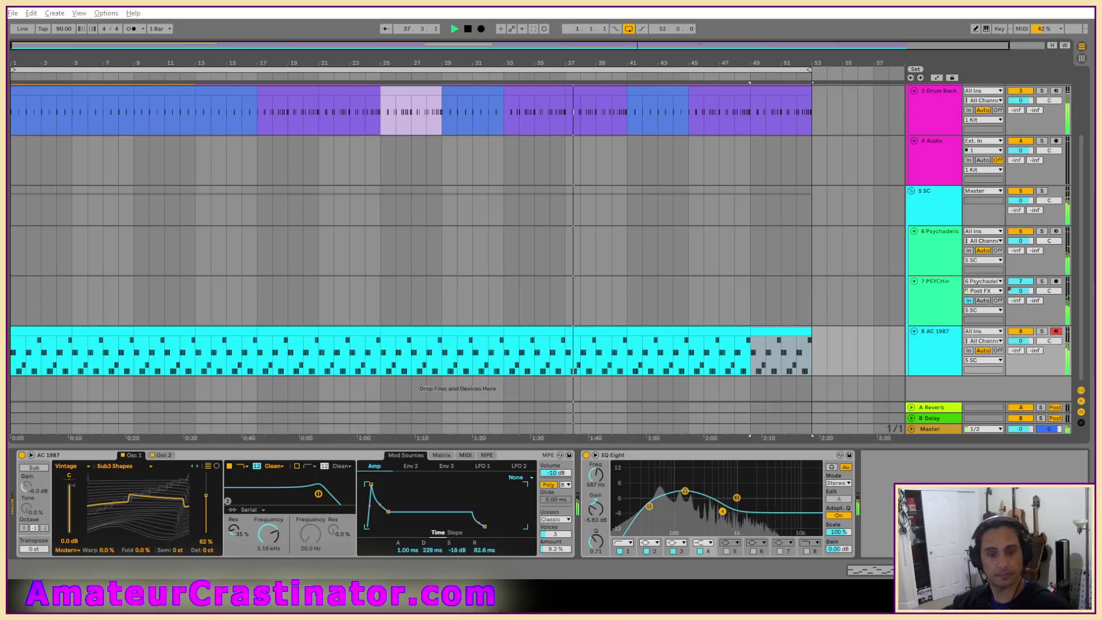
{"action": "left_click", "coordinate": [535, 339]}
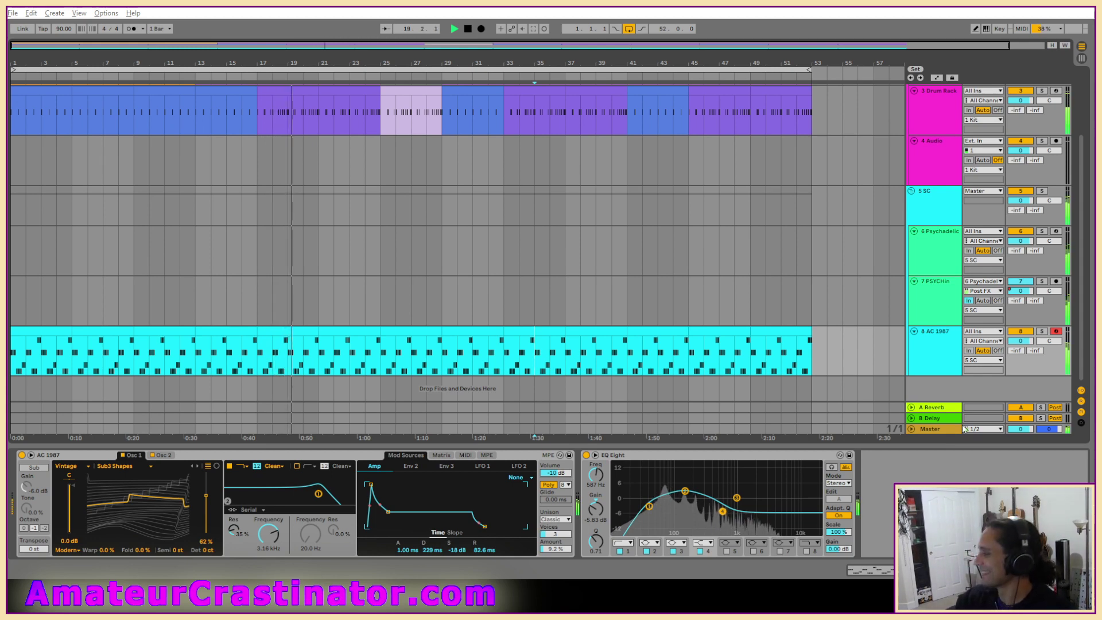
Lower the last two E1 notes of the AC 1987 clip at bar 9 to D1, and colour that clip blue.
{"action": "left_click", "coordinate": [937, 349]}
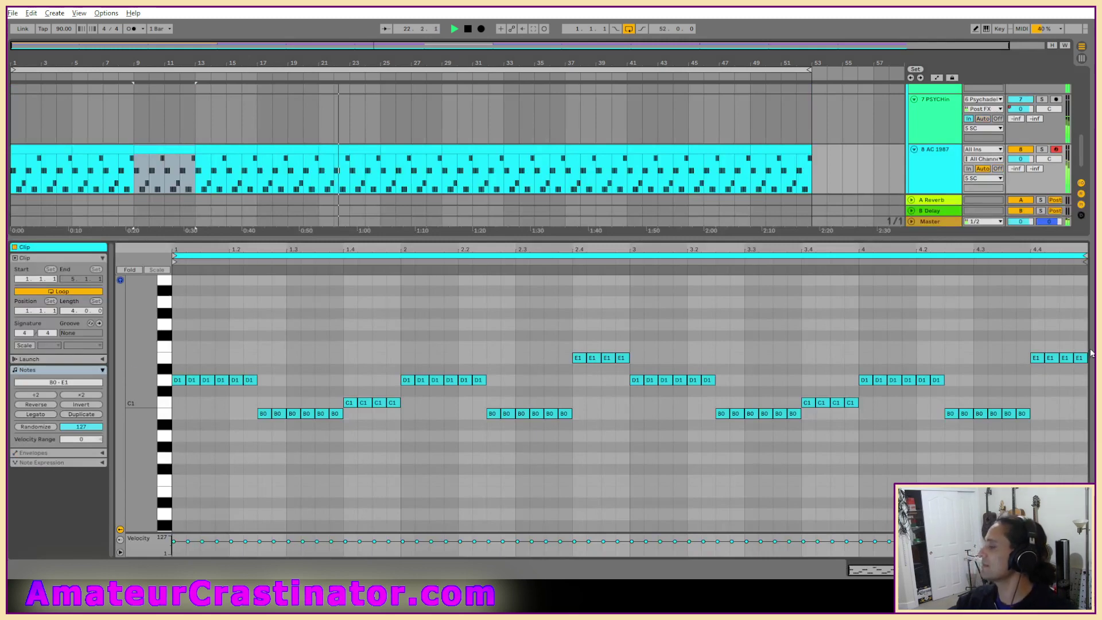
{"action": "left_click_drag", "start_coordinate": [1061, 346], "coordinate": [1082, 382]}
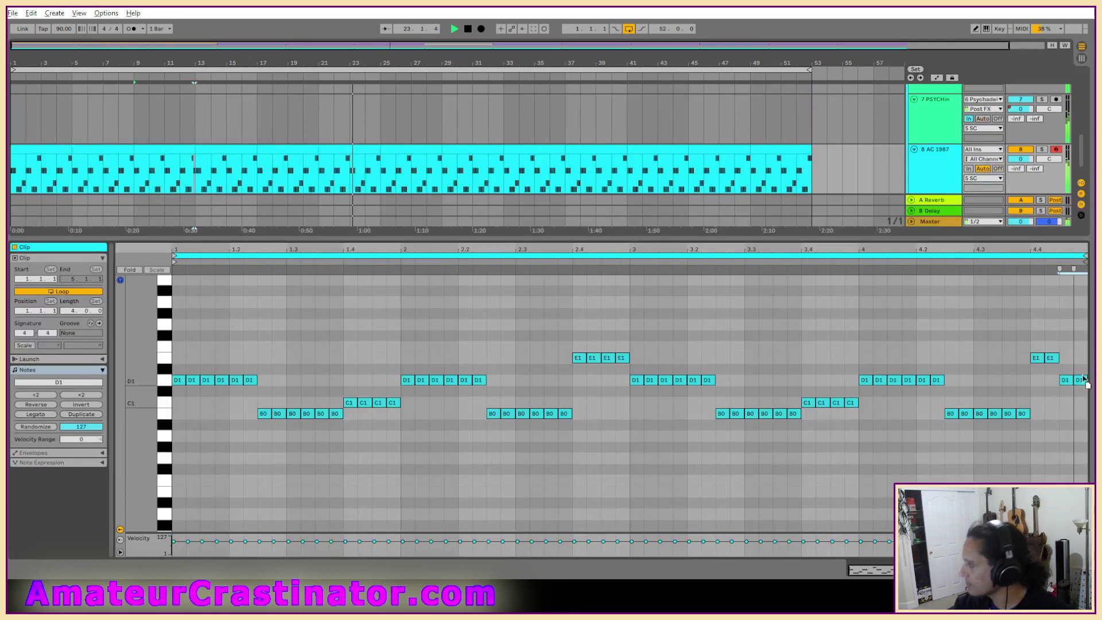
{"action": "right_click", "coordinate": [168, 153]}
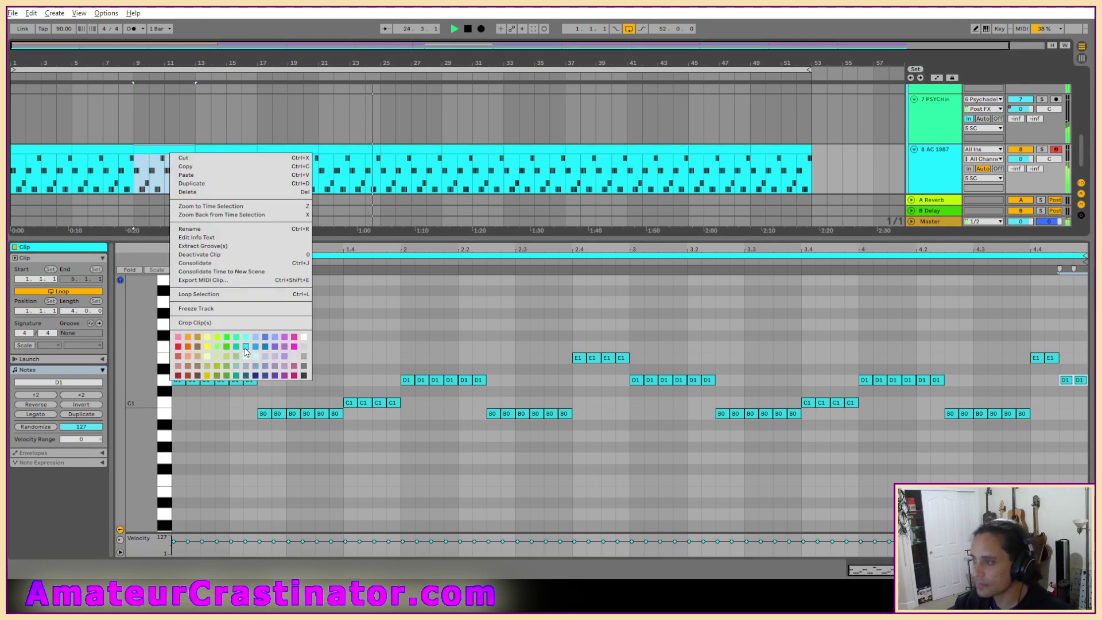
{"action": "left_click", "coordinate": [246, 348]}
Replace the AC 1987 clips at bars 21, 33 and 45 with copies of the blue clip.
{"action": "left_click", "coordinate": [340, 150]}
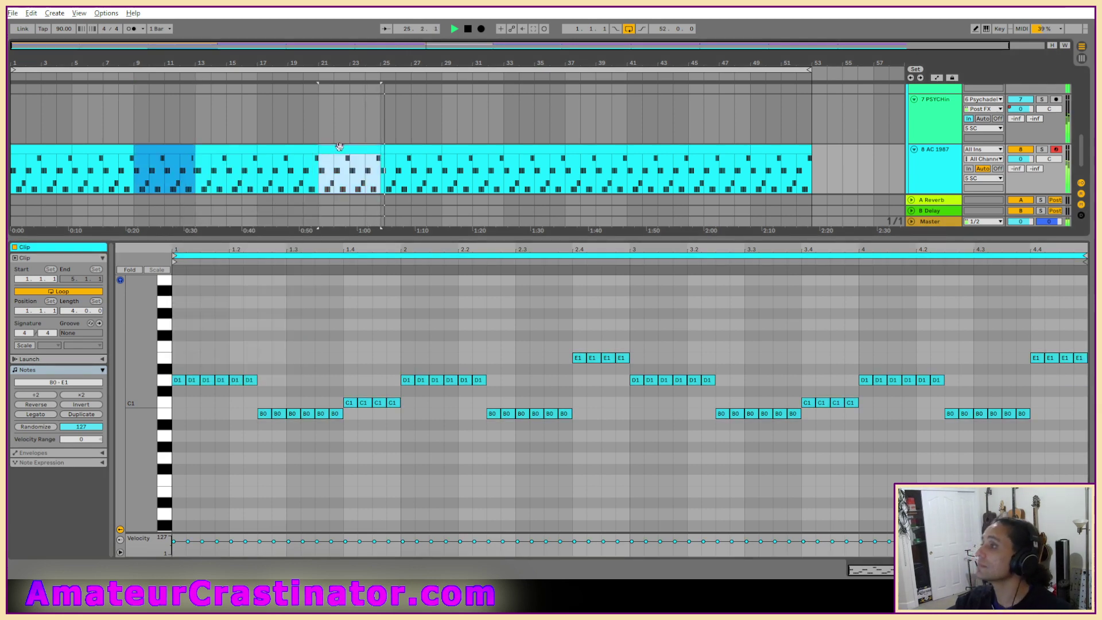
{"action": "key", "text": "ctrl+v"}
{"action": "left_click", "coordinate": [533, 149]}
{"action": "key", "text": "ctrl+v"}
{"action": "left_click", "coordinate": [715, 149]}
{"action": "key", "text": "ctrl+v"}
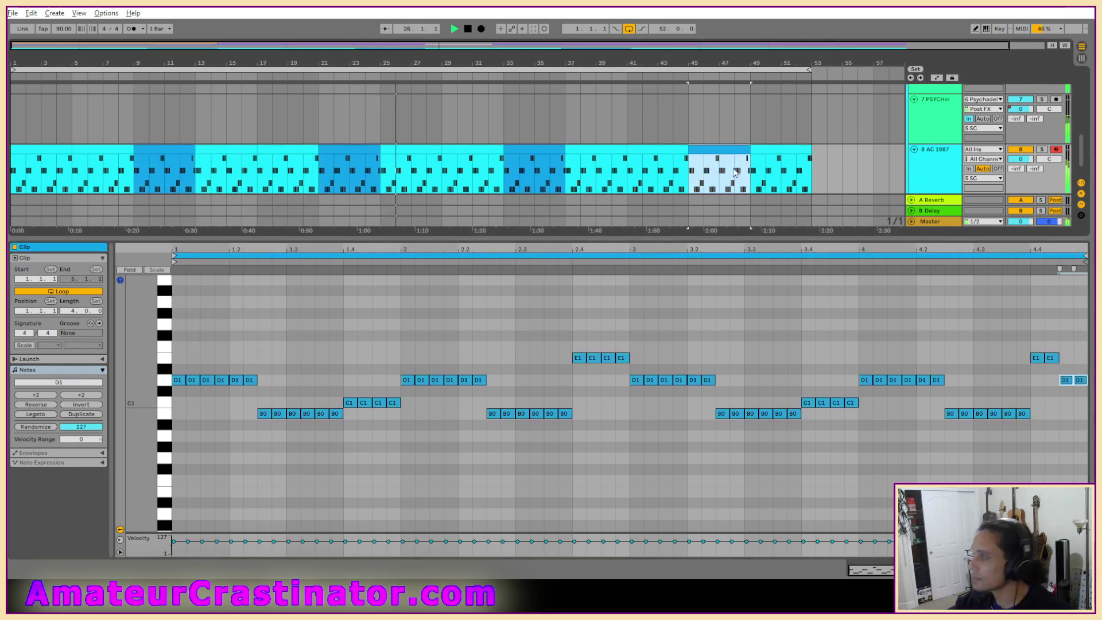
Add Glitch2 to the AC 1987 device chain and initialise its sequence to an empty grid.
{"action": "key", "text": "shift+Tab"}
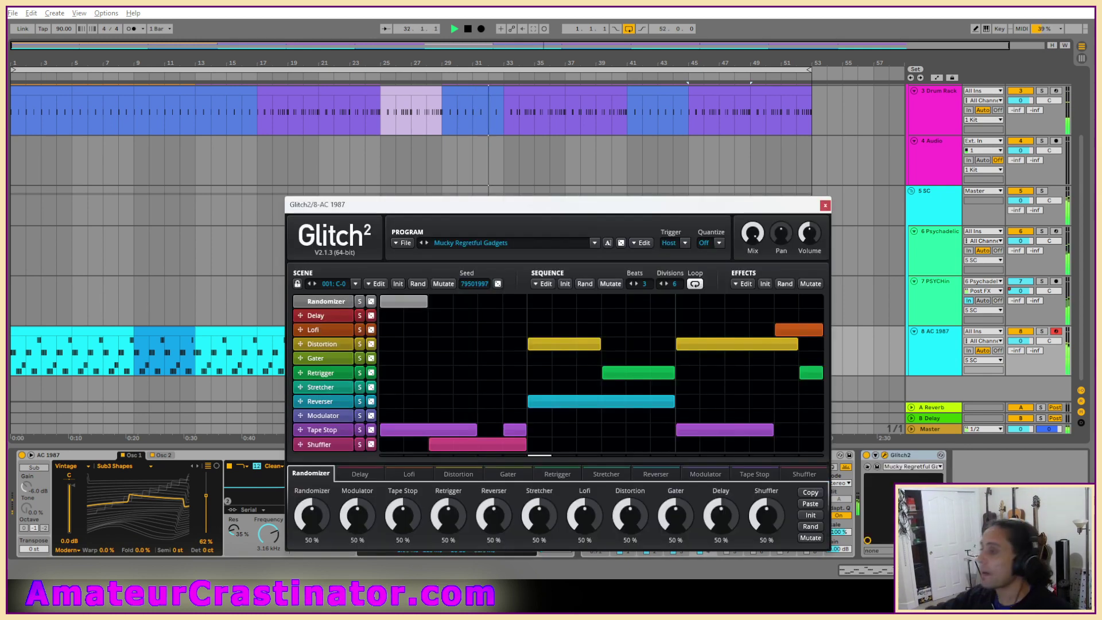
{"action": "left_click", "coordinate": [565, 284]}
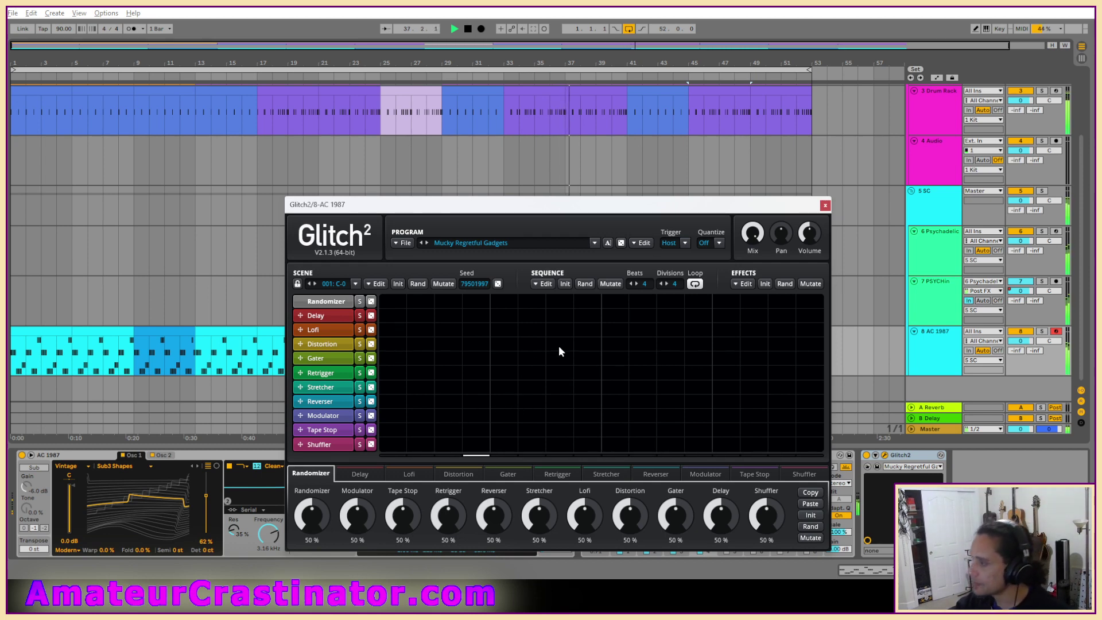
Place four Distortion blocks in the Glitch2 sequence, one on the second half of each of the four beats.
{"action": "left_click", "coordinate": [696, 343]}
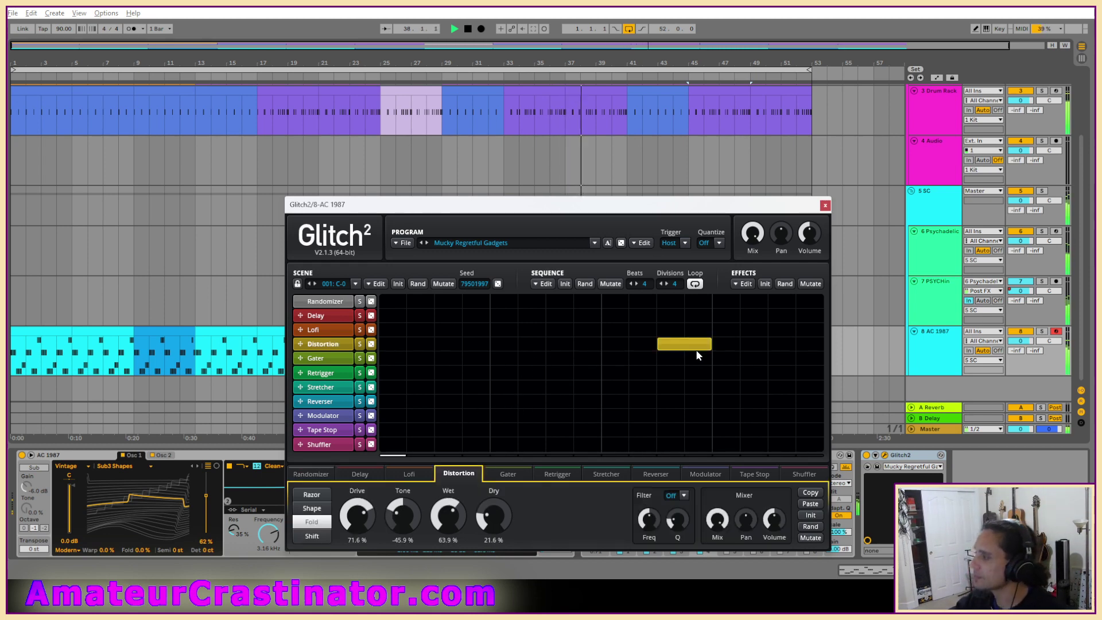
{"action": "left_click", "coordinate": [456, 344]}
{"action": "left_click_drag", "start_coordinate": [577, 343], "coordinate": [600, 345]}
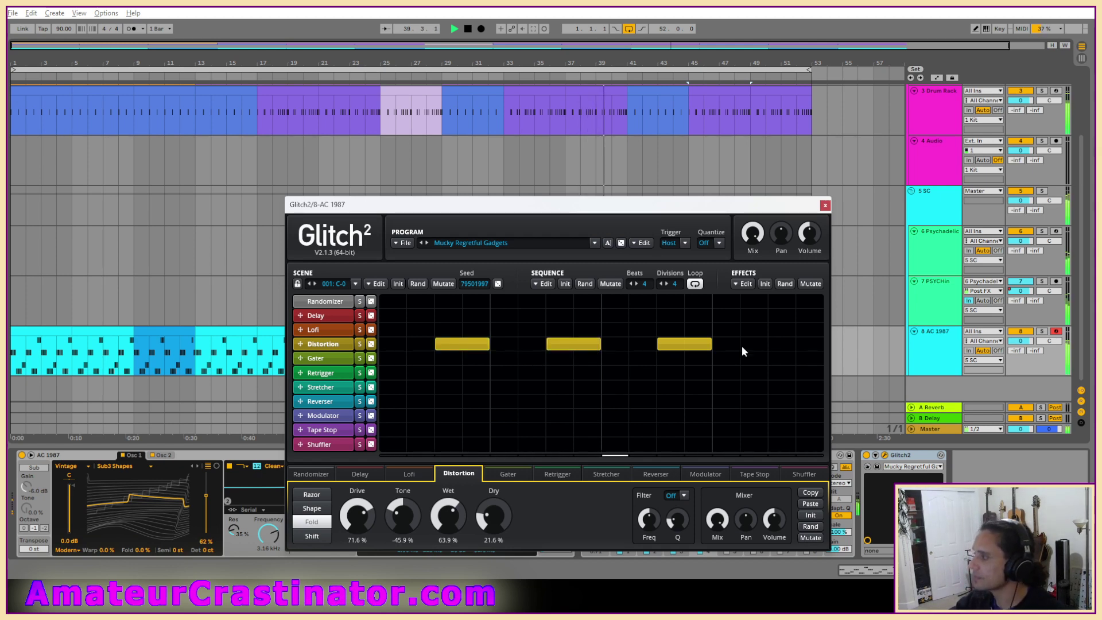
{"action": "left_click_drag", "start_coordinate": [771, 345], "coordinate": [821, 344]}
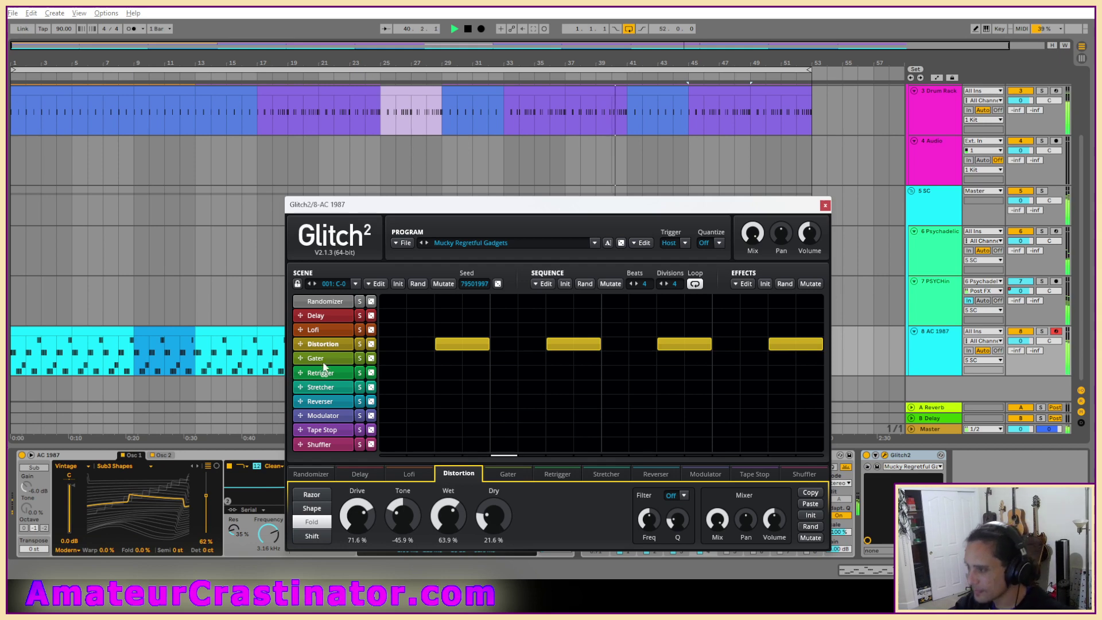
Set the Glitch2 Distortion effect to drive 62.8 %, tone 71.2 %, wet 56.7 % and dry 16.0 %.
{"action": "left_click_drag", "start_coordinate": [362, 518], "coordinate": [403, 465]}
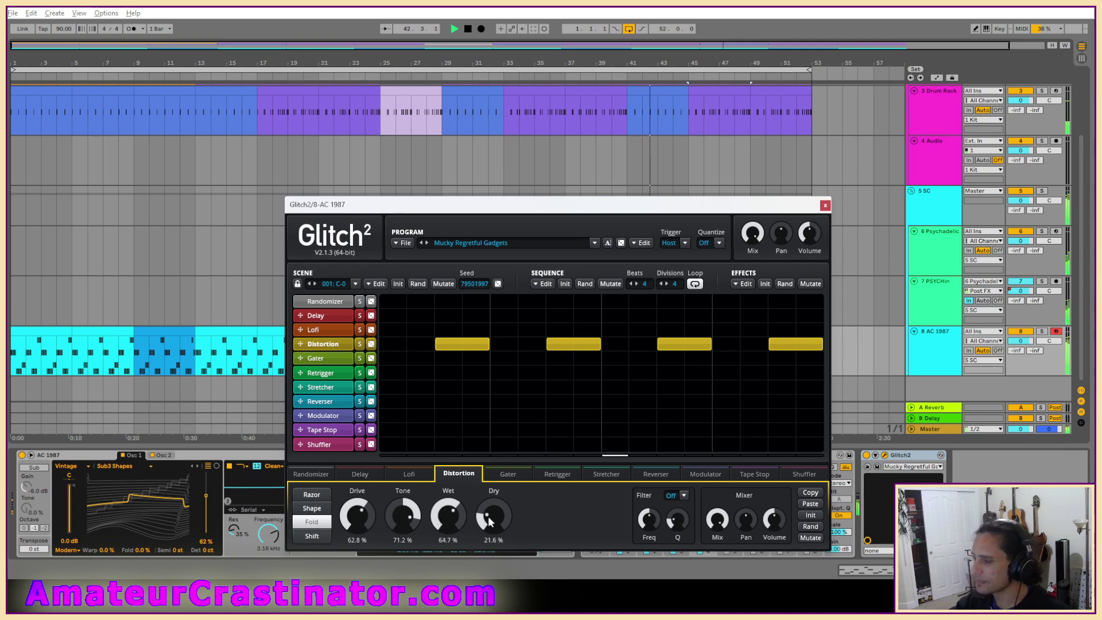
{"action": "left_click_drag", "start_coordinate": [448, 515], "coordinate": [449, 525]}
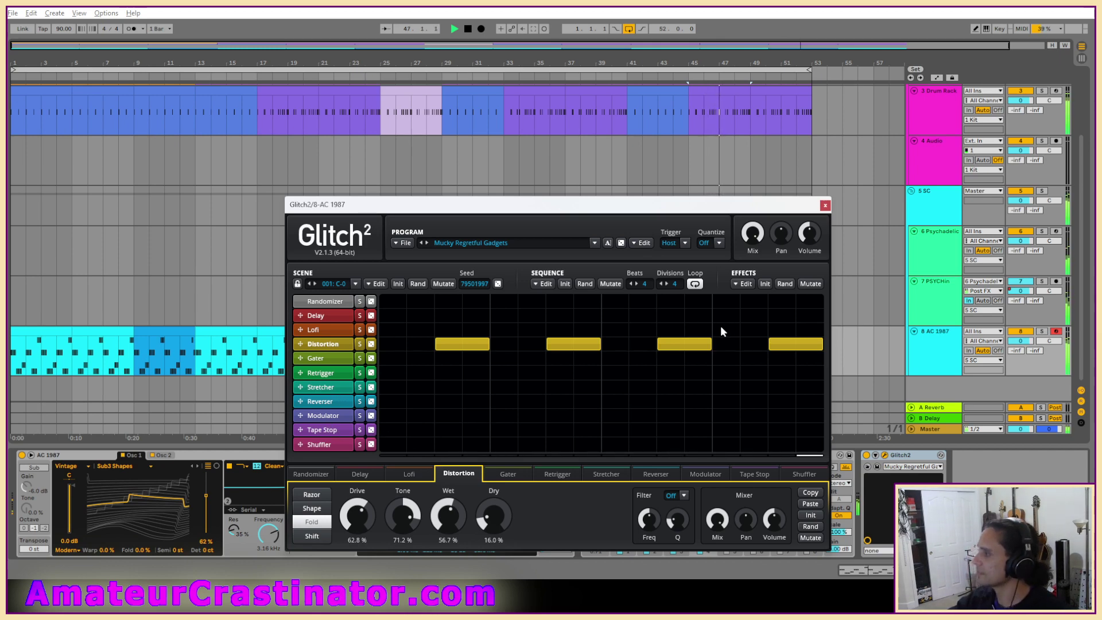
Place a Lofi block across the fourth beat with frequency 2434 Hz, FM depth -7040 Hz, attack 170.16 ms and release 19.24 ms.
{"action": "left_click_drag", "start_coordinate": [721, 329], "coordinate": [863, 329]}
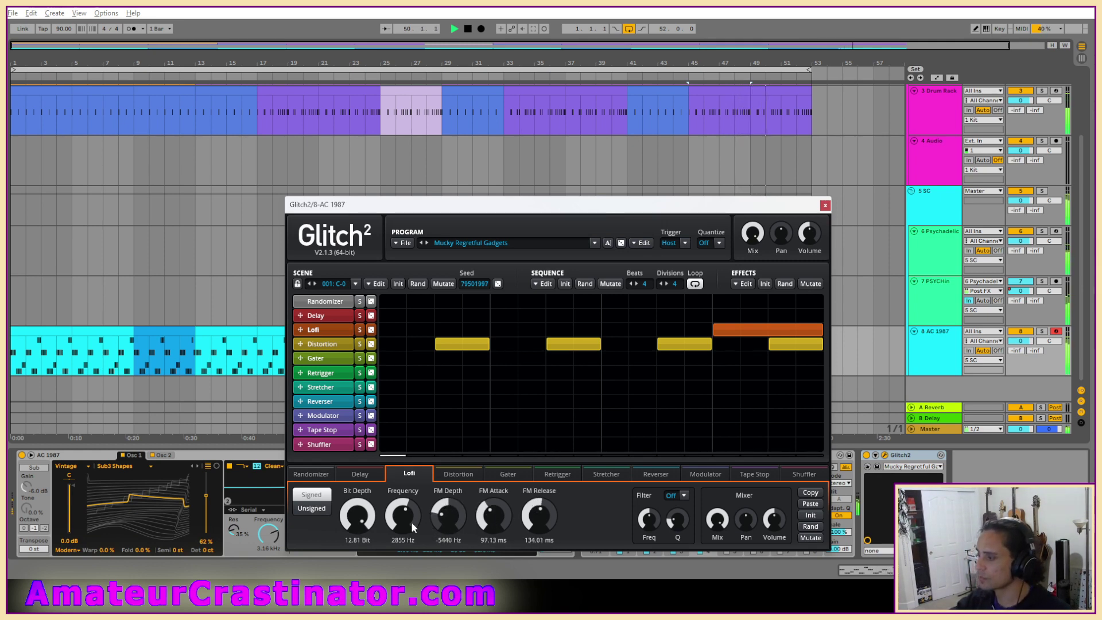
{"action": "mouse_move", "coordinate": [413, 521]}
{"action": "left_mouse_down"}
{"action": "mouse_move", "coordinate": [414, 503]}
{"action": "mouse_move", "coordinate": [413, 534]}
{"action": "left_mouse_up"}
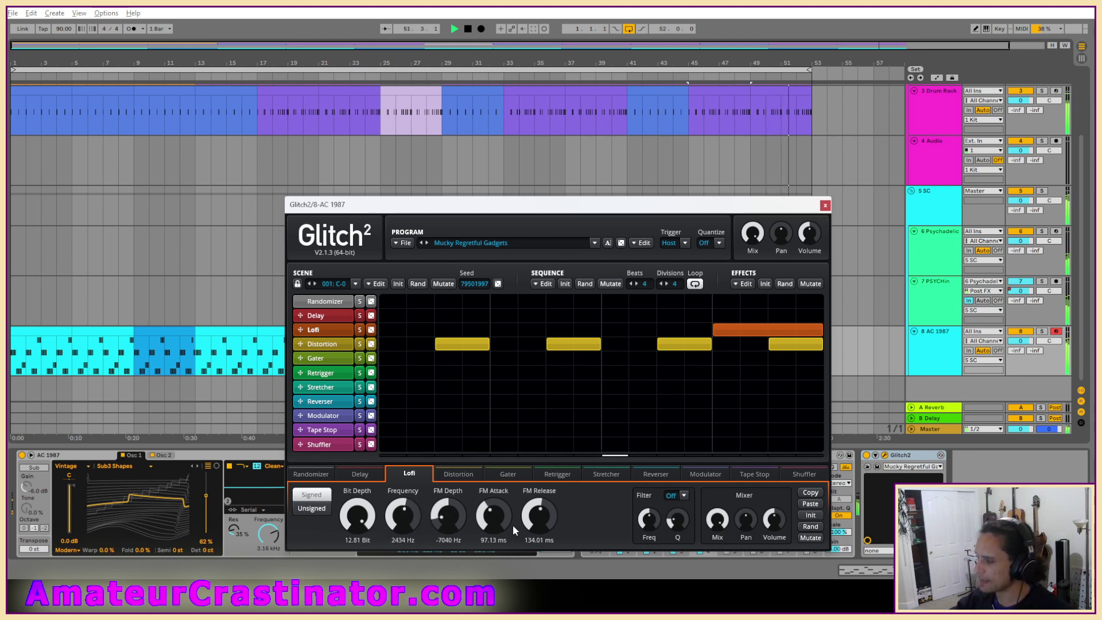
{"action": "left_click_drag", "start_coordinate": [495, 525], "coordinate": [529, 566]}
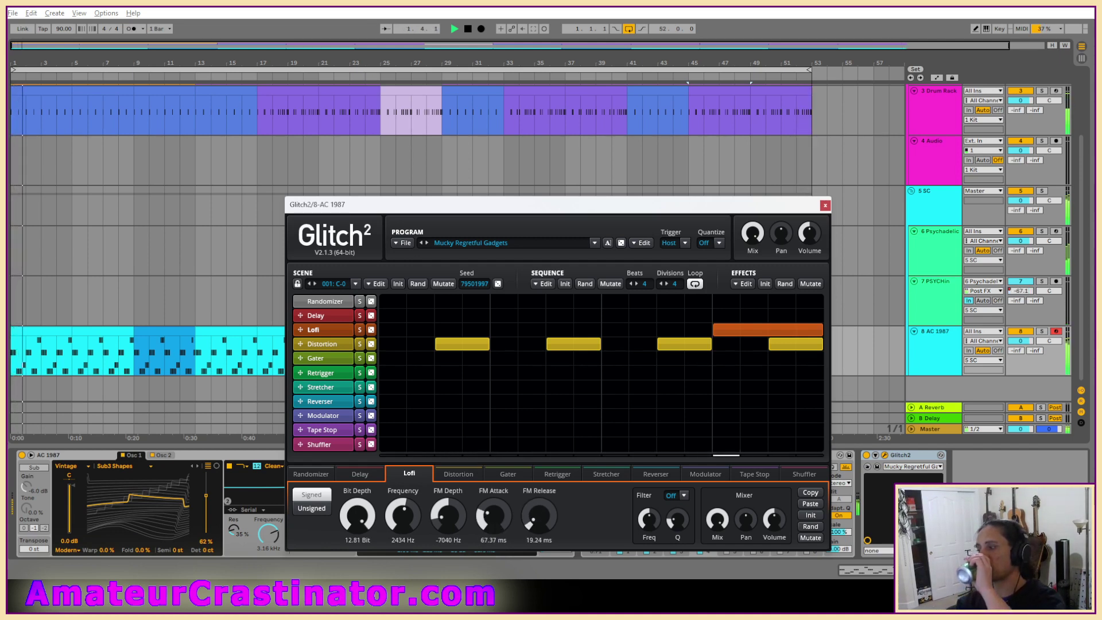
{"action": "left_click_drag", "start_coordinate": [495, 520], "coordinate": [495, 506]}
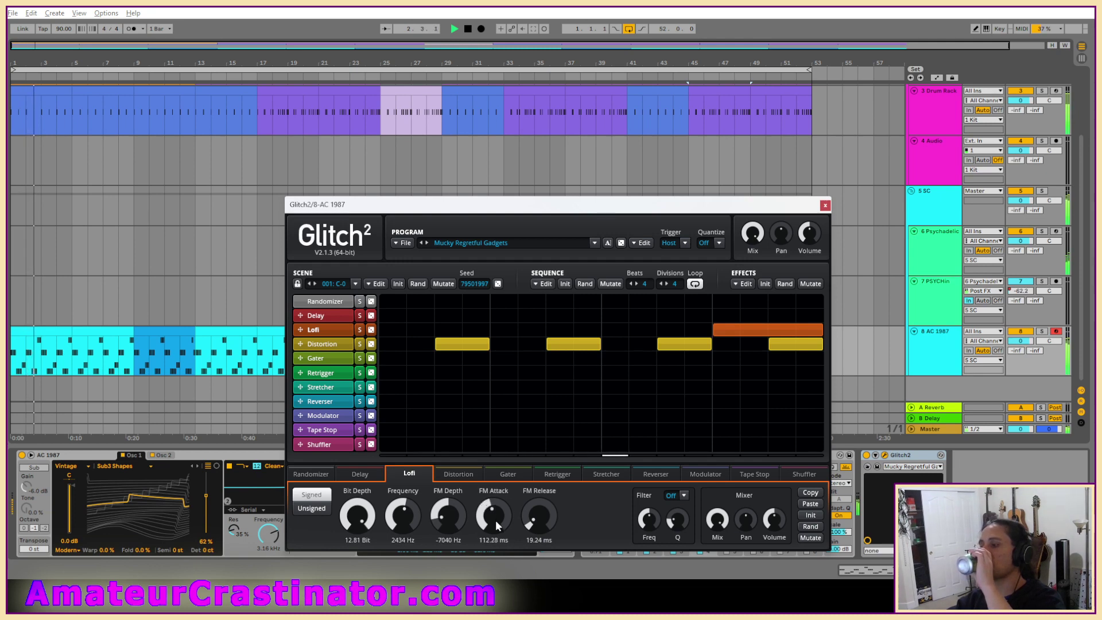
{"action": "left_click_drag", "start_coordinate": [496, 522], "coordinate": [496, 498]}
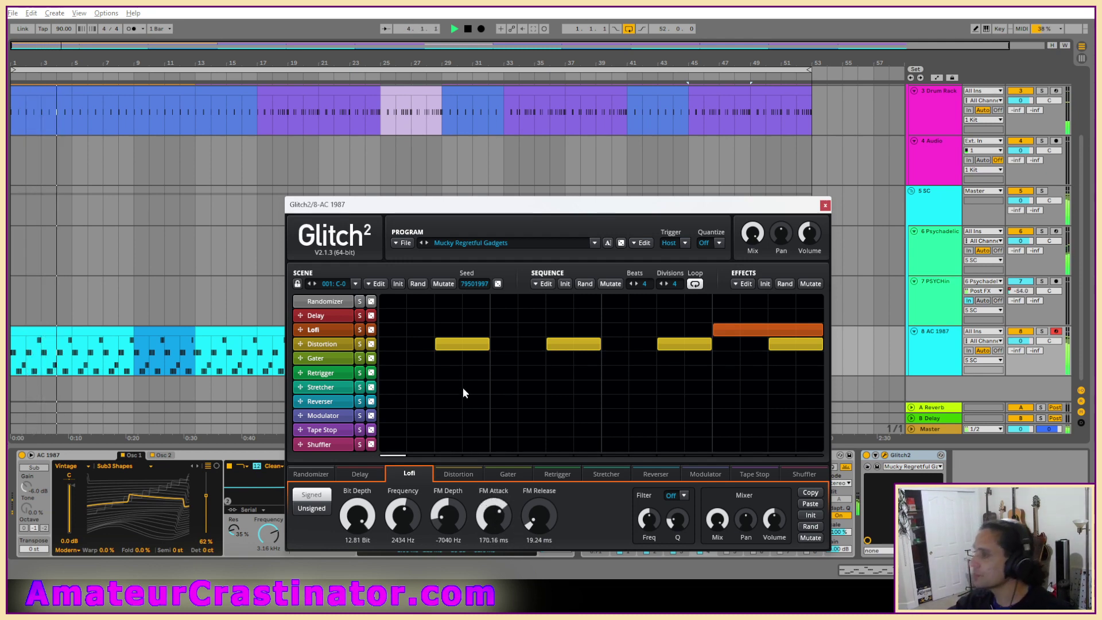
{"action": "scroll", "coordinate": [28, 252], "scroll_direction": "up", "scroll_amount": 10}
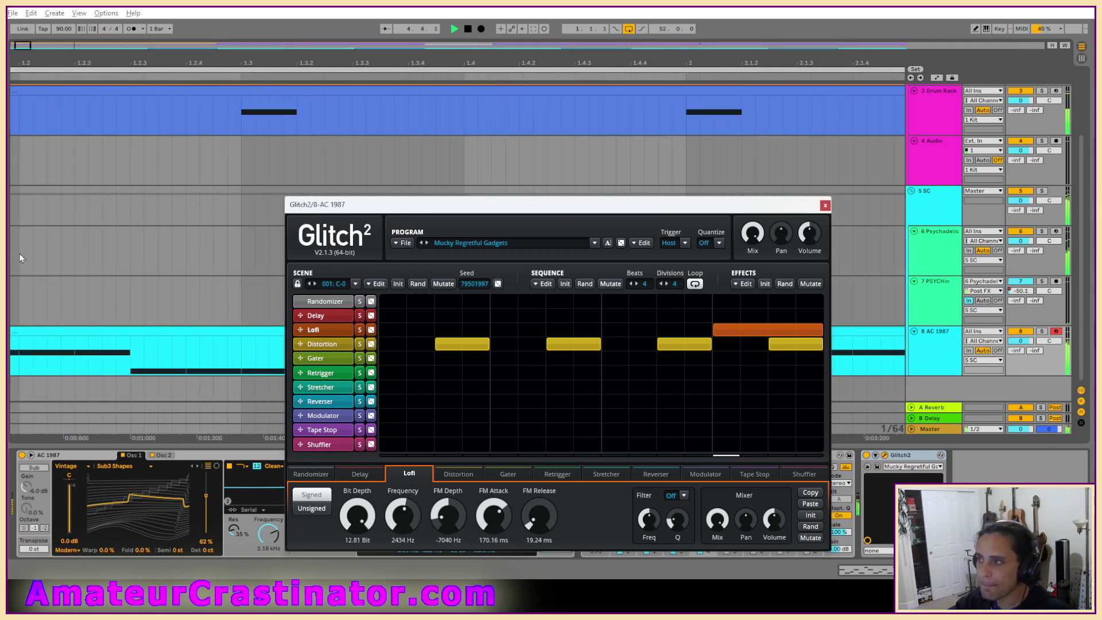
{"action": "left_click_drag", "start_coordinate": [19, 258], "coordinate": [189, 247]}
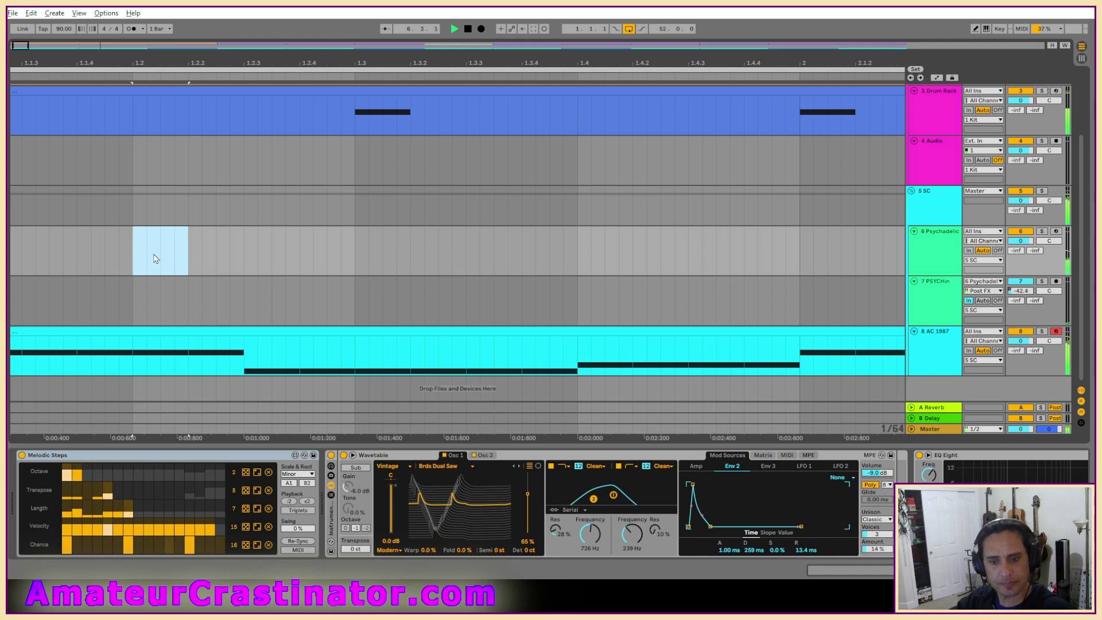
{"action": "left_click", "coordinate": [934, 250]}
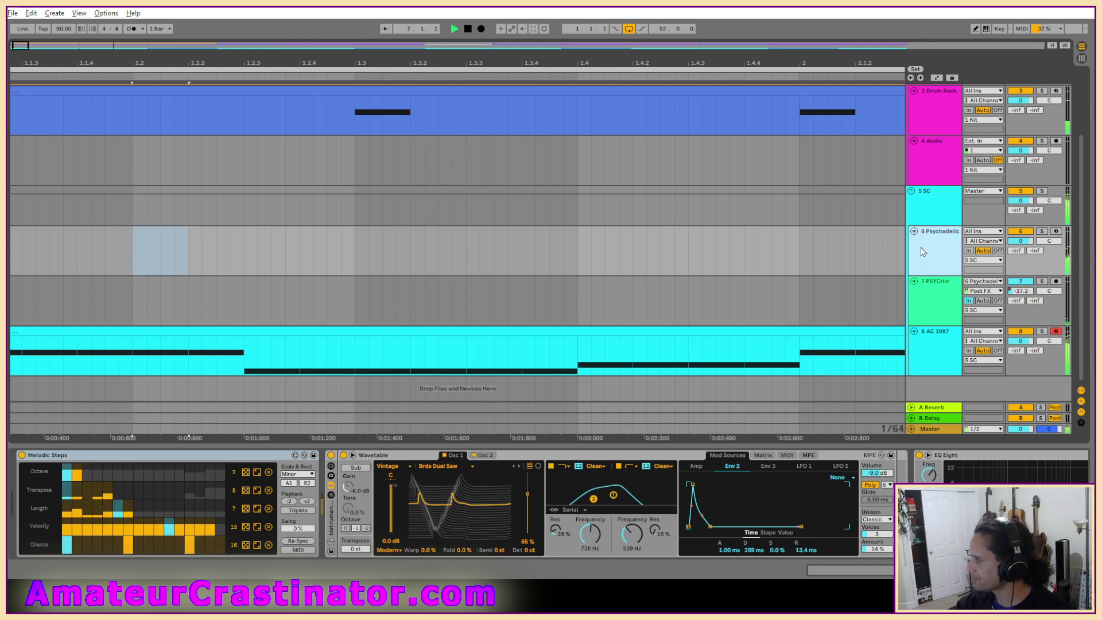
{"action": "key", "text": "x"}
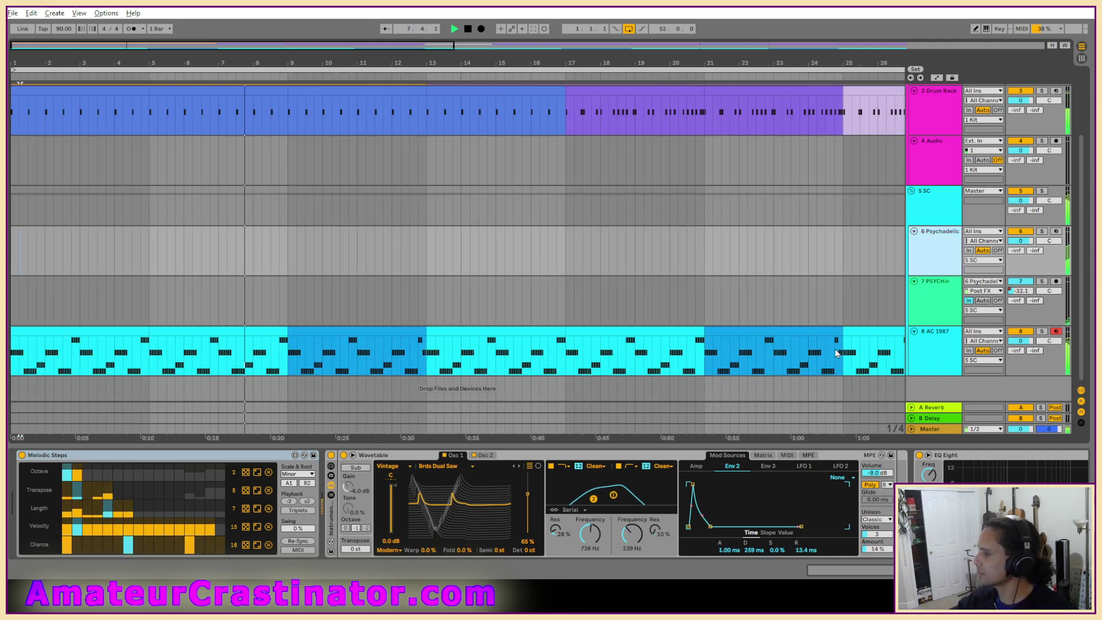
Set the AC 1987 Lofi effect to Original Bit, frequency 1684 Hz, FM depth 5280 Hz, attack 81.34 ms and release 92.09 ms.
{"action": "left_click", "coordinate": [923, 340]}
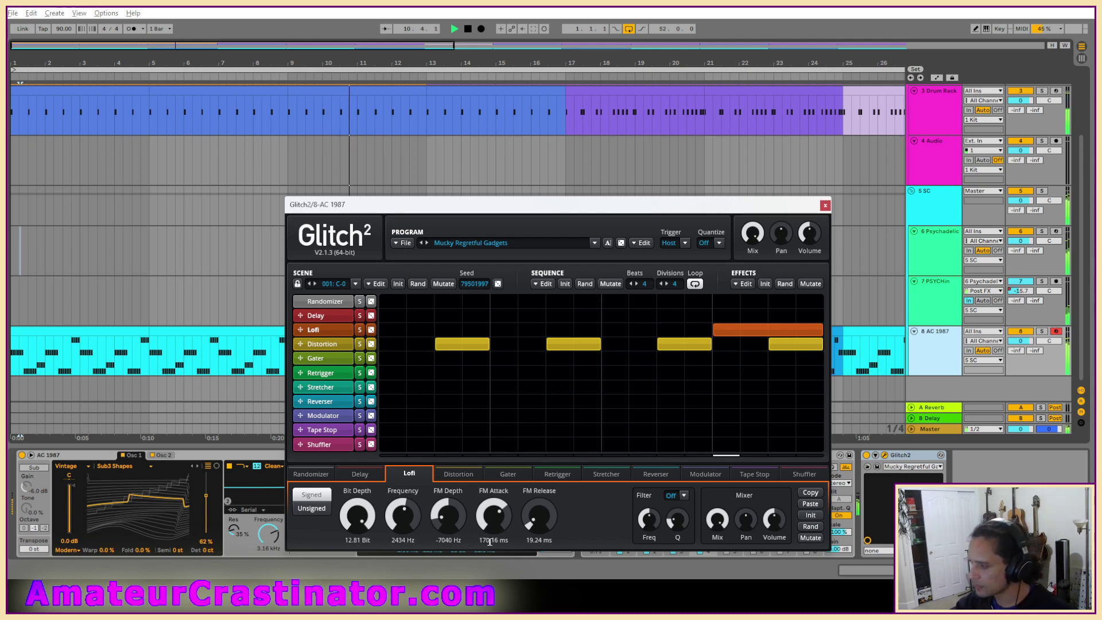
{"action": "left_click_drag", "start_coordinate": [490, 541], "coordinate": [490, 554]}
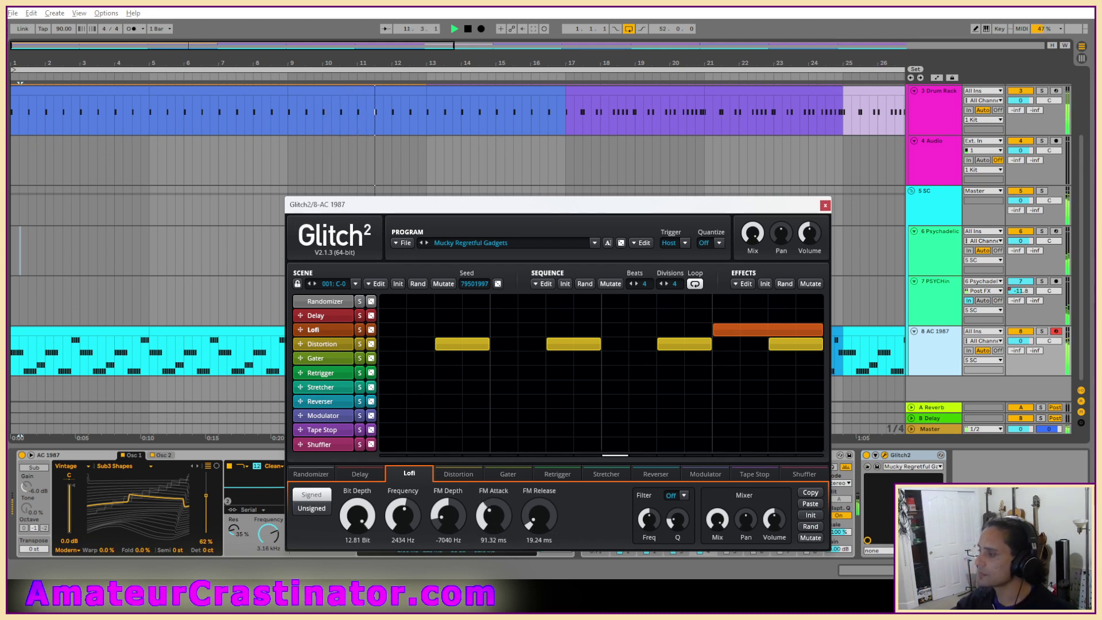
{"action": "left_click_drag", "start_coordinate": [539, 517], "coordinate": [539, 510]}
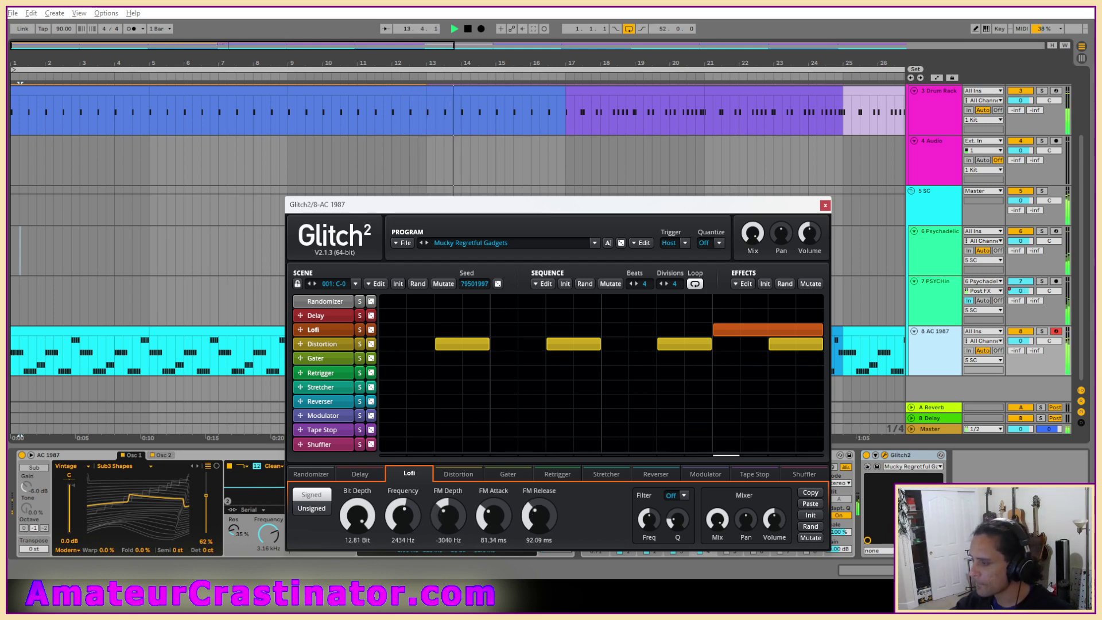
{"action": "left_click_drag", "start_coordinate": [445, 520], "coordinate": [362, 510]}
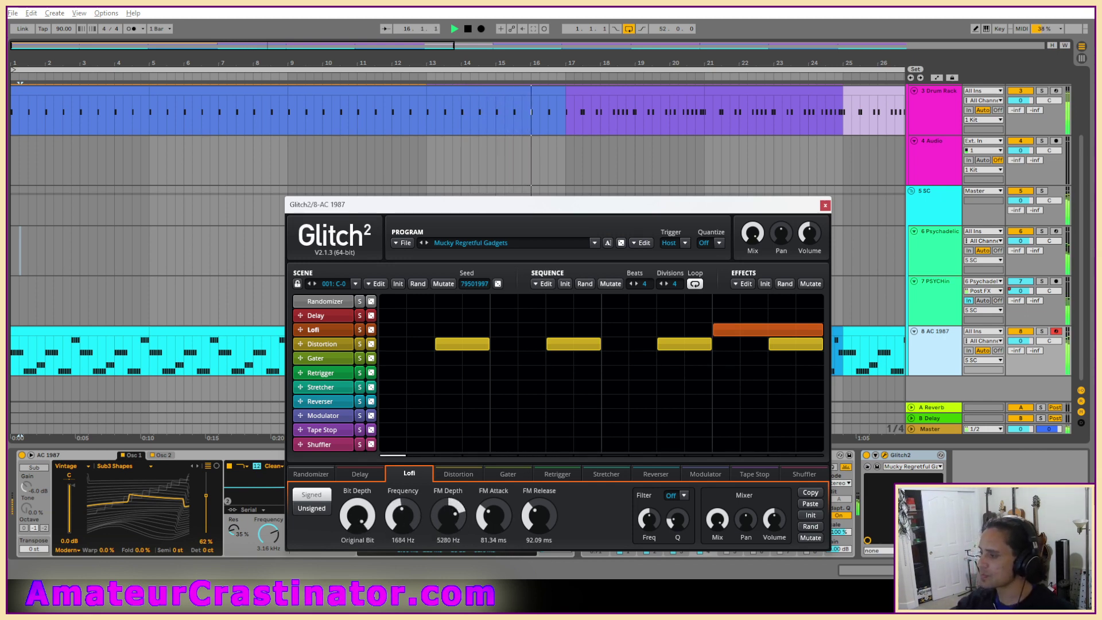
Retune the Lofi effect to FM attack 59.38 ms, FM release 122.03 ms, FM depth -9040 Hz and frequency 2434 Hz.
{"action": "left_click_drag", "start_coordinate": [446, 529], "coordinate": [446, 521]}
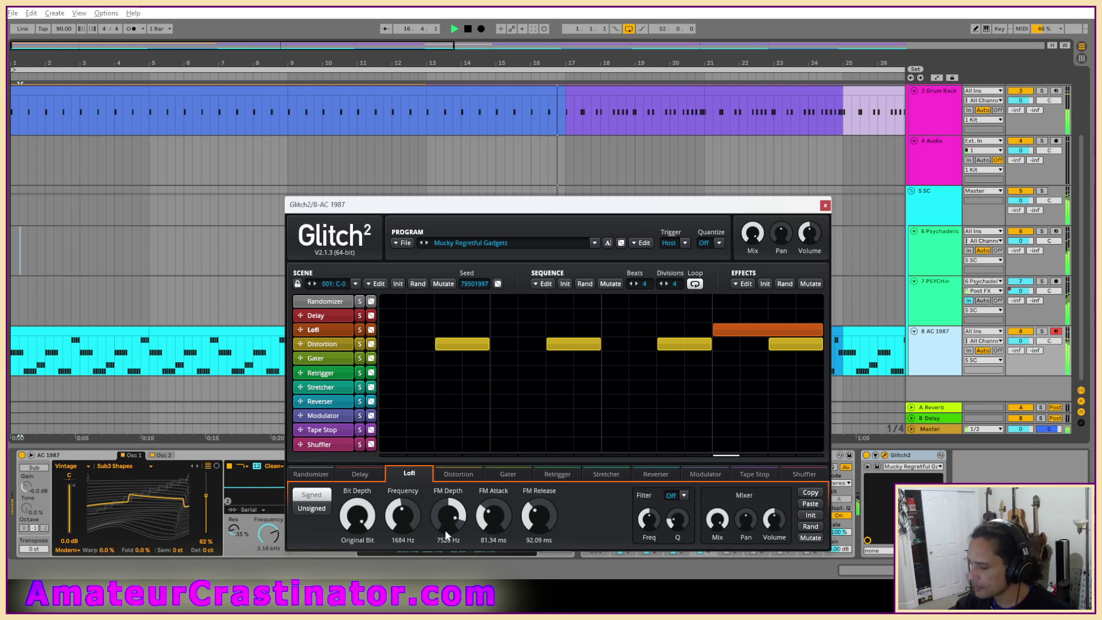
{"action": "left_click_drag", "start_coordinate": [447, 519], "coordinate": [447, 567]}
{"action": "left_click_drag", "start_coordinate": [493, 520], "coordinate": [493, 512]}
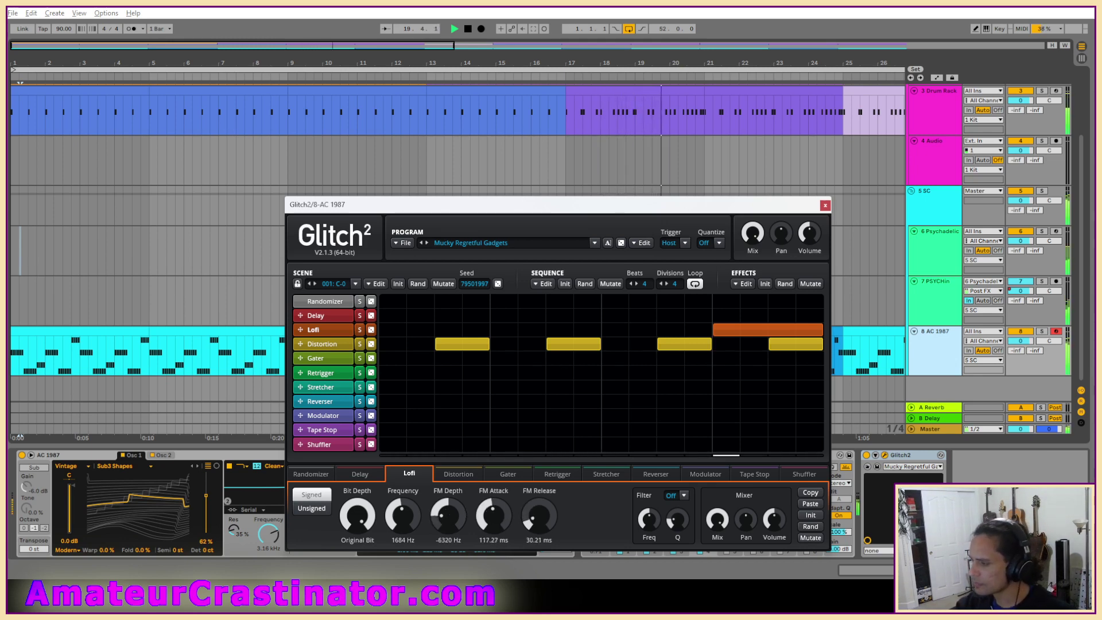
{"action": "left_click_drag", "start_coordinate": [495, 519], "coordinate": [539, 513]}
{"action": "scroll", "coordinate": [534, 523], "scroll_direction": "up", "scroll_amount": 4}
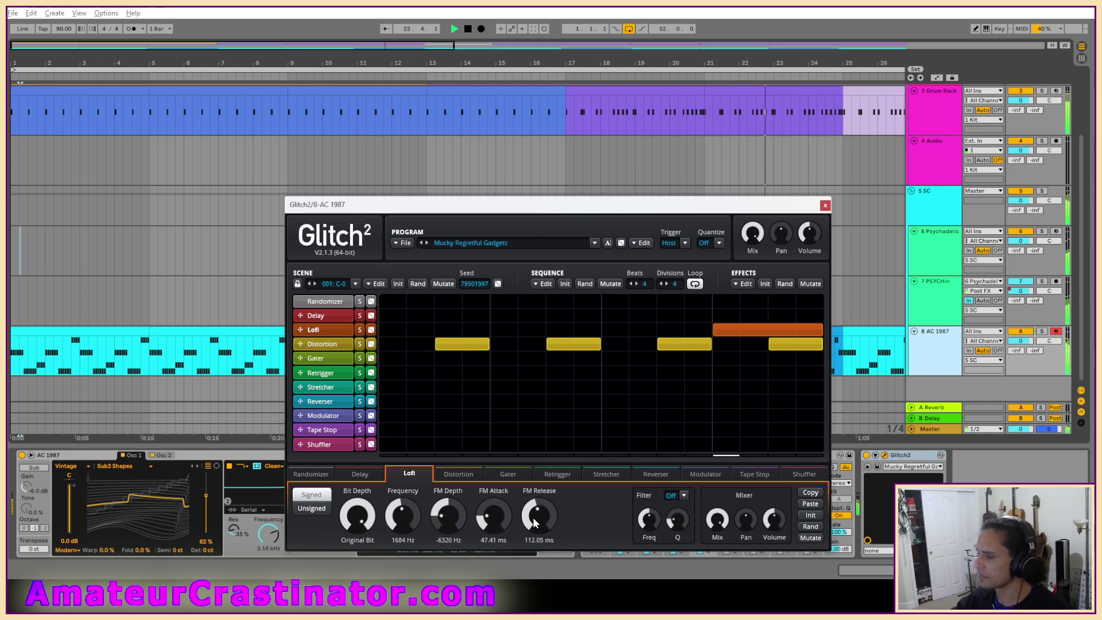
{"action": "left_click_drag", "start_coordinate": [493, 517], "coordinate": [493, 517]}
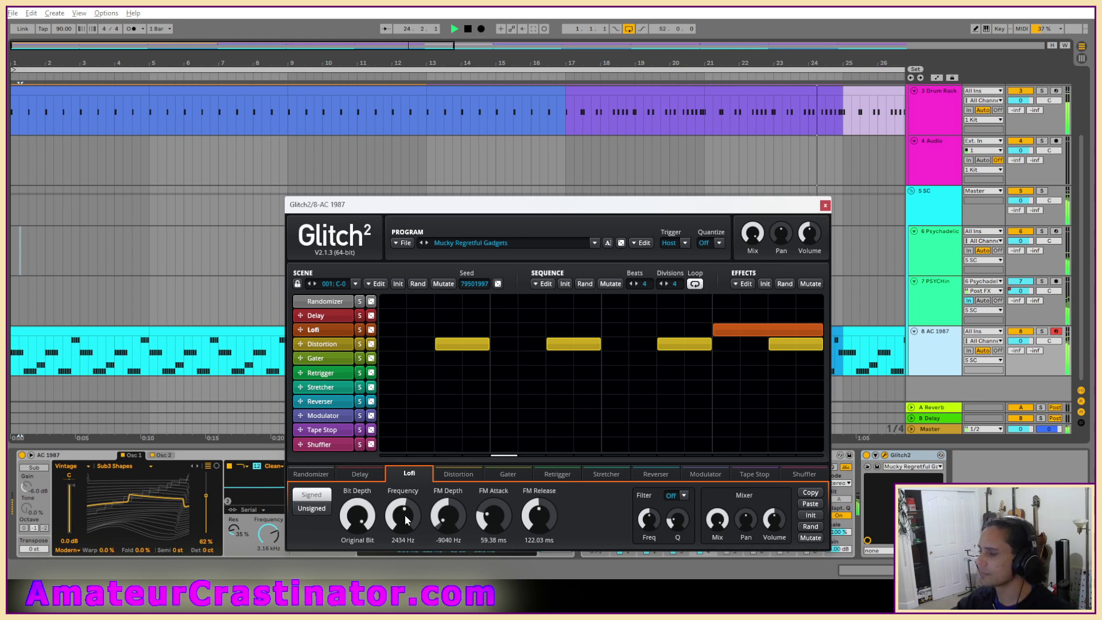
Set the Lofi frequency to 1615 Hz and FM depth to 6560 Hz, and close the Glitch2 window.
{"action": "left_click_drag", "start_coordinate": [404, 517], "coordinate": [403, 565]}
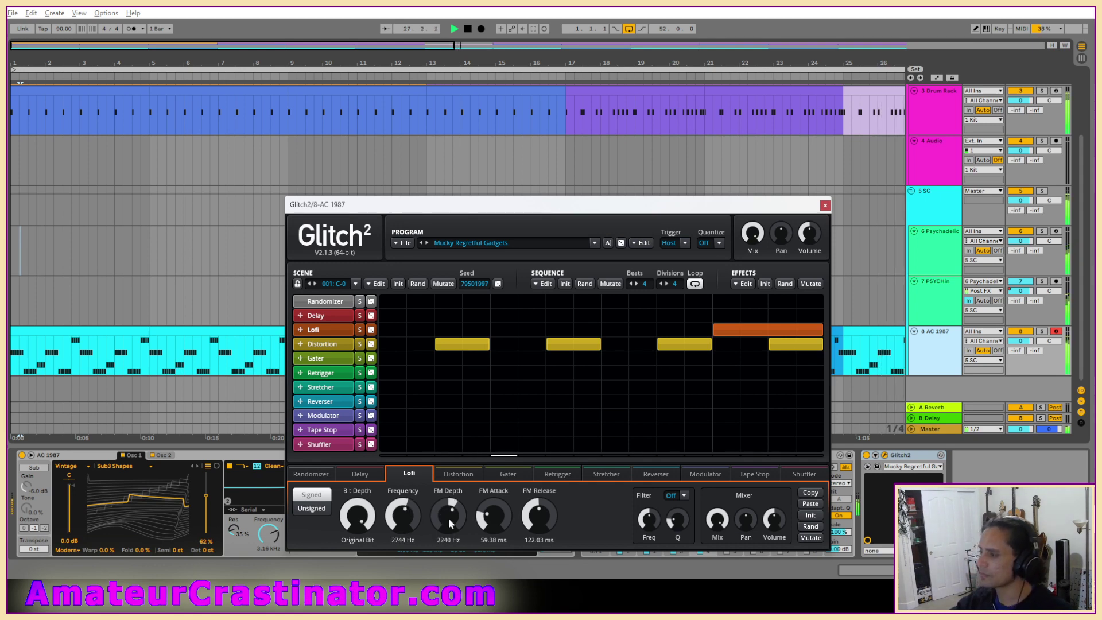
{"action": "mouse_move", "coordinate": [402, 527]}
{"action": "left_mouse_down"}
{"action": "mouse_move", "coordinate": [449, 517]}
{"action": "mouse_move", "coordinate": [405, 523]}
{"action": "left_mouse_up"}
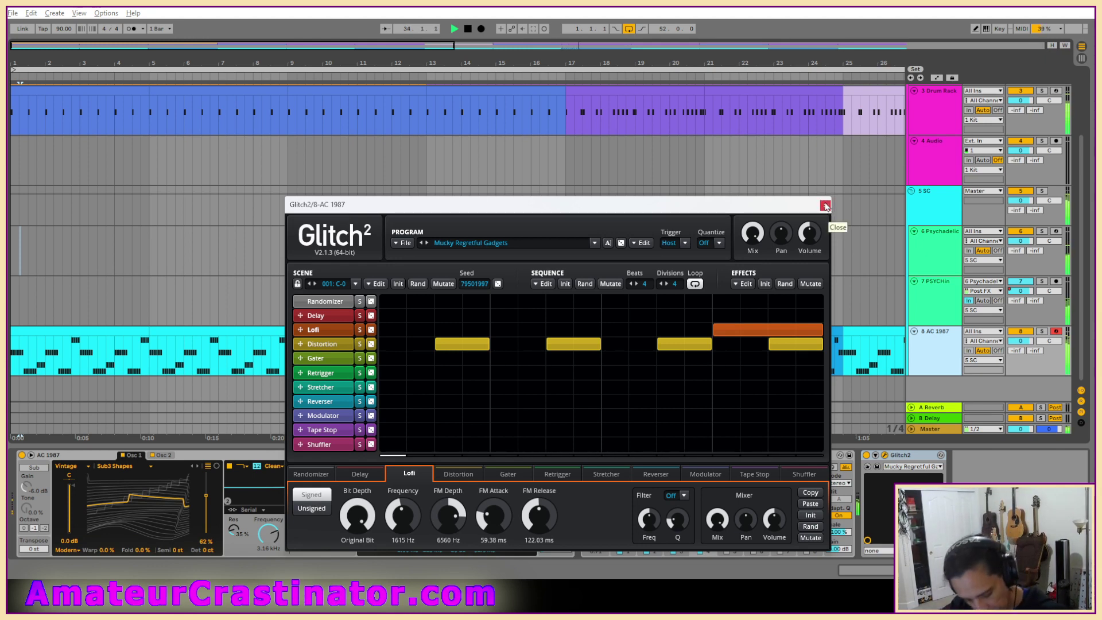
{"action": "left_click", "coordinate": [825, 205]}
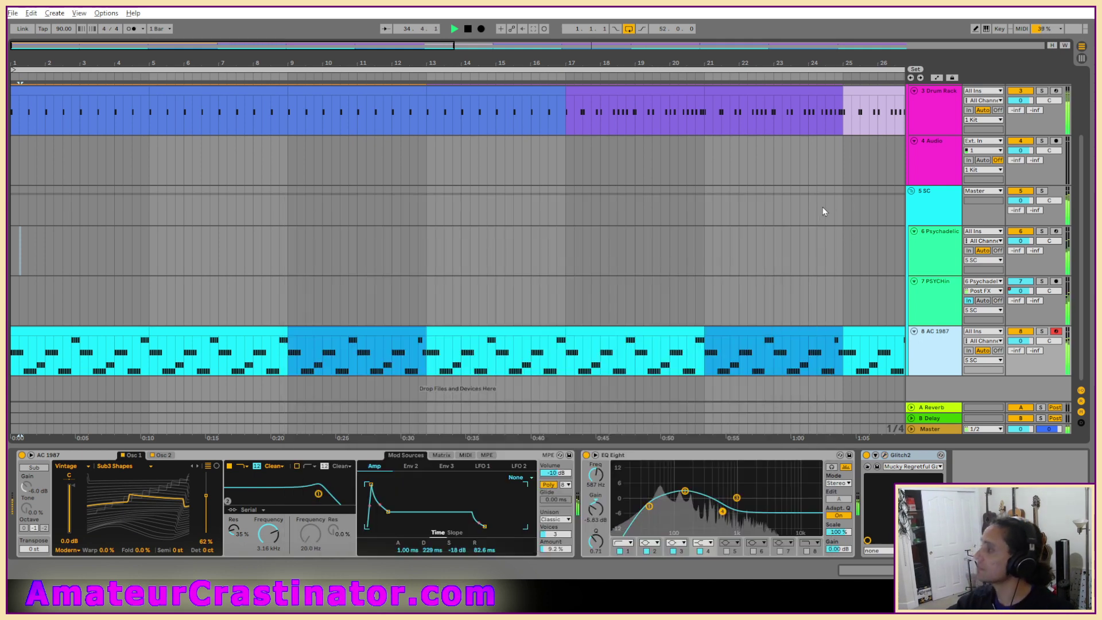
Add a second EQ Eight after Glitch2 on AC 1987, make its first band a low cut and raise that band's frequency.
{"action": "key", "text": "minus"}
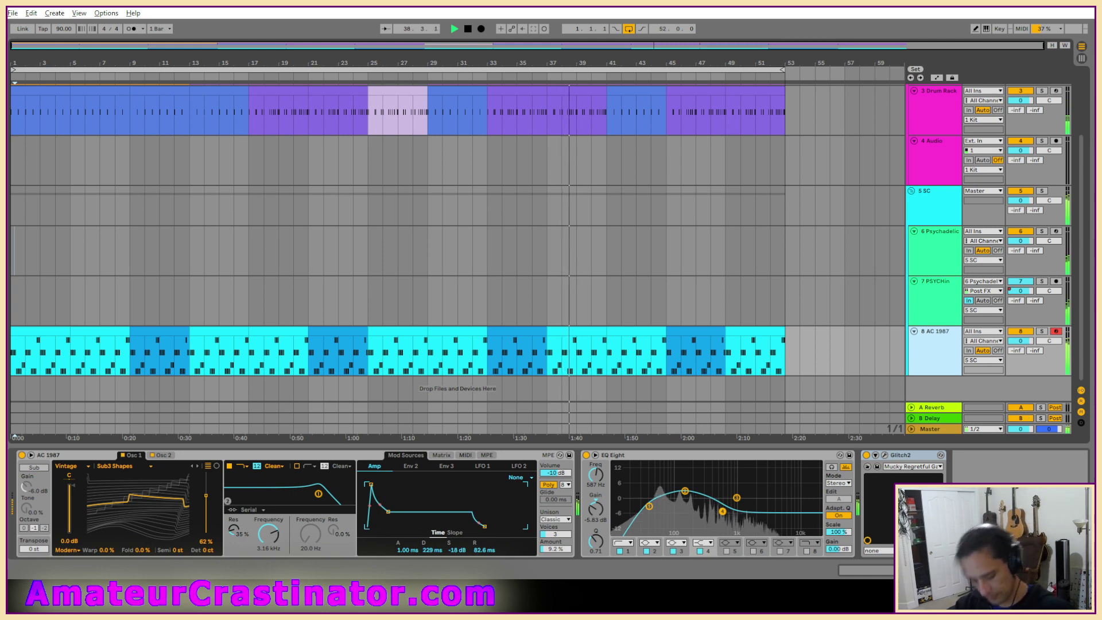
{"action": "left_click", "coordinate": [261, 381]}
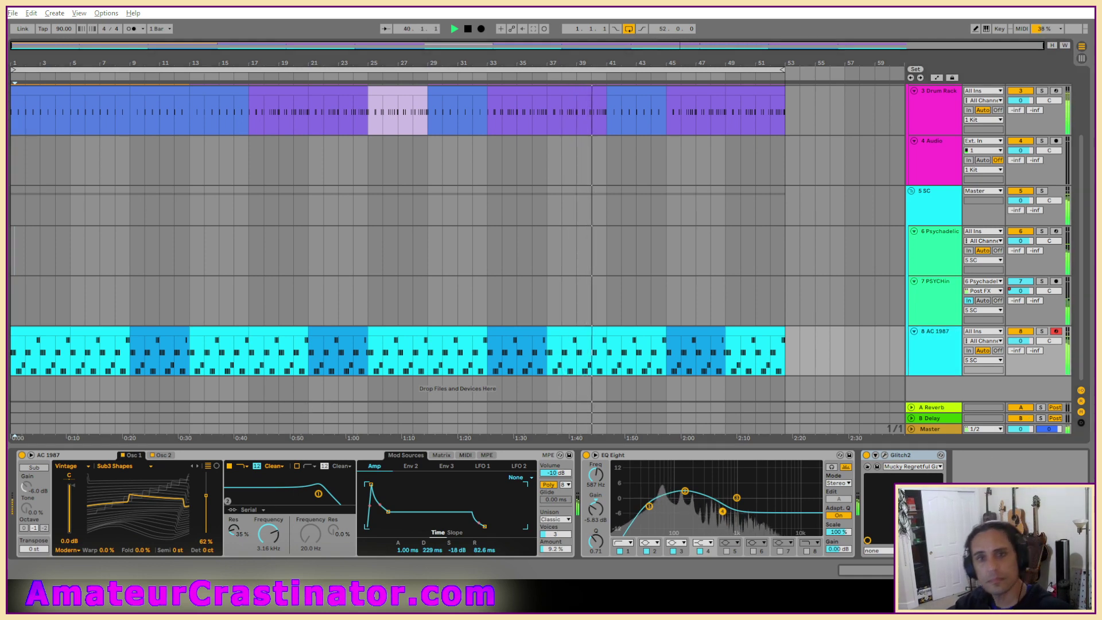
{"action": "key", "text": "Return"}
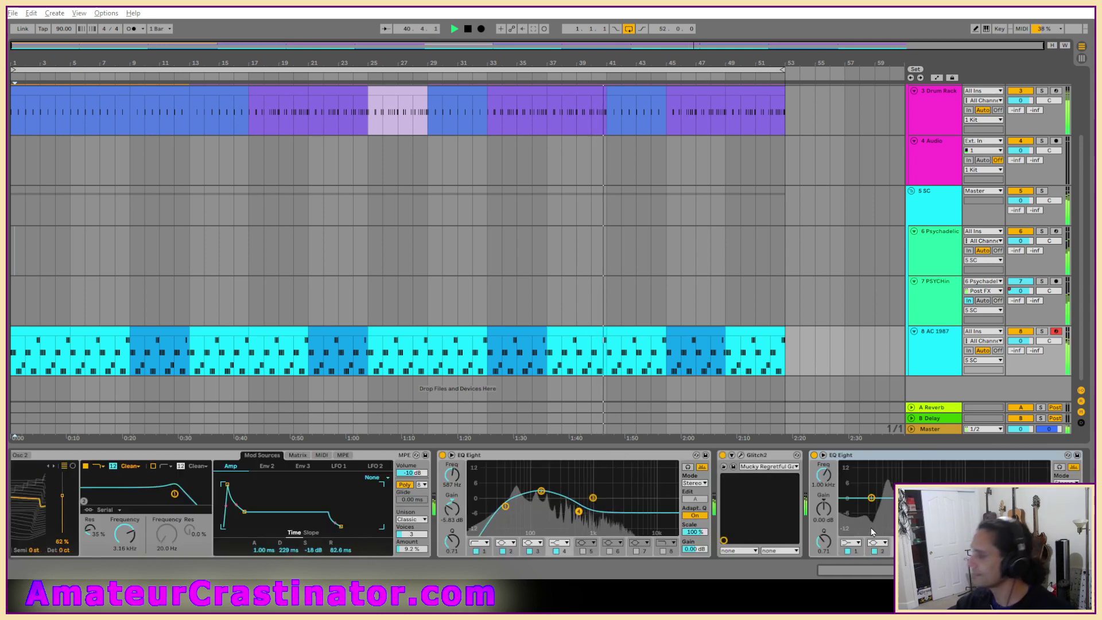
{"action": "left_click", "coordinate": [850, 543]}
{"action": "left_click", "coordinate": [849, 484]}
{"action": "left_click_drag", "start_coordinate": [826, 480], "coordinate": [826, 470]}
Cut the new EQ Eight by -4.34 dB at 858 Hz and band 4 by -7.56 dB at 2.45 kHz, and stop playback.
{"action": "left_click_drag", "start_coordinate": [921, 498], "coordinate": [960, 509]}
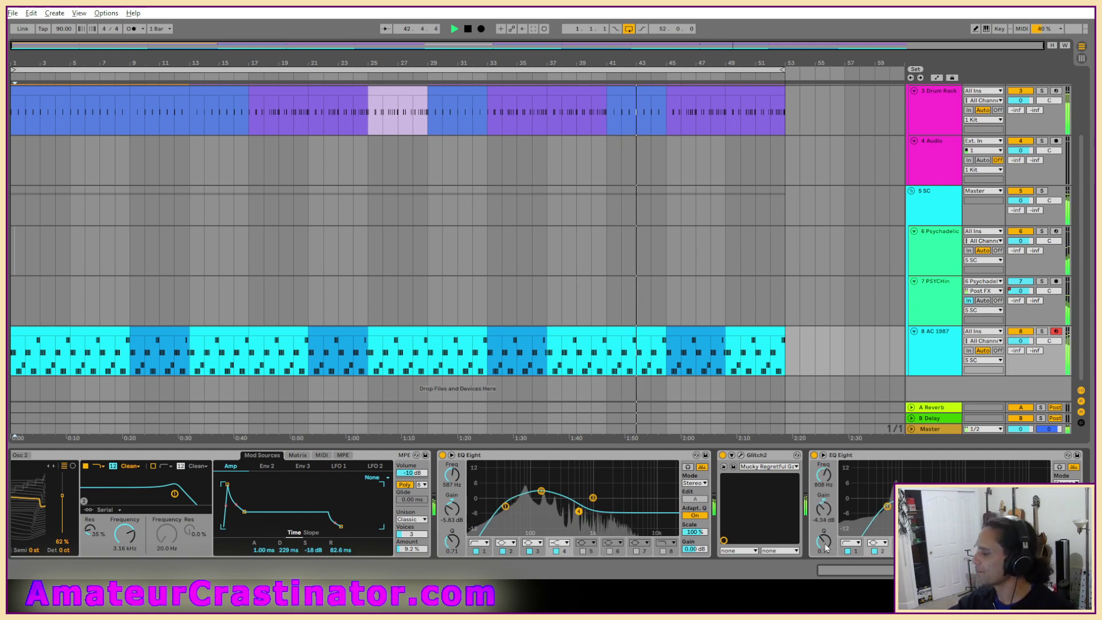
{"action": "left_click_drag", "start_coordinate": [824, 541], "coordinate": [825, 544]}
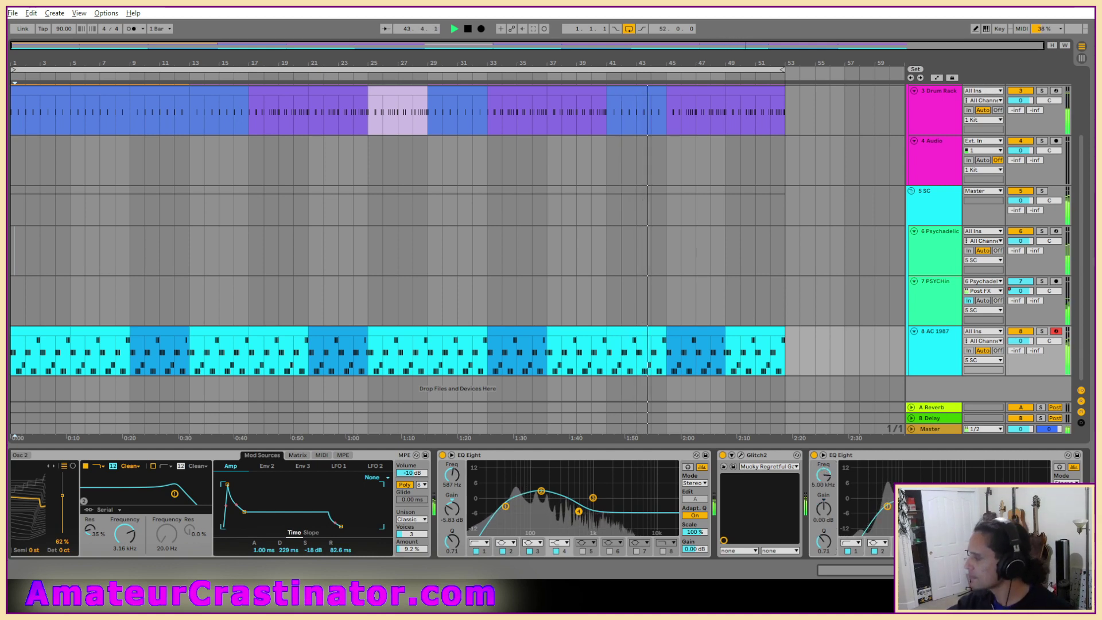
{"action": "left_click_drag", "start_coordinate": [1010, 498], "coordinate": [990, 517]}
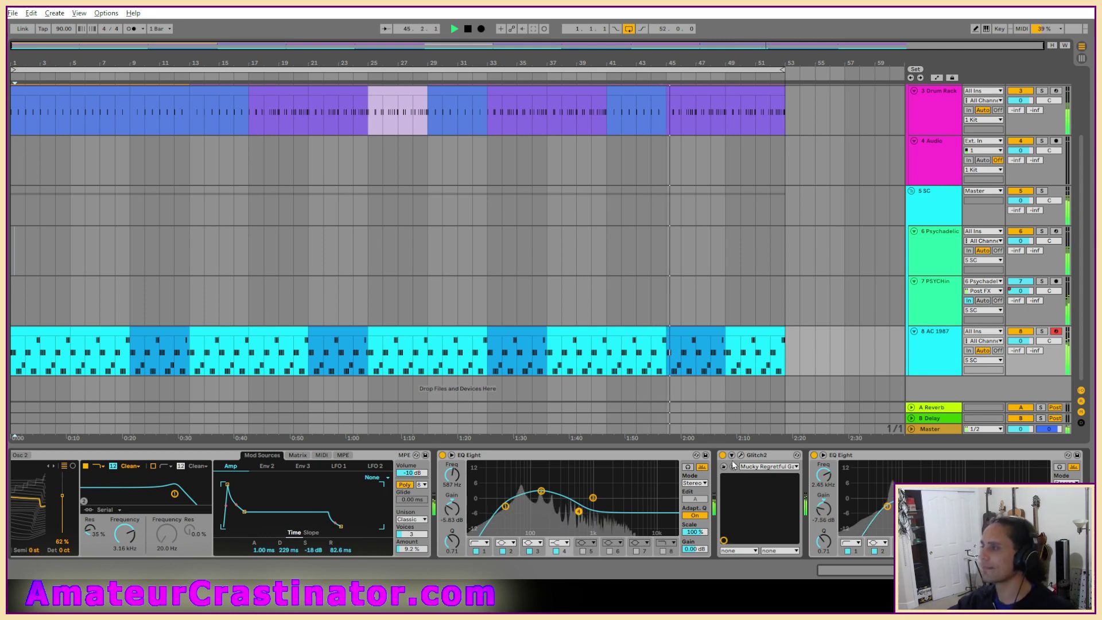
{"action": "key", "text": "space"}
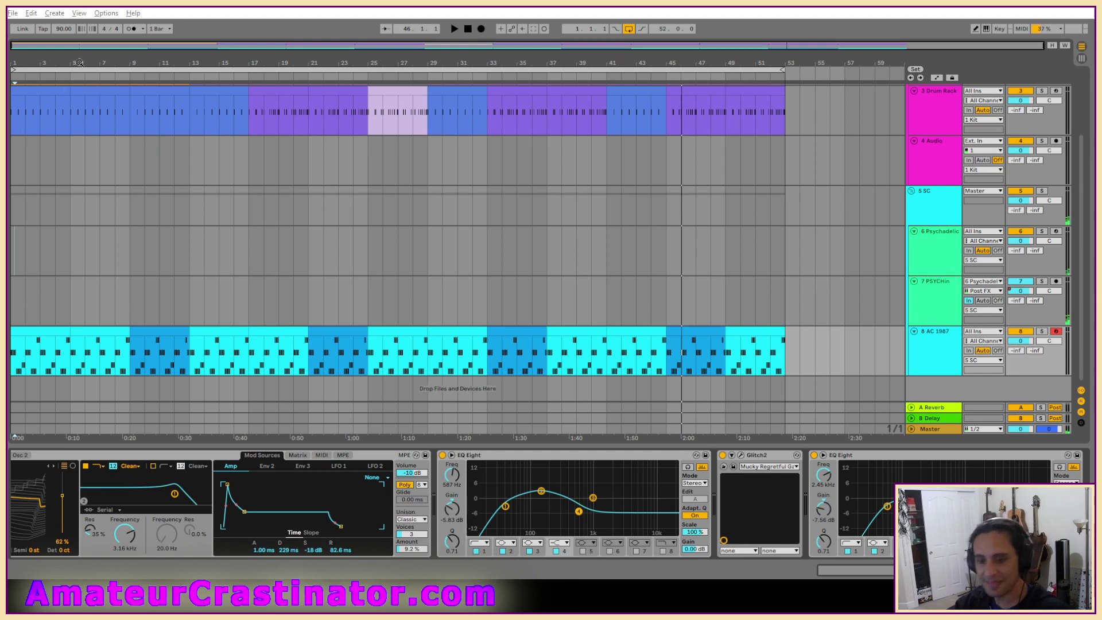
Open the Live Set in the Cottonmouth Project folder under Live Recordings.
{"action": "left_click", "coordinate": [13, 14]}
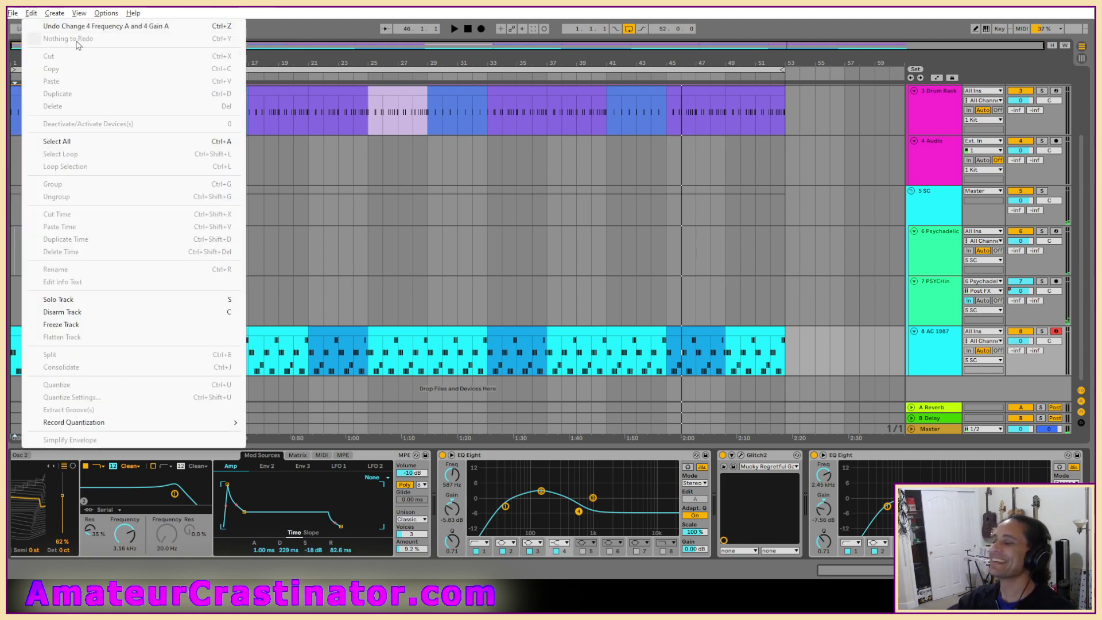
{"action": "left_click", "coordinate": [38, 42]}
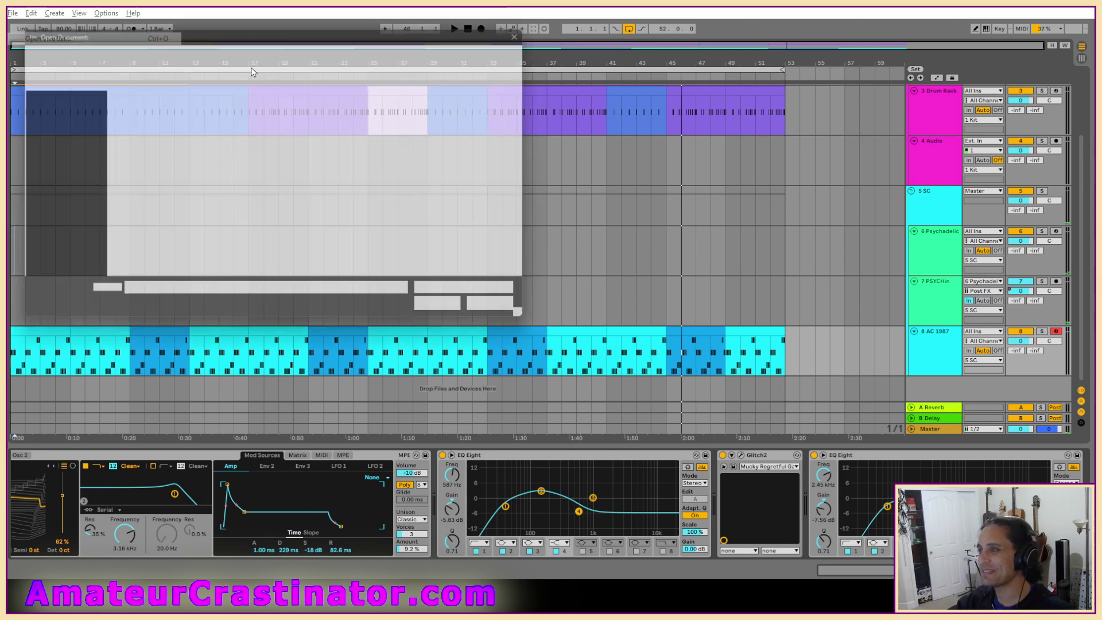
{"action": "left_click", "coordinate": [221, 51]}
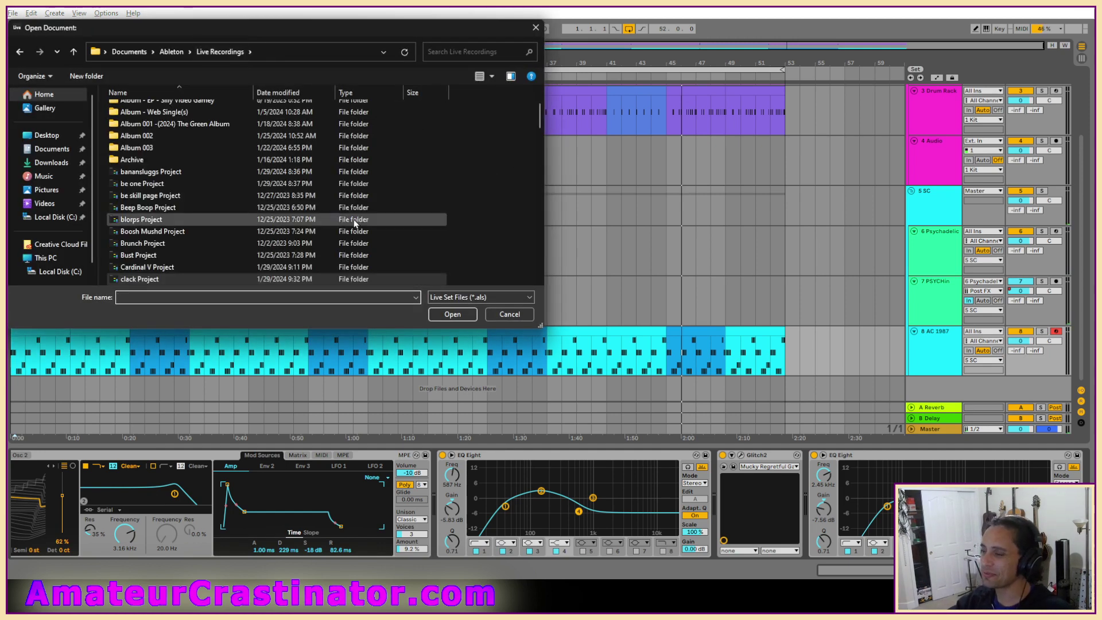
{"action": "scroll", "coordinate": [298, 224], "scroll_direction": "down", "scroll_amount": 3}
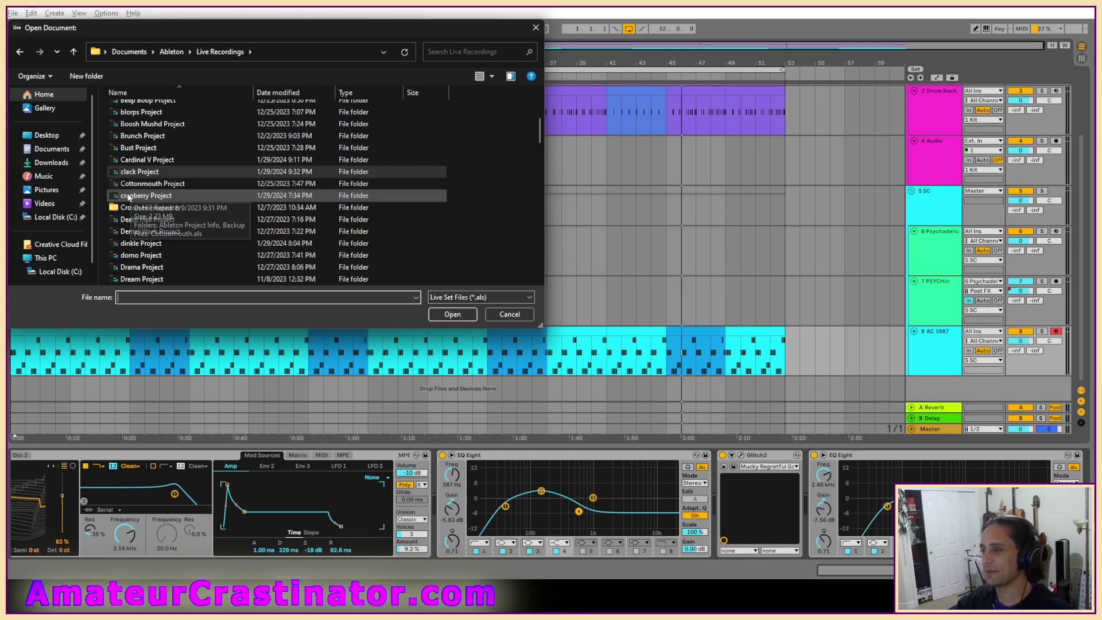
{"action": "double_click", "coordinate": [156, 183]}
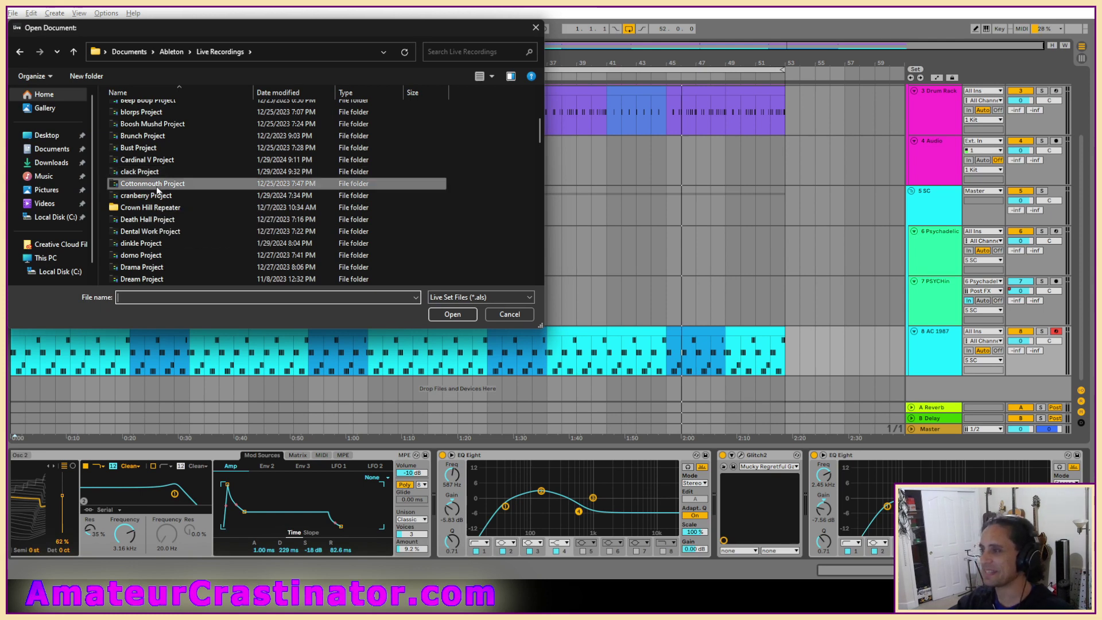
{"action": "double_click", "coordinate": [141, 133]}
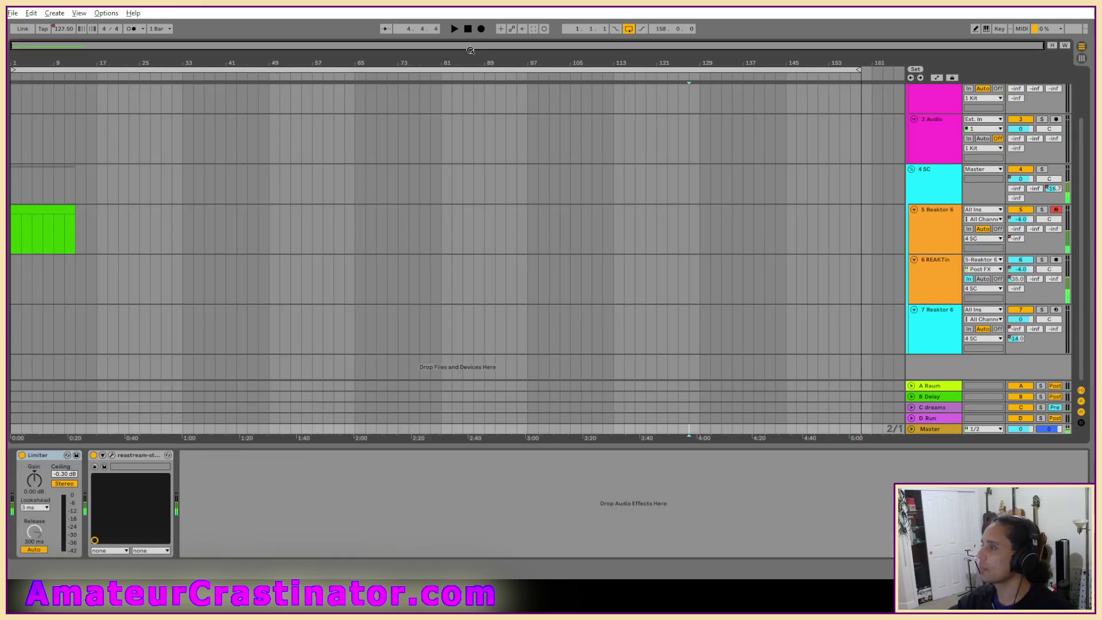
Play through the Cottonmouth arrangement, show its automation lanes during playback, and stop with the position back at the beginning.
{"action": "key", "text": "space"}
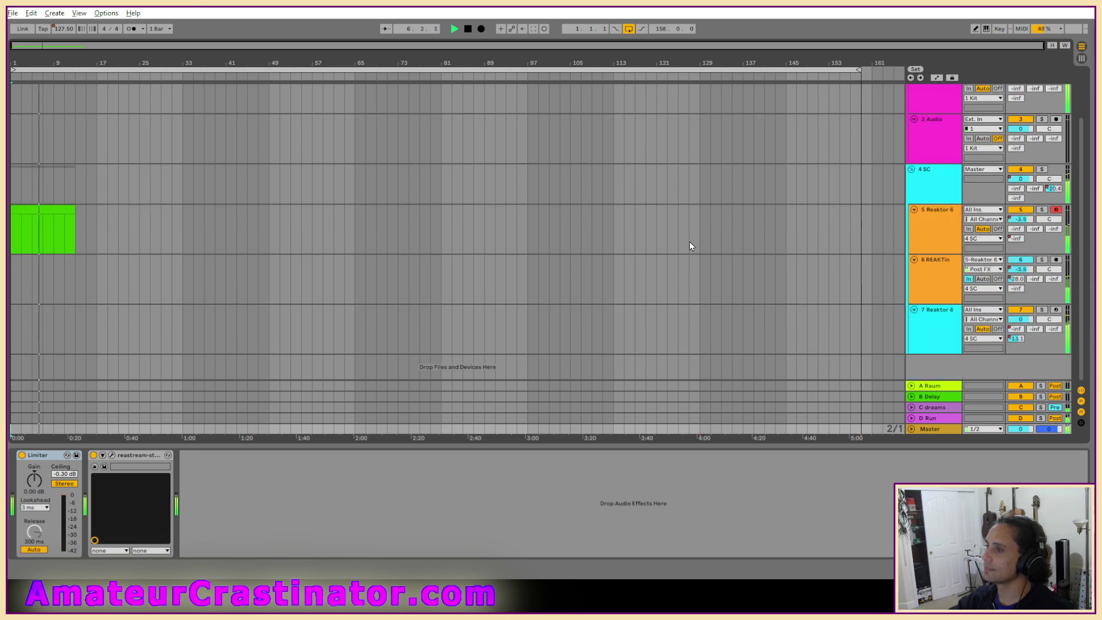
{"action": "key", "text": "a"}
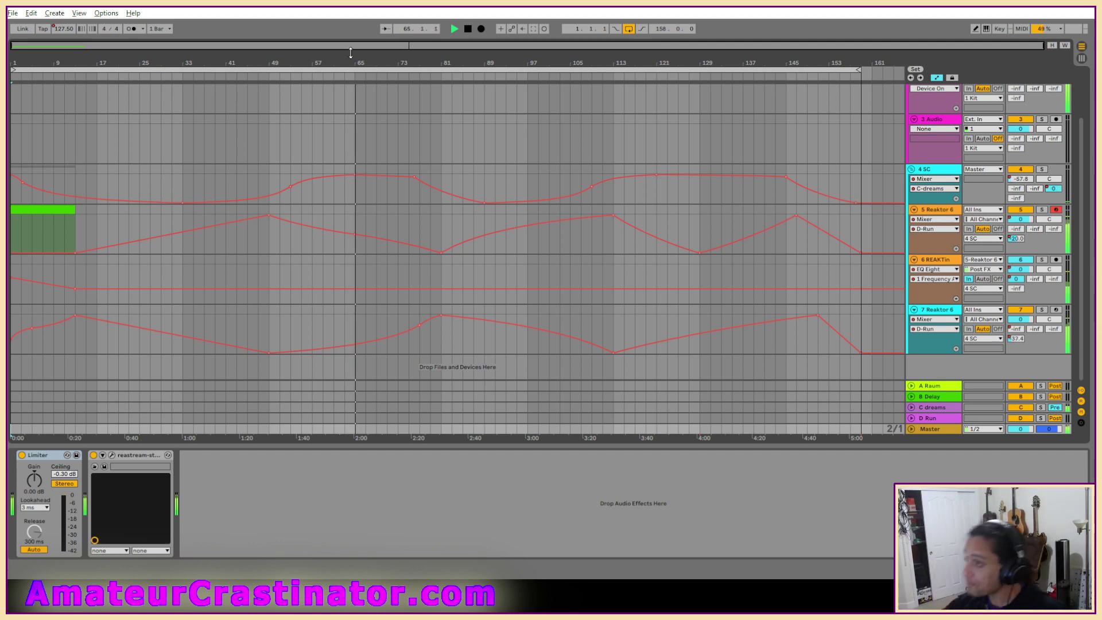
{"action": "left_click", "coordinate": [470, 29]}
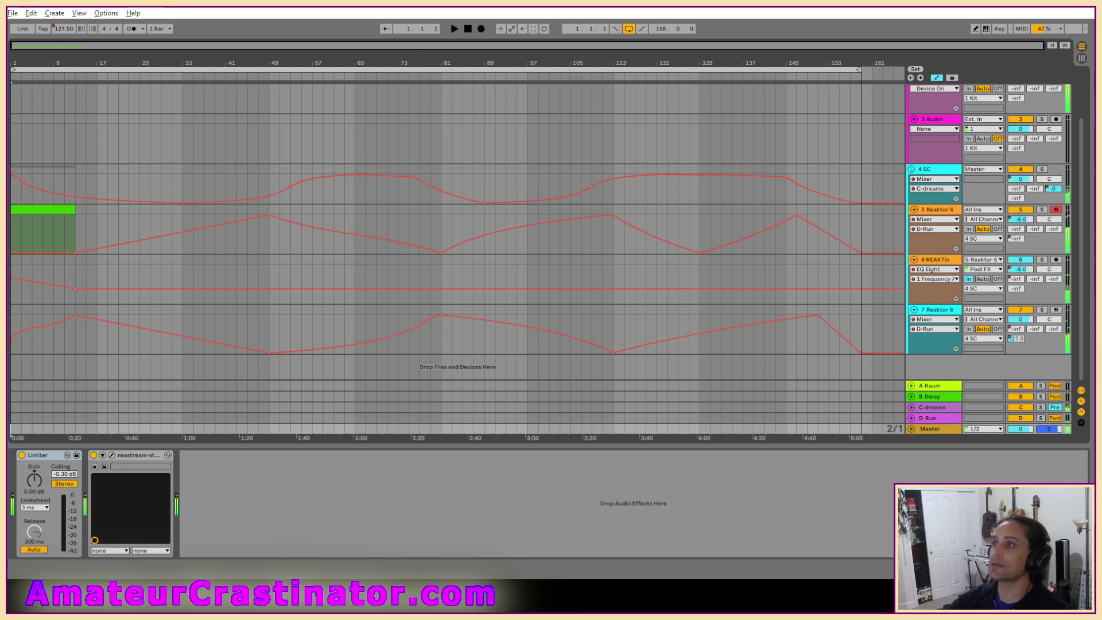
Open cranberry.als from the cranberry Project folder under Live Recordings.
{"action": "left_click", "coordinate": [14, 14]}
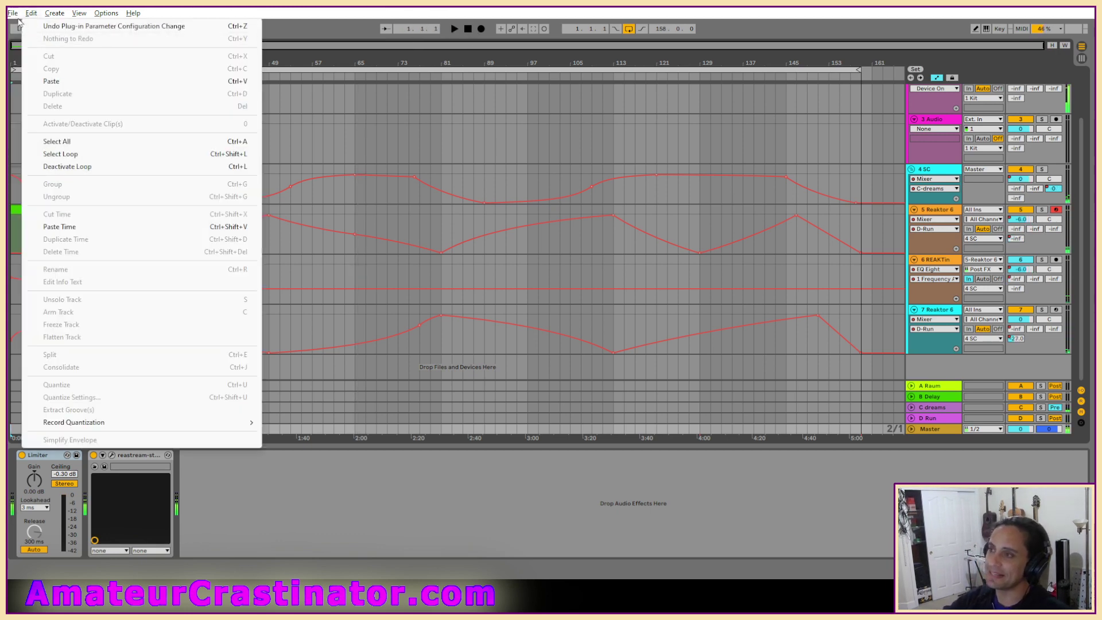
{"action": "left_click", "coordinate": [46, 38]}
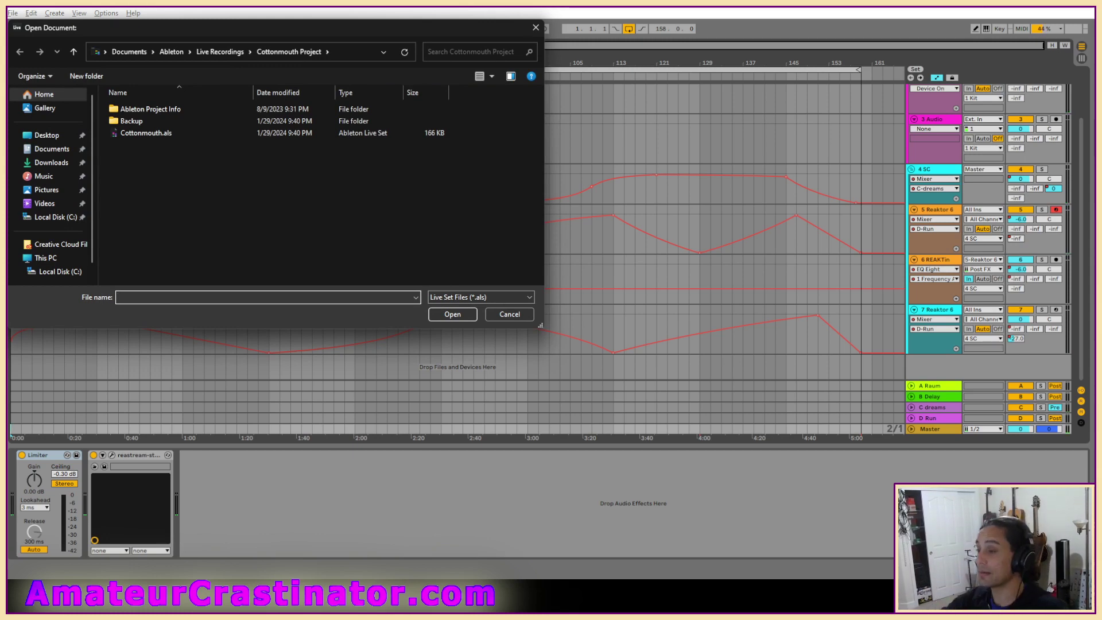
{"action": "left_click", "coordinate": [228, 52]}
{"action": "scroll", "coordinate": [329, 248], "scroll_direction": "down", "scroll_amount": 5}
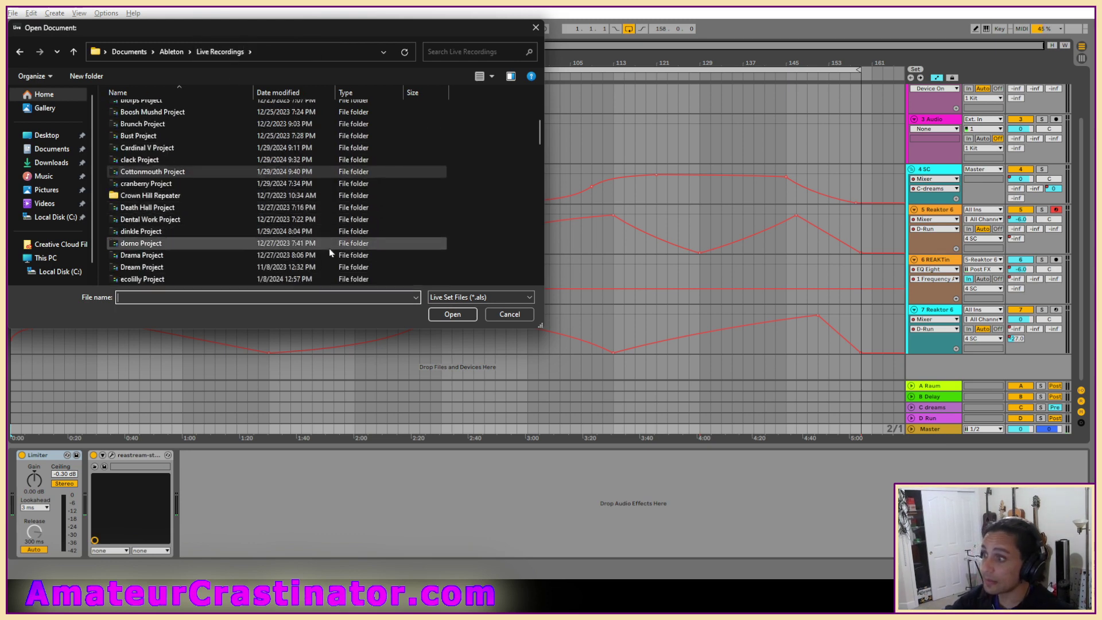
{"action": "scroll", "coordinate": [295, 234], "scroll_direction": "up", "scroll_amount": 1}
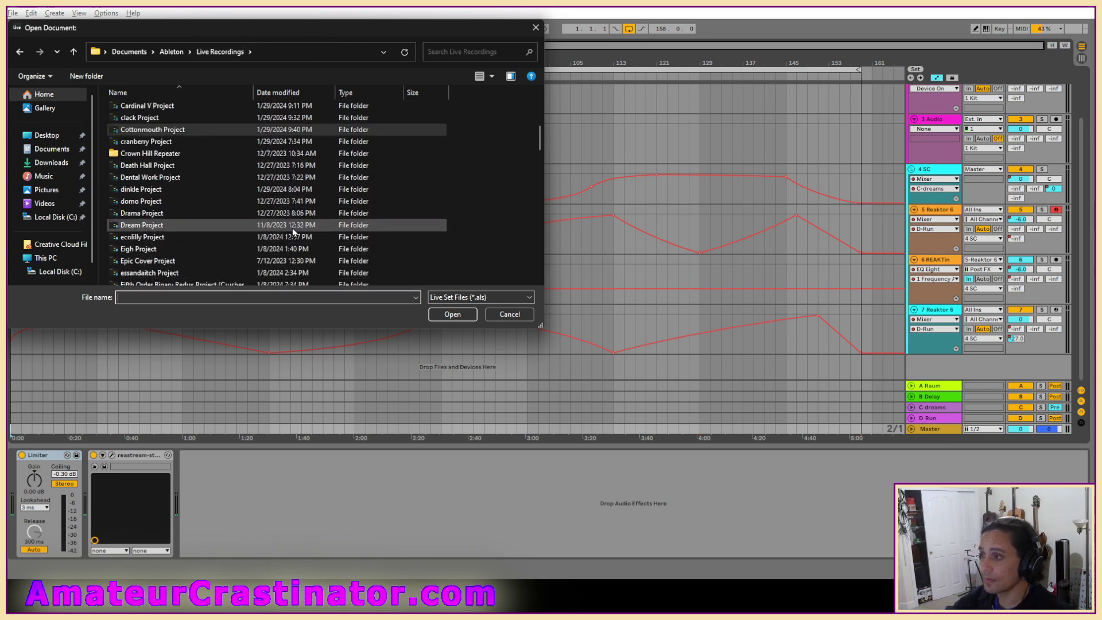
{"action": "double_click", "coordinate": [138, 141]}
{"action": "left_click", "coordinate": [138, 137]}
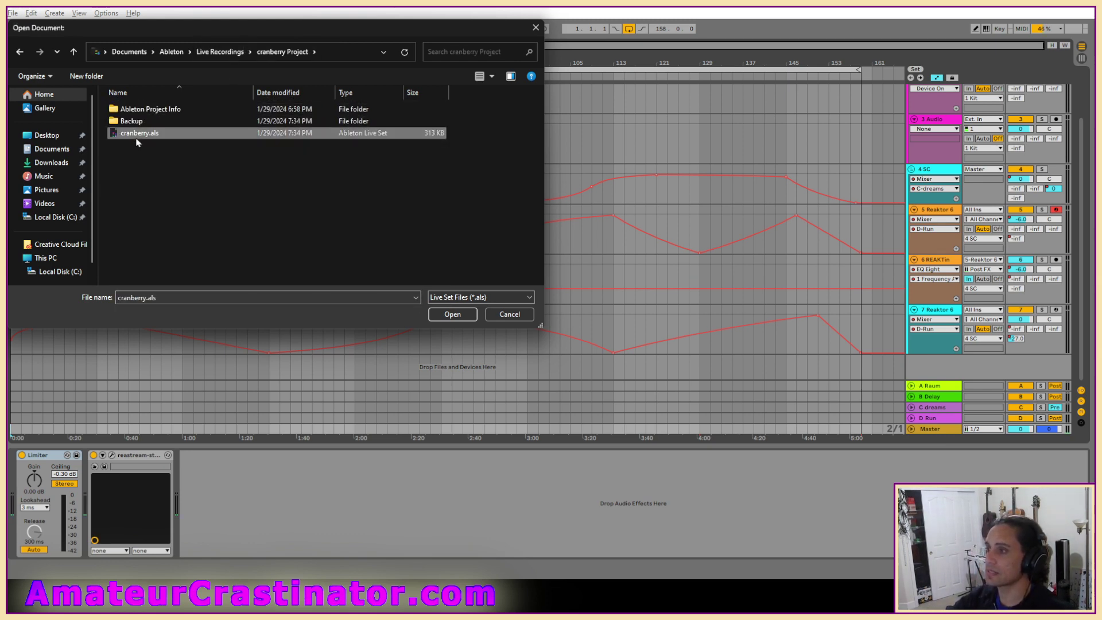
{"action": "double_click", "coordinate": [137, 135]}
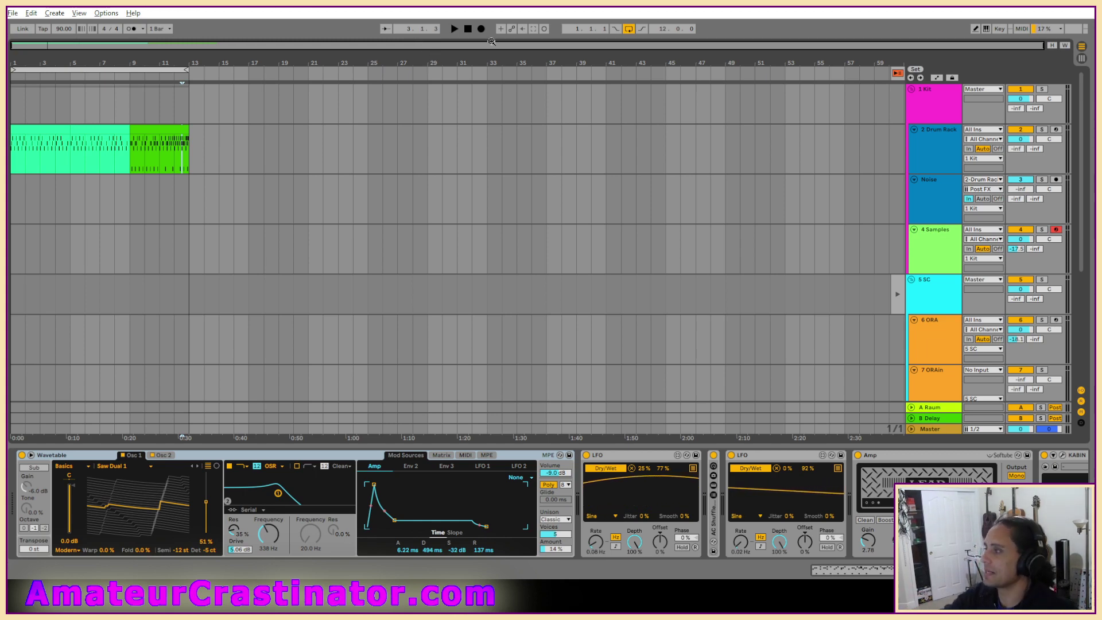
Play the cranberry set while looking over its tracks and the GM clip's notes, and stop playback.
{"action": "key", "text": "space"}
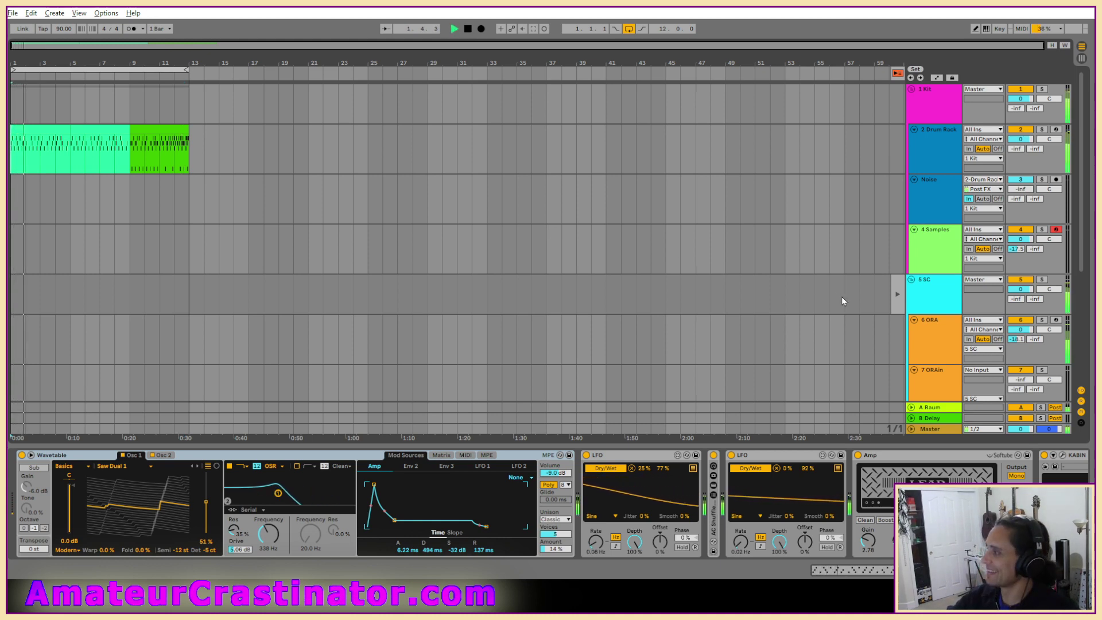
{"action": "scroll", "coordinate": [778, 288], "scroll_direction": "down", "scroll_amount": 2}
{"action": "scroll", "coordinate": [781, 284], "scroll_direction": "down", "scroll_amount": 5}
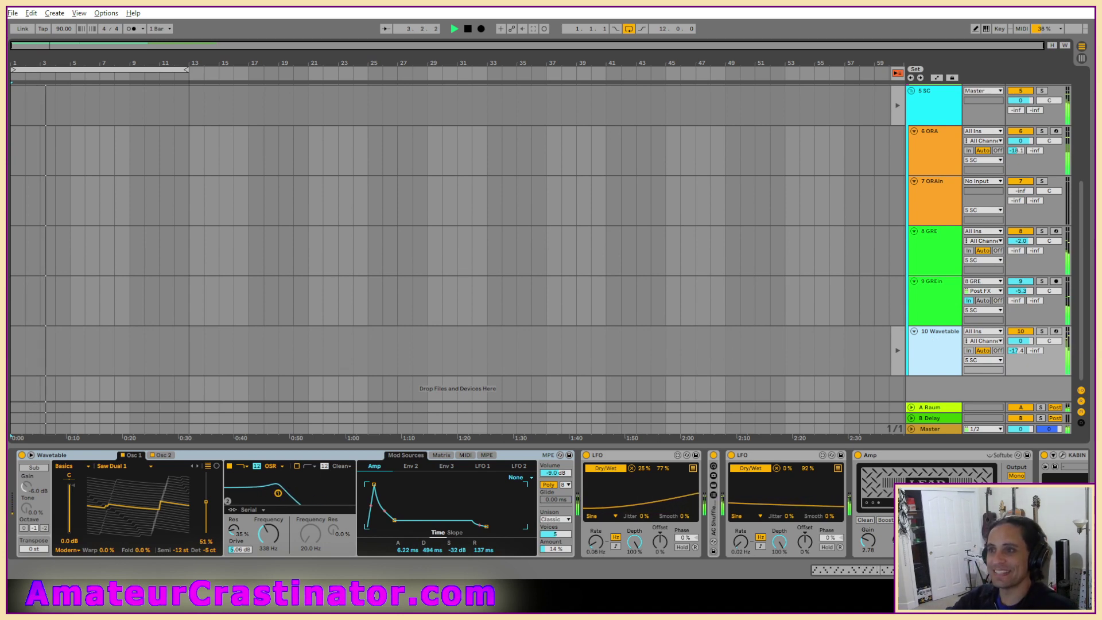
{"action": "key", "text": "shift+Tab"}
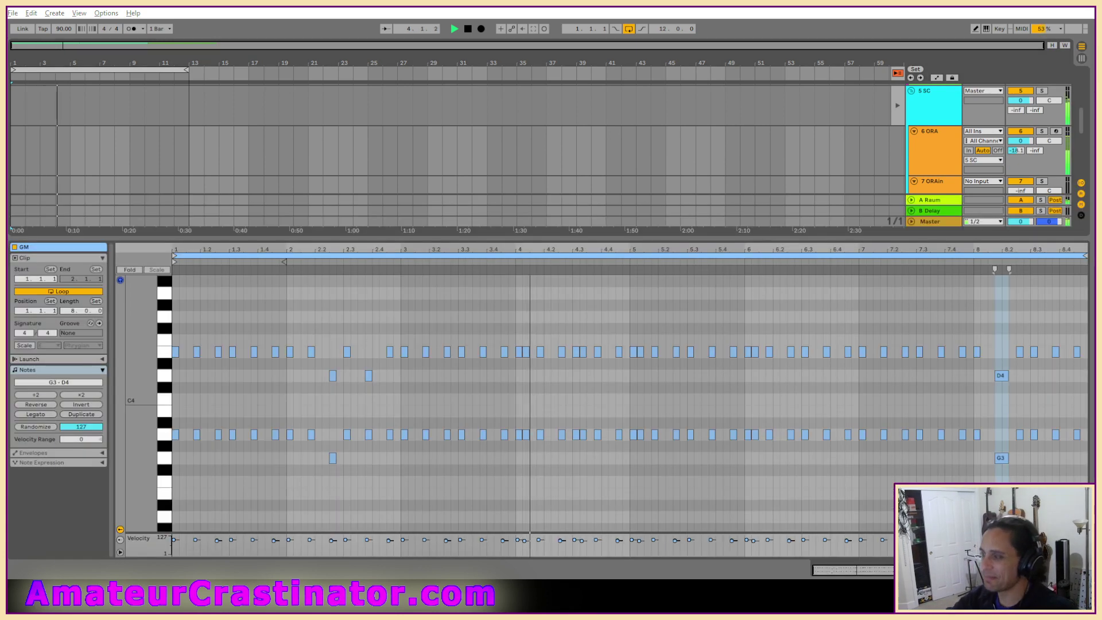
{"action": "key", "text": "shift+Tab"}
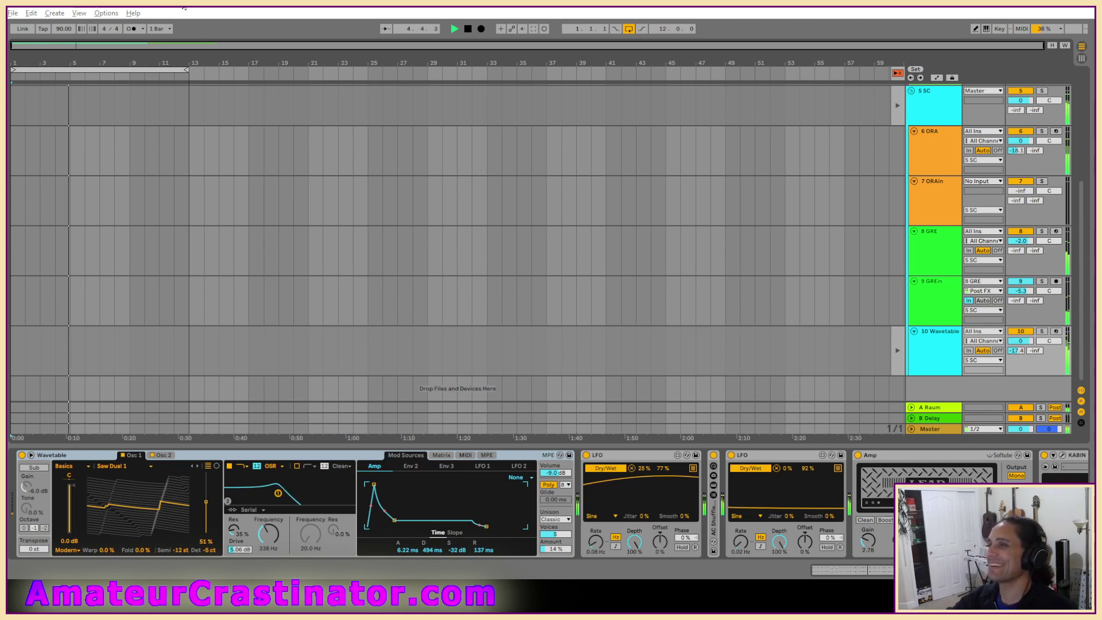
{"action": "scroll", "coordinate": [322, 180], "scroll_direction": "up", "scroll_amount": 5}
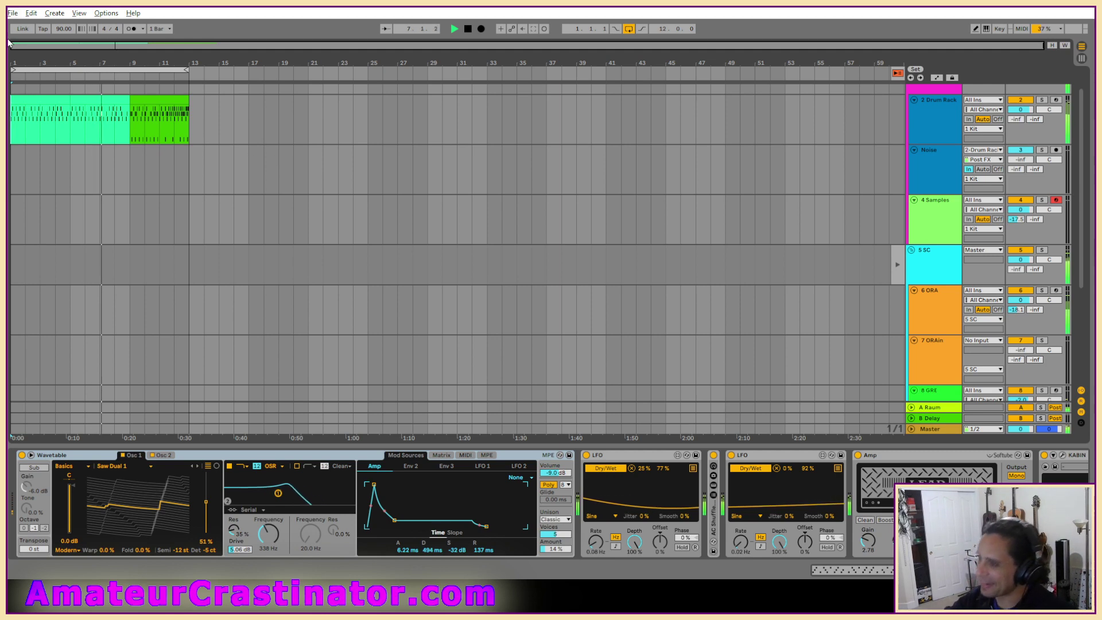
{"action": "key", "text": "space"}
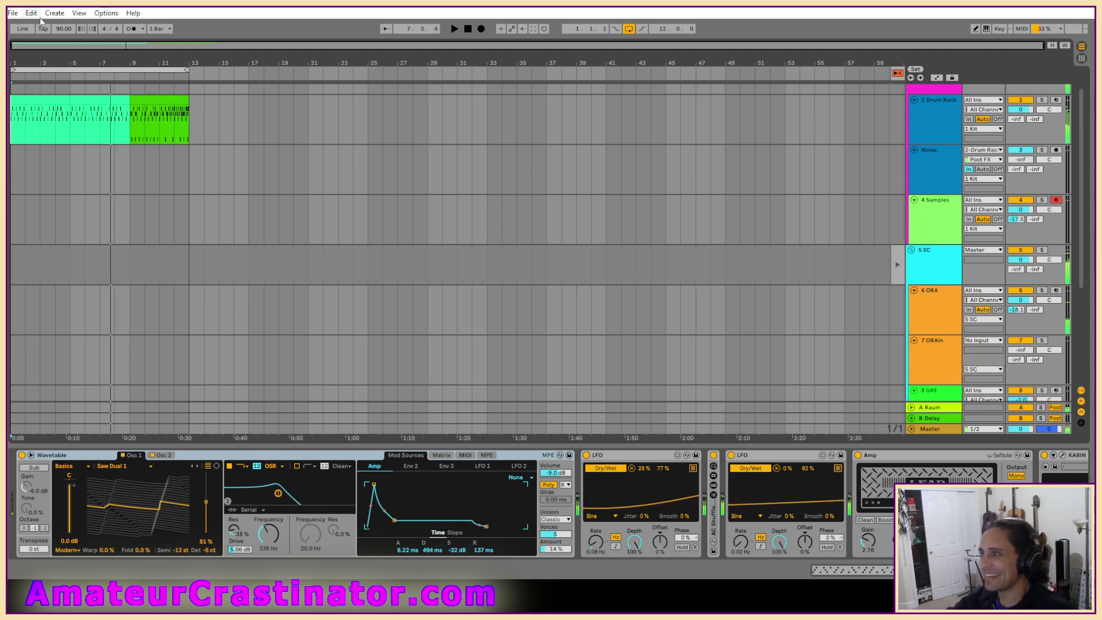
Open the Live Set in the domo Project folder under Live Recordings, saving the changes to cranberry.
{"action": "left_click", "coordinate": [14, 12]}
{"action": "left_click", "coordinate": [34, 36]}
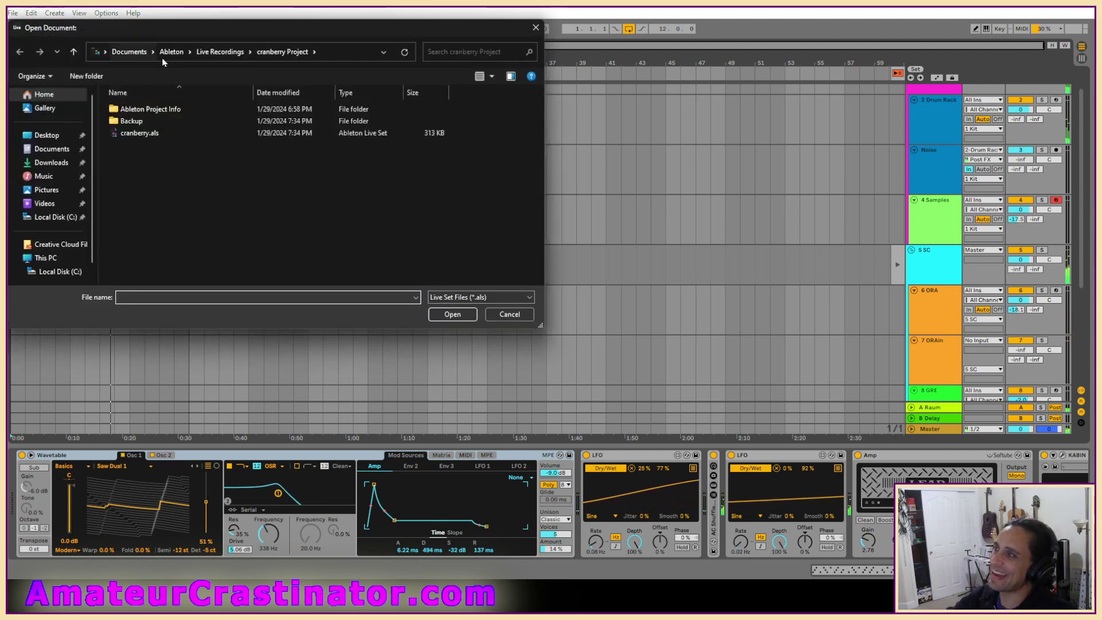
{"action": "left_click", "coordinate": [234, 56]}
{"action": "scroll", "coordinate": [190, 184], "scroll_direction": "down", "scroll_amount": 5}
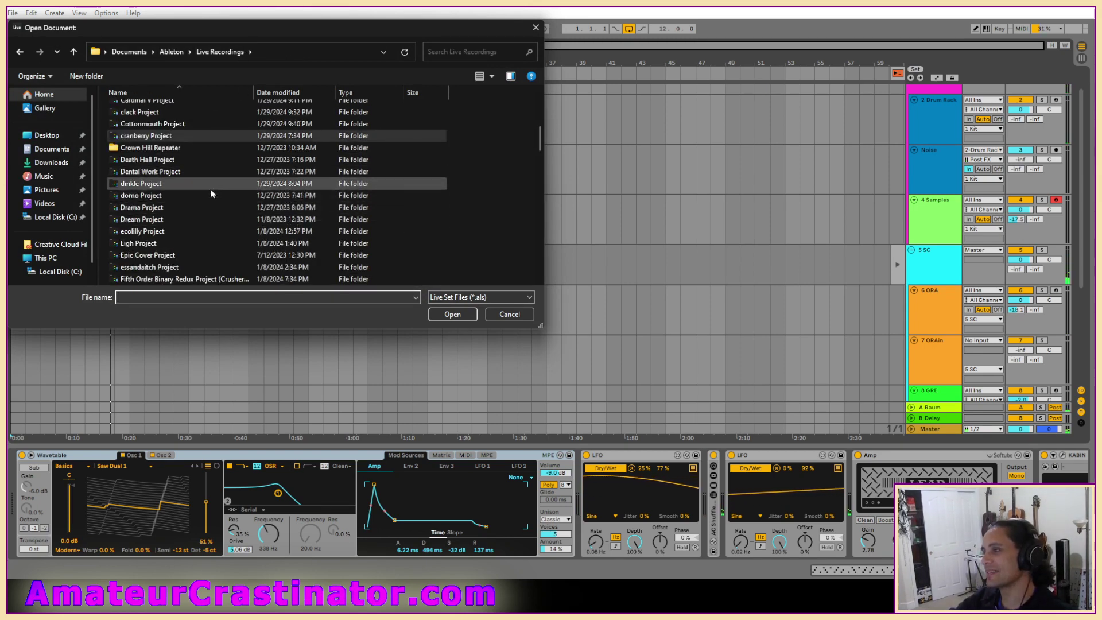
{"action": "double_click", "coordinate": [148, 196]}
{"action": "double_click", "coordinate": [134, 144]}
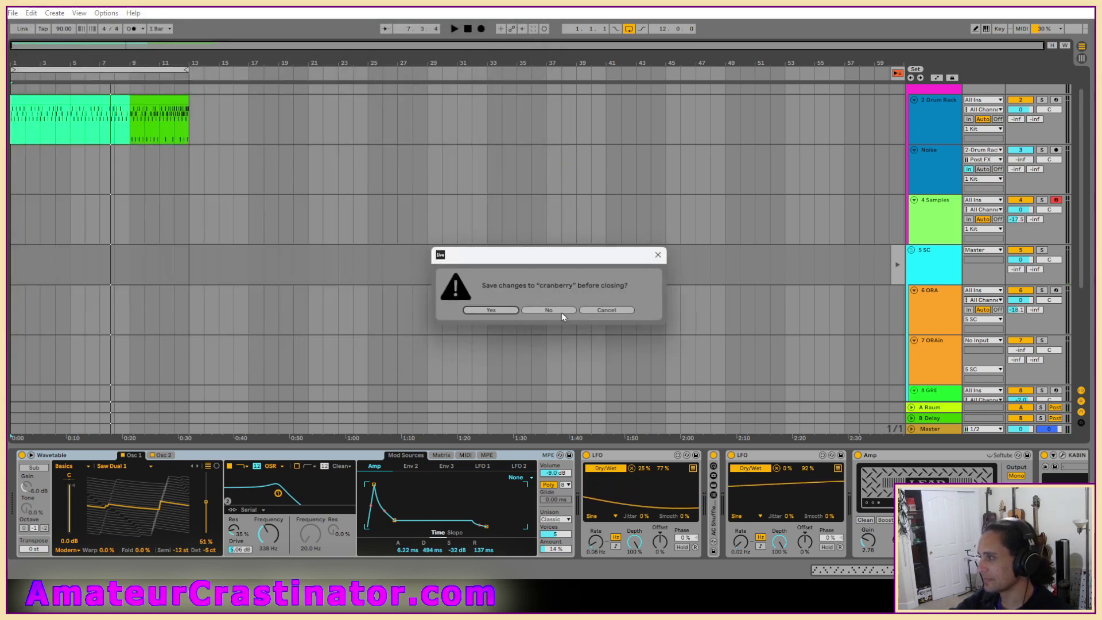
{"action": "left_click", "coordinate": [495, 311]}
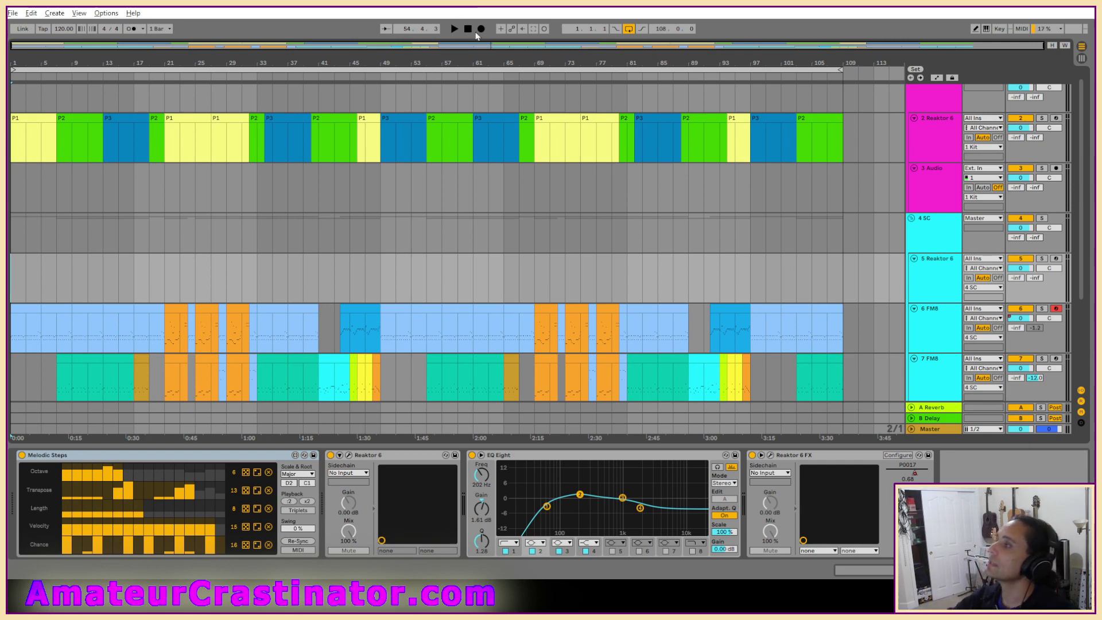
Play the domo arrangement from the beginning and look over its tracks.
{"action": "left_click", "coordinate": [480, 29]}
{"action": "left_click", "coordinate": [473, 31]}
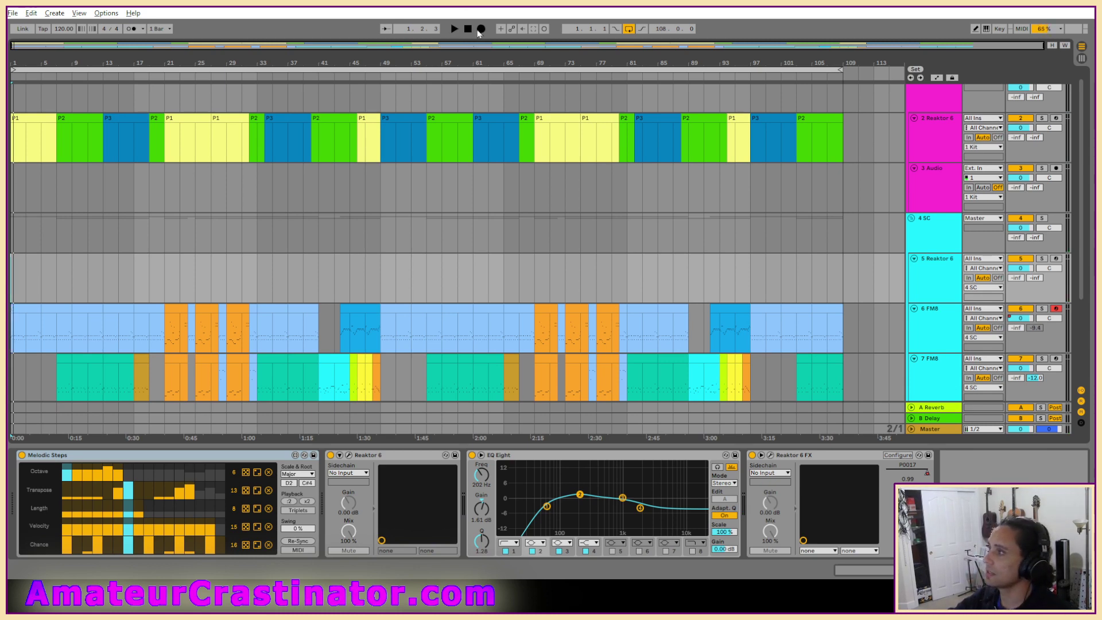
{"action": "key", "text": "space"}
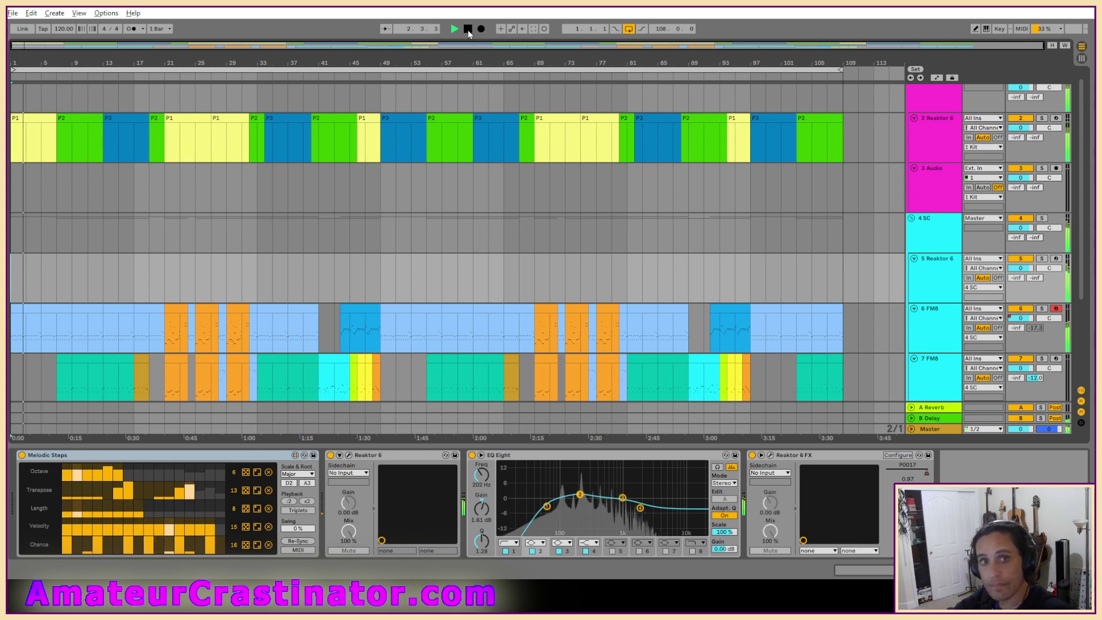
{"action": "scroll", "coordinate": [642, 256], "scroll_direction": "down", "scroll_amount": 4}
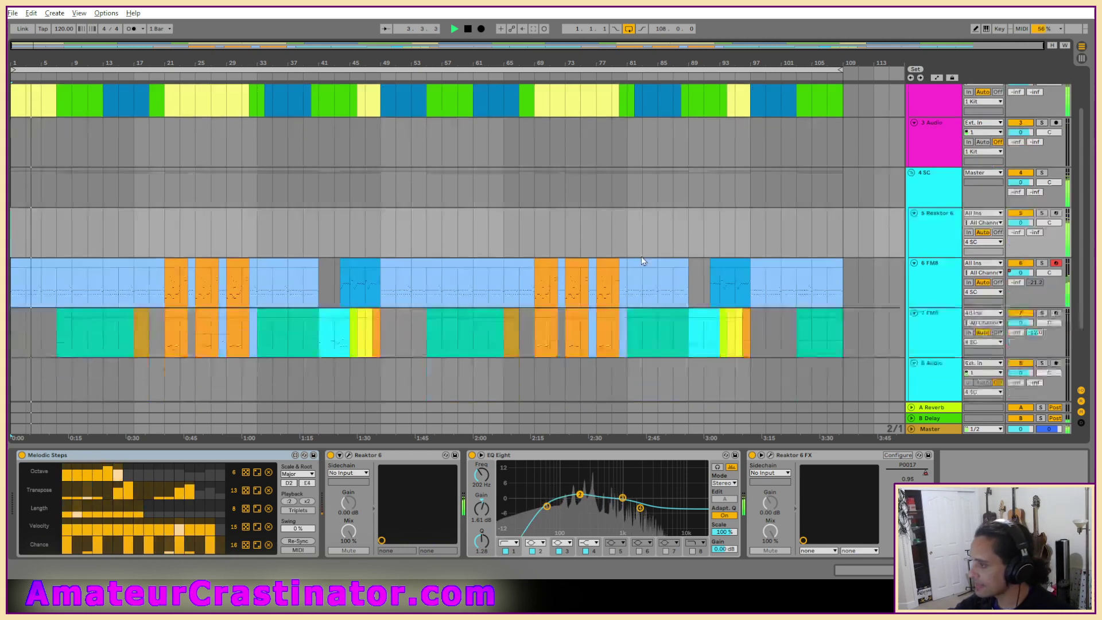
{"action": "scroll", "coordinate": [575, 284], "scroll_direction": "up", "scroll_amount": 3}
{"action": "scroll", "coordinate": [568, 285], "scroll_direction": "up", "scroll_amount": 1}
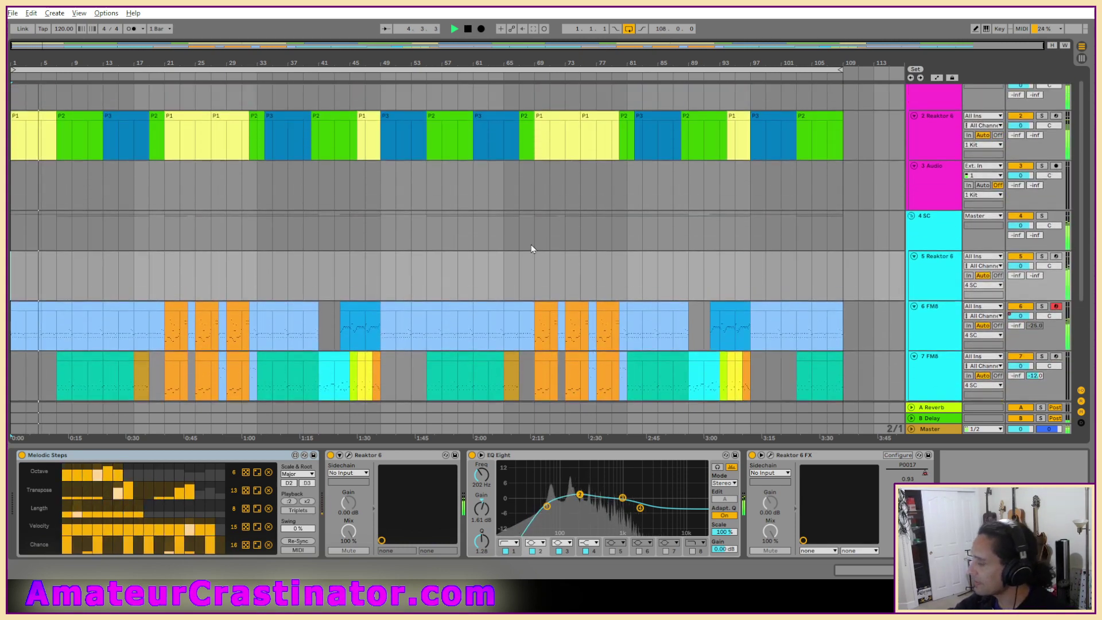
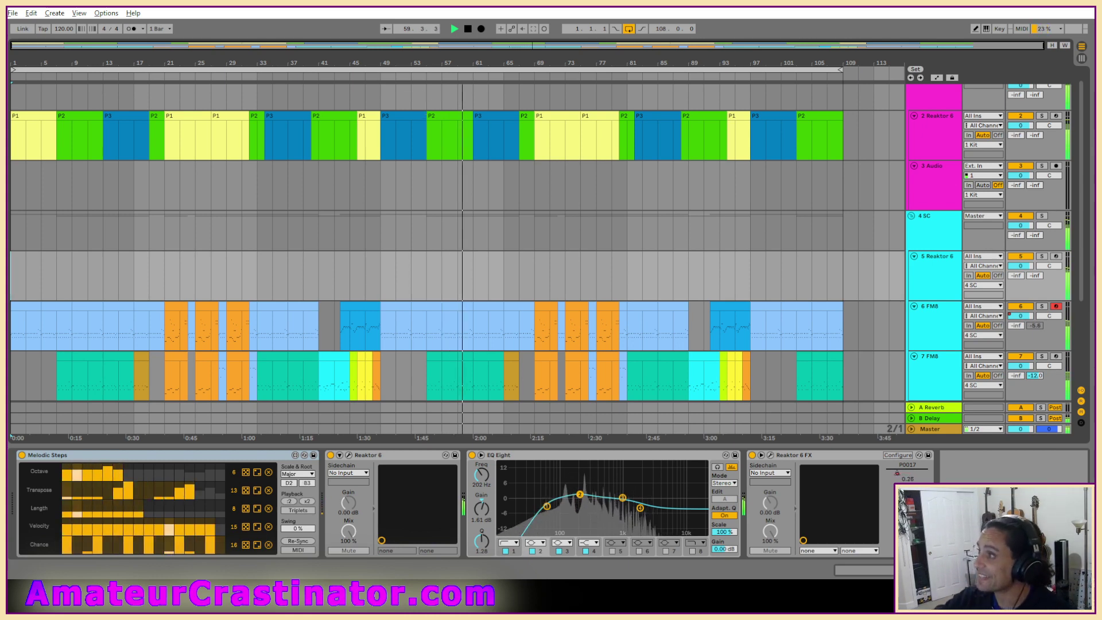
Open the Live Set in the ecolilly Project folder under Live Recordings.
{"action": "left_click", "coordinate": [13, 13]}
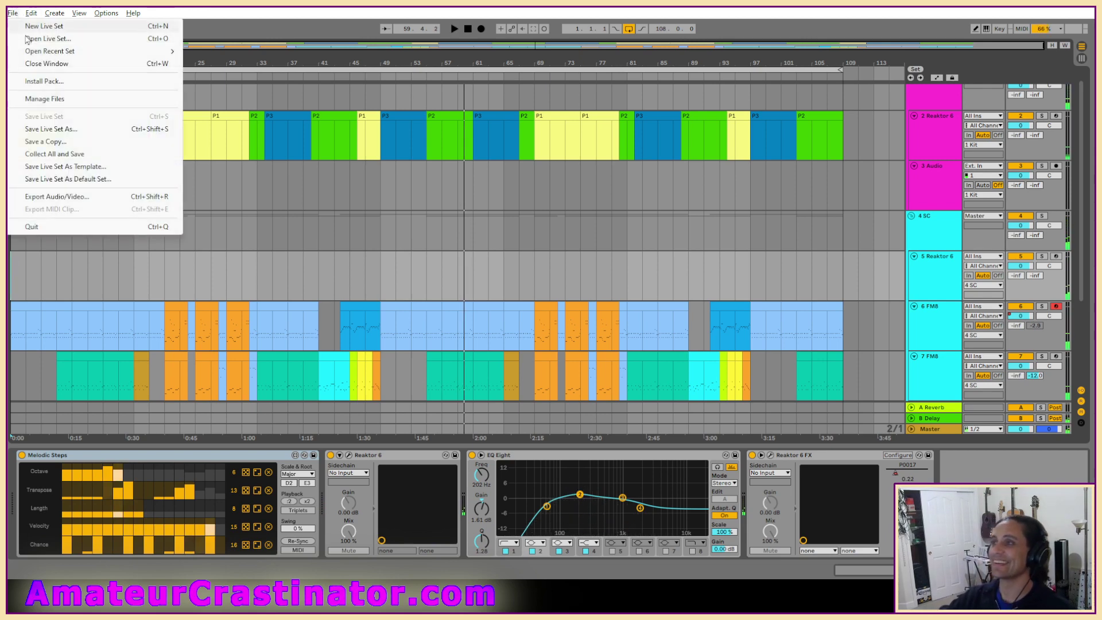
{"action": "left_click", "coordinate": [46, 39]}
{"action": "left_click", "coordinate": [220, 52]}
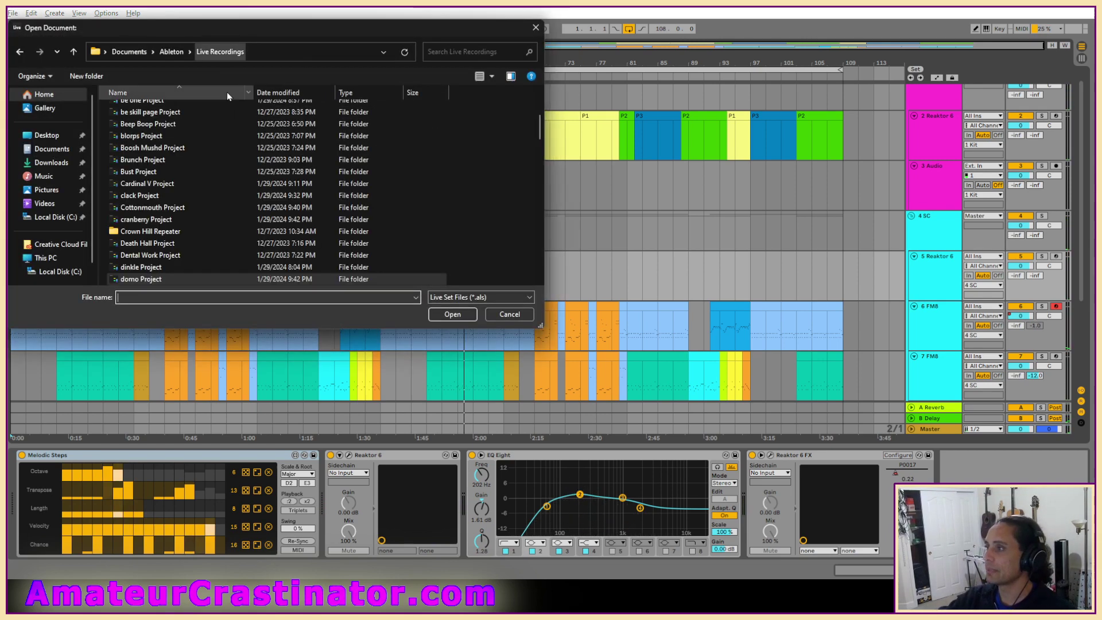
{"action": "scroll", "coordinate": [243, 252], "scroll_direction": "down", "scroll_amount": 5}
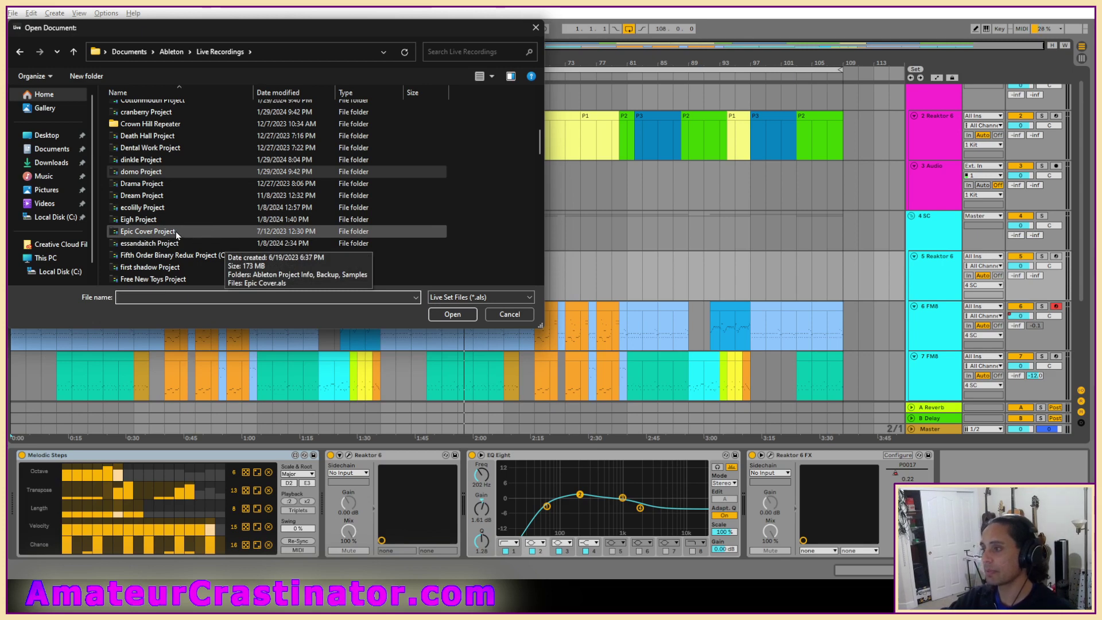
{"action": "left_click", "coordinate": [147, 210]}
{"action": "double_click", "coordinate": [146, 210]}
{"action": "double_click", "coordinate": [129, 144]}
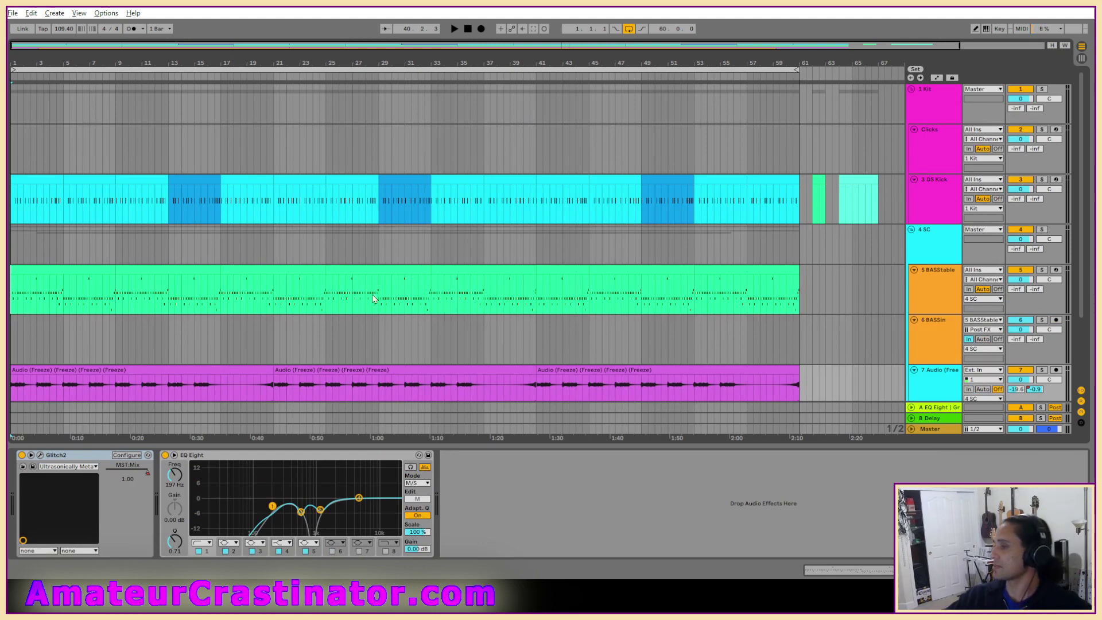
Look over the ecolilly tracks, play the arrangement briefly from the beginning and stop playback.
{"action": "scroll", "coordinate": [451, 222], "scroll_direction": "down", "scroll_amount": 3}
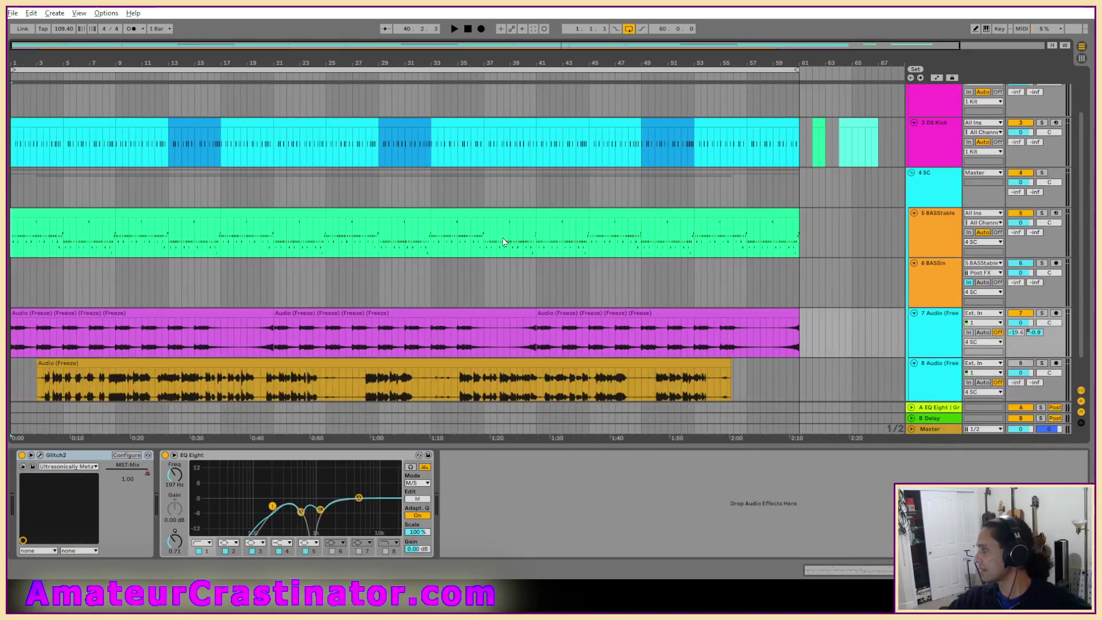
{"action": "left_click", "coordinate": [454, 29]}
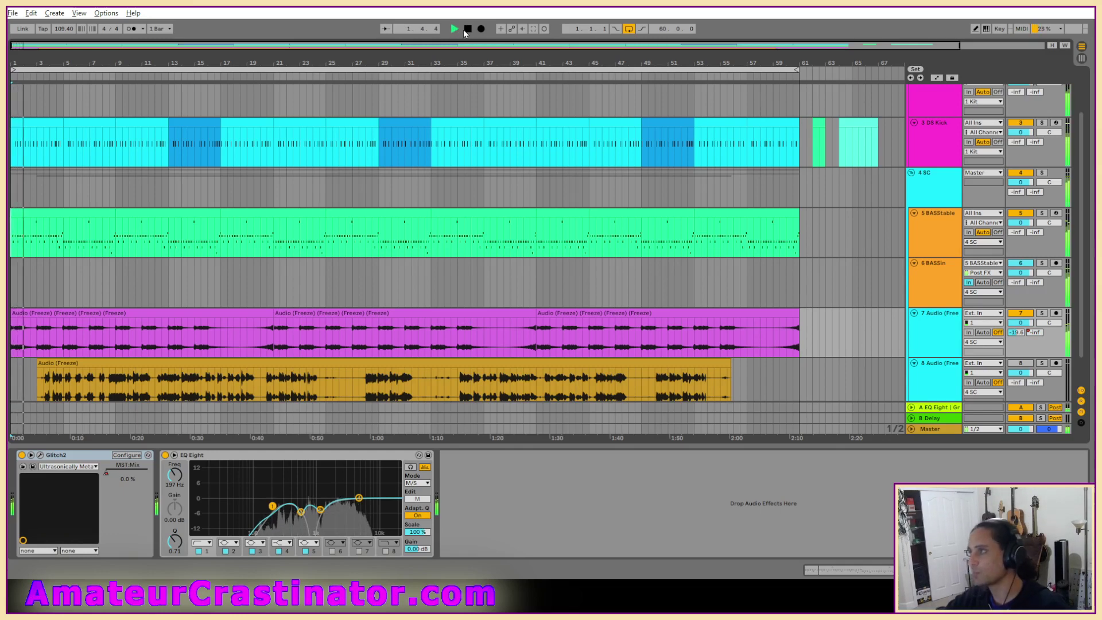
{"action": "left_click", "coordinate": [468, 29]}
Open the Live Set in the essandaitch Project folder under Live Recordings and start playback.
{"action": "left_click", "coordinate": [13, 13]}
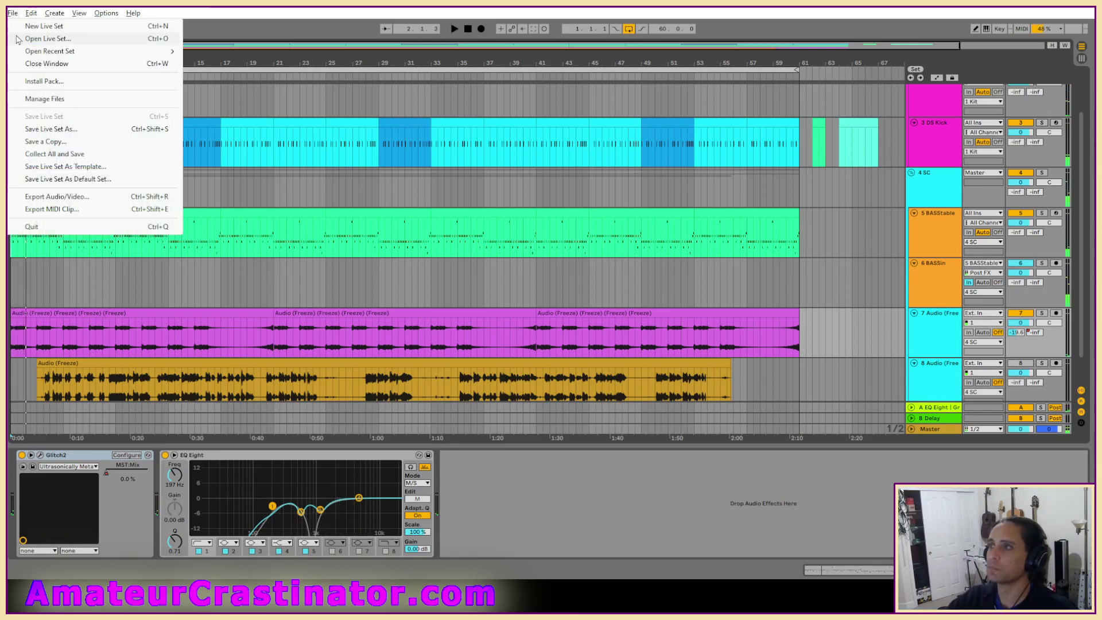
{"action": "left_click", "coordinate": [35, 38]}
{"action": "left_click", "coordinate": [220, 52]}
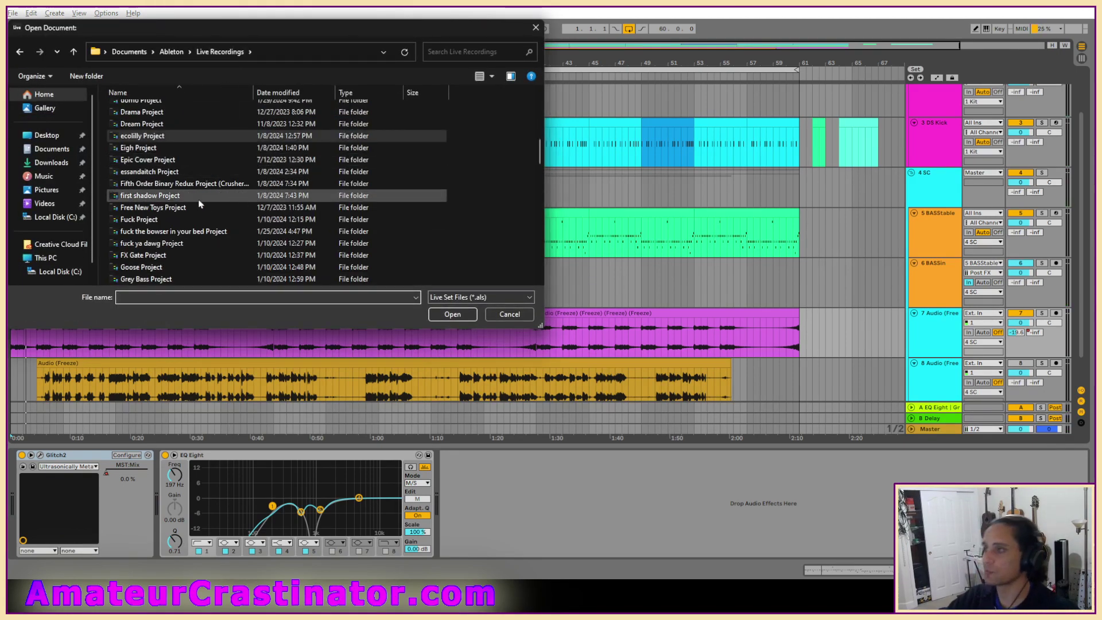
{"action": "double_click", "coordinate": [140, 172]}
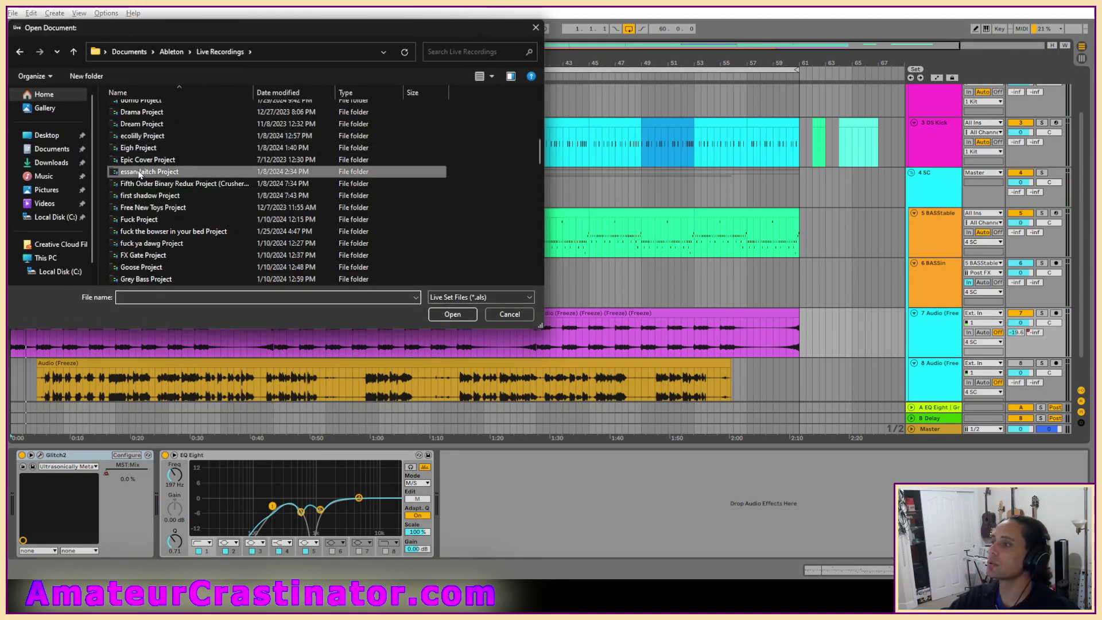
{"action": "double_click", "coordinate": [135, 135]}
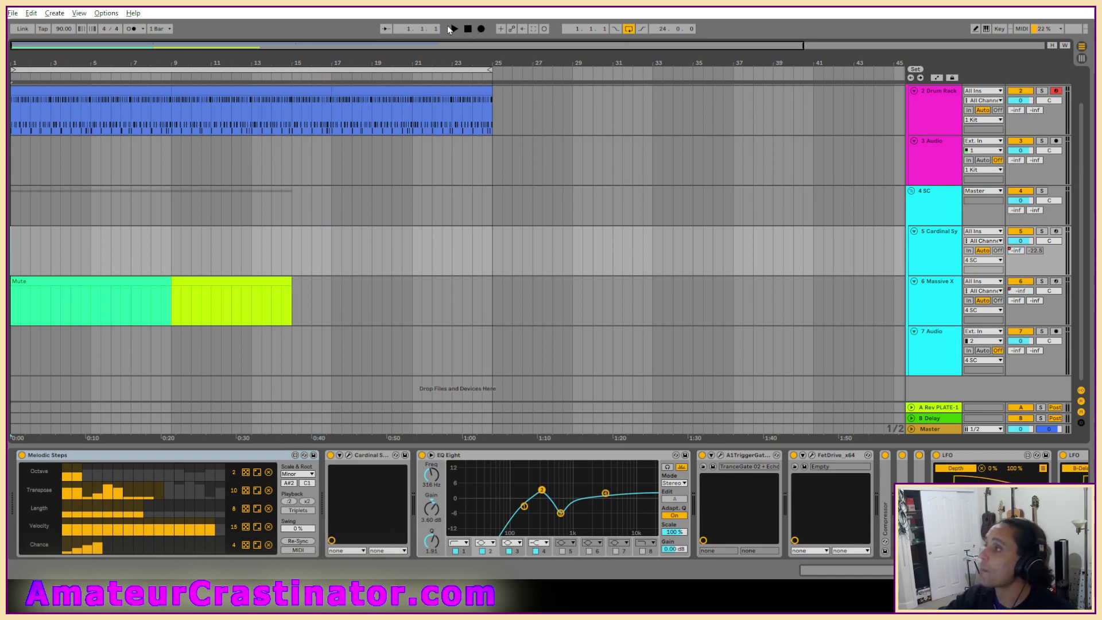
{"action": "left_click", "coordinate": [453, 29]}
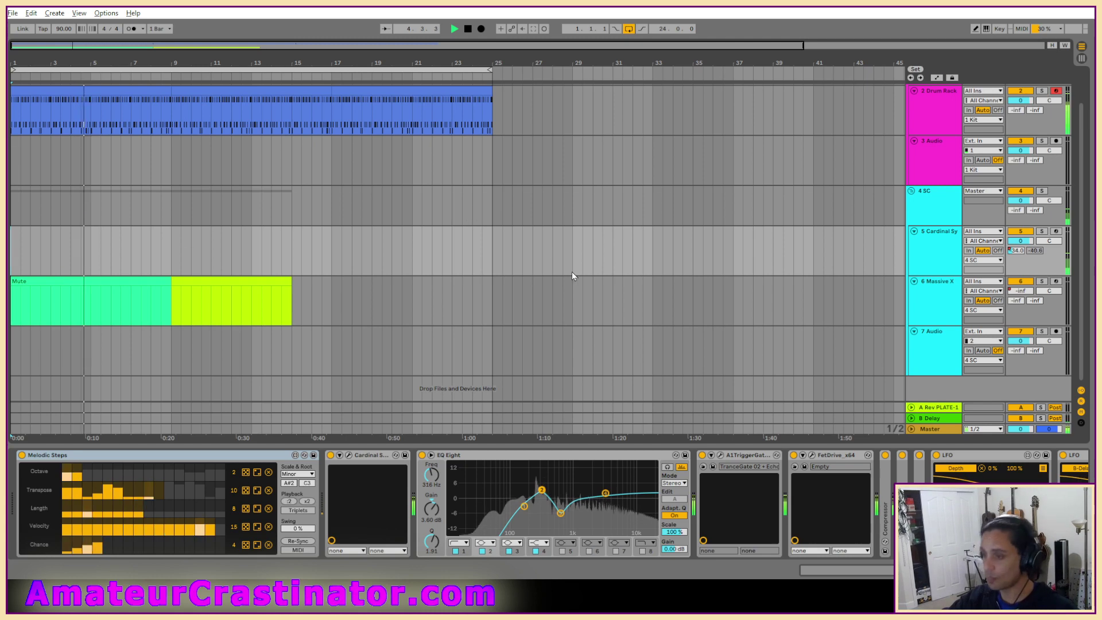
Look over the track automation in the arrangement and inspect the Cardinal Synth patch in its plug-in window.
{"action": "key", "text": "a"}
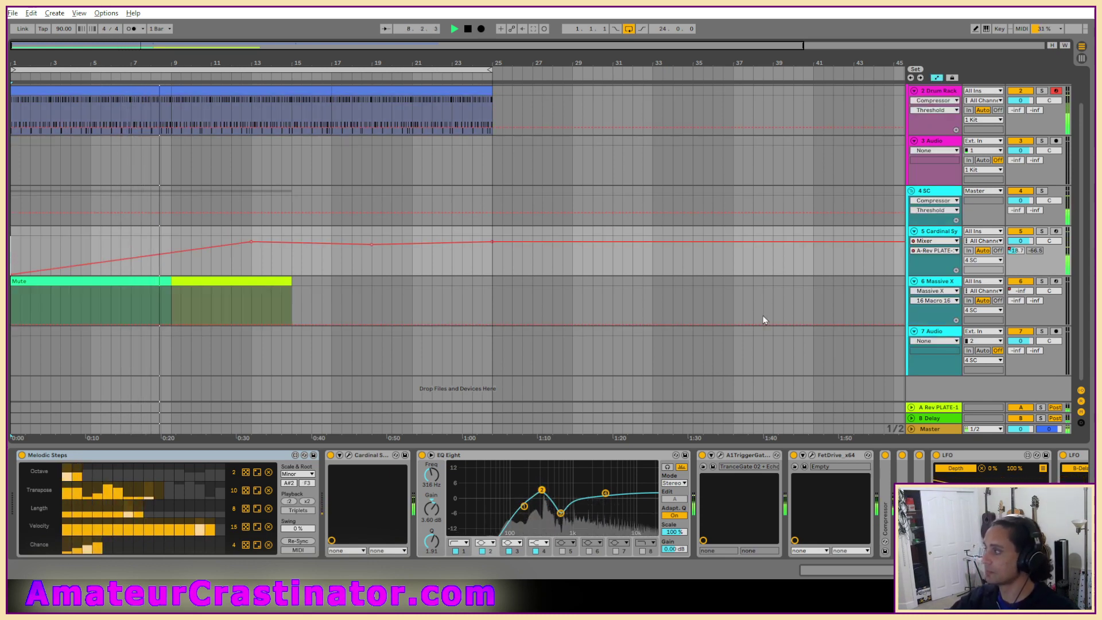
{"action": "key", "text": "a"}
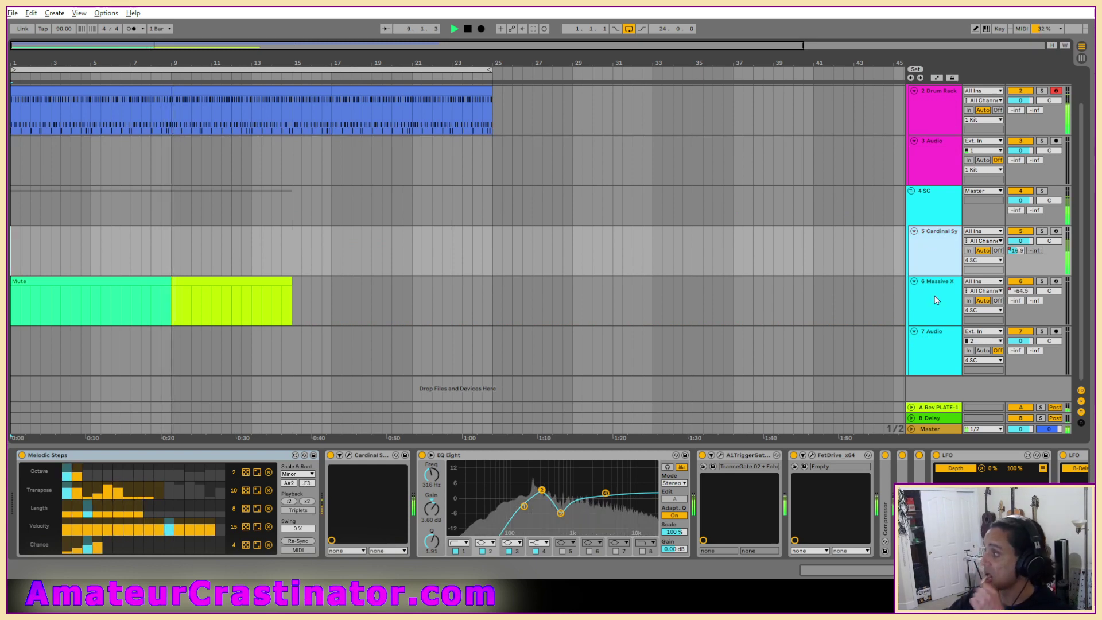
{"action": "left_click", "coordinate": [350, 455]}
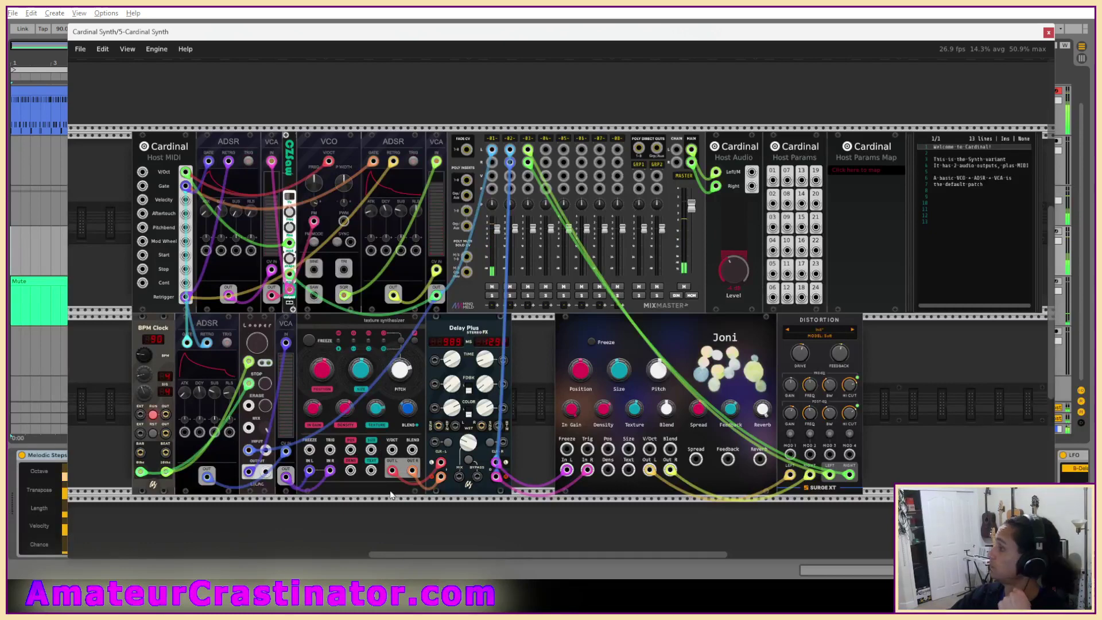
{"action": "left_click", "coordinate": [1047, 34]}
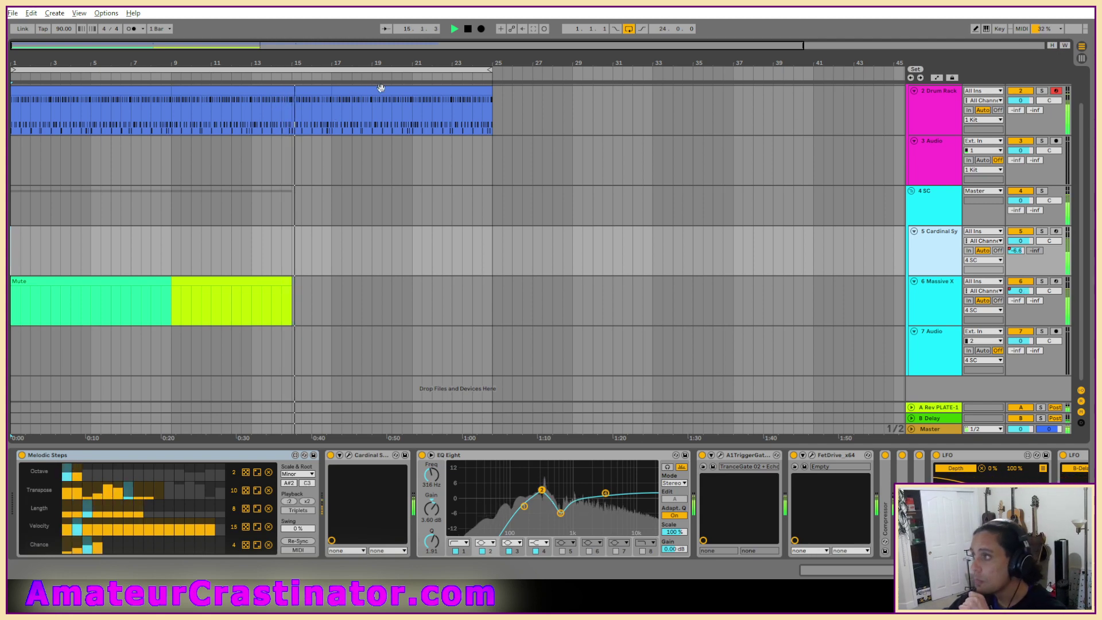
Duplicate the last four bars of the Drum Rack part to bar 25 and colour the copy green.
{"action": "left_click", "coordinate": [411, 91]}
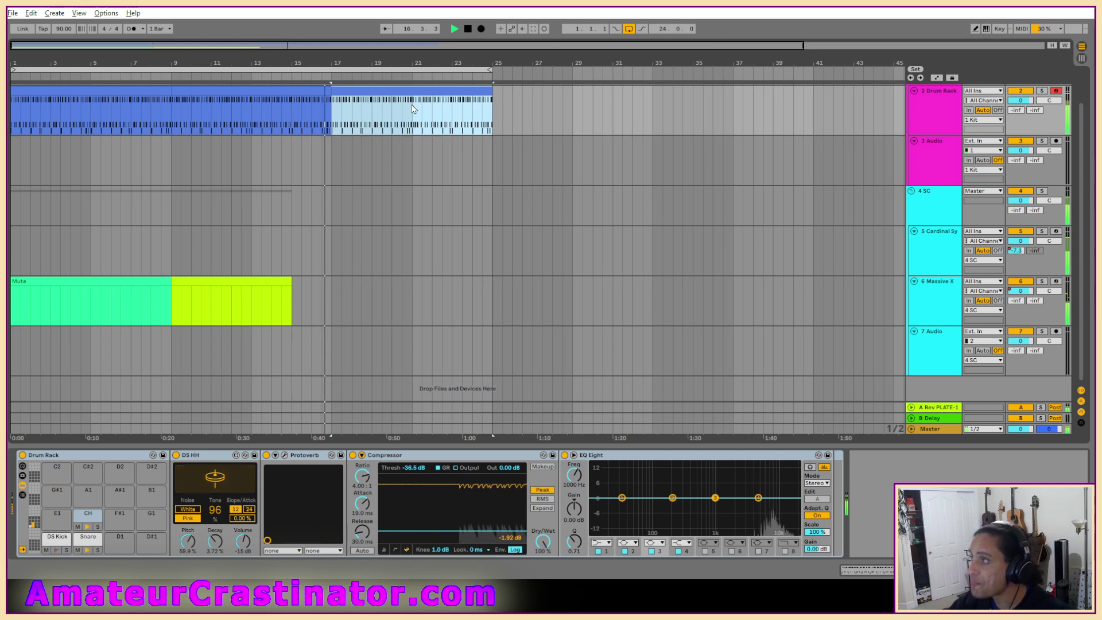
{"action": "left_click_drag", "start_coordinate": [412, 110], "coordinate": [494, 105]}
{"action": "key", "text": "ctrl+d"}
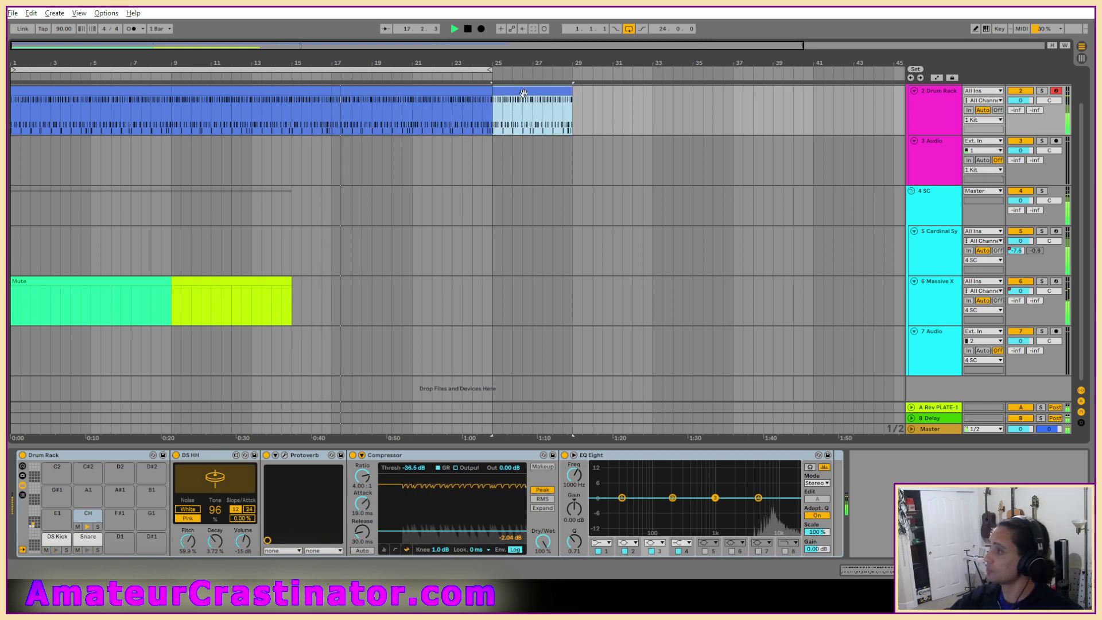
{"action": "right_click", "coordinate": [523, 93]}
{"action": "left_click", "coordinate": [577, 282]}
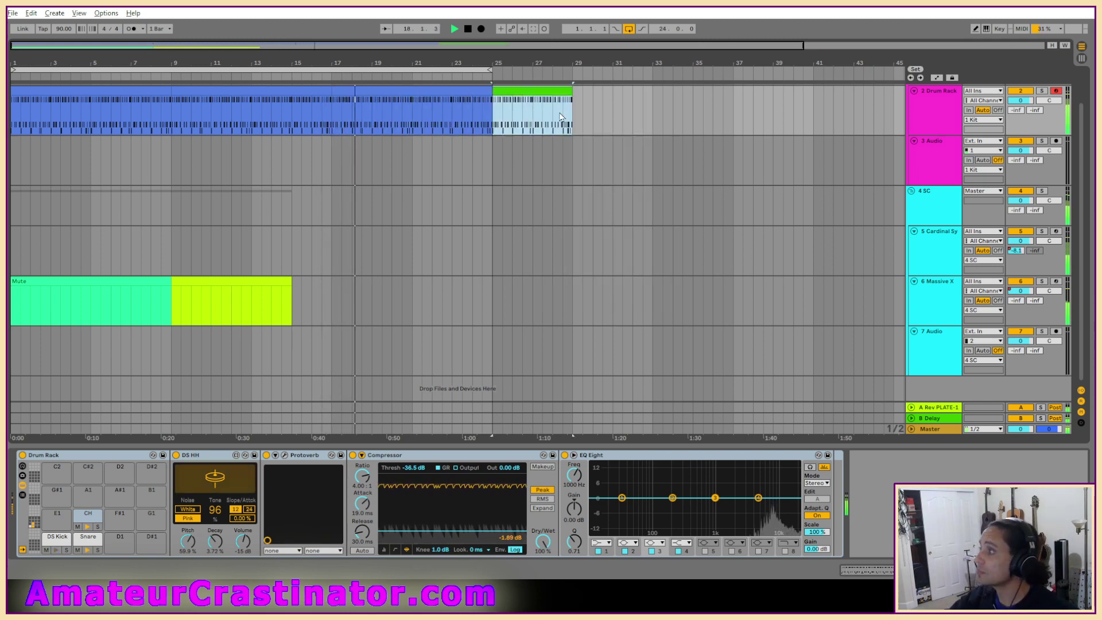
Remove all closed hi-hat and kick notes from the green drum clip, keeping the snare pattern.
{"action": "double_click", "coordinate": [561, 117]}
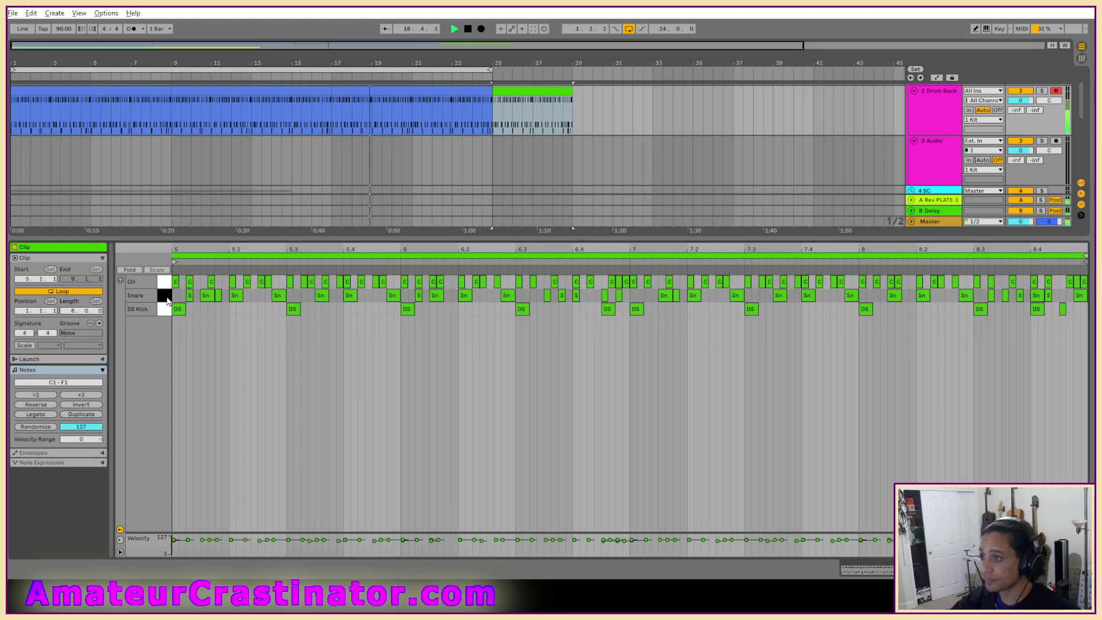
{"action": "key", "text": "Delete"}
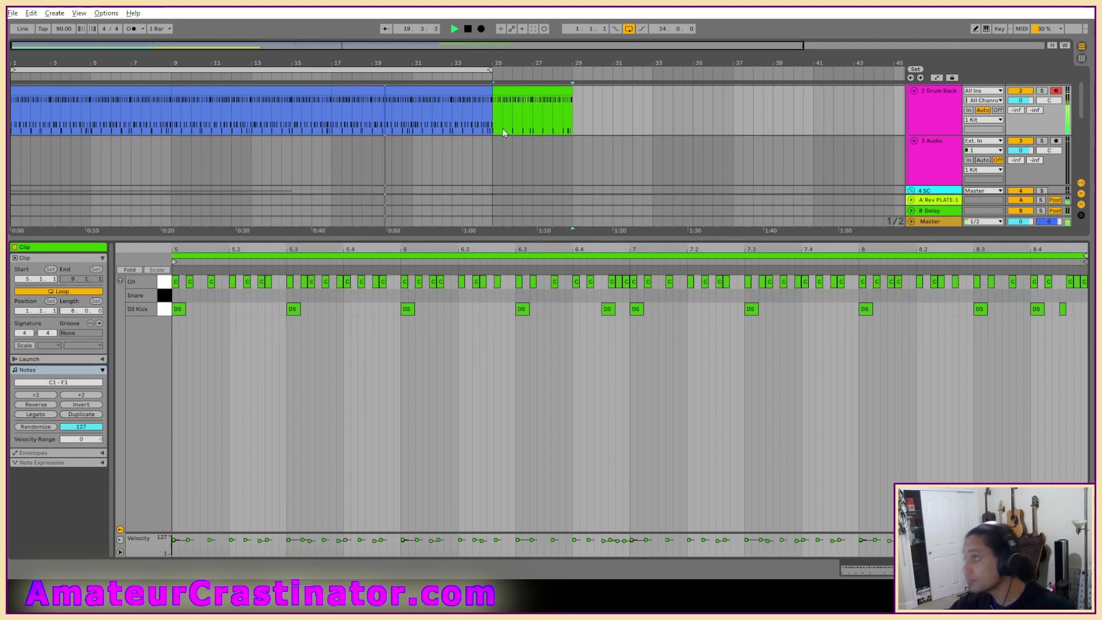
{"action": "key", "text": "ctrl+z"}
{"action": "left_click", "coordinate": [169, 281]}
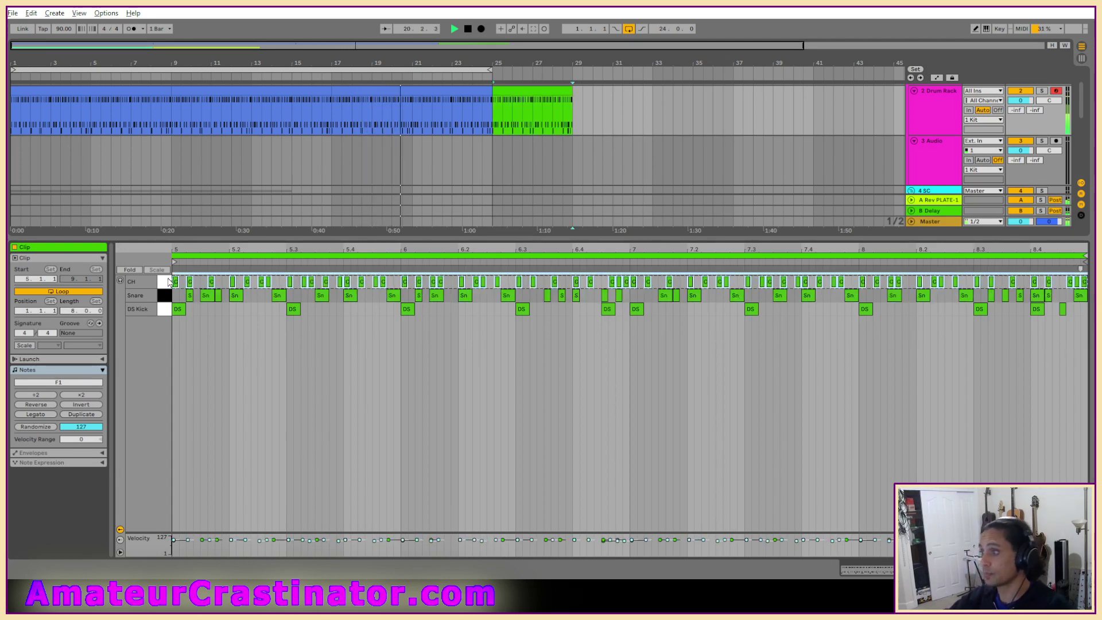
{"action": "key", "text": "Delete"}
{"action": "left_click", "coordinate": [164, 308]}
{"action": "key", "text": "Delete"}
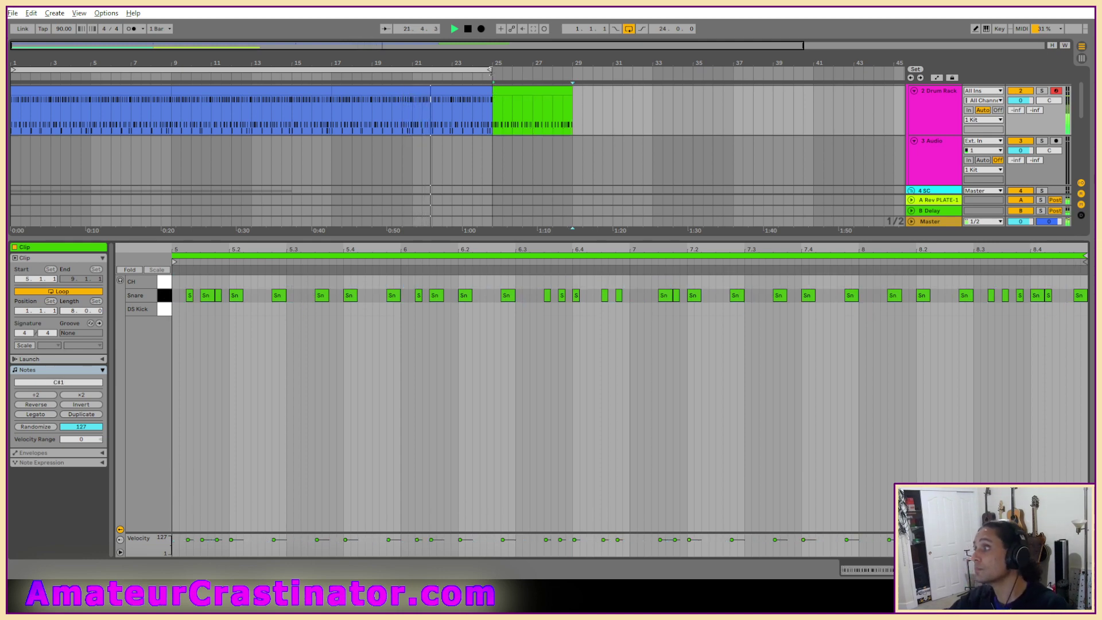
Extend the arrangement loop to bar 29 and undo the deletion of the kick notes.
{"action": "left_click_drag", "start_coordinate": [491, 71], "coordinate": [569, 72]}
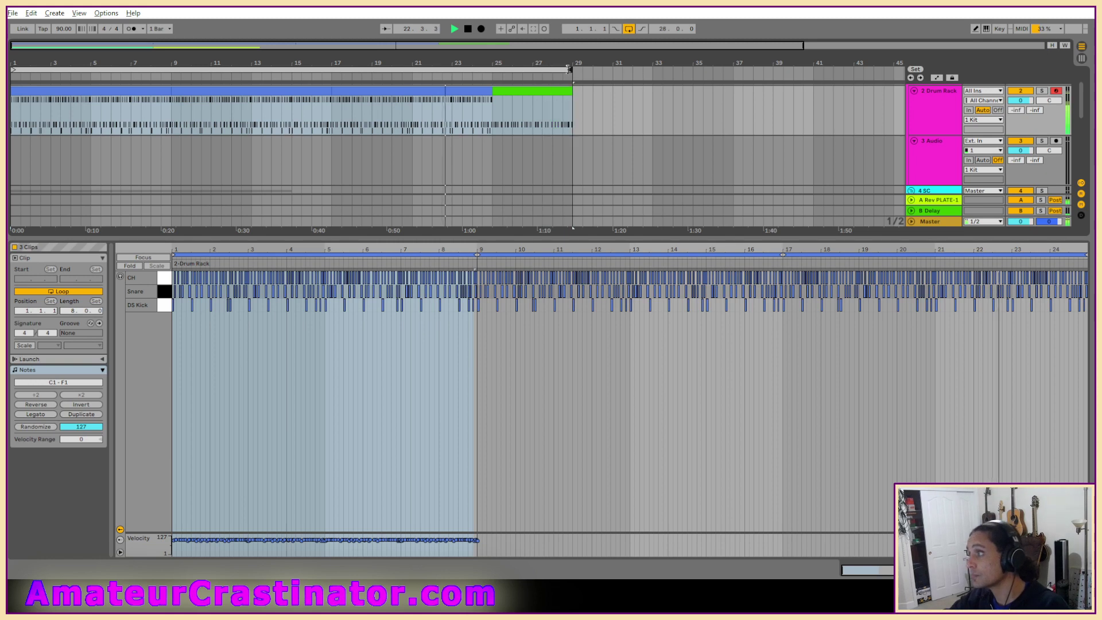
{"action": "left_click", "coordinate": [565, 91], "text": "shift"}
{"action": "key", "text": "ctrl+z"}
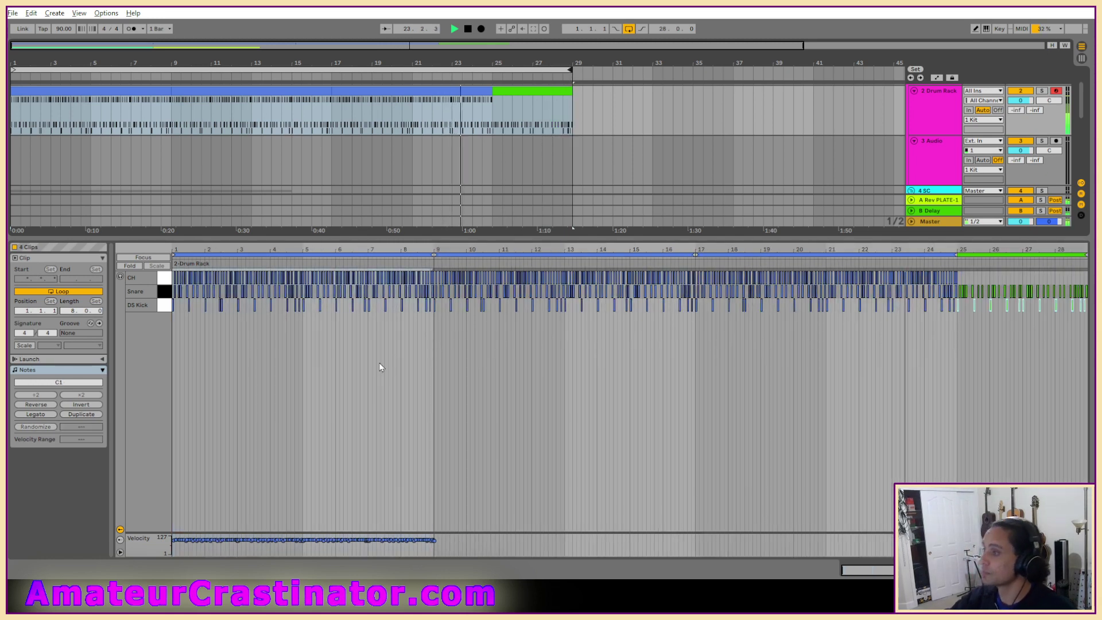
Delete the green clip's kick notes before beat 8.3 and add another kick near the clip's end.
{"action": "left_click", "coordinate": [515, 98]}
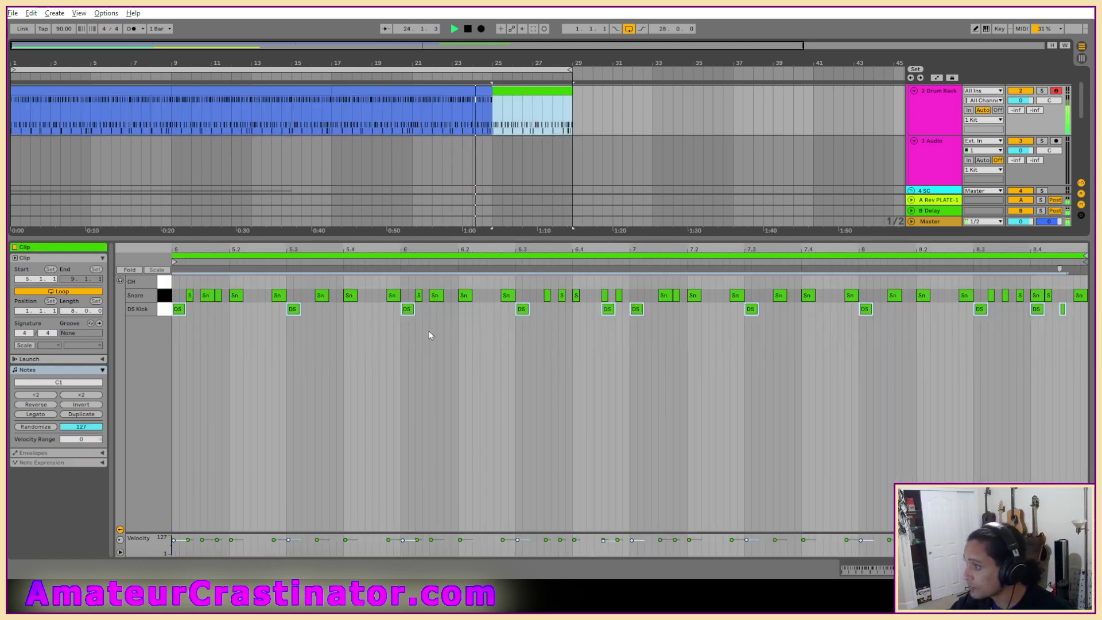
{"action": "left_click_drag", "start_coordinate": [178, 330], "coordinate": [908, 310]}
{"action": "key", "text": "Delete"}
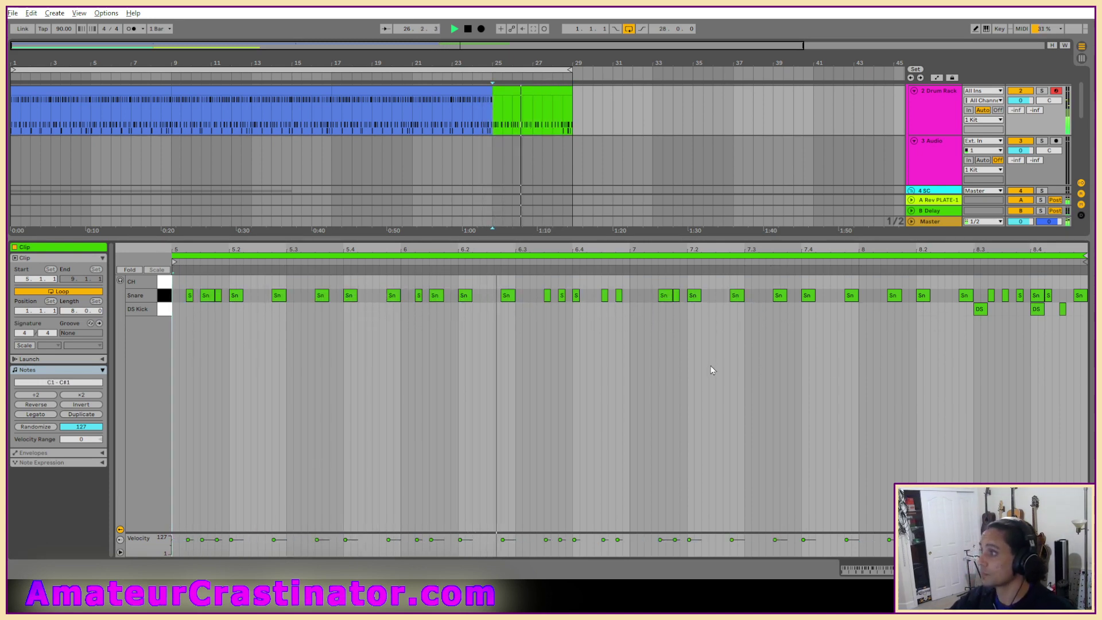
{"action": "double_click", "coordinate": [1078, 310]}
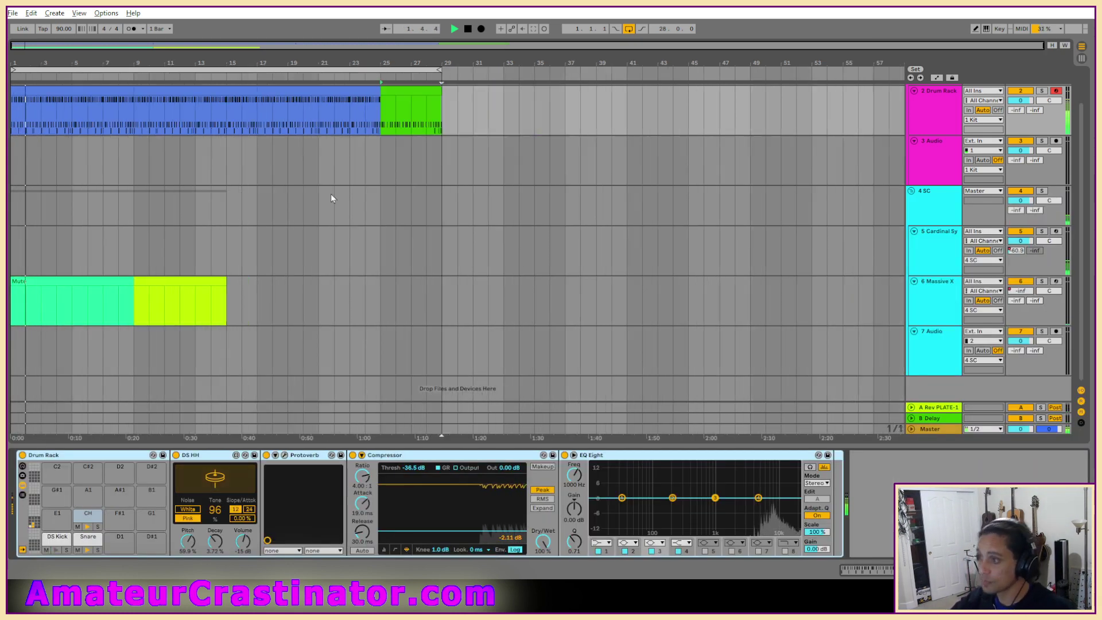
Copy the eight-bar blue drum clip at bar 17 to bar 29, right after the green clip.
{"action": "left_click", "coordinate": [303, 91]}
{"action": "key", "text": "Delete"}
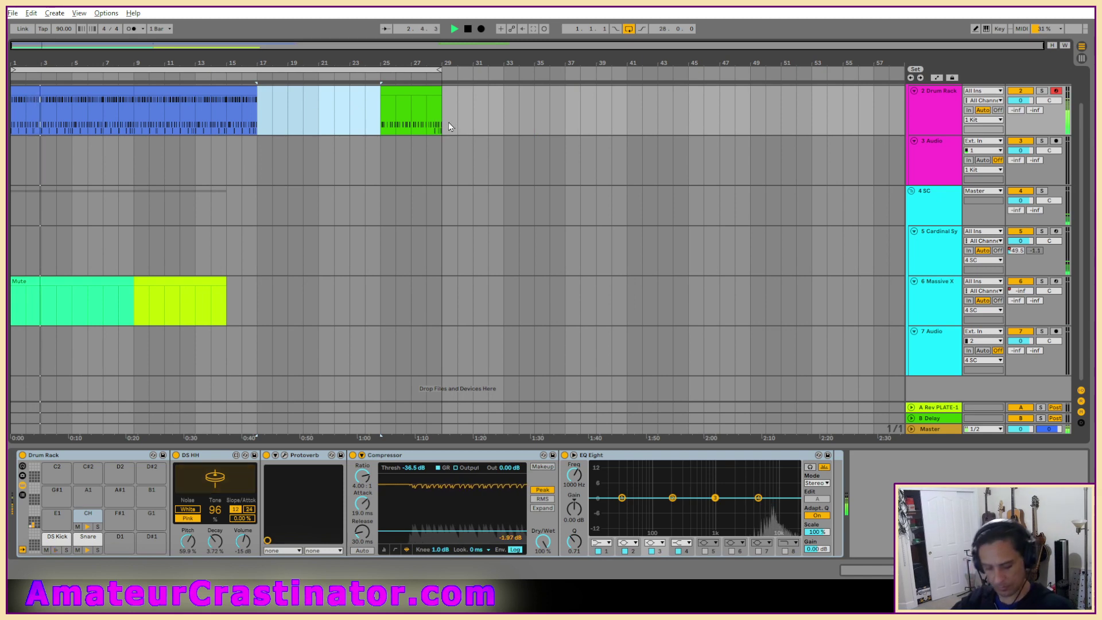
{"action": "key", "text": "ctrl+z"}
{"action": "left_click", "coordinate": [445, 122]}
{"action": "key", "text": "ctrl+v"}
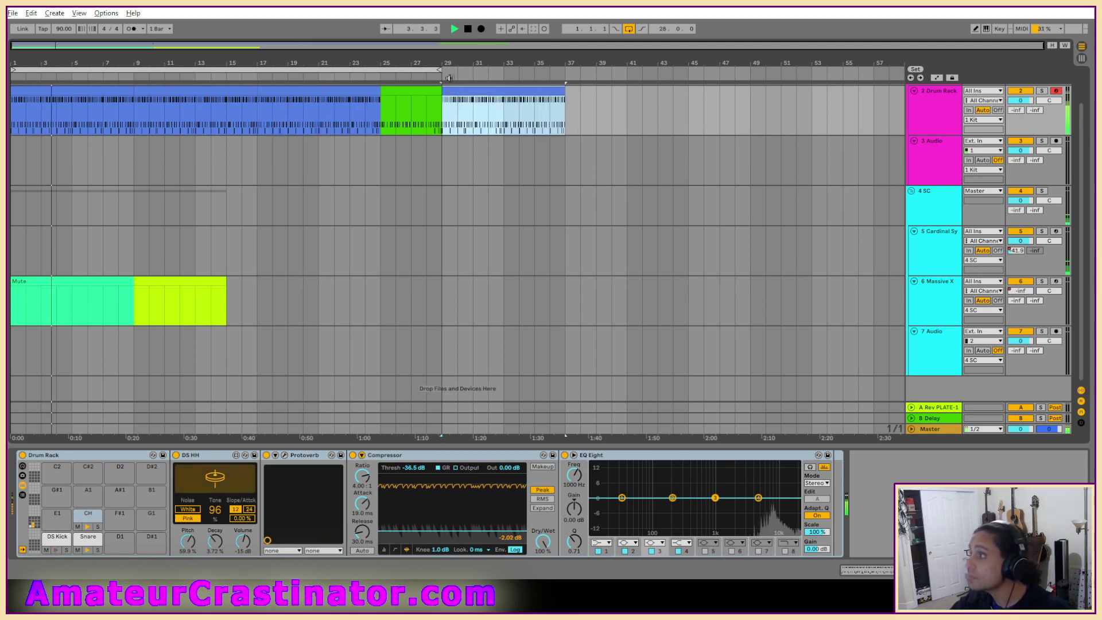
Extend the arrangement loop to bar 41 and copy the green drum clip to bar 37.
{"action": "left_click_drag", "start_coordinate": [438, 71], "coordinate": [621, 73]}
{"action": "left_click", "coordinate": [420, 91]}
{"action": "key", "text": "ctrl+c"}
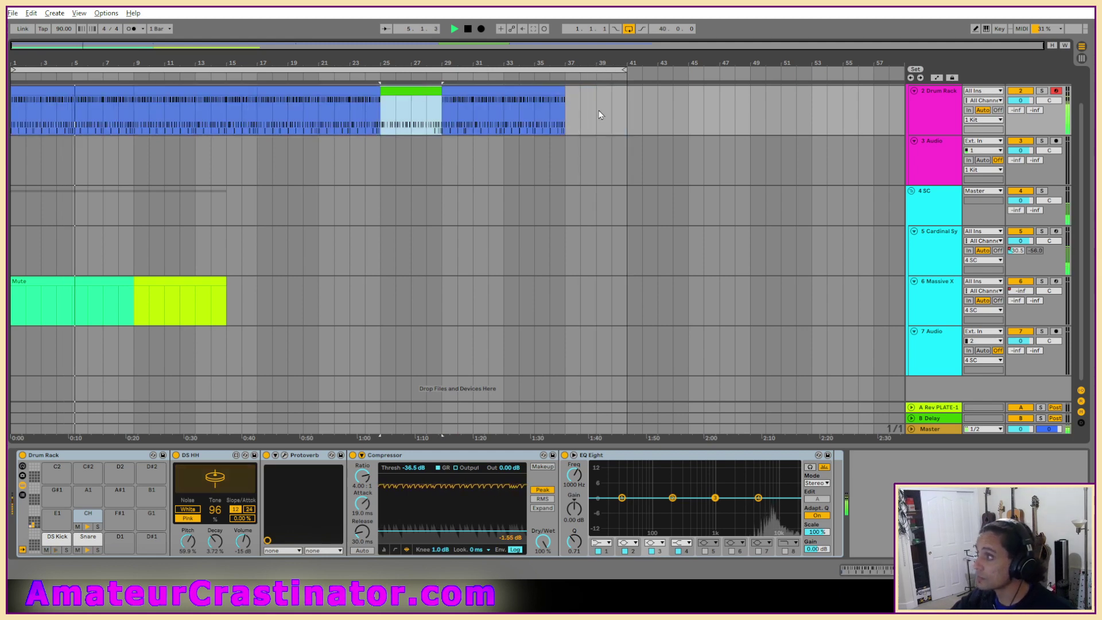
{"action": "left_click", "coordinate": [568, 118]}
{"action": "key", "text": "ctrl+v"}
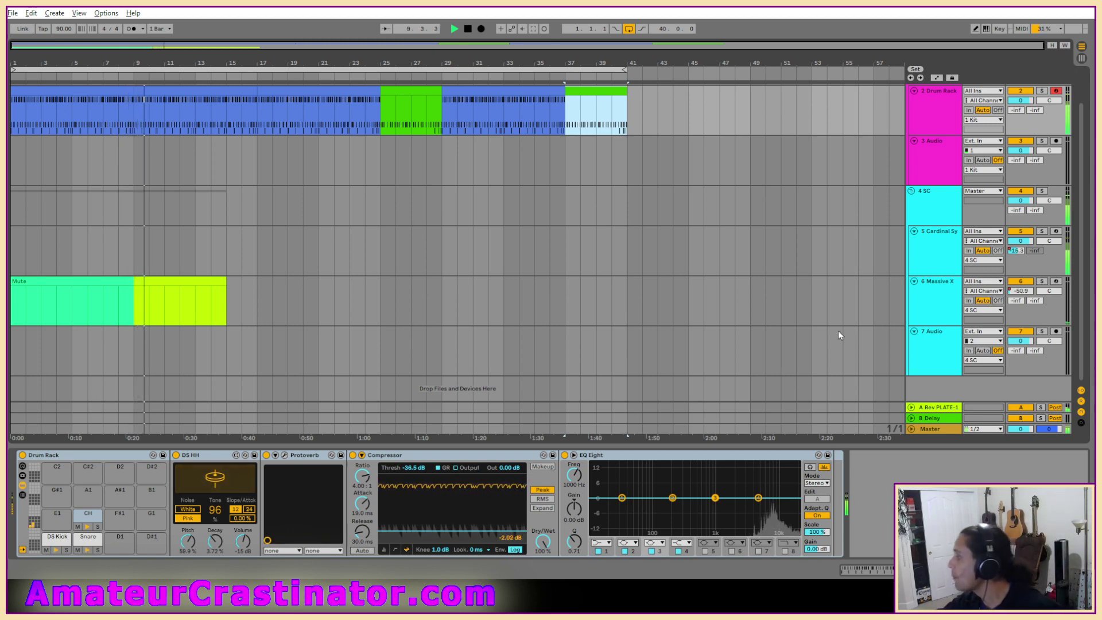
Move the empty audio track directly below Cardinal Synth in the SC group and colour both tracks magenta.
{"action": "left_click_drag", "start_coordinate": [929, 366], "coordinate": [930, 261]}
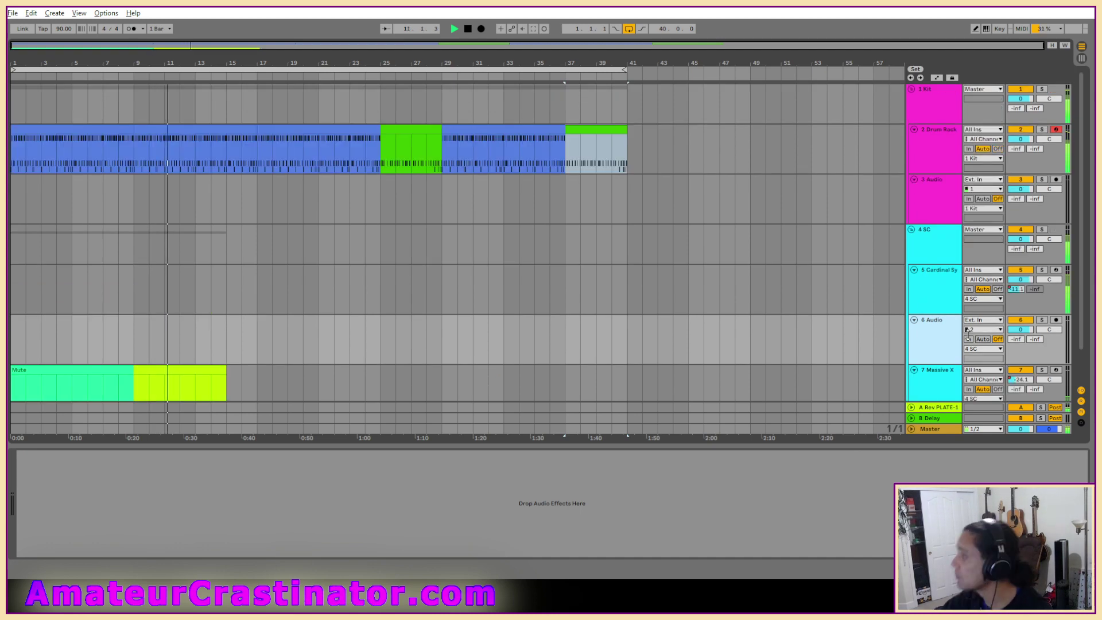
{"action": "left_click", "coordinate": [946, 301]}
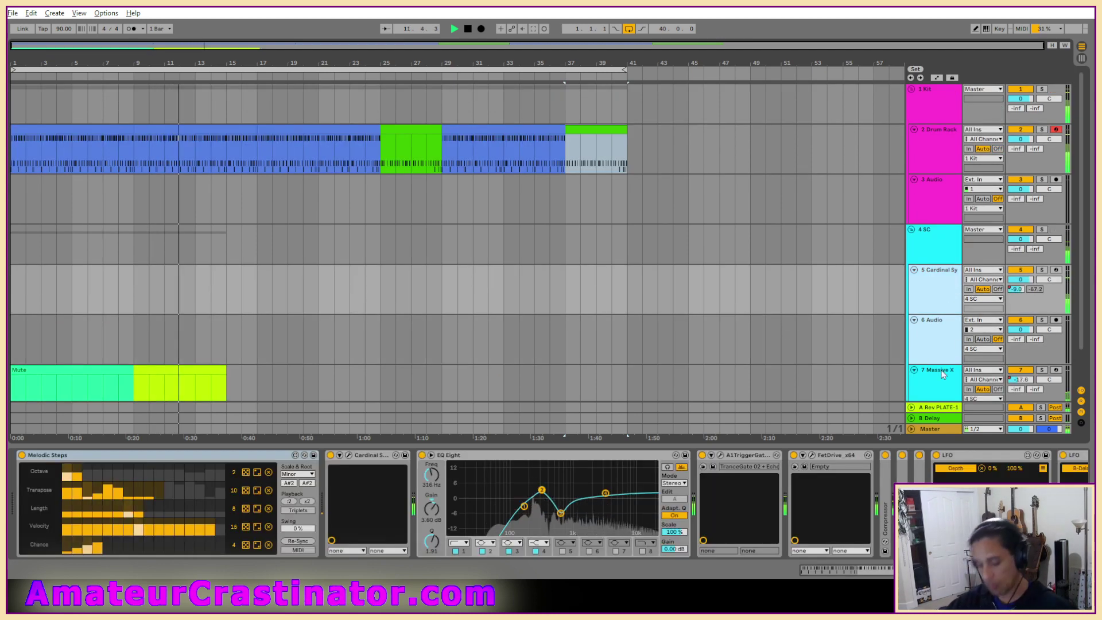
{"action": "right_click", "coordinate": [926, 285]}
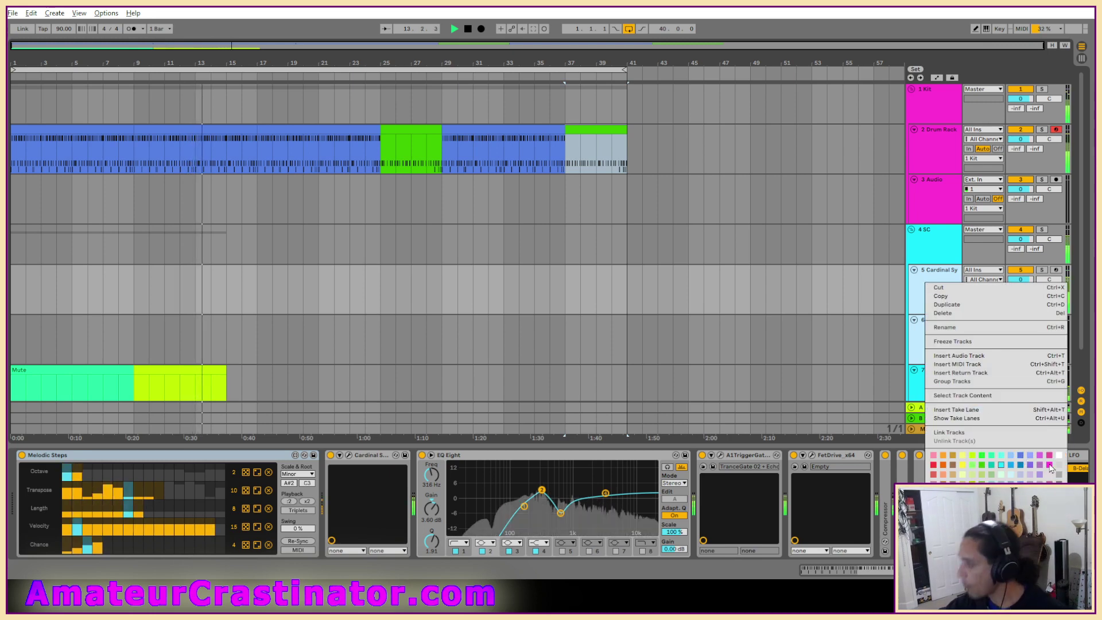
{"action": "left_click", "coordinate": [1050, 466]}
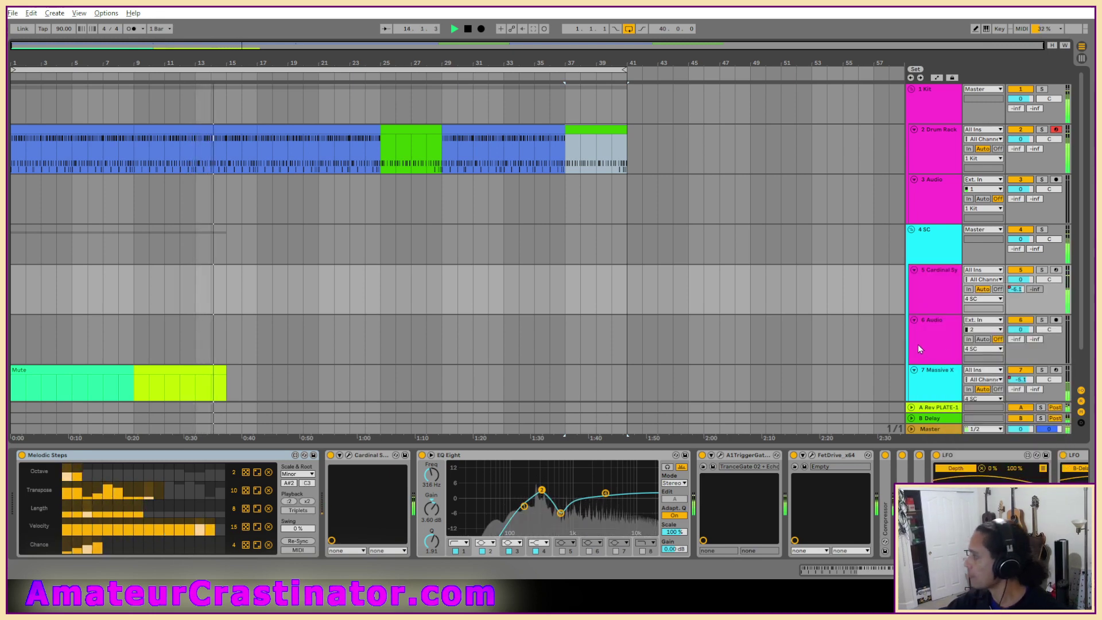
{"action": "right_click", "coordinate": [943, 292]}
{"action": "key", "text": "Escape"}
{"action": "key", "text": "Delete"}
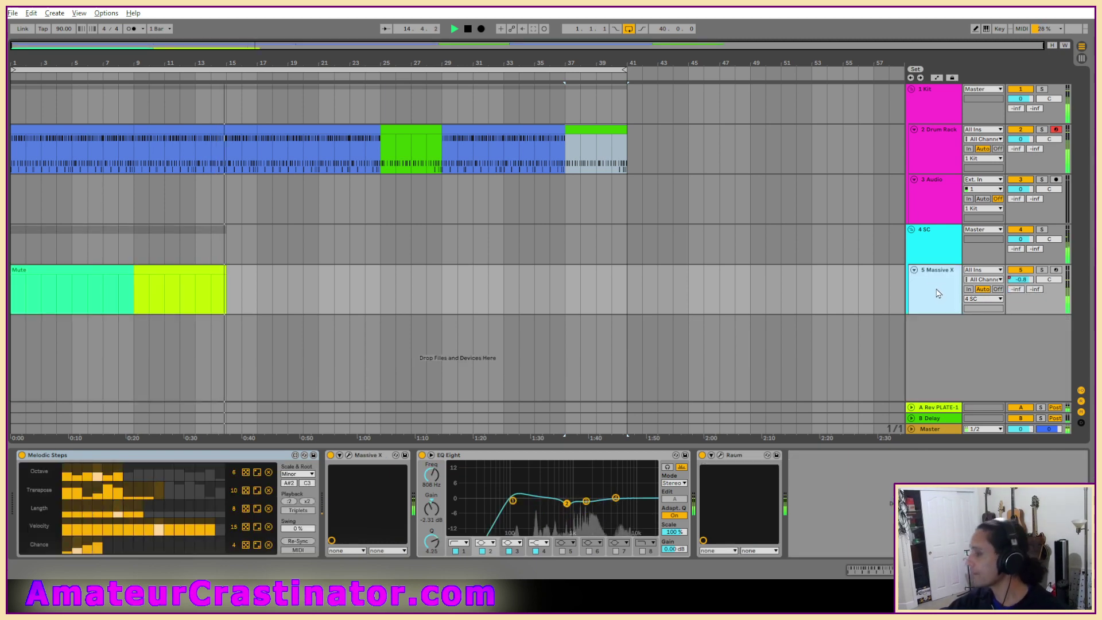
{"action": "key", "text": "ctrl+z"}
Colour the Cardinal Synth track and the audio track below it dark blue, and rename the audio track CARDin.
{"action": "right_click", "coordinate": [935, 298]}
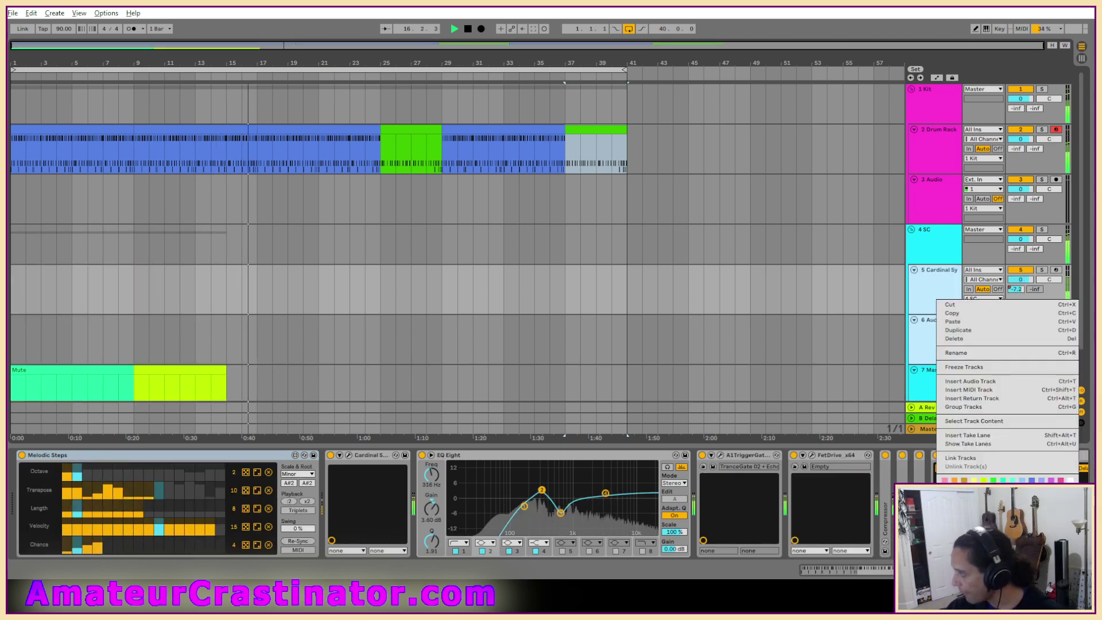
{"action": "left_click", "coordinate": [926, 299]}
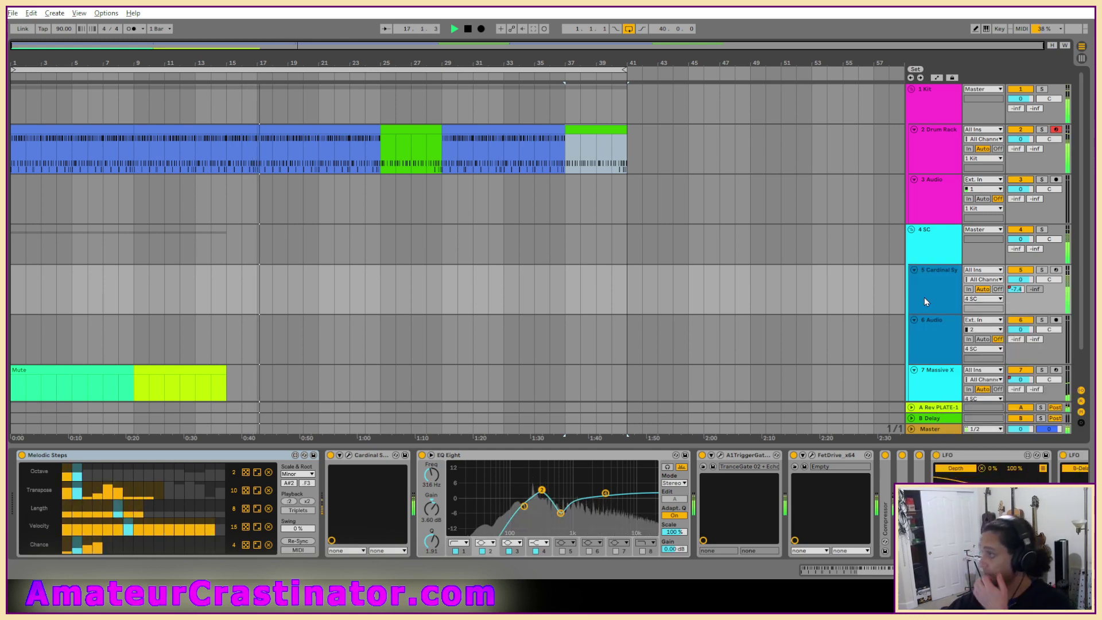
{"action": "left_click", "coordinate": [948, 335]}
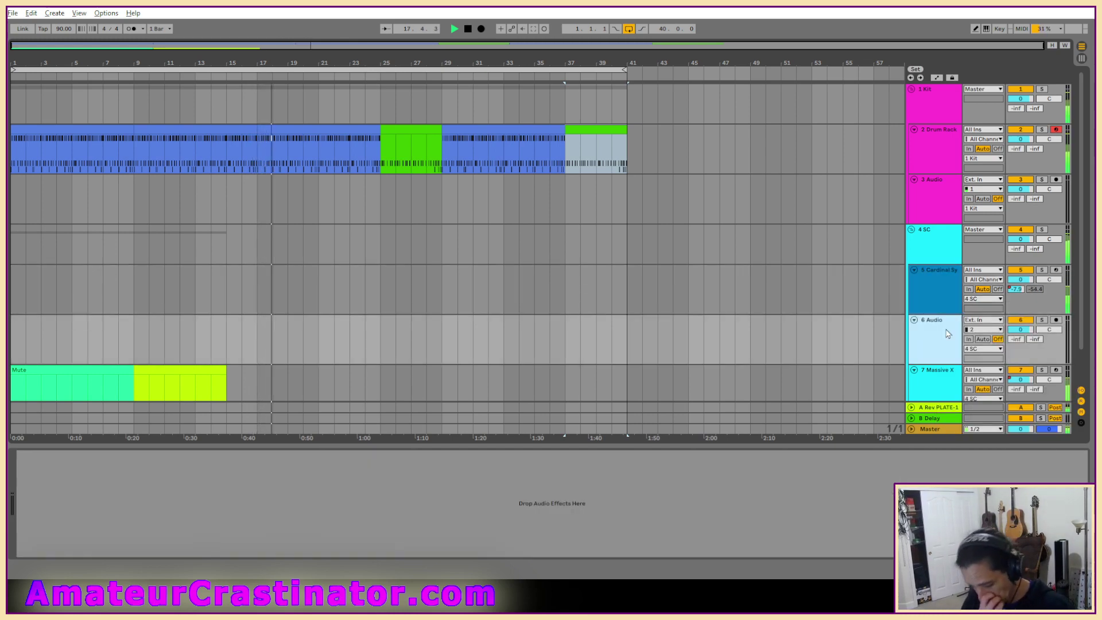
{"action": "key", "text": "ctrl+r"}
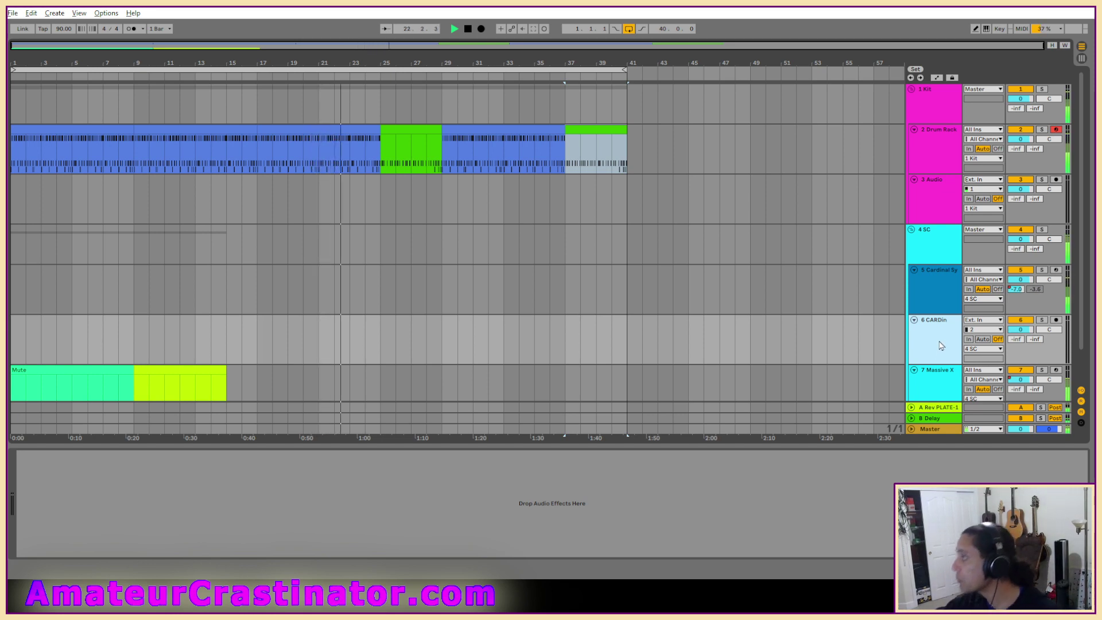
Add a Shaper device to the CARDin track, set its grid to 8 and form a square pulse at the curve's start.
{"action": "left_click", "coordinate": [942, 345]}
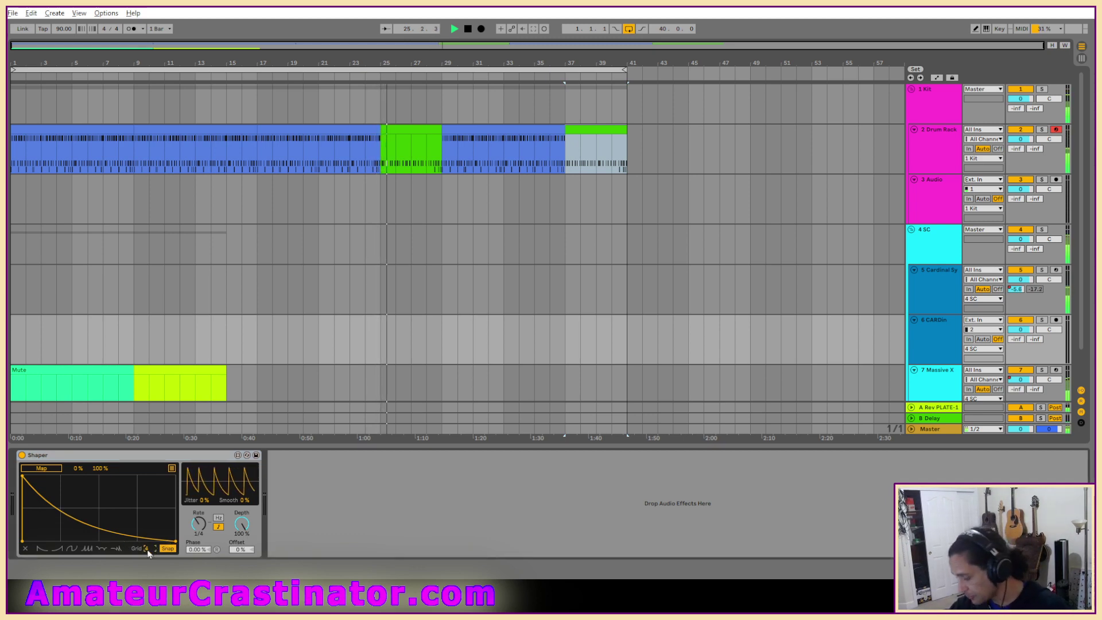
{"action": "left_click_drag", "start_coordinate": [148, 550], "coordinate": [168, 468]}
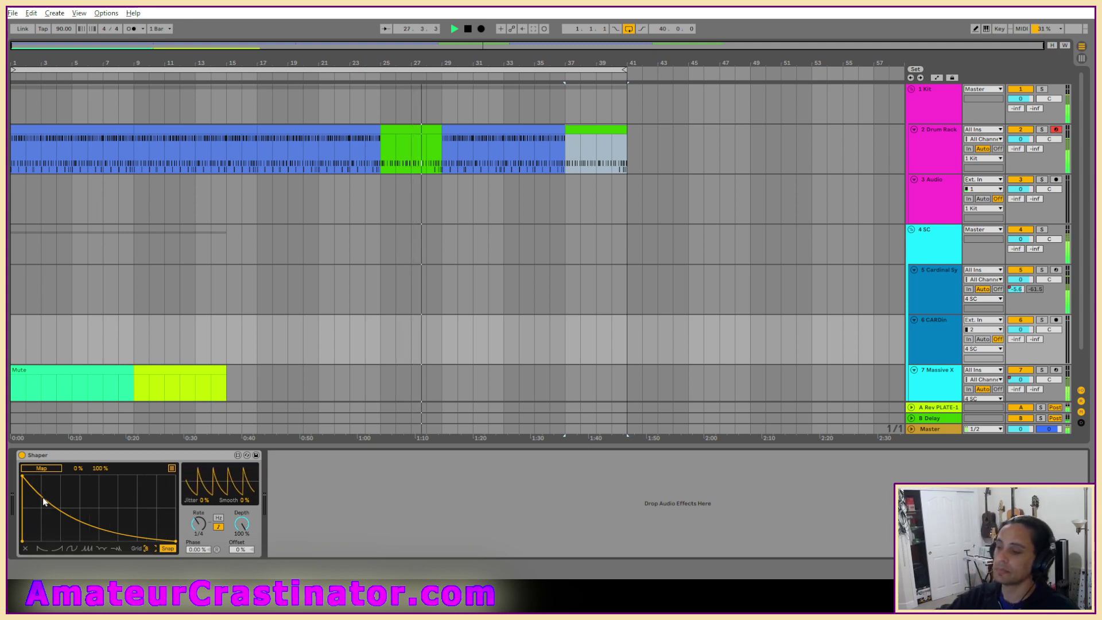
{"action": "left_click_drag", "start_coordinate": [44, 502], "coordinate": [39, 466]}
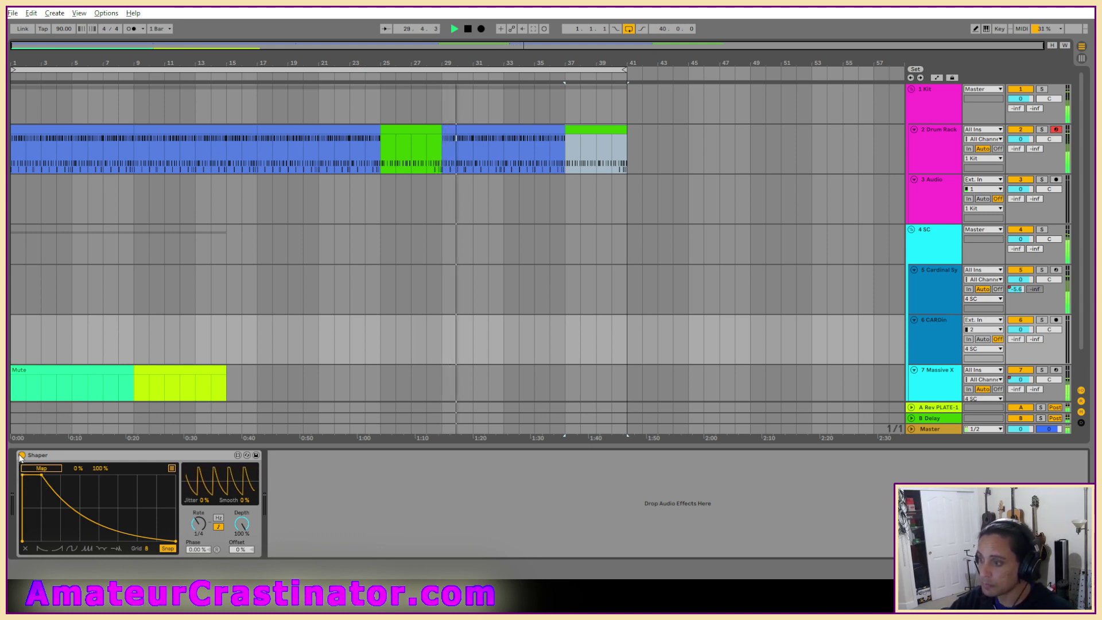
{"action": "left_click_drag", "start_coordinate": [56, 496], "coordinate": [33, 570]}
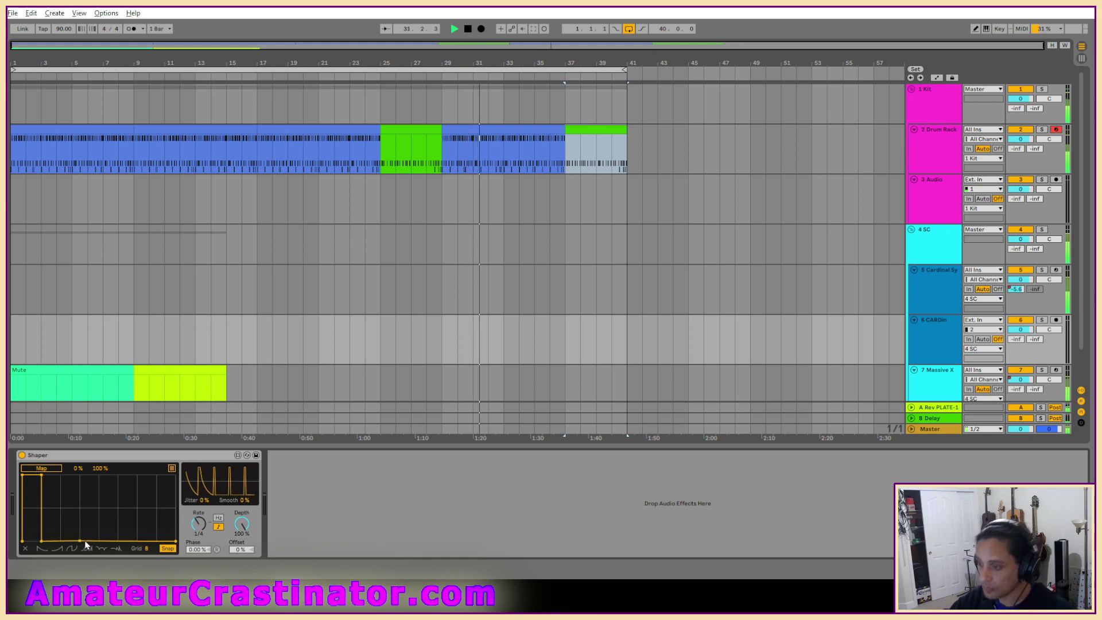
Shape the Shaper curve with a second square pulse mid-curve and a peak near the end that falls in two segments.
{"action": "mouse_move", "coordinate": [80, 541]}
{"action": "left_mouse_down"}
{"action": "mouse_move", "coordinate": [80, 475]}
{"action": "mouse_move", "coordinate": [101, 471]}
{"action": "mouse_move", "coordinate": [98, 553]}
{"action": "left_mouse_up"}
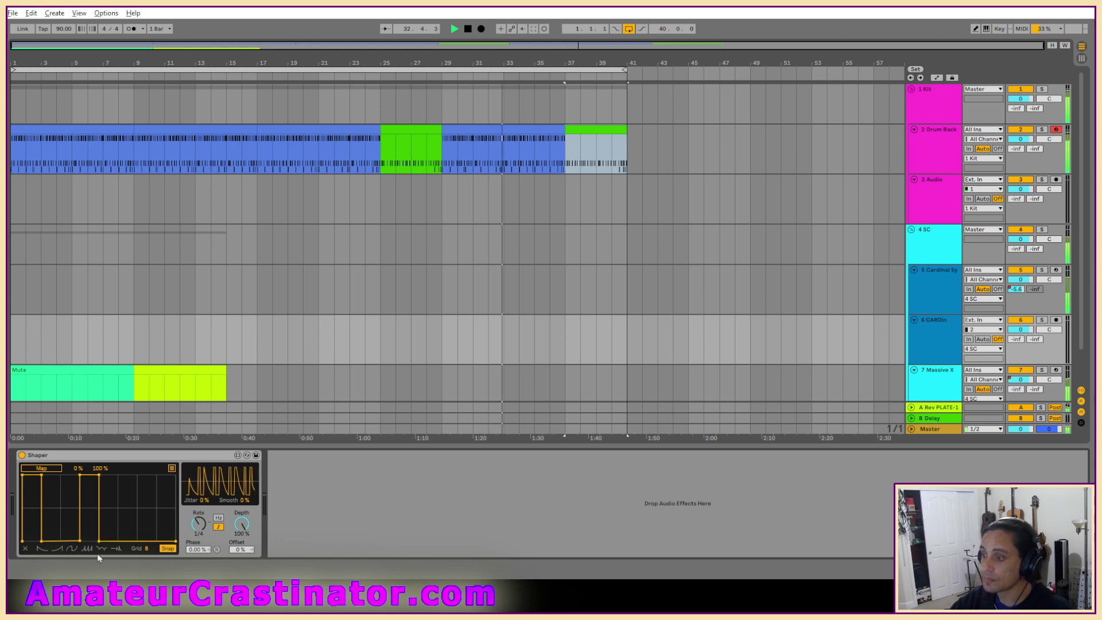
{"action": "left_click", "coordinate": [136, 540]}
{"action": "left_click_drag", "start_coordinate": [136, 539], "coordinate": [138, 467]}
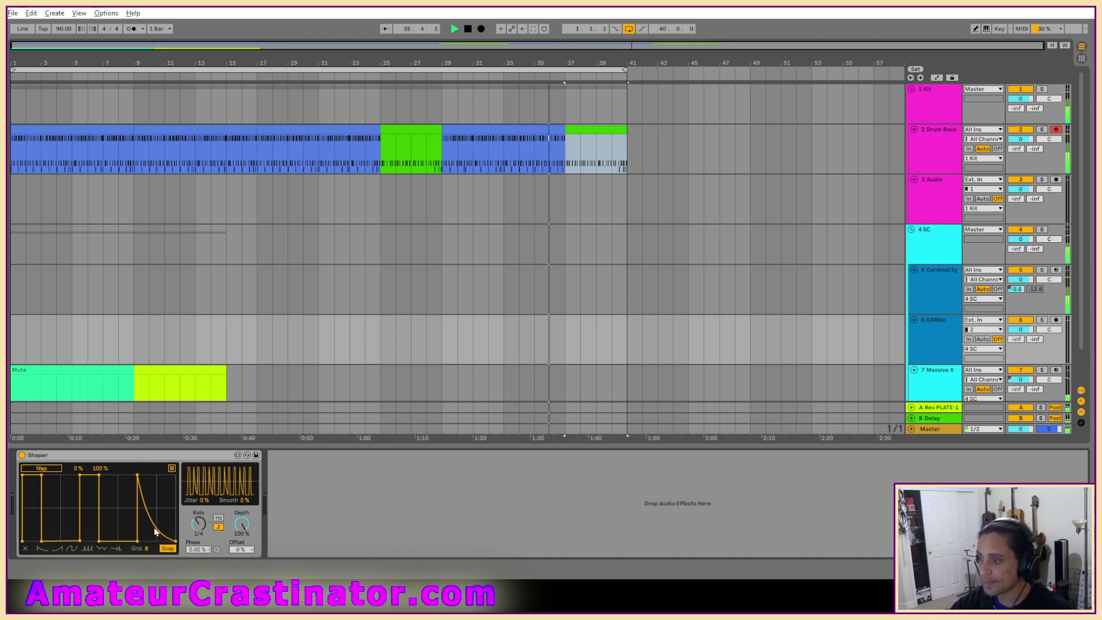
{"action": "left_click_drag", "start_coordinate": [159, 528], "coordinate": [166, 513]}
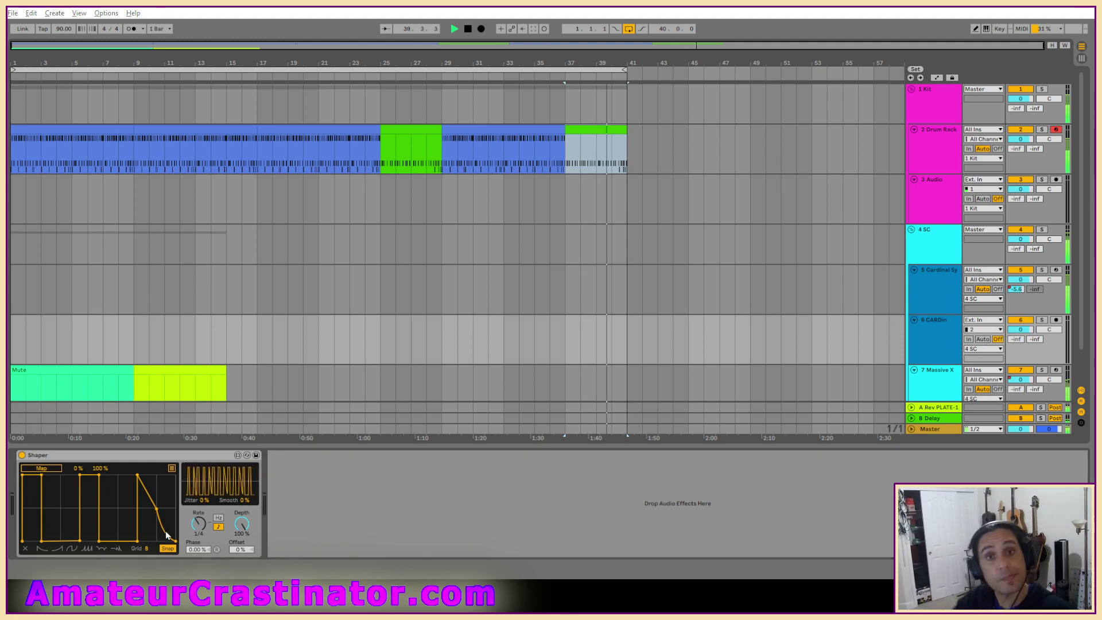
{"action": "key", "text": "ctrl+z"}
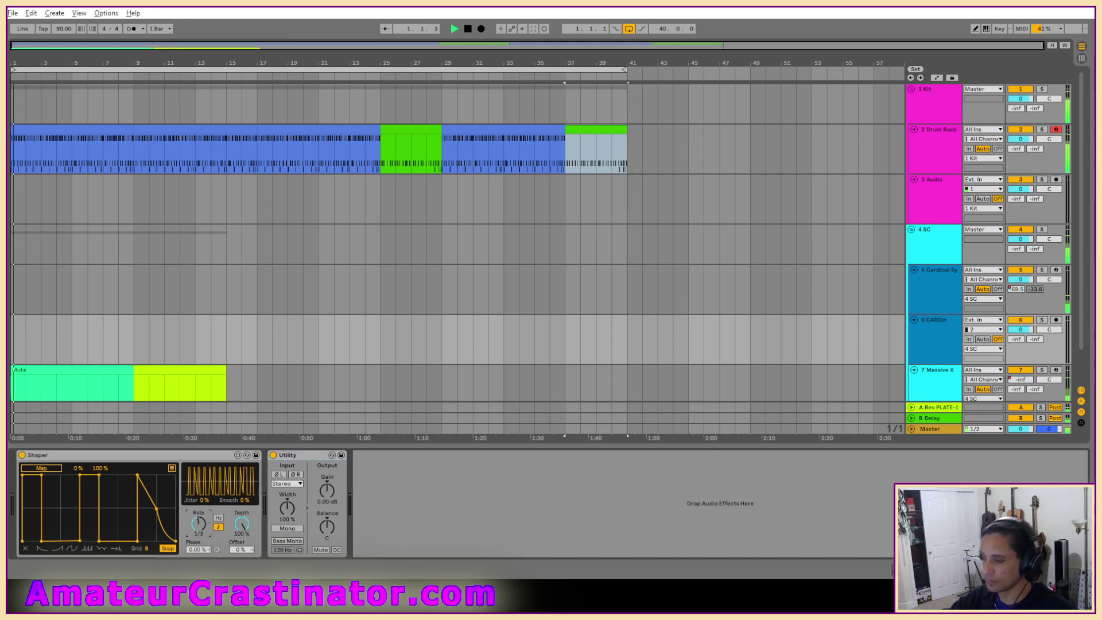
Set the Shaper's rate to 1 with a 50% maximum and map it to the Gain of a Utility added after it.
{"action": "left_click_drag", "start_coordinate": [199, 524], "coordinate": [198, 496]}
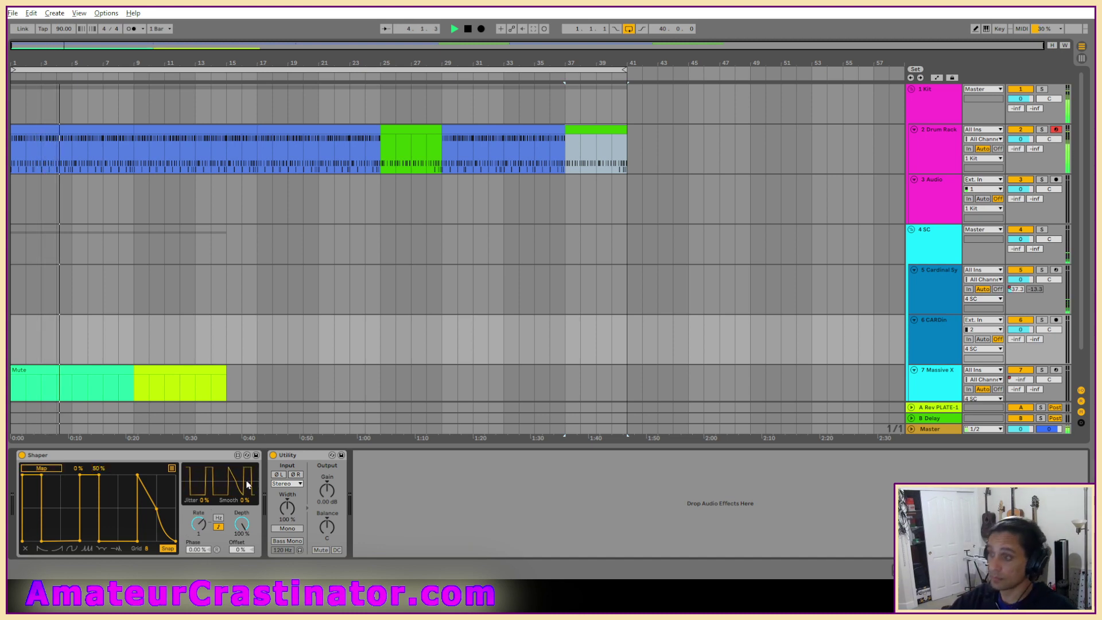
{"action": "left_click", "coordinate": [325, 492]}
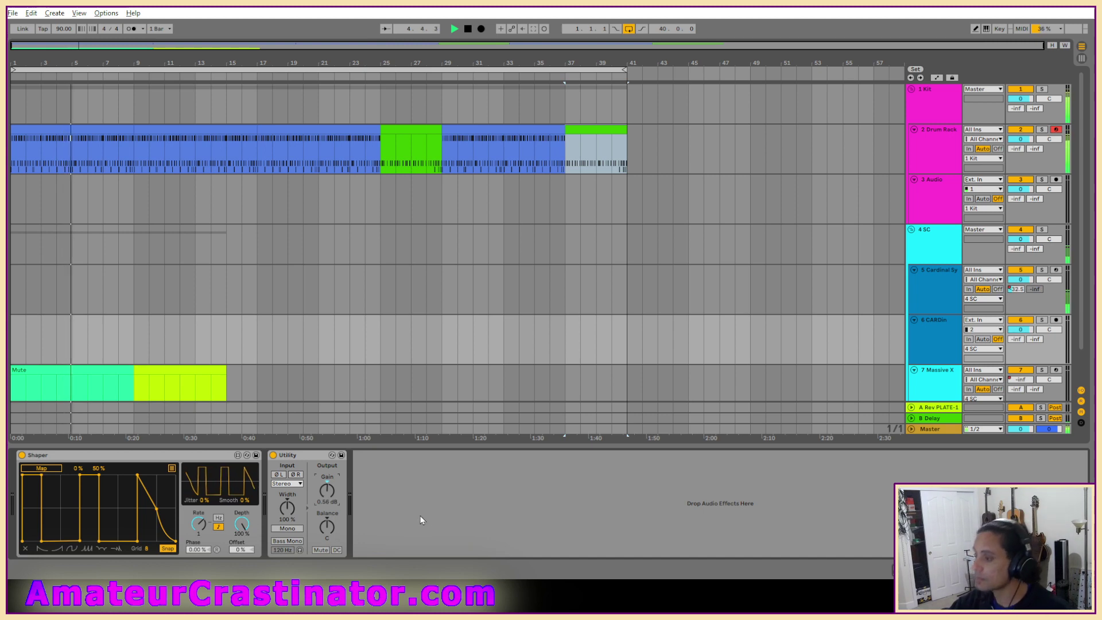
{"action": "left_click", "coordinate": [50, 469]}
{"action": "left_click", "coordinate": [327, 491]}
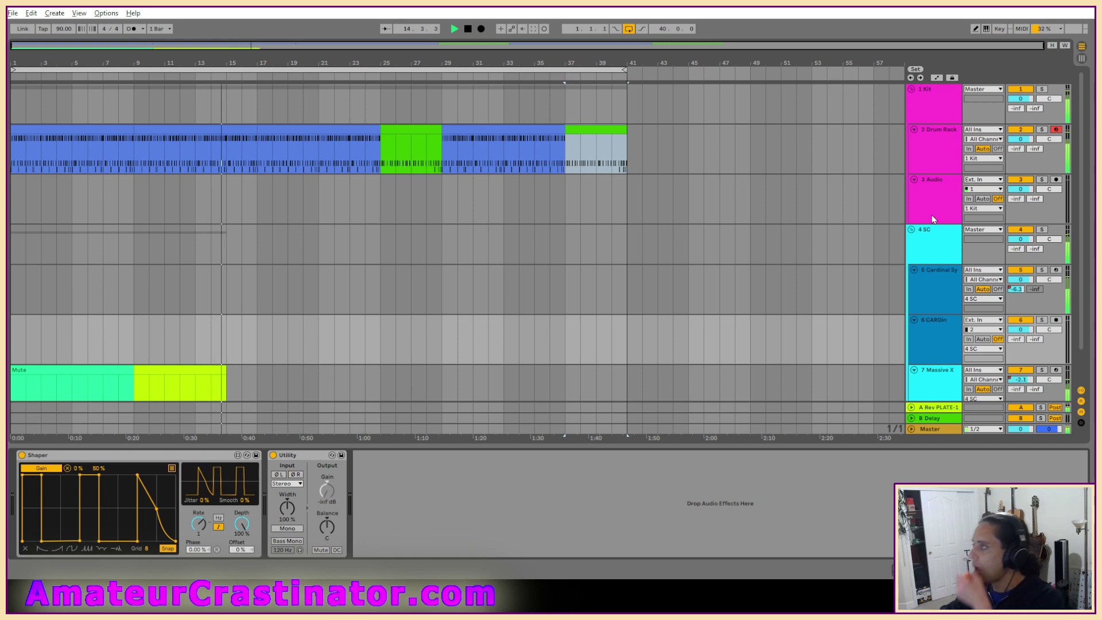
Try to feed the 3 Audio track from 2-Drum Rack at Post FX with input monitoring set to In.
{"action": "left_click", "coordinate": [983, 190]}
{"action": "left_click", "coordinate": [980, 207]}
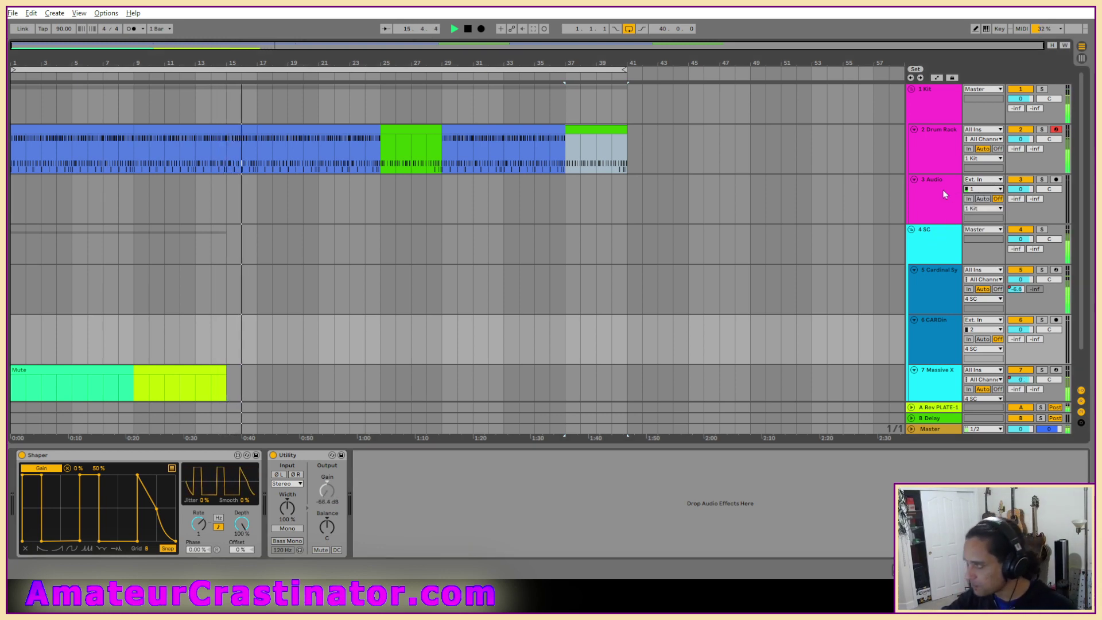
{"action": "left_click", "coordinate": [978, 181]}
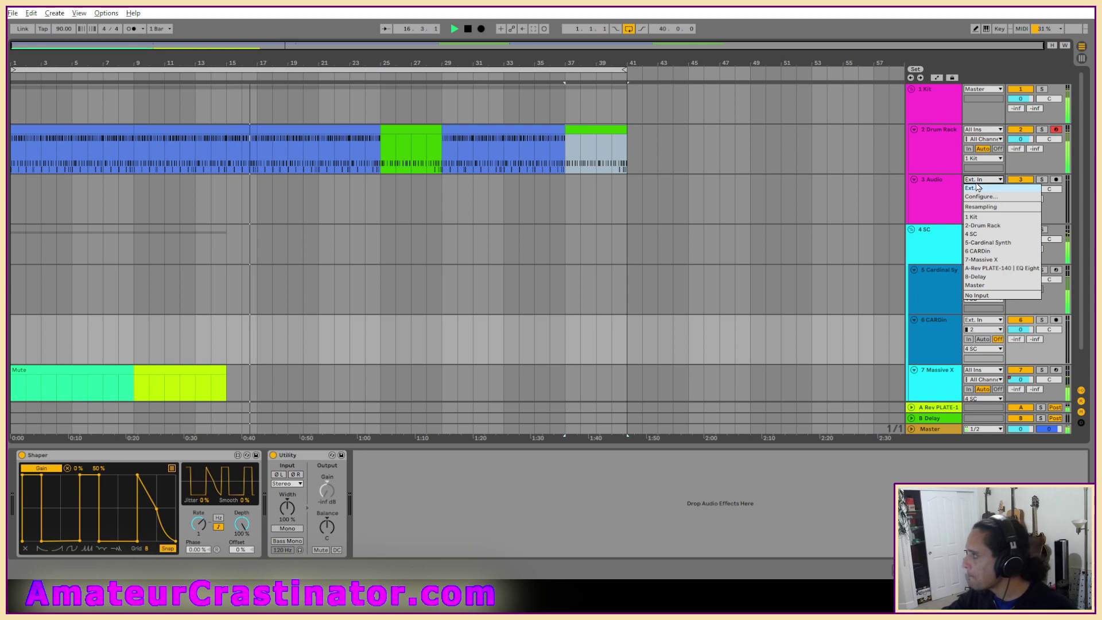
{"action": "left_click", "coordinate": [983, 226]}
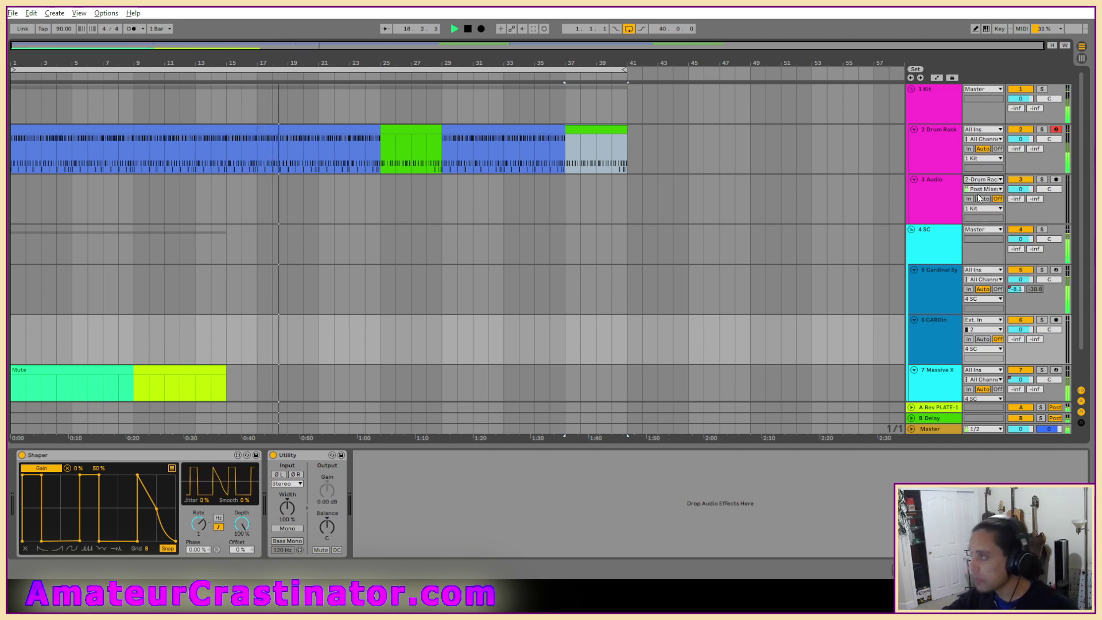
{"action": "left_click", "coordinate": [984, 189]}
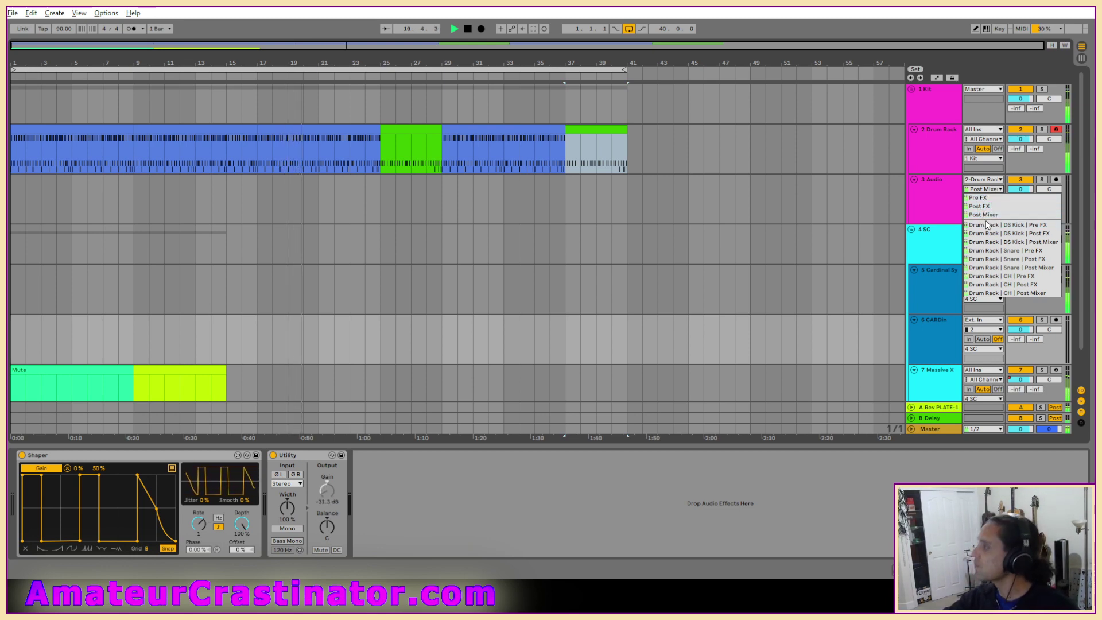
{"action": "left_click", "coordinate": [981, 207]}
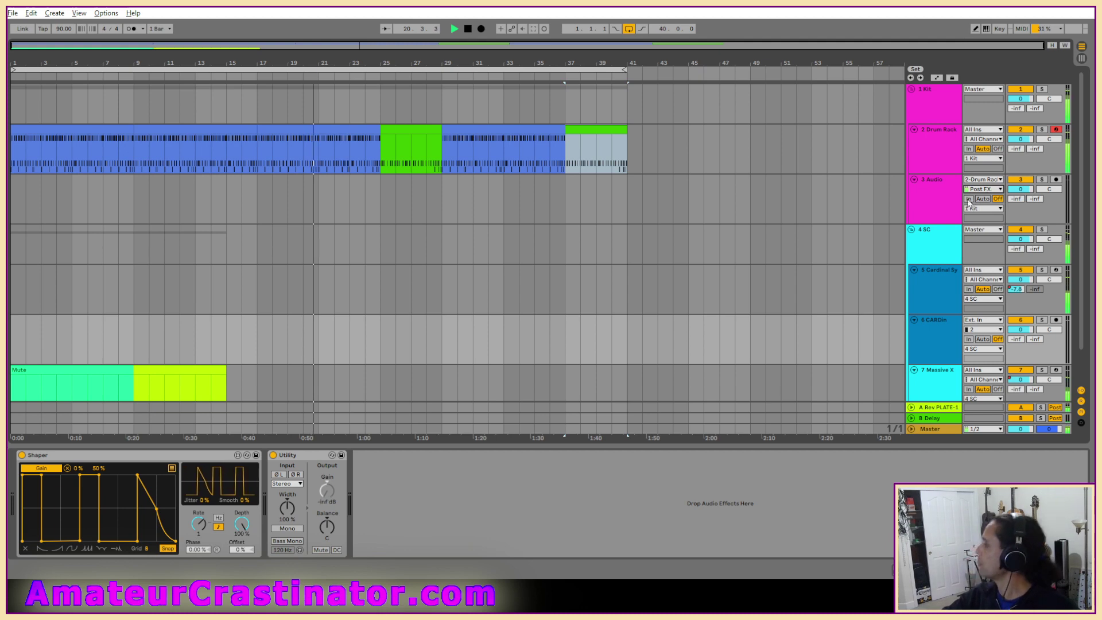
{"action": "left_click", "coordinate": [970, 198]}
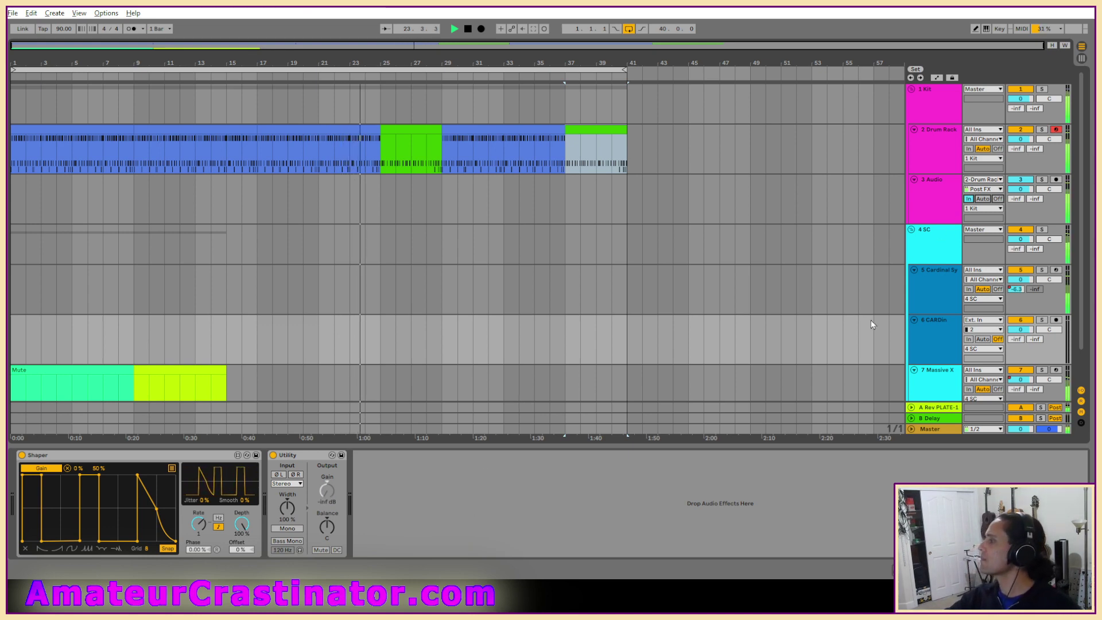
Switch monitoring on the 3 Audio track back to Off and undo its Drum Rack input routing.
{"action": "left_click", "coordinate": [944, 343]}
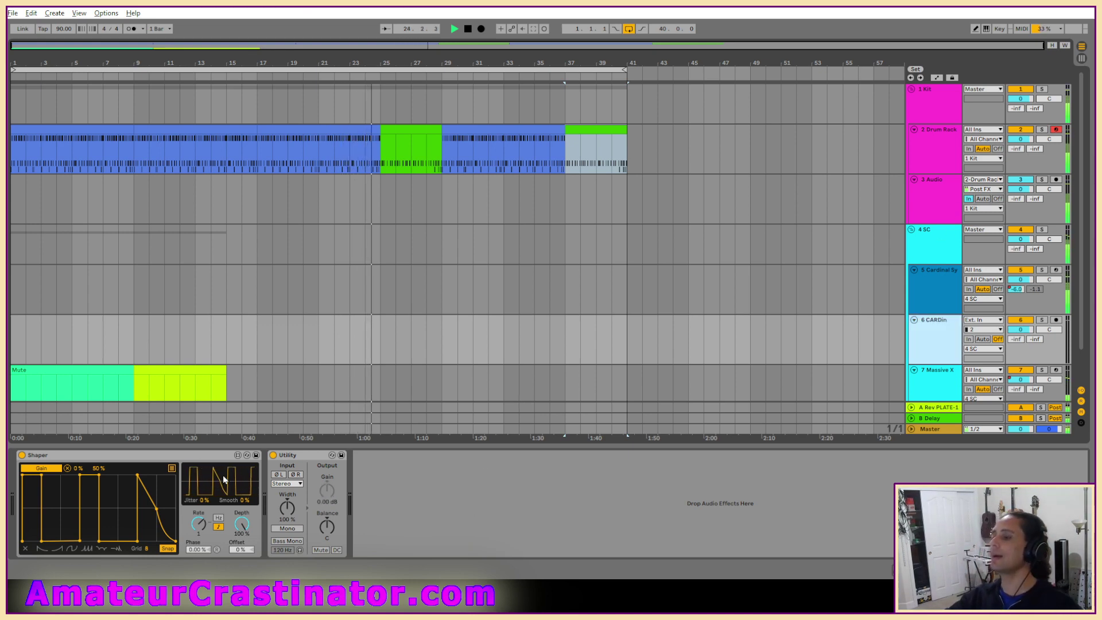
{"action": "left_click", "coordinate": [193, 461]}
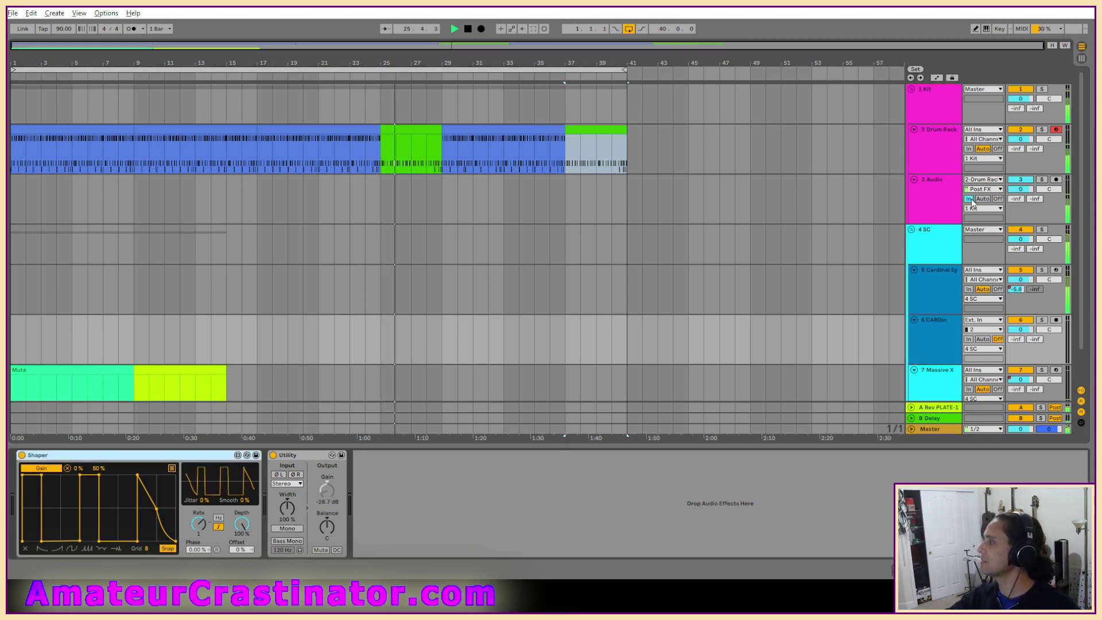
{"action": "left_click", "coordinate": [999, 198]}
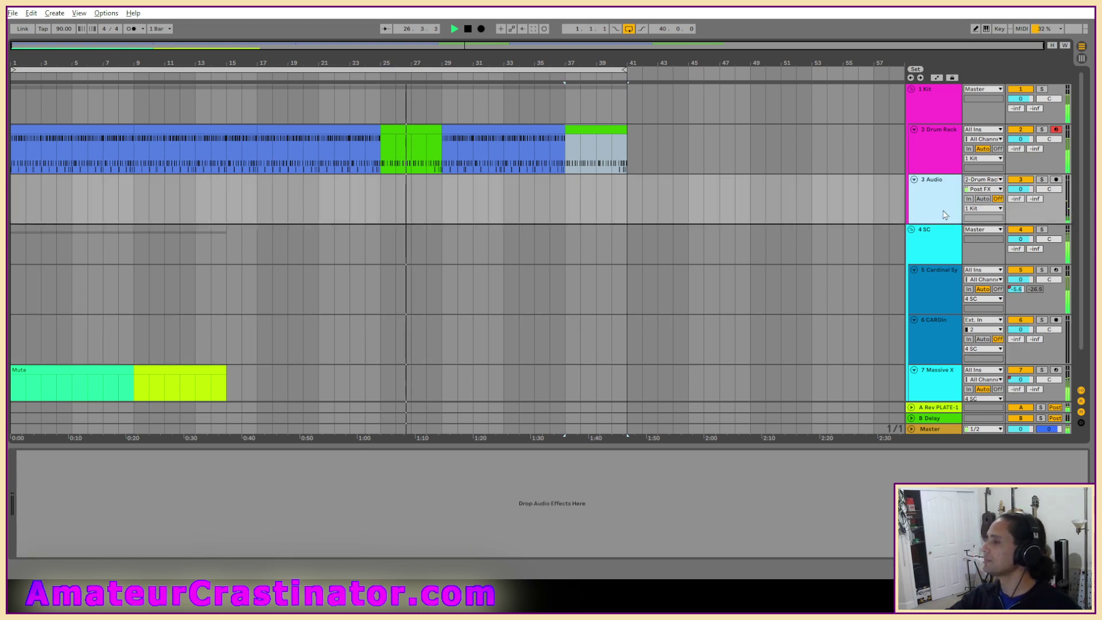
{"action": "left_click", "coordinate": [943, 214]}
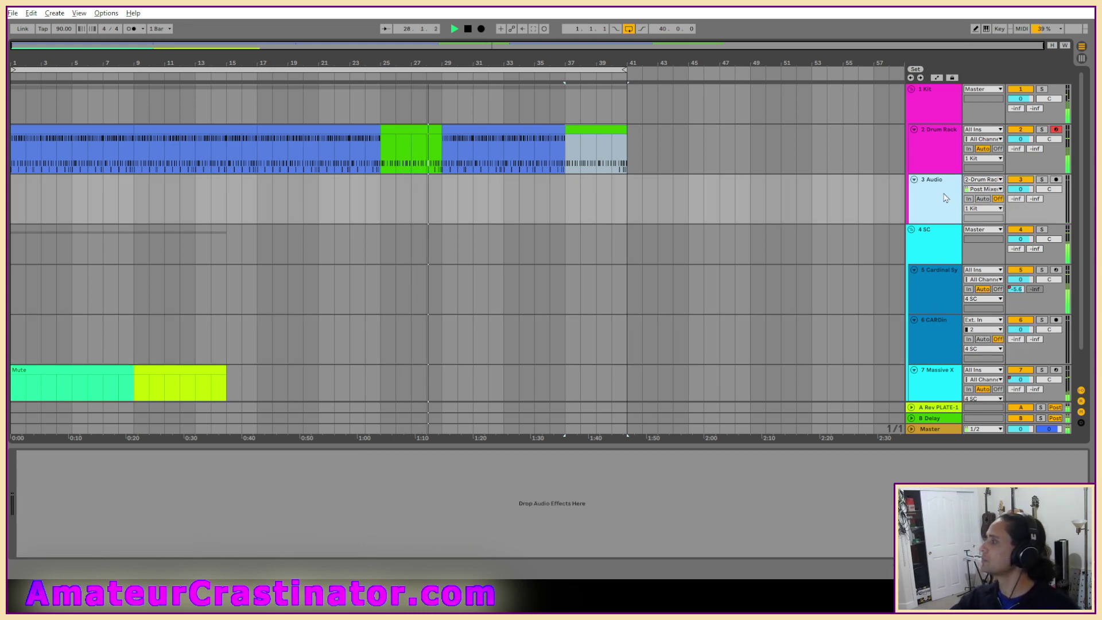
{"action": "key", "text": "ctrl+z"}
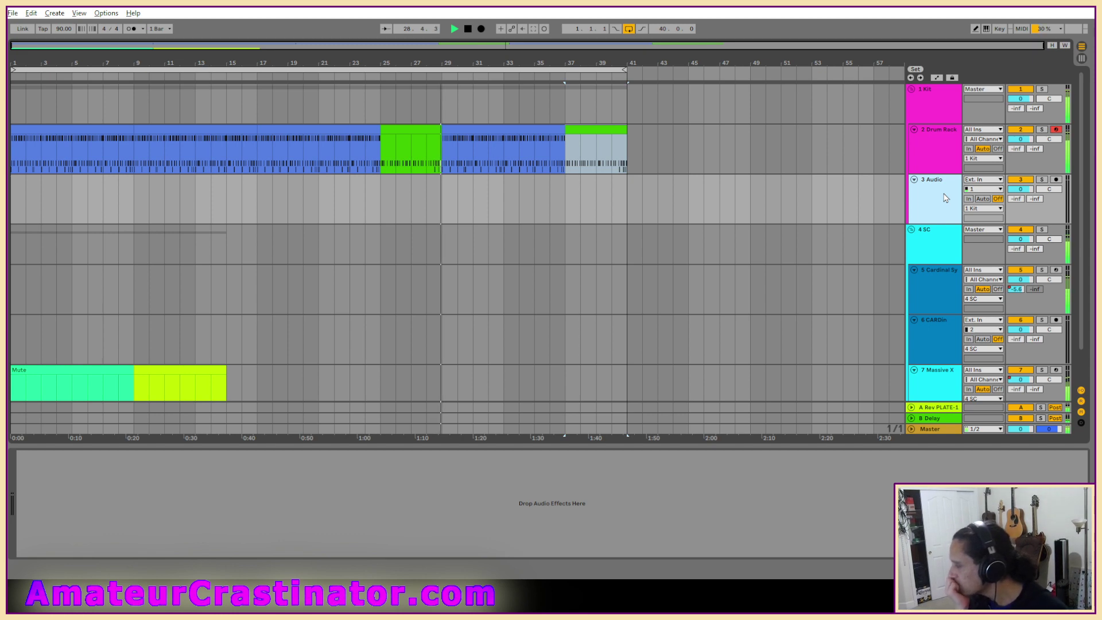
Route 5-Cardinal Synth at Post FX into the CARDin track and set its monitoring to In.
{"action": "left_click", "coordinate": [930, 338]}
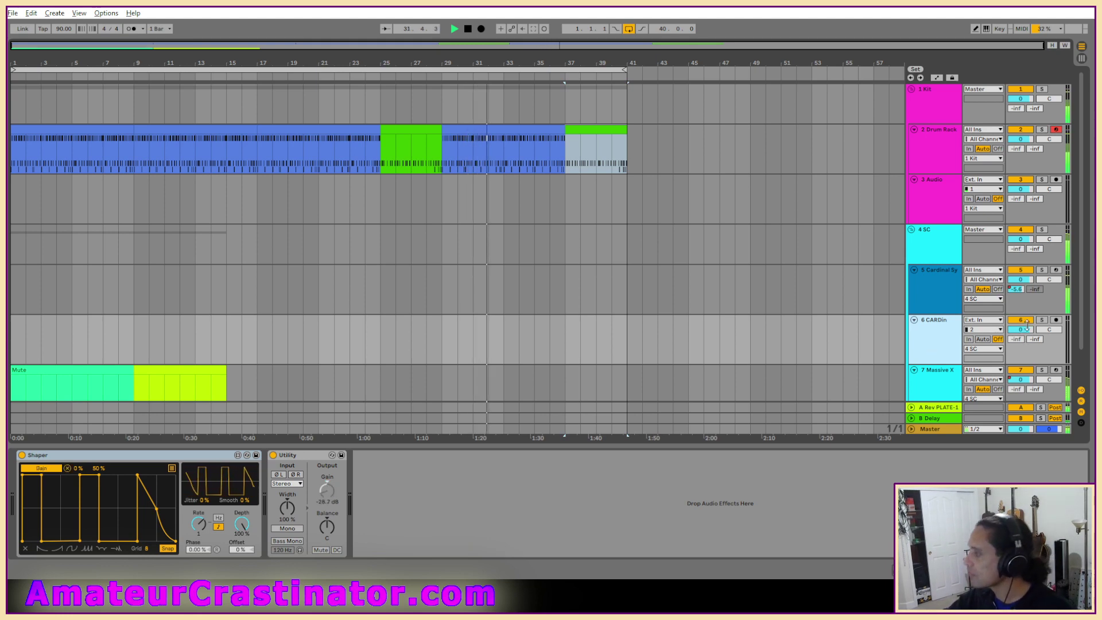
{"action": "left_click", "coordinate": [979, 321]}
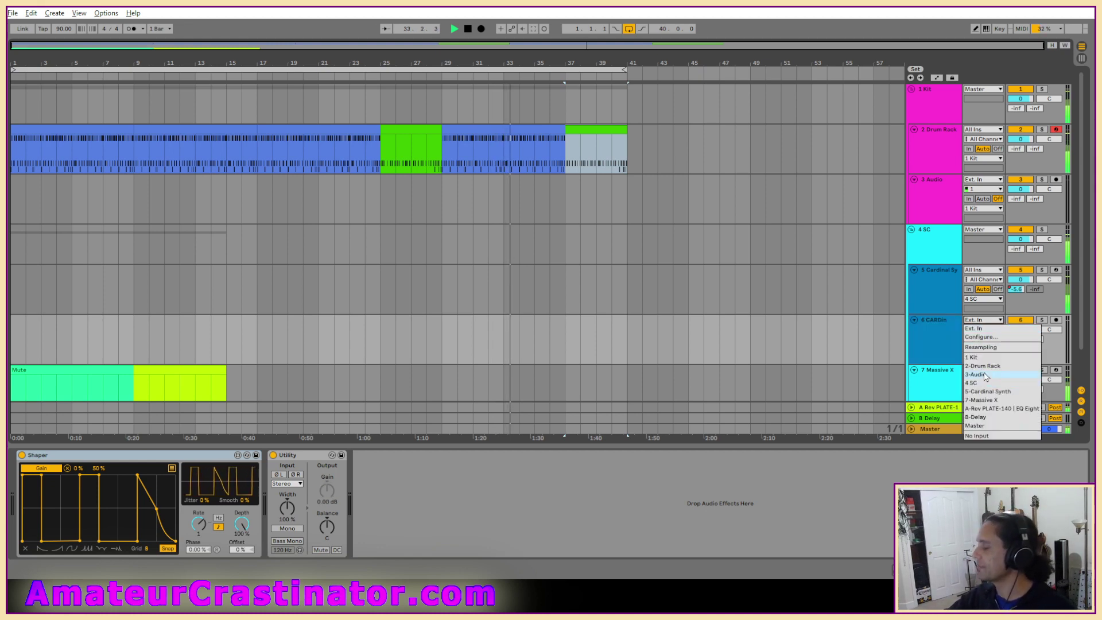
{"action": "left_click", "coordinate": [988, 393]}
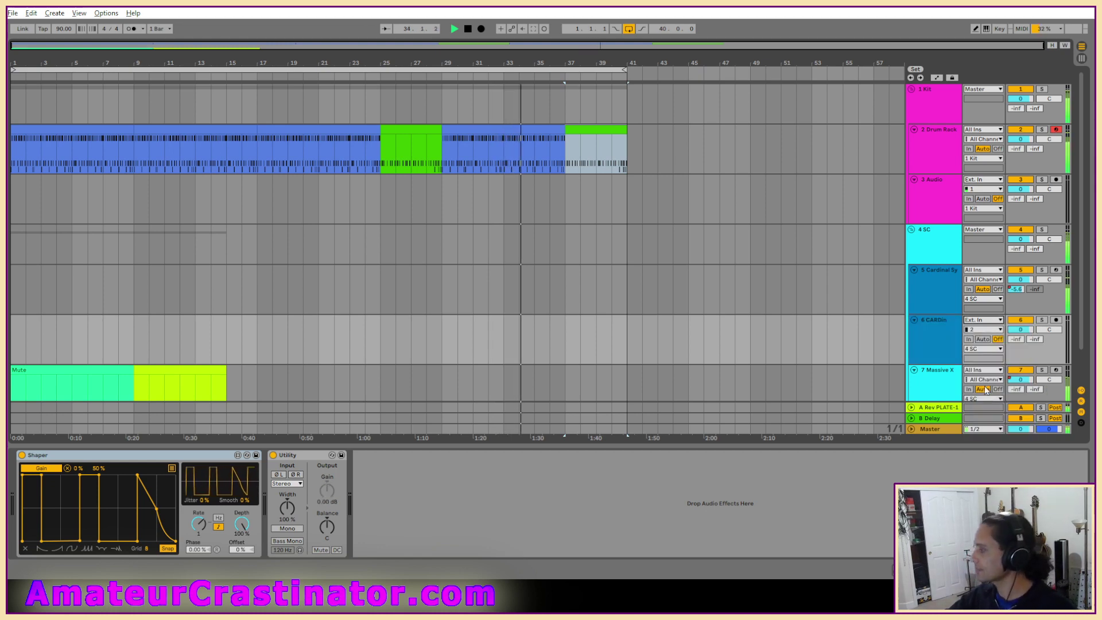
{"action": "left_click", "coordinate": [979, 330]}
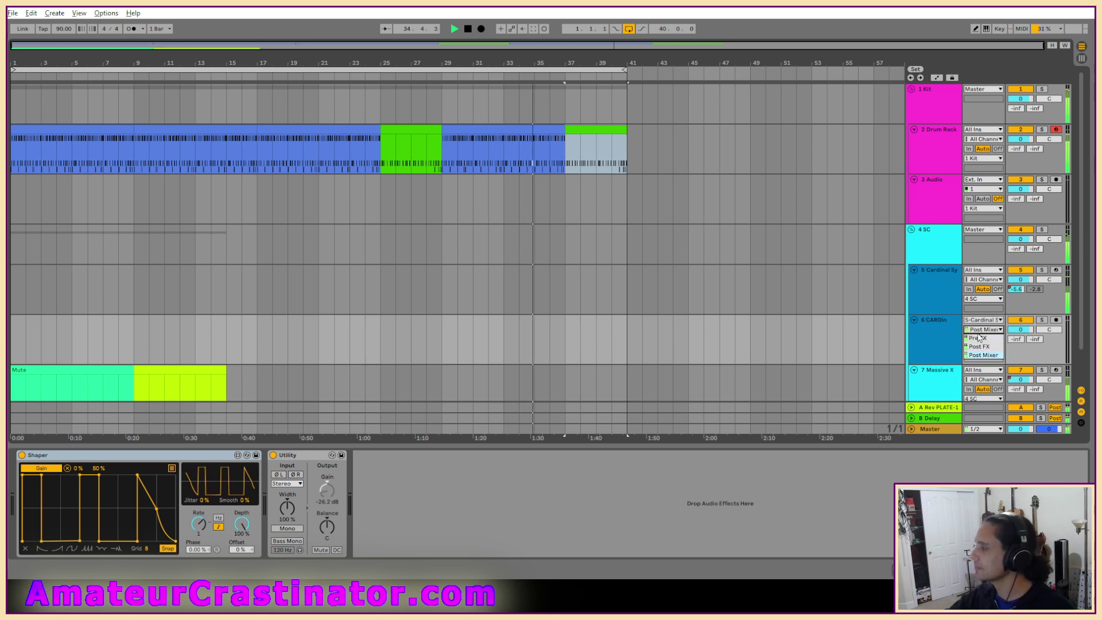
{"action": "left_click", "coordinate": [986, 347]}
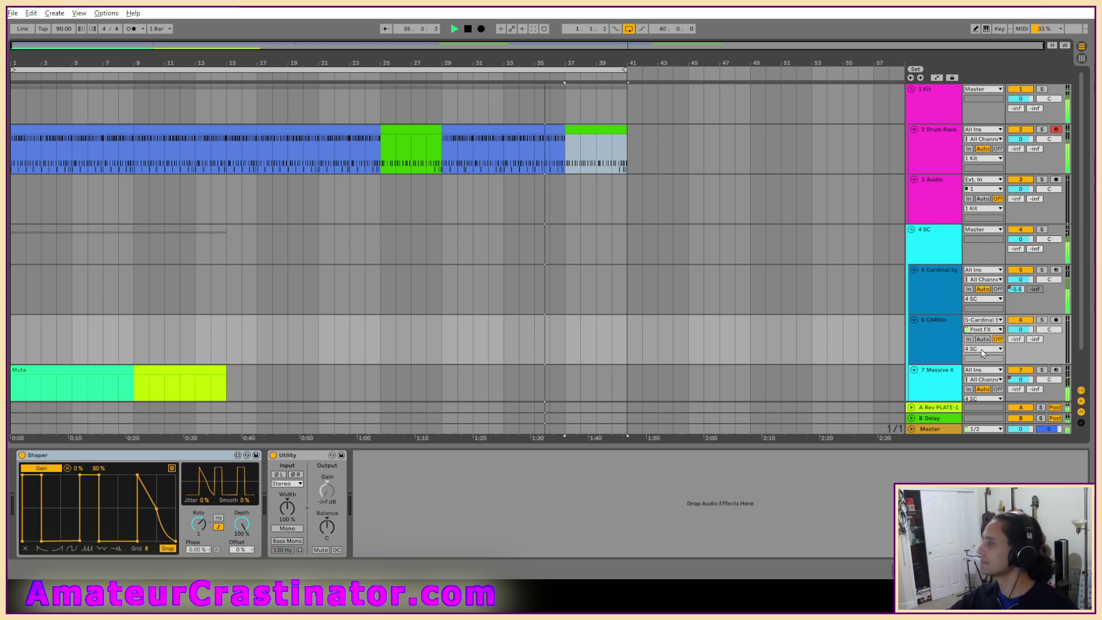
{"action": "left_click", "coordinate": [936, 343]}
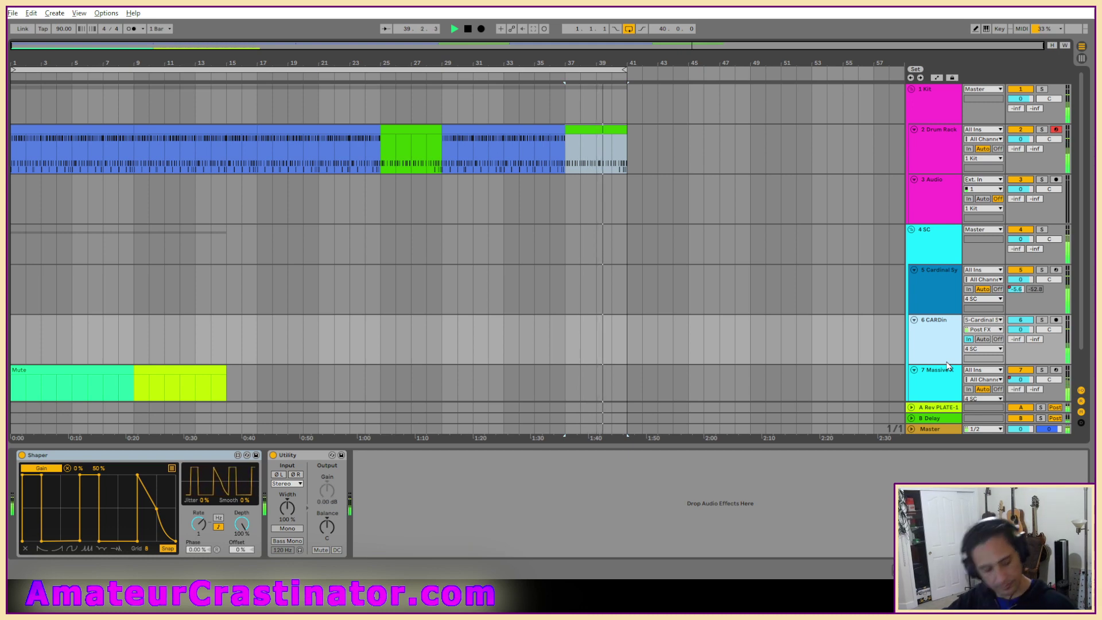
Solo and unsolo the CARDin track to compare its gated signal with the full mix.
{"action": "left_click", "coordinate": [1048, 320]}
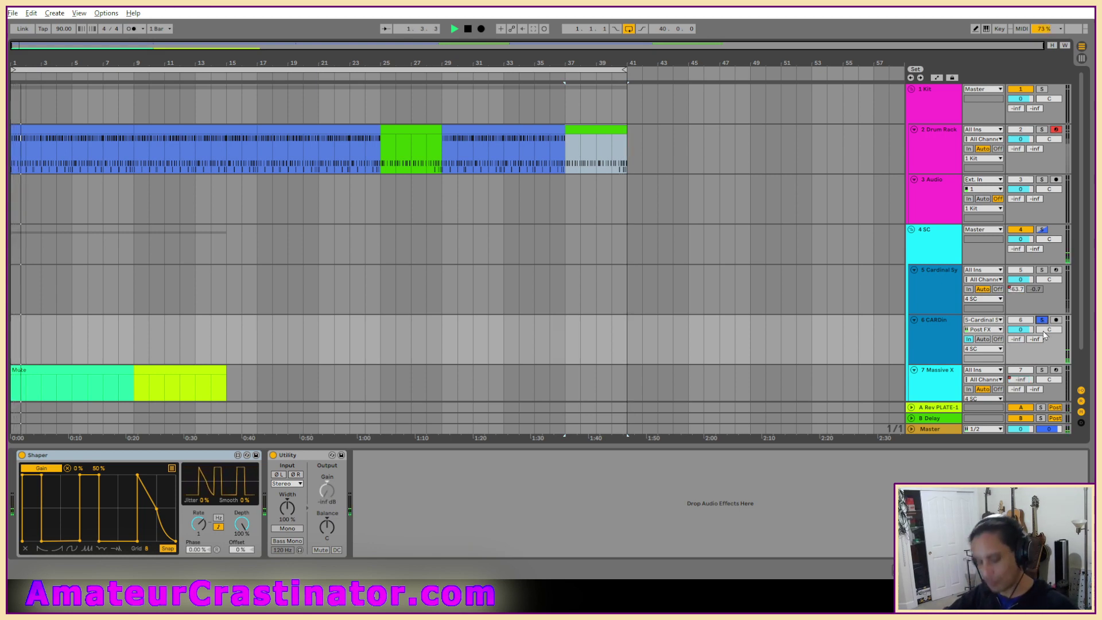
{"action": "left_click", "coordinate": [1043, 322]}
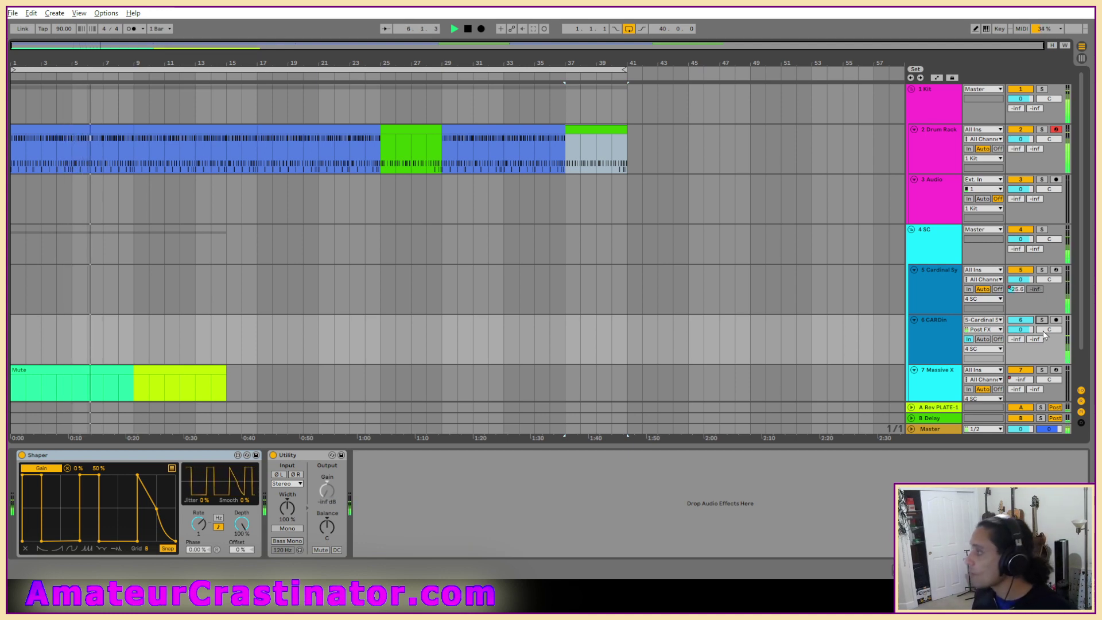
{"action": "key", "text": "s"}
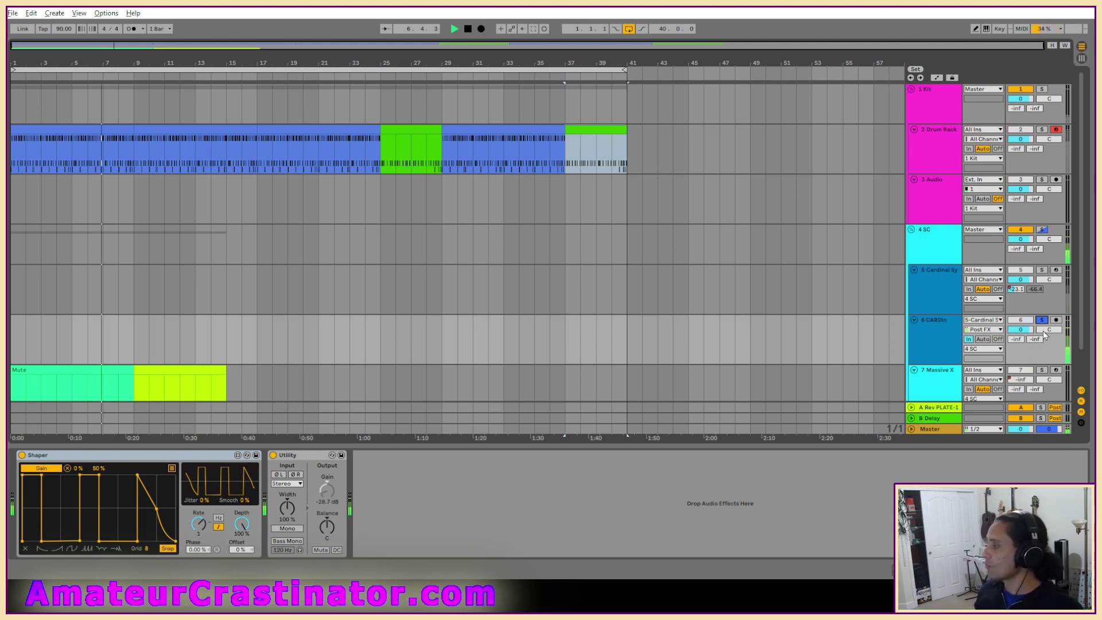
{"action": "key", "text": "s"}
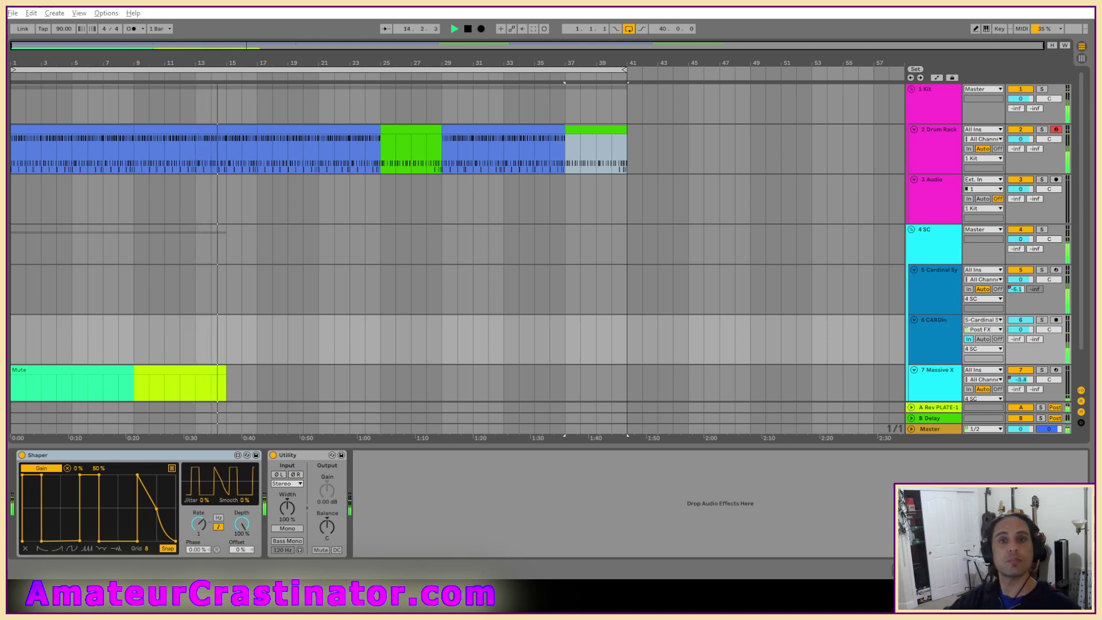
Add the Protoverb plug-in to the CARDin track and place it ahead of Shaper.
{"action": "left_click_drag", "start_coordinate": [519, 226], "coordinate": [574, 84]}
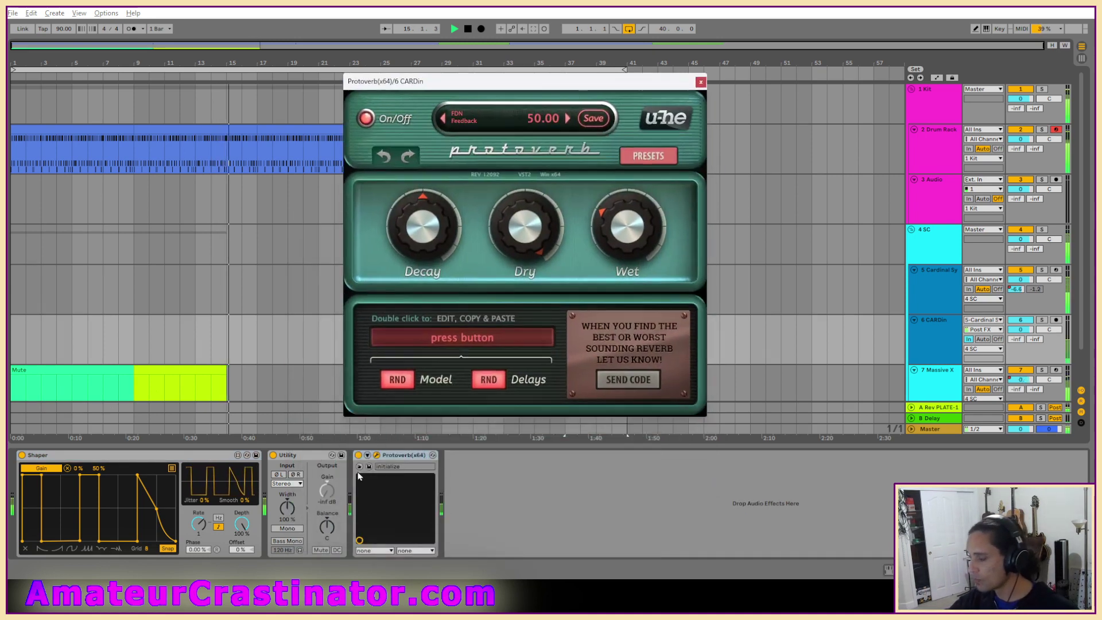
{"action": "left_click_drag", "start_coordinate": [404, 453], "coordinate": [20, 456]}
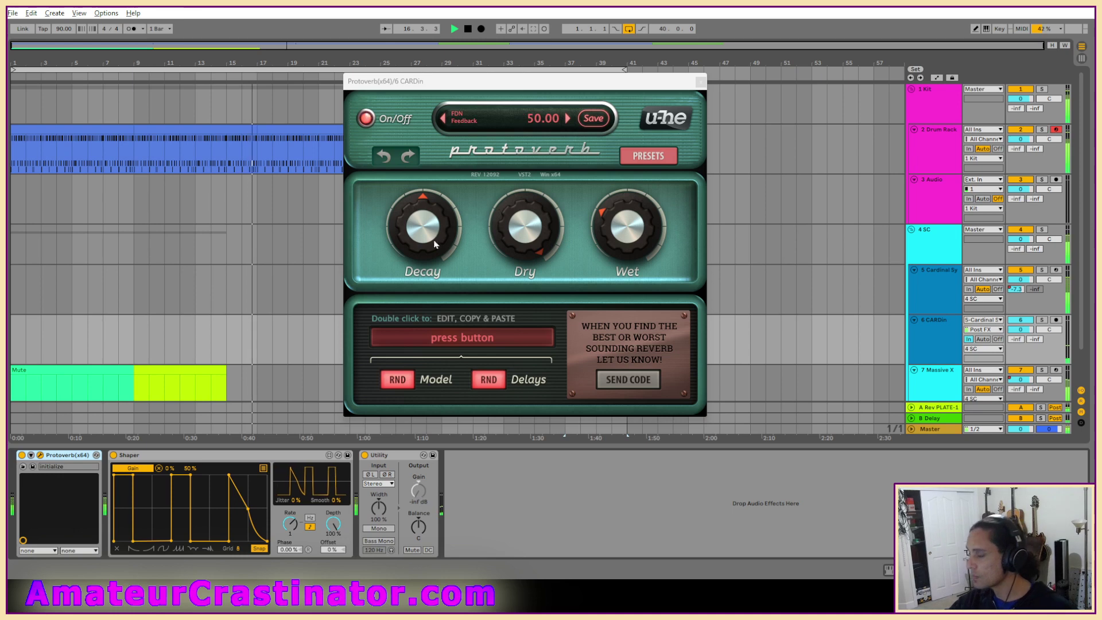
Randomize Protoverb's delays and set its Decay to 62.33, Dry to 58 and Wet to about the midpoint.
{"action": "left_click", "coordinate": [489, 380]}
{"action": "left_click_drag", "start_coordinate": [628, 230], "coordinate": [628, 207]}
{"action": "left_click_drag", "start_coordinate": [435, 230], "coordinate": [544, 302]}
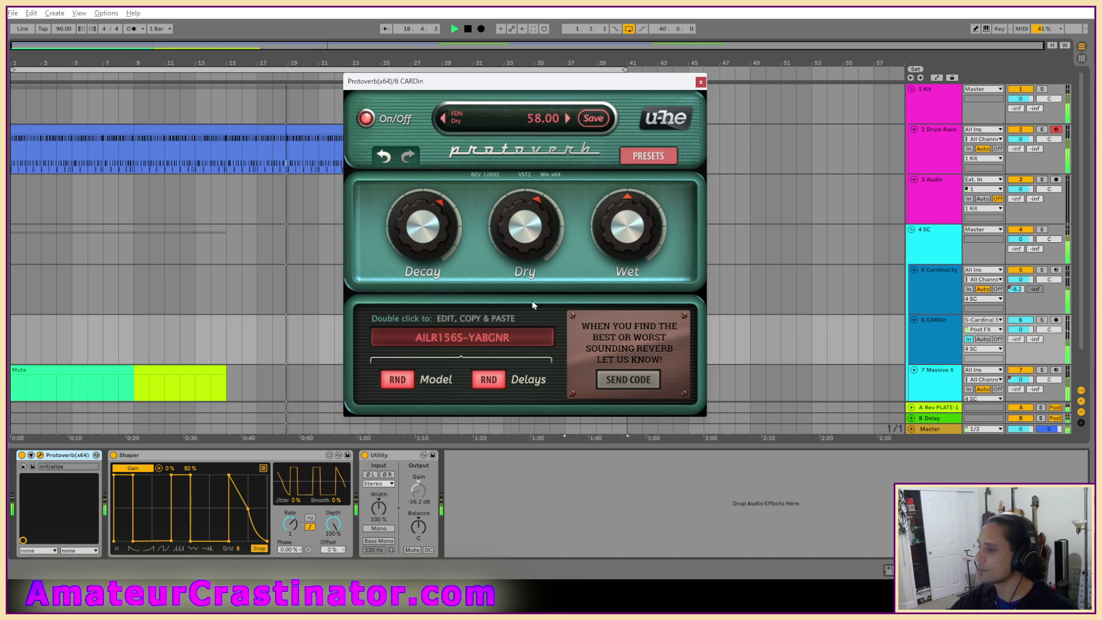
With CARDin soloed and Utility switched off, raise Protoverb's Dry level, set Wet to about 55 and Decay to 91.01.
{"action": "key", "text": "s"}
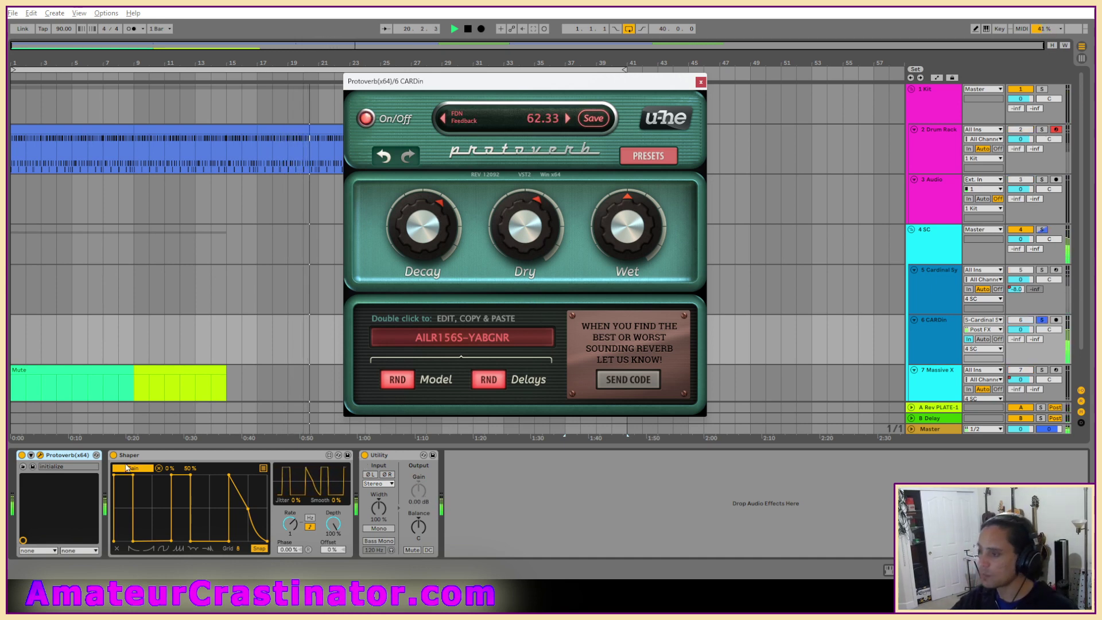
{"action": "left_click", "coordinate": [365, 455]}
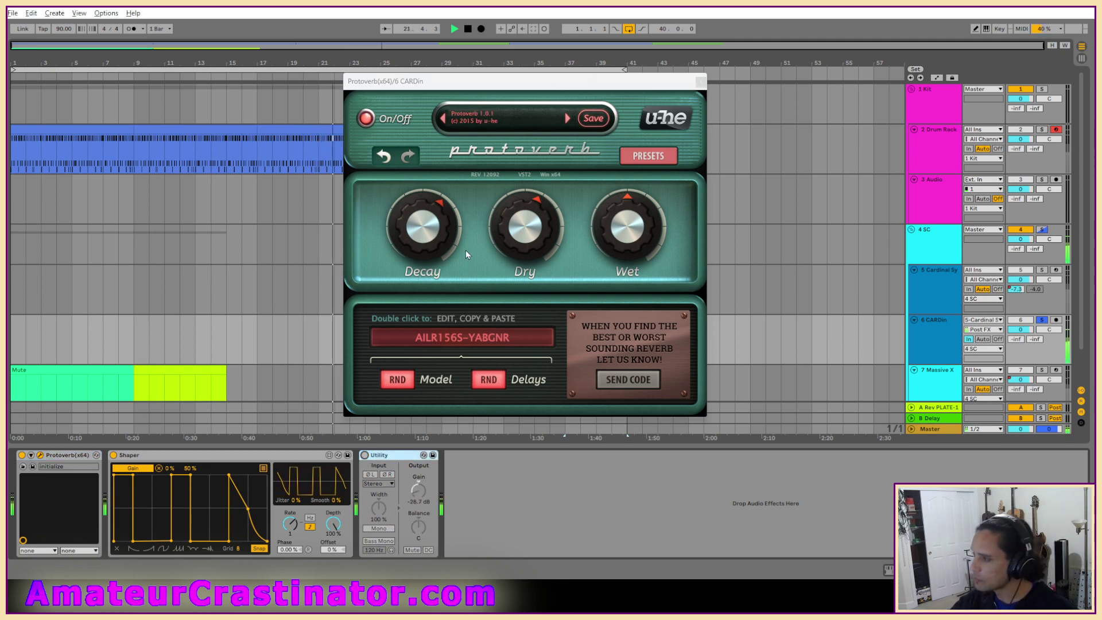
{"action": "left_click_drag", "start_coordinate": [537, 214], "coordinate": [545, 194]}
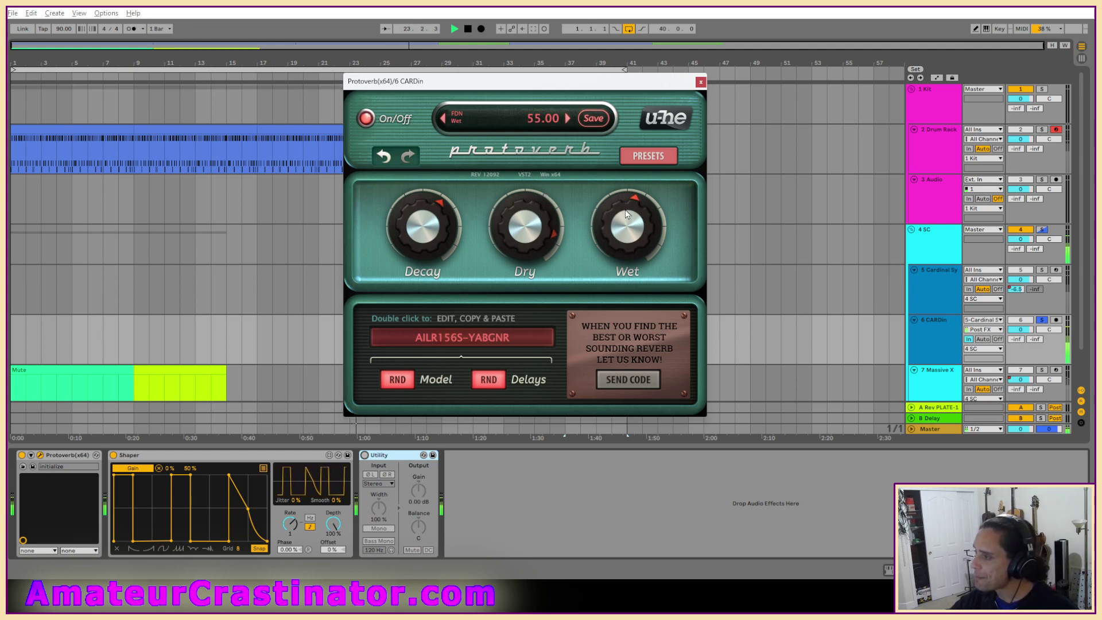
{"action": "left_click_drag", "start_coordinate": [433, 198], "coordinate": [434, 206]}
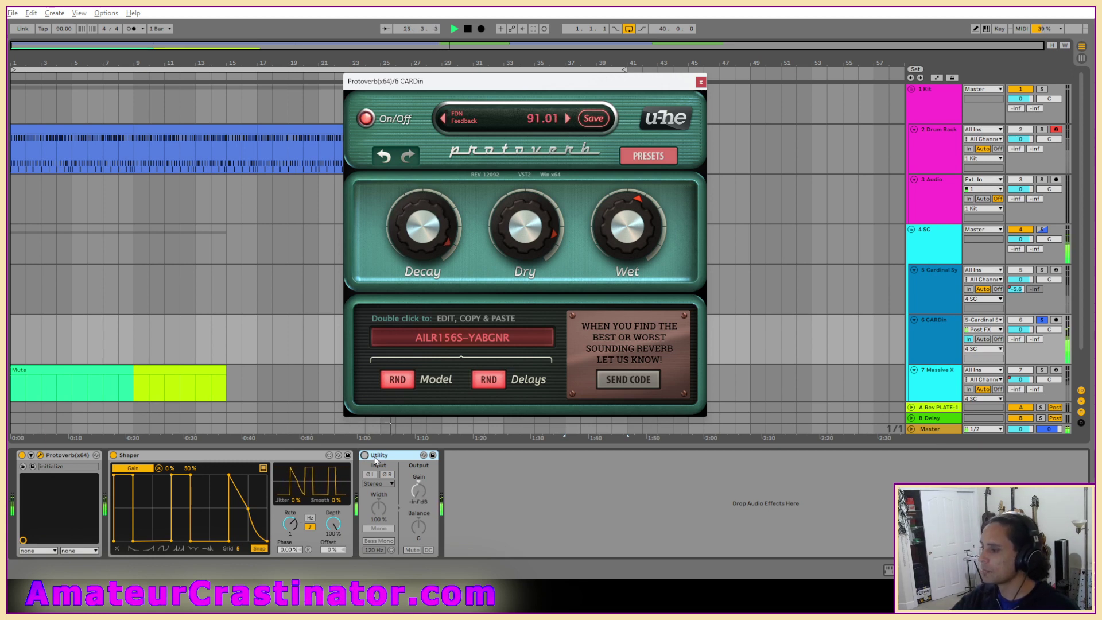
Close Protoverb and add a Delay after Utility on CARDin, with its filter off, Ping Pong on, Feedback 63% and Dry/Wet 33%.
{"action": "left_click", "coordinate": [700, 83]}
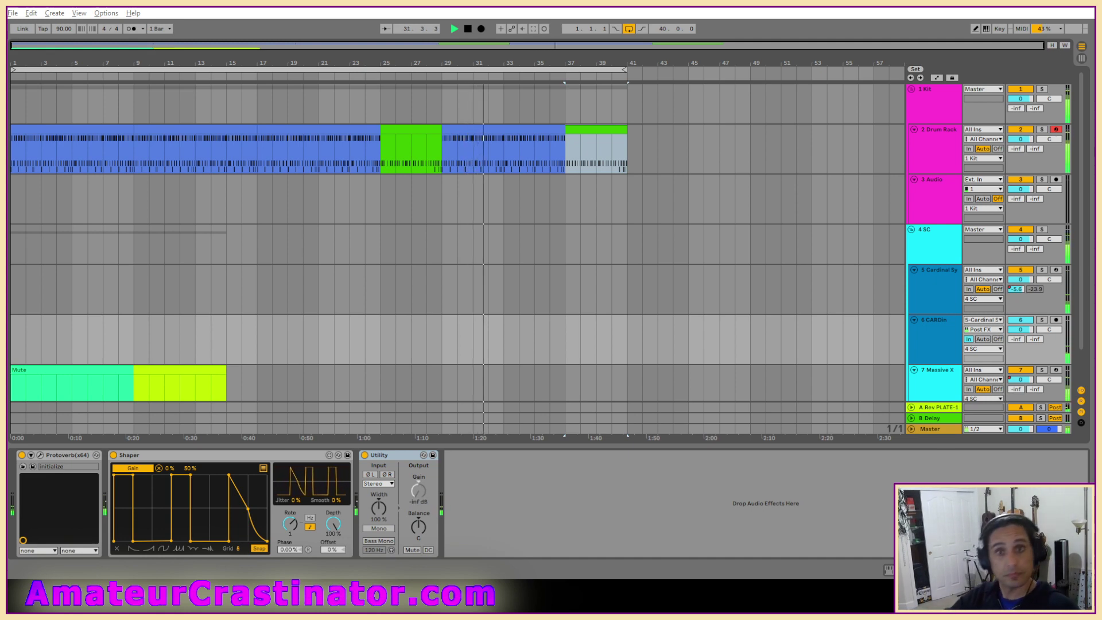
{"action": "key", "text": "ctrl+z"}
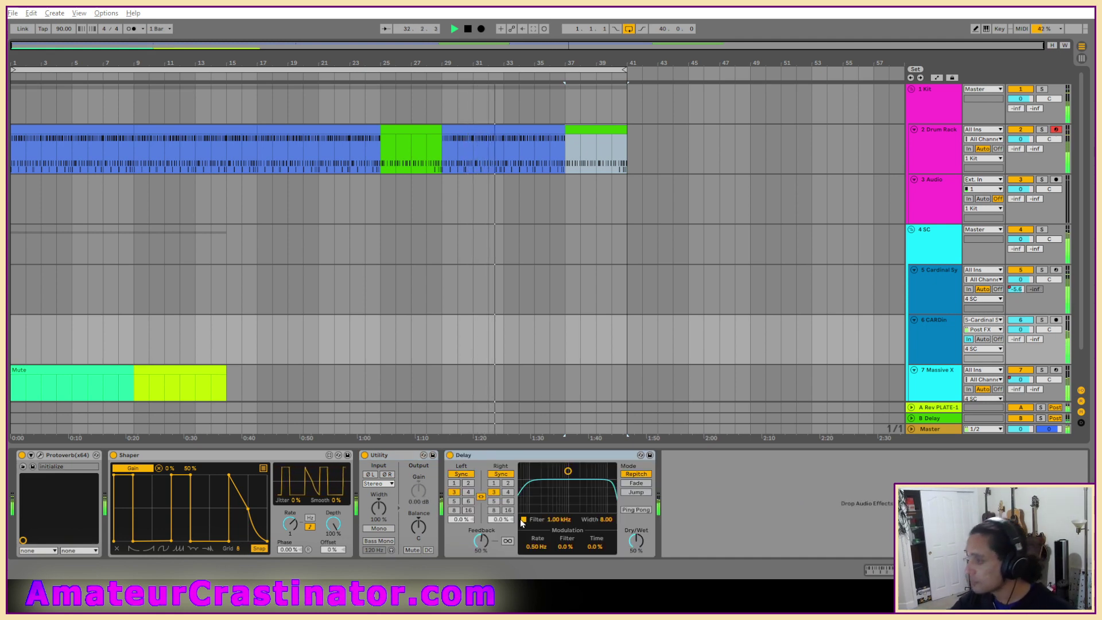
{"action": "left_click", "coordinate": [523, 520]}
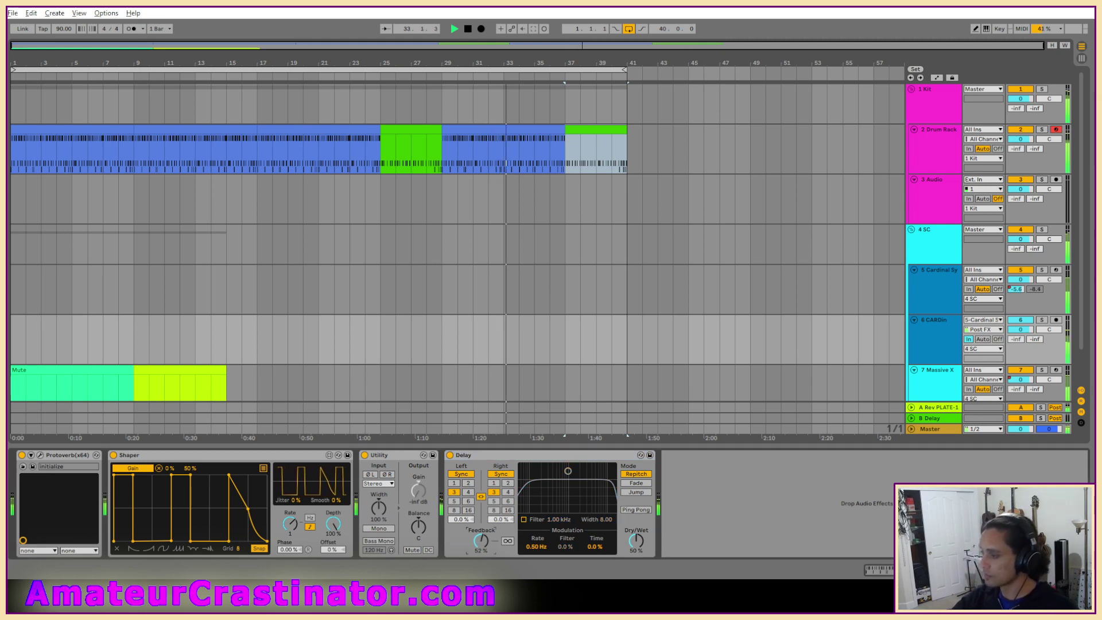
{"action": "left_click", "coordinate": [637, 510]}
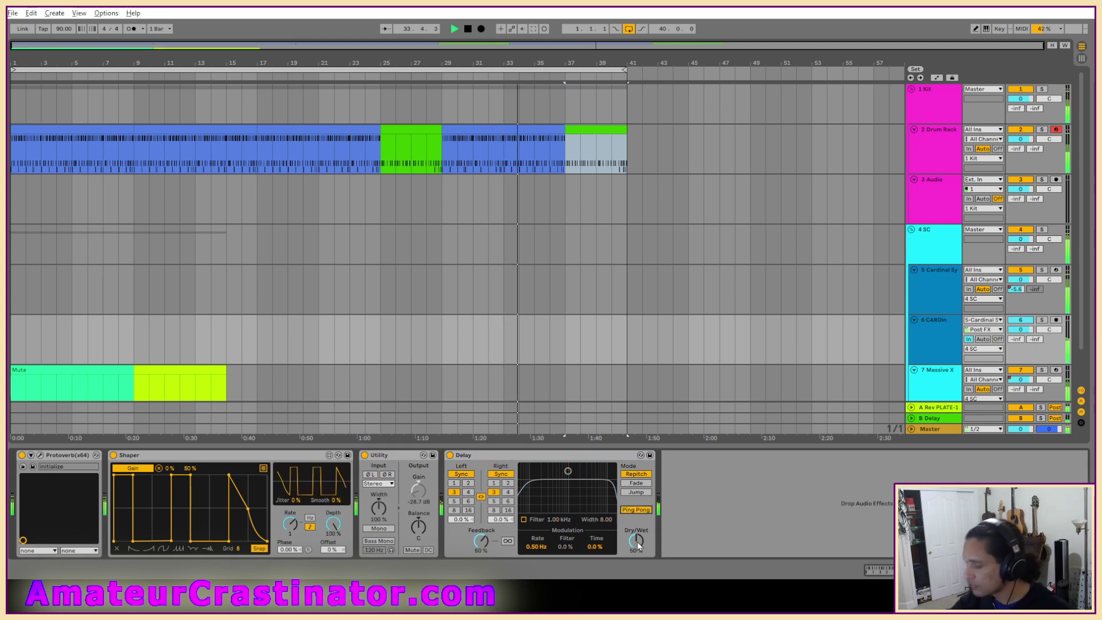
{"action": "left_click_drag", "start_coordinate": [637, 542], "coordinate": [637, 557]}
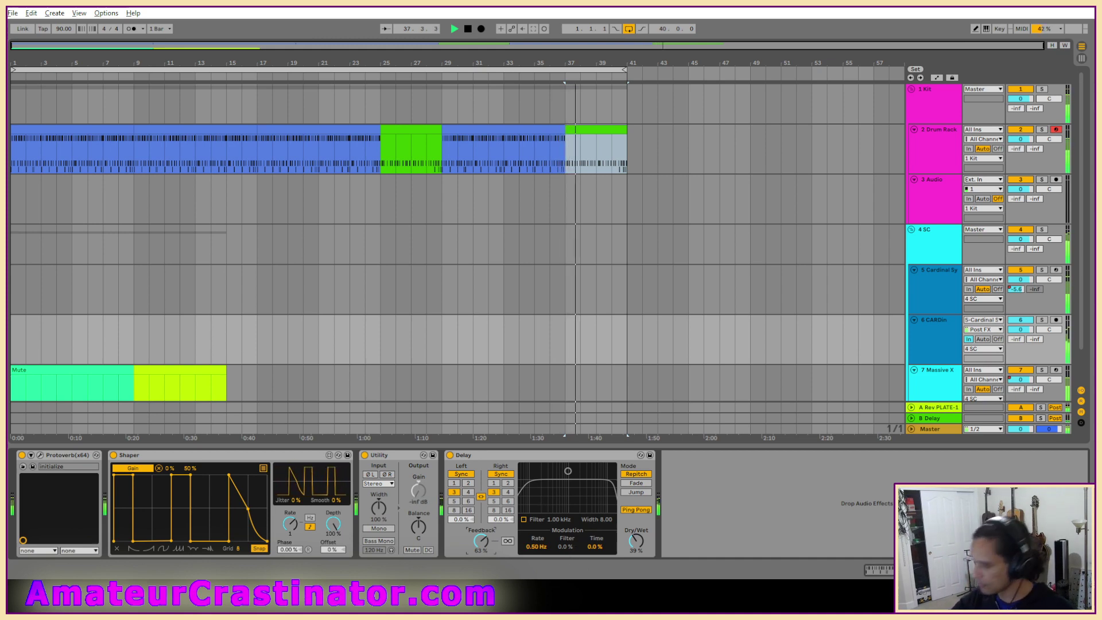
{"action": "left_click_drag", "start_coordinate": [638, 540], "coordinate": [639, 544]}
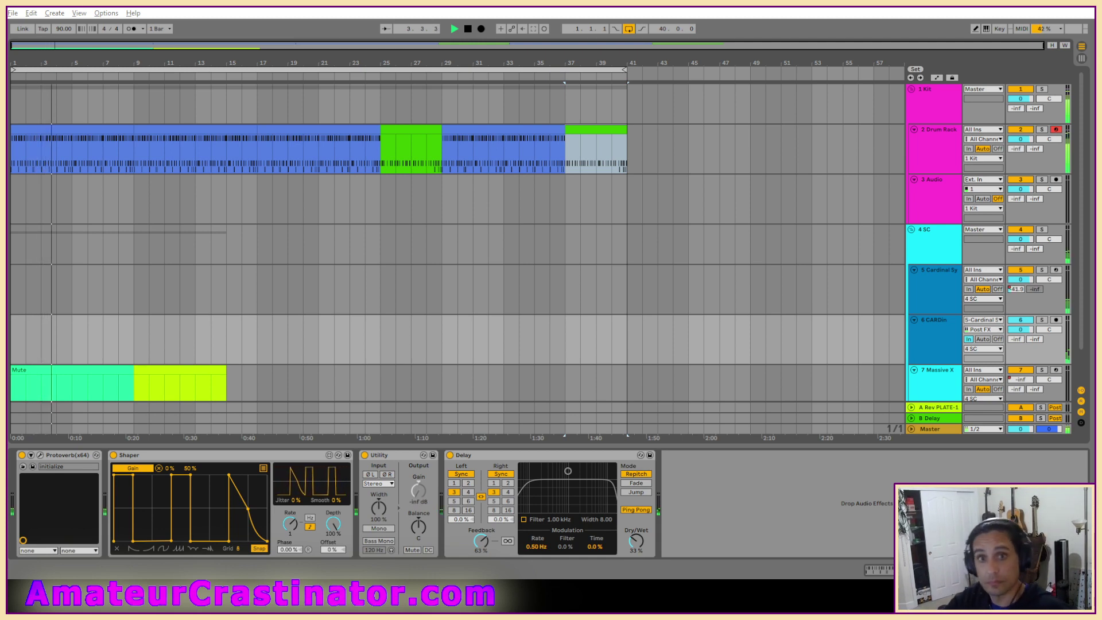
Add a Compressor to CARDin, hide its sidechain section and place it ahead of Delay.
{"action": "key", "text": "Return"}
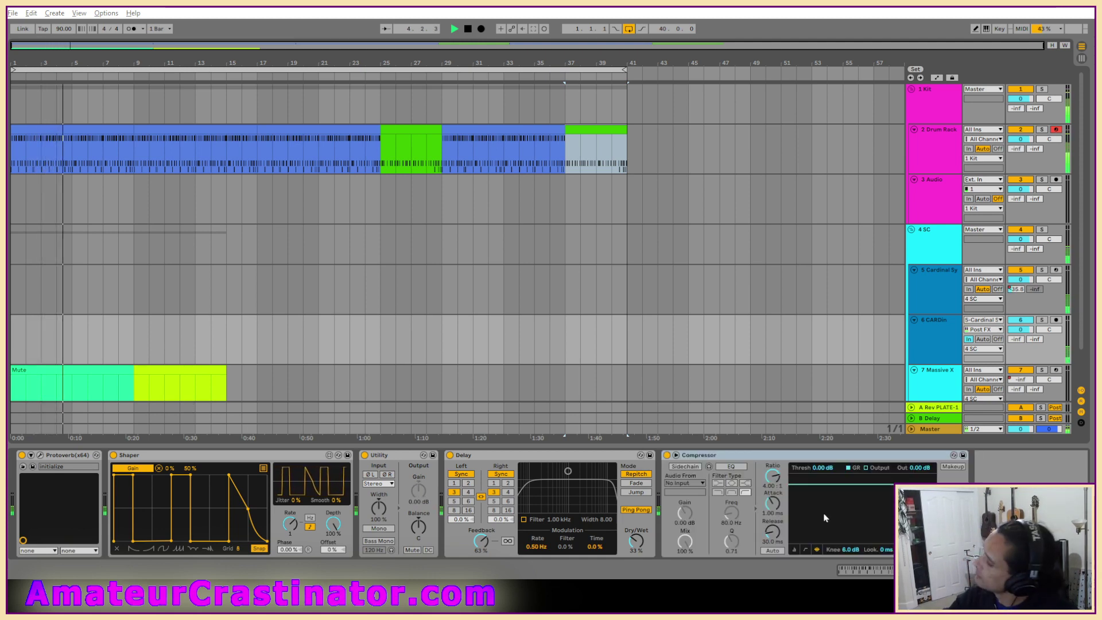
{"action": "left_click", "coordinate": [676, 455]}
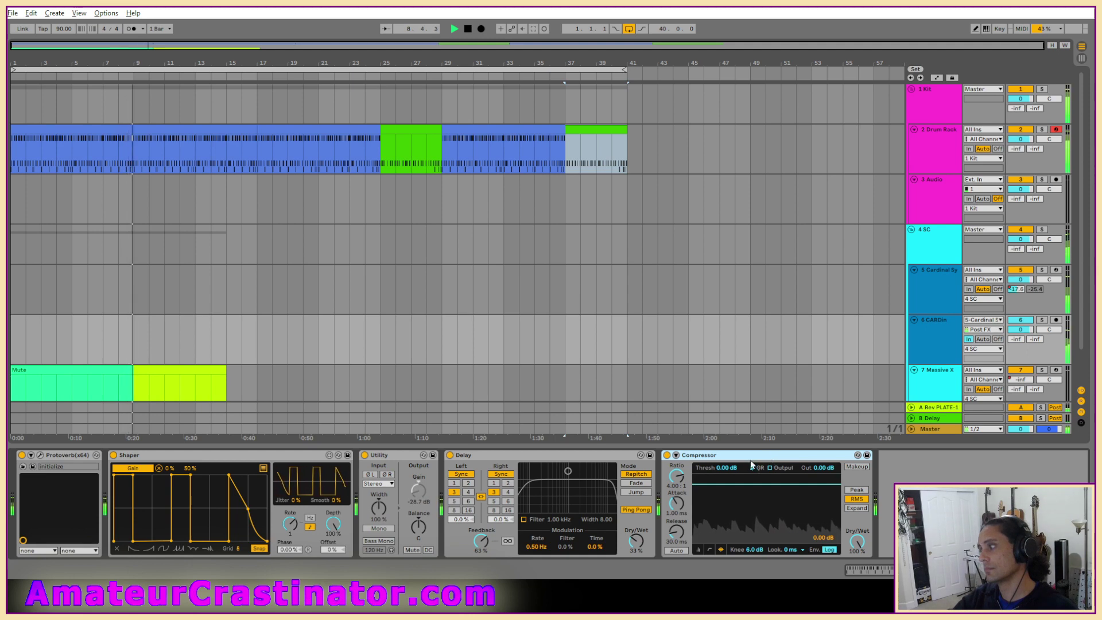
{"action": "left_click_drag", "start_coordinate": [770, 458], "coordinate": [499, 508]}
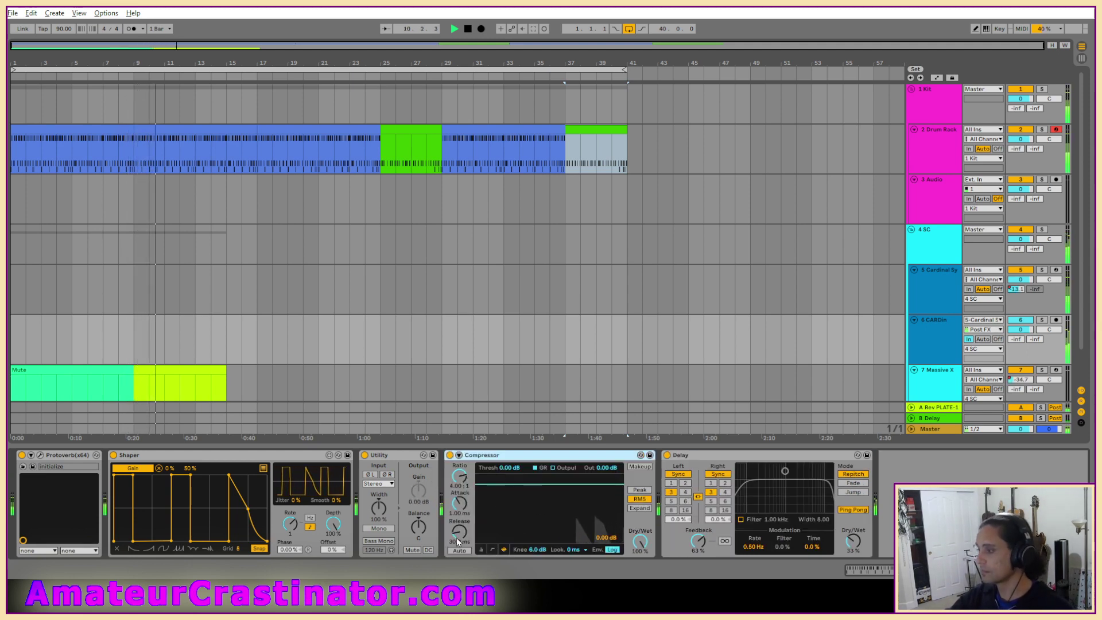
Set the Compressor's knee to 0 dB, ratio to 38:1, detection to Peak and attack to 38 ms, and lower its threshold.
{"action": "left_click_drag", "start_coordinate": [537, 551], "coordinate": [537, 591]}
{"action": "left_click_drag", "start_coordinate": [459, 476], "coordinate": [460, 442]}
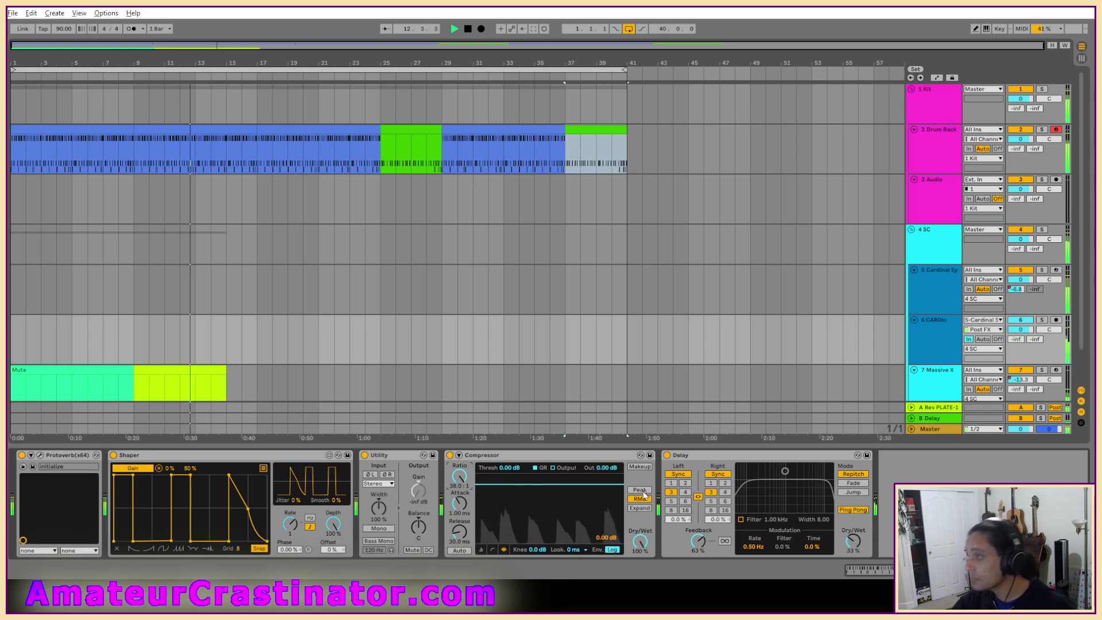
{"action": "left_click_drag", "start_coordinate": [506, 467], "coordinate": [508, 520]}
{"action": "left_click", "coordinate": [460, 507]}
{"action": "type", "text": "38"}
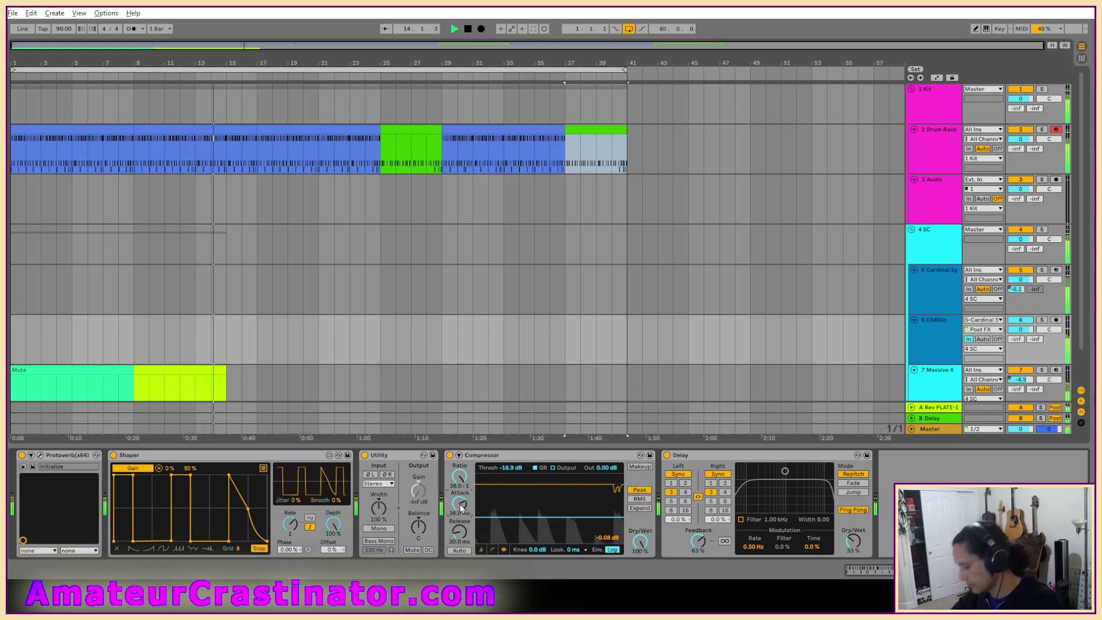
{"action": "key", "text": "Return"}
Reset the Compressor's ratio to 4:1, then set its threshold to -28.7 dB and output gain to 3 dB.
{"action": "double_click", "coordinate": [460, 476]}
{"action": "left_click_drag", "start_coordinate": [515, 468], "coordinate": [515, 494]}
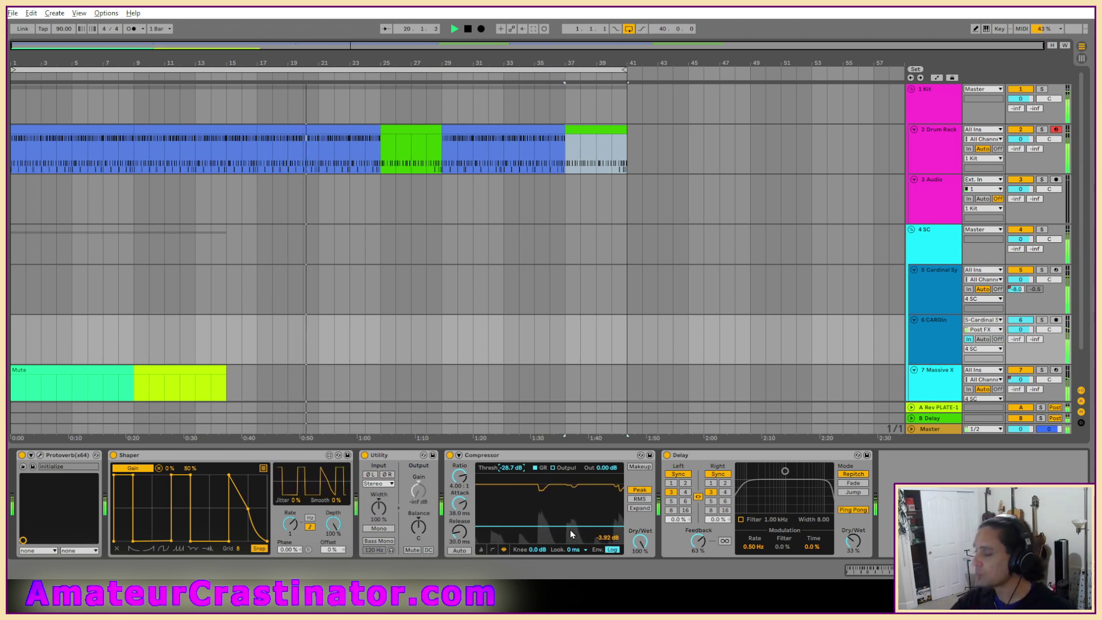
{"action": "left_click", "coordinate": [608, 470]}
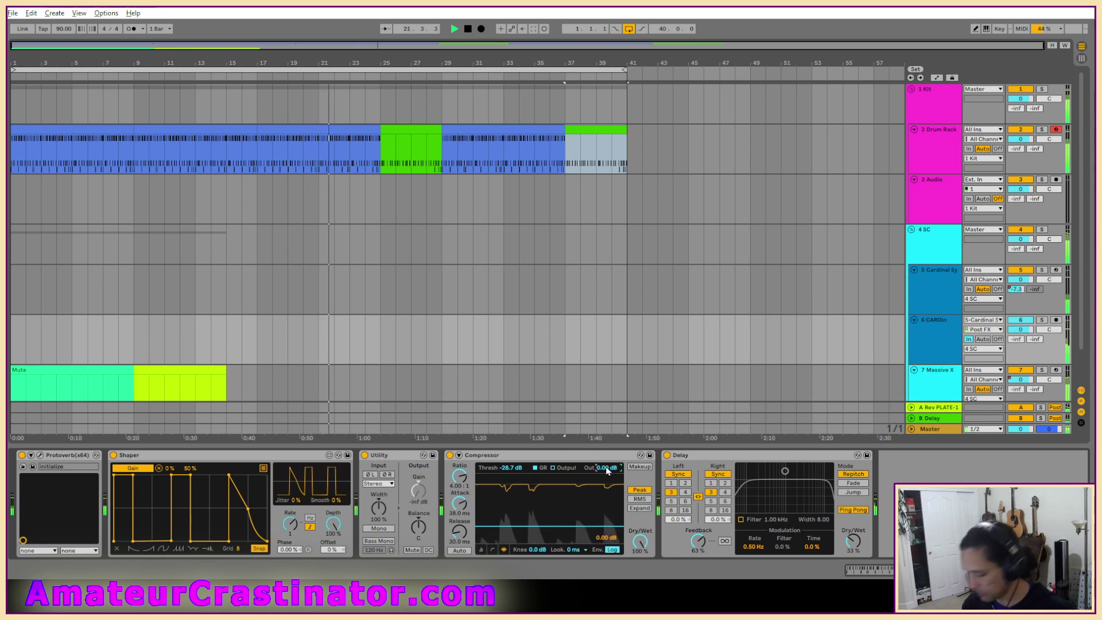
{"action": "type", "text": "3"}
{"action": "key", "text": "Return"}
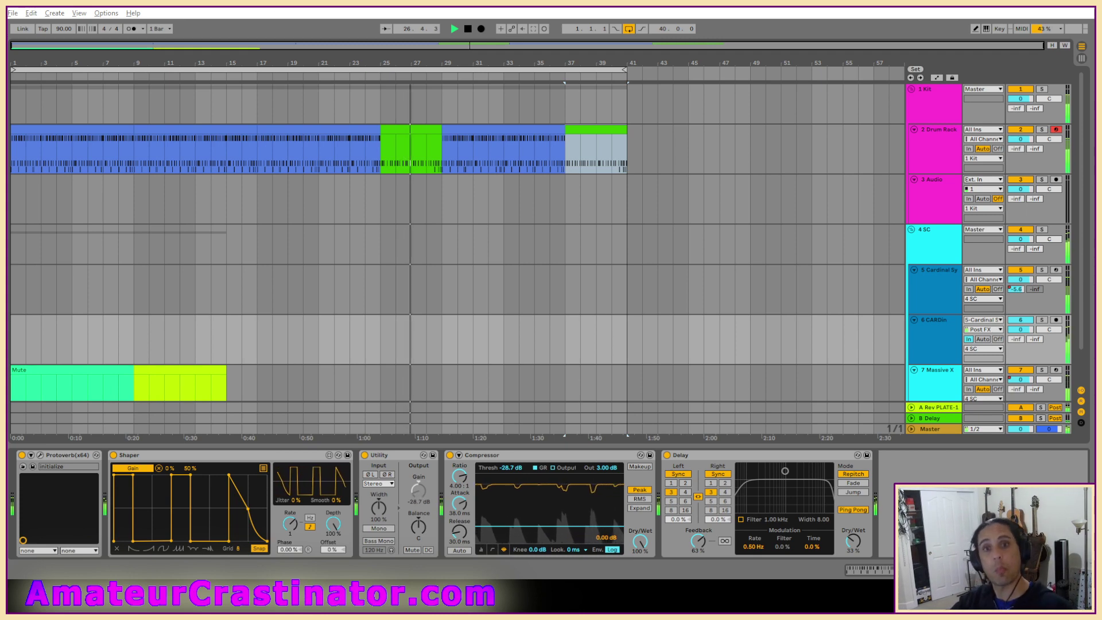
Add an Auto Filter after Delay, group it into an Audio Effect Rack and create a second, empty chain.
{"action": "key", "text": "ctrl+z"}
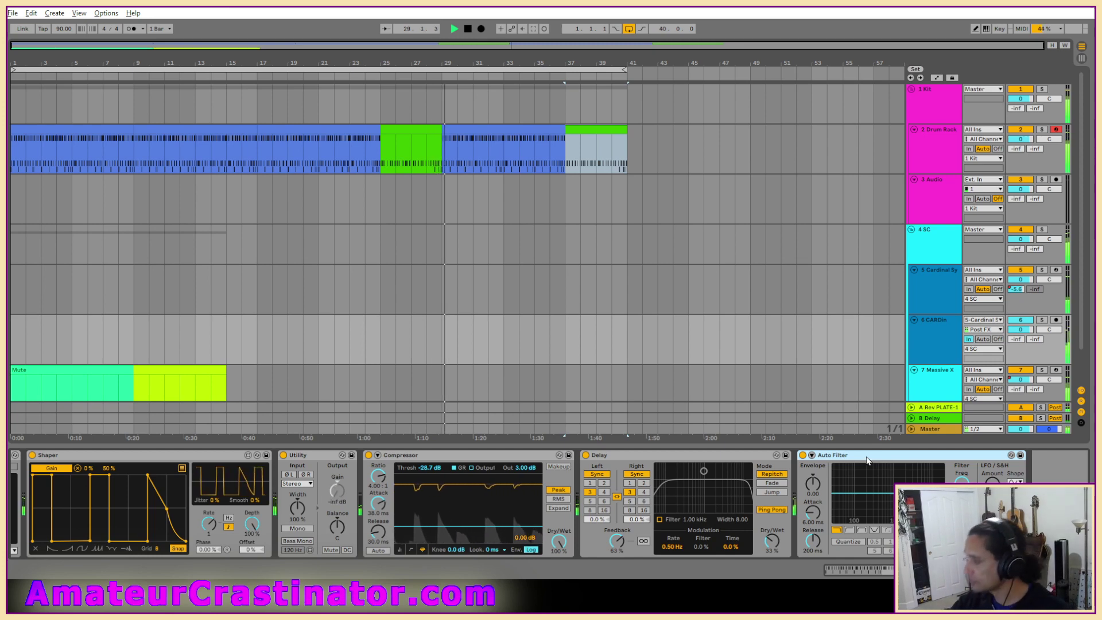
{"action": "key", "text": "ctrl+g"}
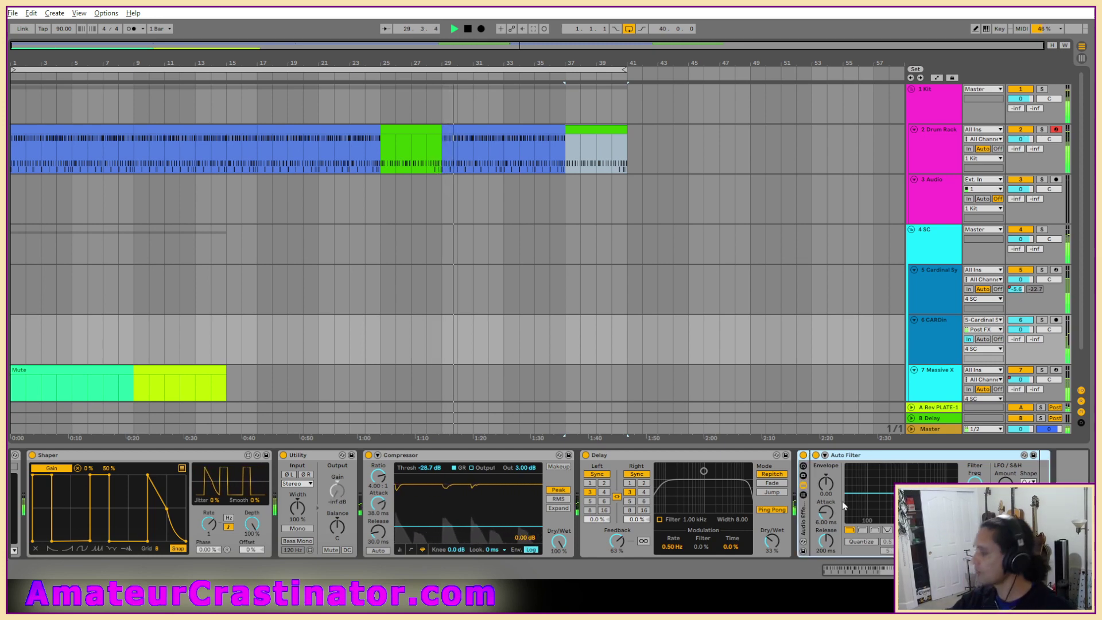
{"action": "left_click", "coordinate": [806, 499]}
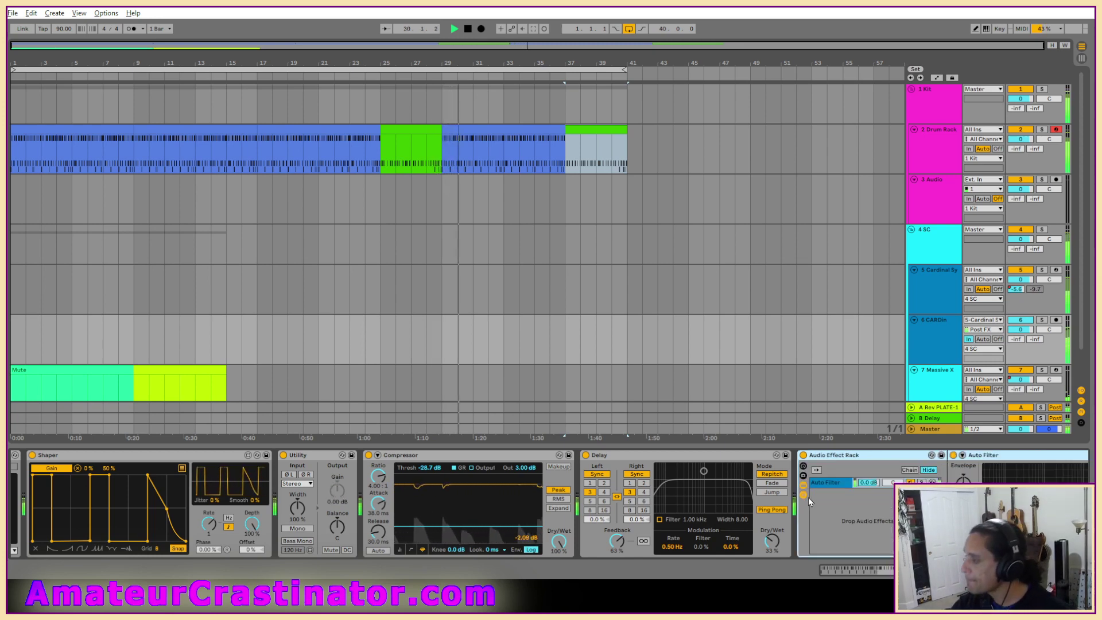
{"action": "left_click", "coordinate": [878, 513]}
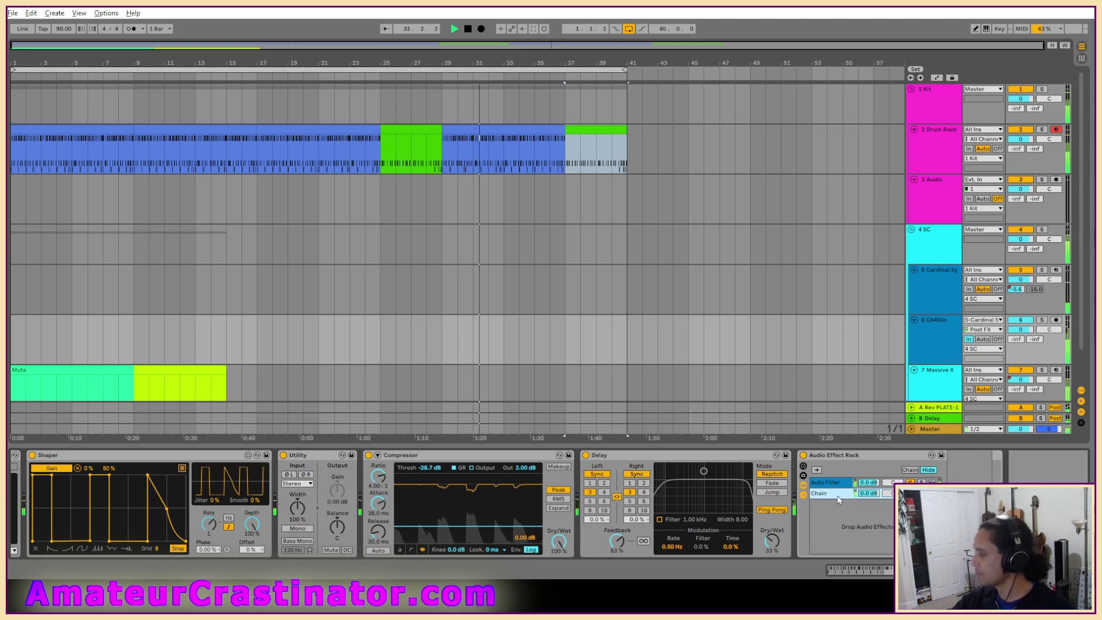
Rename the rack's empty chain Dry and set the Auto Filter in the other chain to band-pass.
{"action": "right_click", "coordinate": [841, 496]}
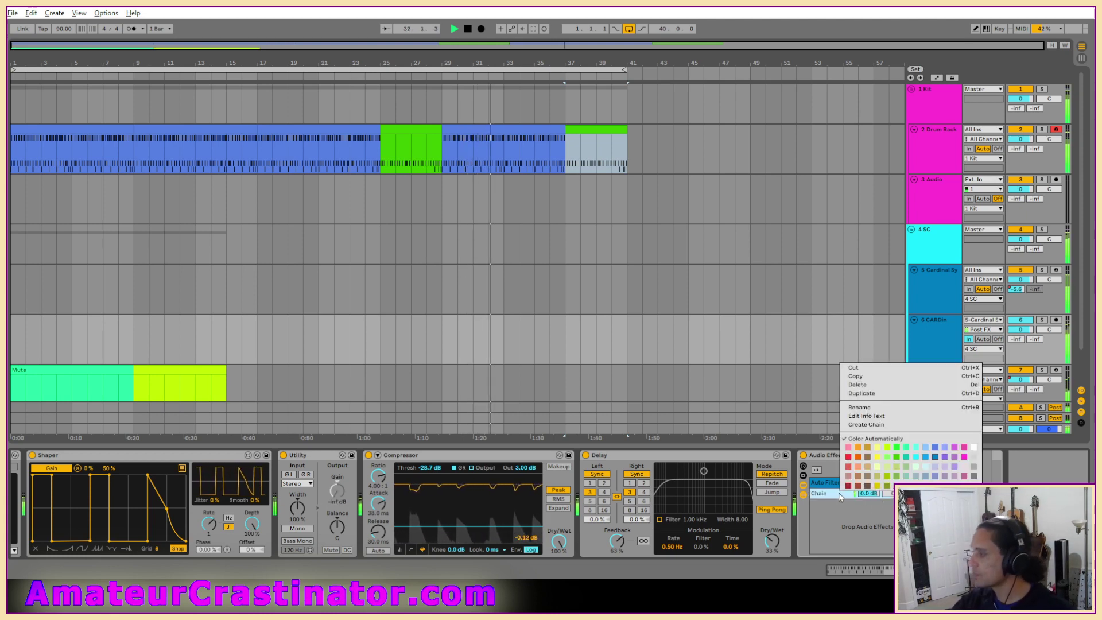
{"action": "key", "text": "ctrl+r"}
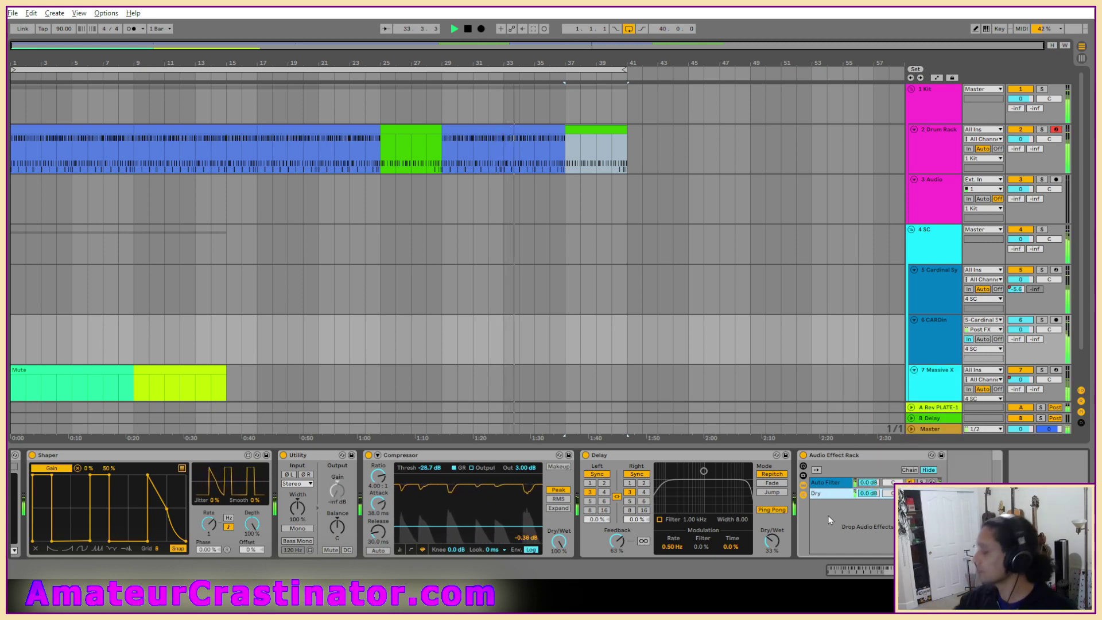
{"action": "key", "text": "Return"}
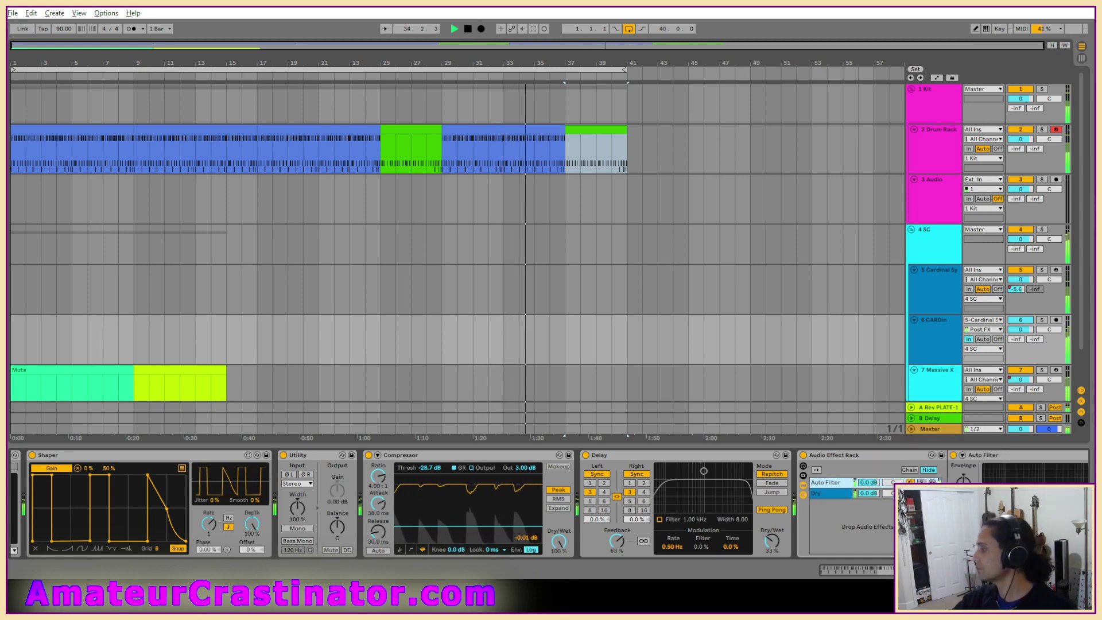
{"action": "scroll", "coordinate": [551, 505], "scroll_direction": "down", "scroll_amount": 3}
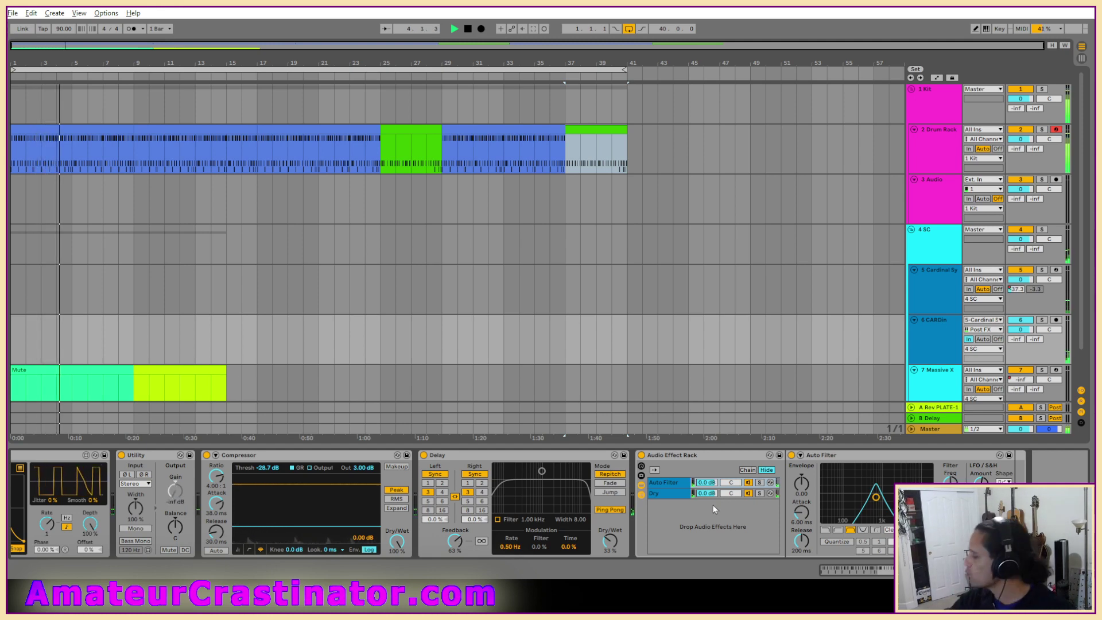
Set the rack's Auto Filter chain volume to -2 dB and its Dry chain volume to -3 dB.
{"action": "left_click", "coordinate": [707, 484]}
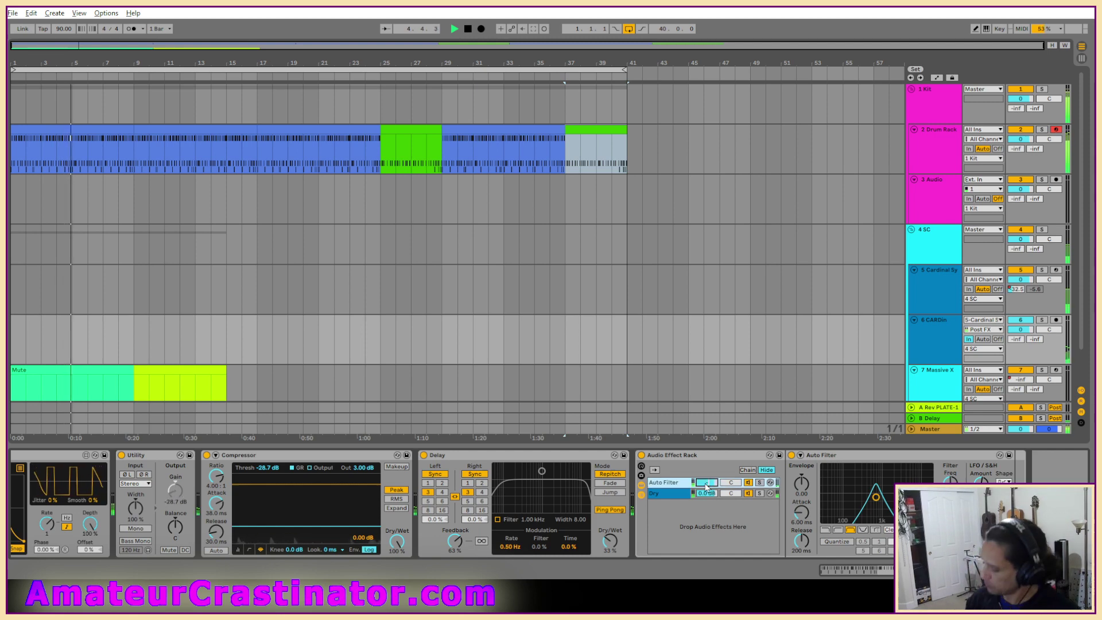
{"action": "type", "text": "-2"}
{"action": "key", "text": "Return"}
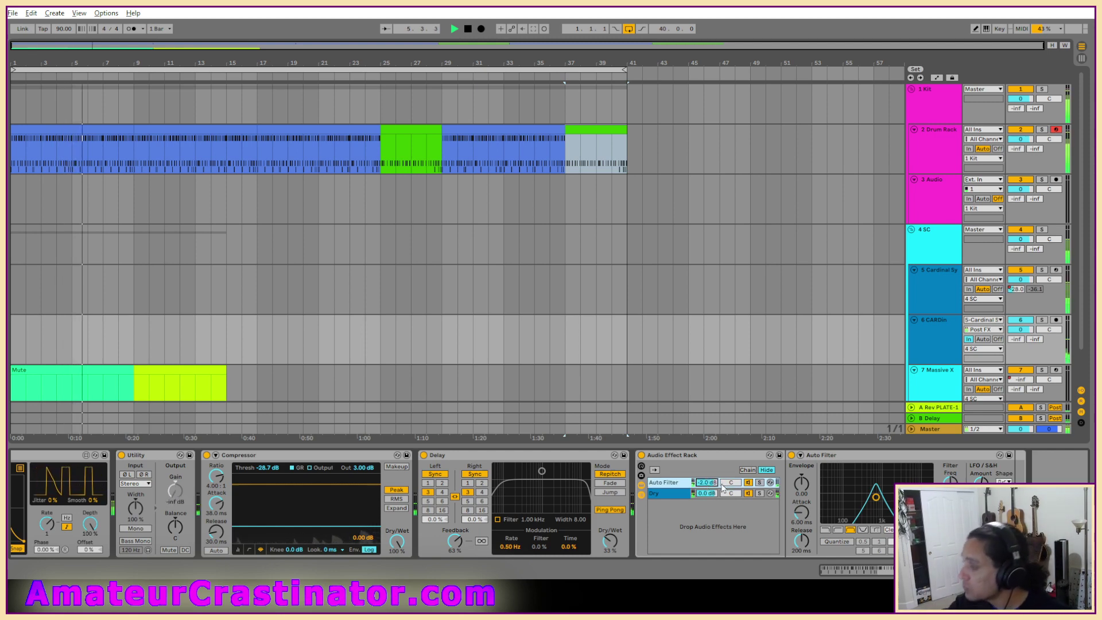
{"action": "left_click", "coordinate": [710, 495]}
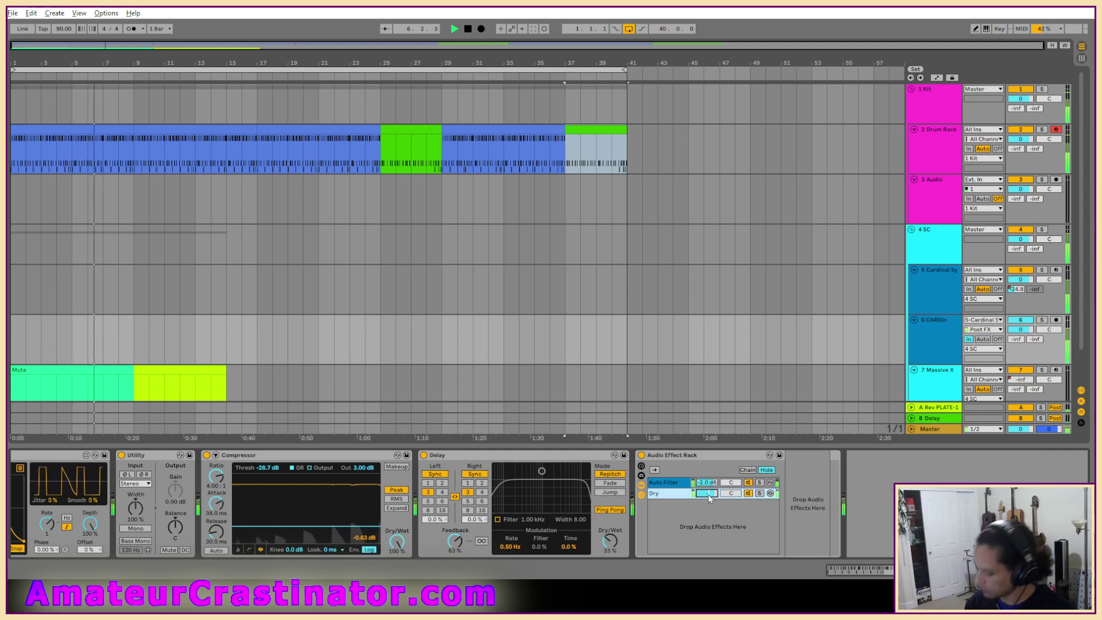
{"action": "type", "text": "-3"}
{"action": "key", "text": "Return"}
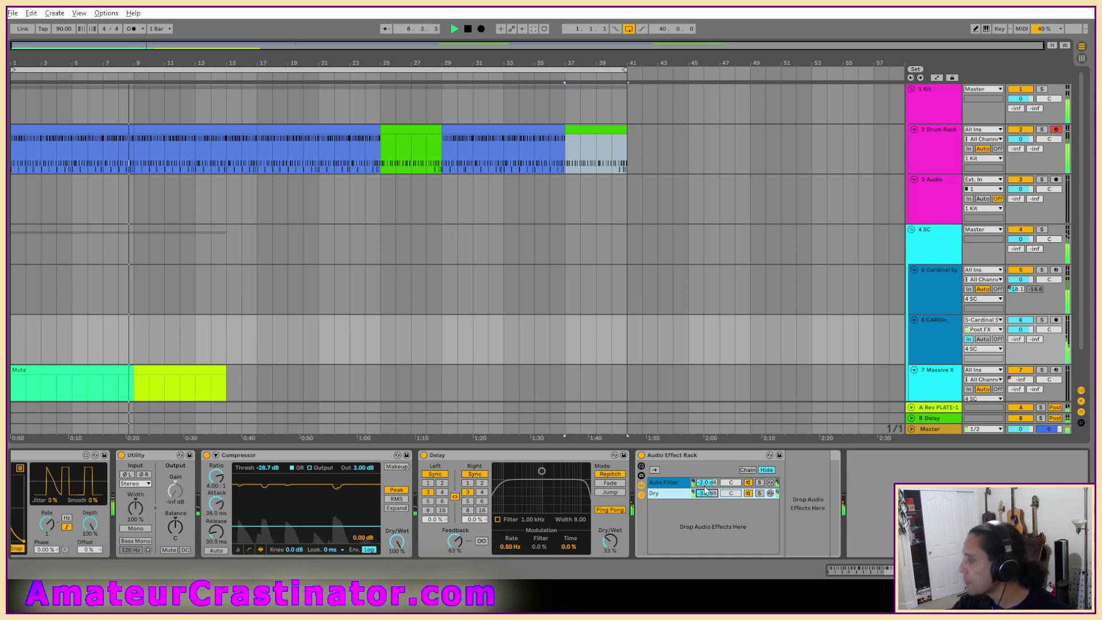
Set the Auto Filter chain's volume to -3 dB and lower the Dry chain's volume below it.
{"action": "left_click", "coordinate": [709, 484]}
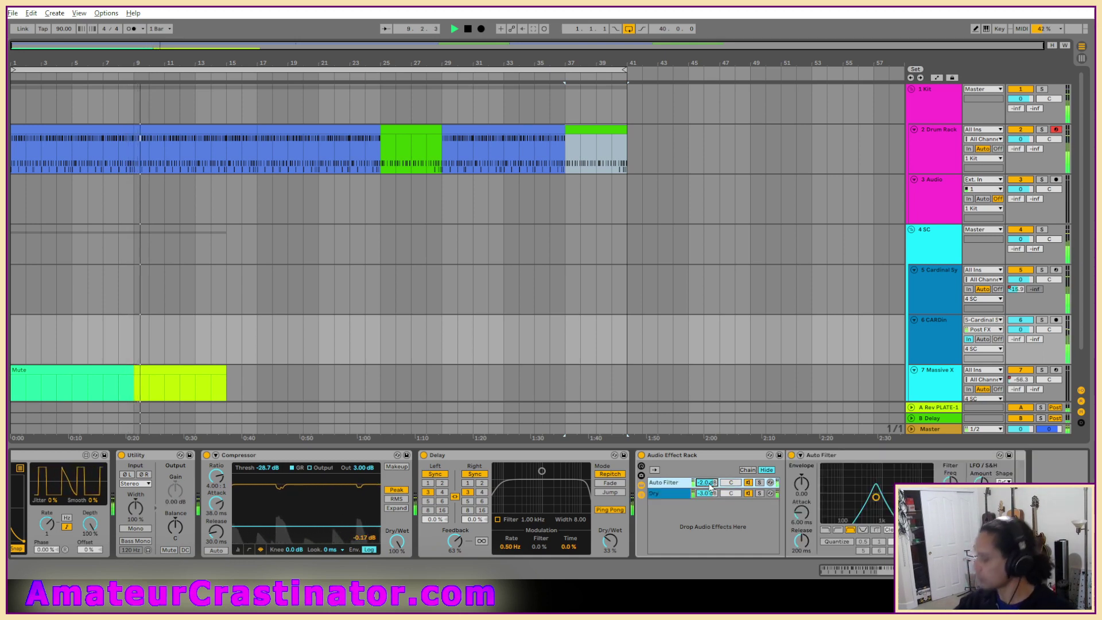
{"action": "type", "text": "-3"}
{"action": "key", "text": "Return"}
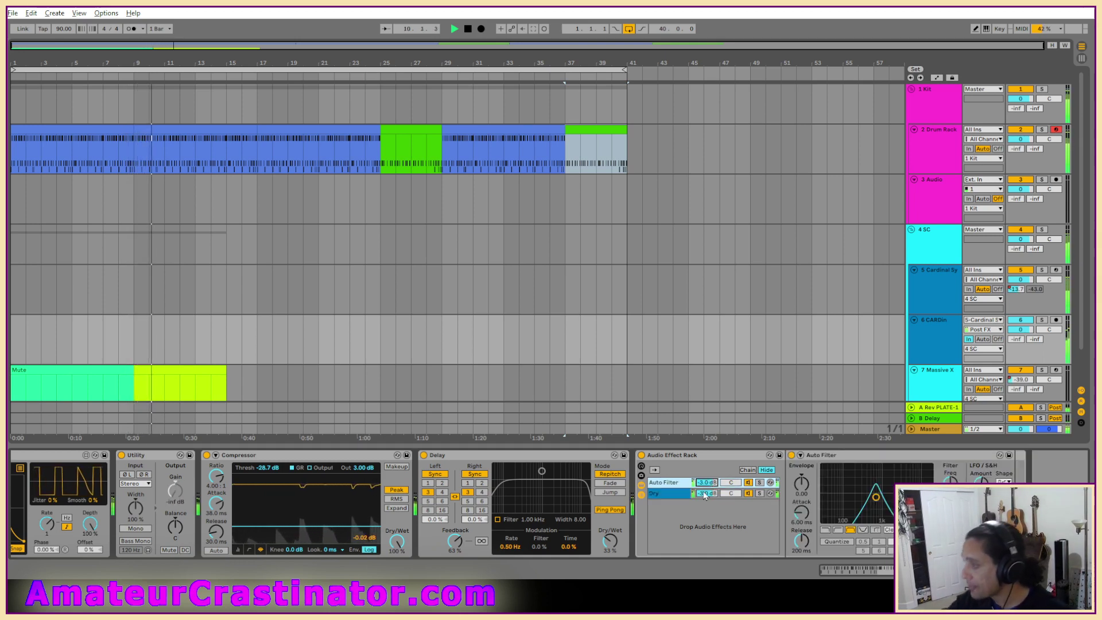
{"action": "left_click", "coordinate": [708, 494]}
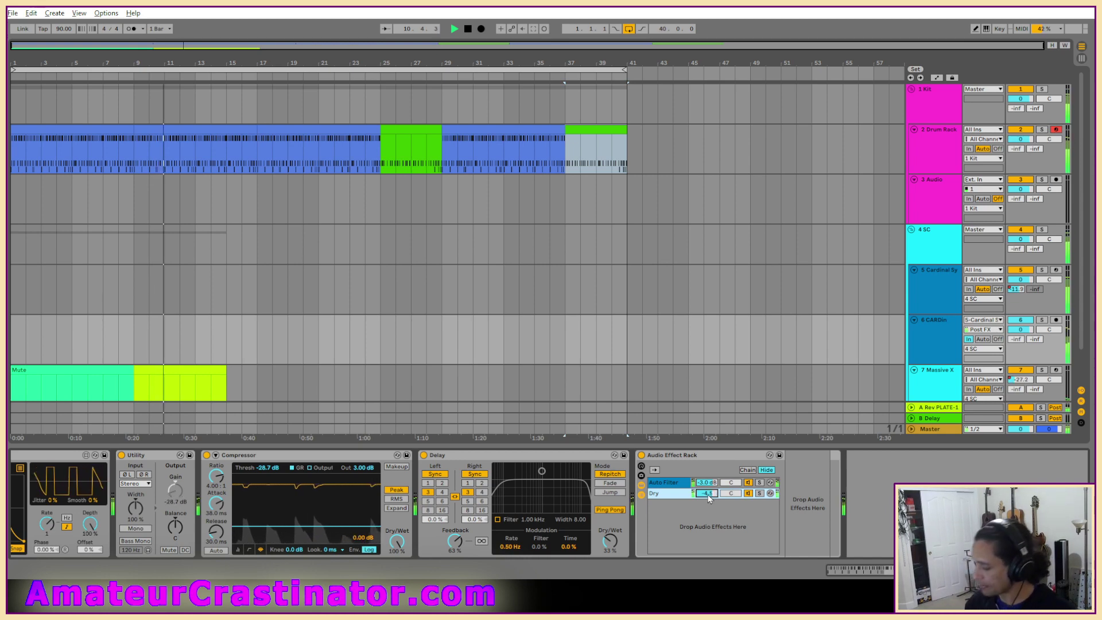
{"action": "key", "text": "Return"}
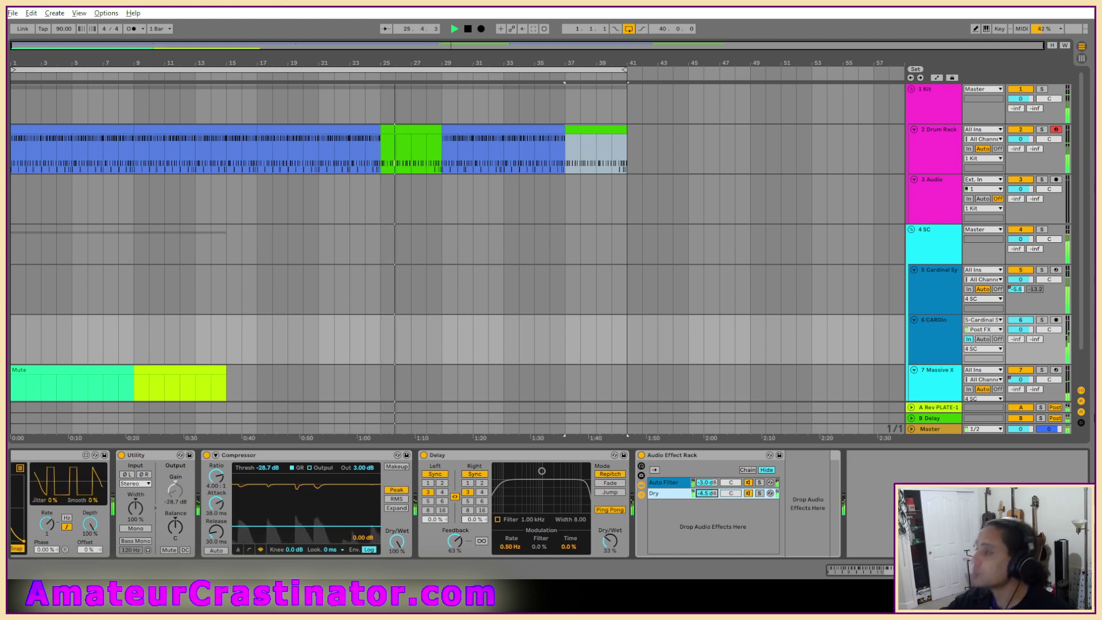
Open the LevelingTool on the Drum Rack's Snare pad and raise its Gain to 29.5%.
{"action": "left_click", "coordinate": [397, 129]}
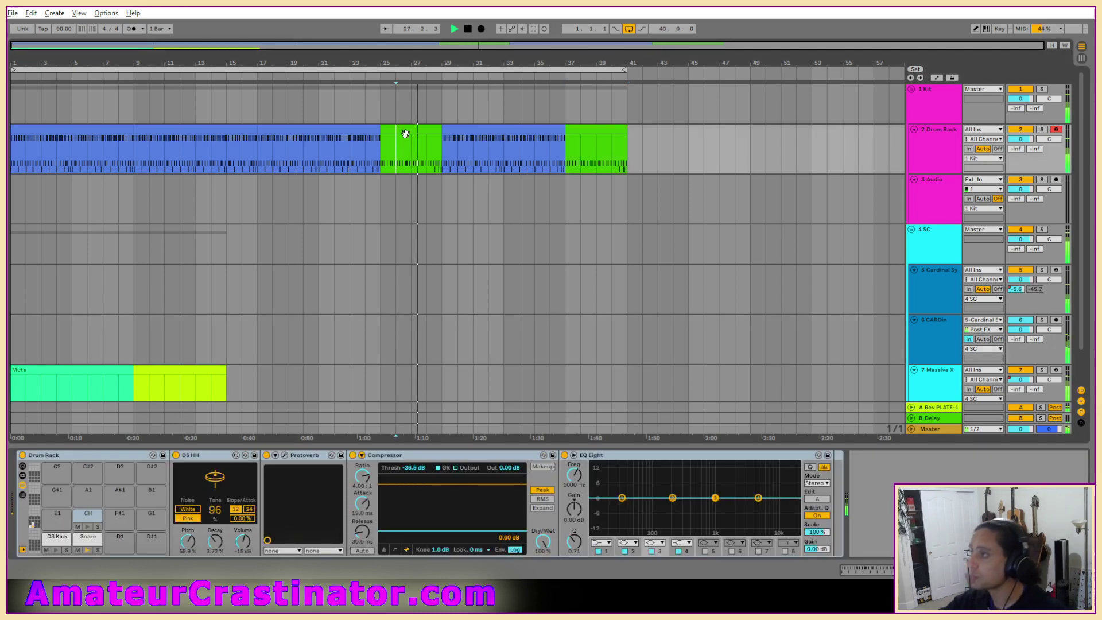
{"action": "left_click", "coordinate": [406, 132]}
{"action": "left_click", "coordinate": [89, 539]}
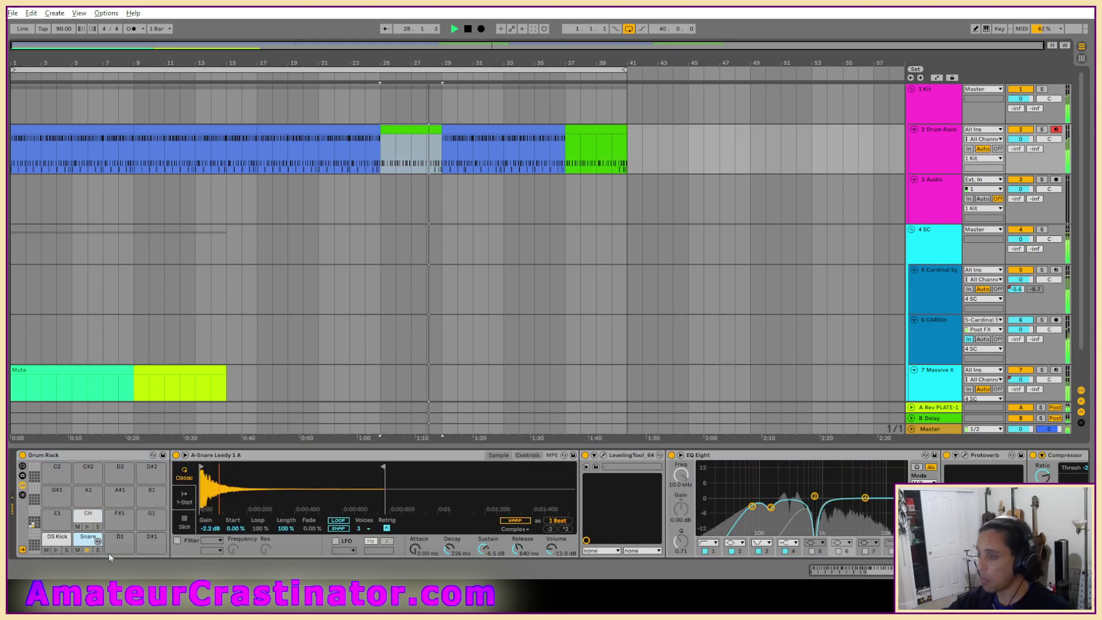
{"action": "left_click", "coordinate": [606, 455]}
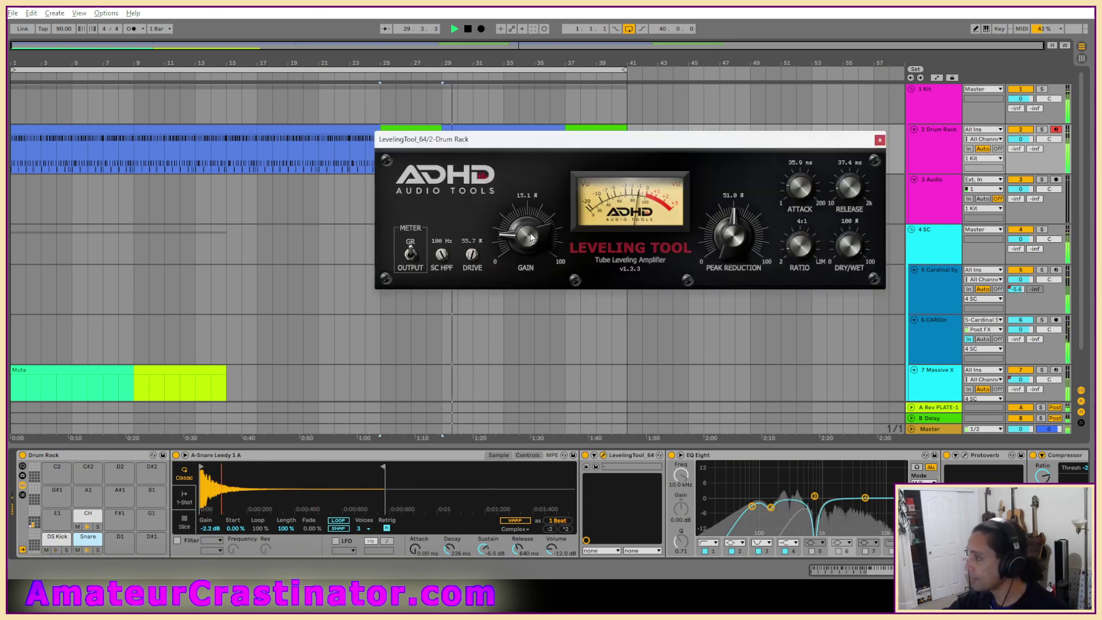
{"action": "left_click_drag", "start_coordinate": [531, 241], "coordinate": [531, 236]}
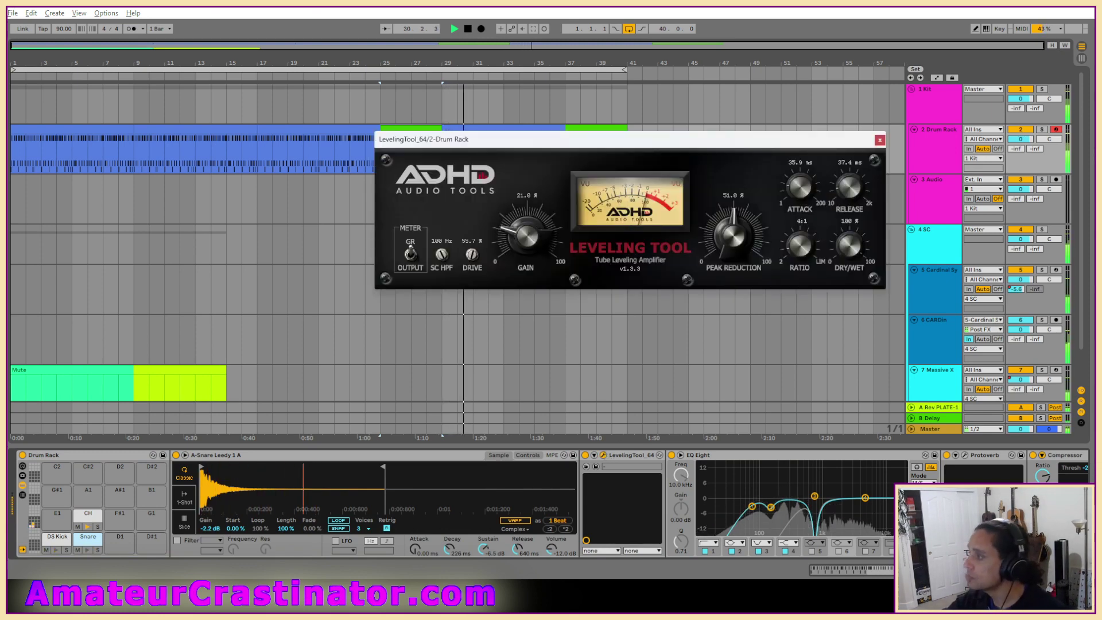
{"action": "left_click_drag", "start_coordinate": [964, 570], "coordinate": [982, 570]}
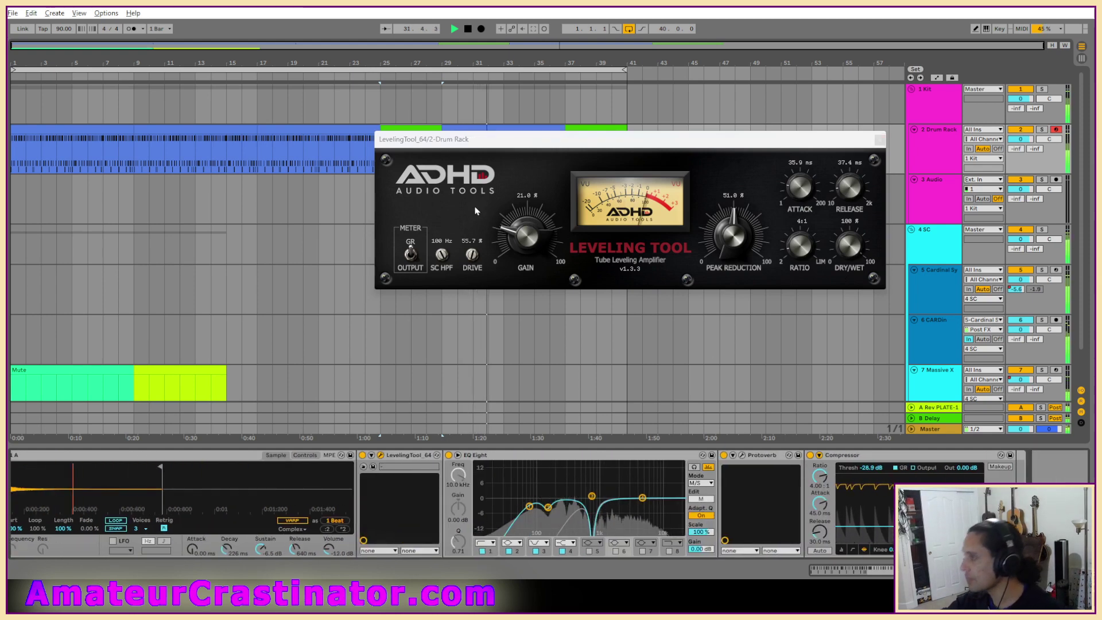
{"action": "left_click_drag", "start_coordinate": [523, 241], "coordinate": [518, 233]}
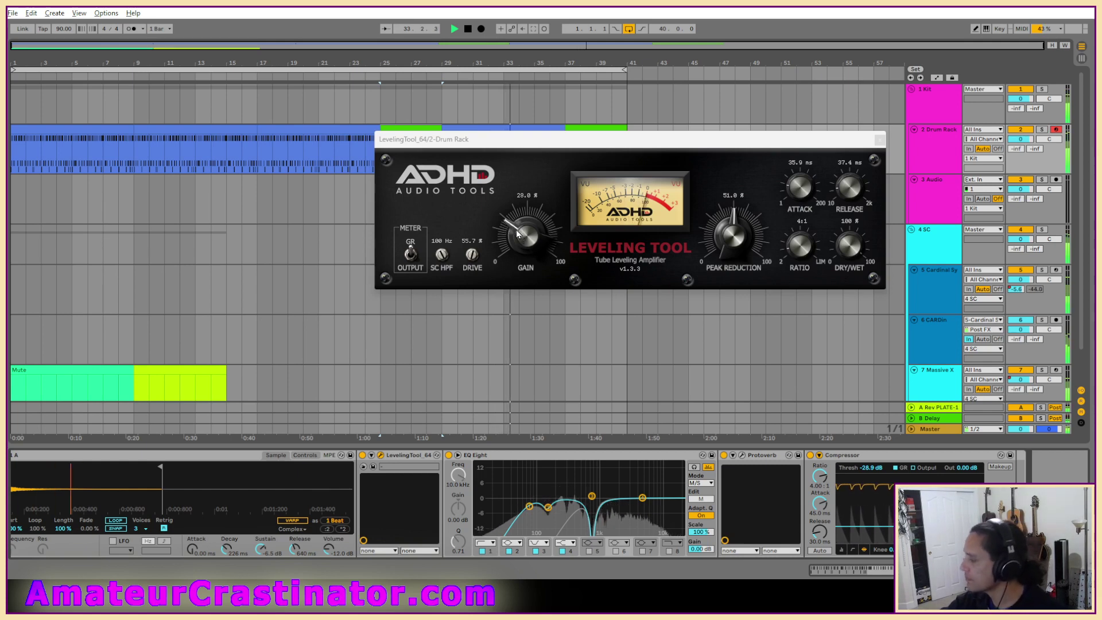
Set the snare Compressor's attack to about 24.5 ms and LevelingTool's Drive to 50%, and close the plug-in window.
{"action": "right_click", "coordinate": [823, 506]}
{"action": "left_click", "coordinate": [821, 504]}
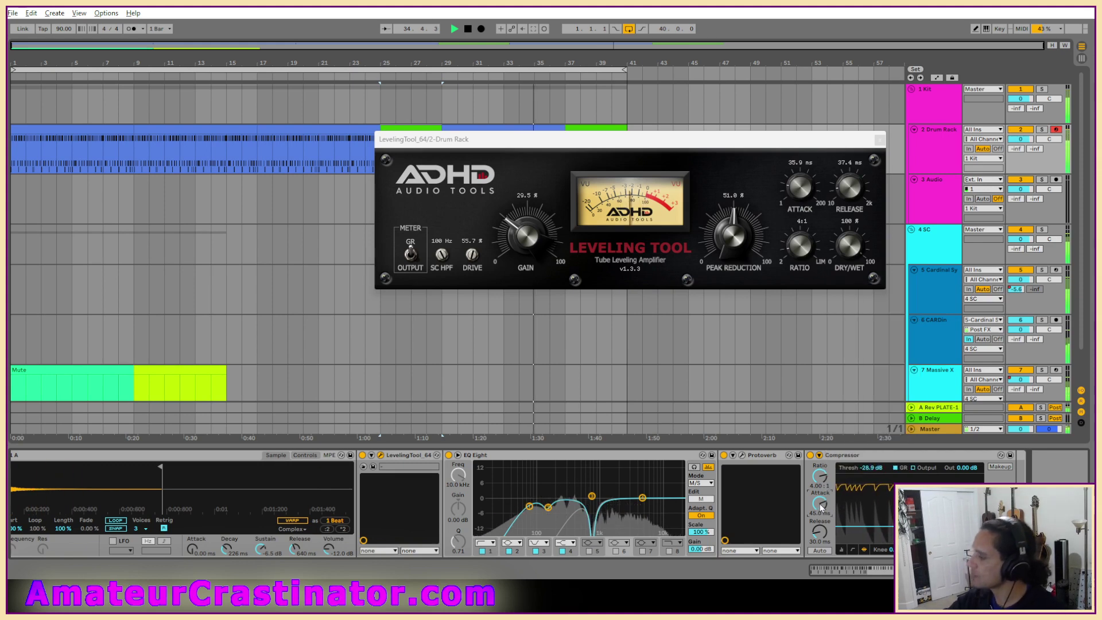
{"action": "left_click_drag", "start_coordinate": [821, 504], "coordinate": [821, 512]}
{"action": "left_click_drag", "start_coordinate": [471, 253], "coordinate": [479, 204]}
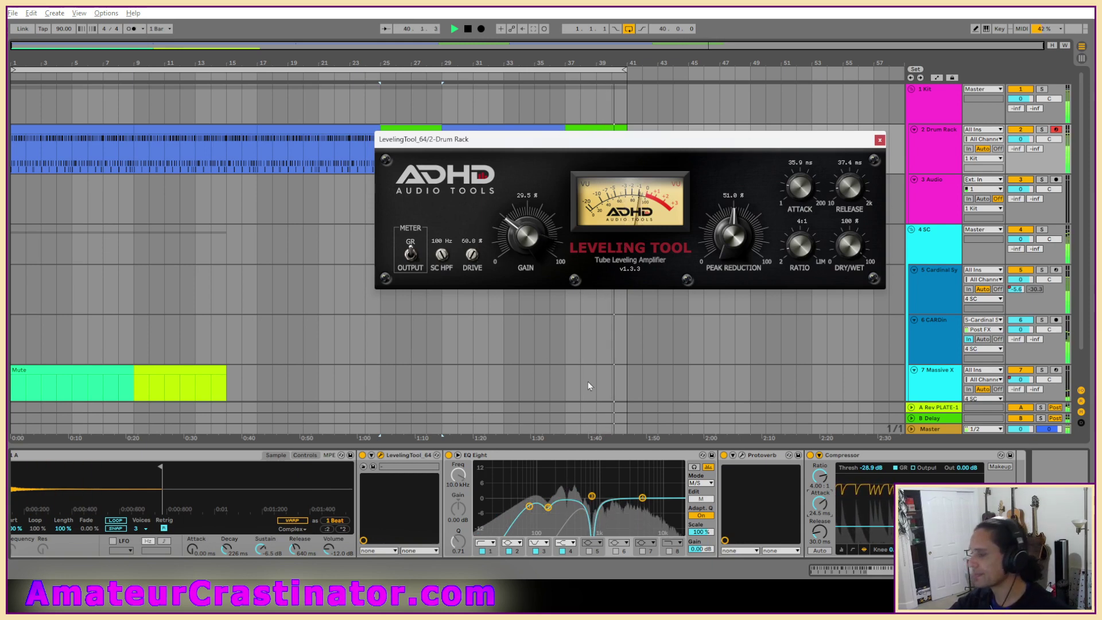
{"action": "left_click", "coordinate": [880, 140]}
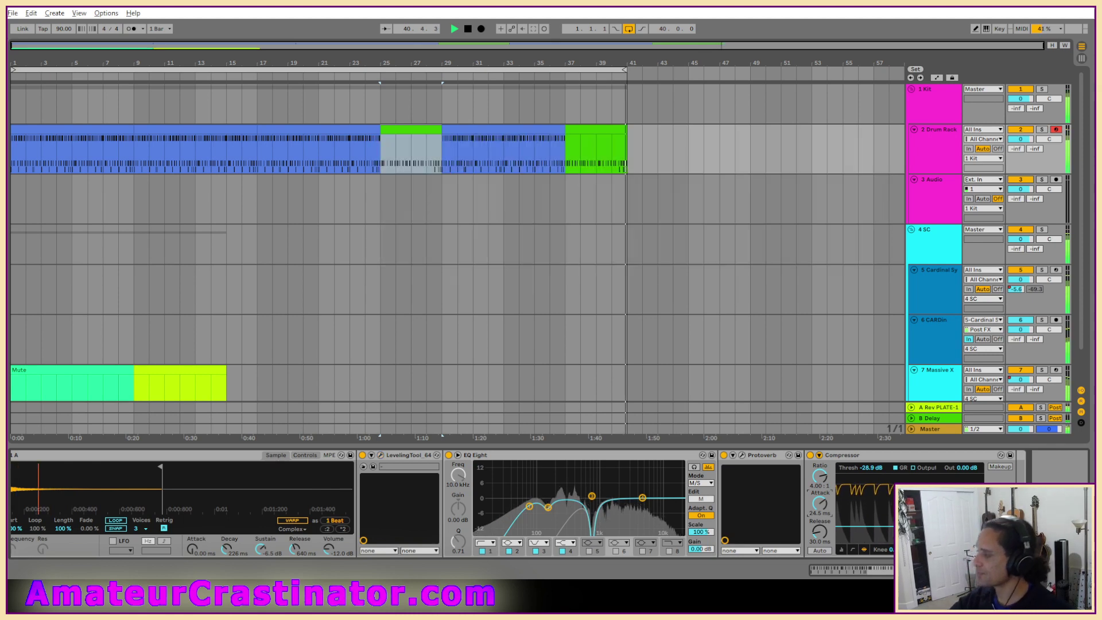
Delete the empty 3 Audio track below the Drum Rack track.
{"action": "left_click_drag", "start_coordinate": [1010, 571], "coordinate": [860, 567]}
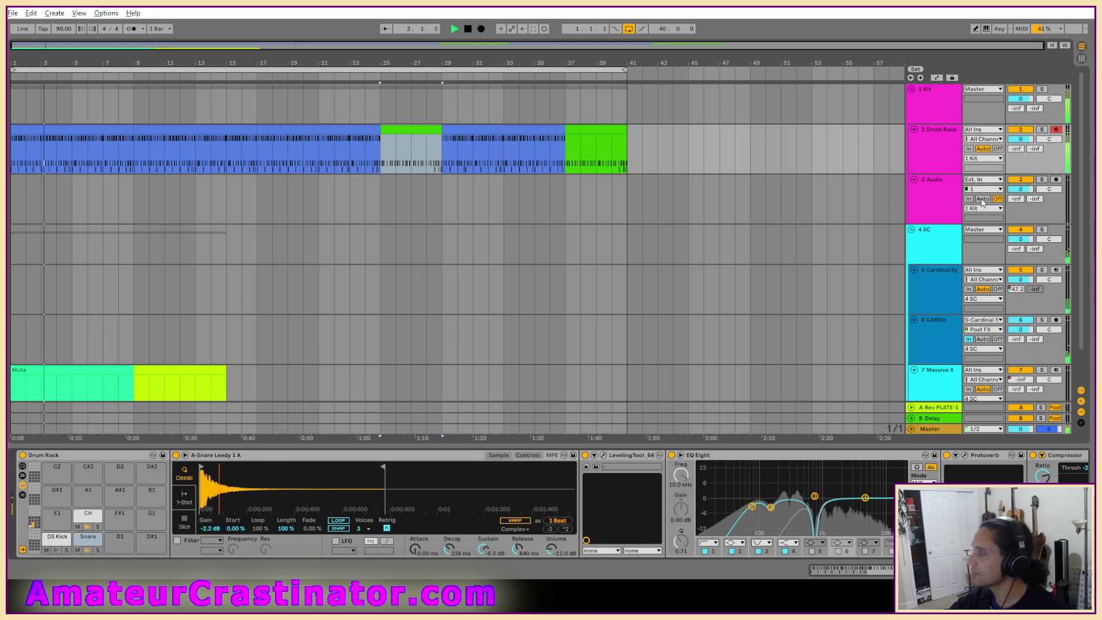
{"action": "left_click", "coordinate": [931, 207]}
{"action": "key", "text": "Delete"}
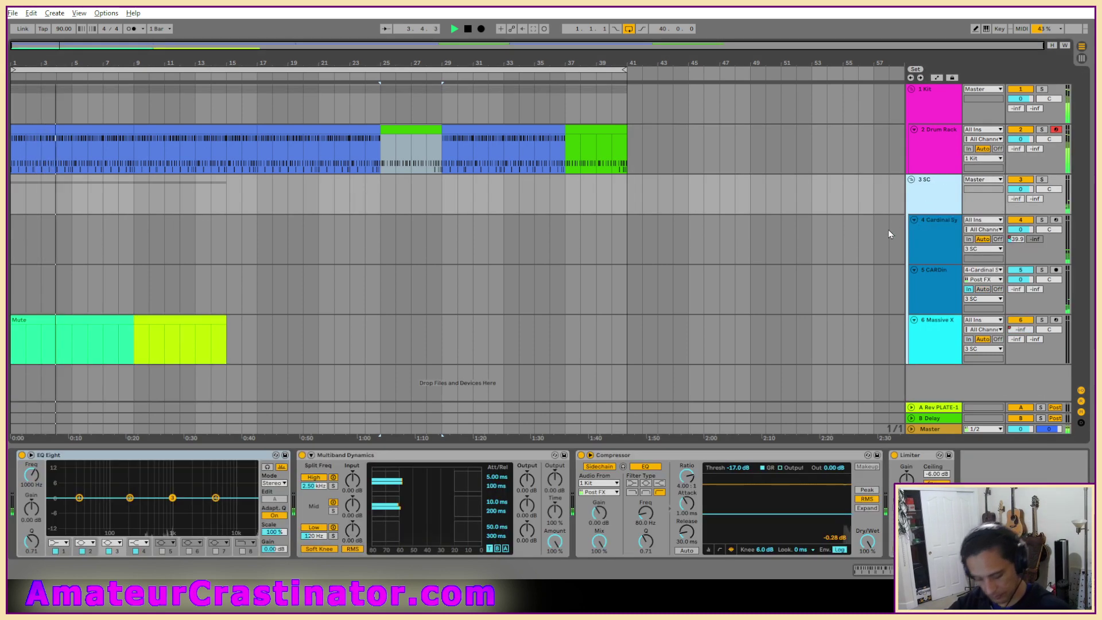
Open the Live Set from the Fifth Order Binary Redux project folder in Live Recordings.
{"action": "left_click", "coordinate": [12, 13]}
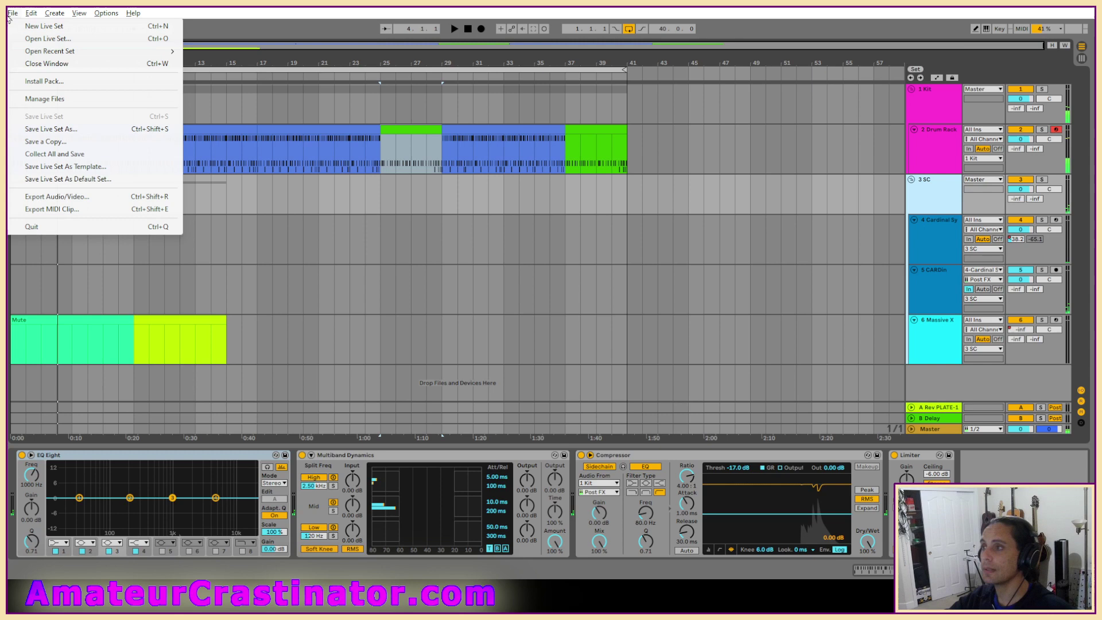
{"action": "left_click", "coordinate": [35, 38]}
{"action": "left_click", "coordinate": [202, 54]}
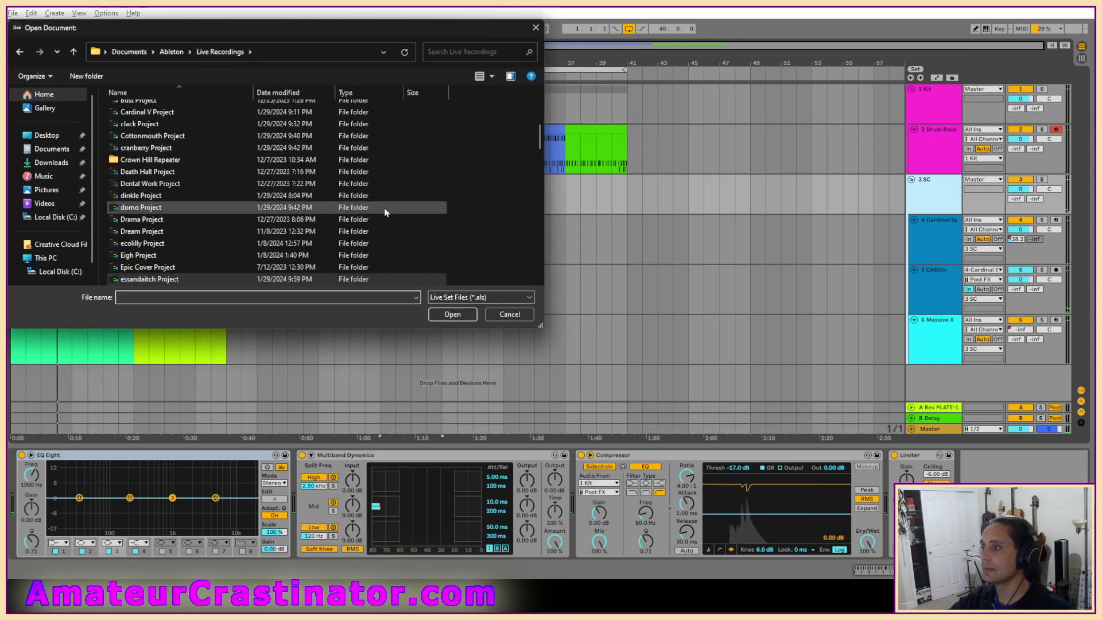
{"action": "scroll", "coordinate": [367, 218], "scroll_direction": "down", "scroll_amount": 3}
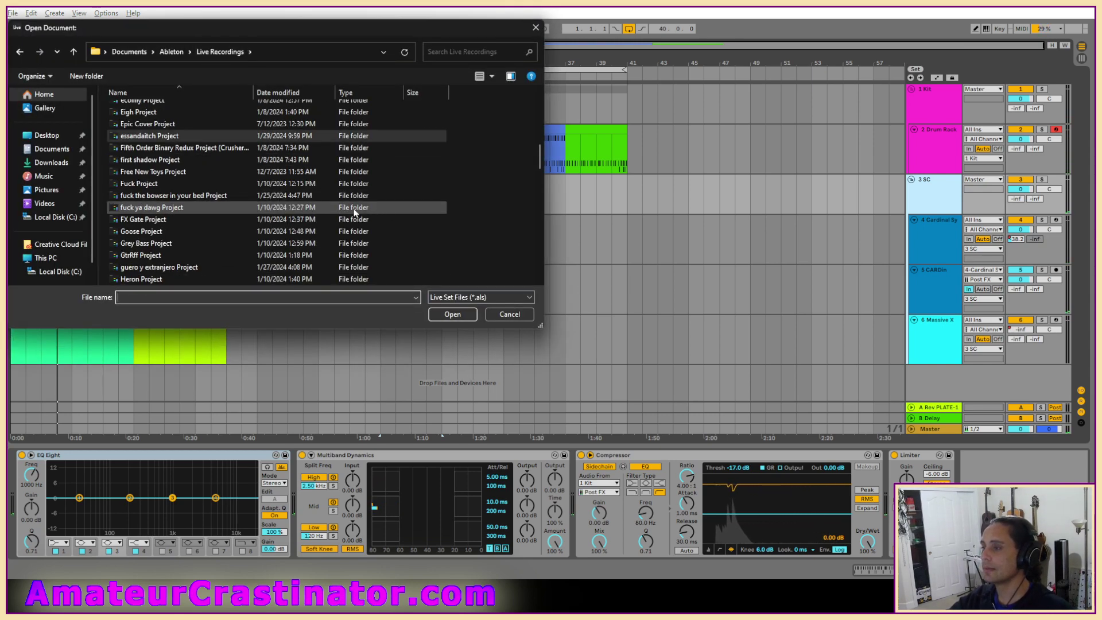
{"action": "double_click", "coordinate": [162, 147]}
{"action": "double_click", "coordinate": [140, 143]}
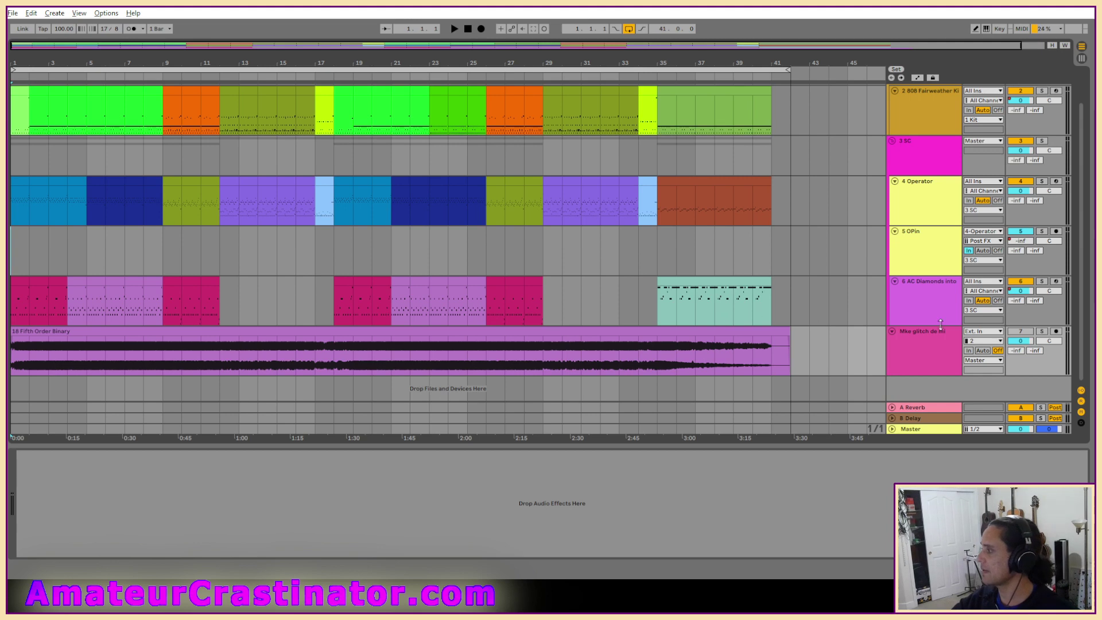
Play the set from the start and check the OPin track's devices and its track volume automation.
{"action": "left_click", "coordinate": [452, 29]}
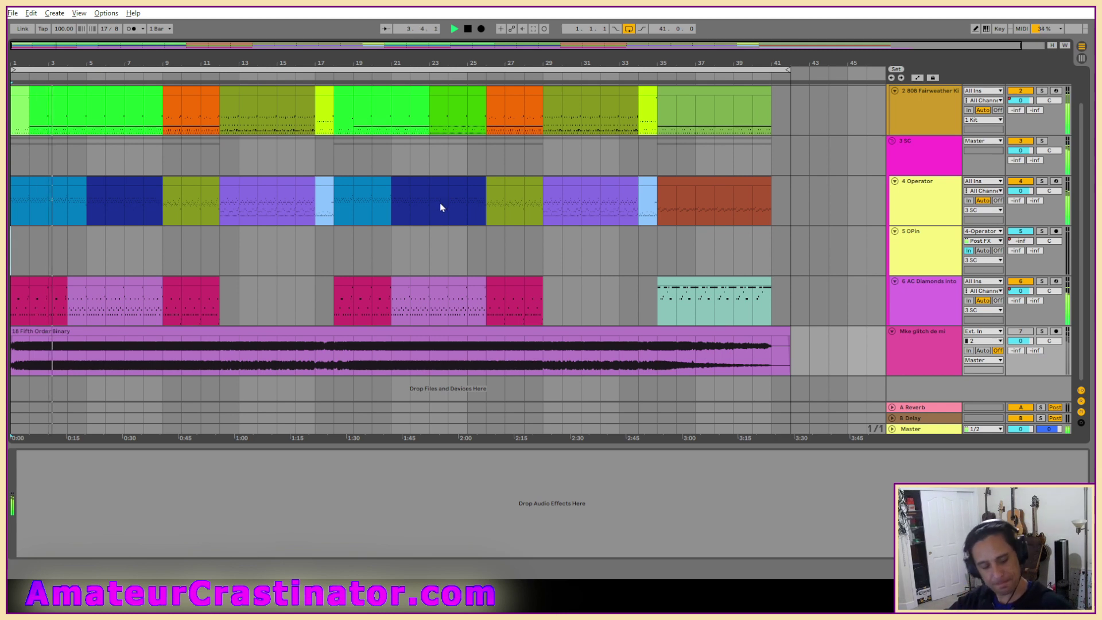
{"action": "scroll", "coordinate": [586, 288], "scroll_direction": "up", "scroll_amount": 1}
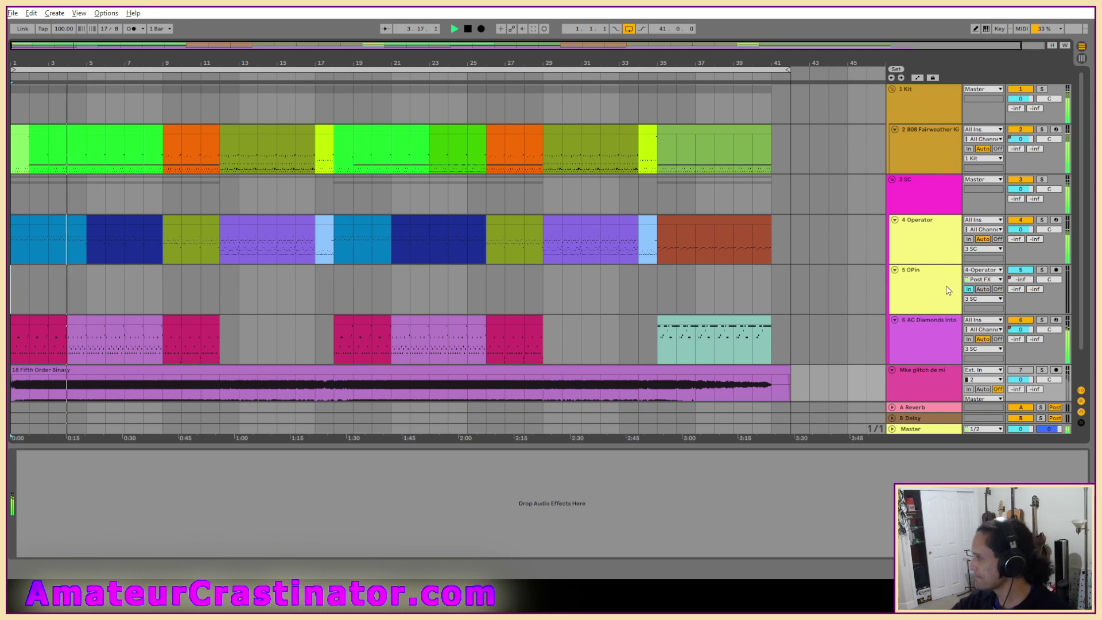
{"action": "left_click", "coordinate": [909, 299]}
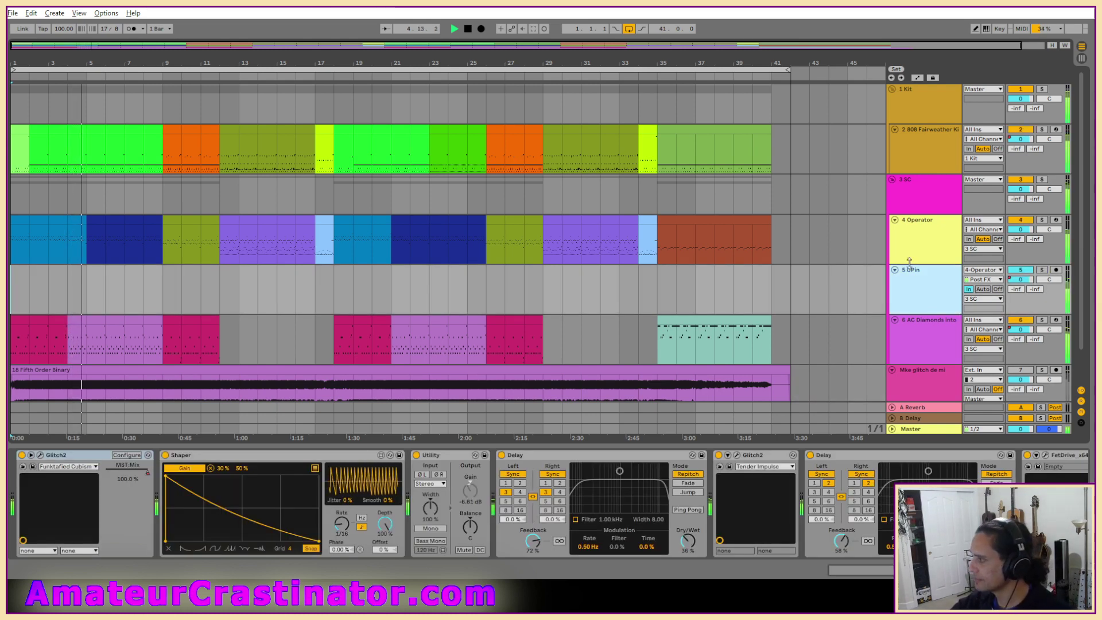
{"action": "key", "text": "a"}
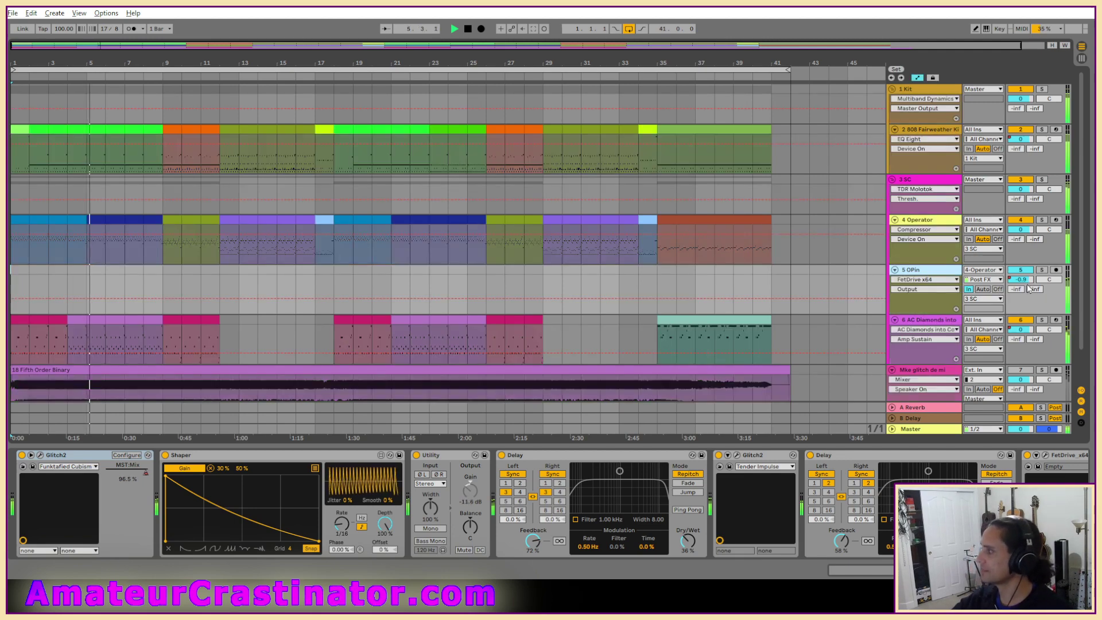
{"action": "left_click", "coordinate": [1021, 280]}
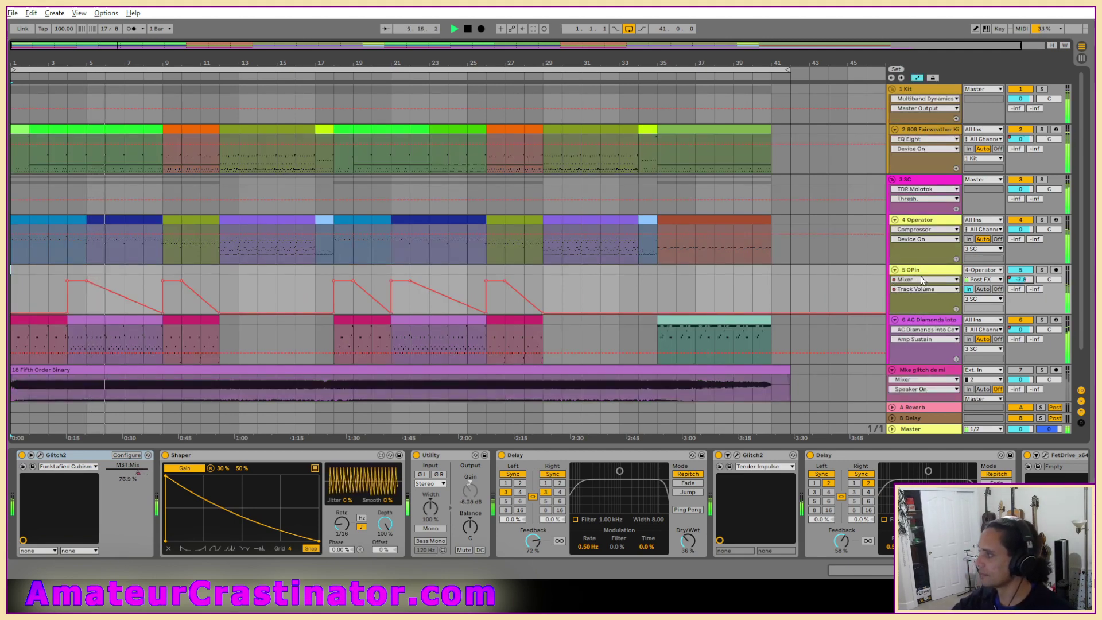
{"action": "key", "text": "a"}
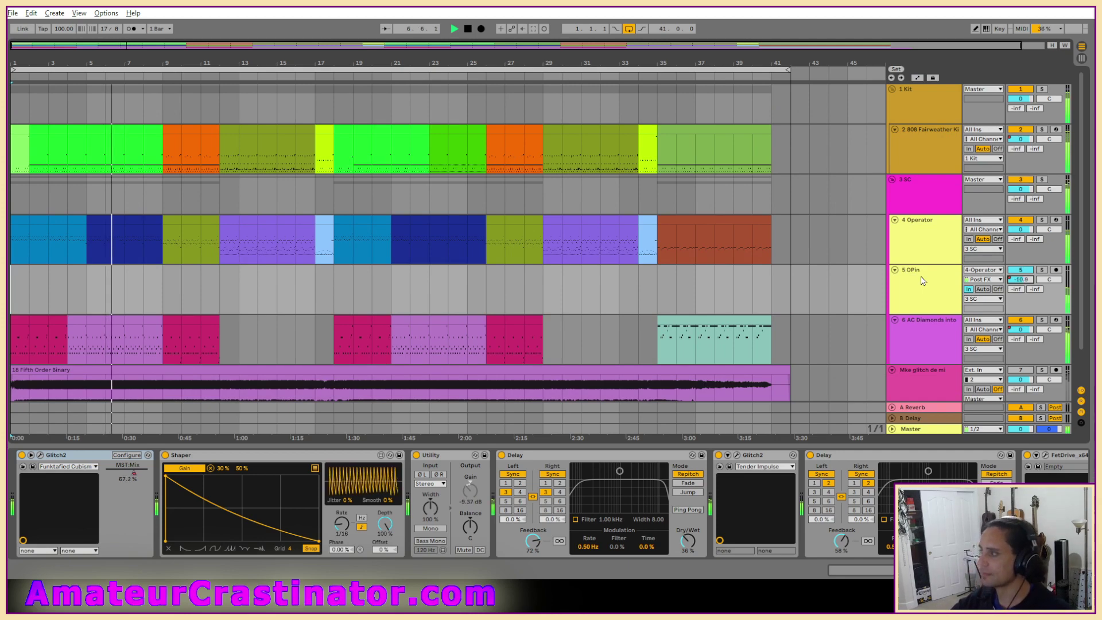
Review the device chains of the AC Diamonds and Operator tracks during playback, soloing the Operator track briefly.
{"action": "scroll", "coordinate": [918, 281], "scroll_direction": "down", "scroll_amount": 1}
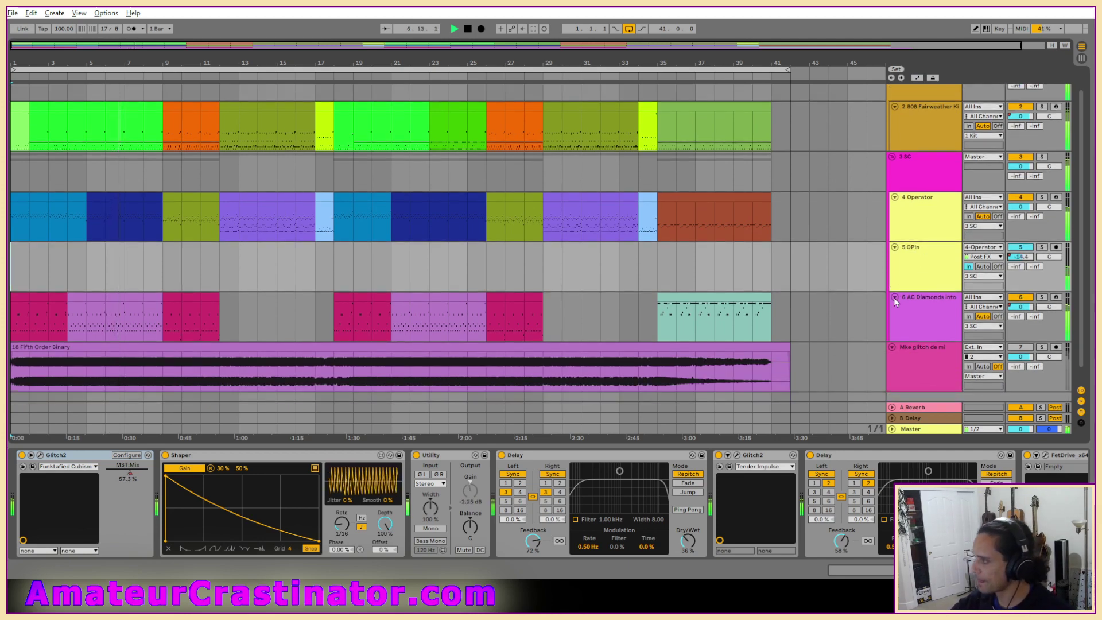
{"action": "left_click", "coordinate": [915, 303]}
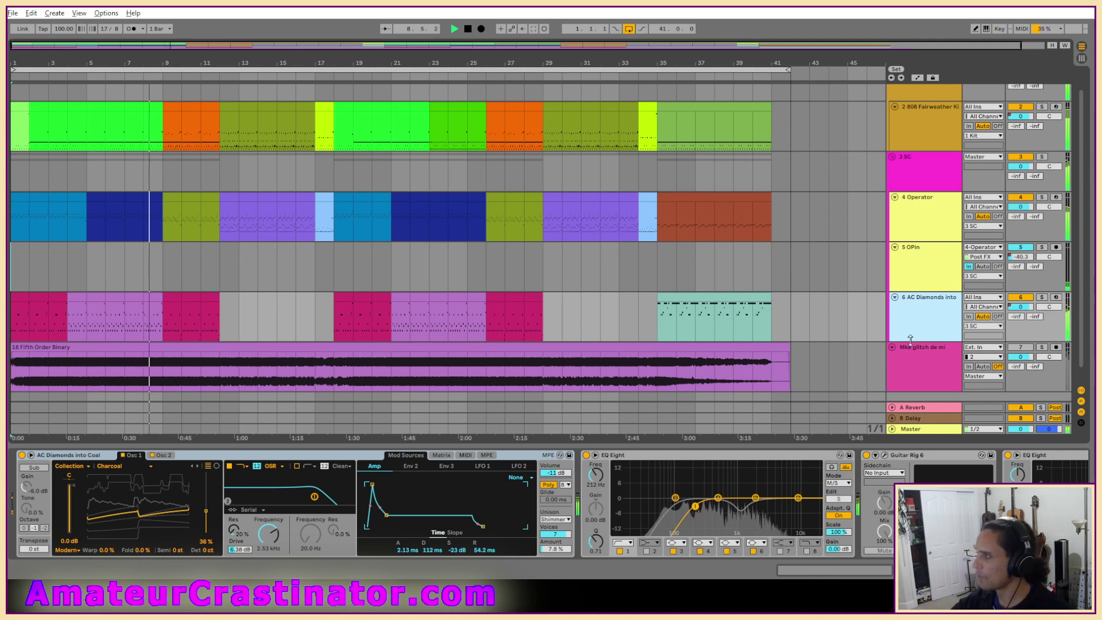
{"action": "left_click", "coordinate": [925, 229]}
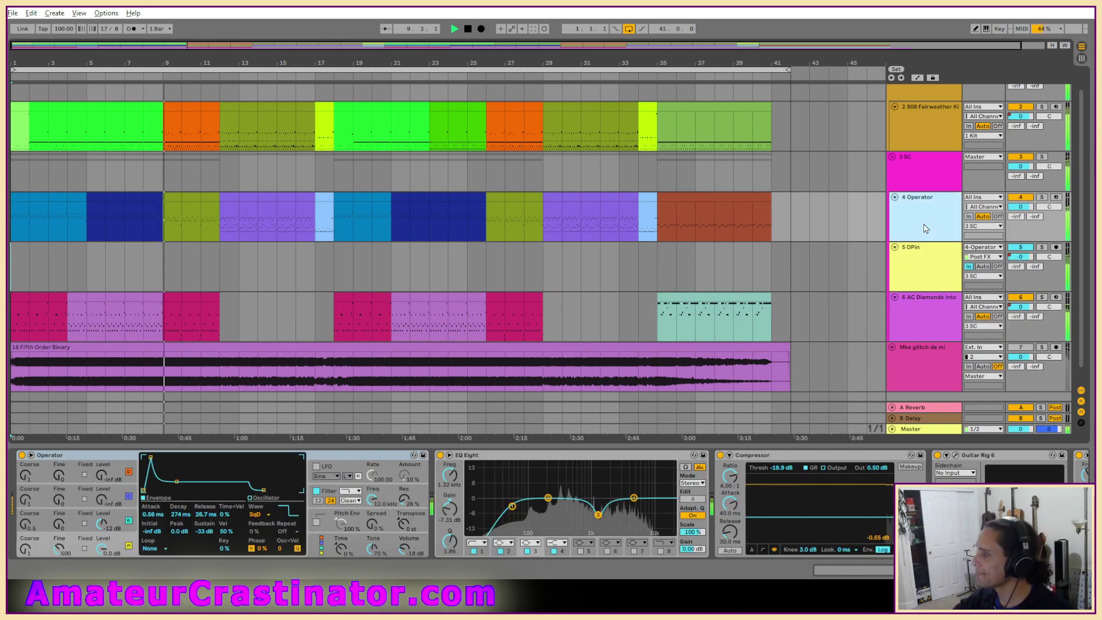
{"action": "key", "text": "s"}
{"action": "left_click_drag", "start_coordinate": [1071, 520], "coordinate": [866, 520]}
{"action": "key", "text": "s"}
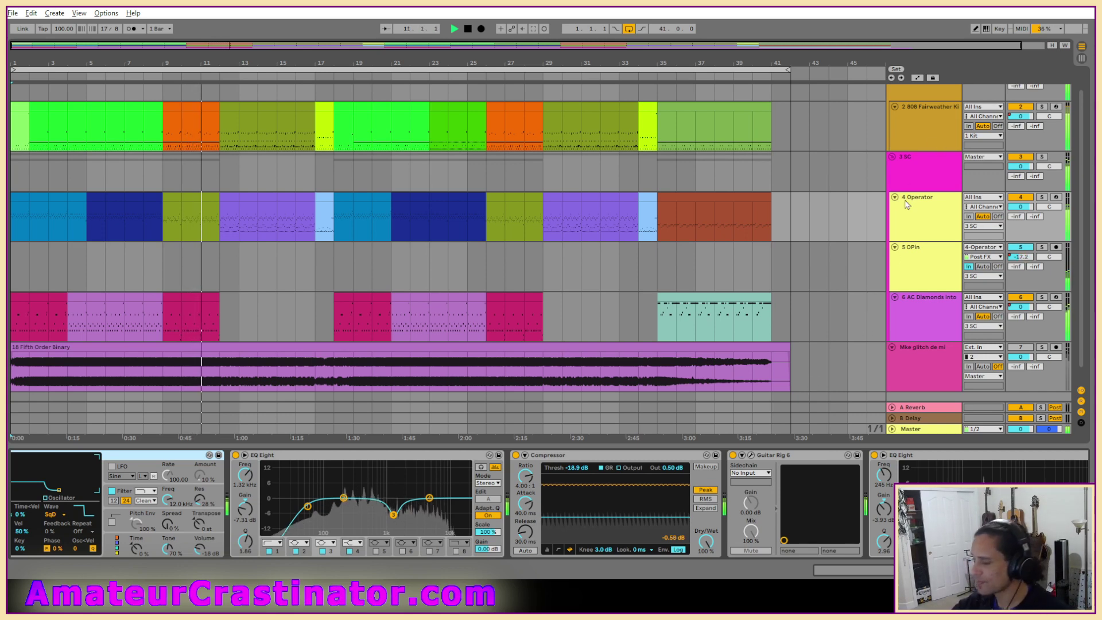
Move the Shifter on the Operator track between Guitar Rig 6 and the EQ Eight that follows it.
{"action": "scroll", "coordinate": [916, 231], "scroll_direction": "up", "scroll_amount": 1}
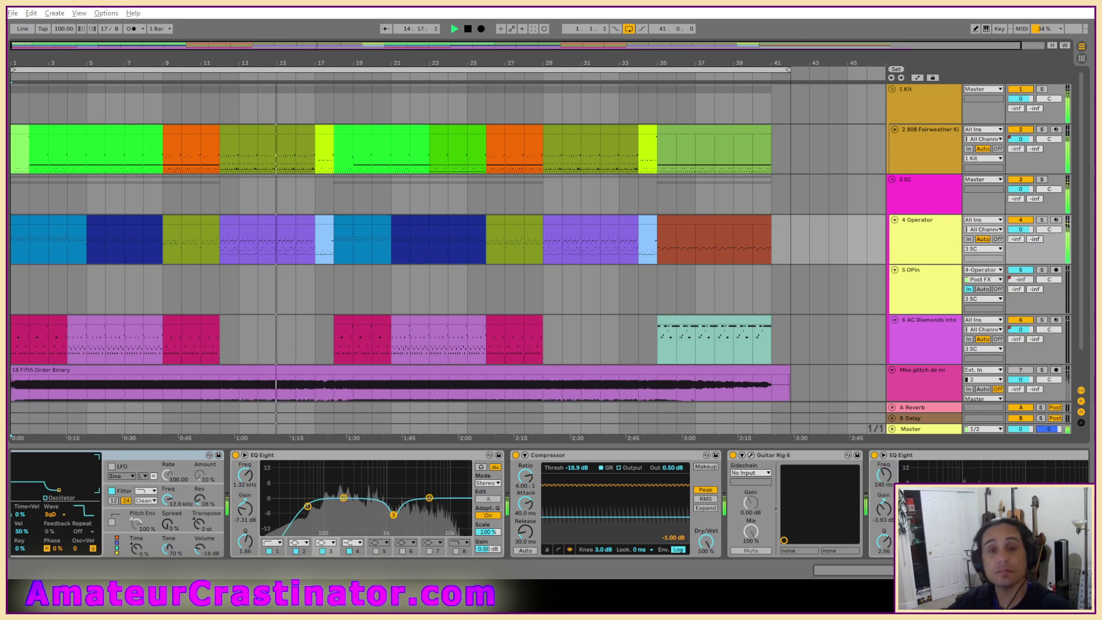
{"action": "scroll", "coordinate": [552, 503], "scroll_direction": "right", "scroll_amount": 3}
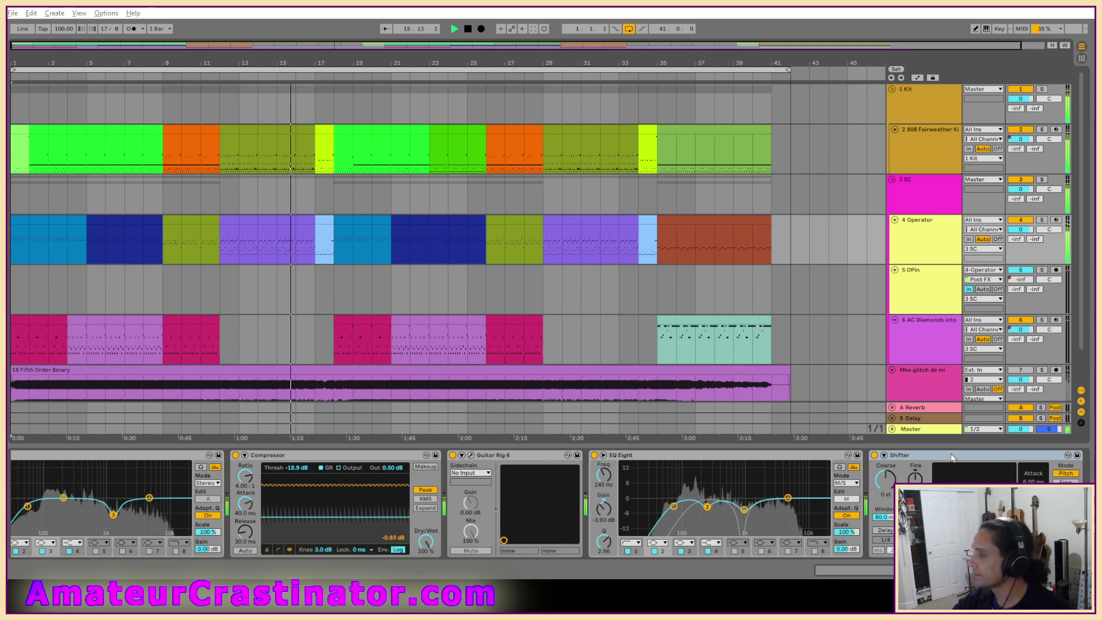
{"action": "left_click_drag", "start_coordinate": [900, 455], "coordinate": [636, 476]}
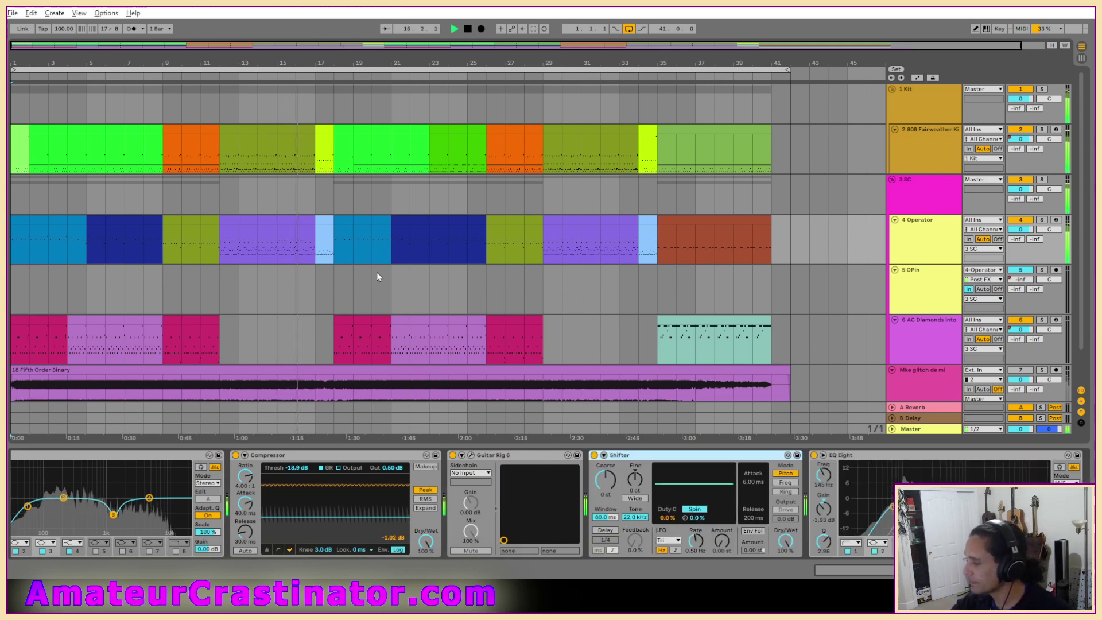
Set the Shifter to Freq mode and show its Coarse automation on the Operator track around bar 17.
{"action": "scroll", "coordinate": [286, 254], "scroll_direction": "up", "scroll_amount": 3}
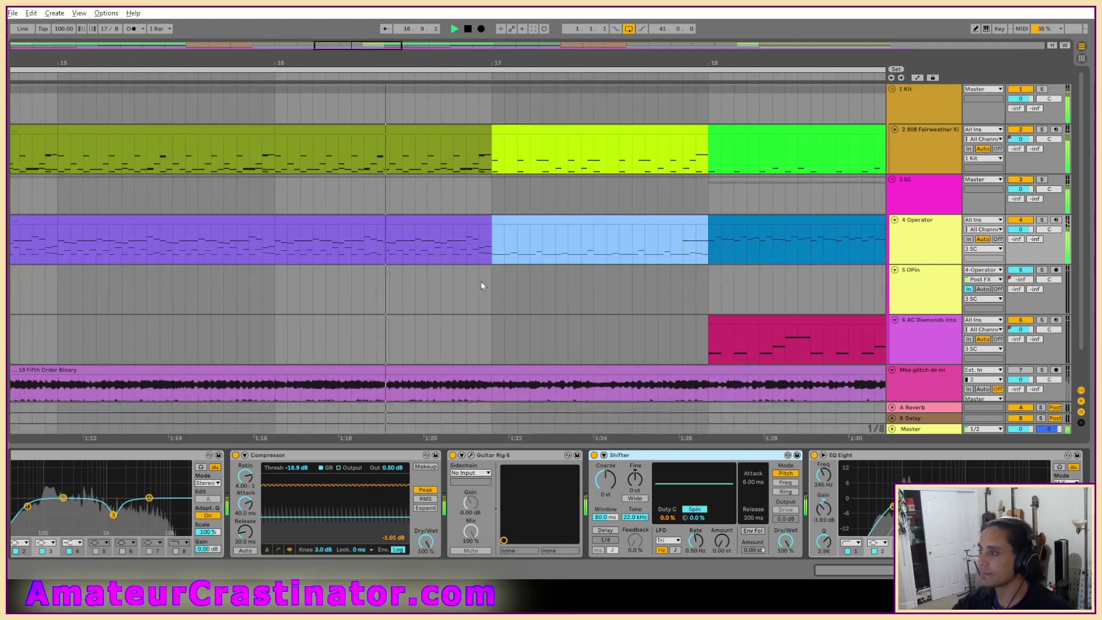
{"action": "scroll", "coordinate": [496, 265], "scroll_direction": "up", "scroll_amount": 2}
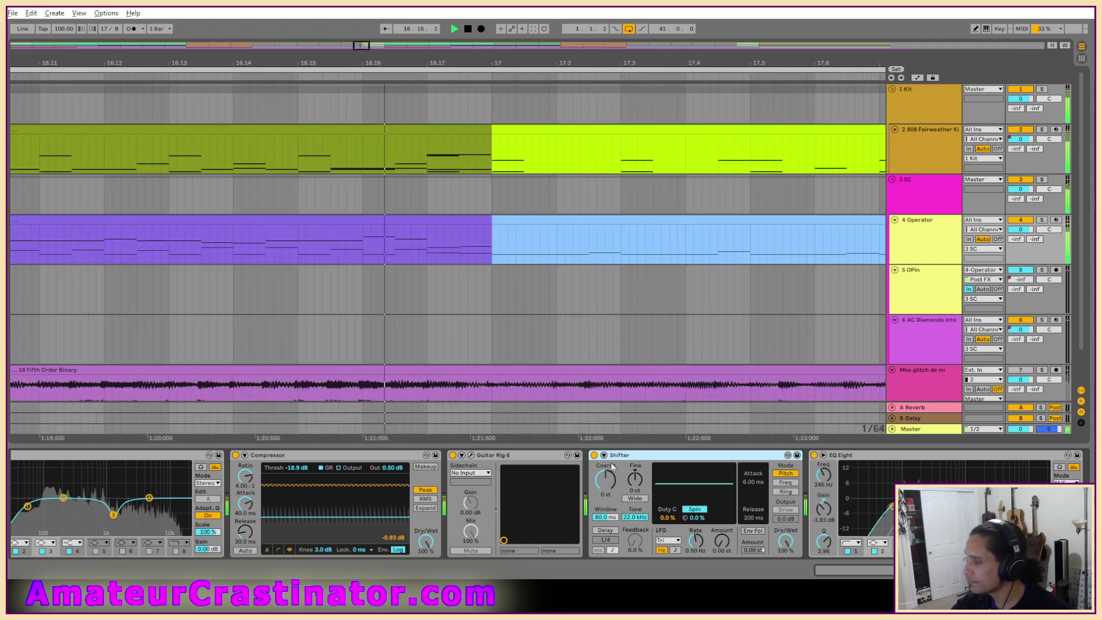
{"action": "left_click", "coordinate": [610, 481]}
{"action": "left_click", "coordinate": [788, 482]}
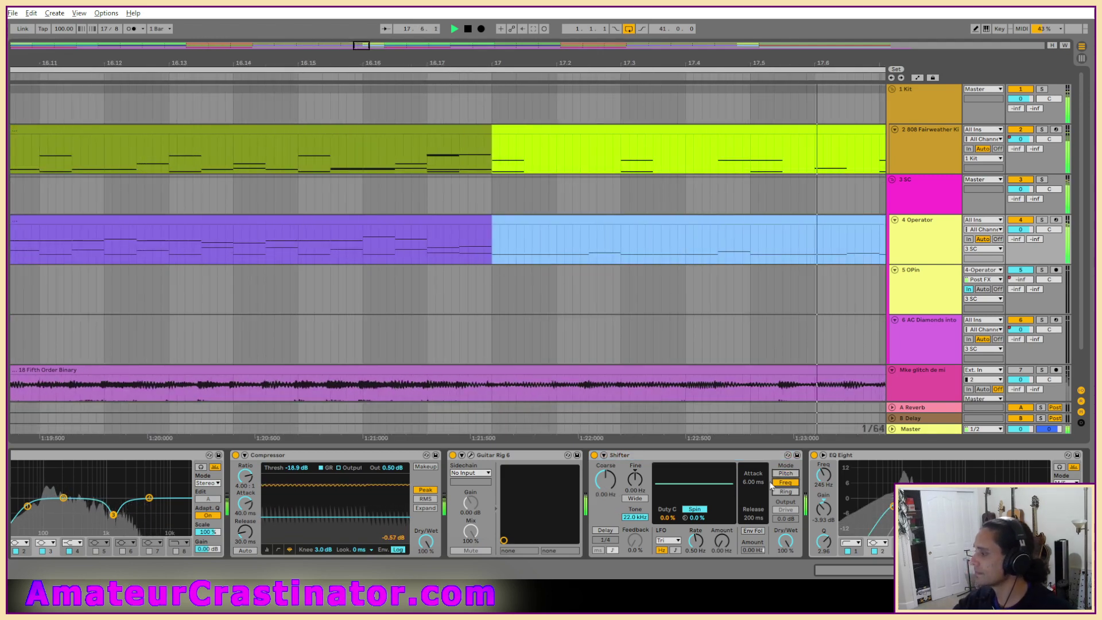
{"action": "key", "text": "a"}
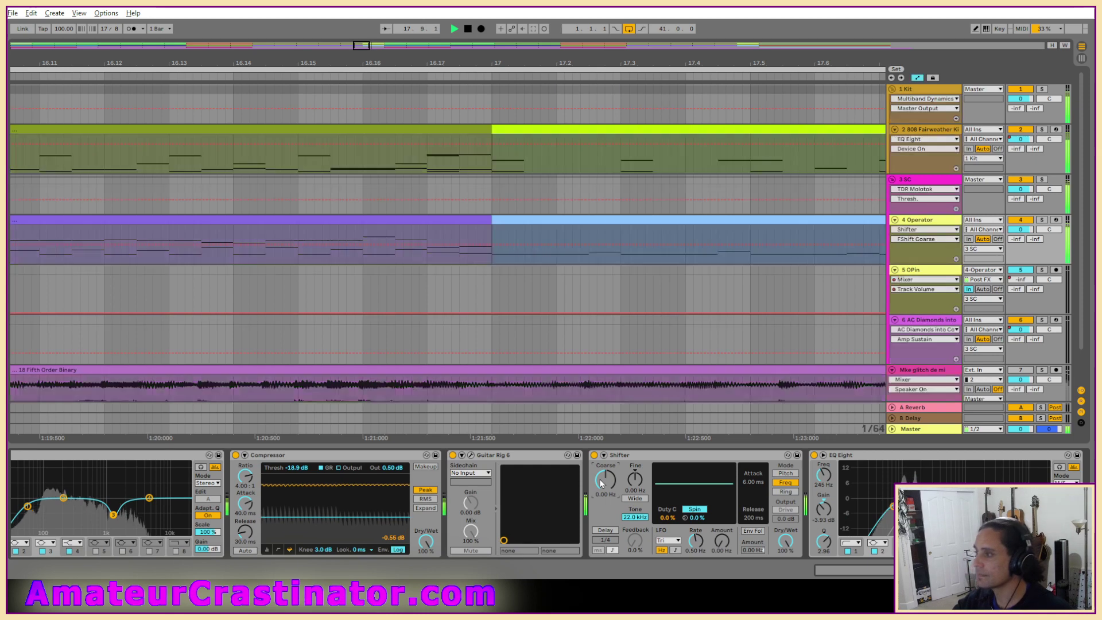
Draw a downward dip in the Shifter's Coarse automation between 16.17 and bar 17.
{"action": "left_click", "coordinate": [427, 244]}
{"action": "key", "text": "ctrl+z"}
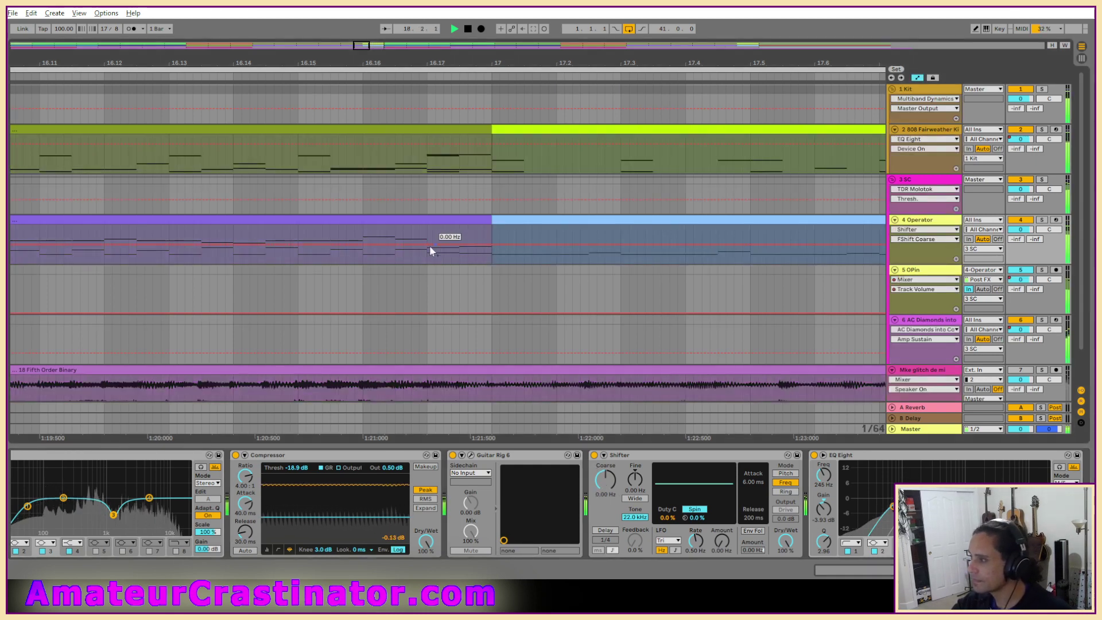
{"action": "left_click", "coordinate": [427, 245]}
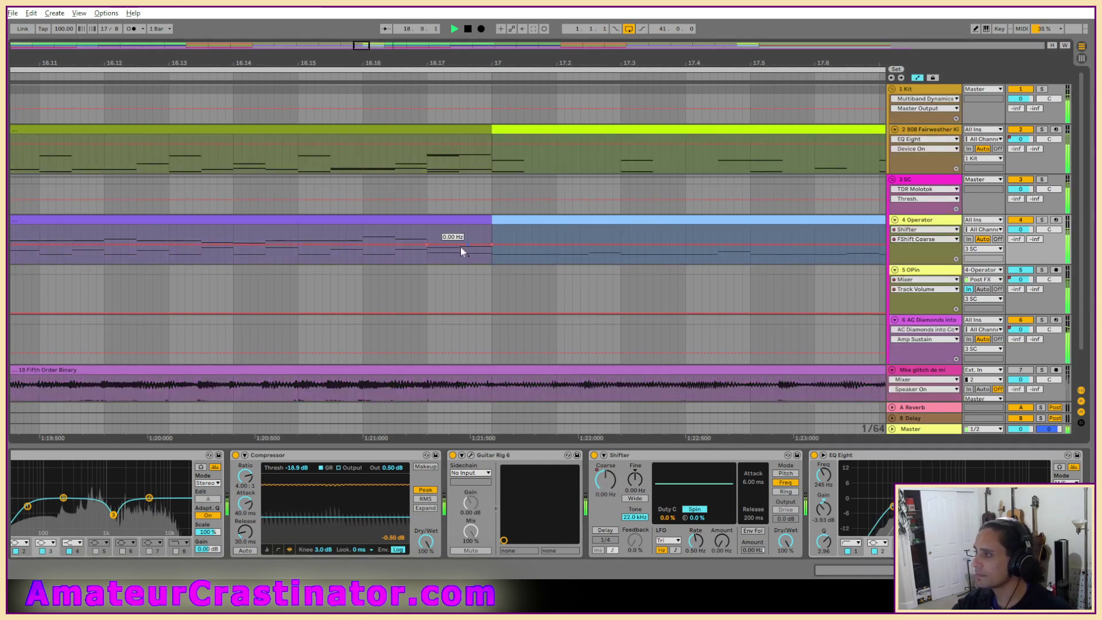
{"action": "left_click_drag", "start_coordinate": [459, 246], "coordinate": [460, 254]}
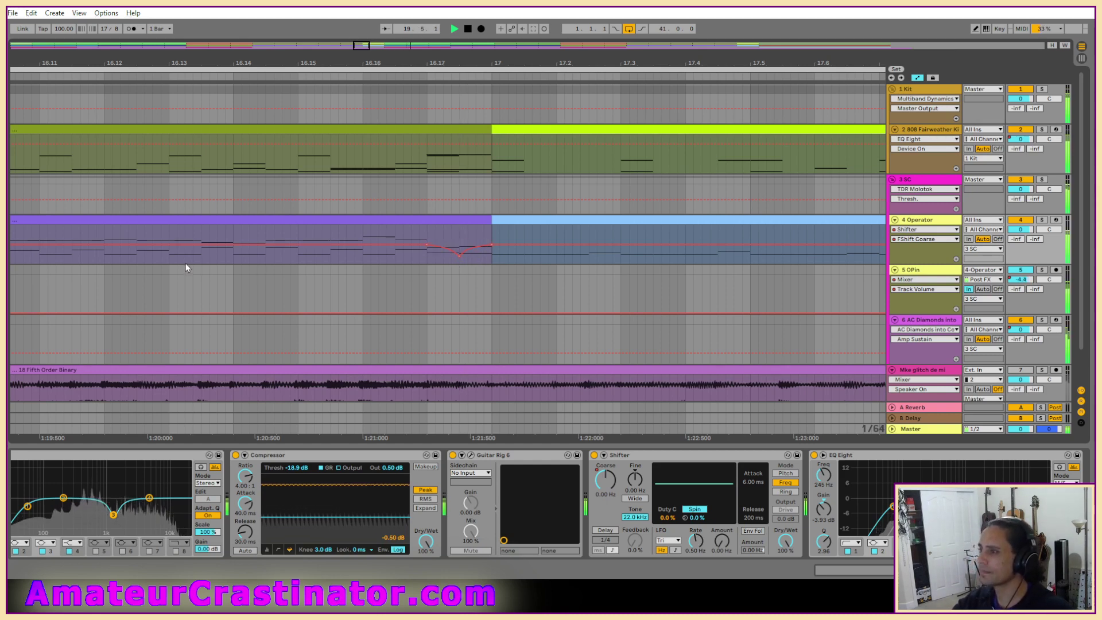
Solo the Operator track, audition the passage from 16.14, and flatten the Coarse automation dip back to 0 Hz.
{"action": "left_click", "coordinate": [232, 258]}
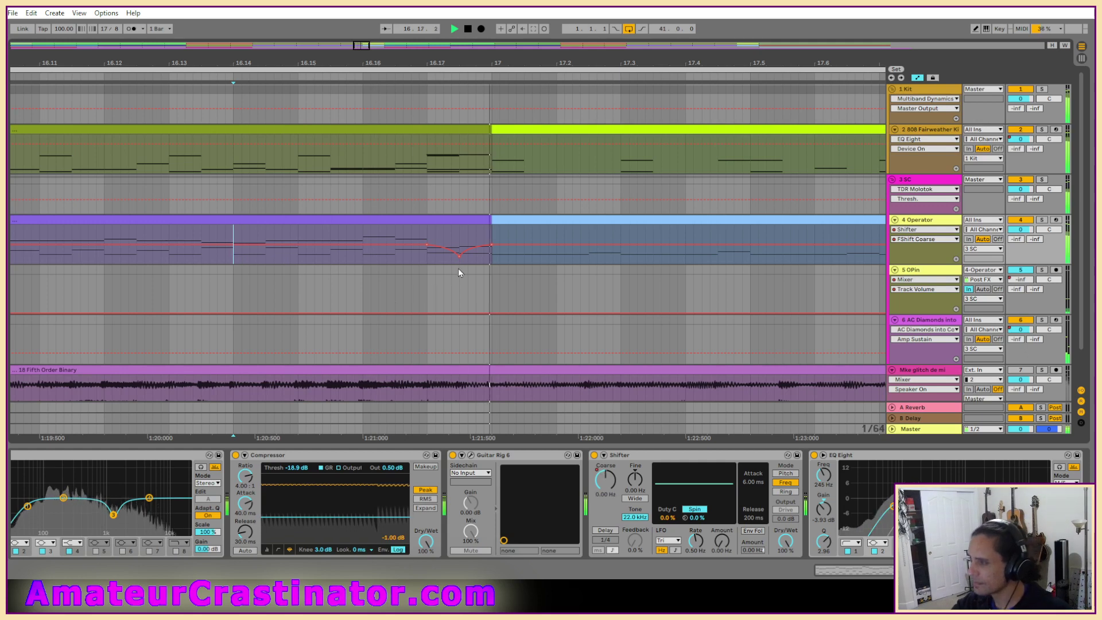
{"action": "mouse_move", "coordinate": [459, 257]}
{"action": "key", "text": "s"}
{"action": "key", "text": "space"}
{"action": "key", "text": "space"}
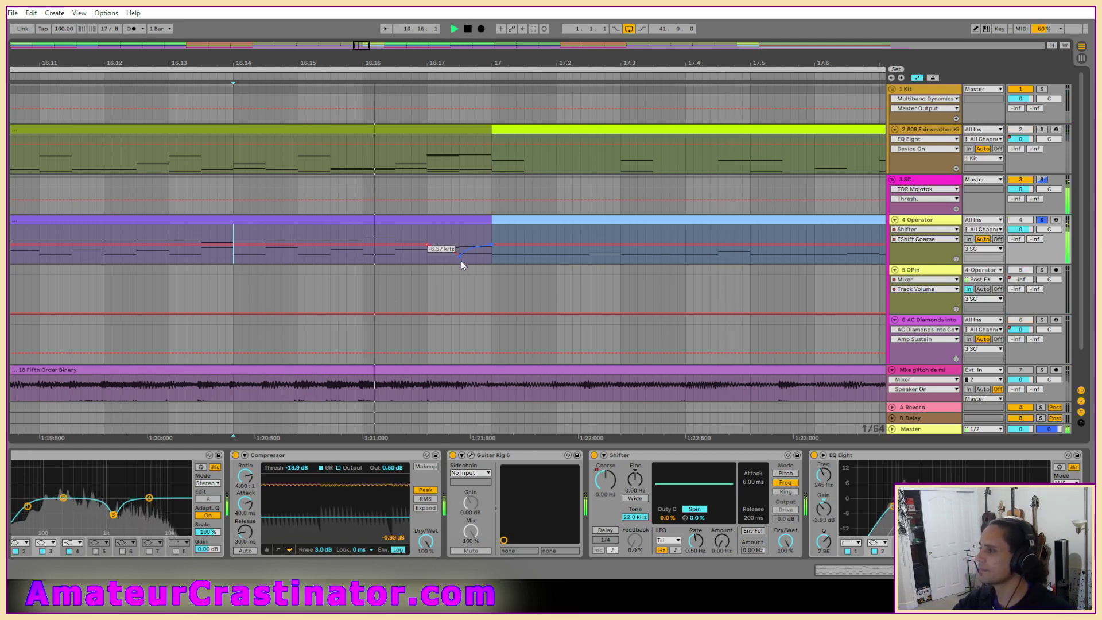
{"action": "left_click_drag", "start_coordinate": [459, 257], "coordinate": [411, 253]}
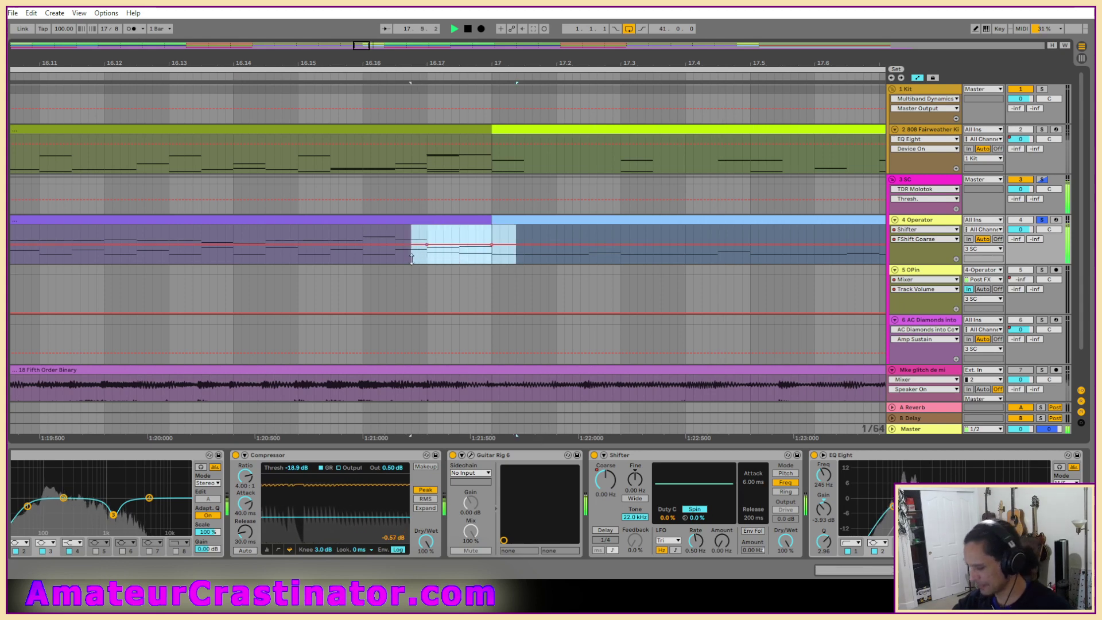
Draw a downward dip in the Shifter's Fine automation between 16.17 and bar 17, and audition it from about 16.14.
{"action": "left_click", "coordinate": [634, 478]}
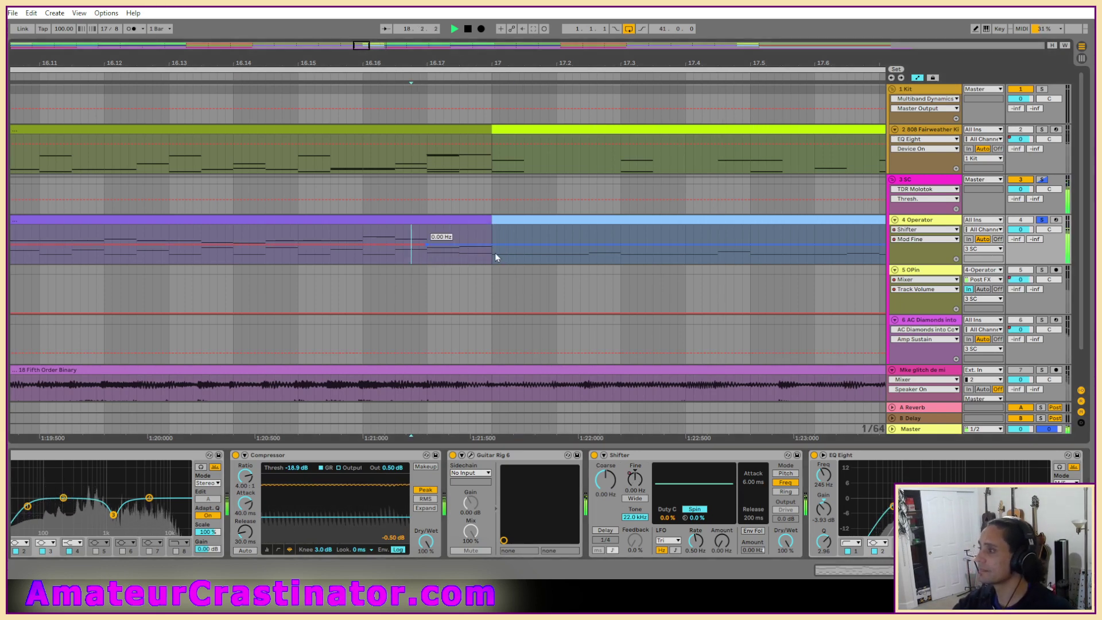
{"action": "left_click_drag", "start_coordinate": [460, 245], "coordinate": [460, 253]}
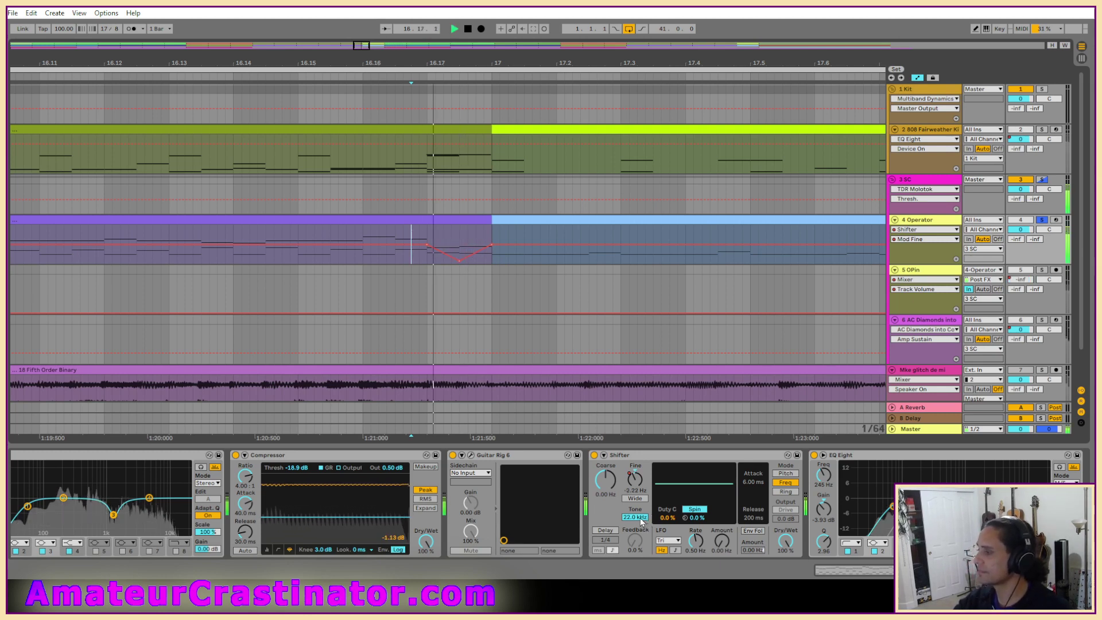
{"action": "left_click", "coordinate": [245, 263]}
{"action": "key", "text": "space"}
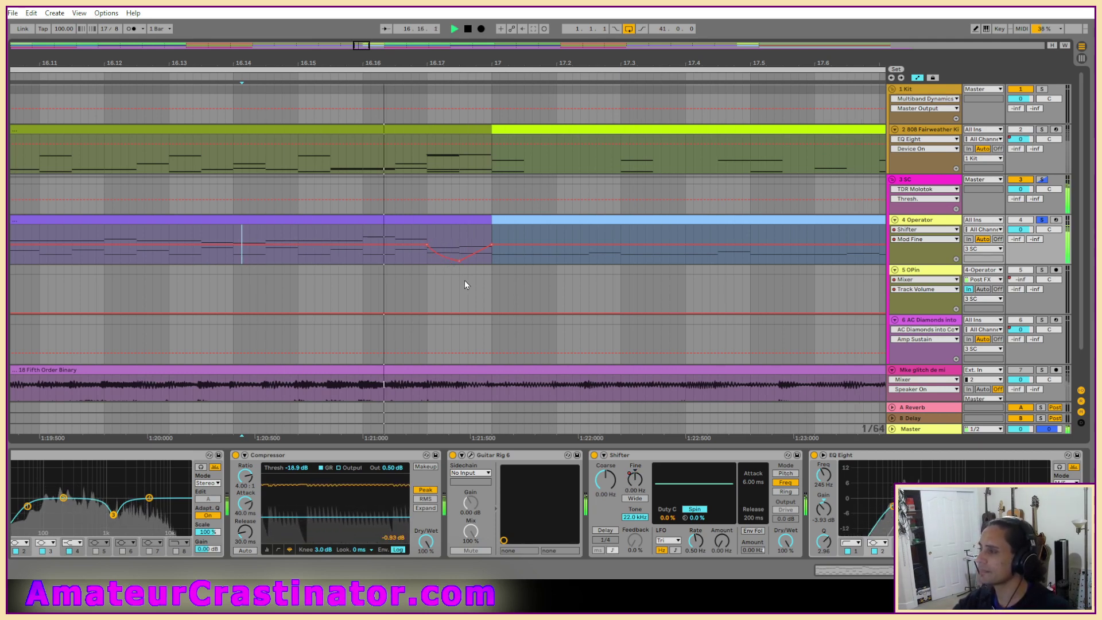
Bend the rising and falling segments of the Fine automation dip into curves, auditioning each change.
{"action": "left_click_drag", "start_coordinate": [473, 260], "coordinate": [474, 273], "text": "alt"}
{"action": "key", "text": "space"}
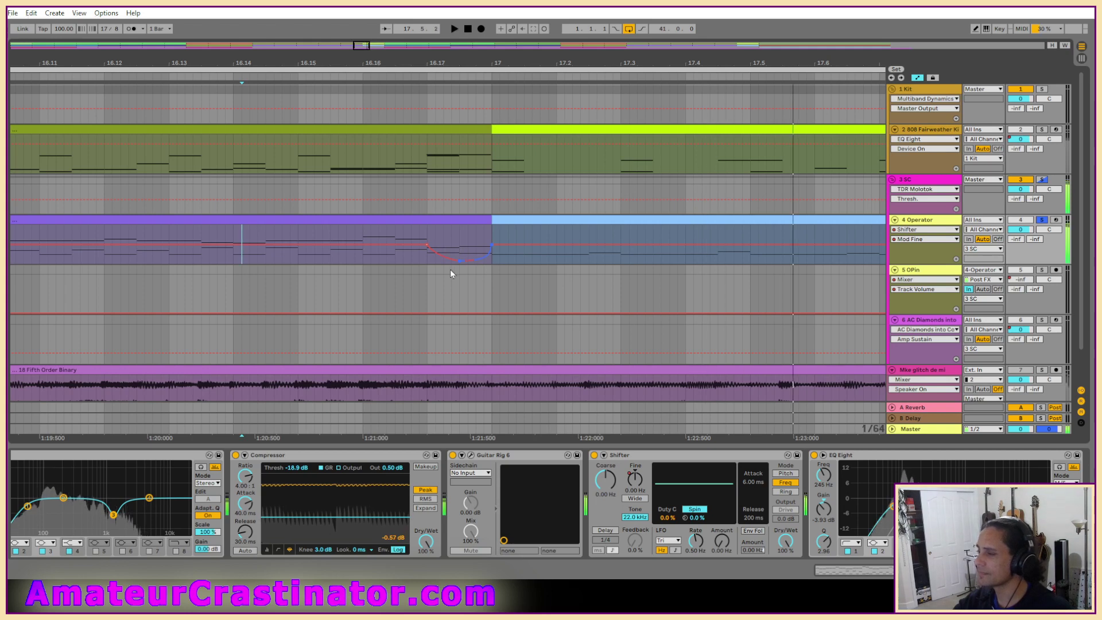
{"action": "key", "text": "space"}
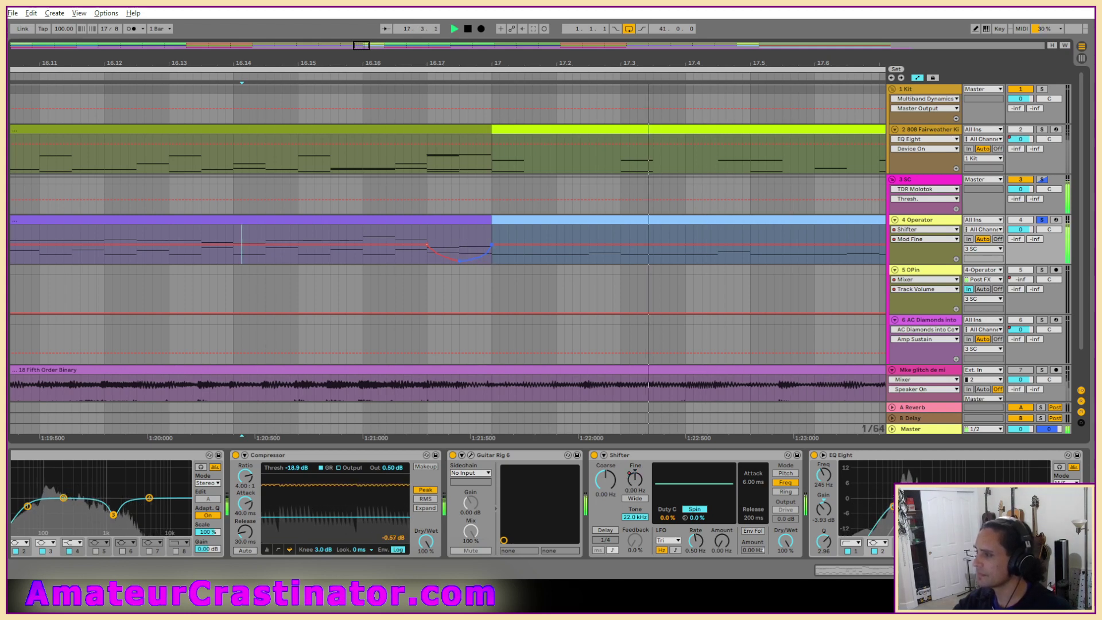
{"action": "key", "text": "space"}
{"action": "mouse_move", "coordinate": [459, 262]}
{"action": "left_mouse_down"}
{"action": "mouse_move", "coordinate": [459, 250]}
{"action": "mouse_move", "coordinate": [442, 264]}
{"action": "mouse_move", "coordinate": [443, 248]}
{"action": "left_mouse_up"}
{"action": "key", "text": "space"}
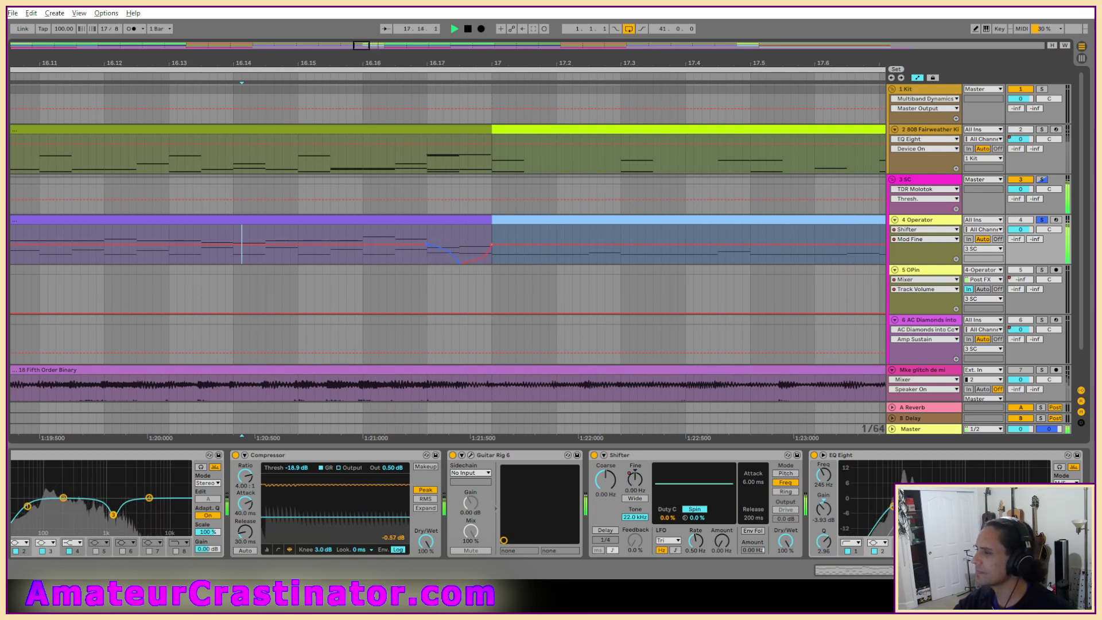
Audition the curved dip in the Shifter's Fine automation and move its lowest point earlier, closer to 16.17.
{"action": "key", "text": "space"}
{"action": "key", "text": "space"}
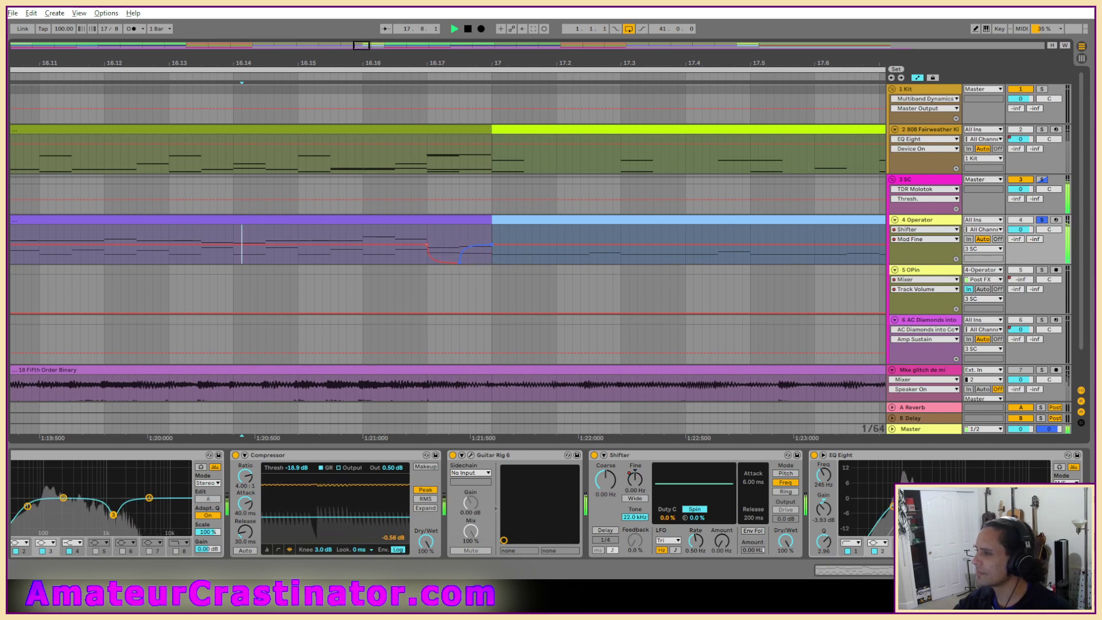
{"action": "key", "text": "space"}
{"action": "key", "text": "space"}
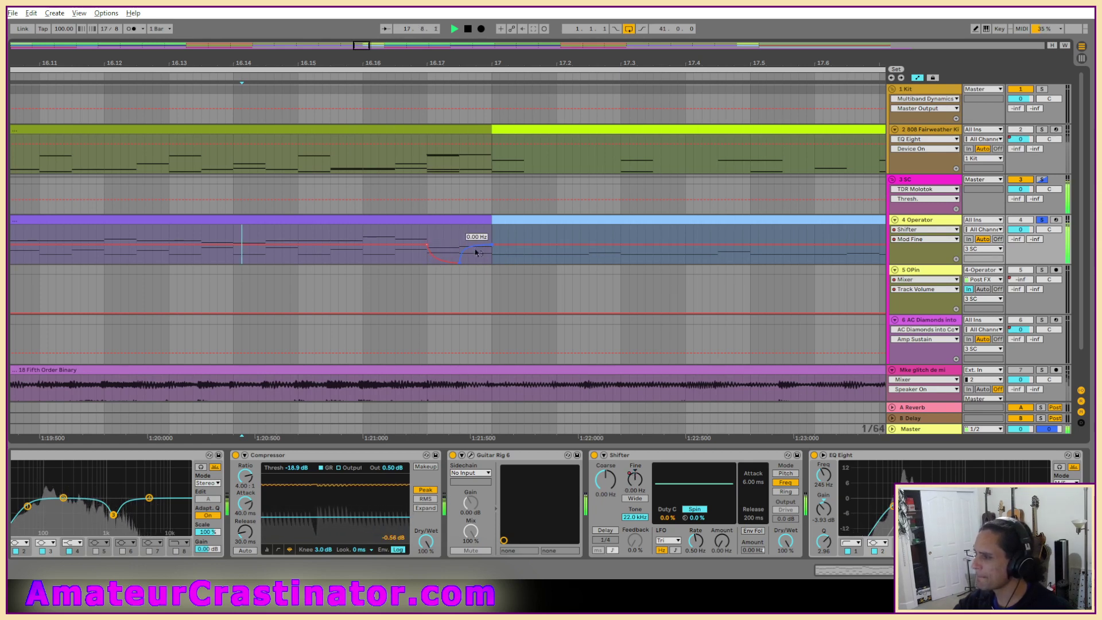
{"action": "left_click_drag", "start_coordinate": [460, 263], "coordinate": [443, 263]}
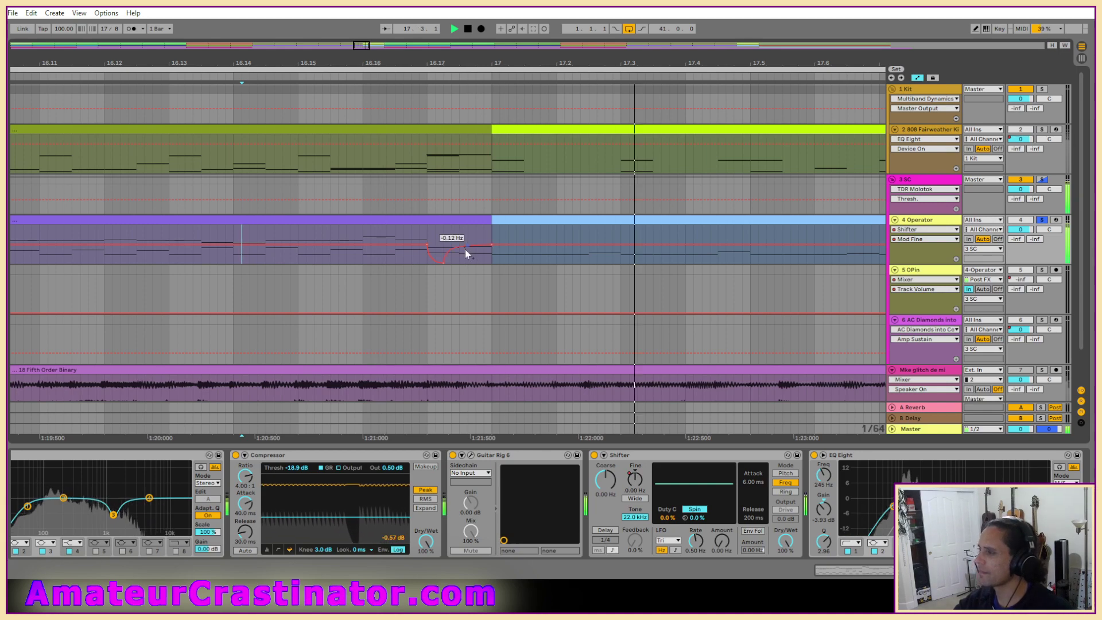
Hide the automation and unsolo the Operator track to hear the full mix.
{"action": "scroll", "coordinate": [581, 250], "scroll_direction": "down", "scroll_amount": 4}
{"action": "key", "text": "a"}
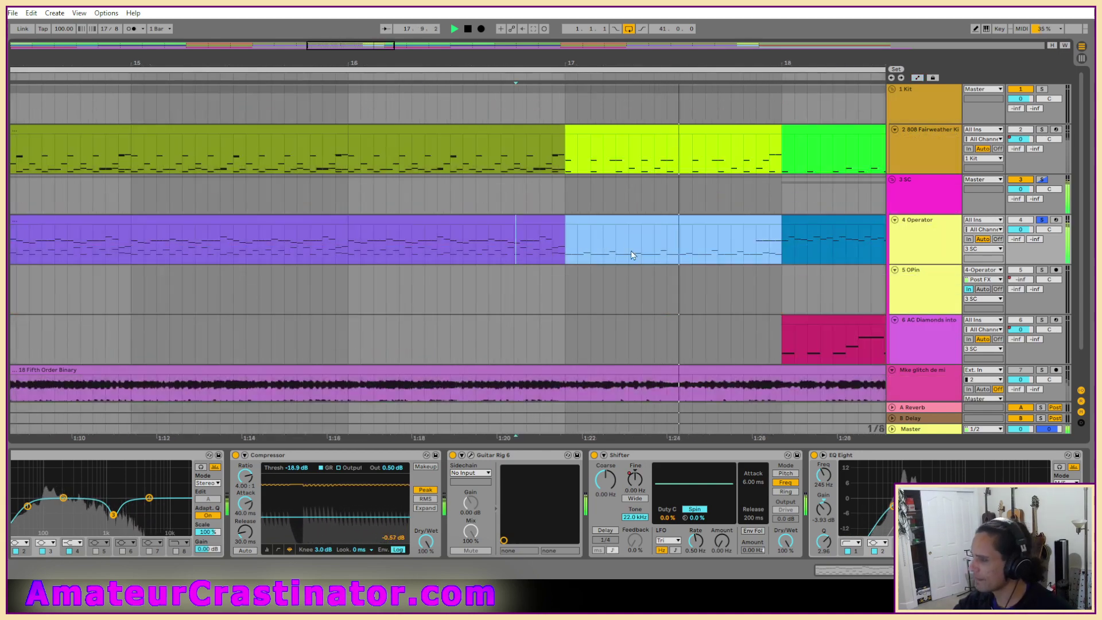
{"action": "key", "text": "w"}
{"action": "key", "text": "s"}
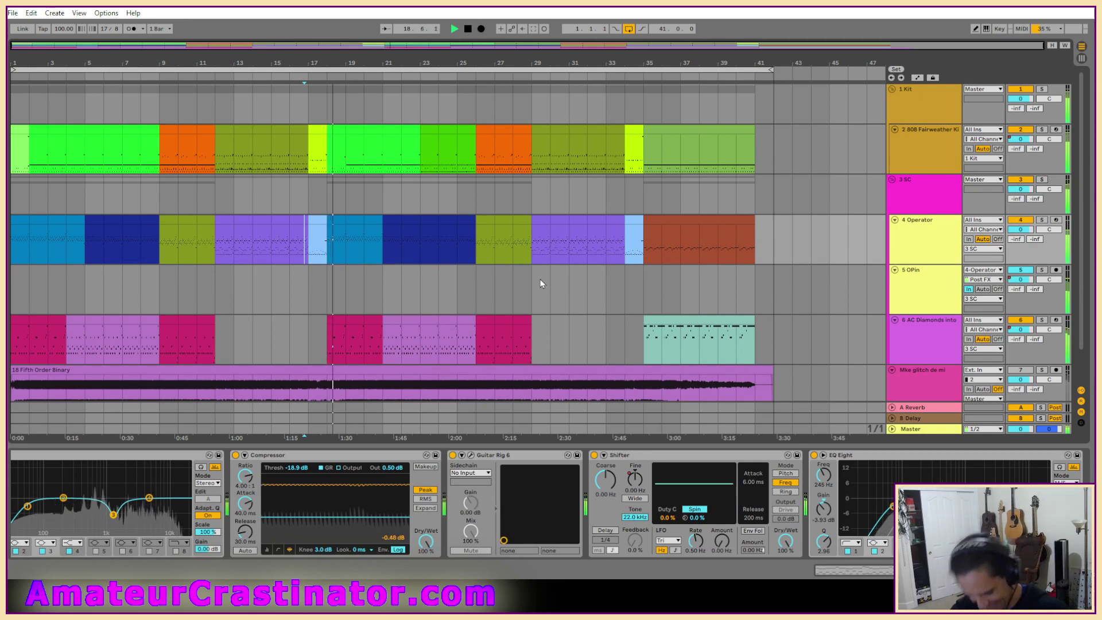
Turn band 1 of the 3 SC group's EQ Eight into a low cut at 75.1 Hz.
{"action": "scroll", "coordinate": [531, 325], "scroll_direction": "down", "scroll_amount": 1}
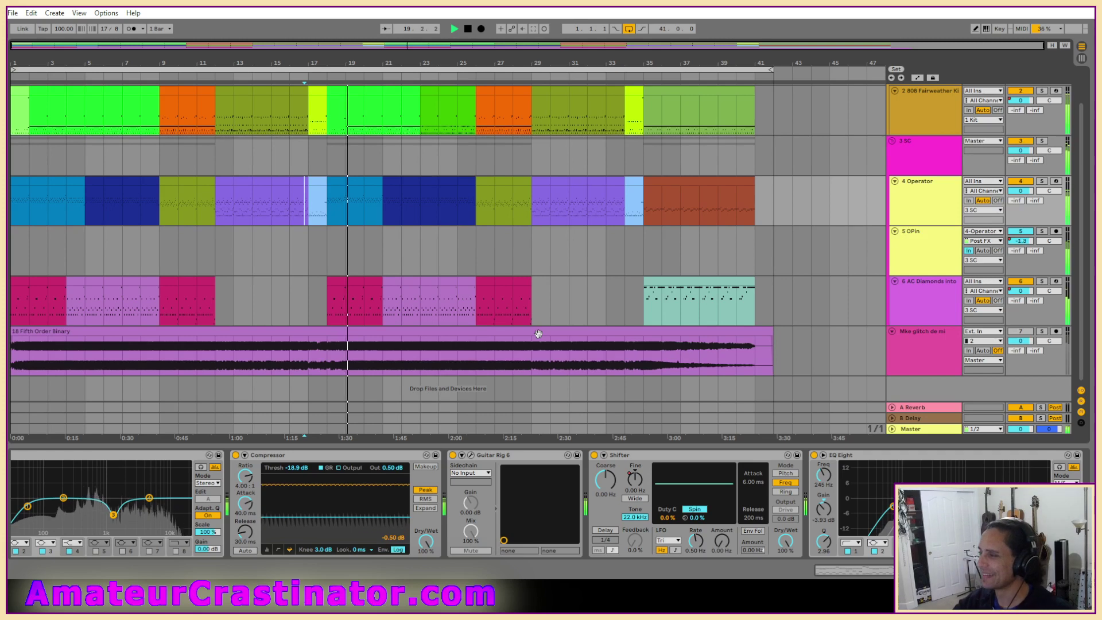
{"action": "left_click", "coordinate": [921, 164]}
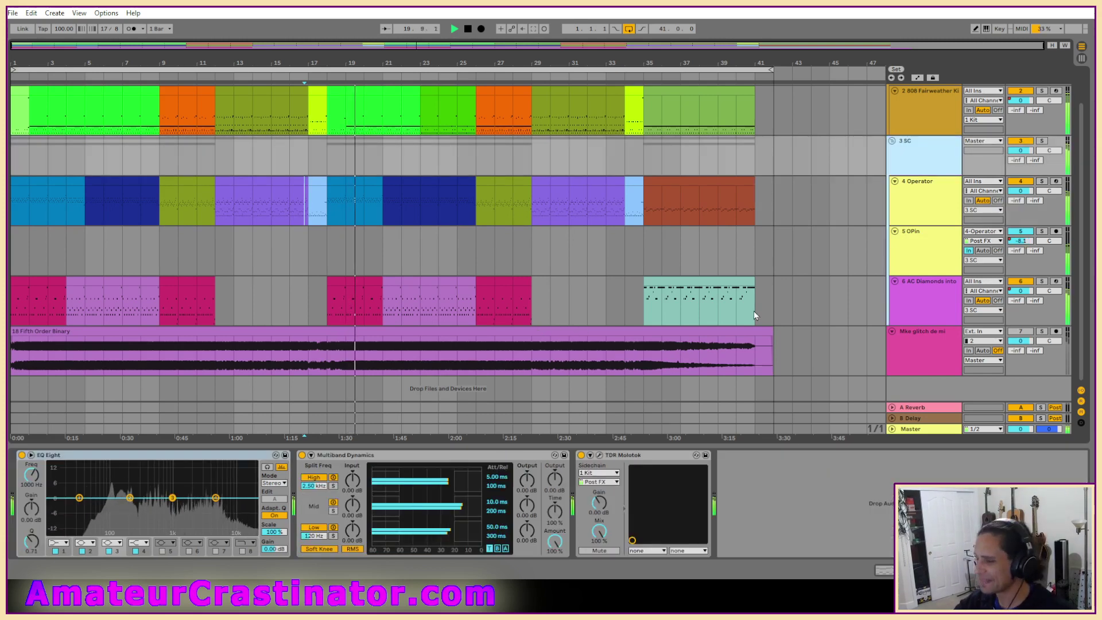
{"action": "left_click", "coordinate": [59, 543]}
{"action": "left_click", "coordinate": [55, 486]}
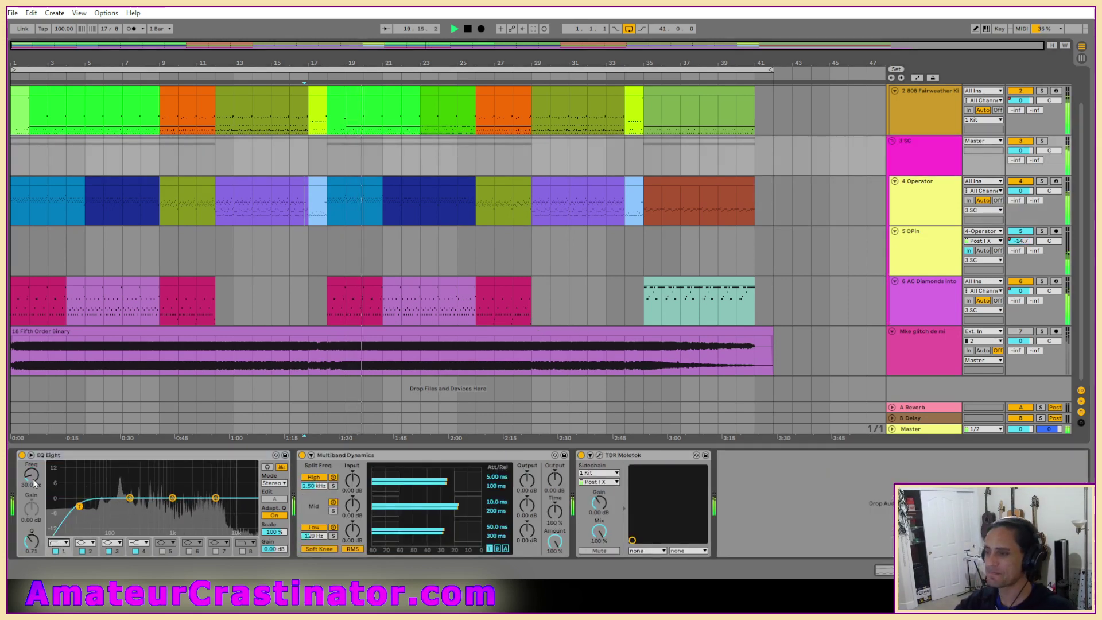
{"action": "left_click_drag", "start_coordinate": [31, 476], "coordinate": [31, 458]}
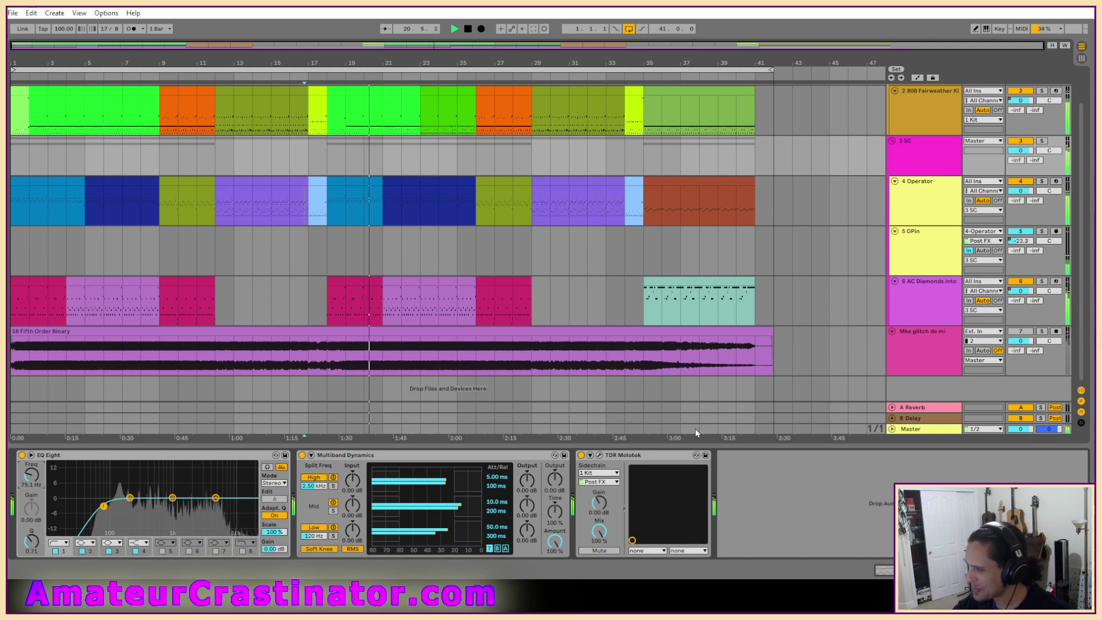
Check the TDR Molotok compressor's interface on the 3 SC group during playback, then close it and stop playback.
{"action": "left_click", "coordinate": [600, 455]}
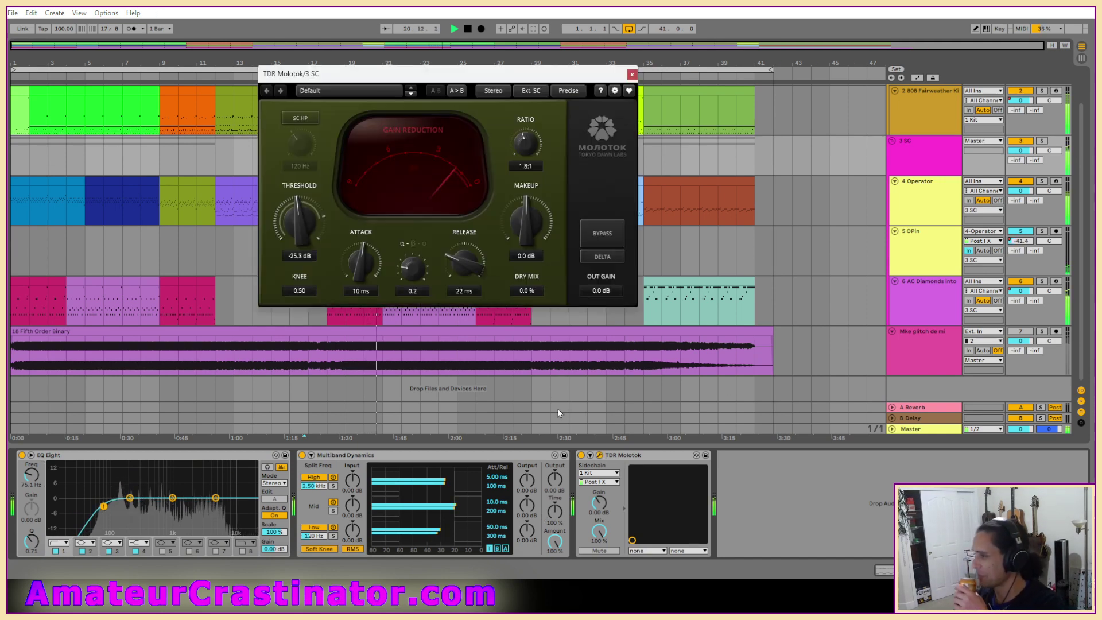
{"action": "left_click", "coordinate": [633, 75]}
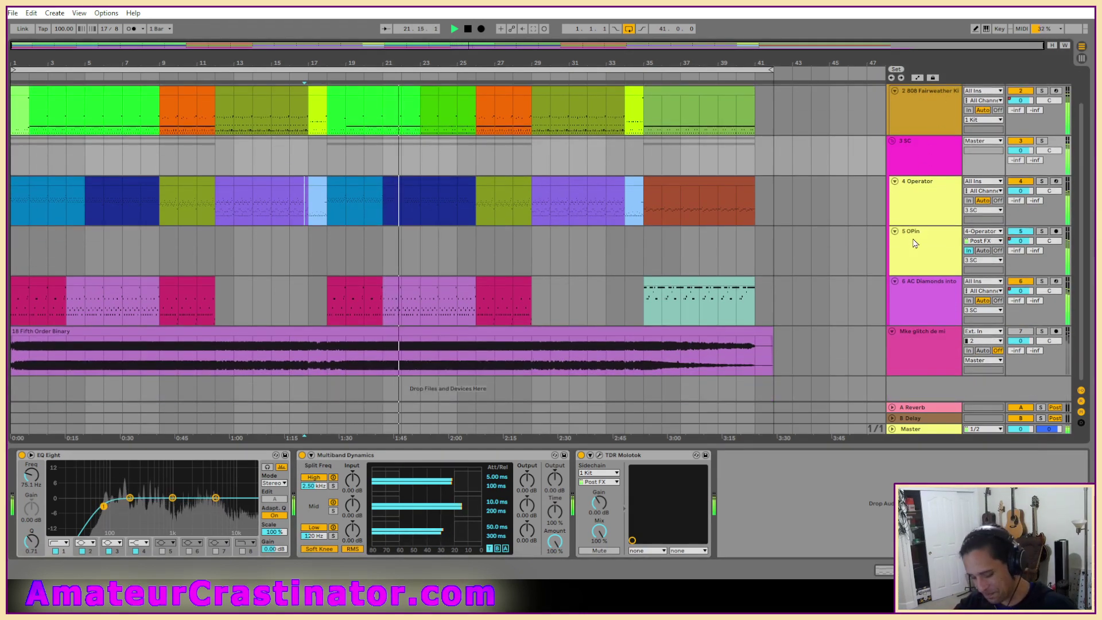
{"action": "key", "text": "space"}
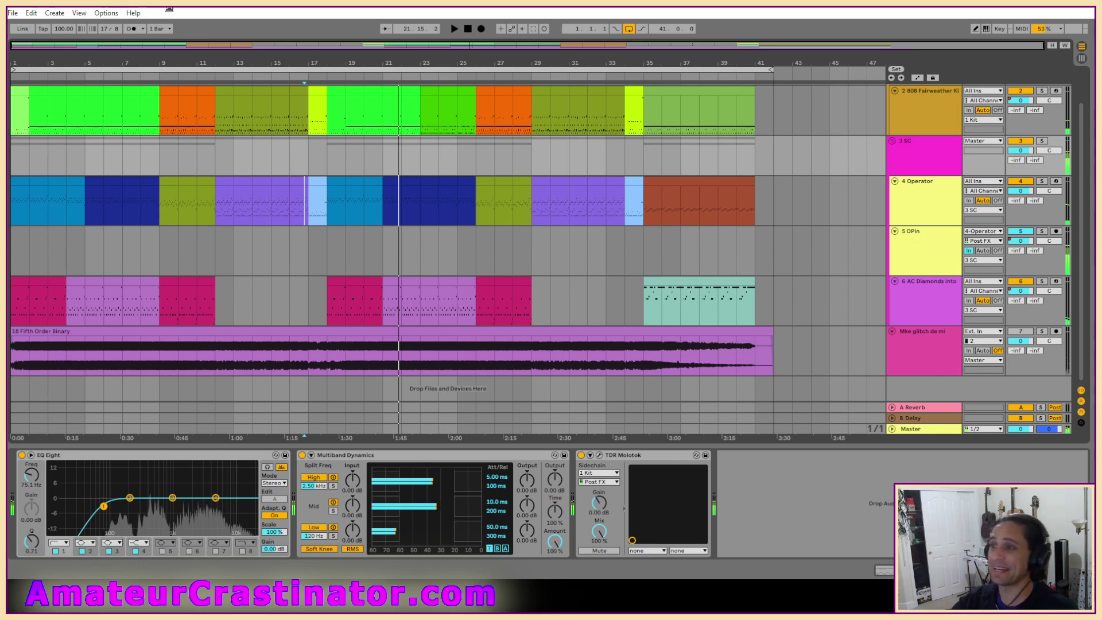
Open the first shadow Live Set from the first shadow Project folder in Live Recordings.
{"action": "left_click", "coordinate": [12, 13]}
{"action": "left_click", "coordinate": [51, 41]}
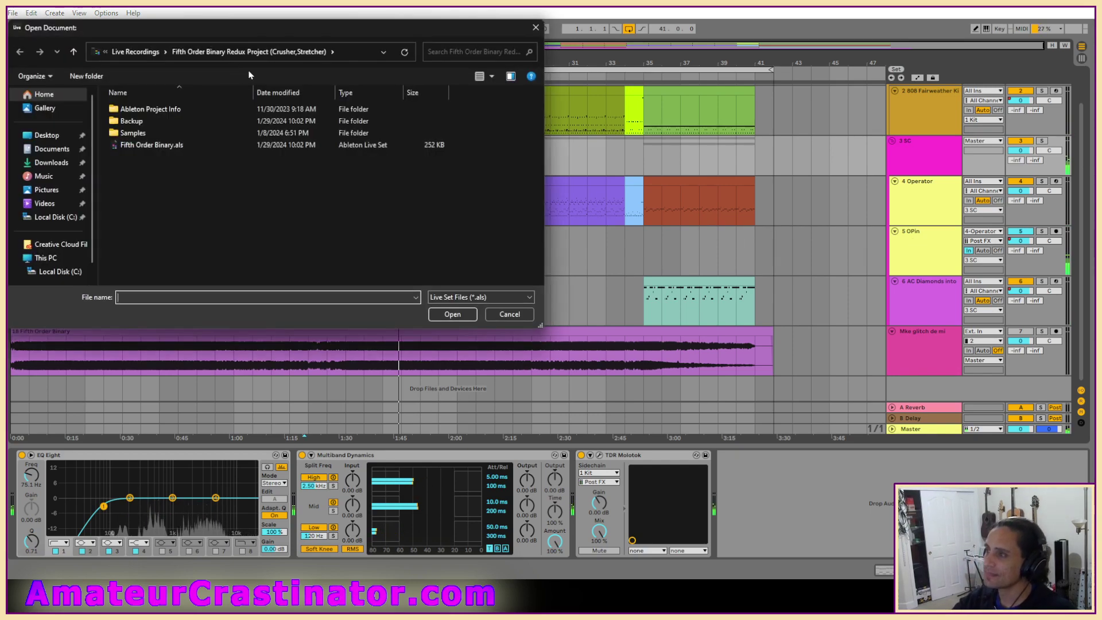
{"action": "left_click", "coordinate": [168, 53]}
{"action": "scroll", "coordinate": [330, 164], "scroll_direction": "down", "scroll_amount": 4}
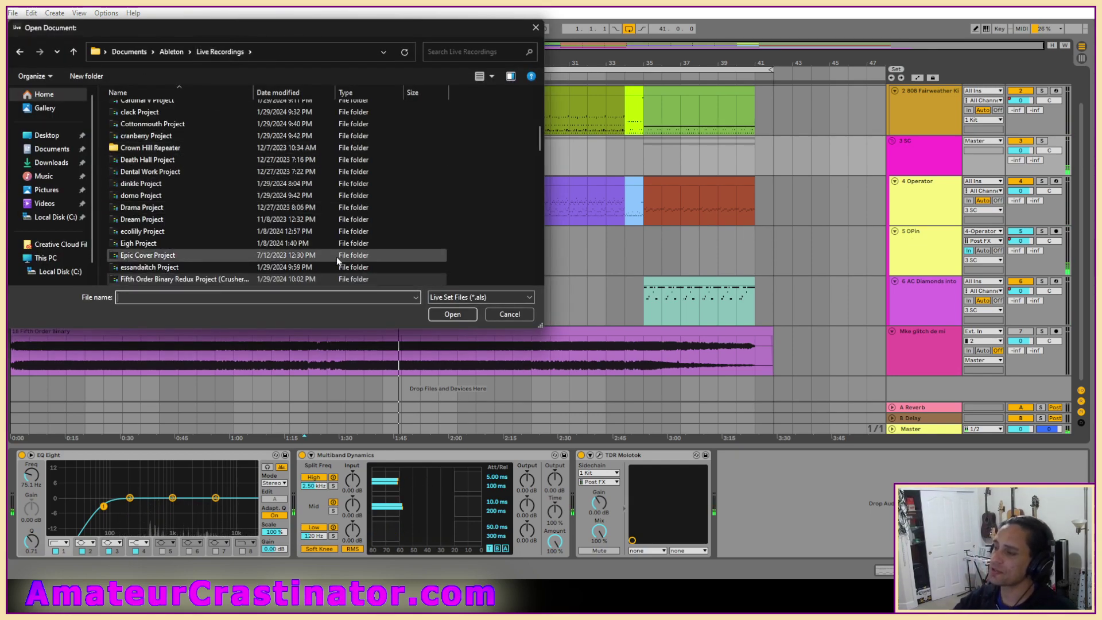
{"action": "double_click", "coordinate": [153, 180]}
{"action": "double_click", "coordinate": [147, 145]}
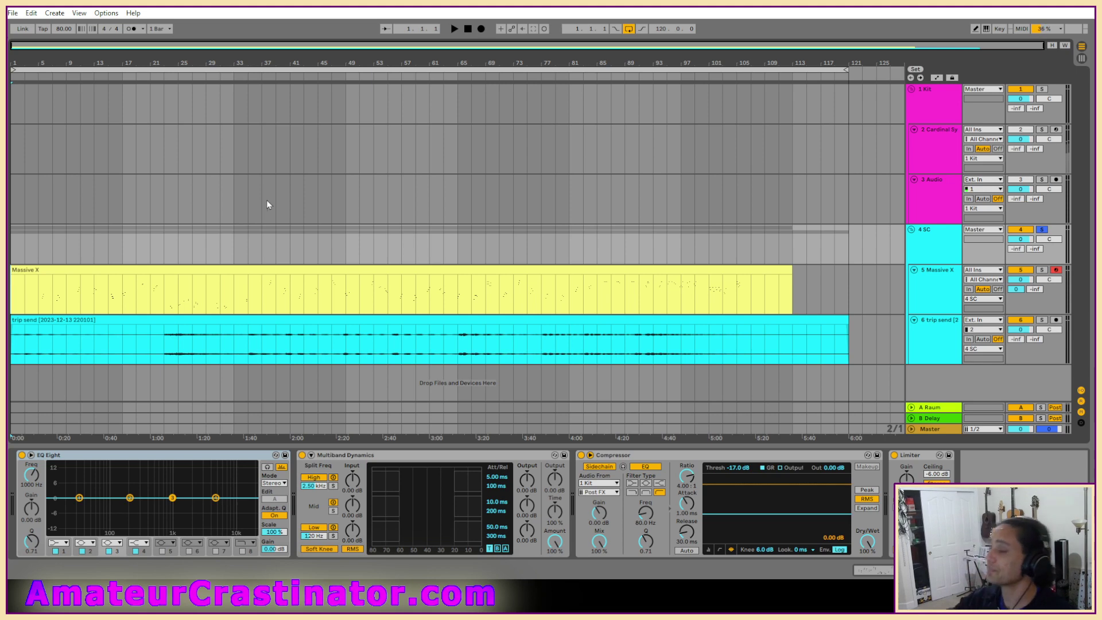
Unsolo the 4 SC group and play the Live Set from the beginning.
{"action": "key", "text": "space"}
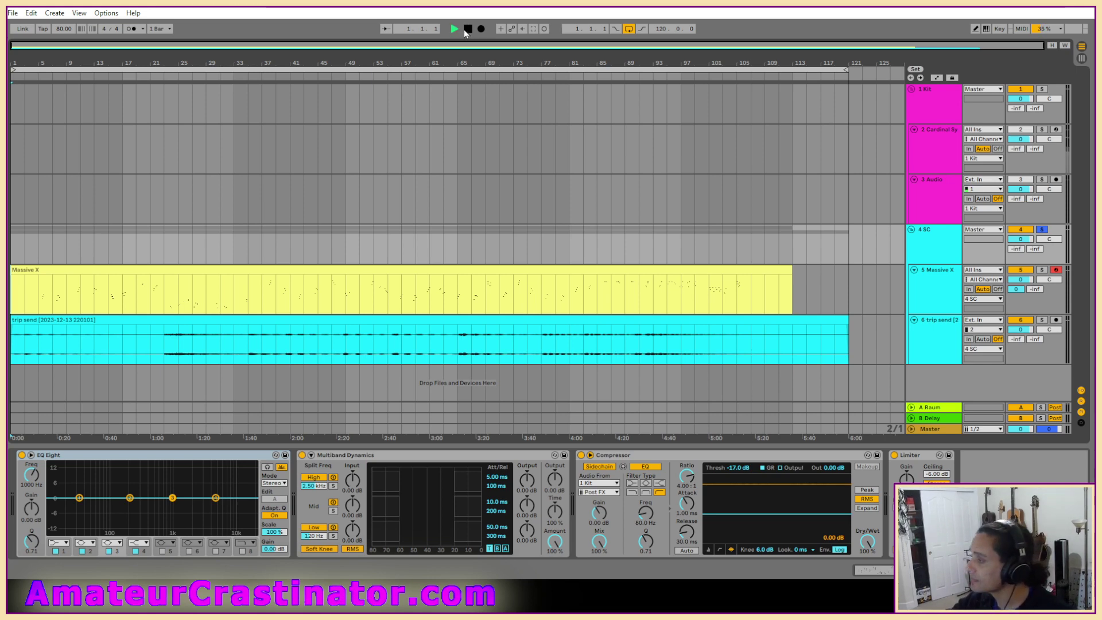
{"action": "left_click", "coordinate": [465, 29]}
{"action": "key", "text": "space"}
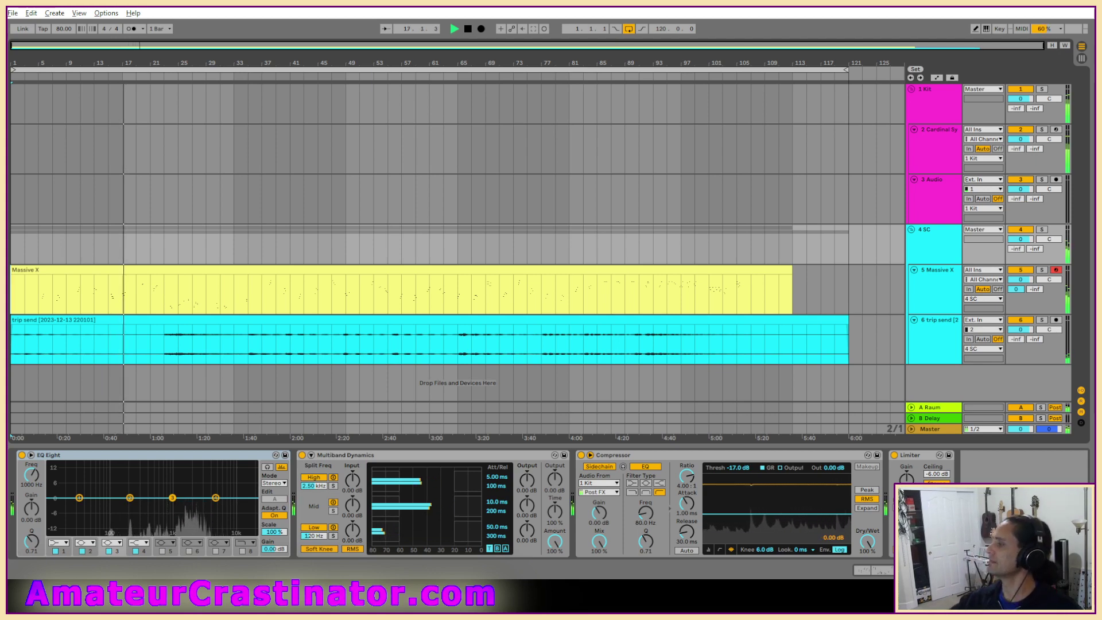
Add a Multiband Dynamics after the EQ Eight at the end of the Massive X track's device chain.
{"action": "left_click", "coordinate": [931, 292]}
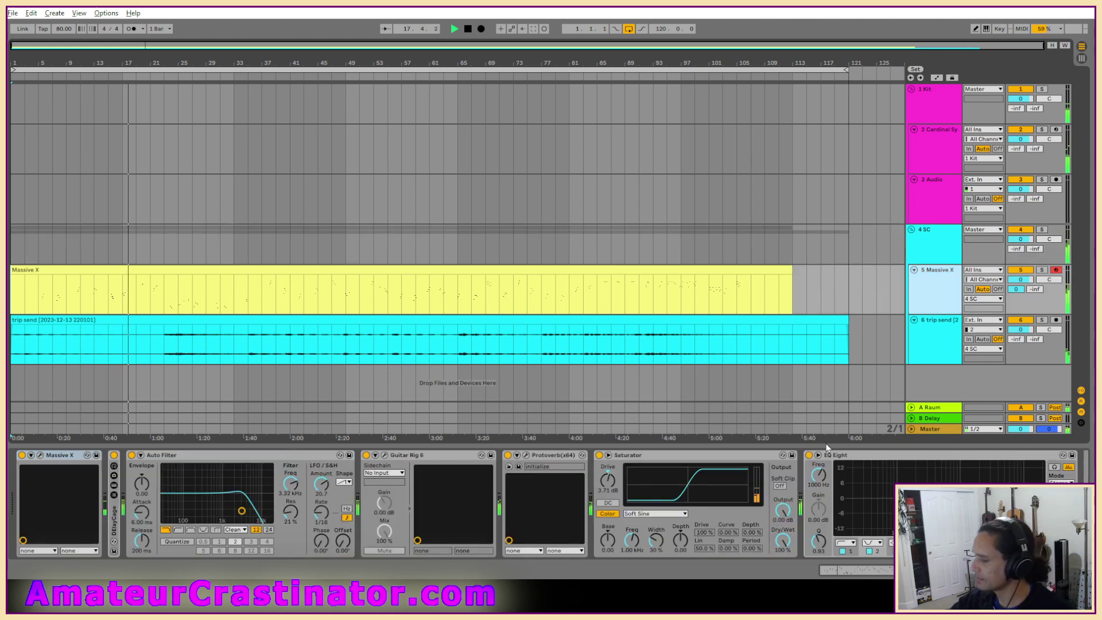
{"action": "left_click", "coordinate": [1039, 571]}
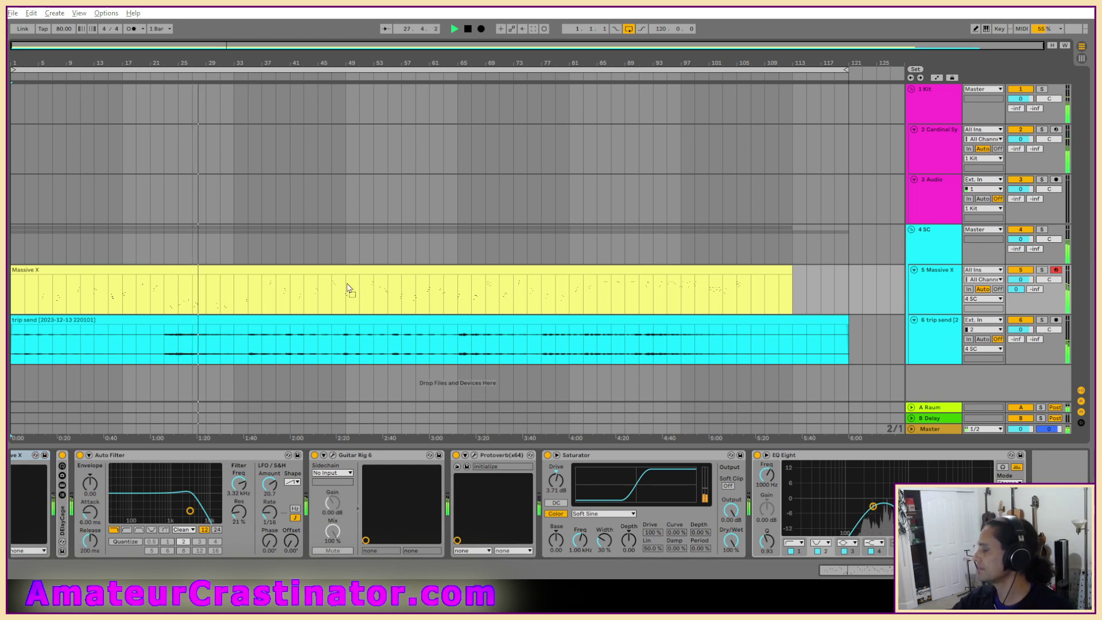
{"action": "left_click_drag", "start_coordinate": [984, 431], "coordinate": [1059, 505]}
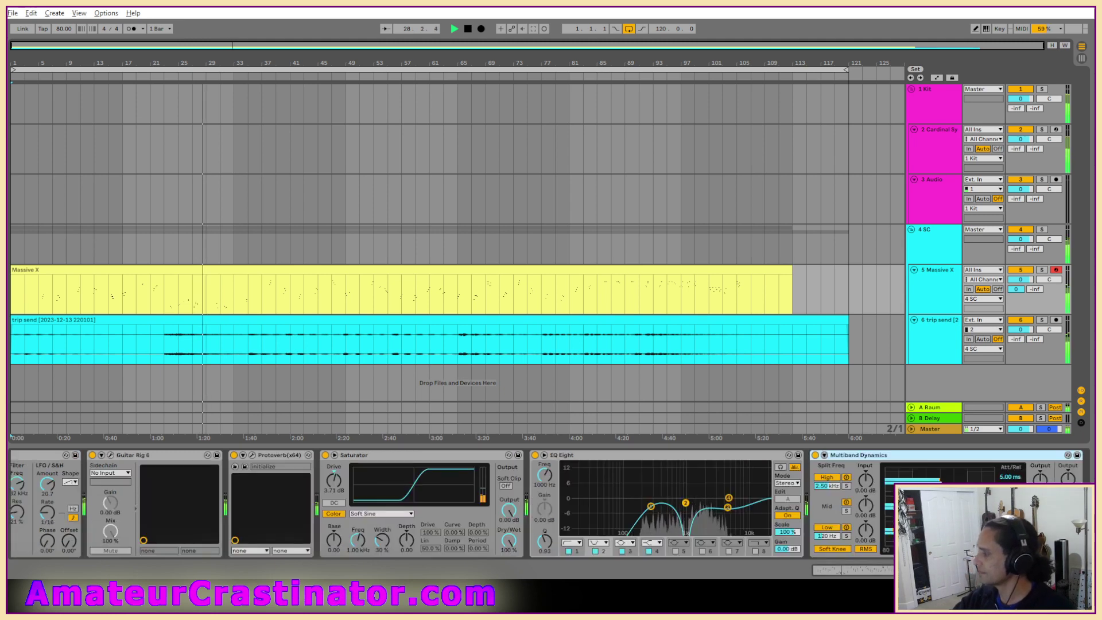
Check the frequency of EQ Eight band 1 and set the Multiband Dynamics low split frequency to 270 Hz.
{"action": "scroll", "coordinate": [1059, 506], "scroll_direction": "down", "scroll_amount": 2}
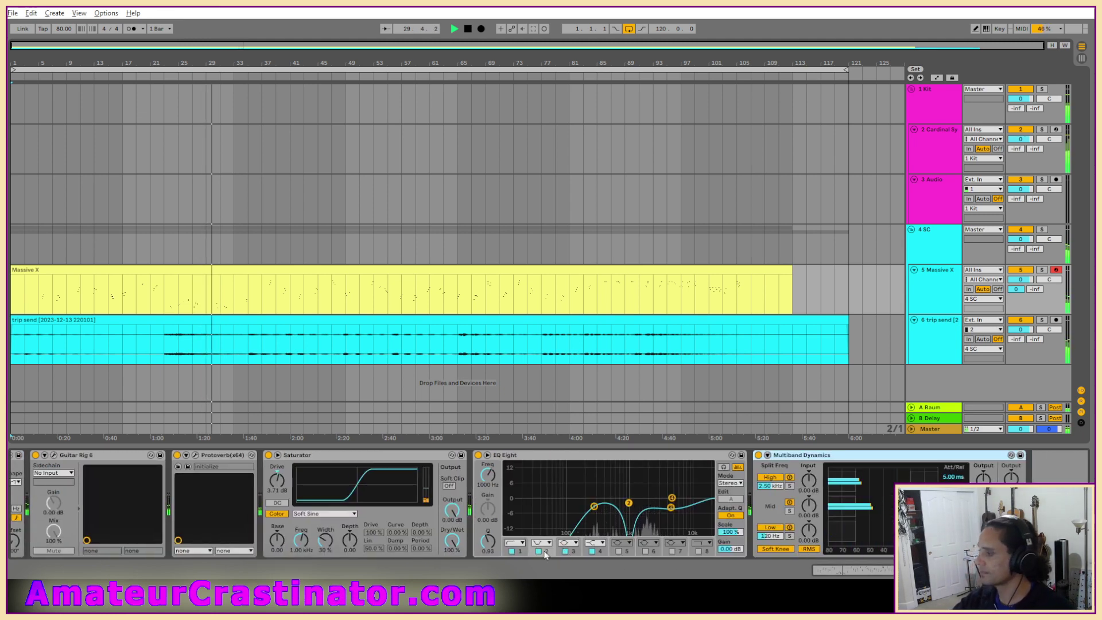
{"action": "left_click", "coordinate": [521, 552]}
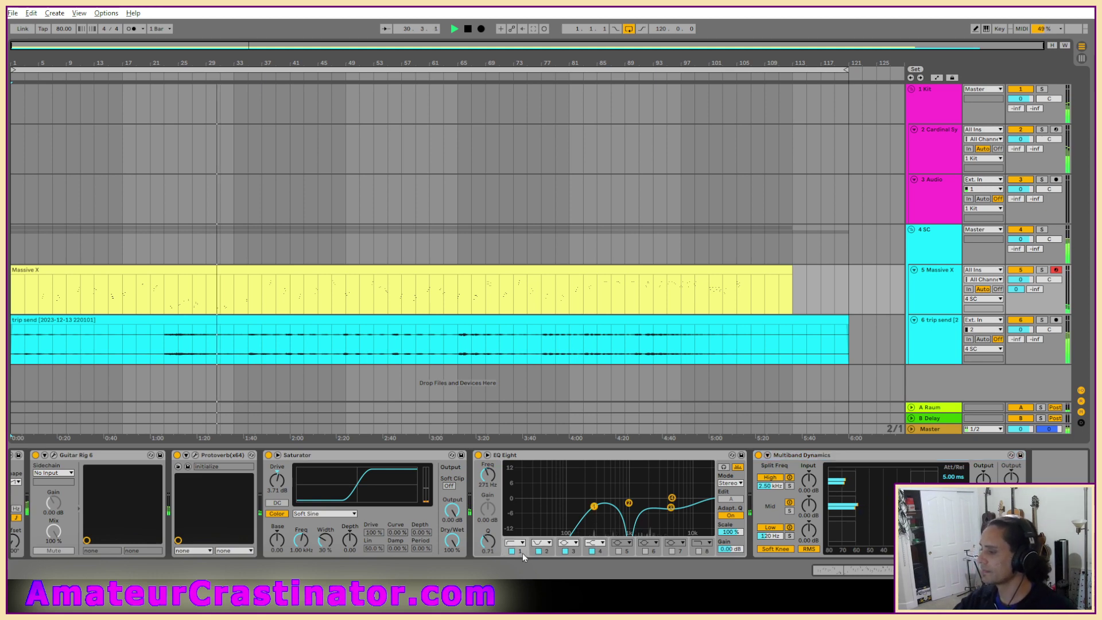
{"action": "left_click", "coordinate": [768, 538]}
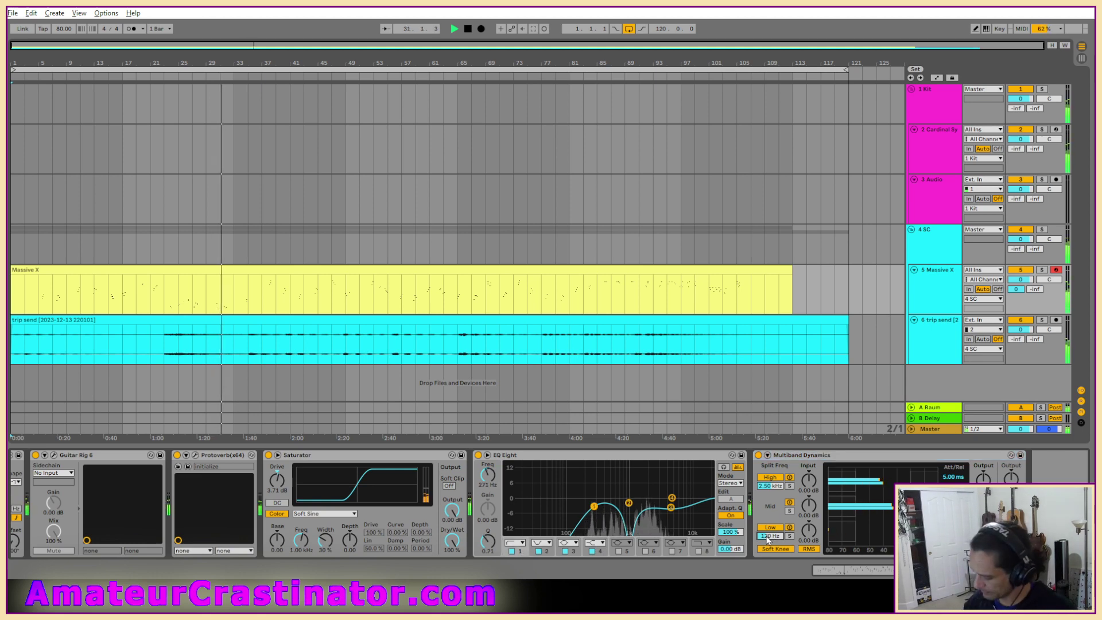
{"action": "type", "text": "270"}
{"action": "key", "text": "Return"}
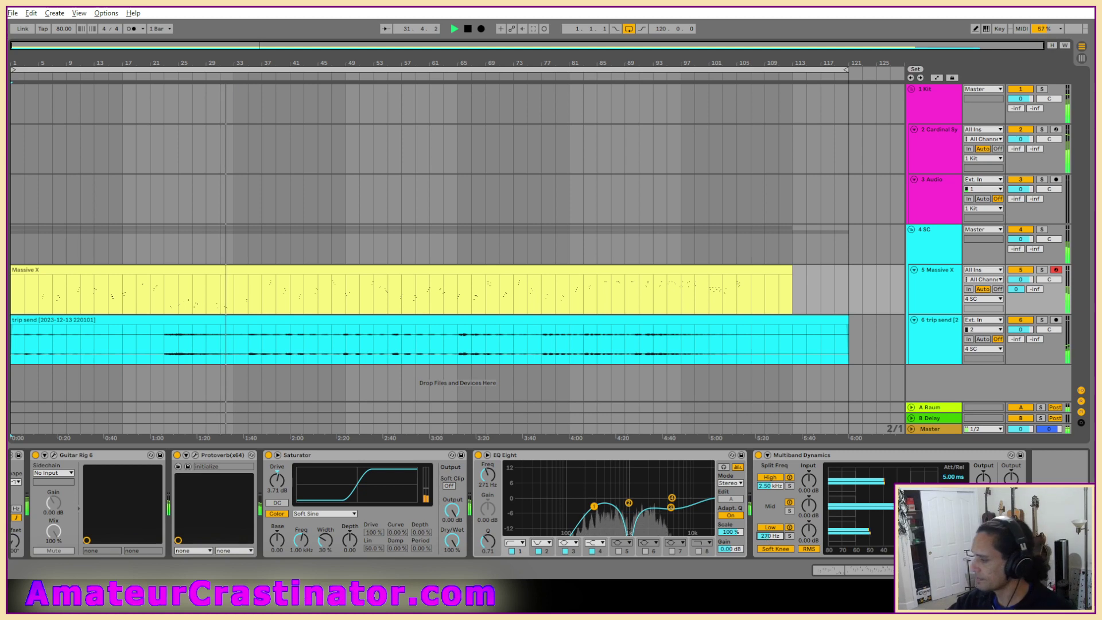
Set the Multiband Dynamics high split frequency to 1.00 kHz and raise the mid band's input gain.
{"action": "left_click", "coordinate": [548, 553]}
{"action": "left_click", "coordinate": [771, 486]}
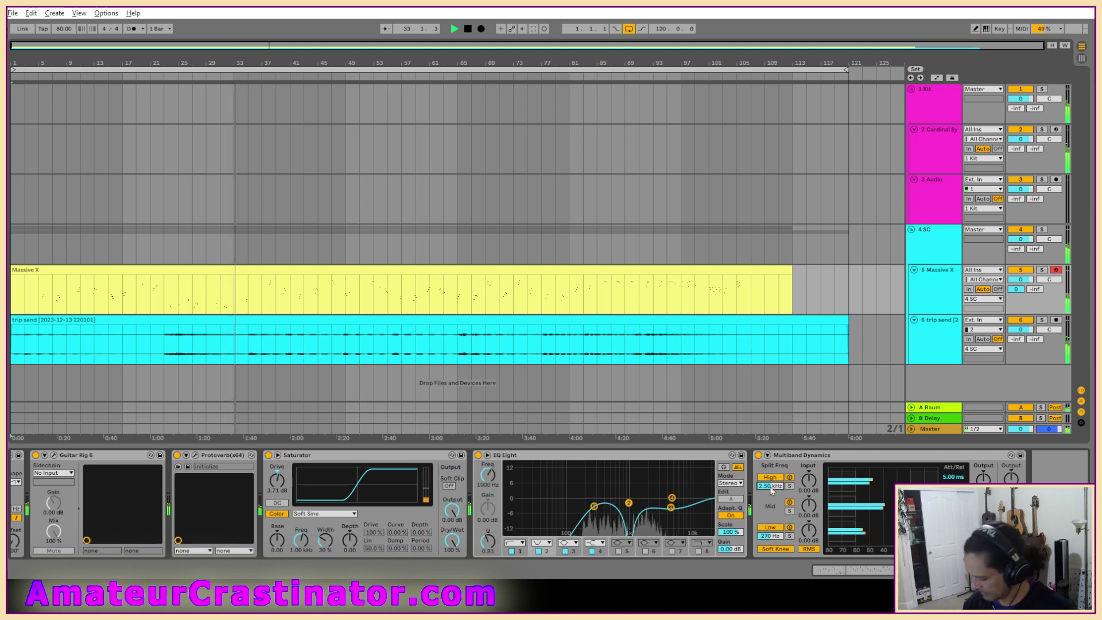
{"action": "type", "text": "1000"}
{"action": "key", "text": "Return"}
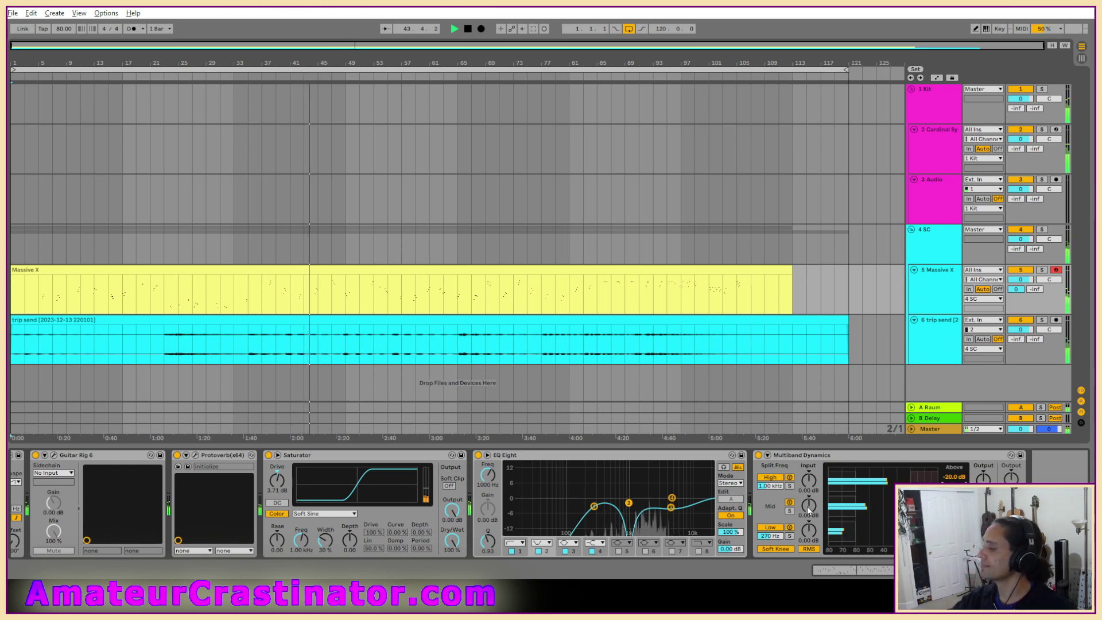
{"action": "left_click_drag", "start_coordinate": [807, 506], "coordinate": [809, 469]}
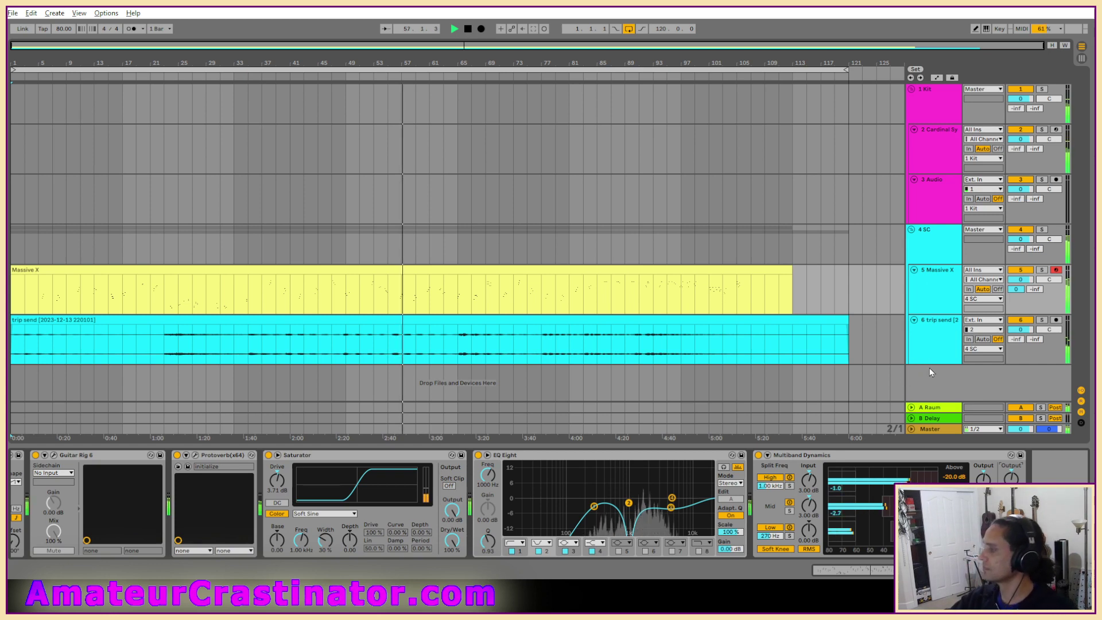
{"action": "key", "text": "space"}
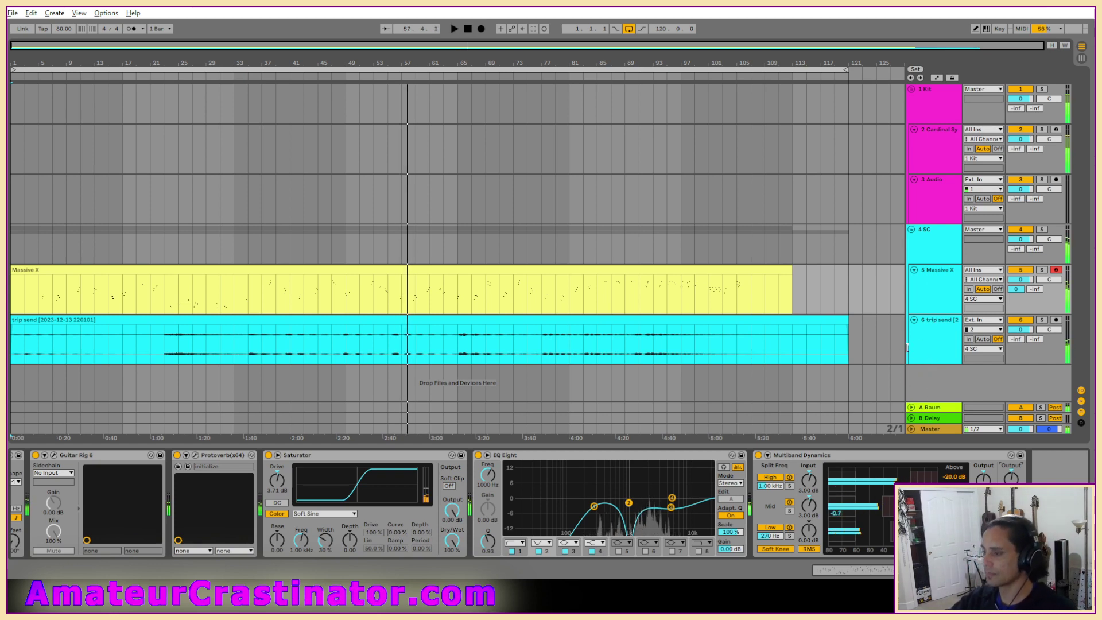
Open the Live Set in the "fuck the bowser in your bed Project" folder and return the playhead to the start.
{"action": "left_click", "coordinate": [31, 13]}
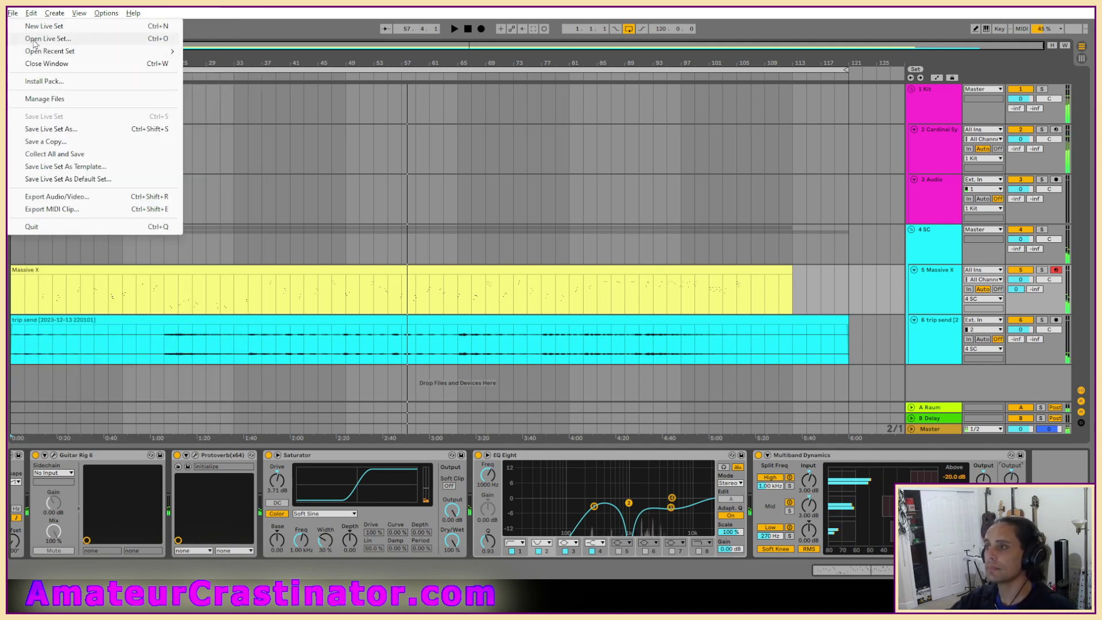
{"action": "left_click", "coordinate": [58, 38]}
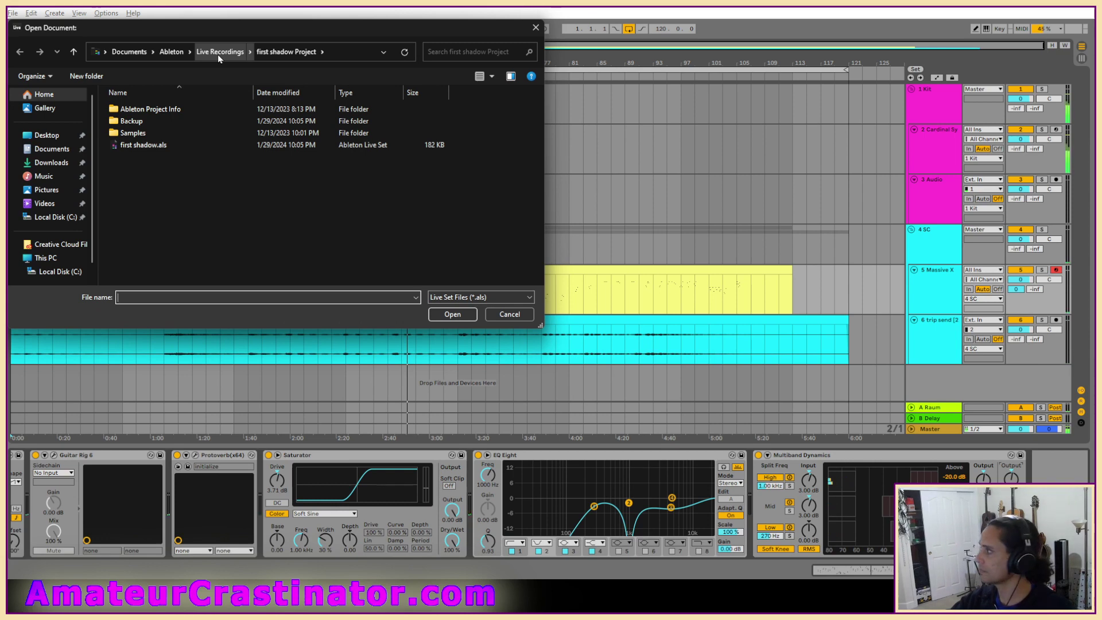
{"action": "left_click", "coordinate": [218, 54]}
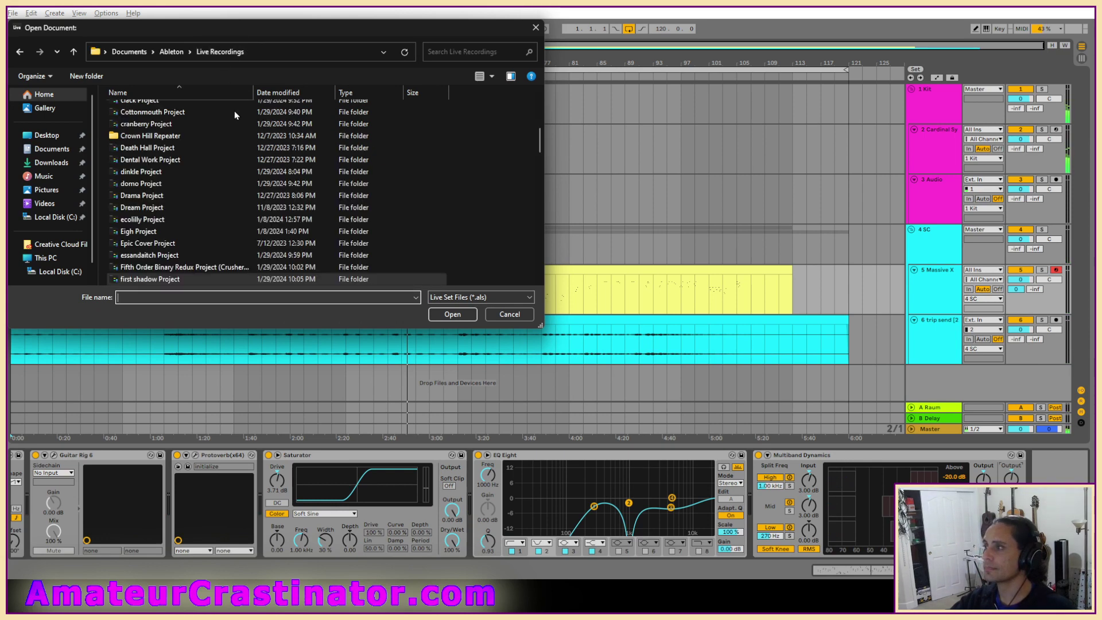
{"action": "scroll", "coordinate": [264, 209], "scroll_direction": "down", "scroll_amount": 3}
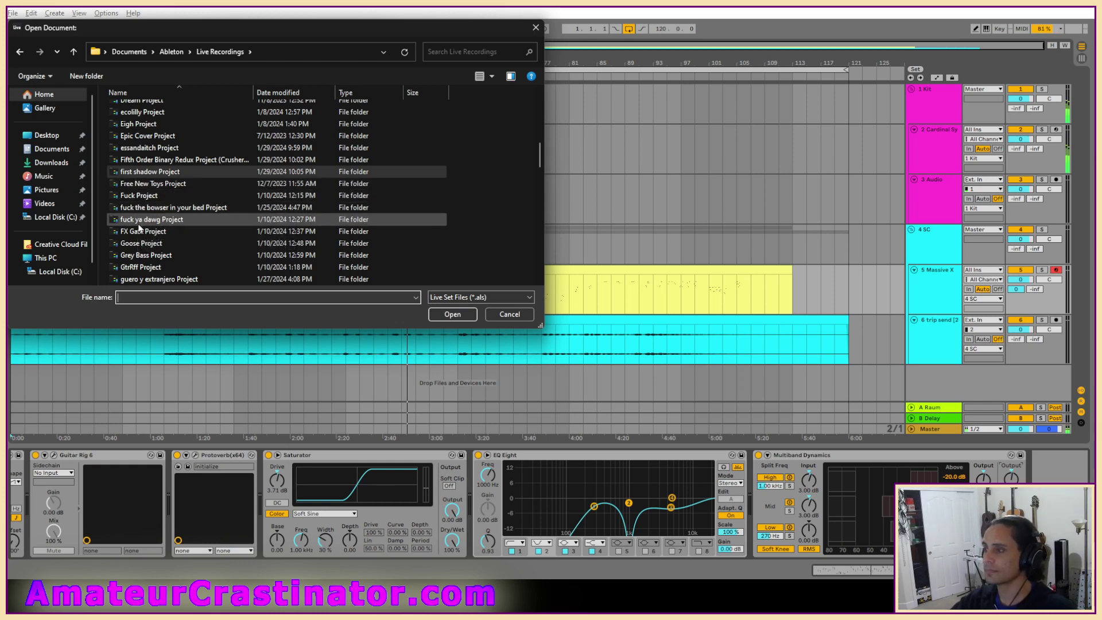
{"action": "scroll", "coordinate": [140, 212], "scroll_direction": "down", "scroll_amount": 1}
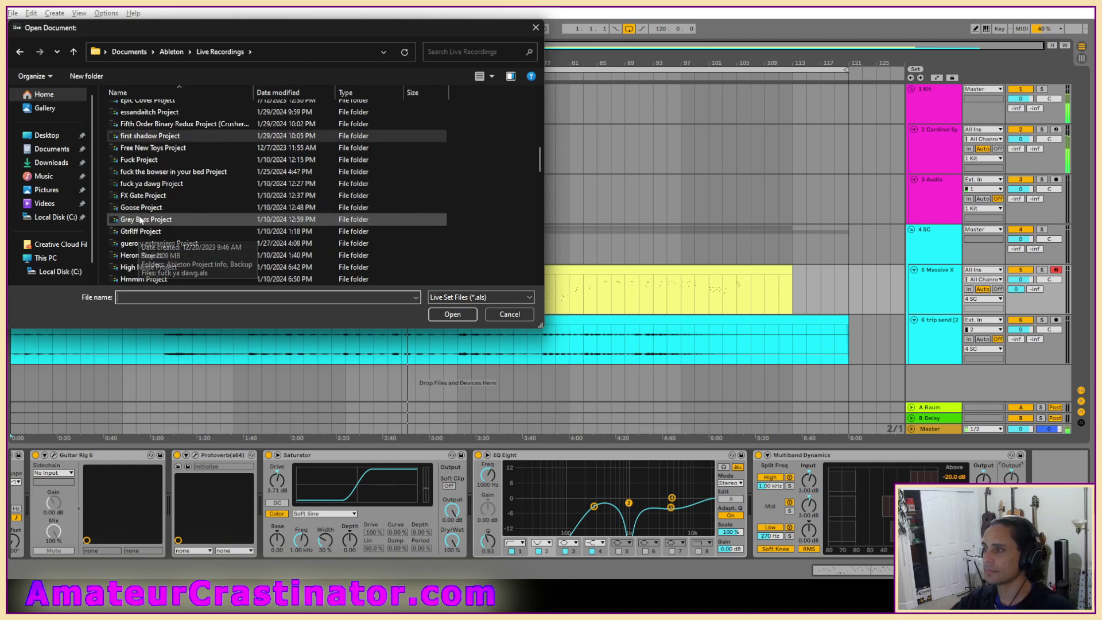
{"action": "double_click", "coordinate": [156, 172]}
{"action": "double_click", "coordinate": [172, 151]}
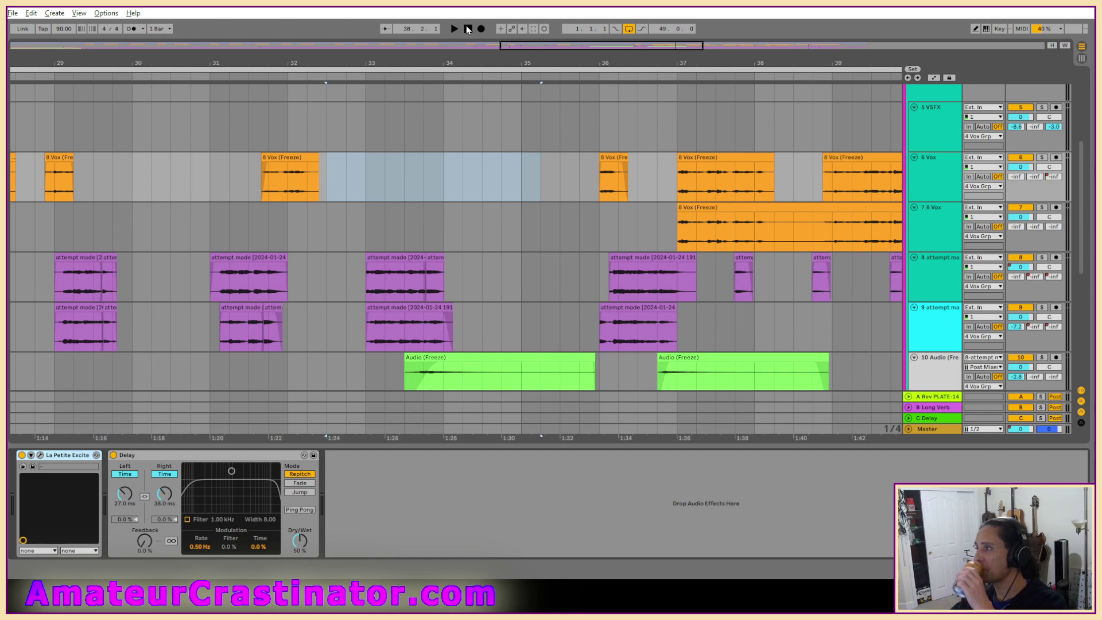
{"action": "left_click", "coordinate": [467, 28]}
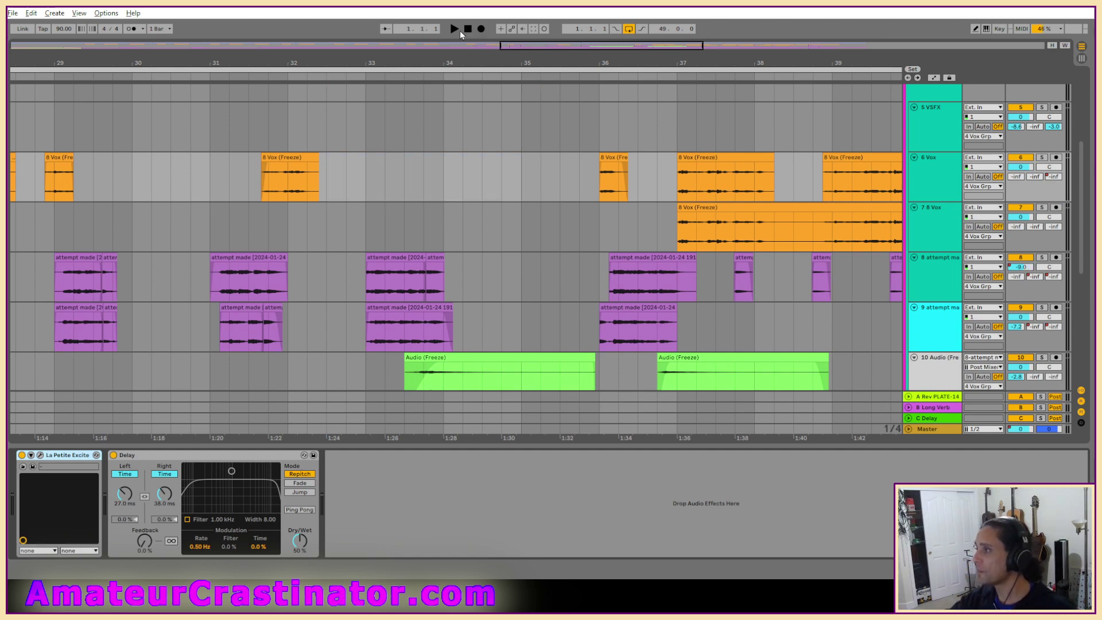
Play the whole arrangement from bar 1 and look over the kit, vocal and frozen audio tracks.
{"action": "double_click", "coordinate": [491, 49]}
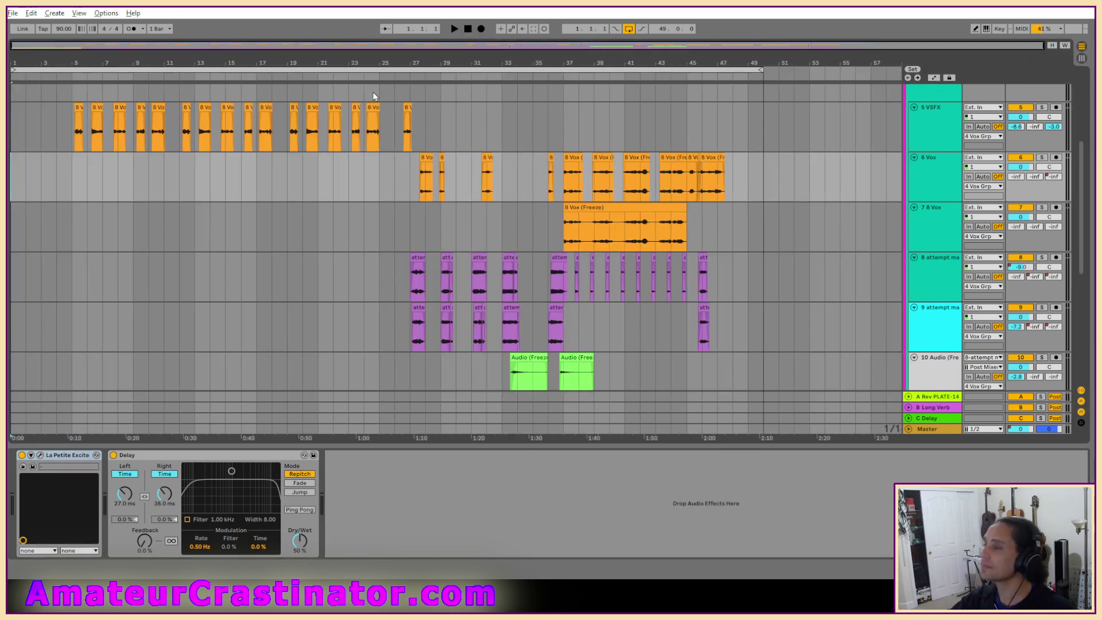
{"action": "key", "text": "space"}
{"action": "key", "text": "space"}
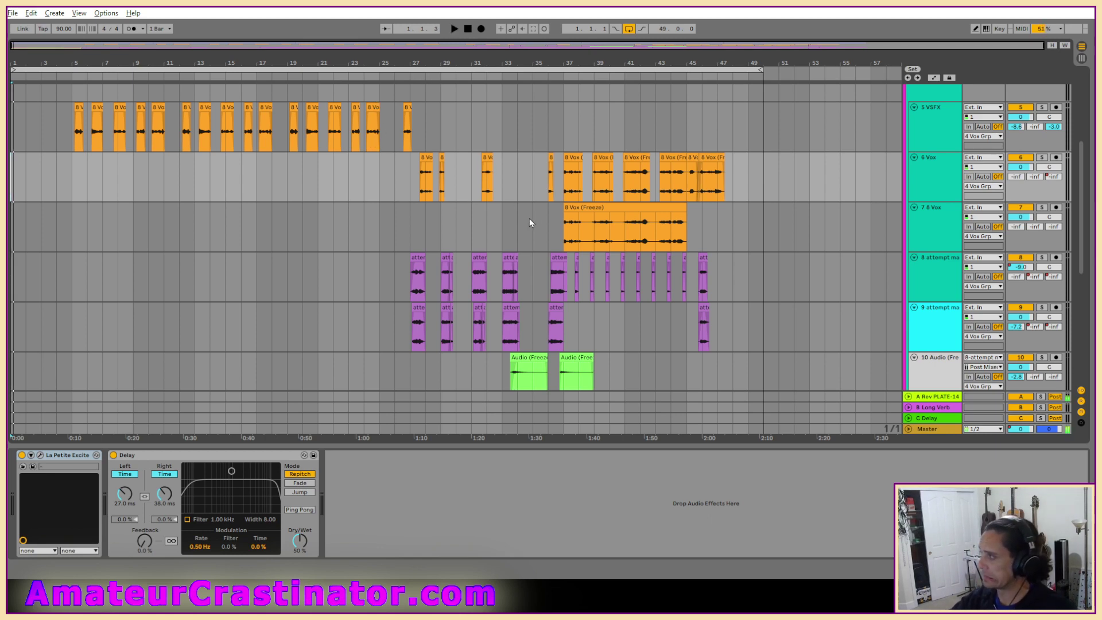
{"action": "left_click", "coordinate": [468, 29]}
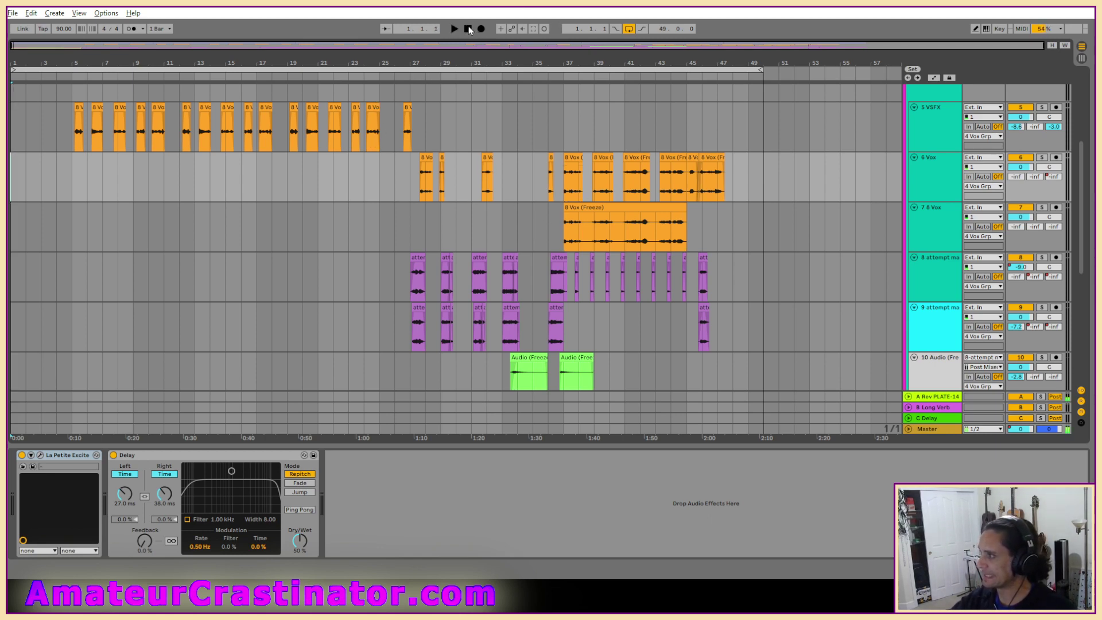
{"action": "key", "text": "space"}
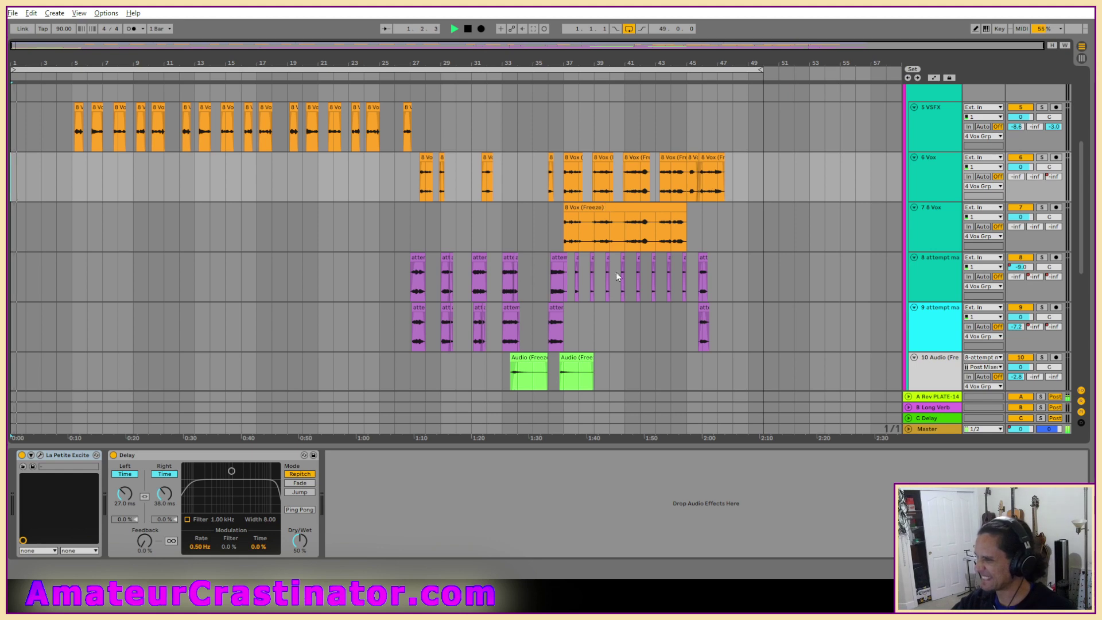
{"action": "scroll", "coordinate": [580, 284], "scroll_direction": "up", "scroll_amount": 5}
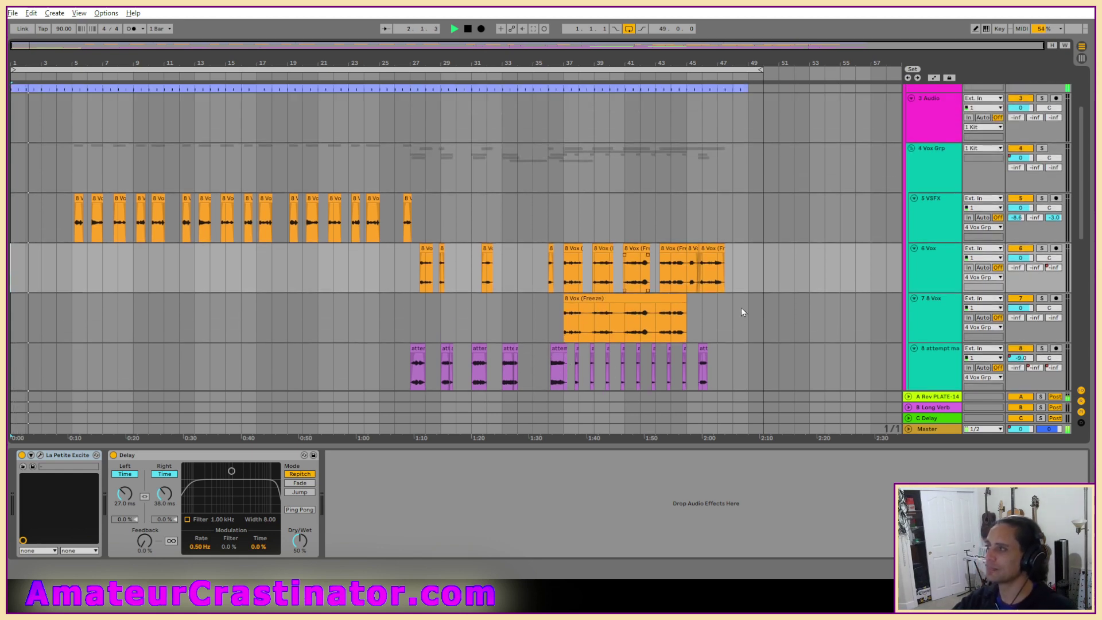
{"action": "scroll", "coordinate": [804, 283], "scroll_direction": "up", "scroll_amount": 2}
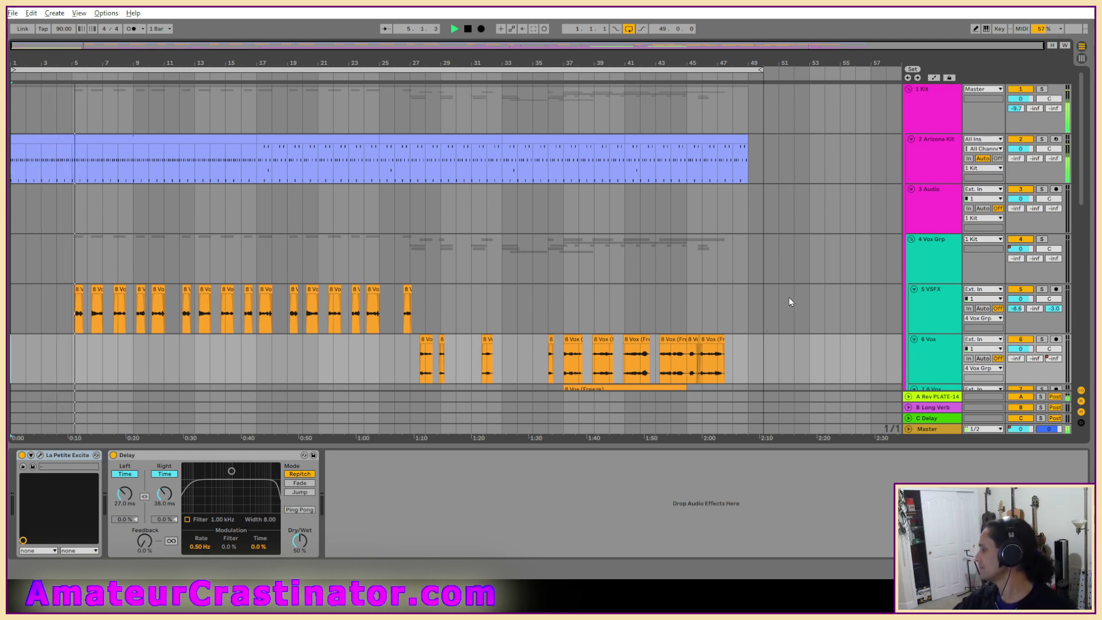
{"action": "scroll", "coordinate": [603, 284], "scroll_direction": "down", "scroll_amount": 3}
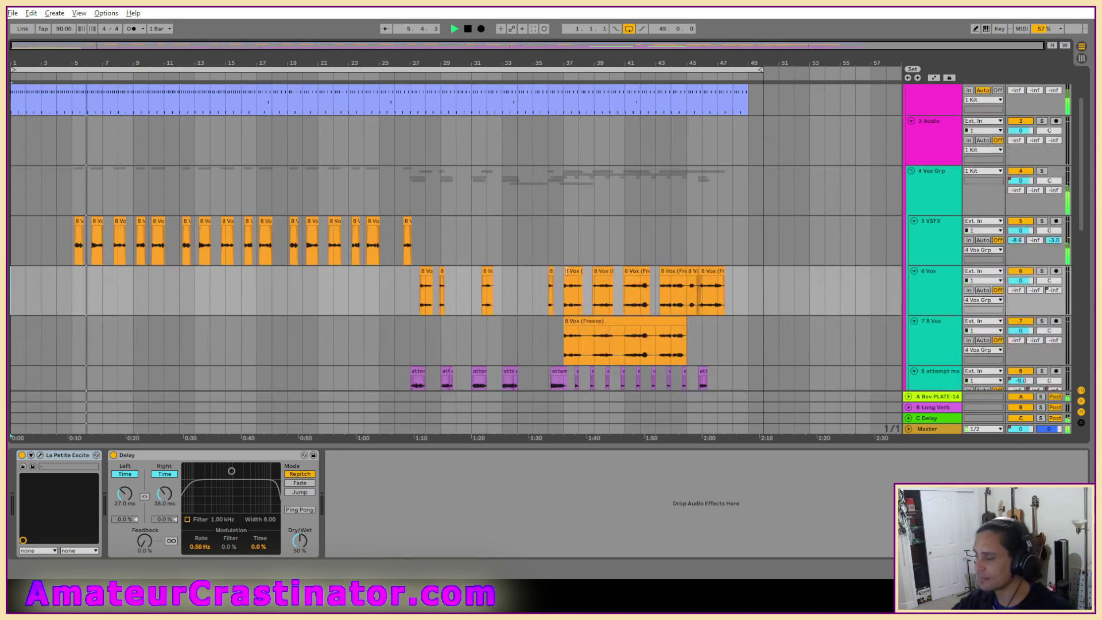
{"action": "scroll", "coordinate": [602, 284], "scroll_direction": "down", "scroll_amount": 6}
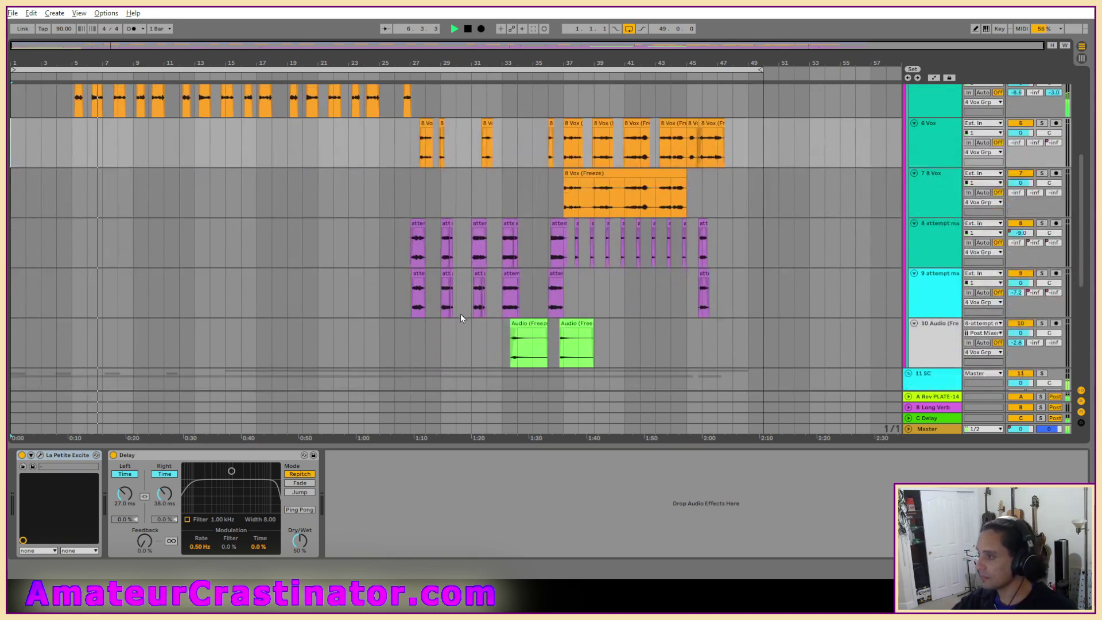
{"action": "scroll", "coordinate": [461, 314], "scroll_direction": "up", "scroll_amount": 5}
{"action": "scroll", "coordinate": [511, 279], "scroll_direction": "down", "scroll_amount": 5}
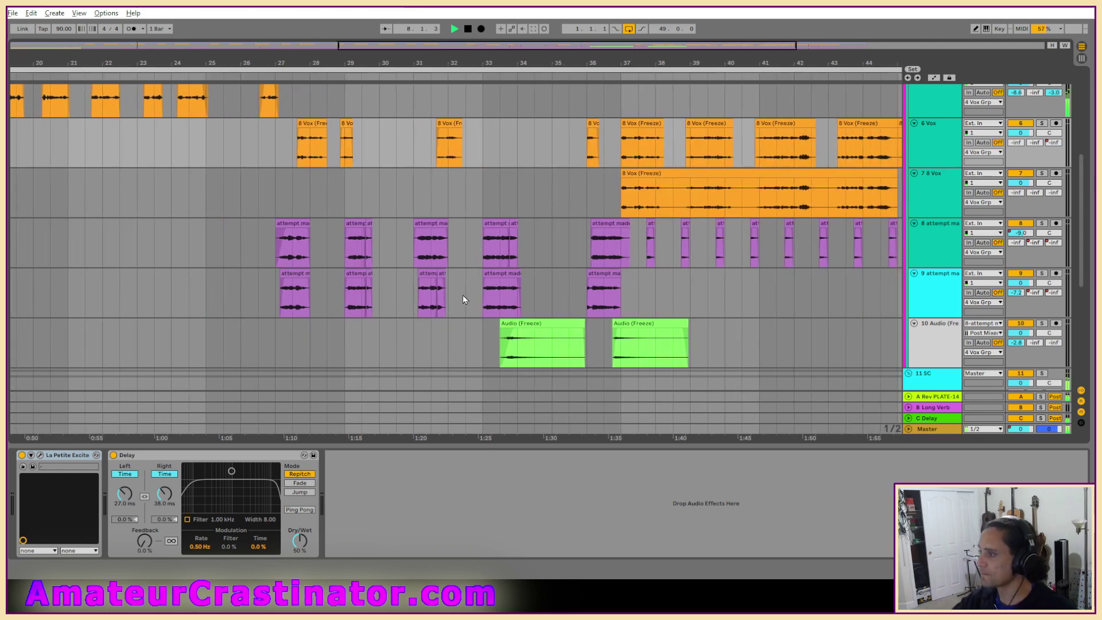
Move the clips between bars 27 and 35 on tracks 6 through 9 one bar later.
{"action": "scroll", "coordinate": [464, 297], "scroll_direction": "up", "scroll_amount": 4}
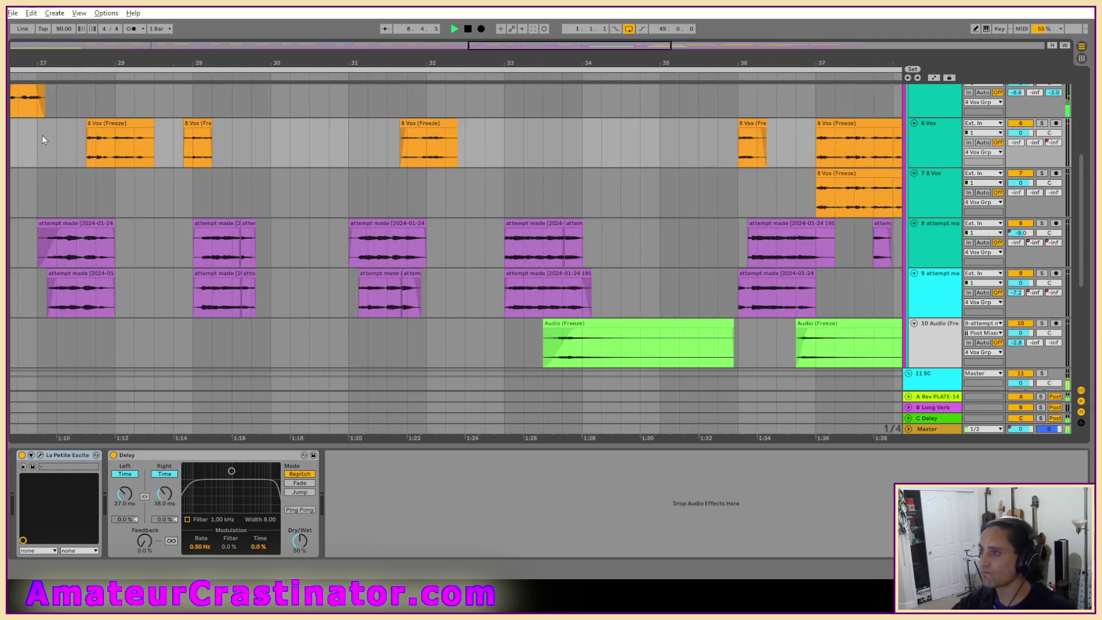
{"action": "left_click_drag", "start_coordinate": [41, 135], "coordinate": [668, 293]}
{"action": "left_click_drag", "start_coordinate": [110, 122], "coordinate": [185, 127]}
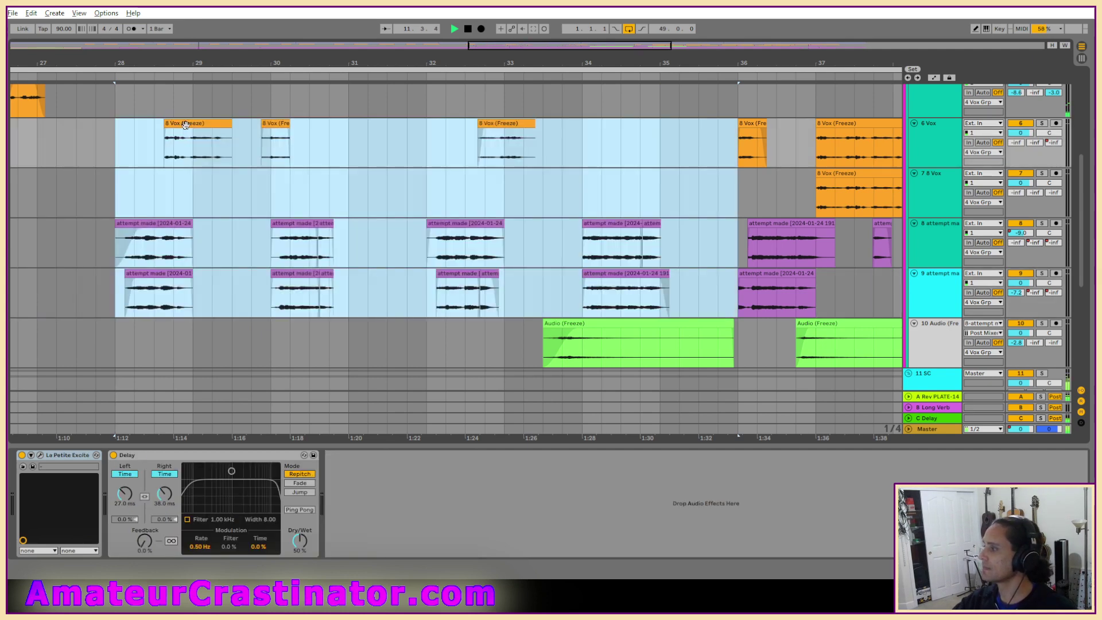
{"action": "left_click", "coordinate": [356, 192]}
Try to shift both frozen clips on the 10 Audio track one bar later.
{"action": "scroll", "coordinate": [380, 215], "scroll_direction": "down", "scroll_amount": 3}
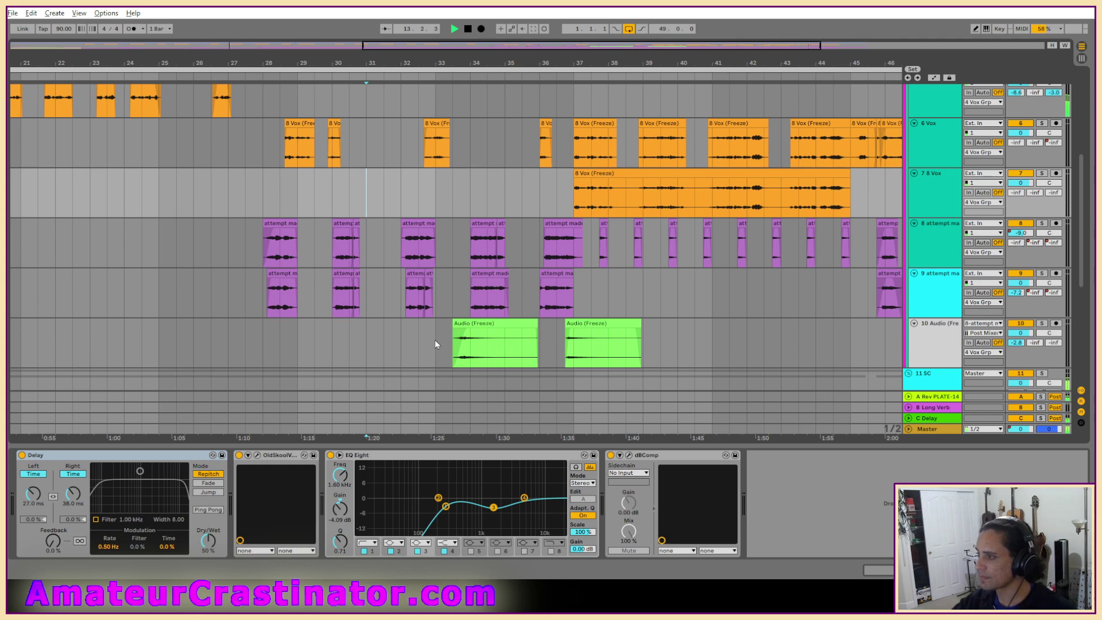
{"action": "left_click_drag", "start_coordinate": [435, 340], "coordinate": [646, 340]}
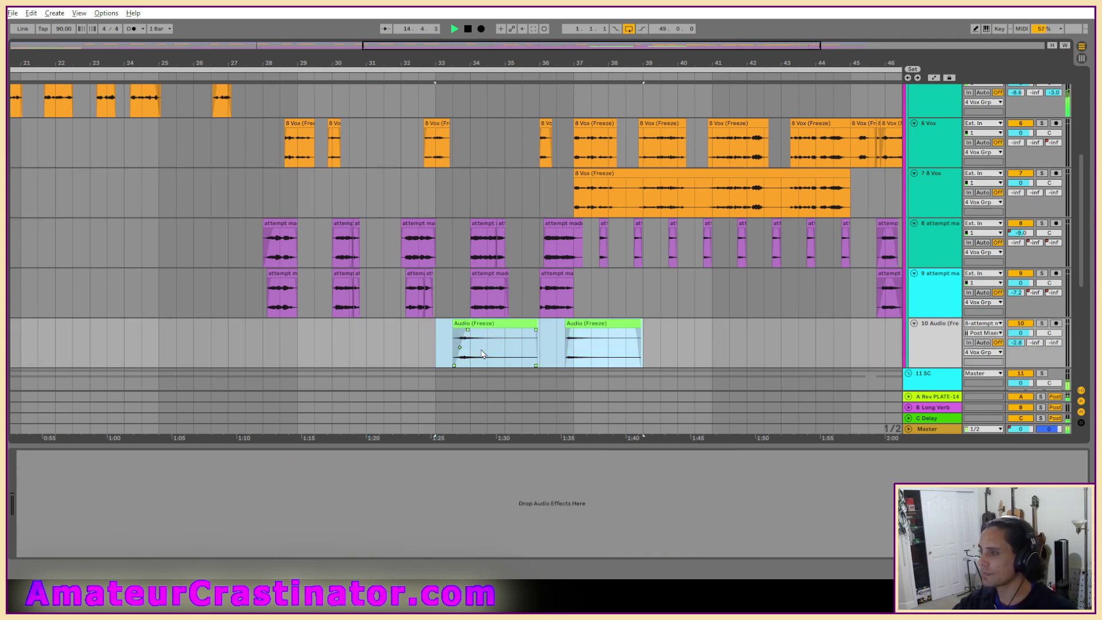
{"action": "scroll", "coordinate": [483, 353], "scroll_direction": "up", "scroll_amount": 3}
{"action": "scroll", "coordinate": [464, 356], "scroll_direction": "down", "scroll_amount": 3}
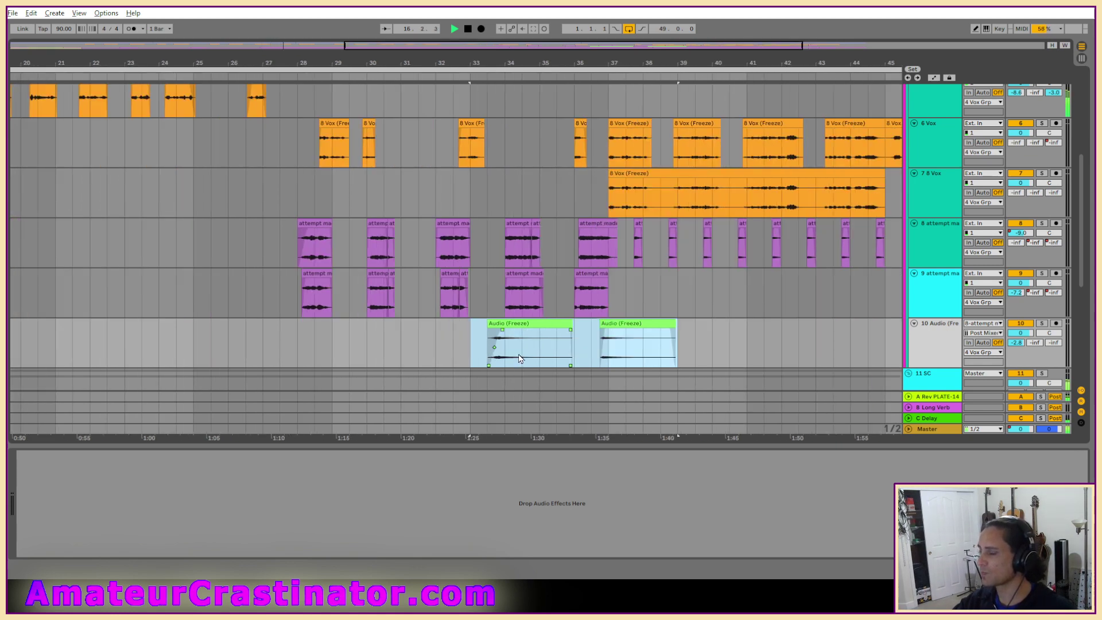
{"action": "scroll", "coordinate": [518, 358], "scroll_direction": "up", "scroll_amount": 4}
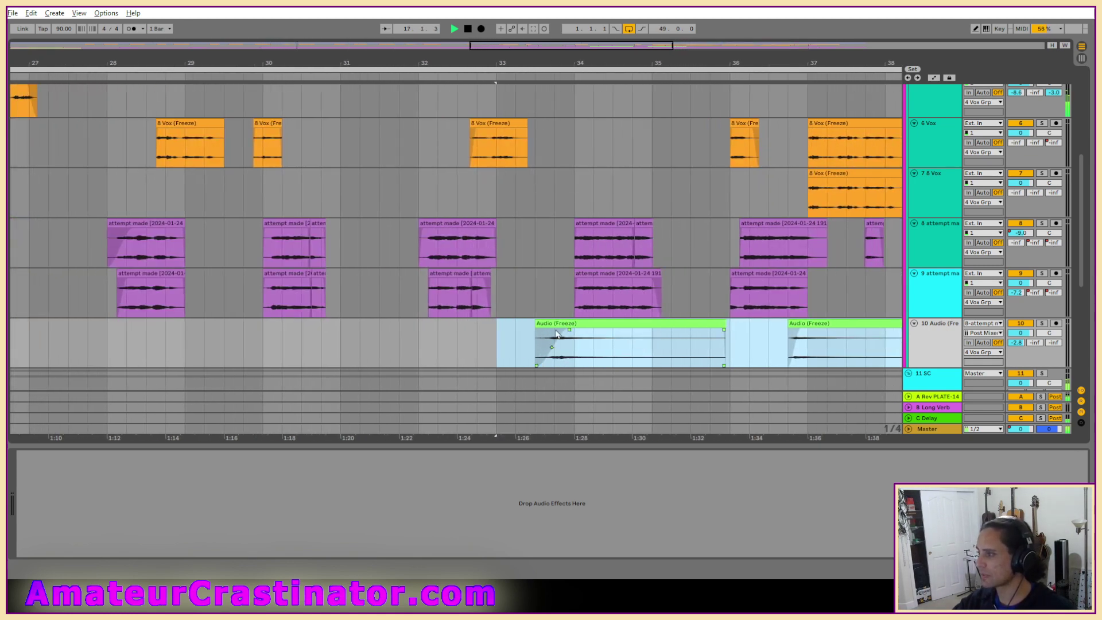
{"action": "left_click_drag", "start_coordinate": [554, 324], "coordinate": [627, 339]}
{"action": "scroll", "coordinate": [628, 339], "scroll_direction": "down", "scroll_amount": 6}
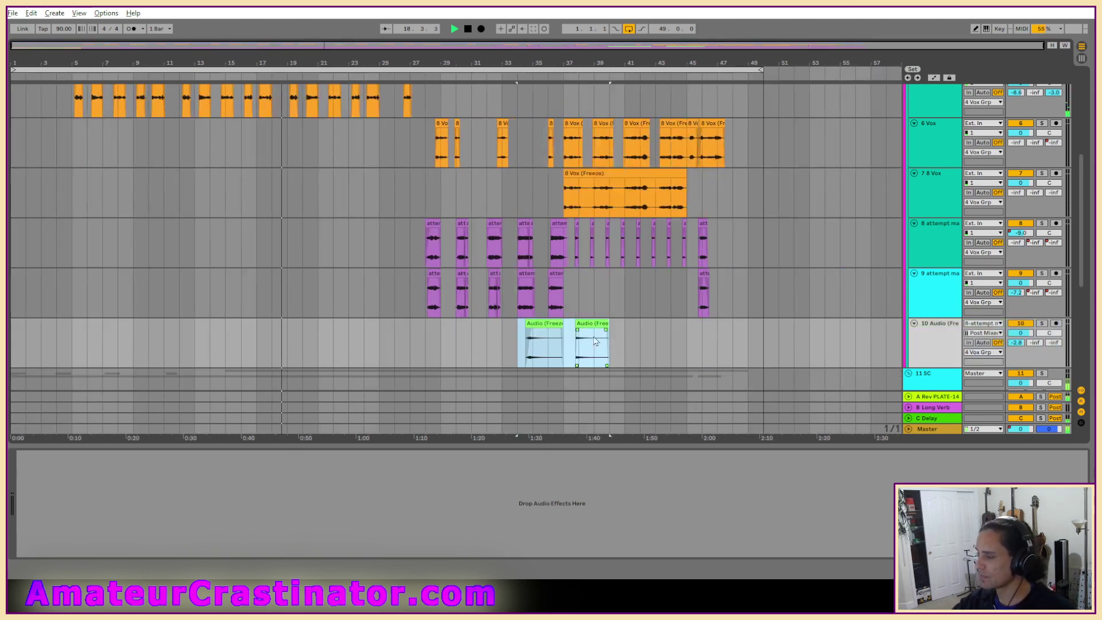
{"action": "scroll", "coordinate": [584, 339], "scroll_direction": "up", "scroll_amount": 3}
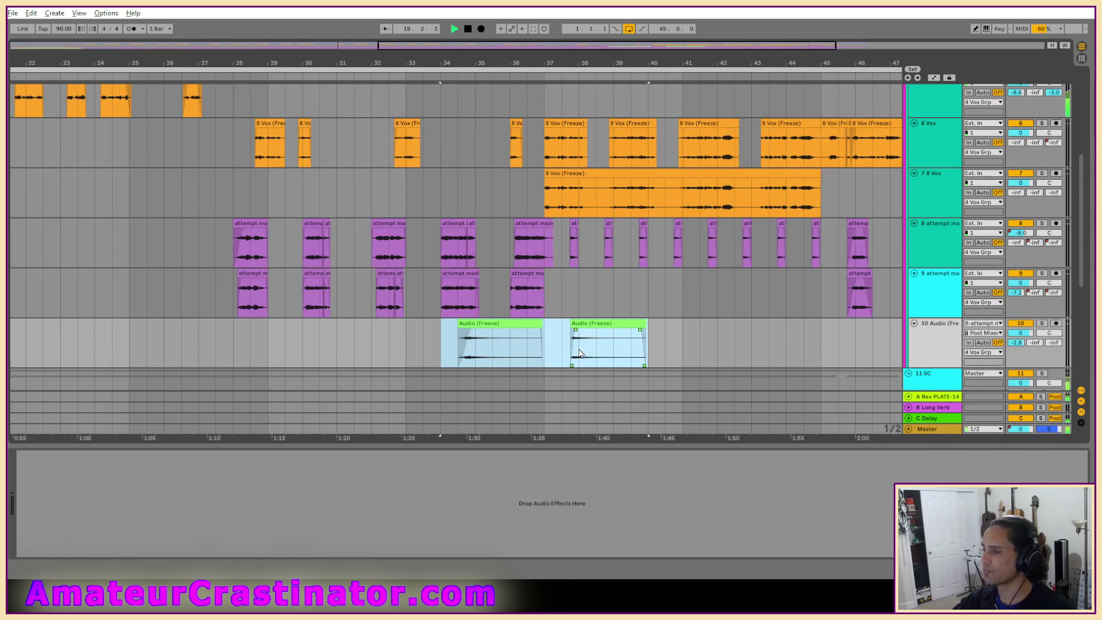
{"action": "key", "text": "ctrl+z"}
{"action": "left_click", "coordinate": [666, 352]}
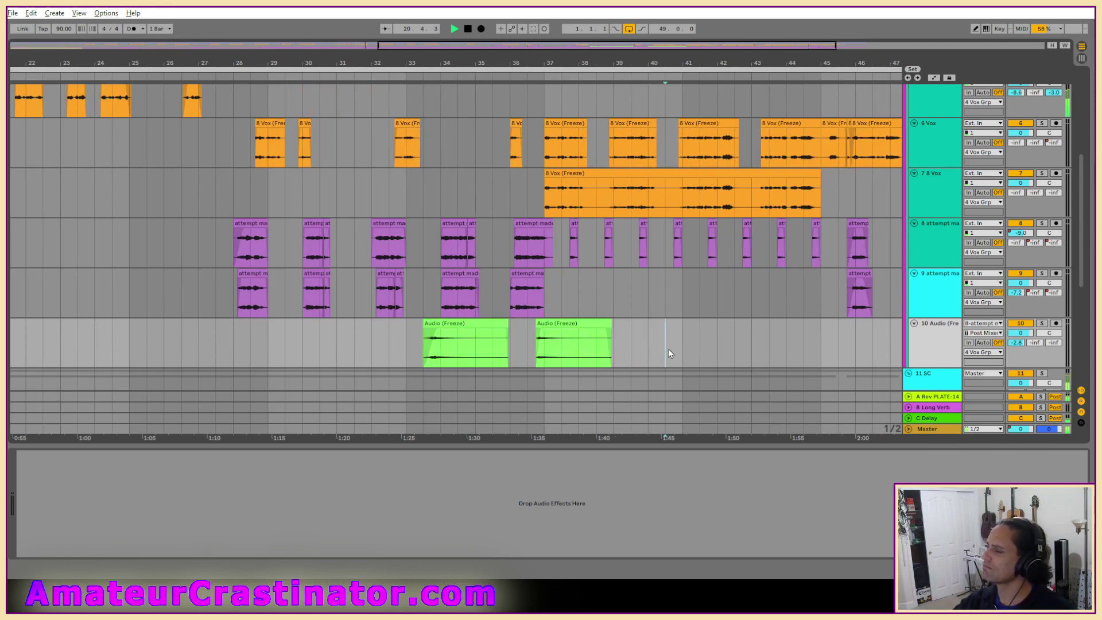
Move the Vox Grp with all its tracks out of the Kit group to the top level of the track list.
{"action": "key", "text": "w"}
{"action": "scroll", "coordinate": [498, 288], "scroll_direction": "up", "scroll_amount": 3}
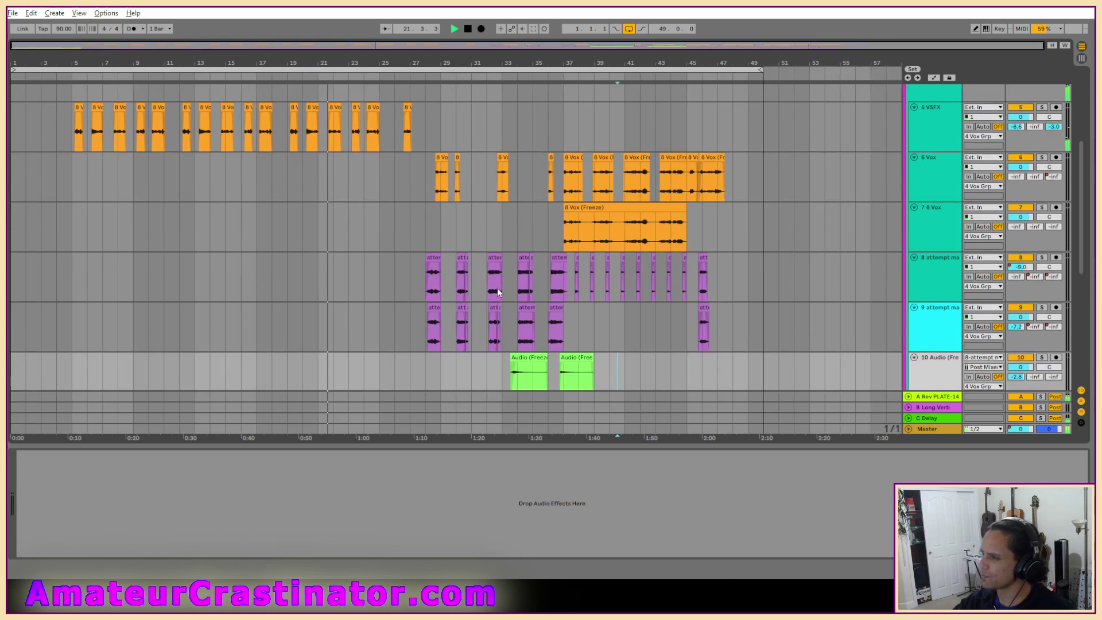
{"action": "scroll", "coordinate": [511, 292], "scroll_direction": "up", "scroll_amount": 5}
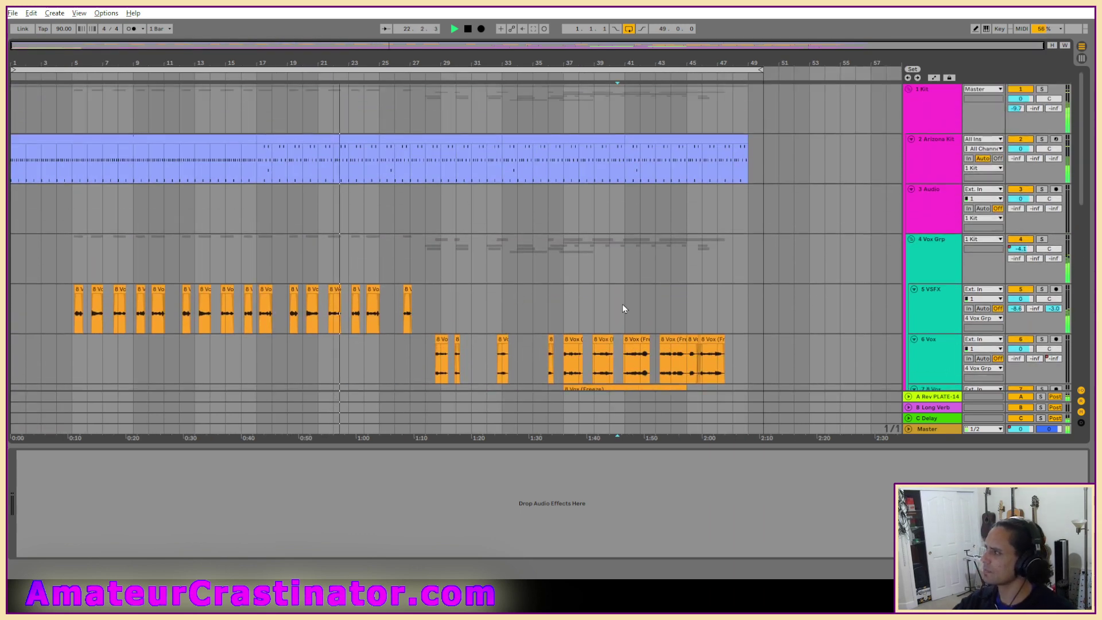
{"action": "scroll", "coordinate": [929, 241], "scroll_direction": "down", "scroll_amount": 5}
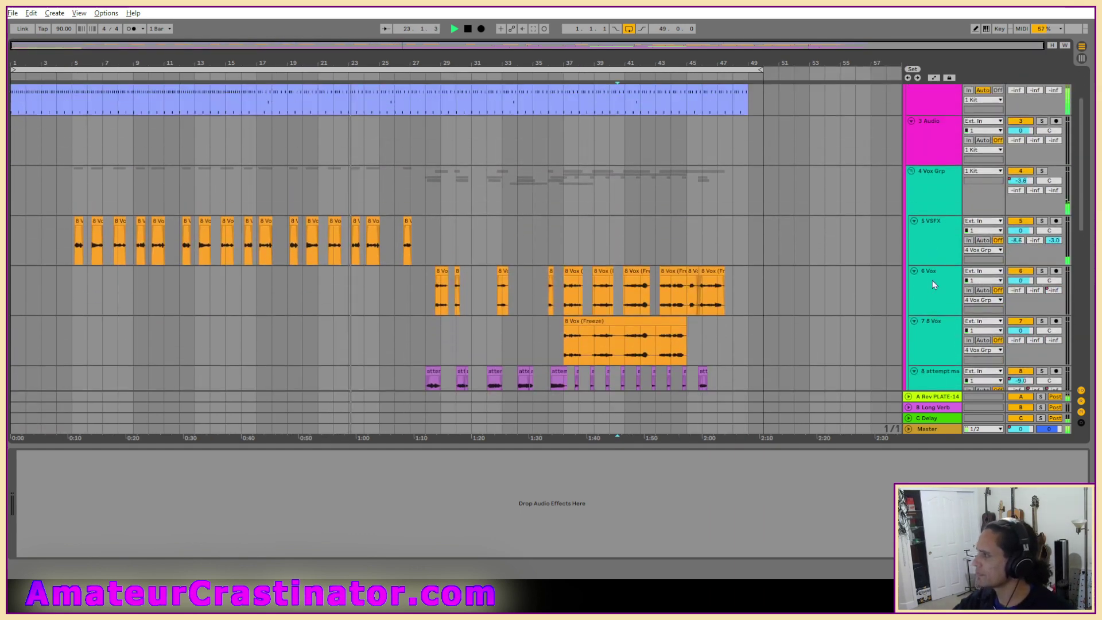
{"action": "scroll", "coordinate": [930, 294], "scroll_direction": "down", "scroll_amount": 3}
{"action": "scroll", "coordinate": [938, 287], "scroll_direction": "up", "scroll_amount": 3}
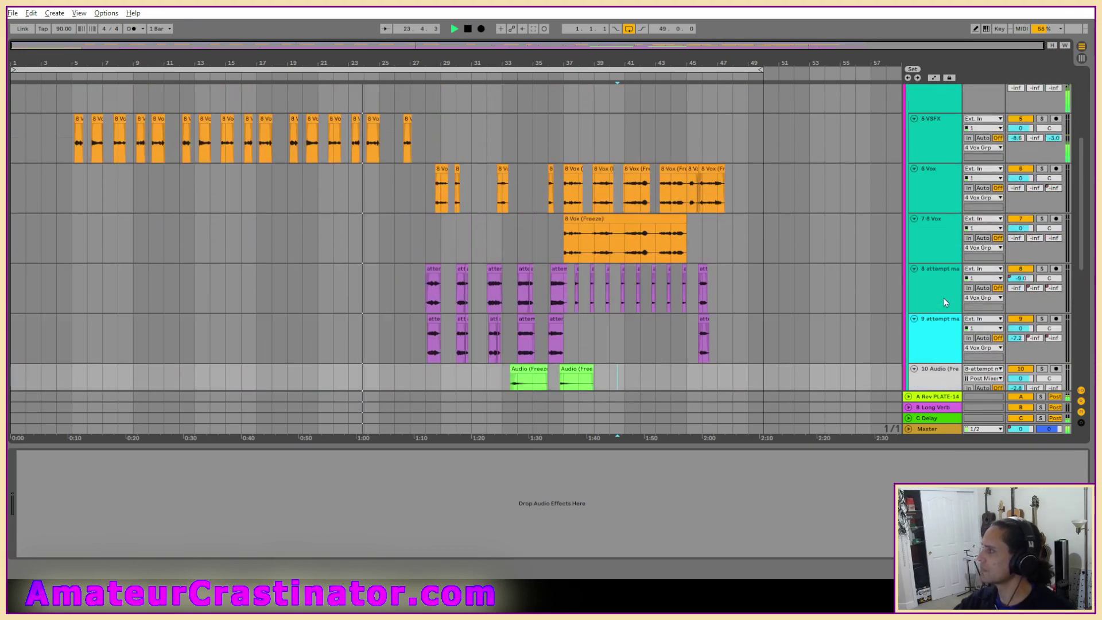
{"action": "scroll", "coordinate": [928, 212], "scroll_direction": "up", "scroll_amount": 3}
{"action": "scroll", "coordinate": [935, 223], "scroll_direction": "down", "scroll_amount": 3}
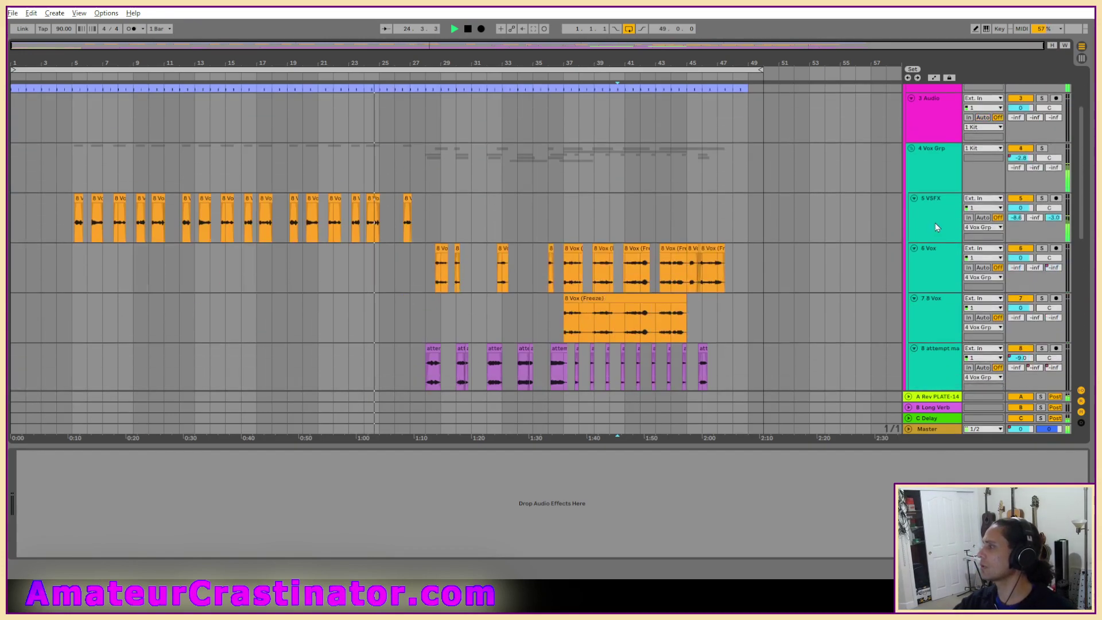
{"action": "left_click", "coordinate": [921, 97]}
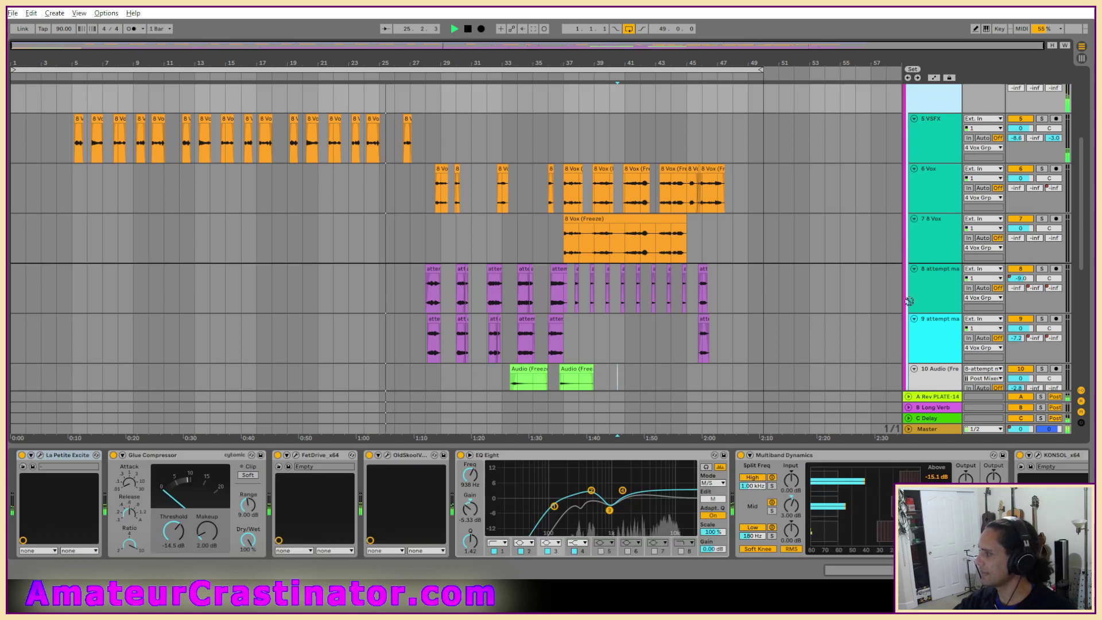
{"action": "scroll", "coordinate": [927, 391], "scroll_direction": "down", "scroll_amount": 3}
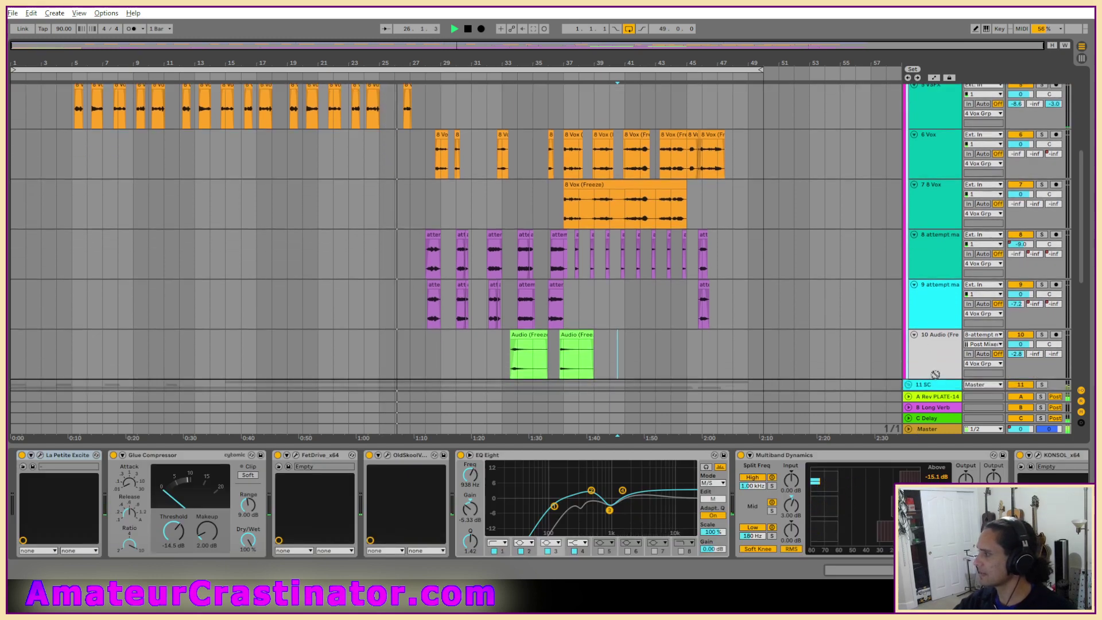
{"action": "scroll", "coordinate": [936, 384], "scroll_direction": "down", "scroll_amount": 1}
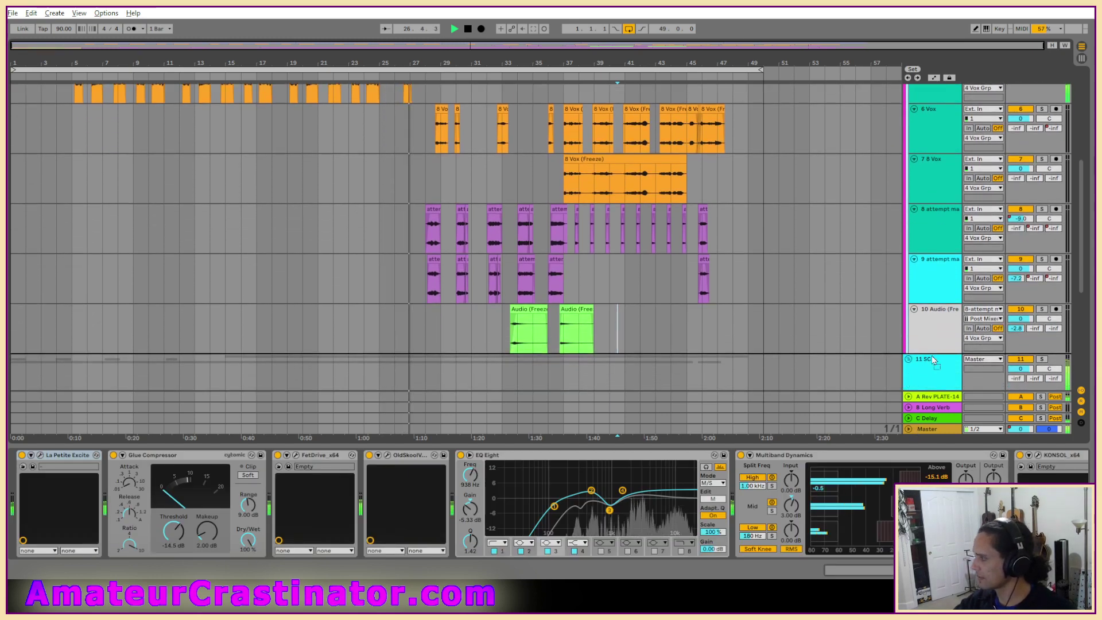
{"action": "scroll", "coordinate": [931, 356], "scroll_direction": "down", "scroll_amount": 1}
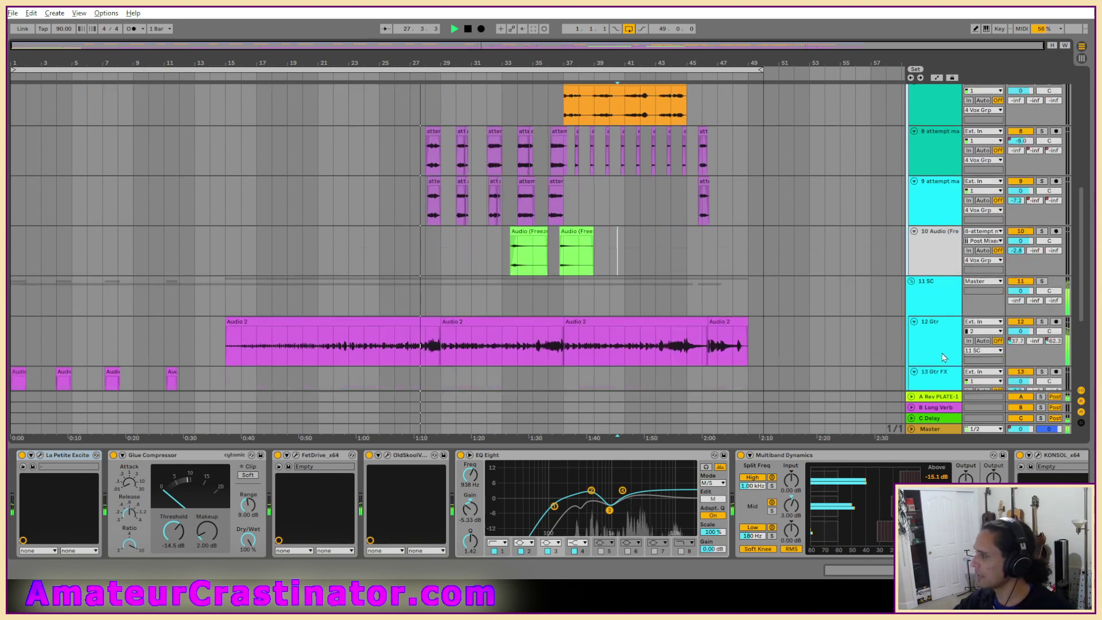
{"action": "scroll", "coordinate": [936, 350], "scroll_direction": "down", "scroll_amount": 4}
{"action": "scroll", "coordinate": [936, 322], "scroll_direction": "up", "scroll_amount": 12}
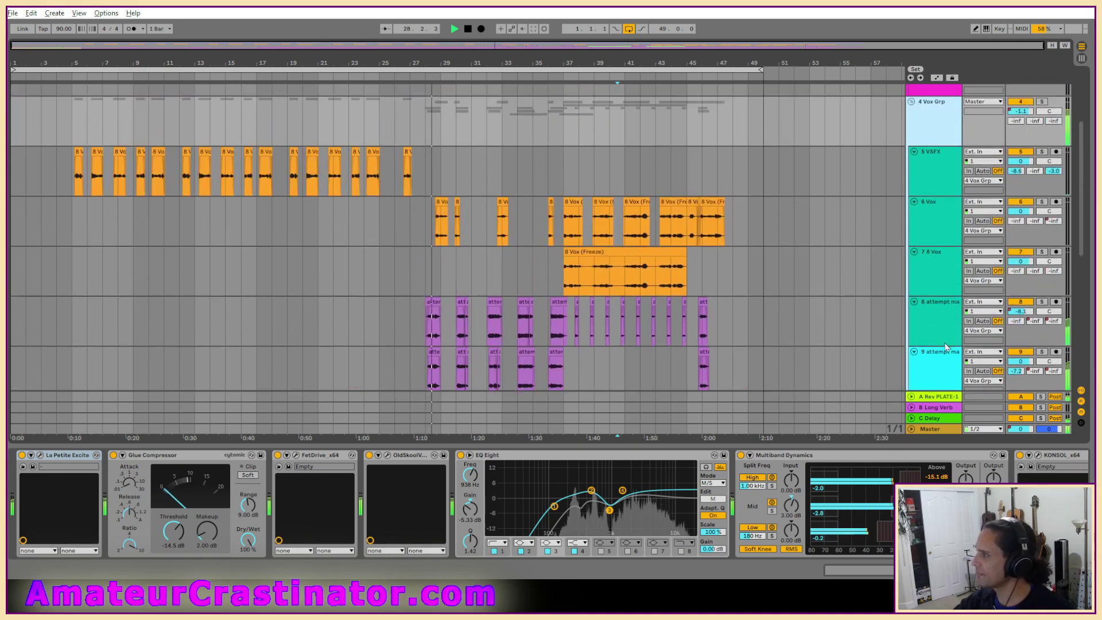
{"action": "scroll", "coordinate": [925, 221], "scroll_direction": "up", "scroll_amount": 4}
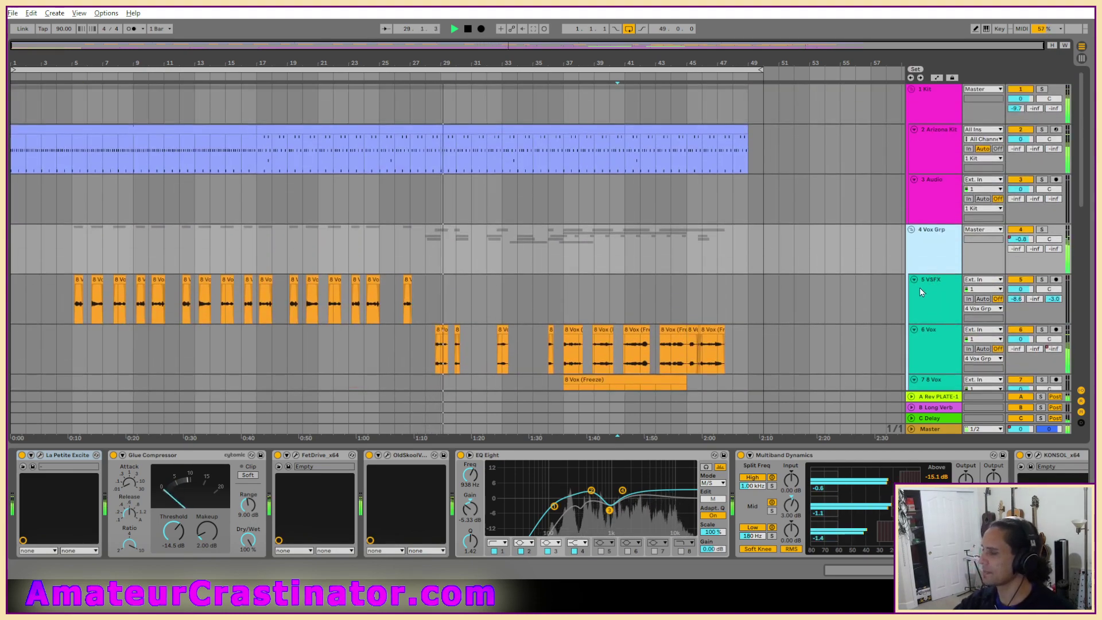
Copy the part of the 6 Vox clip from beat 3 of bar 39 to its end and paste it at beat 3 of bar 30.
{"action": "scroll", "coordinate": [920, 290], "scroll_direction": "down", "scroll_amount": 10}
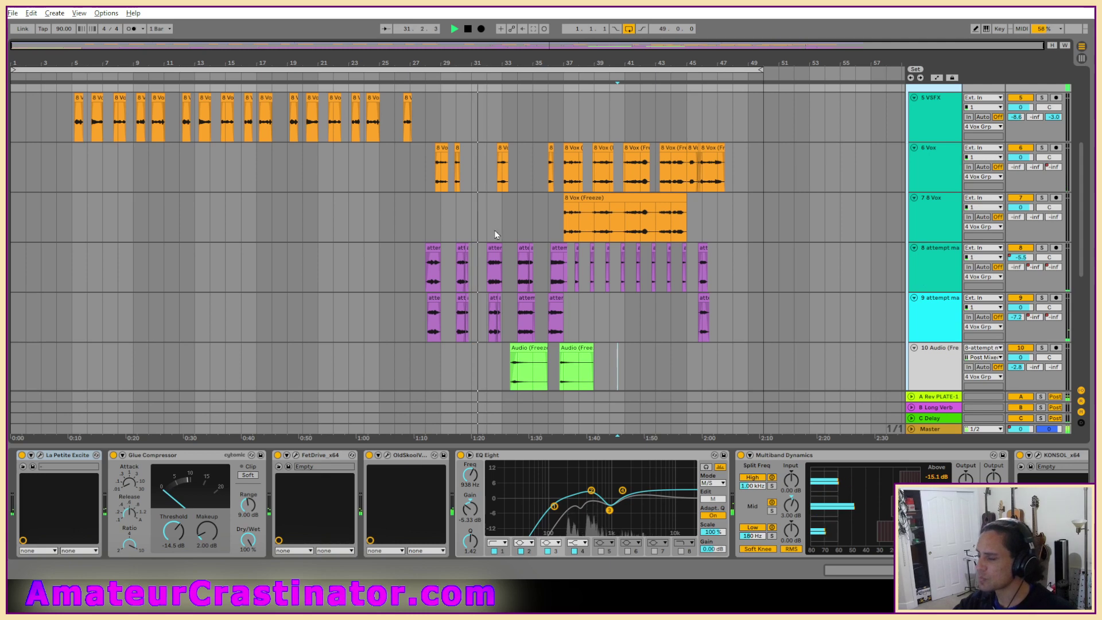
{"action": "scroll", "coordinate": [494, 235], "scroll_direction": "up", "scroll_amount": 2}
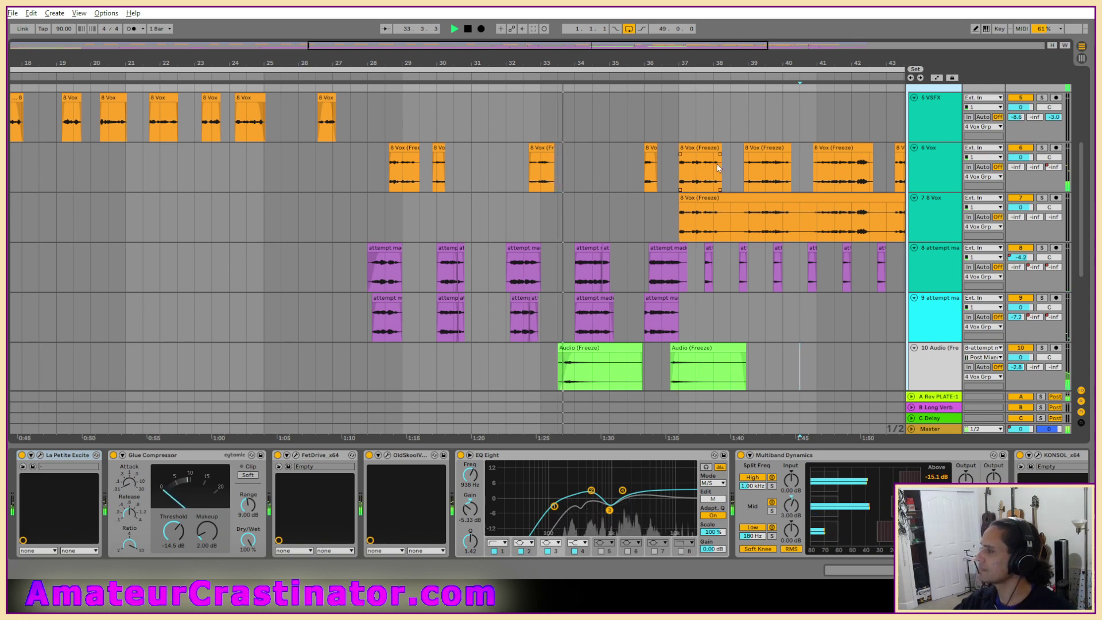
{"action": "left_click", "coordinate": [681, 183]}
{"action": "left_click", "coordinate": [758, 163]}
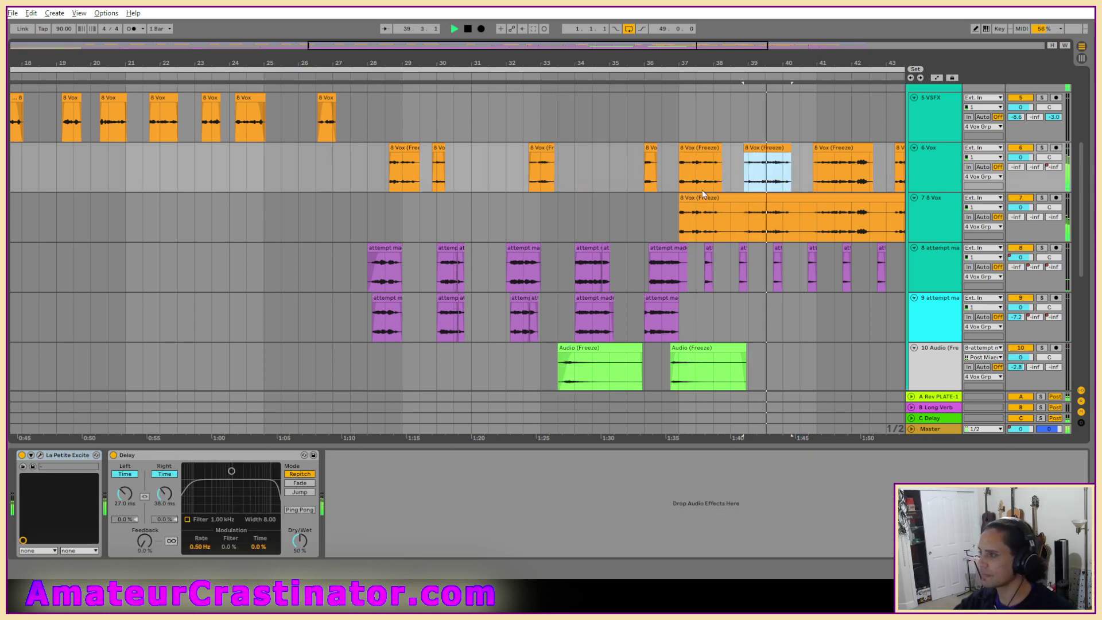
{"action": "scroll", "coordinate": [778, 187], "scroll_direction": "up", "scroll_amount": 2}
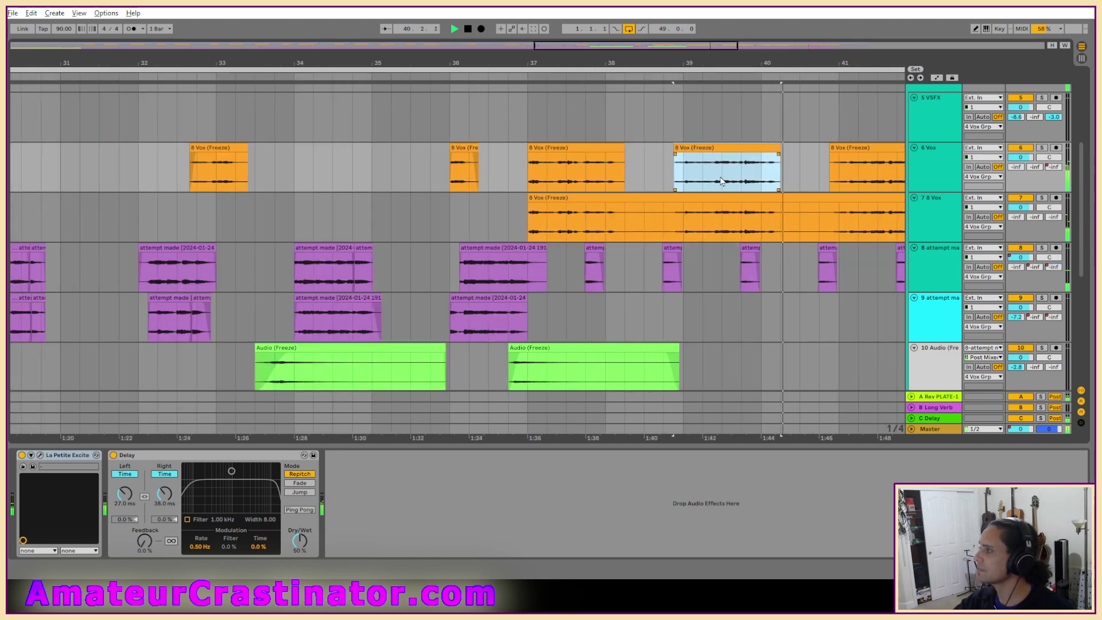
{"action": "left_click_drag", "start_coordinate": [721, 173], "coordinate": [781, 179]}
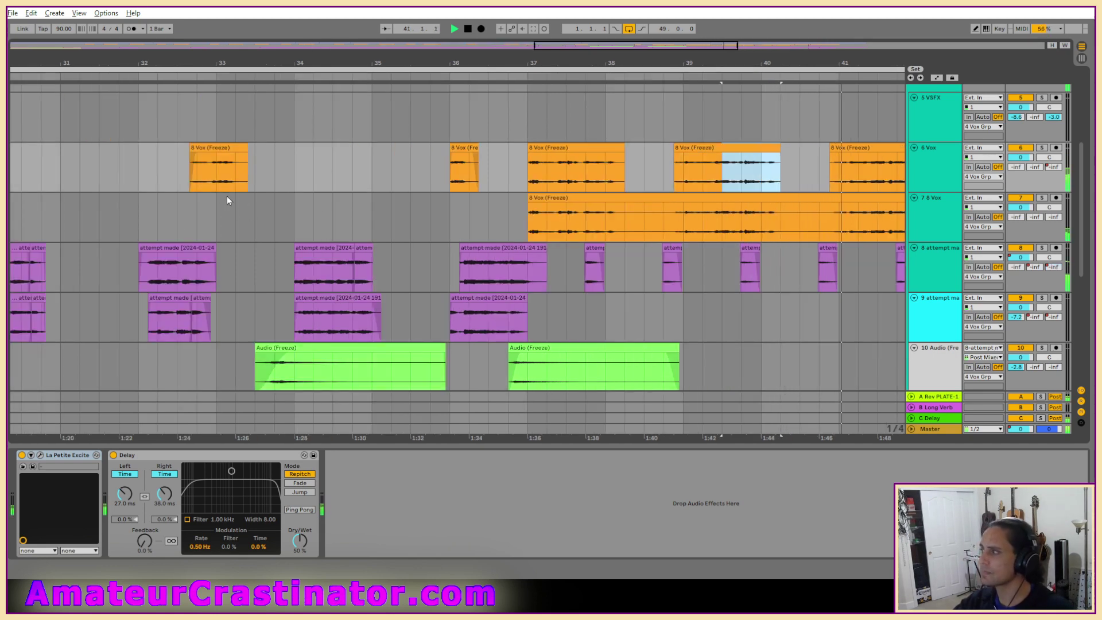
{"action": "scroll", "coordinate": [232, 196], "scroll_direction": "left", "scroll_amount": 8}
{"action": "left_click", "coordinate": [294, 181]}
{"action": "key", "text": "ctrl+v"}
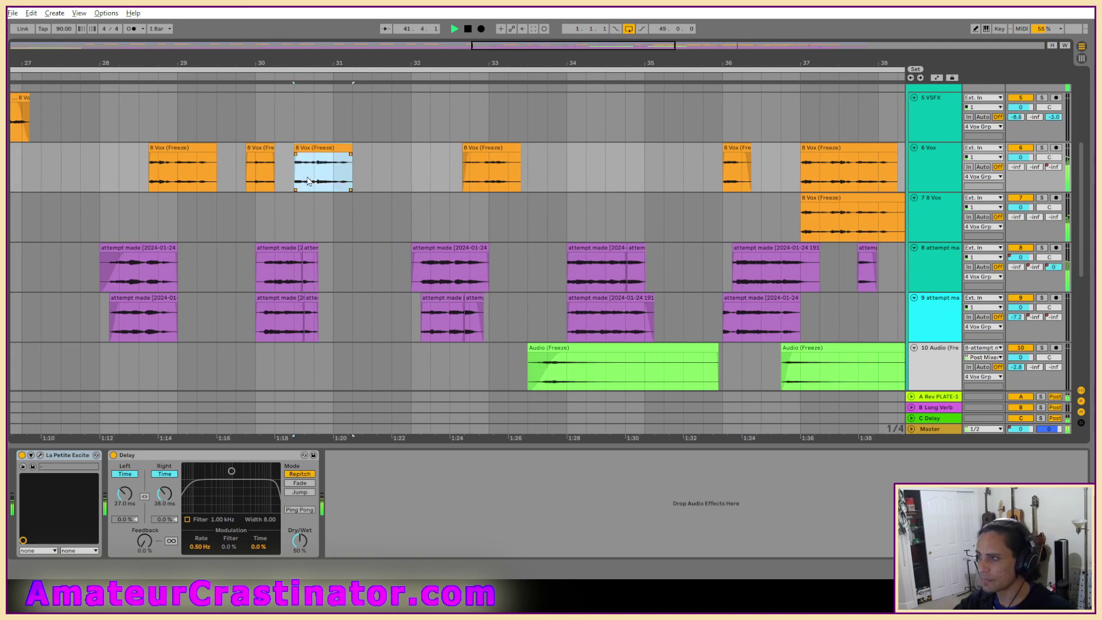
Add a fade-in and fade-out to the 6 Vox clip at beat 3 of bar 30, and adjust the fade-in on track 9's bar 32 clip.
{"action": "left_click", "coordinate": [110, 223]}
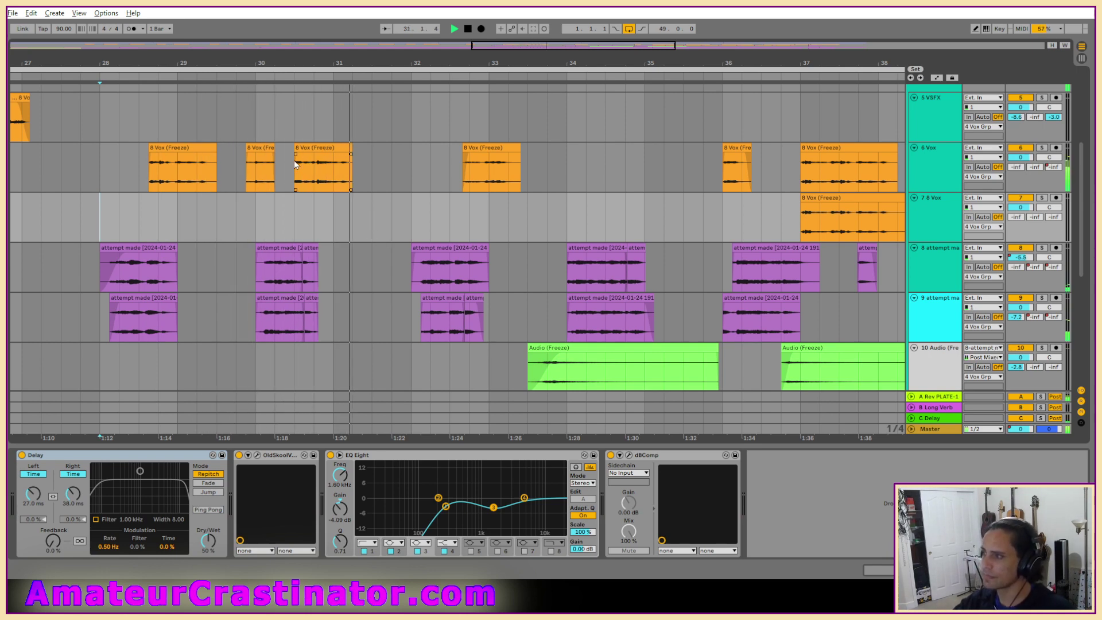
{"action": "left_click", "coordinate": [338, 163]}
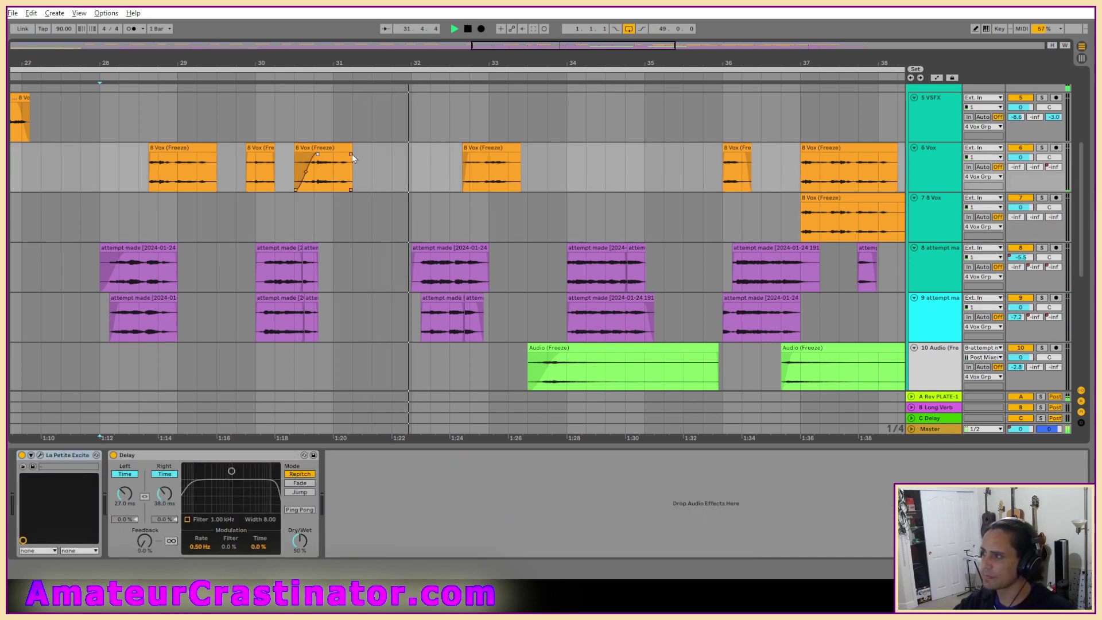
{"action": "left_click_drag", "start_coordinate": [351, 154], "coordinate": [334, 154]}
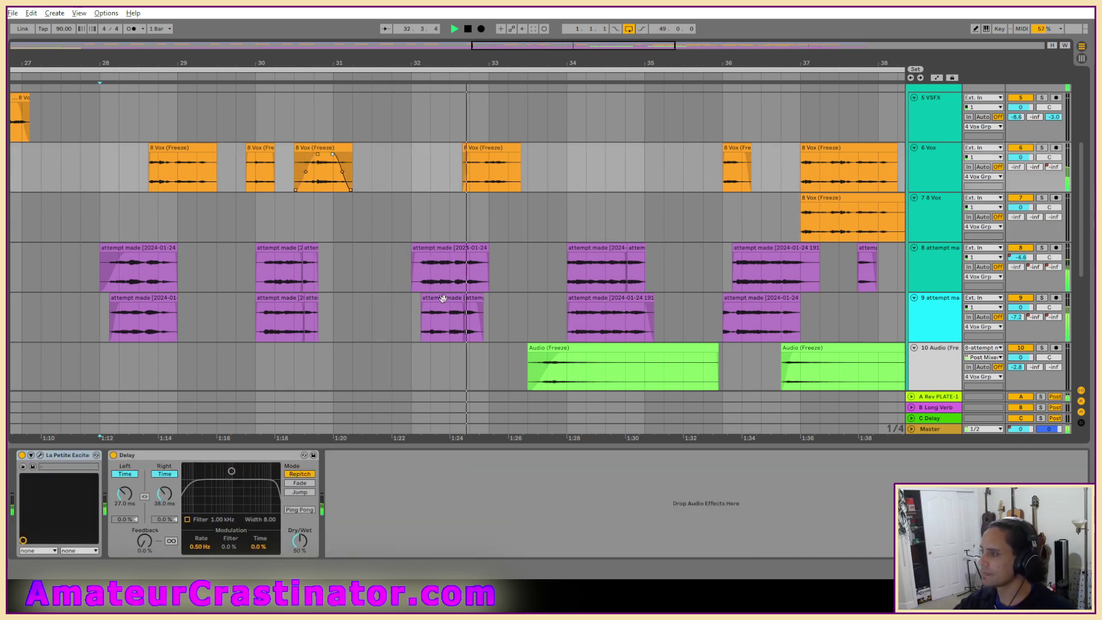
{"action": "left_click_drag", "start_coordinate": [423, 306], "coordinate": [431, 306]}
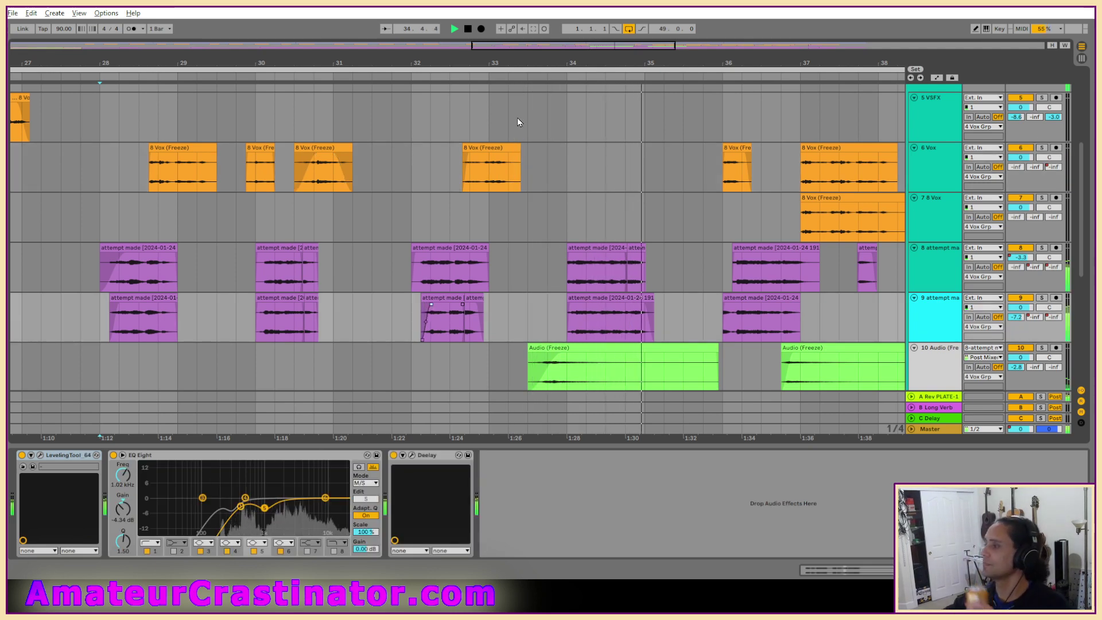
Follow the playback through bar 49 and examine the vocal tracks, including the effects on the 8 attempt track.
{"action": "scroll", "coordinate": [922, 218], "scroll_direction": "up", "scroll_amount": 3}
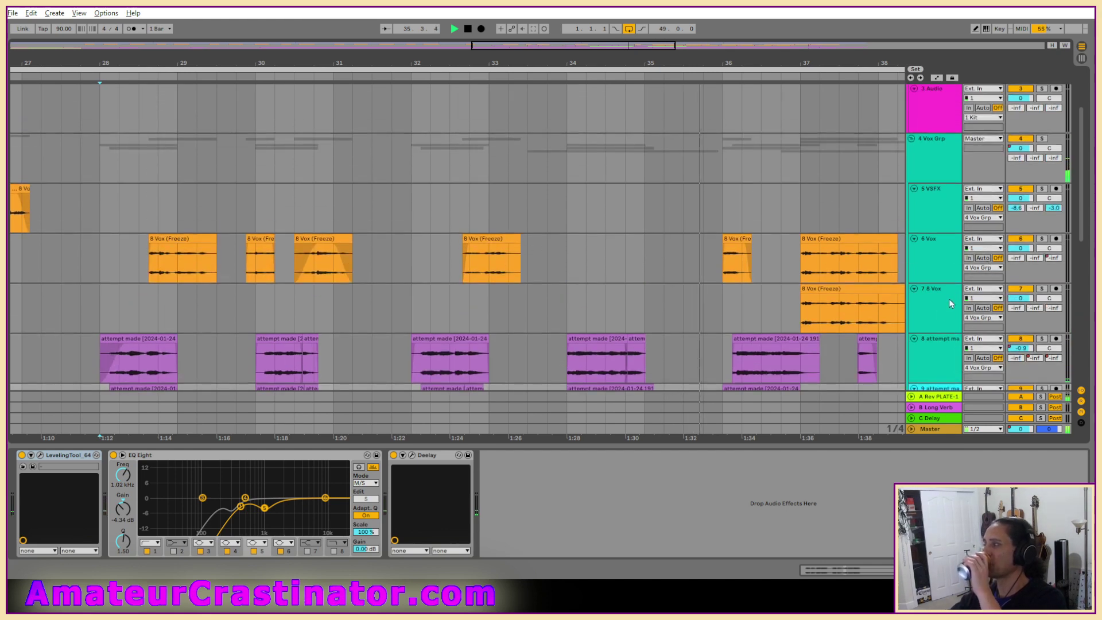
{"action": "left_click", "coordinate": [936, 356]}
{"action": "scroll", "coordinate": [1038, 314], "scroll_direction": "down", "scroll_amount": 3}
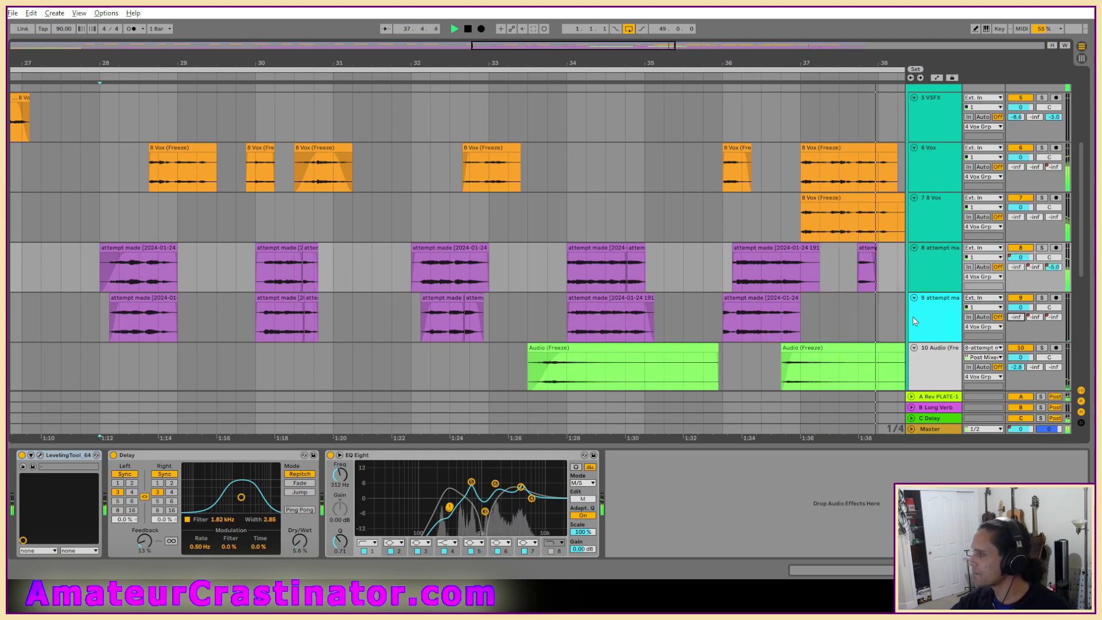
{"action": "scroll", "coordinate": [691, 285], "scroll_direction": "down", "scroll_amount": 4}
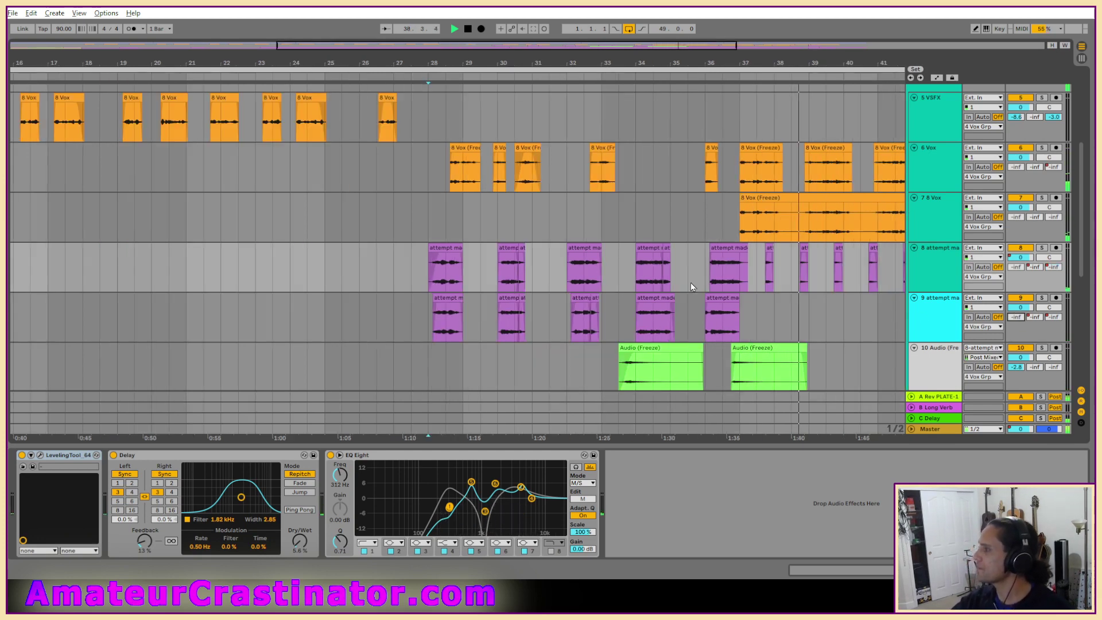
{"action": "scroll", "coordinate": [712, 292], "scroll_direction": "right", "scroll_amount": 3}
{"action": "scroll", "coordinate": [720, 298], "scroll_direction": "right", "scroll_amount": 2}
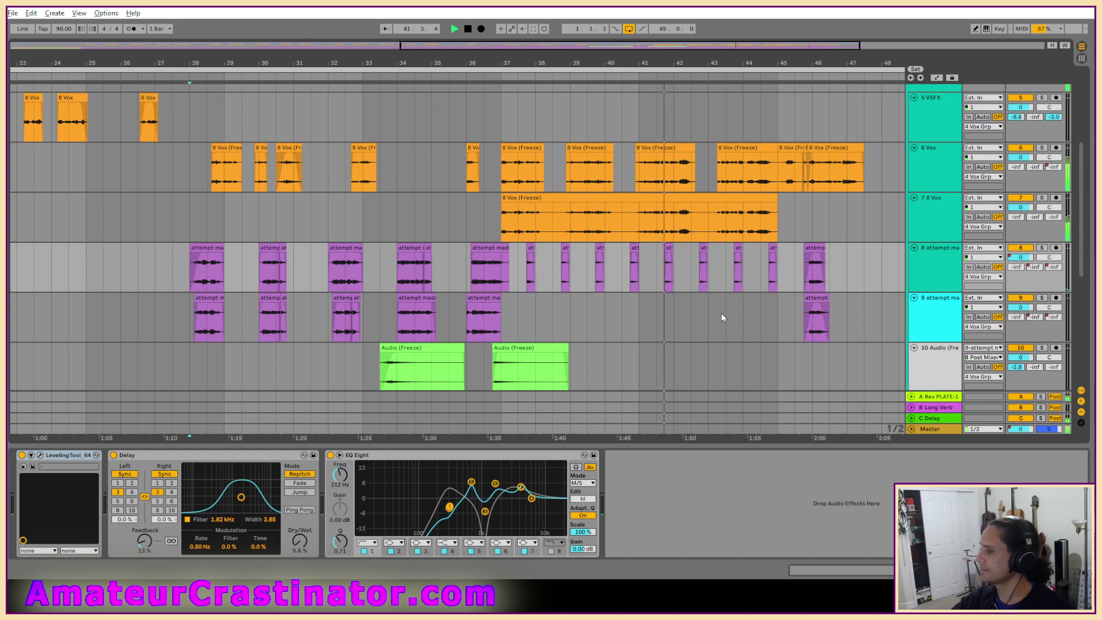
{"action": "scroll", "coordinate": [759, 318], "scroll_direction": "up", "scroll_amount": 5}
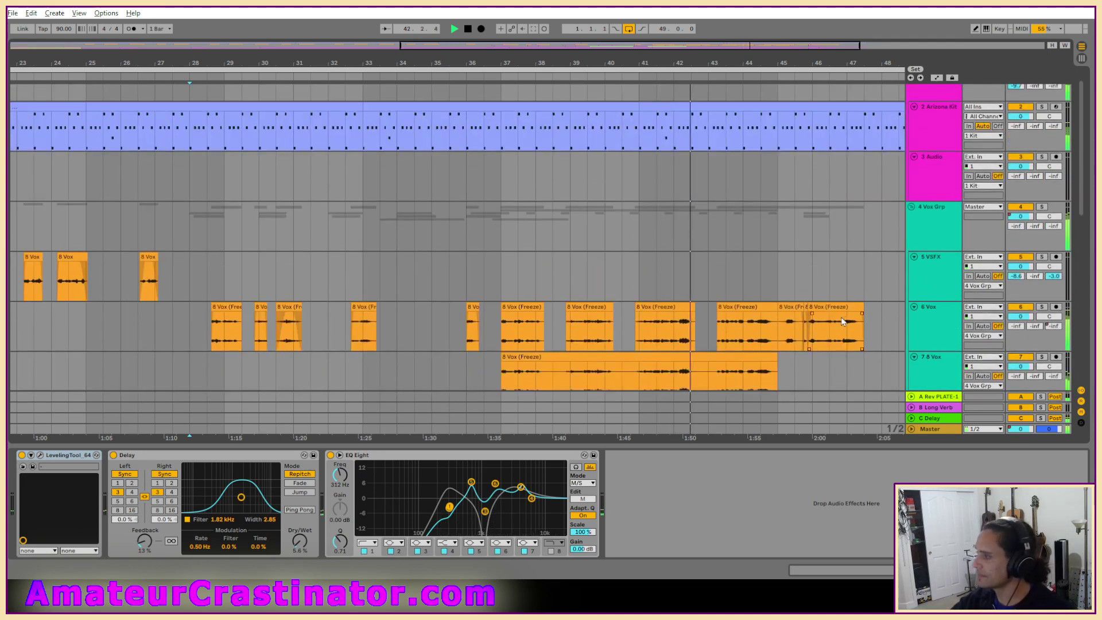
{"action": "scroll", "coordinate": [842, 317], "scroll_direction": "down", "scroll_amount": 4}
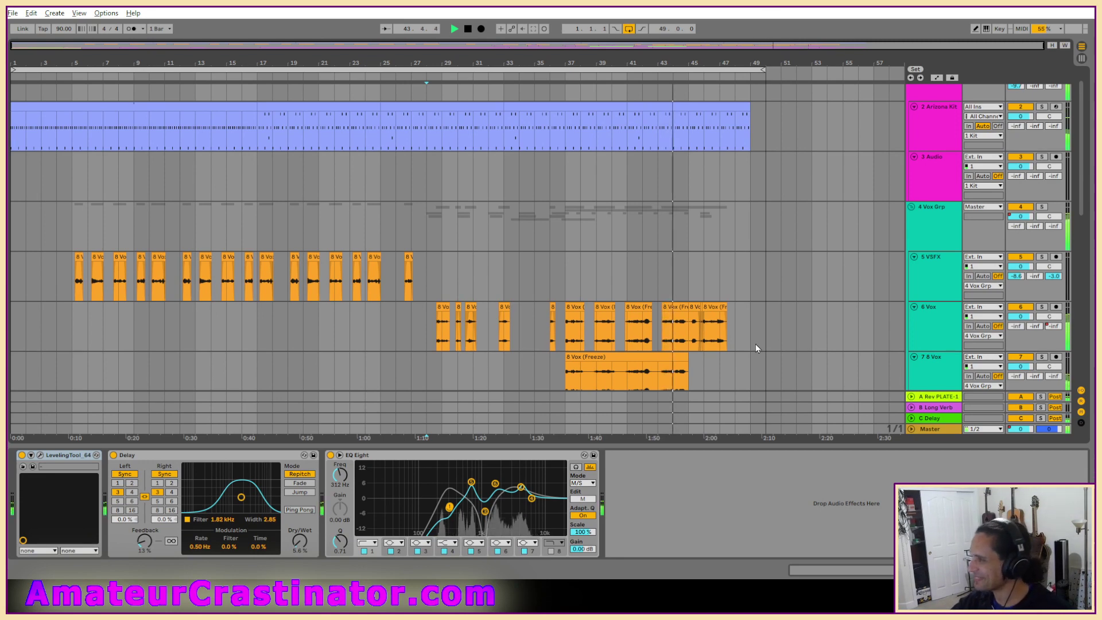
{"action": "scroll", "coordinate": [756, 344], "scroll_direction": "down", "scroll_amount": 4}
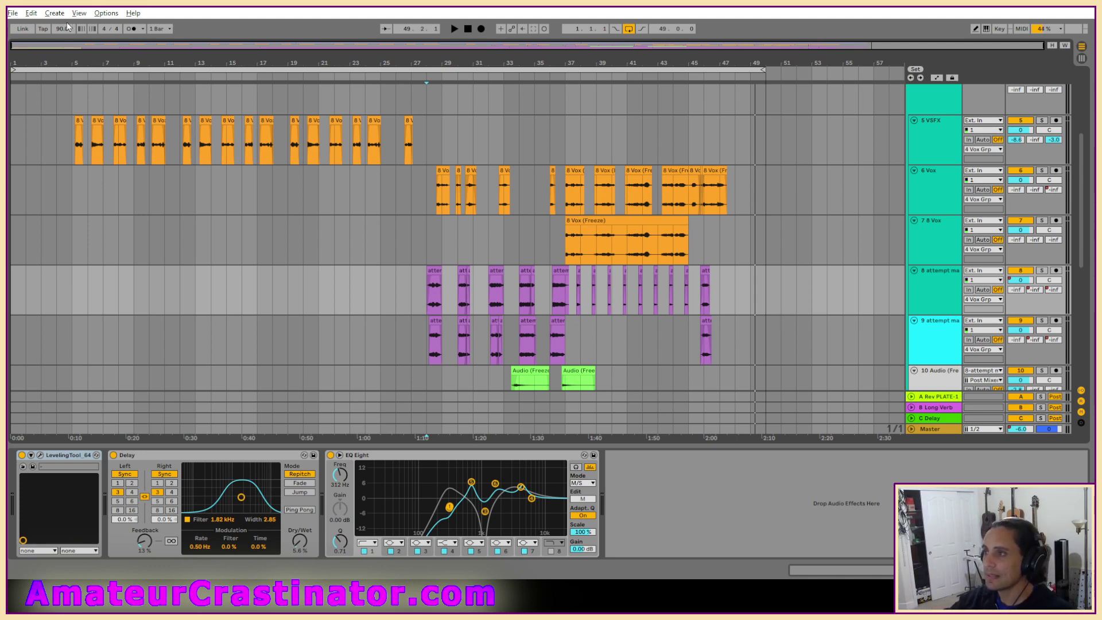
Open the Live Set low2.als from the low2 Project folder in Live Recordings.
{"action": "left_click", "coordinate": [14, 16]}
{"action": "left_click", "coordinate": [45, 39]}
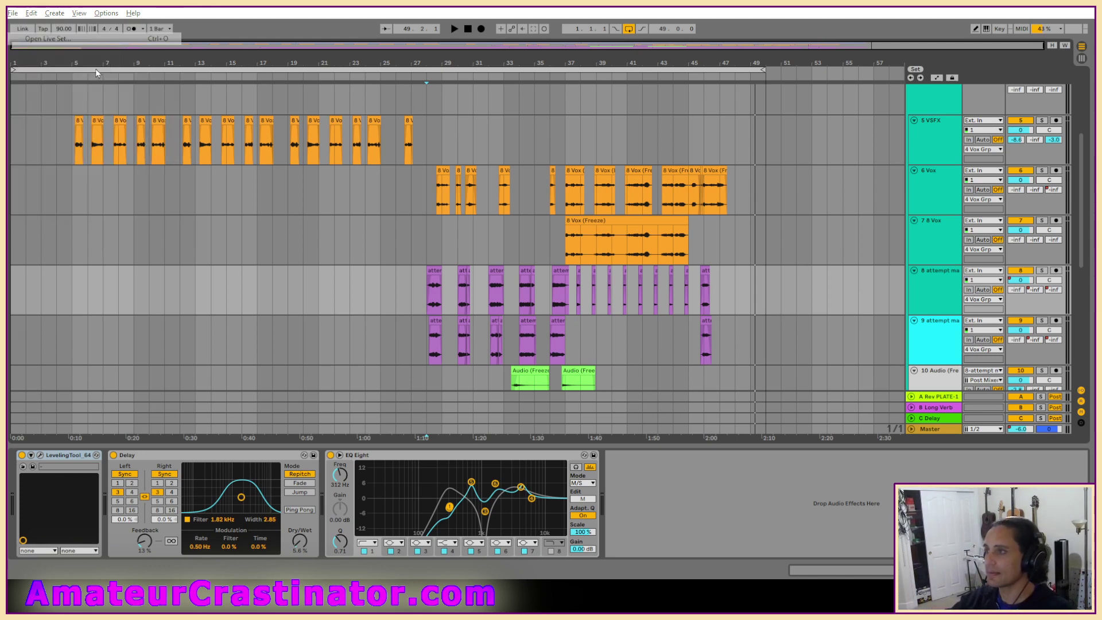
{"action": "left_click", "coordinate": [165, 53]}
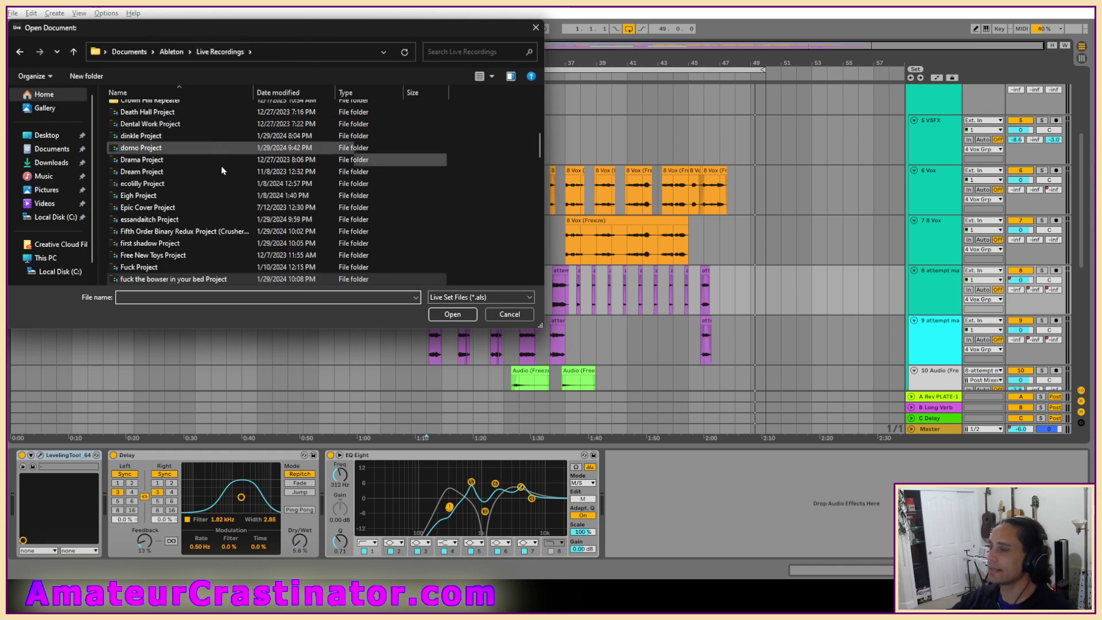
{"action": "scroll", "coordinate": [256, 245], "scroll_direction": "down", "scroll_amount": 3}
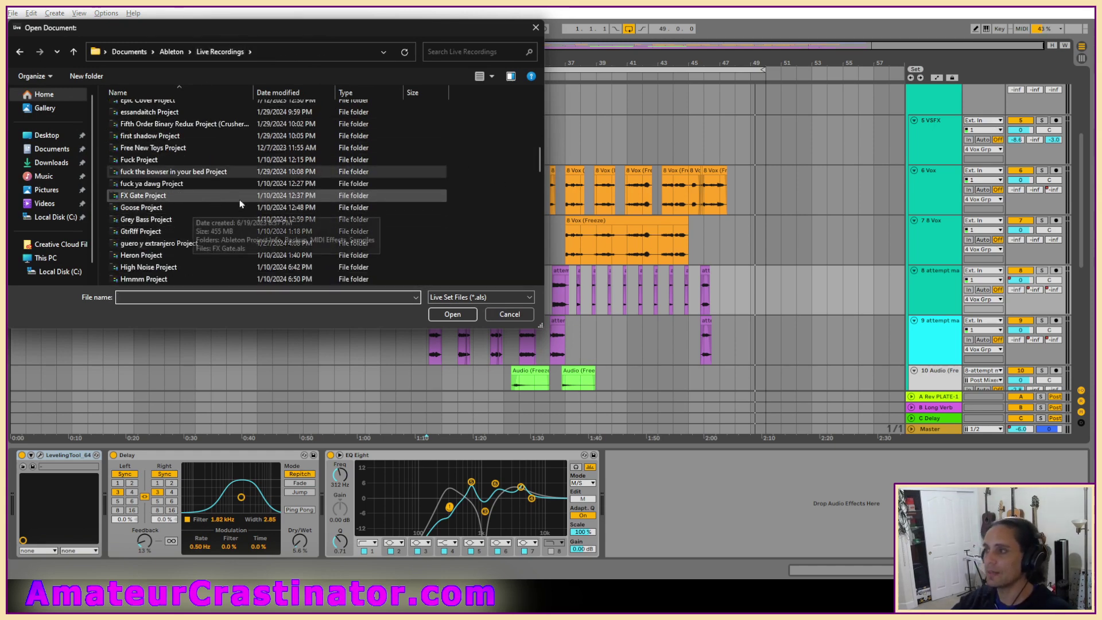
{"action": "scroll", "coordinate": [252, 224], "scroll_direction": "down", "scroll_amount": 2}
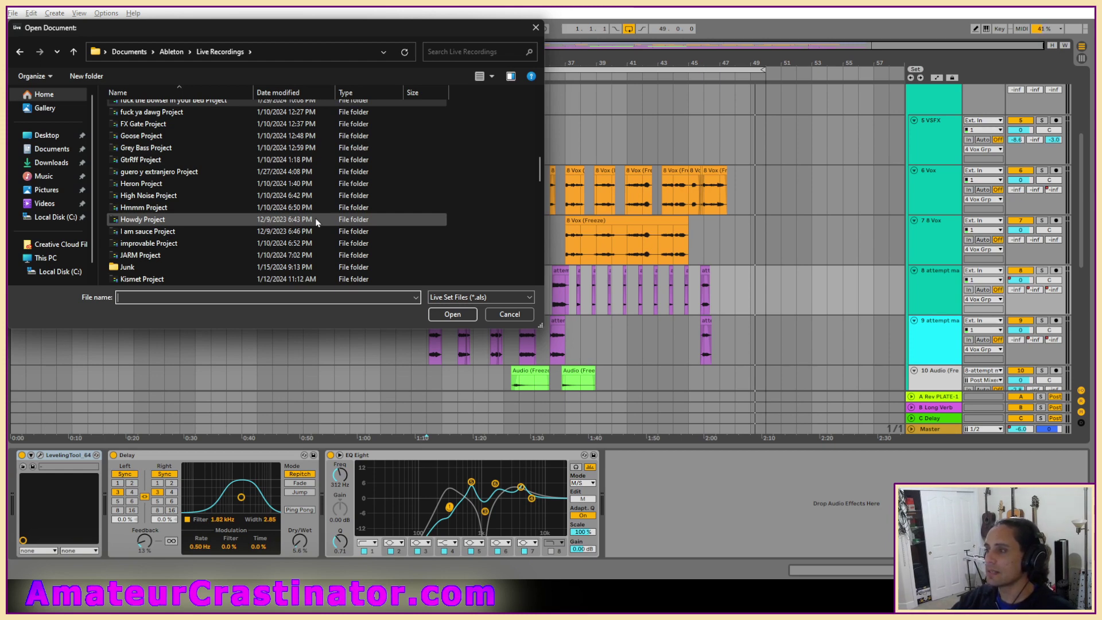
{"action": "scroll", "coordinate": [317, 223], "scroll_direction": "down", "scroll_amount": 4}
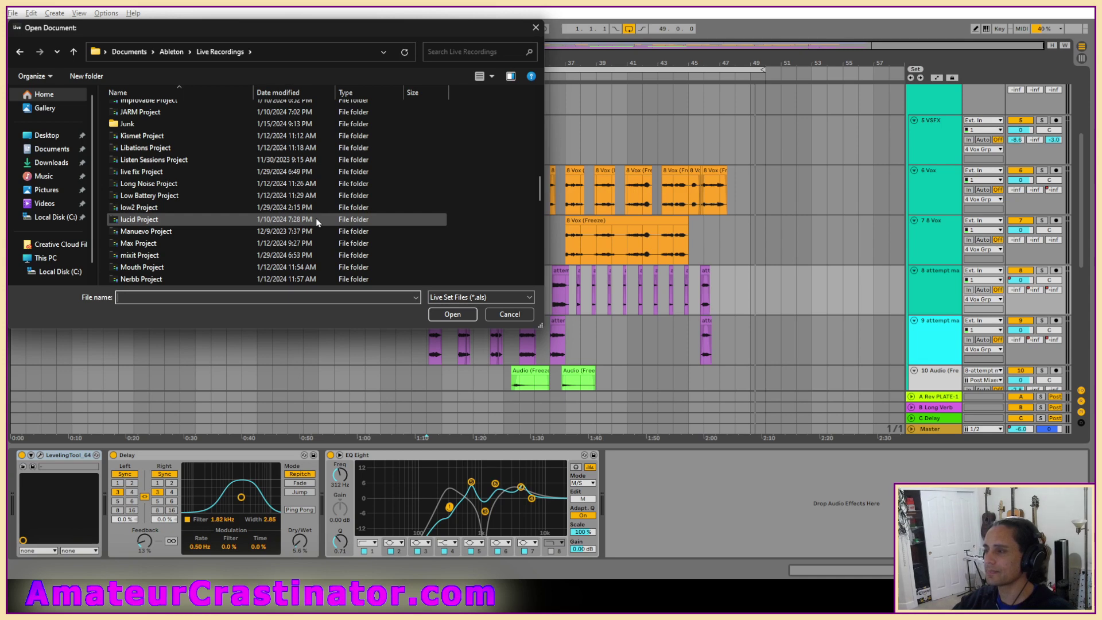
{"action": "scroll", "coordinate": [319, 223], "scroll_direction": "down", "scroll_amount": 1}
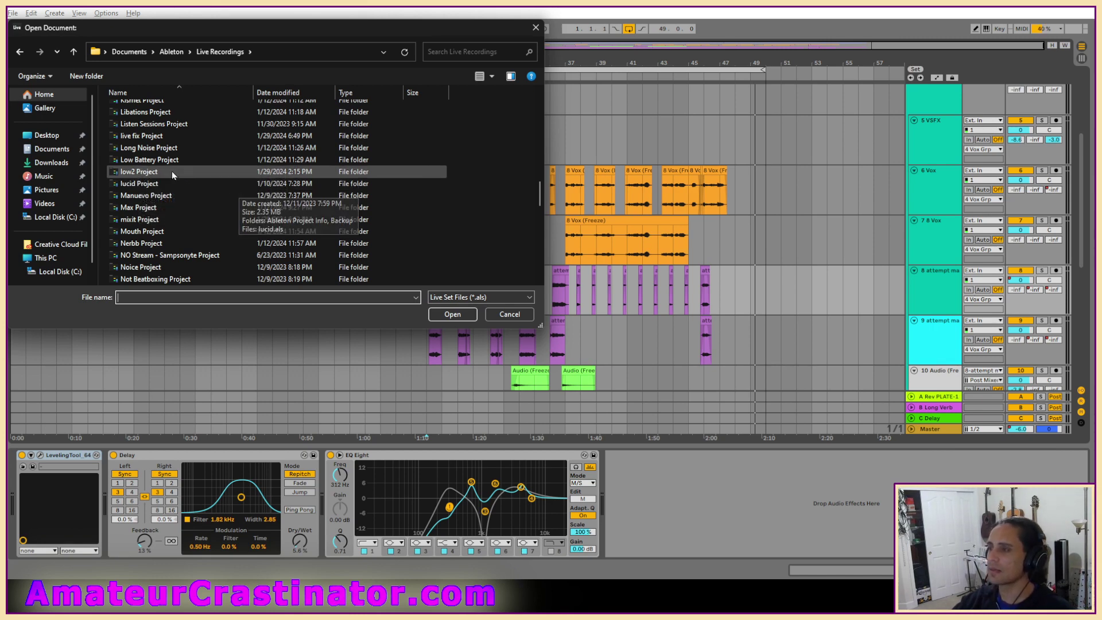
{"action": "double_click", "coordinate": [140, 172]}
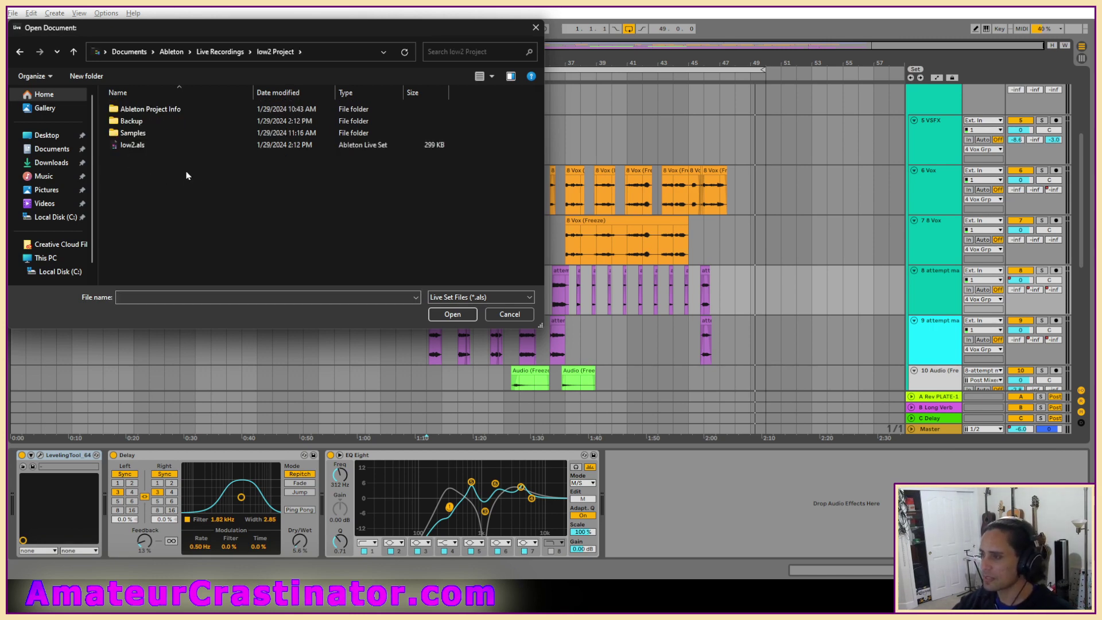
{"action": "double_click", "coordinate": [155, 149]}
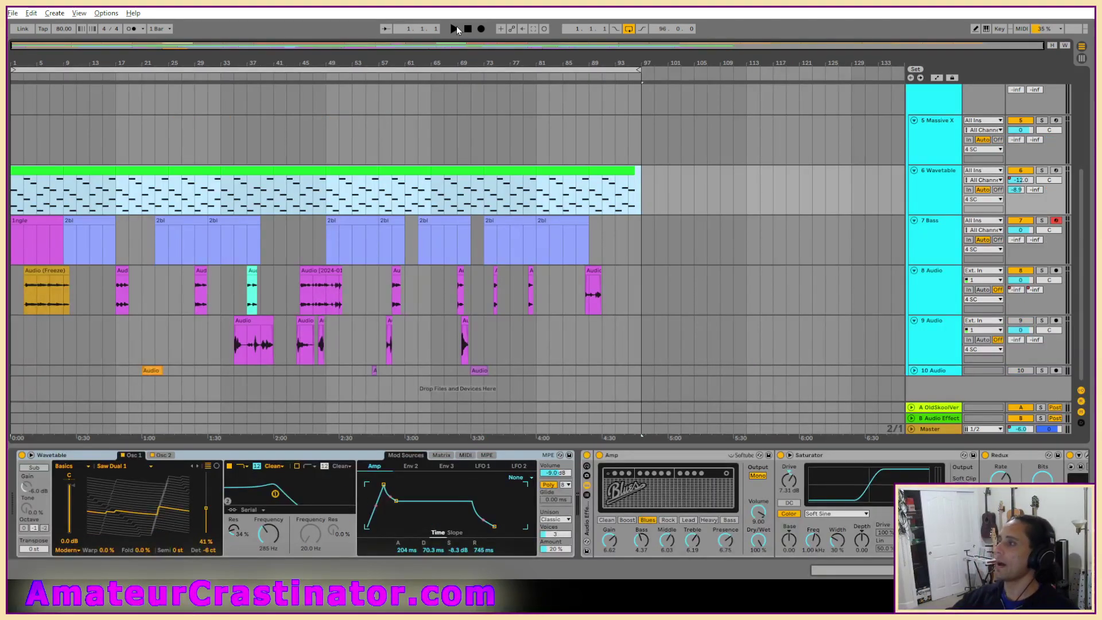
Play the set from the start and examine the drum, Wavetable, bass and audio tracks against the arrangement.
{"action": "left_click", "coordinate": [467, 30]}
{"action": "key", "text": "space"}
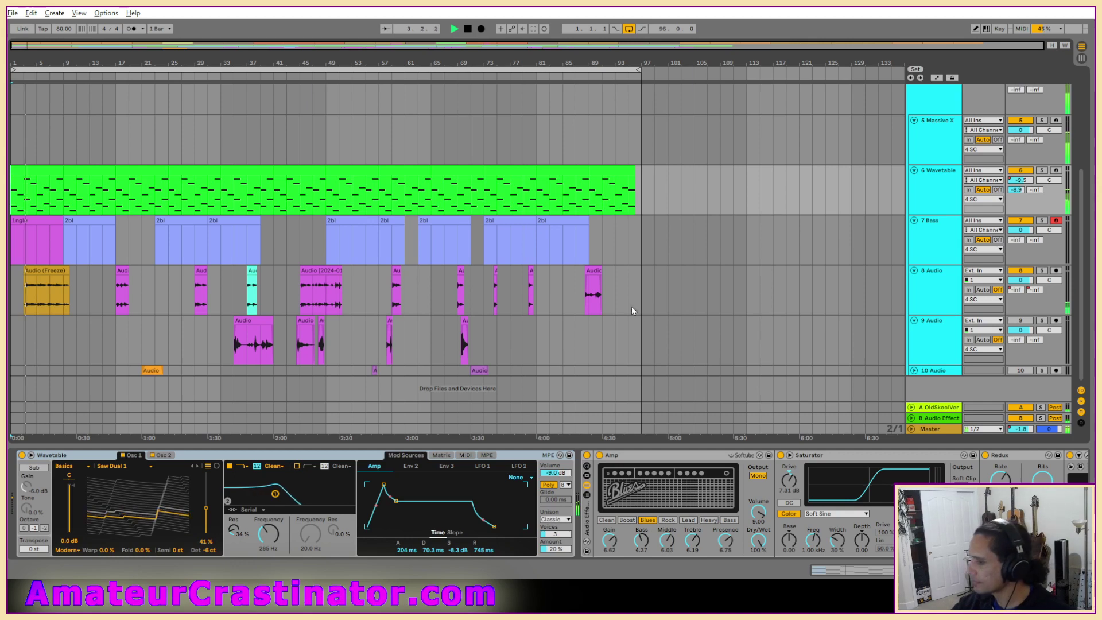
{"action": "scroll", "coordinate": [916, 288], "scroll_direction": "up", "scroll_amount": 5}
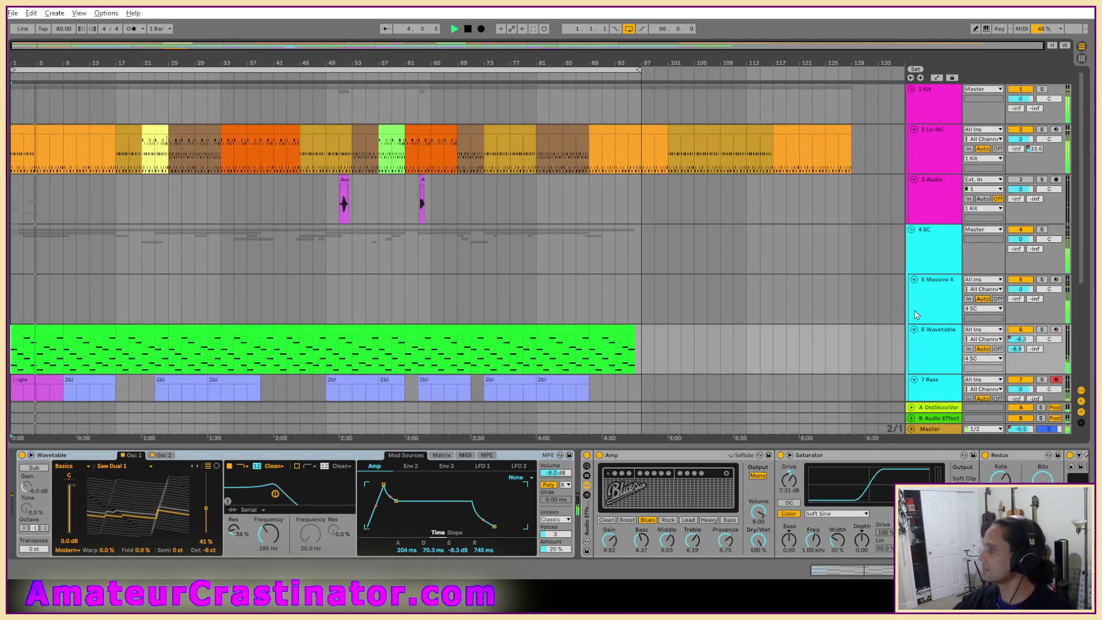
{"action": "scroll", "coordinate": [915, 310], "scroll_direction": "down", "scroll_amount": 5}
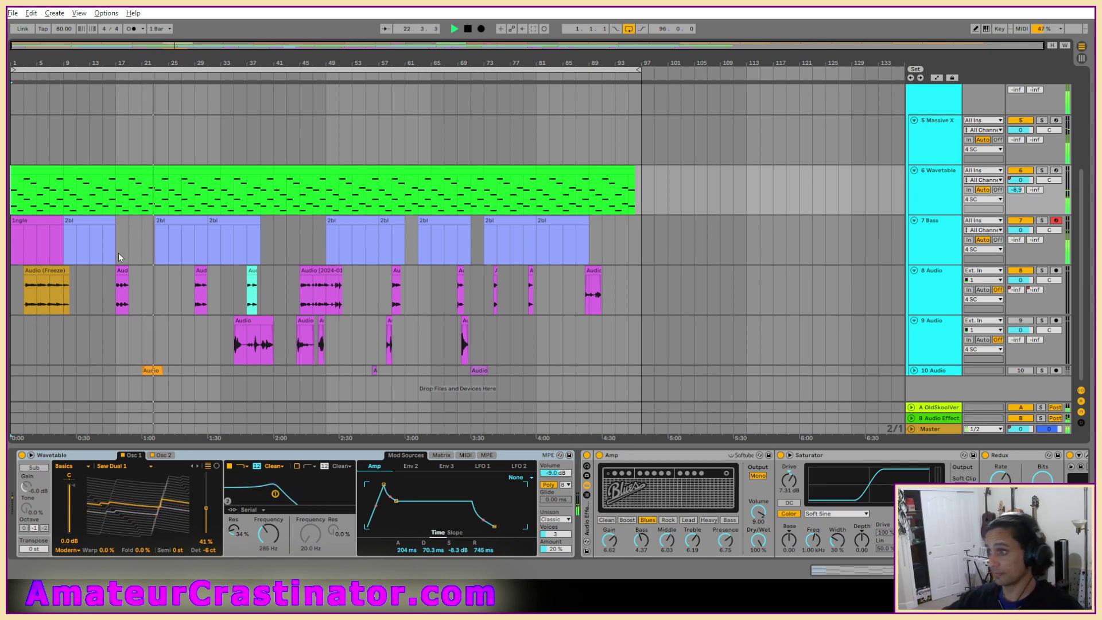
{"action": "scroll", "coordinate": [119, 253], "scroll_direction": "up", "scroll_amount": 5}
{"action": "scroll", "coordinate": [171, 211], "scroll_direction": "down", "scroll_amount": 5}
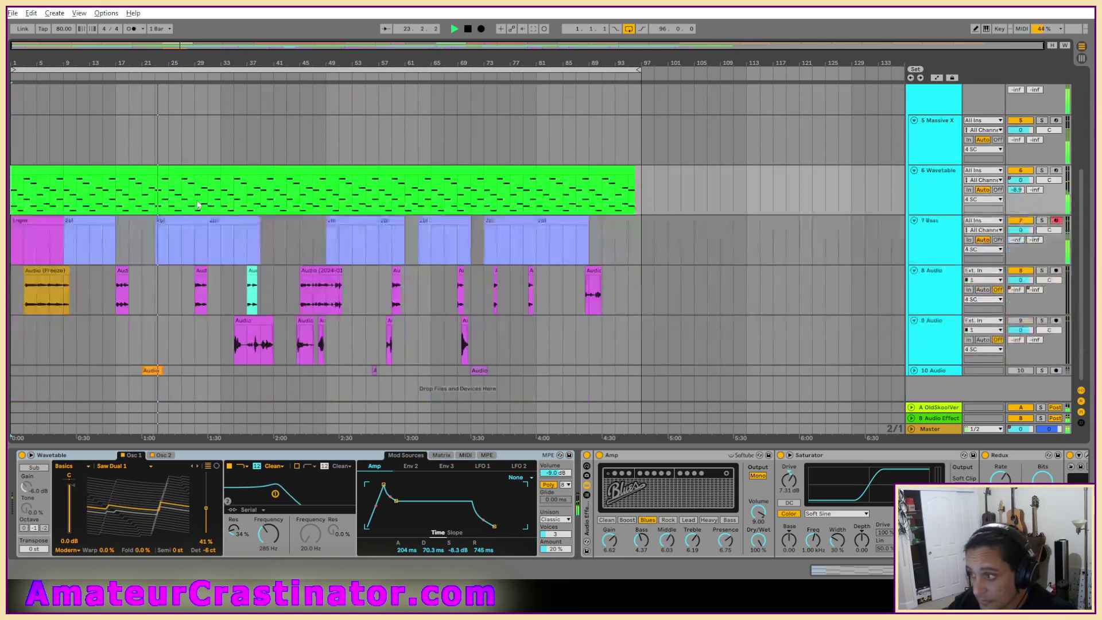
{"action": "scroll", "coordinate": [141, 209], "scroll_direction": "up", "scroll_amount": 5}
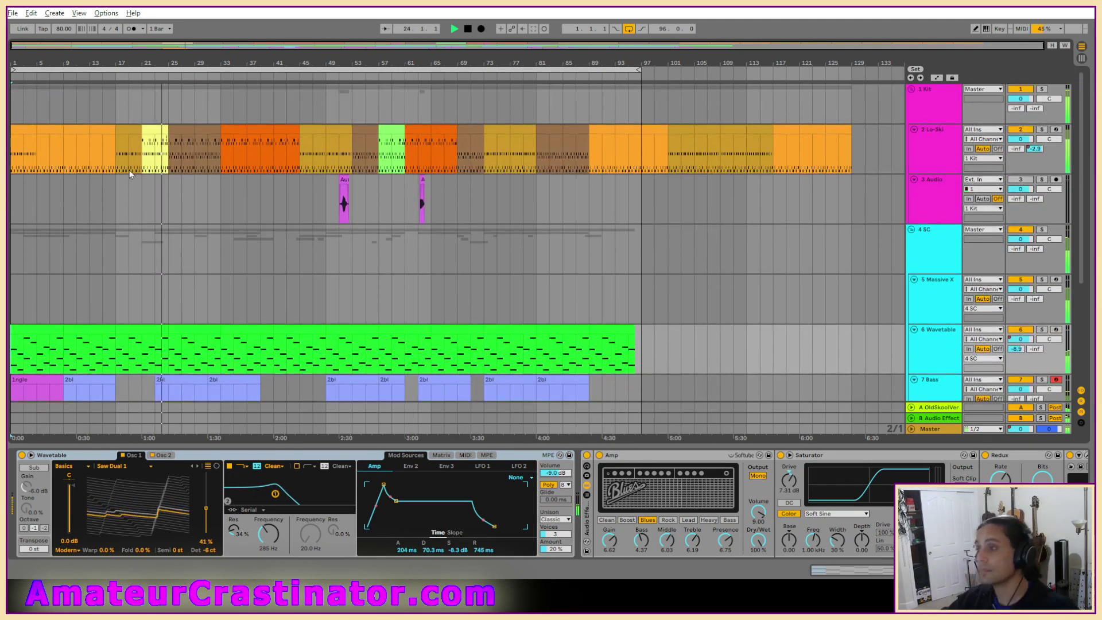
Copy bars 23 to 25 of the 2 Lo-Ski track, paste them at bar 19 and play back from bar 15.
{"action": "scroll", "coordinate": [129, 176], "scroll_direction": "up", "scroll_amount": 3}
{"action": "left_click_drag", "start_coordinate": [189, 163], "coordinate": [220, 161]}
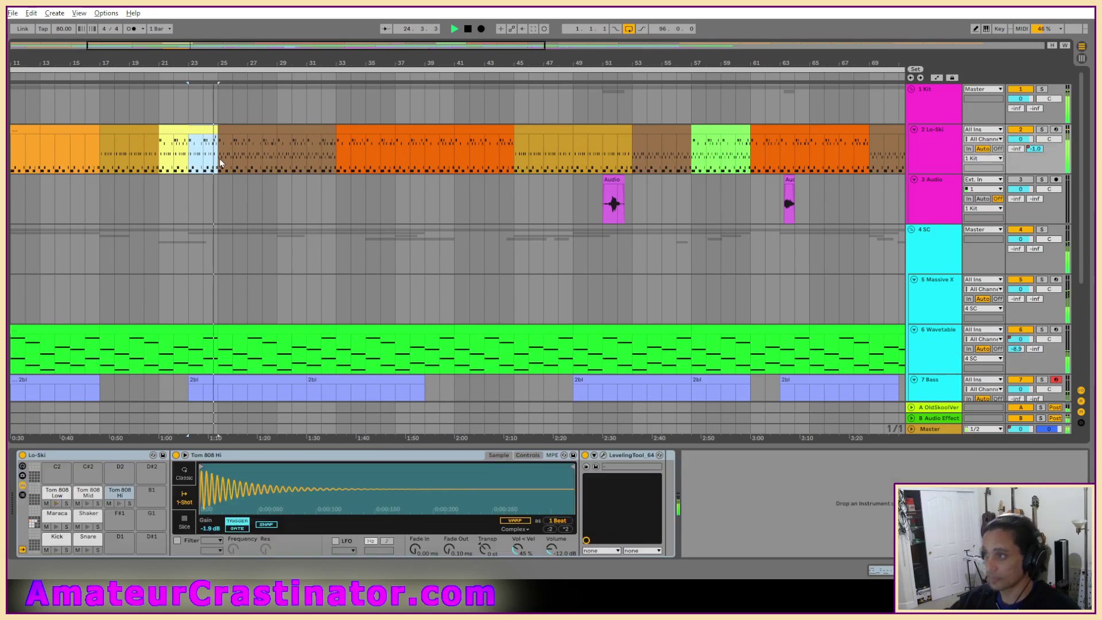
{"action": "key", "text": "ctrl+c"}
{"action": "left_click", "coordinate": [131, 162]}
{"action": "key", "text": "ctrl+v"}
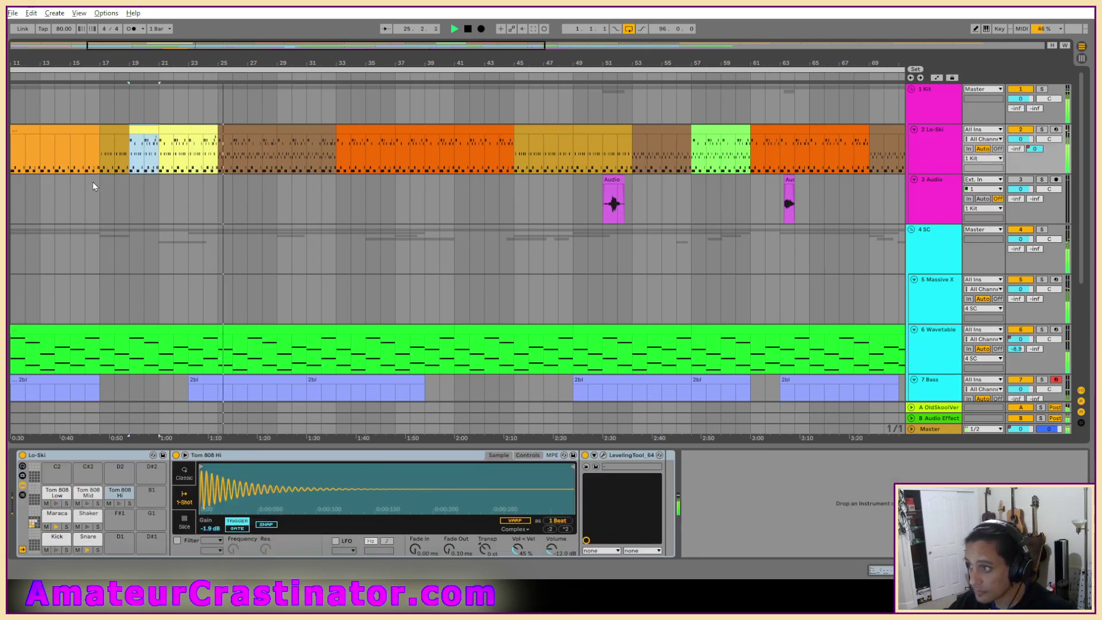
{"action": "left_click", "coordinate": [93, 192]}
{"action": "scroll", "coordinate": [297, 234], "scroll_direction": "down", "scroll_amount": 4}
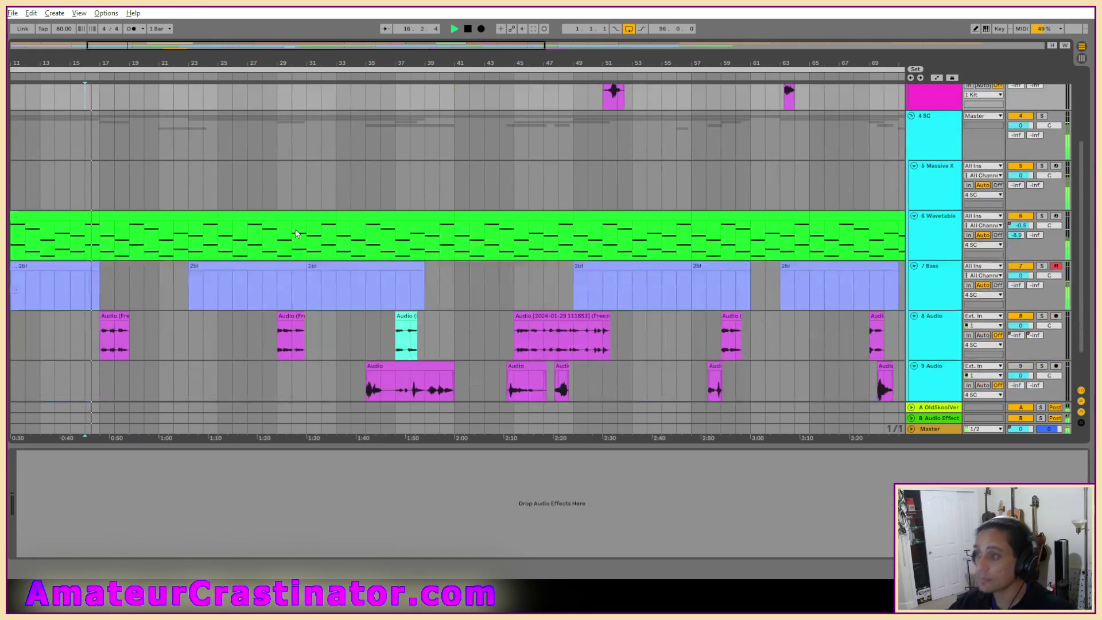
{"action": "scroll", "coordinate": [112, 138], "scroll_direction": "up", "scroll_amount": 2}
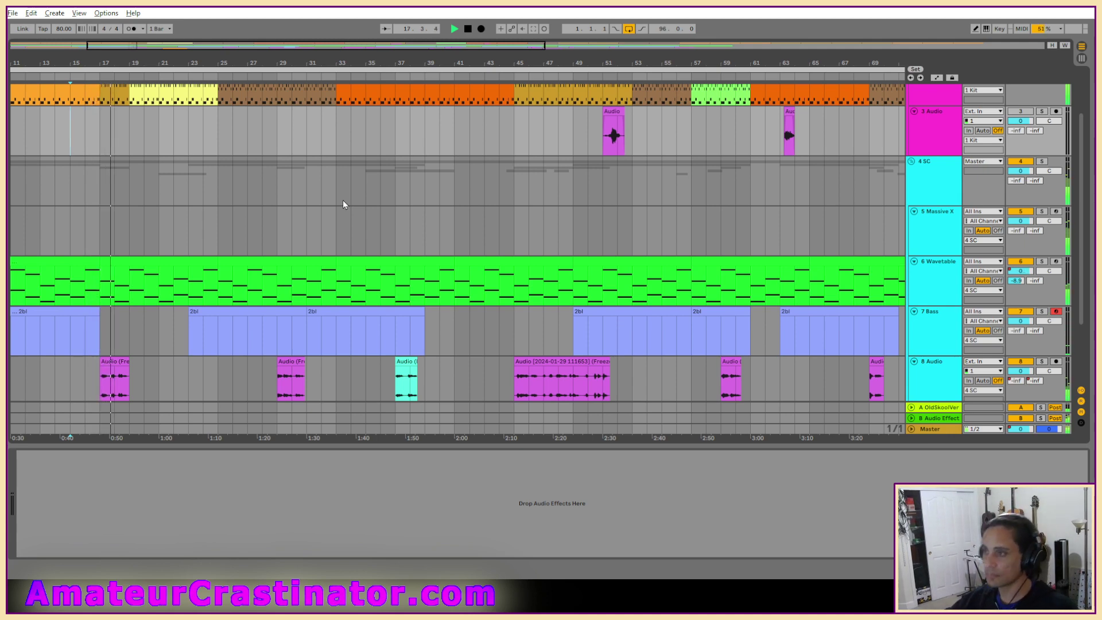
{"action": "scroll", "coordinate": [350, 215], "scroll_direction": "up", "scroll_amount": 3}
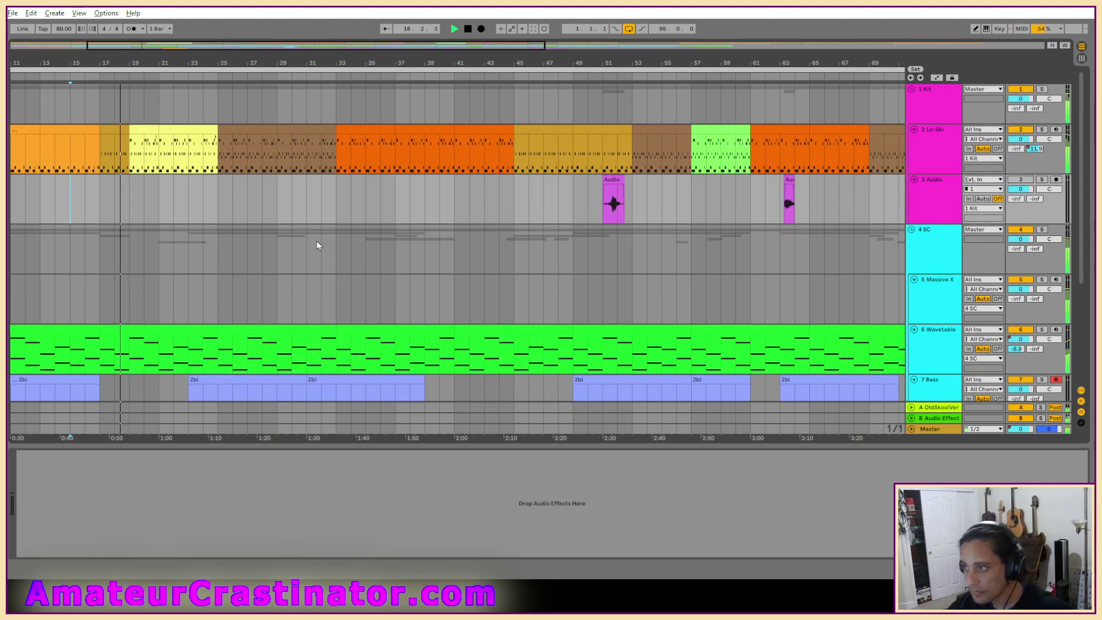
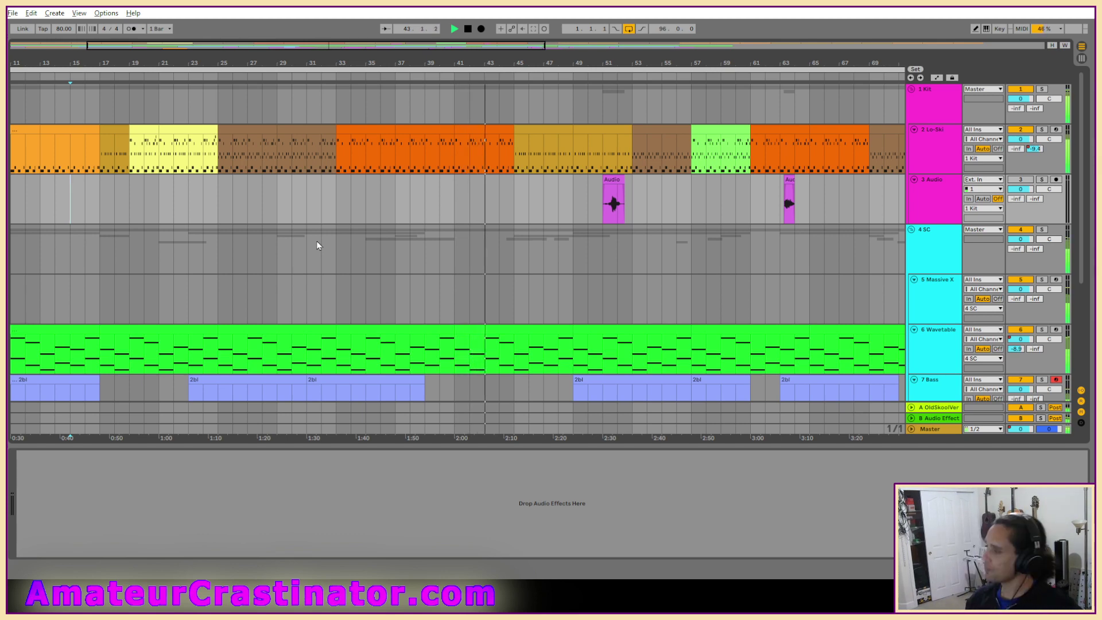
Add a return chain with a Delay to the Lo-Ski drum rack, turn off the delay's filter and set its Dry/Wet to 100%.
{"action": "left_click", "coordinate": [935, 147]}
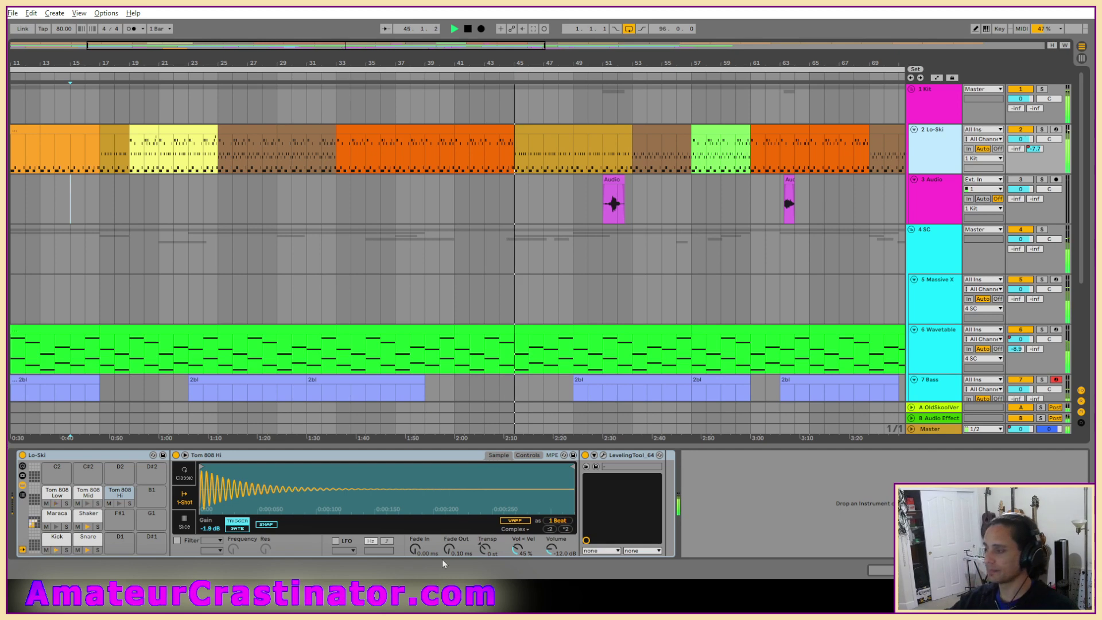
{"action": "left_click", "coordinate": [22, 496]}
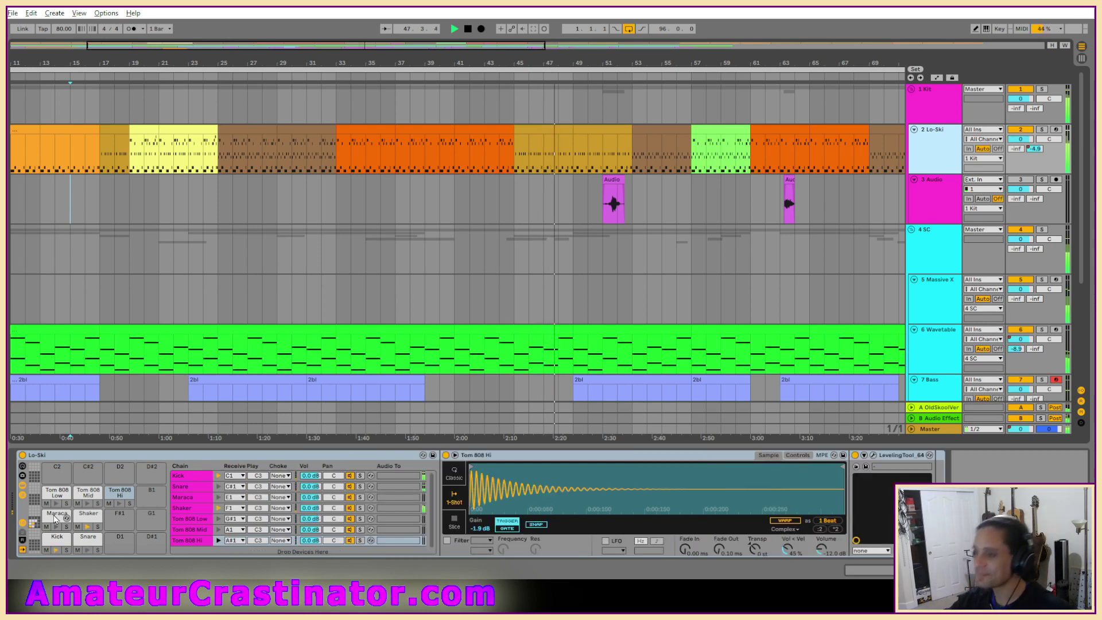
{"action": "left_click", "coordinate": [22, 540]}
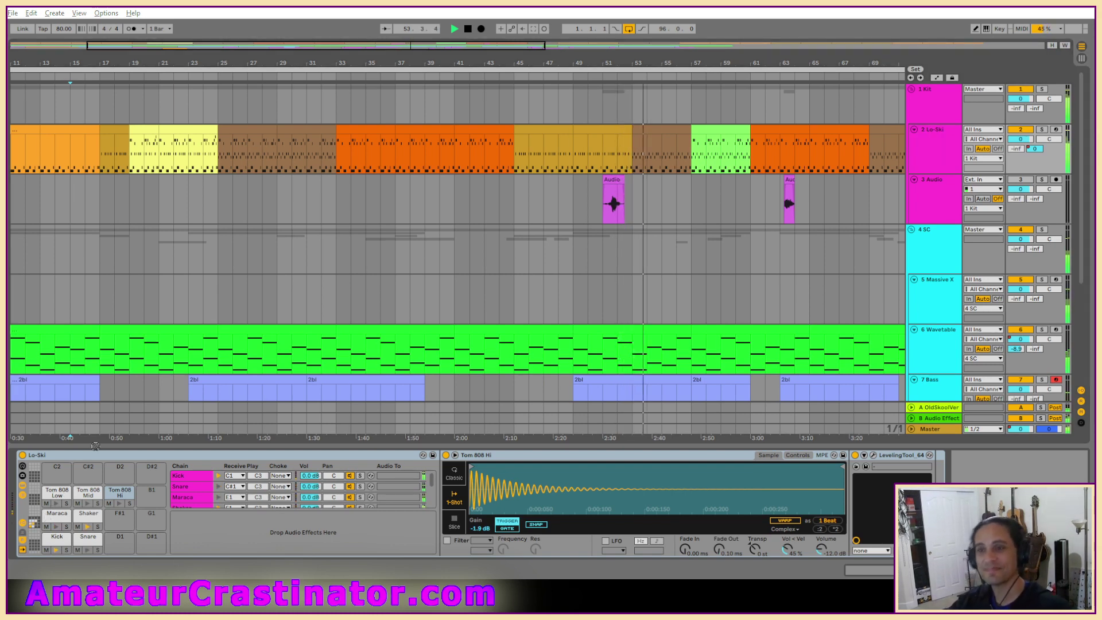
{"action": "left_click_drag", "start_coordinate": [259, 551], "coordinate": [257, 540]}
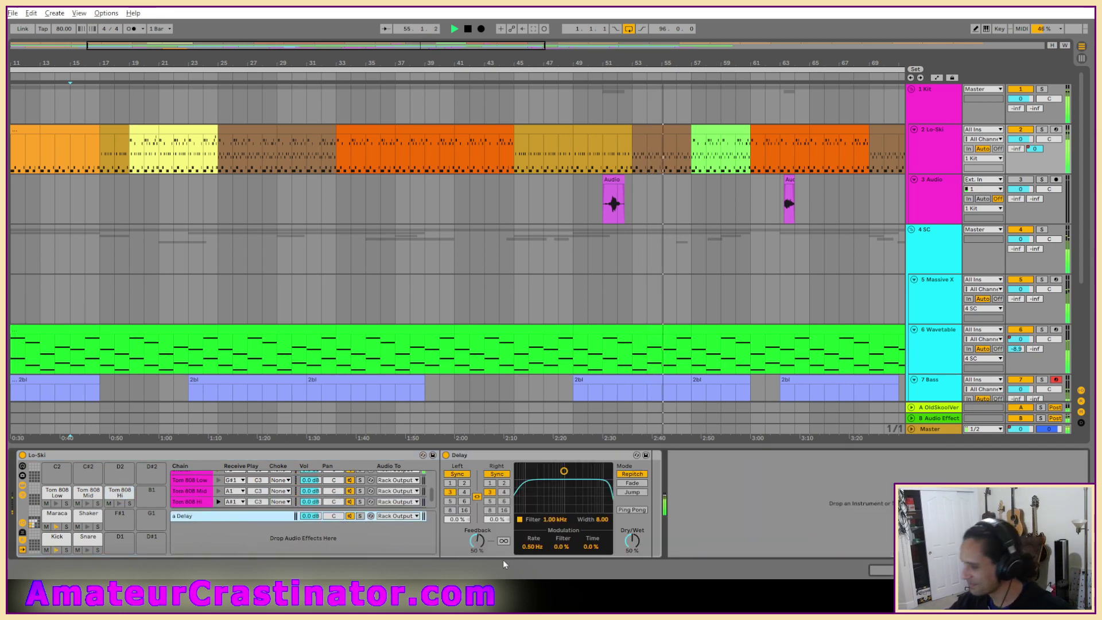
{"action": "left_click", "coordinate": [520, 519]}
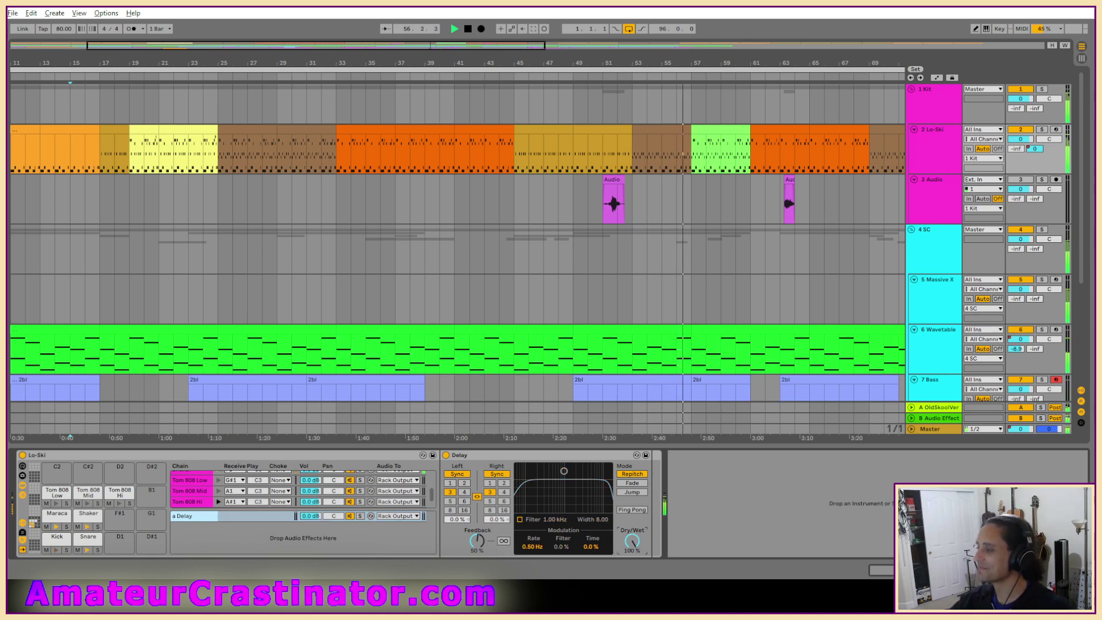
Keep the Lo-Ski return delay's Dry/Wet at 100%, enable Ping Pong and raise its feedback to 61%.
{"action": "left_click_drag", "start_coordinate": [631, 541], "coordinate": [631, 520]}
{"action": "left_click", "coordinate": [632, 510]}
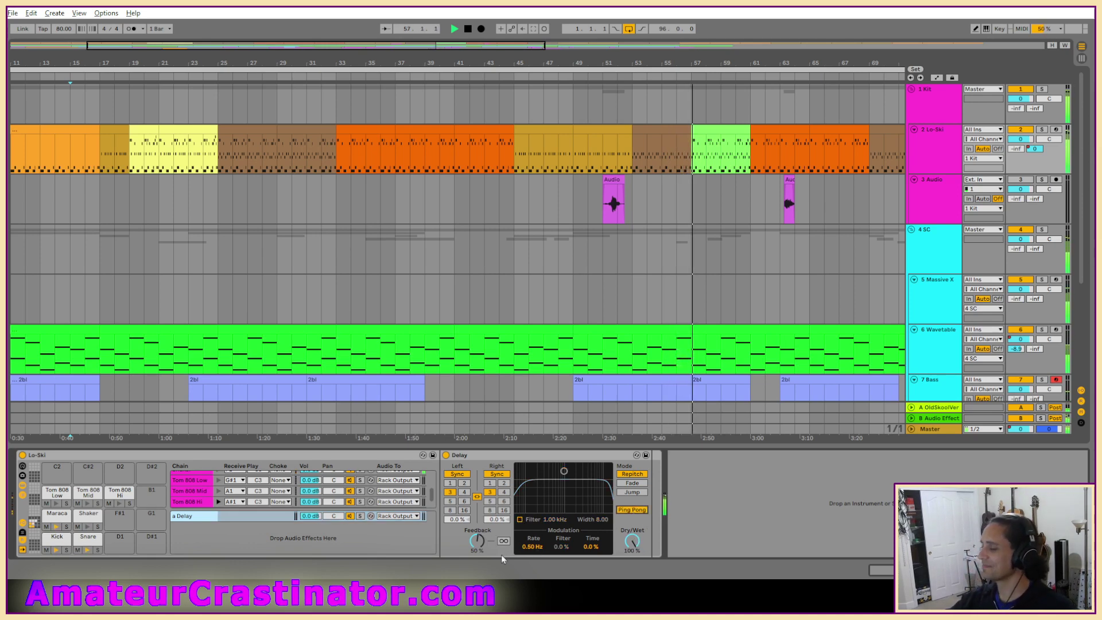
{"action": "left_click_drag", "start_coordinate": [487, 530], "coordinate": [487, 523]}
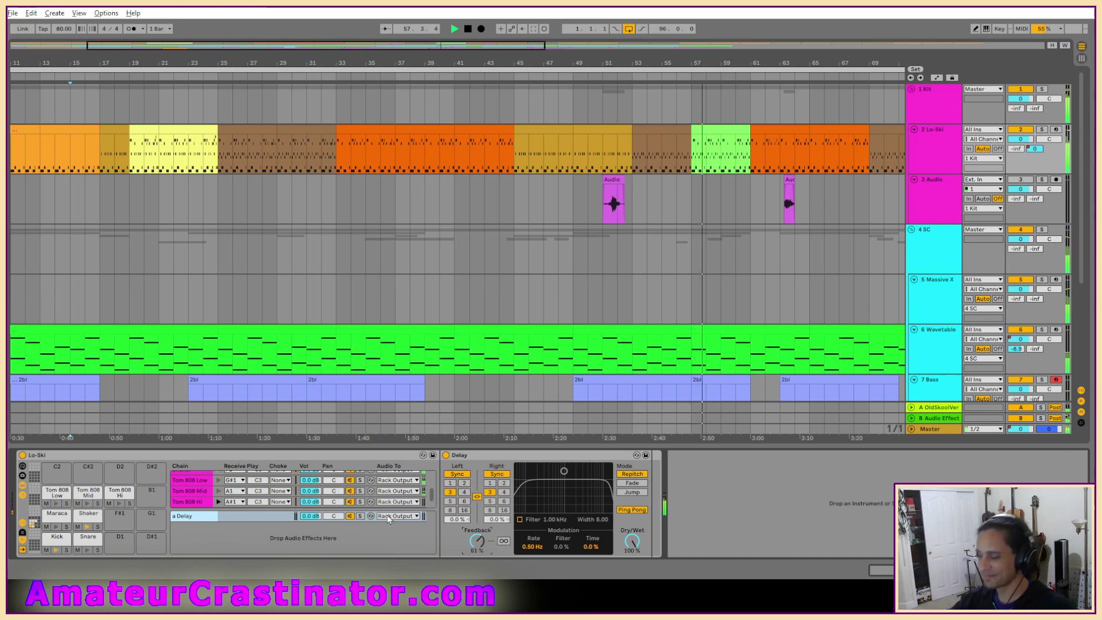
Show the Lo-Ski rack's send levels and raise the delay send of Tom 808 Low, Mid and Hi to 0 dB.
{"action": "scroll", "coordinate": [309, 502], "scroll_direction": "up", "scroll_amount": 5}
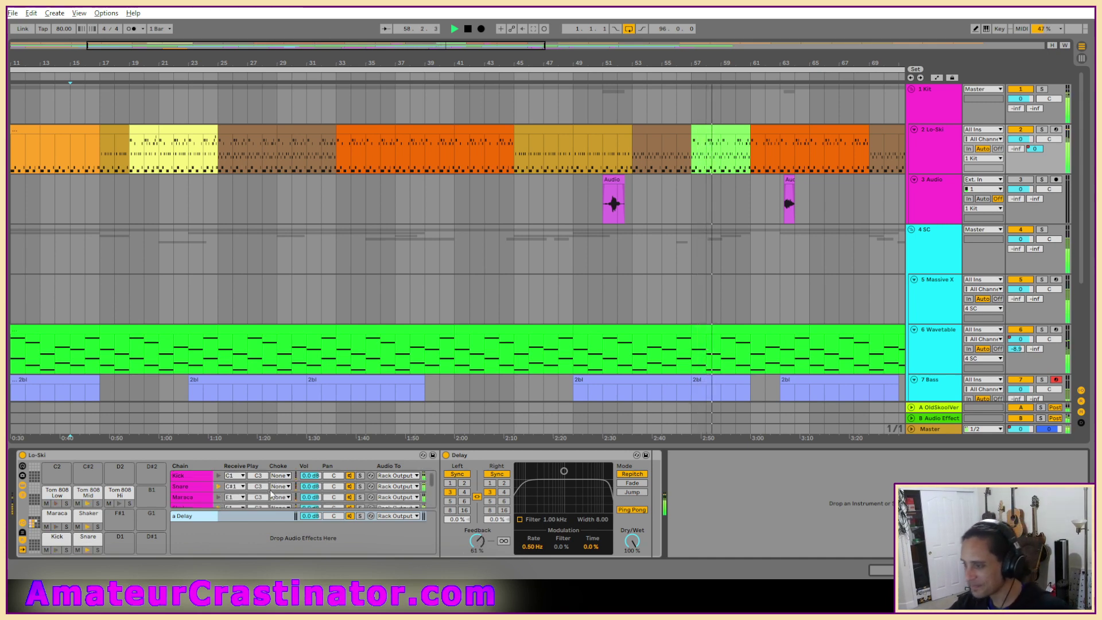
{"action": "left_click", "coordinate": [22, 532]}
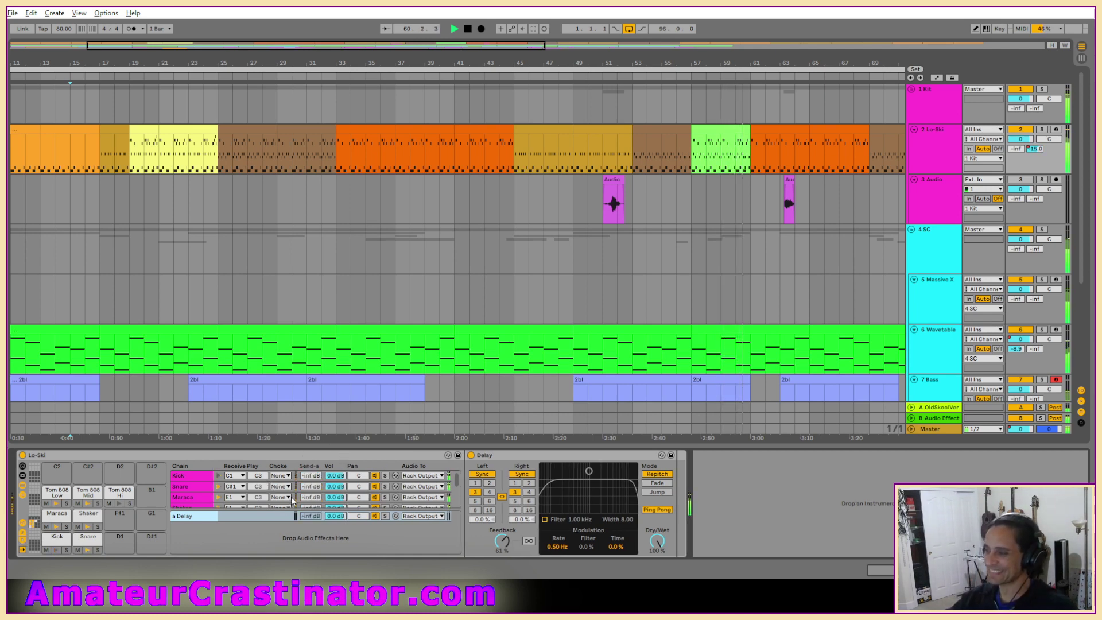
{"action": "scroll", "coordinate": [275, 494], "scroll_direction": "down", "scroll_amount": 2}
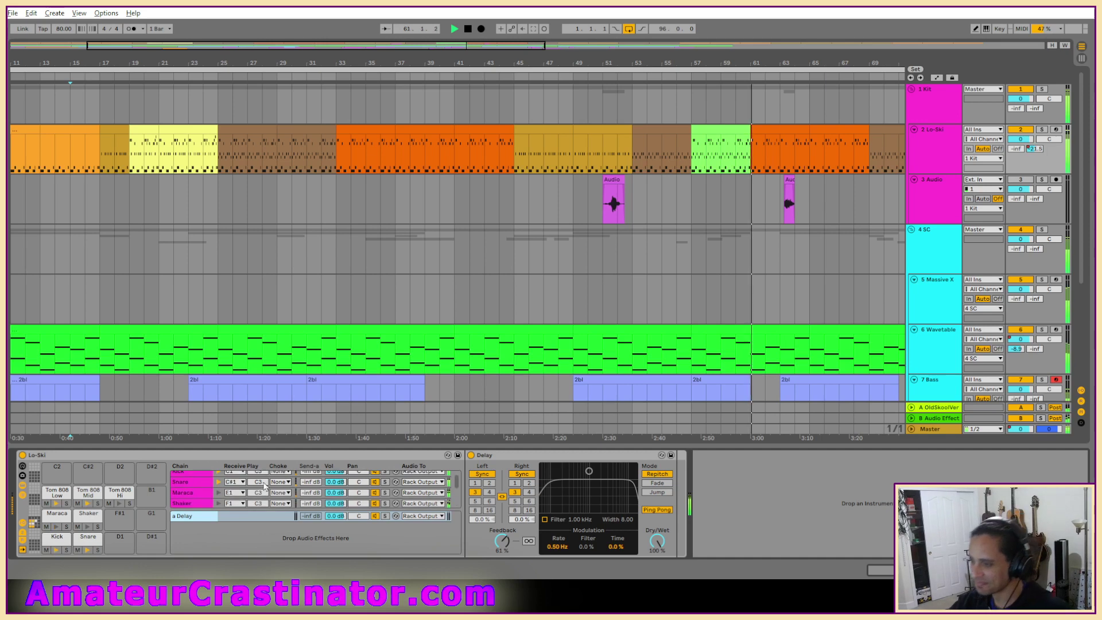
{"action": "scroll", "coordinate": [264, 486], "scroll_direction": "up", "scroll_amount": 1}
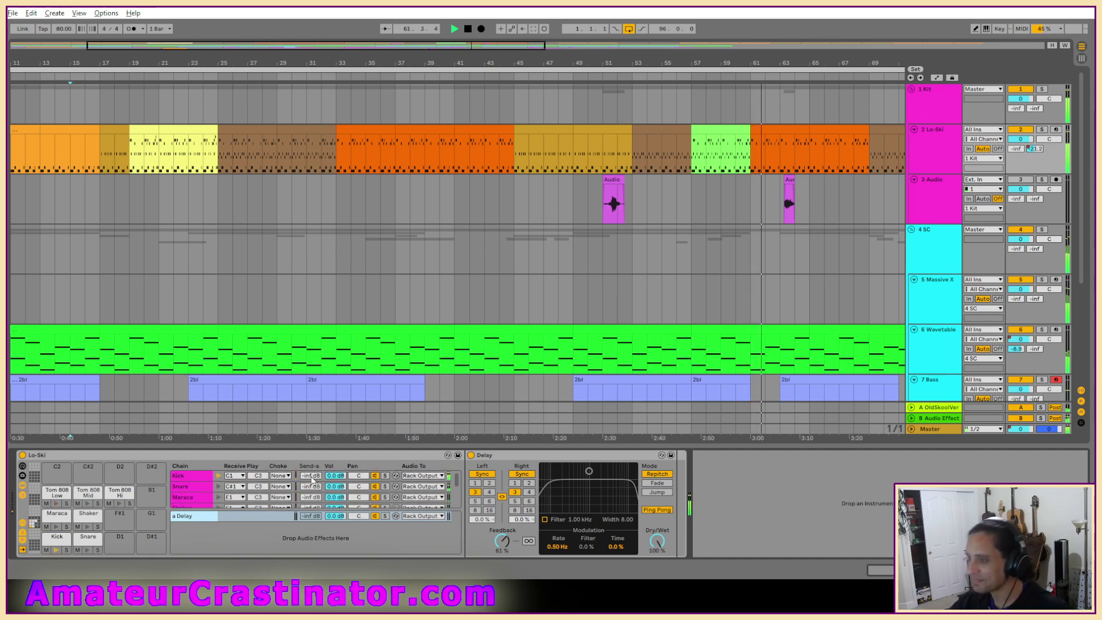
{"action": "scroll", "coordinate": [315, 482], "scroll_direction": "down", "scroll_amount": 4}
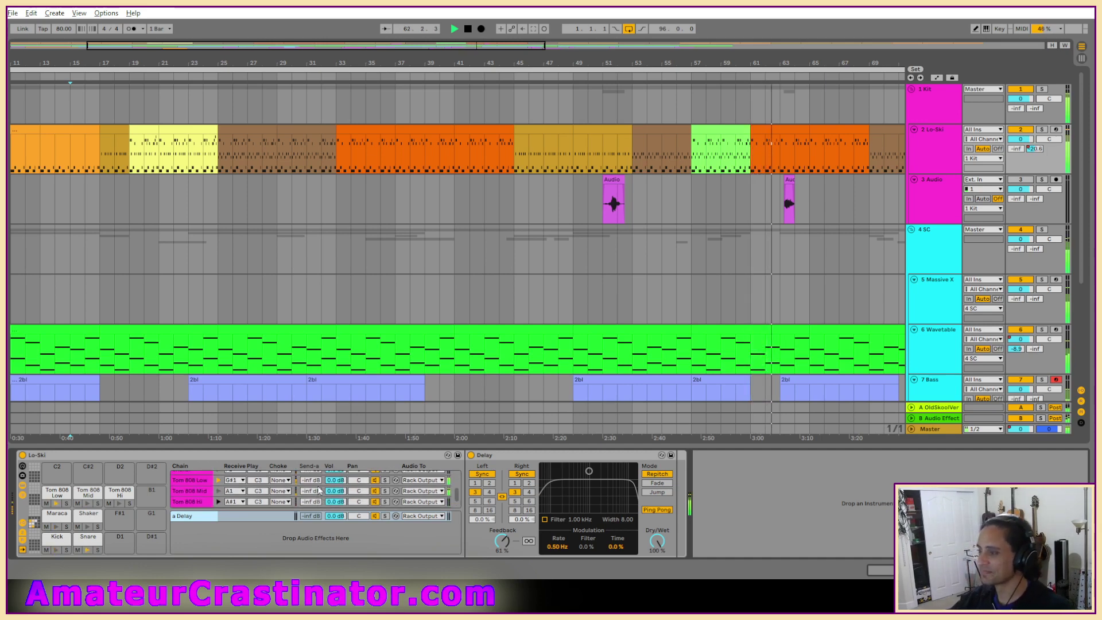
{"action": "left_click_drag", "start_coordinate": [312, 480], "coordinate": [312, 425]}
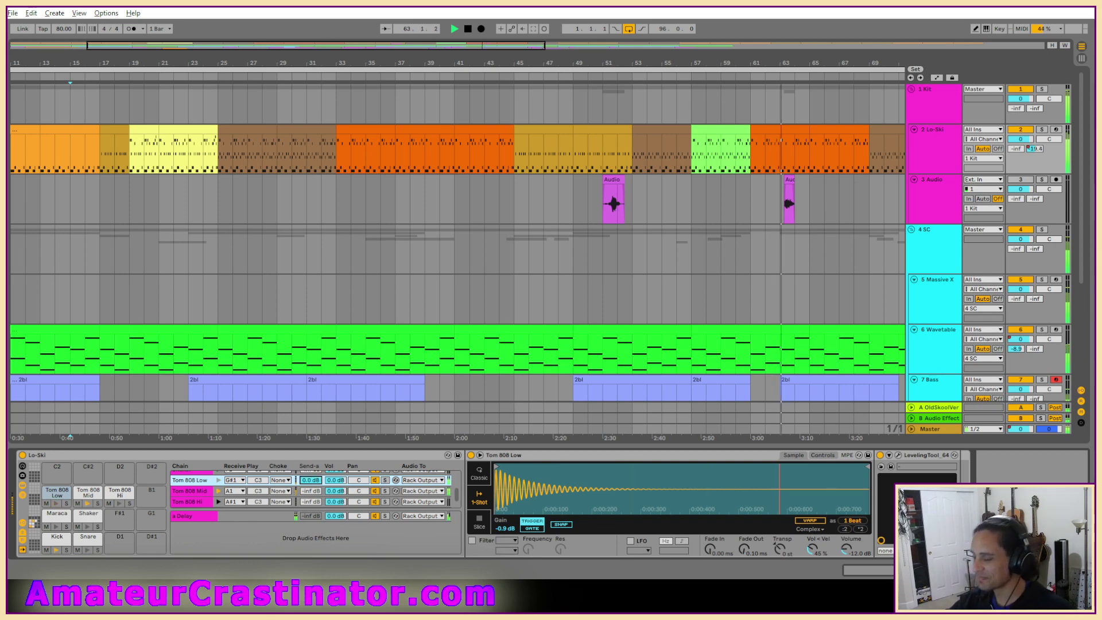
{"action": "left_click_drag", "start_coordinate": [311, 491], "coordinate": [310, 434]}
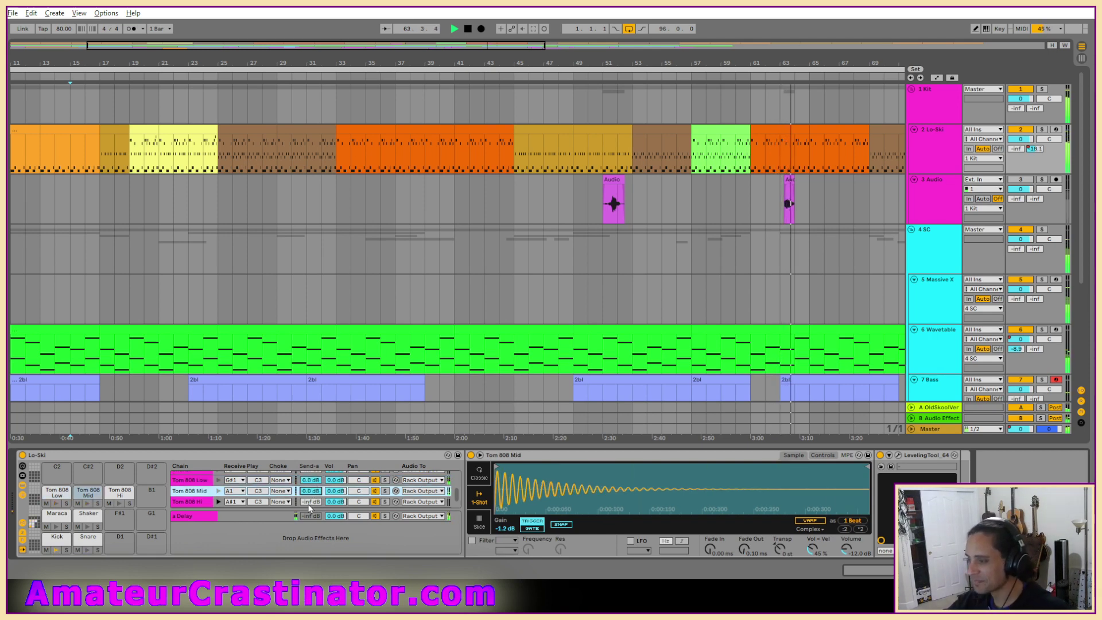
{"action": "left_click_drag", "start_coordinate": [310, 503], "coordinate": [310, 448]}
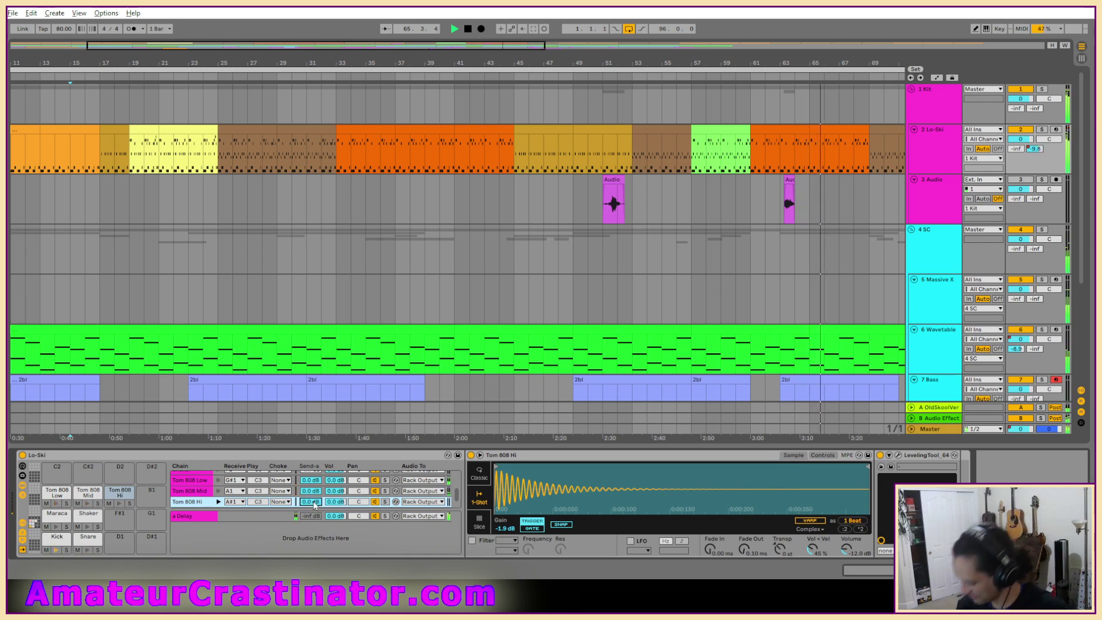
Set the delay send of the Tom 808 Hi, Mid and Low chains to -3 dB.
{"action": "left_click_drag", "start_coordinate": [314, 503], "coordinate": [314, 512]}
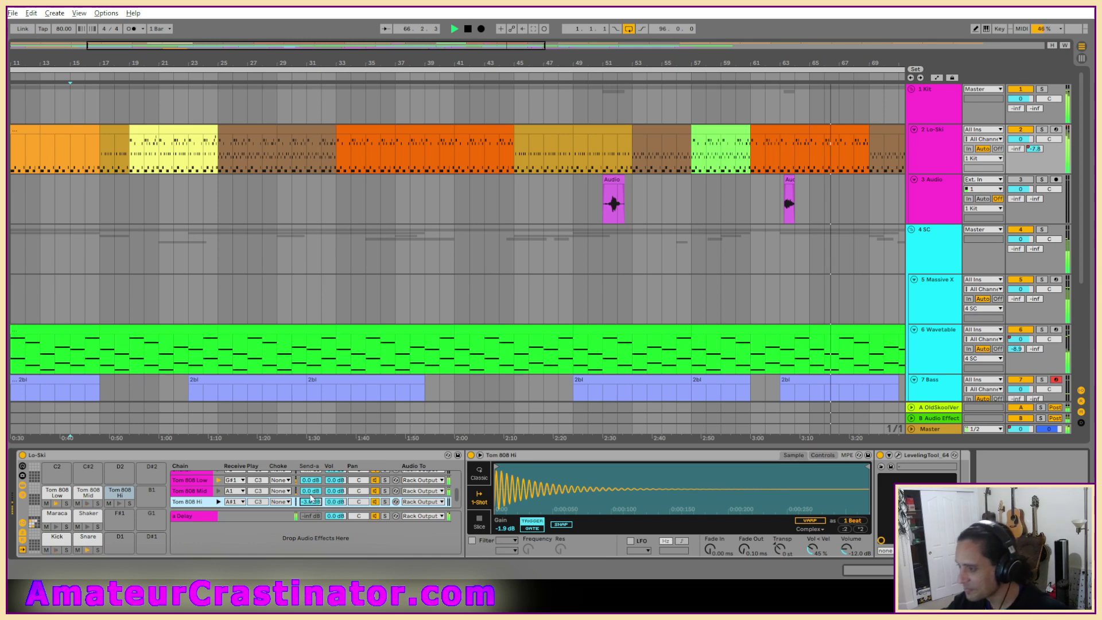
{"action": "left_click", "coordinate": [311, 492]}
{"action": "type", "text": "-3"}
{"action": "key", "text": "Return"}
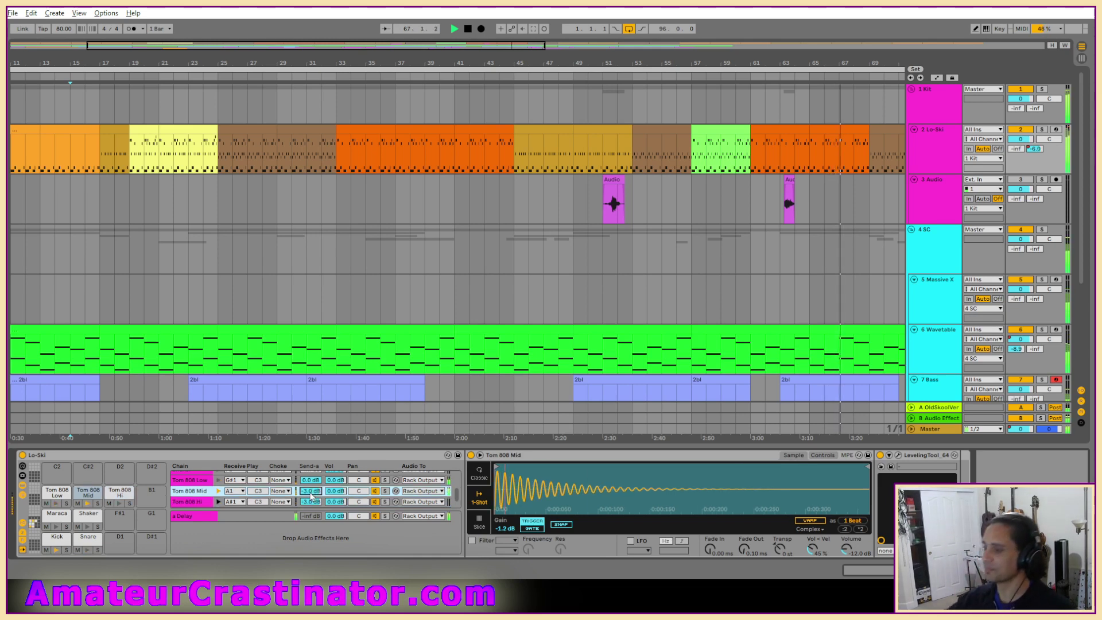
{"action": "left_click", "coordinate": [310, 481]}
{"action": "type", "text": "-3"}
{"action": "key", "text": "Return"}
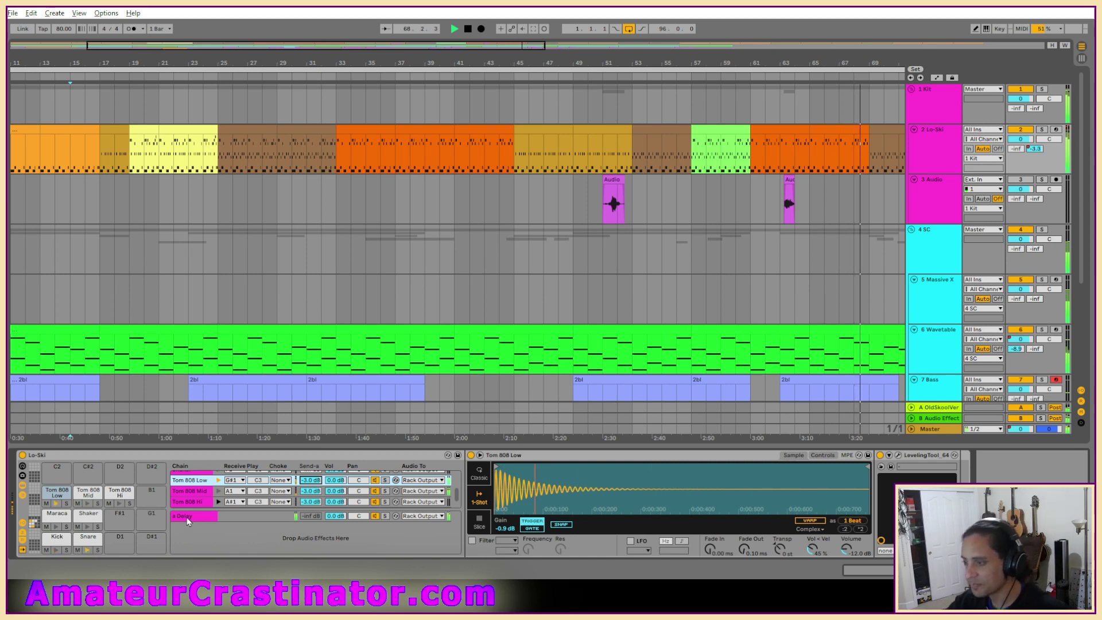
Set the return delay's feedback to 54% and replay the arrangement from bar 15.
{"action": "left_click", "coordinate": [230, 516]}
{"action": "mouse_move", "coordinate": [494, 534]}
{"action": "left_mouse_down"}
{"action": "mouse_move", "coordinate": [494, 547]}
{"action": "mouse_move", "coordinate": [502, 538]}
{"action": "left_mouse_up"}
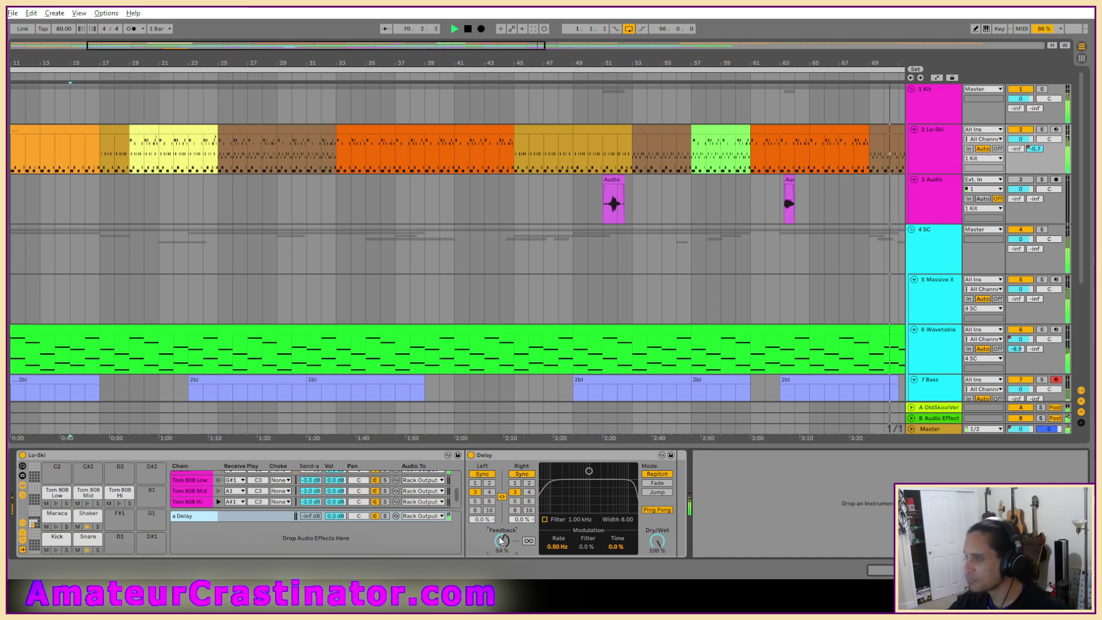
{"action": "scroll", "coordinate": [517, 232], "scroll_direction": "down", "scroll_amount": 5}
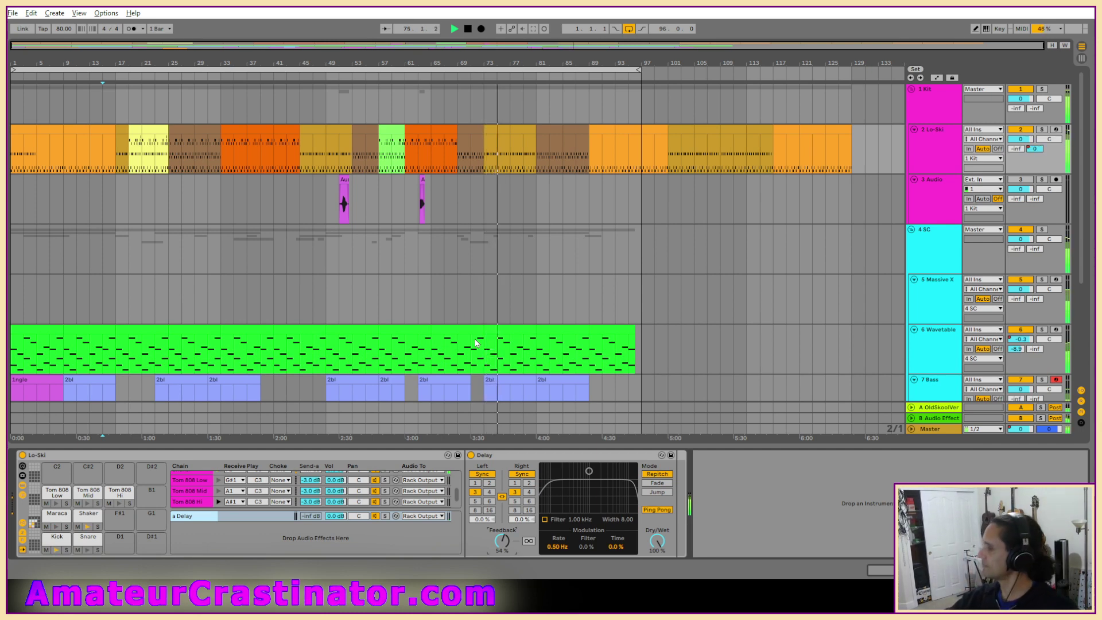
{"action": "scroll", "coordinate": [477, 344], "scroll_direction": "down", "scroll_amount": 5}
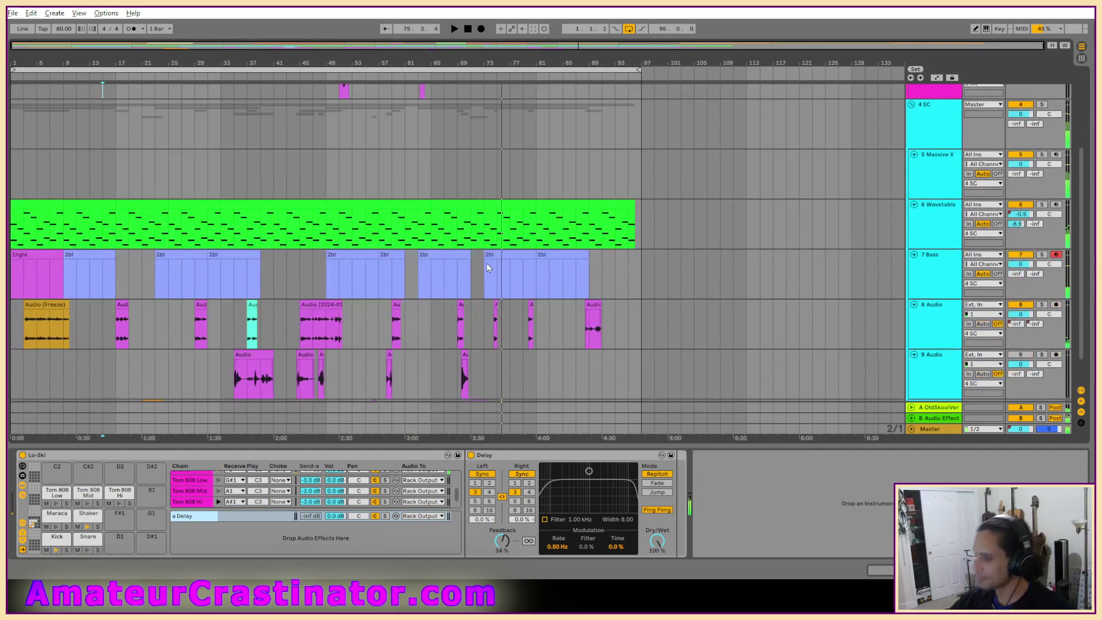
{"action": "key", "text": "space"}
{"action": "scroll", "coordinate": [464, 237], "scroll_direction": "up", "scroll_amount": 5}
{"action": "key", "text": "space"}
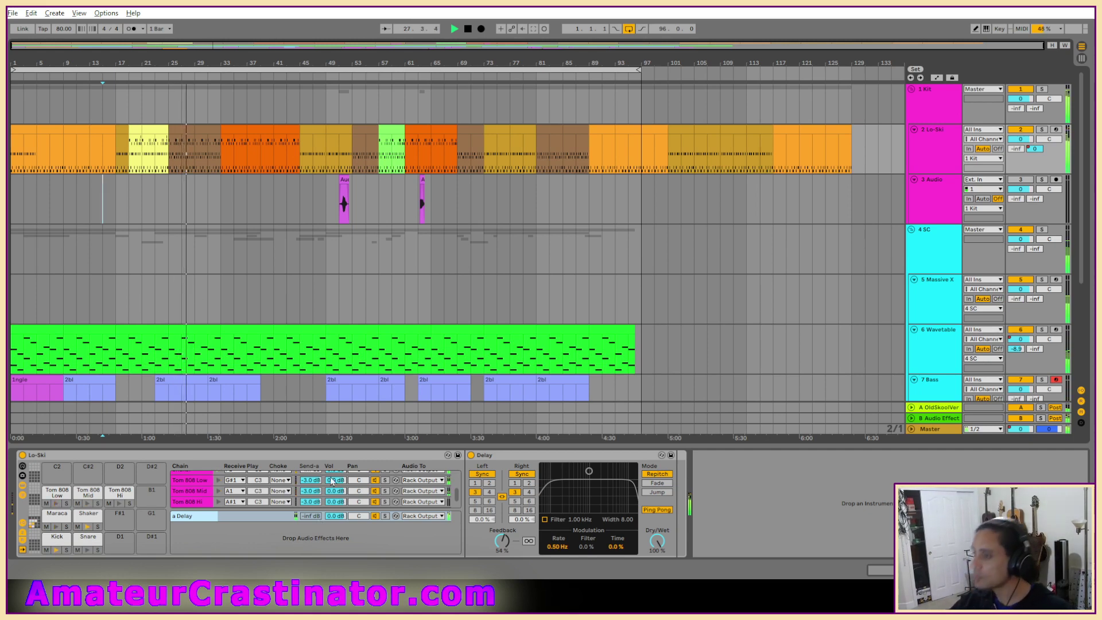
Lower the delay sends of the Tom 808 Low and Tom 808 Mid chains to -6 dB and stop playback.
{"action": "left_click_drag", "start_coordinate": [309, 482], "coordinate": [308, 485]}
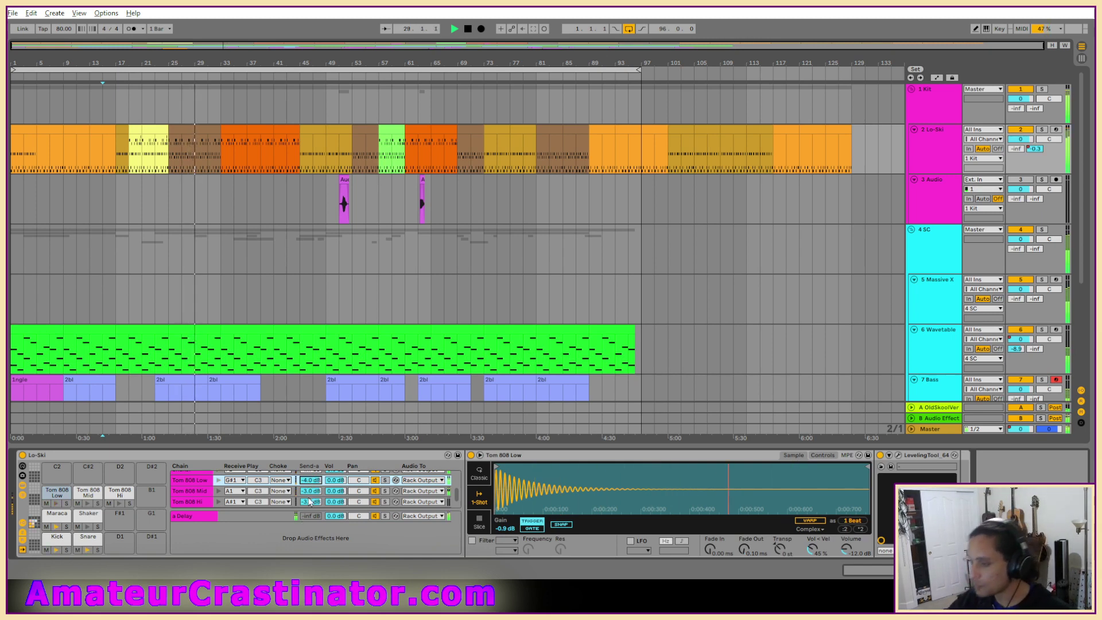
{"action": "left_click", "coordinate": [309, 503]}
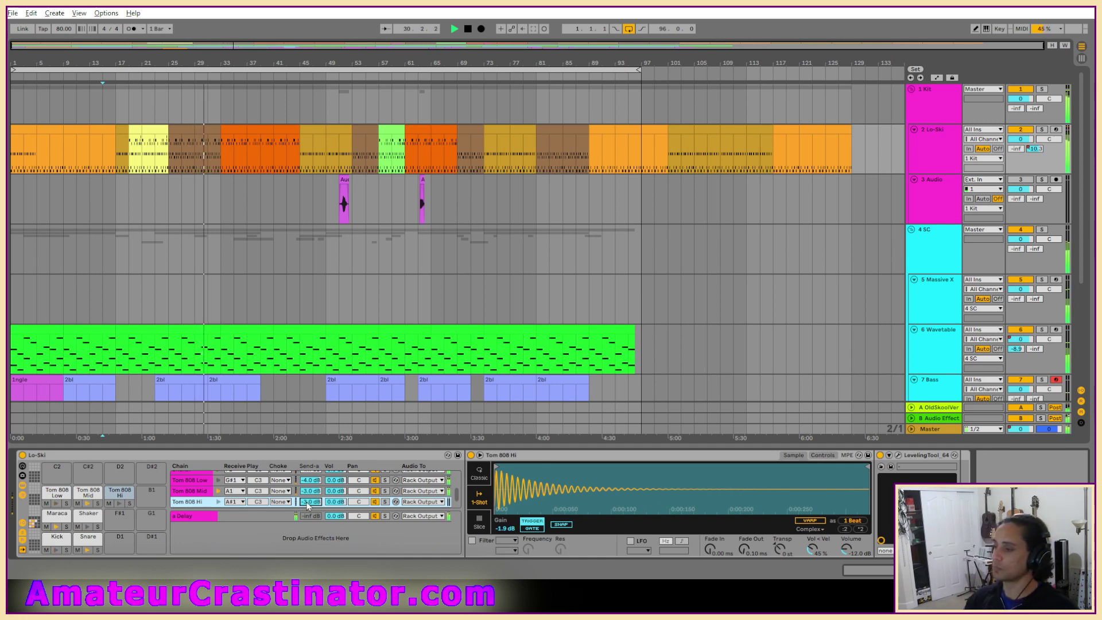
{"action": "left_click", "coordinate": [313, 493]}
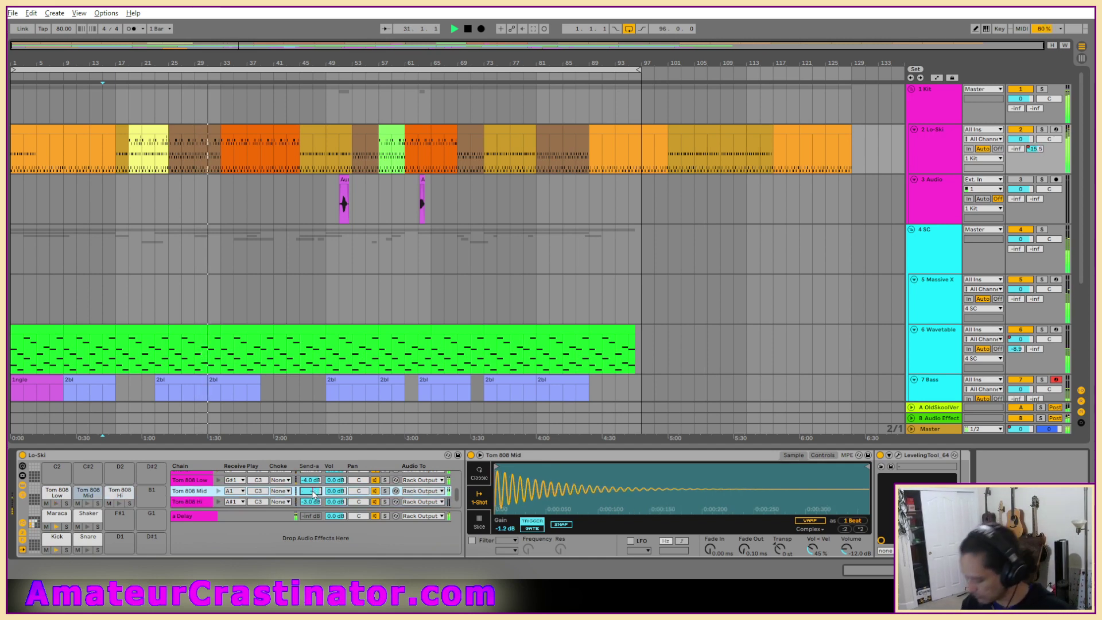
{"action": "key", "text": "Down"}
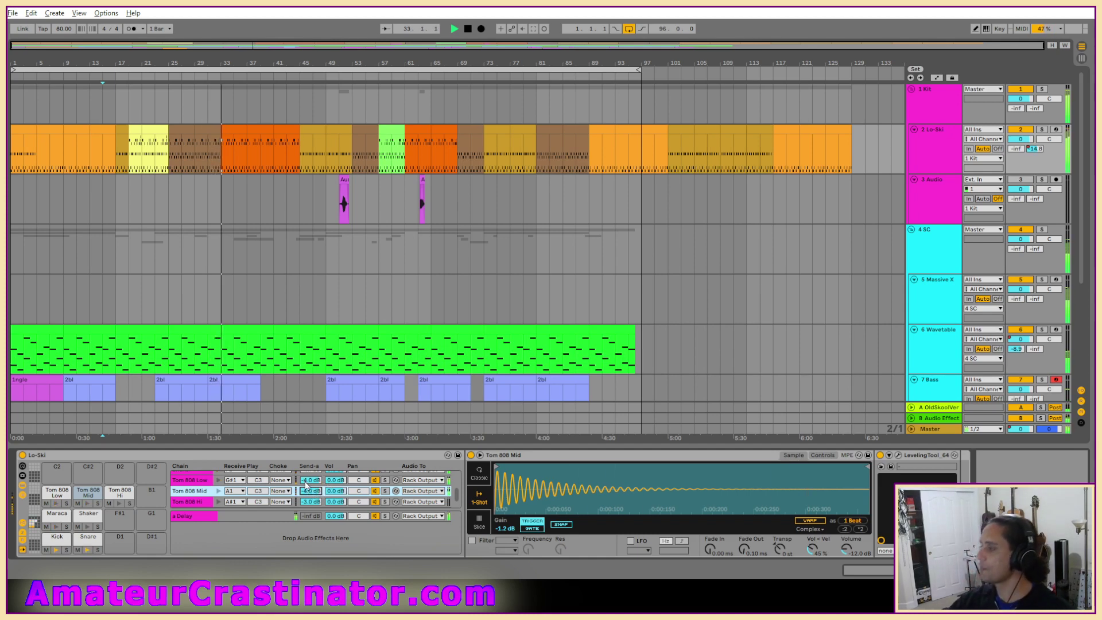
{"action": "left_click", "coordinate": [309, 481]}
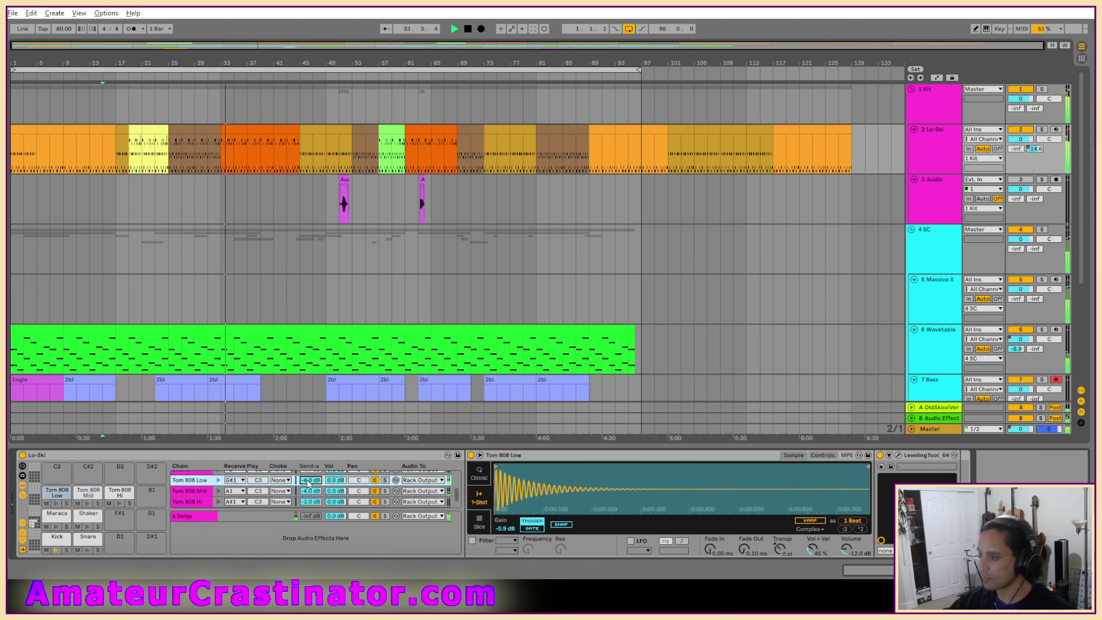
{"action": "type", "text": "-"}
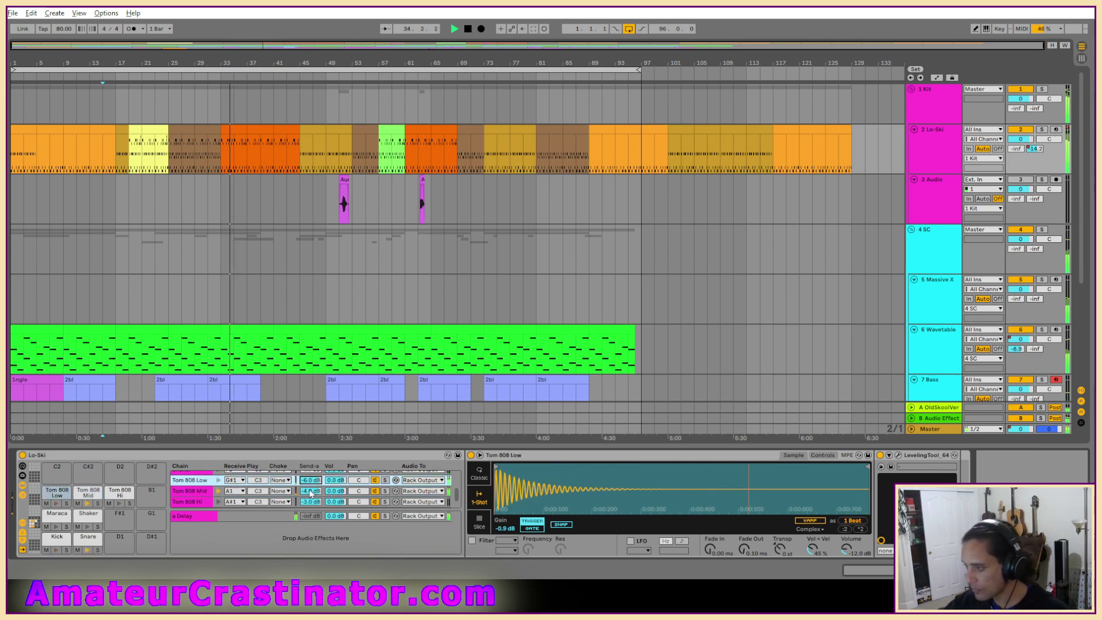
{"action": "left_click", "coordinate": [312, 492]}
{"action": "type", "text": "-6"}
{"action": "key", "text": "Return"}
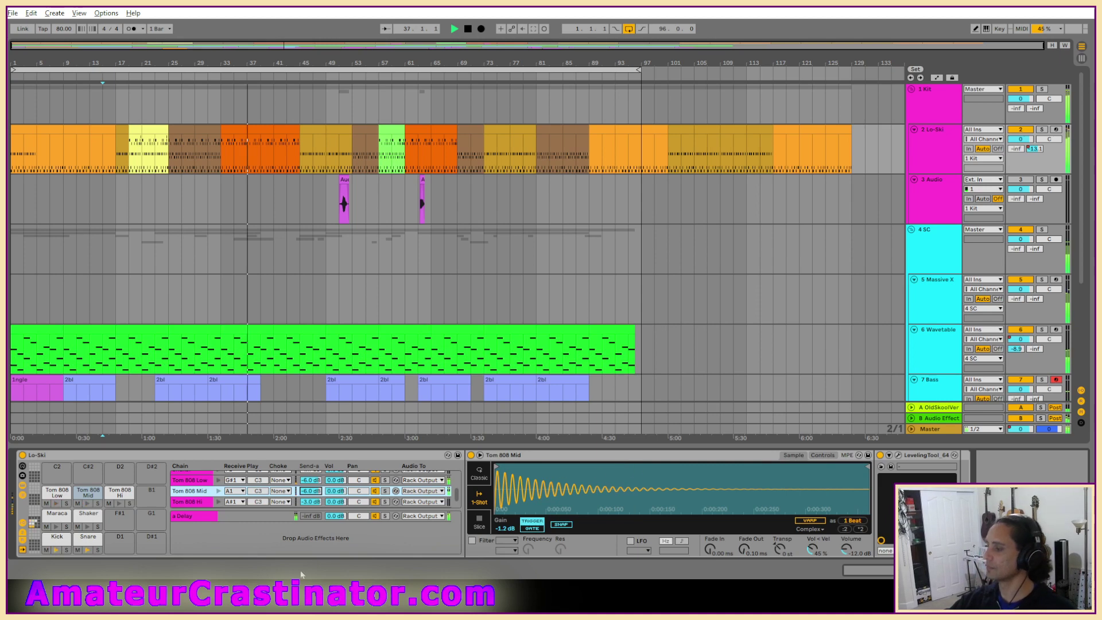
{"action": "key", "text": "space"}
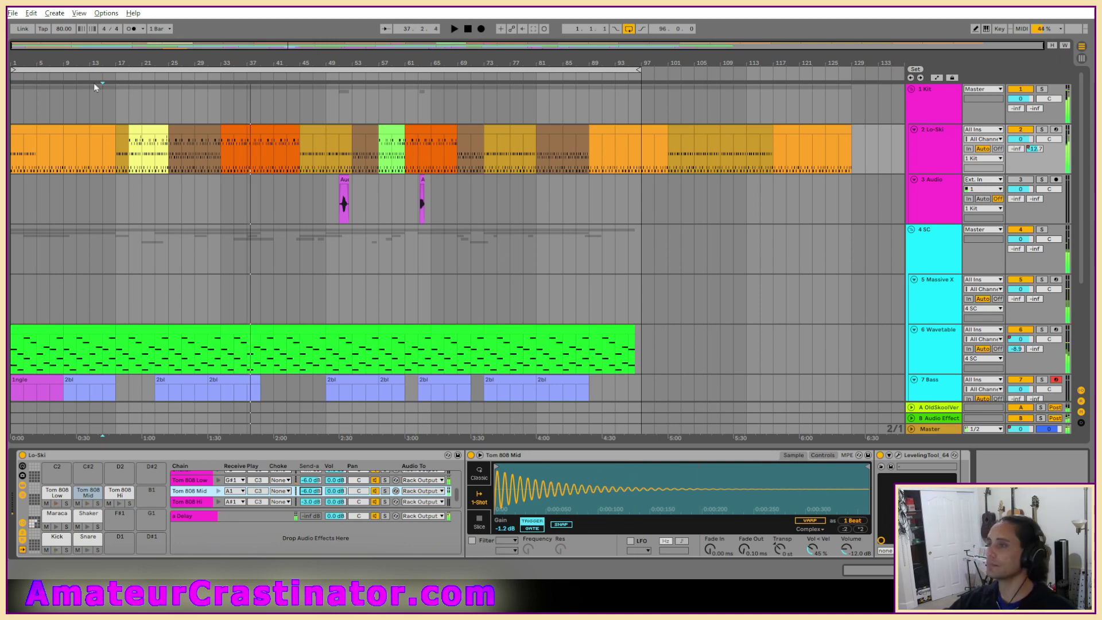
Open the Live Set lucid.als from the lucid Project folder in Live Recordings.
{"action": "left_click", "coordinate": [12, 13]}
{"action": "left_click", "coordinate": [35, 34]}
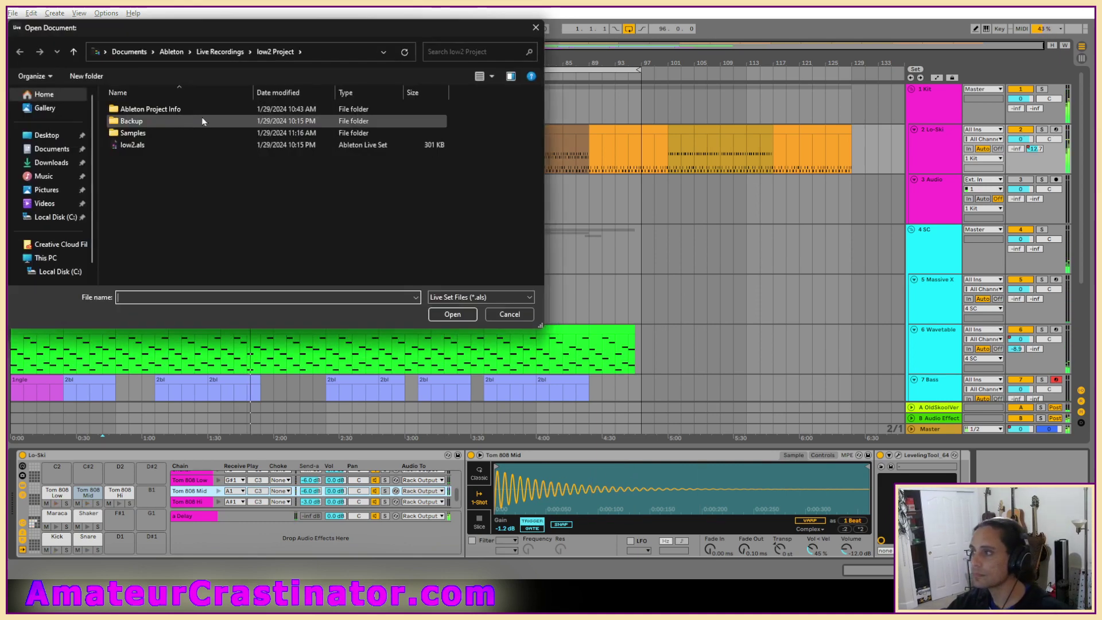
{"action": "left_click", "coordinate": [226, 53]}
{"action": "scroll", "coordinate": [209, 197], "scroll_direction": "down", "scroll_amount": 5}
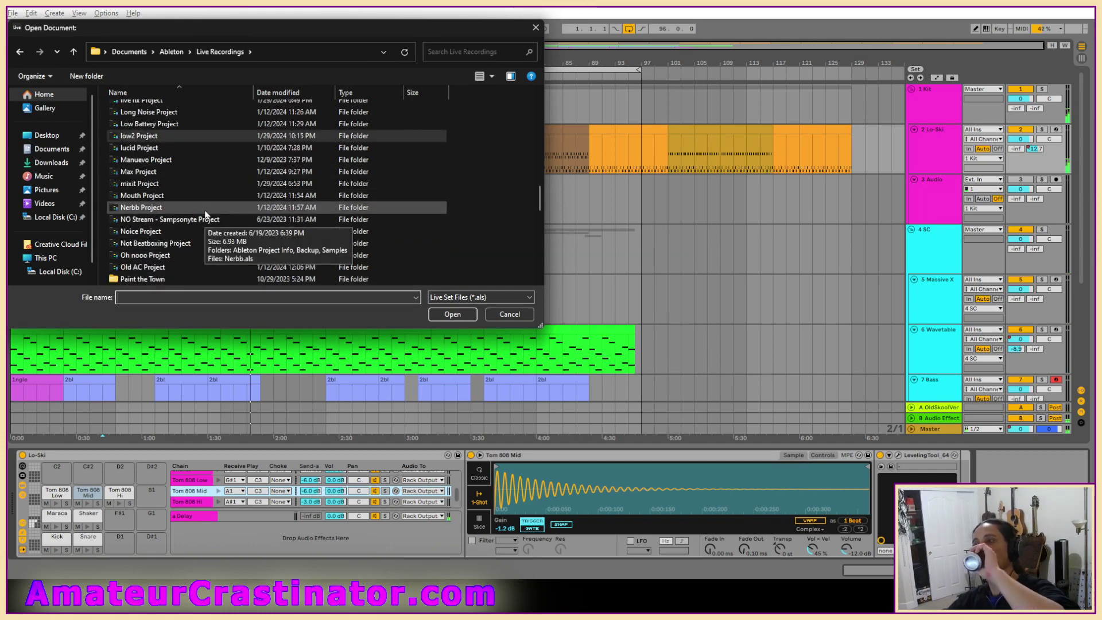
{"action": "double_click", "coordinate": [141, 148]}
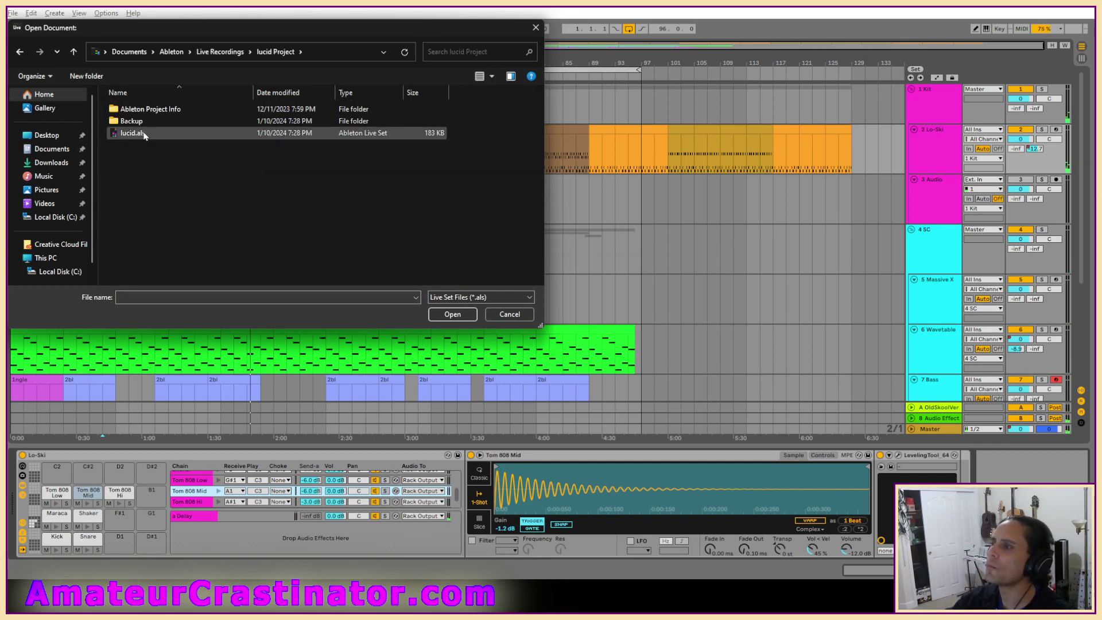
{"action": "double_click", "coordinate": [132, 133]}
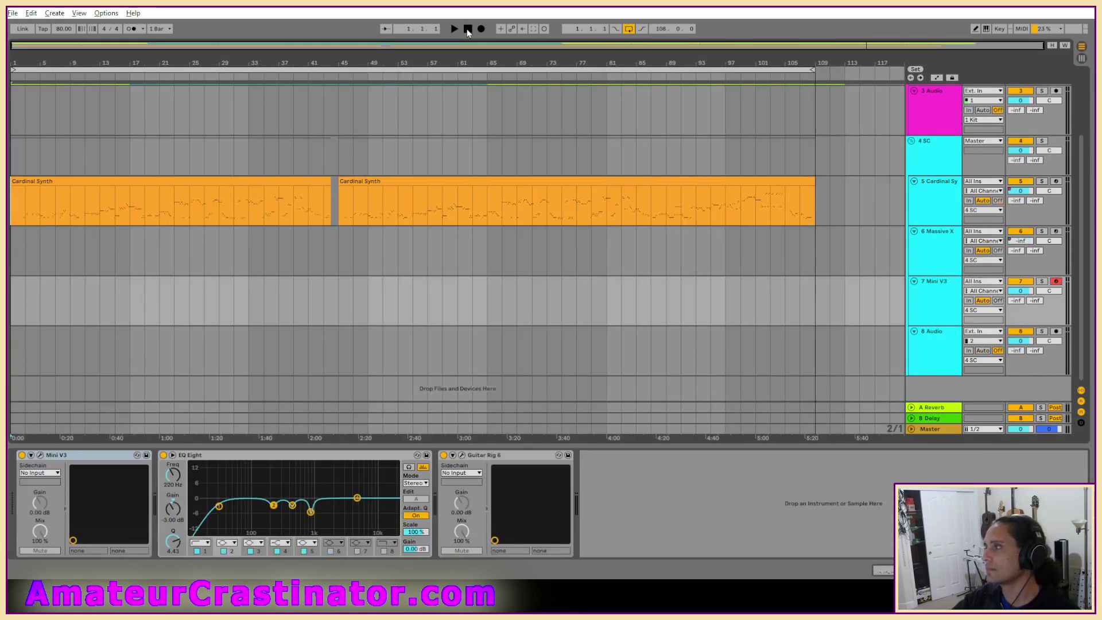
Play the set from the start and examine the Cardinal Synth patch and the device chains of the Cardinal Synth and Massive X tracks.
{"action": "scroll", "coordinate": [821, 236], "scroll_direction": "up", "scroll_amount": 3}
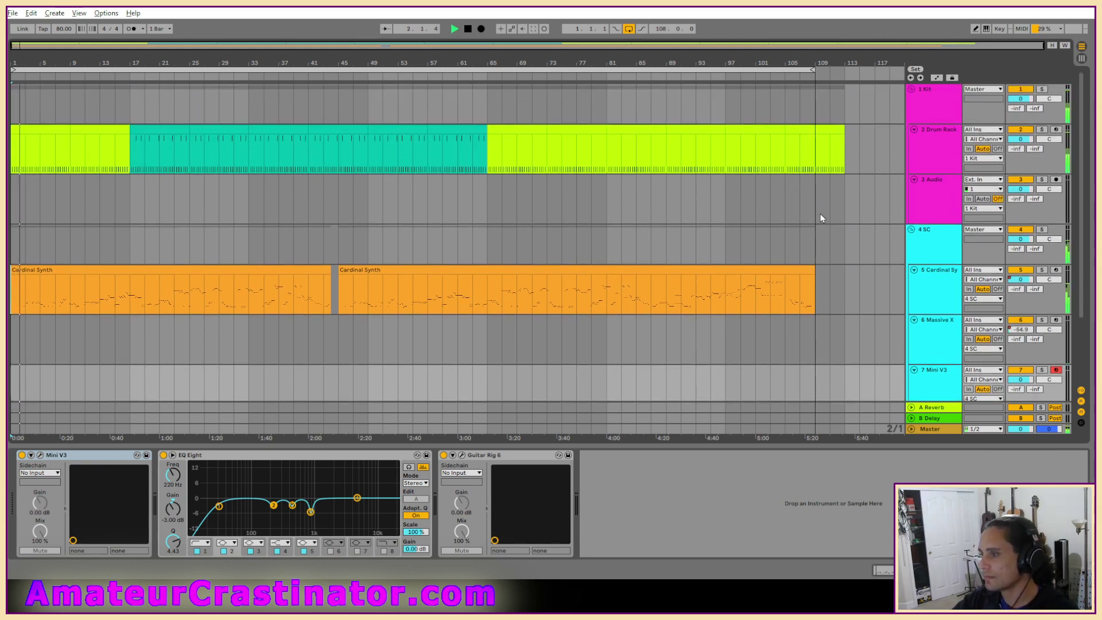
{"action": "left_click", "coordinate": [933, 290]}
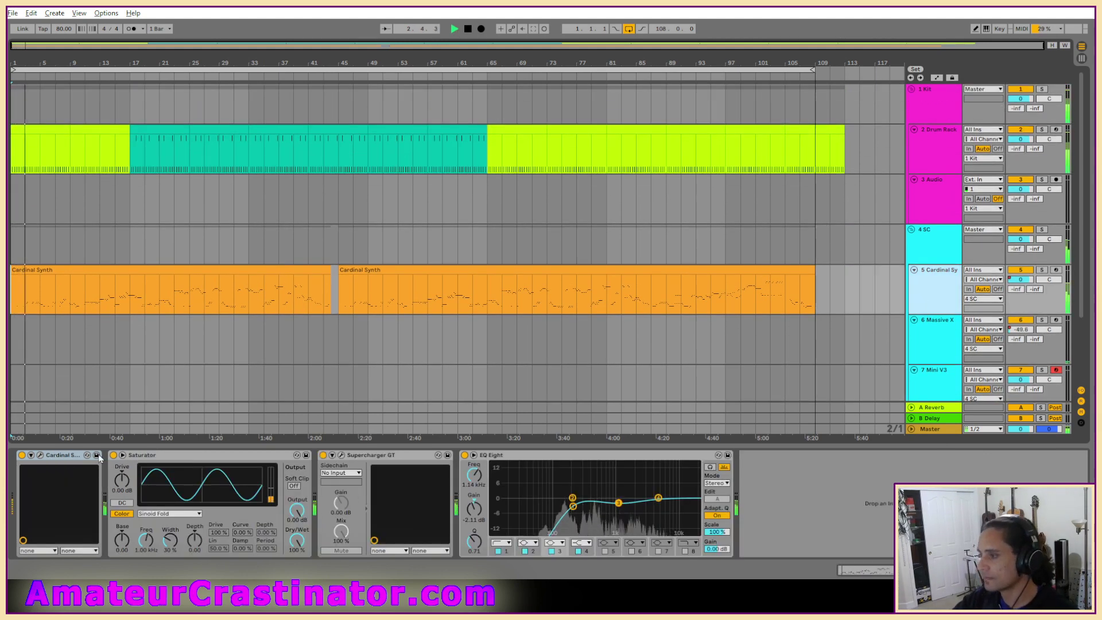
{"action": "left_click", "coordinate": [41, 455]}
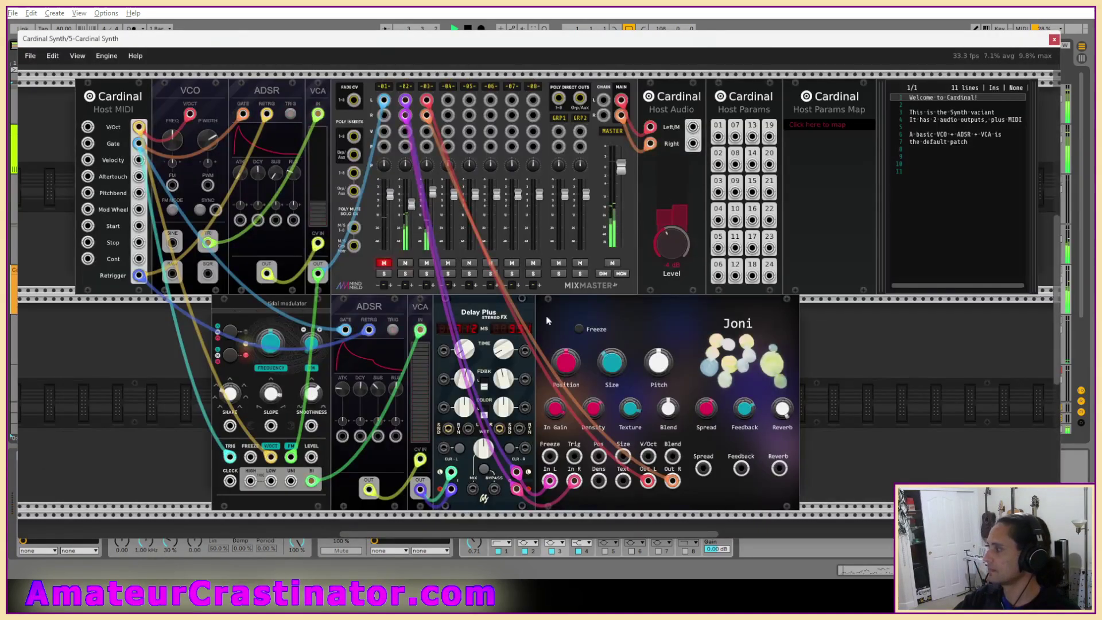
{"action": "left_click", "coordinate": [1055, 40]}
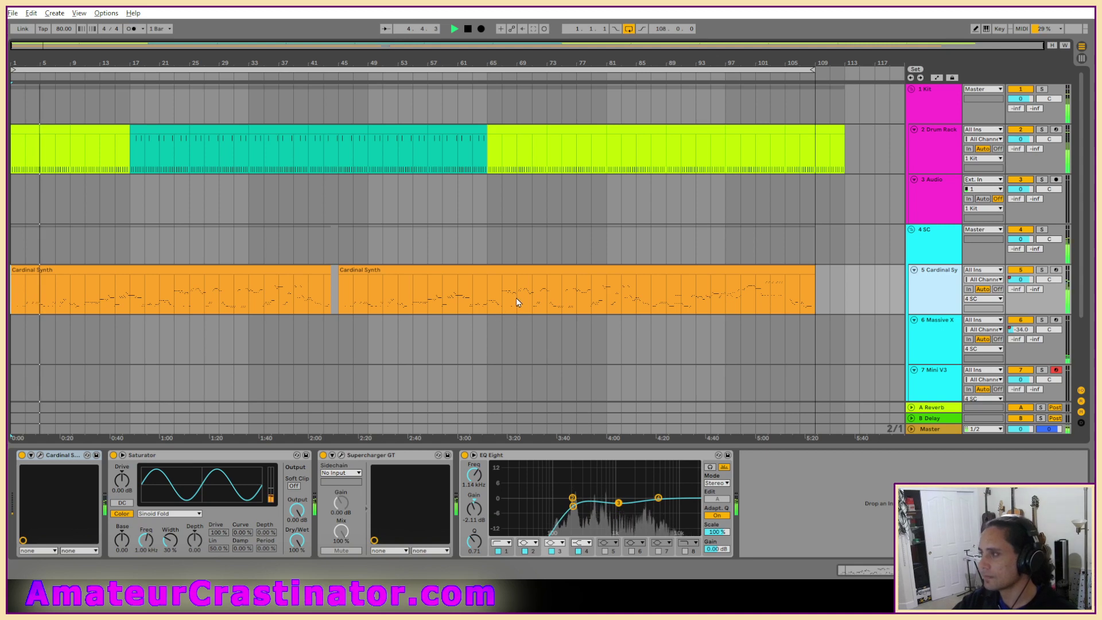
{"action": "scroll", "coordinate": [518, 303], "scroll_direction": "down", "scroll_amount": 3}
{"action": "scroll", "coordinate": [517, 305], "scroll_direction": "down", "scroll_amount": 1}
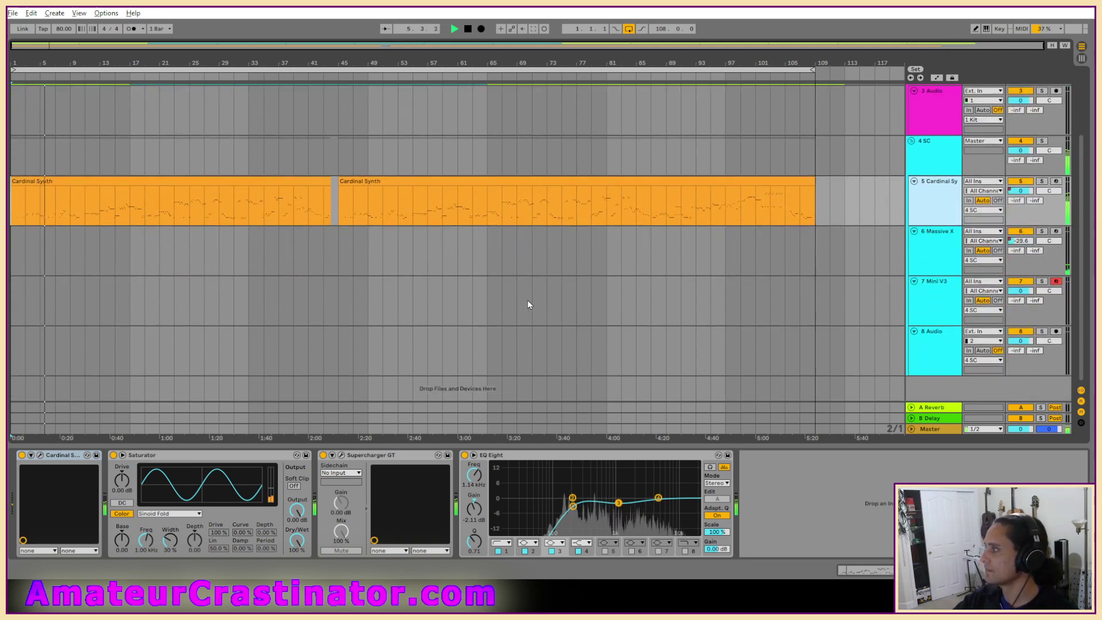
{"action": "left_click", "coordinate": [914, 262]}
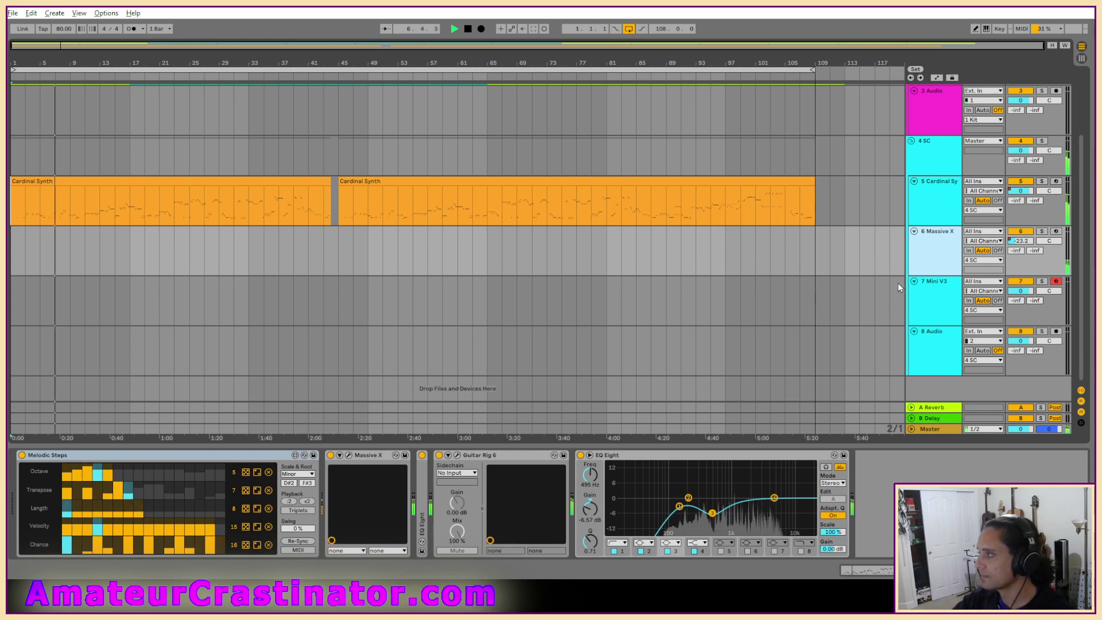
Examine the devices on the Mini V3 and 8 Audio tracks and open the Mini V3 synth's plug-in window.
{"action": "left_click", "coordinate": [930, 316]}
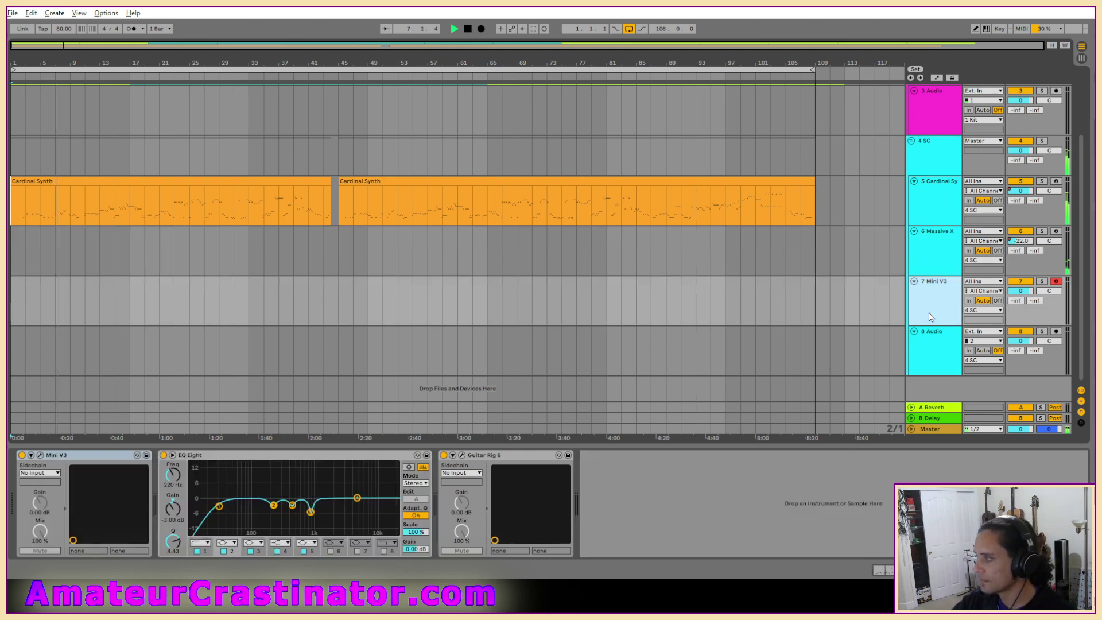
{"action": "left_click", "coordinate": [926, 354]}
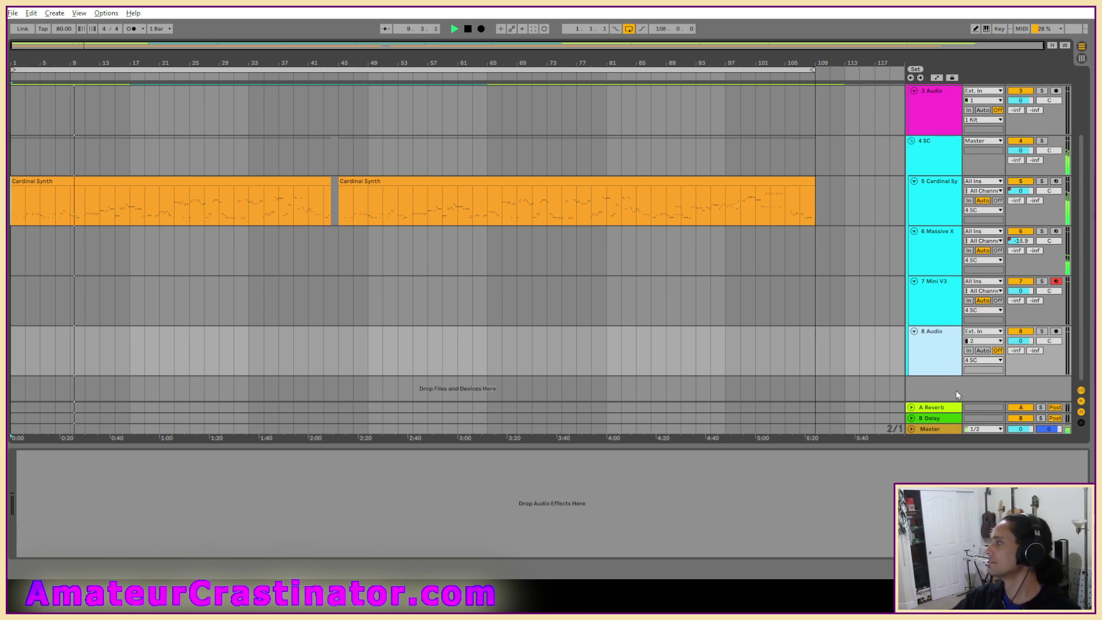
{"action": "scroll", "coordinate": [937, 312], "scroll_direction": "up", "scroll_amount": 3}
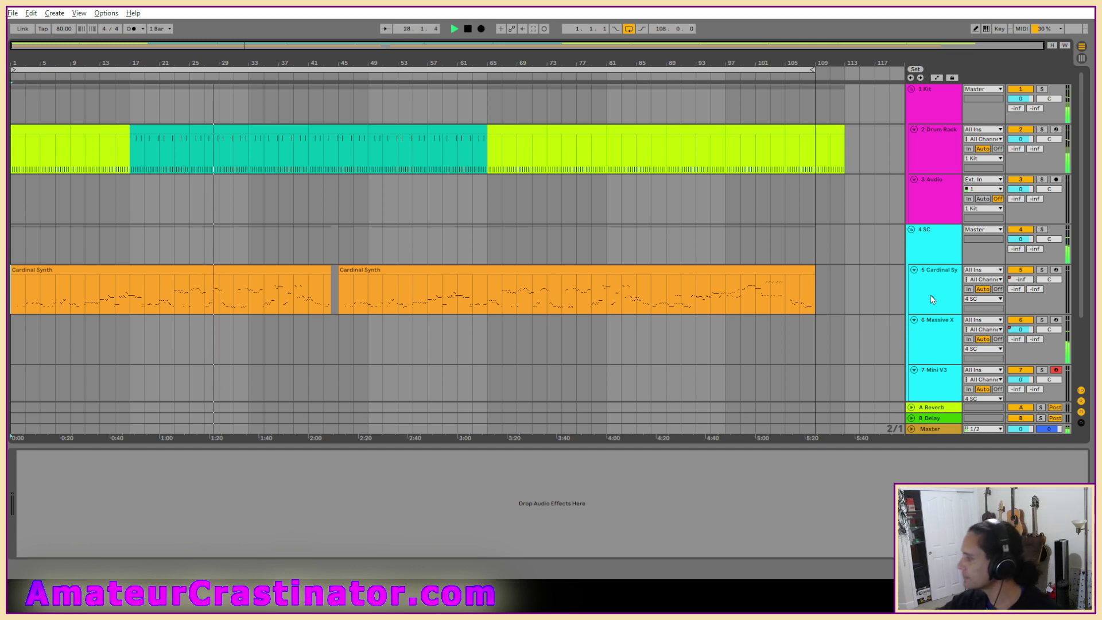
{"action": "key", "text": "ctrl+t"}
{"action": "left_click", "coordinate": [920, 319]}
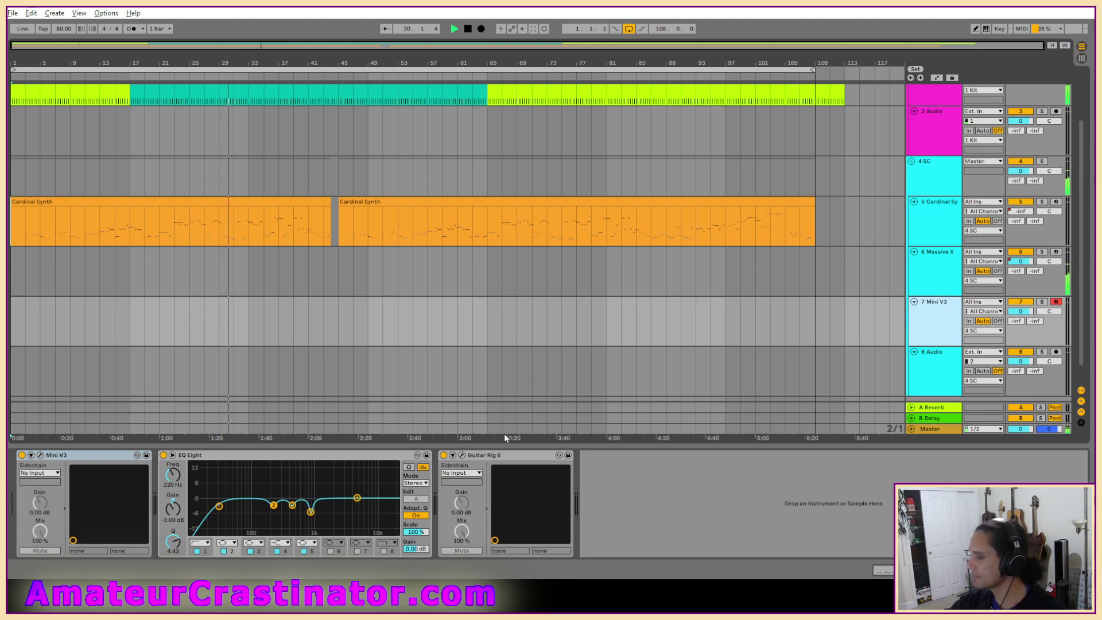
{"action": "left_click", "coordinate": [41, 455]}
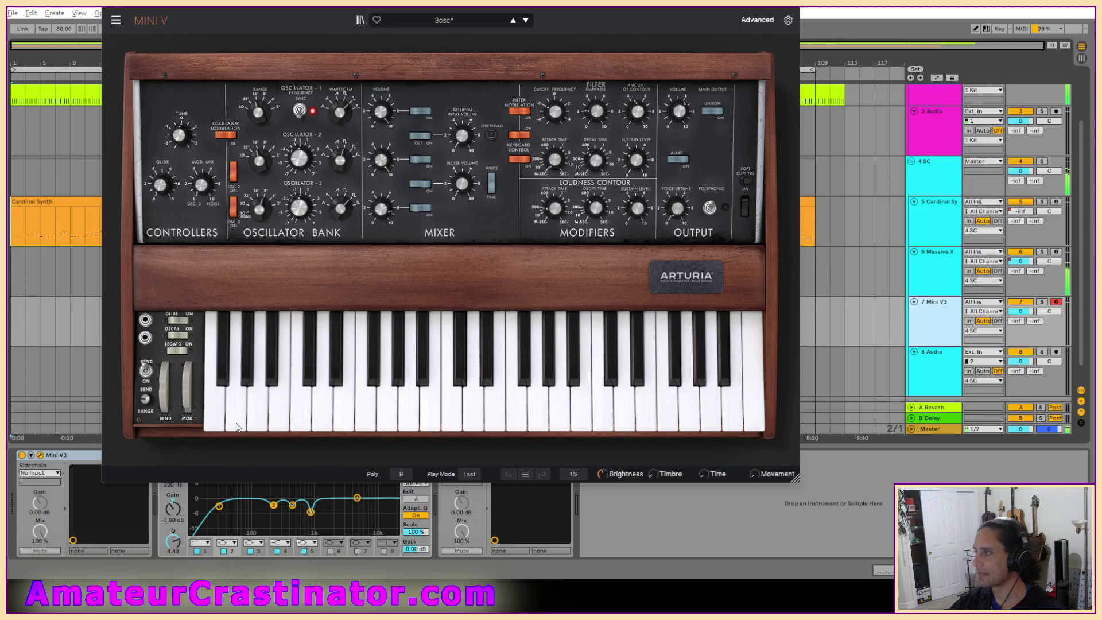
Audition the 3osc patch by playing notes across the Mini V keyboard over the running arrangement, and close the synth window.
{"action": "left_click", "coordinate": [344, 402]}
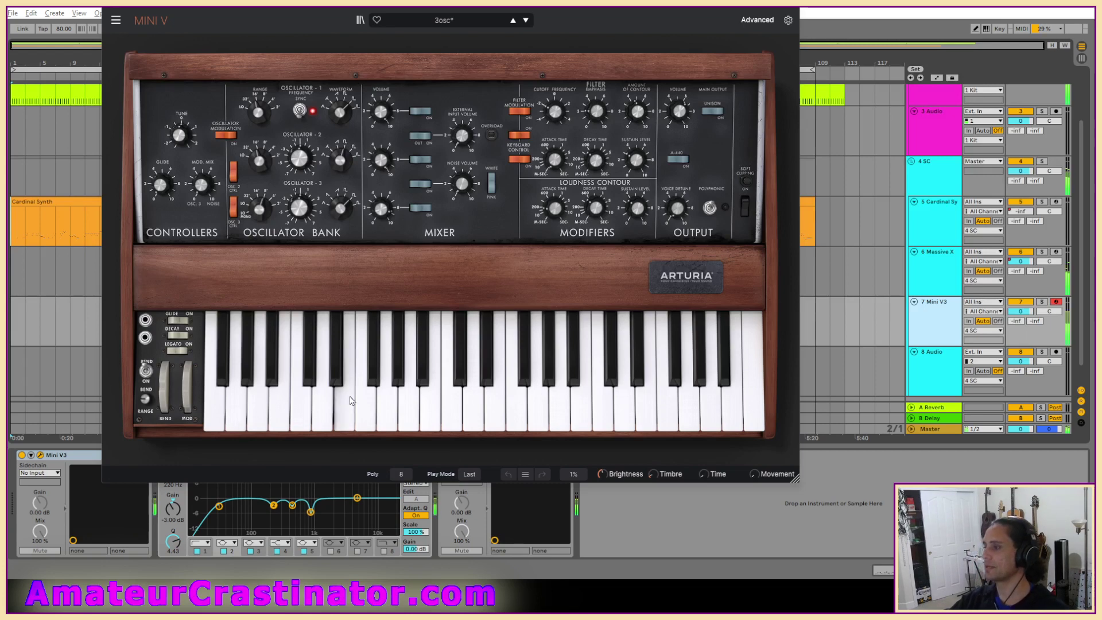
{"action": "left_click", "coordinate": [542, 420]}
{"action": "left_click_drag", "start_coordinate": [391, 418], "coordinate": [257, 417]}
{"action": "left_click", "coordinate": [218, 416]}
{"action": "left_click", "coordinate": [259, 416]}
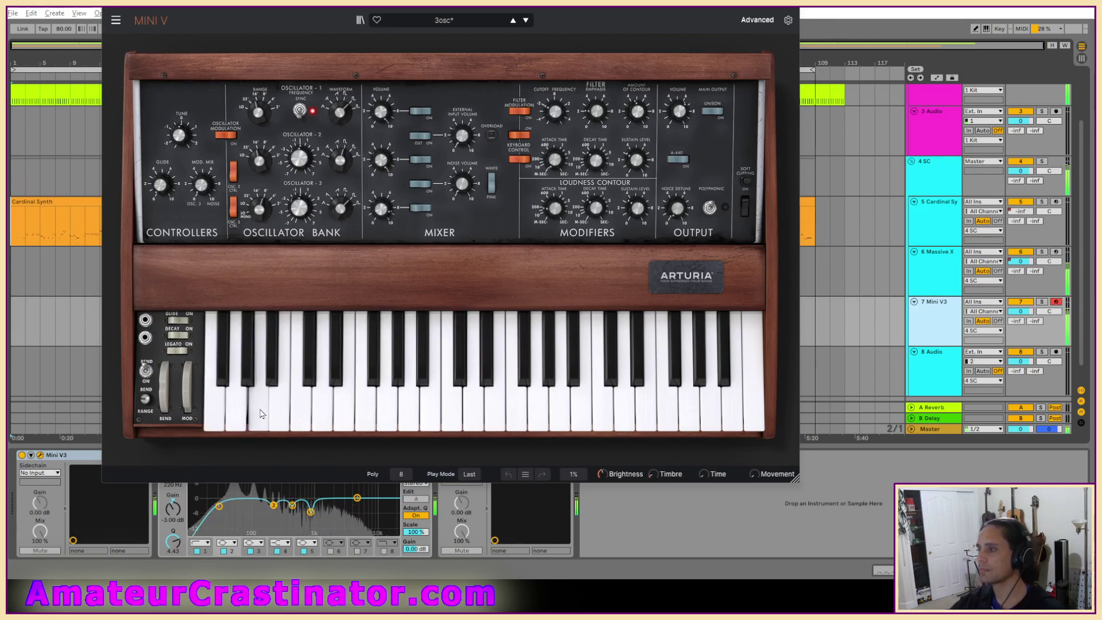
{"action": "left_click", "coordinate": [240, 414]}
{"action": "left_click", "coordinate": [244, 415]}
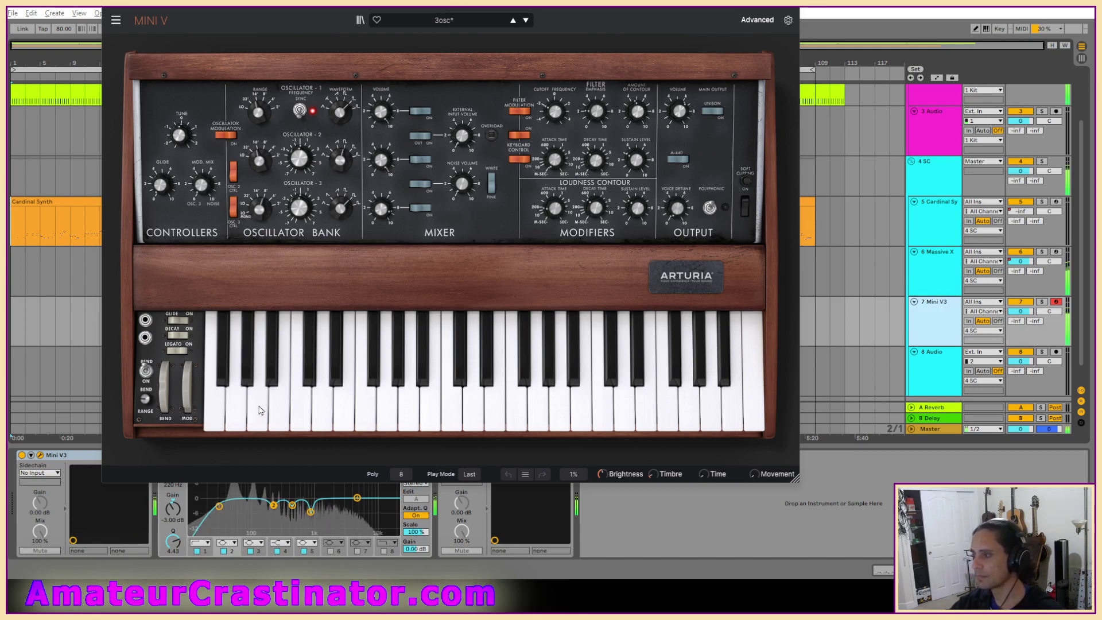
{"action": "left_click", "coordinate": [260, 411]}
{"action": "left_click", "coordinate": [237, 414]}
{"action": "left_click", "coordinate": [216, 418]}
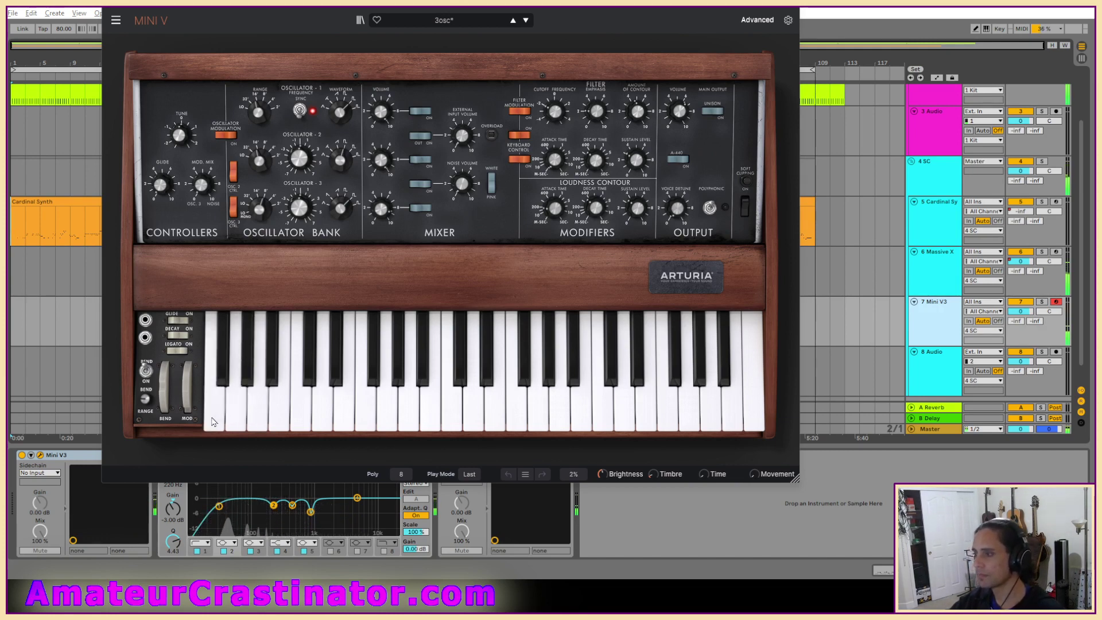
{"action": "left_click", "coordinate": [260, 417]}
{"action": "left_click", "coordinate": [238, 414]}
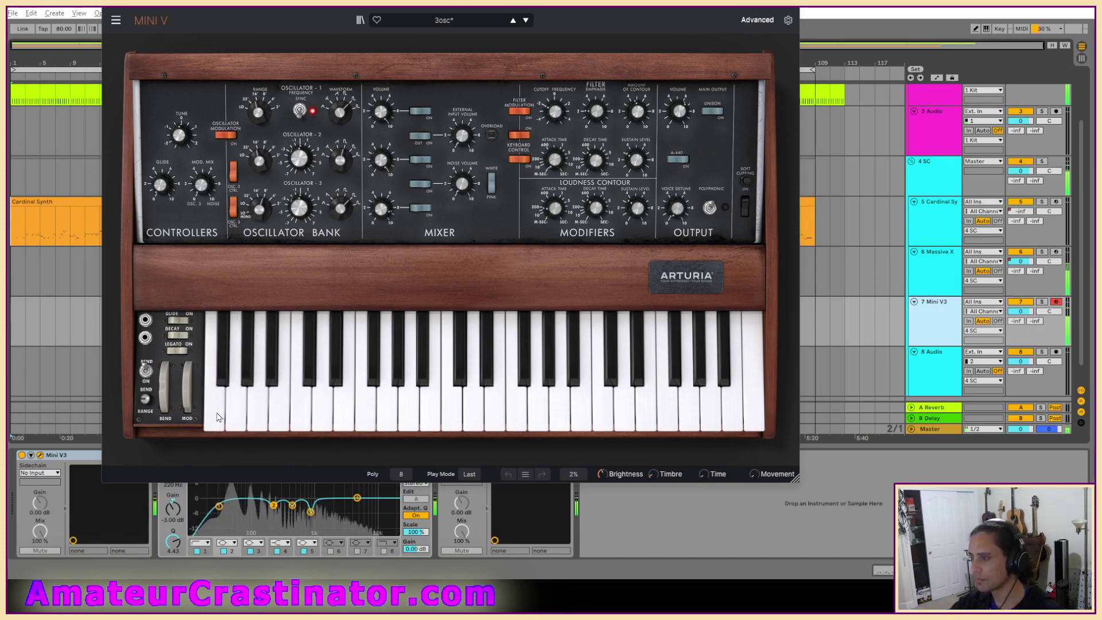
{"action": "left_click", "coordinate": [218, 418]}
{"action": "left_click", "coordinate": [220, 421]}
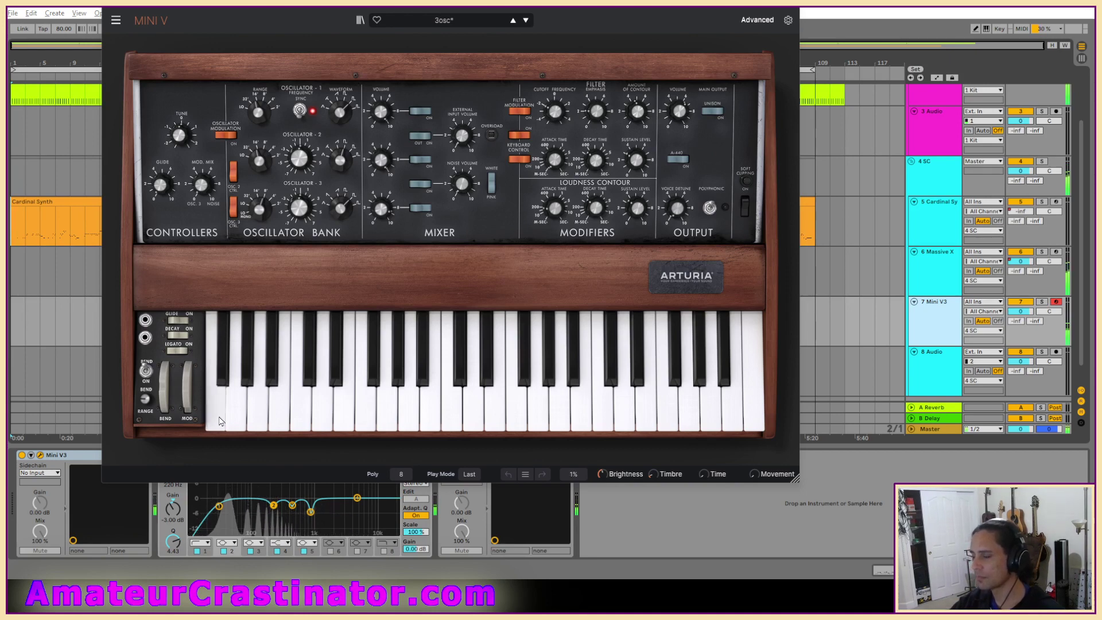
{"action": "left_click", "coordinate": [355, 415]}
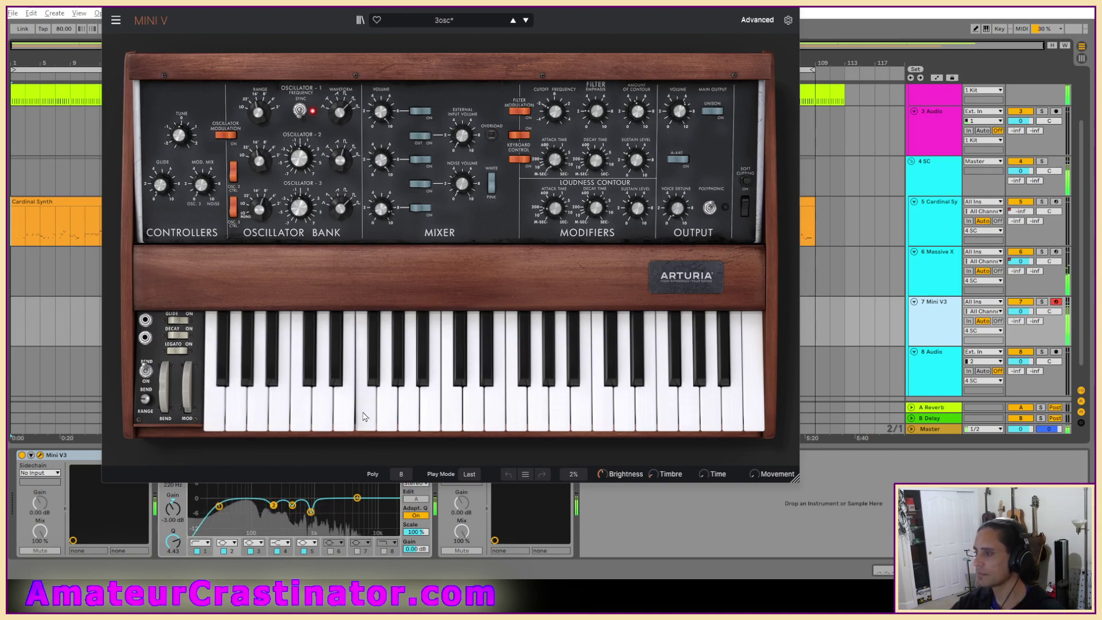
{"action": "left_click", "coordinate": [462, 415]}
{"action": "left_click", "coordinate": [345, 414]}
{"action": "left_click", "coordinate": [411, 417]}
{"action": "left_click", "coordinate": [302, 415]}
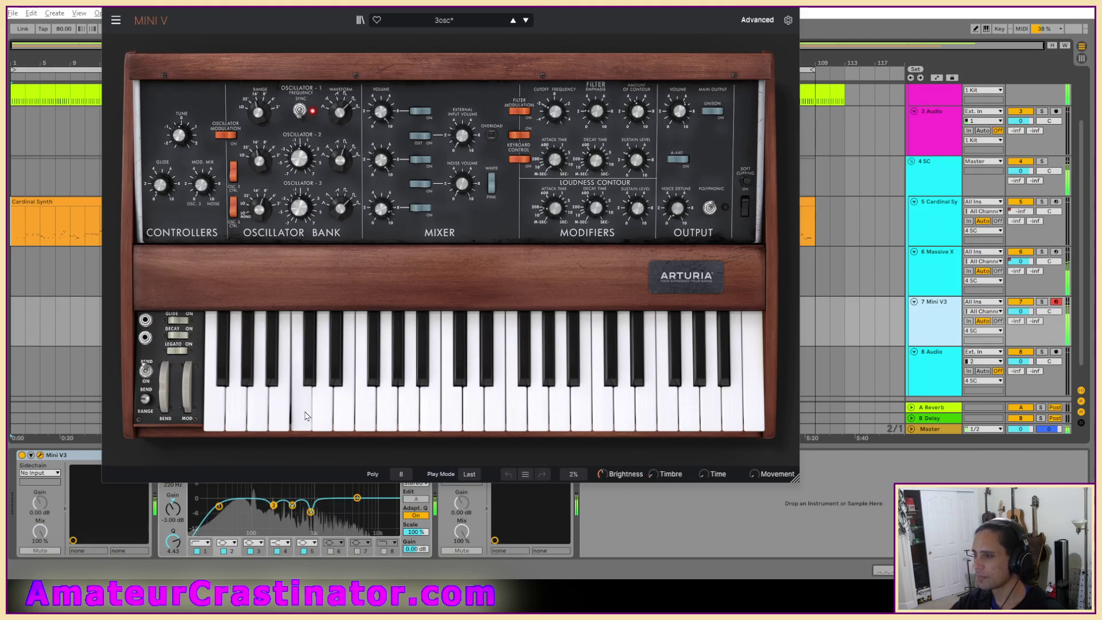
{"action": "left_click", "coordinate": [268, 416]}
{"action": "left_click", "coordinate": [271, 416]}
{"action": "left_click", "coordinate": [280, 416]}
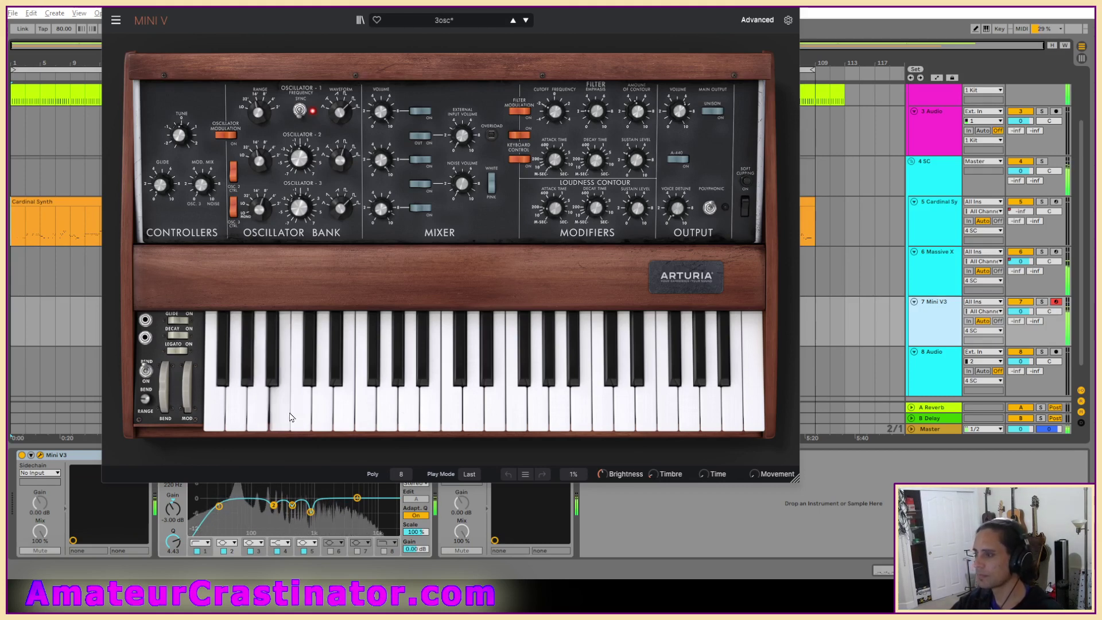
{"action": "left_click", "coordinate": [301, 416]}
{"action": "left_click", "coordinate": [324, 417]}
{"action": "left_click", "coordinate": [452, 415]}
{"action": "left_click", "coordinate": [538, 414]}
{"action": "left_click", "coordinate": [692, 413]}
{"action": "left_click", "coordinate": [366, 415]}
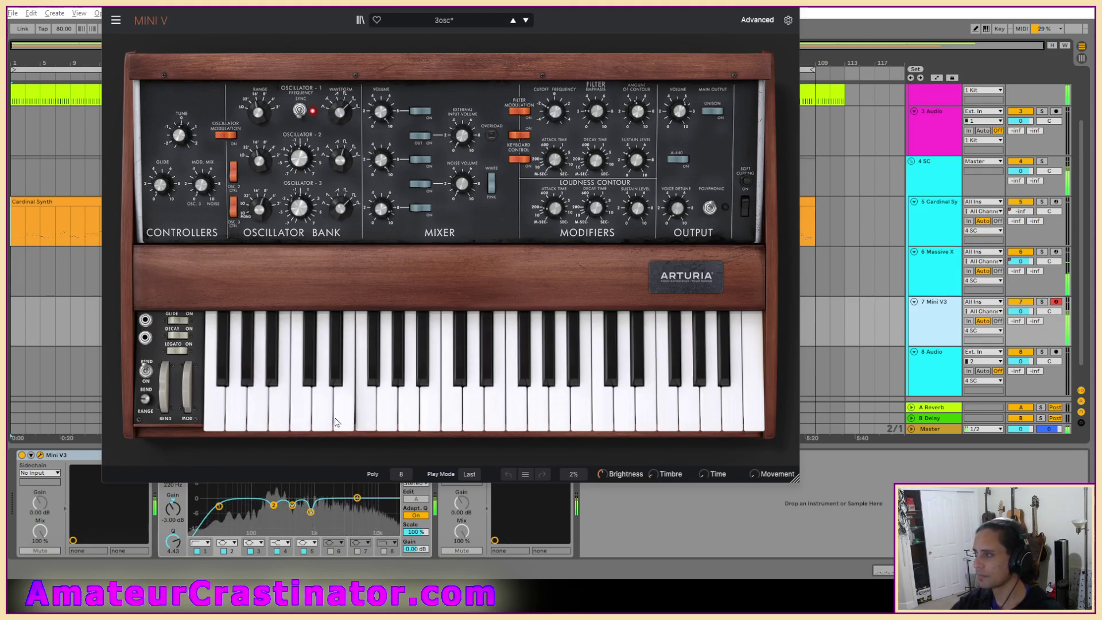
{"action": "left_click", "coordinate": [258, 414]}
{"action": "left_click", "coordinate": [215, 415]}
{"action": "left_click", "coordinate": [434, 415]}
{"action": "left_click", "coordinate": [302, 415]}
{"action": "left_click", "coordinate": [251, 424]}
{"action": "left_click", "coordinate": [235, 421]}
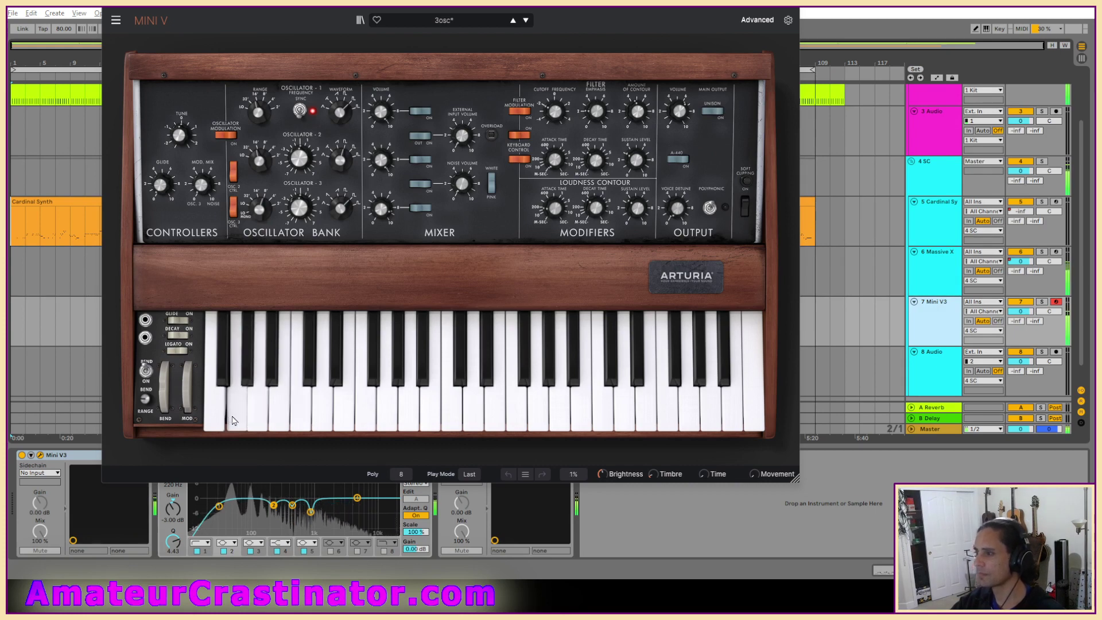
{"action": "left_click", "coordinate": [209, 417]}
{"action": "left_click", "coordinate": [209, 416]}
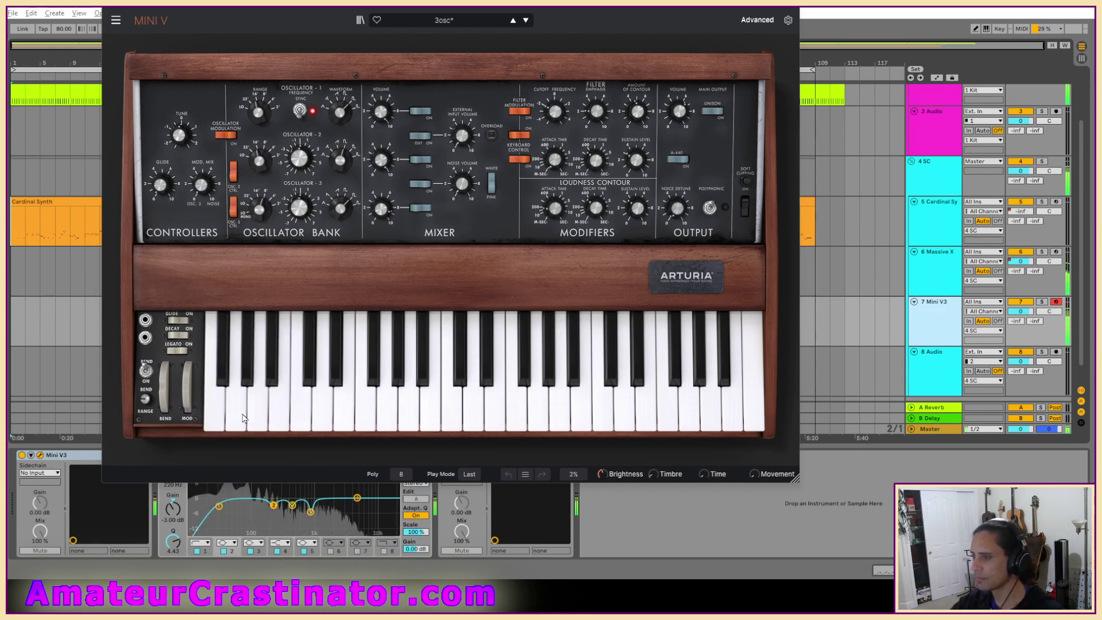
{"action": "left_click", "coordinate": [231, 419]}
{"action": "left_click", "coordinate": [213, 417]}
{"action": "left_click", "coordinate": [232, 418]}
{"action": "left_click", "coordinate": [256, 417]}
{"action": "left_click", "coordinate": [245, 416]}
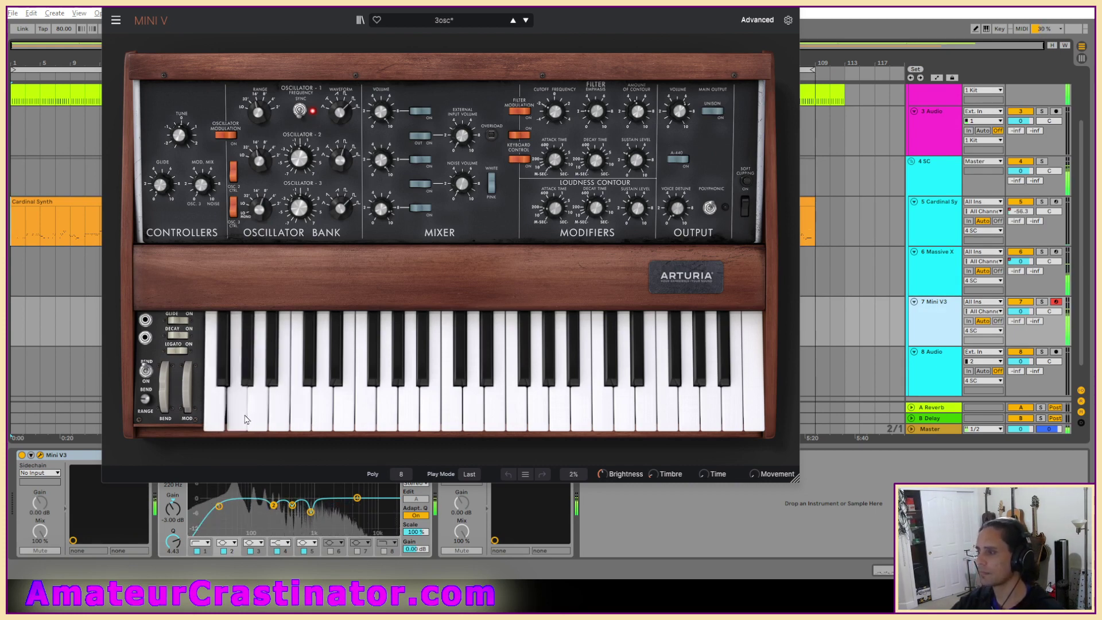
{"action": "left_click", "coordinate": [258, 418]}
{"action": "left_click", "coordinate": [236, 419]}
{"action": "left_click", "coordinate": [258, 419]}
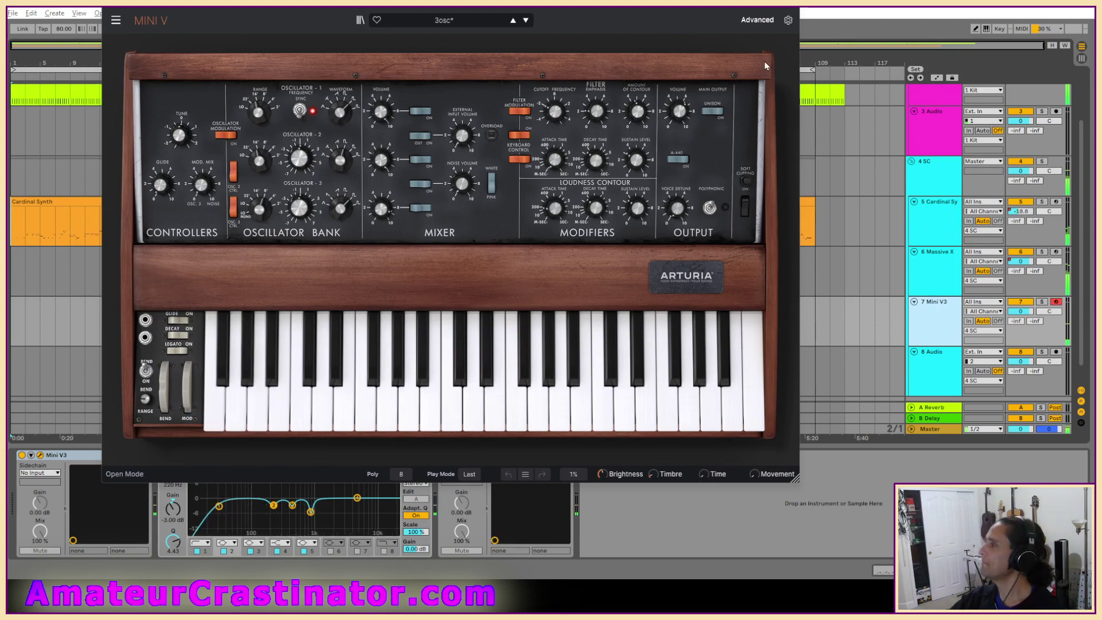
{"action": "left_click", "coordinate": [787, 4]}
Examine the notes of the second Cardinal Synth clip and the device chain of its track.
{"action": "scroll", "coordinate": [926, 292], "scroll_direction": "down", "scroll_amount": 1}
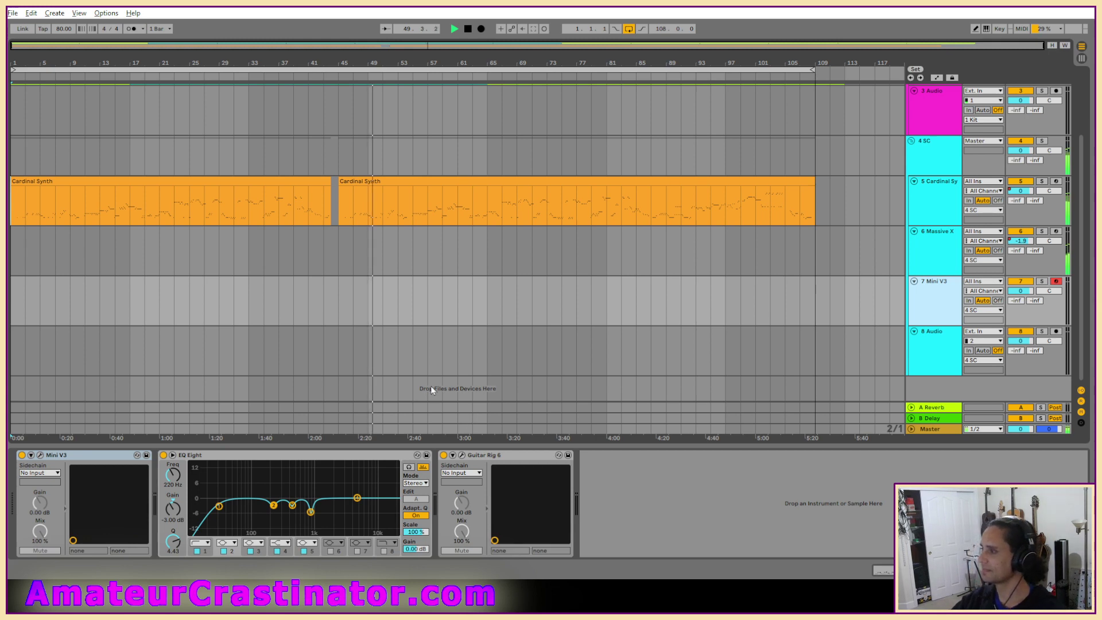
{"action": "double_click", "coordinate": [383, 178]}
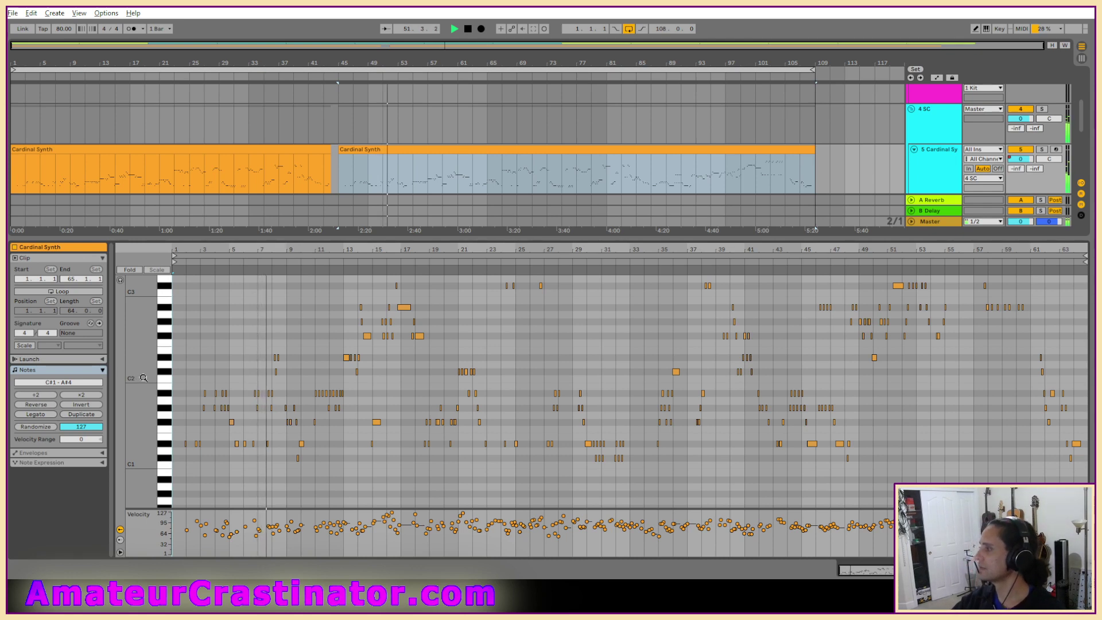
{"action": "key", "text": "shift+Tab"}
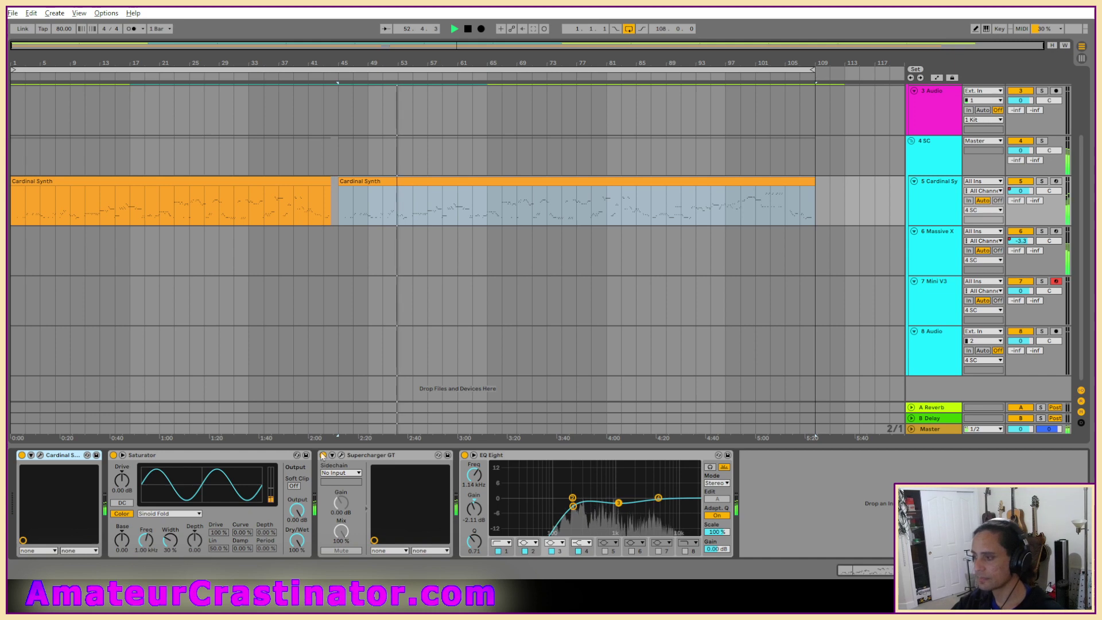
Insert Melodic Steps before Mini V3 on its track and draw an eight-step Chance pattern with steps 1 and 4 to 7 raised.
{"action": "left_click", "coordinate": [868, 313]}
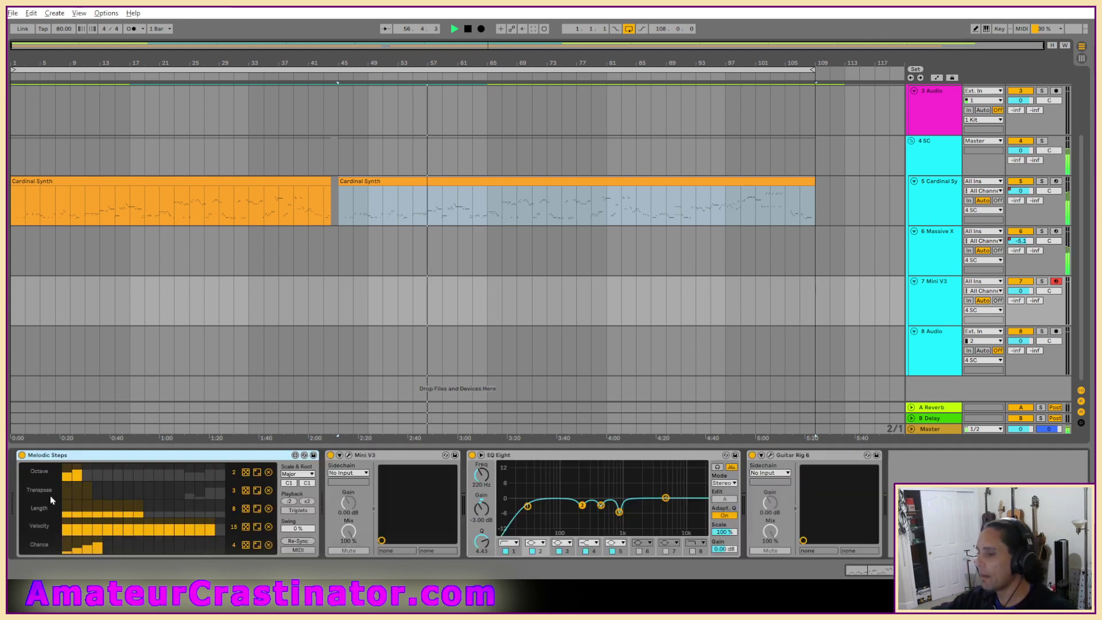
{"action": "left_click_drag", "start_coordinate": [67, 552], "coordinate": [95, 561]}
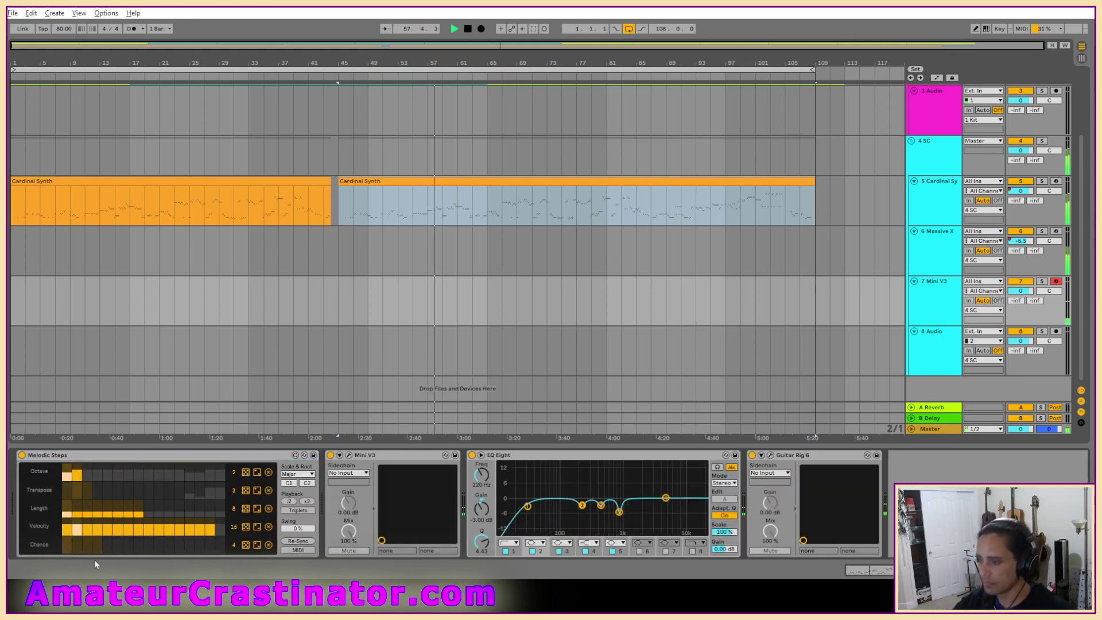
{"action": "left_click", "coordinate": [67, 539]}
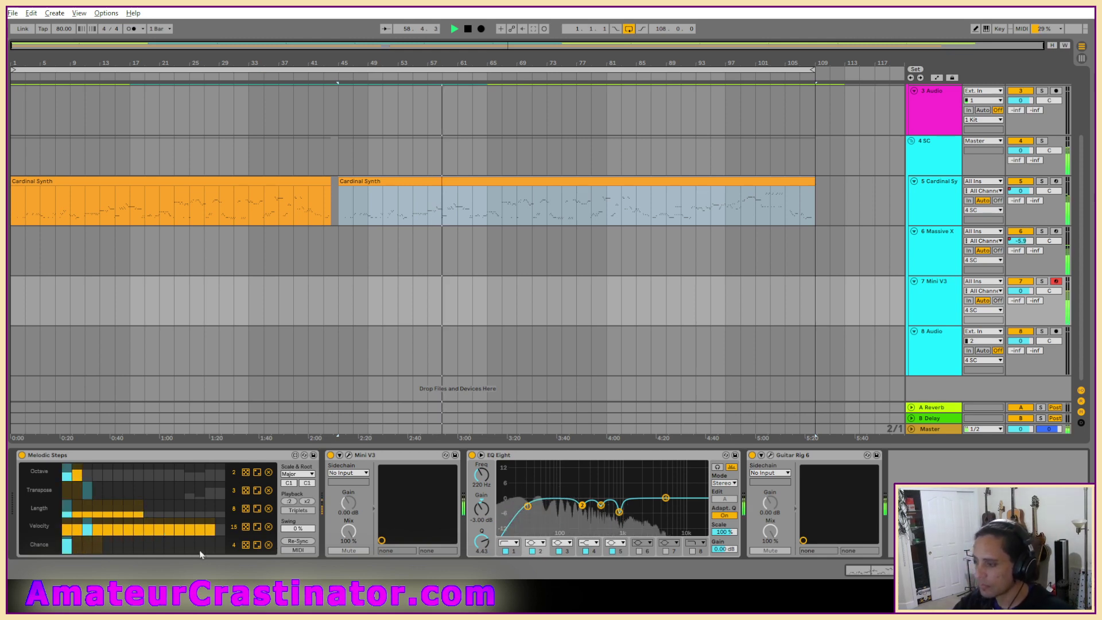
{"action": "left_click", "coordinate": [99, 542]}
{"action": "left_click", "coordinate": [129, 542]}
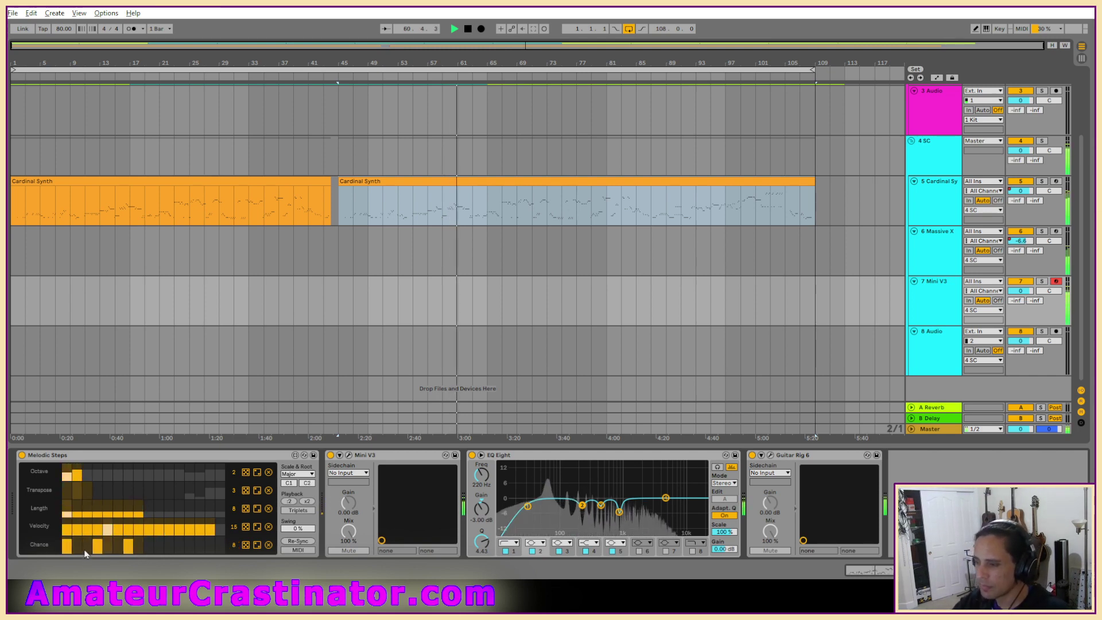
{"action": "left_click", "coordinate": [120, 546]}
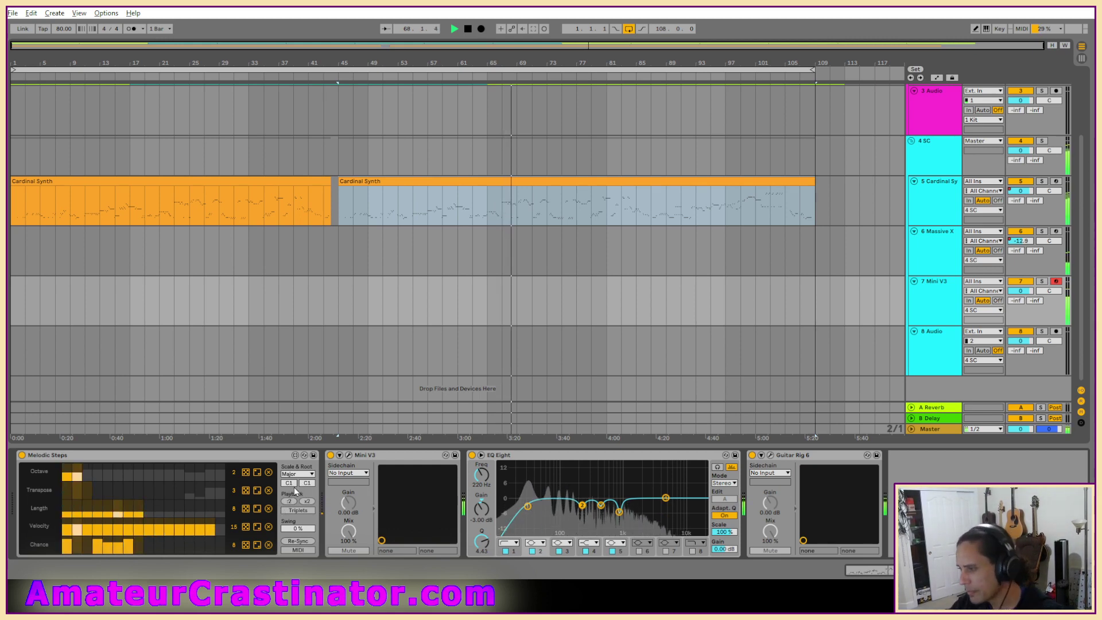
Set the Melodic Steps root note to F#1 with the Major scale.
{"action": "left_click_drag", "start_coordinate": [292, 484], "coordinate": [292, 472]}
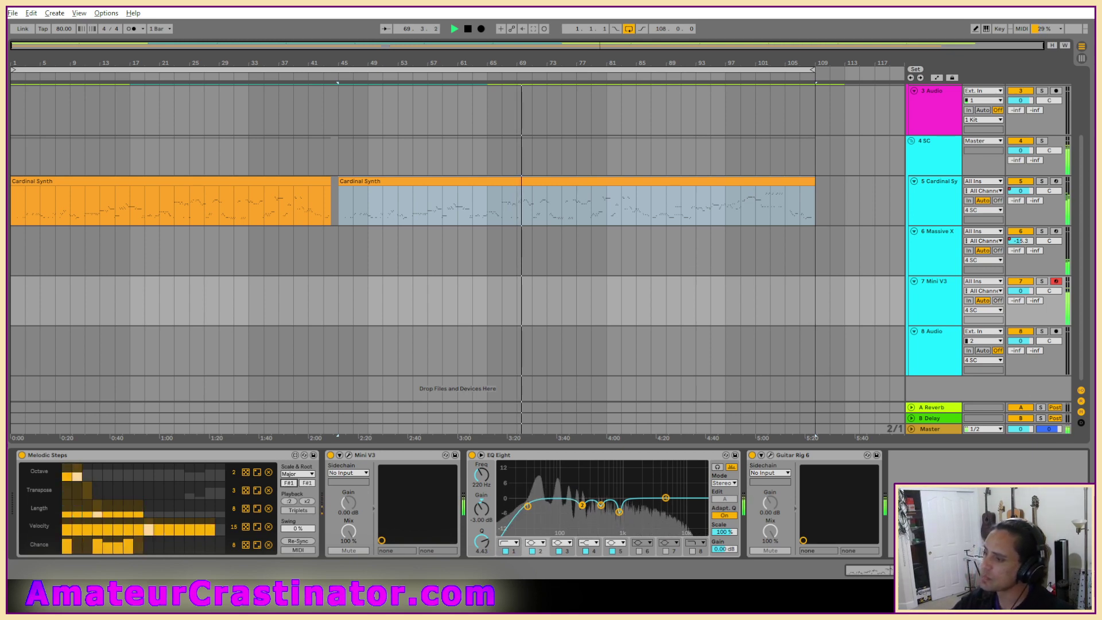
{"action": "left_click", "coordinate": [298, 474]}
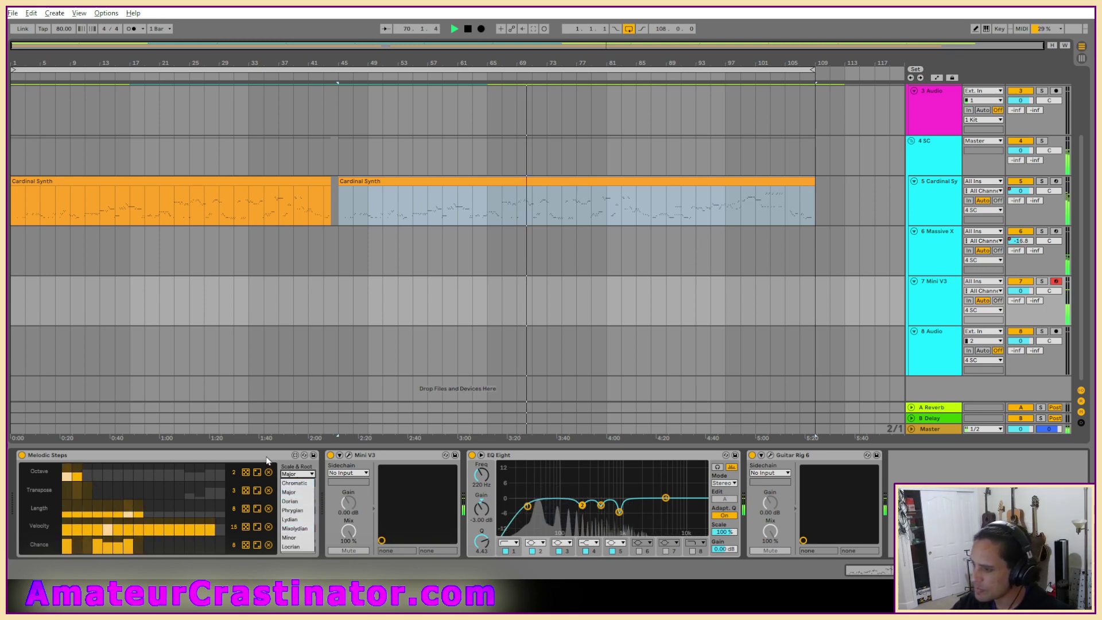
{"action": "left_click", "coordinate": [290, 493]}
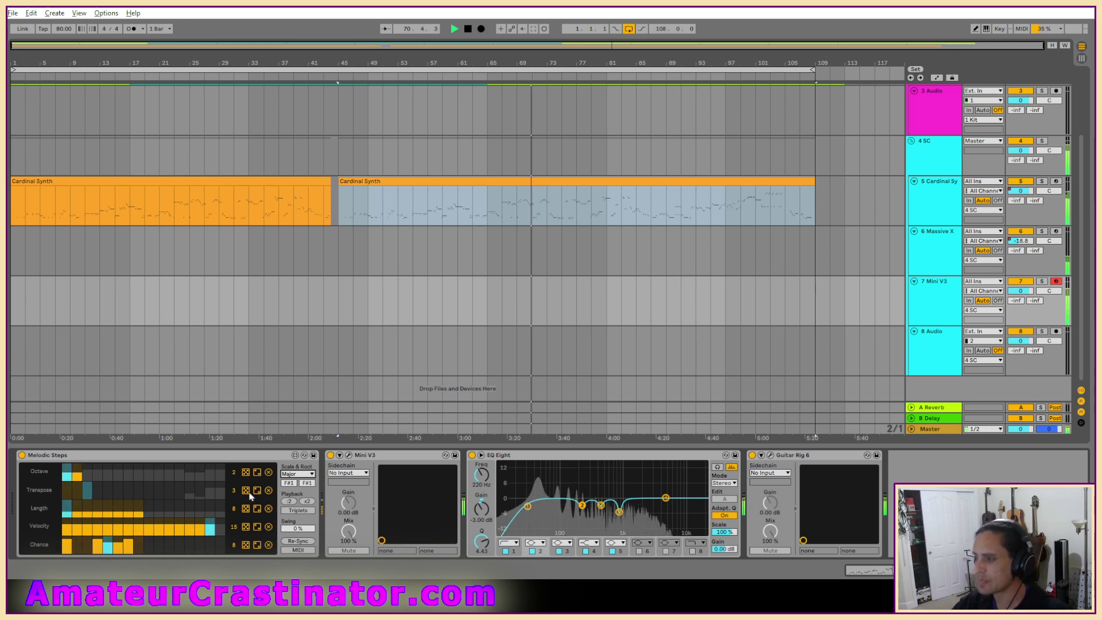
Extend the Transpose pattern to seven steps with a high seventh step and the Octave pattern to five steps, drawing varied values in both.
{"action": "left_click_drag", "start_coordinate": [232, 487], "coordinate": [232, 477]}
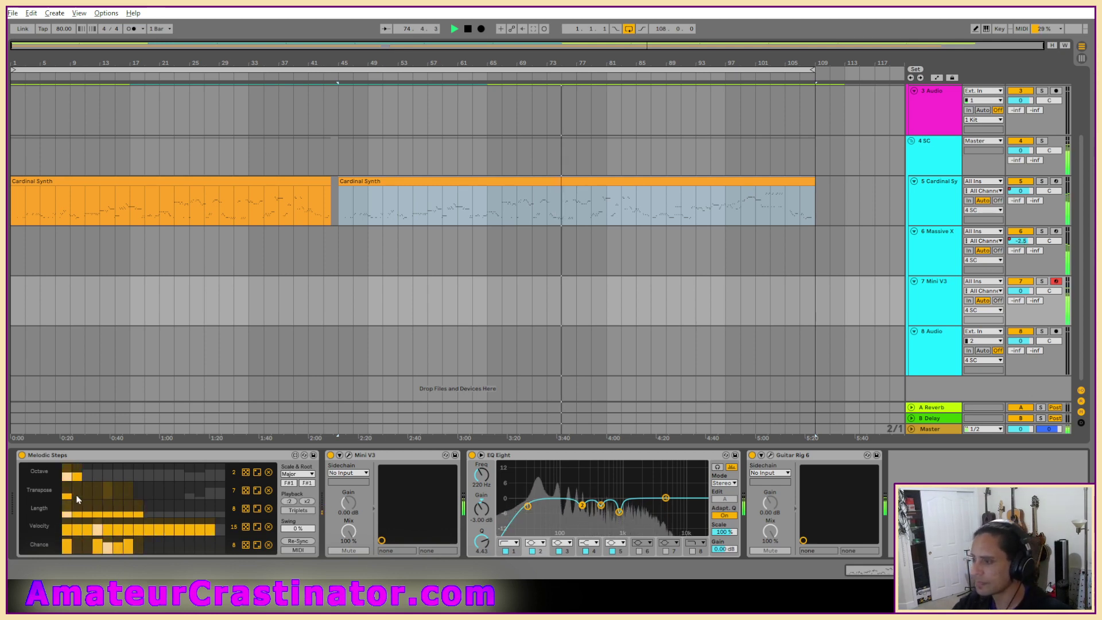
{"action": "left_click_drag", "start_coordinate": [69, 503], "coordinate": [130, 503]}
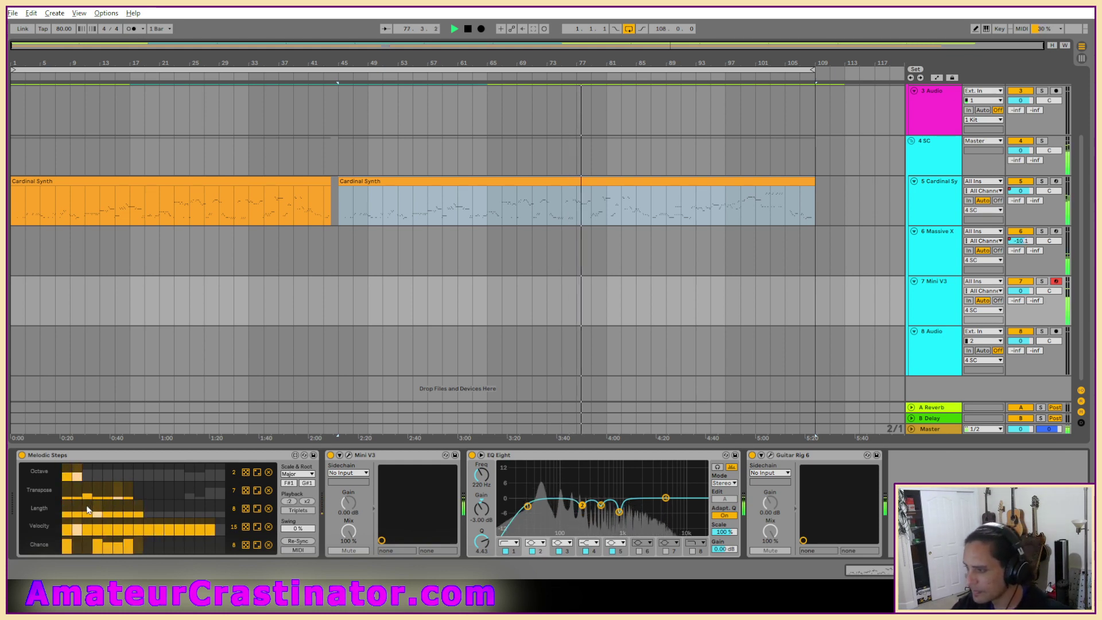
{"action": "left_click", "coordinate": [128, 493]}
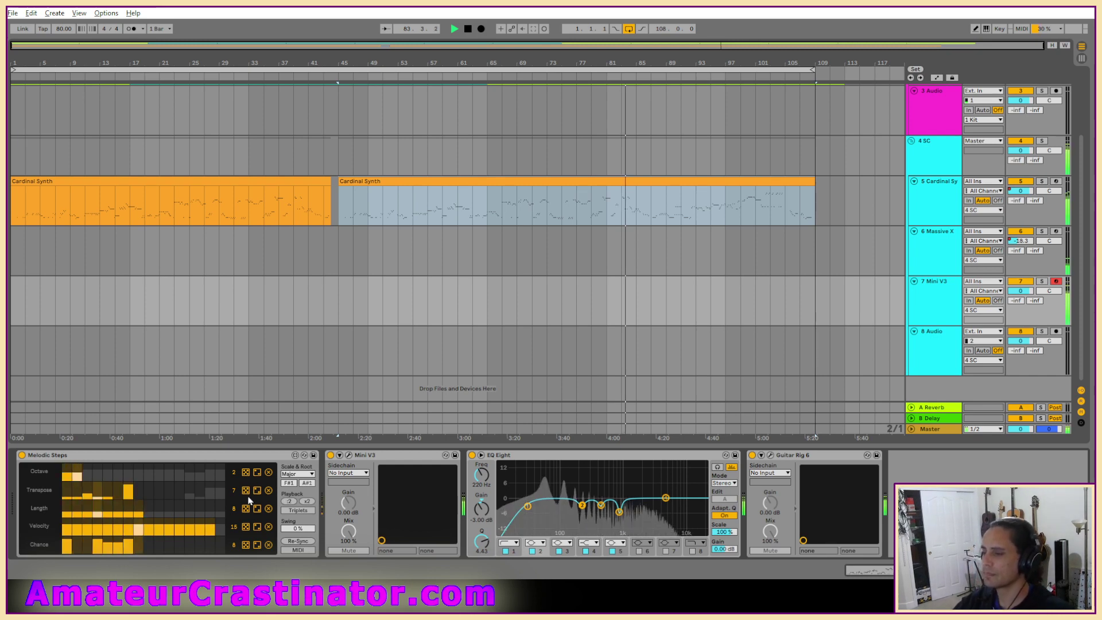
{"action": "left_click_drag", "start_coordinate": [233, 473], "coordinate": [232, 466]}
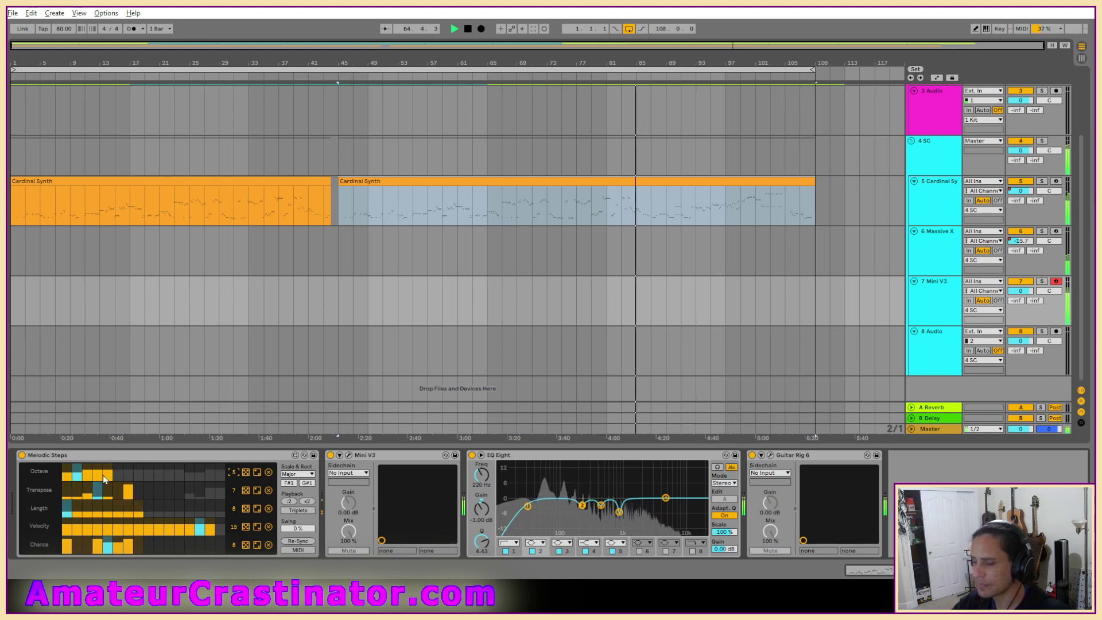
{"action": "left_click_drag", "start_coordinate": [100, 474], "coordinate": [108, 477]}
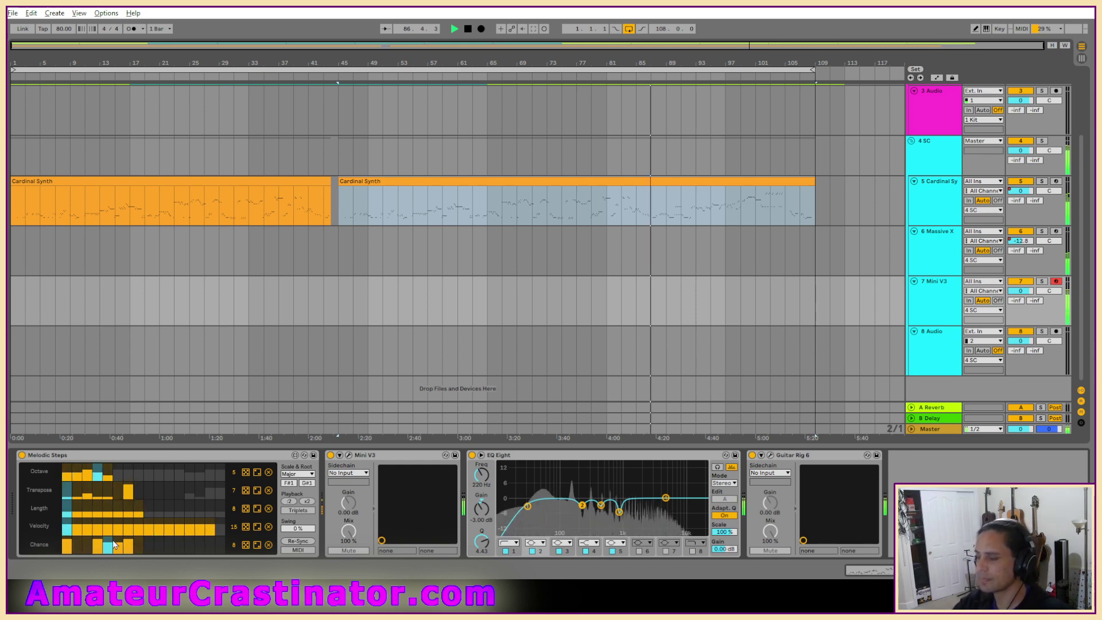
Audition the Mini V3 track in solo, then set the loudness decay time in its synth to 304 ms.
{"action": "key", "text": "s"}
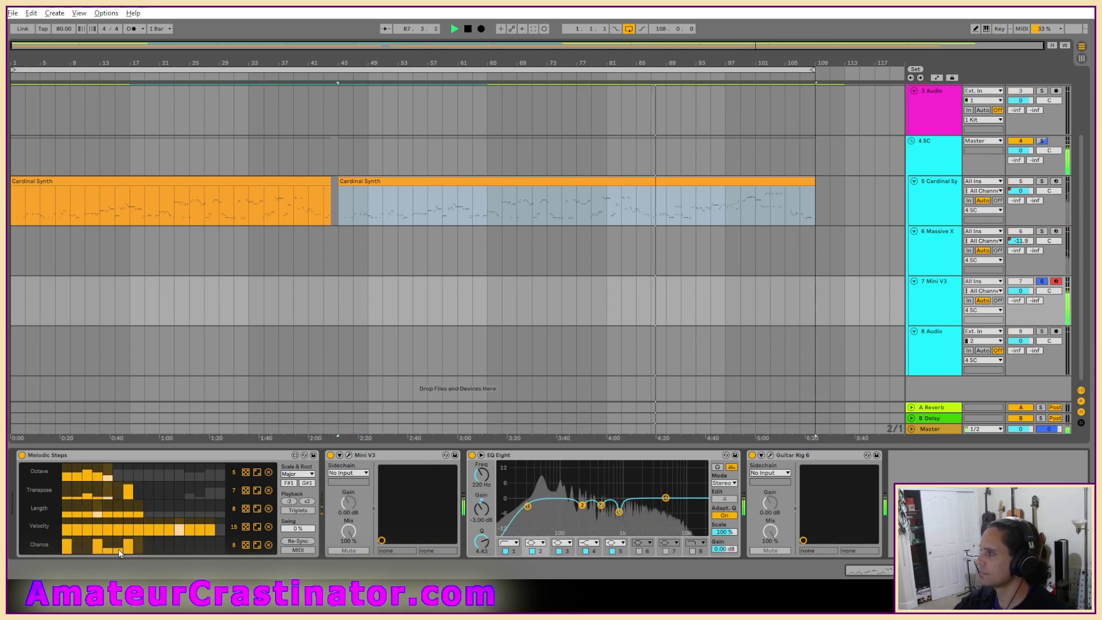
{"action": "key", "text": "s"}
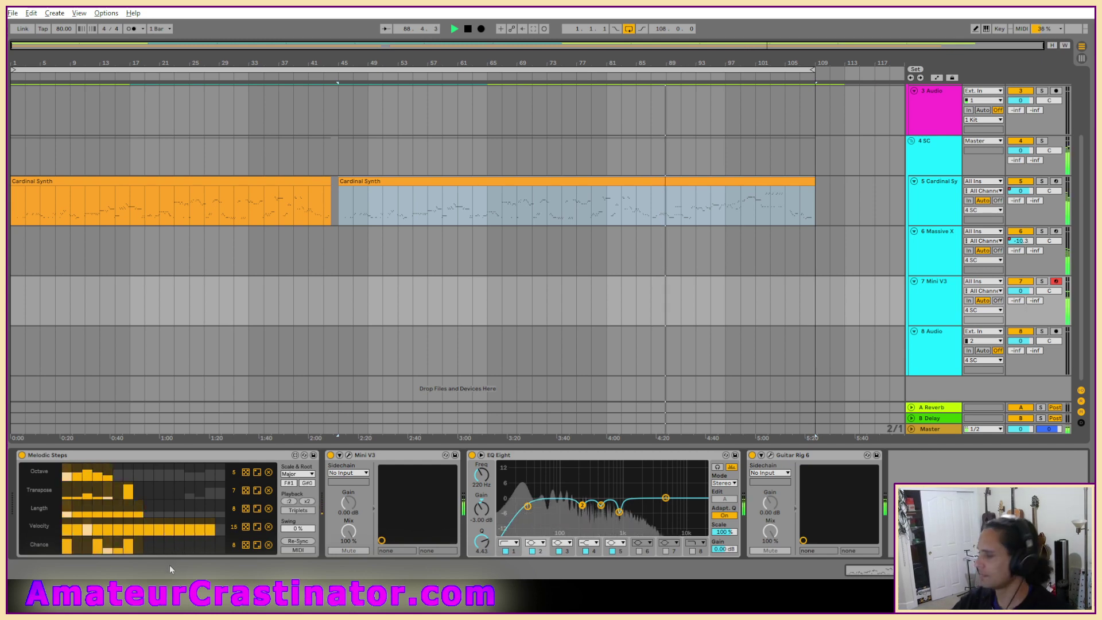
{"action": "left_click", "coordinate": [348, 456]}
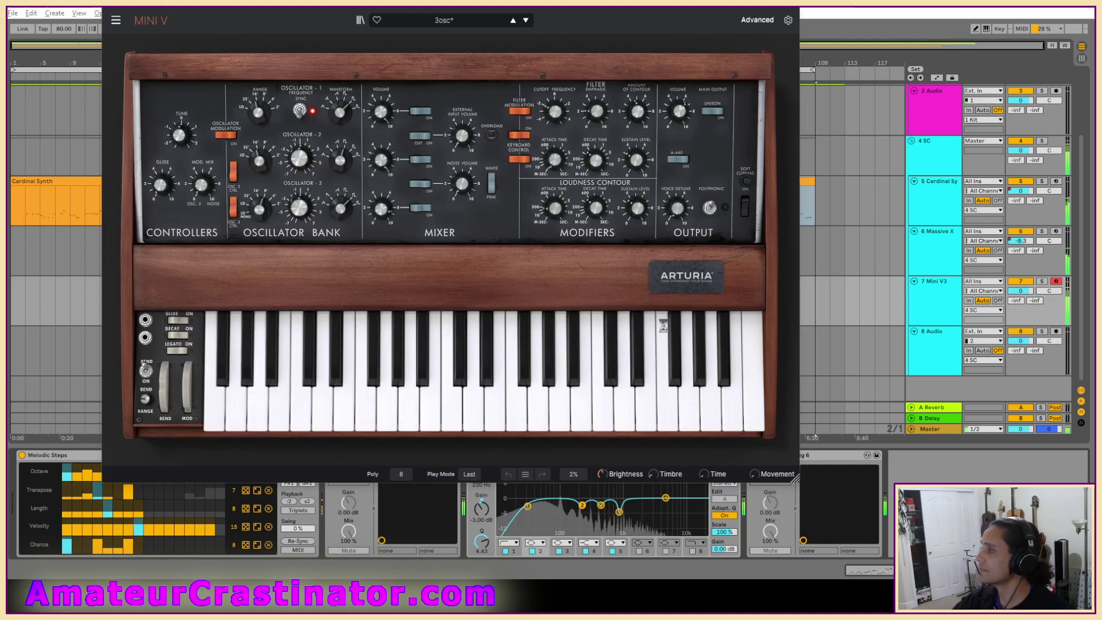
{"action": "mouse_move", "coordinate": [594, 208]}
{"action": "left_mouse_down"}
{"action": "mouse_move", "coordinate": [594, 197]}
{"action": "mouse_move", "coordinate": [599, 212]}
{"action": "left_mouse_up"}
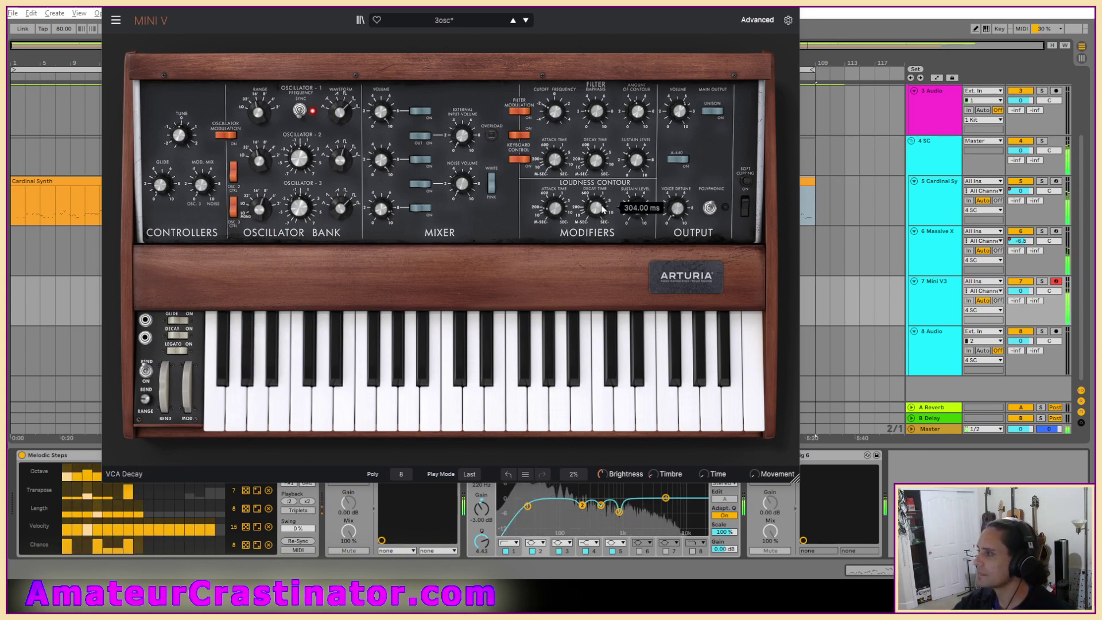
{"action": "left_click", "coordinate": [790, 9]}
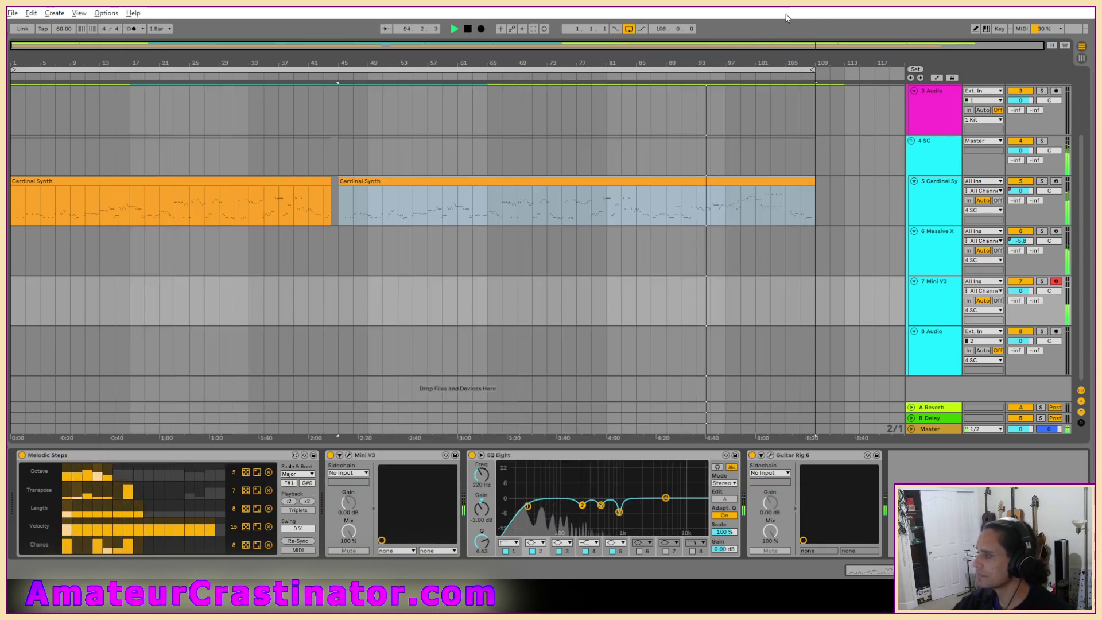
Set the band 1 frequency of EQ Eight on the Mini V3 track to 18.9 Hz and check the track's automation.
{"action": "left_click", "coordinate": [752, 455]}
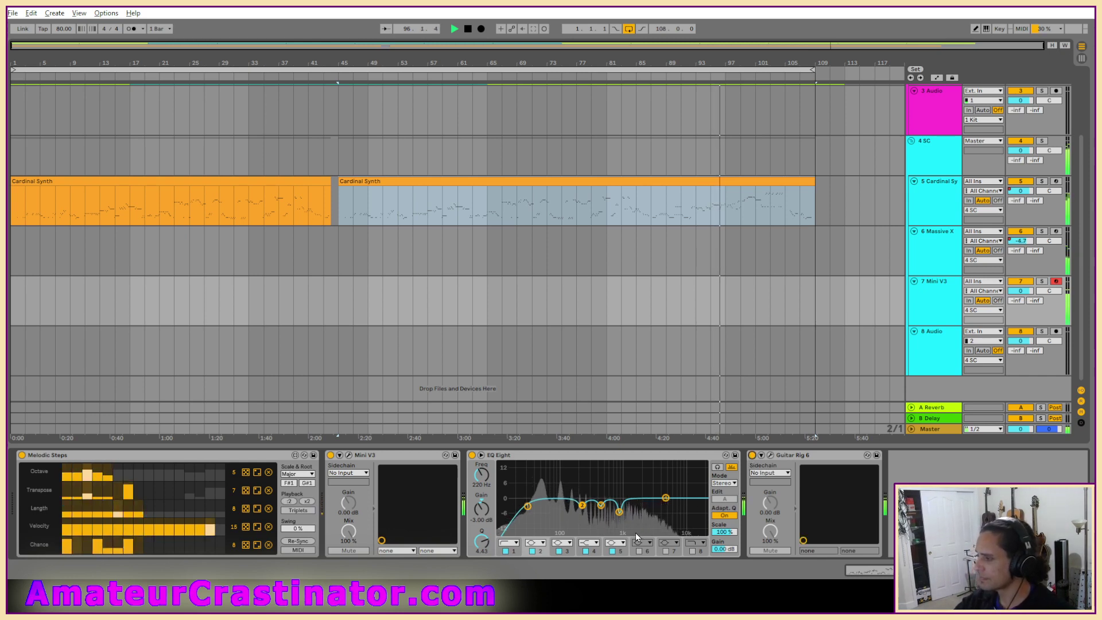
{"action": "left_click", "coordinate": [514, 552]}
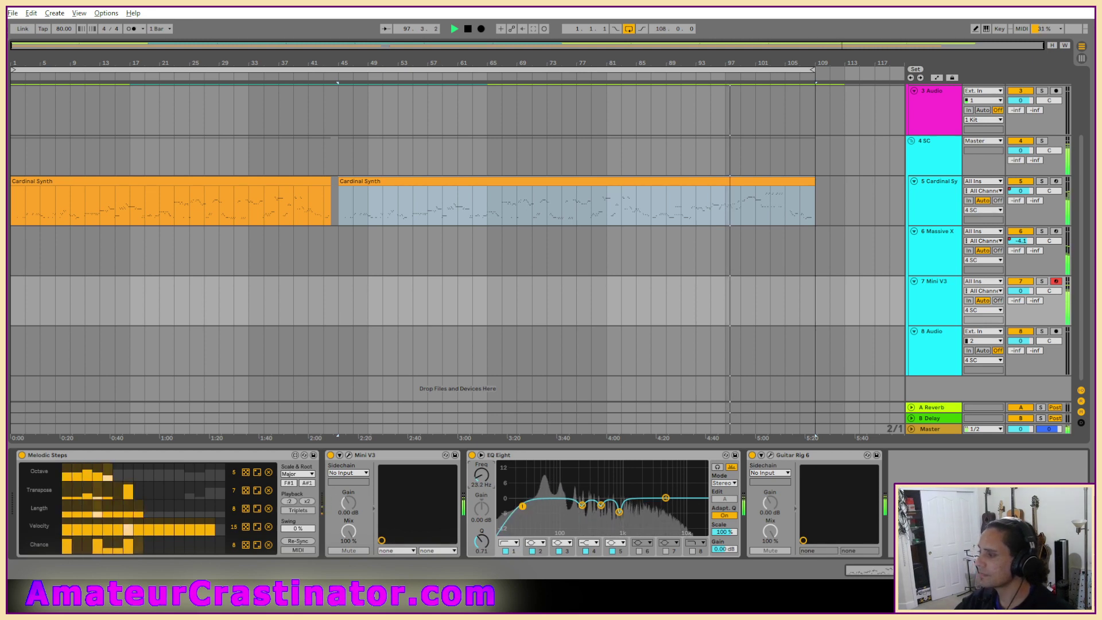
{"action": "left_click_drag", "start_coordinate": [477, 476], "coordinate": [484, 480]}
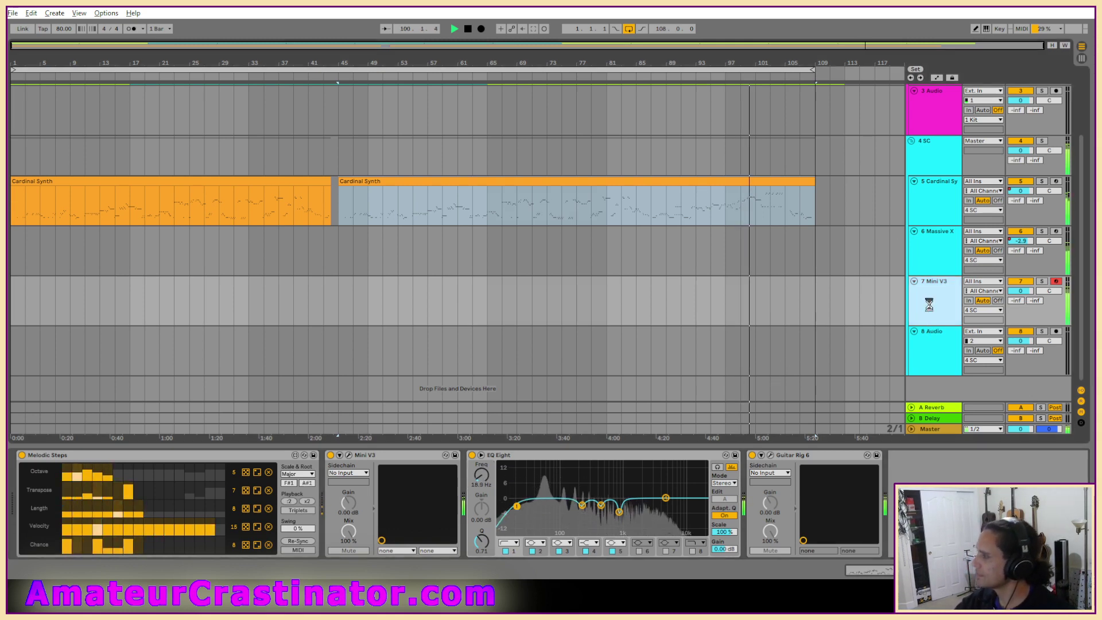
{"action": "key", "text": "a"}
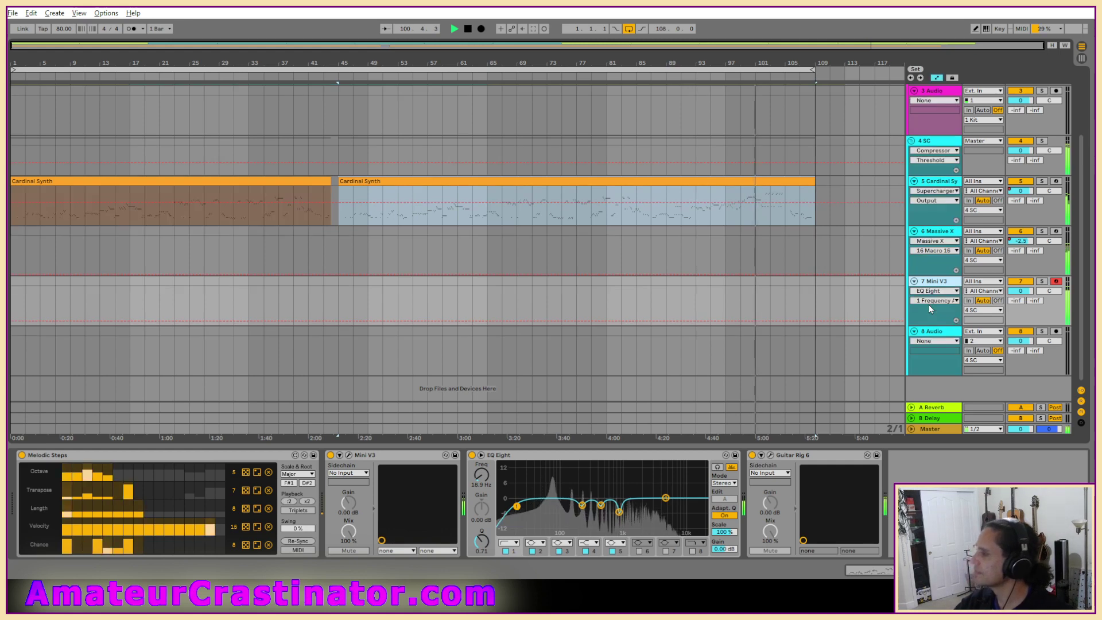
{"action": "key", "text": "a"}
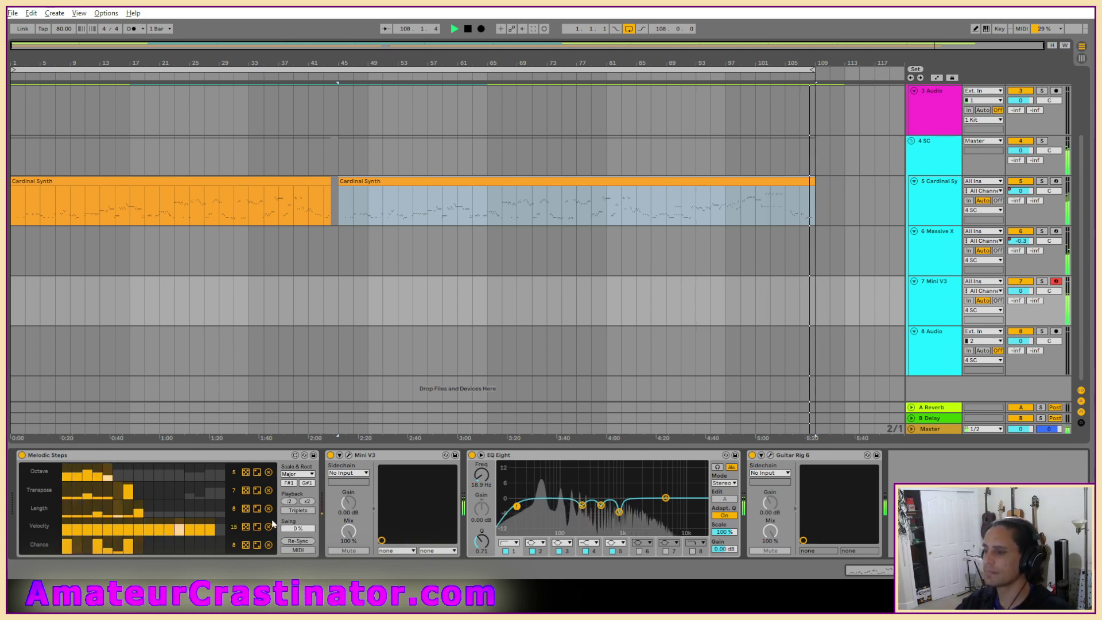
Extend the Length pattern of Melodic Steps to nine steps, vary its last steps and restart playback to hear it.
{"action": "left_click", "coordinate": [233, 509]}
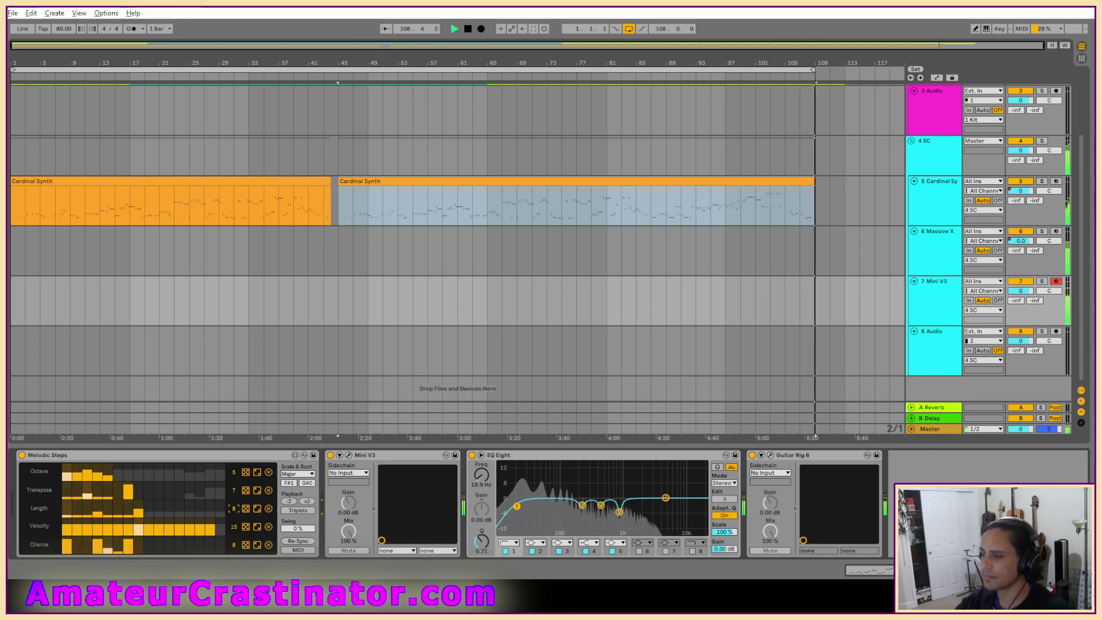
{"action": "left_click", "coordinate": [148, 517]}
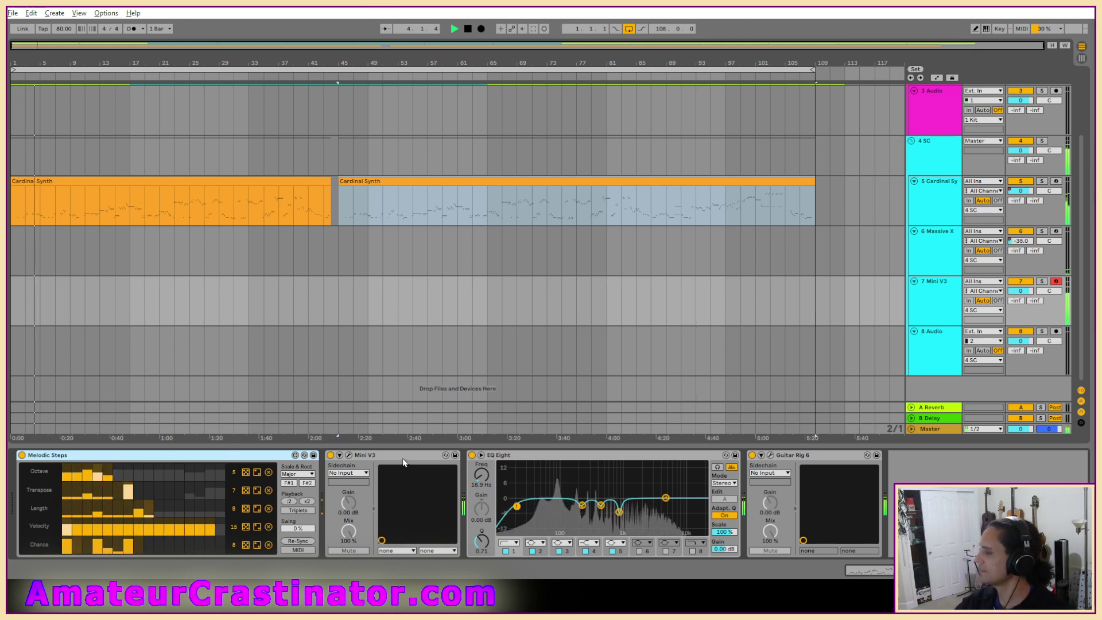
{"action": "key", "text": "space"}
{"action": "key", "text": "space"}
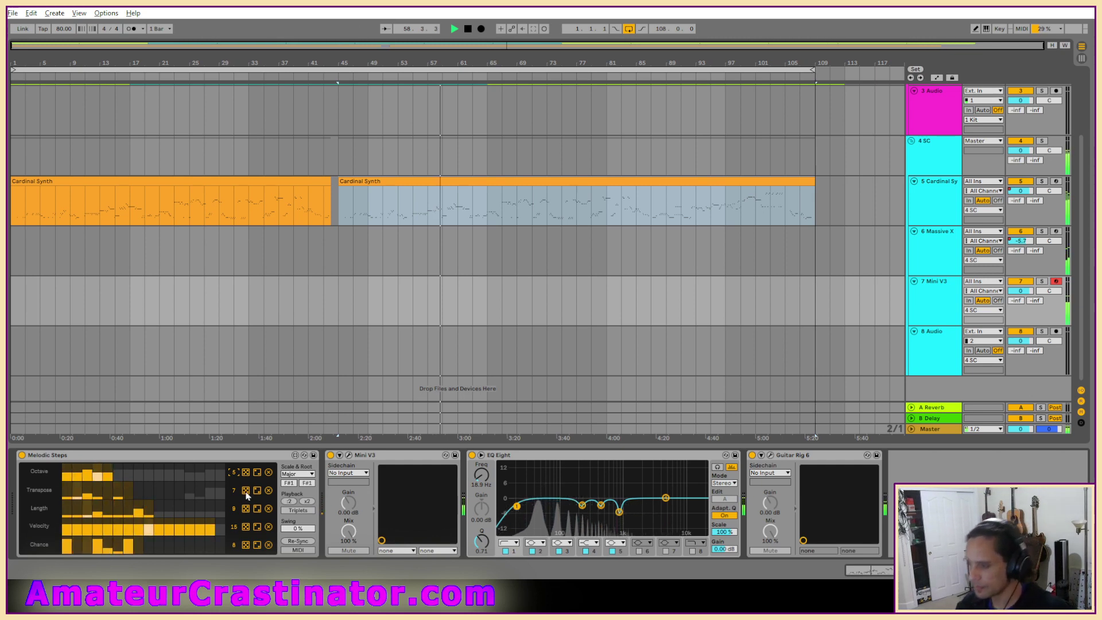
Extend the Octave pattern of Melodic Steps to 11 steps and adjust the value of its sixth step.
{"action": "type", "text": "7"}
{"action": "key", "text": "Return"}
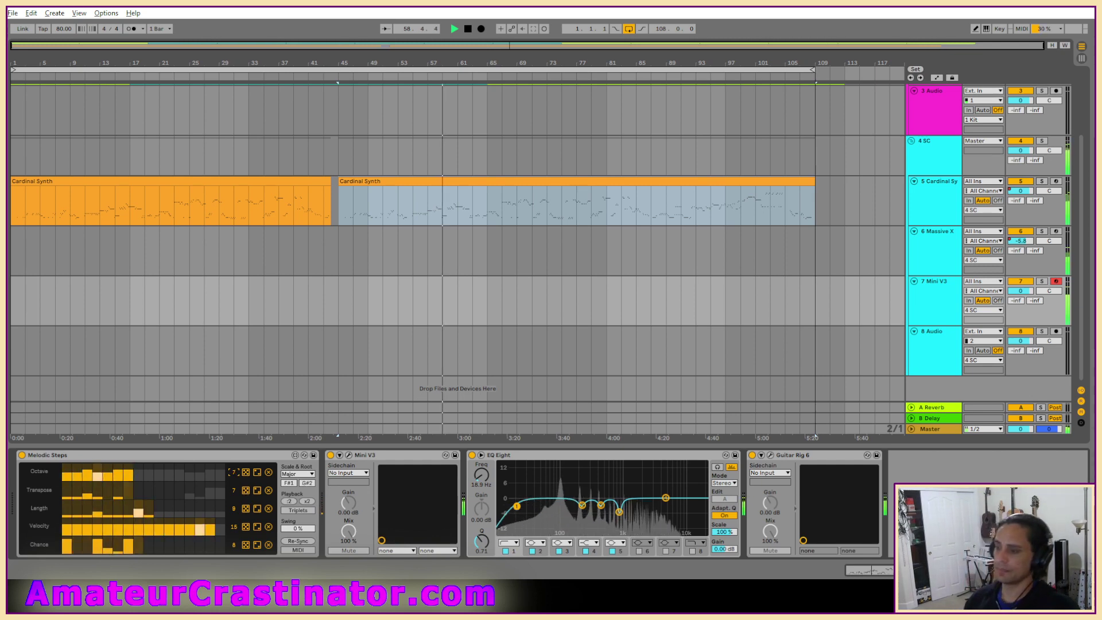
{"action": "left_click", "coordinate": [119, 477]}
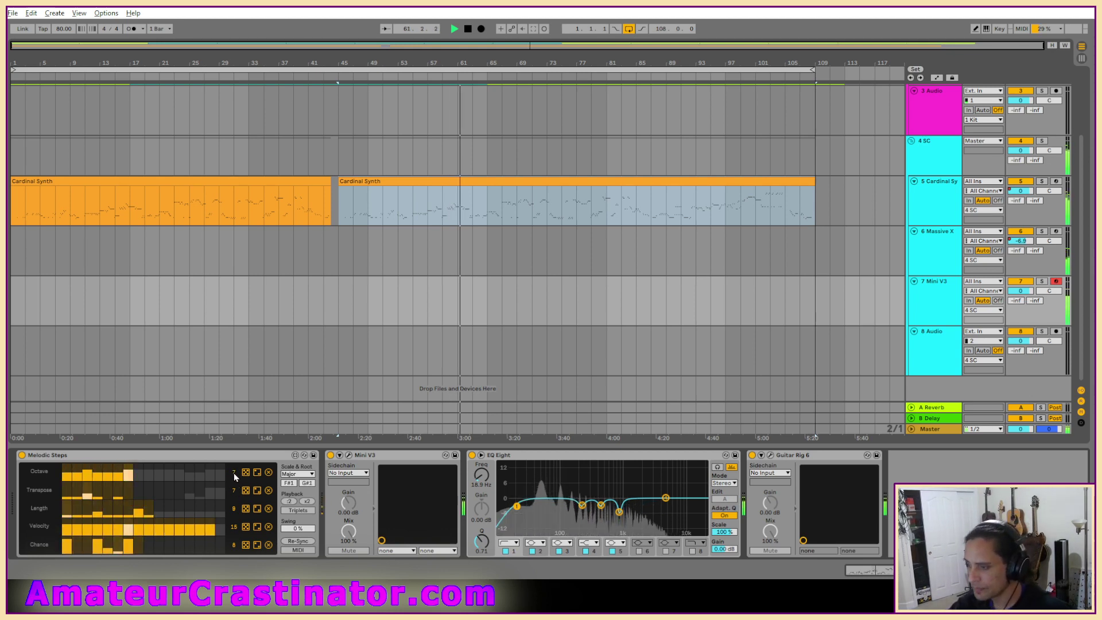
{"action": "left_click_drag", "start_coordinate": [233, 473], "coordinate": [233, 460]}
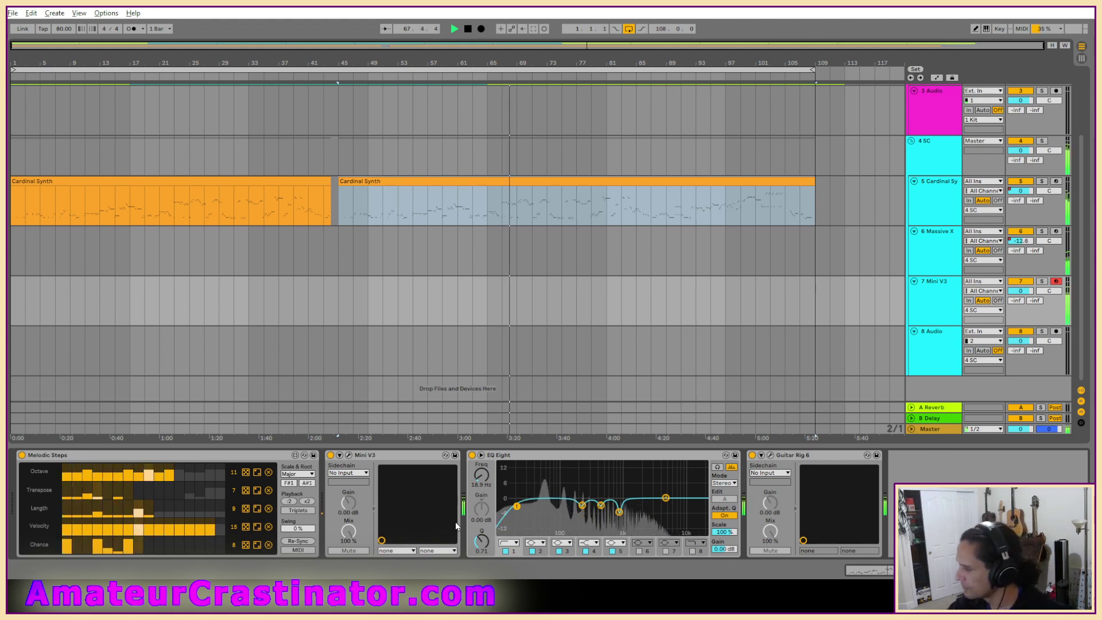
Stop playback, open the Live Set in the Mouth Project folder of Live Recordings and play it from the beginning.
{"action": "key", "text": "space"}
{"action": "left_click", "coordinate": [13, 13]}
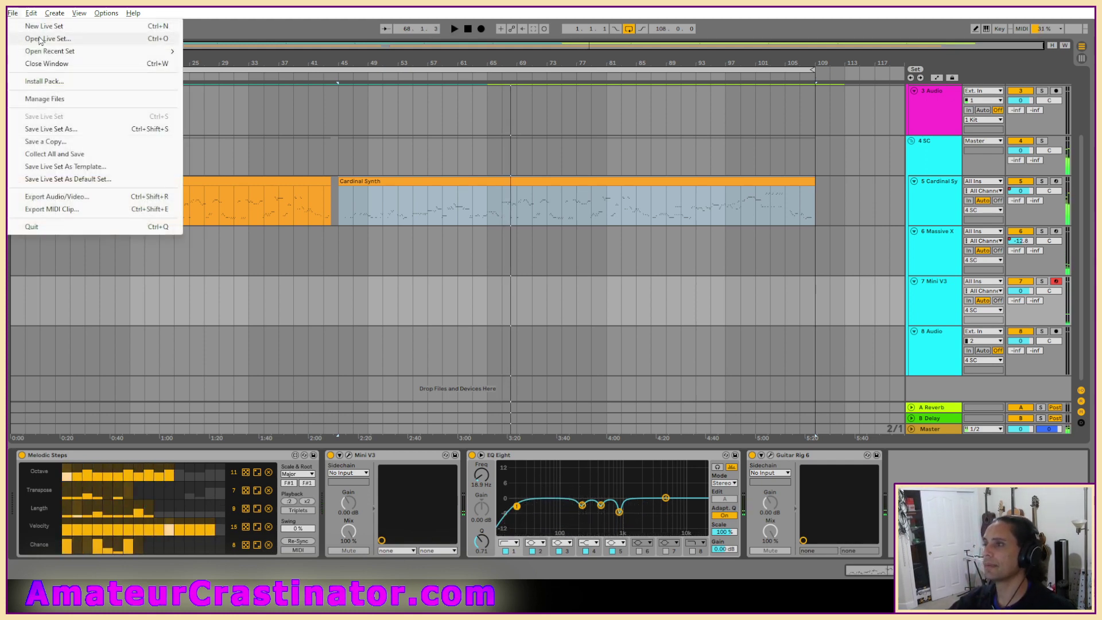
{"action": "left_click", "coordinate": [49, 38]}
{"action": "left_click", "coordinate": [216, 53]}
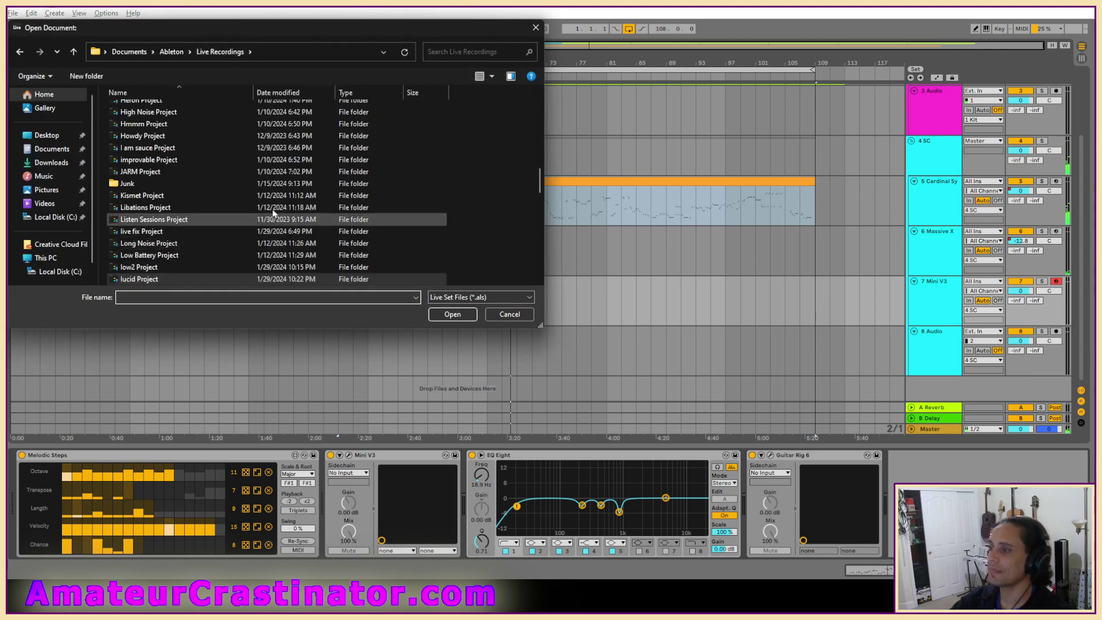
{"action": "scroll", "coordinate": [317, 216], "scroll_direction": "down", "scroll_amount": 5}
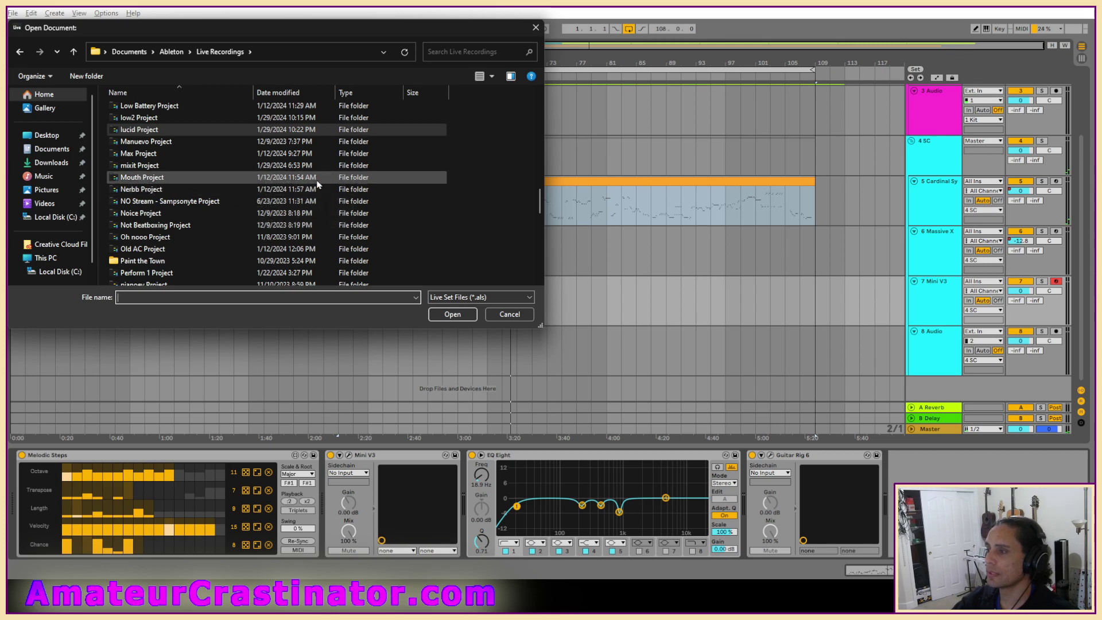
{"action": "scroll", "coordinate": [336, 192], "scroll_direction": "down", "scroll_amount": 3}
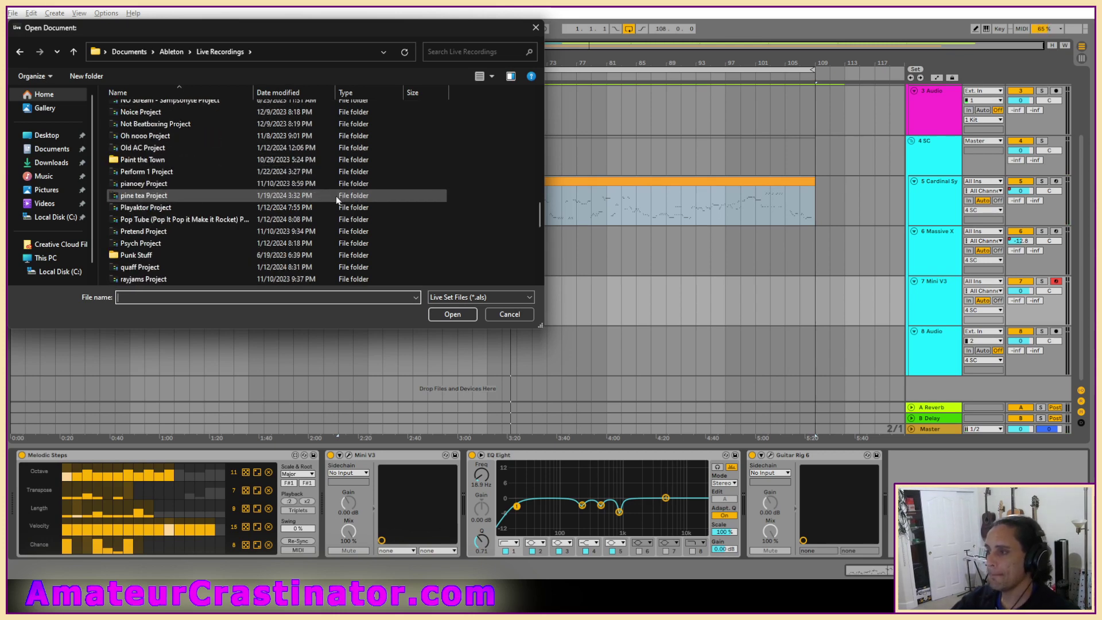
{"action": "scroll", "coordinate": [337, 194], "scroll_direction": "up", "scroll_amount": 2}
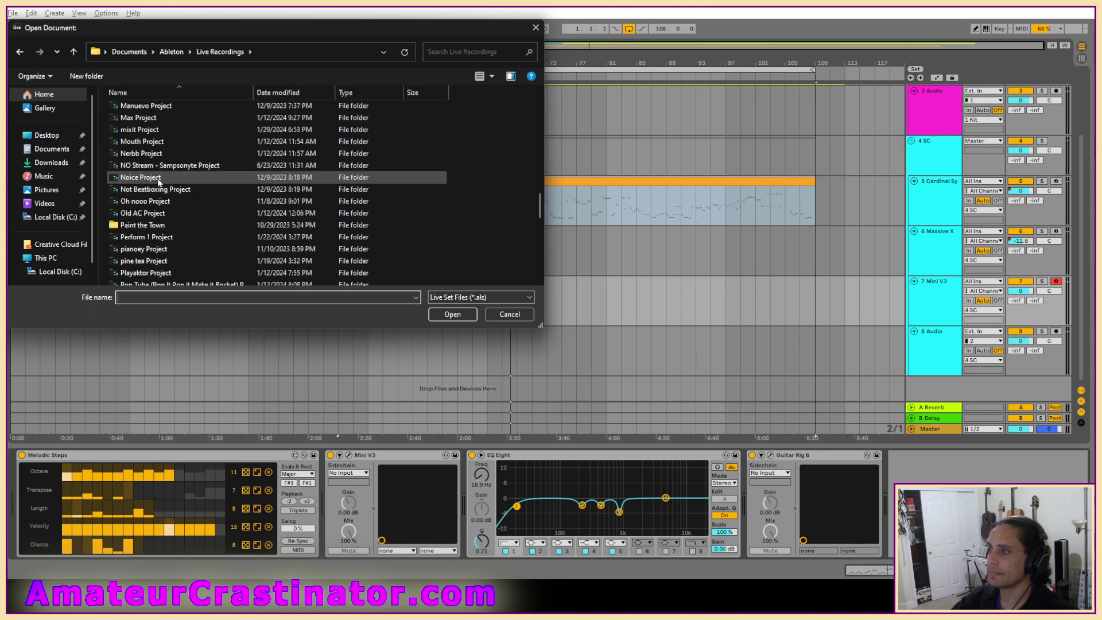
{"action": "double_click", "coordinate": [144, 142]}
{"action": "double_click", "coordinate": [136, 145]}
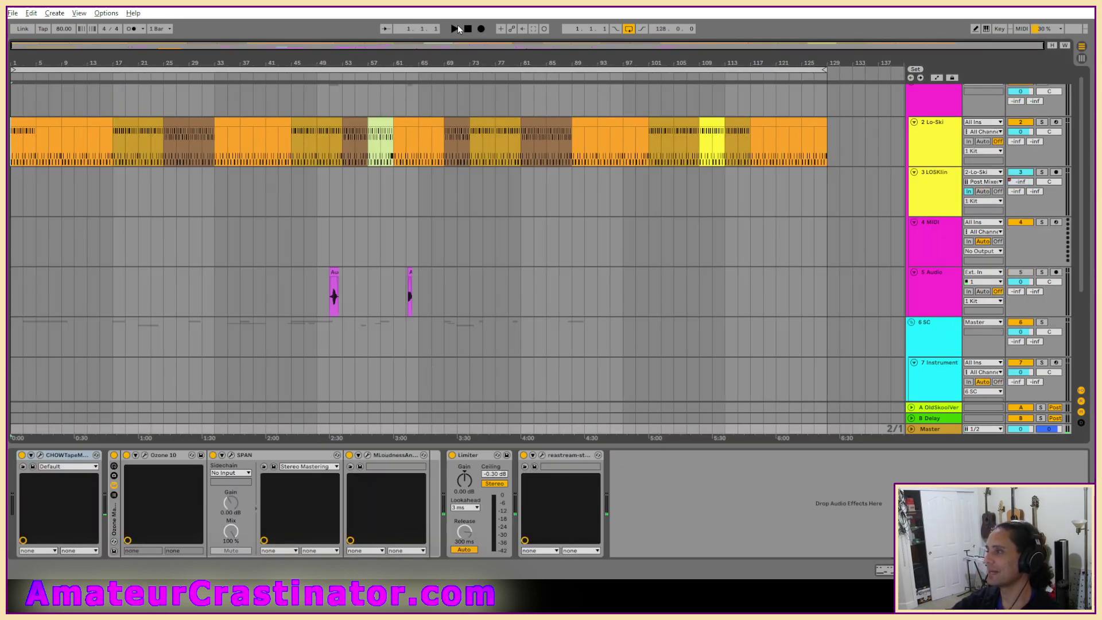
{"action": "left_click", "coordinate": [454, 28]}
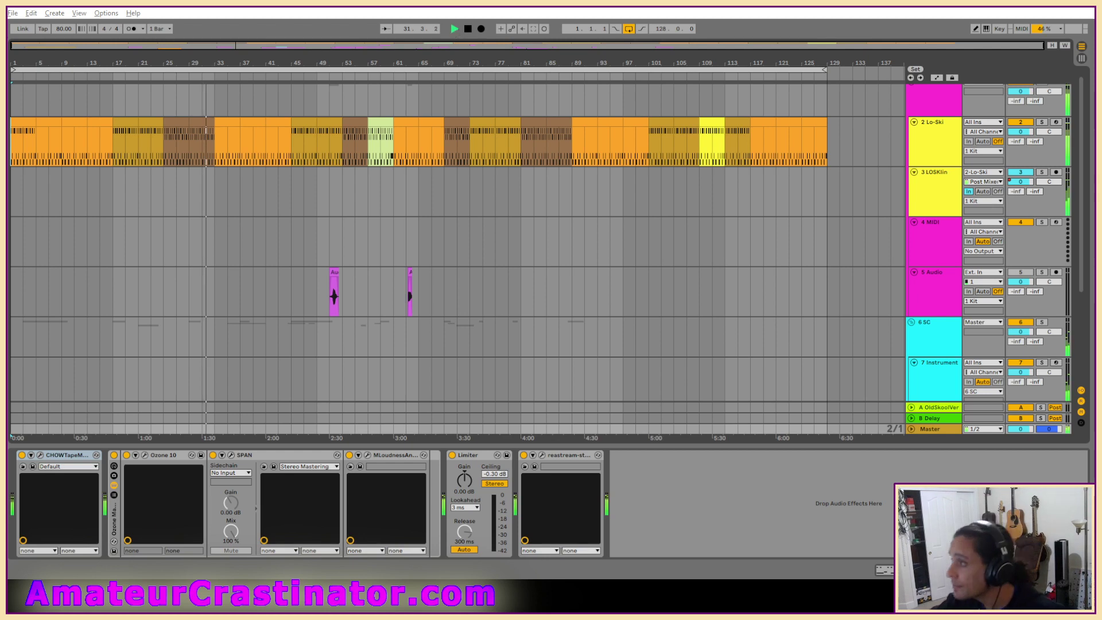
Open the Lo-Ski drum clip at bar 37 and recolor it dark orange.
{"action": "double_click", "coordinate": [253, 132]}
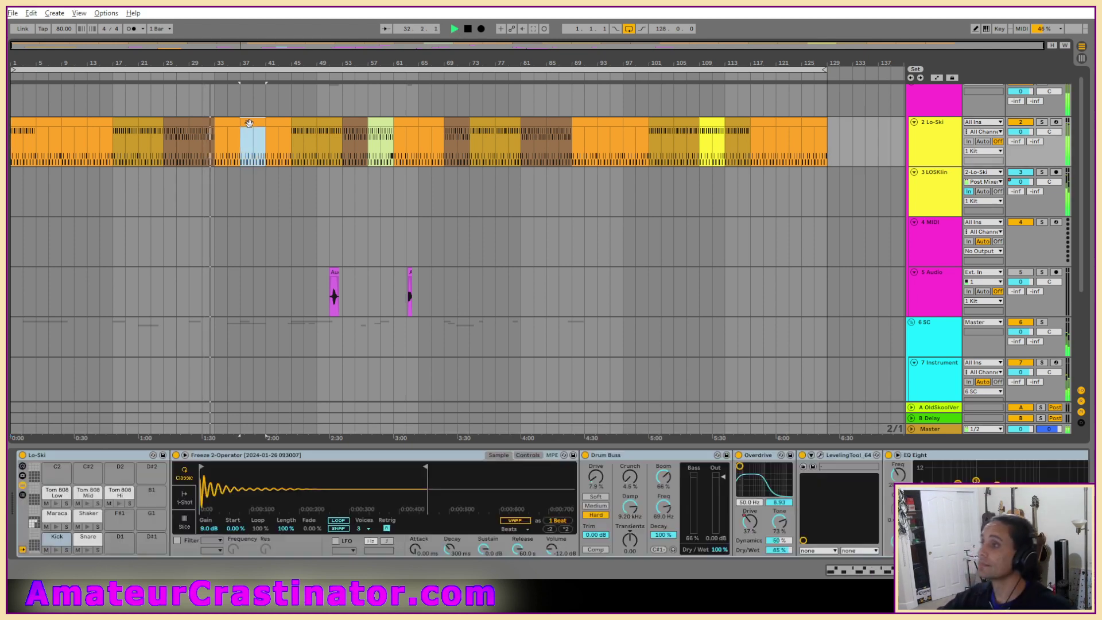
{"action": "right_click", "coordinate": [252, 120]}
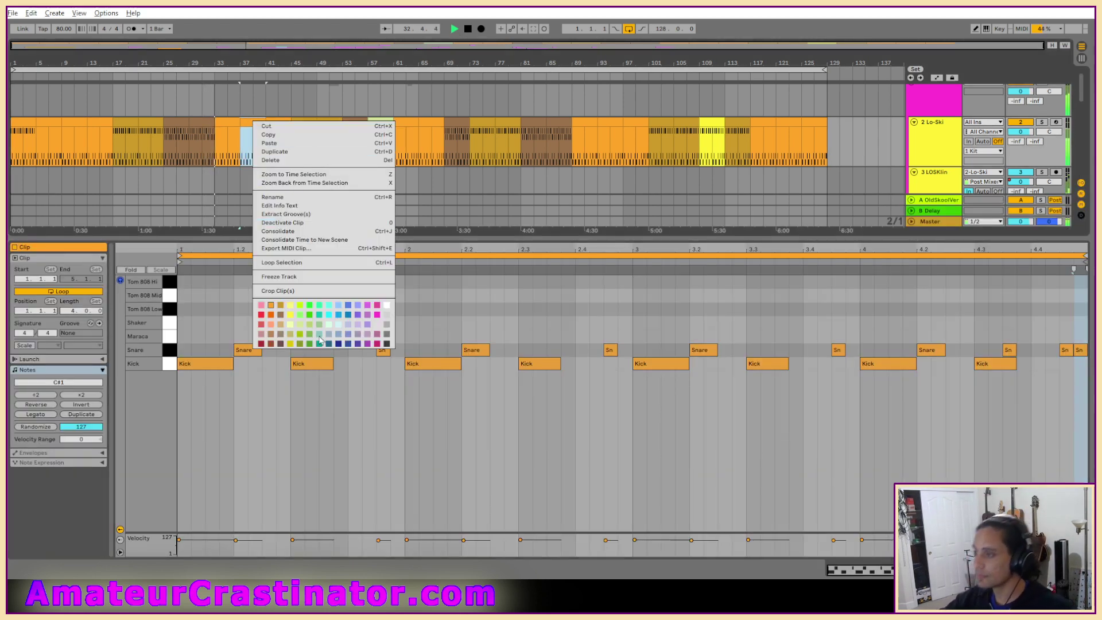
{"action": "left_click", "coordinate": [271, 314]}
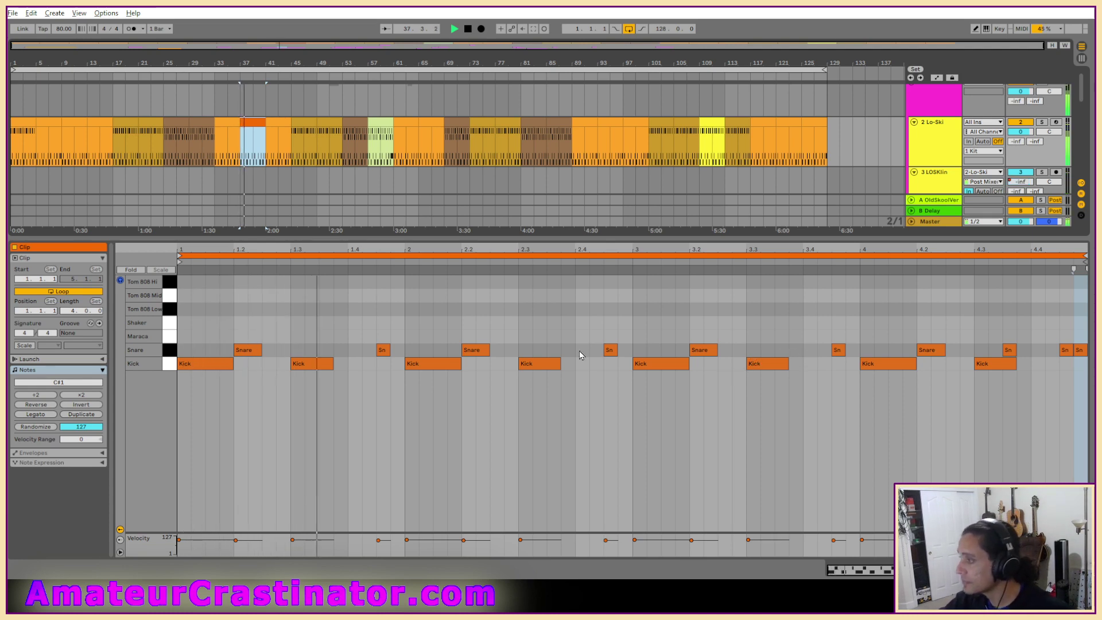
Fill the Snare lane with consecutive sixteenth notes from 2.3 up to bar 3 of the clip.
{"action": "double_click", "coordinate": [526, 352]}
{"action": "double_click", "coordinate": [540, 351]}
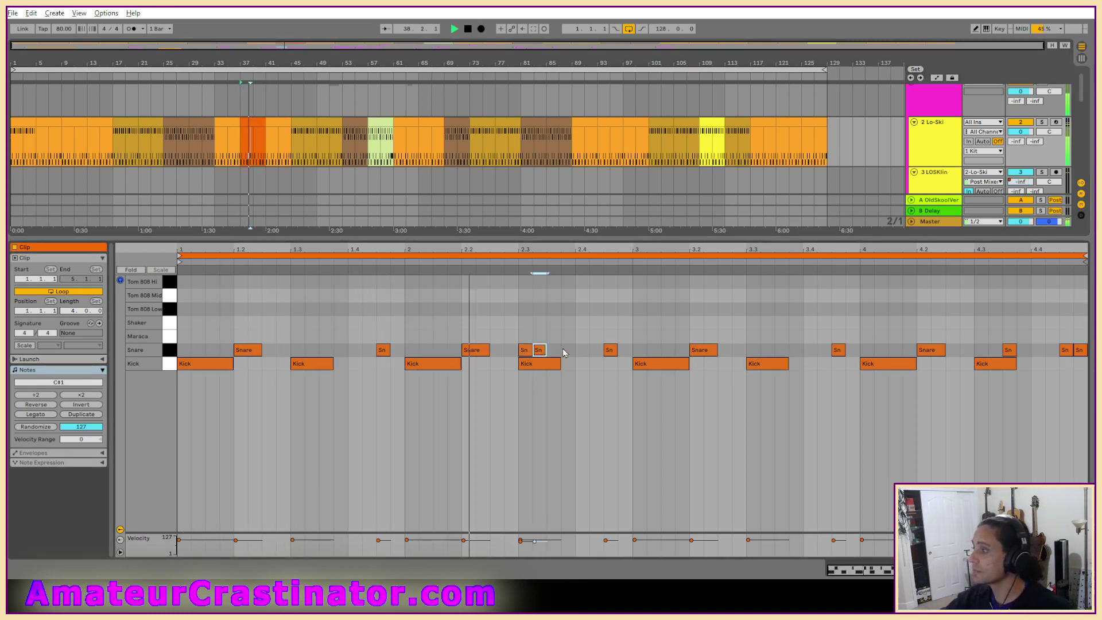
{"action": "left_click", "coordinate": [558, 351]}
{"action": "double_click", "coordinate": [552, 351]}
{"action": "double_click", "coordinate": [567, 350]}
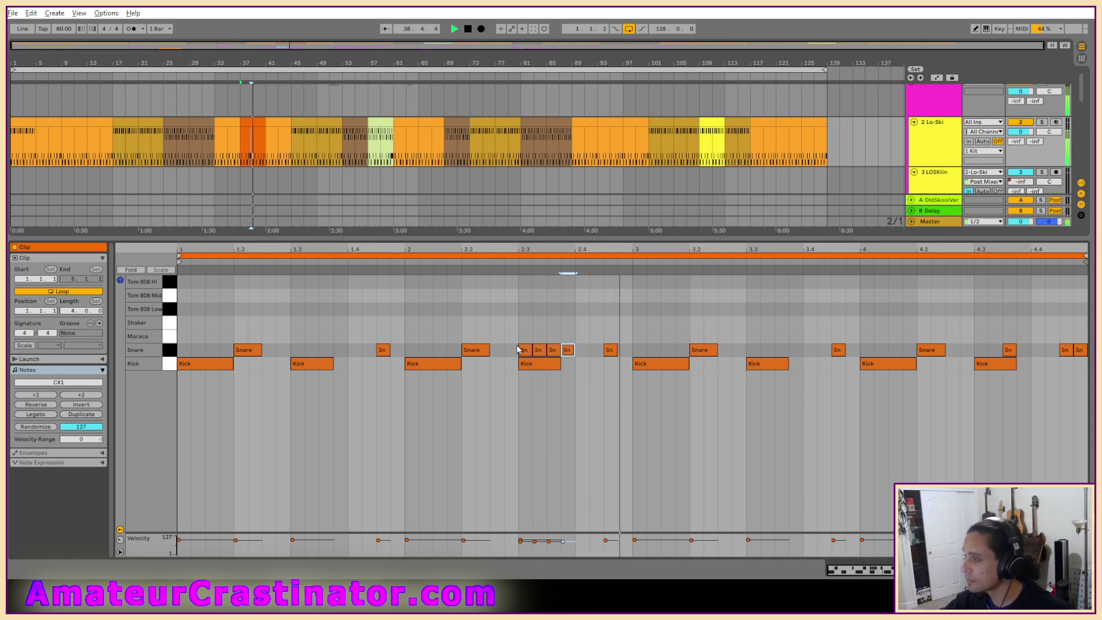
{"action": "double_click", "coordinate": [581, 350]}
{"action": "double_click", "coordinate": [595, 350]}
{"action": "double_click", "coordinate": [610, 350]}
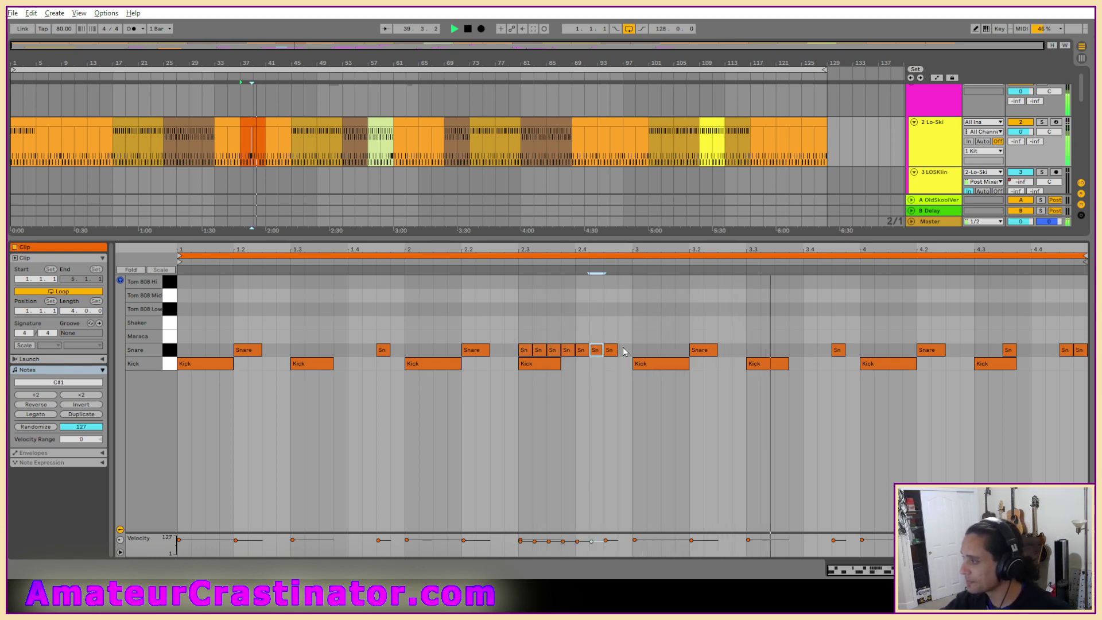
{"action": "double_click", "coordinate": [624, 351]}
Delete the second and fourth snares of the roll and add a snare just before the existing one in beat 1.4.
{"action": "left_click_drag", "start_coordinate": [575, 340], "coordinate": [542, 353]}
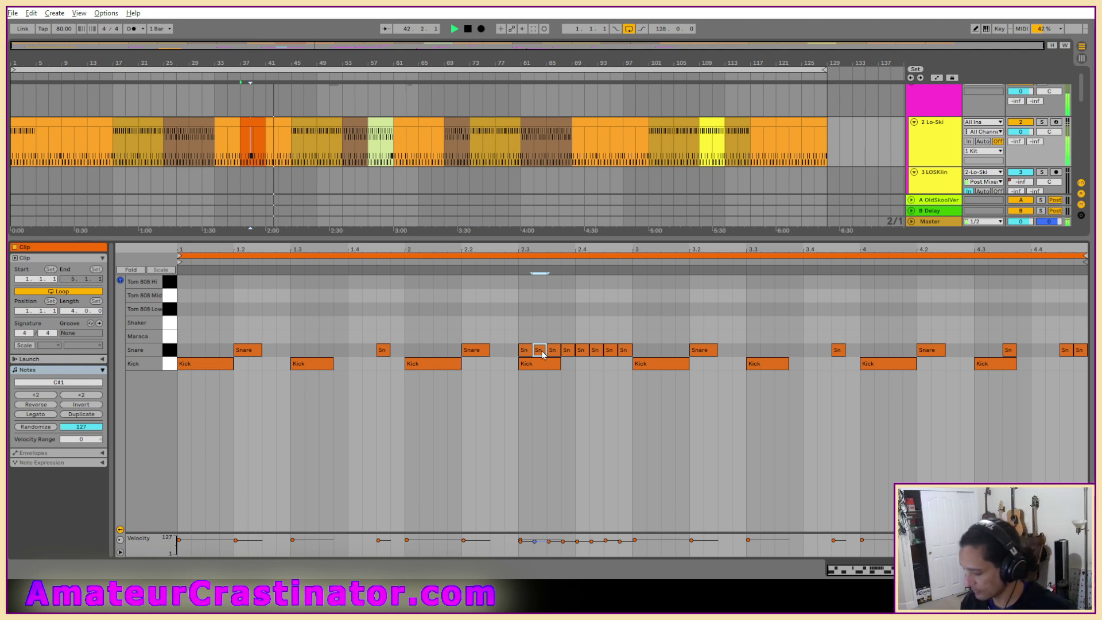
{"action": "double_click", "coordinate": [543, 352]}
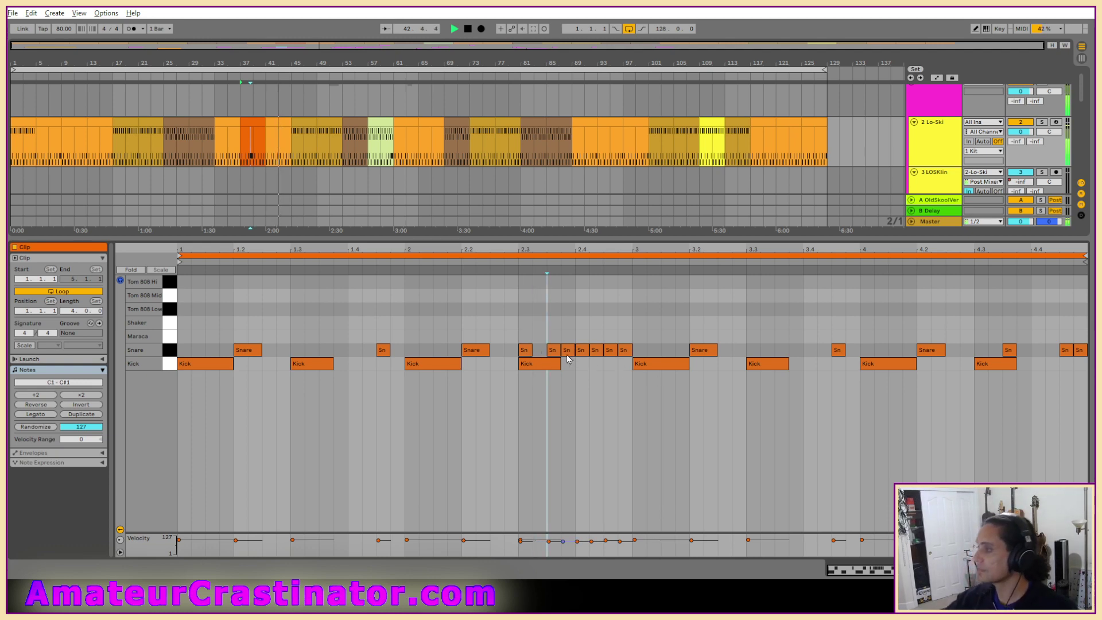
{"action": "double_click", "coordinate": [567, 351]}
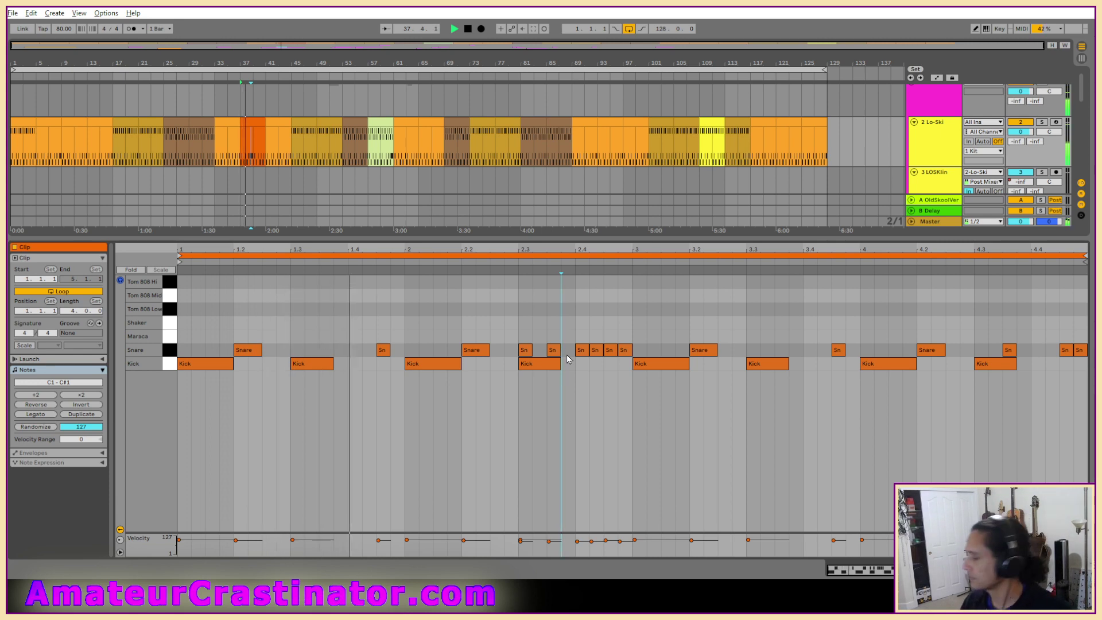
{"action": "double_click", "coordinate": [369, 351]}
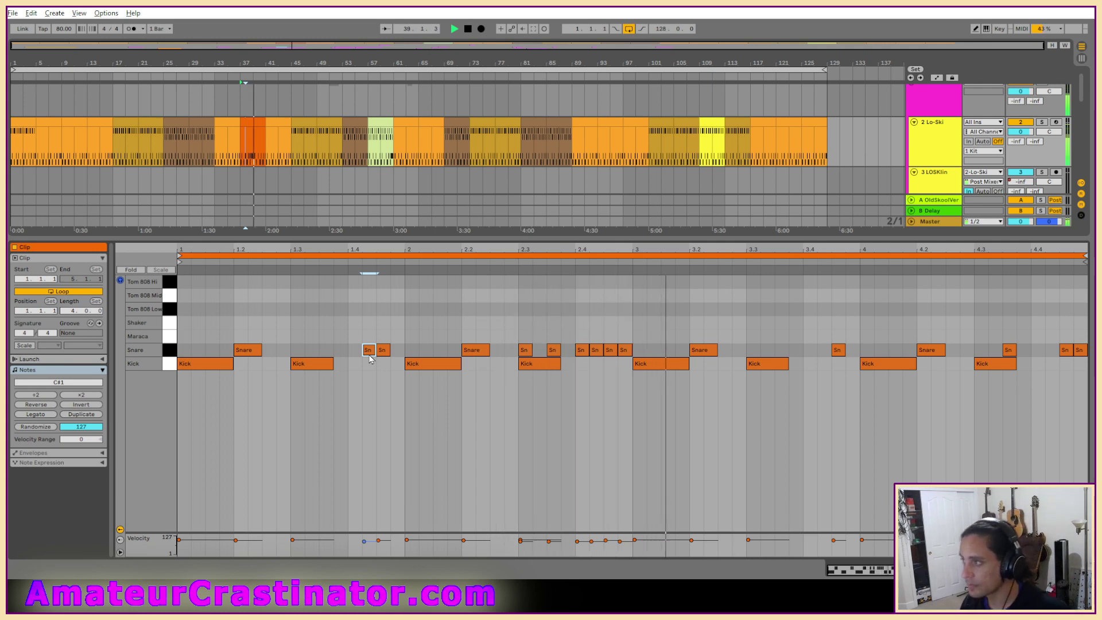
Audition the Tom 808 Hi and Tom 808 Low sounds in the Lo-Ski clip and show the track's devices.
{"action": "left_click", "coordinate": [174, 339]}
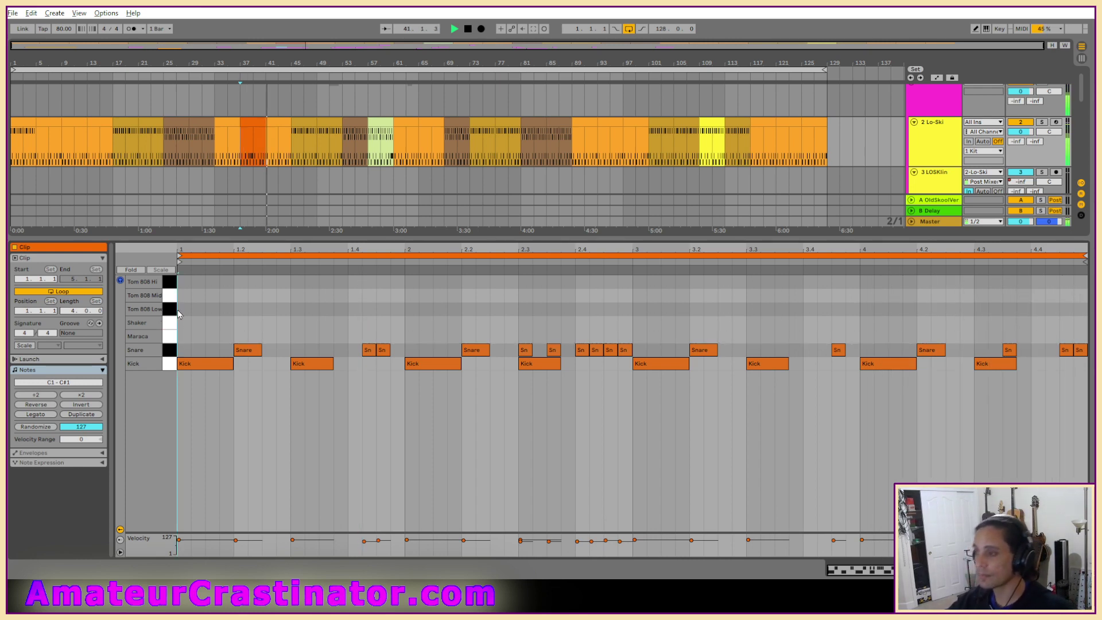
{"action": "left_click", "coordinate": [169, 285]}
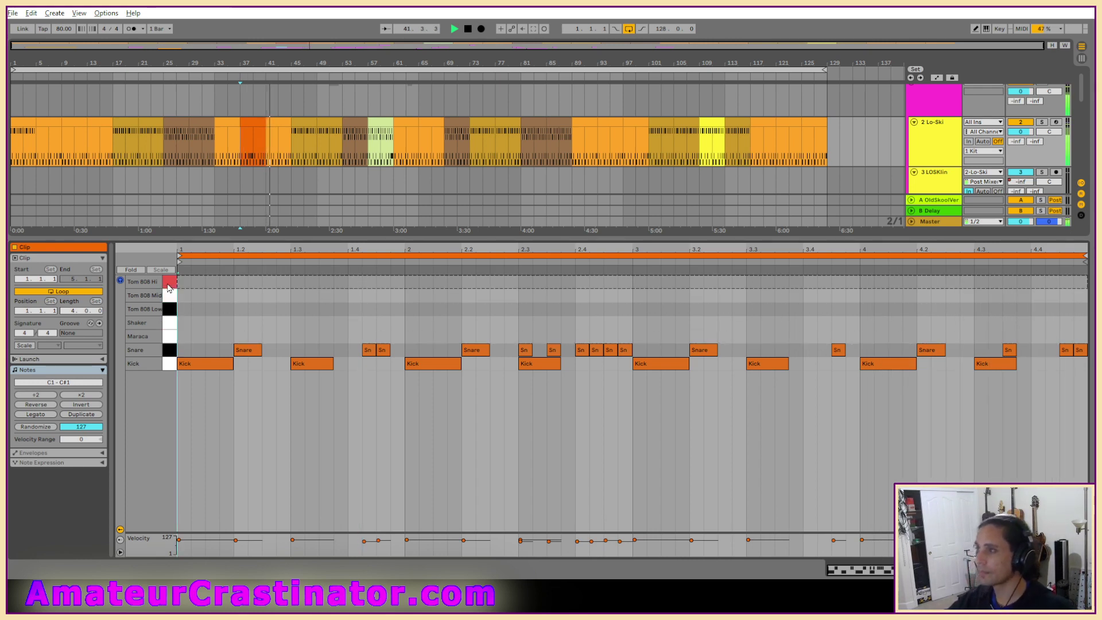
{"action": "left_click", "coordinate": [167, 313]}
{"action": "left_click", "coordinate": [168, 313]}
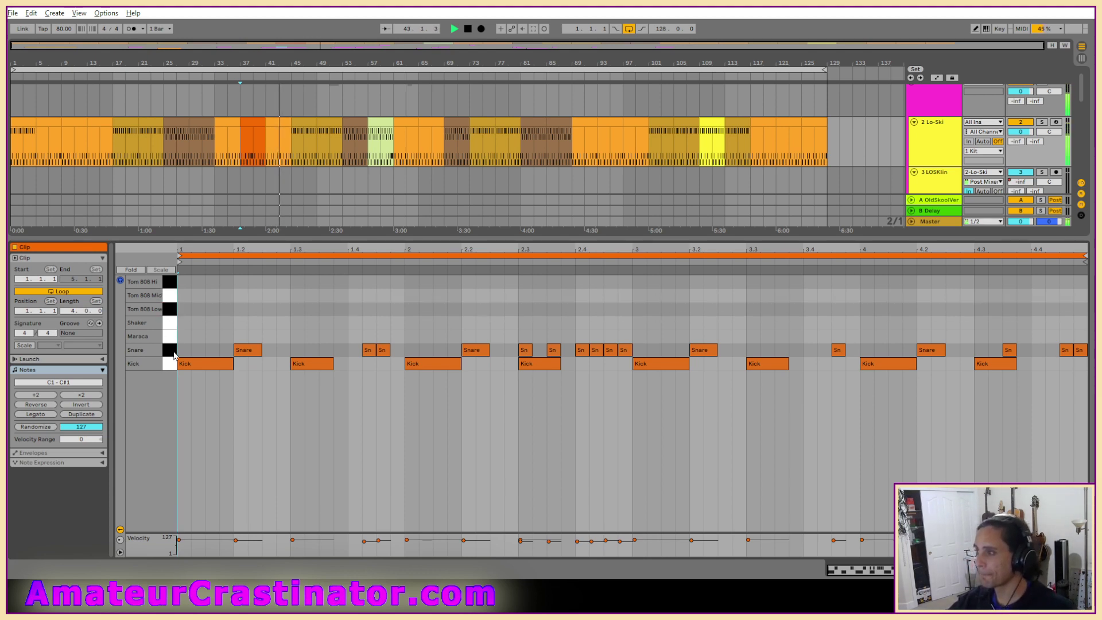
{"action": "key", "text": "shift+Tab"}
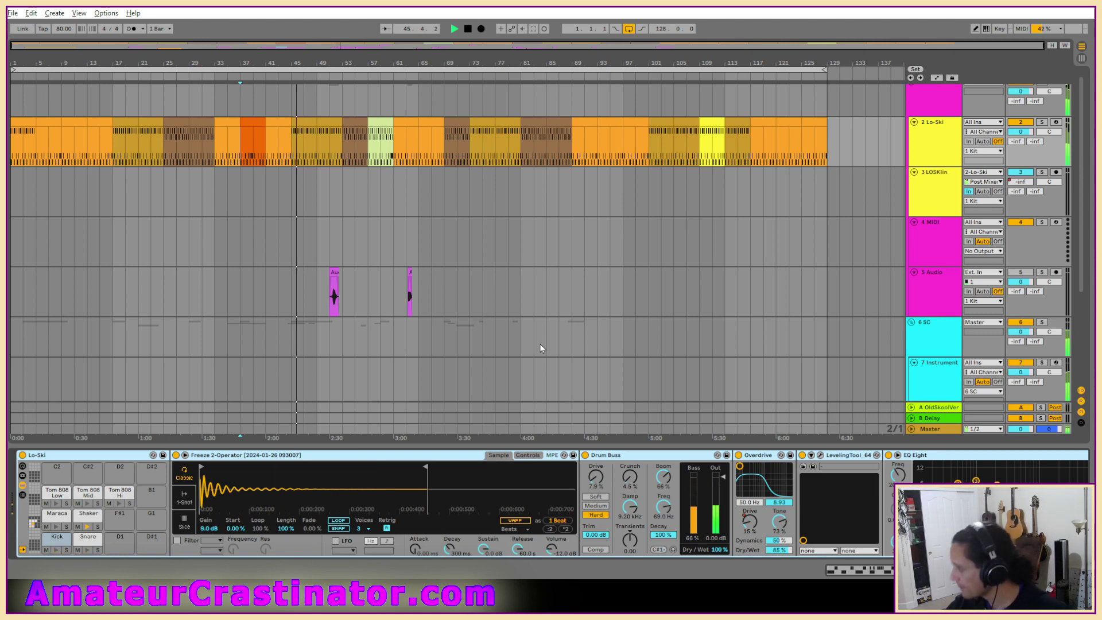
Compare the master with CHOWTapeModel off and on, and reset the plugin's tape Bias to 0.50.
{"action": "left_click", "coordinate": [943, 429]}
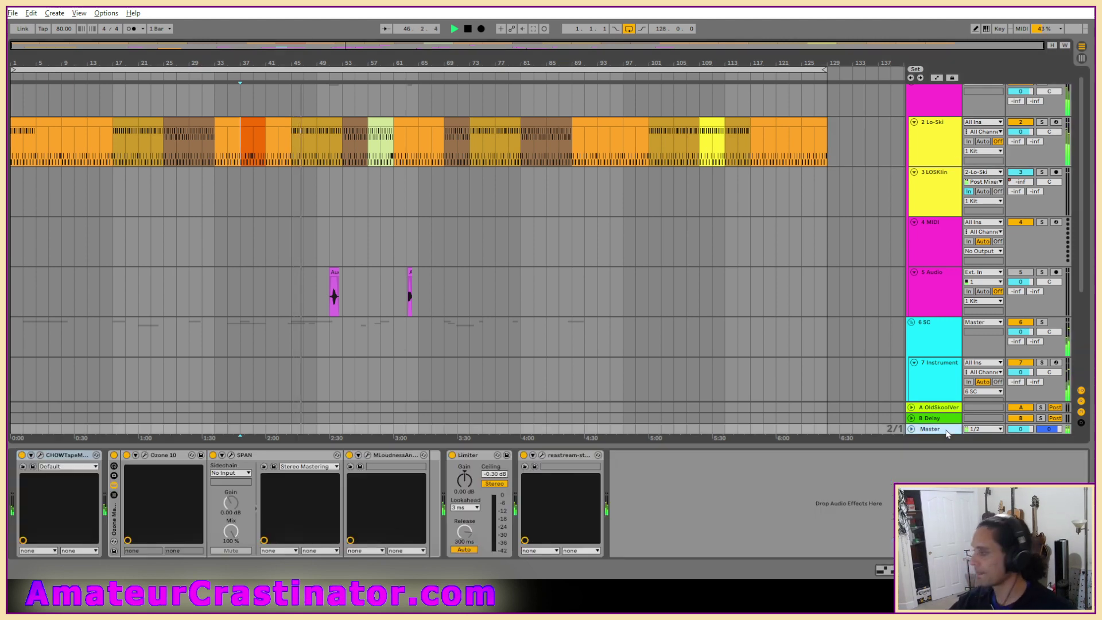
{"action": "left_click", "coordinate": [22, 455]}
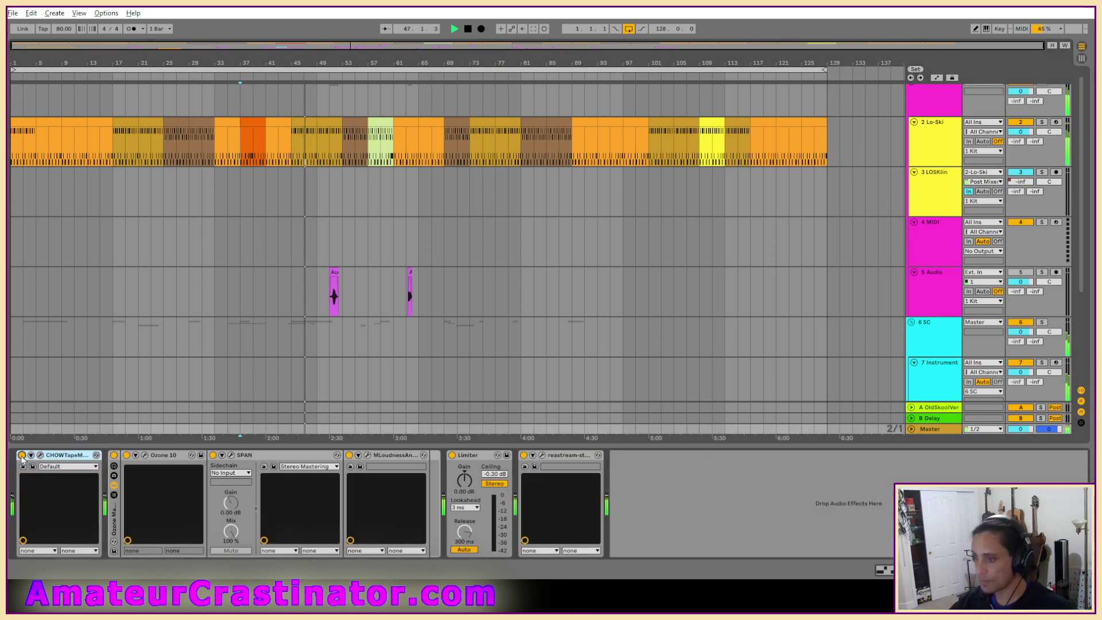
{"action": "left_click", "coordinate": [22, 455]}
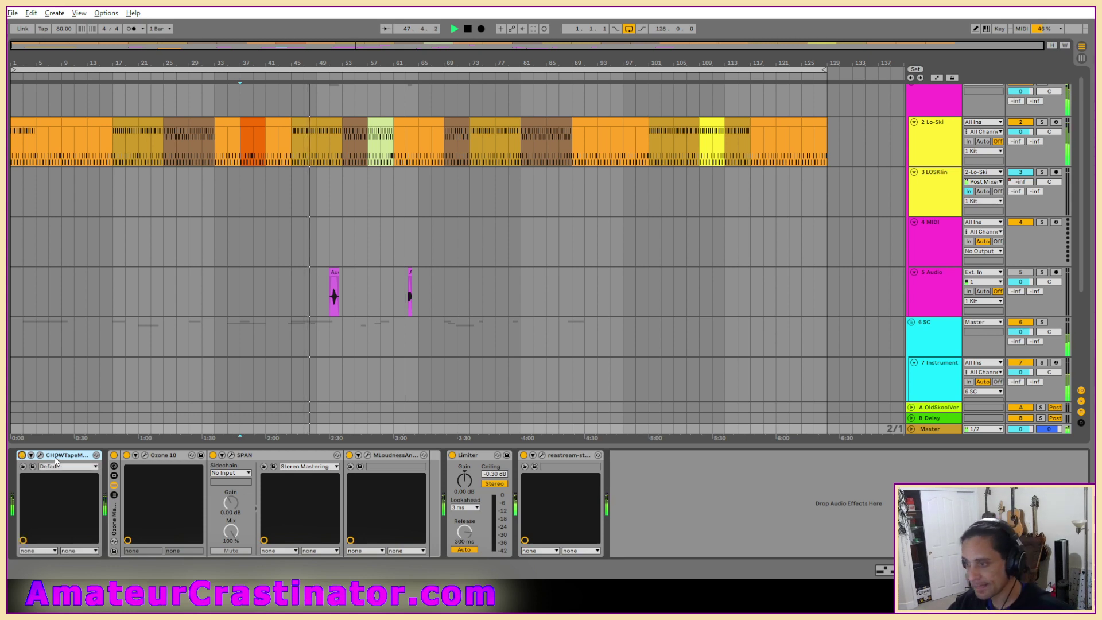
{"action": "left_click", "coordinate": [40, 455]}
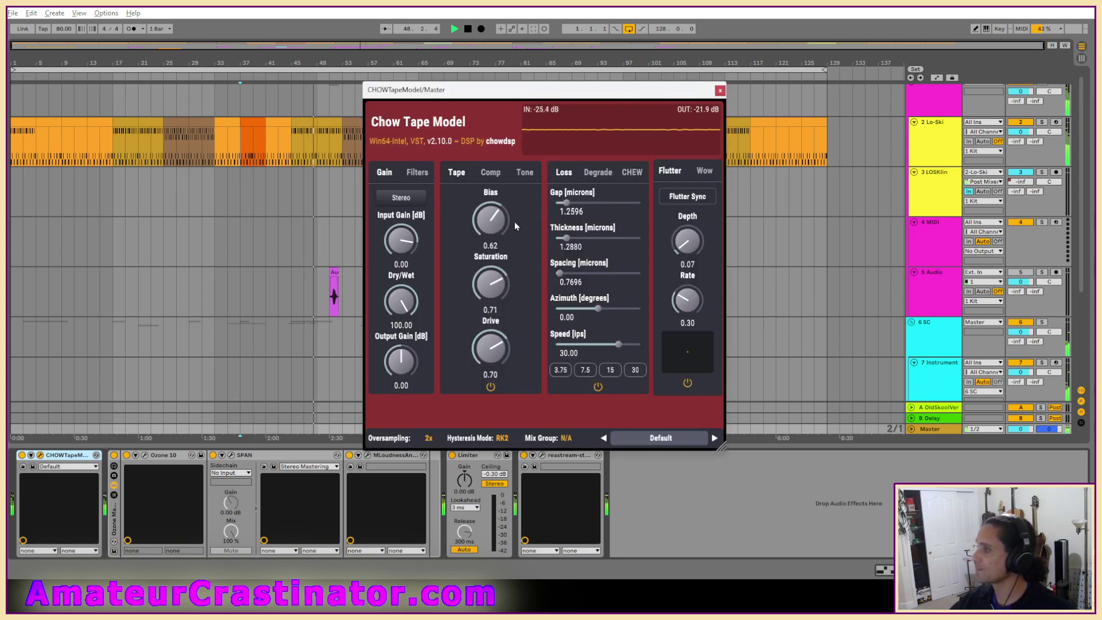
{"action": "double_click", "coordinate": [484, 225]}
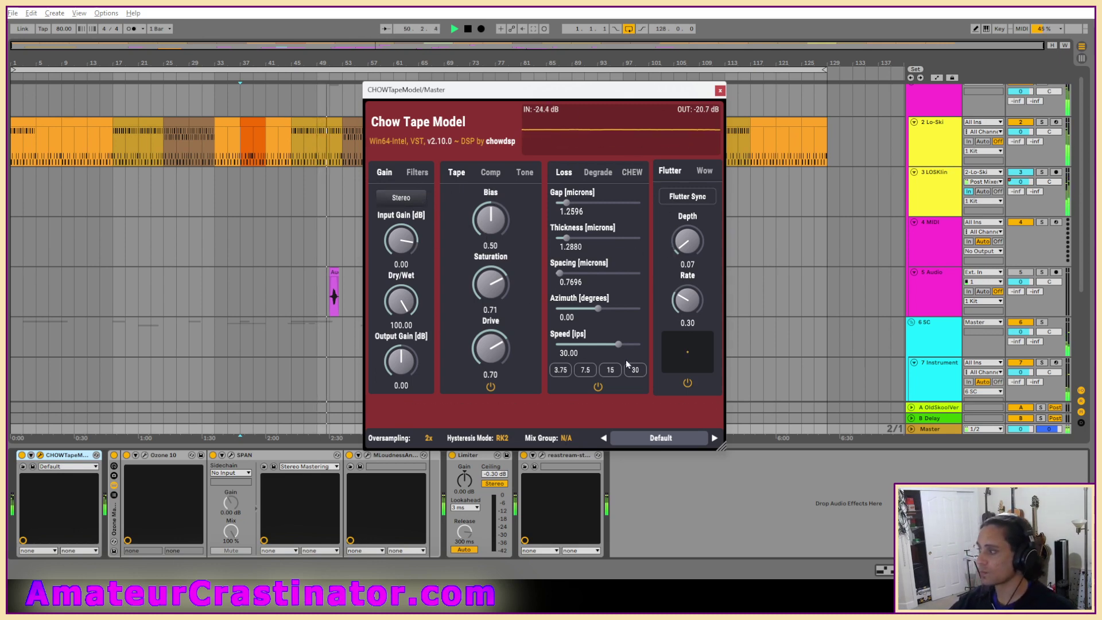
{"action": "left_click", "coordinate": [718, 91]}
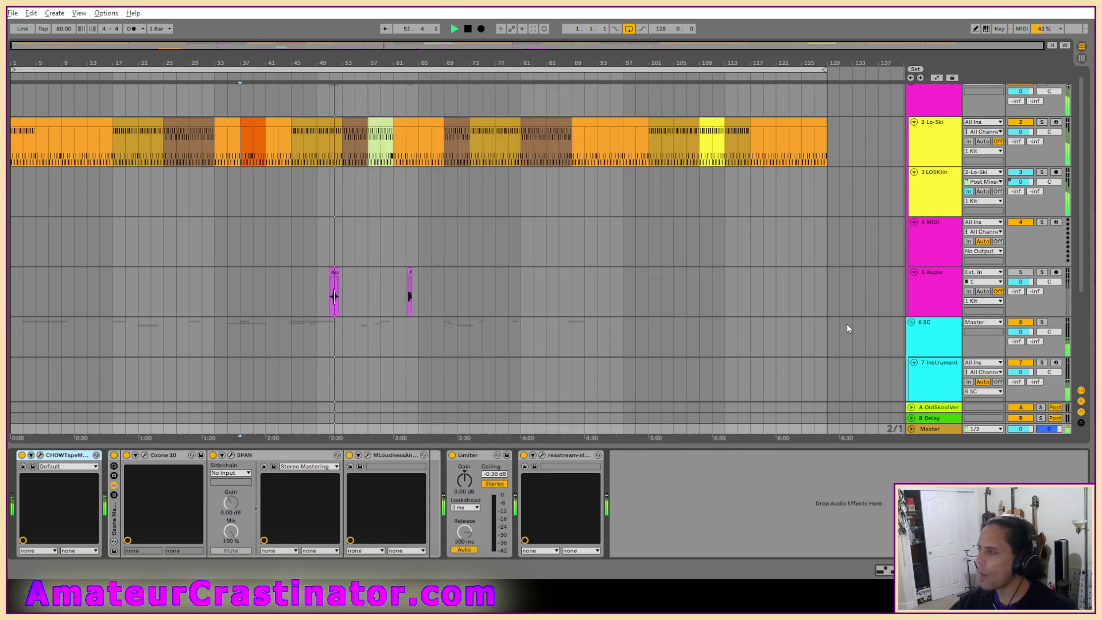
Try a Saturator with the Sinoid Fold curve ahead of EQ Eight on the magenta track above Lo-Ski, and delete it.
{"action": "left_click", "coordinate": [1022, 274]}
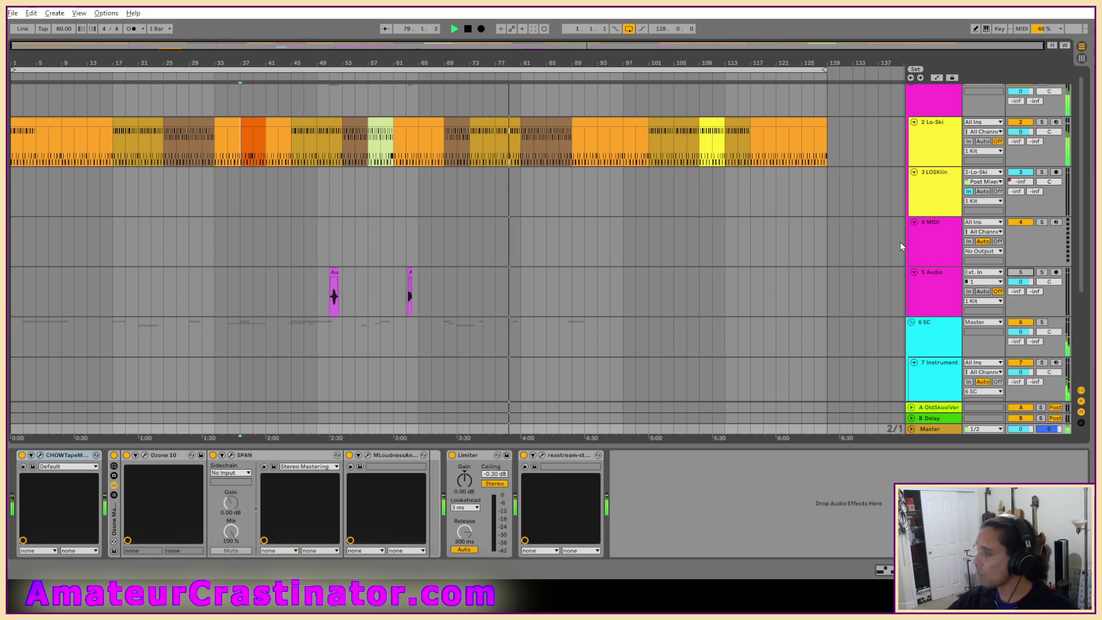
{"action": "left_click", "coordinate": [923, 84]}
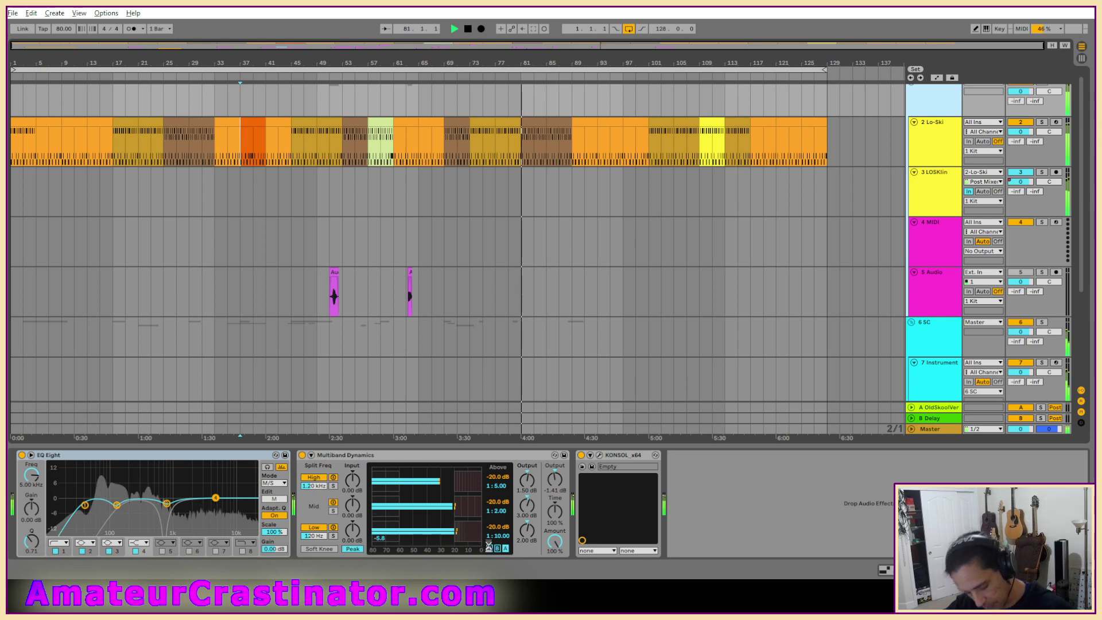
{"action": "left_click", "coordinate": [492, 560]}
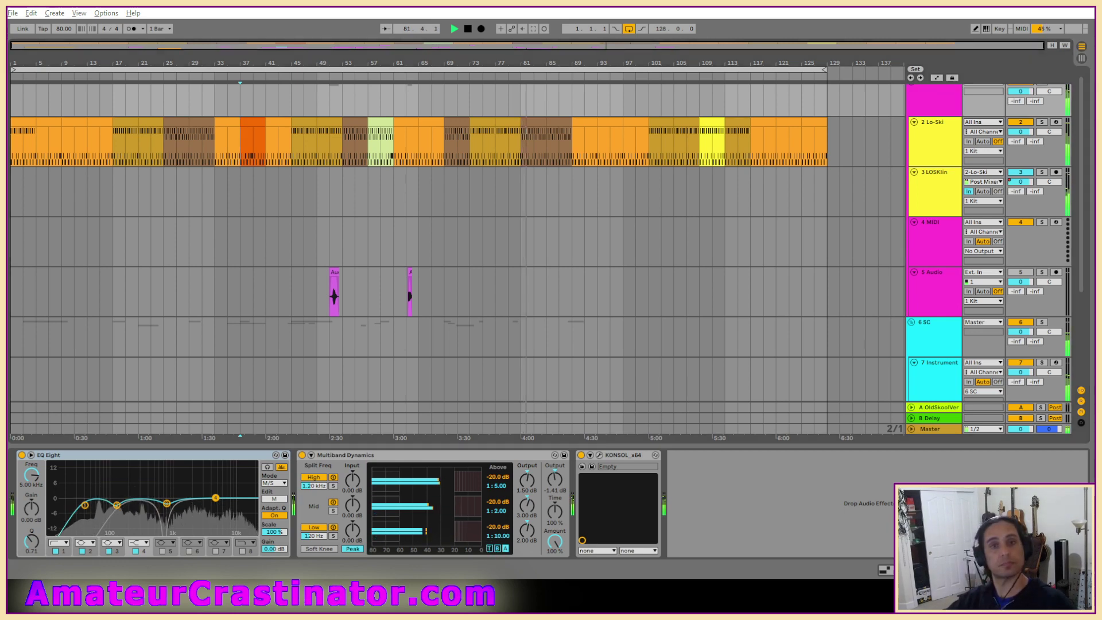
{"action": "left_click_drag", "start_coordinate": [41, 455], "coordinate": [18, 464]}
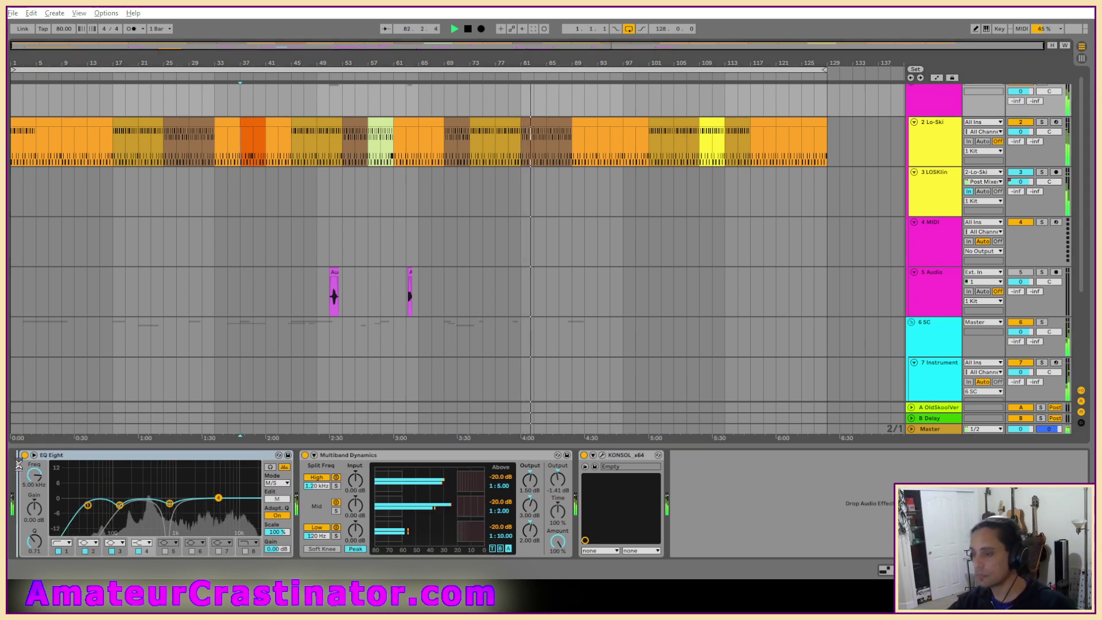
{"action": "left_click", "coordinate": [62, 514]}
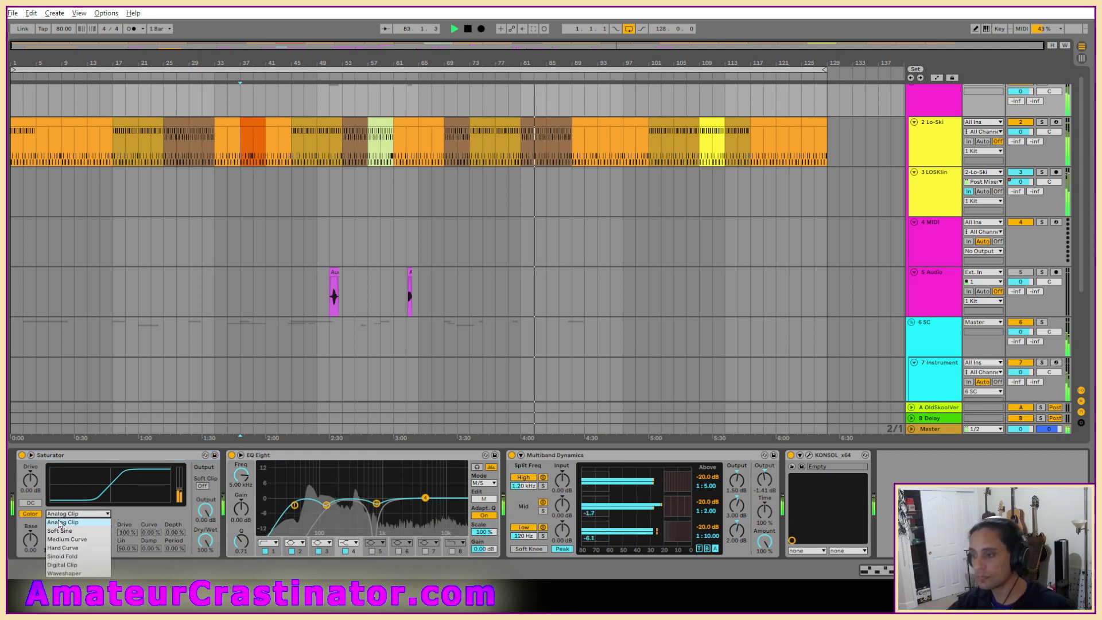
{"action": "left_click", "coordinate": [60, 556]}
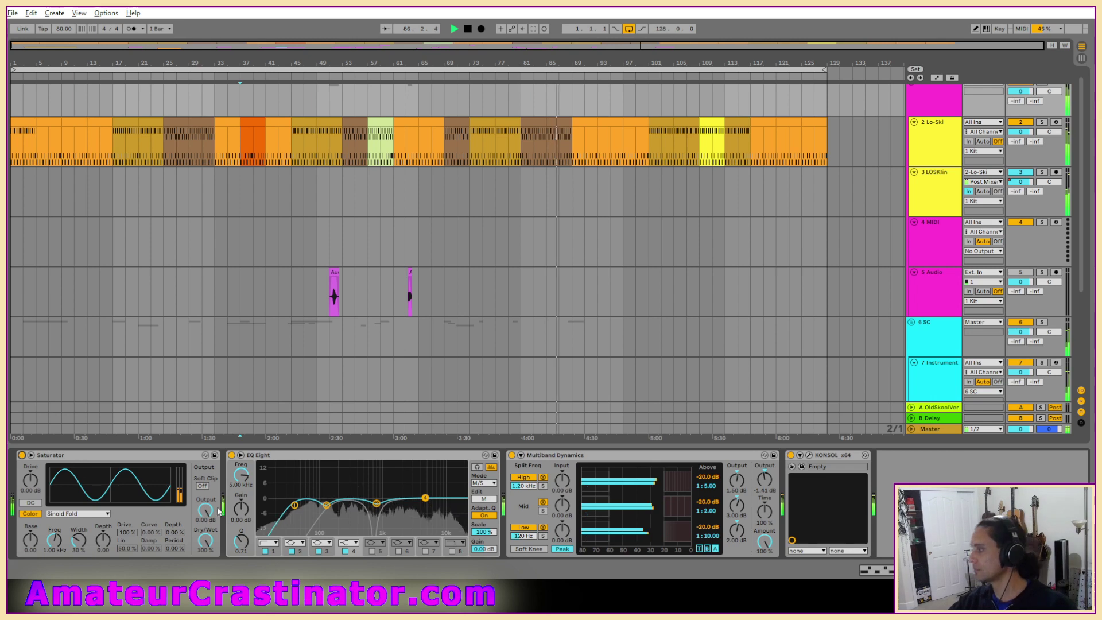
{"action": "left_click", "coordinate": [82, 456]}
{"action": "key", "text": "Delete"}
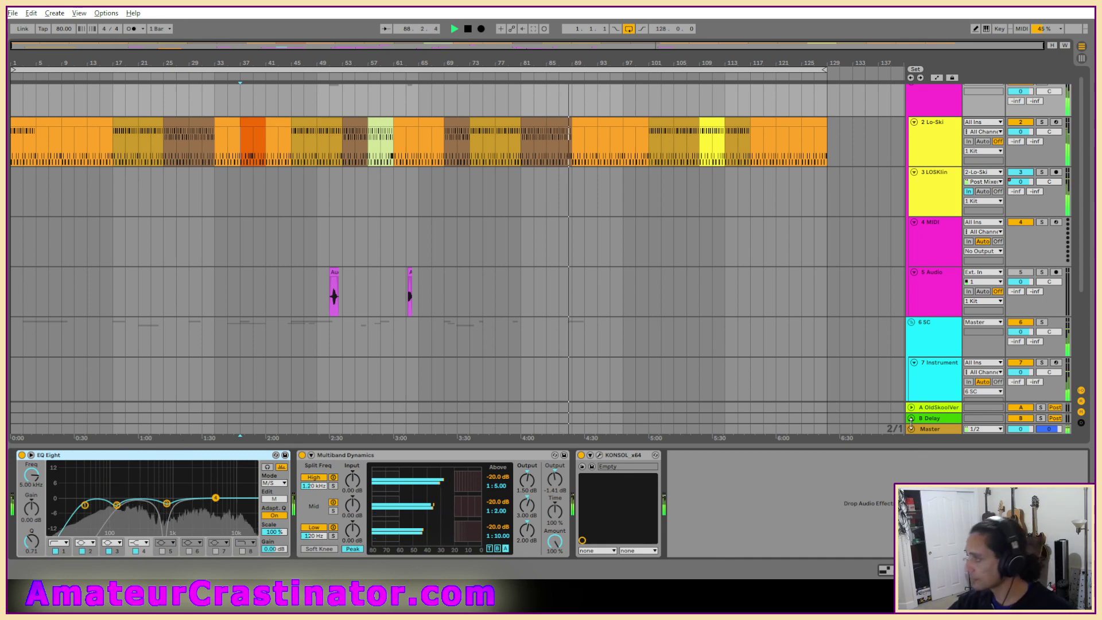
Show the automation lanes and examine the Overdrive Dry/Wet and Drive automation on the Lo-Ski track.
{"action": "key", "text": "a"}
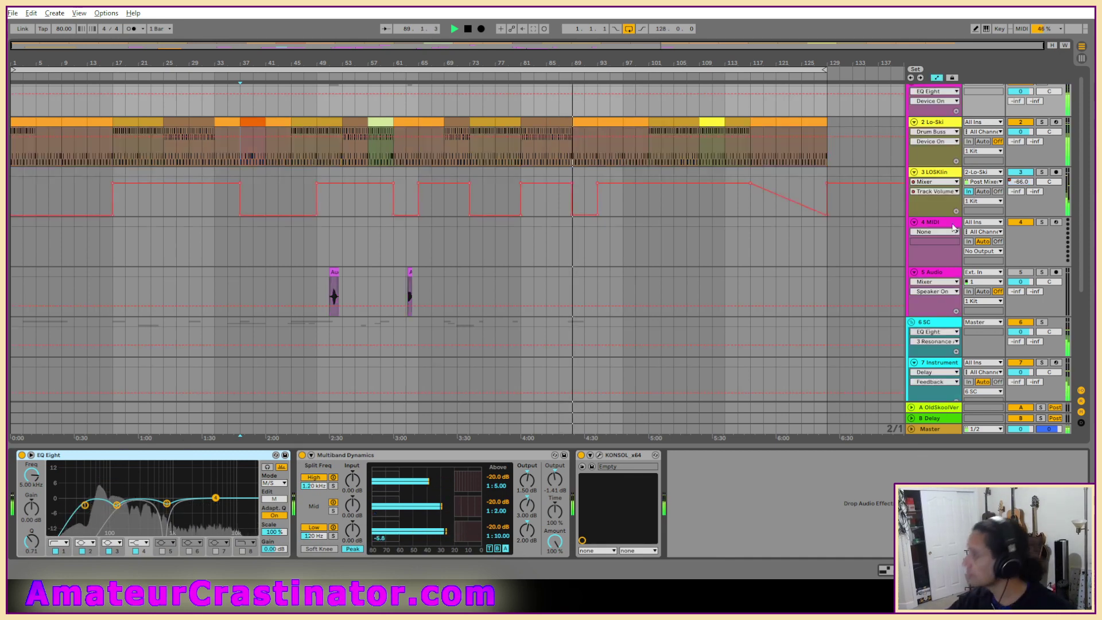
{"action": "left_click", "coordinate": [932, 141]}
{"action": "left_click", "coordinate": [921, 172]}
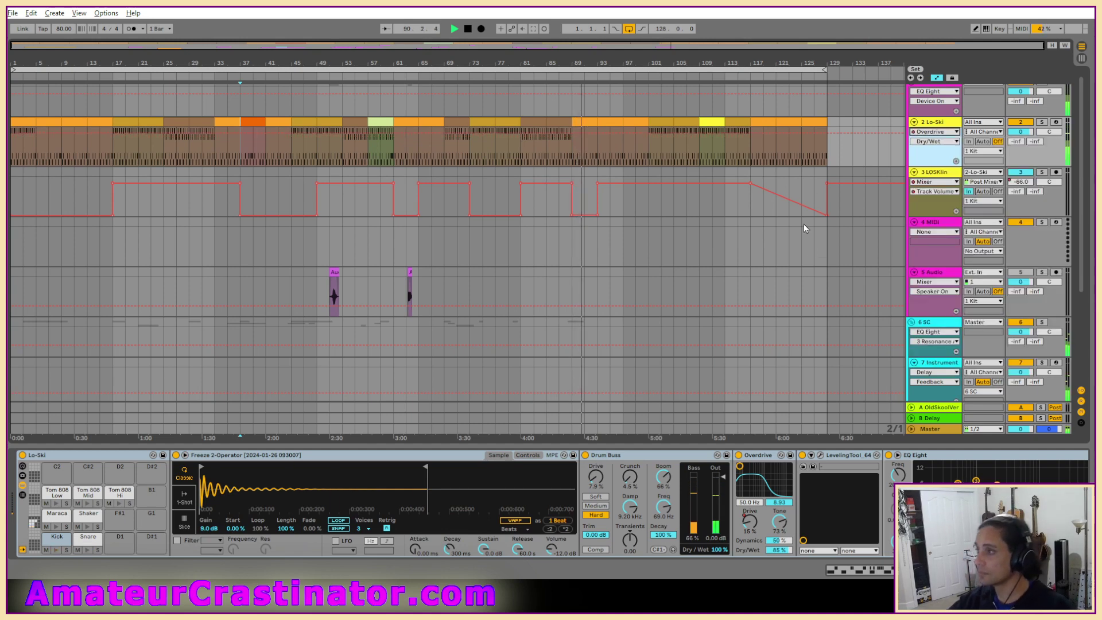
{"action": "left_click", "coordinate": [931, 141]}
{"action": "left_click", "coordinate": [933, 183]}
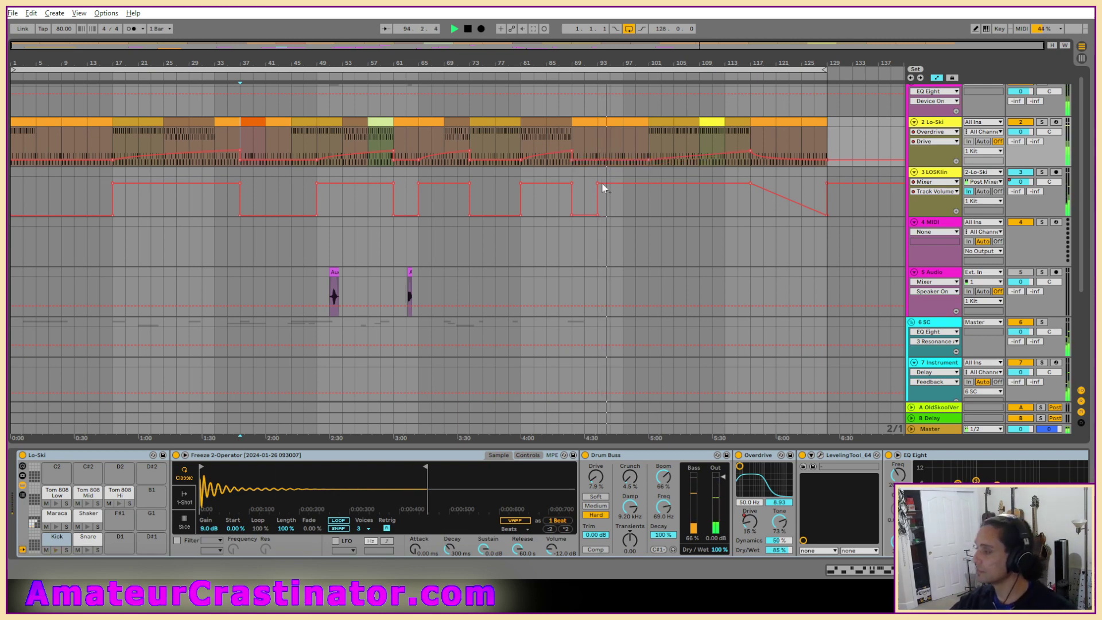
Set the Lo-Ski Overdrive's filter to 69.0 Hz with a width of 5.81 and its Tone to 43%, and hide the automation lanes.
{"action": "left_click_drag", "start_coordinate": [780, 521], "coordinate": [767, 503]}
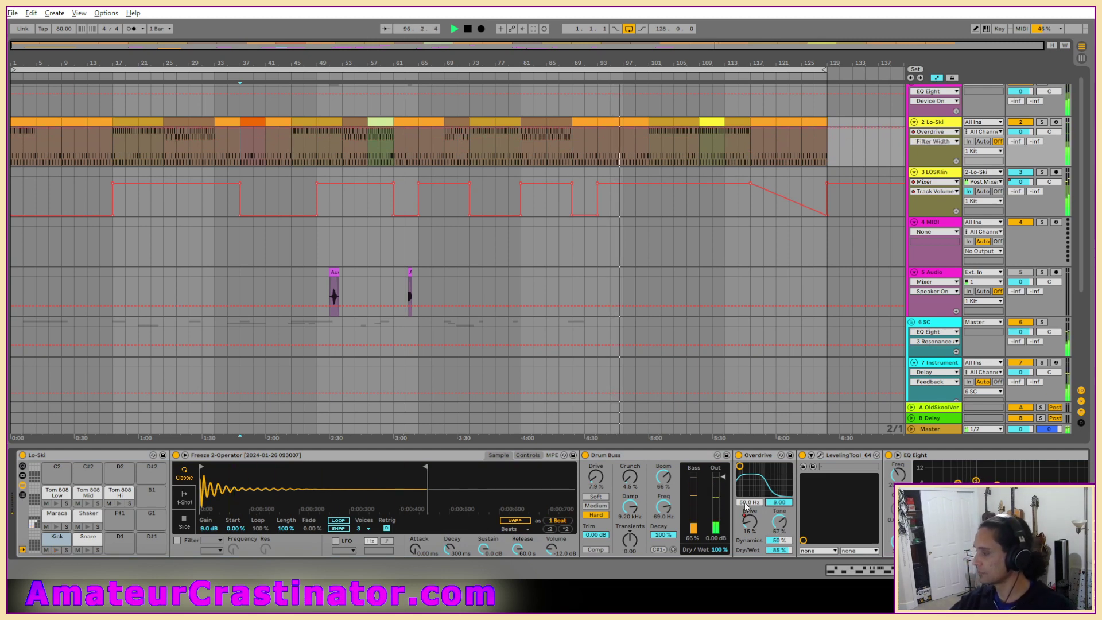
{"action": "left_click_drag", "start_coordinate": [749, 502], "coordinate": [746, 505]}
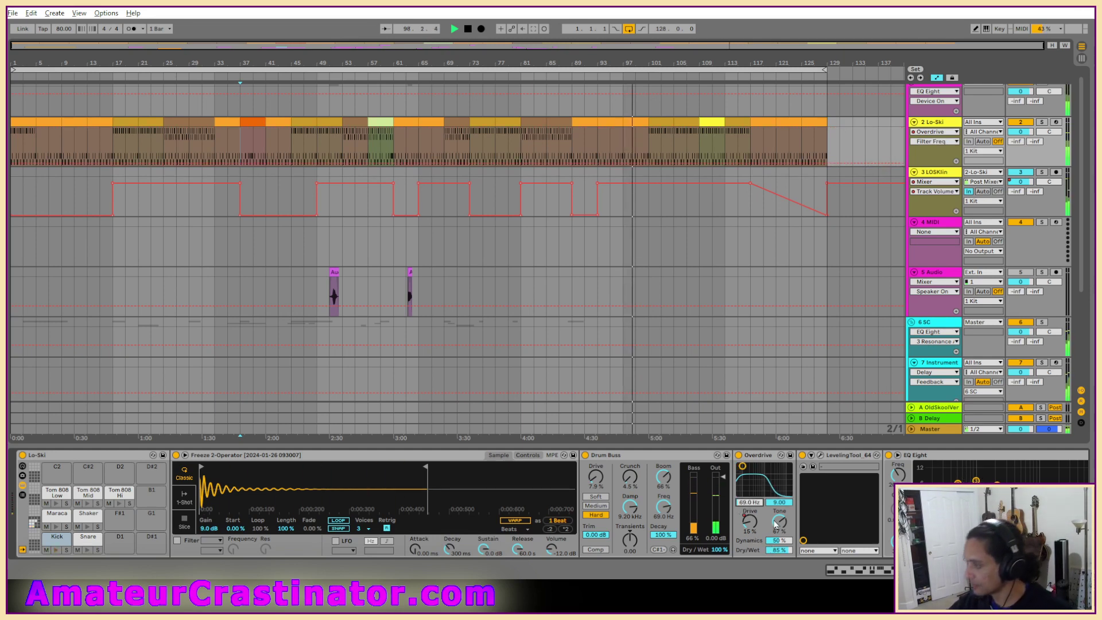
{"action": "mouse_move", "coordinate": [780, 521]}
{"action": "left_mouse_down"}
{"action": "mouse_move", "coordinate": [780, 545]}
{"action": "mouse_move", "coordinate": [780, 518]}
{"action": "left_mouse_up"}
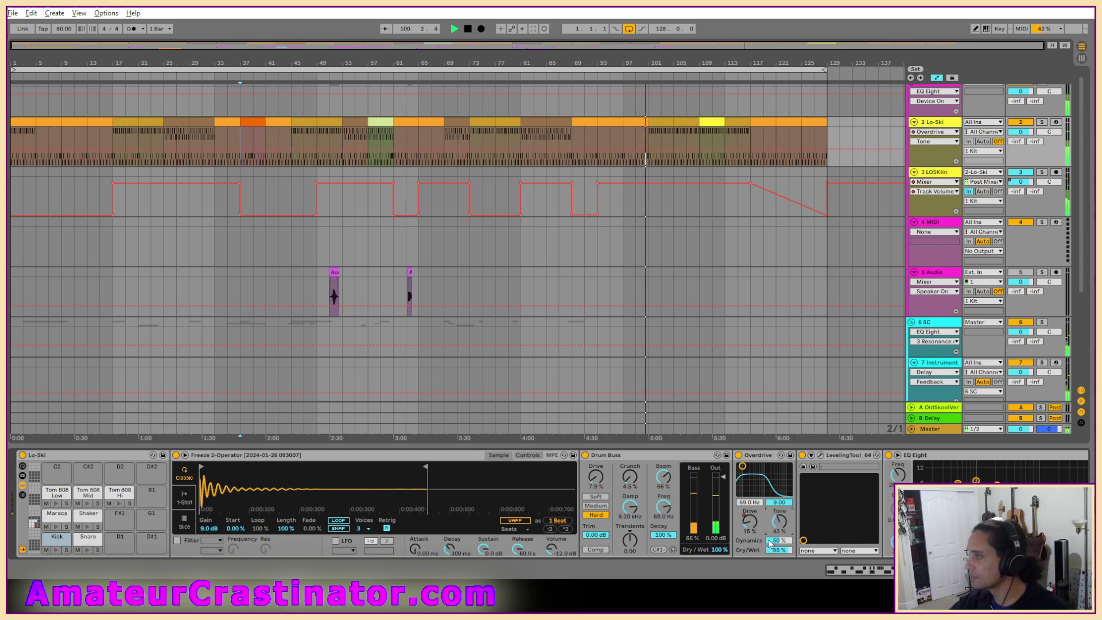
{"action": "left_click", "coordinate": [752, 527]}
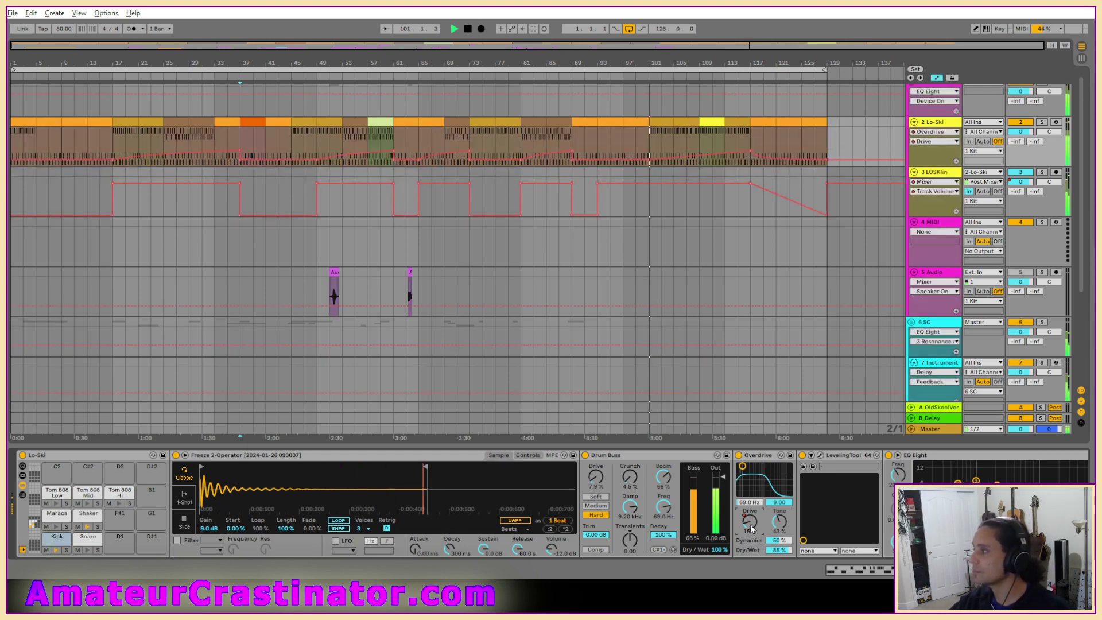
{"action": "left_click_drag", "start_coordinate": [779, 550], "coordinate": [770, 553]}
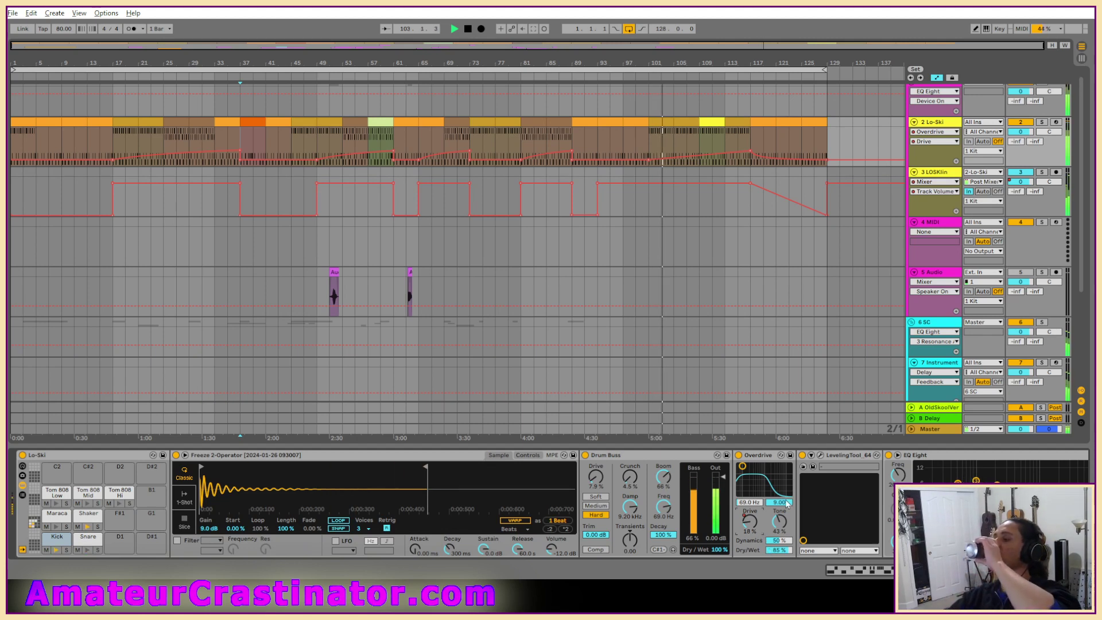
{"action": "left_click_drag", "start_coordinate": [788, 503], "coordinate": [787, 504]}
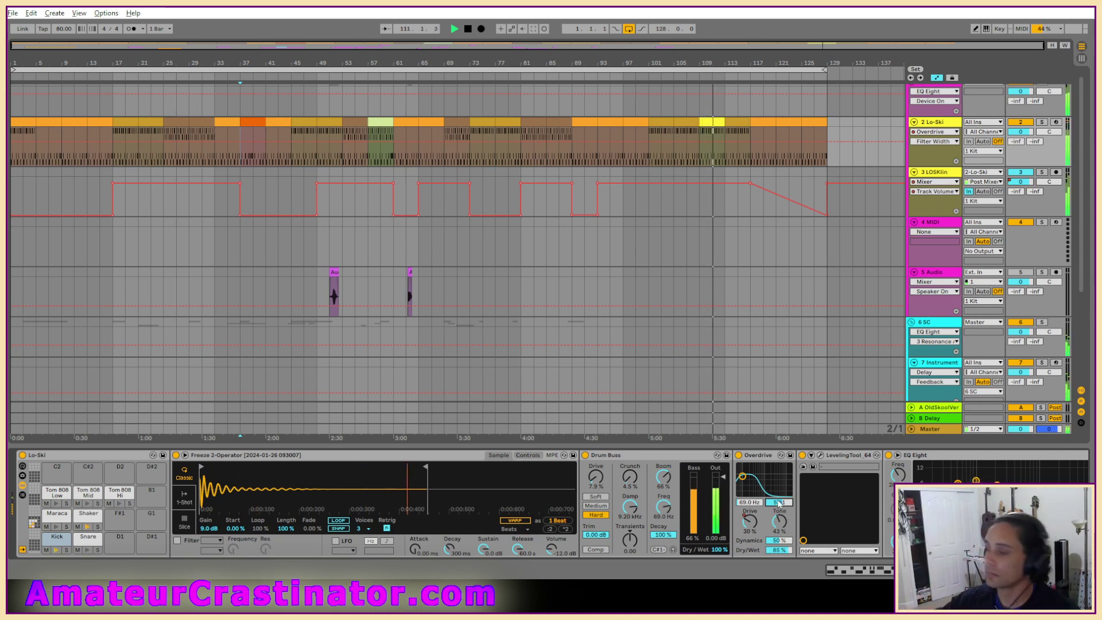
{"action": "key", "text": "a"}
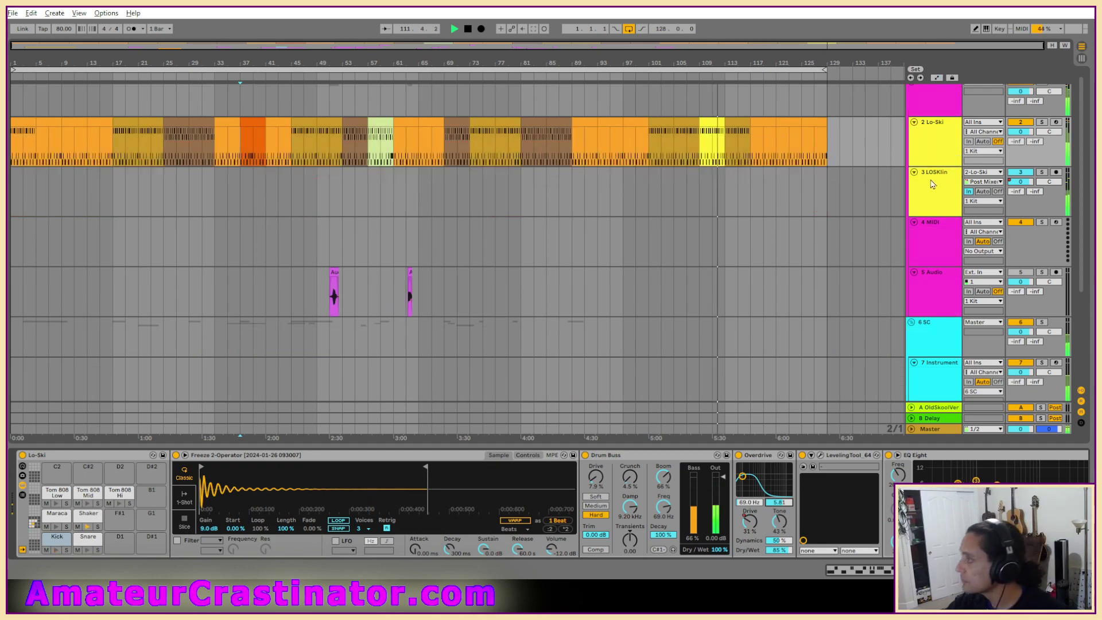
Open the Glitch2 plugin on the LOSKlin track and examine its Distortion and Tape Stop settings.
{"action": "left_click", "coordinate": [933, 185]}
{"action": "left_click", "coordinate": [902, 454]}
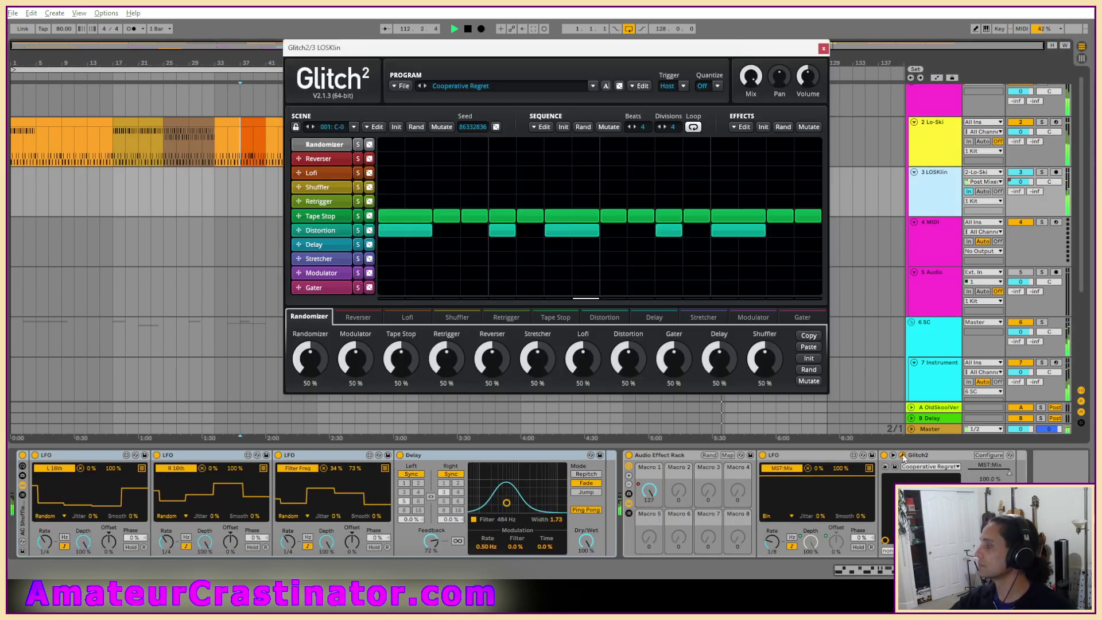
{"action": "left_click", "coordinate": [321, 230]}
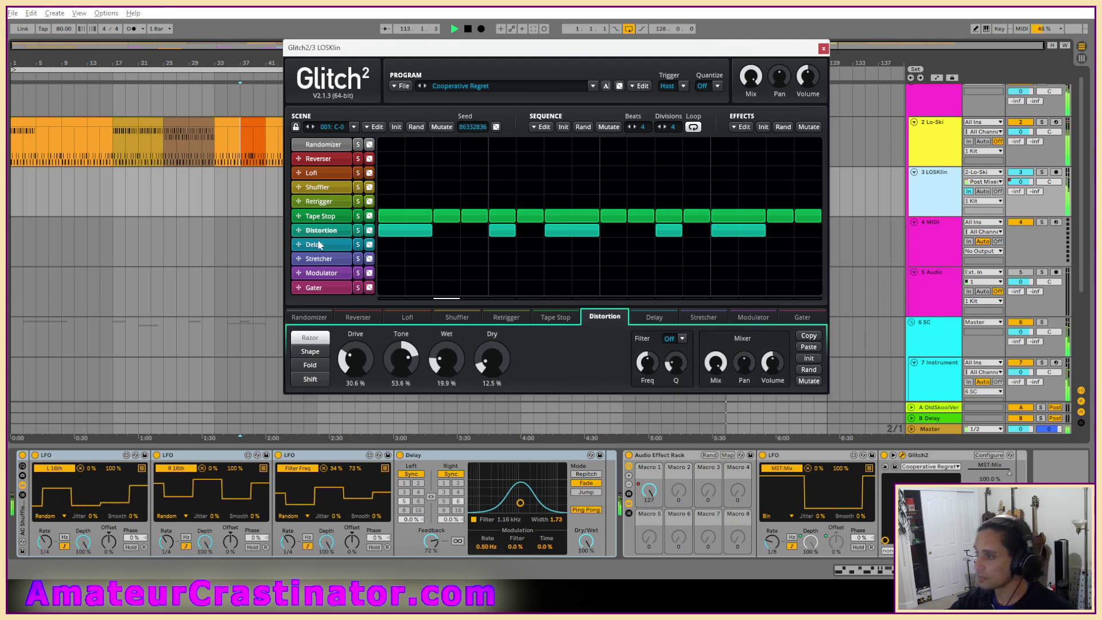
{"action": "left_click", "coordinate": [321, 216]}
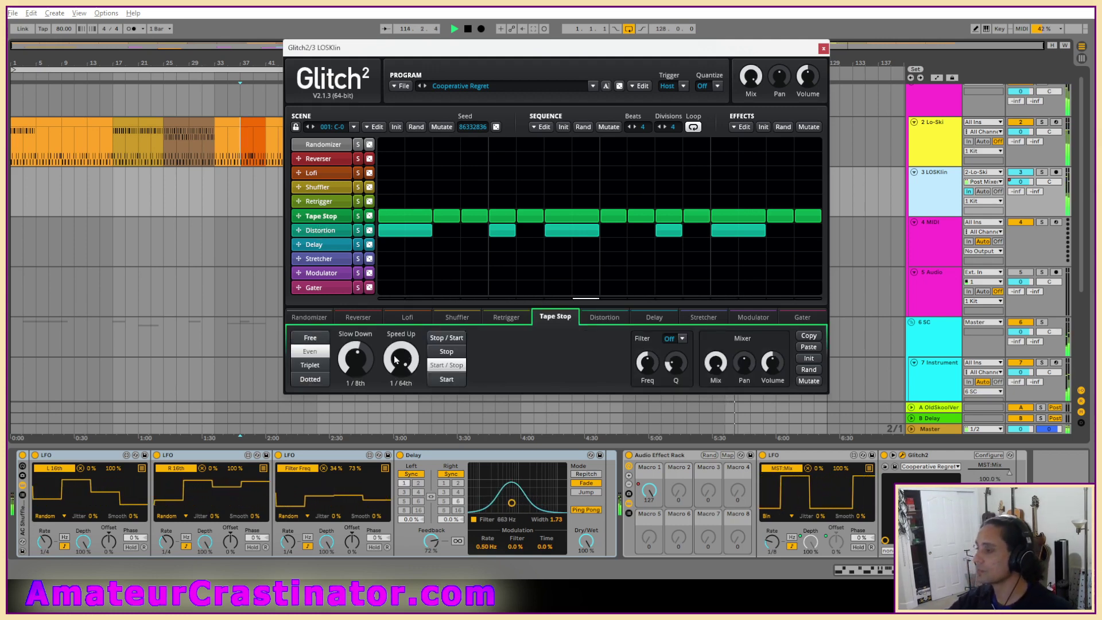
{"action": "left_click_drag", "start_coordinate": [355, 359], "coordinate": [355, 349]}
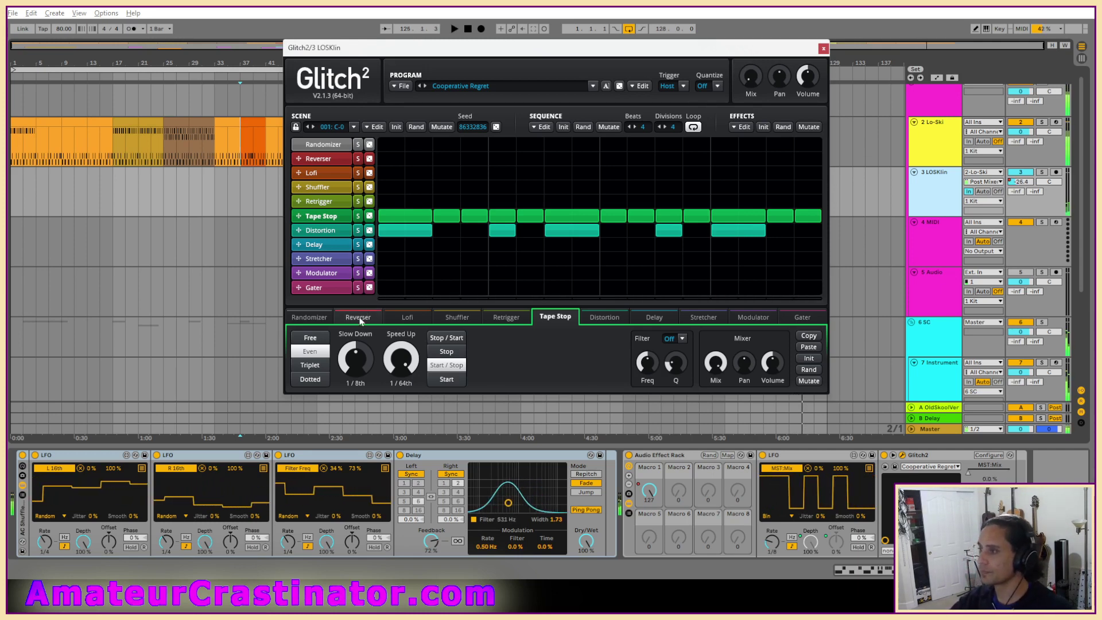
Play from the LOSKlin volume rise at bar 17 and set Glitch2's Tape Stop to Slow Down 2 beats and Speed Up 1/32nd.
{"action": "key", "text": "a"}
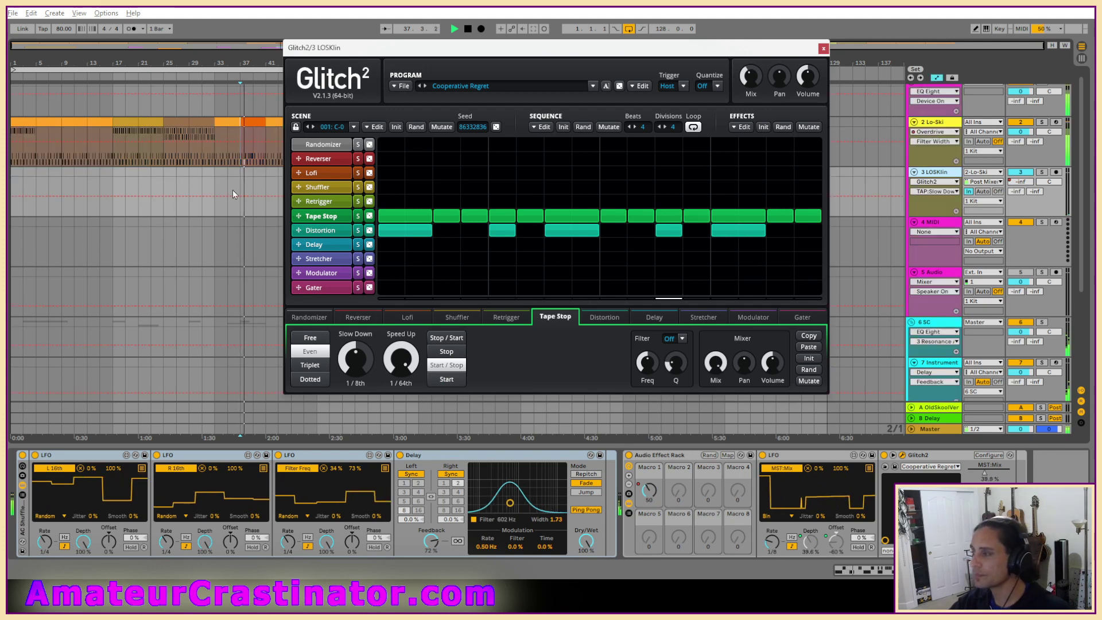
{"action": "key", "text": "a"}
{"action": "key", "text": "a"}
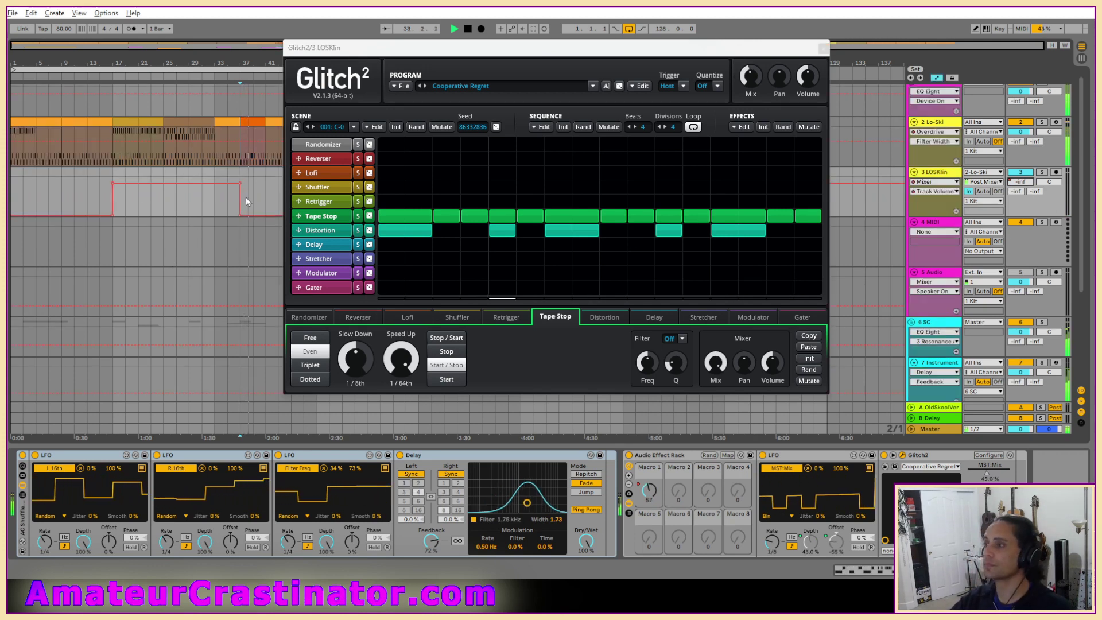
{"action": "left_click", "coordinate": [116, 196]}
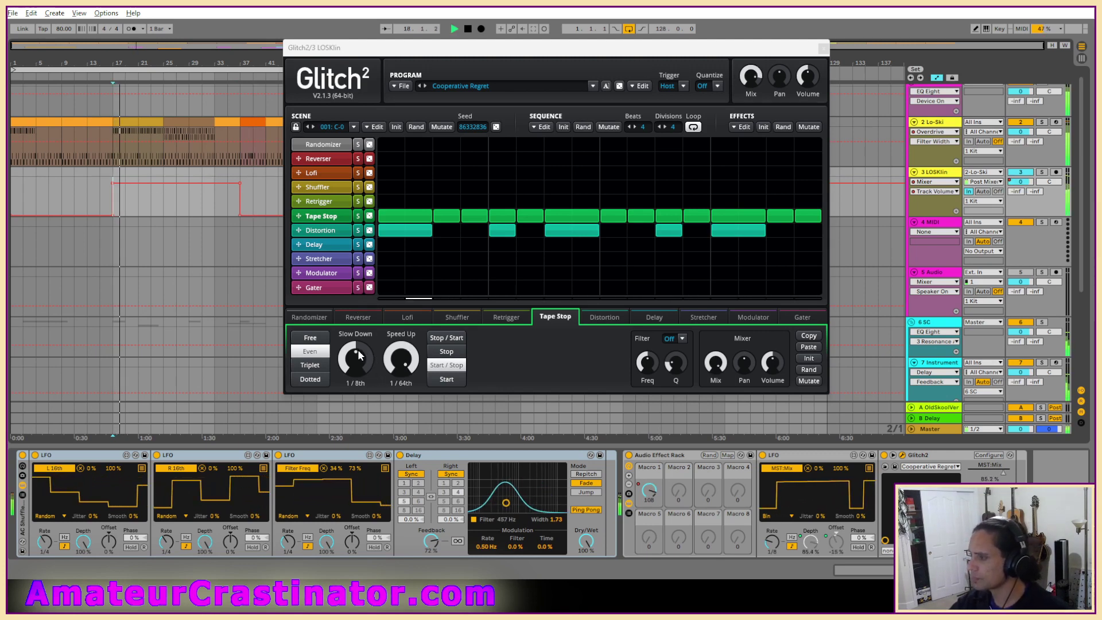
{"action": "left_click_drag", "start_coordinate": [402, 359], "coordinate": [356, 351]}
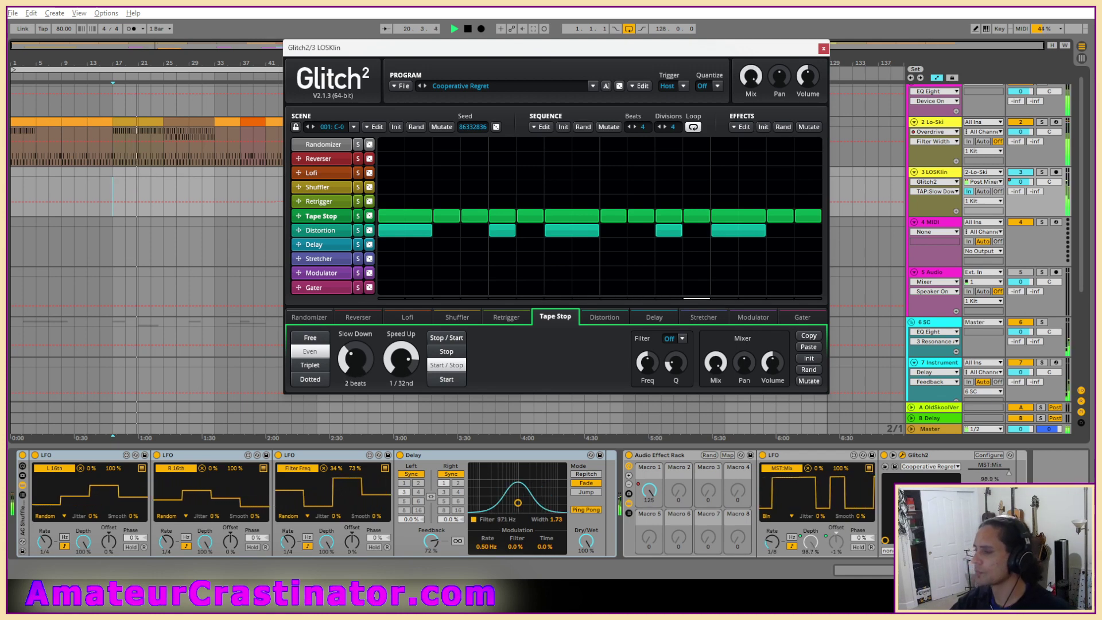
Try different Slow Down and Speed Up times on Glitch2's Tape Stop during playback, ending with both at 1/32nd.
{"action": "left_click_drag", "start_coordinate": [354, 364], "coordinate": [370, 359]}
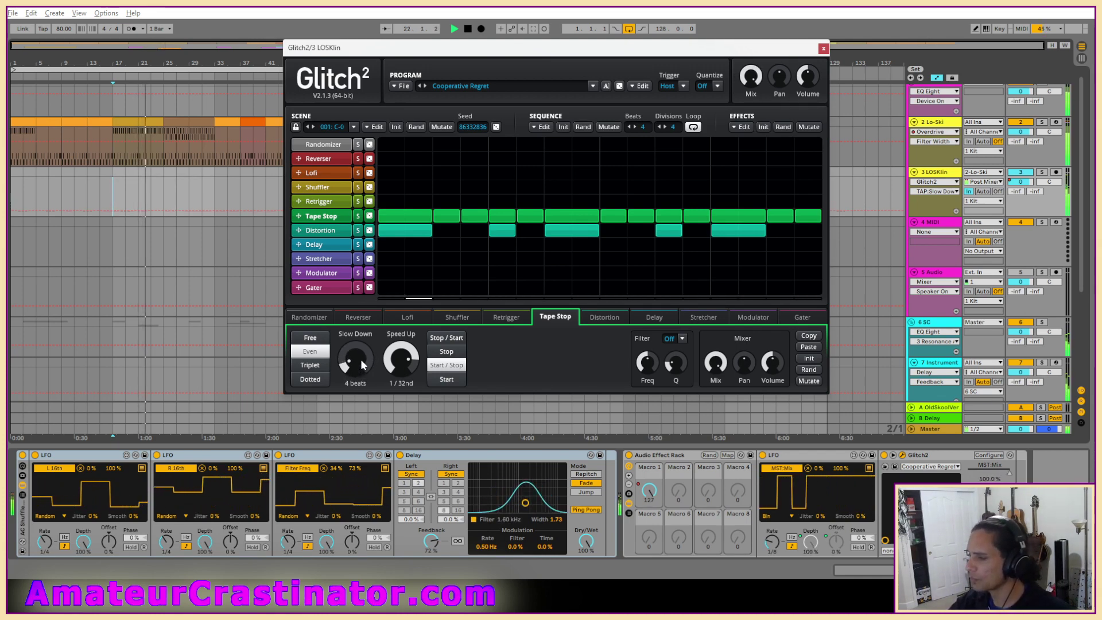
{"action": "left_click_drag", "start_coordinate": [360, 375], "coordinate": [356, 340]}
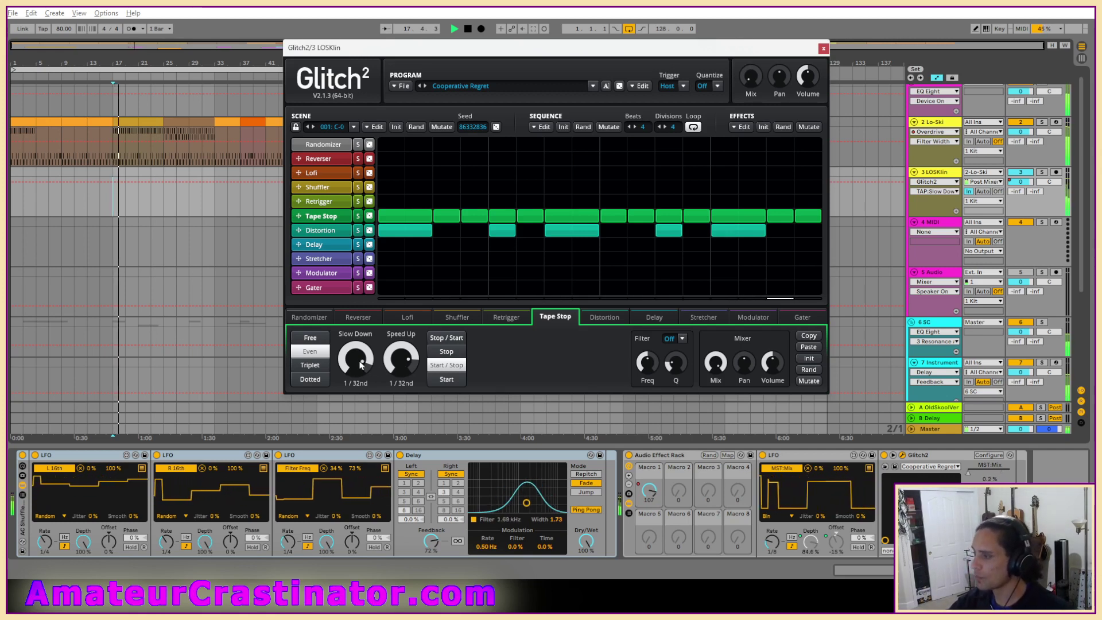
{"action": "left_click_drag", "start_coordinate": [361, 364], "coordinate": [402, 375]}
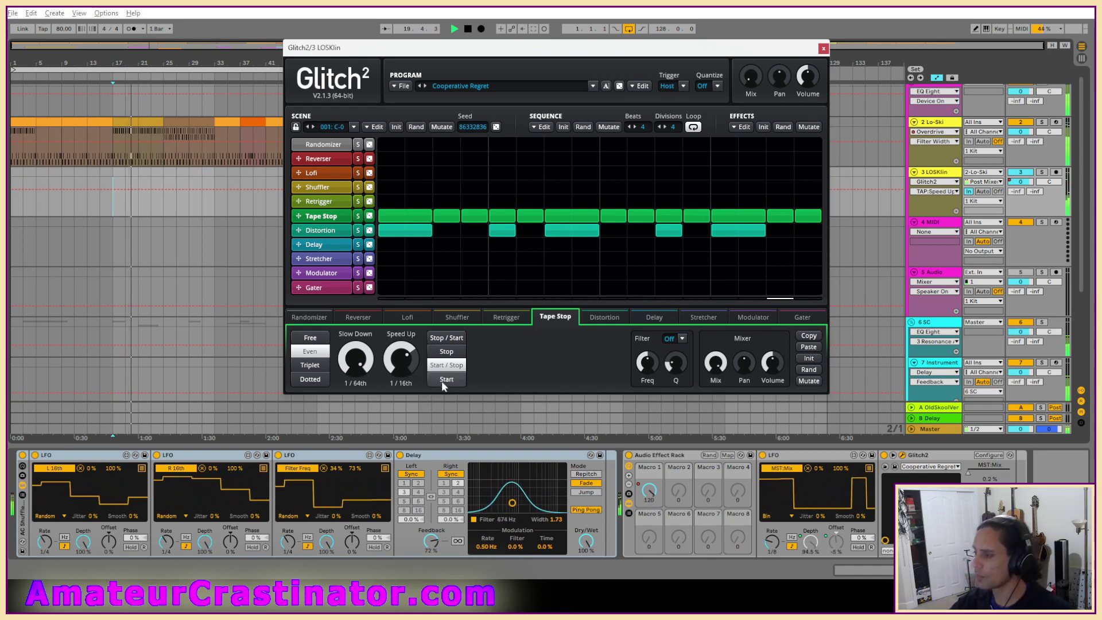
{"action": "left_click_drag", "start_coordinate": [404, 369], "coordinate": [410, 370]}
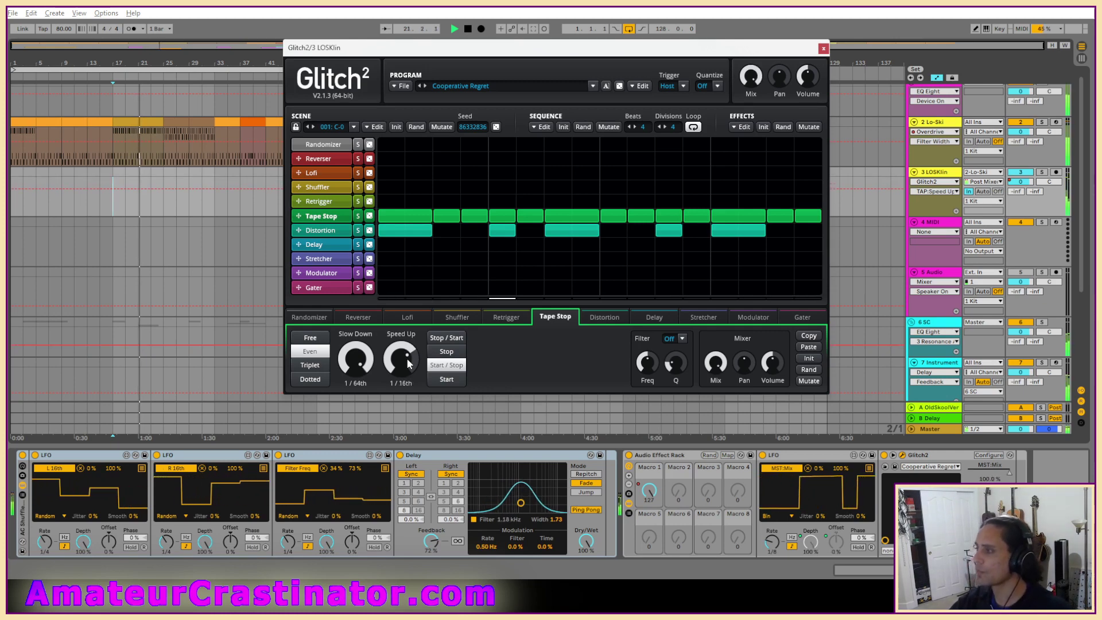
{"action": "left_click_drag", "start_coordinate": [407, 363], "coordinate": [409, 365]}
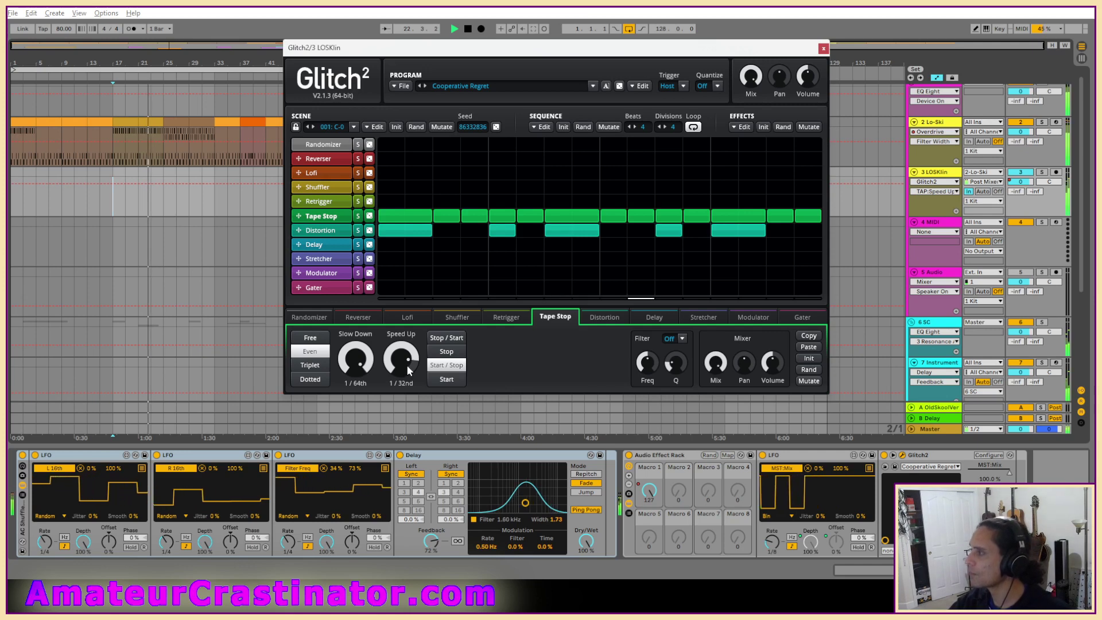
{"action": "left_click_drag", "start_coordinate": [357, 370], "coordinate": [357, 361]}
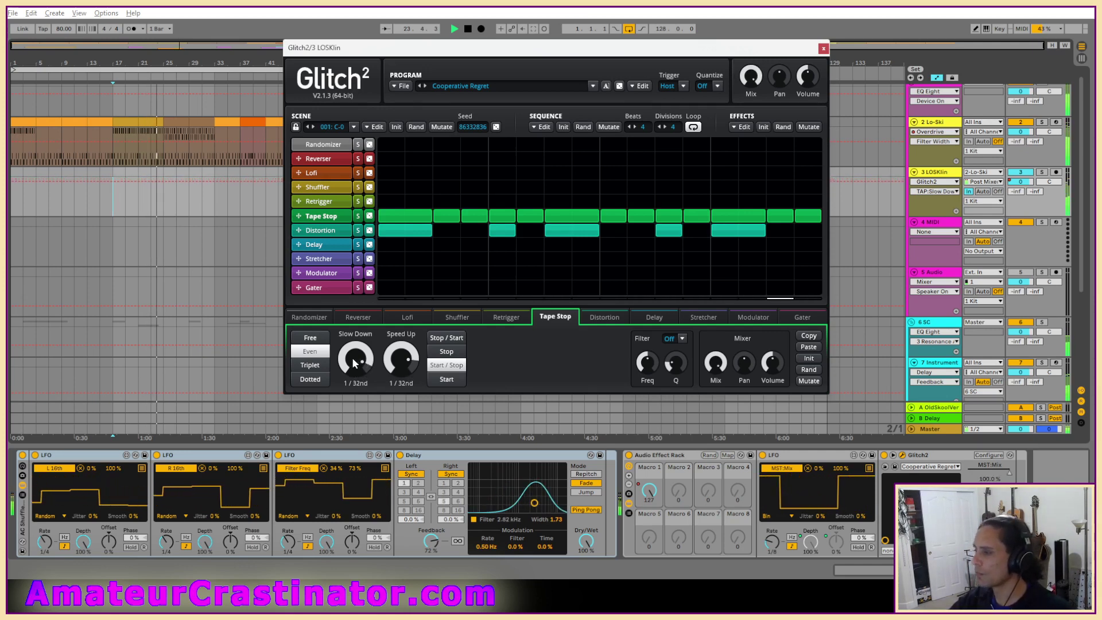
Set the Tape Stop's Slow Down to 1 beat and its Speed Up to 1/64th.
{"action": "left_click_drag", "start_coordinate": [355, 363], "coordinate": [395, 372]}
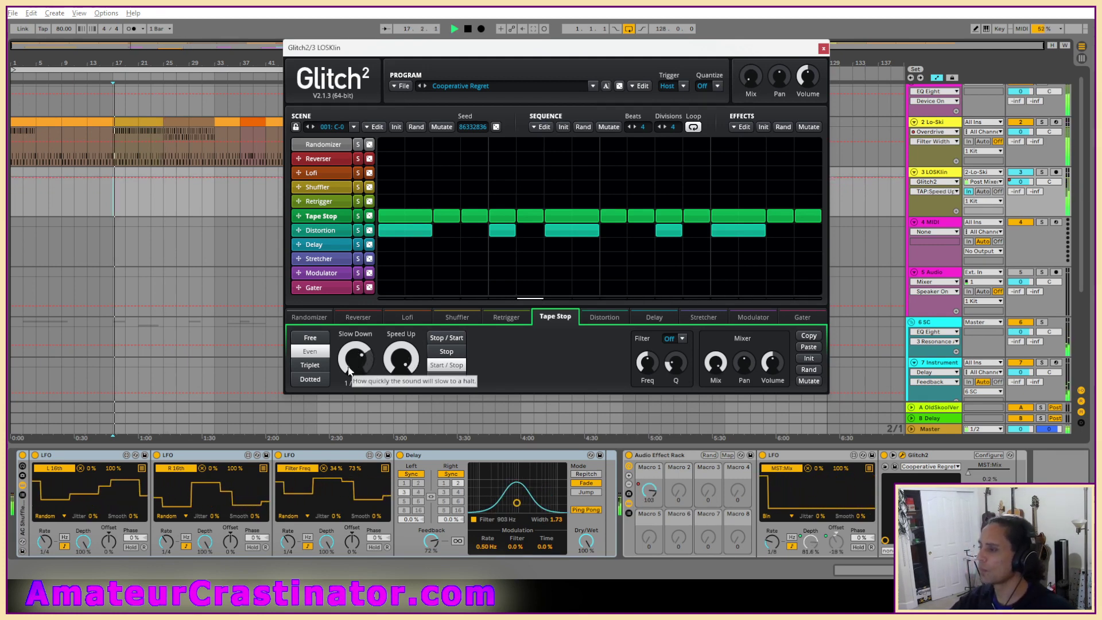
{"action": "left_click_drag", "start_coordinate": [352, 364], "coordinate": [353, 355]}
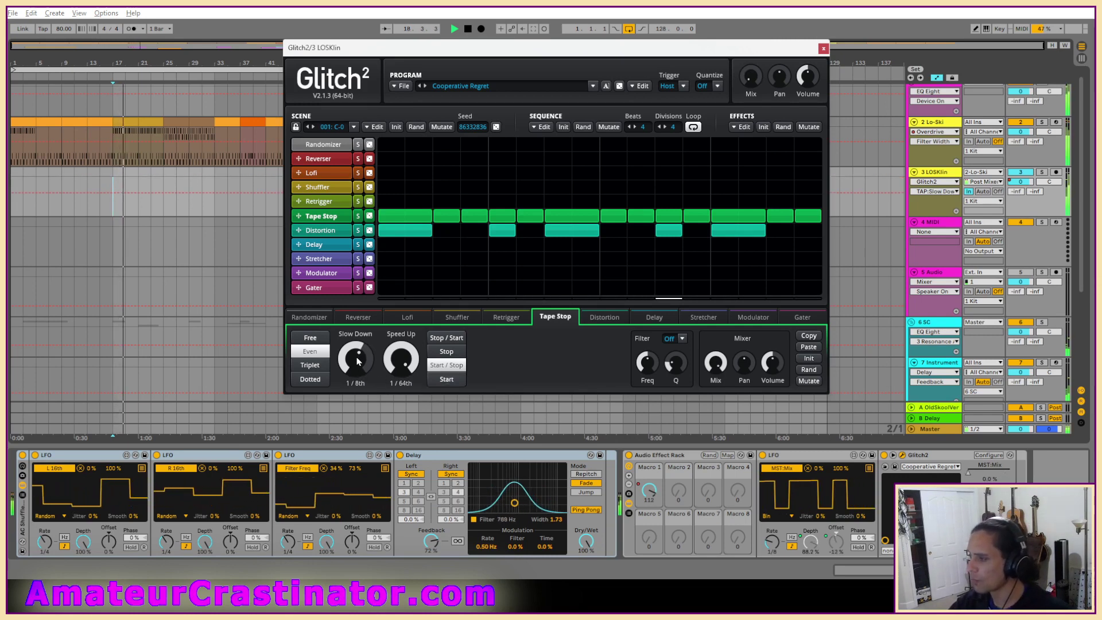
{"action": "mouse_move", "coordinate": [353, 355]}
{"action": "left_mouse_down"}
{"action": "mouse_move", "coordinate": [352, 344]}
{"action": "mouse_move", "coordinate": [366, 360]}
{"action": "left_mouse_up"}
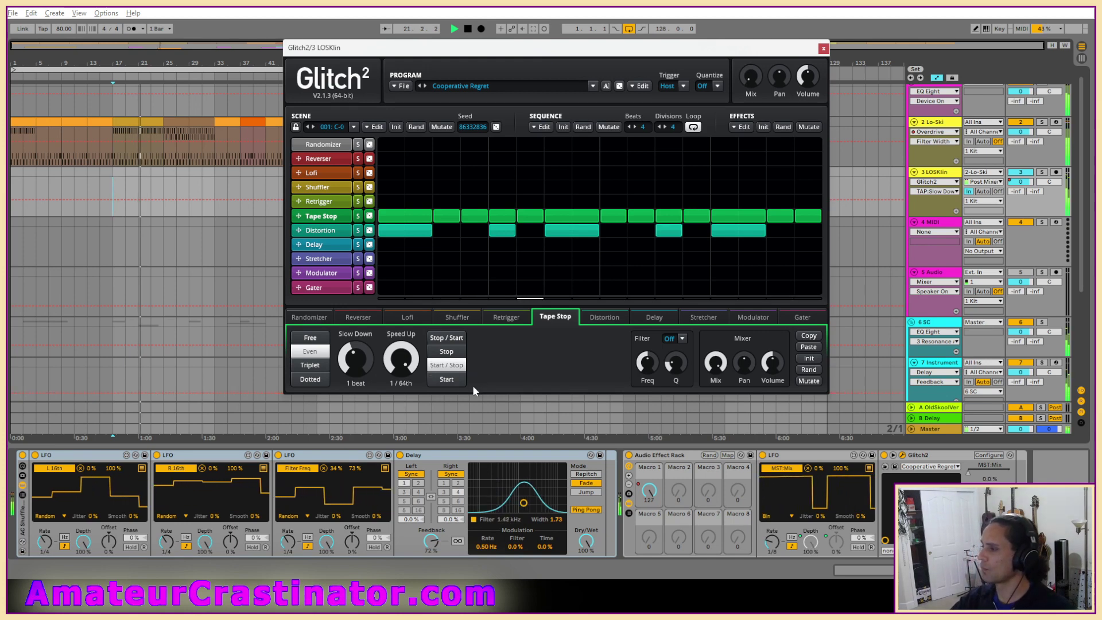
Try a low-pass filter on the Tape Stop effect at about 11432 Hz with Q at 53.6%.
{"action": "left_click", "coordinate": [674, 358]}
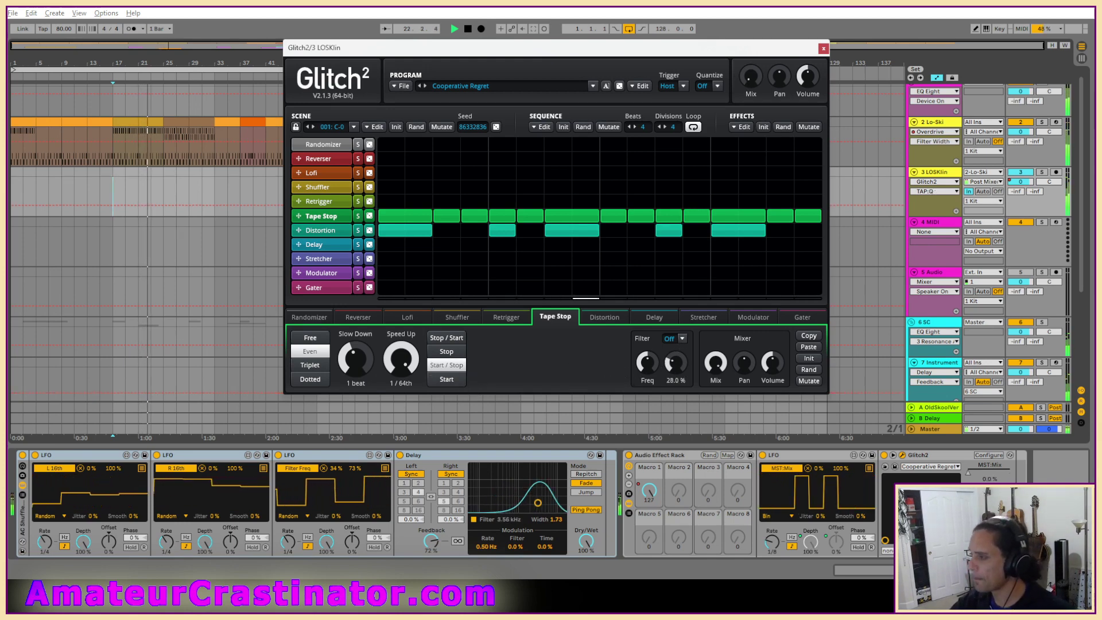
{"action": "left_click", "coordinate": [673, 339]}
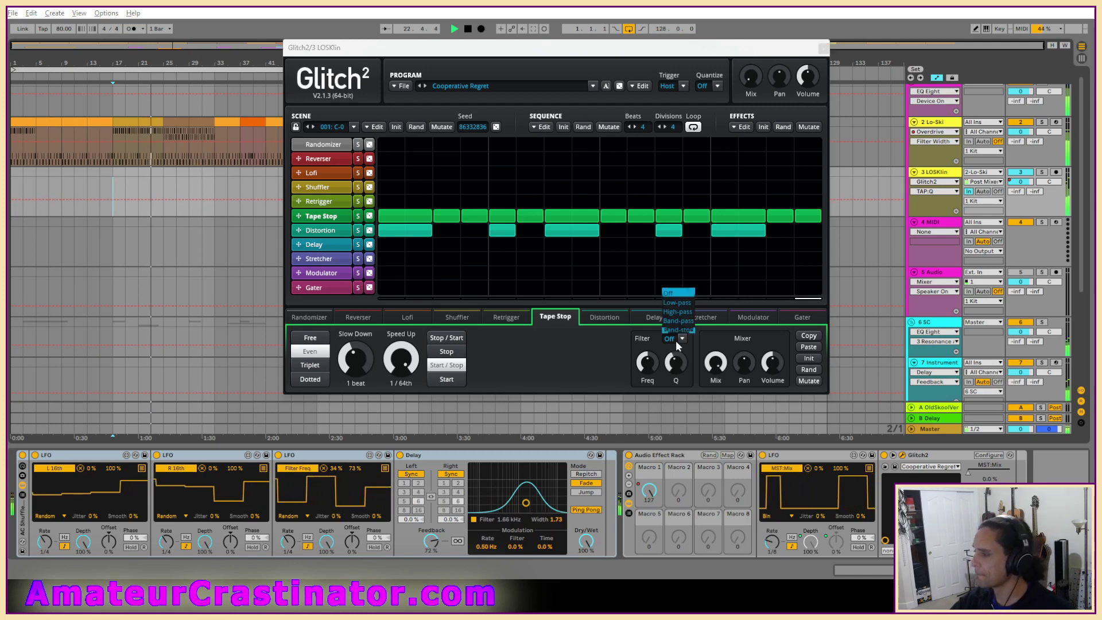
{"action": "left_click", "coordinate": [676, 304]}
{"action": "left_click", "coordinate": [648, 363]}
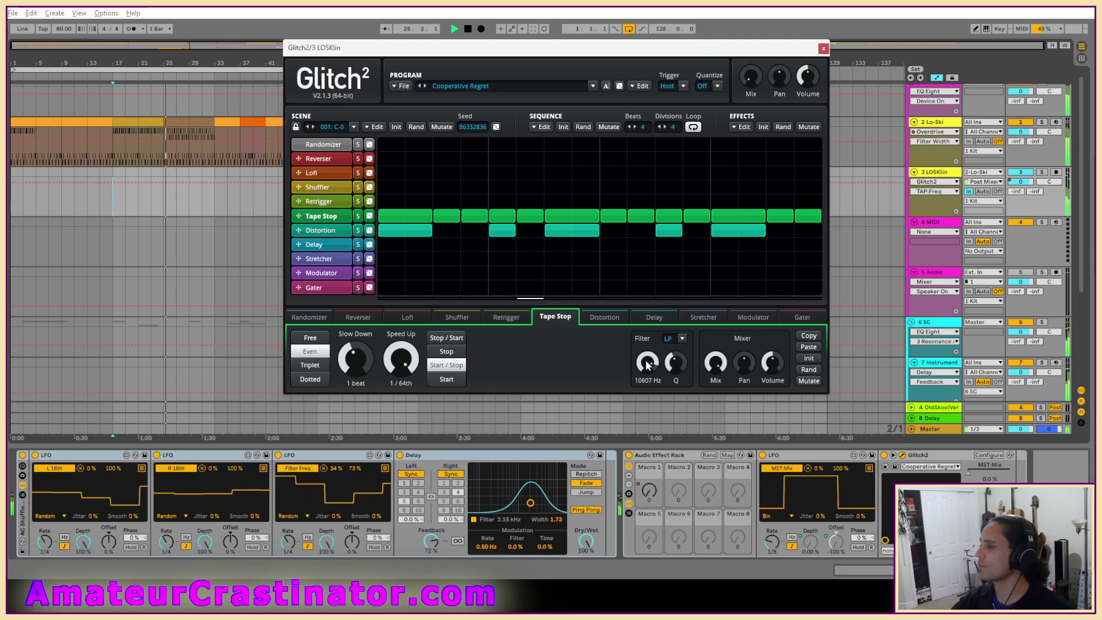
{"action": "mouse_move", "coordinate": [648, 363]}
{"action": "left_mouse_down"}
{"action": "mouse_move", "coordinate": [647, 381]}
{"action": "mouse_move", "coordinate": [648, 366]}
{"action": "left_mouse_up"}
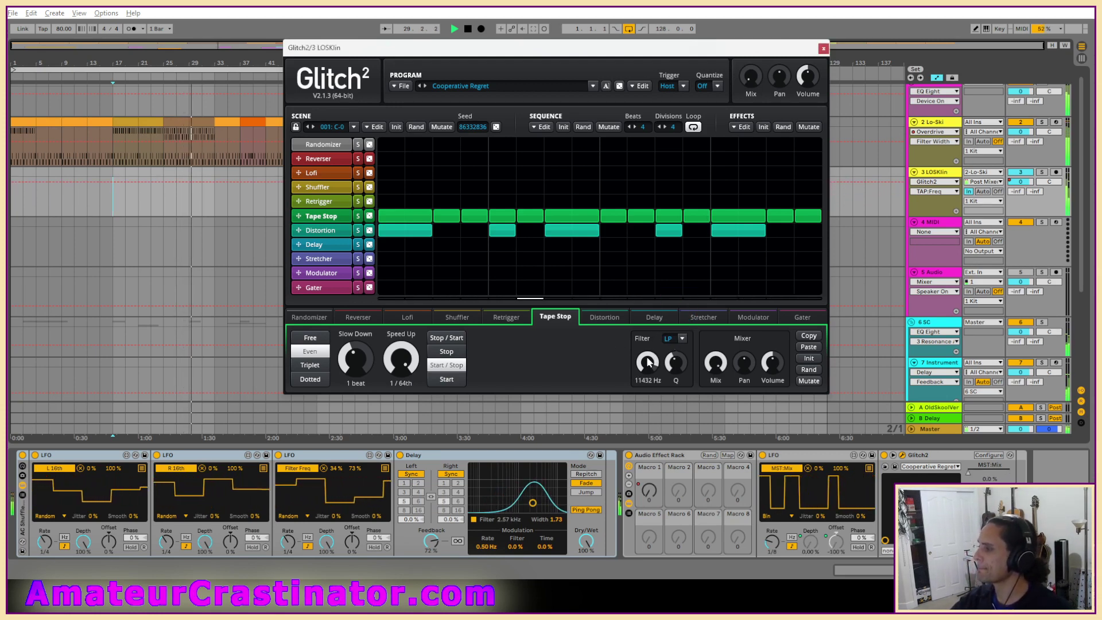
{"action": "left_click_drag", "start_coordinate": [648, 365], "coordinate": [679, 368]}
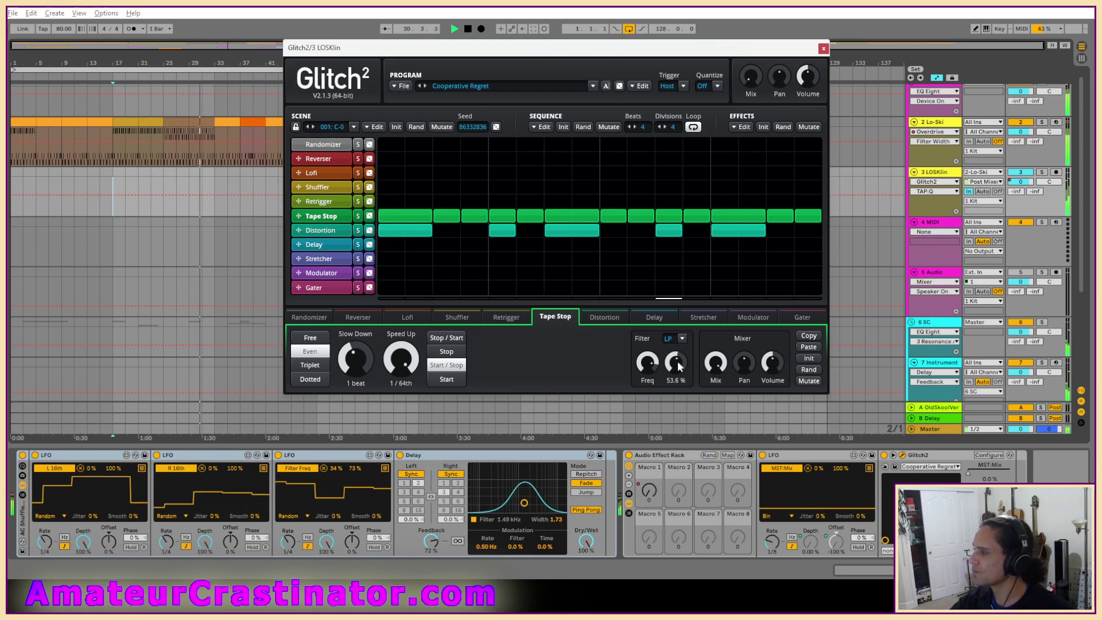
Try the Tape Stop filter at 10410 Hz during playback, and switch the filter off.
{"action": "key", "text": "space"}
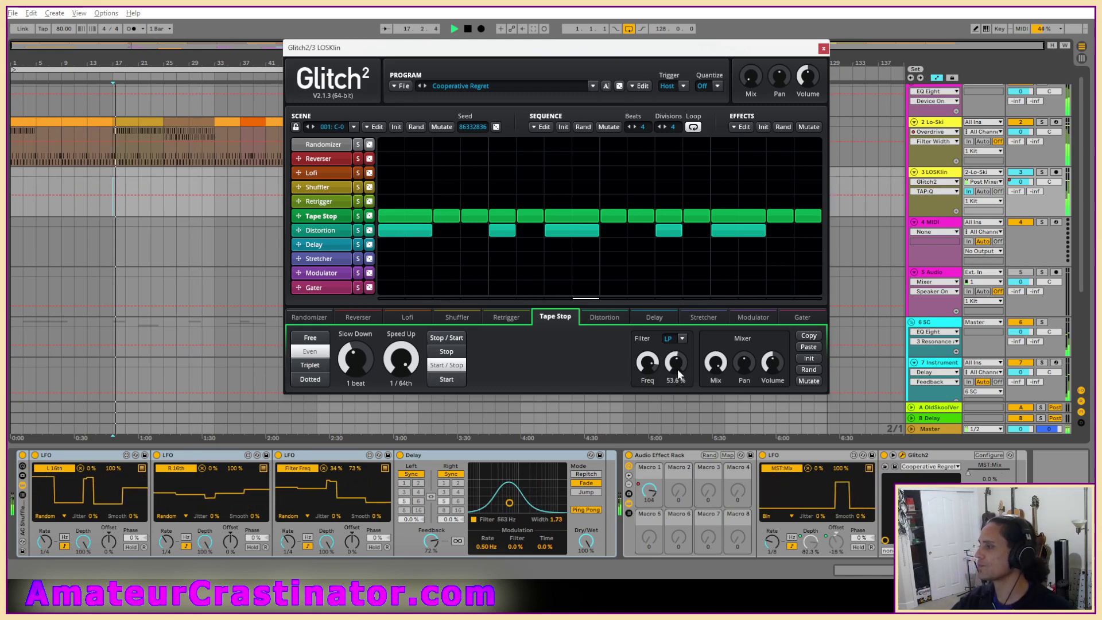
{"action": "left_click", "coordinate": [646, 363]}
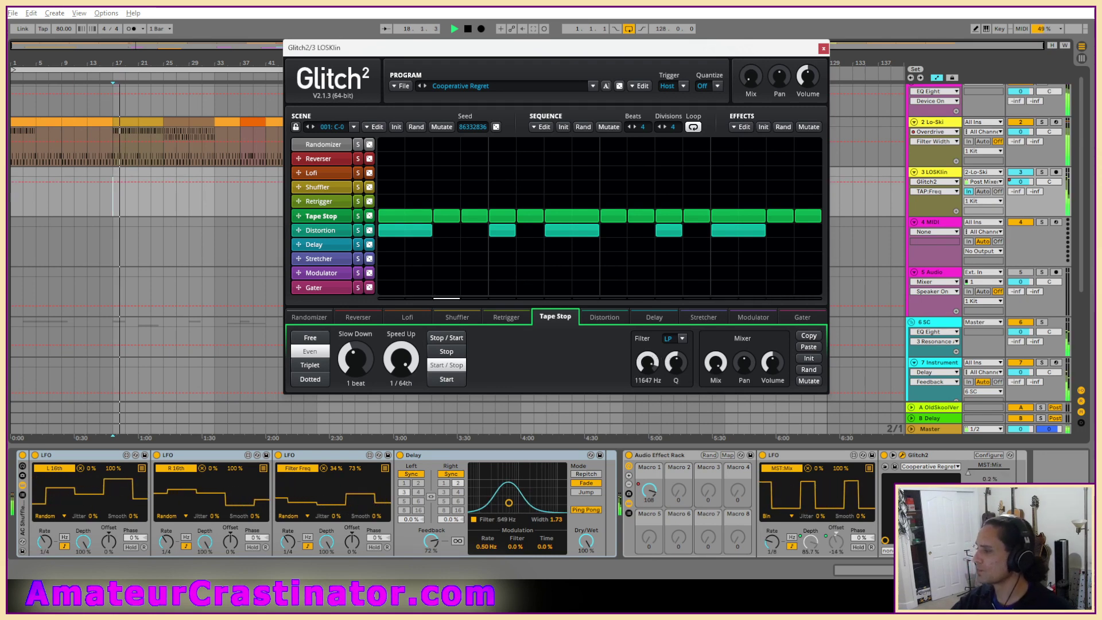
{"action": "mouse_move", "coordinate": [652, 367]}
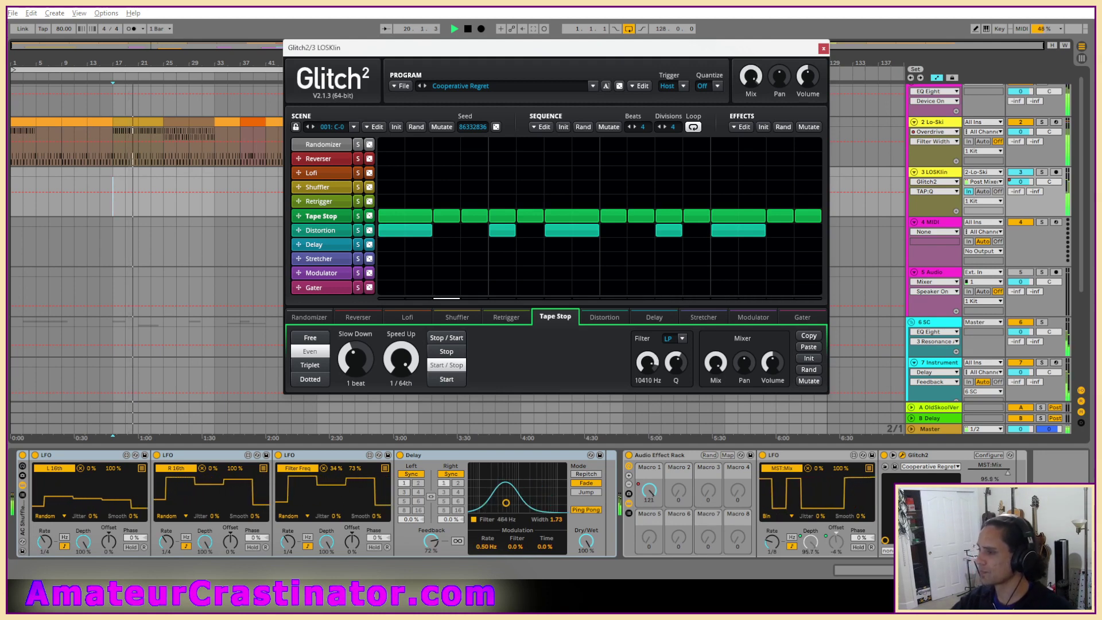
{"action": "left_click", "coordinate": [676, 339]}
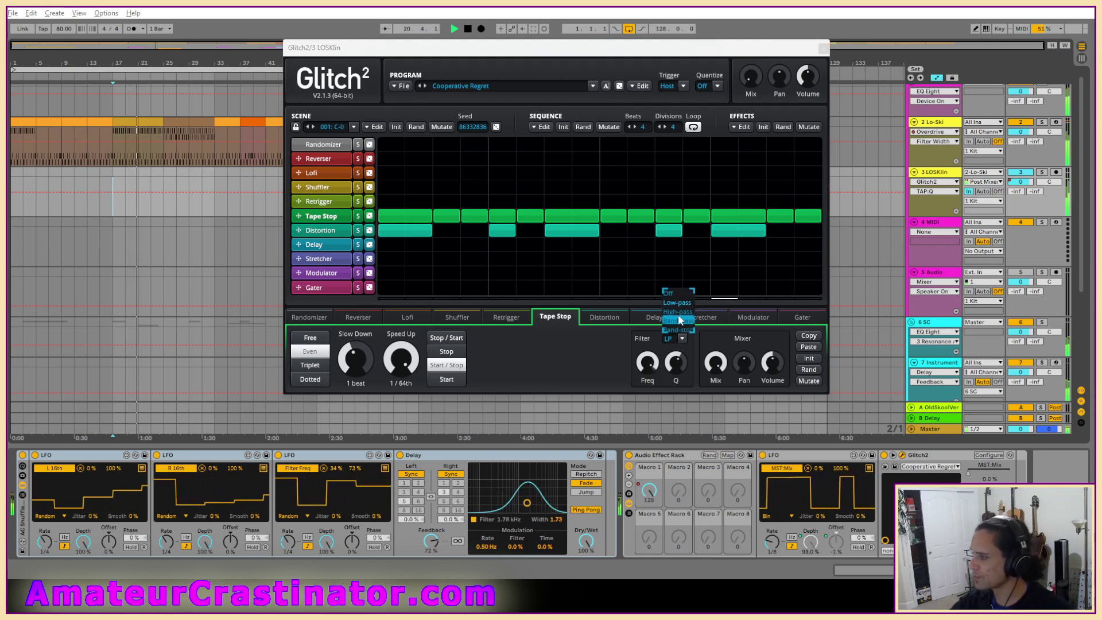
{"action": "left_click", "coordinate": [675, 293]}
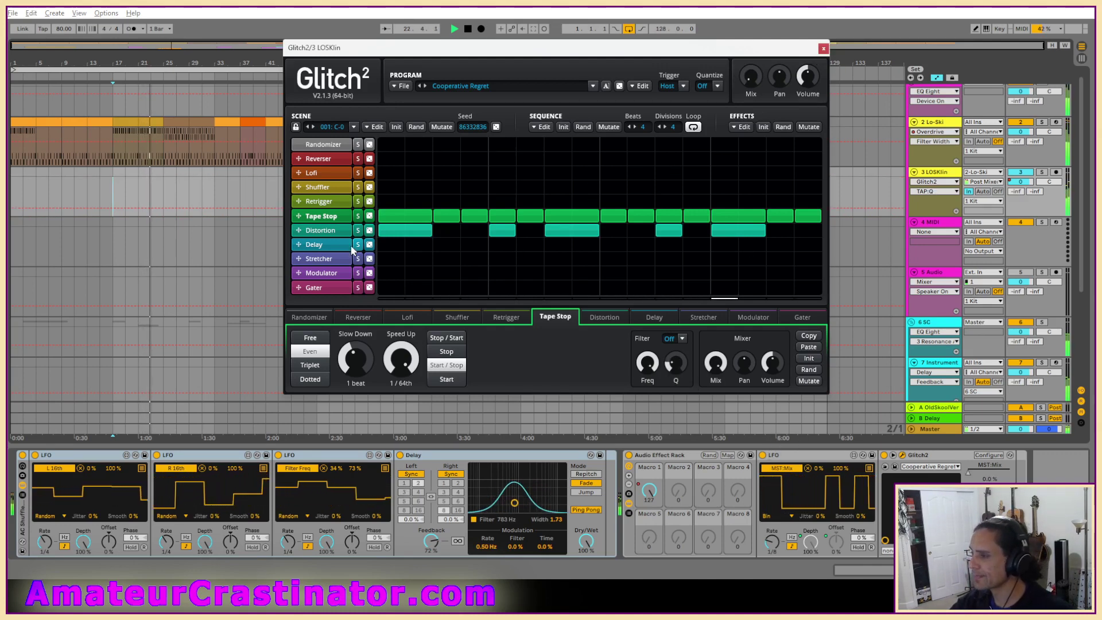
Set Glitch2's Distortion to 47.0% Drive, 45.1% Wet and 4.5% Dry.
{"action": "left_click", "coordinate": [321, 230]}
{"action": "left_click_drag", "start_coordinate": [357, 366], "coordinate": [357, 345]}
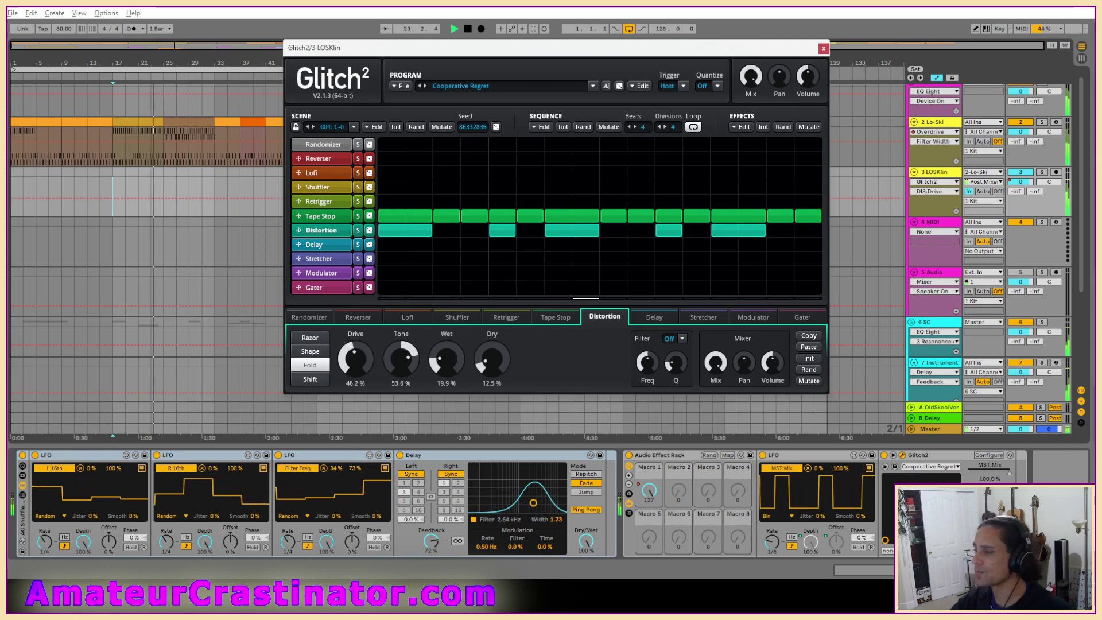
{"action": "left_click_drag", "start_coordinate": [446, 365], "coordinate": [486, 367]}
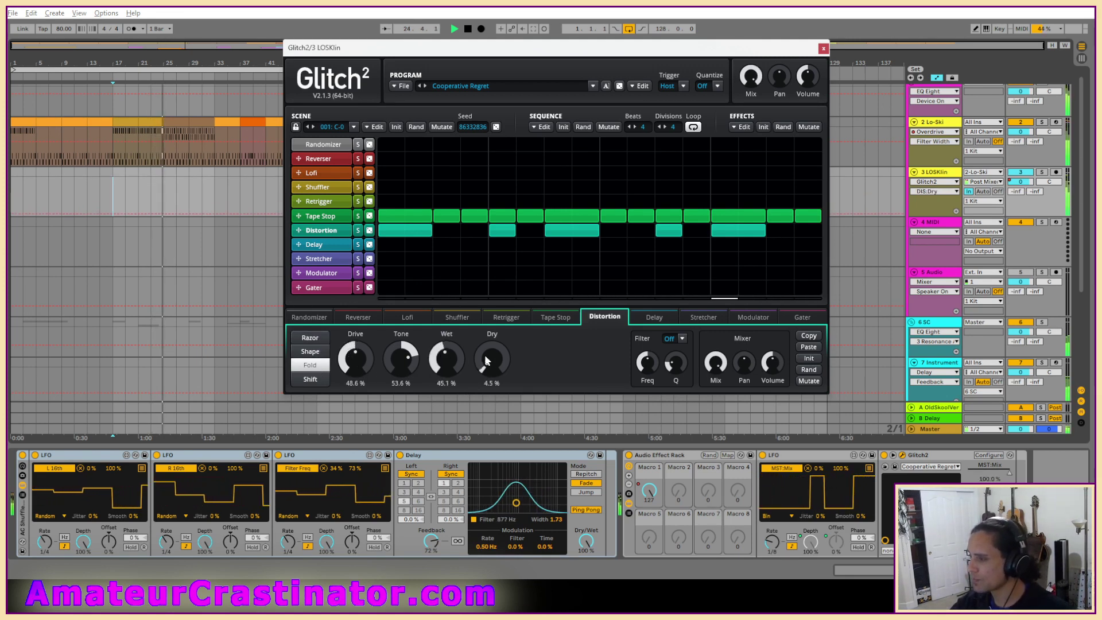
{"action": "left_click_drag", "start_coordinate": [359, 355], "coordinate": [359, 358]}
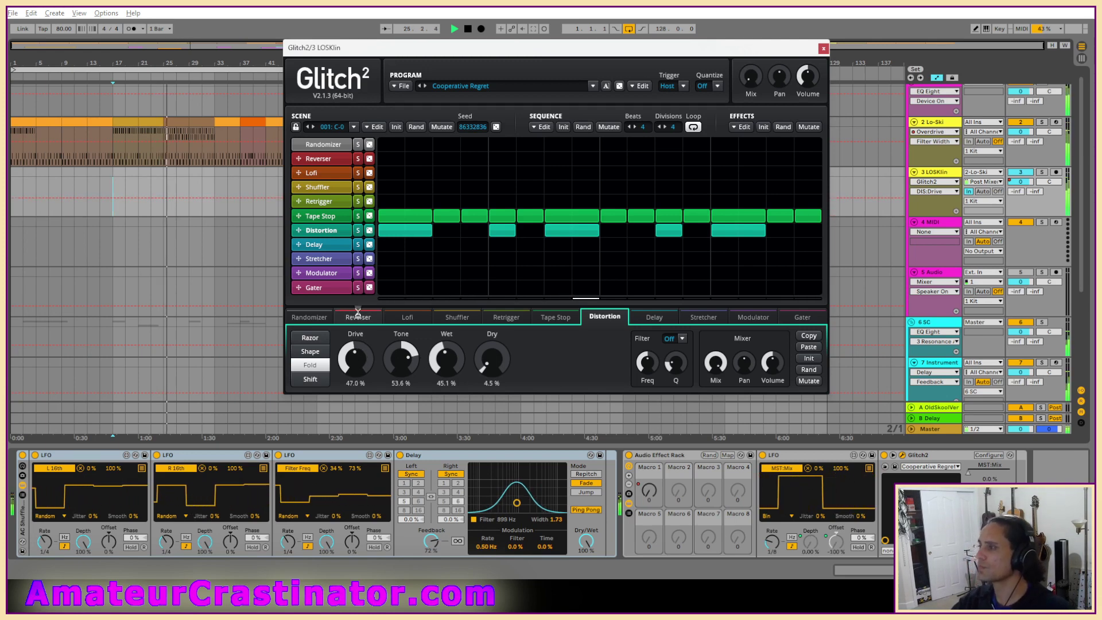
Fill Glitch2's Lofi lane with a random block pattern and set the Lofi Bit Depth to Original Bit.
{"action": "left_click", "coordinate": [370, 174]}
{"action": "left_click", "coordinate": [369, 173]}
{"action": "left_click", "coordinate": [370, 173]}
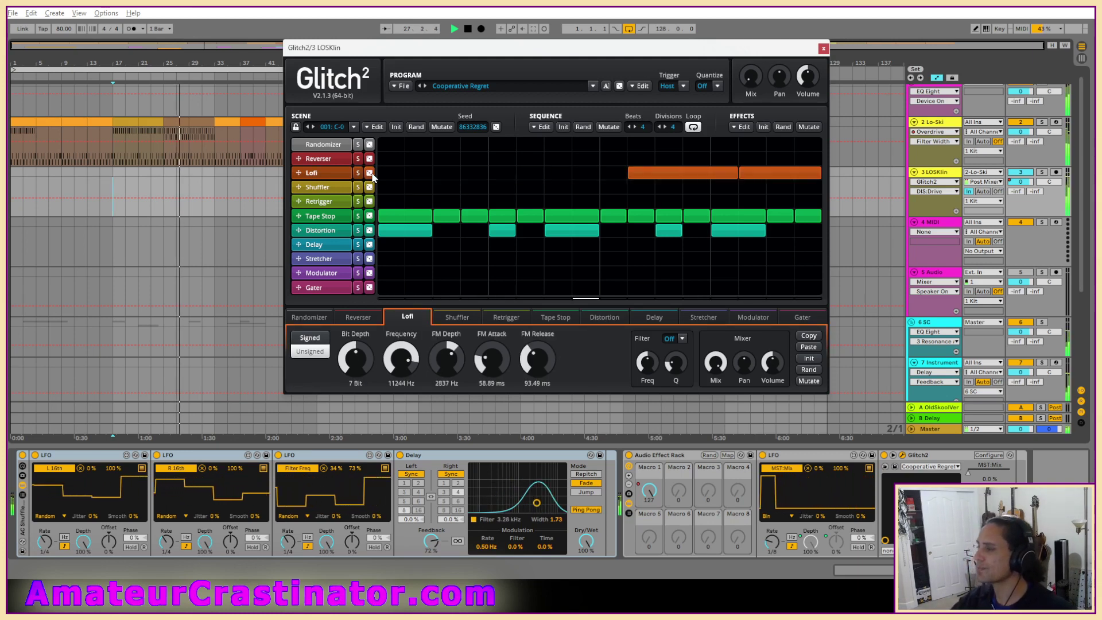
{"action": "left_click", "coordinate": [370, 173]}
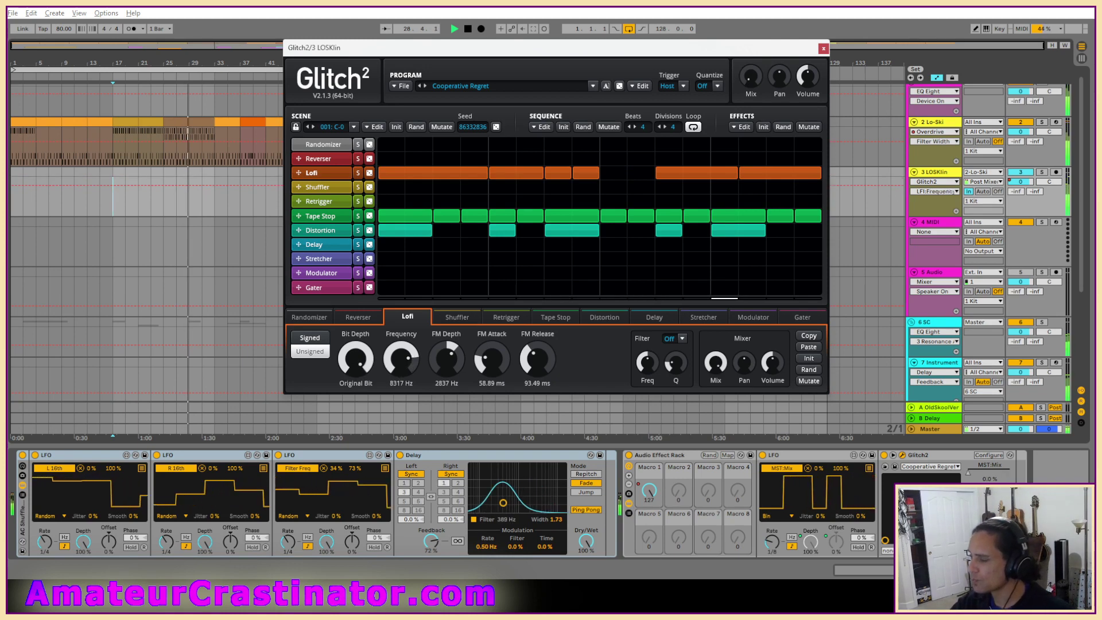
Set the Lofi Frequency to 10829 Hz, FM Depth to 4197 Hz, FM Attack to 22.96 ms and FM Release to 43.59 ms.
{"action": "left_click_drag", "start_coordinate": [488, 367], "coordinate": [548, 398]}
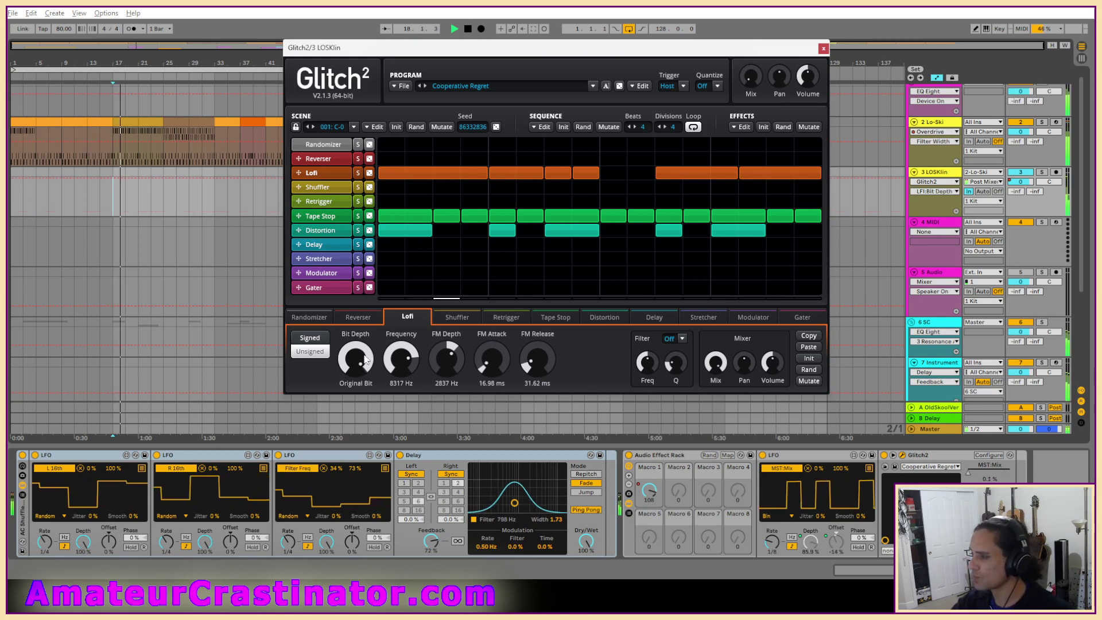
{"action": "left_click_drag", "start_coordinate": [406, 360], "coordinate": [422, 340]}
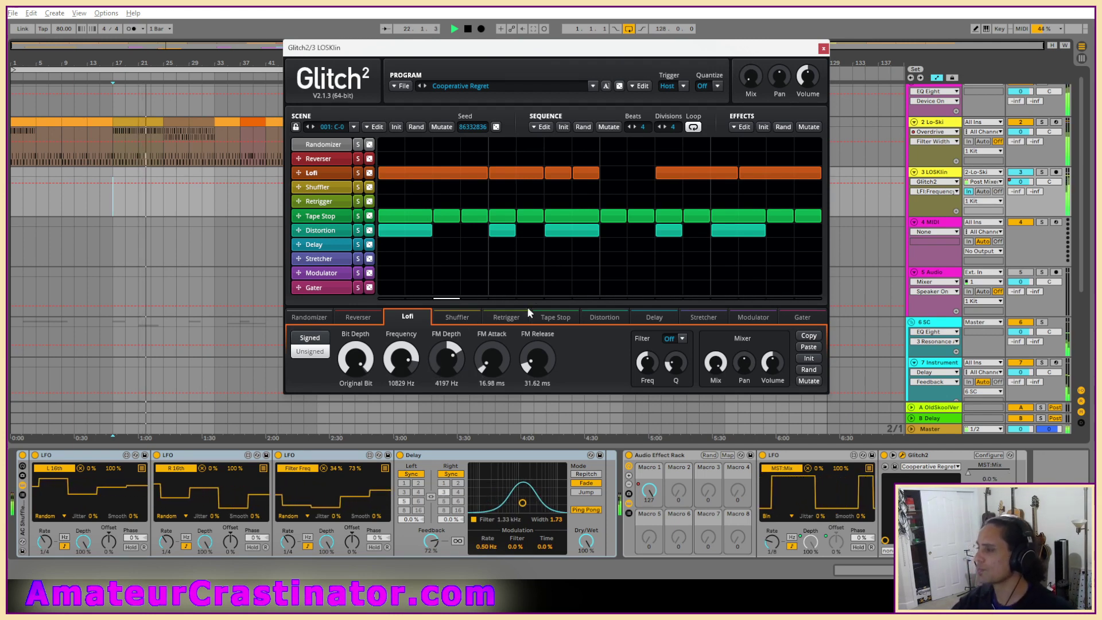
{"action": "left_click_drag", "start_coordinate": [523, 363], "coordinate": [500, 362]}
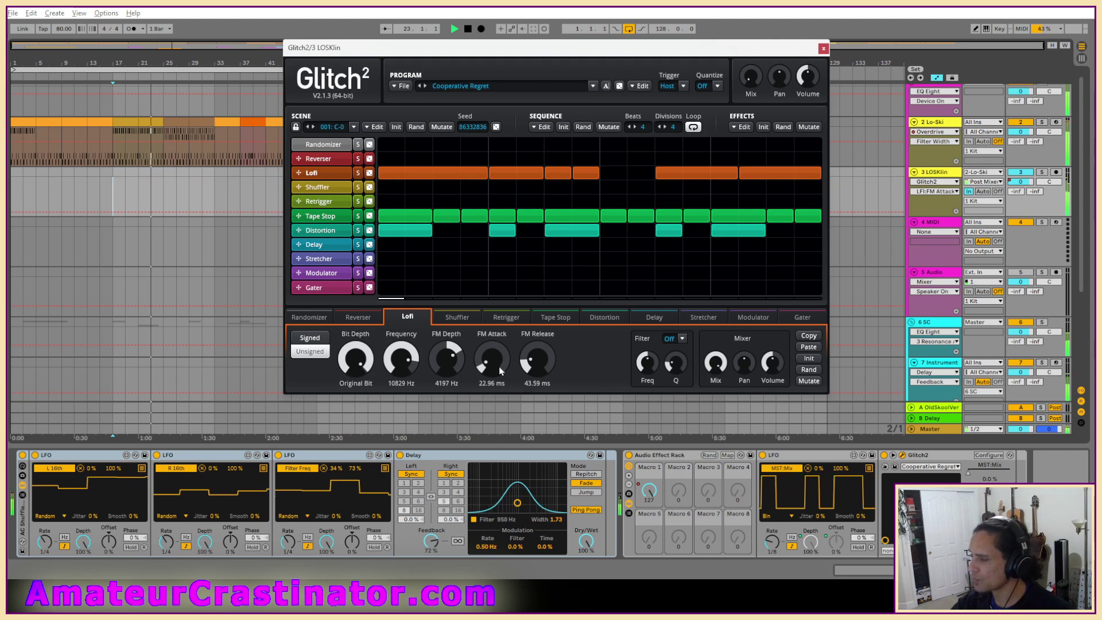
Randomize the Lofi lane repeatedly until it holds three separate blocks with gaps between them.
{"action": "left_click", "coordinate": [370, 174]}
{"action": "left_click", "coordinate": [369, 173]}
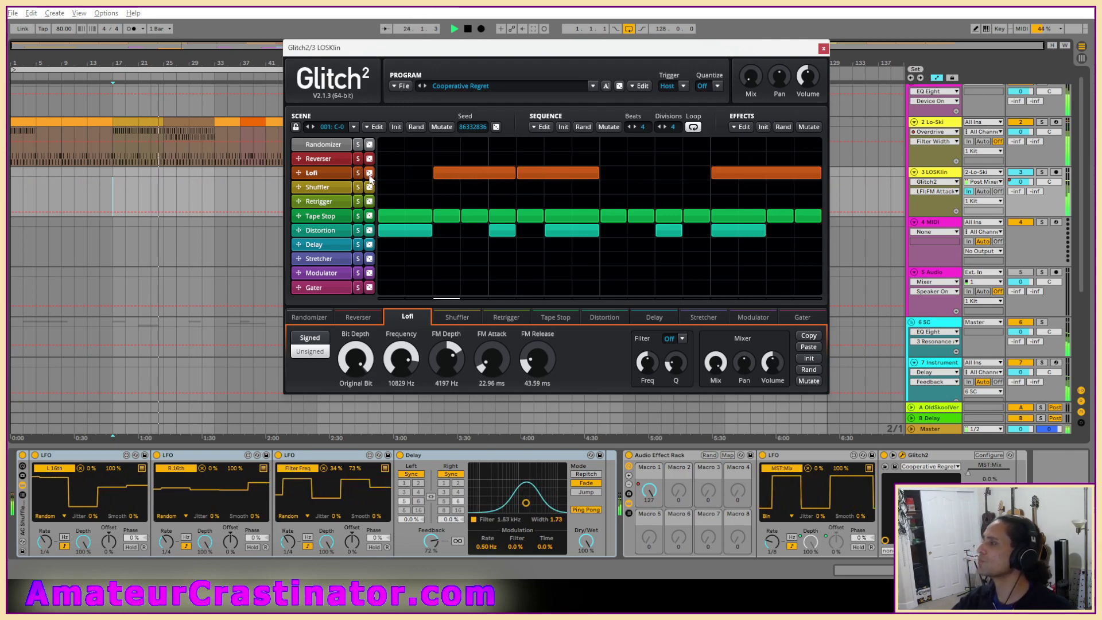
{"action": "left_click", "coordinate": [370, 173]}
{"action": "left_click", "coordinate": [370, 173]}
{"action": "left_click", "coordinate": [370, 173]}
{"action": "left_click", "coordinate": [369, 174]}
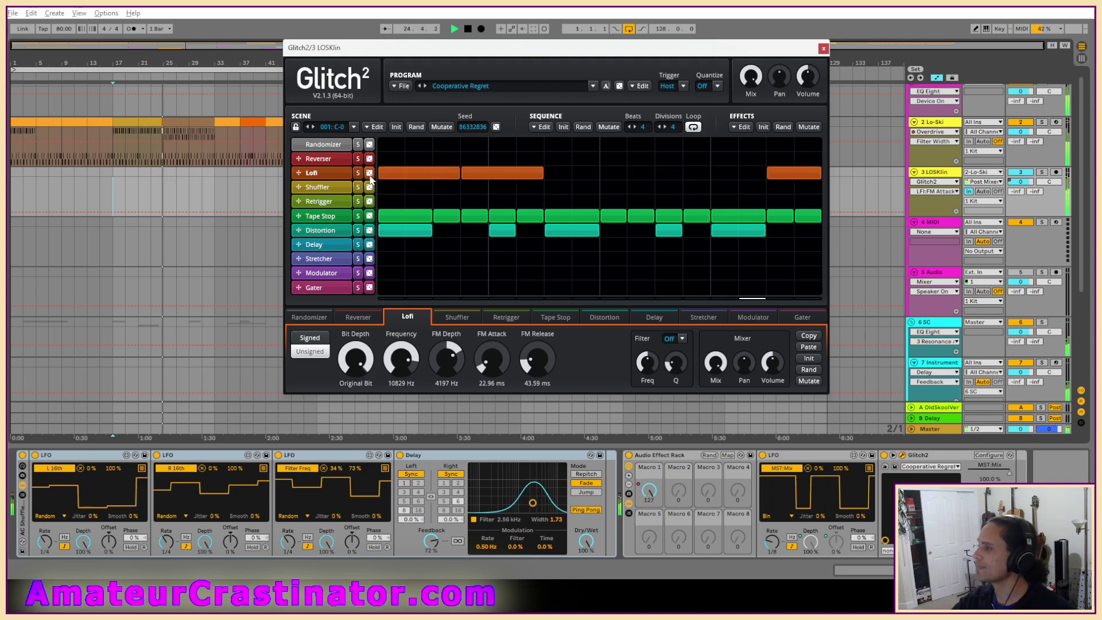
{"action": "left_click", "coordinate": [370, 173]}
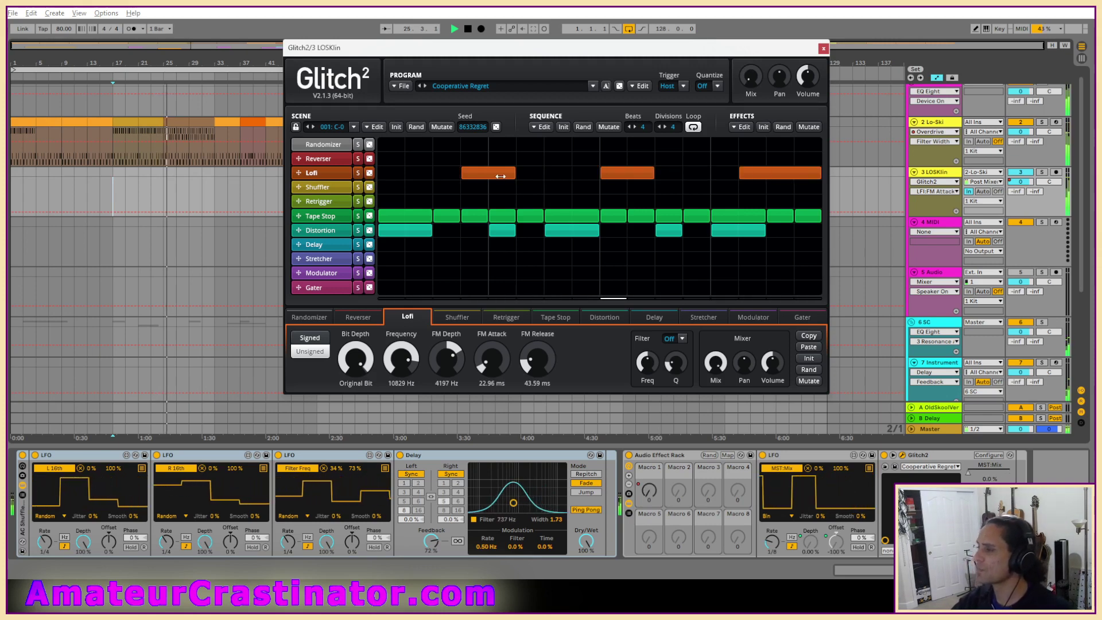
Rearrange the Lofi lane so two-step blocks sit on steps 3–4, 7–8 and 11–12.
{"action": "left_click", "coordinate": [490, 173]}
{"action": "left_click", "coordinate": [438, 174]}
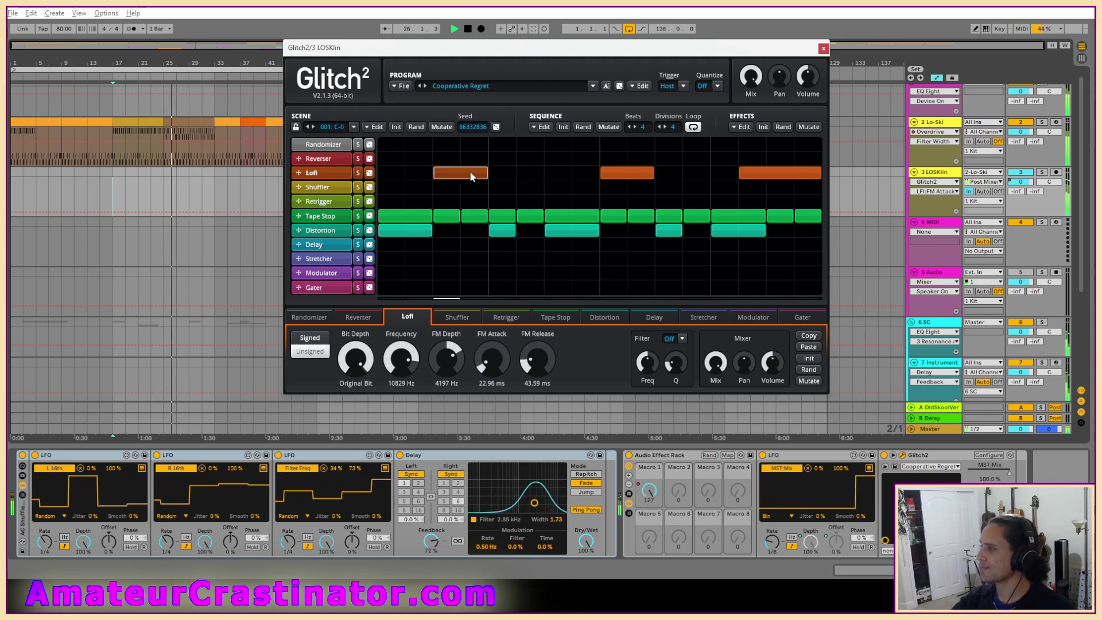
{"action": "left_click_drag", "start_coordinate": [543, 173], "coordinate": [604, 178]}
{"action": "left_click", "coordinate": [604, 177]}
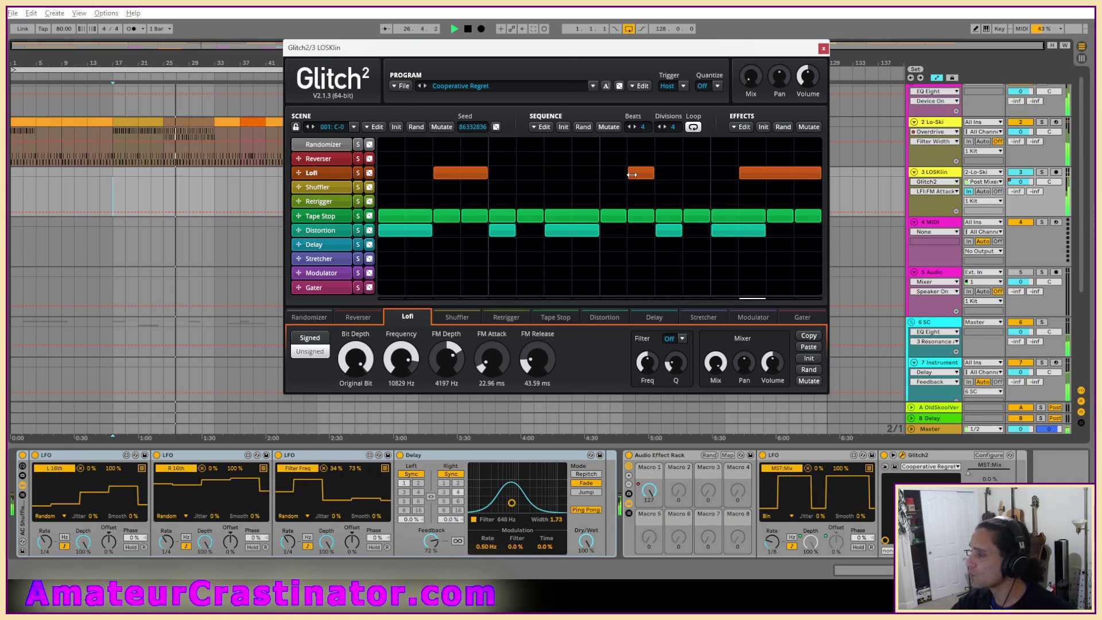
{"action": "left_click", "coordinate": [632, 175]}
{"action": "left_click", "coordinate": [565, 175]}
{"action": "left_click", "coordinate": [659, 174]}
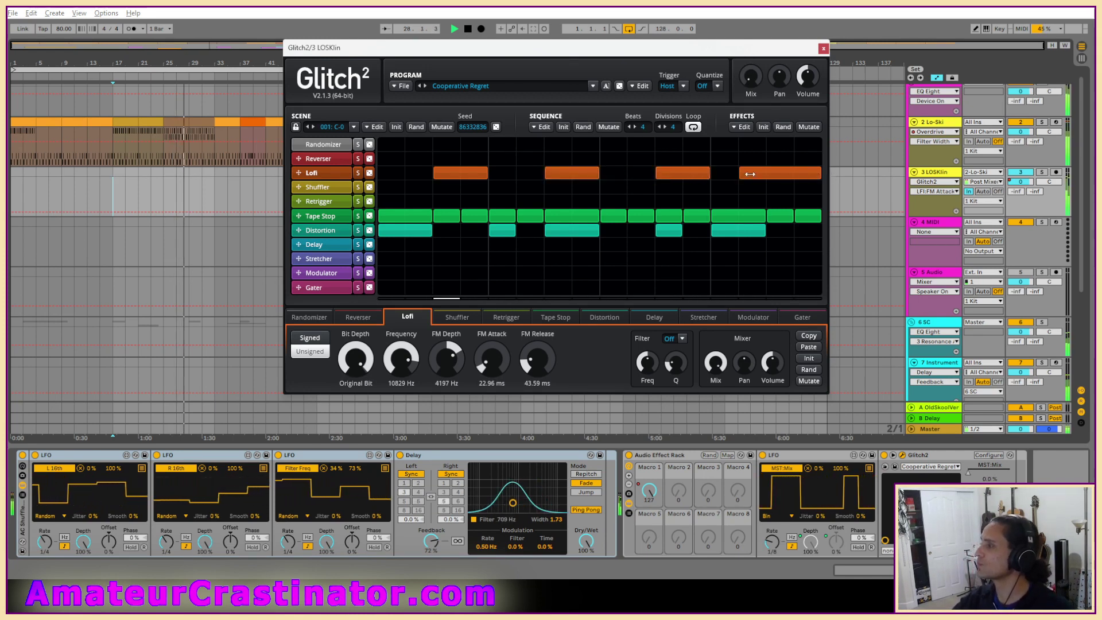
Replace the last Lofi block with blocks on steps 13, 14 and 15–16, set Frequency to 9315 Hz, and close Glitch2.
{"action": "left_click", "coordinate": [751, 174]}
{"action": "left_click", "coordinate": [733, 175]}
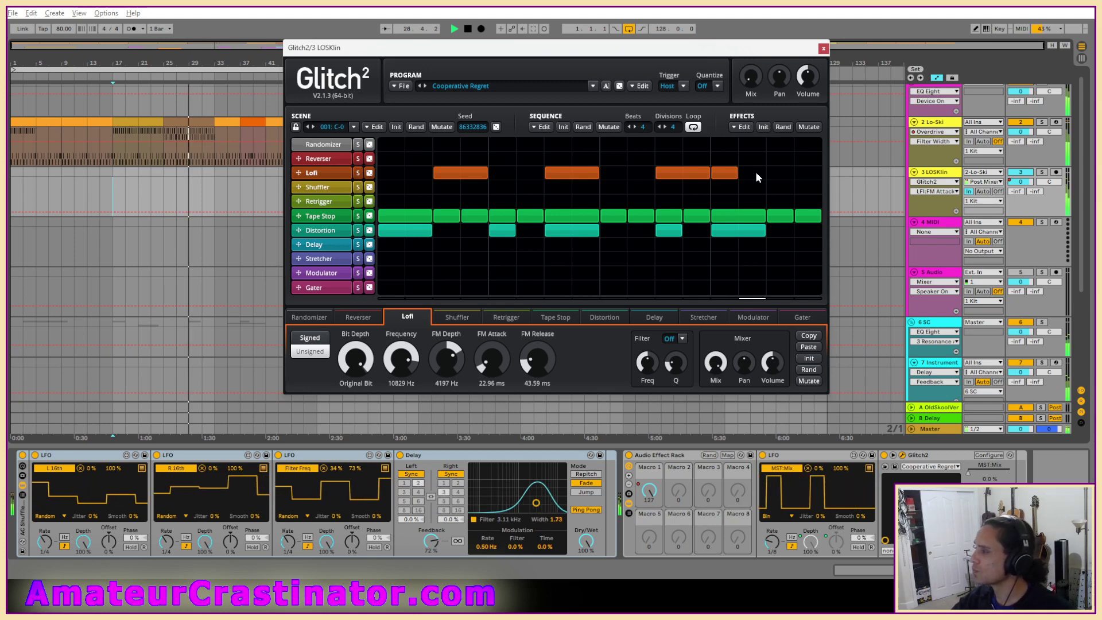
{"action": "left_click", "coordinate": [756, 174]}
{"action": "left_click", "coordinate": [792, 173]}
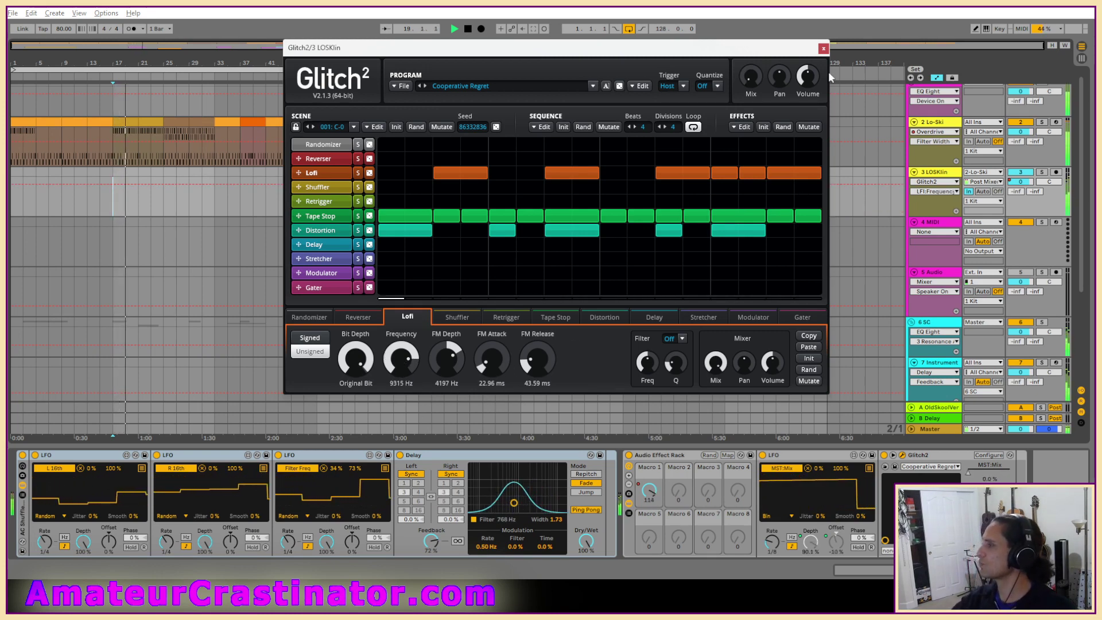
{"action": "left_click", "coordinate": [823, 48]}
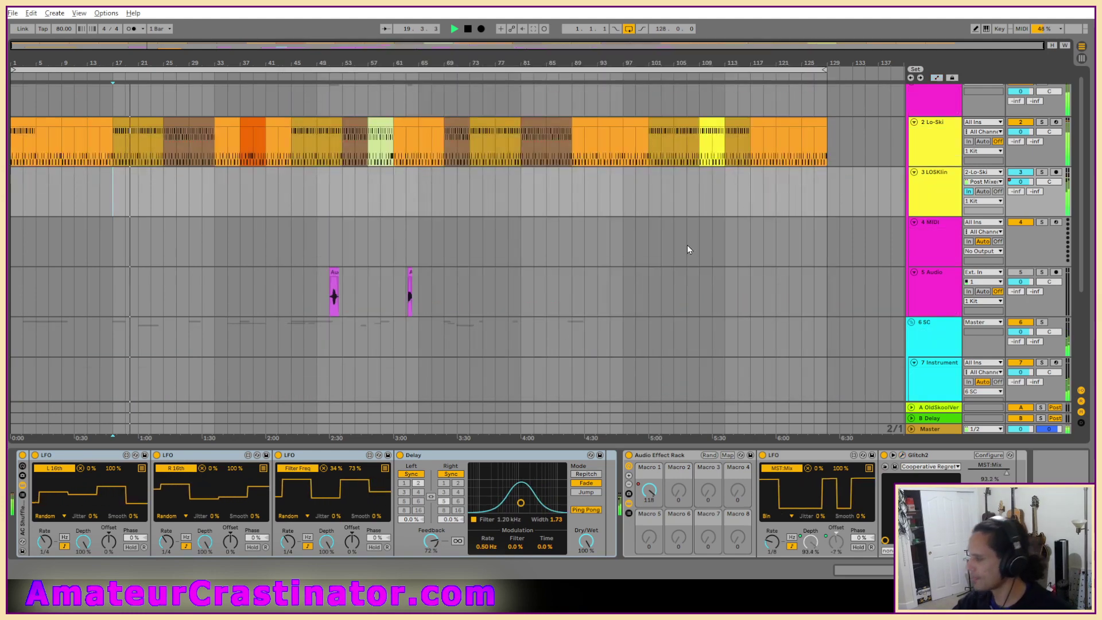